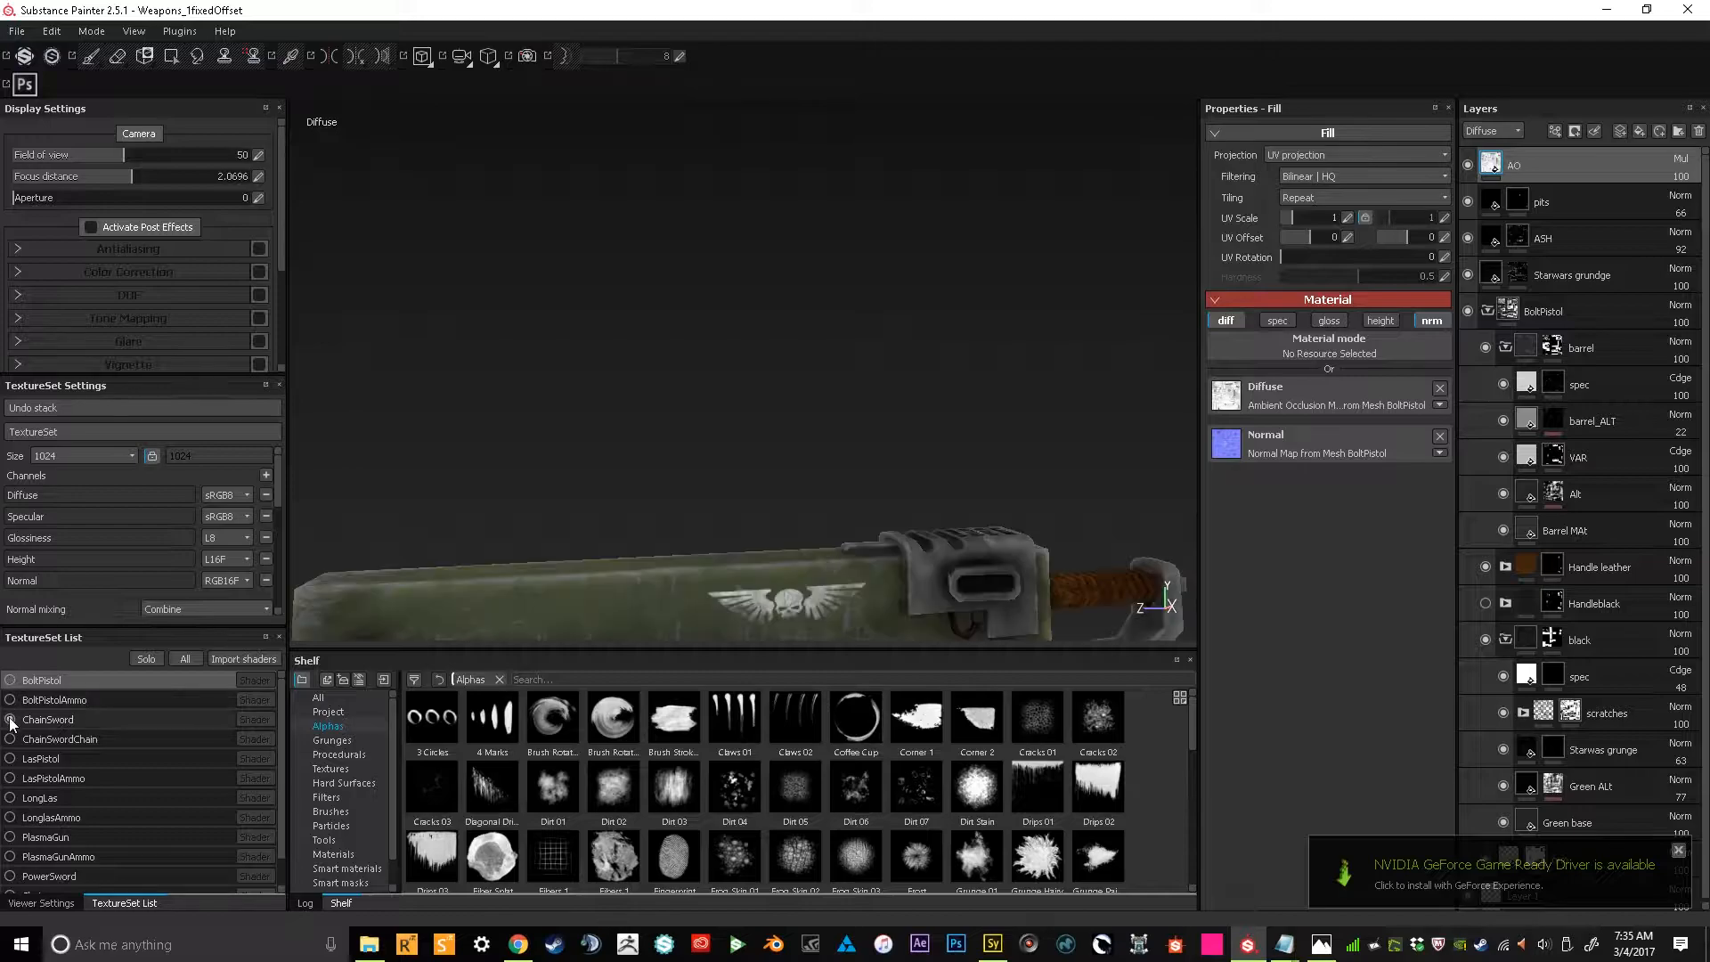
Examine the ChainSword model together with its ChainSwordChain texture set from several angles, and hide both sets
{"action": "key", "text": "f"}
{"action": "middle_click_drag", "start_coordinate": [626, 307], "coordinate": [581, 209], "text": "alt"}
{"action": "scroll", "coordinate": [570, 241], "scroll_direction": "up", "scroll_amount": 1}
{"action": "left_click", "coordinate": [10, 739]}
{"action": "left_click_drag", "start_coordinate": [650, 383], "coordinate": [836, 392], "text": "alt"}
{"action": "left_click", "coordinate": [10, 739]}
{"action": "left_click", "coordinate": [10, 719]}
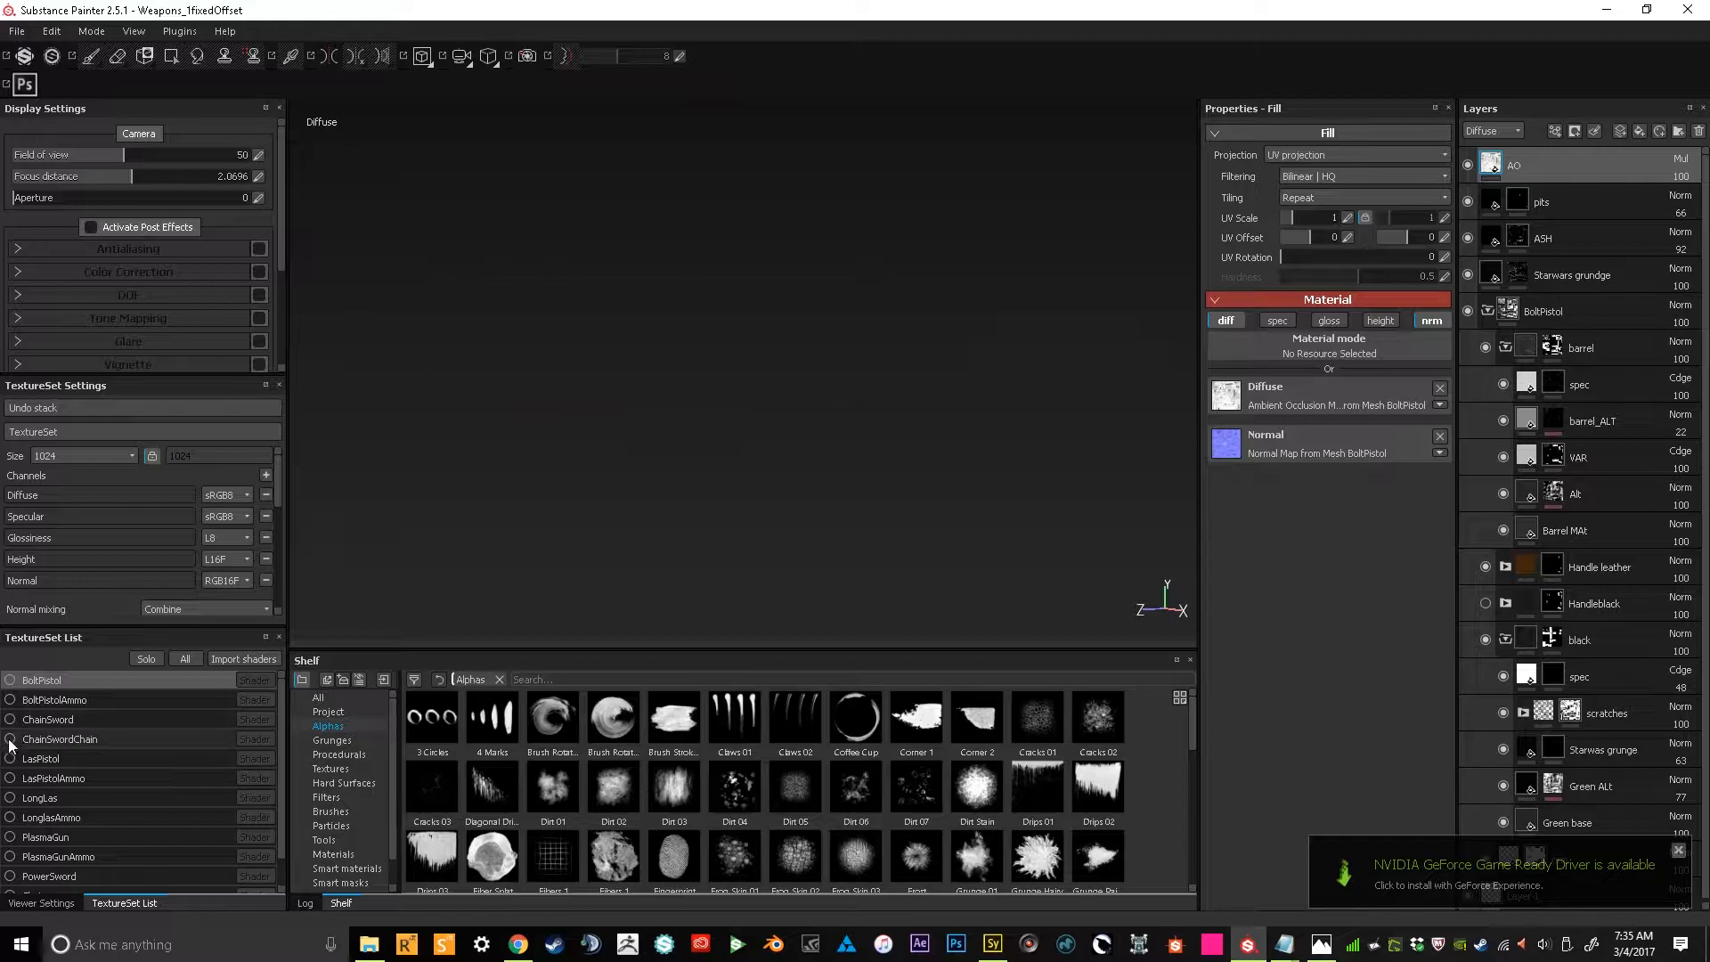
Show the LasPistol and LasPistolAmmo texture sets, examine the pistol, and hide both sets again
{"action": "left_click", "coordinate": [9, 758]}
{"action": "left_click", "coordinate": [10, 778]}
{"action": "mouse_move", "coordinate": [764, 368]}
{"action": "left_mouse_down", "text": "alt"}
{"action": "mouse_move", "coordinate": [820, 419]}
{"action": "mouse_move", "coordinate": [958, 370]}
{"action": "mouse_move", "coordinate": [692, 406]}
{"action": "mouse_move", "coordinate": [836, 371]}
{"action": "mouse_move", "coordinate": [773, 383]}
{"action": "left_mouse_up", "text": "alt"}
{"action": "left_click", "coordinate": [10, 777]}
{"action": "left_click", "coordinate": [9, 757]}
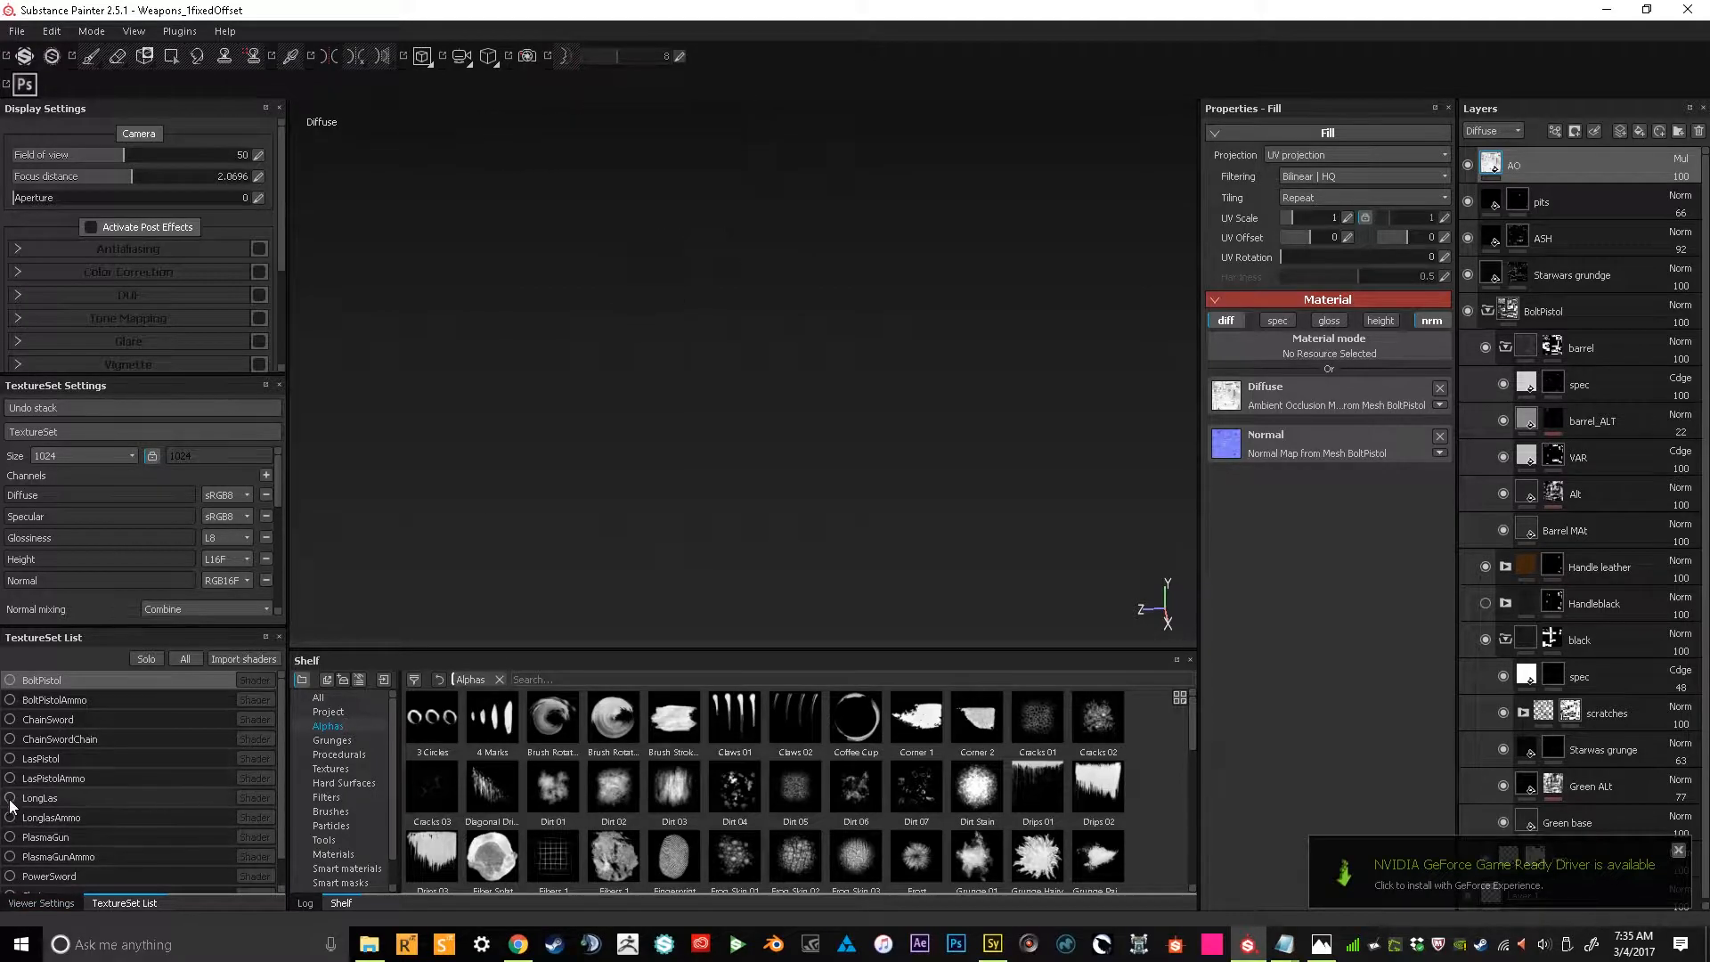
Show the LongLas and LonglasAmmo texture sets, examine the rifle from several angles, and hide both sets again
{"action": "left_click", "coordinate": [10, 797]}
{"action": "left_click", "coordinate": [10, 816]}
{"action": "left_click_drag", "start_coordinate": [874, 332], "coordinate": [948, 507], "text": "alt"}
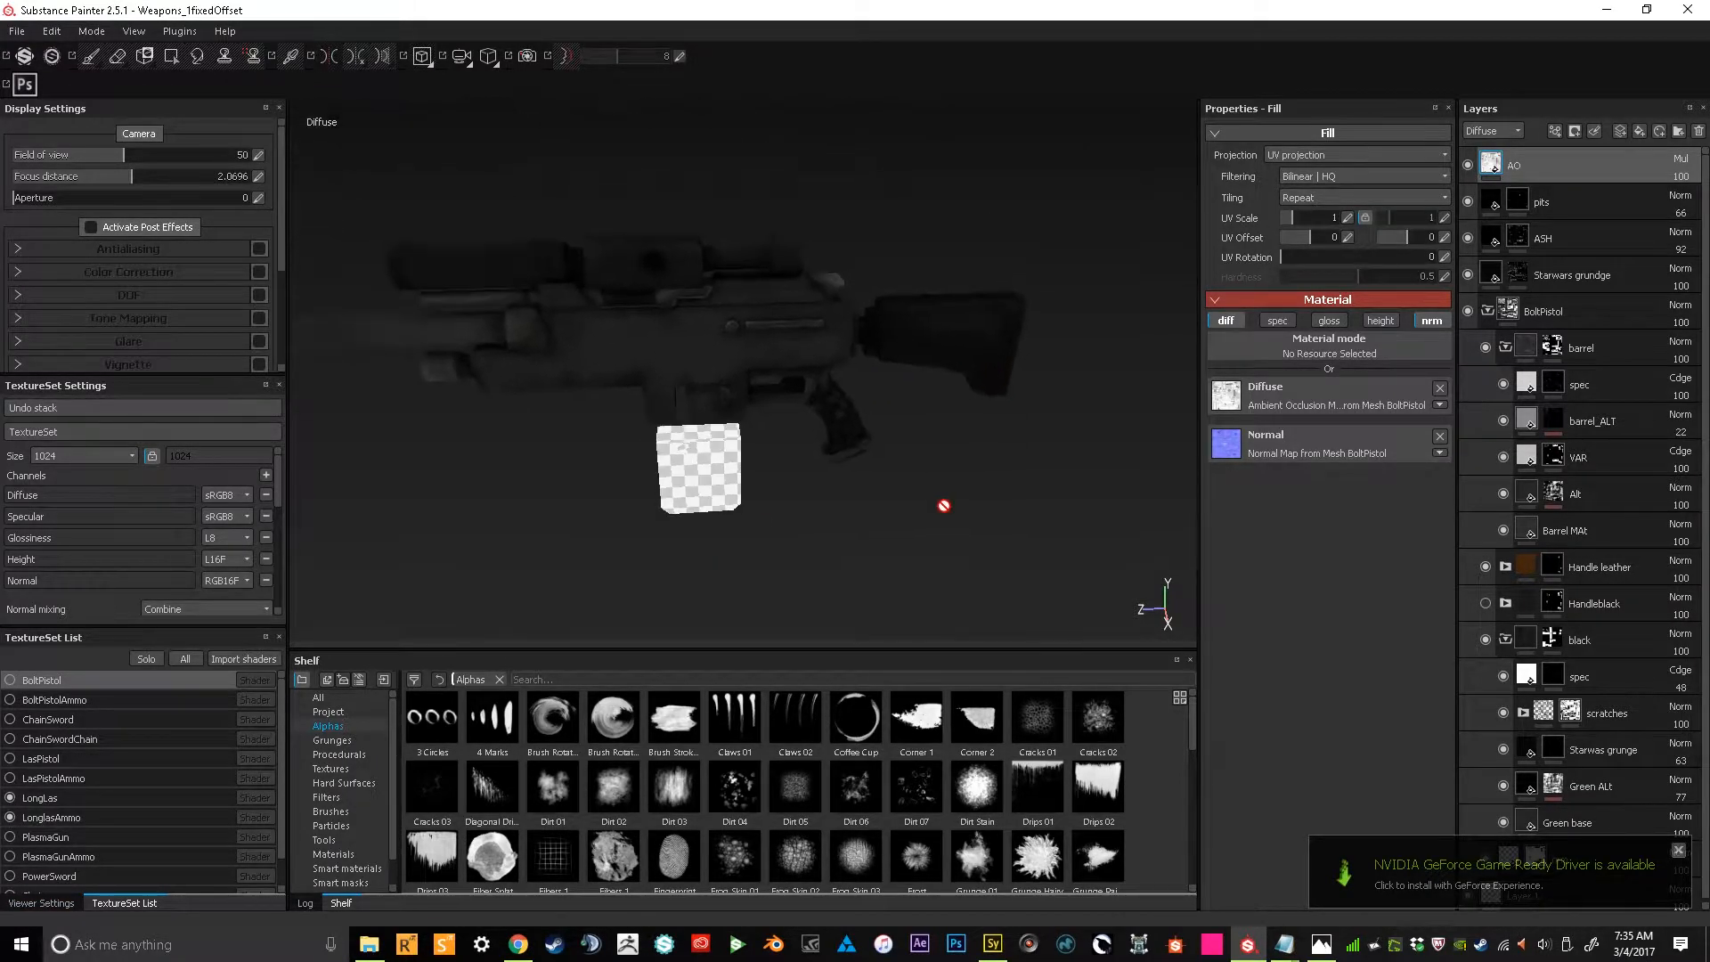
{"action": "mouse_move", "coordinate": [845, 419]}
{"action": "left_mouse_down", "text": "alt"}
{"action": "mouse_move", "coordinate": [1022, 516]}
{"action": "mouse_move", "coordinate": [638, 499]}
{"action": "mouse_move", "coordinate": [853, 447]}
{"action": "mouse_move", "coordinate": [782, 427]}
{"action": "mouse_move", "coordinate": [858, 449]}
{"action": "left_mouse_up", "text": "alt"}
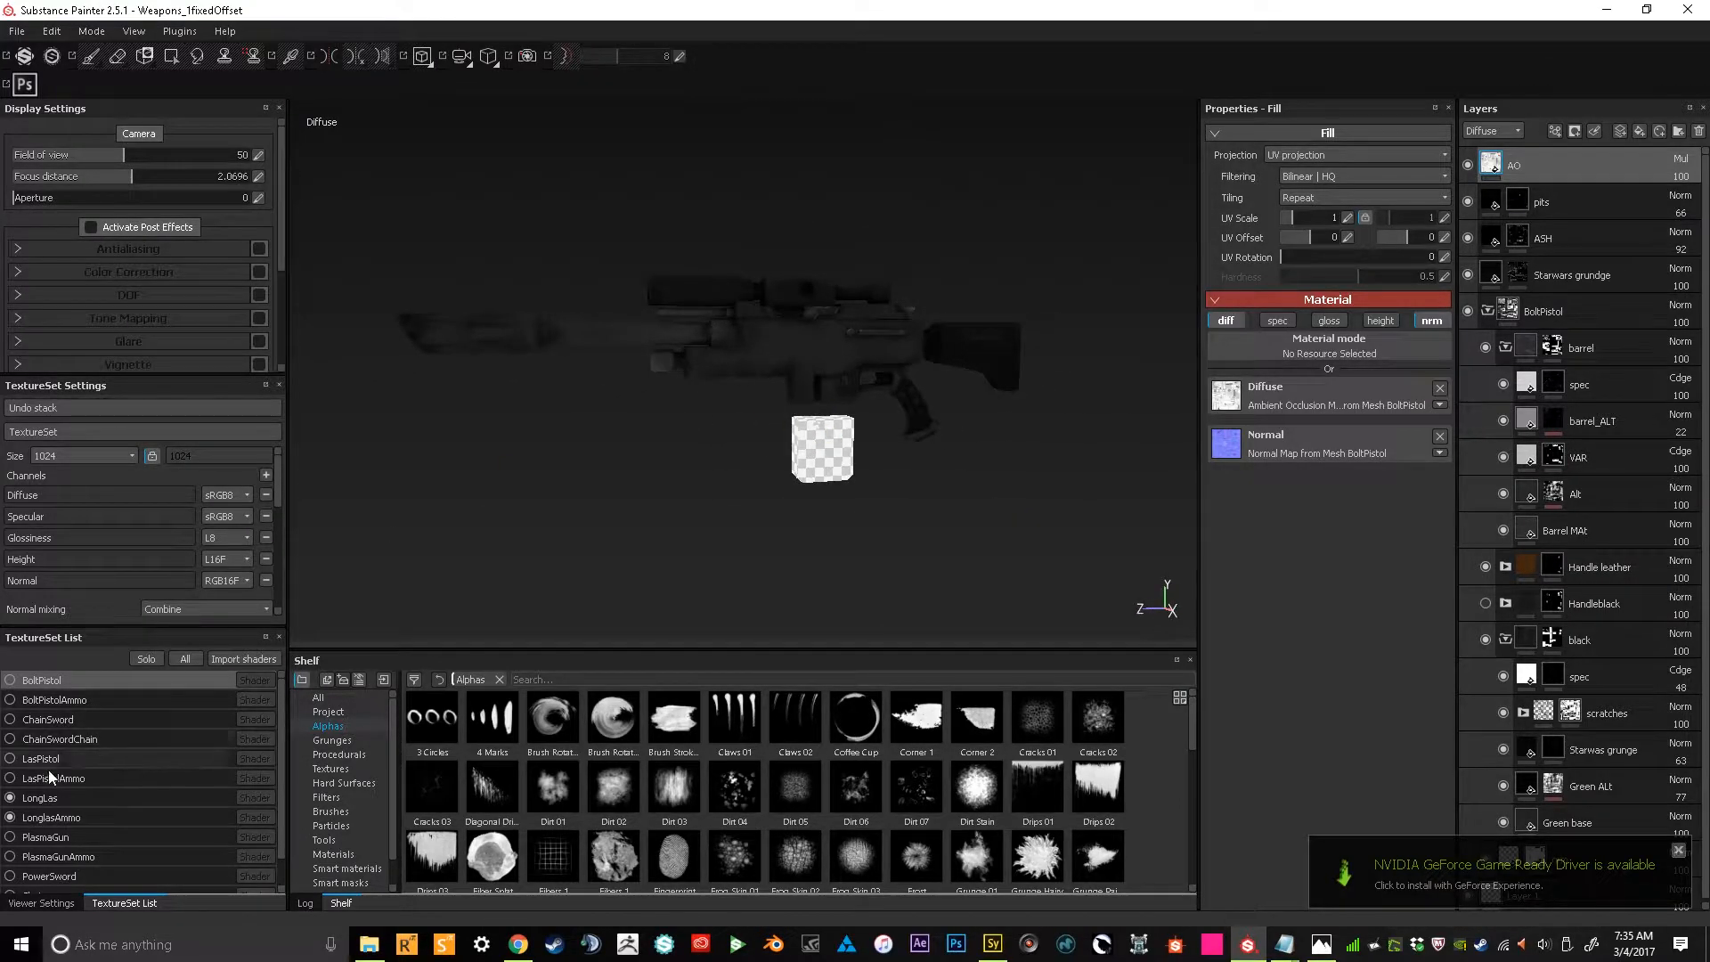
{"action": "left_click", "coordinate": [10, 800]}
{"action": "left_click", "coordinate": [10, 817]}
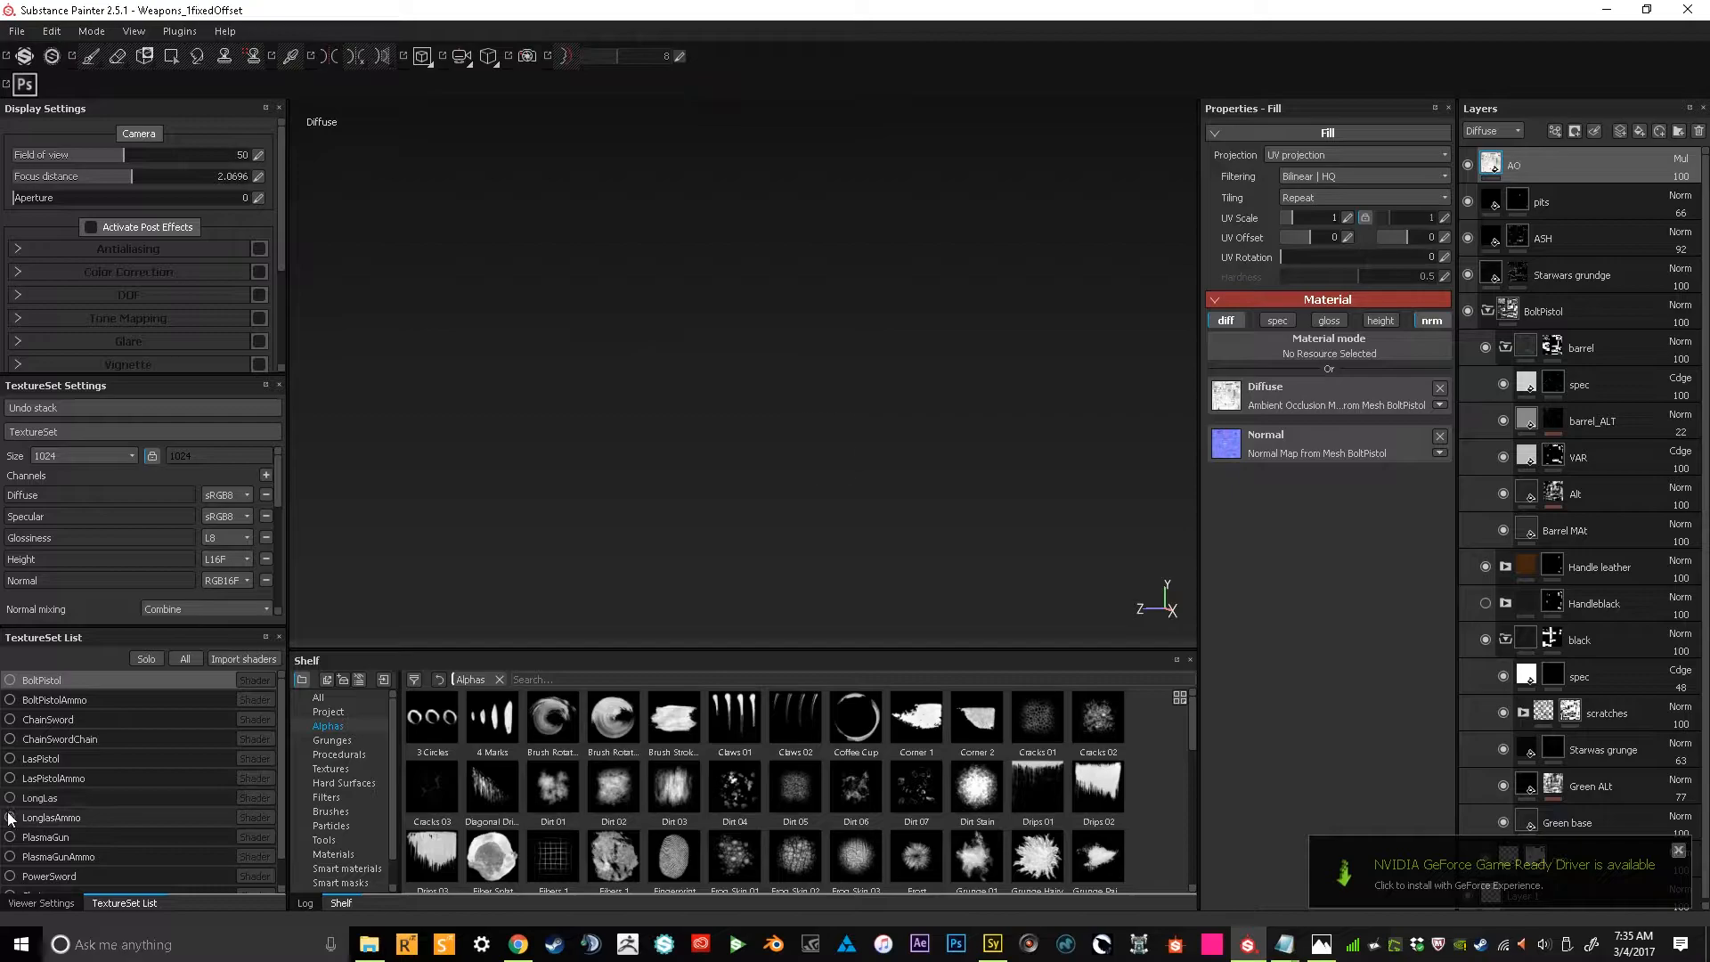
Show the Shotgun texture set, examine the weapon's model, and hide it again
{"action": "scroll", "coordinate": [32, 848], "scroll_direction": "down", "scroll_amount": 2}
{"action": "left_click", "coordinate": [10, 864]}
{"action": "left_click_drag", "start_coordinate": [810, 458], "coordinate": [921, 396], "text": "alt"}
{"action": "left_click", "coordinate": [10, 864]}
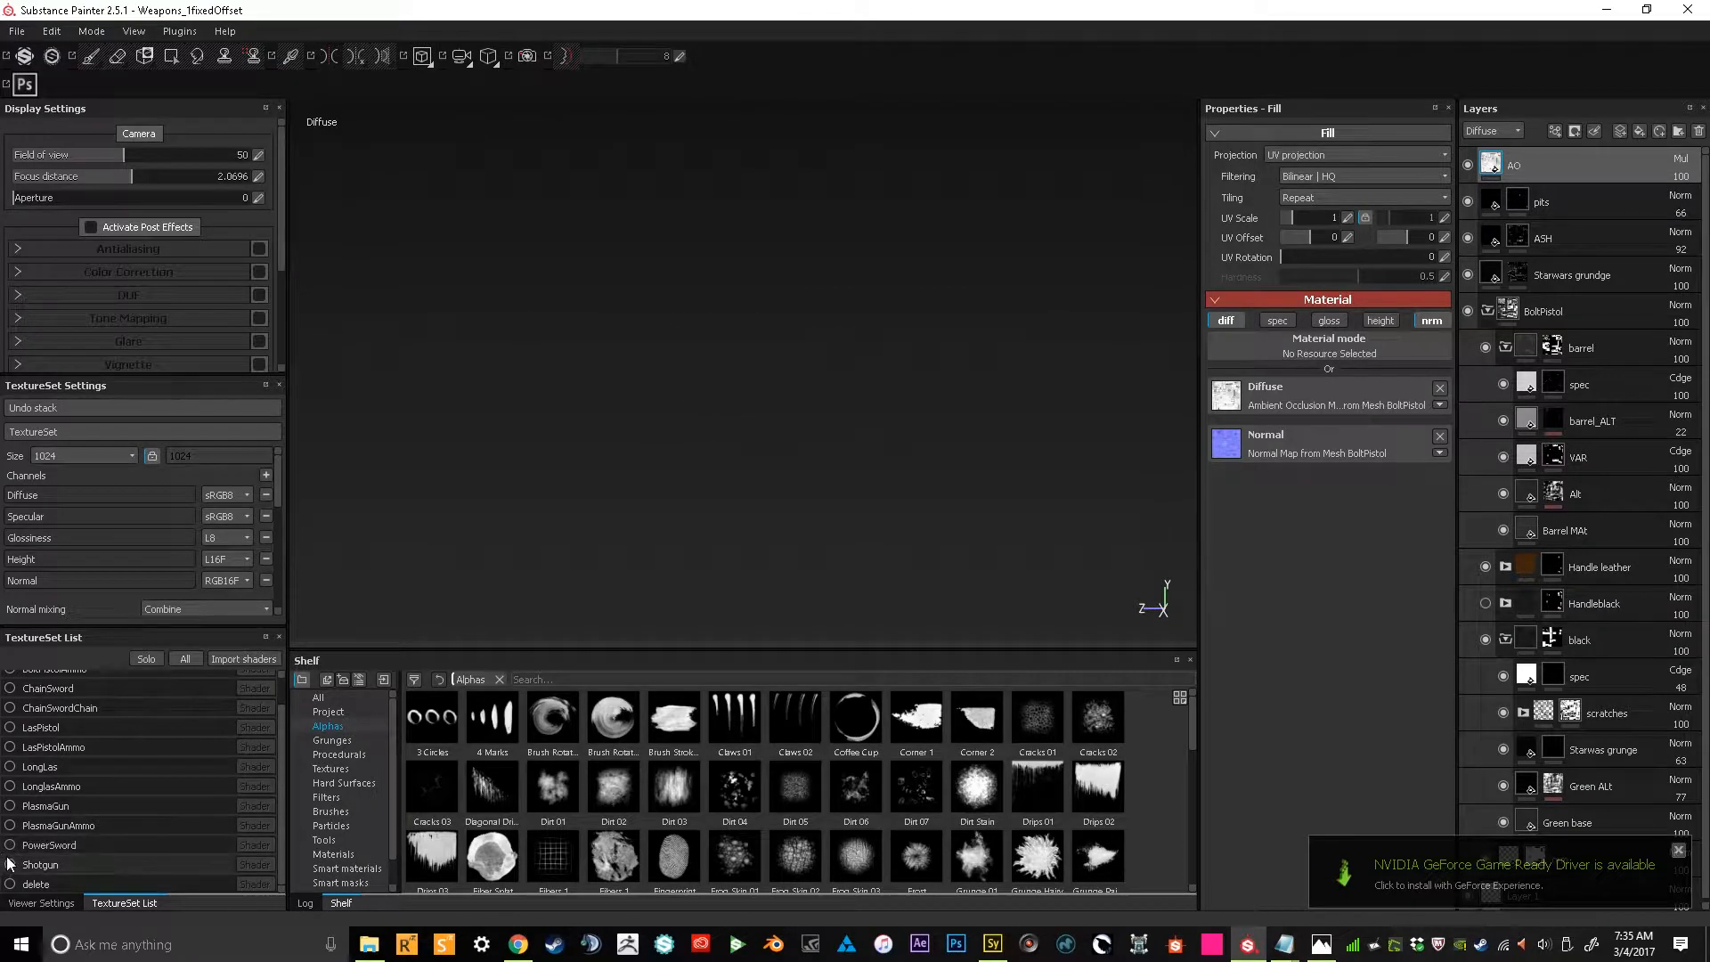
{"action": "left_click", "coordinate": [10, 846]}
{"action": "left_click", "coordinate": [10, 846]}
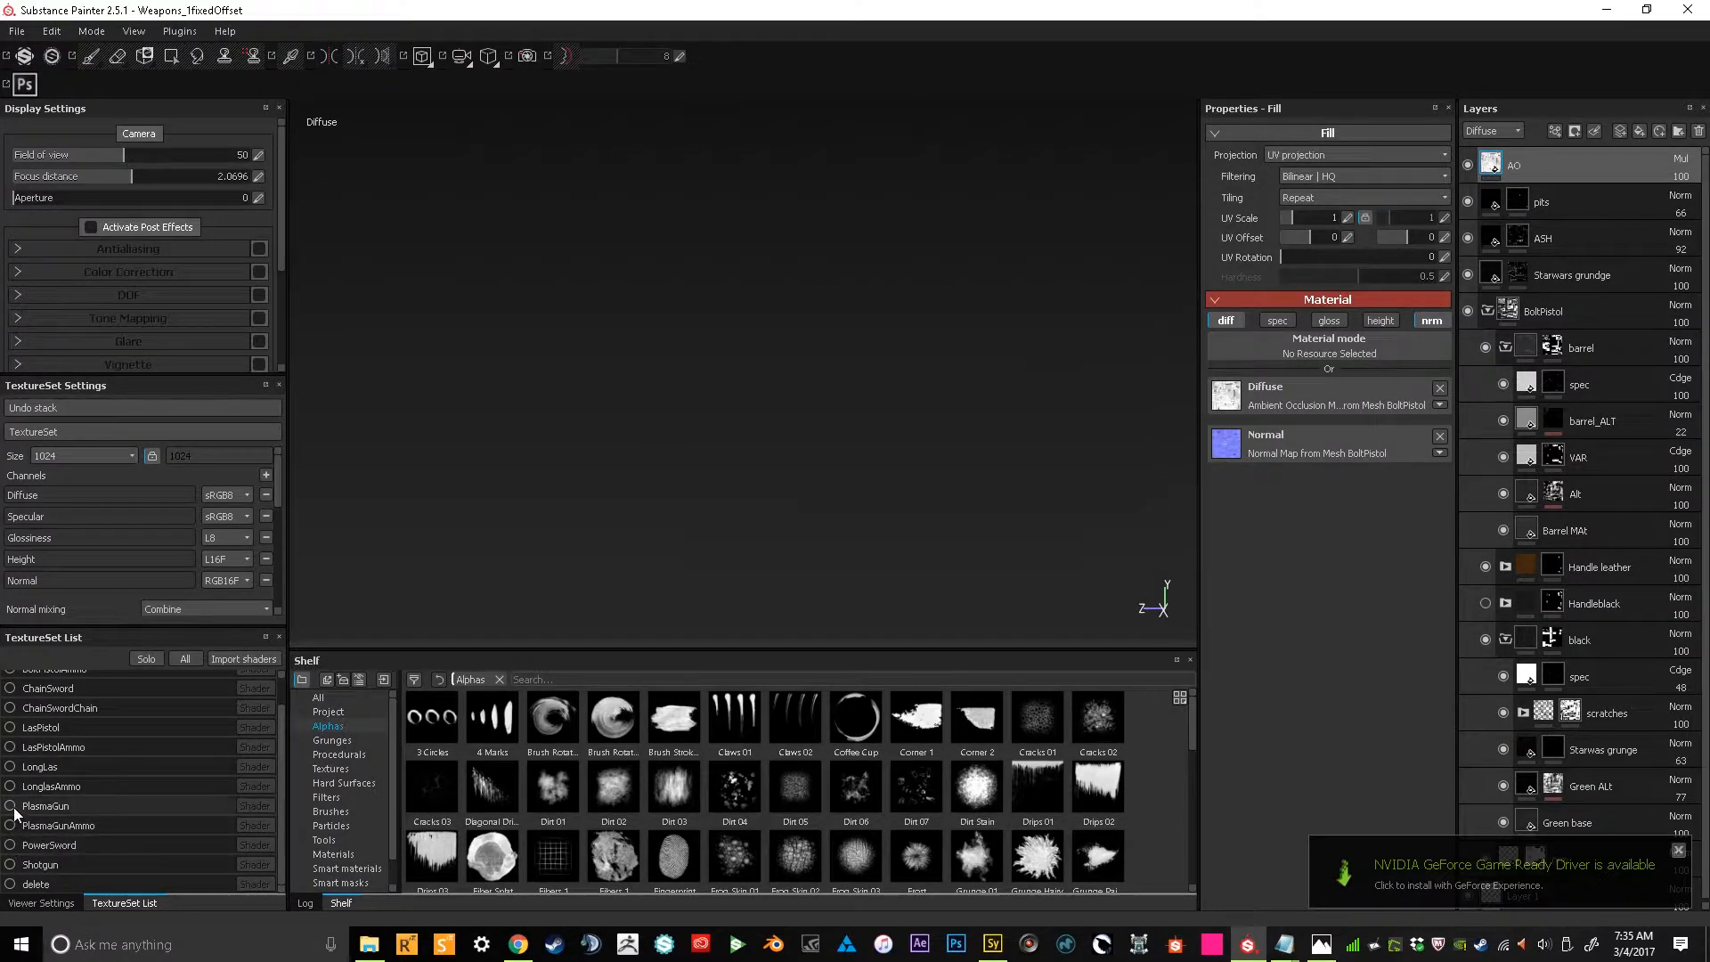
Show the PlasmaGun and PlasmaGunAmmo sets, compare the gun in material and diffuse views, and hide both
{"action": "left_click", "coordinate": [10, 806]}
{"action": "left_click_drag", "start_coordinate": [944, 396], "coordinate": [909, 410], "text": "alt"}
{"action": "key", "text": "m"}
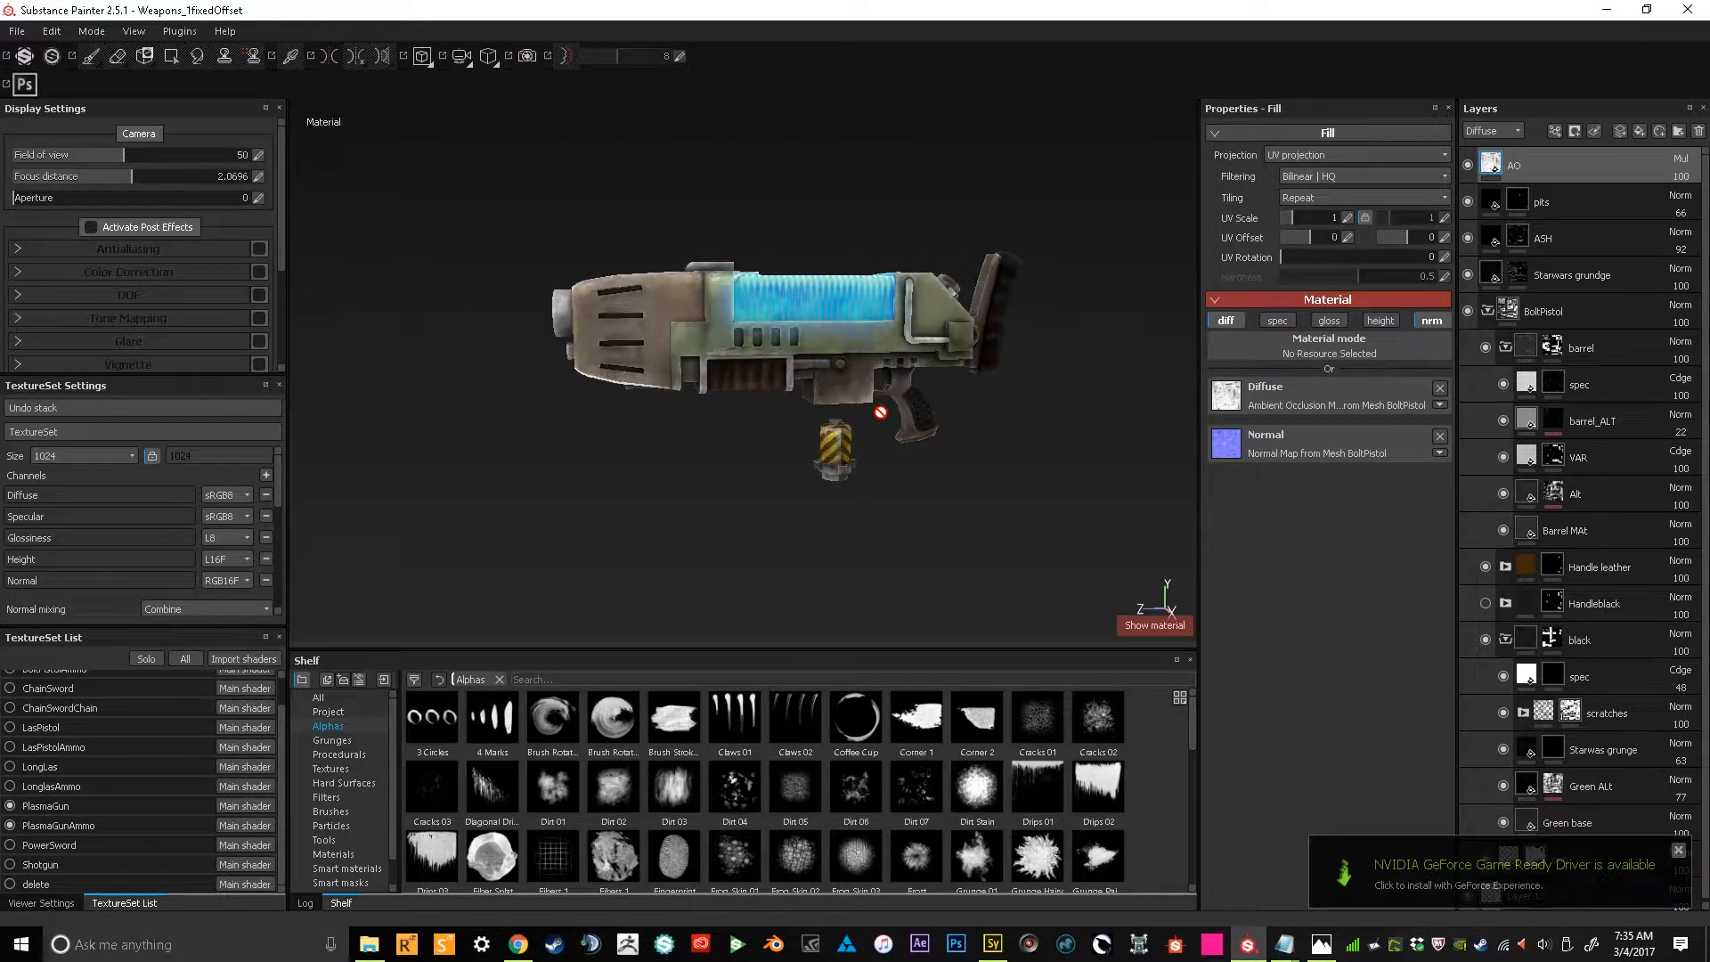
{"action": "key", "text": "c"}
{"action": "left_click_drag", "start_coordinate": [880, 412], "coordinate": [803, 448], "text": "alt"}
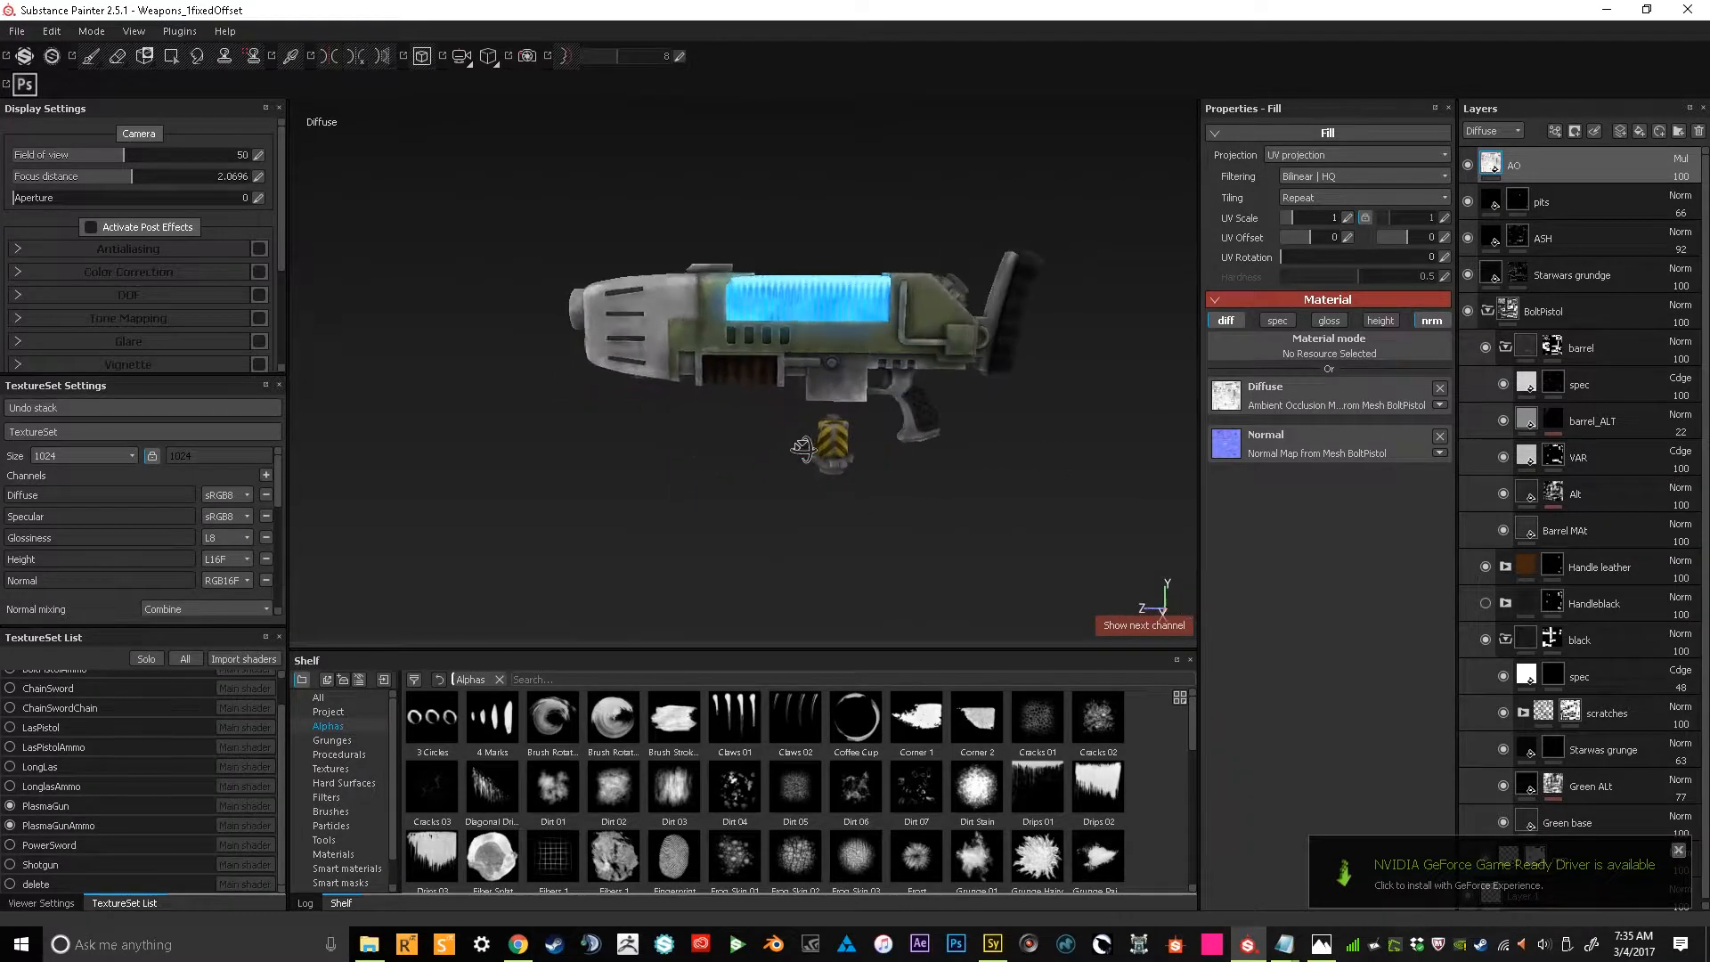
{"action": "left_click", "coordinate": [10, 825]}
{"action": "left_click", "coordinate": [10, 806]}
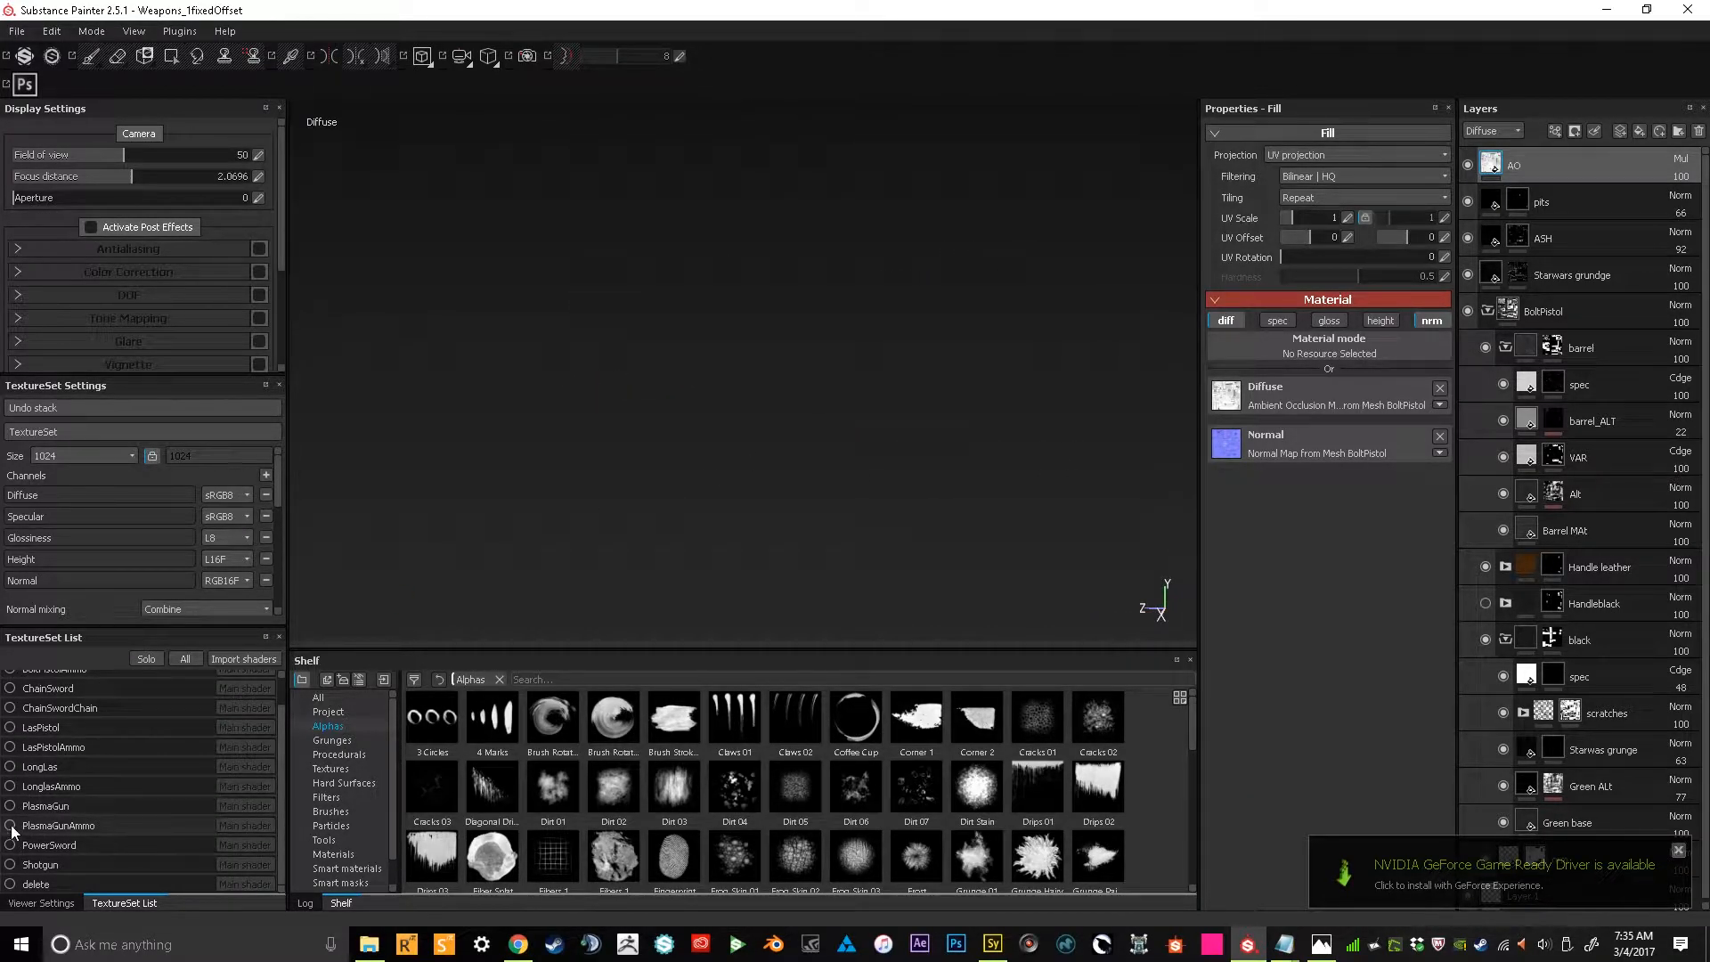
Make the PowerSword texture set visible on its own in the viewport
{"action": "left_click", "coordinate": [10, 845]}
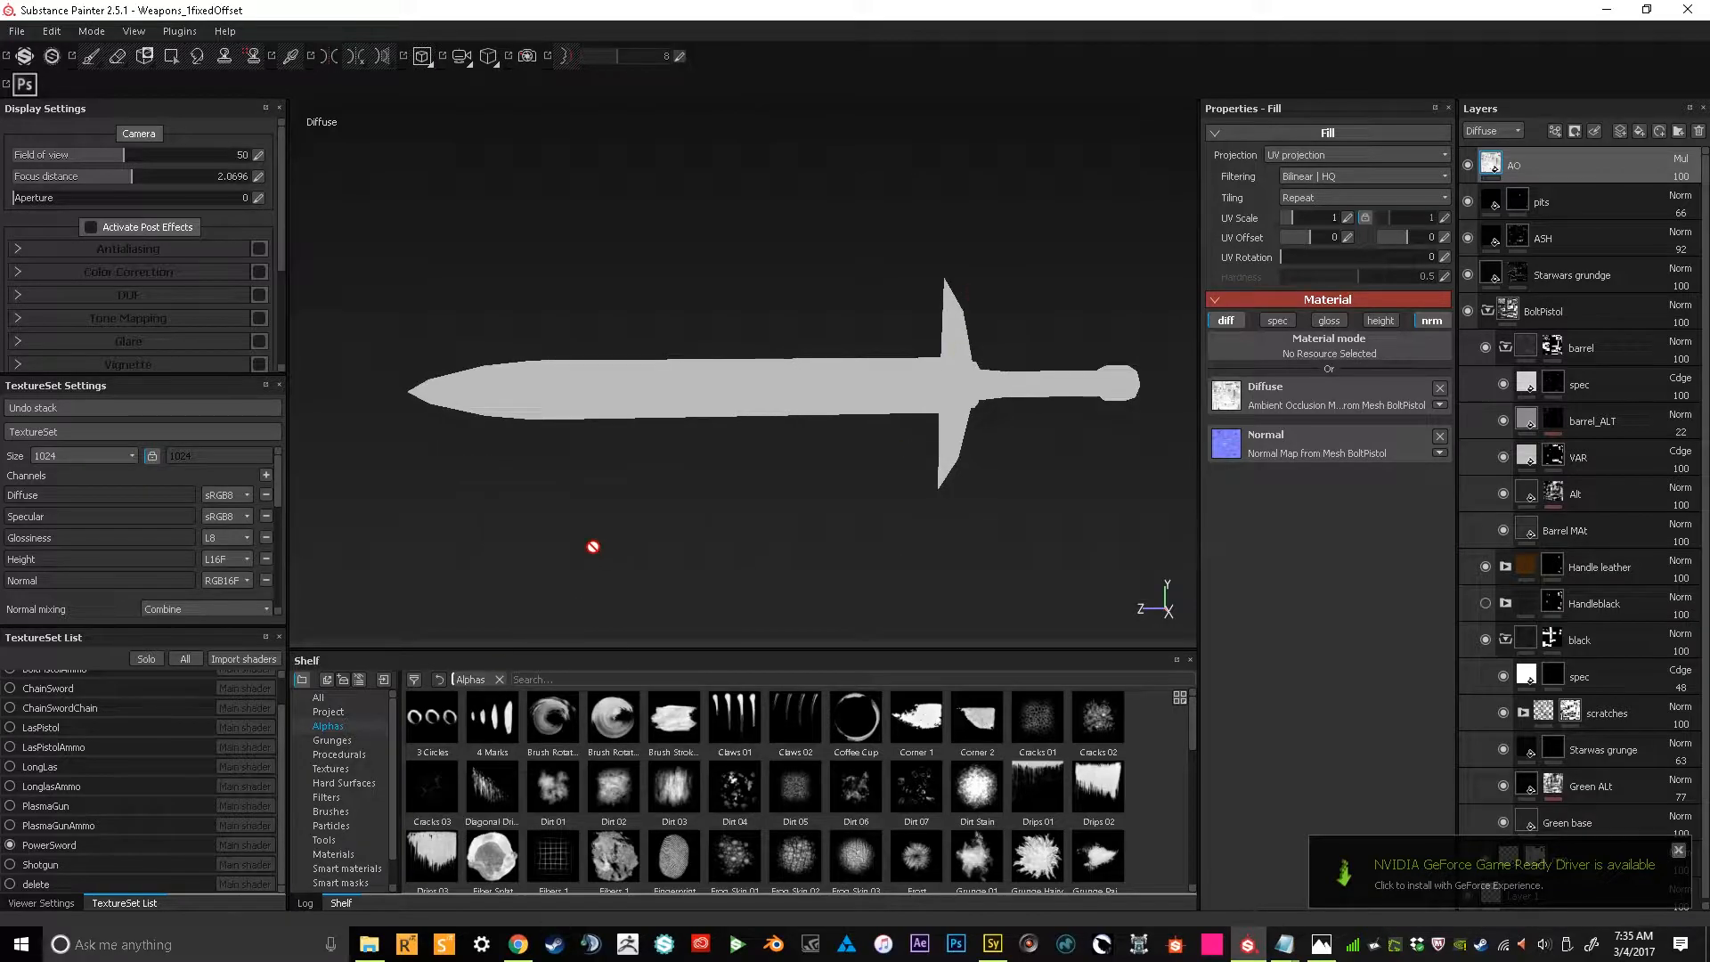
{"action": "scroll", "coordinate": [724, 402], "scroll_direction": "up", "scroll_amount": 3}
{"action": "scroll", "coordinate": [724, 402], "scroll_direction": "down", "scroll_amount": 4}
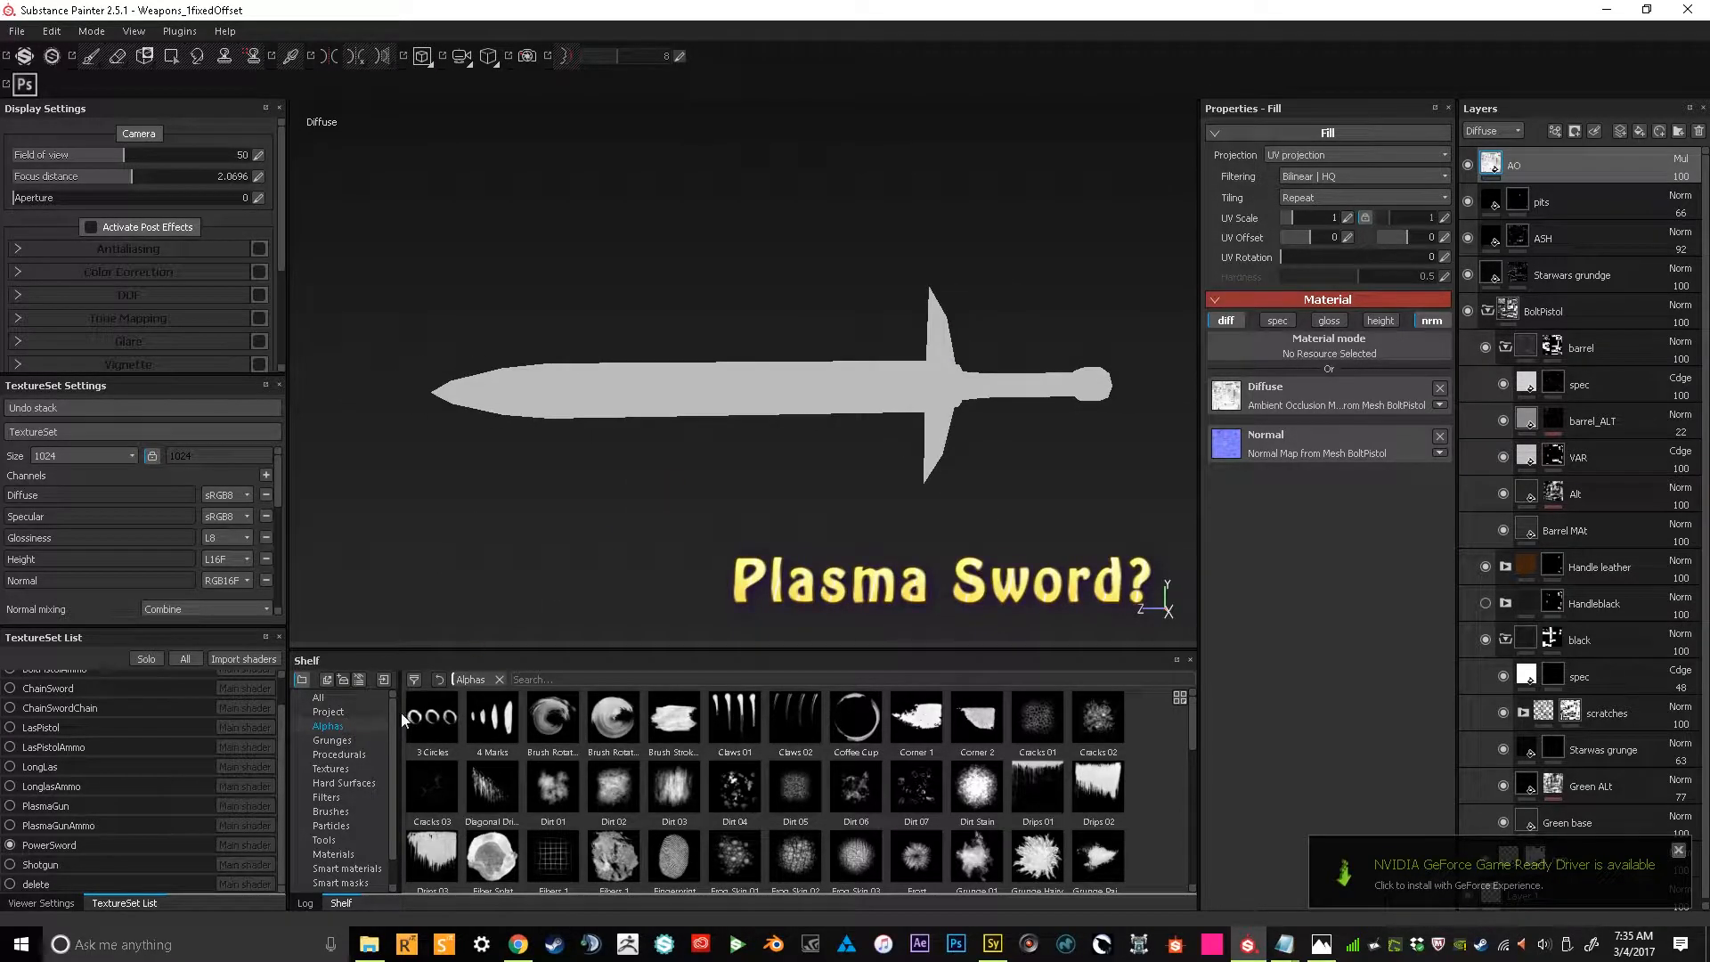
Turn on the wireframe overlay and examine the PowerSword's low-poly mesh
{"action": "left_click", "coordinate": [44, 903]}
{"action": "left_click", "coordinate": [9, 828]}
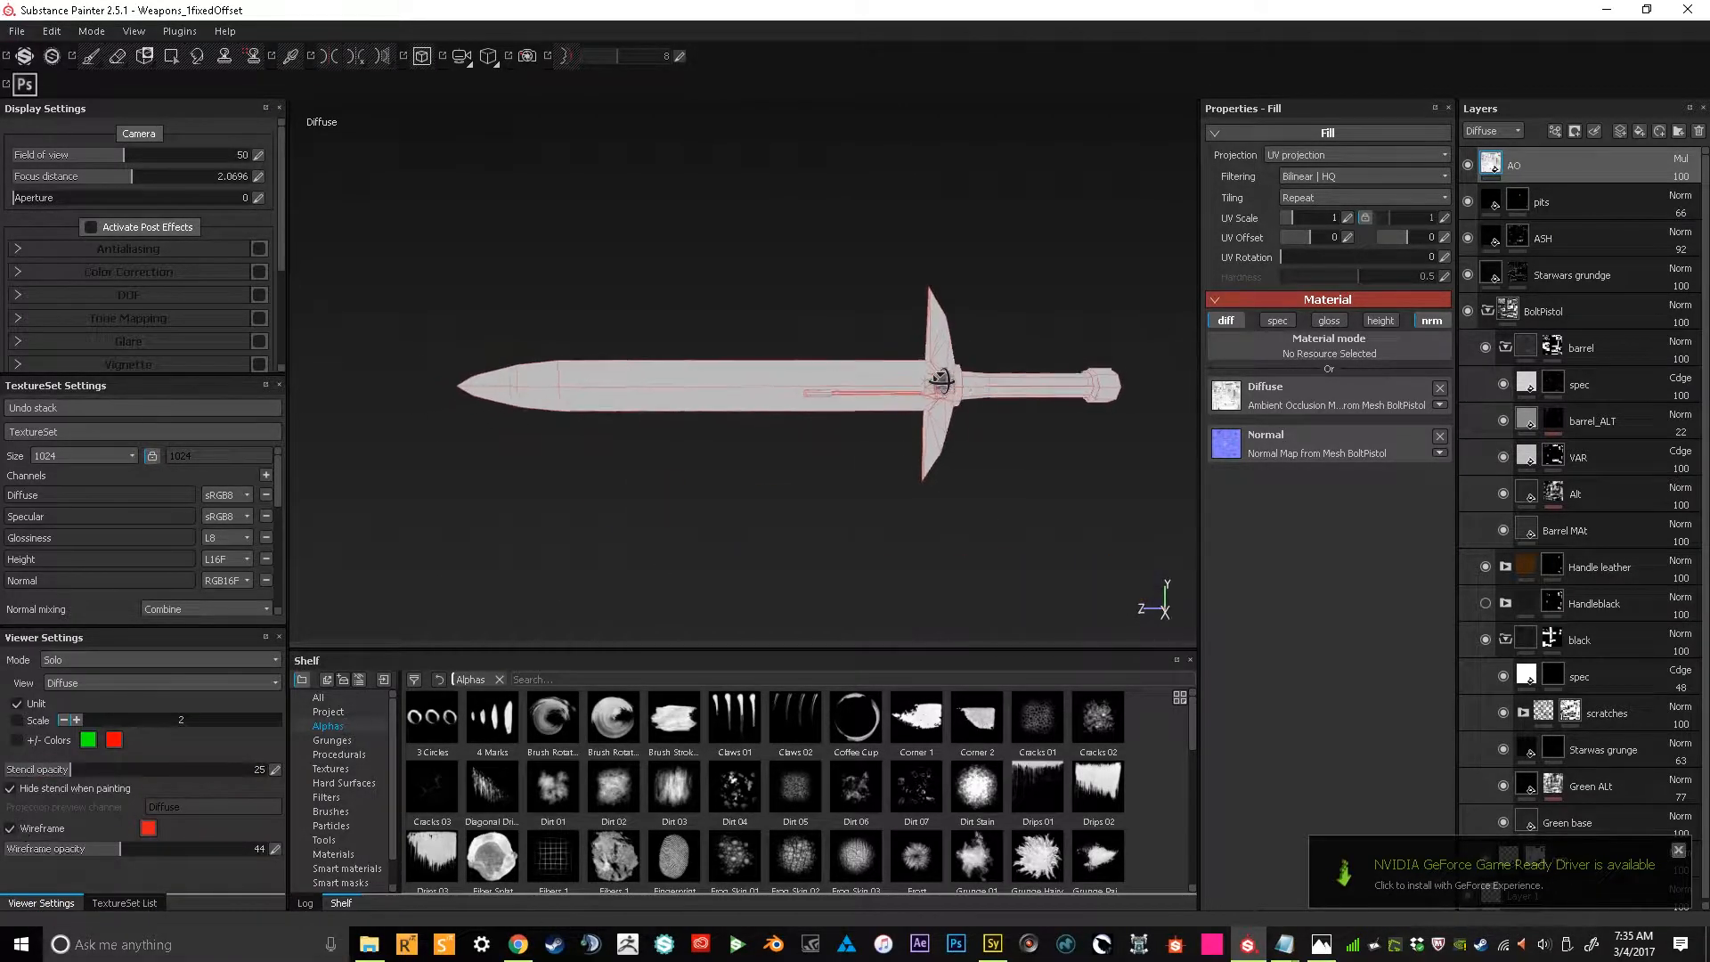
{"action": "scroll", "coordinate": [951, 397], "scroll_direction": "down", "scroll_amount": 2}
{"action": "scroll", "coordinate": [950, 397], "scroll_direction": "up", "scroll_amount": 5}
{"action": "left_click_drag", "start_coordinate": [535, 410], "coordinate": [726, 419], "text": "alt"}
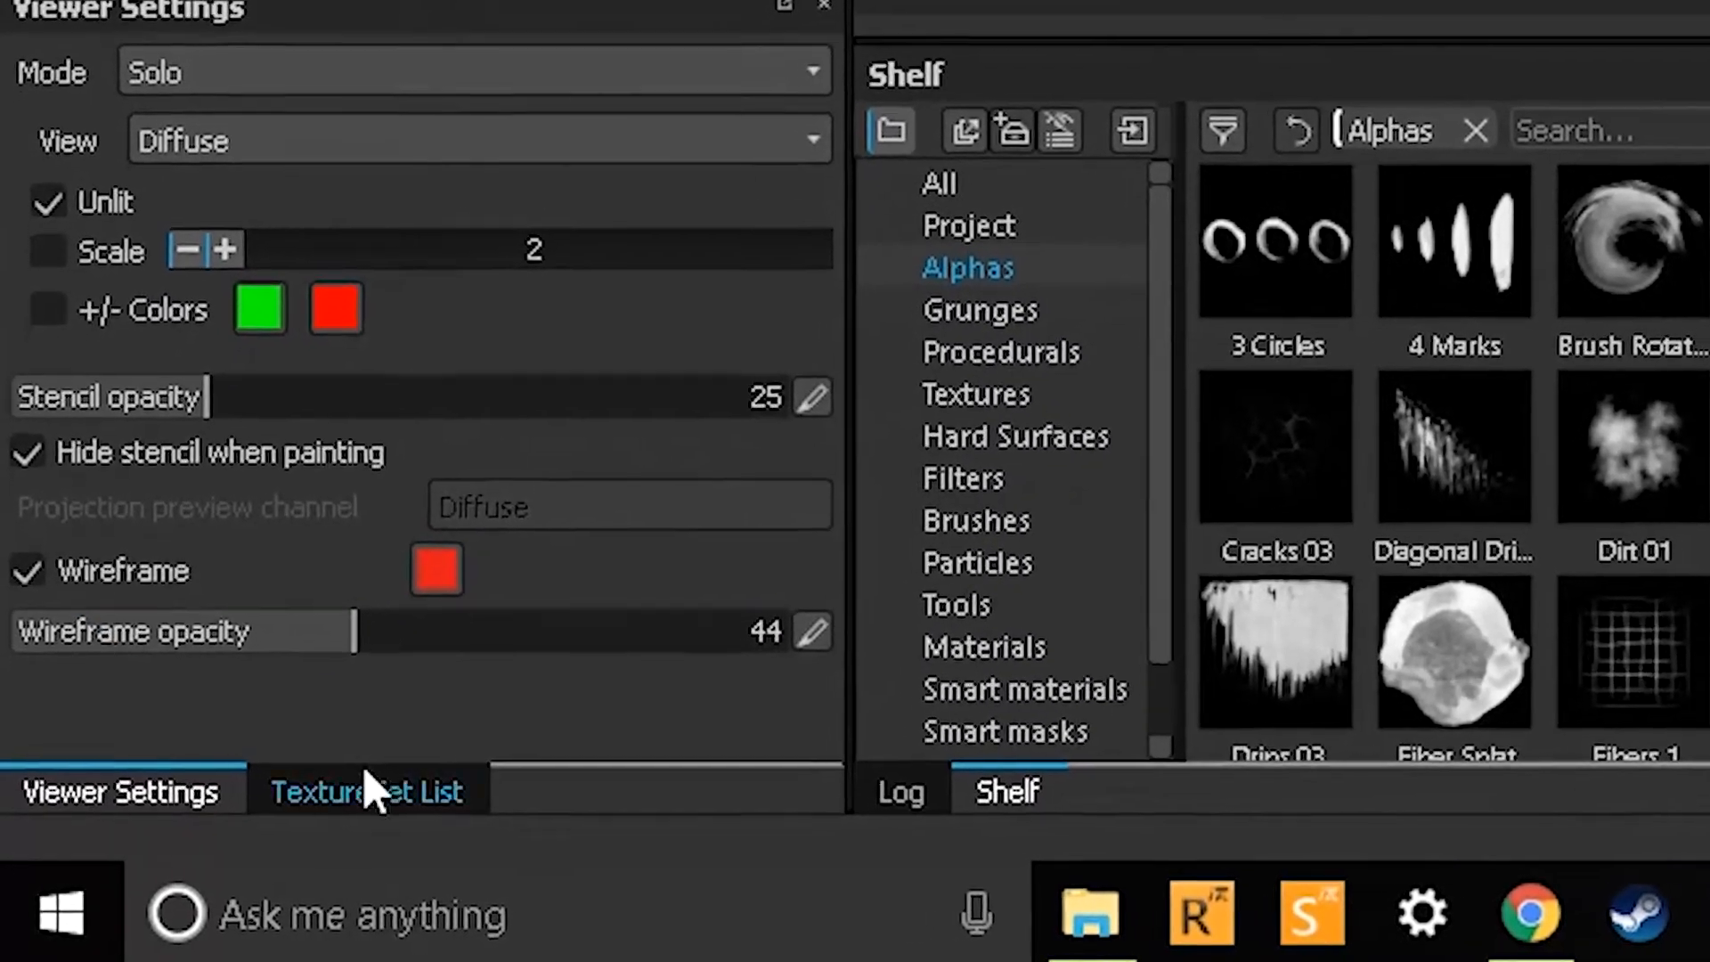
Select the PowerSword texture set and open its texture baking settings
{"action": "left_click", "coordinate": [370, 788]}
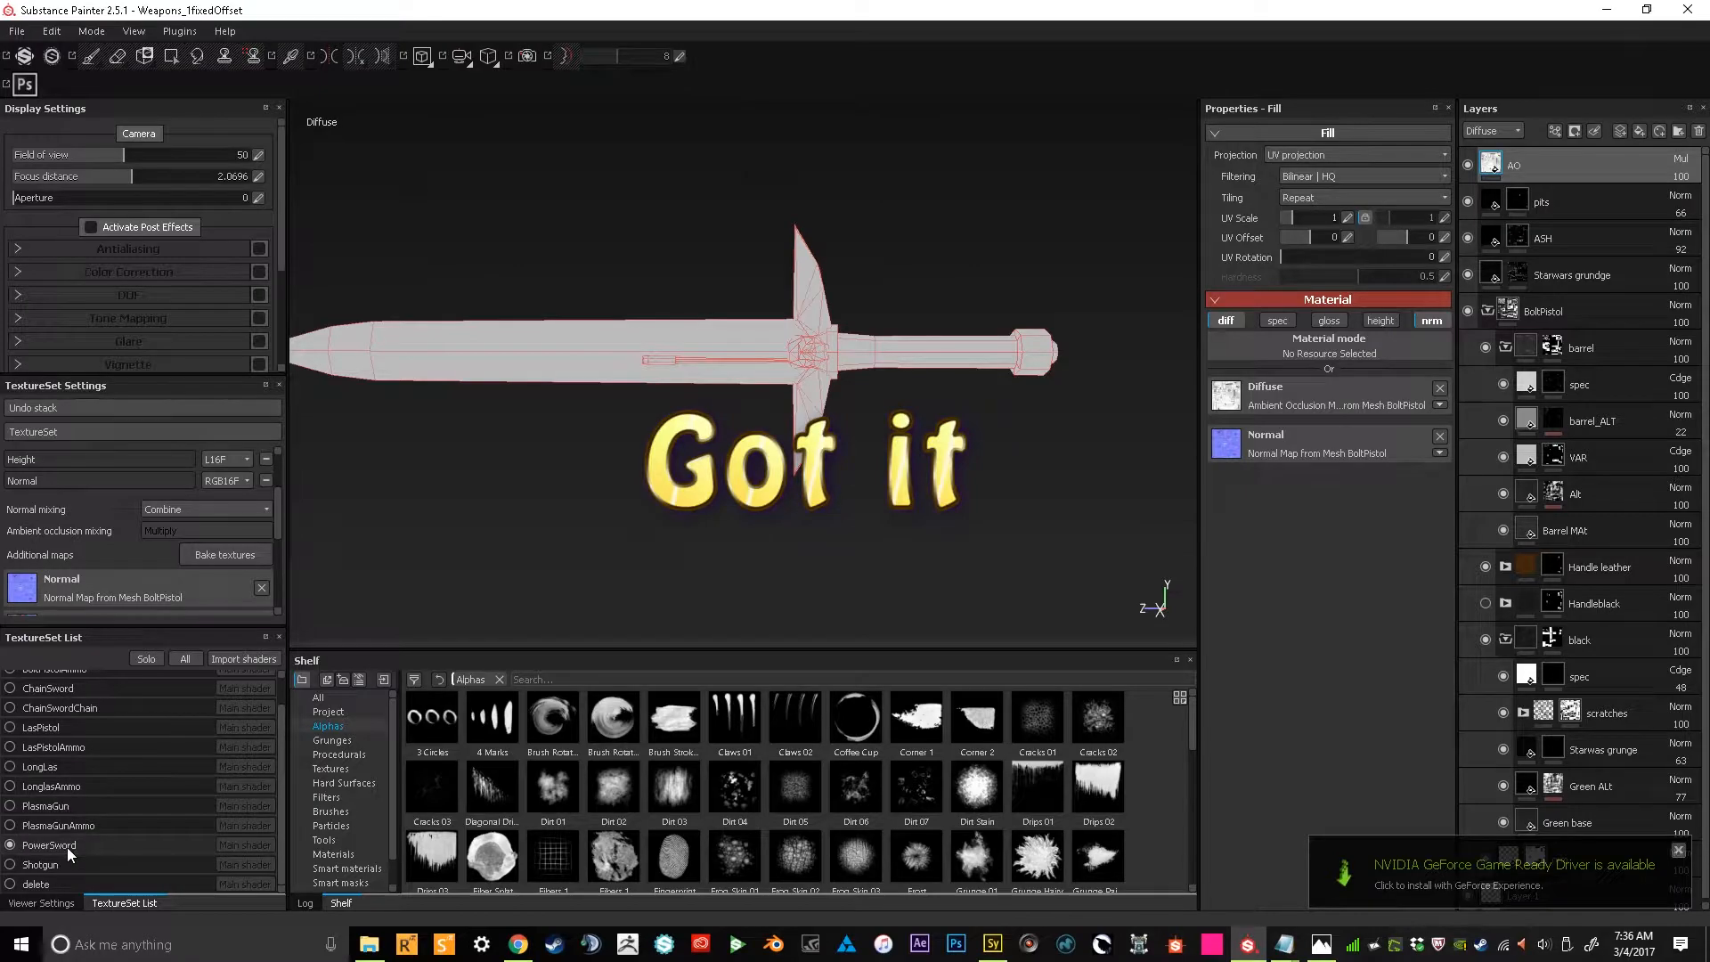
{"action": "left_click", "coordinate": [914, 429]}
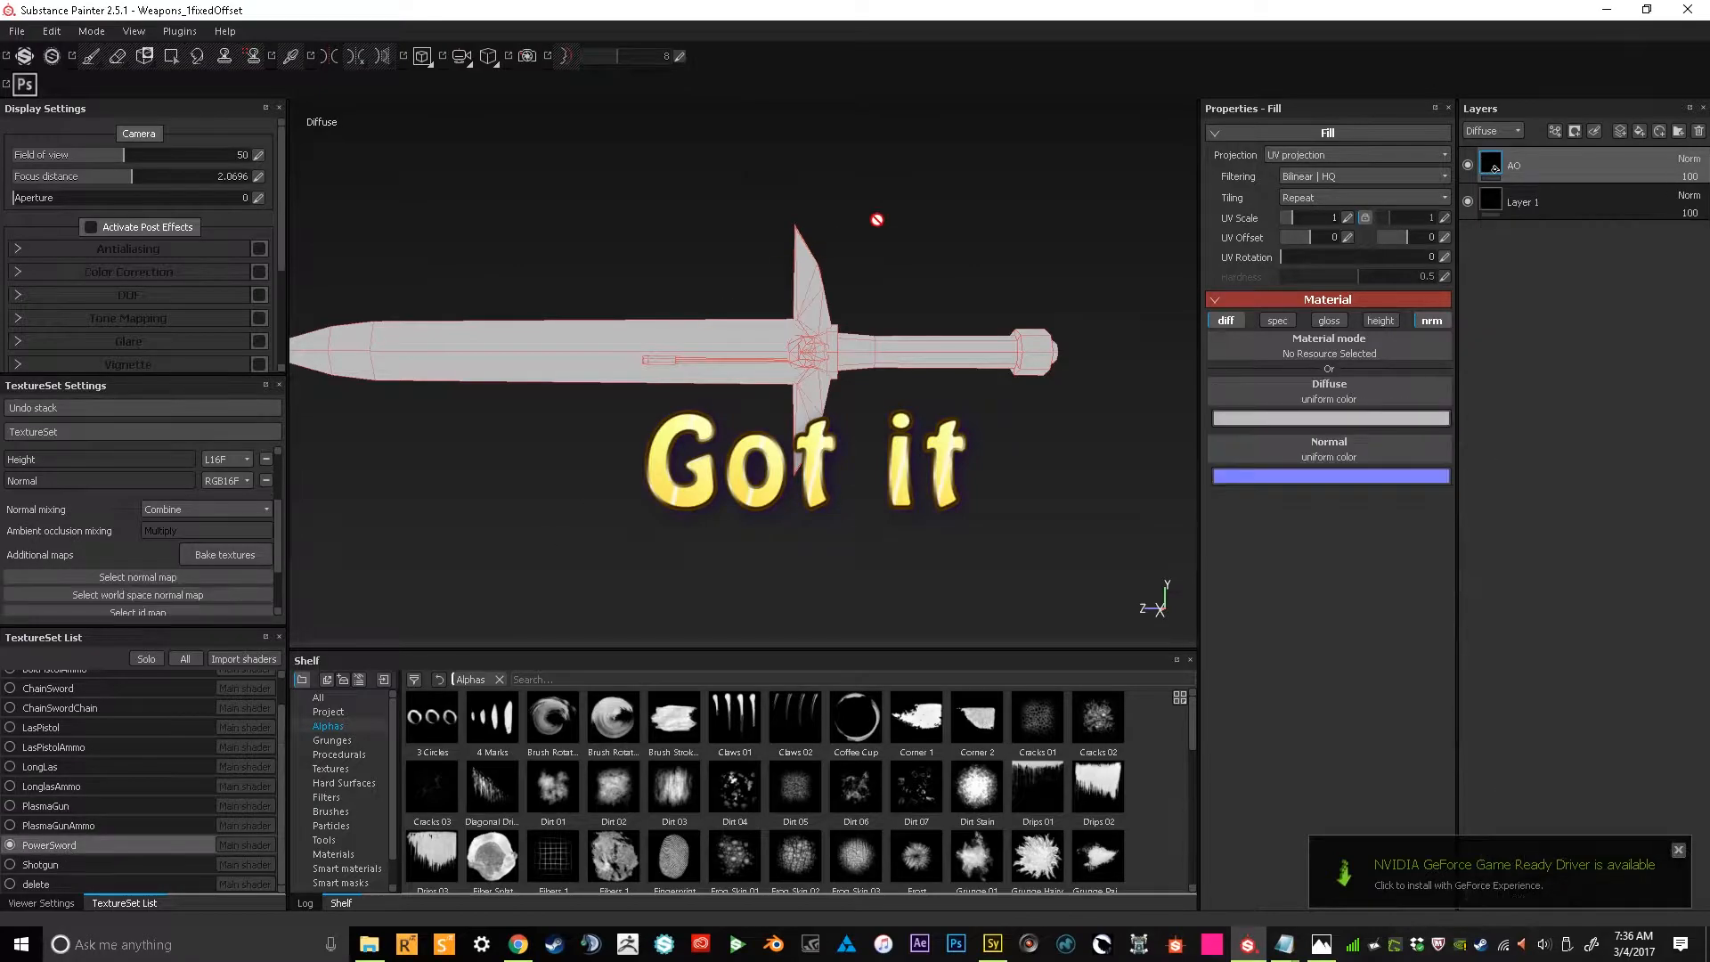
{"action": "left_click", "coordinate": [230, 553]}
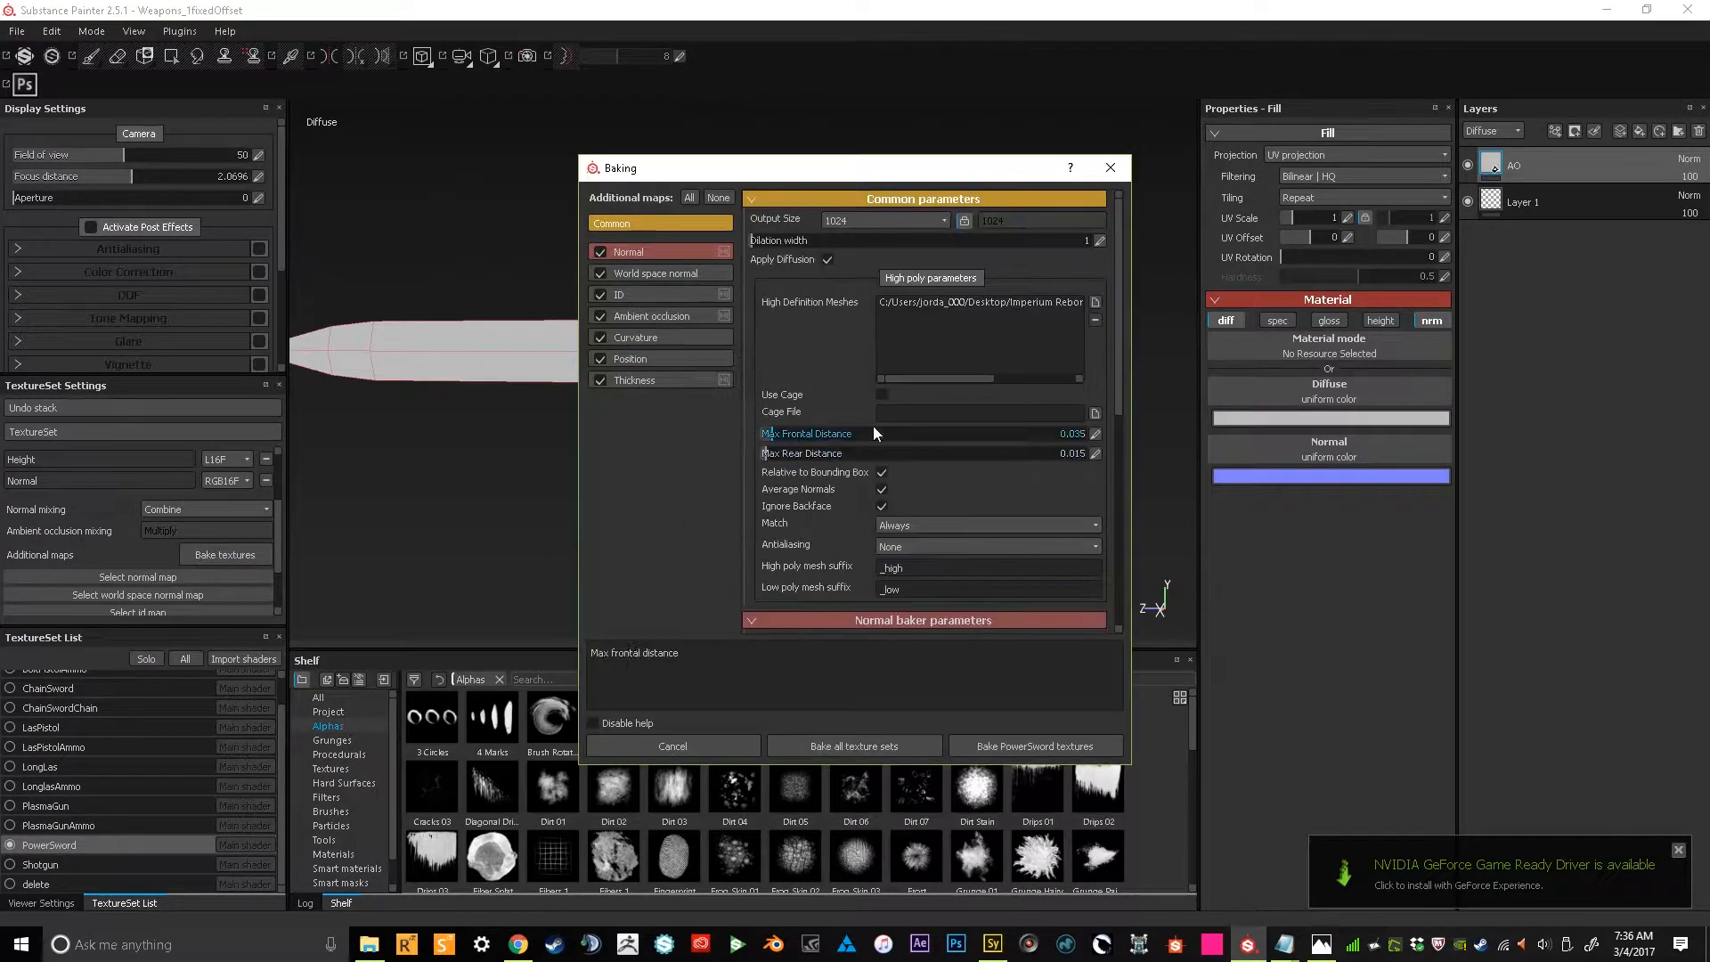
Replace the high definition mesh for baking with PowerSwordHI.OBJ from the HI meshes folder
{"action": "left_click", "coordinate": [979, 301]}
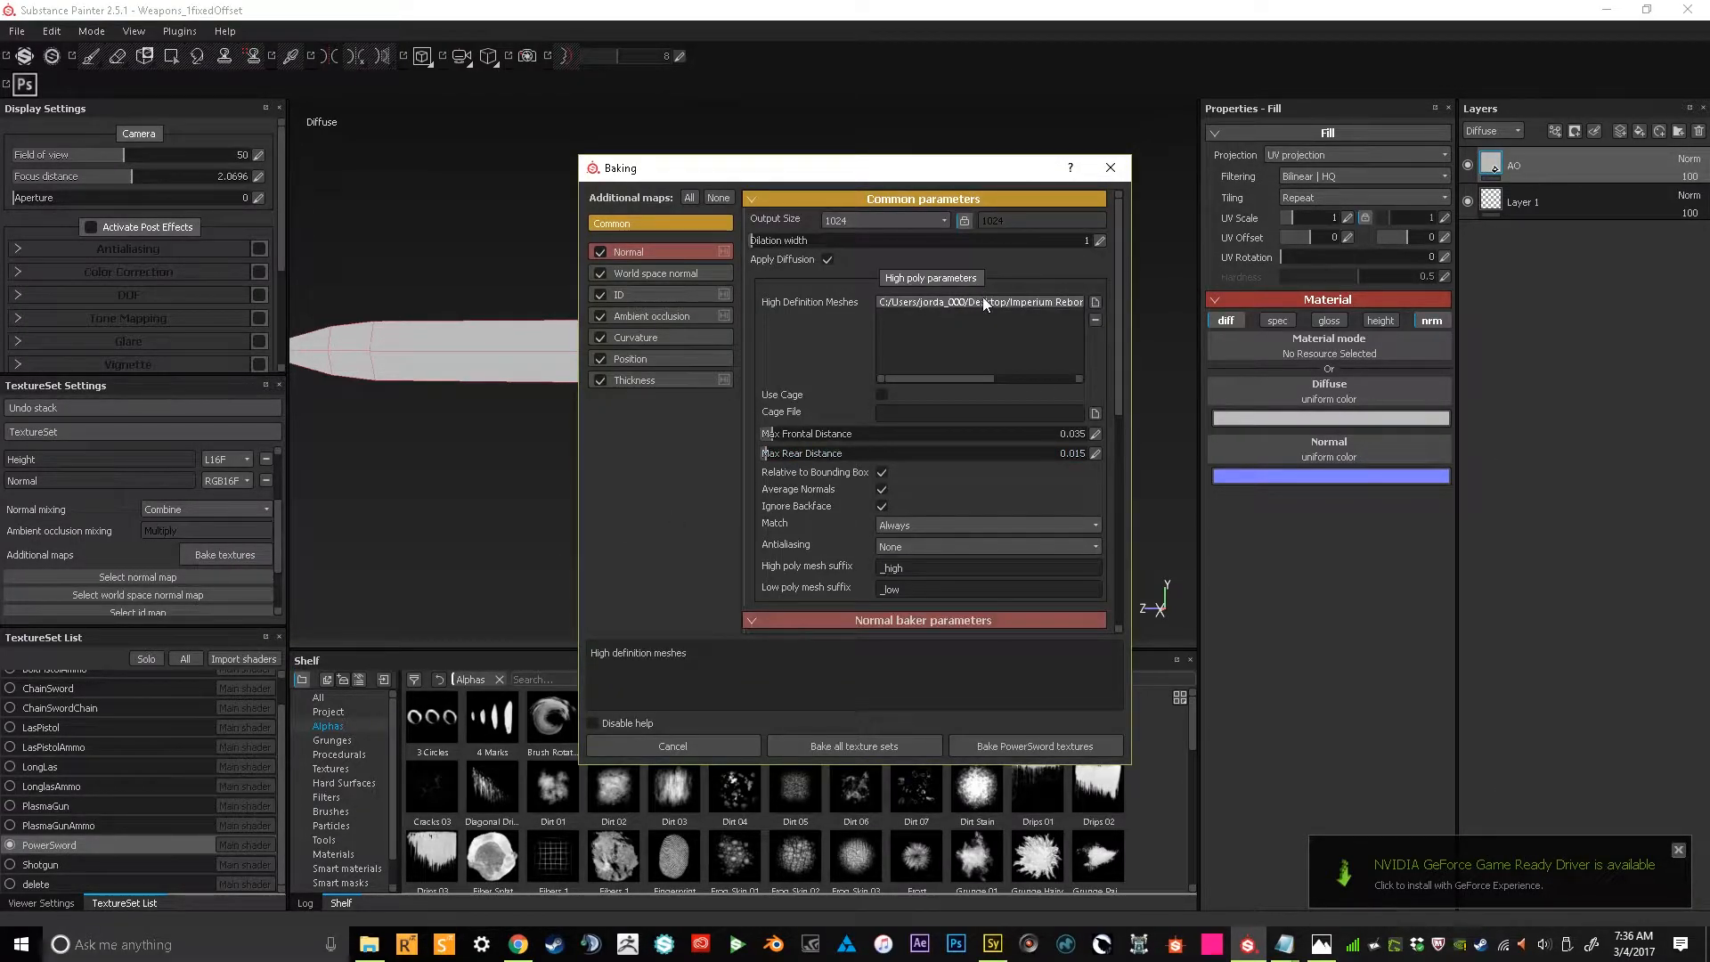
{"action": "left_click", "coordinate": [1096, 320]}
{"action": "left_click", "coordinate": [1095, 303]}
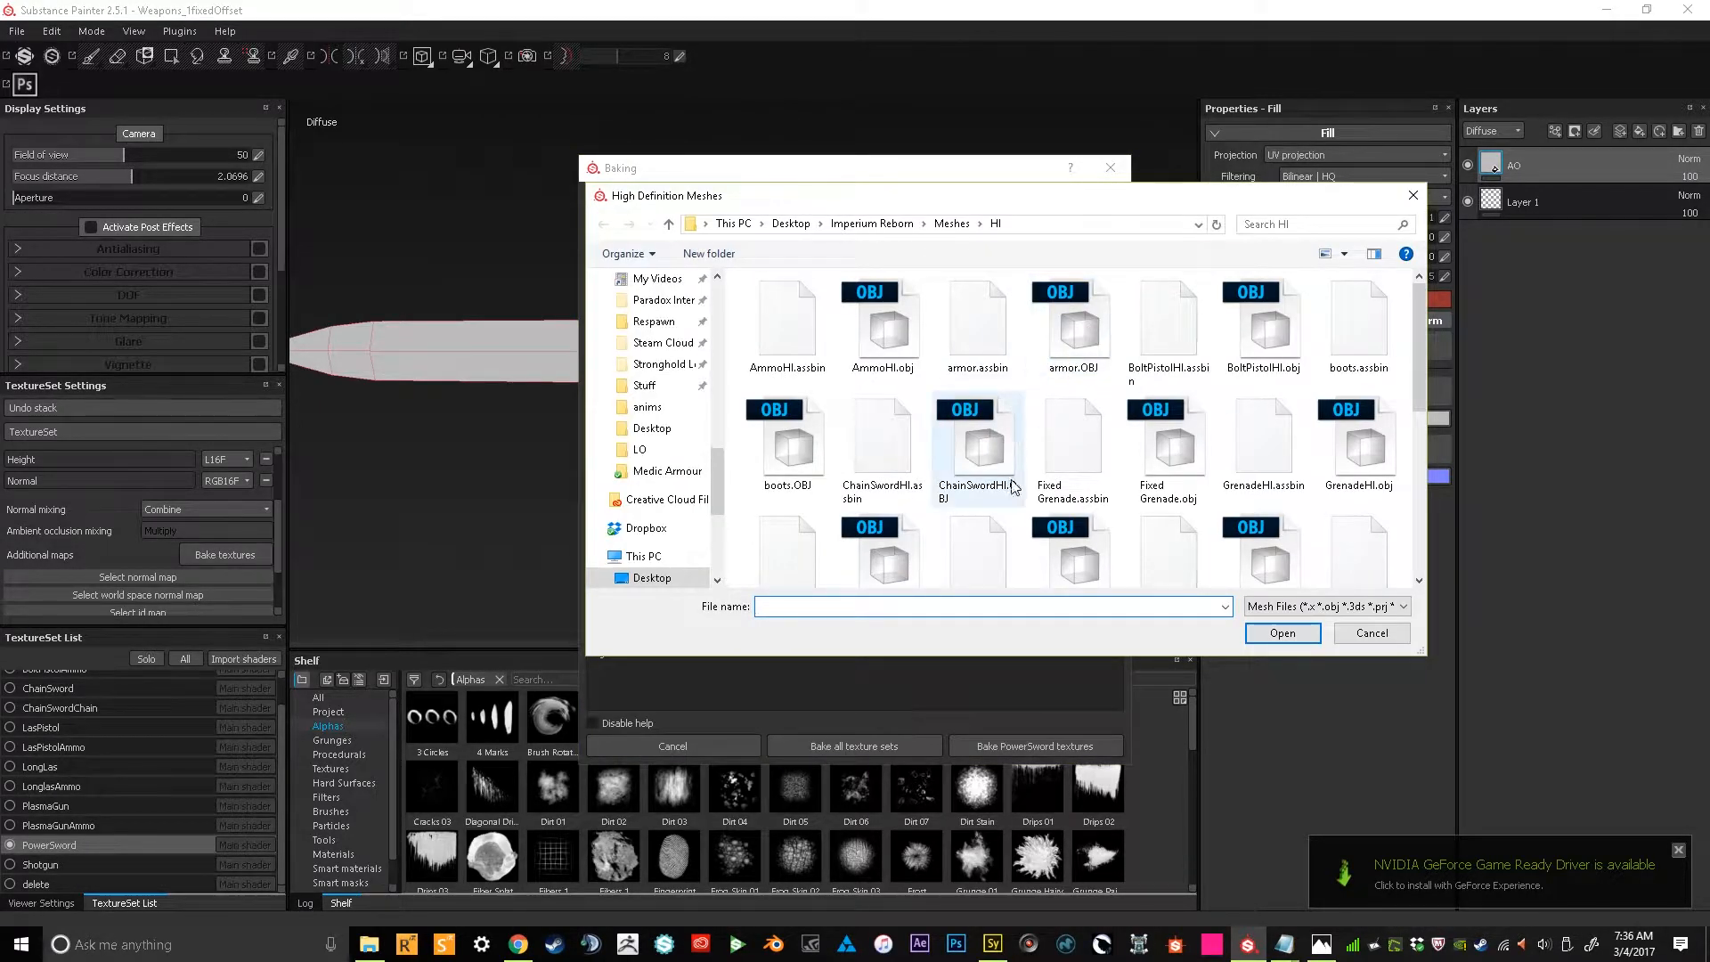
{"action": "scroll", "coordinate": [1095, 518], "scroll_direction": "down", "scroll_amount": 2}
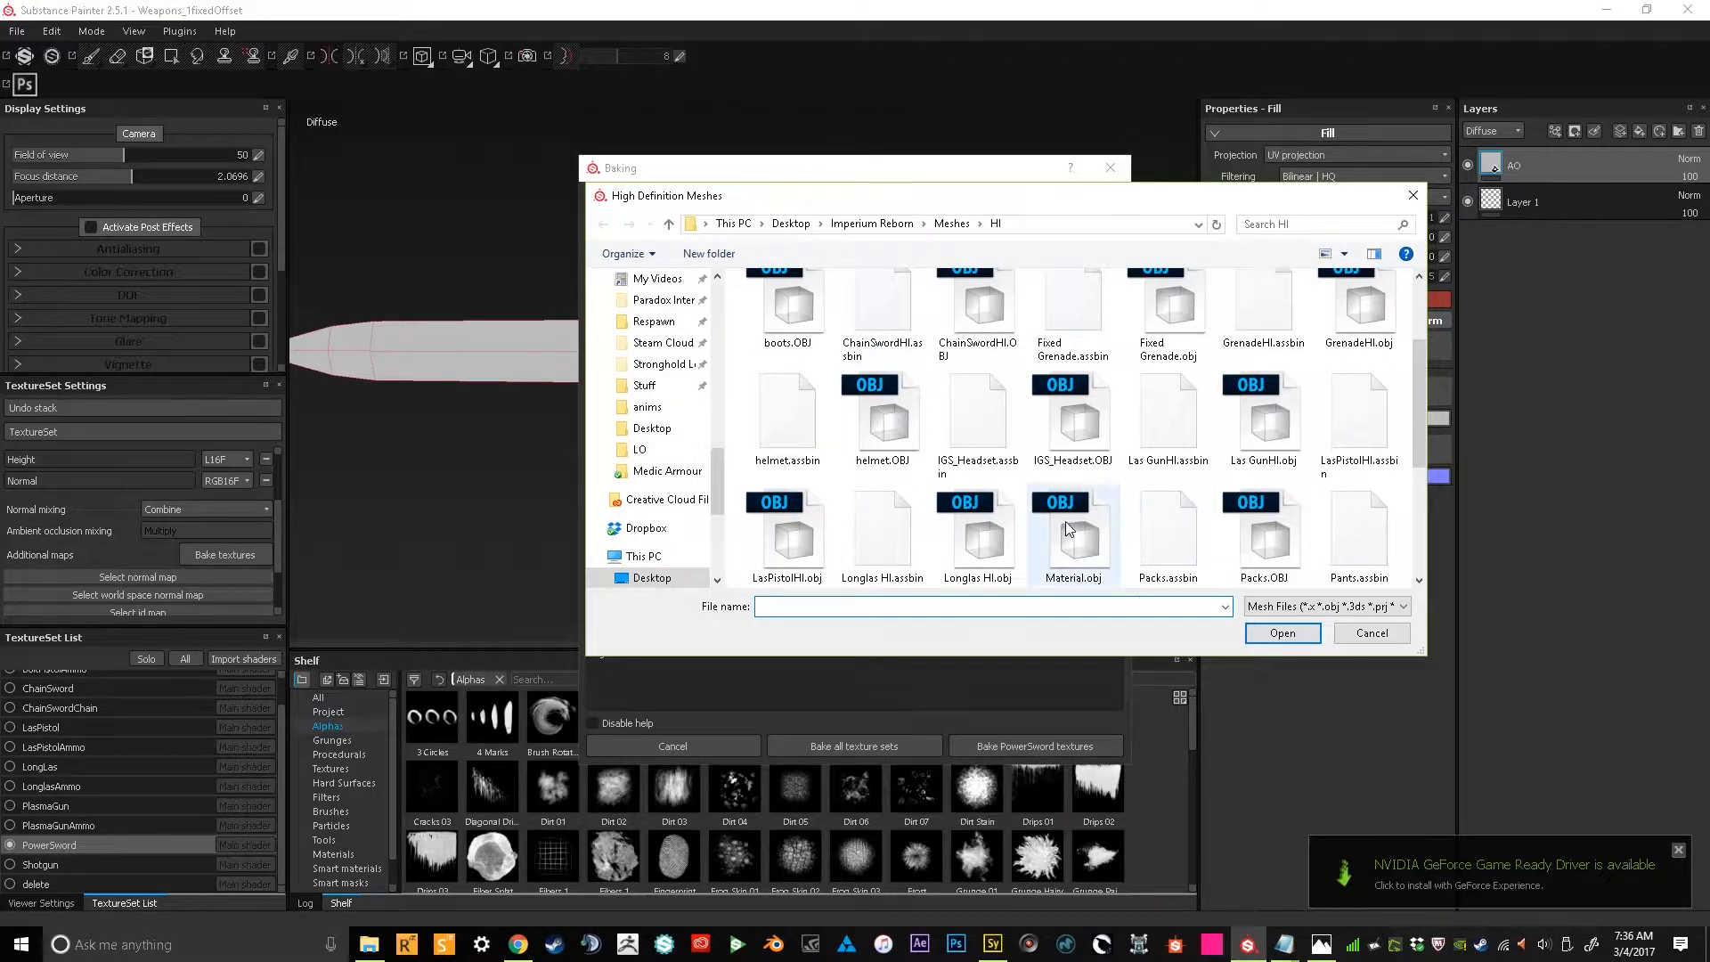
{"action": "scroll", "coordinate": [1068, 538], "scroll_direction": "down", "scroll_amount": 2}
{"action": "scroll", "coordinate": [982, 541], "scroll_direction": "up", "scroll_amount": 1}
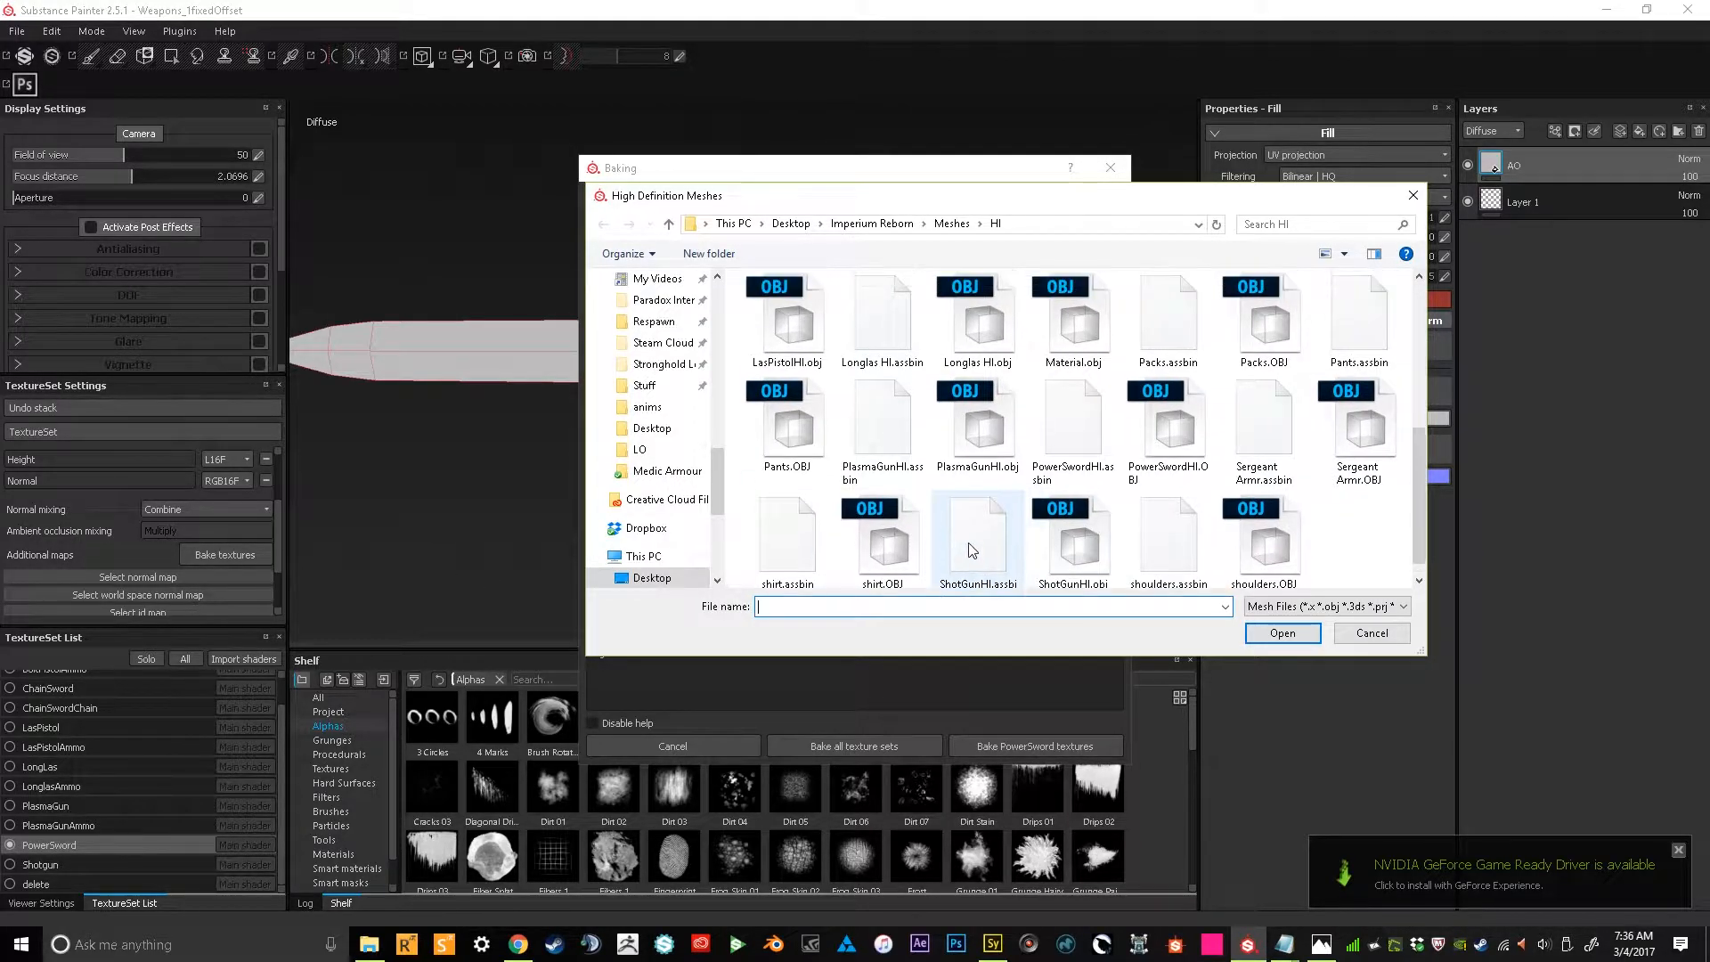
{"action": "left_click", "coordinate": [1167, 427]}
{"action": "left_click", "coordinate": [1268, 634]}
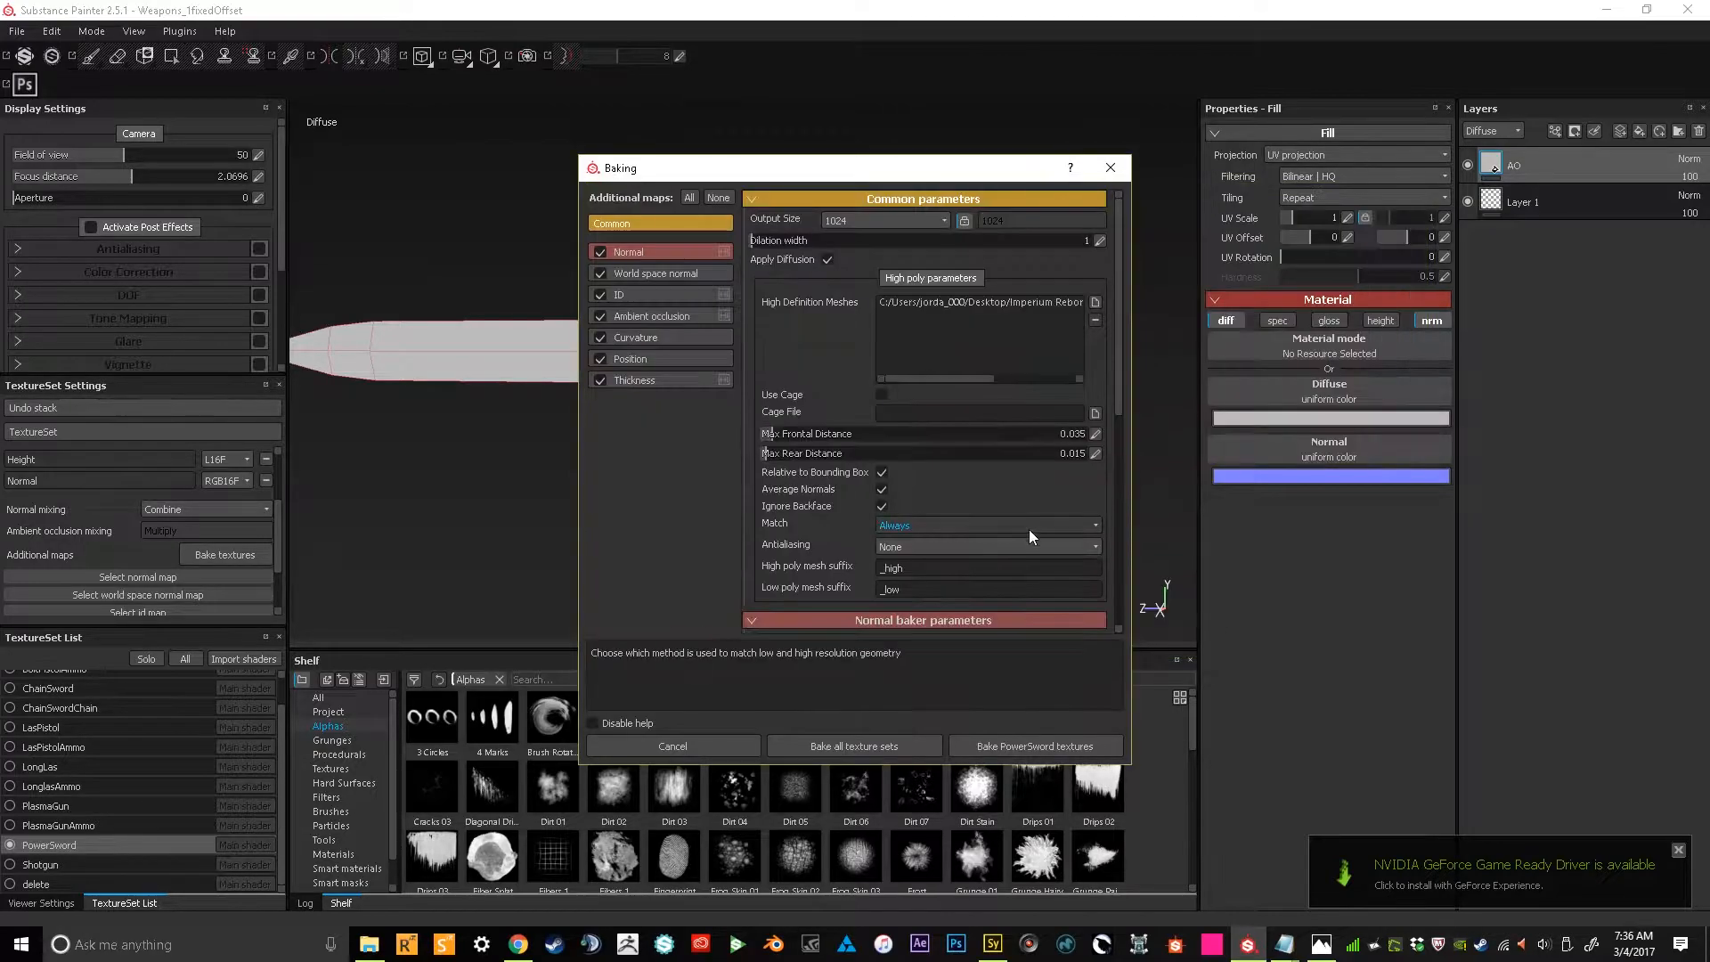
Bake the PowerSword textures at 1024 with all additional maps and check the sword in material and diffuse views
{"action": "left_click", "coordinate": [1051, 748]}
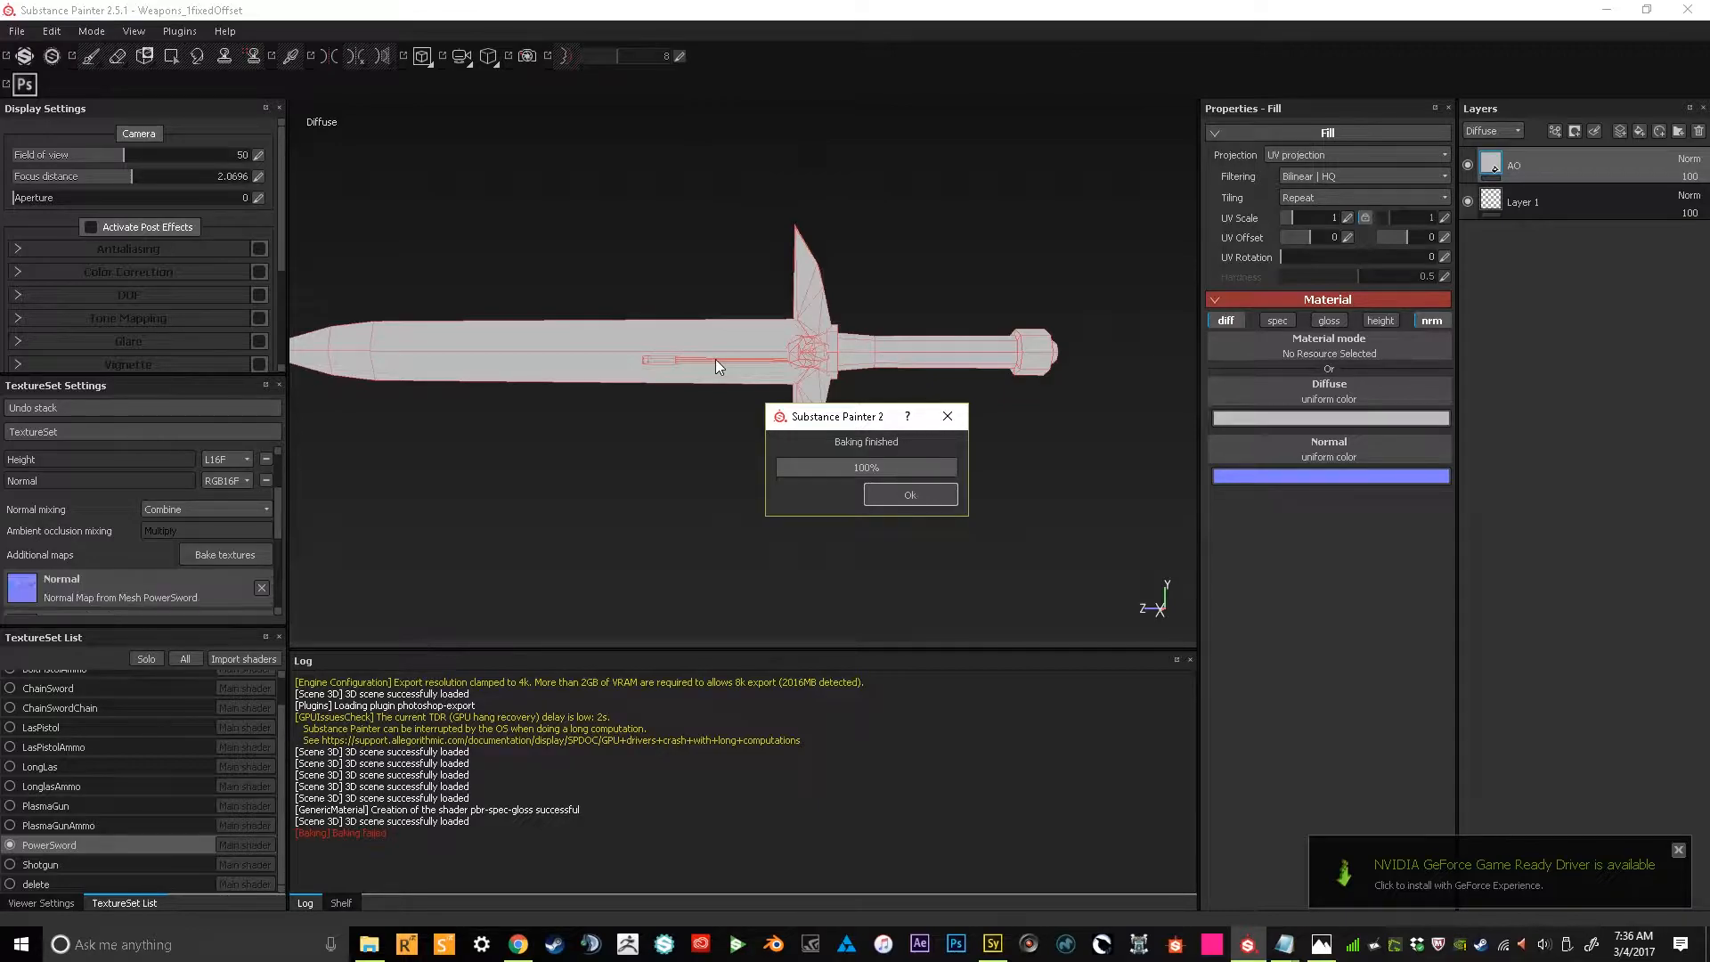
{"action": "left_click", "coordinate": [942, 495]}
{"action": "key", "text": "m"}
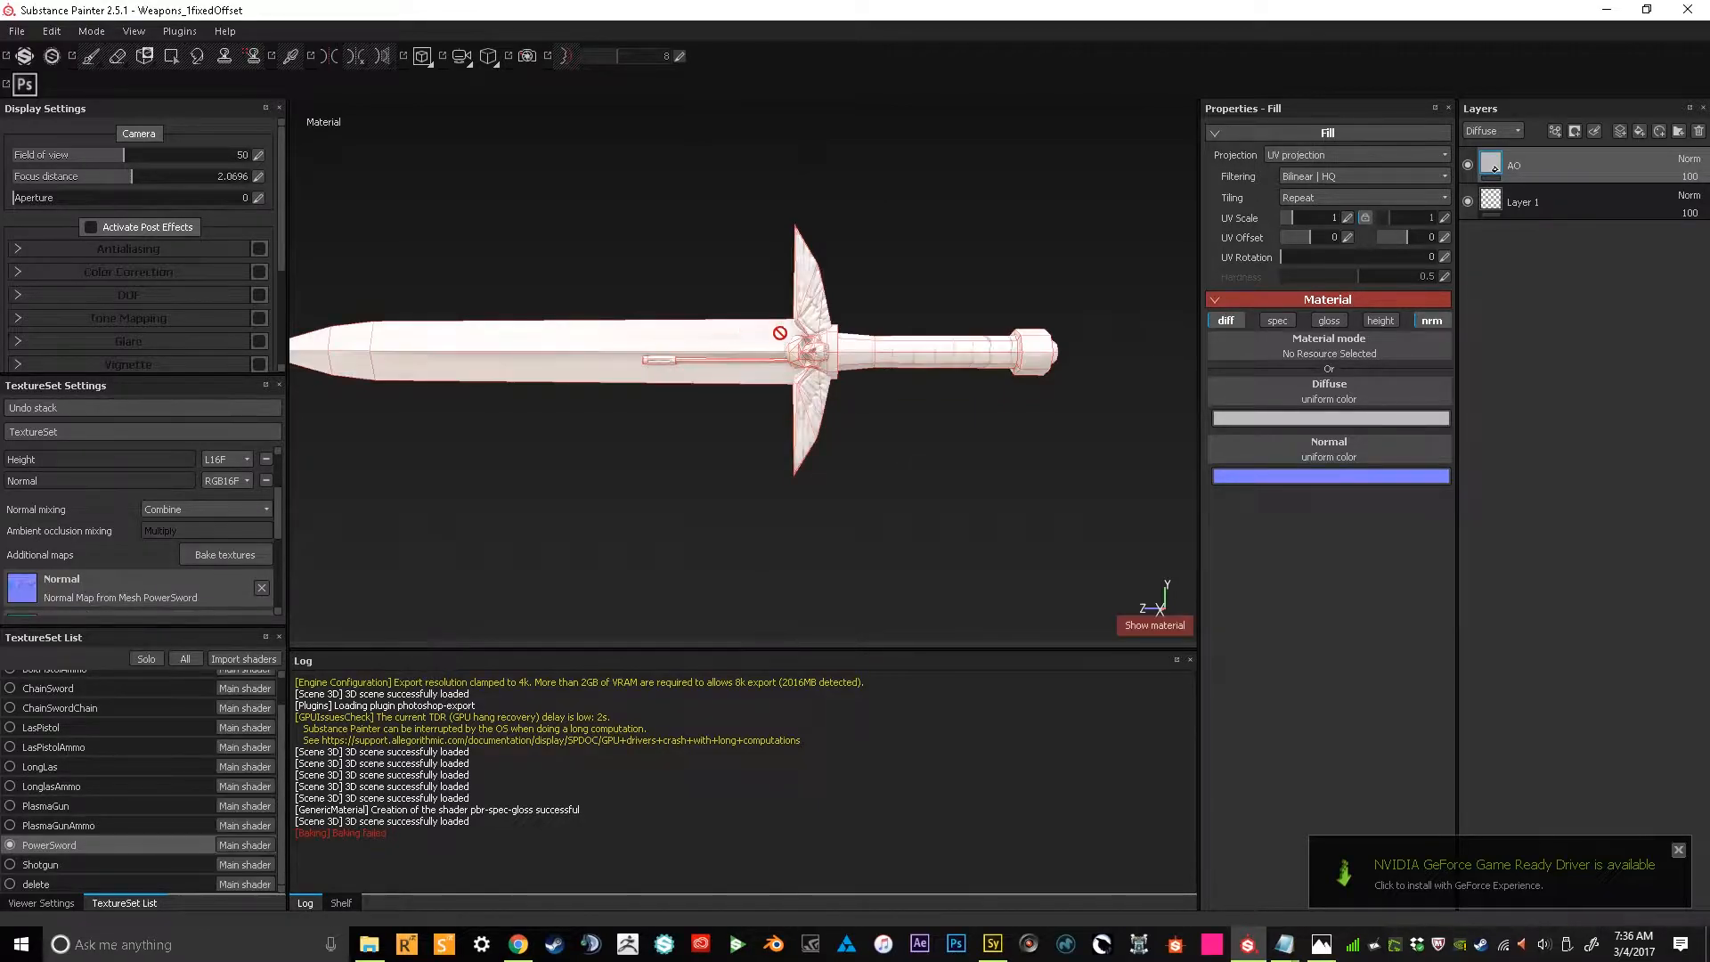
{"action": "scroll", "coordinate": [774, 350], "scroll_direction": "up", "scroll_amount": 5}
{"action": "left_click_drag", "start_coordinate": [771, 373], "coordinate": [701, 356], "text": "alt"}
{"action": "key", "text": "c"}
{"action": "scroll", "coordinate": [731, 333], "scroll_direction": "up", "scroll_amount": 2}
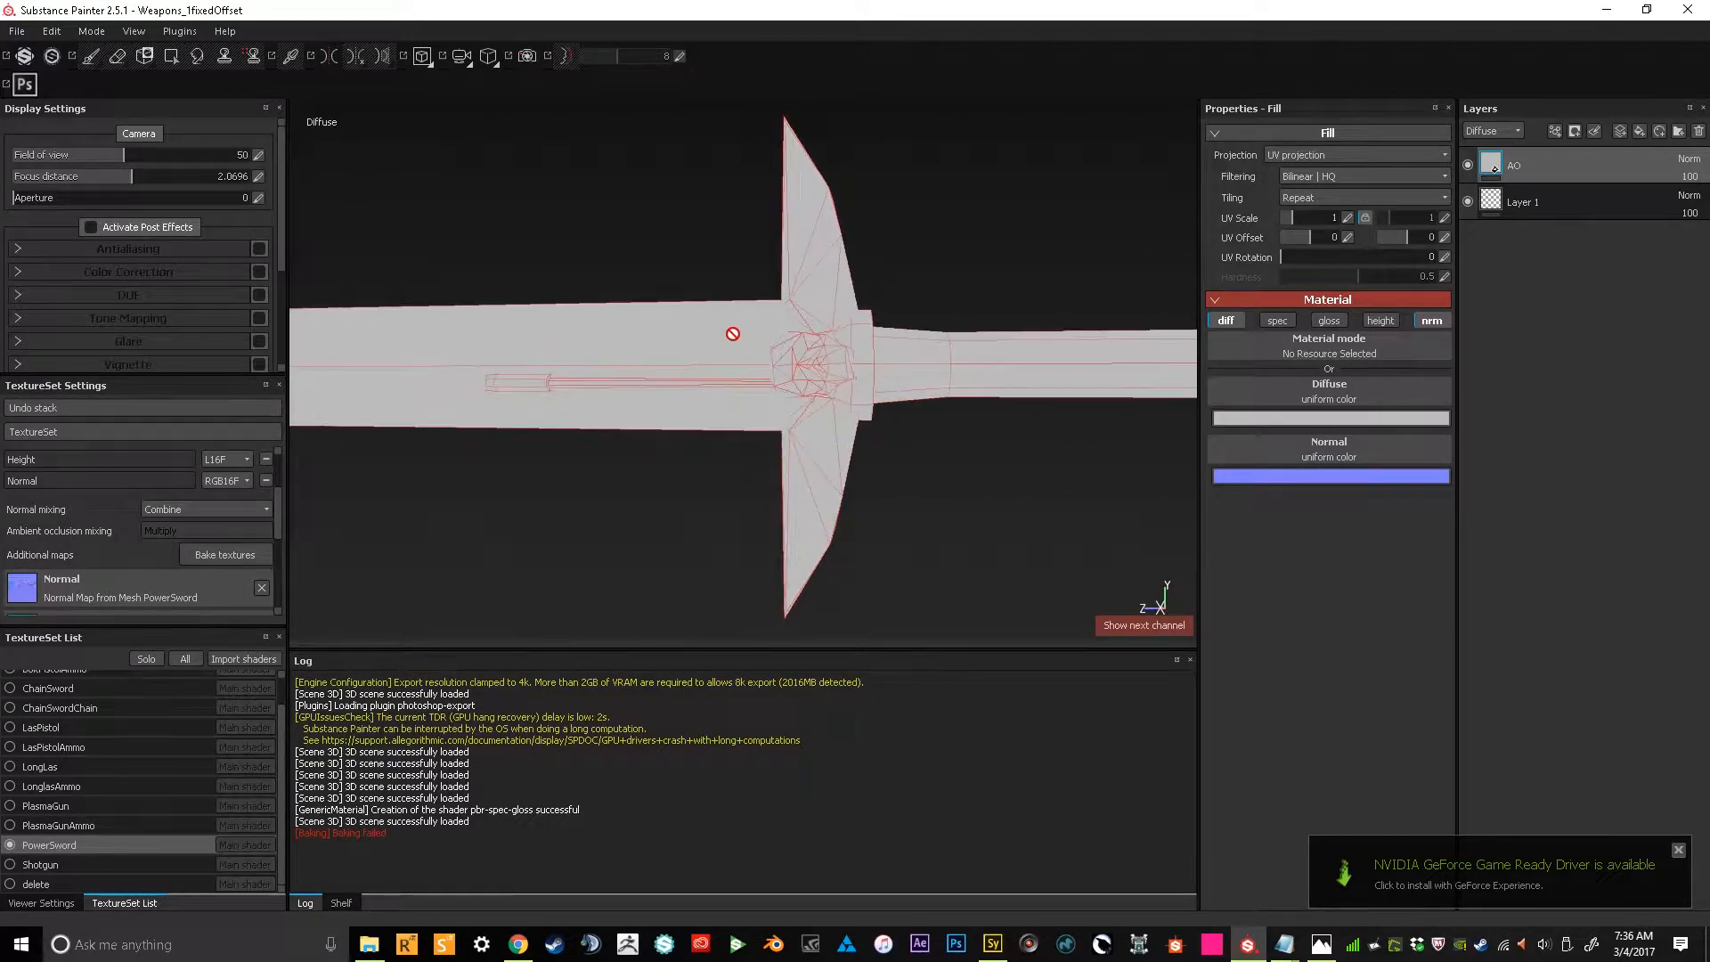
{"action": "scroll", "coordinate": [732, 333], "scroll_direction": "down", "scroll_amount": 4}
Find the Ambient Occlusion Map from Mesh PowerSword among the shelf textures and assign it to the AO fill layer's Diffuse channel
{"action": "left_click", "coordinate": [341, 902]}
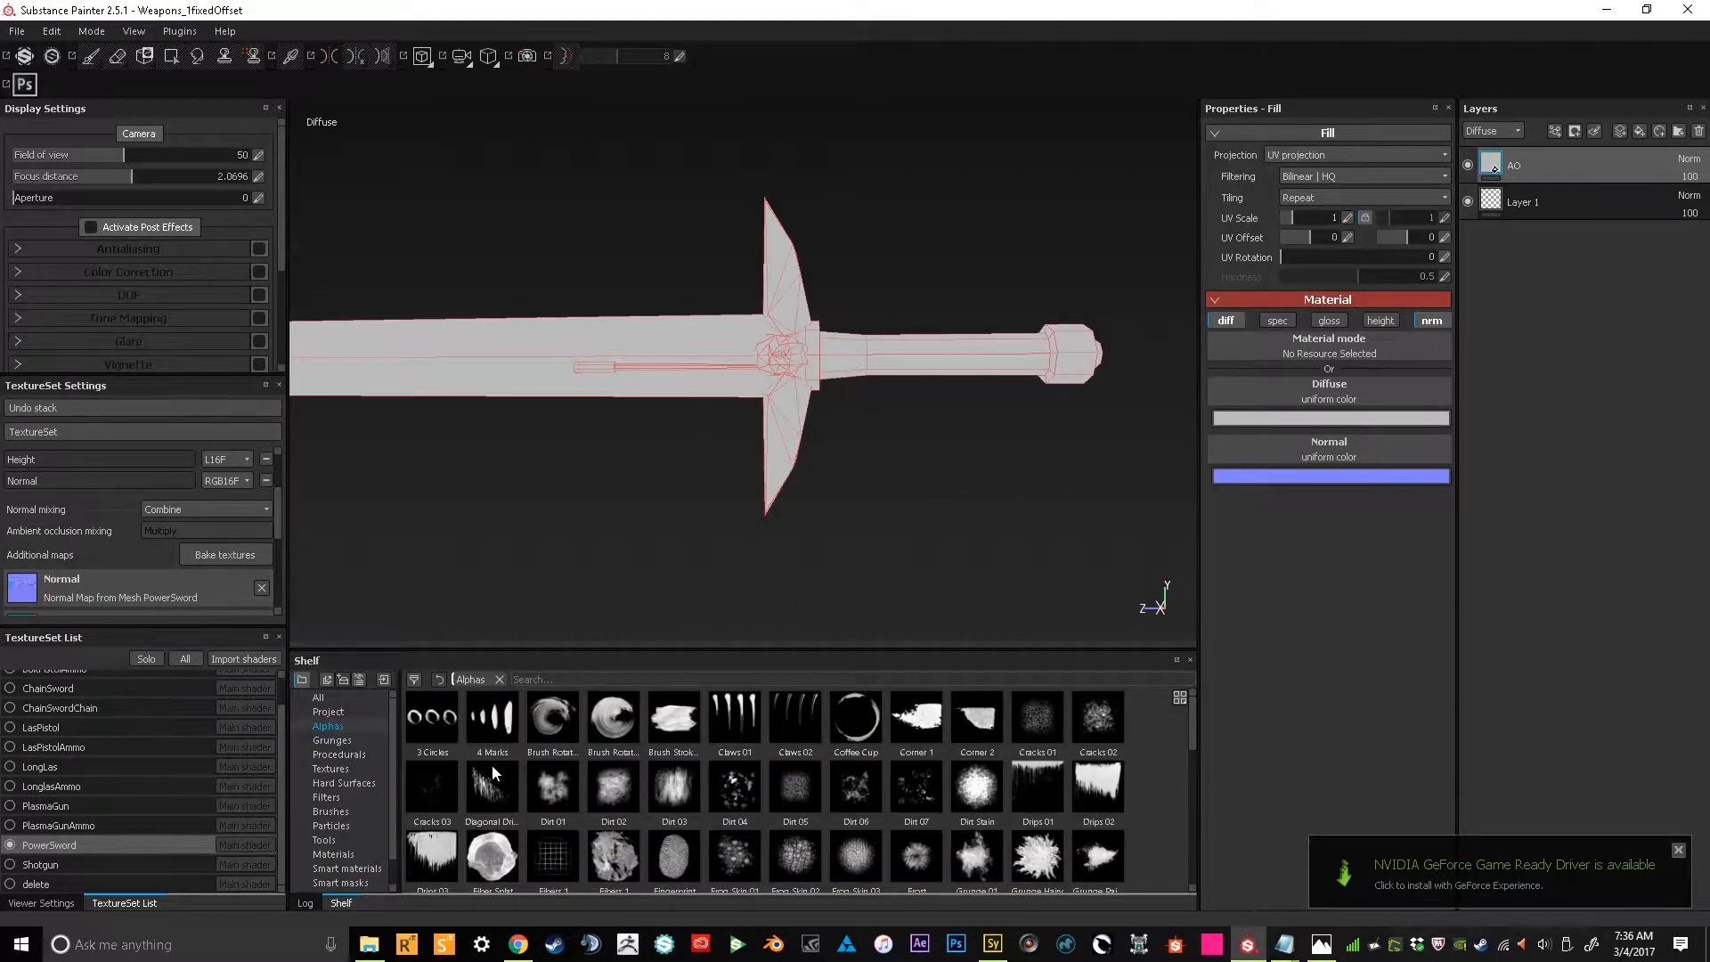
{"action": "left_click", "coordinate": [345, 768]}
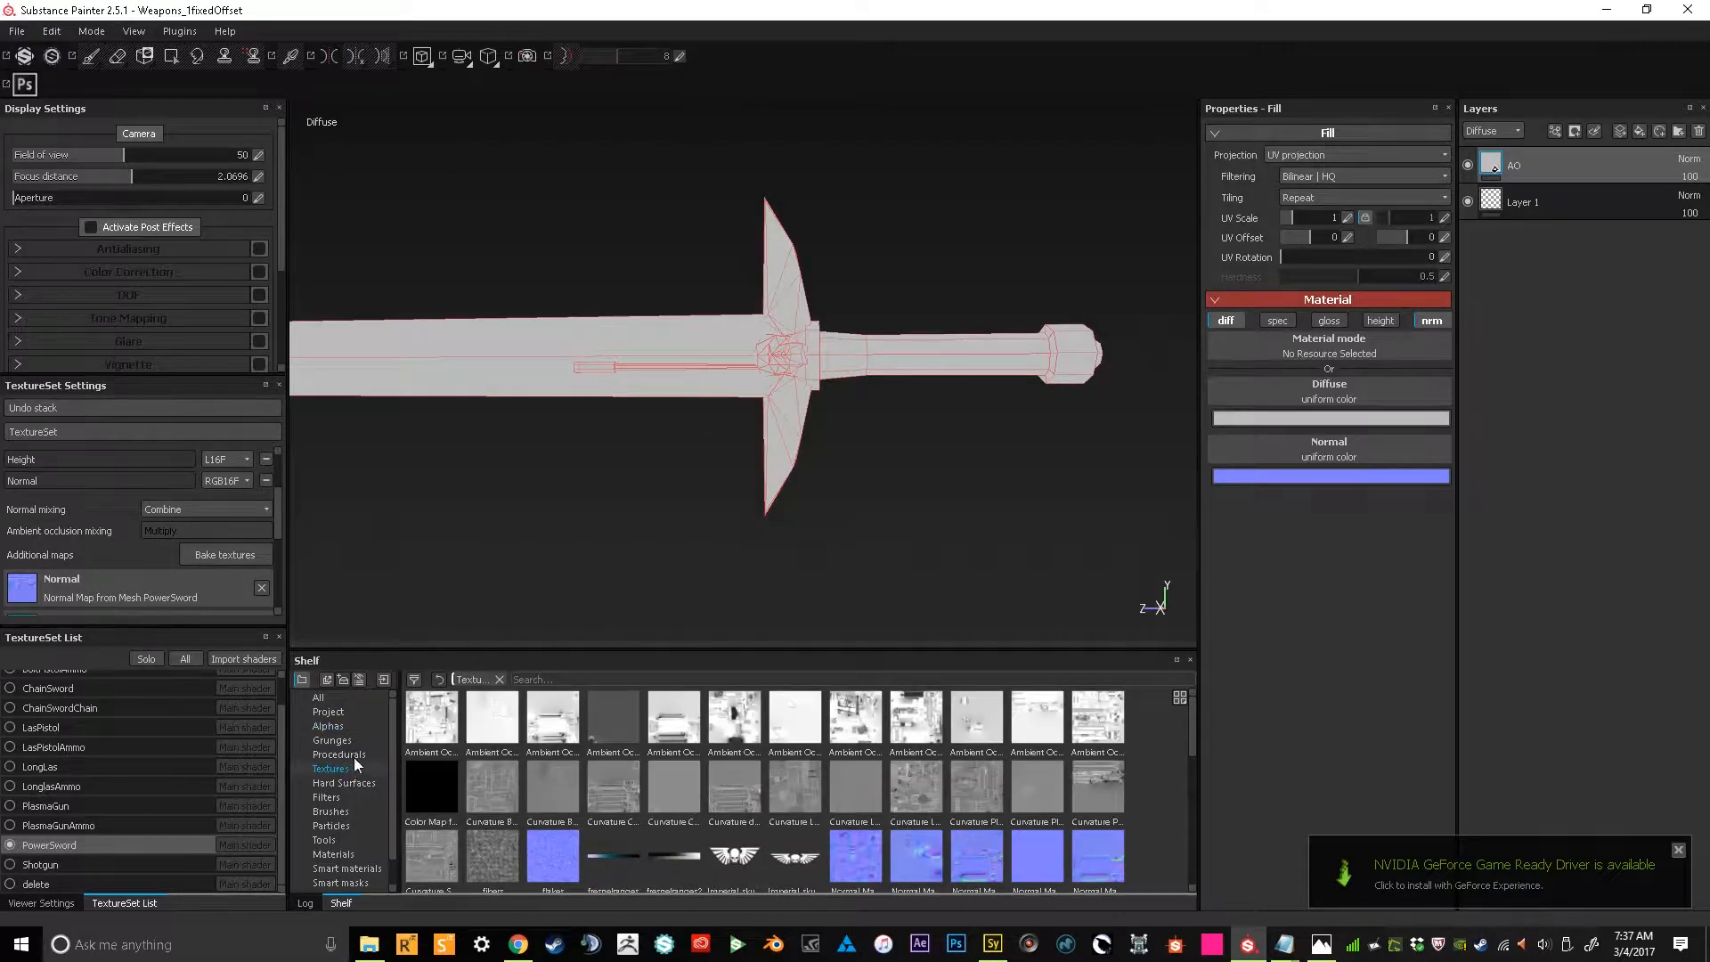
{"action": "right_click", "coordinate": [433, 724]}
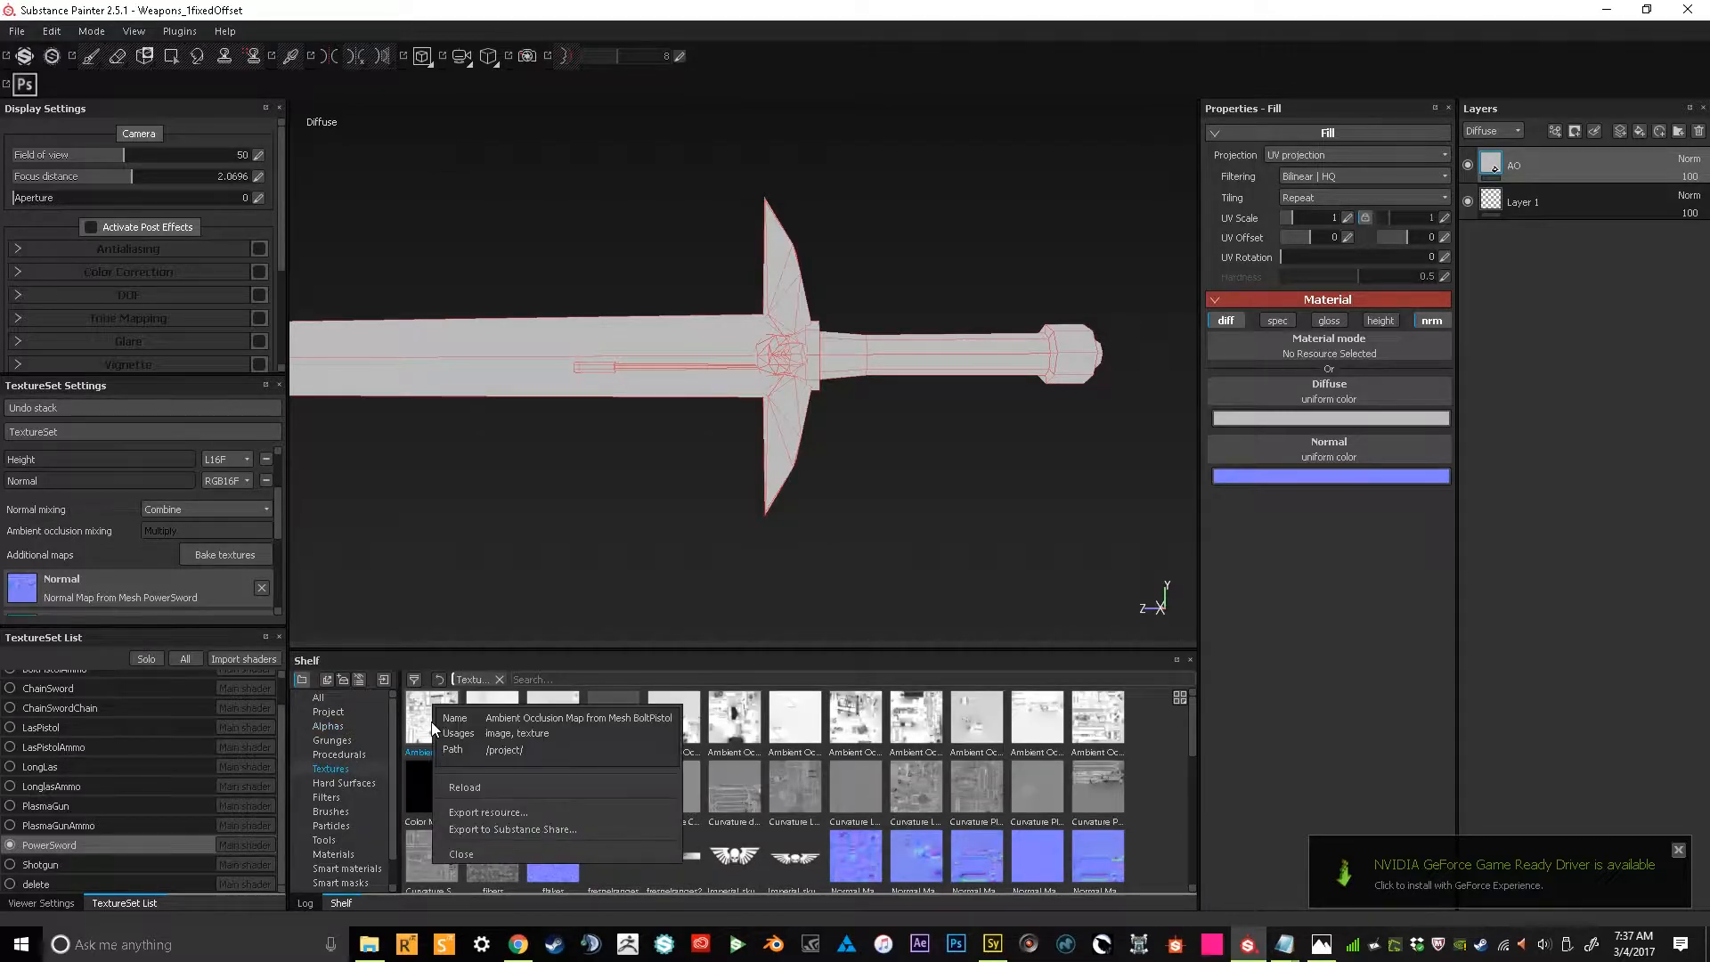
{"action": "right_click", "coordinate": [554, 695]}
{"action": "right_click", "coordinate": [483, 703]}
{"action": "right_click", "coordinate": [805, 711]}
{"action": "right_click", "coordinate": [804, 717]}
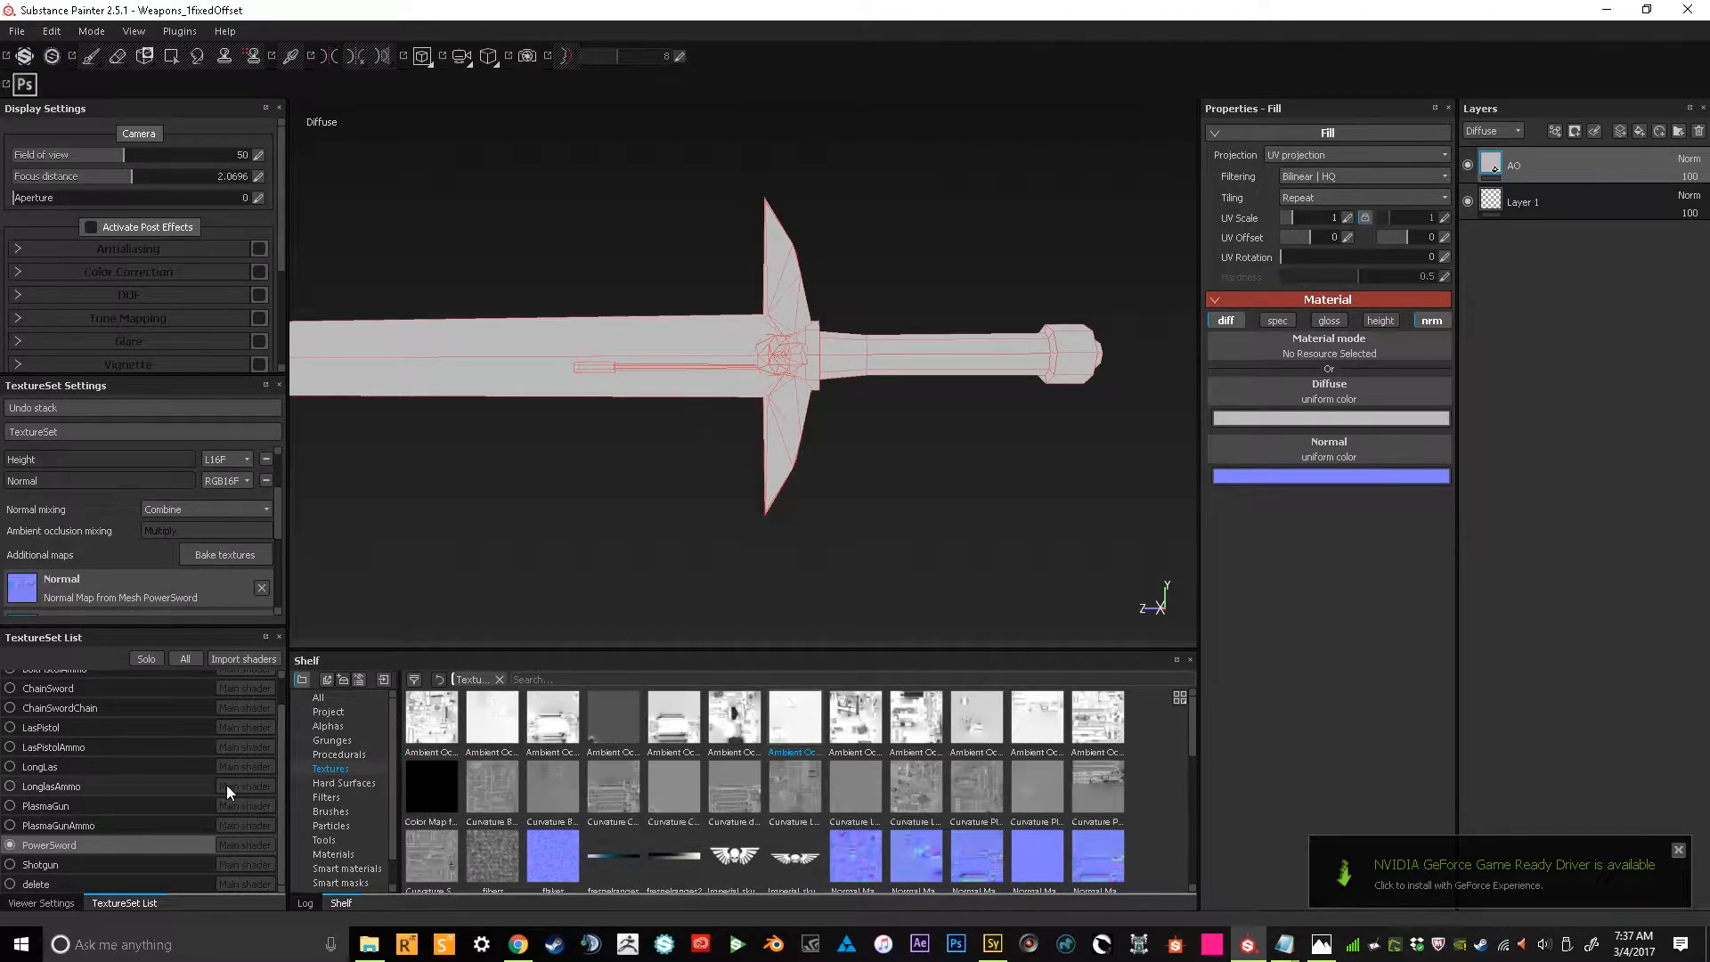
{"action": "right_click", "coordinate": [926, 718]}
{"action": "right_click", "coordinate": [1003, 692]}
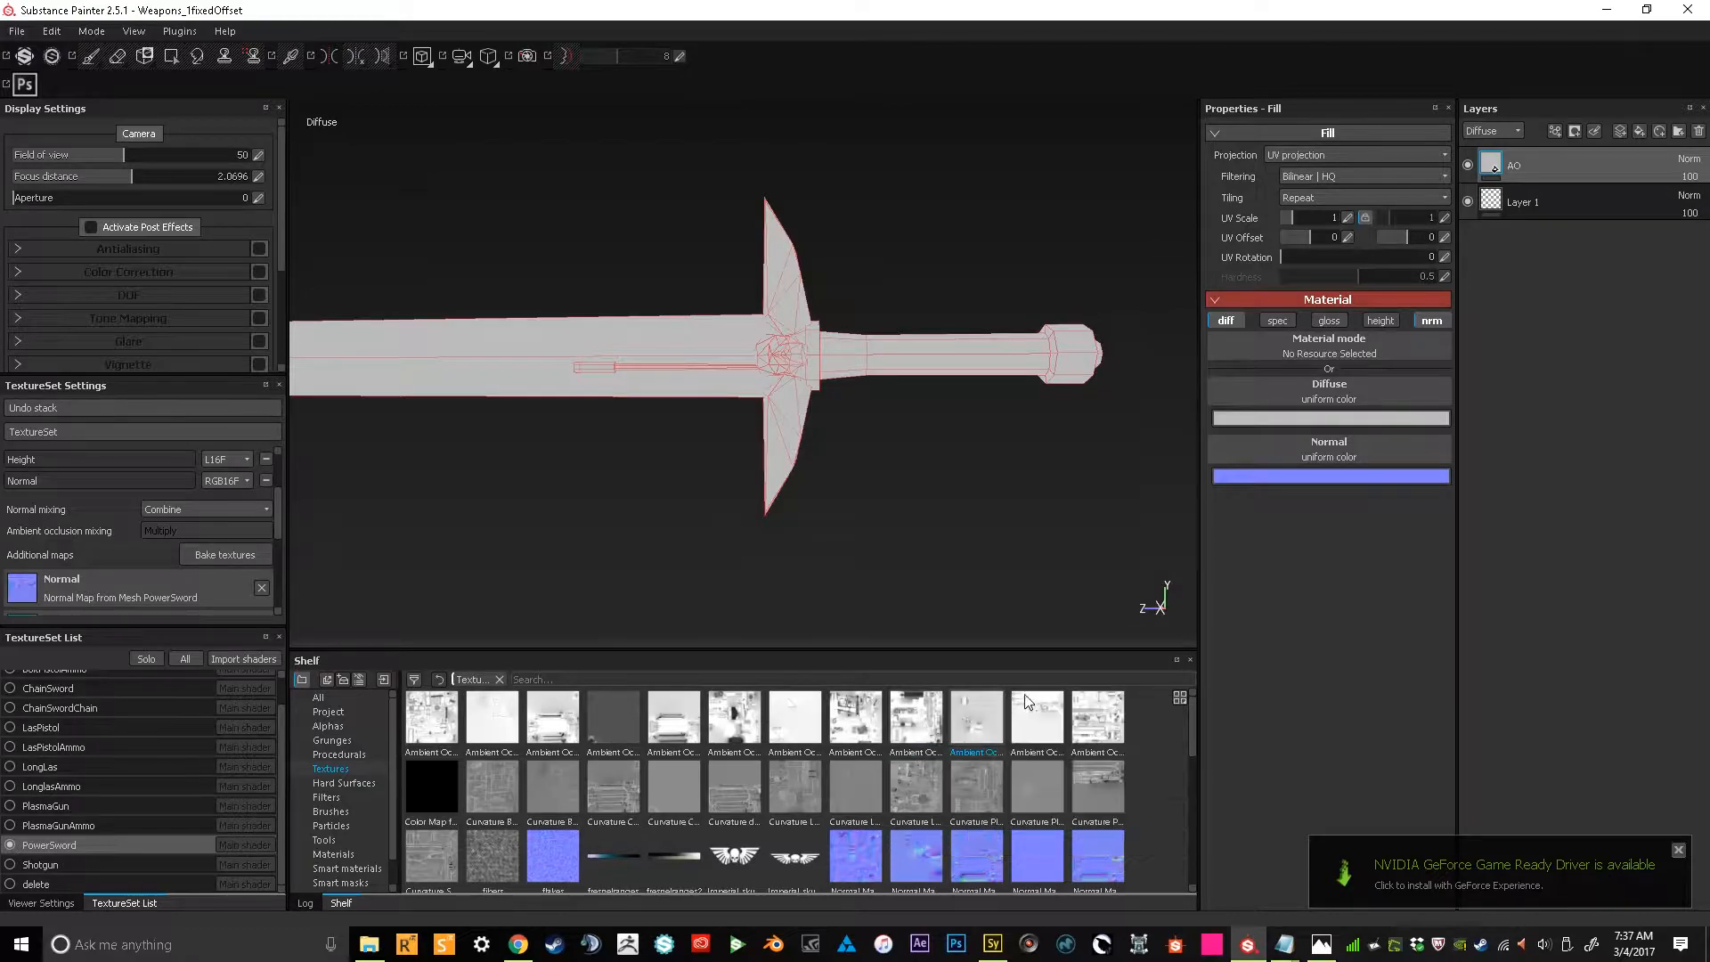
{"action": "right_click", "coordinate": [1033, 697]}
{"action": "left_click", "coordinate": [1035, 723]}
{"action": "left_click_drag", "start_coordinate": [1284, 418], "coordinate": [1306, 363]}
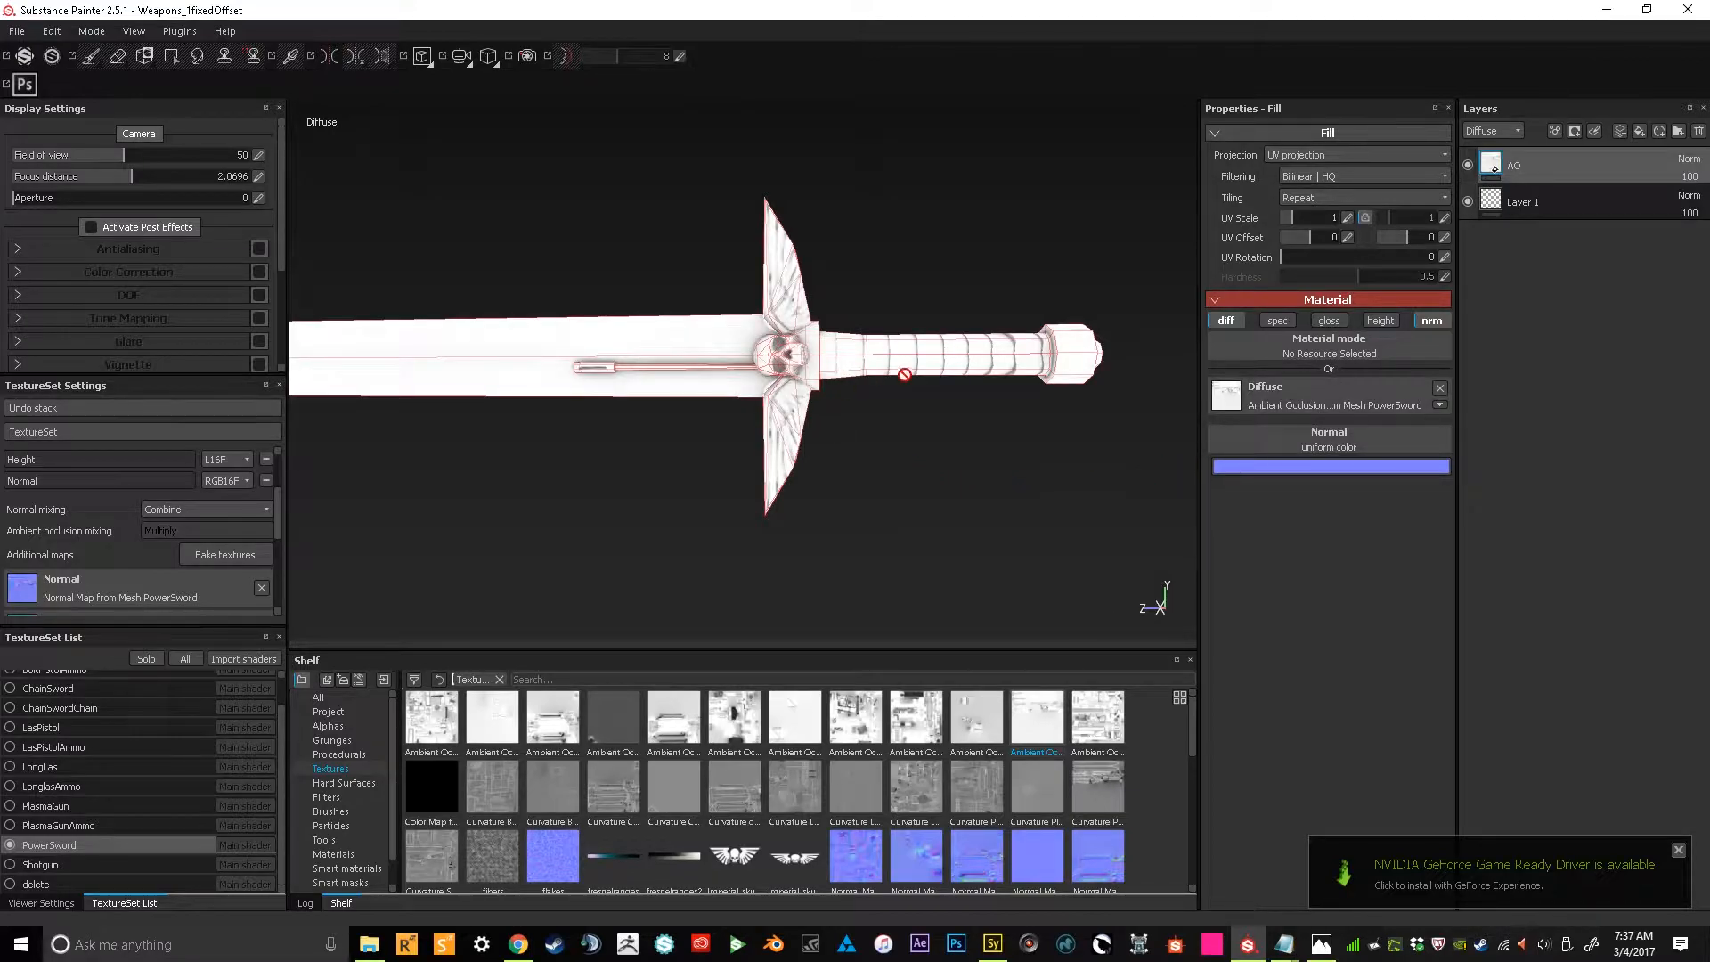
{"action": "scroll", "coordinate": [781, 372], "scroll_direction": "up", "scroll_amount": 4}
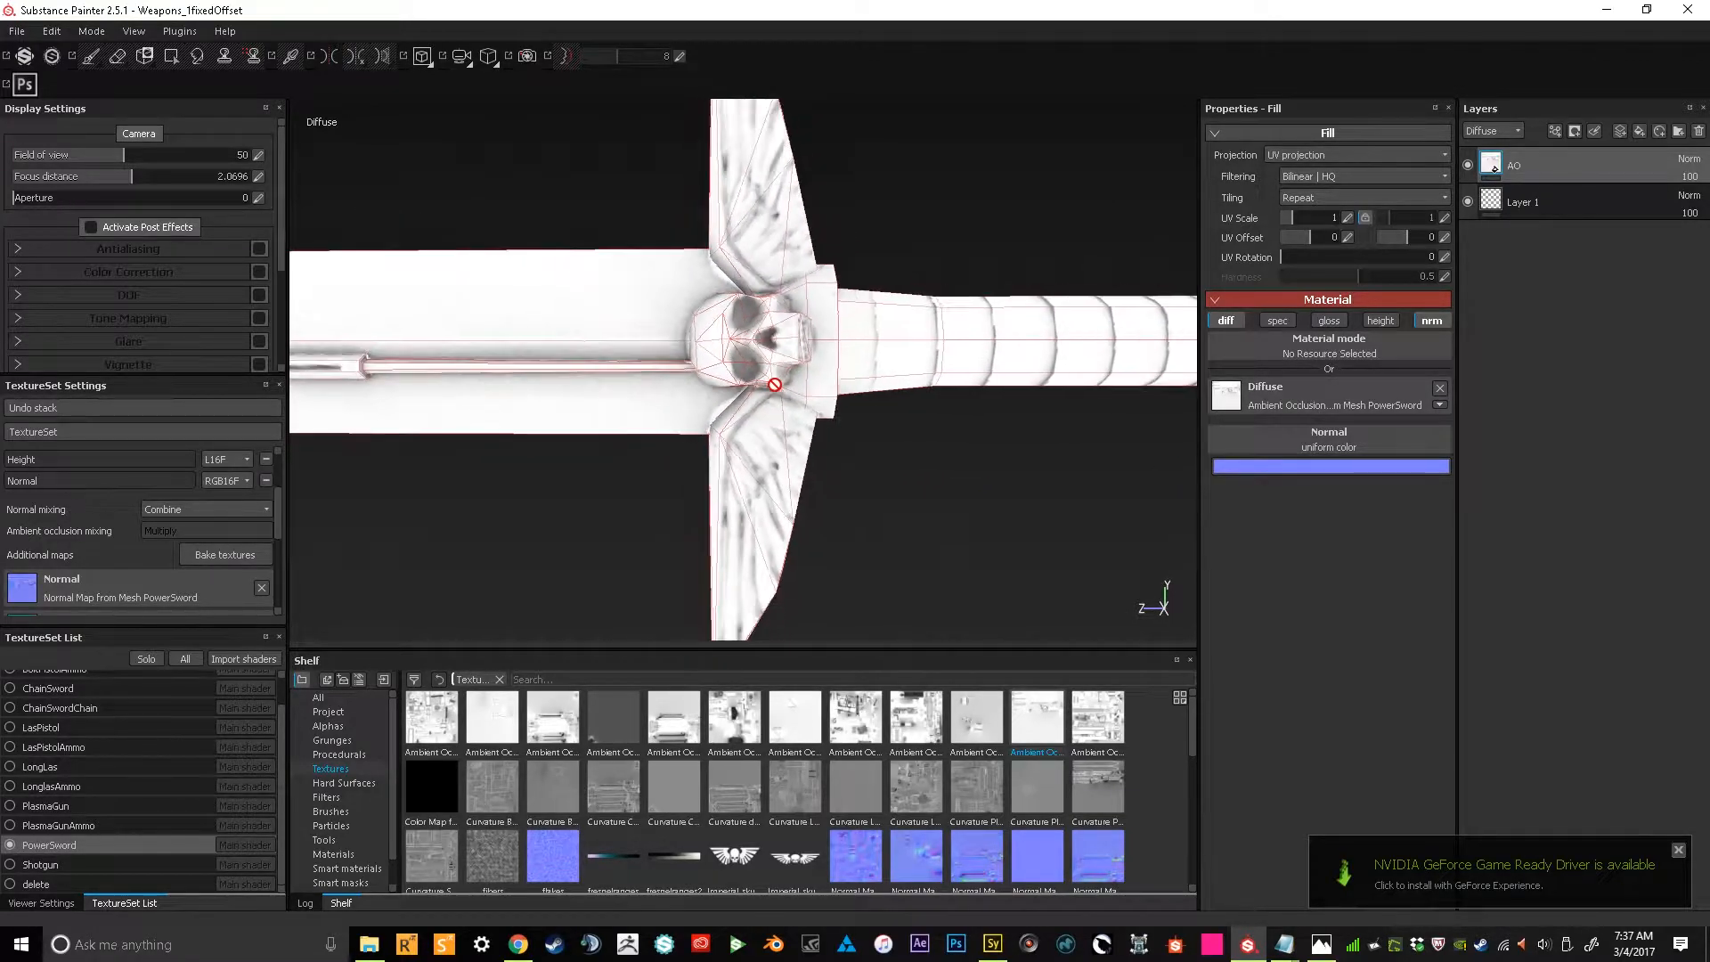
{"action": "scroll", "coordinate": [775, 385], "scroll_direction": "down", "scroll_amount": 5}
{"action": "left_click_drag", "start_coordinate": [773, 388], "coordinate": [841, 418], "text": "alt"}
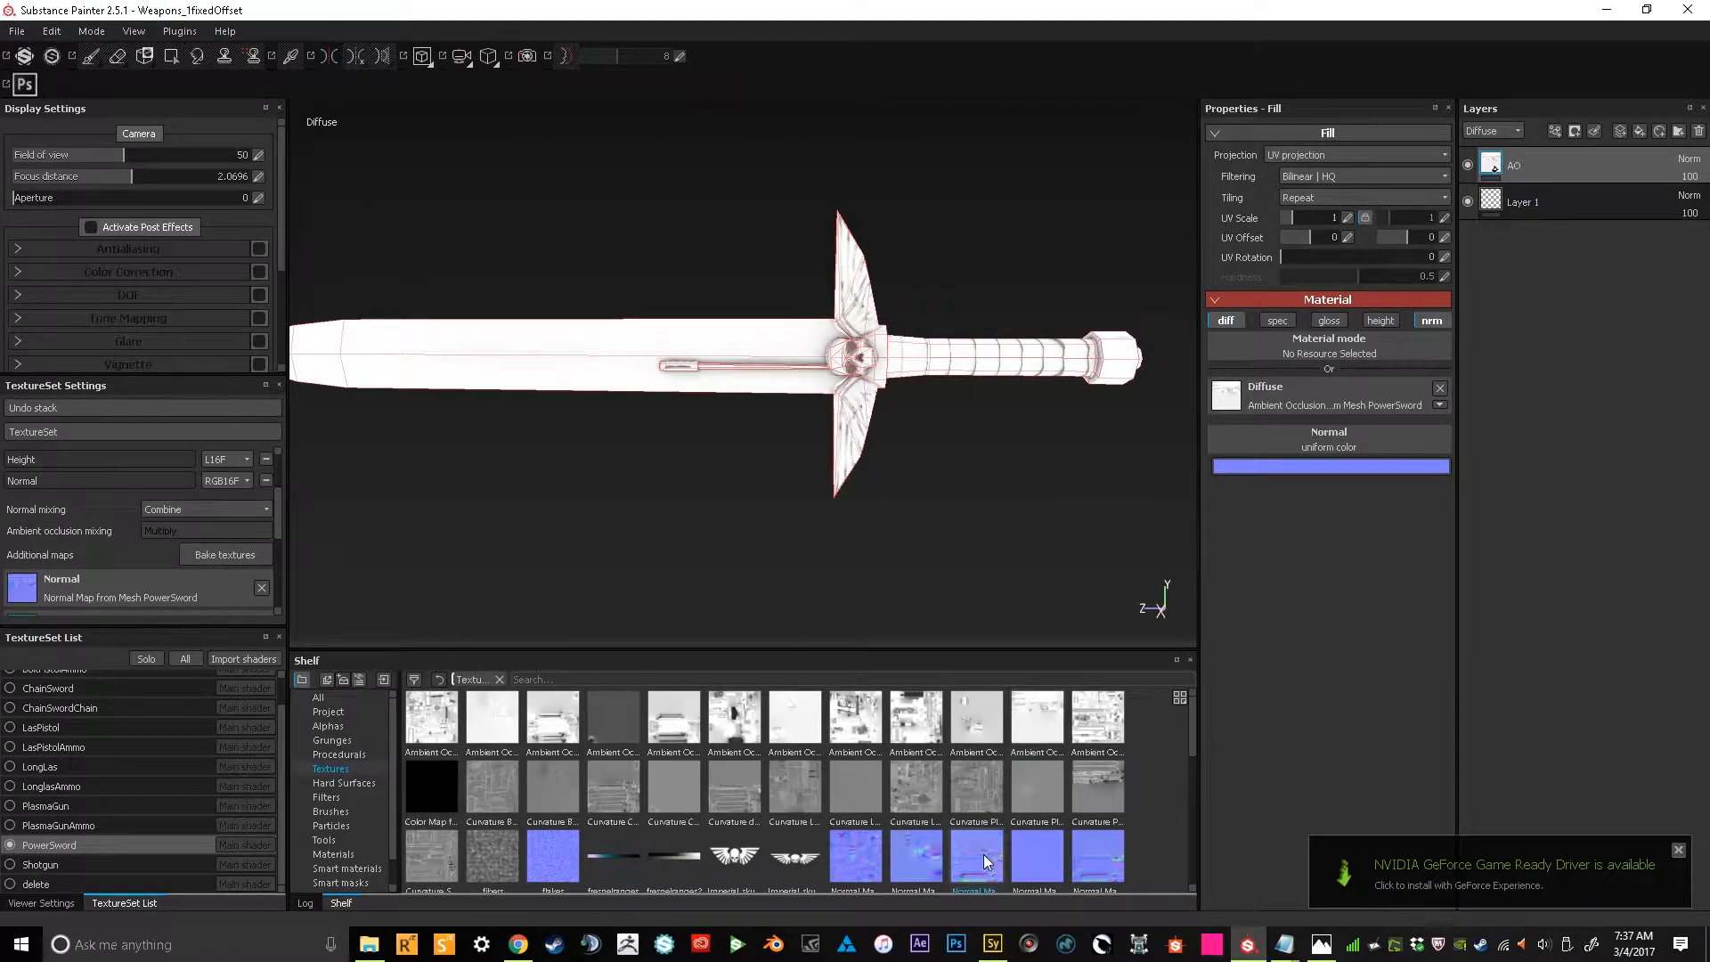
Find the Normal Map from Mesh PowerSword among the shelf textures and assign it to the AO fill layer's Normal channel
{"action": "scroll", "coordinate": [1068, 814], "scroll_direction": "down", "scroll_amount": 10}
{"action": "scroll", "coordinate": [1040, 789], "scroll_direction": "up", "scroll_amount": 10}
{"action": "scroll", "coordinate": [1039, 790], "scroll_direction": "down", "scroll_amount": 2}
{"action": "scroll", "coordinate": [1040, 785], "scroll_direction": "up", "scroll_amount": 2}
{"action": "right_click", "coordinate": [1047, 837]}
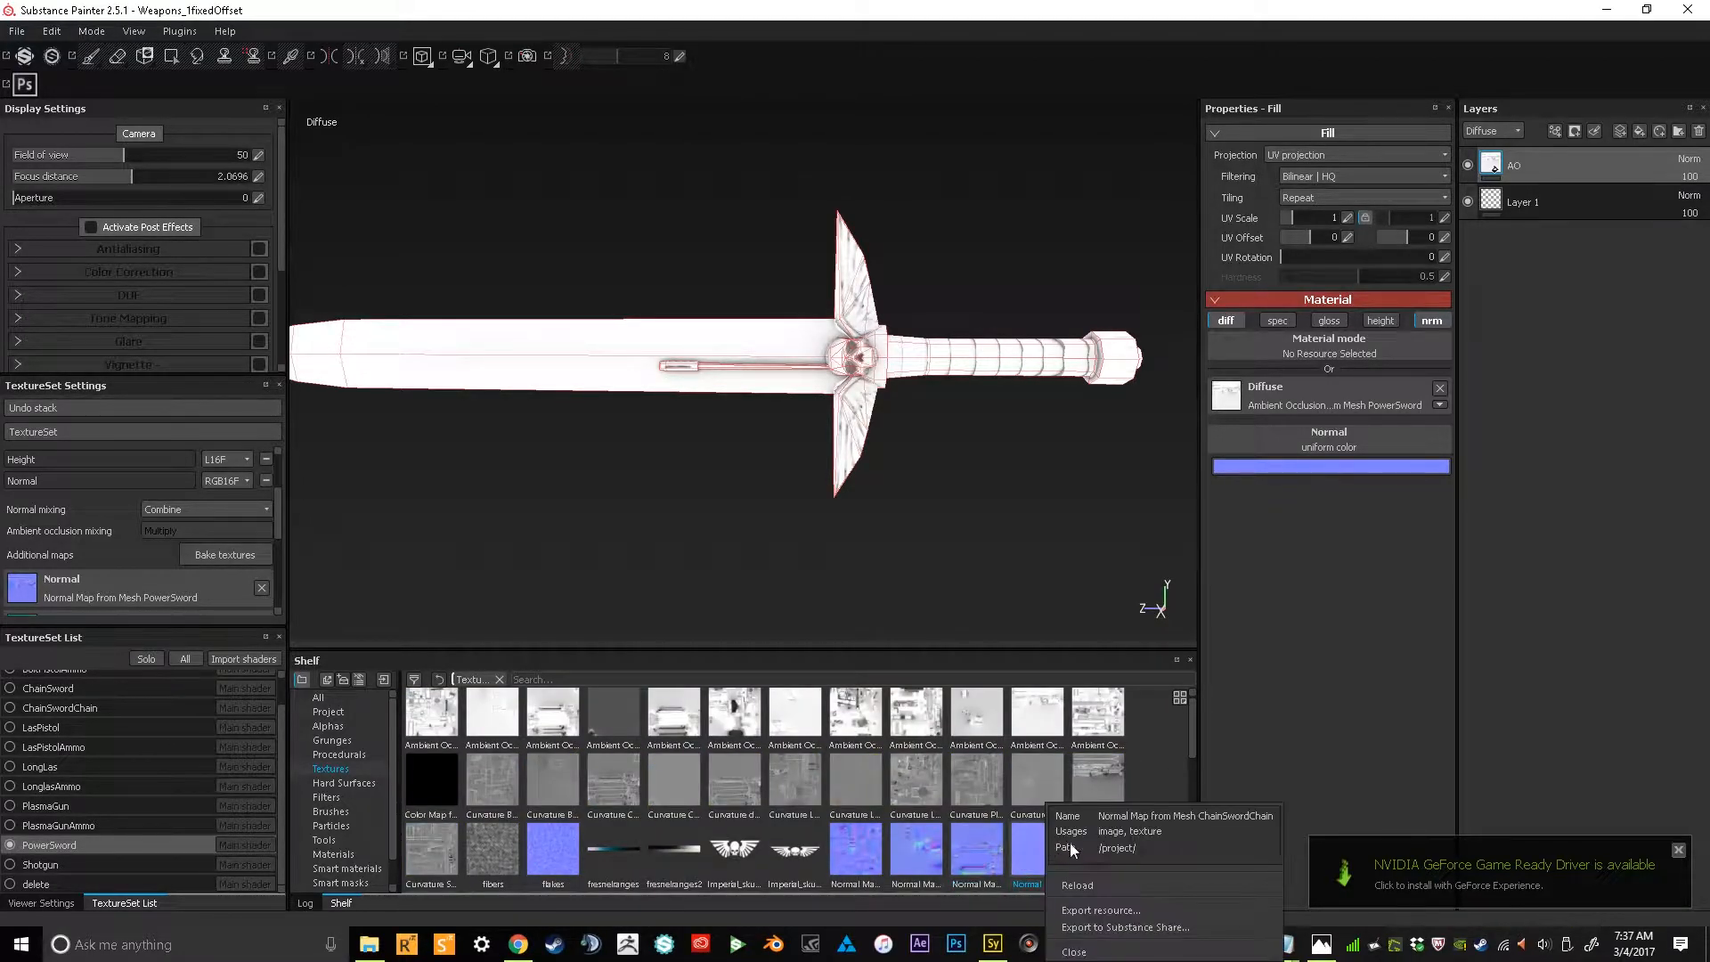
{"action": "right_click", "coordinate": [986, 844]}
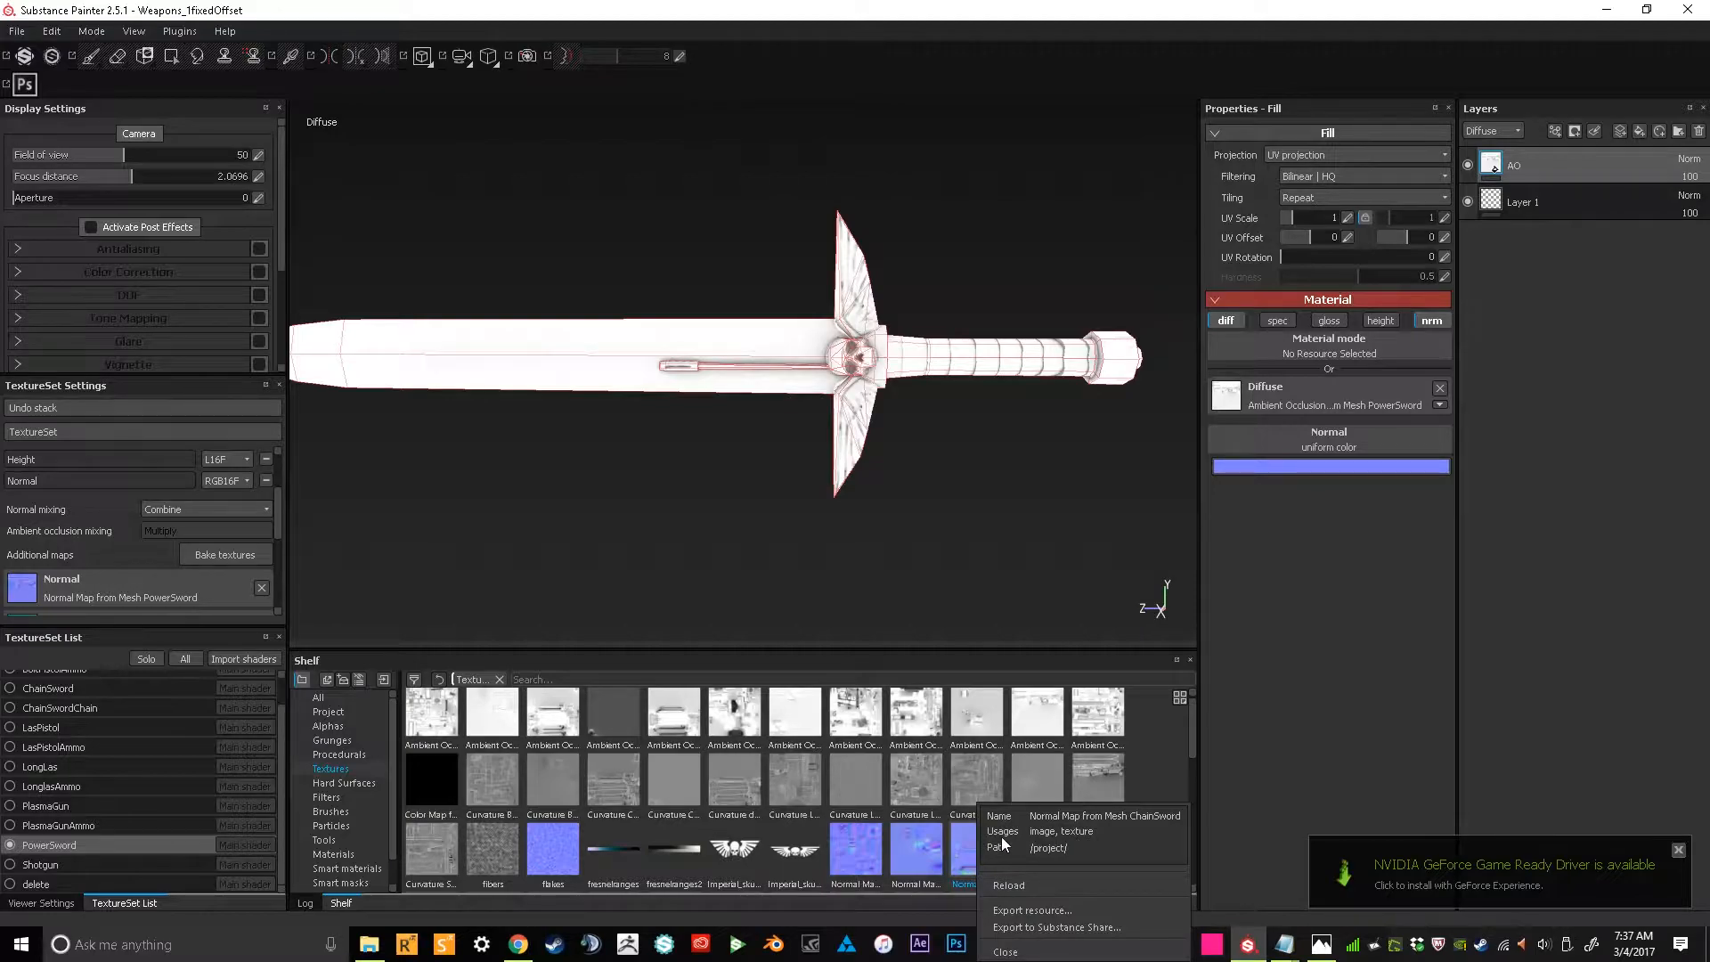
{"action": "left_click", "coordinate": [961, 840]}
{"action": "right_click", "coordinate": [1073, 845]}
{"action": "right_click", "coordinate": [1059, 846]}
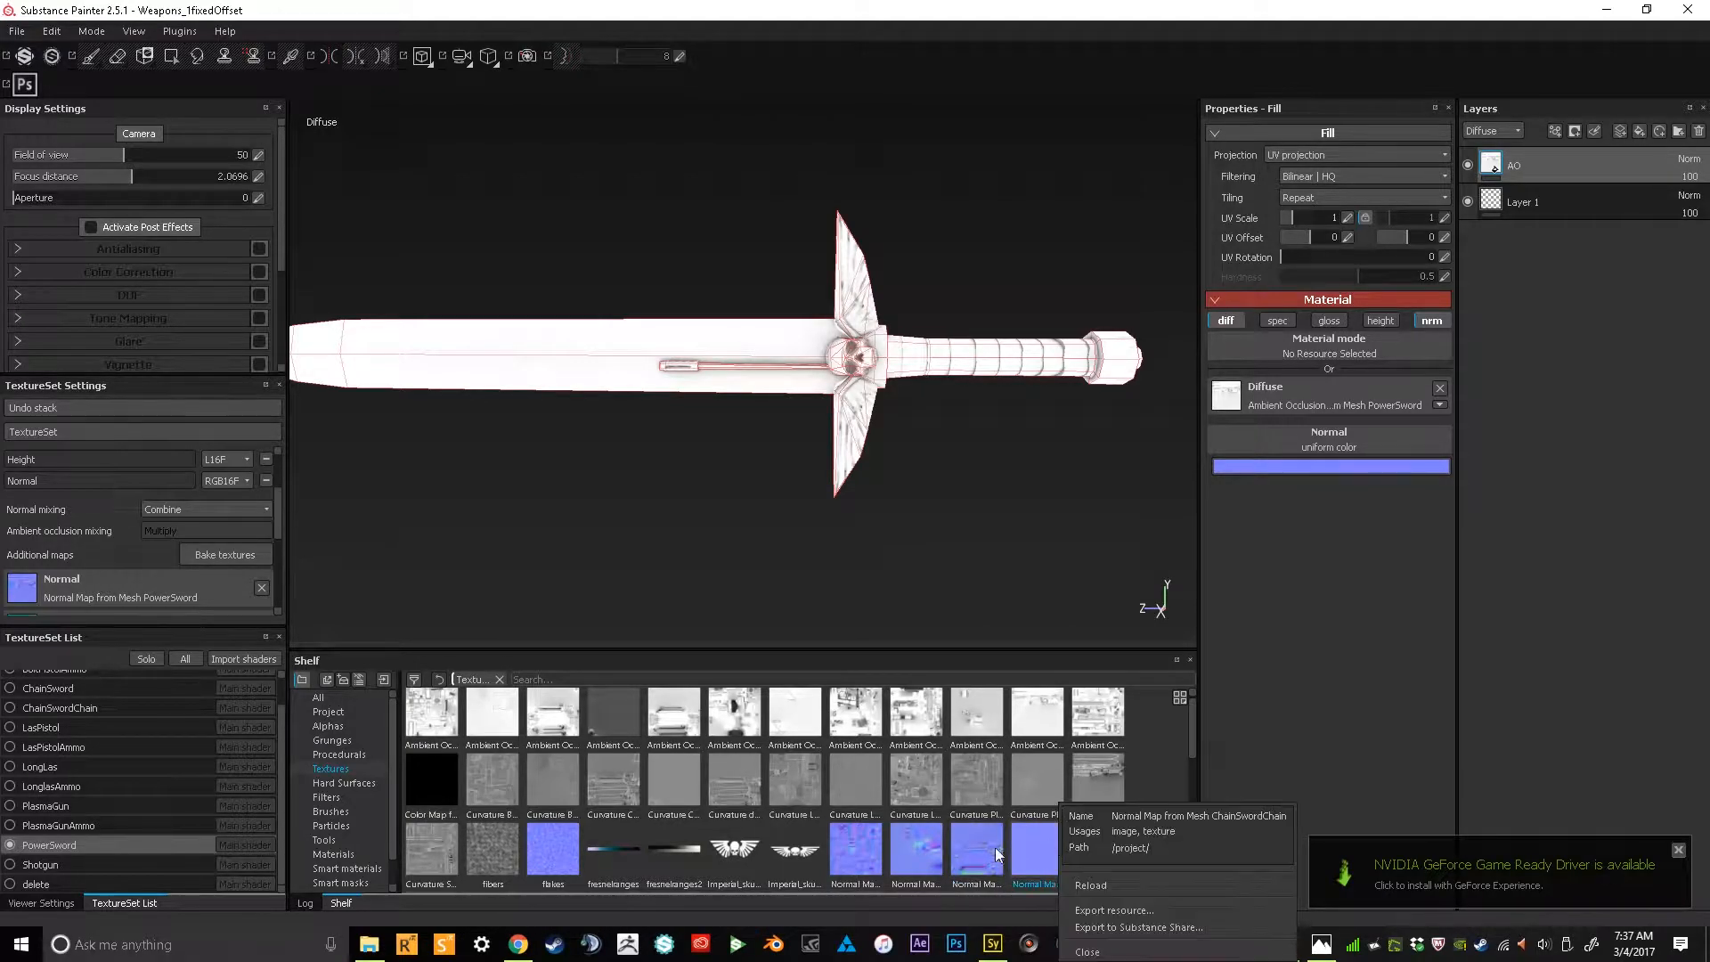
{"action": "left_click", "coordinate": [1213, 735]}
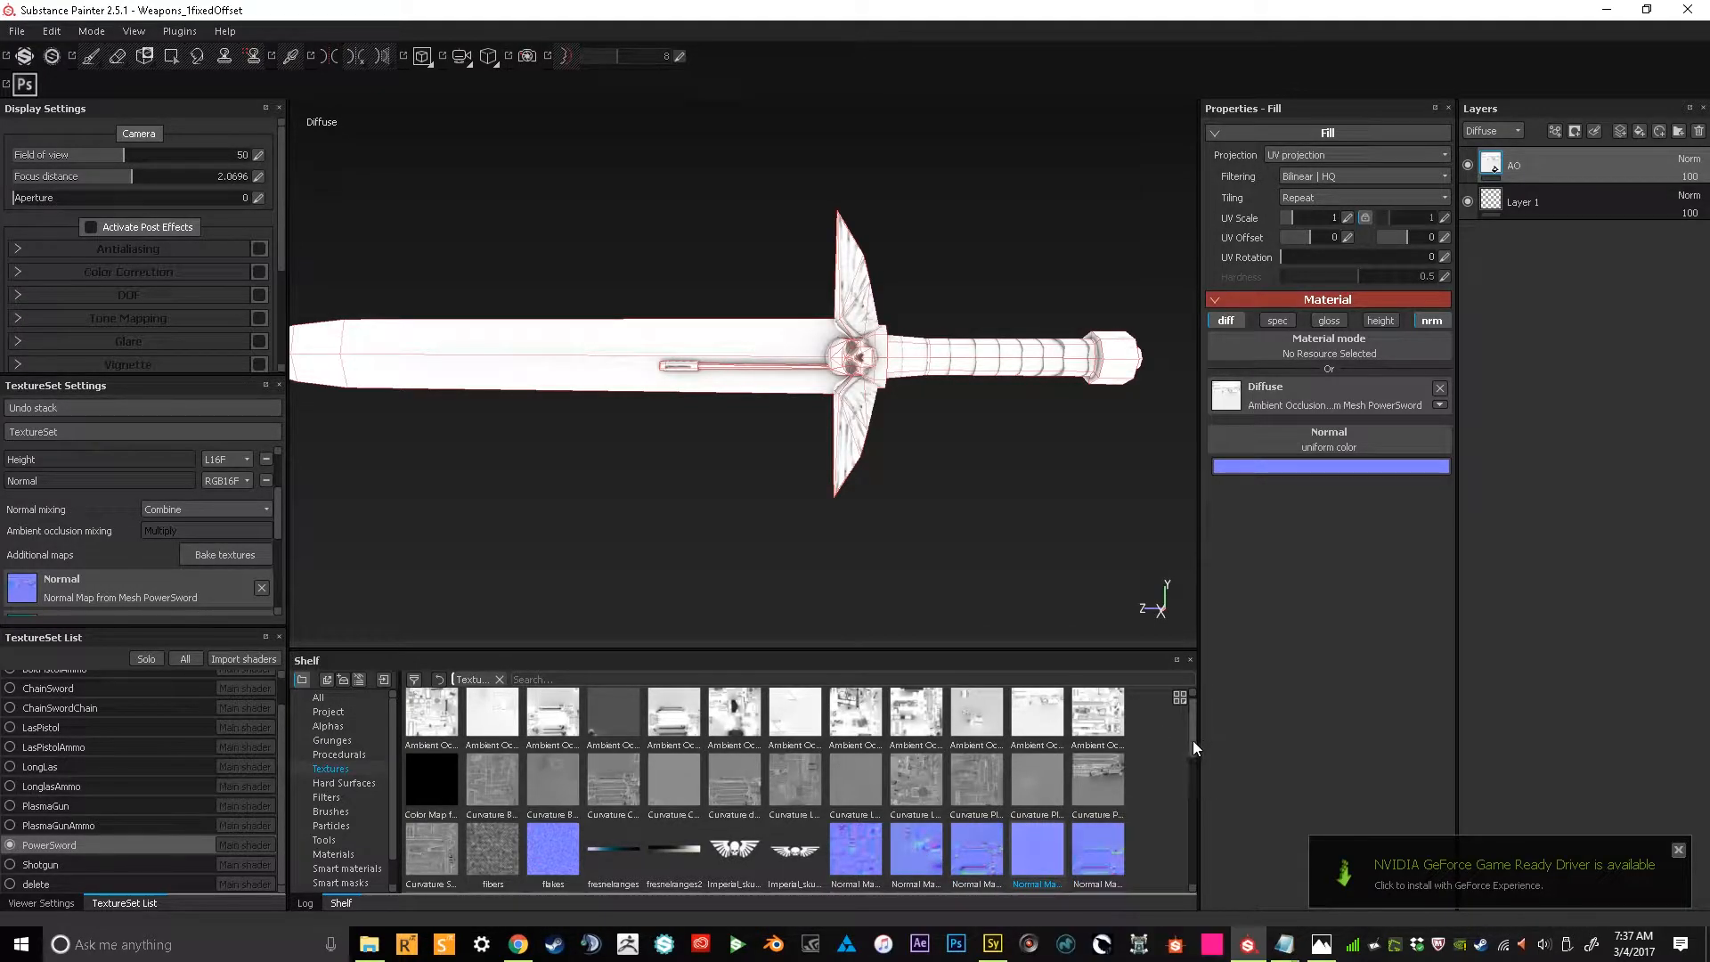
{"action": "left_click_drag", "start_coordinate": [1193, 740], "coordinate": [1186, 787]}
{"action": "right_click", "coordinate": [506, 771]}
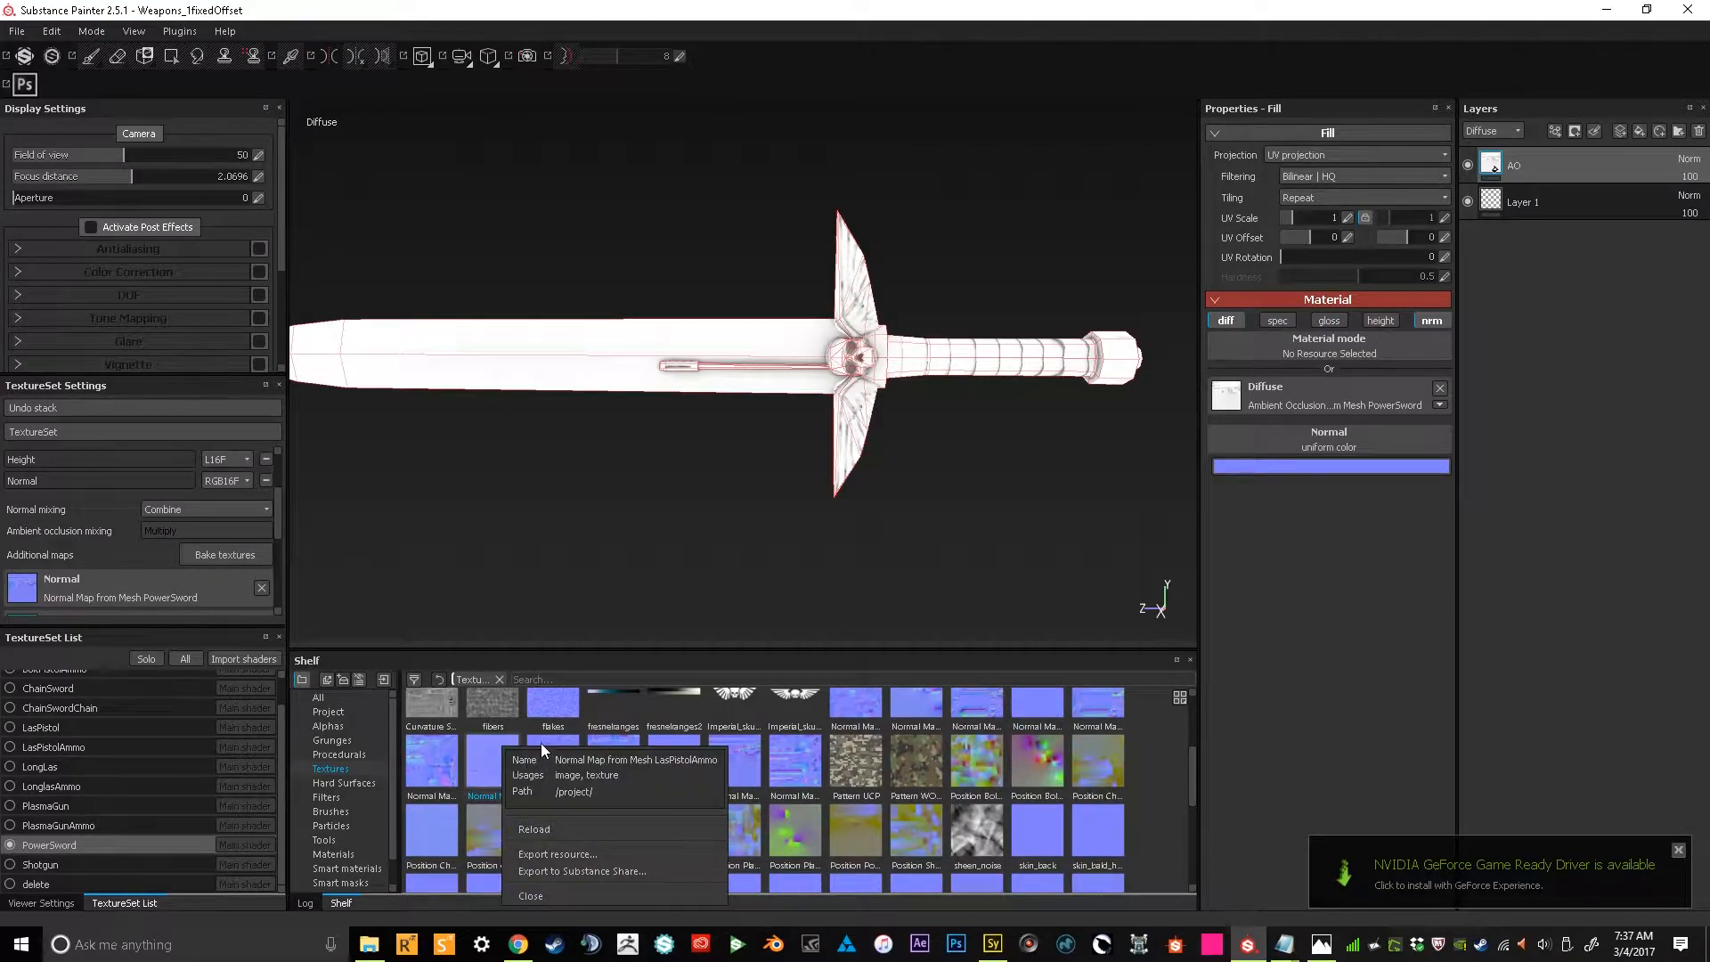
{"action": "right_click", "coordinate": [542, 739]}
{"action": "right_click", "coordinate": [453, 757]}
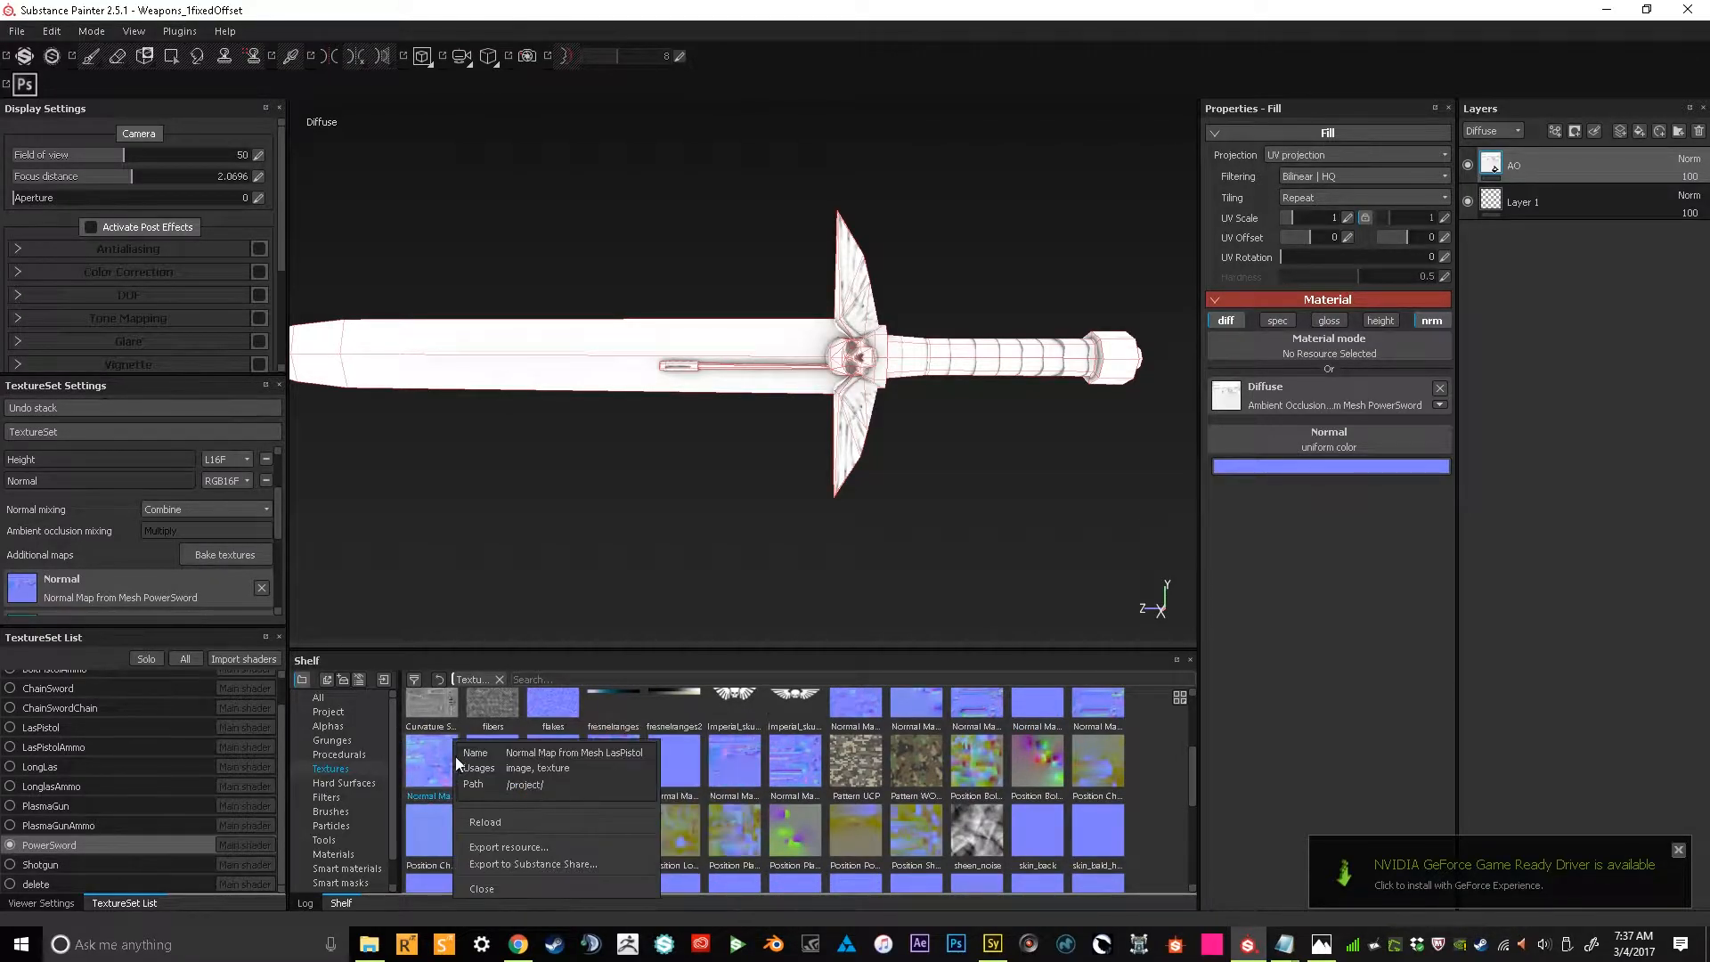
{"action": "right_click", "coordinate": [681, 745]}
{"action": "right_click", "coordinate": [620, 745]}
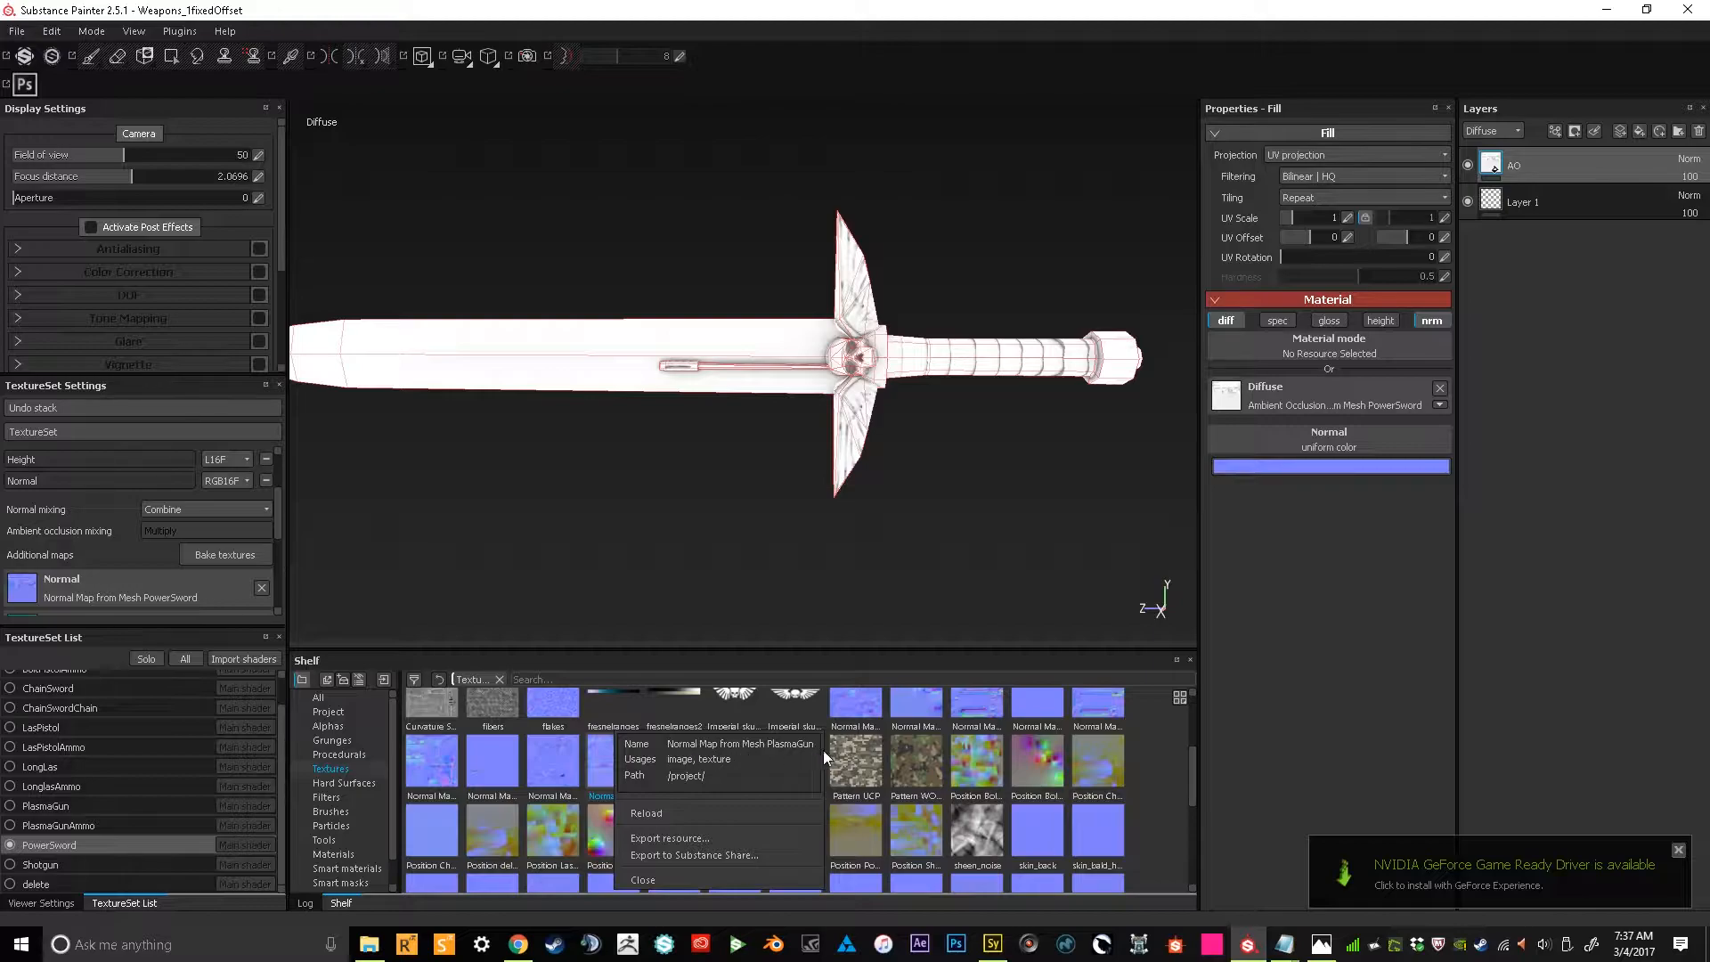
{"action": "left_click", "coordinate": [832, 759]}
{"action": "right_click", "coordinate": [773, 759]}
{"action": "right_click", "coordinate": [724, 755]}
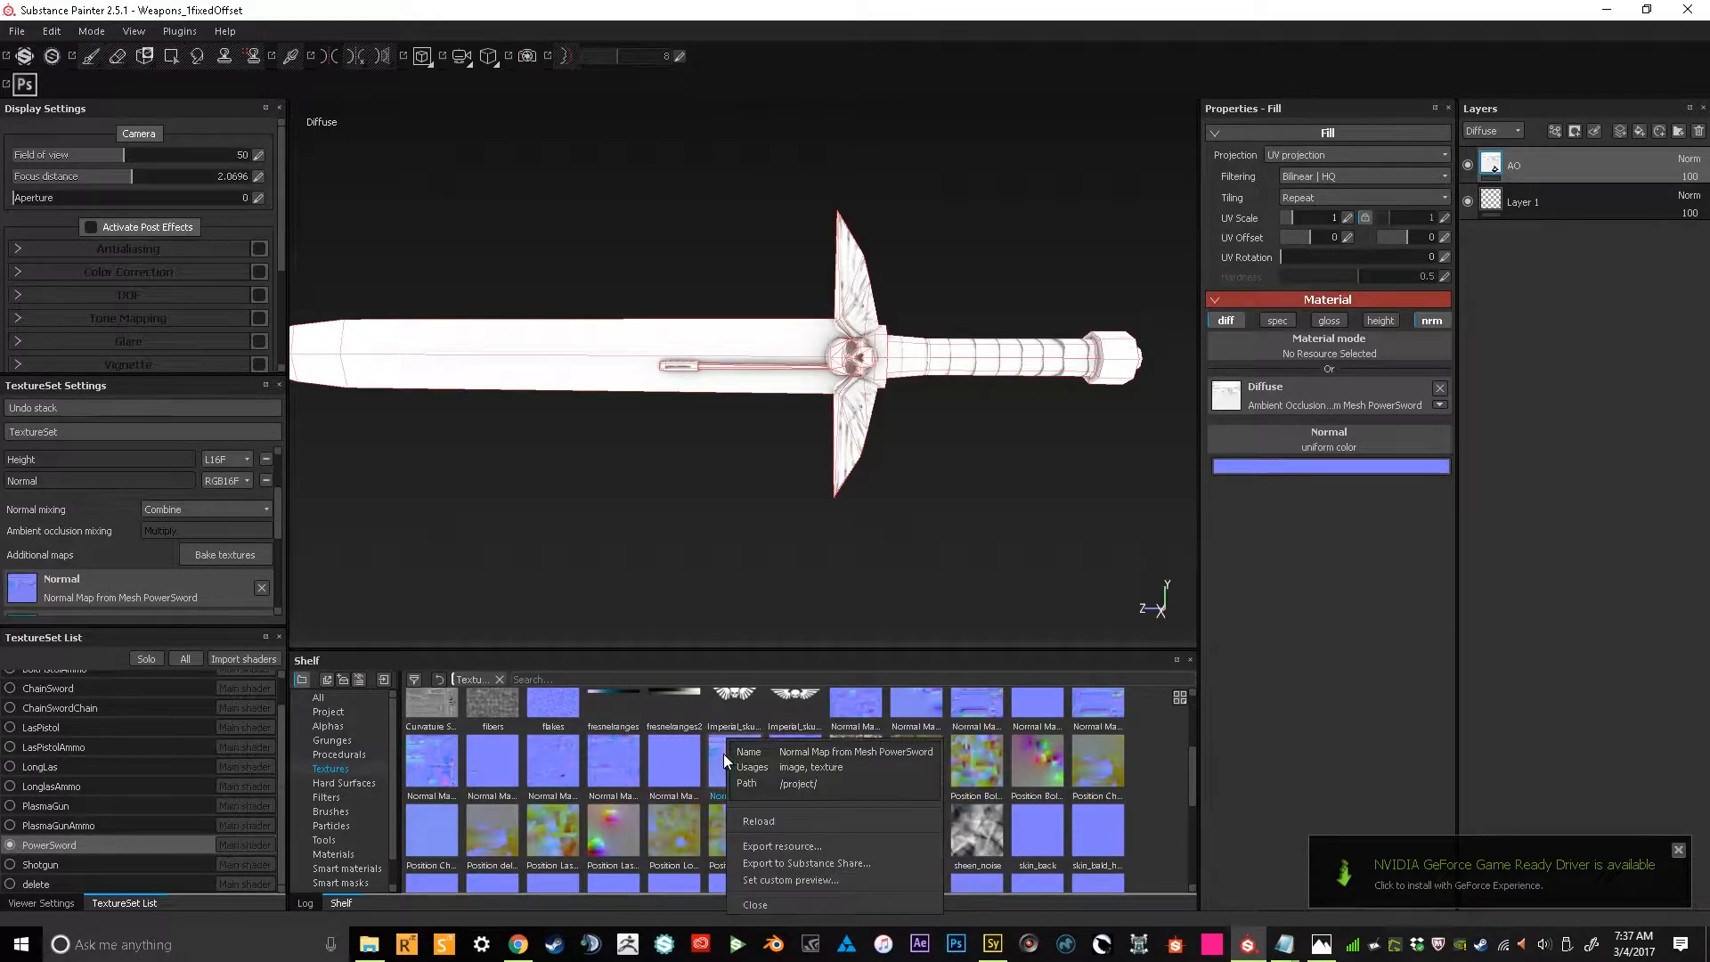
{"action": "left_click", "coordinate": [672, 751]}
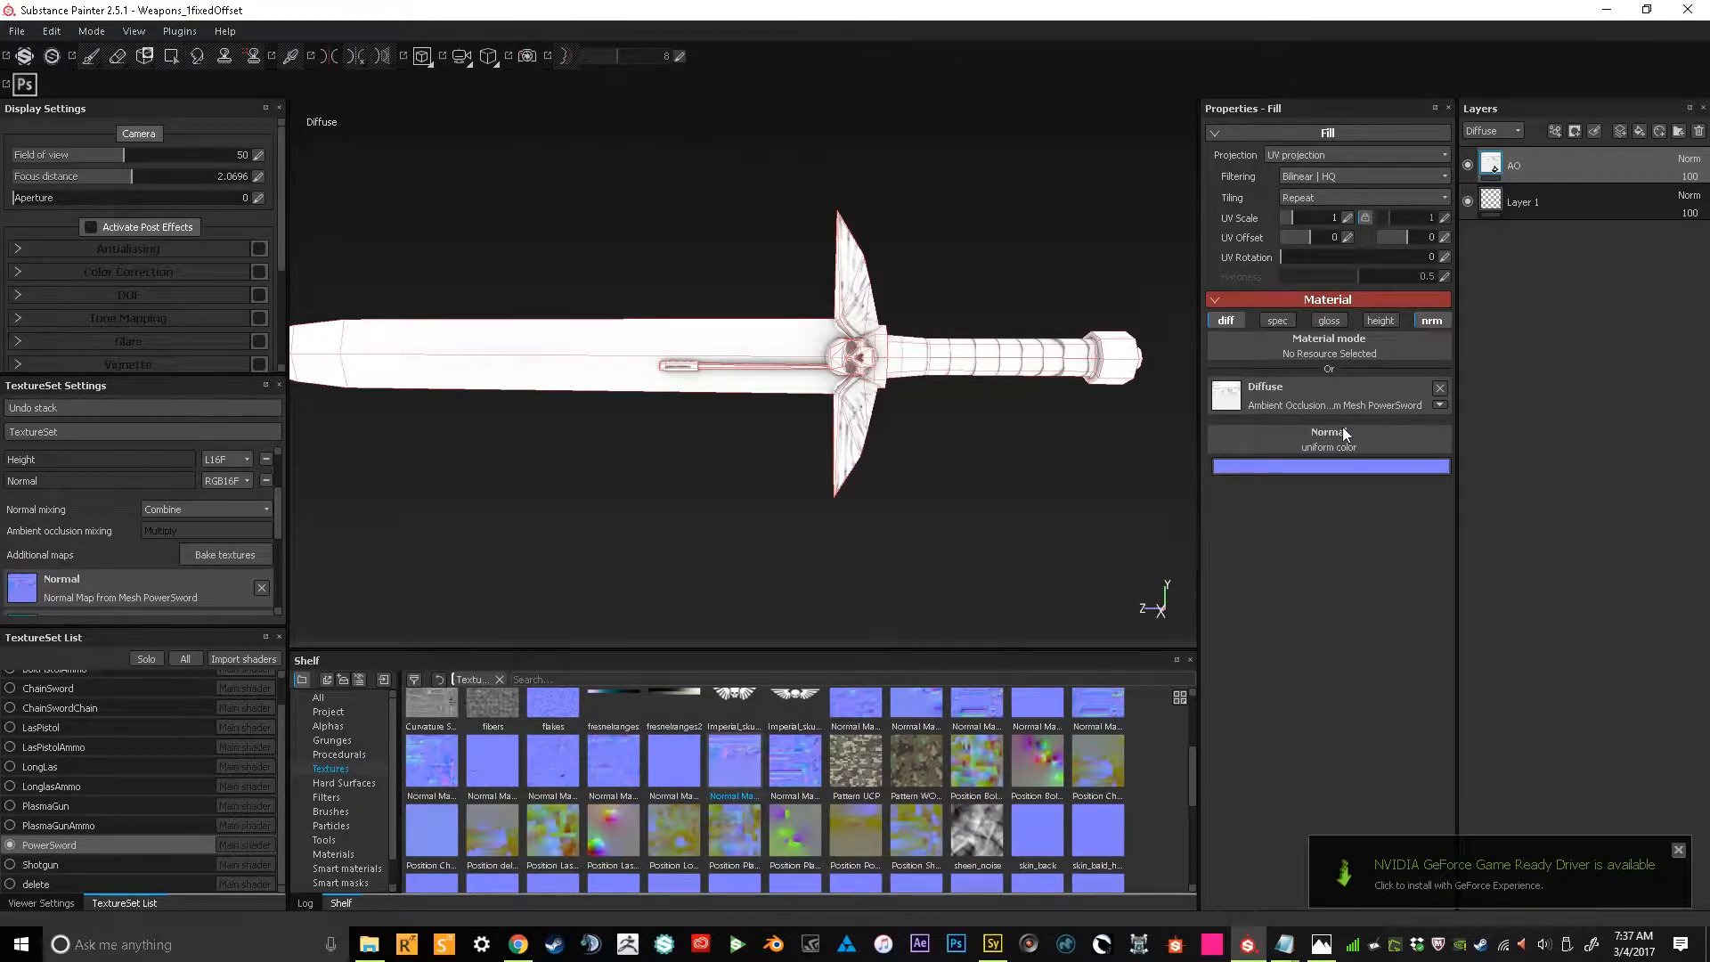
{"action": "left_click_drag", "start_coordinate": [1346, 437], "coordinate": [1375, 447]}
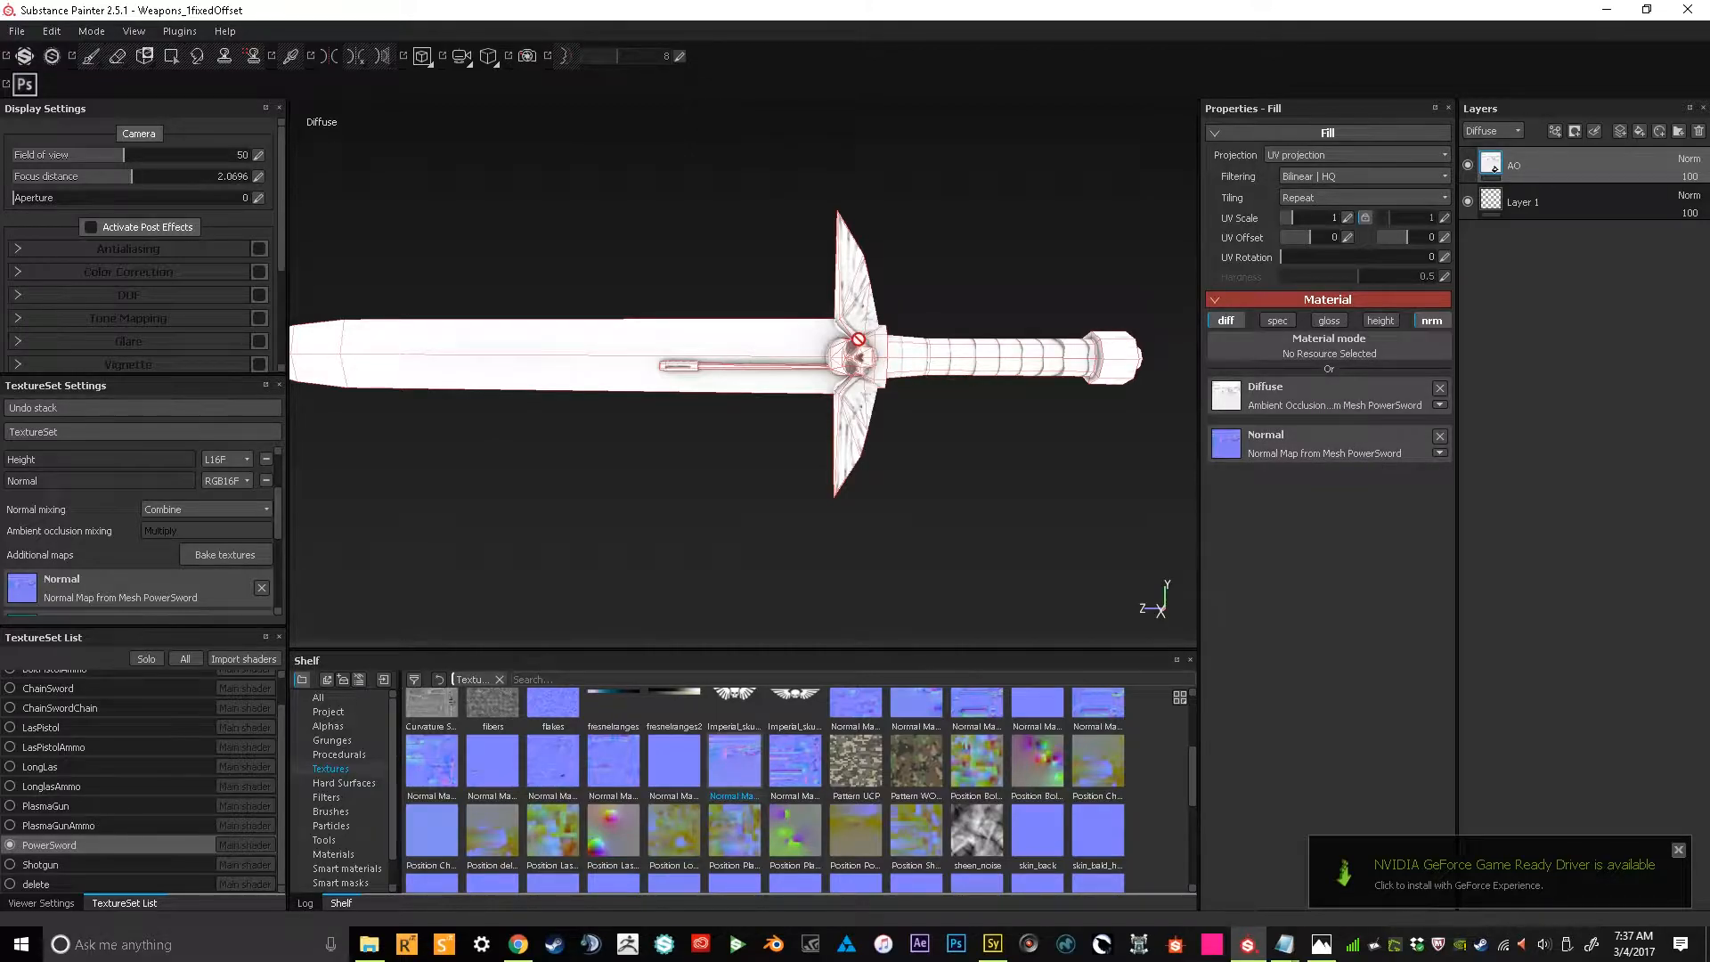
Compare the sword in material view with the AO layer hidden and shown, and return to the diffuse view
{"action": "key", "text": "m"}
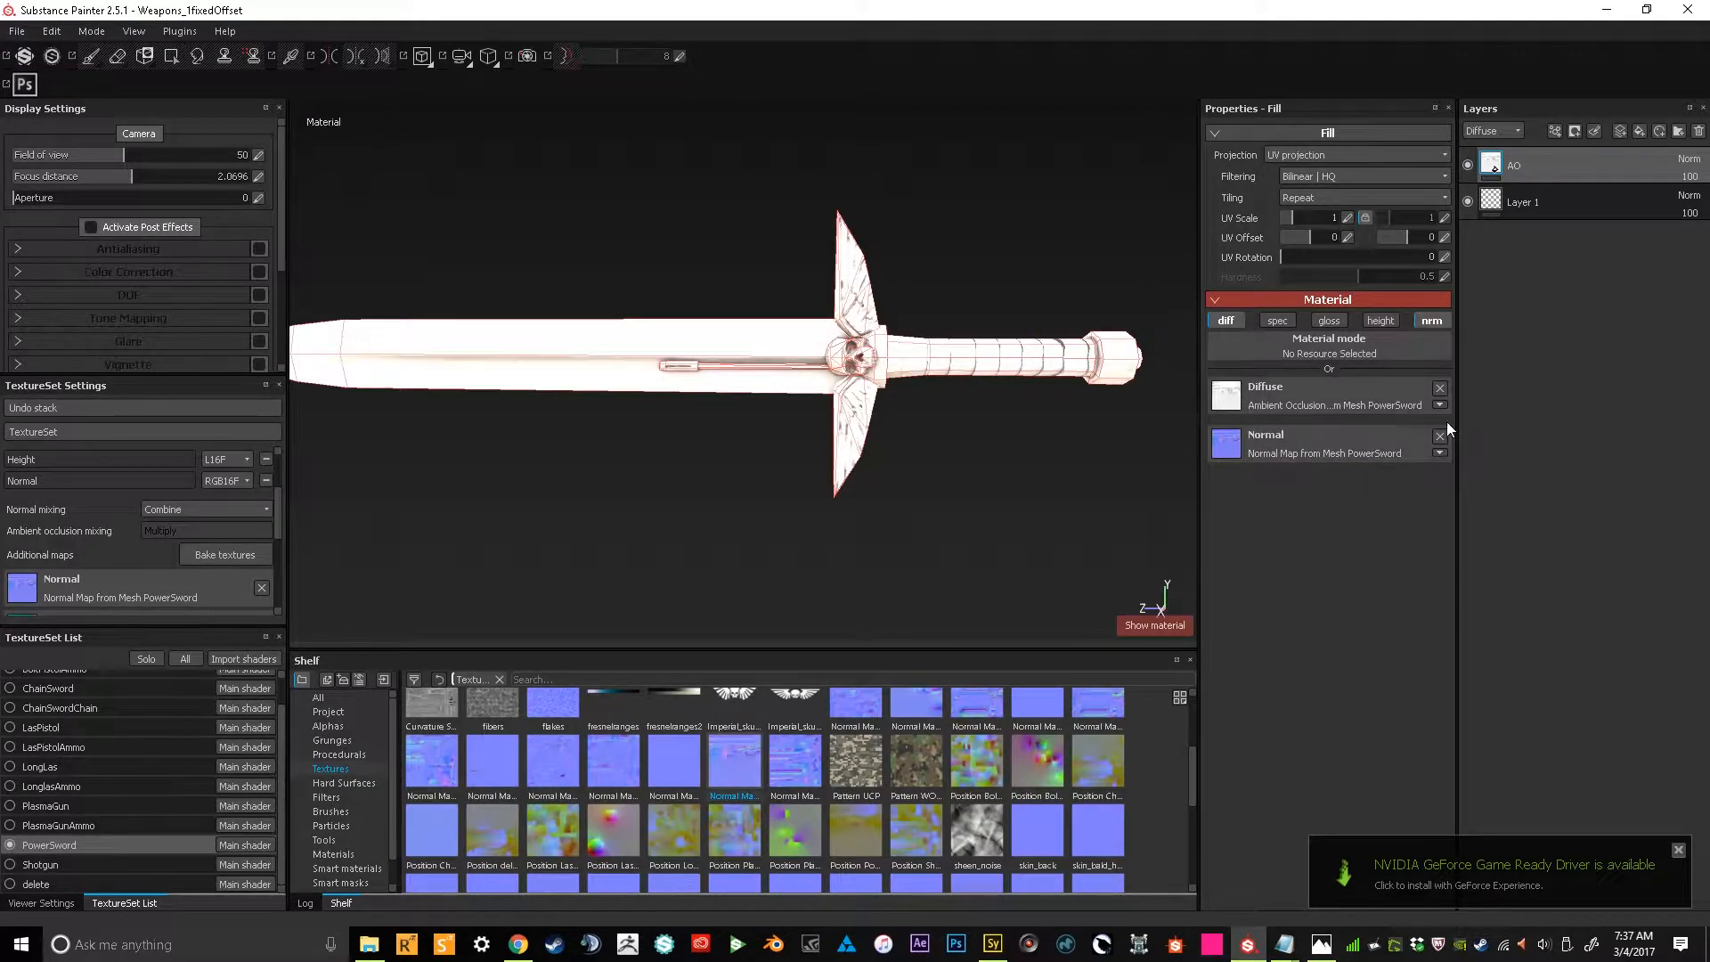
{"action": "left_click", "coordinate": [1469, 169]}
{"action": "left_click", "coordinate": [1469, 169]}
{"action": "left_click", "coordinate": [1470, 169]}
{"action": "left_click", "coordinate": [1469, 169]}
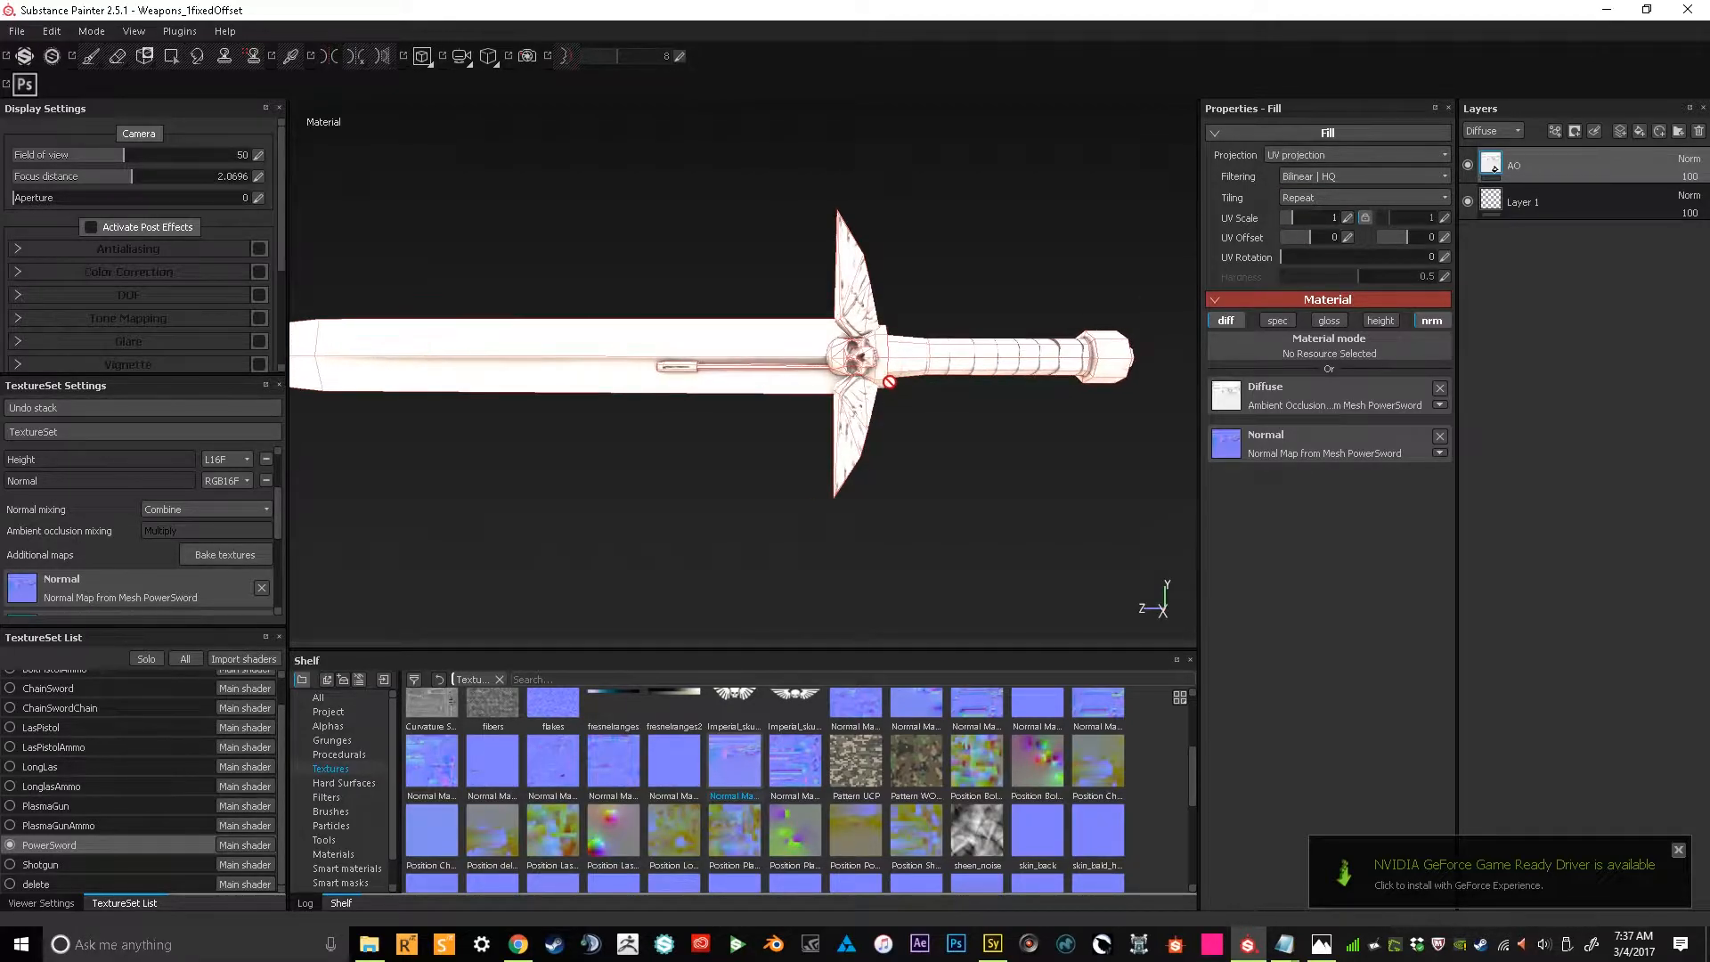
{"action": "key", "text": "c"}
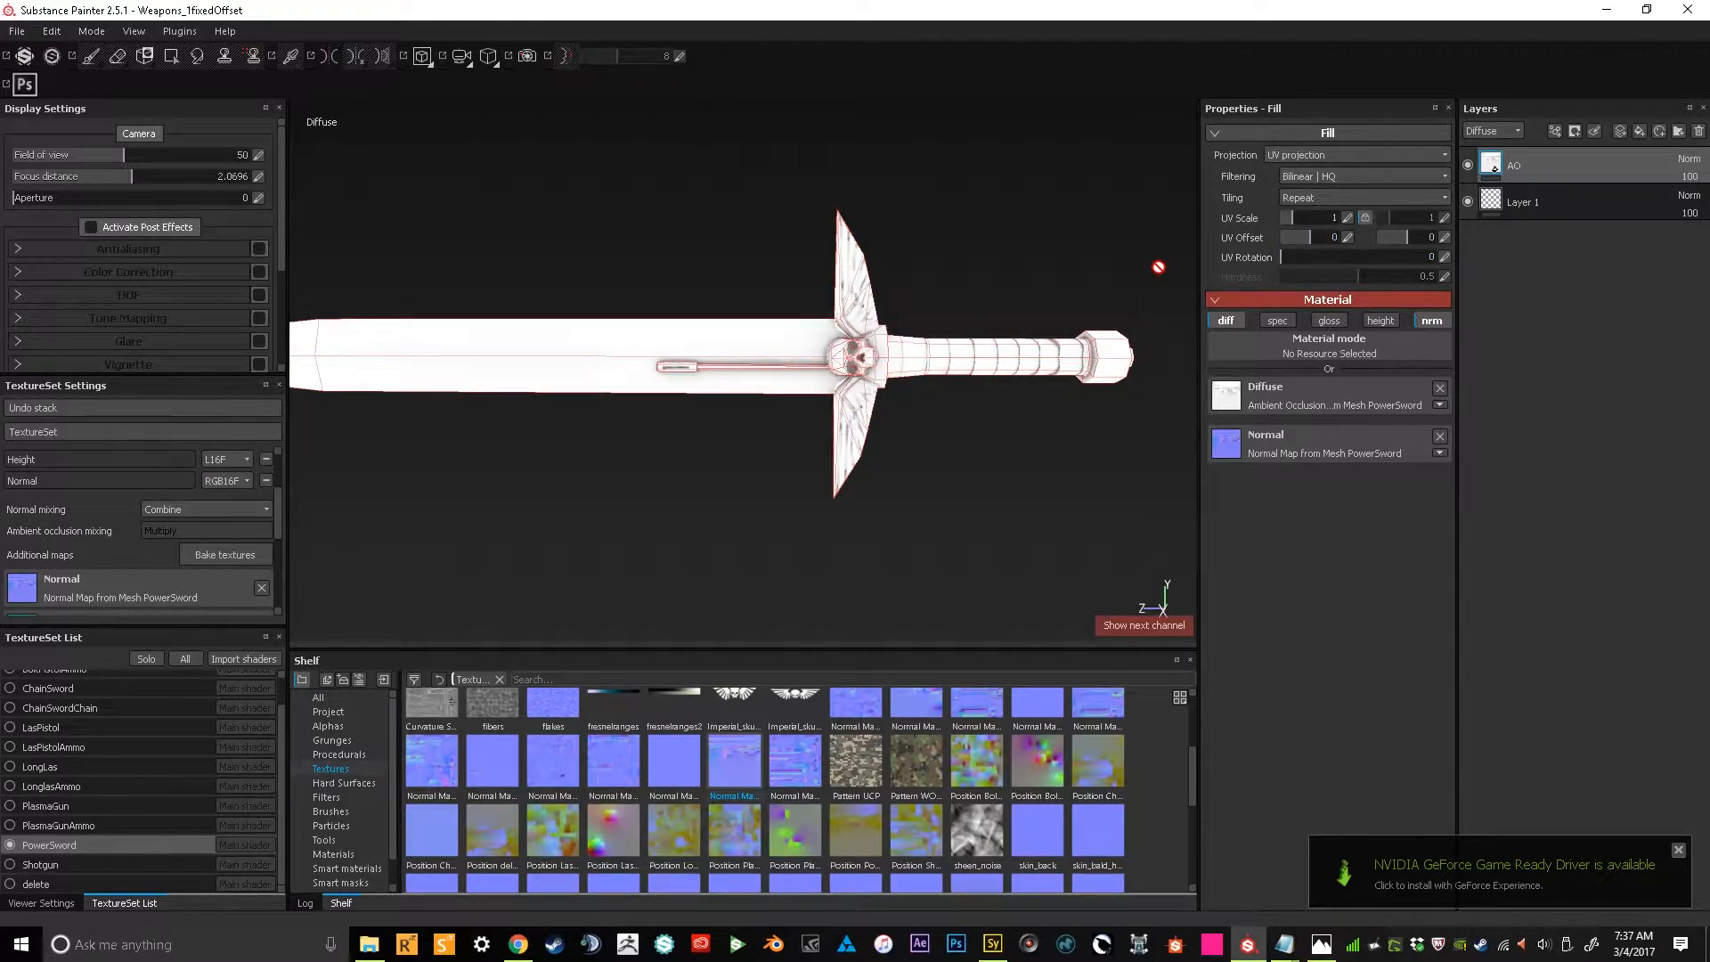
Set the AO layer's diffuse blend mode to Multiply
{"action": "left_click", "coordinate": [1688, 158]}
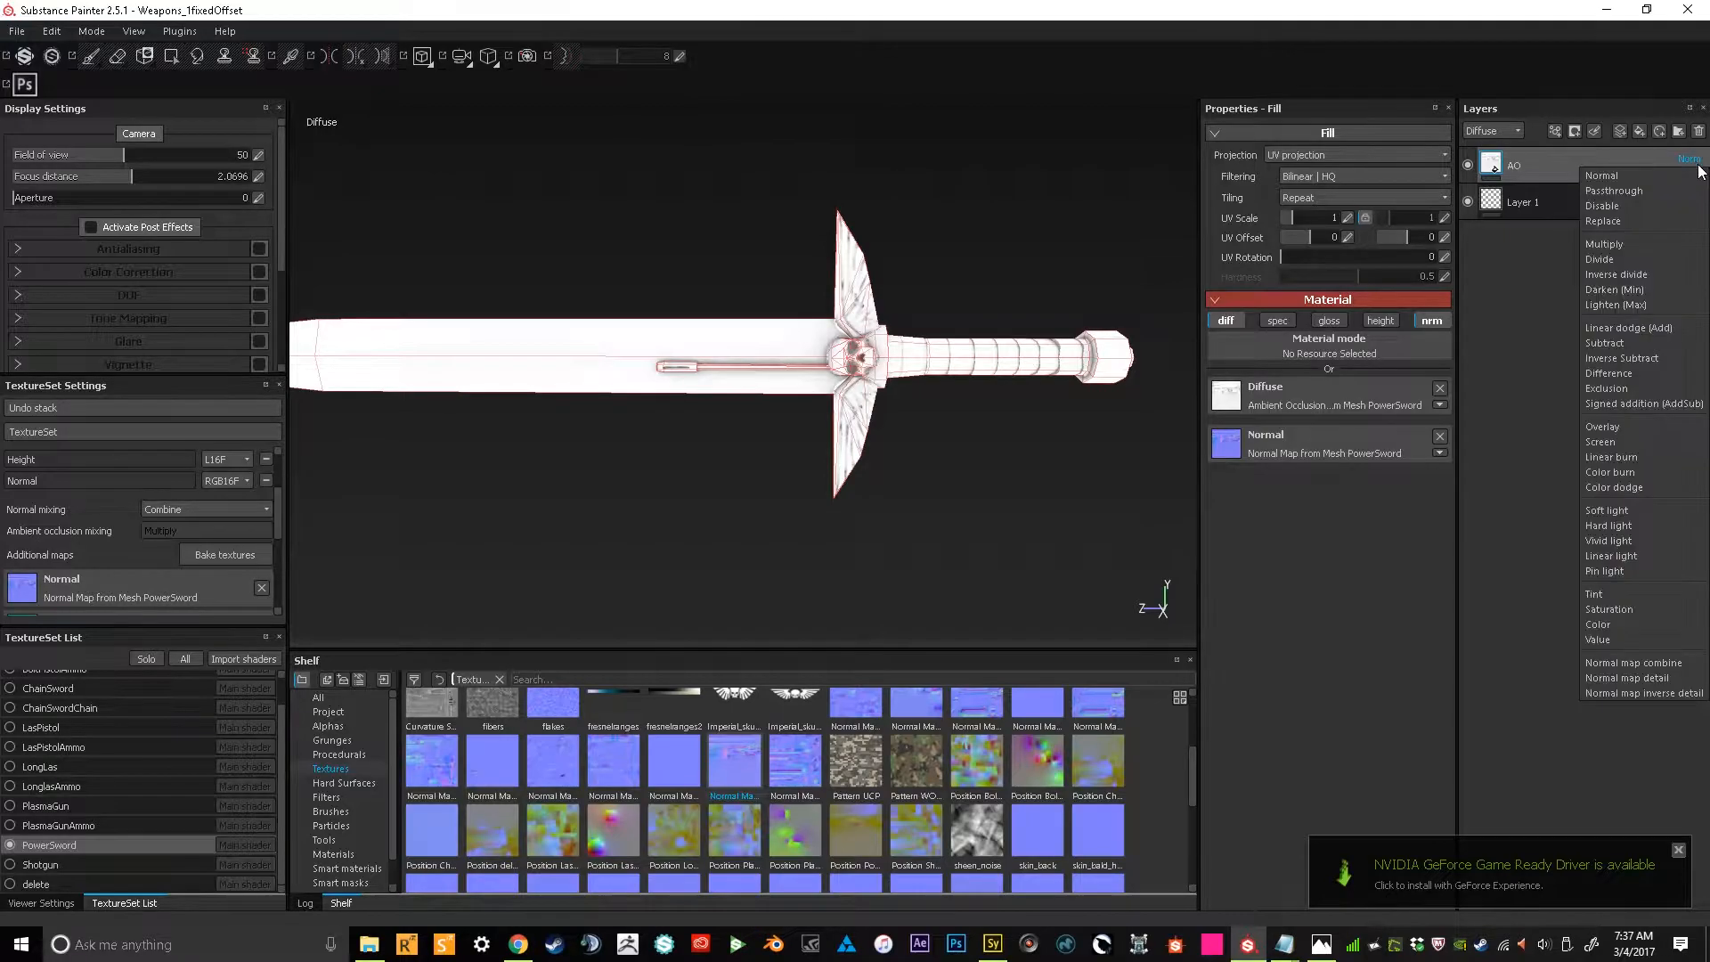
{"action": "left_click", "coordinate": [1622, 245]}
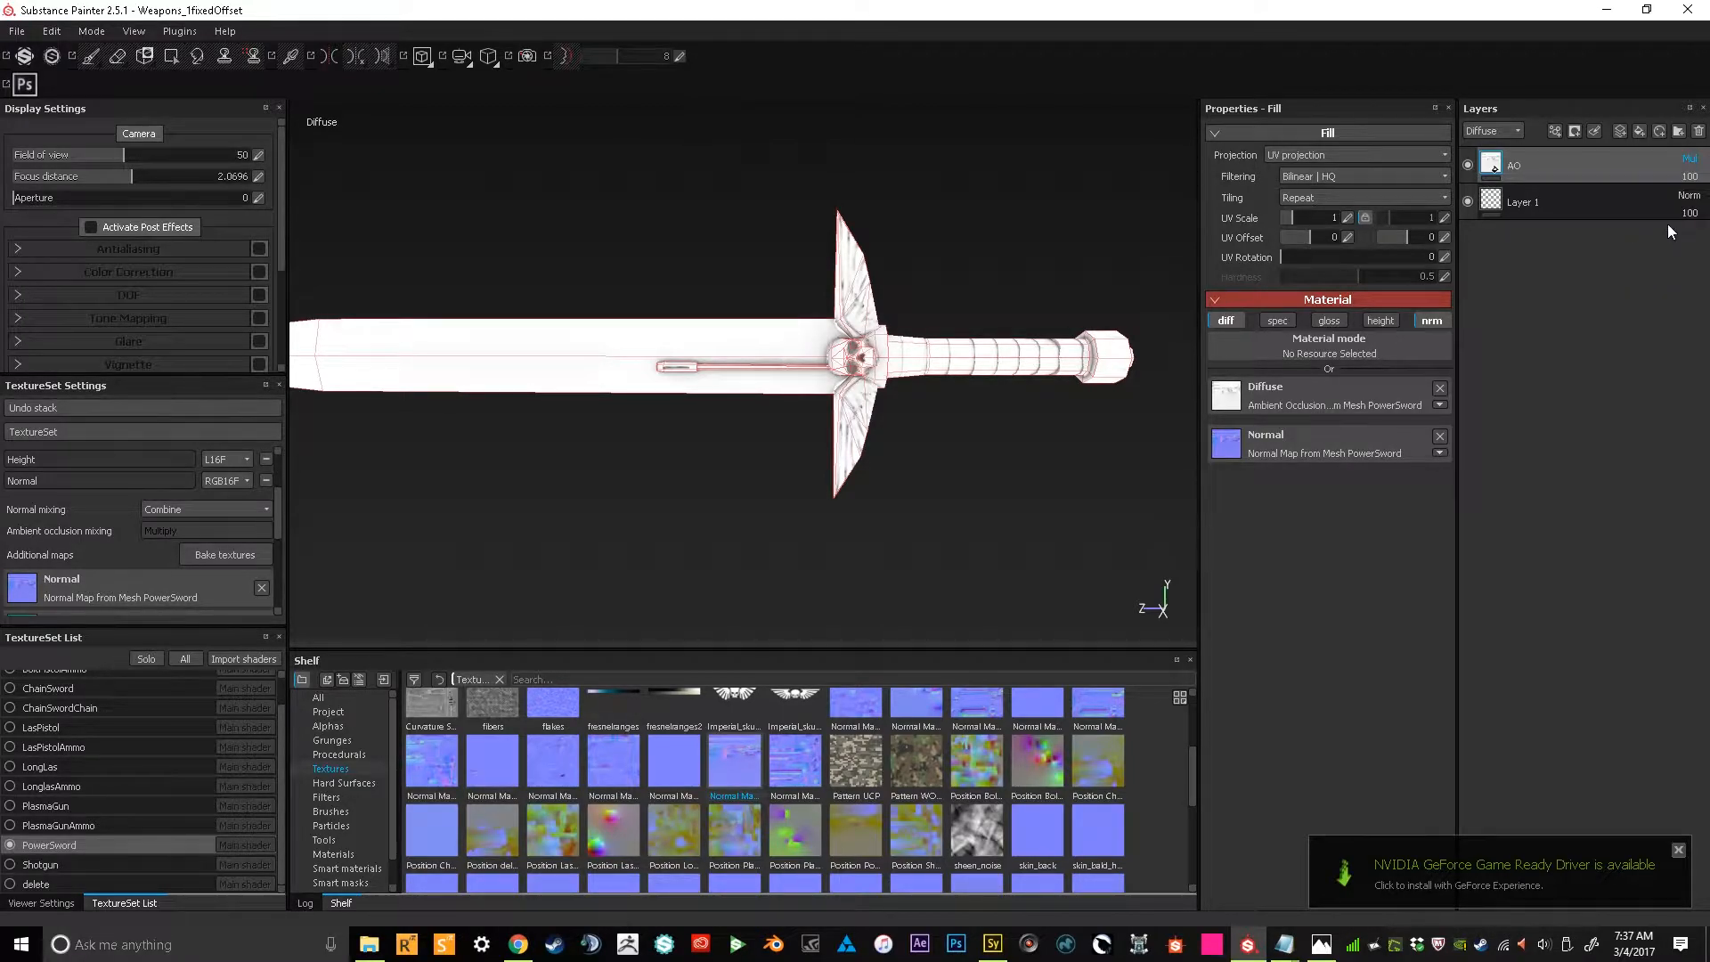
{"action": "left_click_drag", "start_coordinate": [928, 451], "coordinate": [897, 509], "text": "alt"}
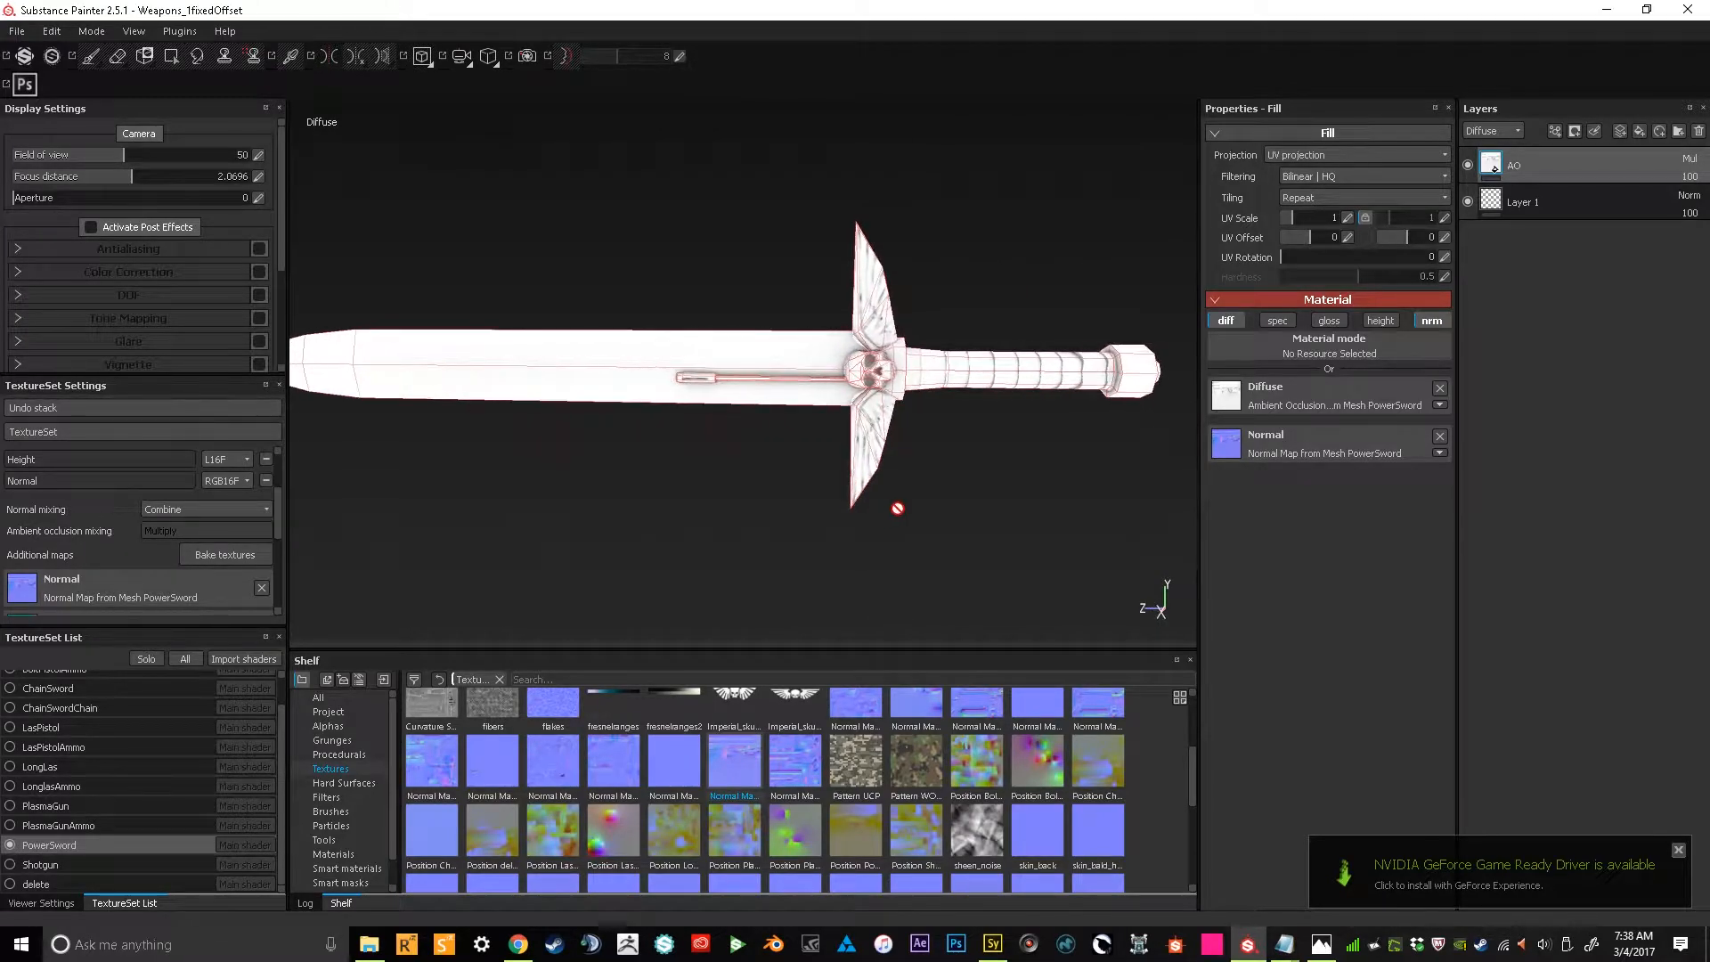
{"action": "middle_click_drag", "start_coordinate": [897, 508], "coordinate": [898, 468], "text": "alt"}
Add three folders to the layer stack and place them between the AO layer and Layer 1
{"action": "left_click", "coordinate": [1679, 132]}
{"action": "left_click", "coordinate": [1678, 132]}
{"action": "left_click", "coordinate": [1678, 132]}
{"action": "left_click_drag", "start_coordinate": [1590, 164], "coordinate": [1562, 289]}
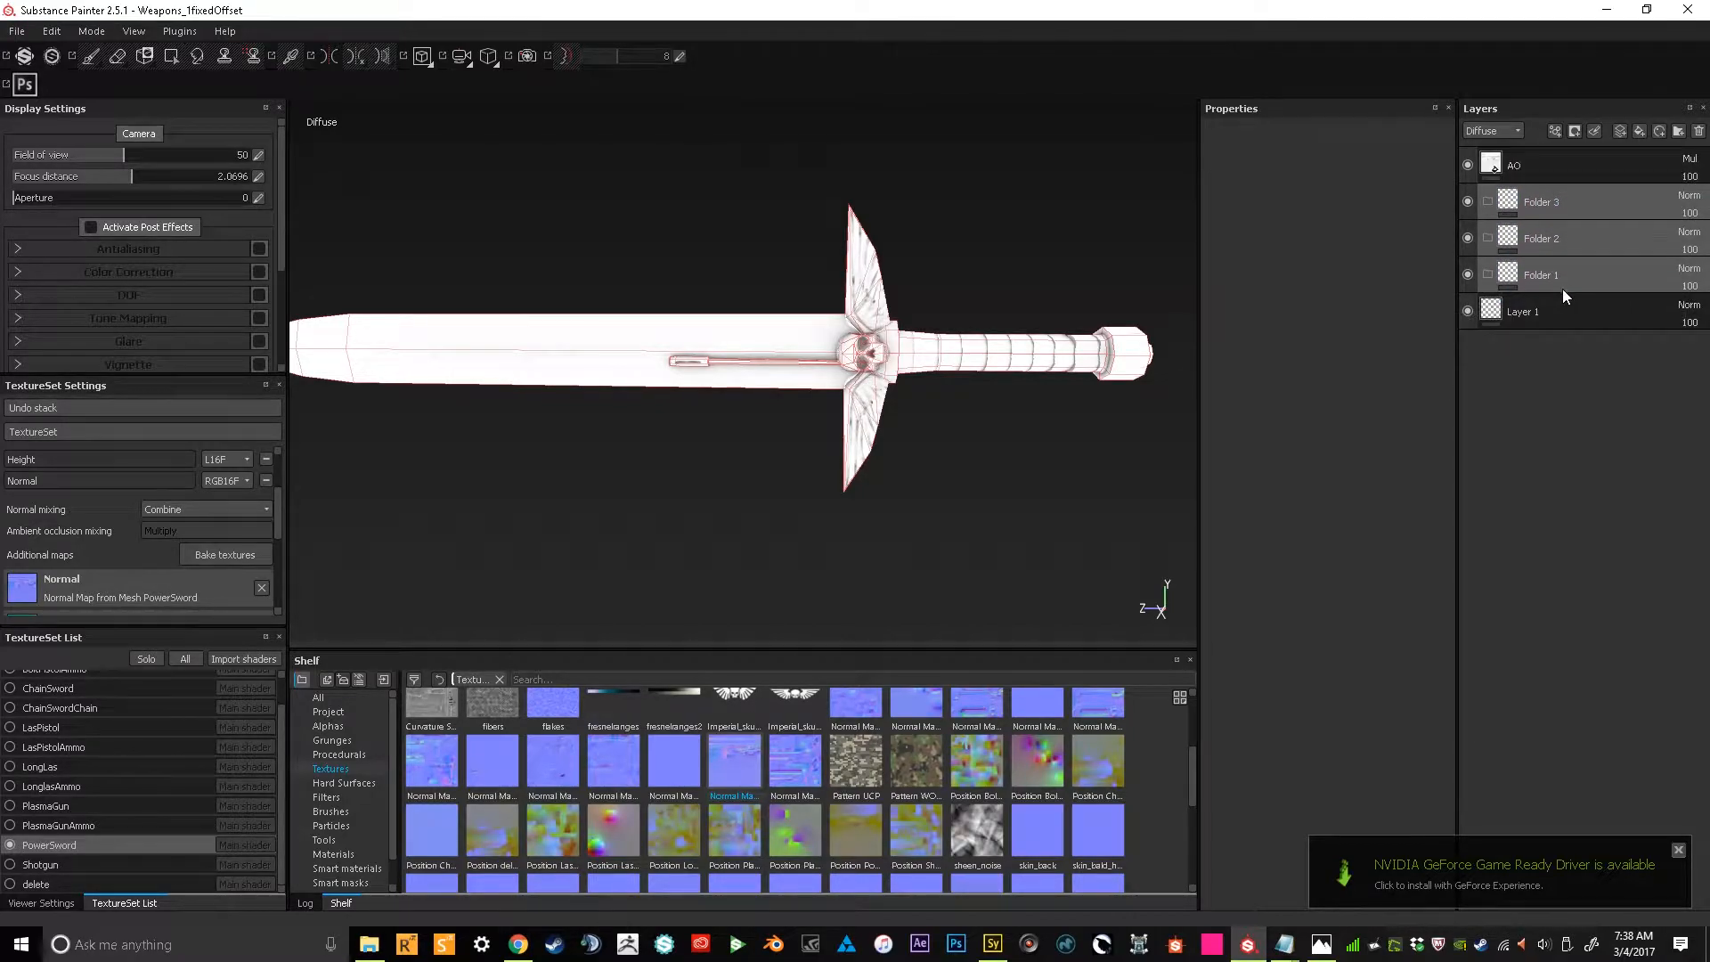
{"action": "double_click", "coordinate": [1551, 203]}
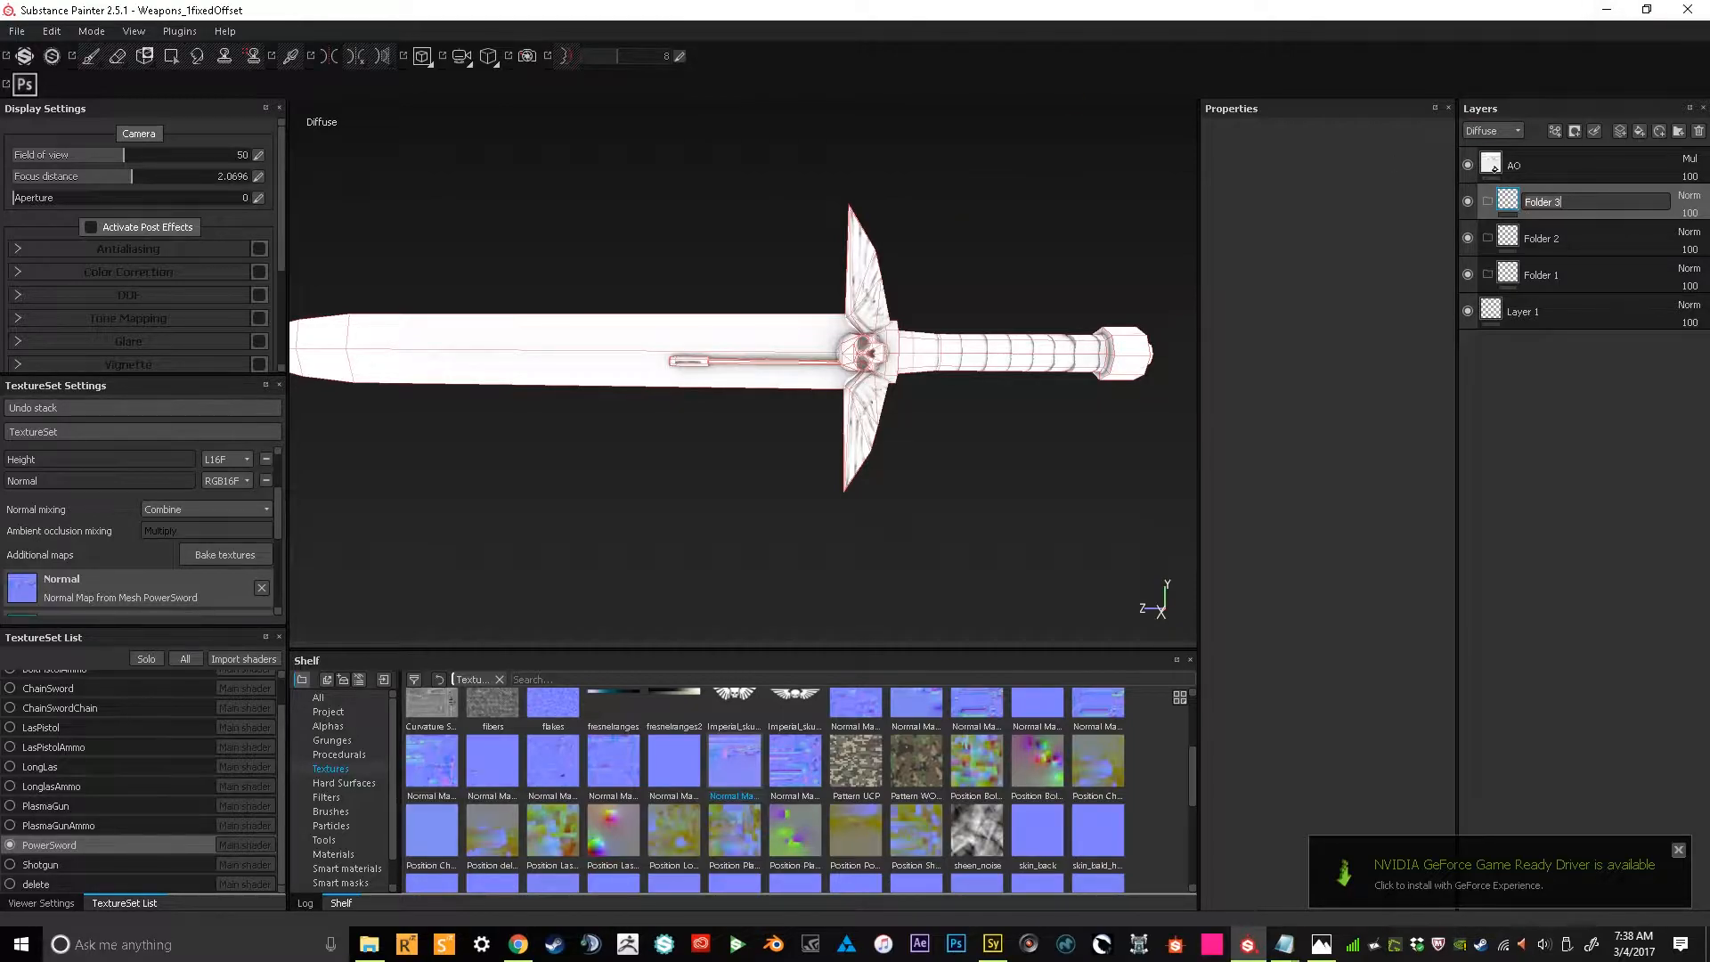
Switch to Photos, browse the power sword reference images for the blade, guard and grip materials, and move the viewer out of the way
{"action": "key", "text": "alt+Tab"}
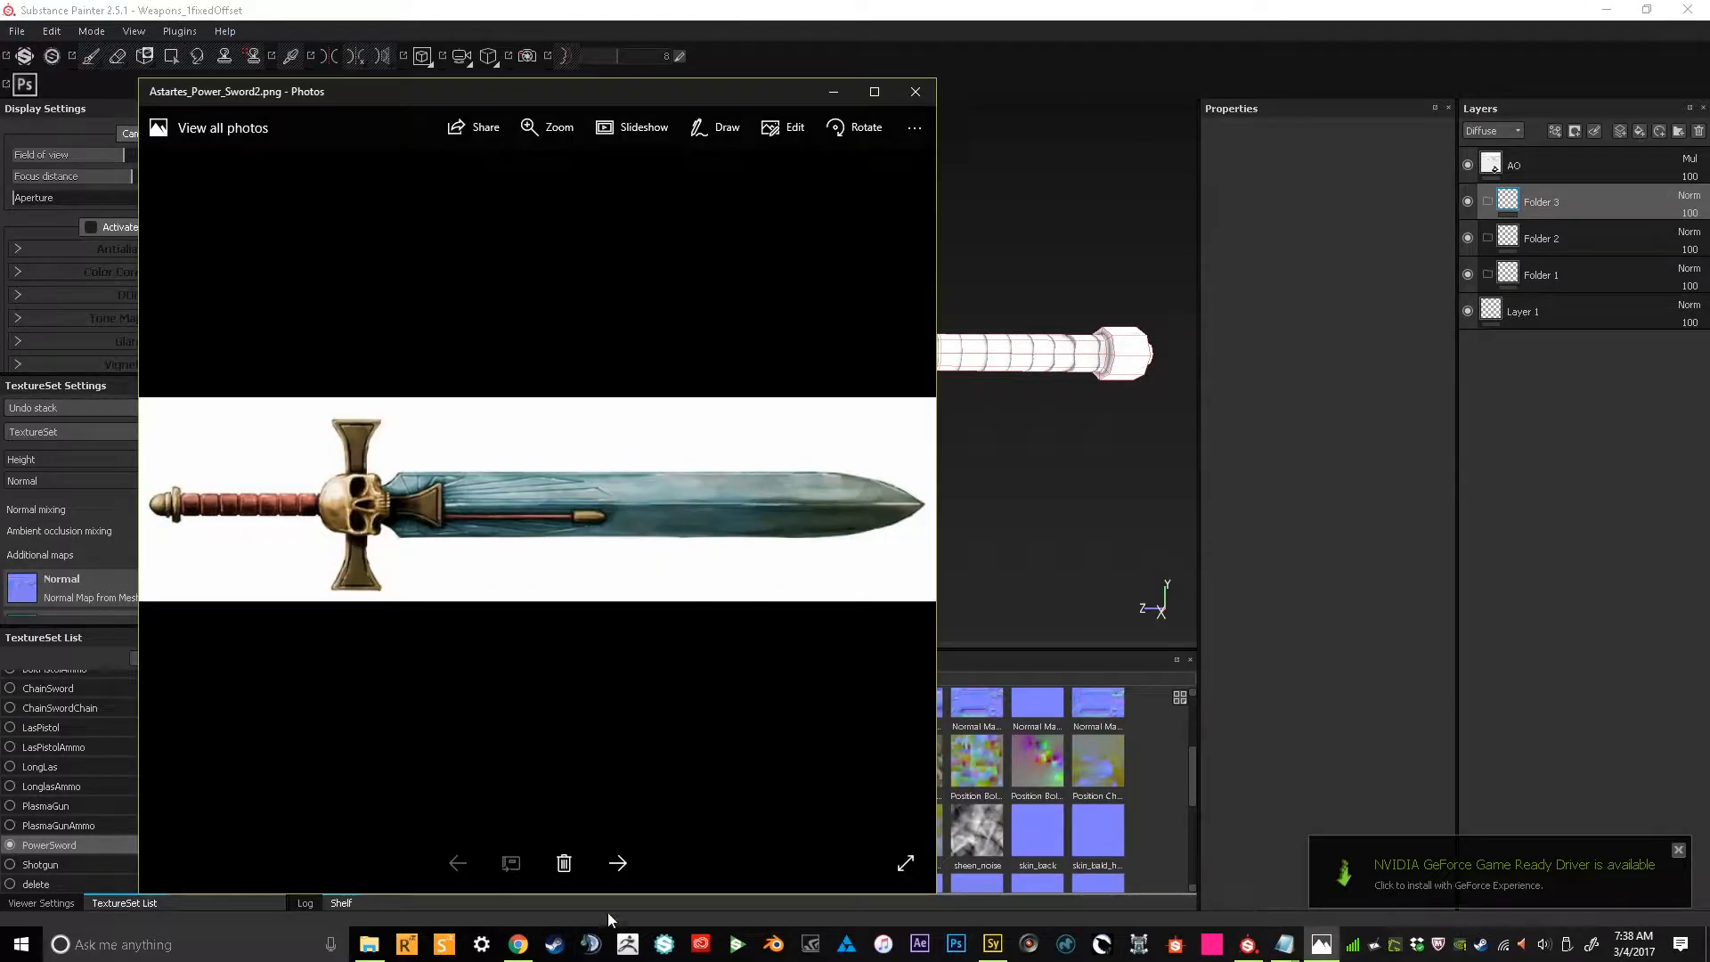
{"action": "left_click", "coordinate": [619, 868]}
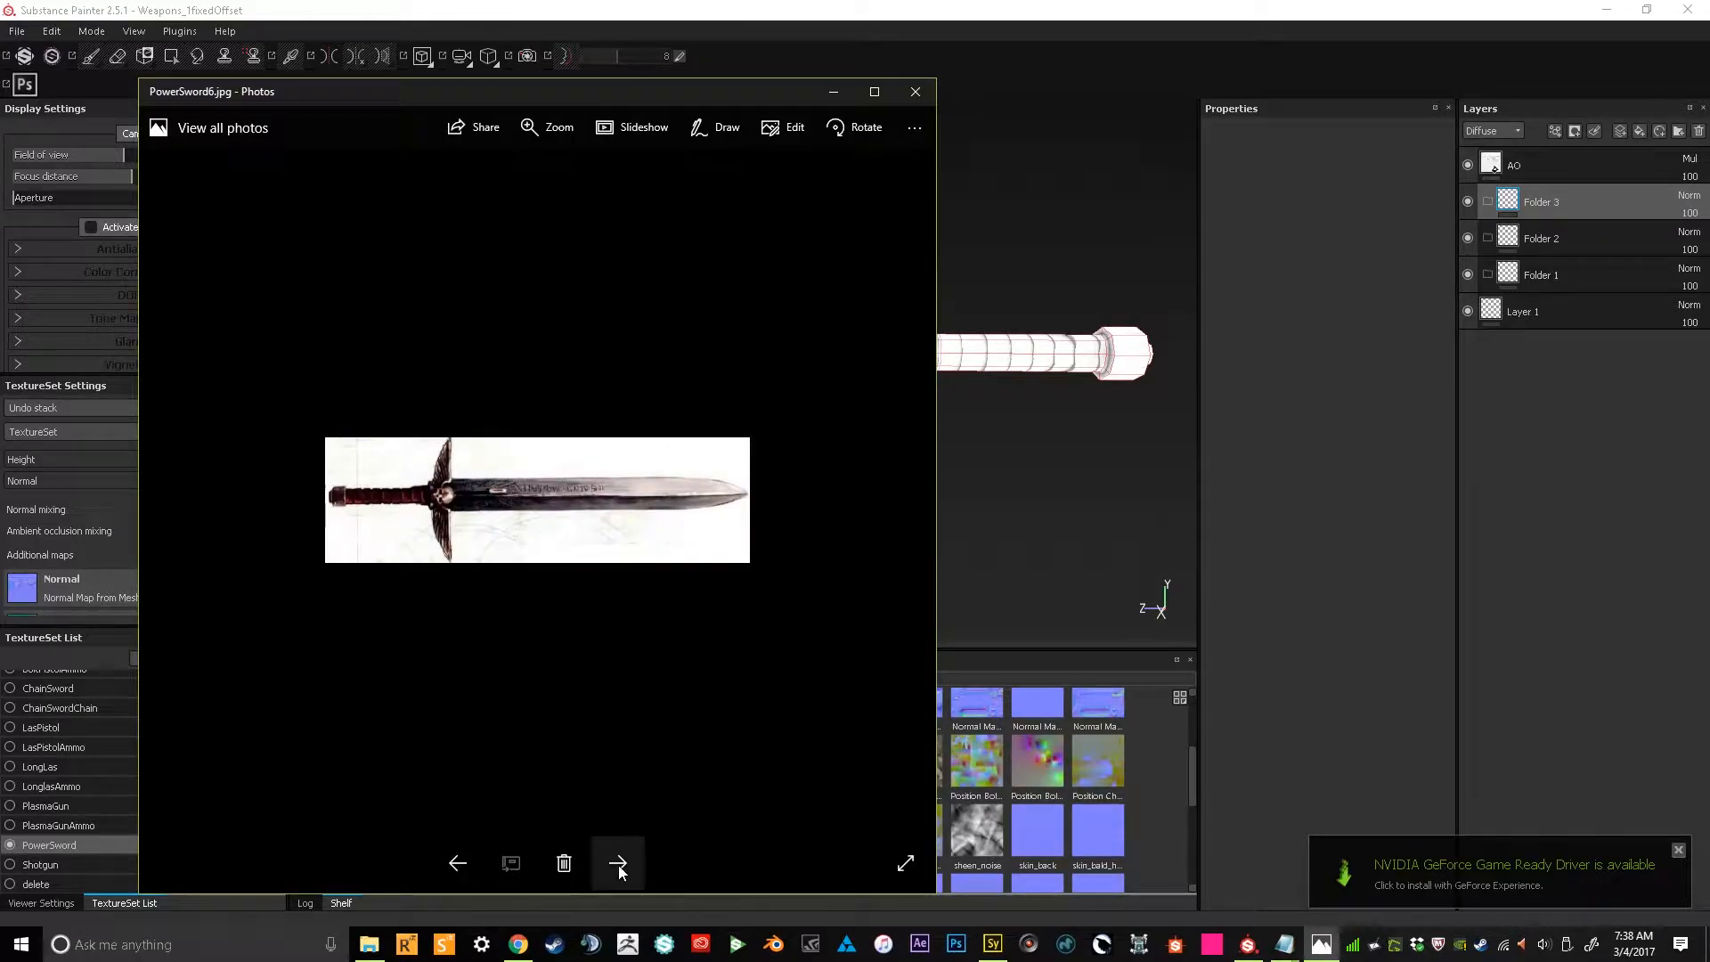
{"action": "left_click", "coordinate": [618, 864]}
{"action": "left_click", "coordinate": [468, 857]}
{"action": "left_click", "coordinate": [618, 863]}
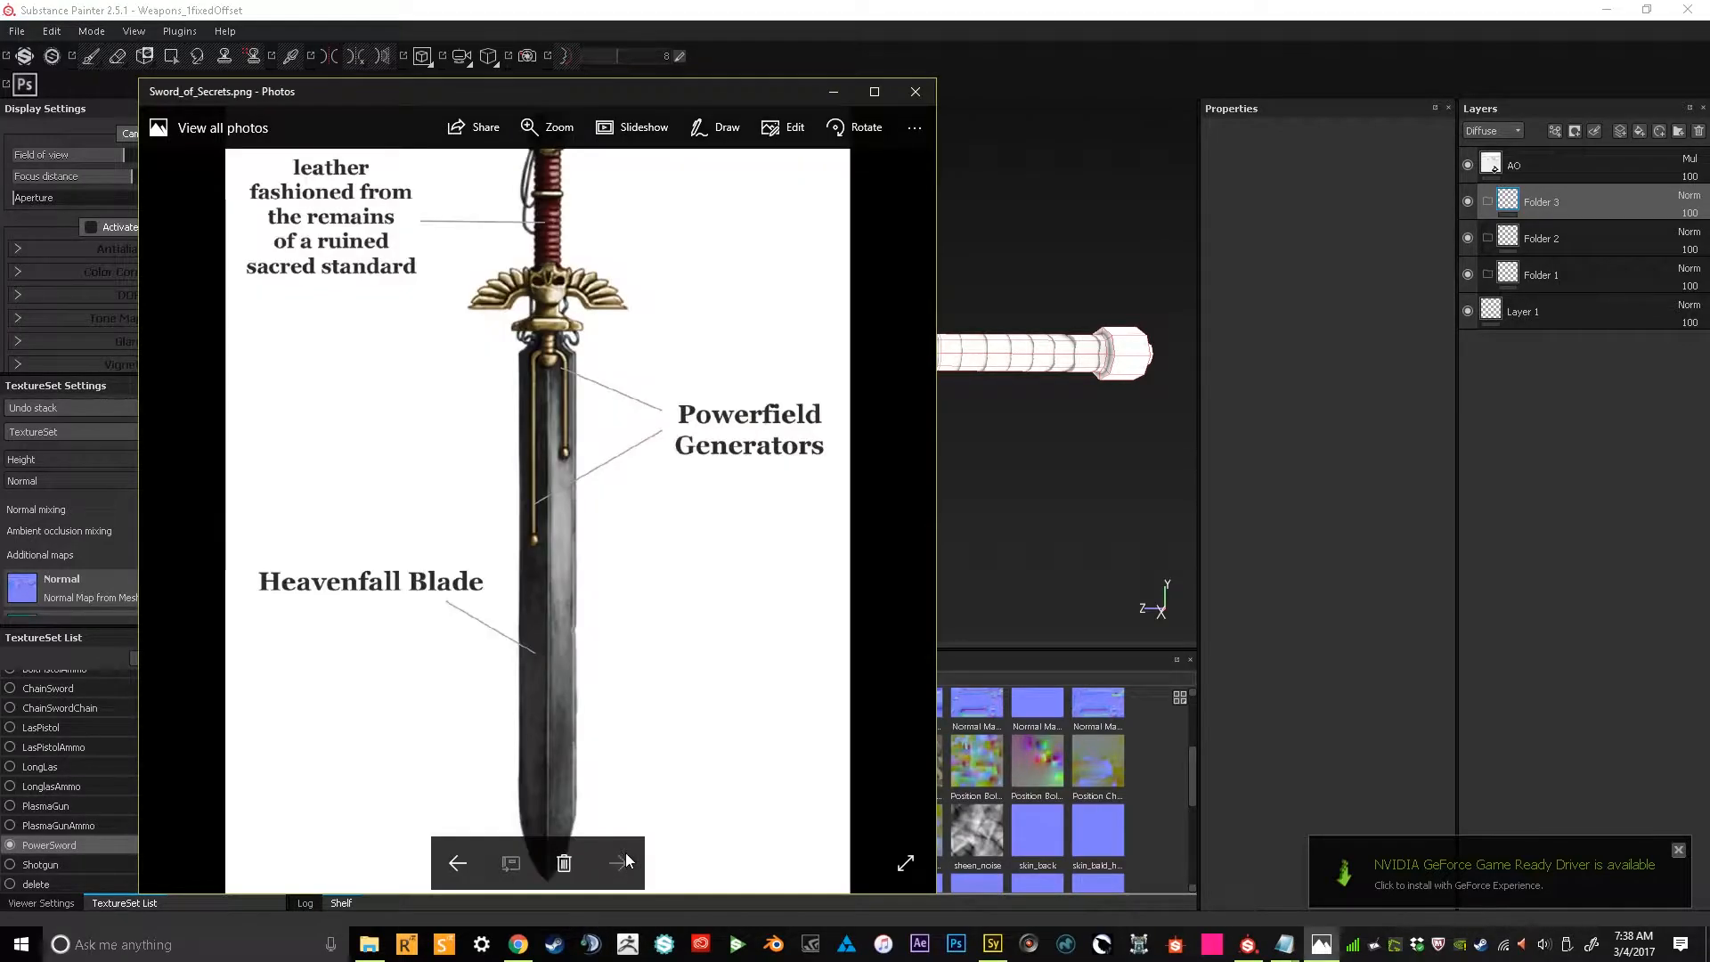
{"action": "left_click", "coordinate": [483, 851]}
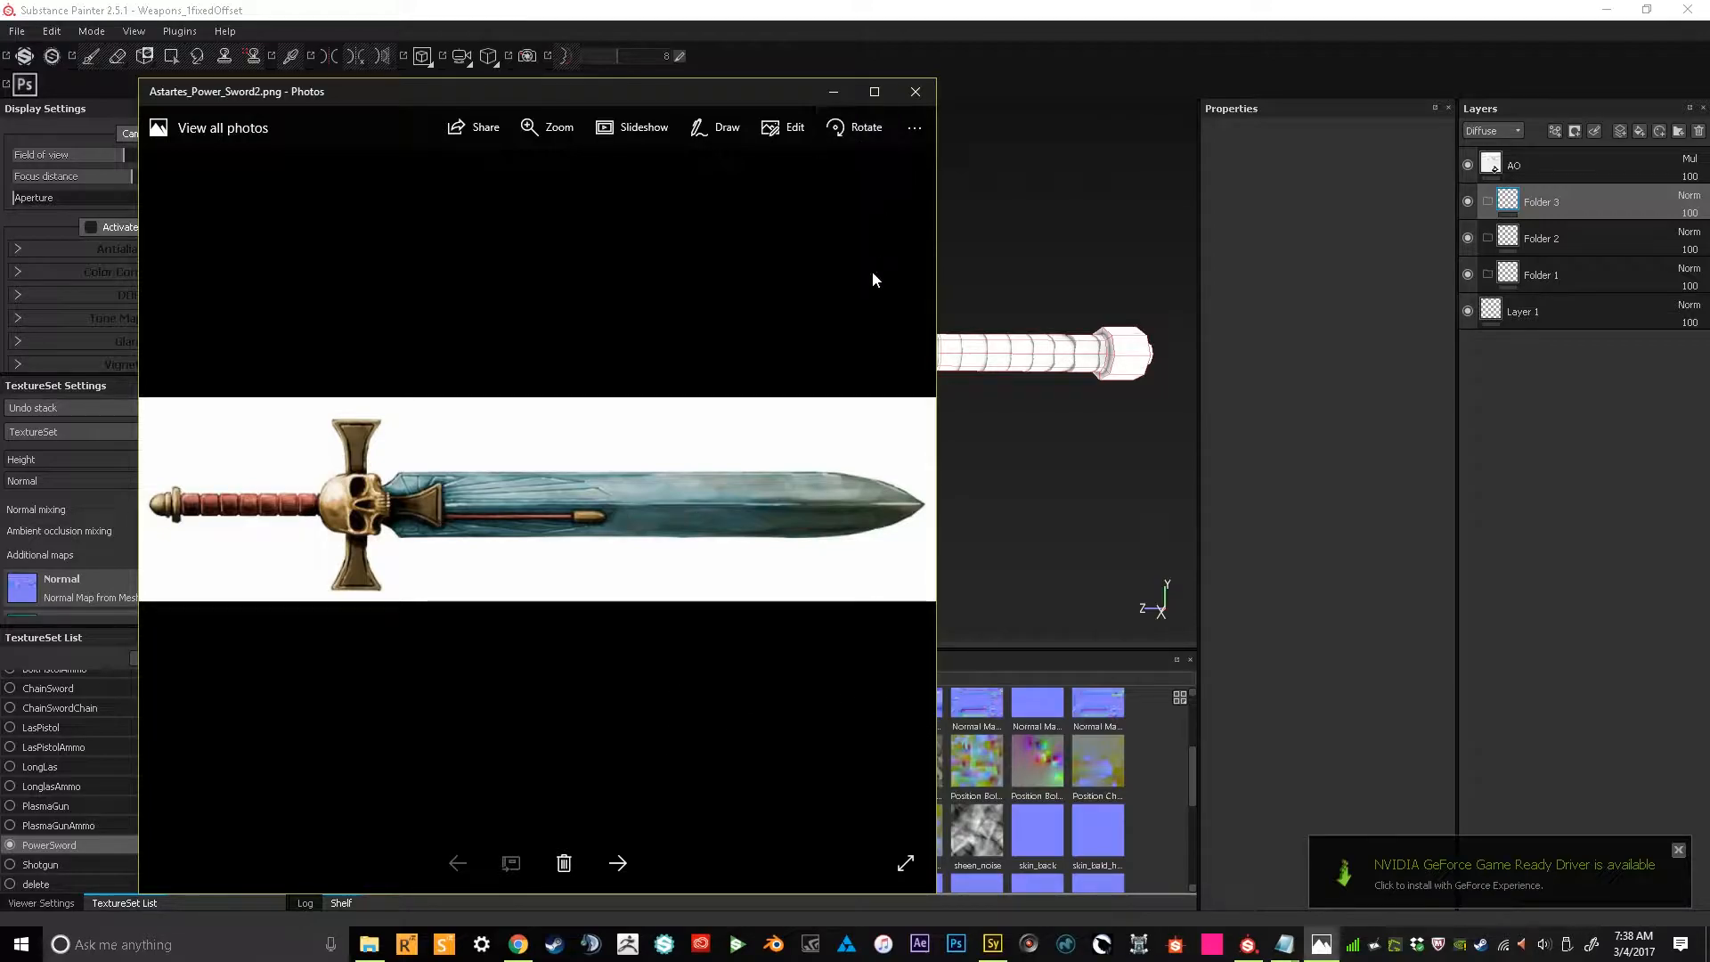
{"action": "mouse_move", "coordinate": [678, 98]}
{"action": "left_mouse_down"}
{"action": "mouse_move", "coordinate": [597, 0]}
{"action": "mouse_move", "coordinate": [389, 0]}
{"action": "left_mouse_up"}
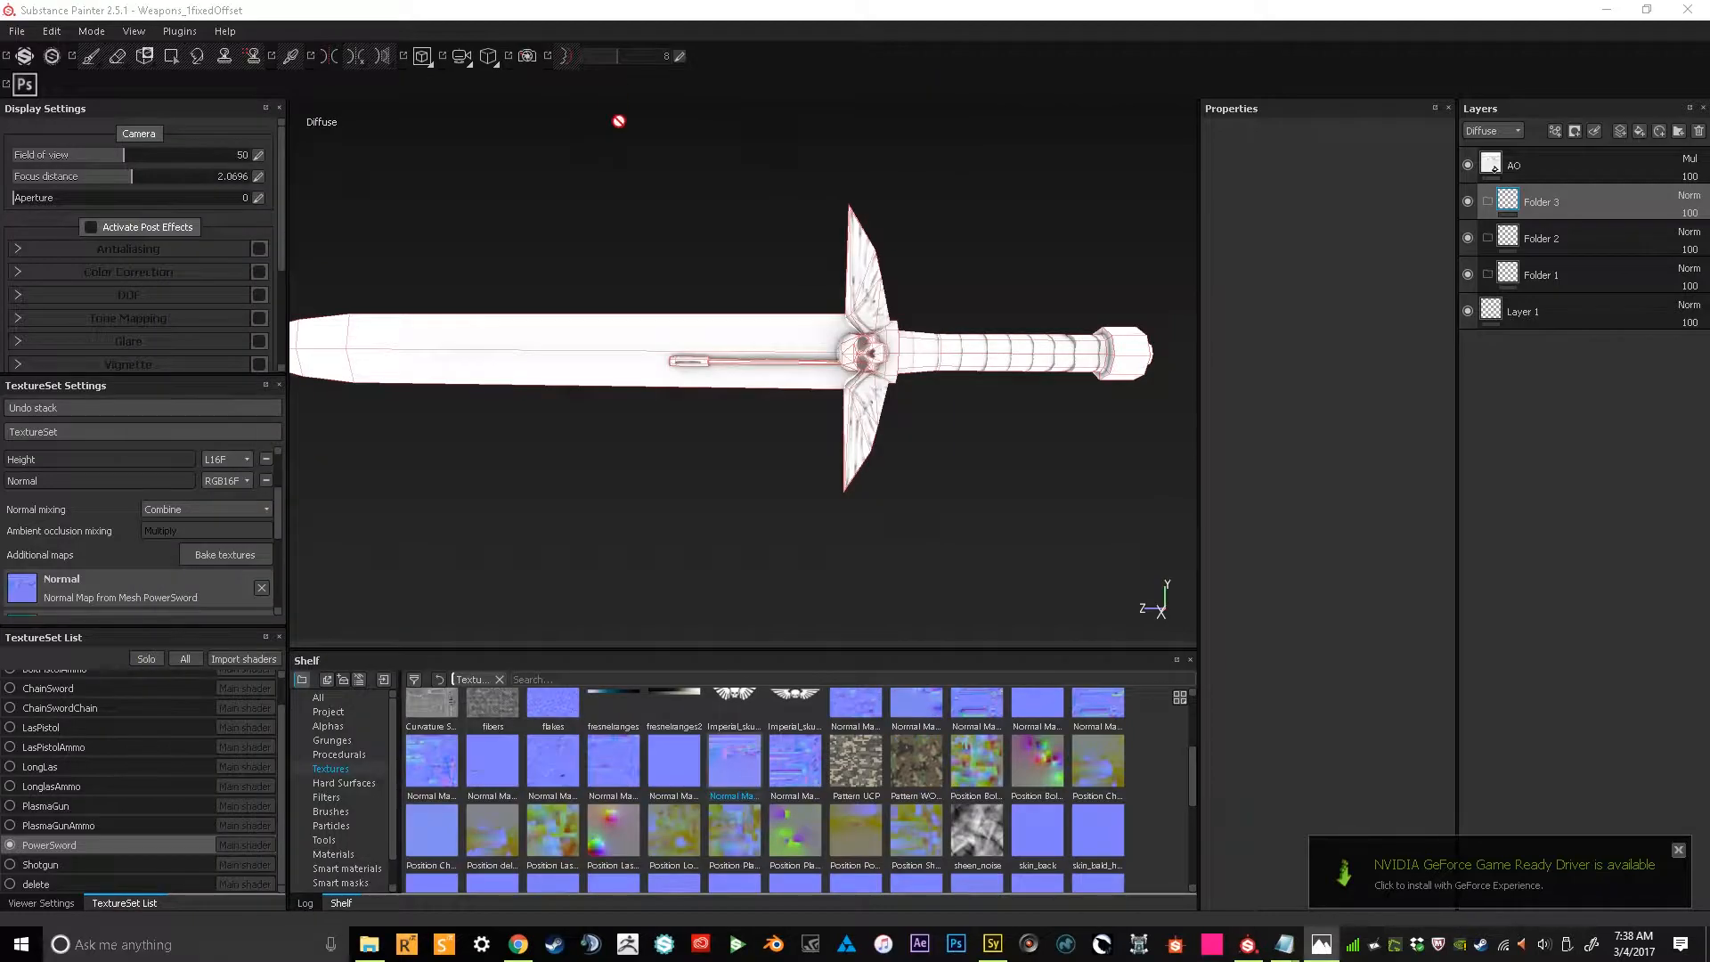
Rename Folder 3 as Blade, Folder 2 as Brass and Folder 1 as Handle
{"action": "mouse_move", "coordinate": [981, 482]}
{"action": "left_mouse_down", "text": "alt"}
{"action": "mouse_move", "coordinate": [1004, 461]}
{"action": "mouse_move", "coordinate": [900, 473]}
{"action": "left_mouse_up", "text": "alt"}
{"action": "middle_click_drag", "start_coordinate": [901, 472], "coordinate": [959, 465], "text": "alt"}
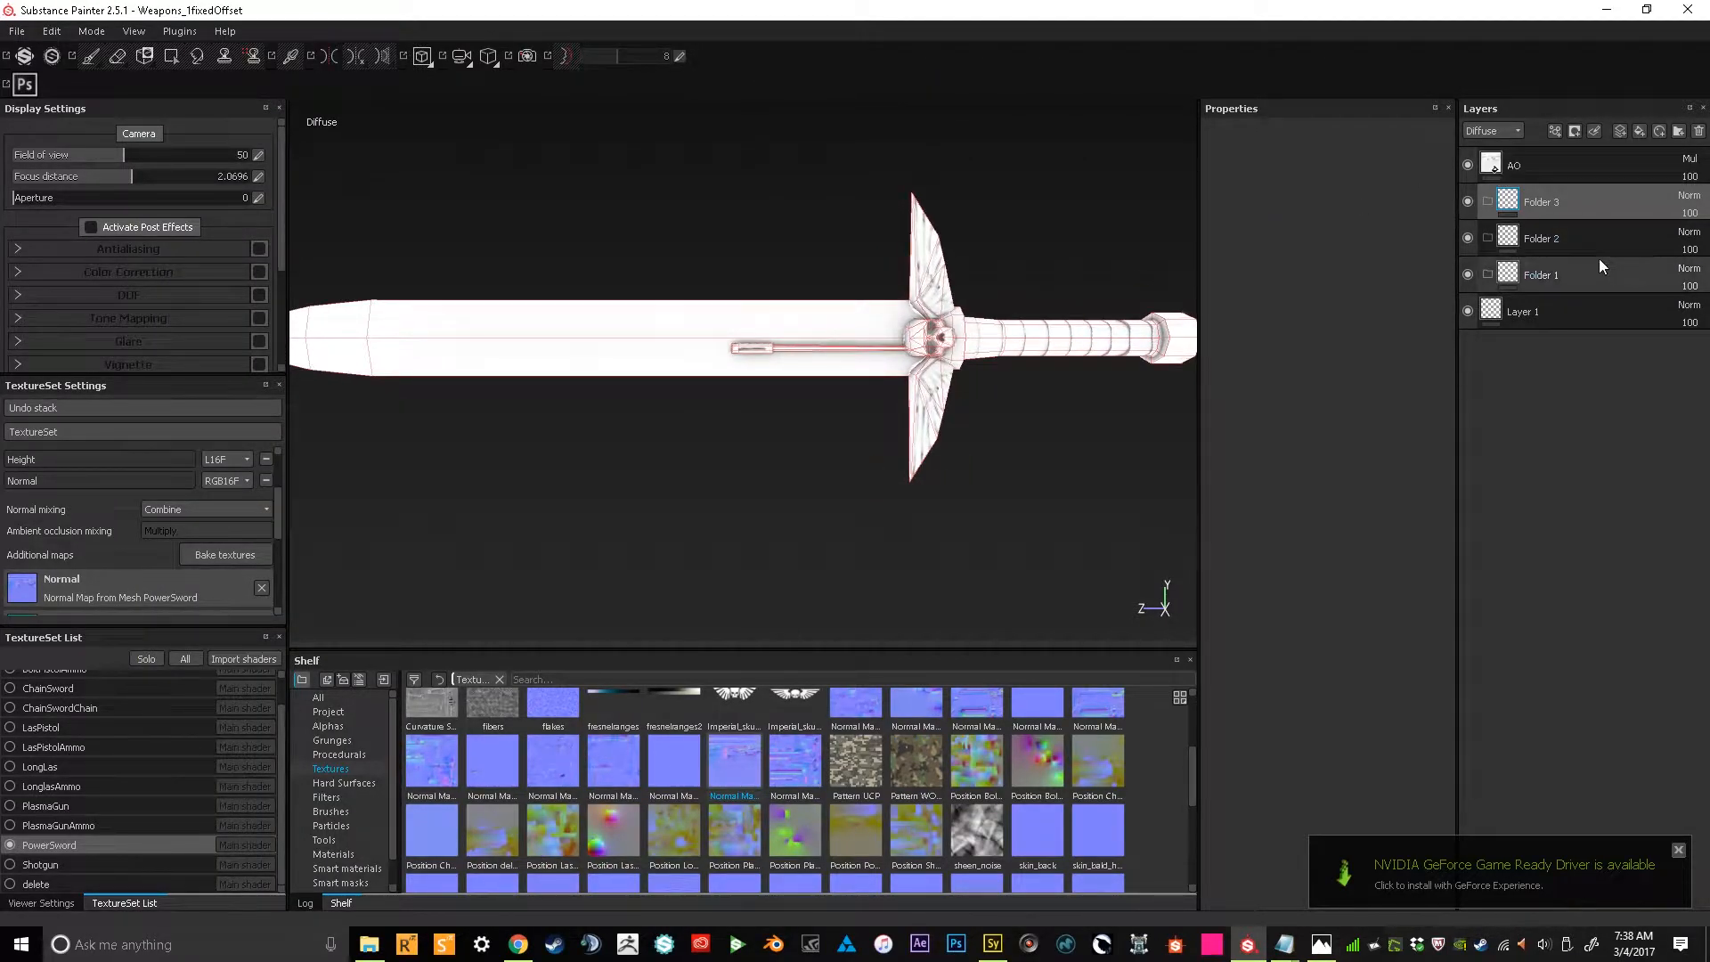
{"action": "double_click", "coordinate": [1545, 202]}
{"action": "type", "text": "Bla"}
{"action": "key", "text": "Return"}
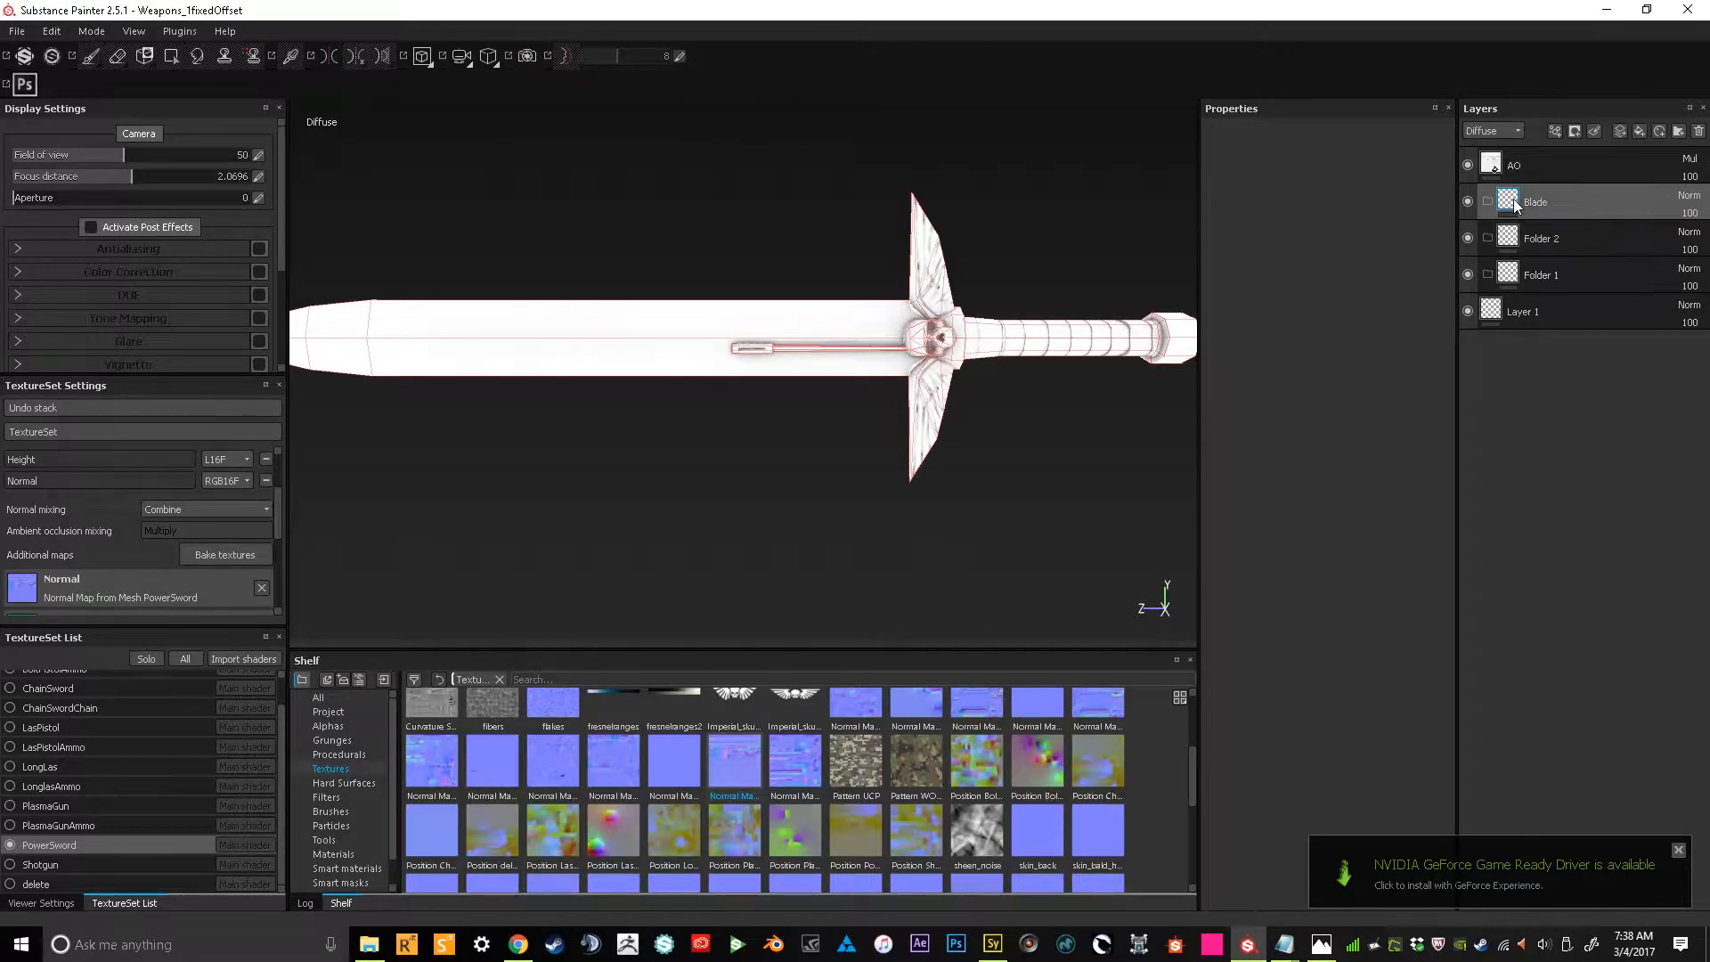
{"action": "double_click", "coordinate": [1540, 237]}
{"action": "left_click_drag", "start_coordinate": [1564, 238], "coordinate": [1507, 258]}
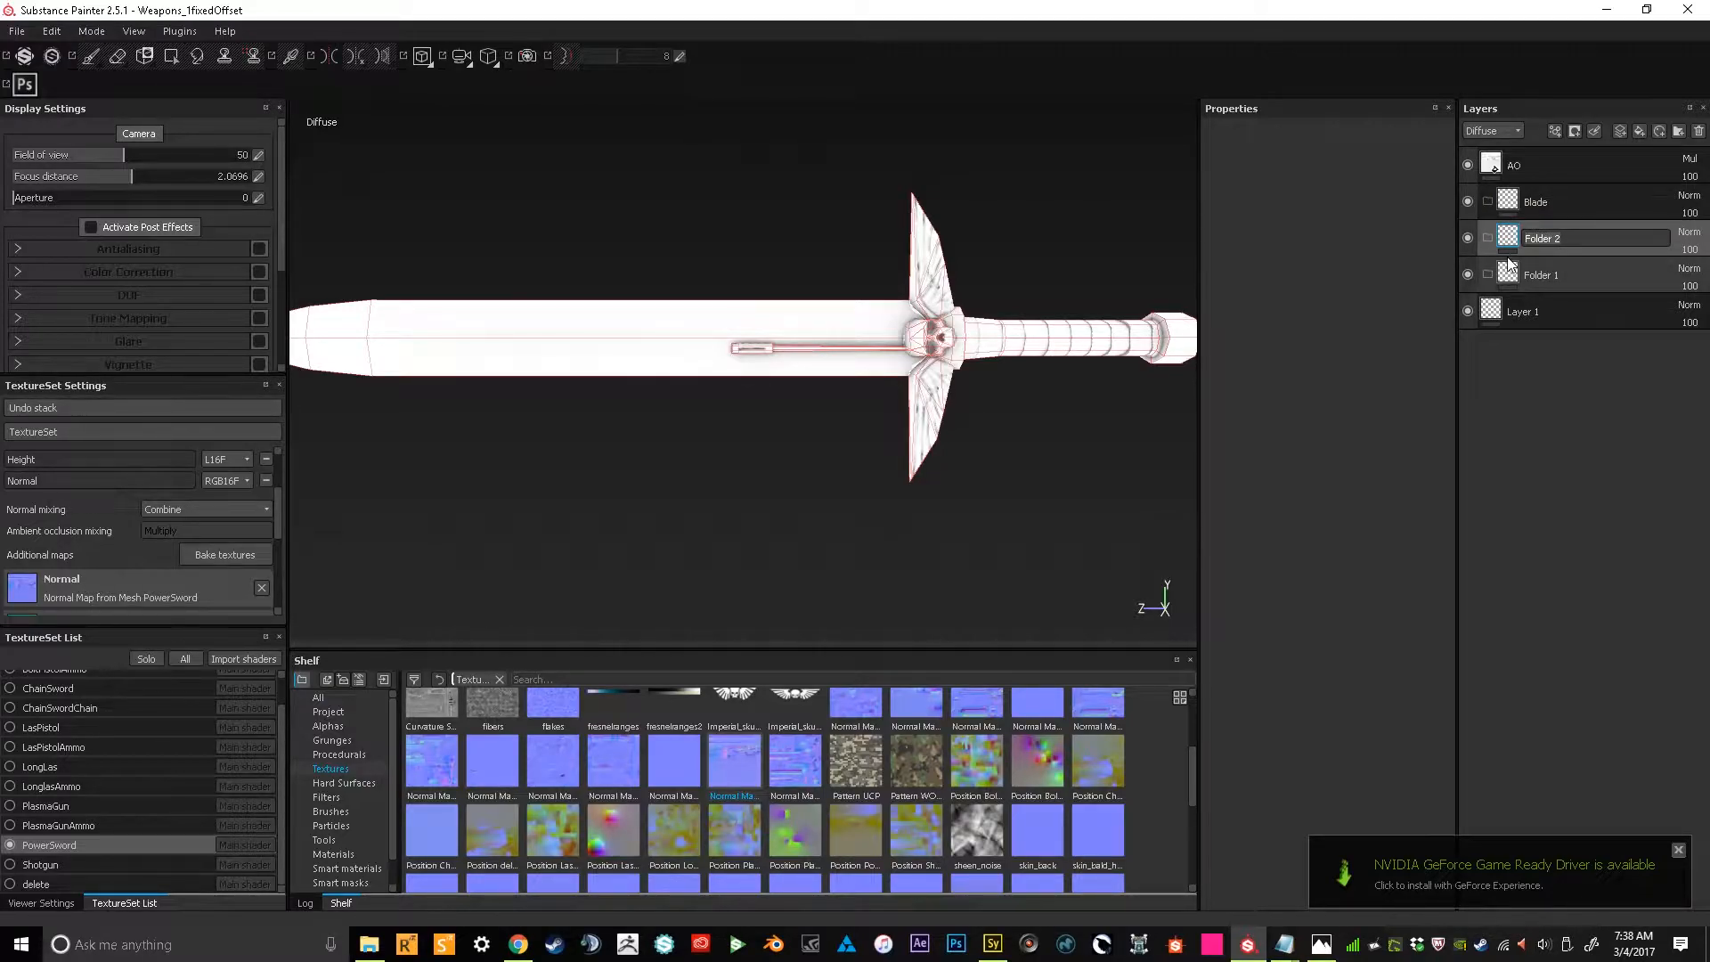
{"action": "type", "text": "B"}
{"action": "key", "text": "Return"}
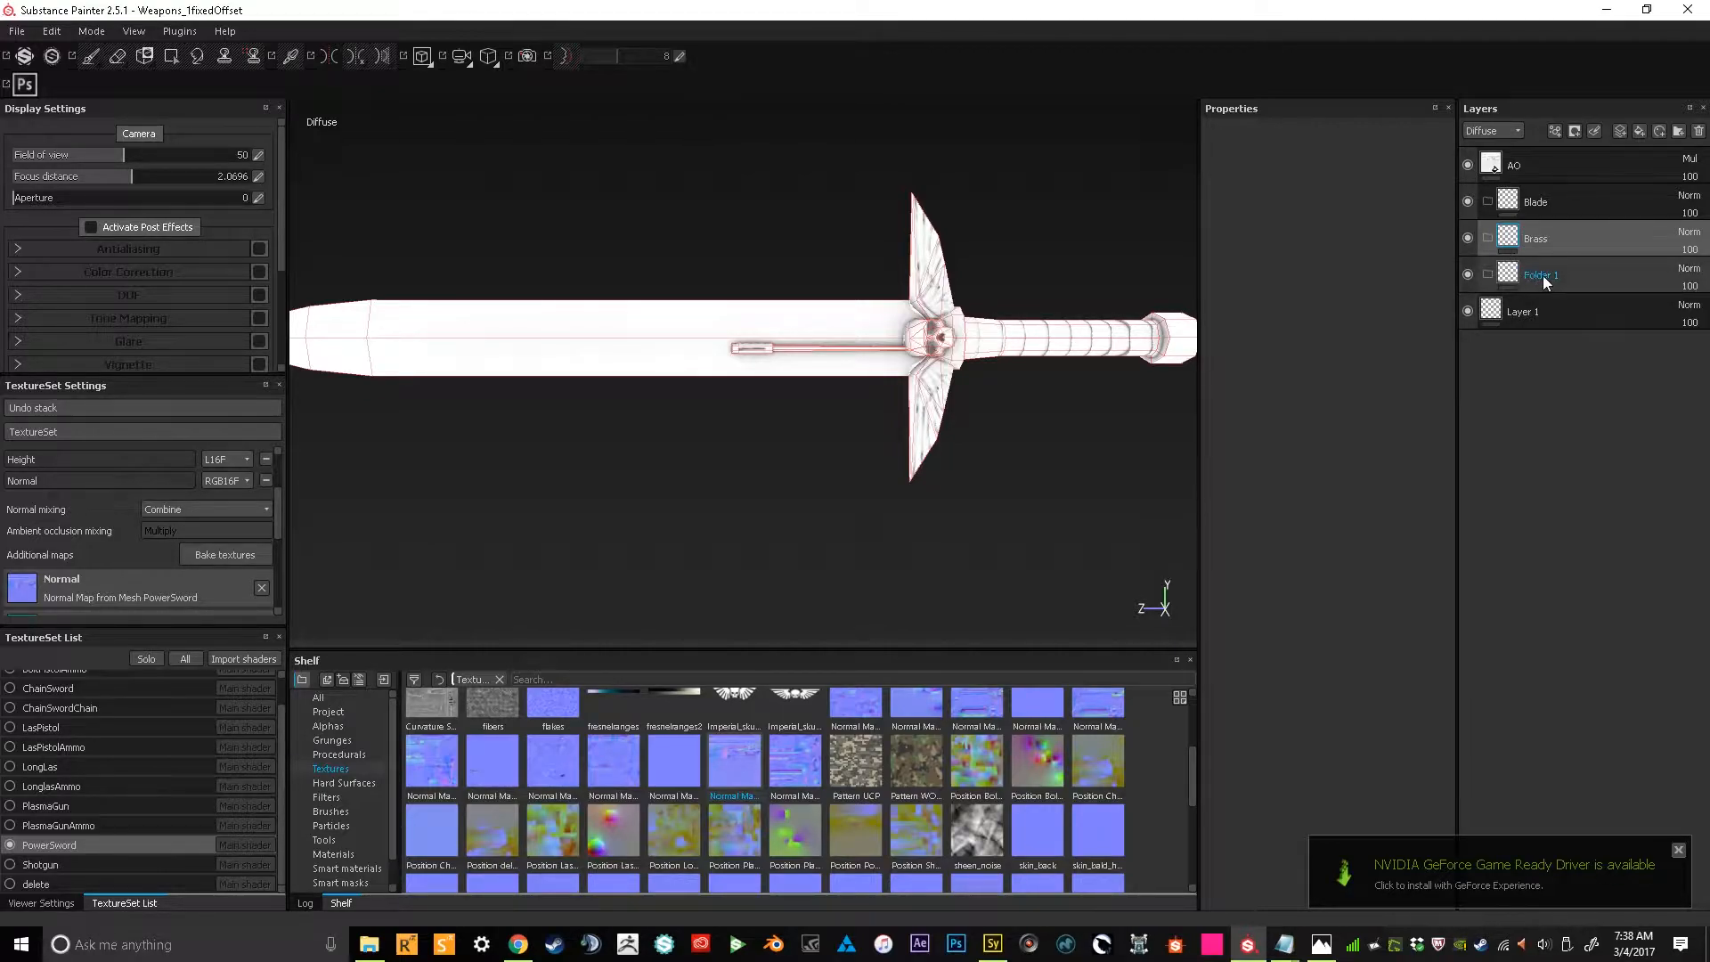
{"action": "double_click", "coordinate": [1547, 275]}
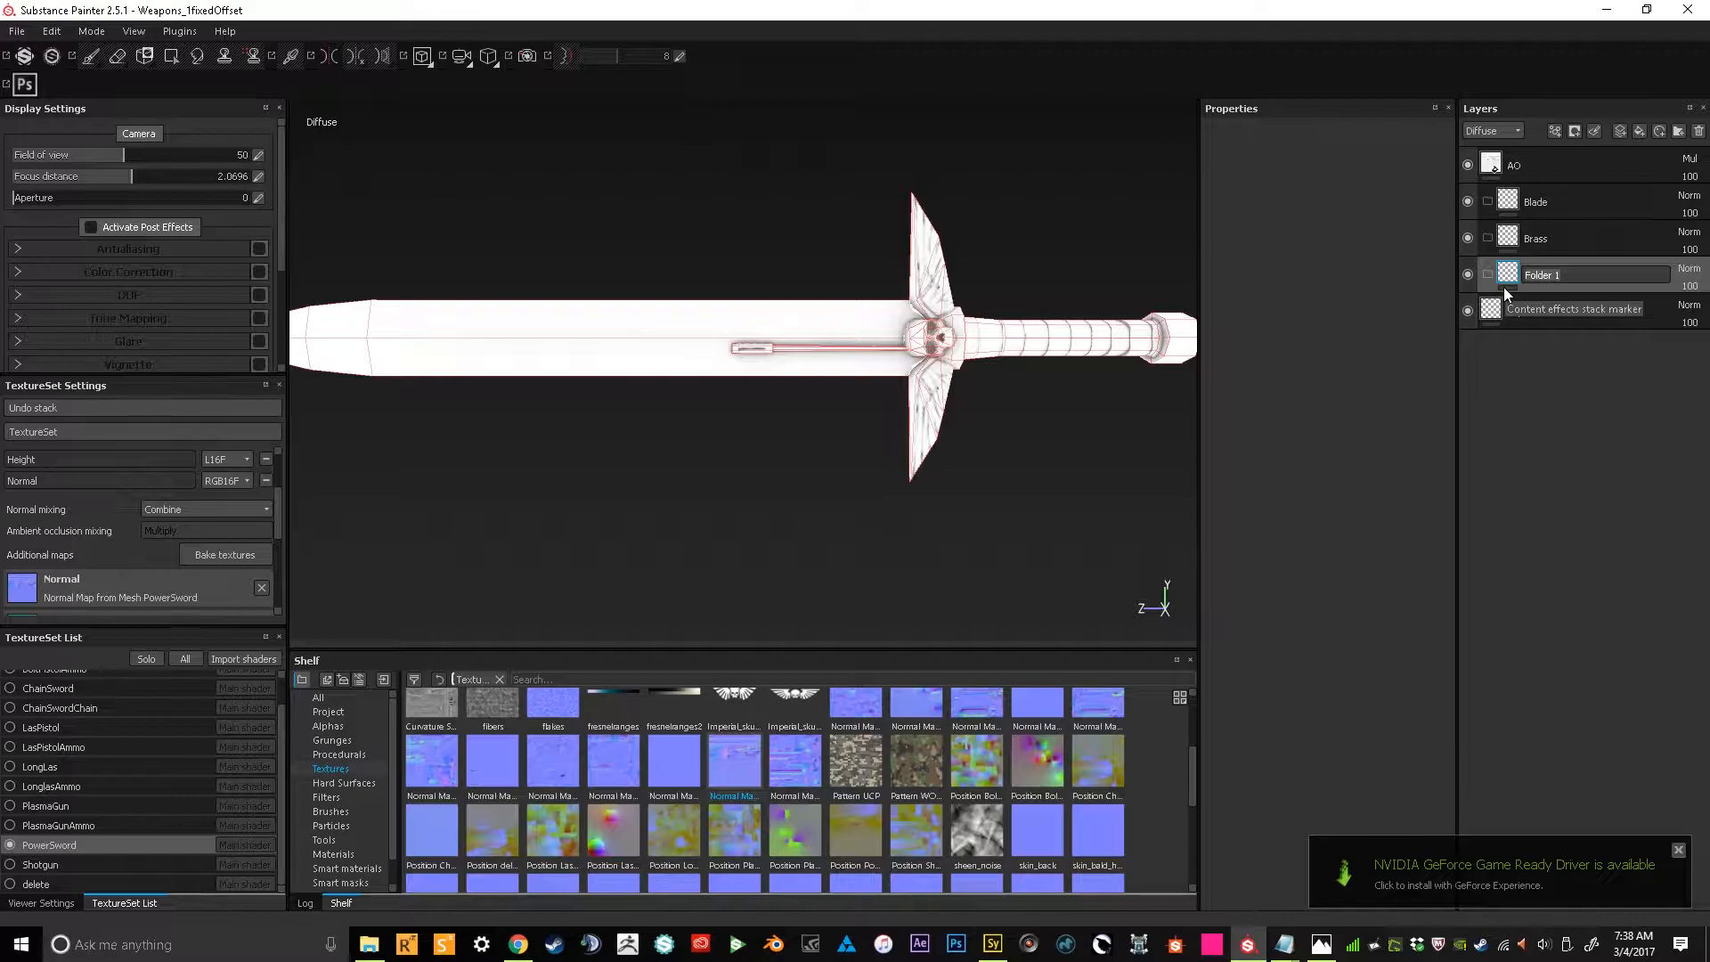
{"action": "type", "text": "Handle"}
{"action": "key", "text": "Return"}
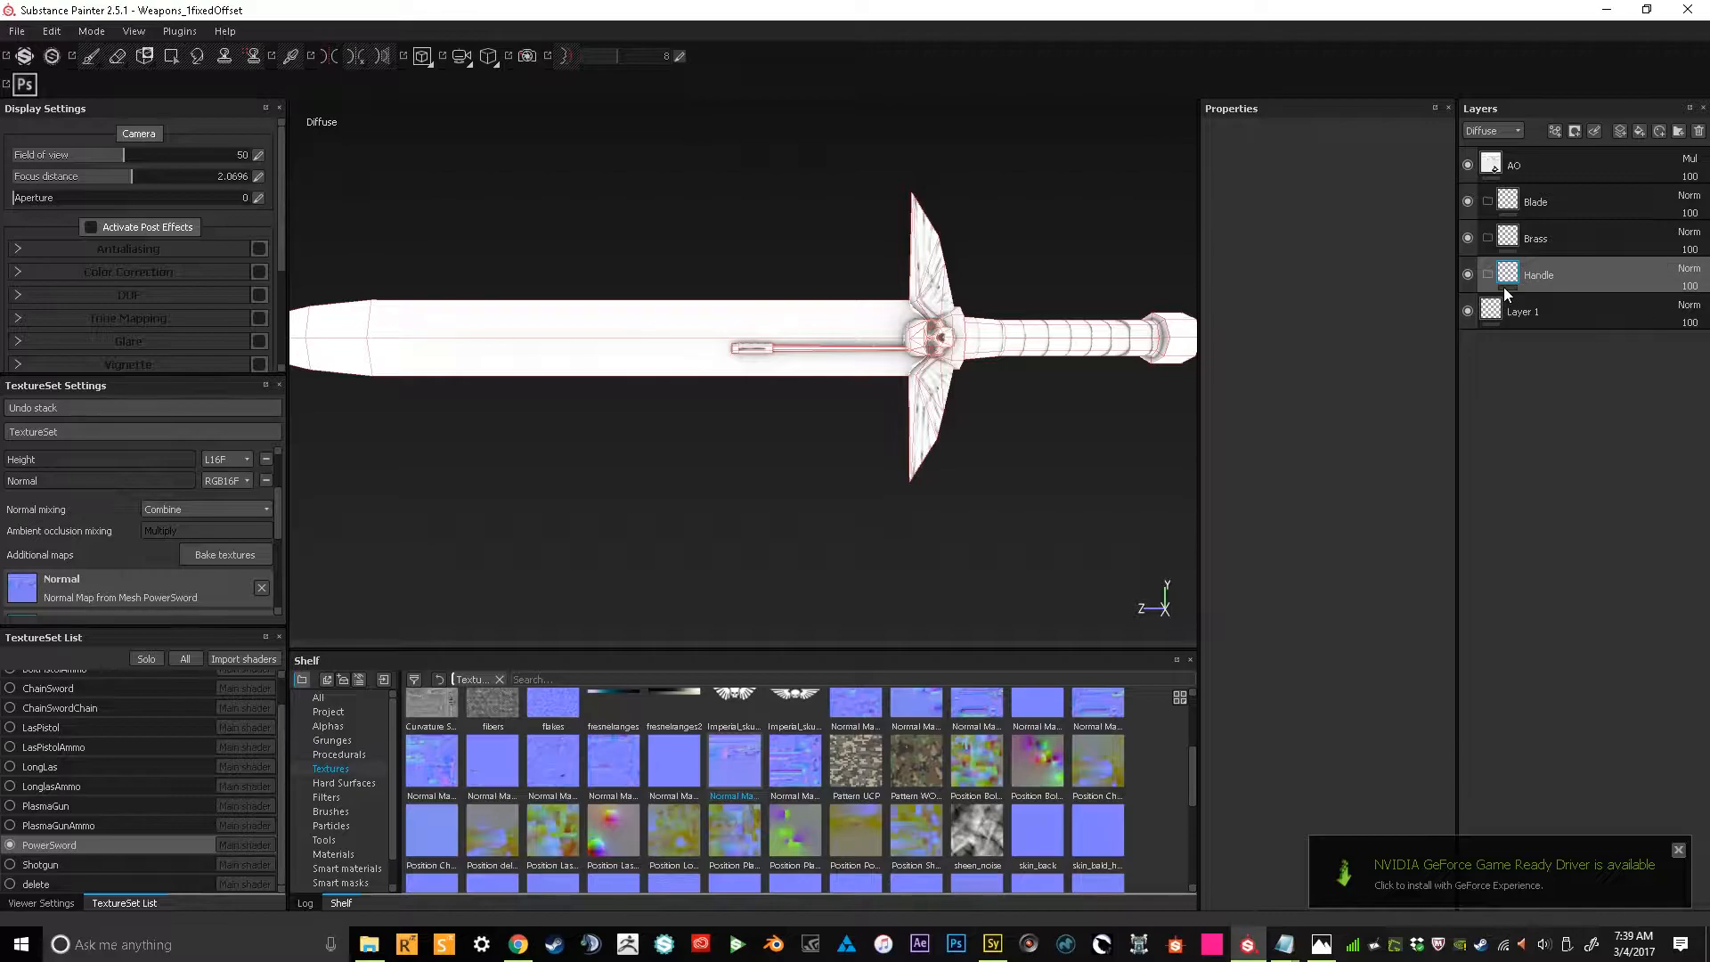
Add a fill layer inside the Blade folder and name it Base
{"action": "left_click", "coordinate": [1565, 200]}
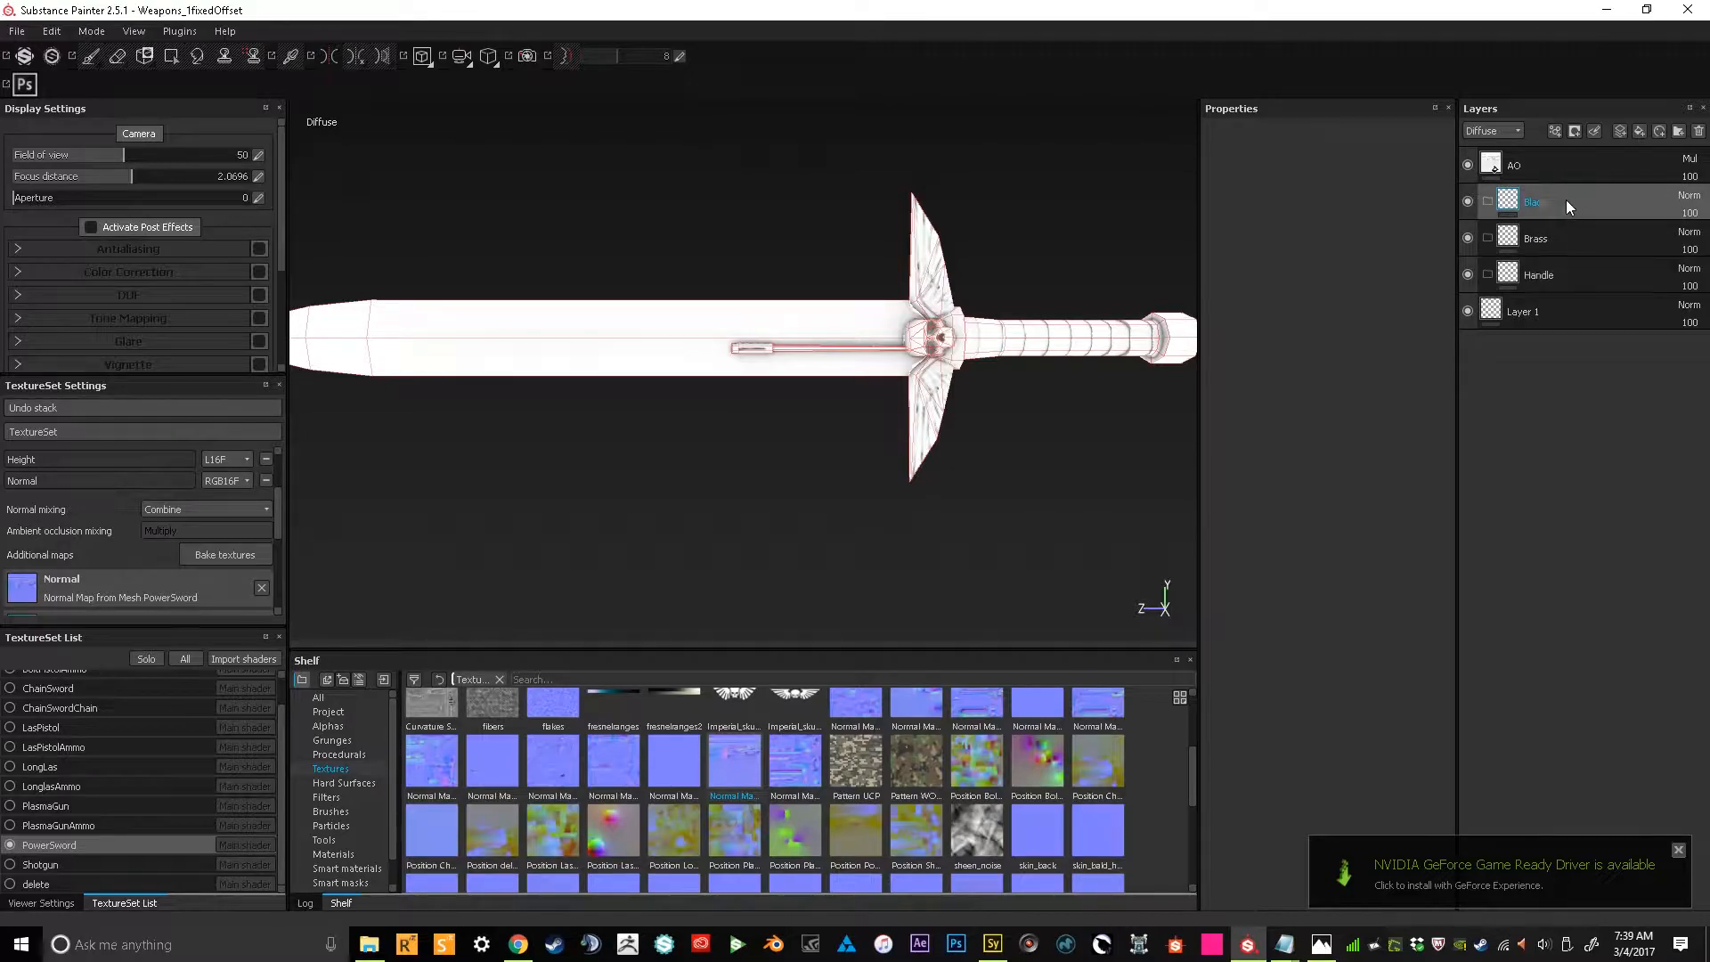
{"action": "left_click", "coordinate": [1640, 131]}
{"action": "left_click_drag", "start_coordinate": [1558, 205], "coordinate": [1541, 238]}
{"action": "double_click", "coordinate": [1541, 238]}
{"action": "type", "text": "Base"}
{"action": "key", "text": "Return"}
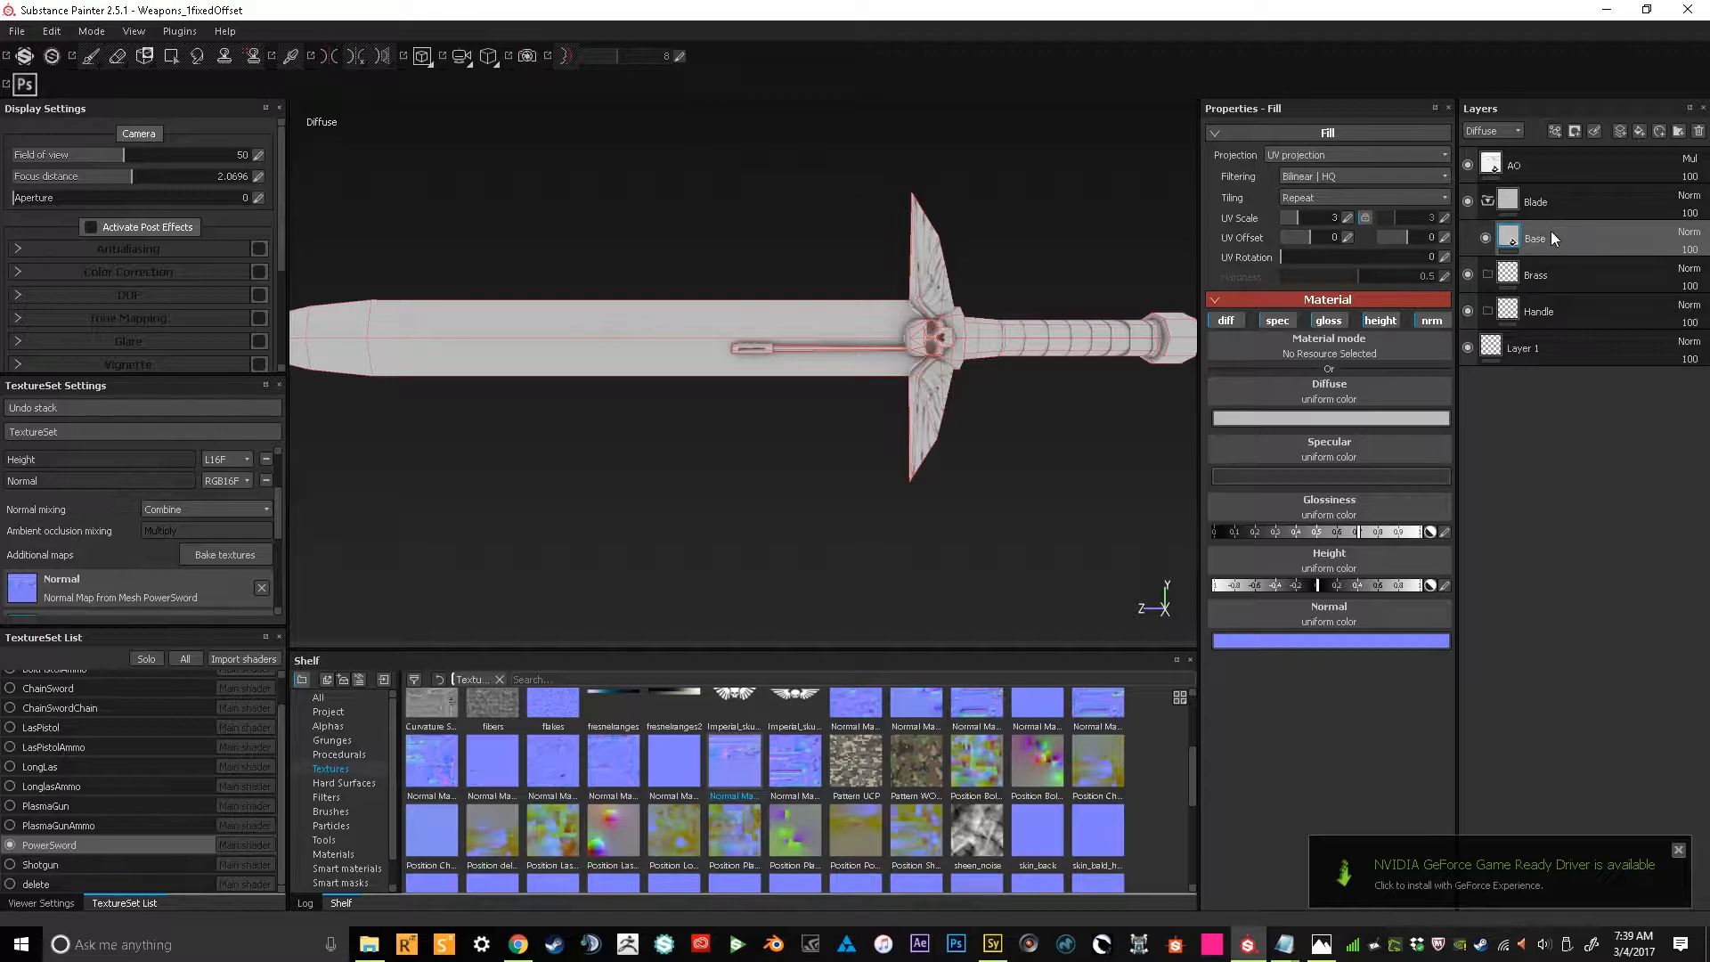
Turn off the specular, glossiness, height and normal channels of the Base fill layer, leaving only diffuse
{"action": "left_click", "coordinate": [1277, 321]}
{"action": "left_click", "coordinate": [1327, 320]}
{"action": "left_click", "coordinate": [1380, 320]}
{"action": "left_click", "coordinate": [1431, 320]}
{"action": "left_click_drag", "start_coordinate": [928, 373], "coordinate": [890, 373], "text": "alt"}
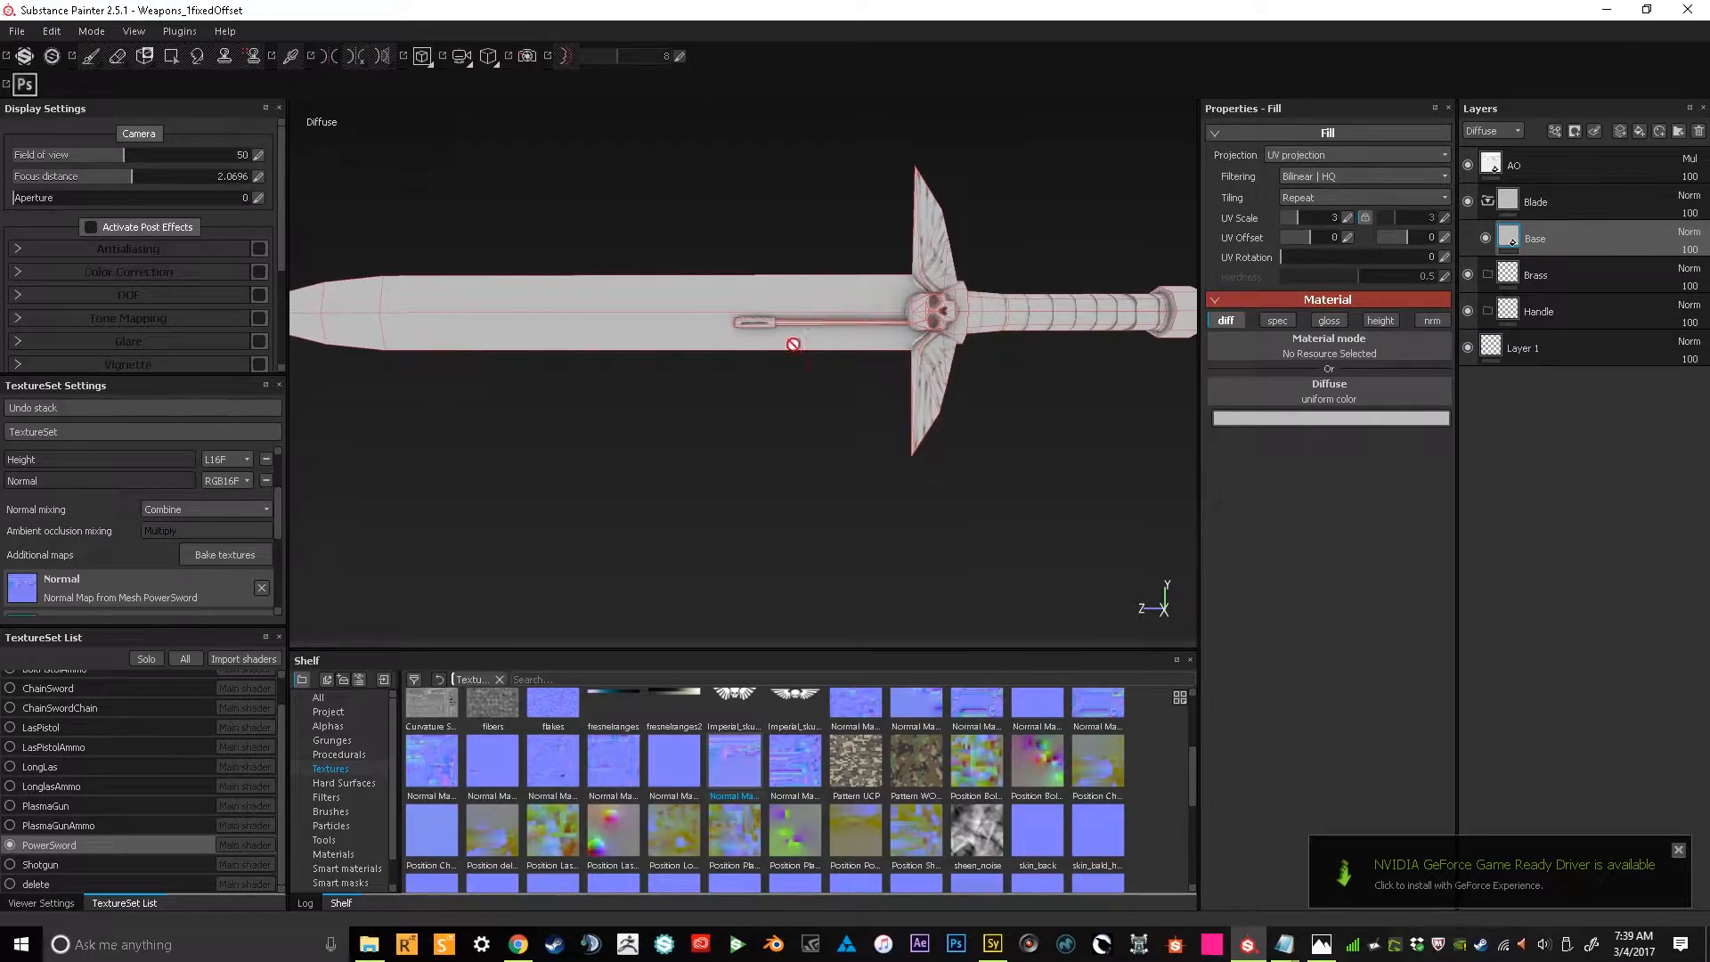
Set the Base layer's diffuse color to a neutral dark grey with R, G and B at 0.120
{"action": "left_click", "coordinate": [1371, 420]}
{"action": "left_click_drag", "start_coordinate": [1233, 440], "coordinate": [1227, 439]}
{"action": "left_click_drag", "start_coordinate": [790, 450], "coordinate": [779, 458], "text": "alt"}
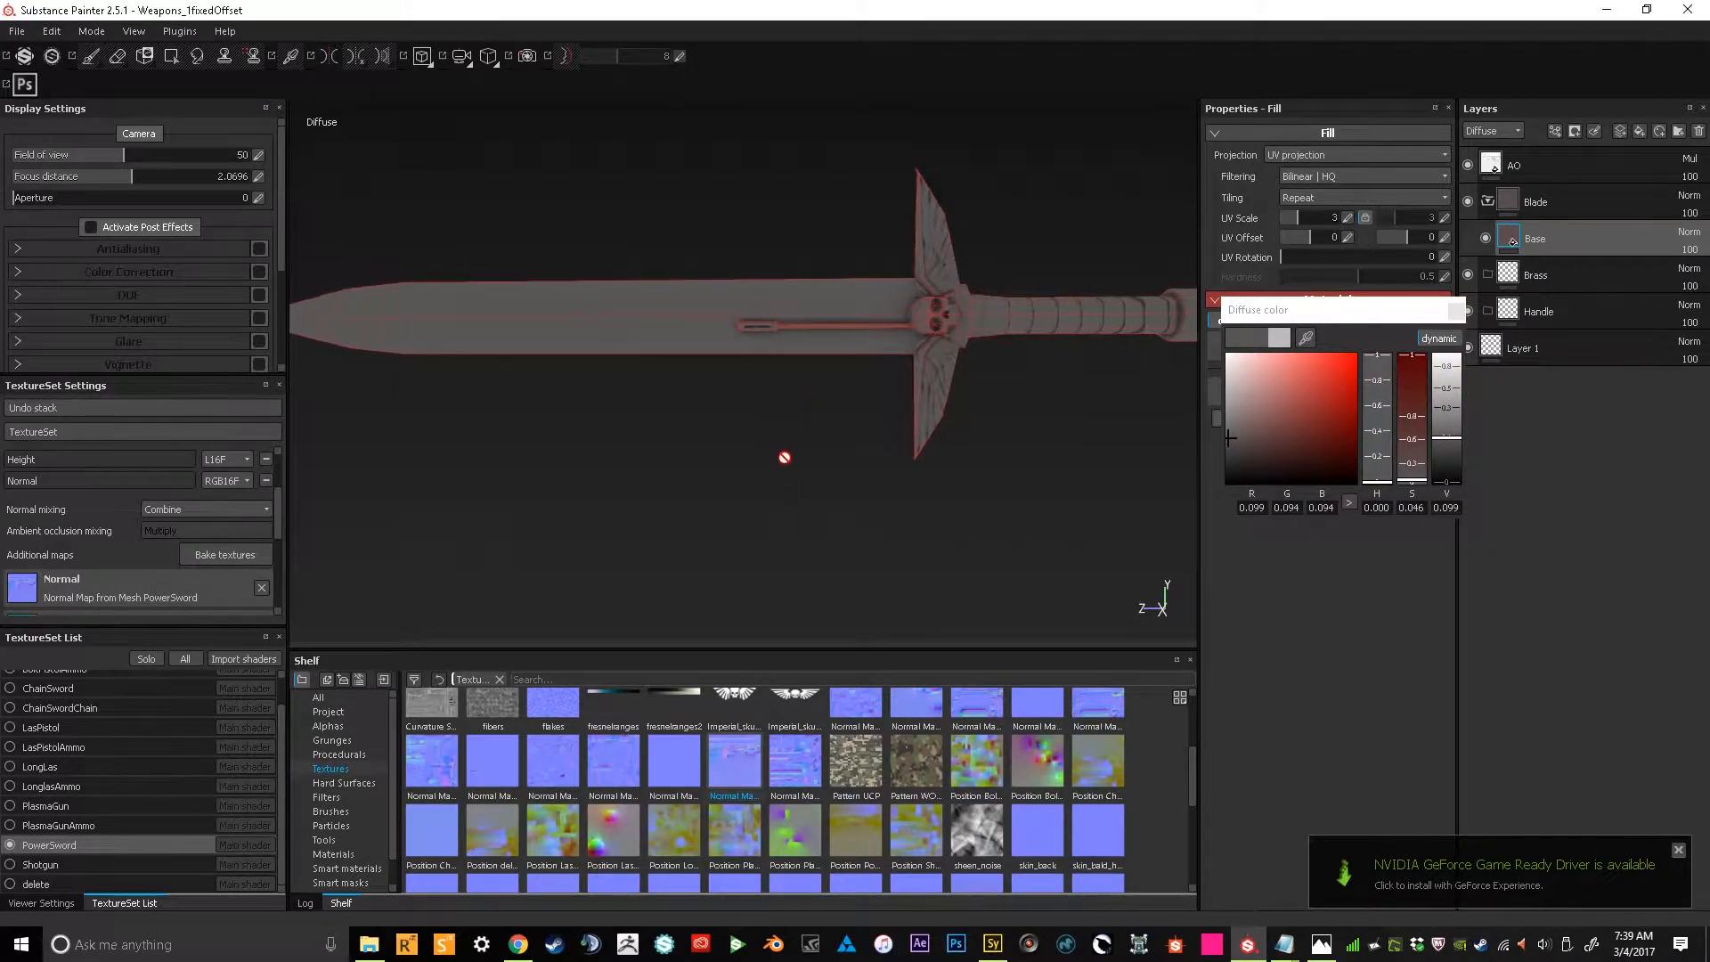
{"action": "left_click_drag", "start_coordinate": [1247, 431], "coordinate": [1224, 434]}
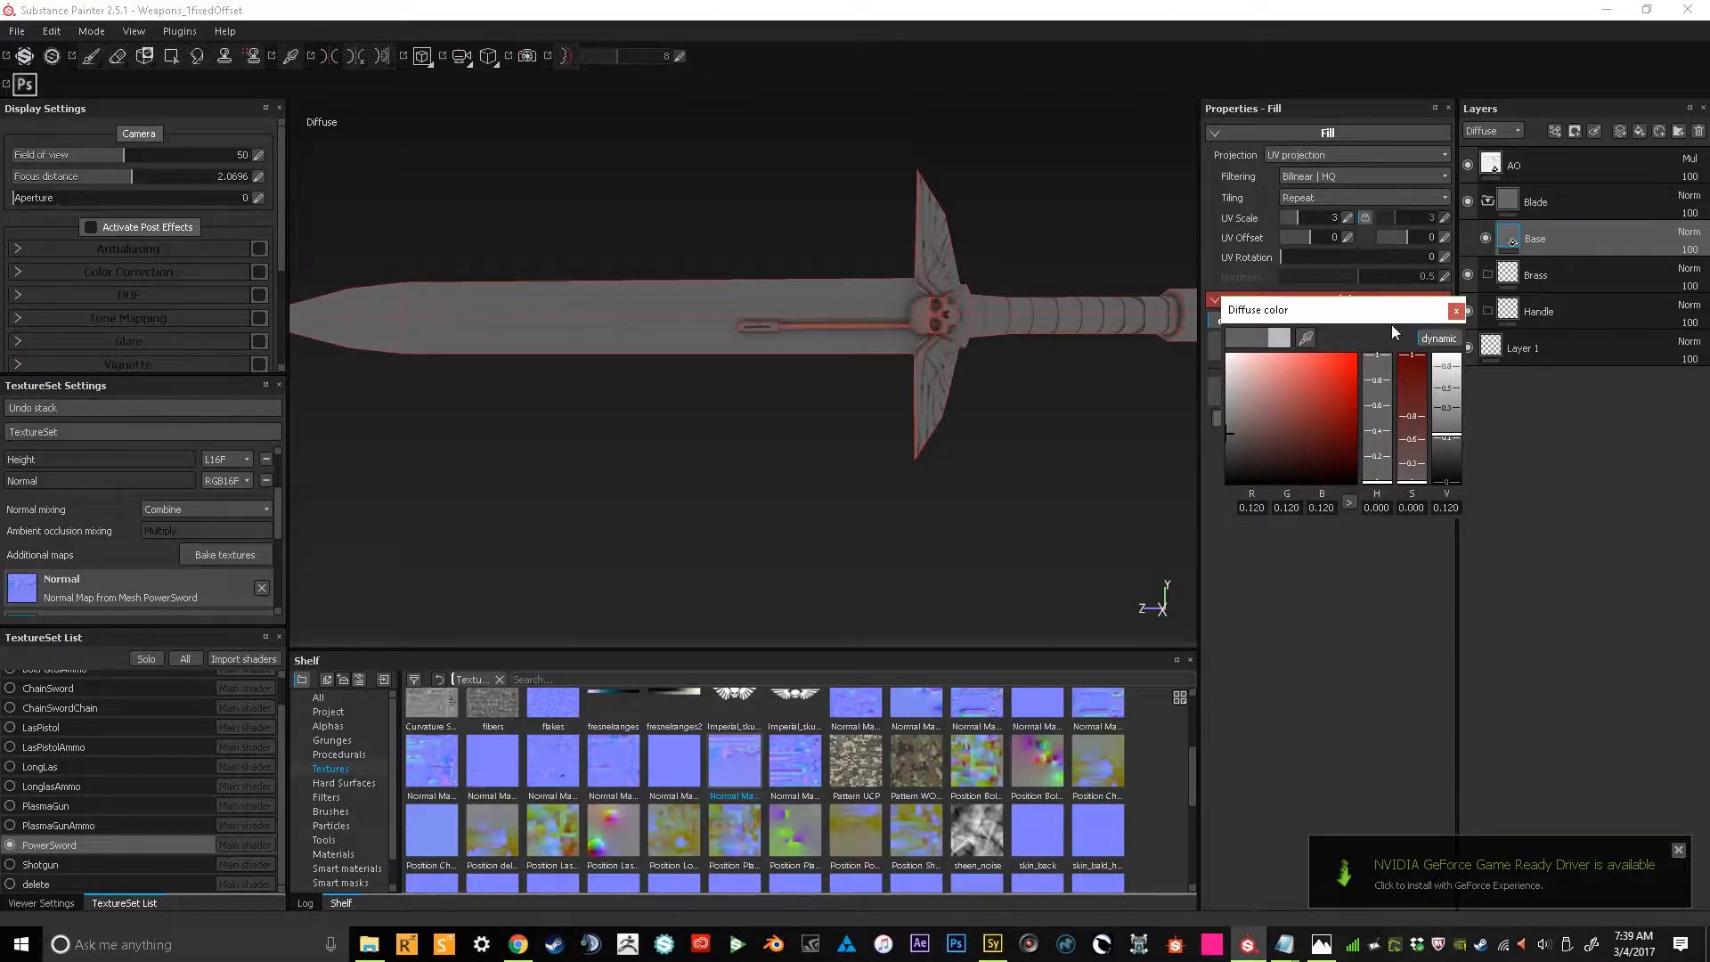
{"action": "left_click", "coordinate": [1455, 309]}
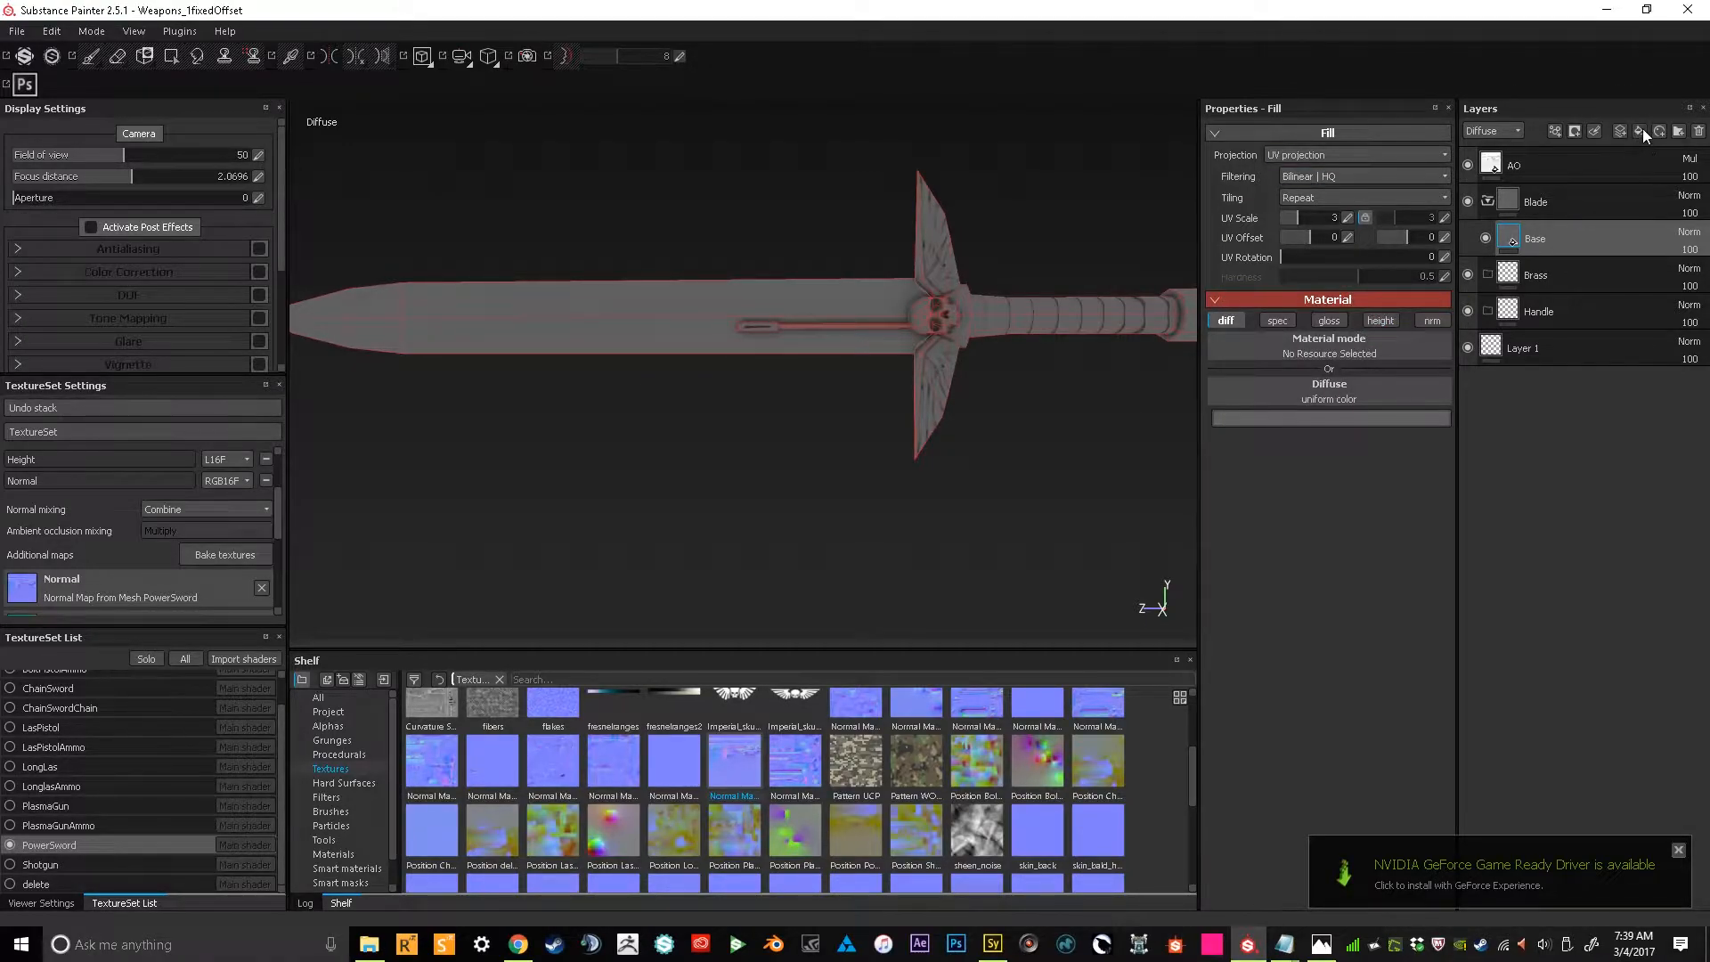
Add a diffuse-only fill layer above Base in the Blade folder and set its color to a neutral grey of 0.144
{"action": "left_click", "coordinate": [1640, 131]}
{"action": "left_click", "coordinate": [1363, 322]}
{"action": "left_click", "coordinate": [1431, 321]}
{"action": "left_click", "coordinate": [1370, 418]}
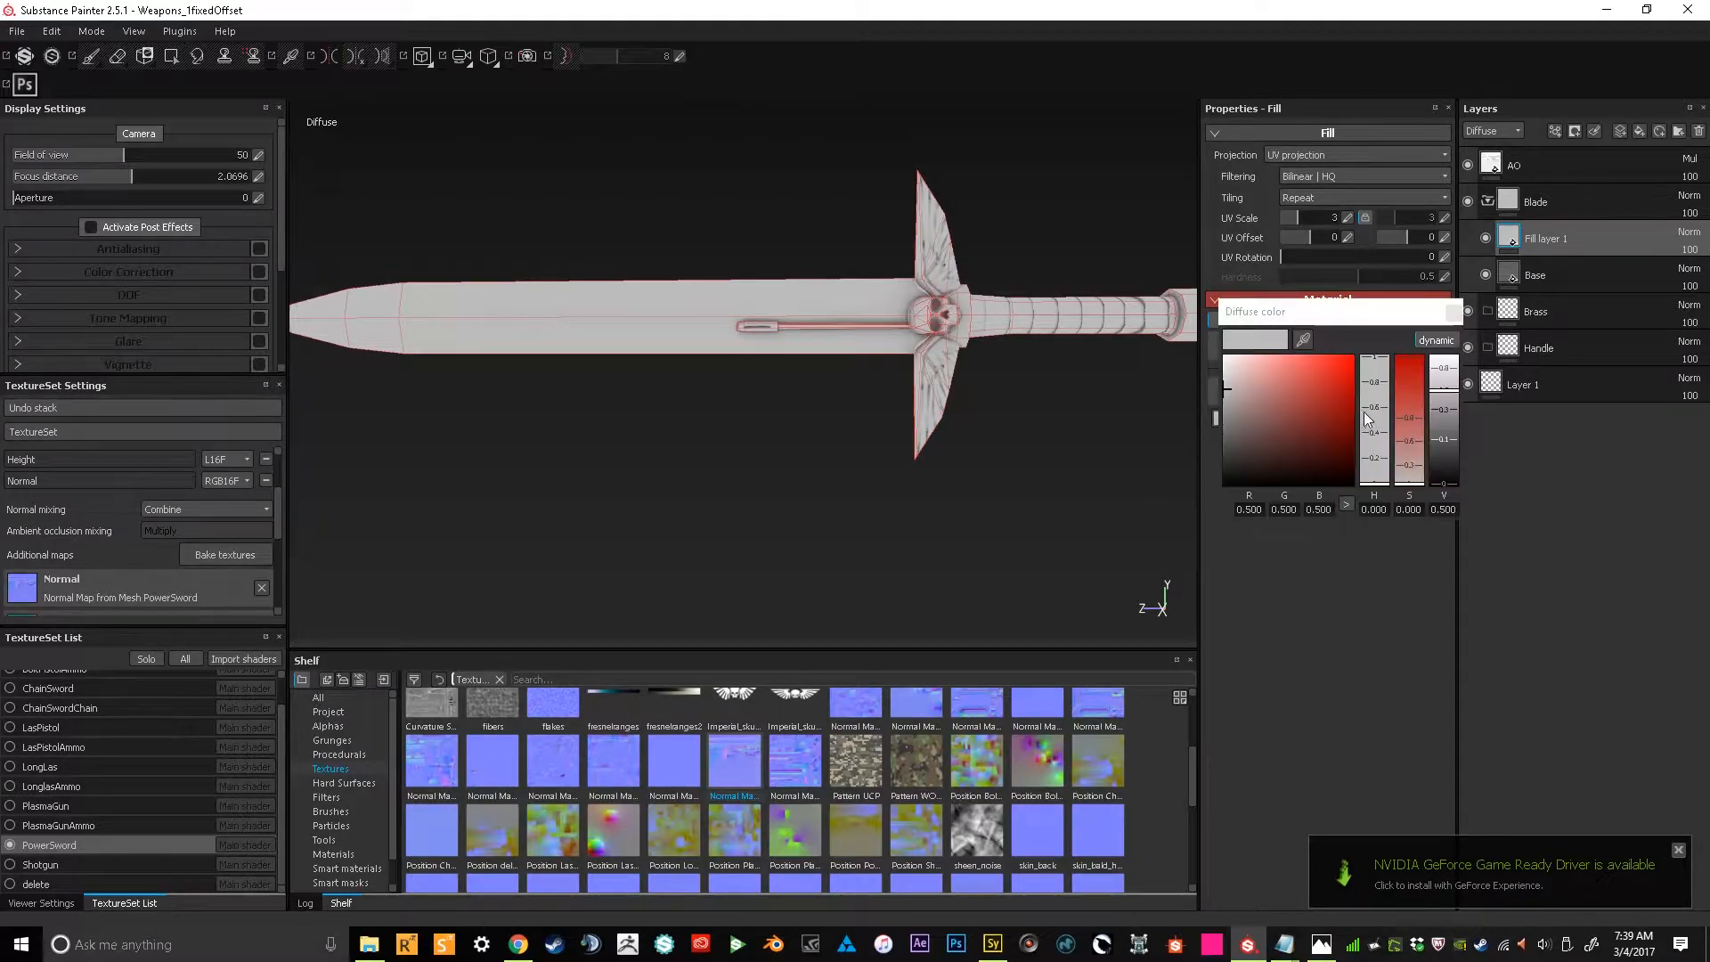
{"action": "left_click_drag", "start_coordinate": [1226, 406], "coordinate": [1223, 435]}
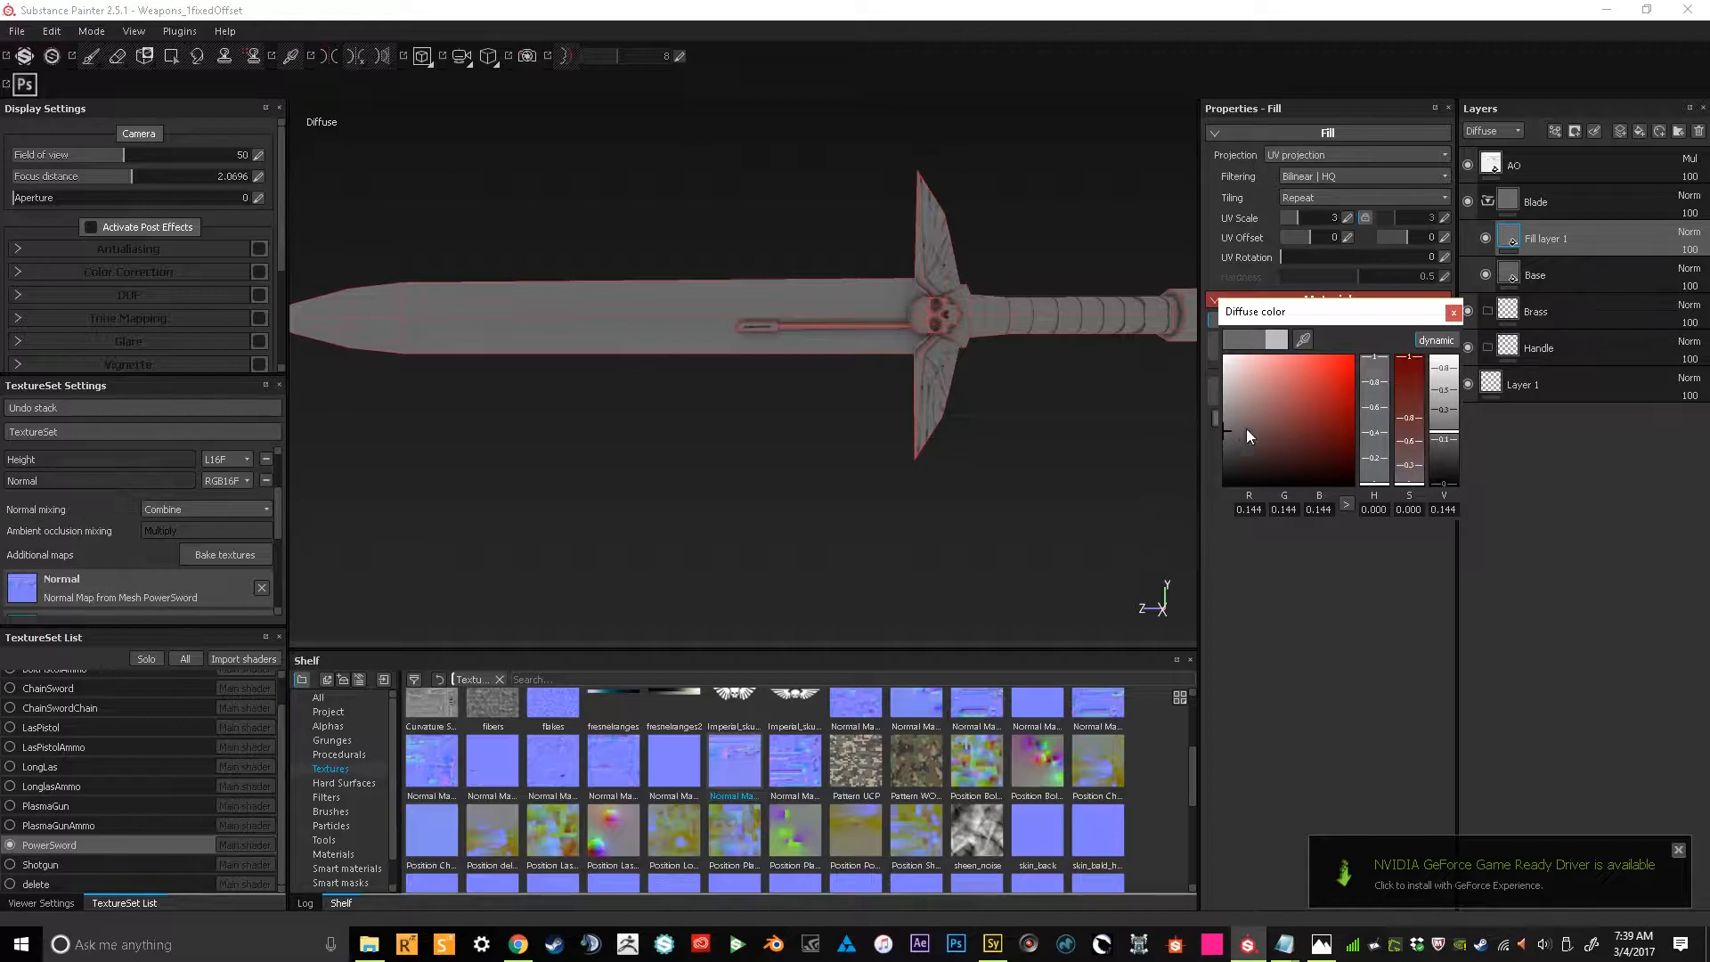
{"action": "middle_click_drag", "start_coordinate": [865, 492], "coordinate": [868, 481], "text": "alt"}
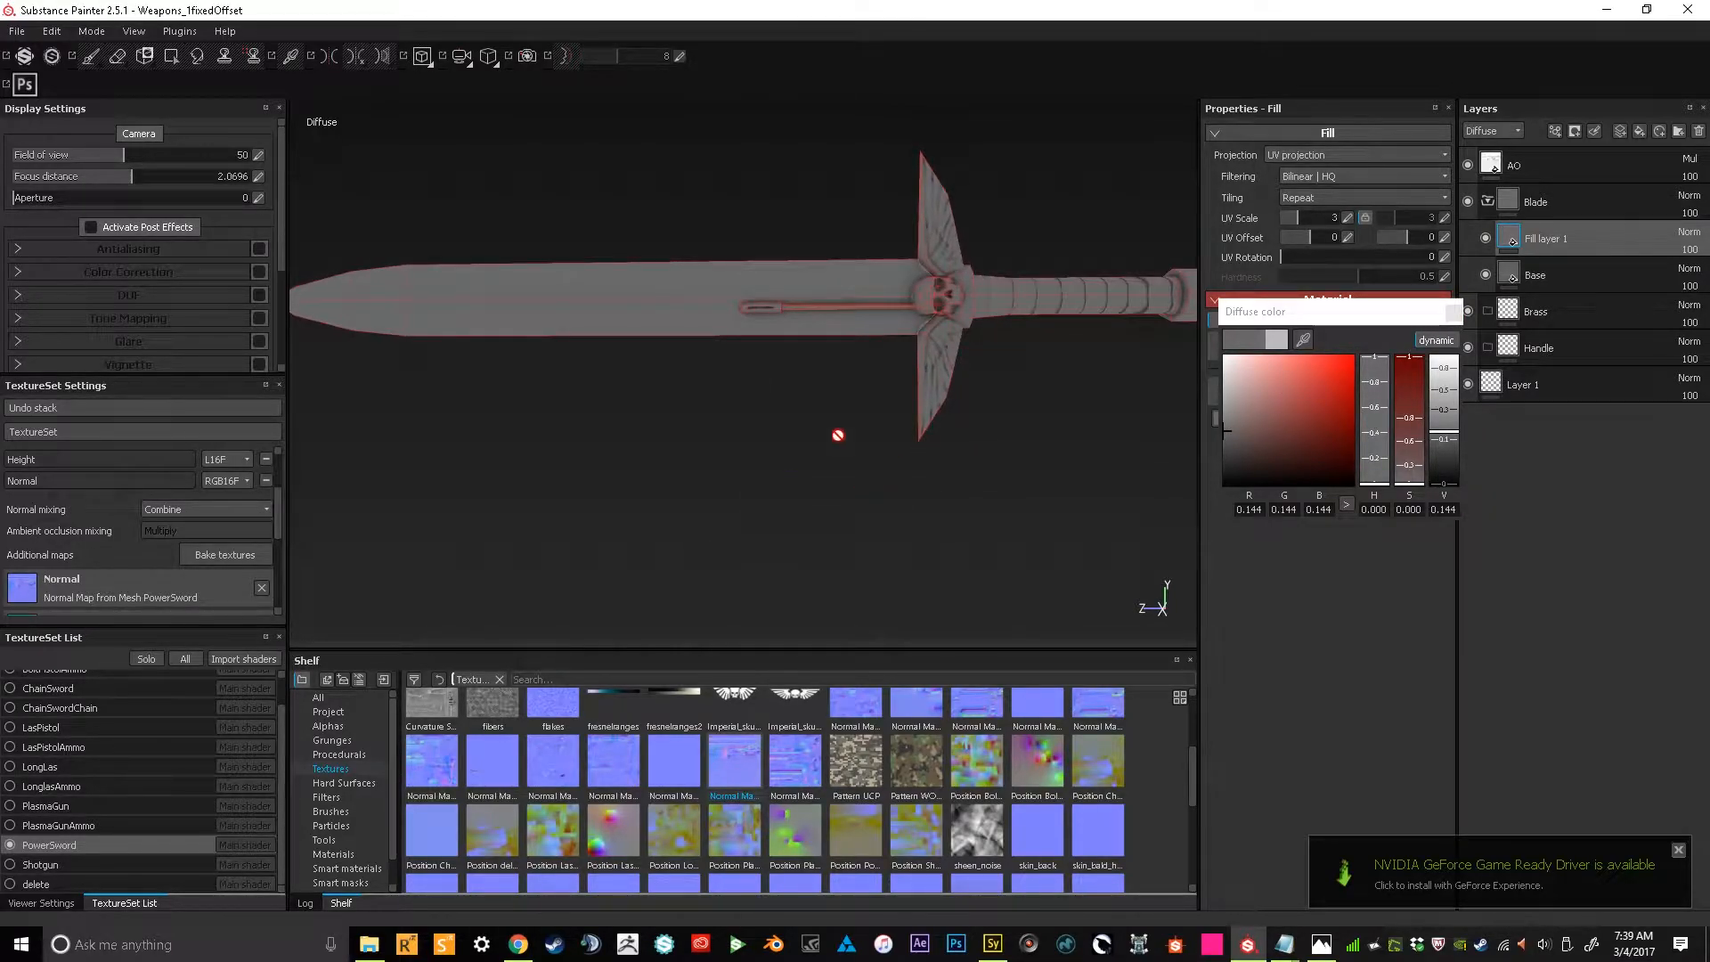
Rename the new fill layer above Base as ALT
{"action": "double_click", "coordinate": [1565, 238]}
{"action": "type", "text": "ALT"}
{"action": "key", "text": "Return"}
{"action": "left_click", "coordinate": [1452, 312]}
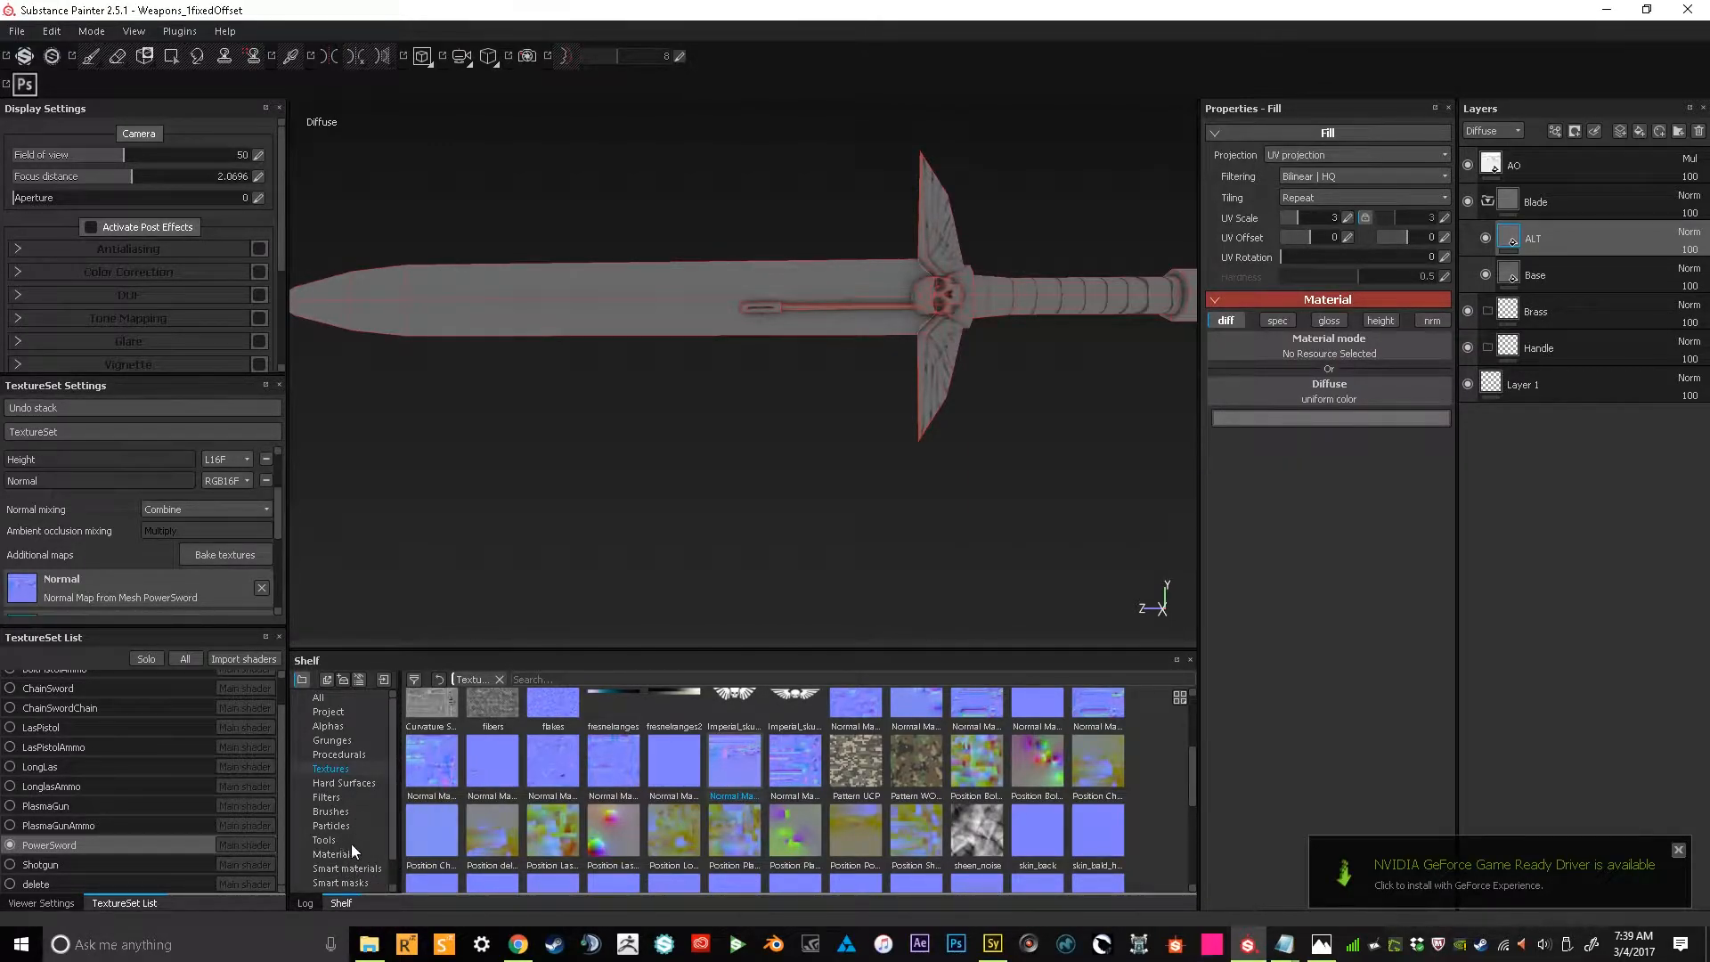
Apply the Edges Scratched smart mask to the ALT layer
{"action": "left_click", "coordinate": [346, 884]}
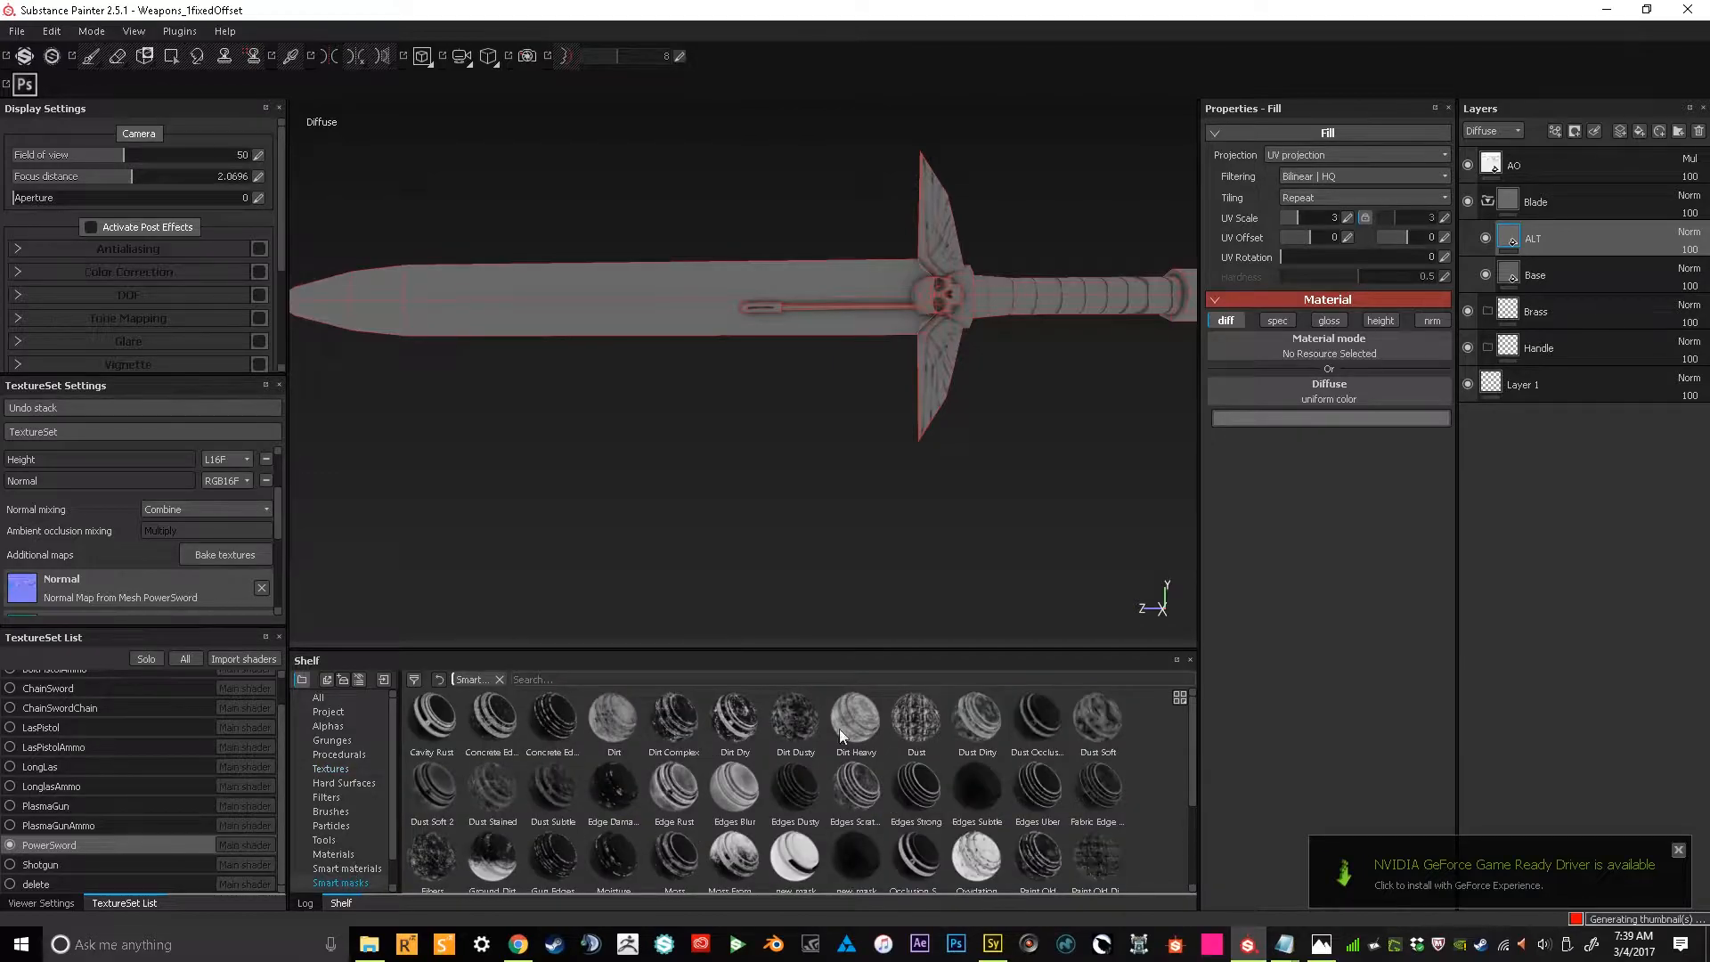
{"action": "left_click_drag", "start_coordinate": [891, 651], "coordinate": [890, 606]}
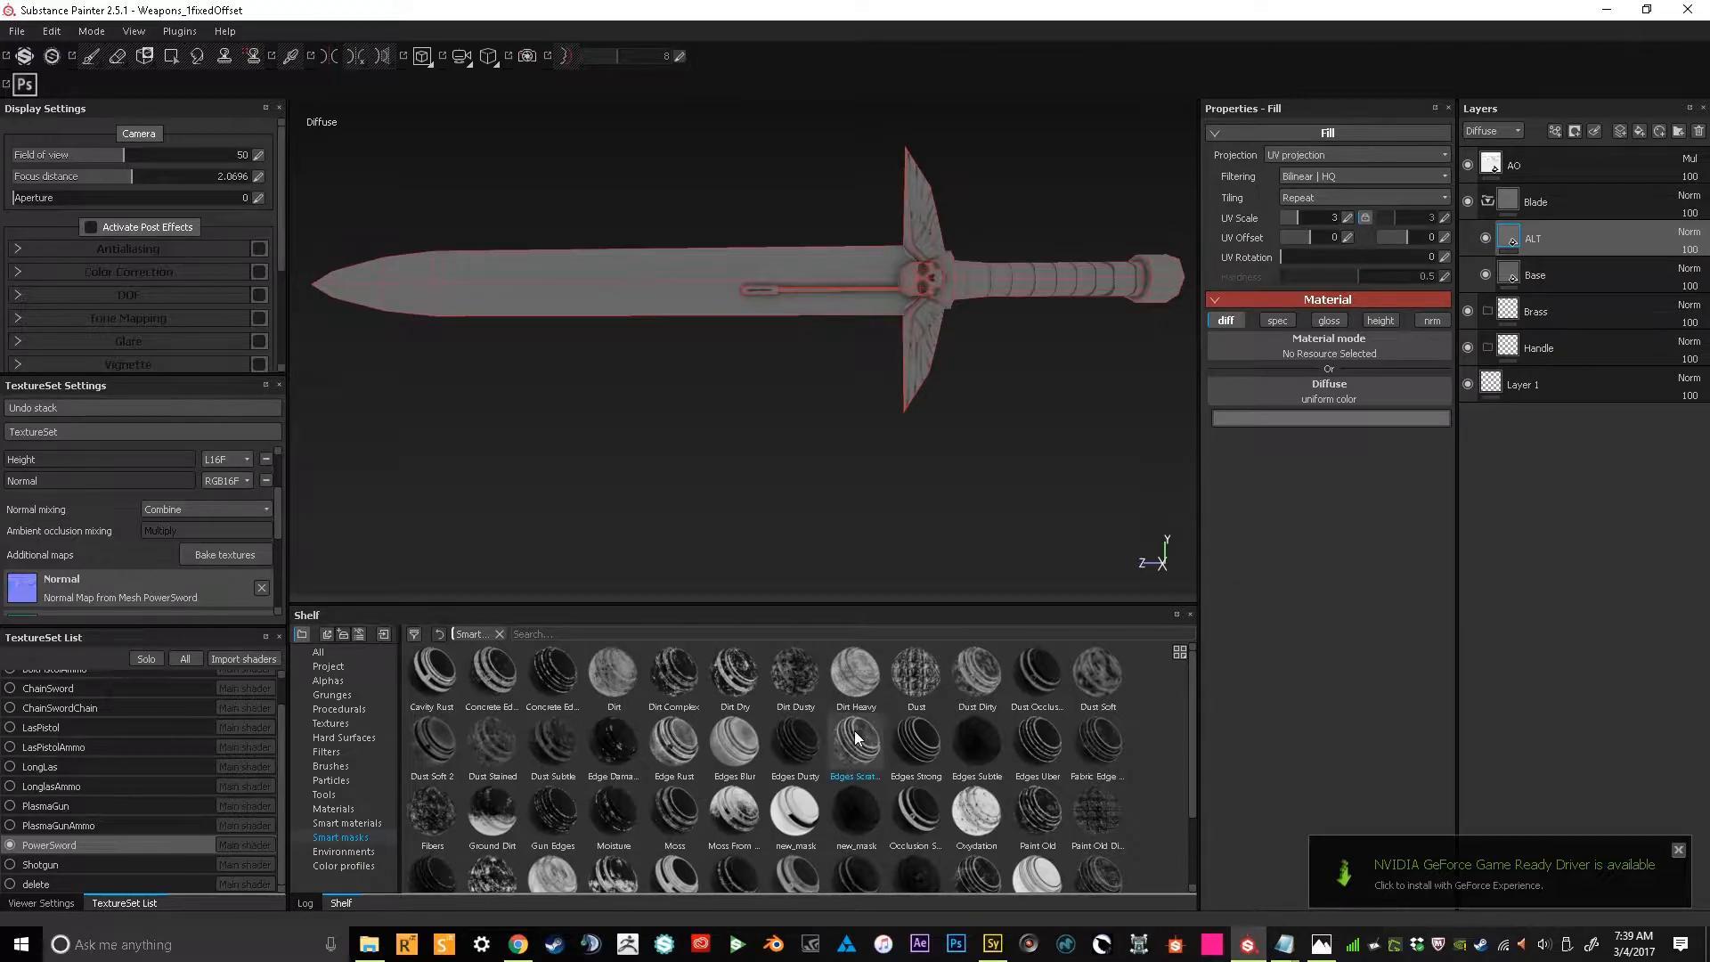
{"action": "mouse_move", "coordinate": [1291, 263]}
{"action": "left_mouse_down"}
{"action": "mouse_move", "coordinate": [1513, 201]}
{"action": "mouse_move", "coordinate": [1542, 242]}
{"action": "left_mouse_up"}
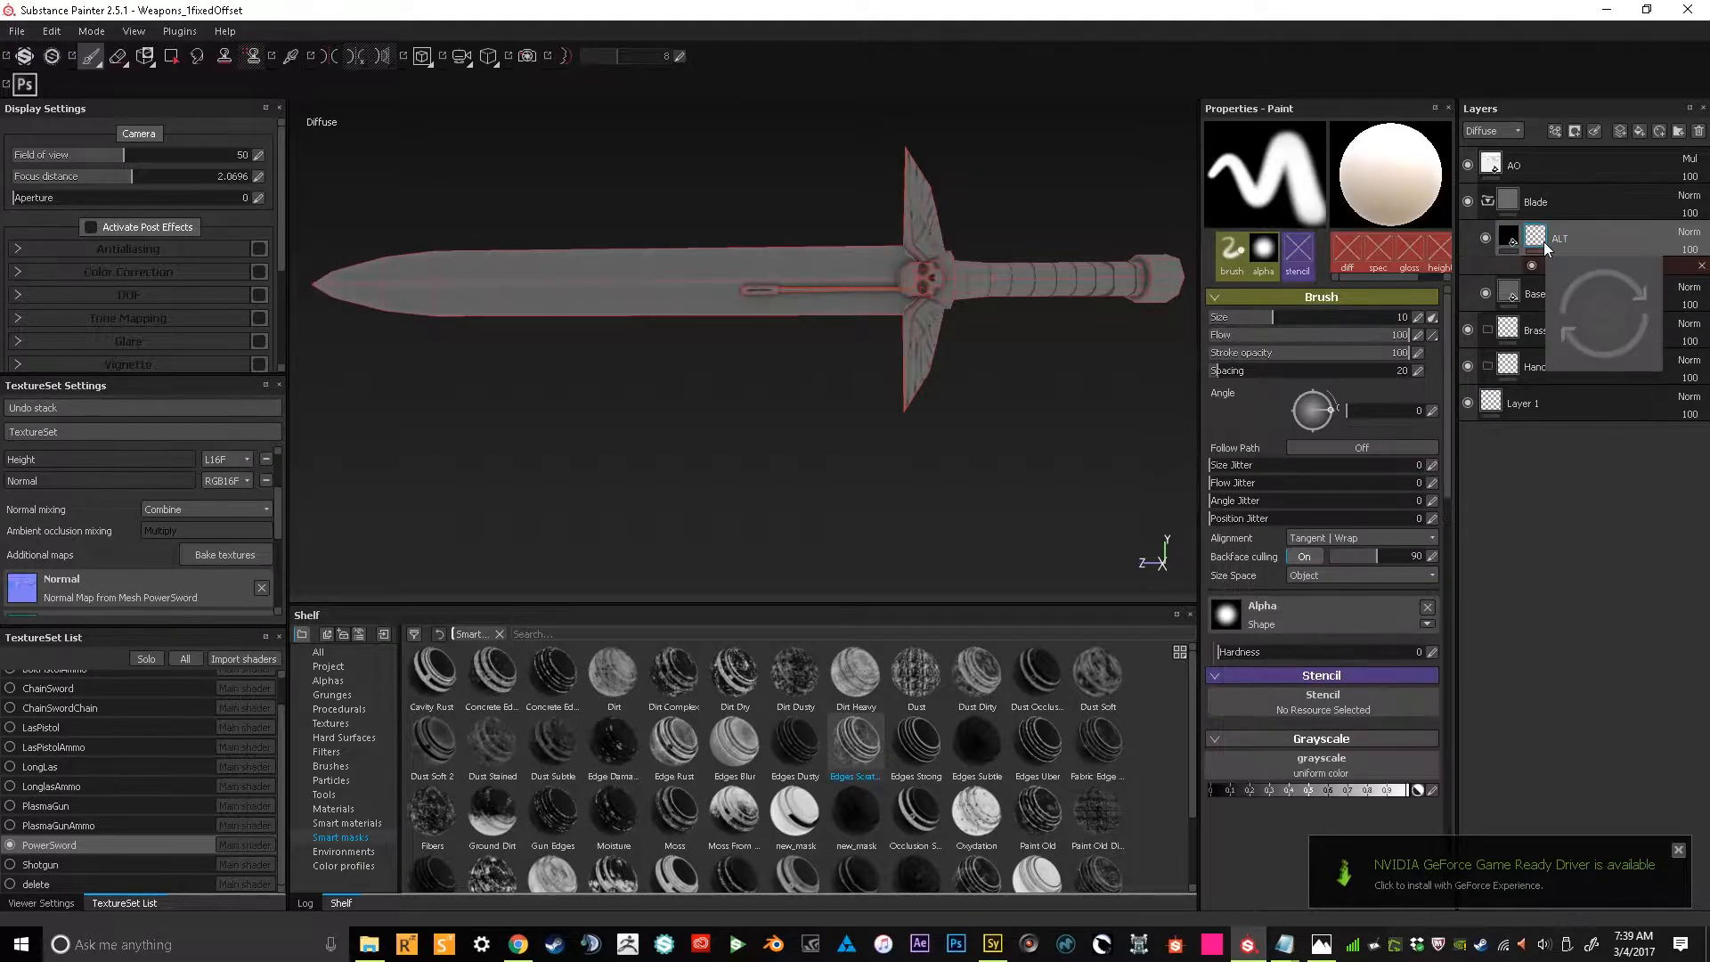
{"action": "middle_click_drag", "start_coordinate": [614, 321], "coordinate": [576, 324], "text": "alt"}
{"action": "scroll", "coordinate": [576, 324], "scroll_direction": "up", "scroll_amount": 8}
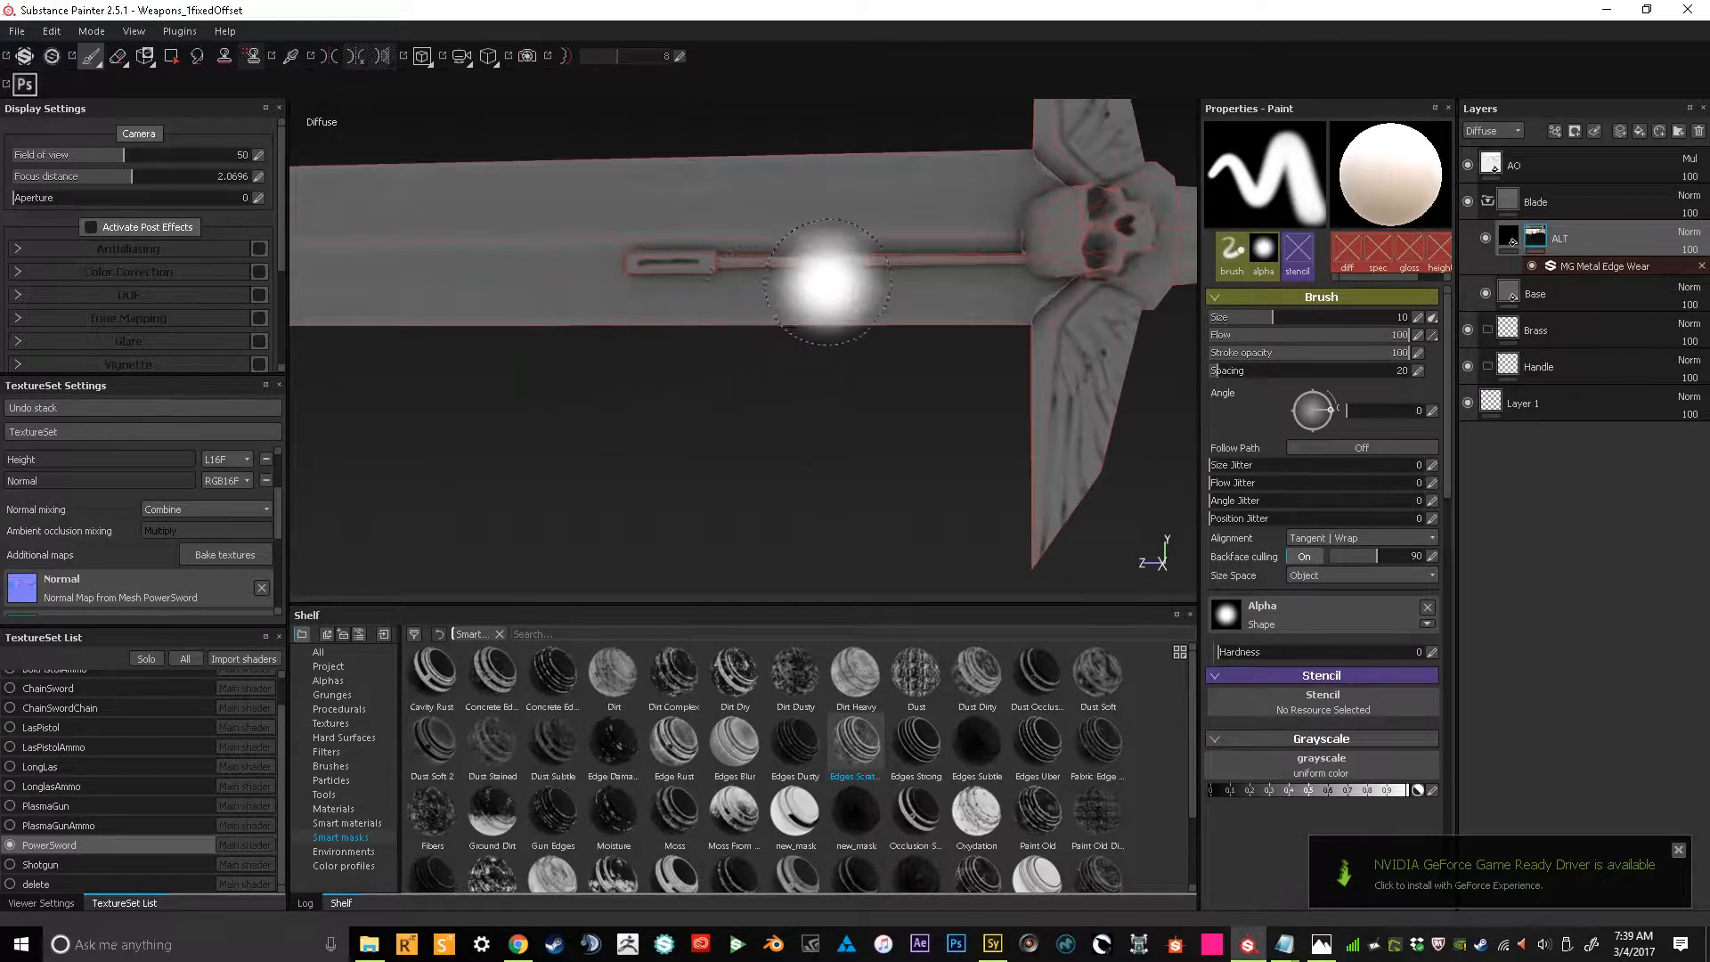
{"action": "scroll", "coordinate": [703, 354], "scroll_direction": "down", "scroll_amount": 1}
{"action": "left_click_drag", "start_coordinate": [713, 352], "coordinate": [718, 312], "text": "alt"}
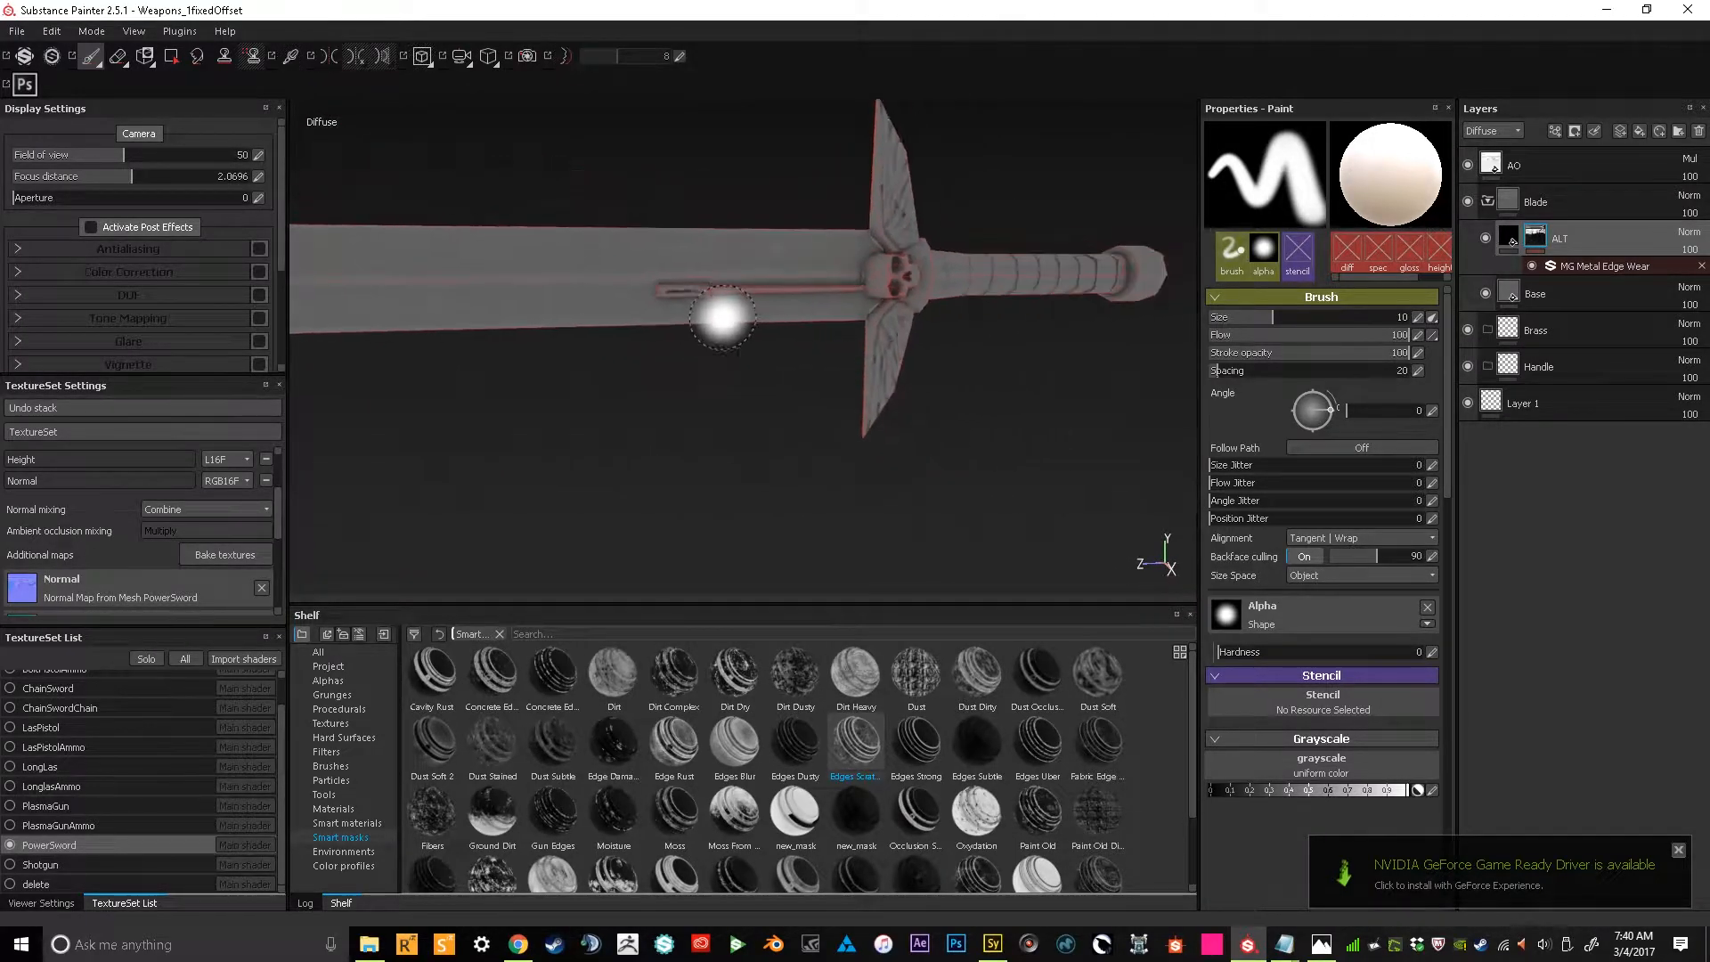
Lighten the ALT layer's diffuse color to a neutral grey with R, G and B at 0.163
{"action": "left_click", "coordinate": [1510, 241]}
{"action": "left_click", "coordinate": [1347, 416]}
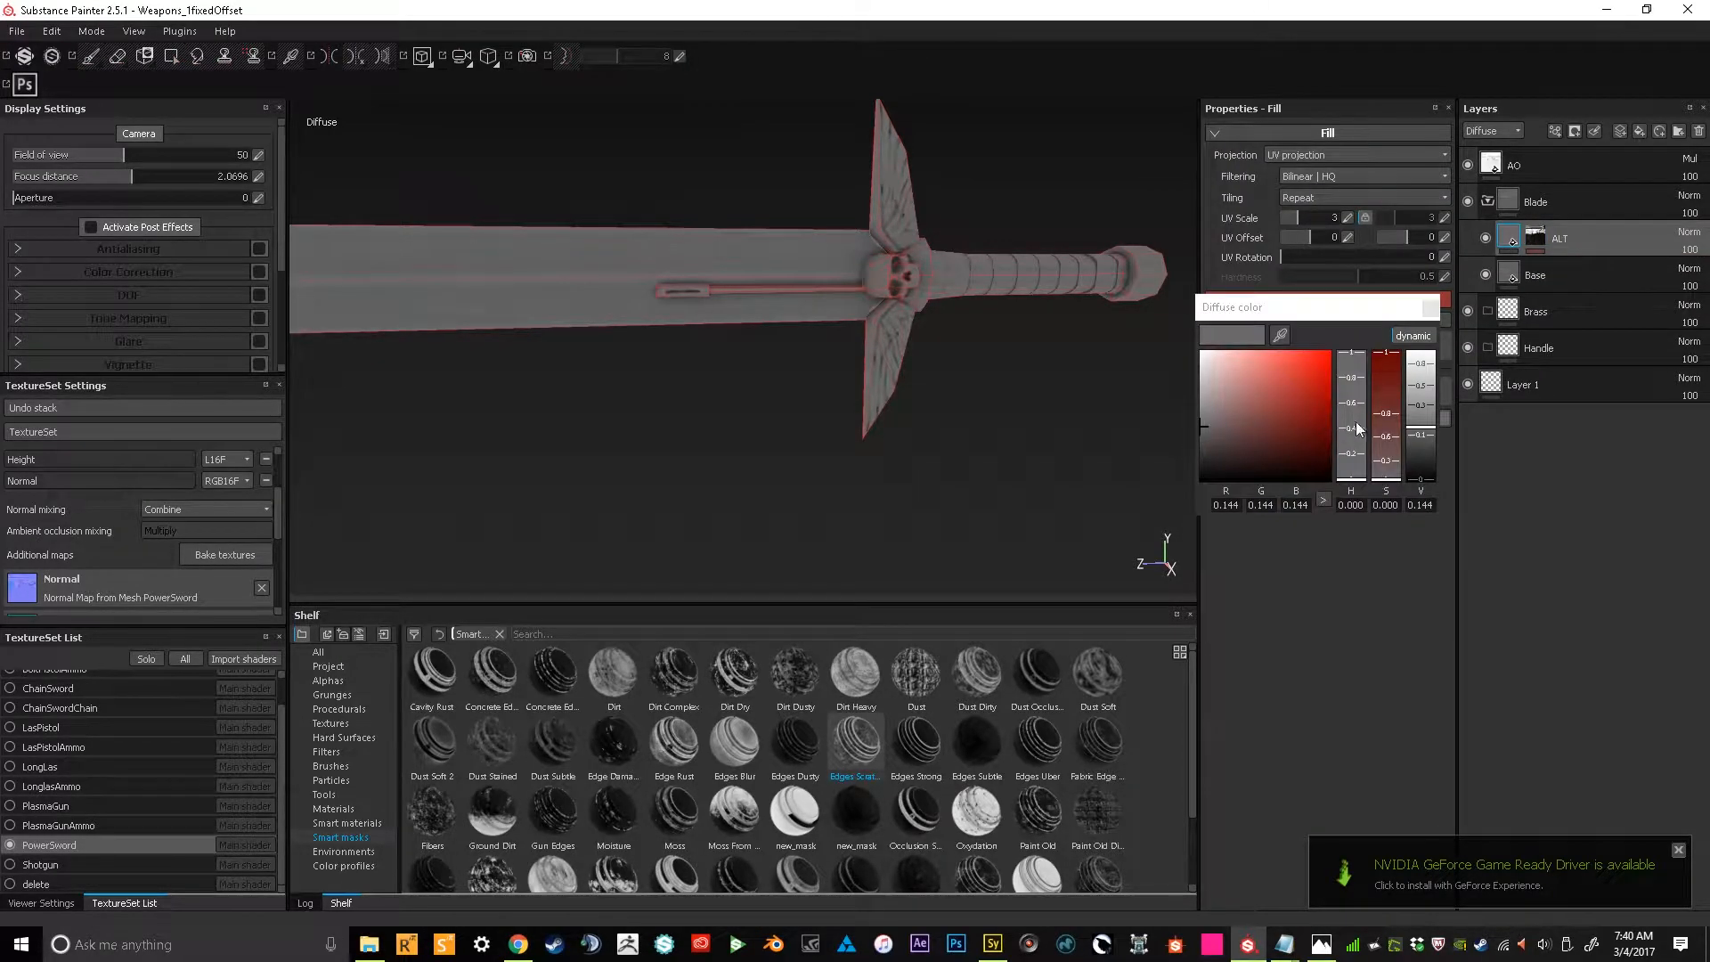
{"action": "left_click_drag", "start_coordinate": [1418, 428], "coordinate": [1420, 430]}
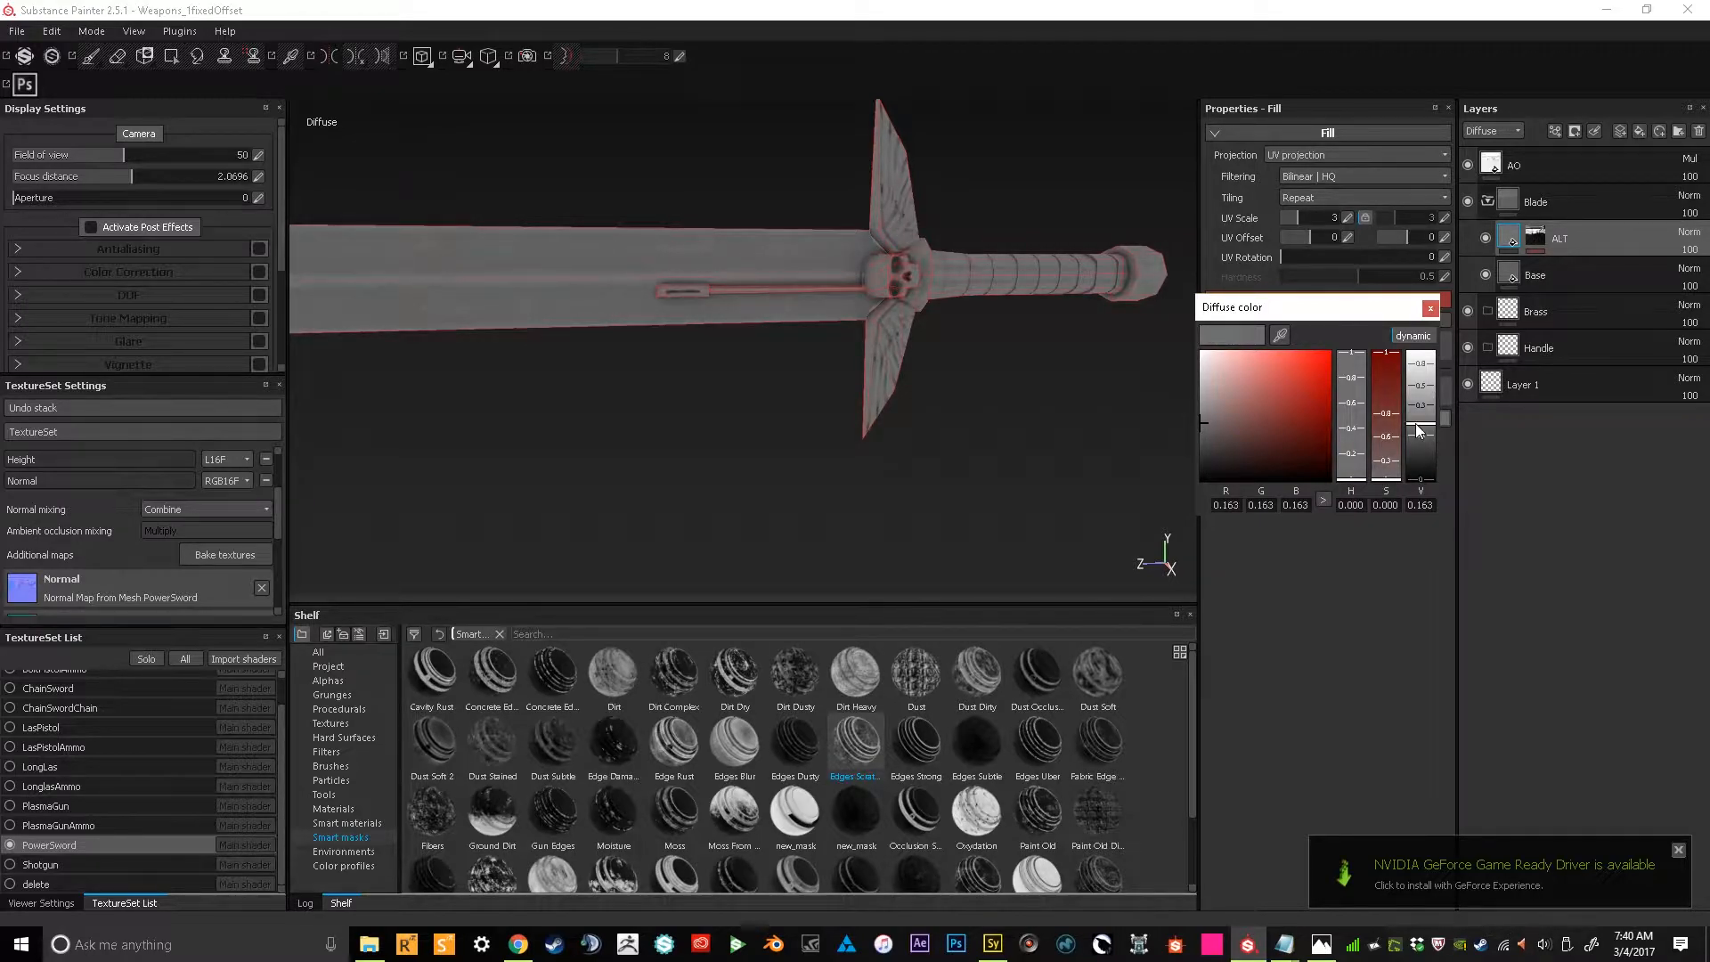
{"action": "middle_click_drag", "start_coordinate": [850, 334], "coordinate": [1016, 350], "text": "alt"}
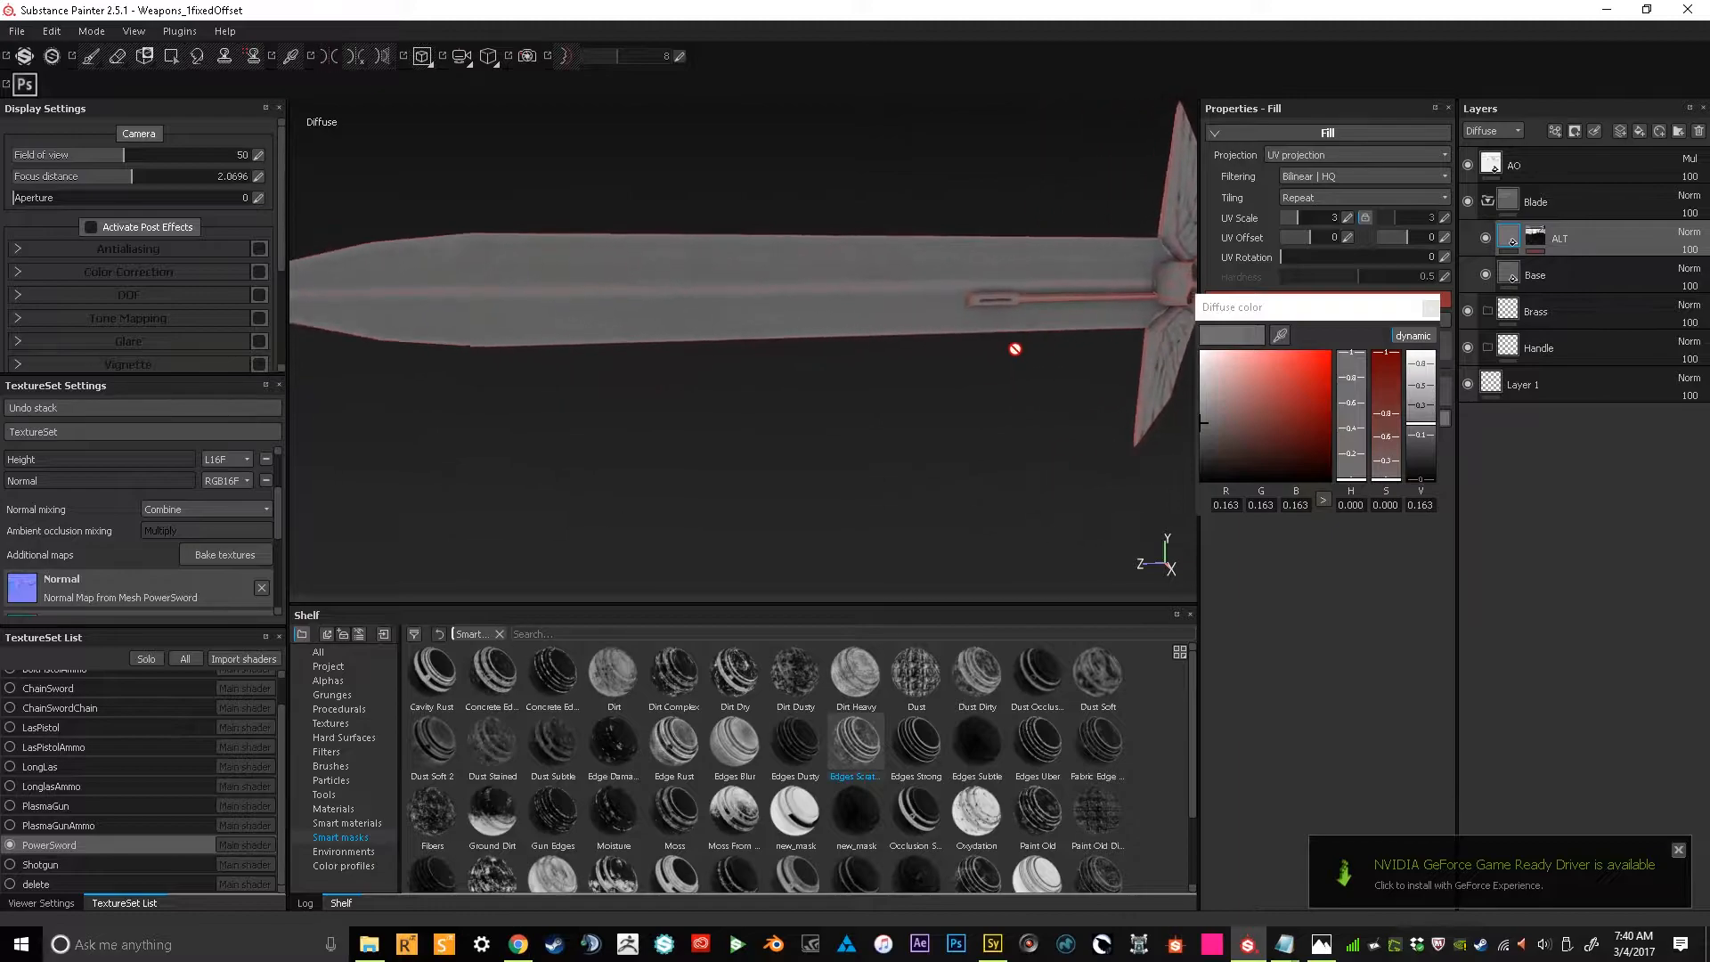
{"action": "left_click_drag", "start_coordinate": [859, 355], "coordinate": [954, 374], "text": "alt"}
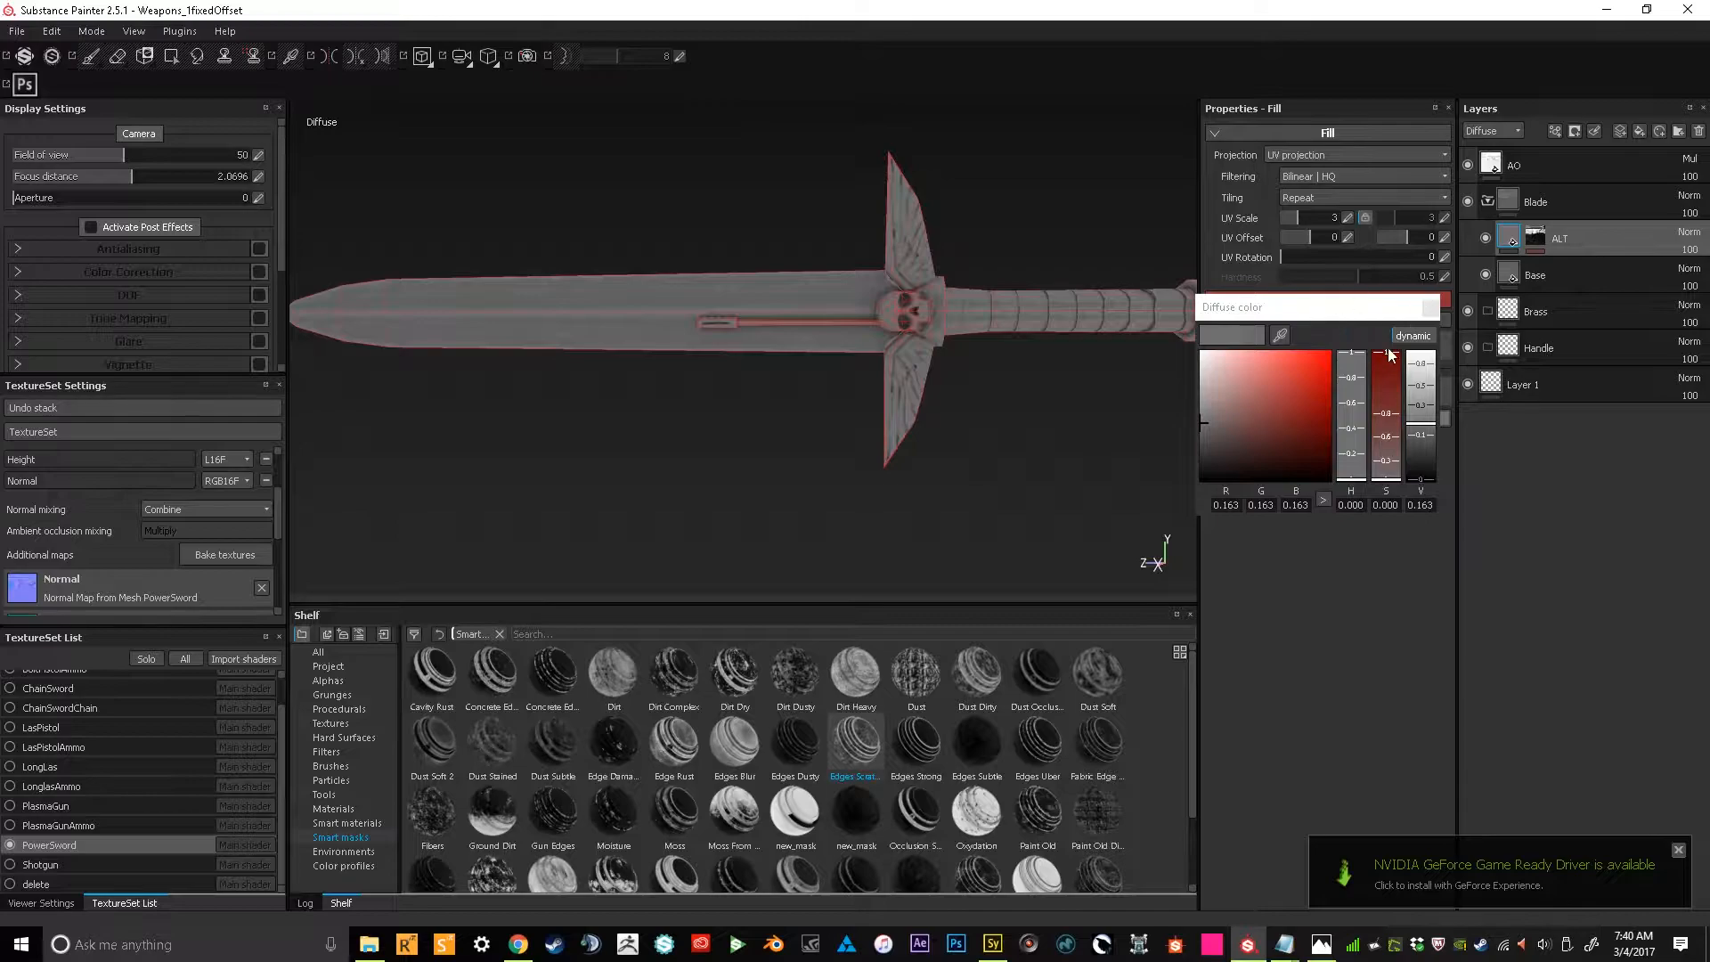
{"action": "left_click", "coordinate": [1432, 307]}
In ALT's MG Metal Edge Wear mask filter, set Wear Level to 0.87 and Edges Smoothness to 1.9
{"action": "left_click", "coordinate": [1543, 239]}
{"action": "left_click", "coordinate": [1574, 267]}
{"action": "left_click_drag", "start_coordinate": [1274, 272], "coordinate": [1430, 307]}
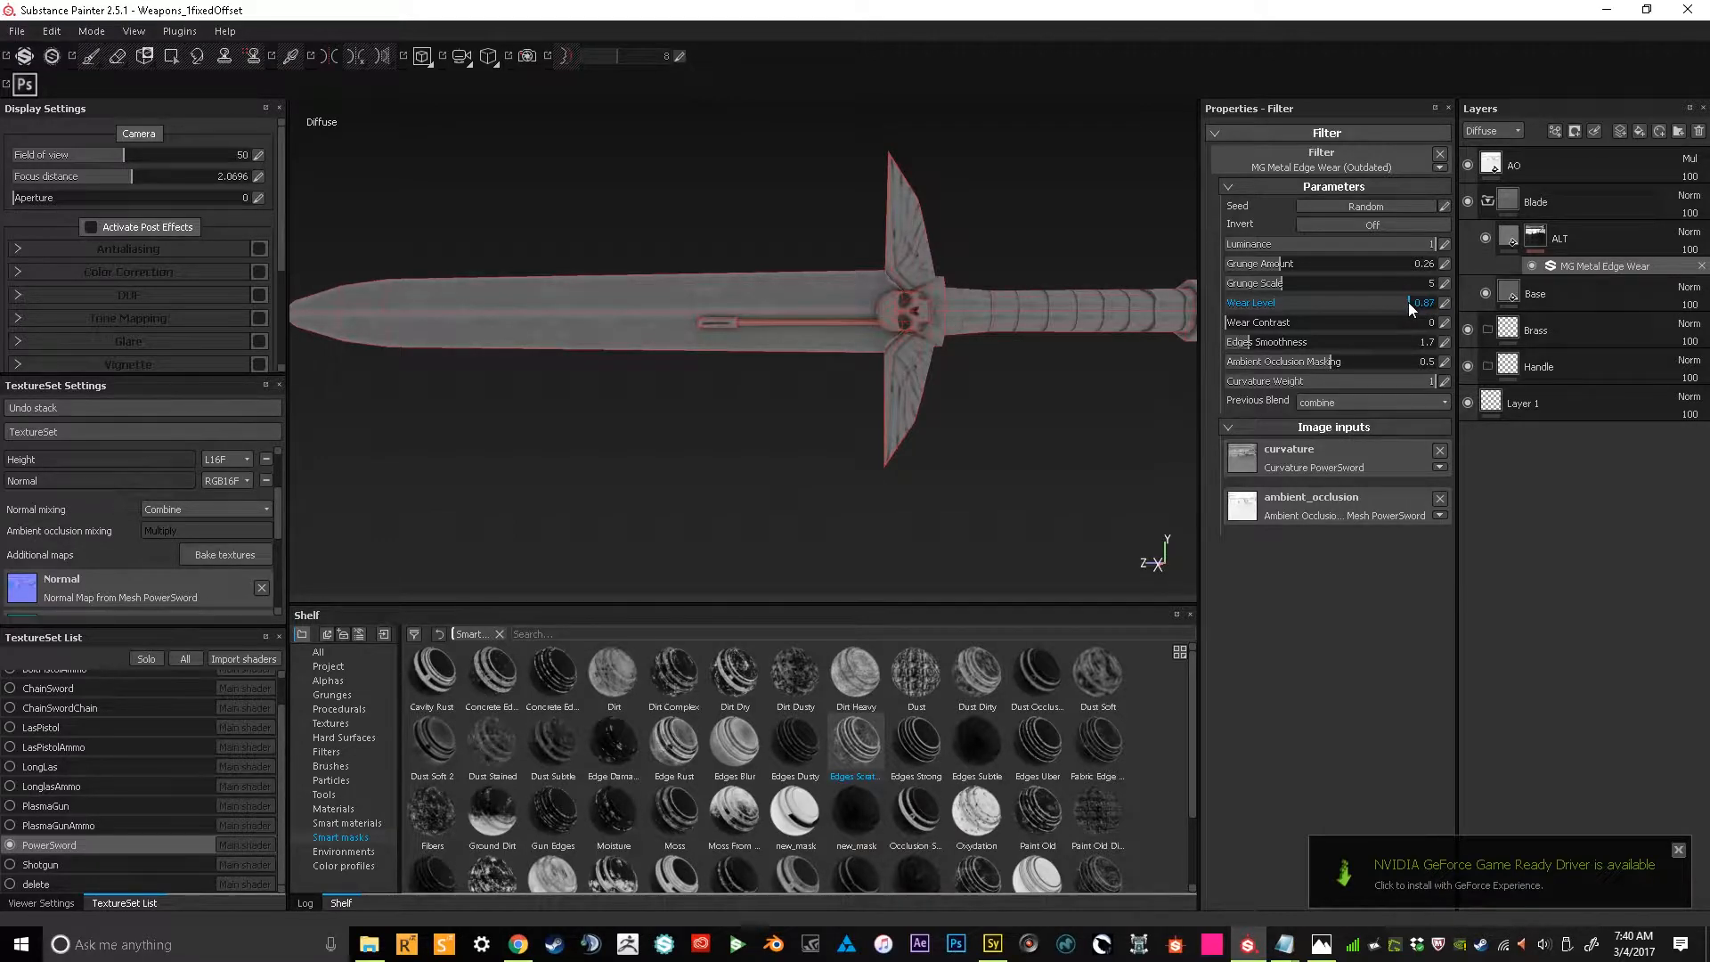
{"action": "left_click", "coordinate": [1264, 346]}
{"action": "mouse_move", "coordinate": [1264, 346]}
{"action": "left_mouse_down"}
{"action": "mouse_move", "coordinate": [1237, 340]}
{"action": "mouse_move", "coordinate": [1252, 338]}
{"action": "left_mouse_up"}
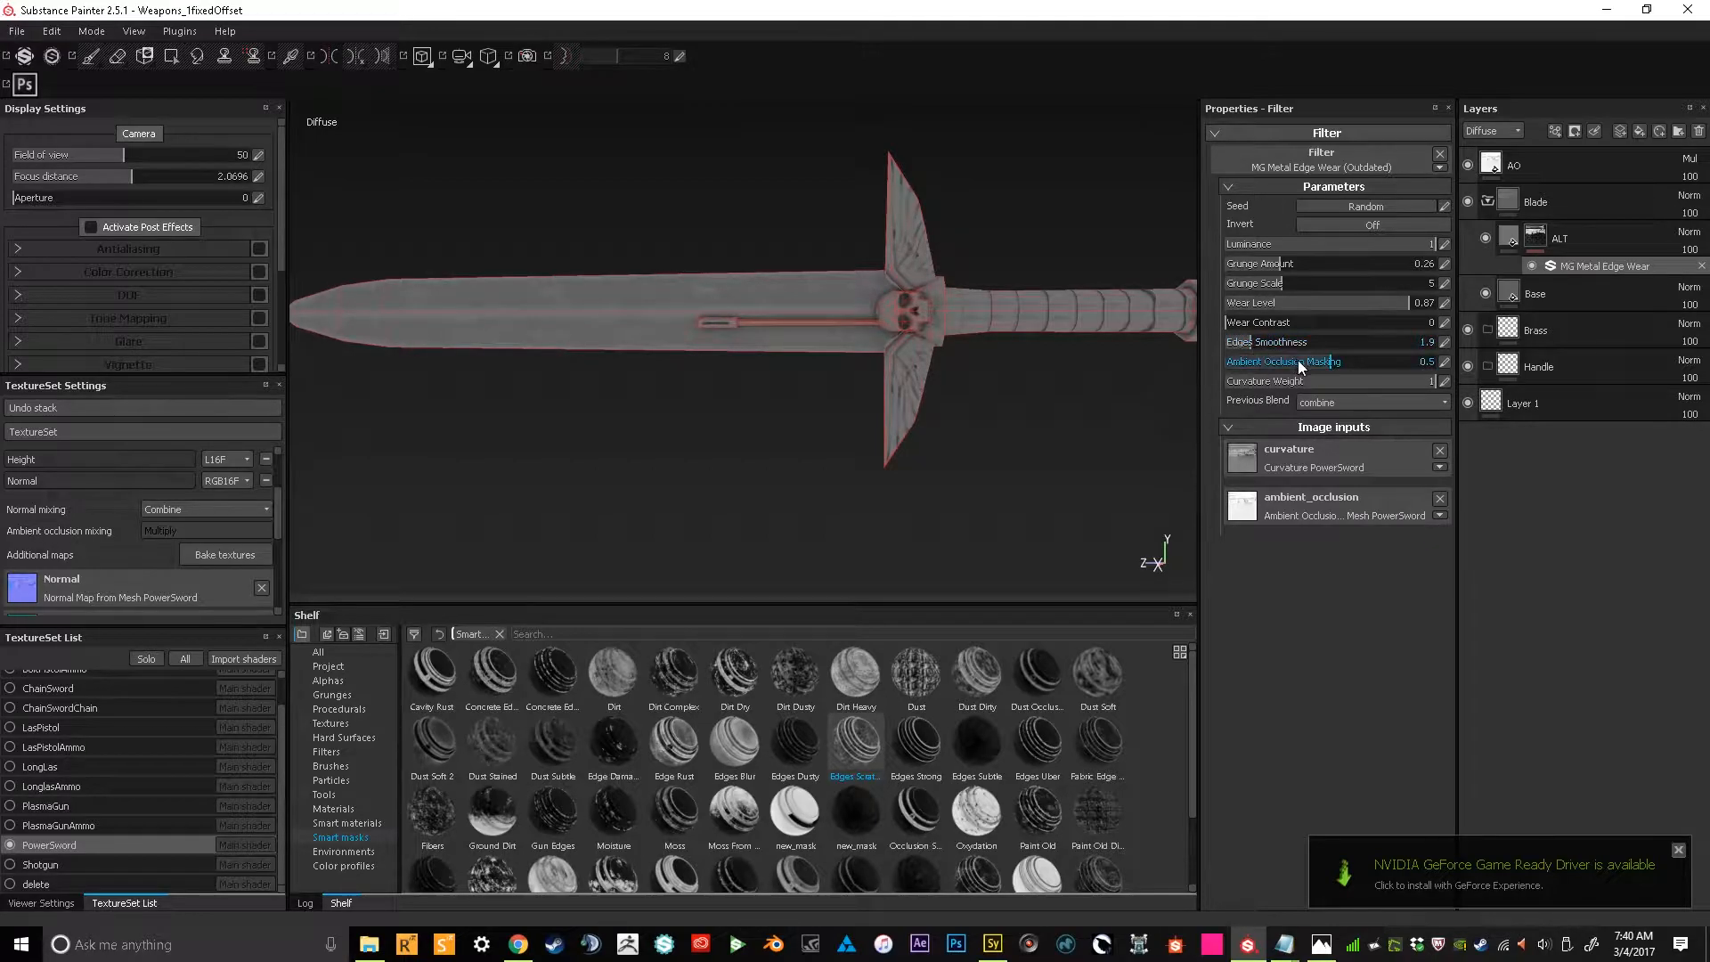
{"action": "middle_click_drag", "start_coordinate": [683, 377], "coordinate": [749, 381]}
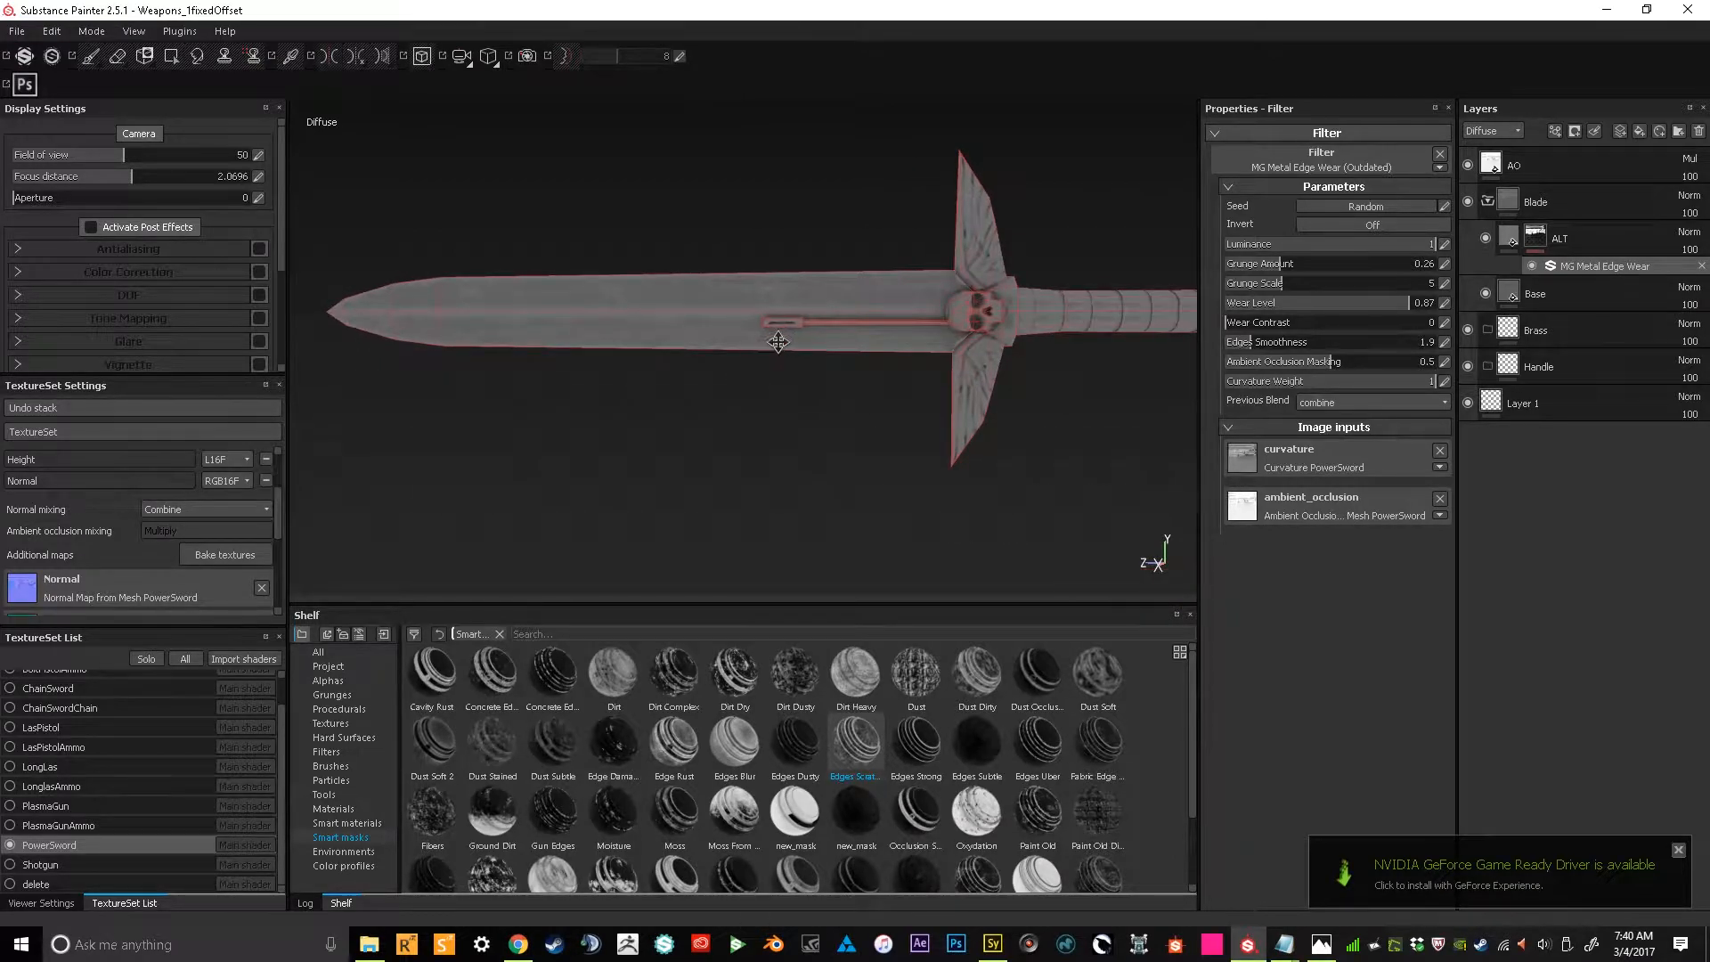
Lower the ALT layer's opacity to 73
{"action": "left_click", "coordinate": [1690, 250]}
{"action": "left_click_drag", "start_coordinate": [1681, 266], "coordinate": [1676, 268]}
{"action": "middle_click_drag", "start_coordinate": [805, 248], "coordinate": [874, 266], "text": "alt"}
{"action": "scroll", "coordinate": [792, 335], "scroll_direction": "up", "scroll_amount": 3}
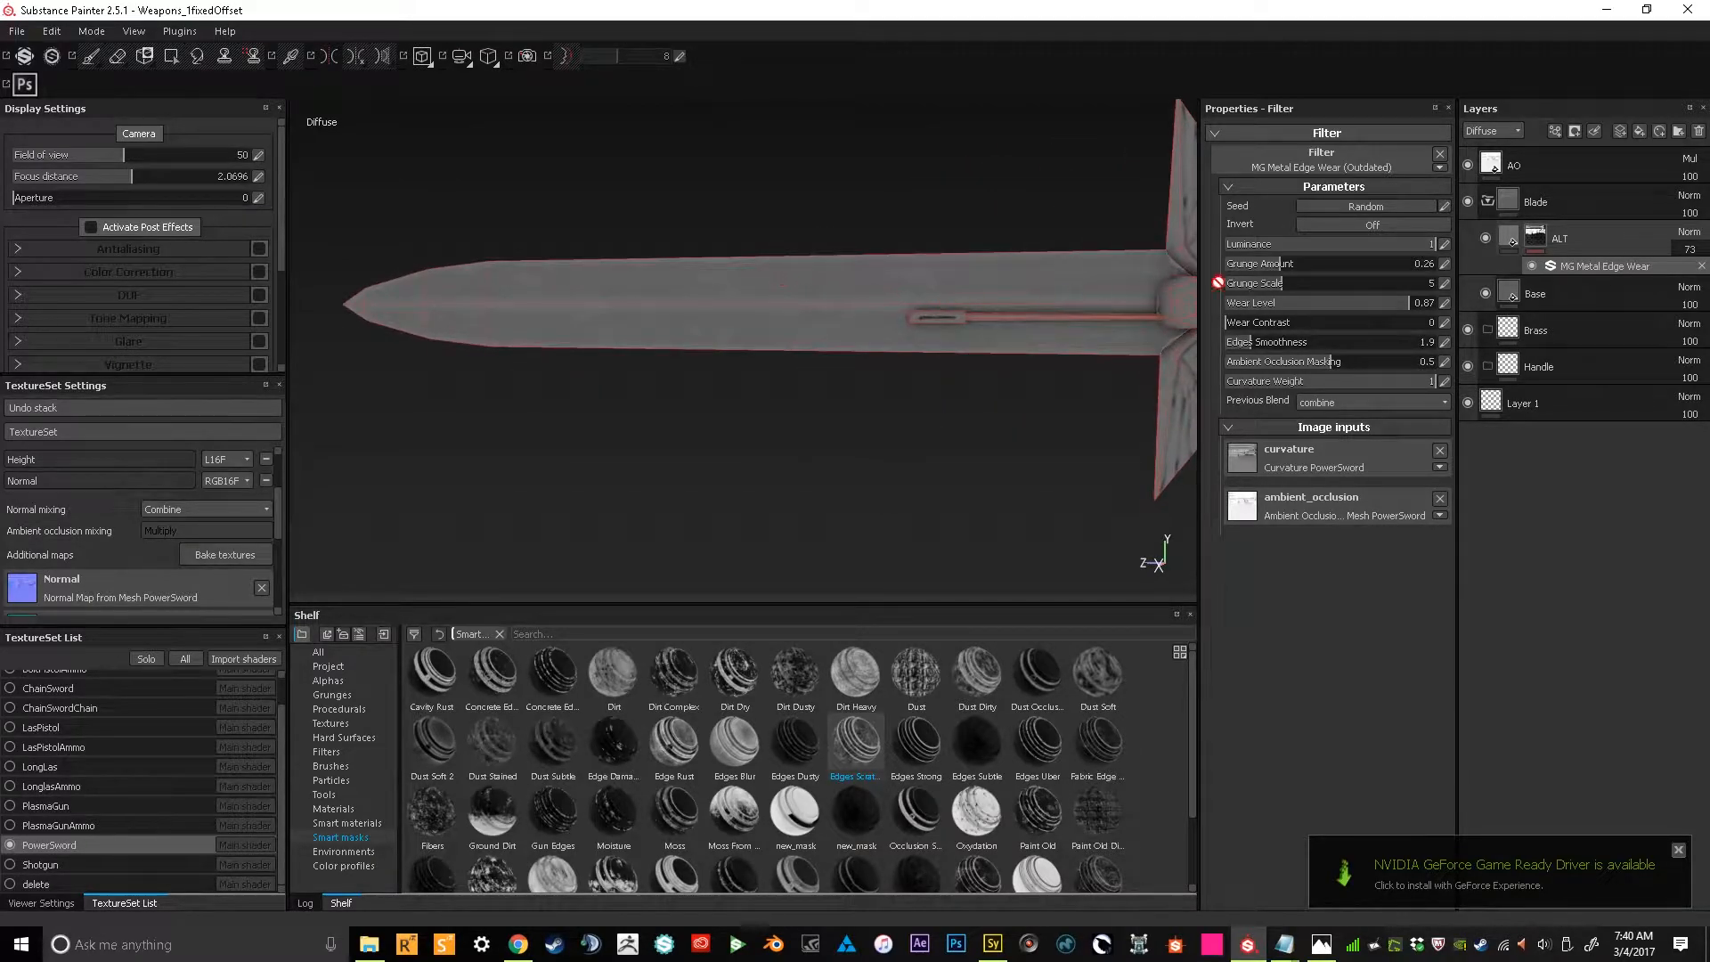
Add a fill layer above ALT in the Blade folder and name it Light
{"action": "left_click", "coordinate": [1644, 130]}
{"action": "double_click", "coordinate": [1540, 240]}
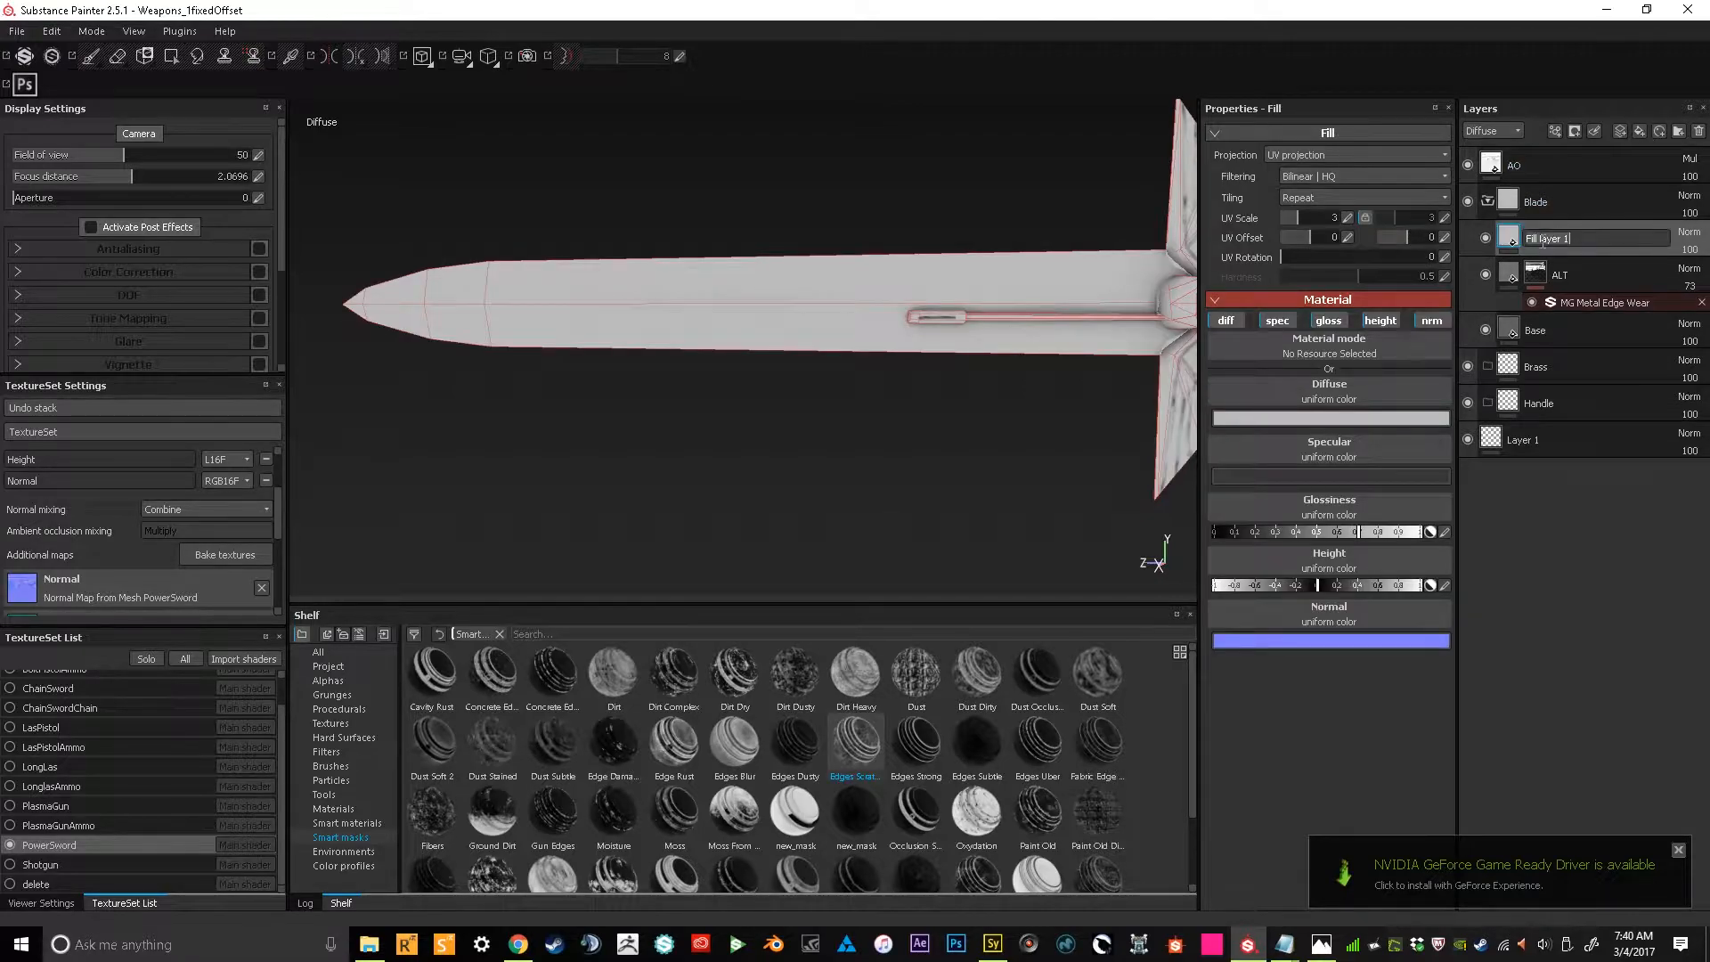
{"action": "type", "text": "Light"}
{"action": "key", "text": "Return"}
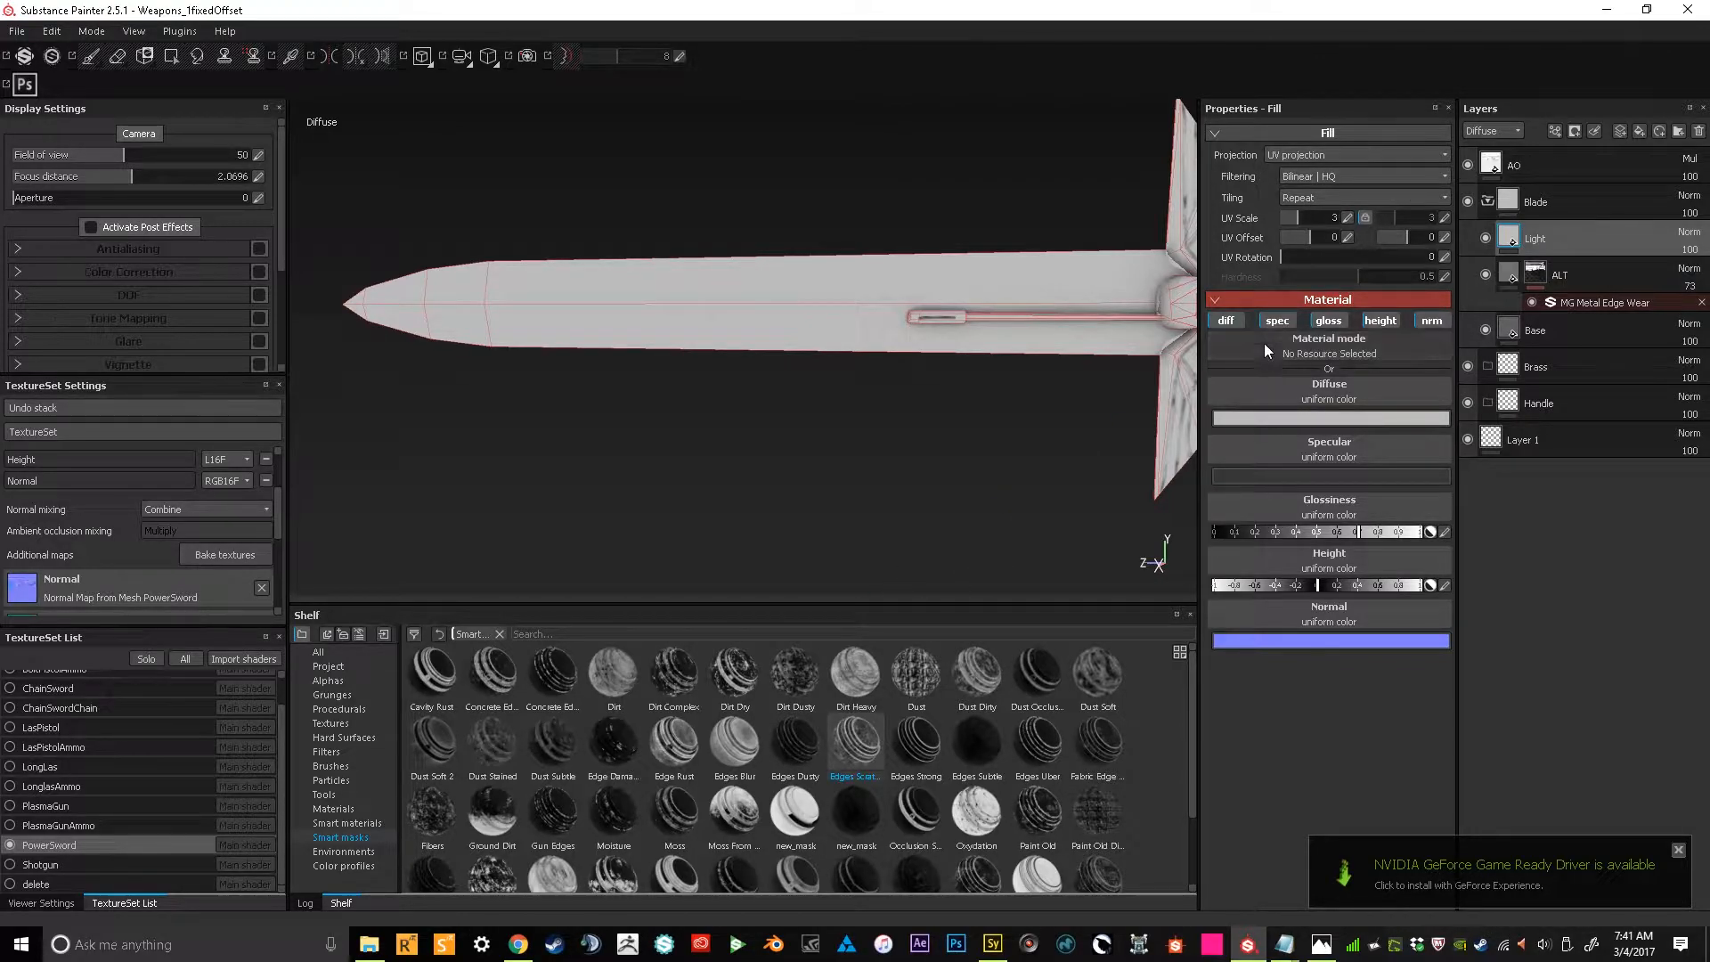
Leave only the diffuse channel active on the Light fill layer and add a black mask to it
{"action": "left_click", "coordinate": [1327, 321]}
{"action": "left_click", "coordinate": [1378, 321]}
{"action": "left_click", "coordinate": [1431, 321]}
{"action": "left_click", "coordinate": [1277, 320]}
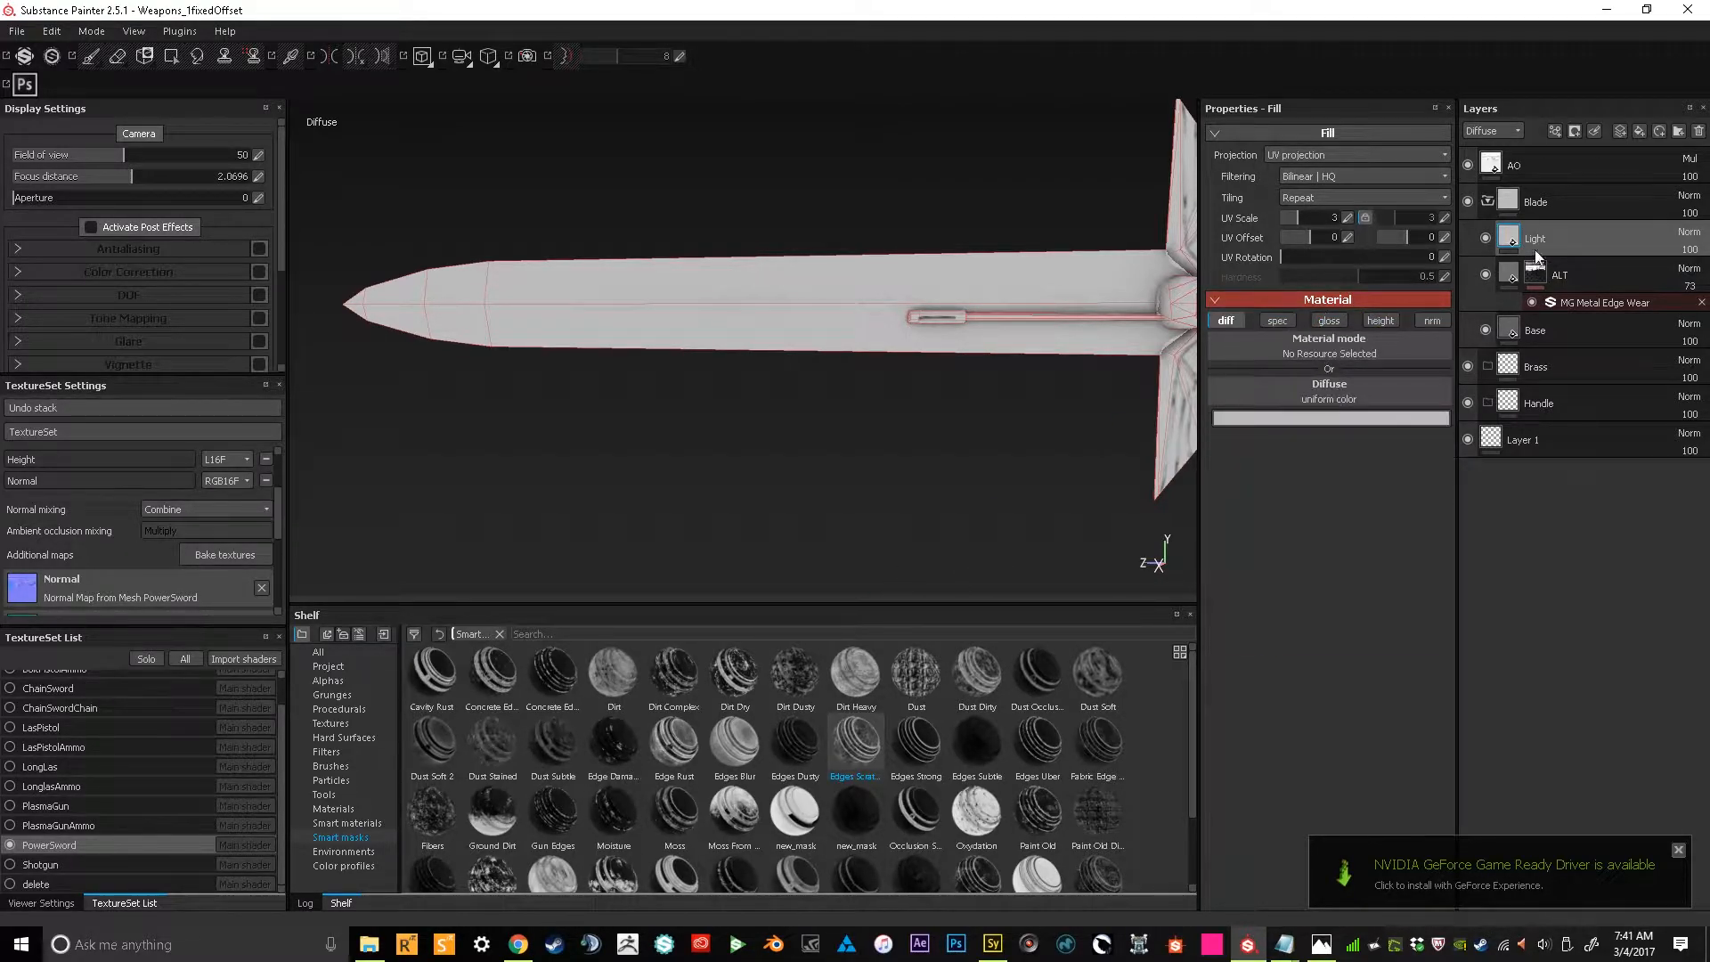
{"action": "right_click", "coordinate": [1536, 246]}
{"action": "left_click", "coordinate": [1549, 270]}
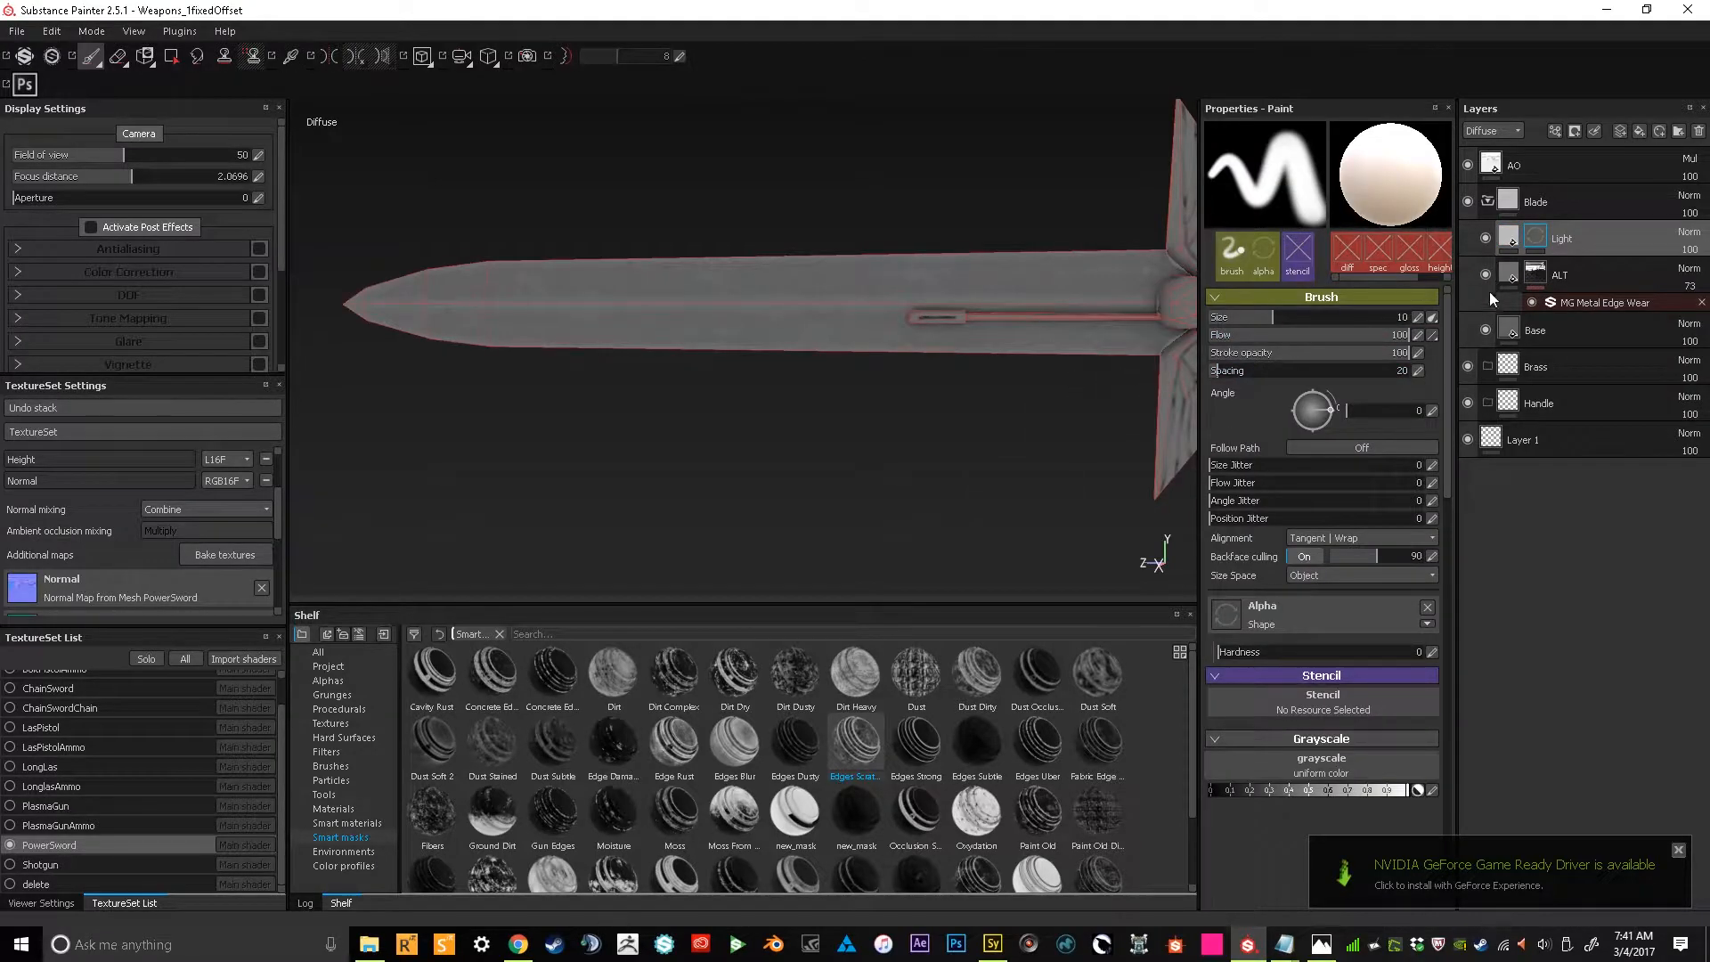
Choose the Dirt 1 brush for painting the Light layer's mask and set its flow to 24
{"action": "left_click", "coordinate": [353, 754]}
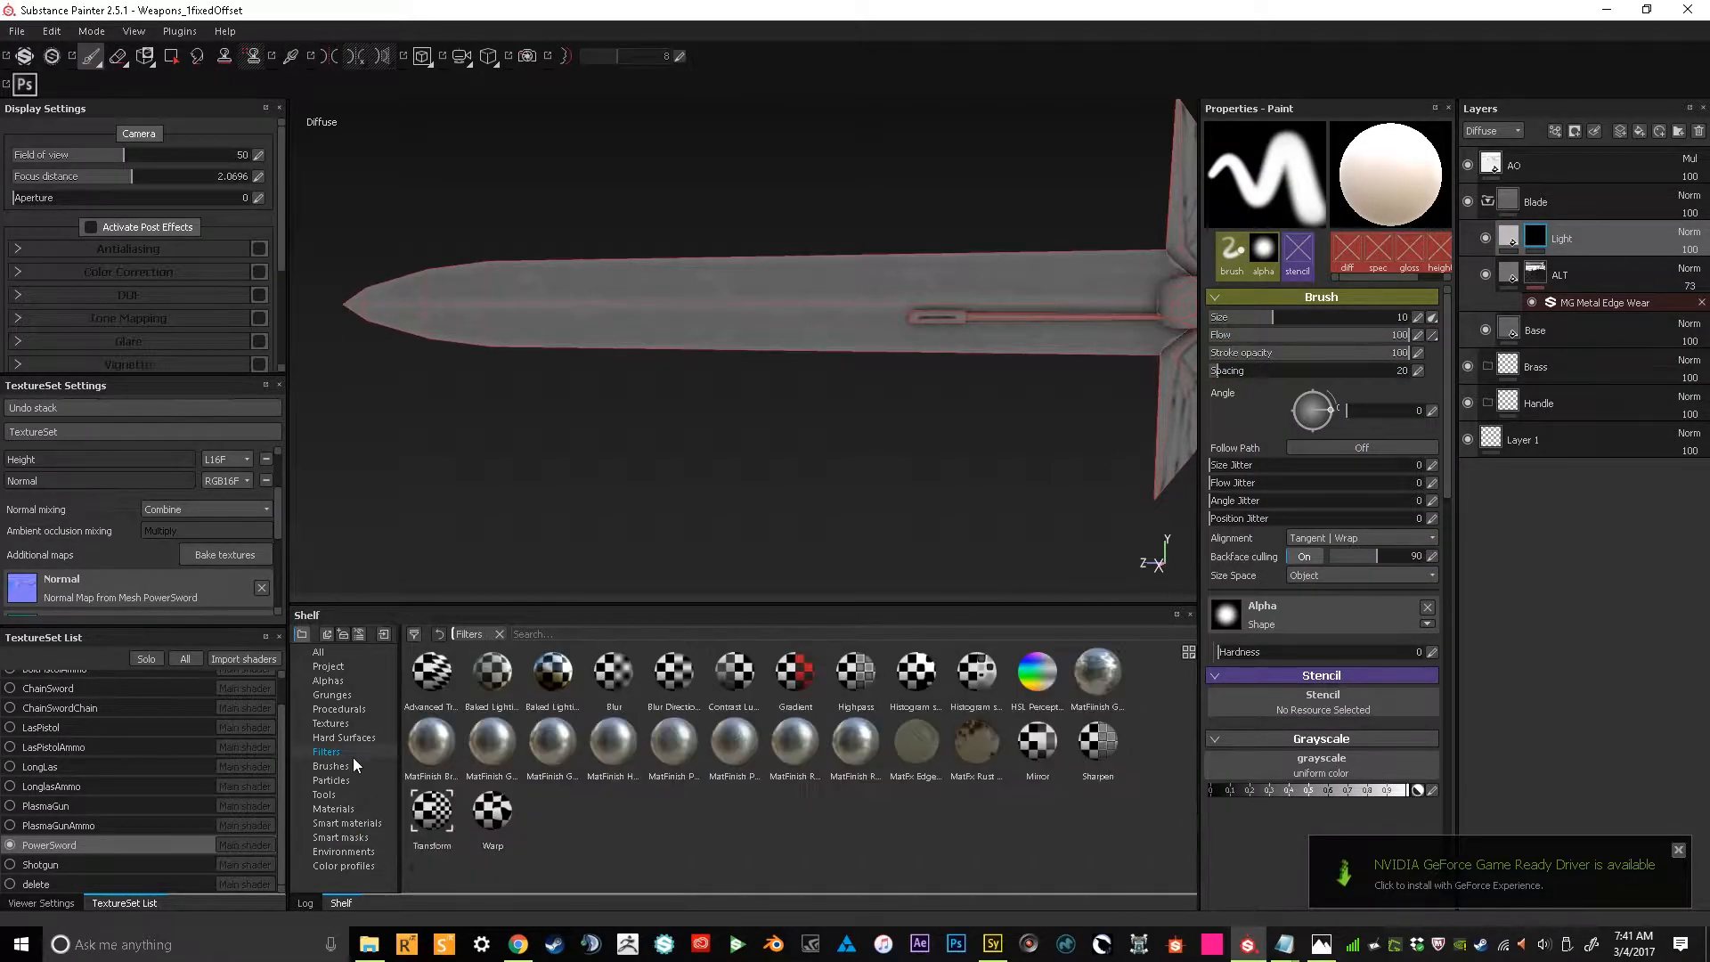
{"action": "left_click", "coordinate": [354, 768]}
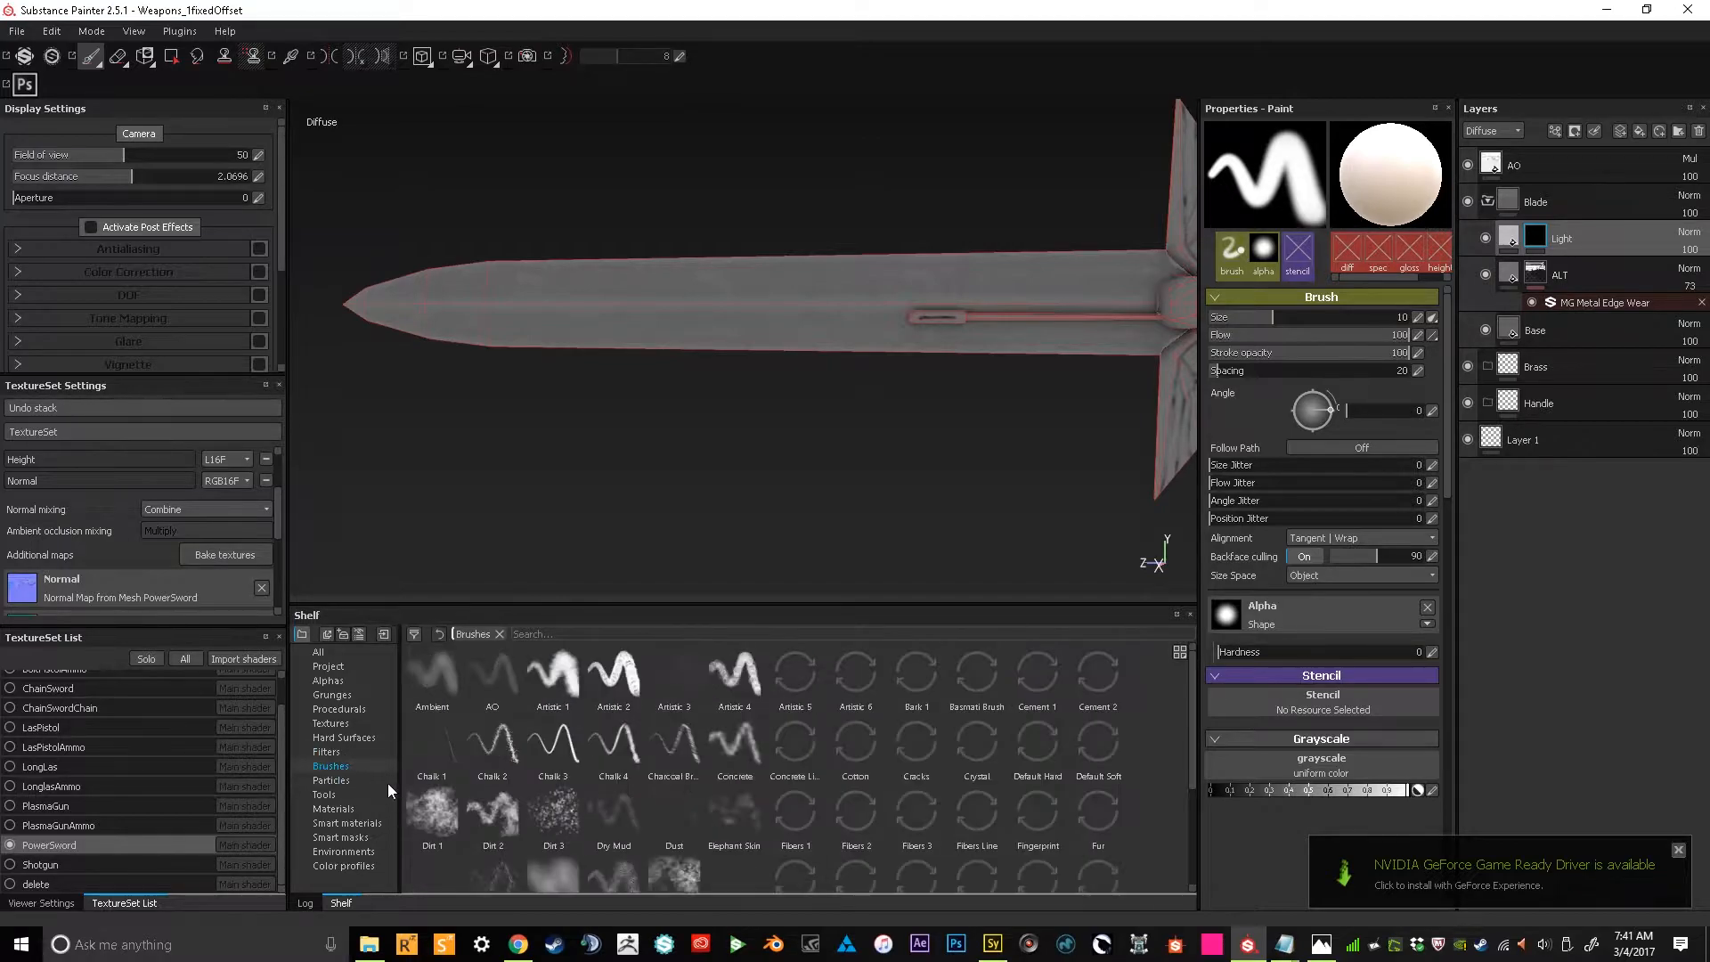
{"action": "left_click_drag", "start_coordinate": [1191, 722], "coordinate": [1189, 763]}
{"action": "left_click", "coordinate": [435, 735]}
{"action": "left_click_drag", "start_coordinate": [1376, 336], "coordinate": [1252, 351]}
{"action": "left_click_drag", "start_coordinate": [671, 377], "coordinate": [698, 397], "text": "alt"}
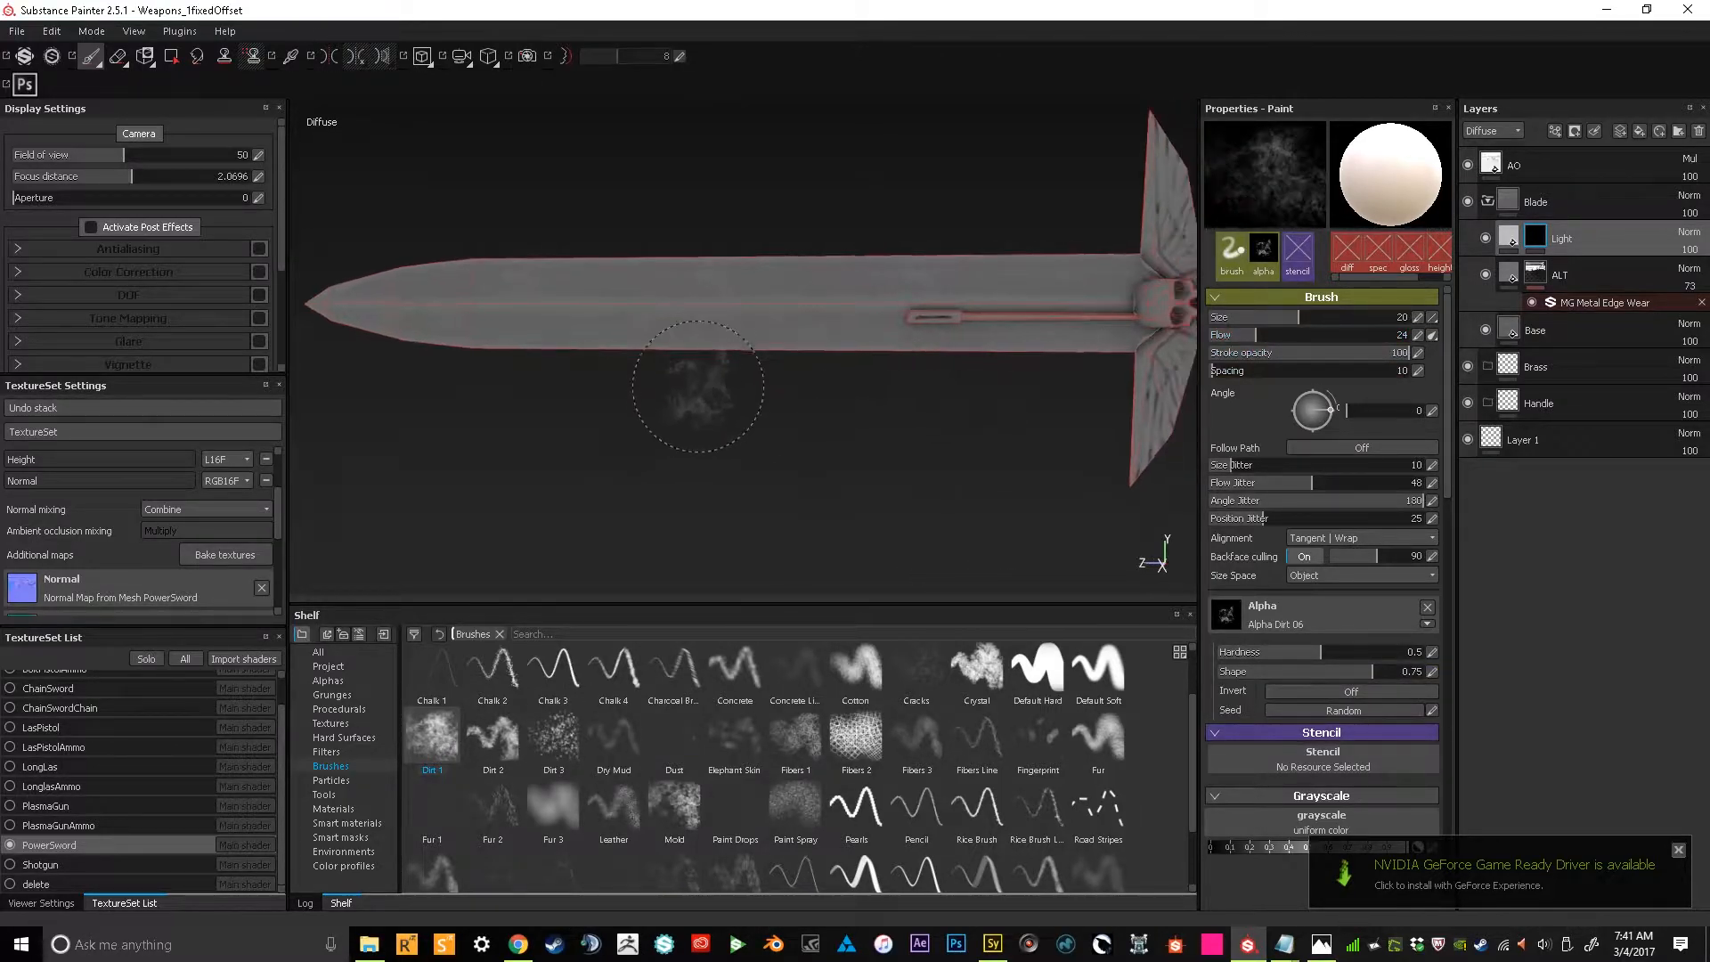
{"action": "middle_click_drag", "start_coordinate": [698, 405], "coordinate": [690, 481], "text": "alt"}
{"action": "left_click_drag", "start_coordinate": [736, 481], "coordinate": [891, 490], "text": "alt"}
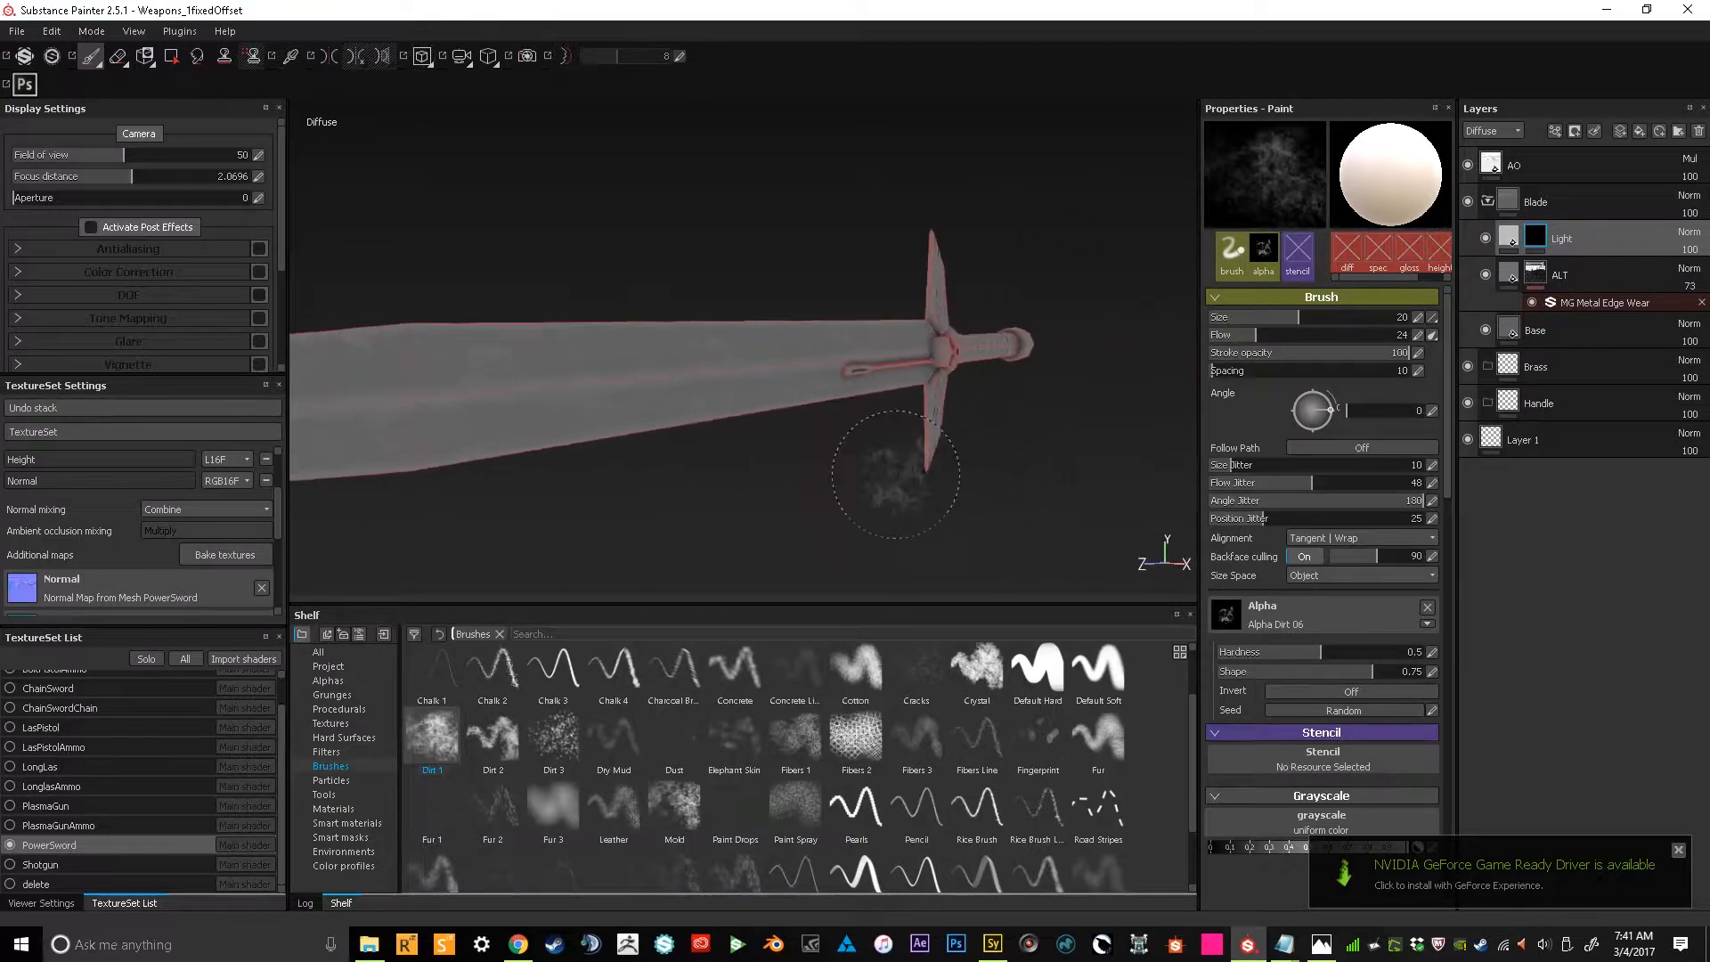
Turn on symmetry for painting and display the symmetry plane around the sword
{"action": "key", "text": "l"}
{"action": "left_click_drag", "start_coordinate": [1093, 382], "coordinate": [1013, 401], "text": "alt"}
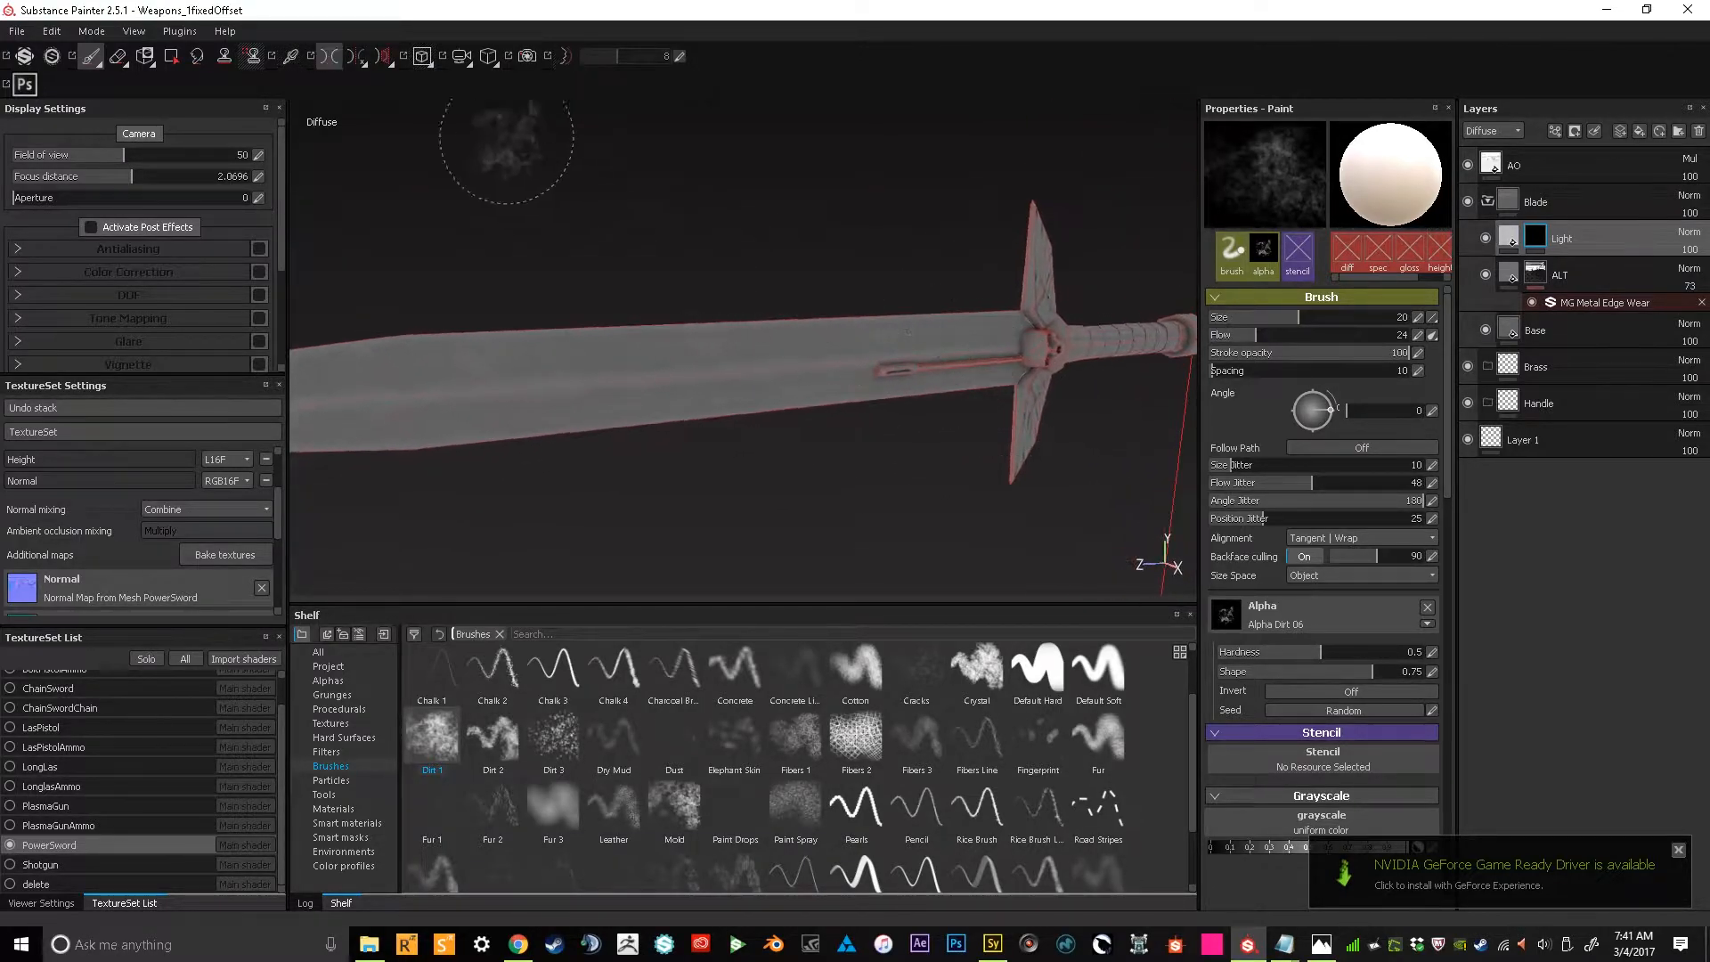
{"action": "left_click", "coordinate": [390, 56]}
{"action": "left_click", "coordinate": [453, 101]}
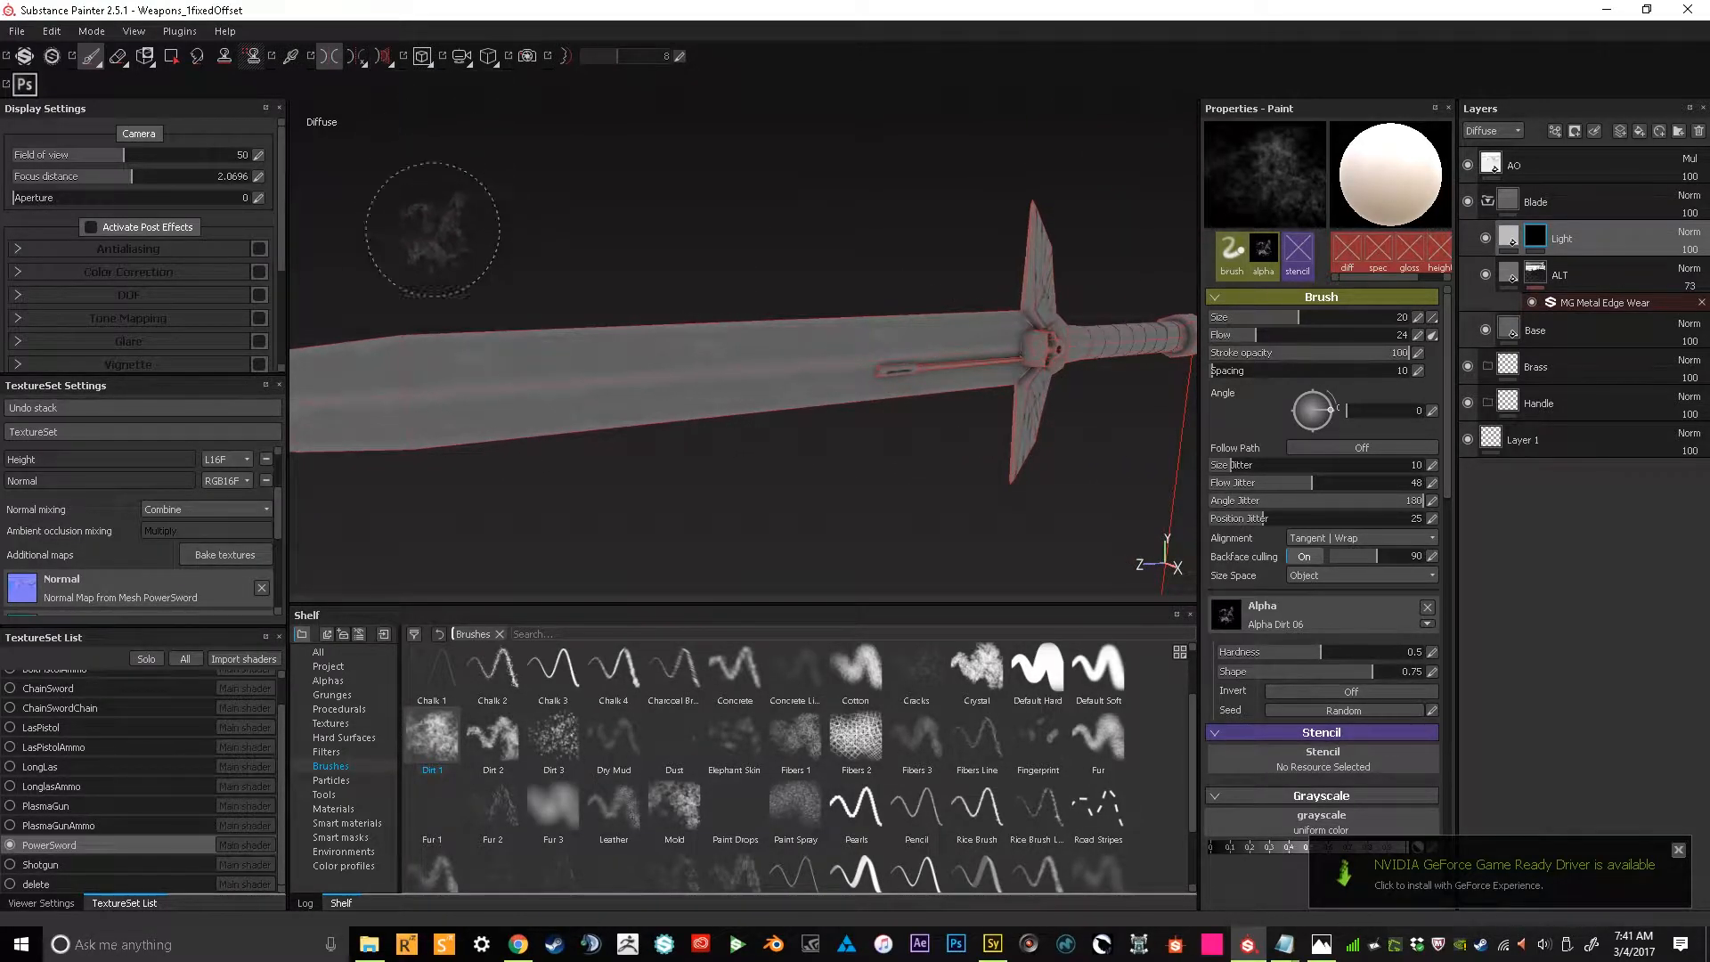
{"action": "left_click", "coordinate": [394, 57]}
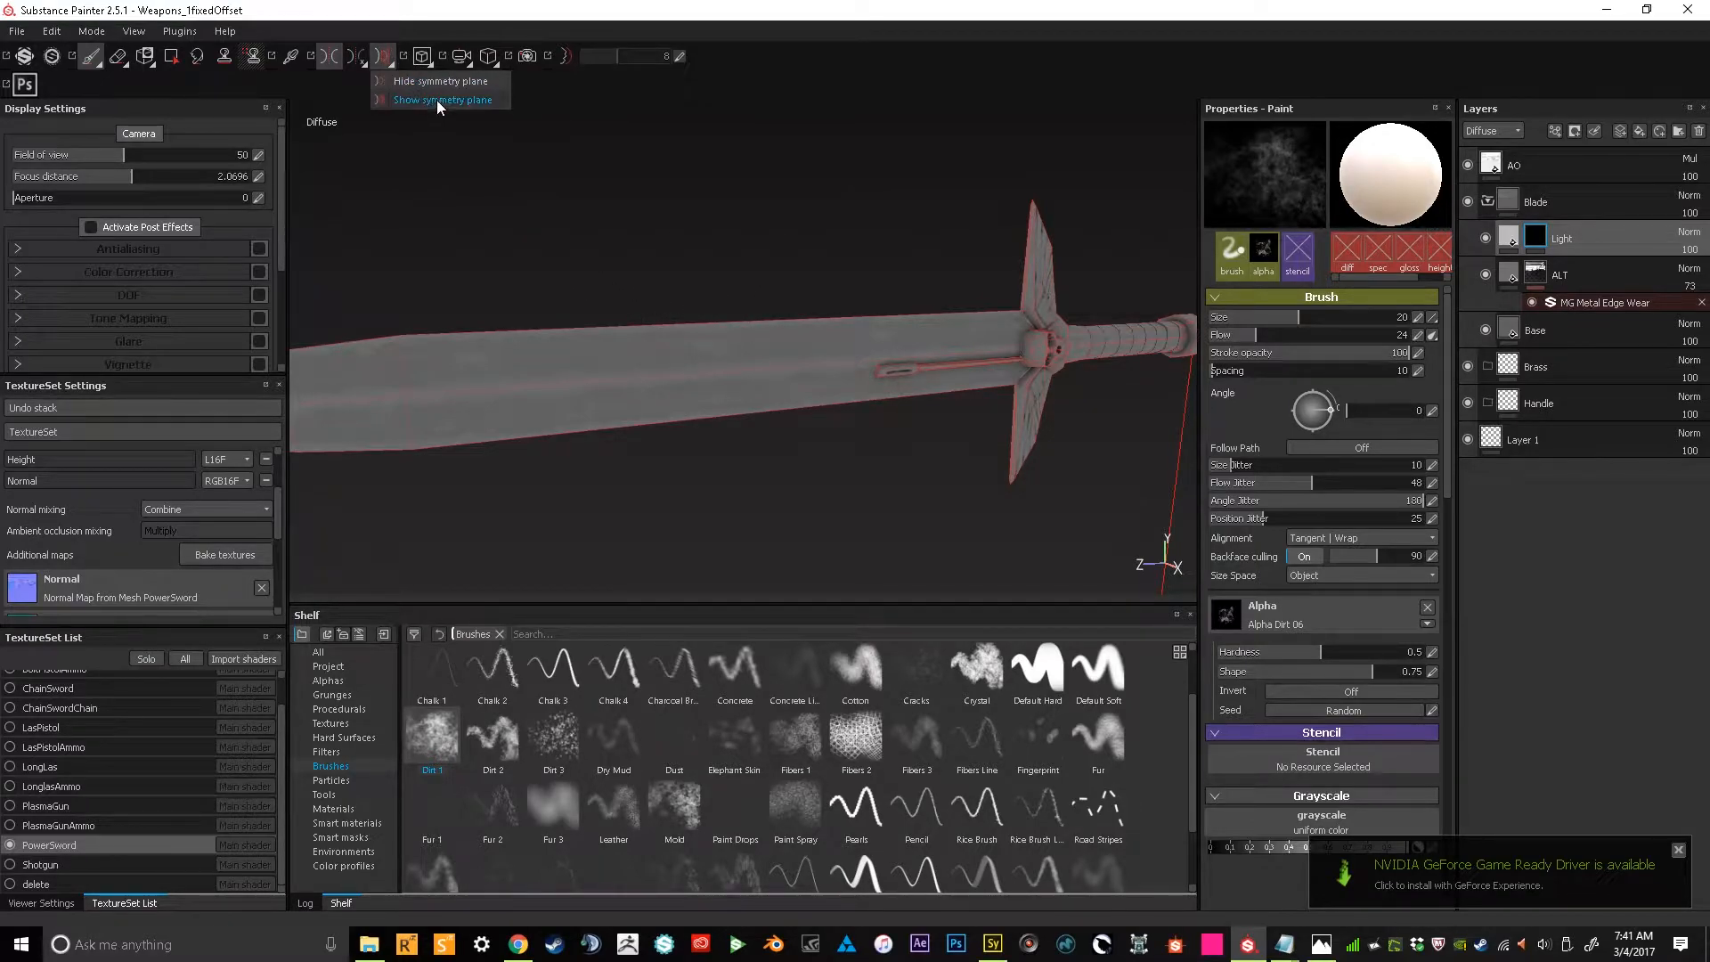
{"action": "left_click", "coordinate": [442, 102]}
{"action": "left_click_drag", "start_coordinate": [397, 105], "coordinate": [527, 190], "text": "alt"}
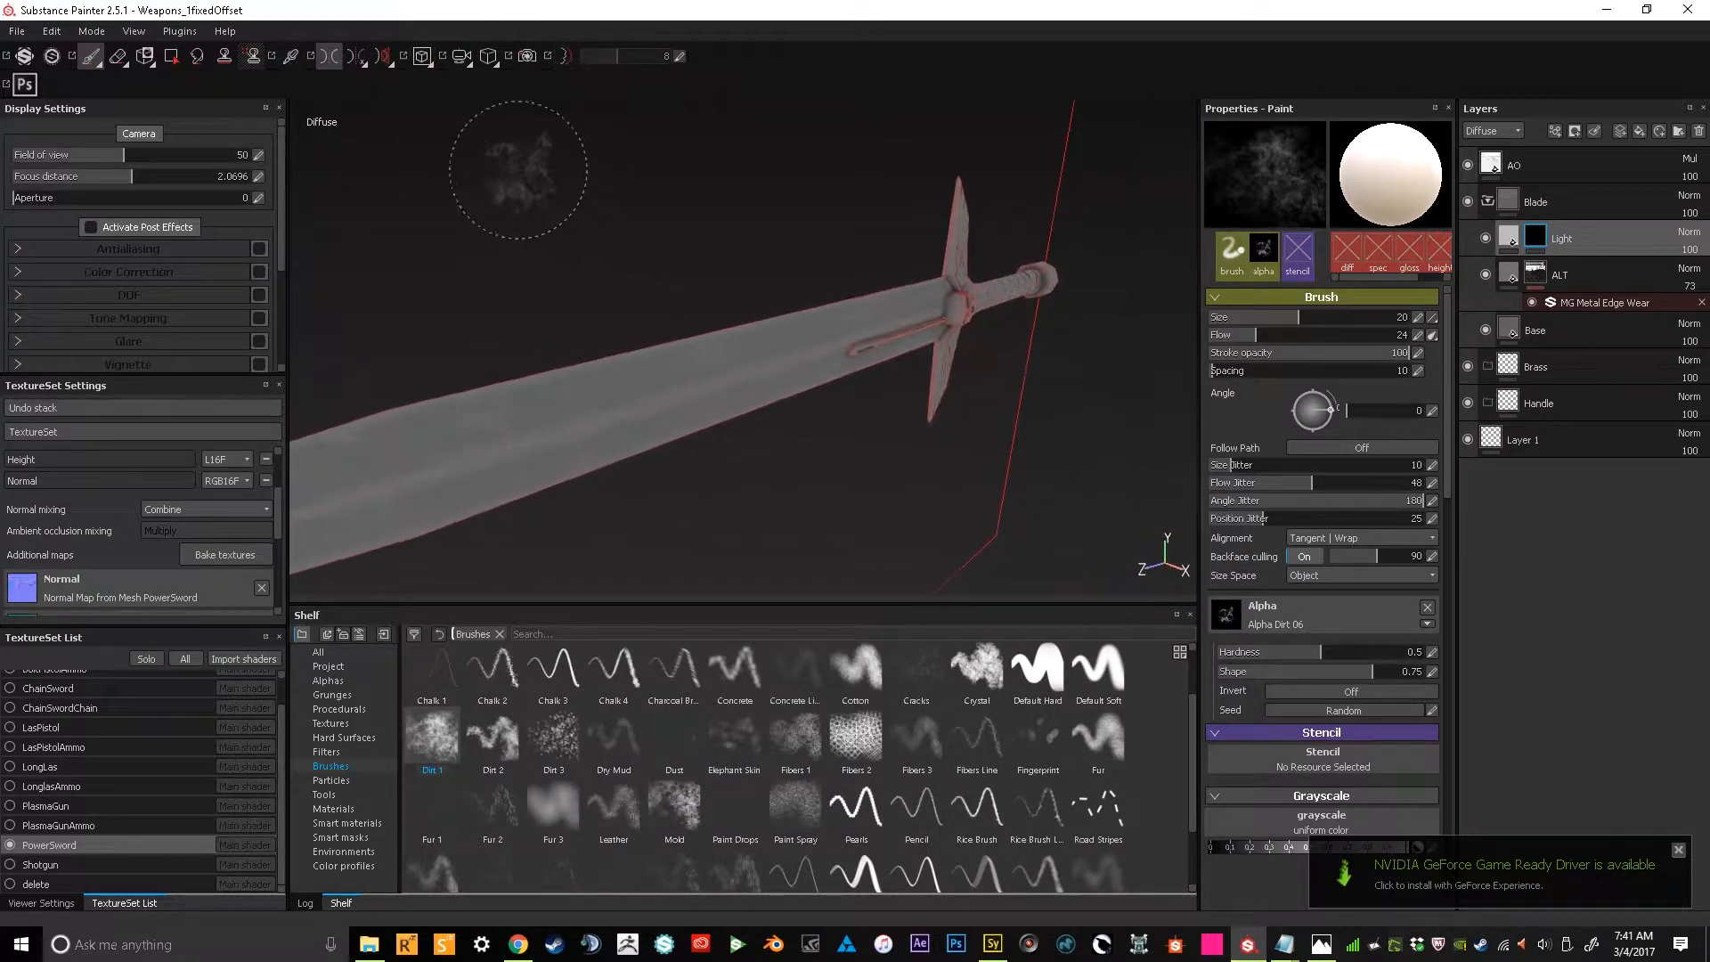
{"action": "left_click", "coordinate": [385, 56]}
{"action": "left_click", "coordinate": [418, 82]}
{"action": "left_click", "coordinate": [386, 59]}
{"action": "left_click", "coordinate": [405, 102]}
Try a Dirt 1 brush stroke on the Light mask near the blade's tip and undo it
{"action": "mouse_move", "coordinate": [499, 200]}
{"action": "left_mouse_down", "text": "alt"}
{"action": "mouse_move", "coordinate": [686, 371]}
{"action": "mouse_move", "coordinate": [728, 381]}
{"action": "mouse_move", "coordinate": [654, 367]}
{"action": "left_mouse_up", "text": "alt"}
{"action": "right_click_drag", "start_coordinate": [654, 367], "coordinate": [535, 525], "text": "alt"}
{"action": "middle_click_drag", "start_coordinate": [490, 289], "coordinate": [547, 304], "text": "alt"}
{"action": "mouse_move", "coordinate": [588, 333]}
{"action": "left_mouse_down"}
{"action": "mouse_move", "coordinate": [624, 328]}
{"action": "mouse_move", "coordinate": [676, 381]}
{"action": "left_mouse_up"}
{"action": "key", "text": "ctrl+z"}
Reduce the Dirt 1 brush to a size of 3.49 and its flow to 10
{"action": "key", "text": "bracketleft"}
{"action": "key", "text": "bracketleft"}
{"action": "key", "text": "bracketleft"}
{"action": "key", "text": "bracketleft"}
{"action": "key", "text": "bracketleft"}
{"action": "key", "text": "bracketleft"}
{"action": "key", "text": "bracketleft"}
{"action": "key", "text": "bracketleft"}
{"action": "key", "text": "bracketleft"}
{"action": "key", "text": "bracketleft"}
{"action": "key", "text": "bracketleft"}
{"action": "key", "text": "bracketleft"}
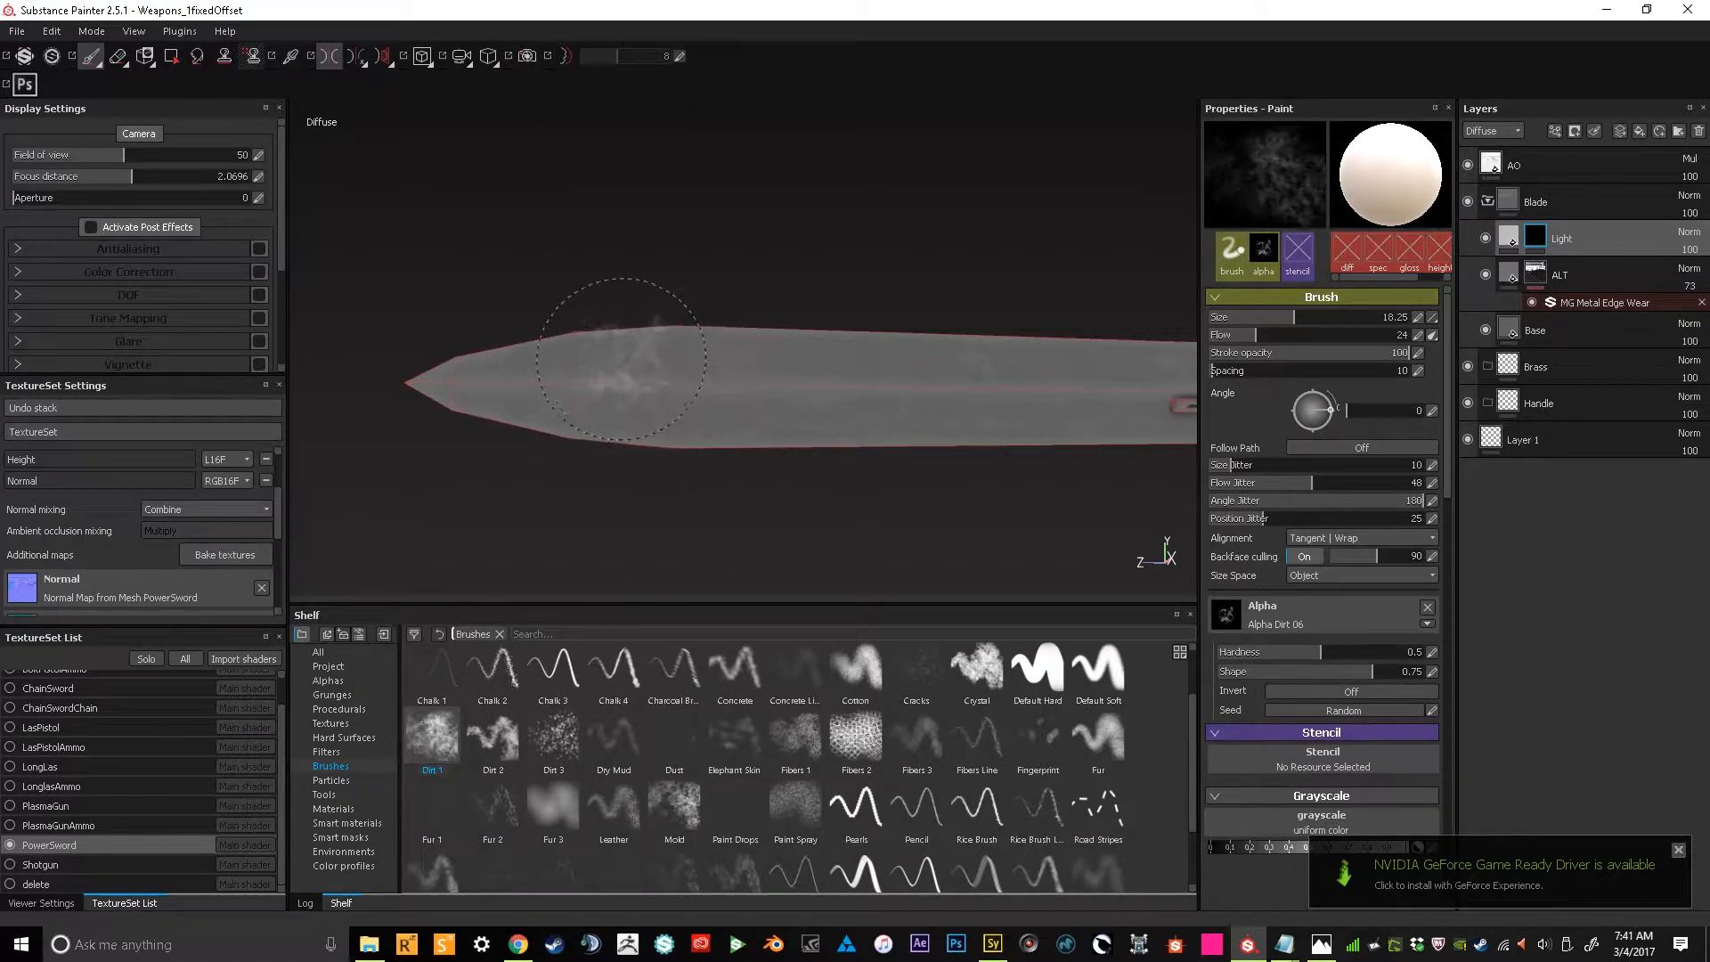
{"action": "key", "text": "bracketleft"}
{"action": "mouse_move", "coordinate": [730, 303]}
{"action": "left_mouse_down", "text": "alt"}
{"action": "mouse_move", "coordinate": [752, 286]}
{"action": "mouse_move", "coordinate": [588, 361]}
{"action": "left_mouse_up", "text": "alt"}
{"action": "mouse_move", "coordinate": [706, 383]}
{"action": "left_mouse_down", "text": "alt"}
{"action": "mouse_move", "coordinate": [1091, 209]}
{"action": "mouse_move", "coordinate": [967, 230]}
{"action": "mouse_move", "coordinate": [748, 463]}
{"action": "mouse_move", "coordinate": [641, 429]}
{"action": "left_mouse_up", "text": "alt"}
{"action": "mouse_move", "coordinate": [641, 429]}
{"action": "right_mouse_down", "text": "alt"}
{"action": "mouse_move", "coordinate": [714, 392]}
{"action": "mouse_move", "coordinate": [659, 428]}
{"action": "right_mouse_up", "text": "alt"}
{"action": "left_click_drag", "start_coordinate": [659, 427], "coordinate": [592, 414], "text": "alt"}
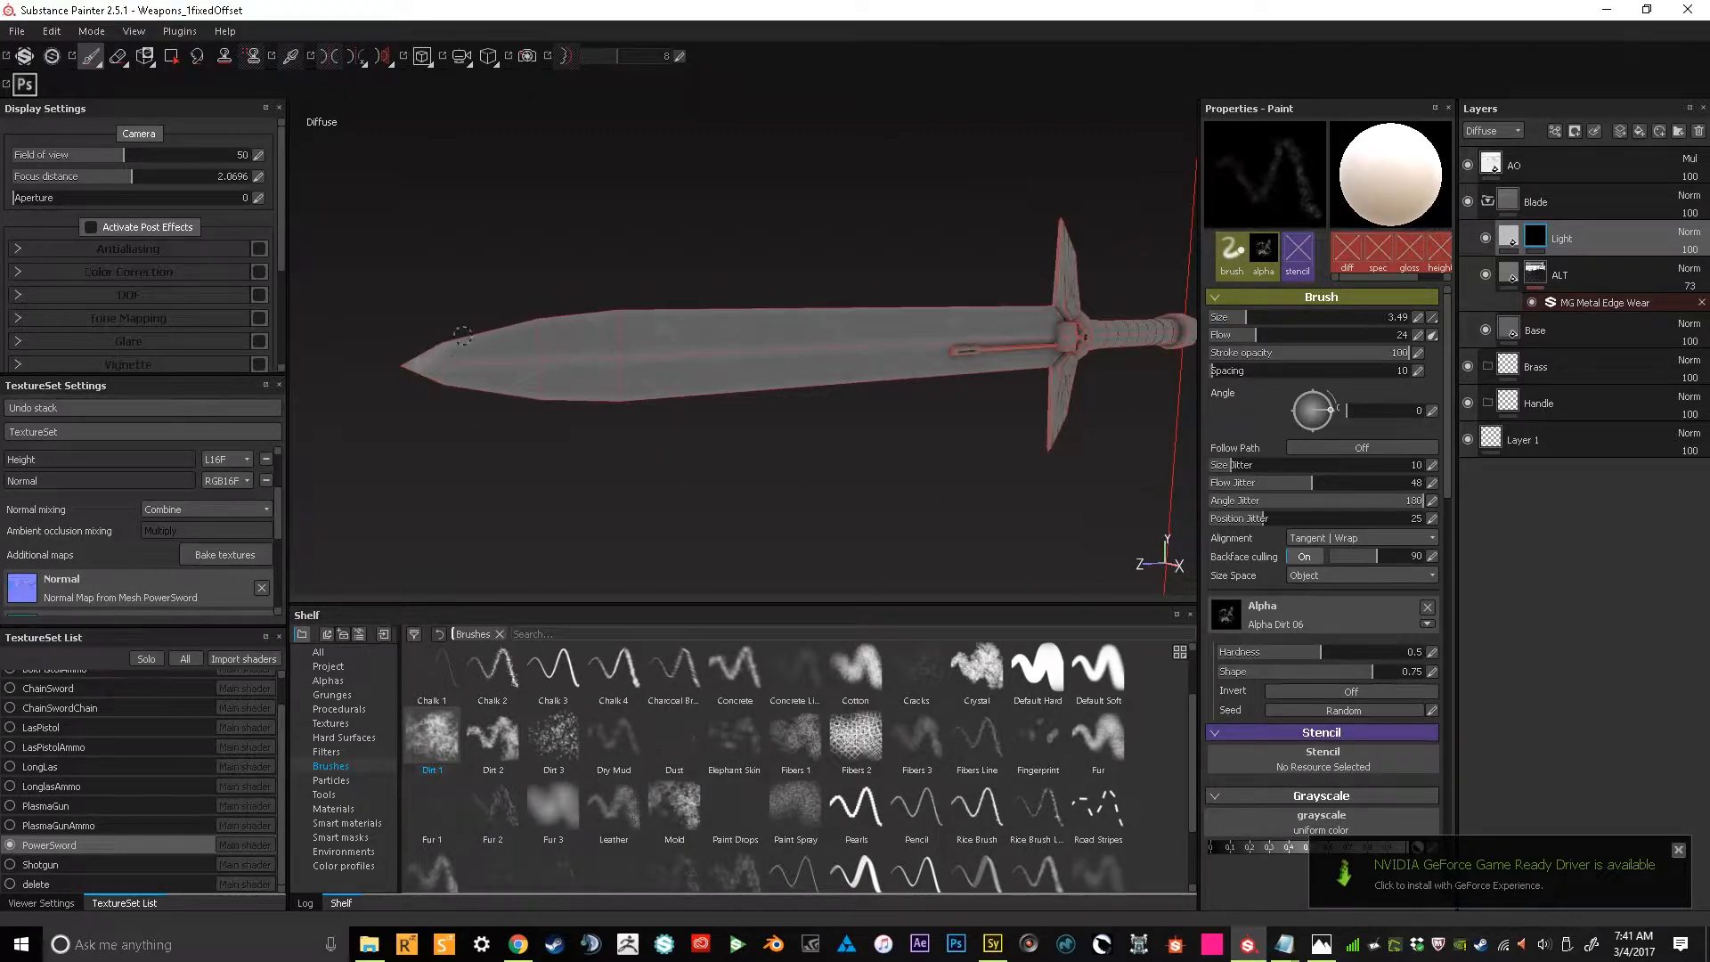
{"action": "left_click_drag", "start_coordinate": [1222, 340], "coordinate": [1227, 341]}
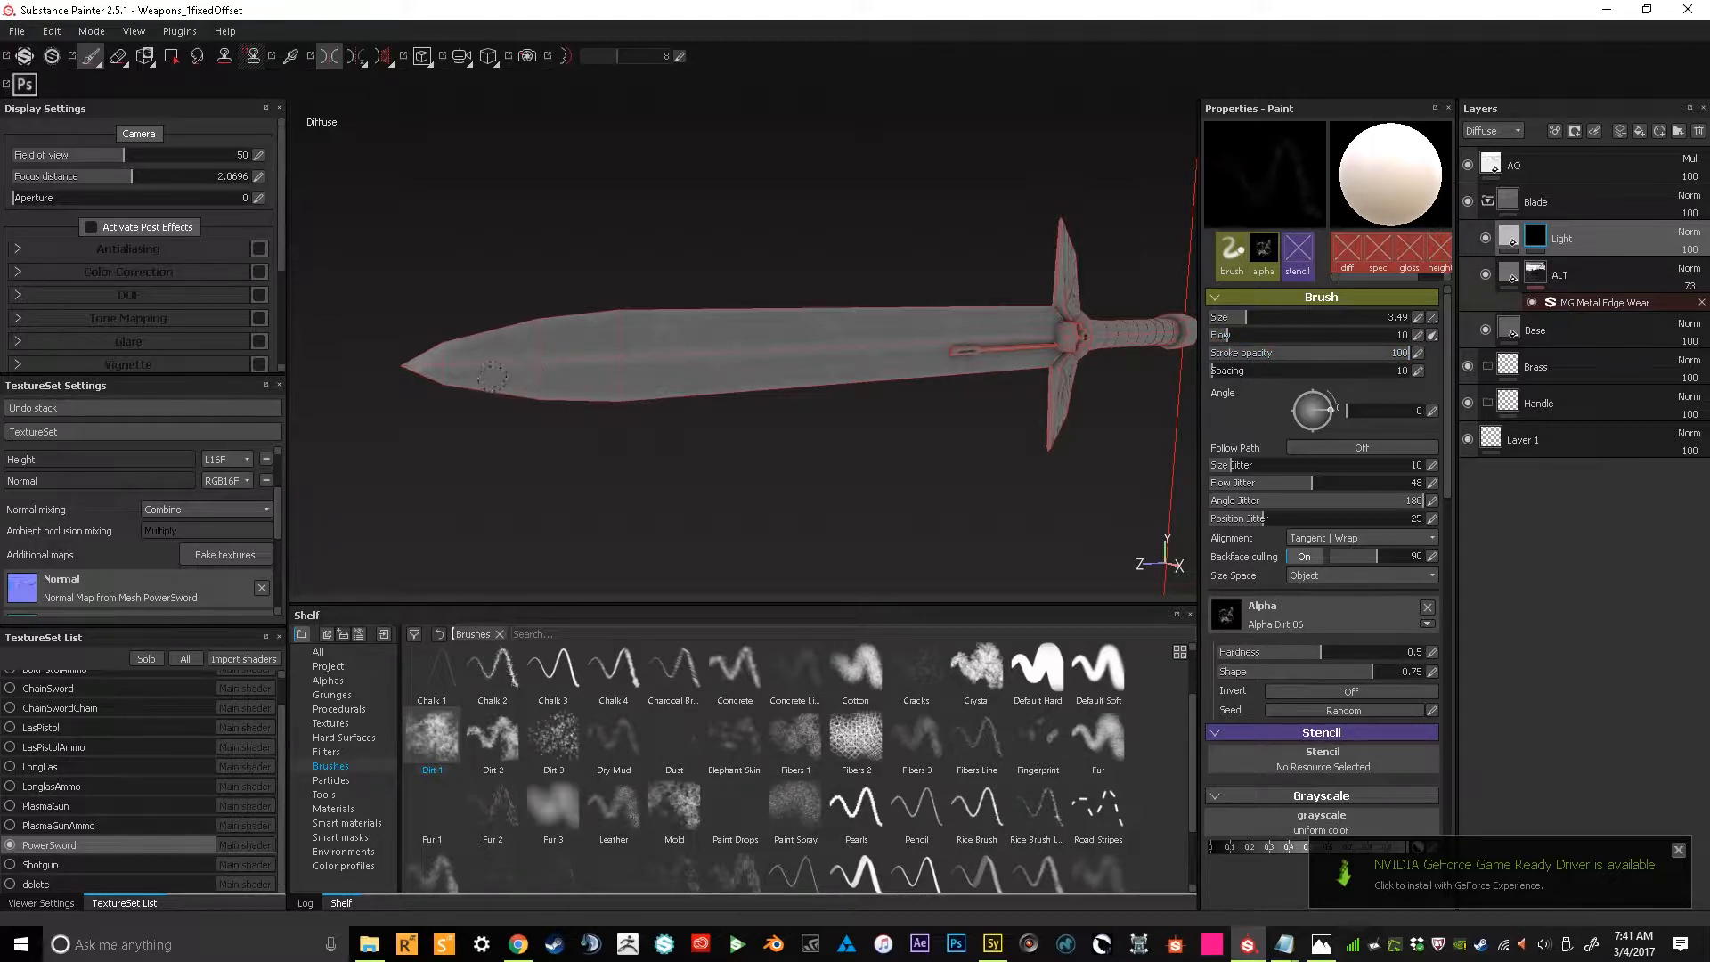
Shrink the brush size to 1.13 for fine work along the blade's edge
{"action": "right_click_drag", "start_coordinate": [494, 354], "coordinate": [410, 365], "text": "ctrl"}
{"action": "key", "text": "l"}
{"action": "left_click_drag", "start_coordinate": [686, 362], "coordinate": [673, 389], "text": "alt"}
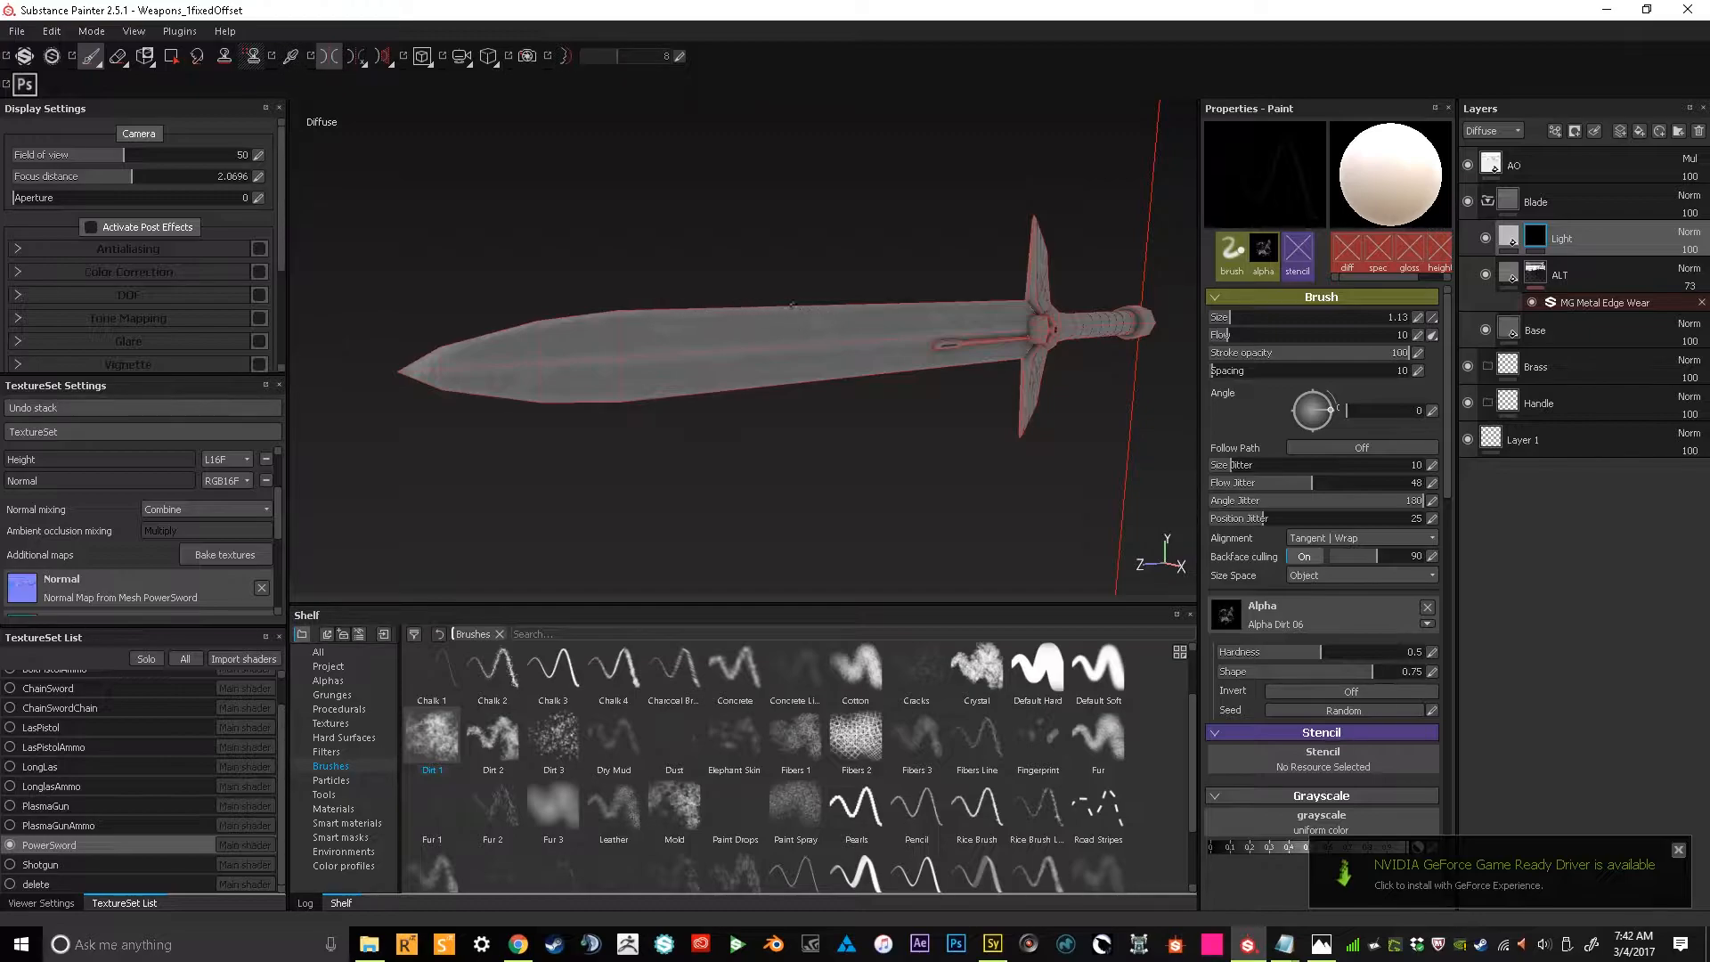
{"action": "left_click_drag", "start_coordinate": [850, 309], "coordinate": [996, 299], "text": "alt"}
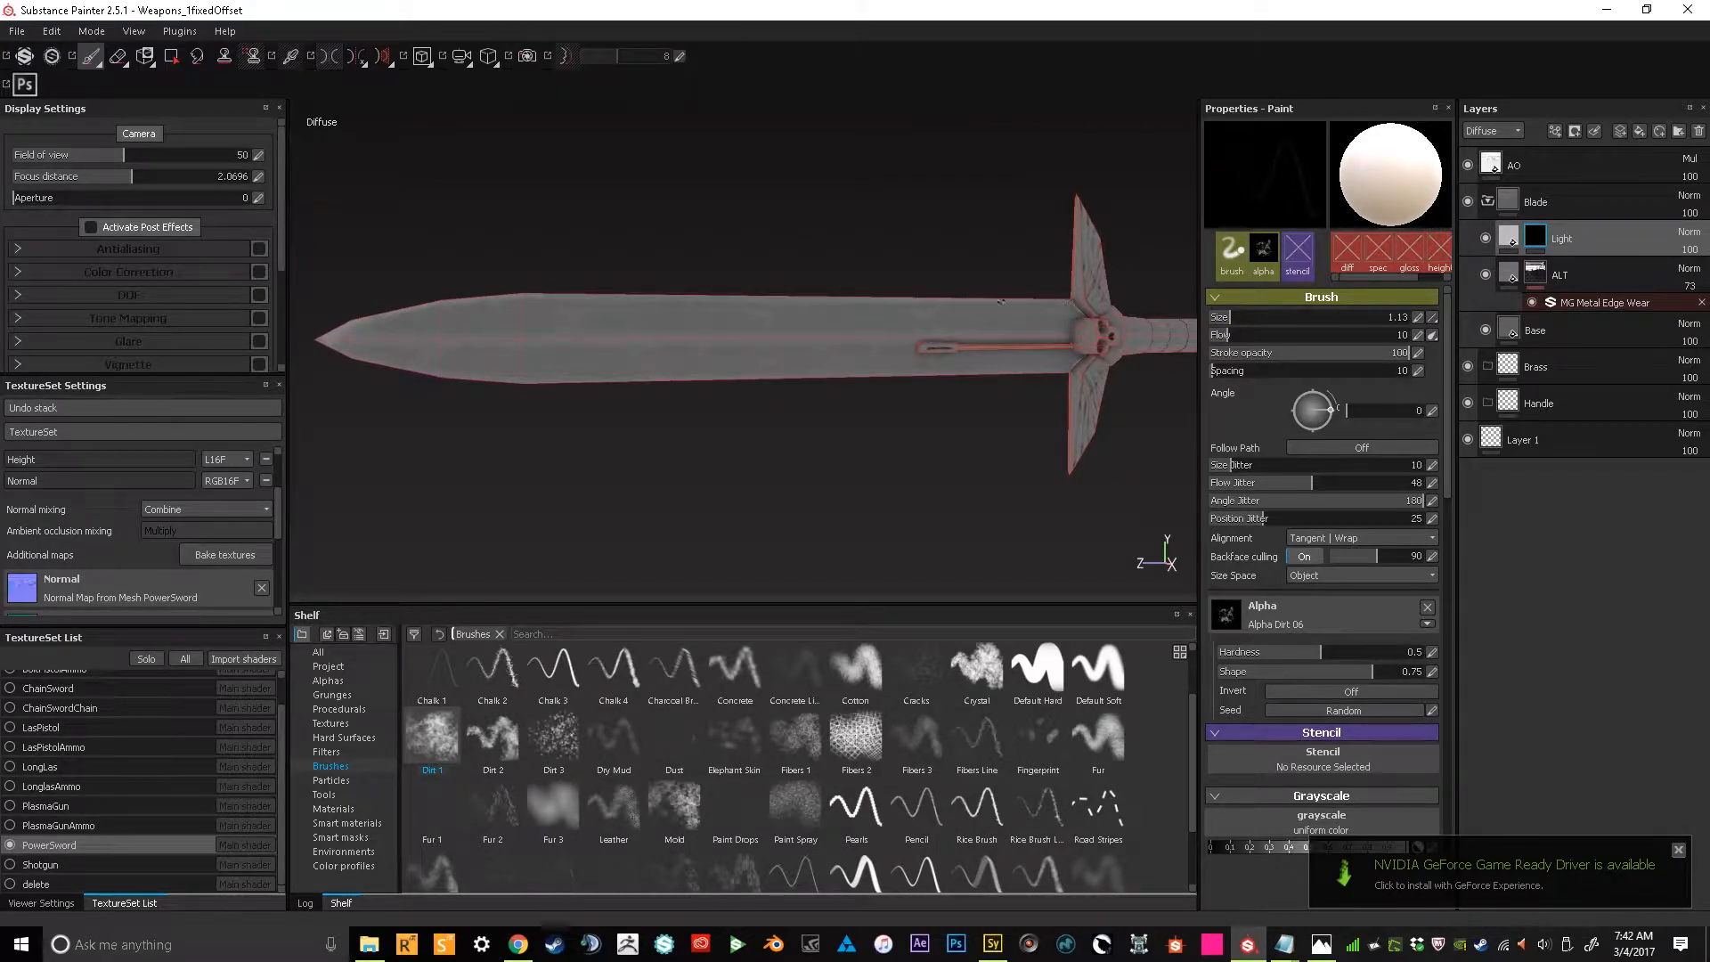
Set the Light layer's blend mode to Color dodge and test a short brush stroke near the blade's tip
{"action": "left_click", "coordinate": [1691, 237]}
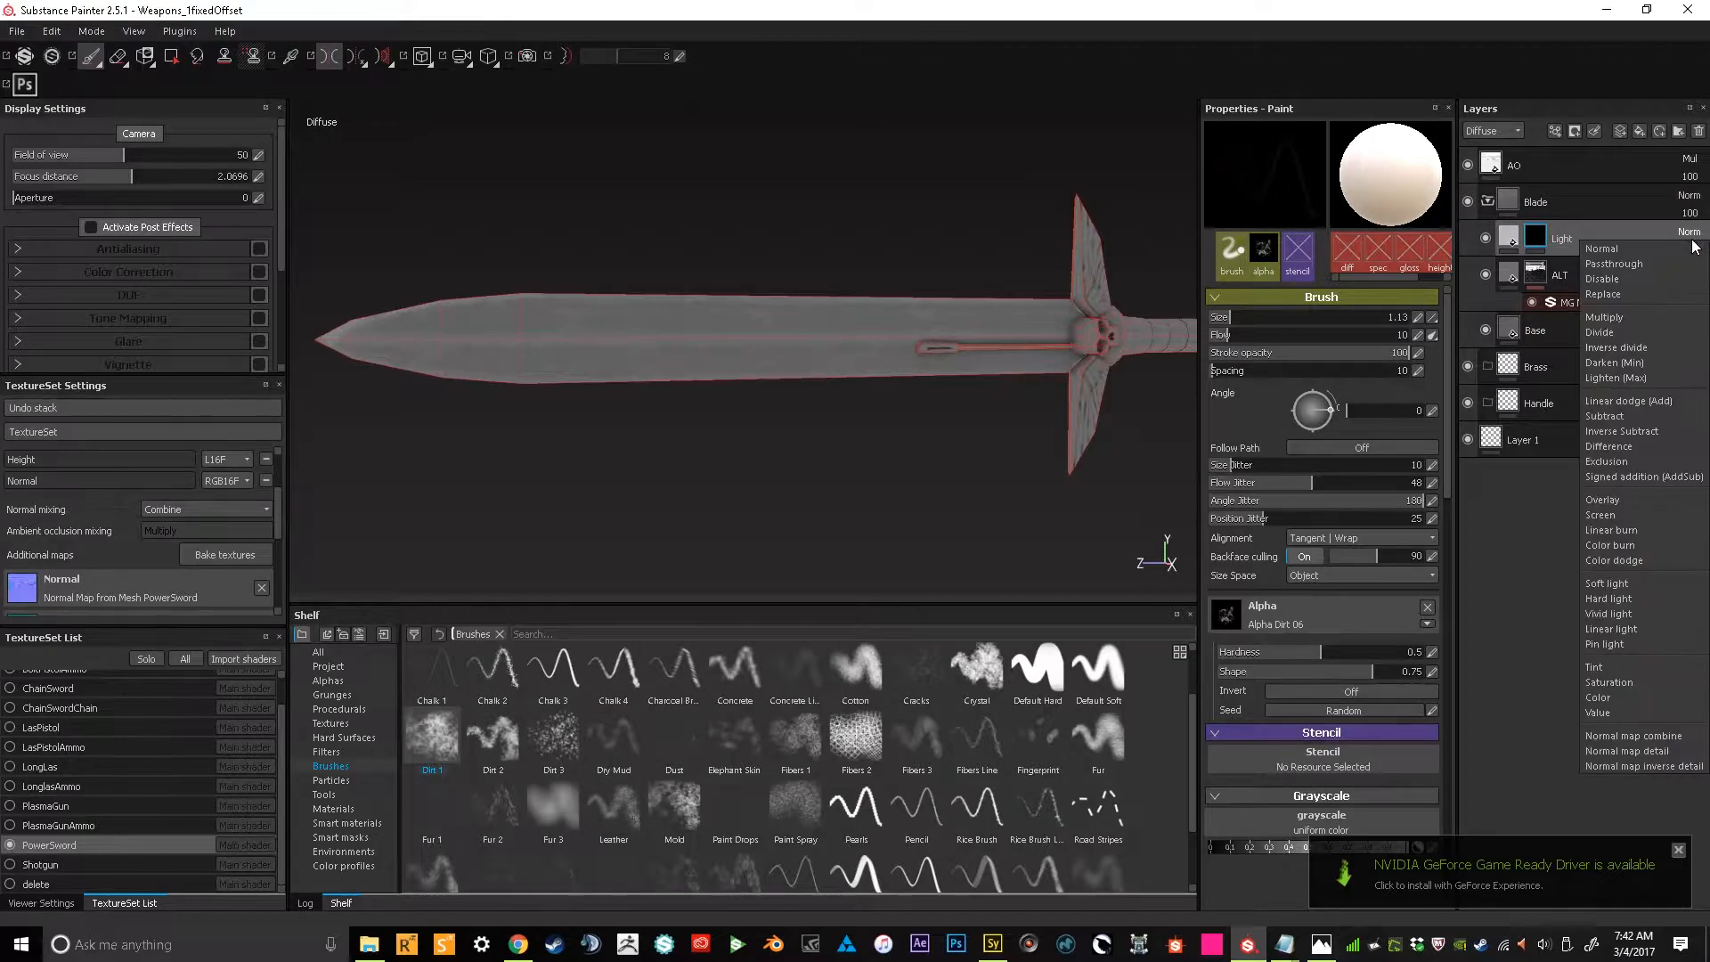
{"action": "left_click", "coordinate": [1613, 560]}
{"action": "mouse_move", "coordinate": [890, 463]}
{"action": "left_mouse_down", "text": "alt"}
{"action": "mouse_move", "coordinate": [779, 419]}
{"action": "mouse_move", "coordinate": [684, 435]}
{"action": "left_mouse_up", "text": "alt"}
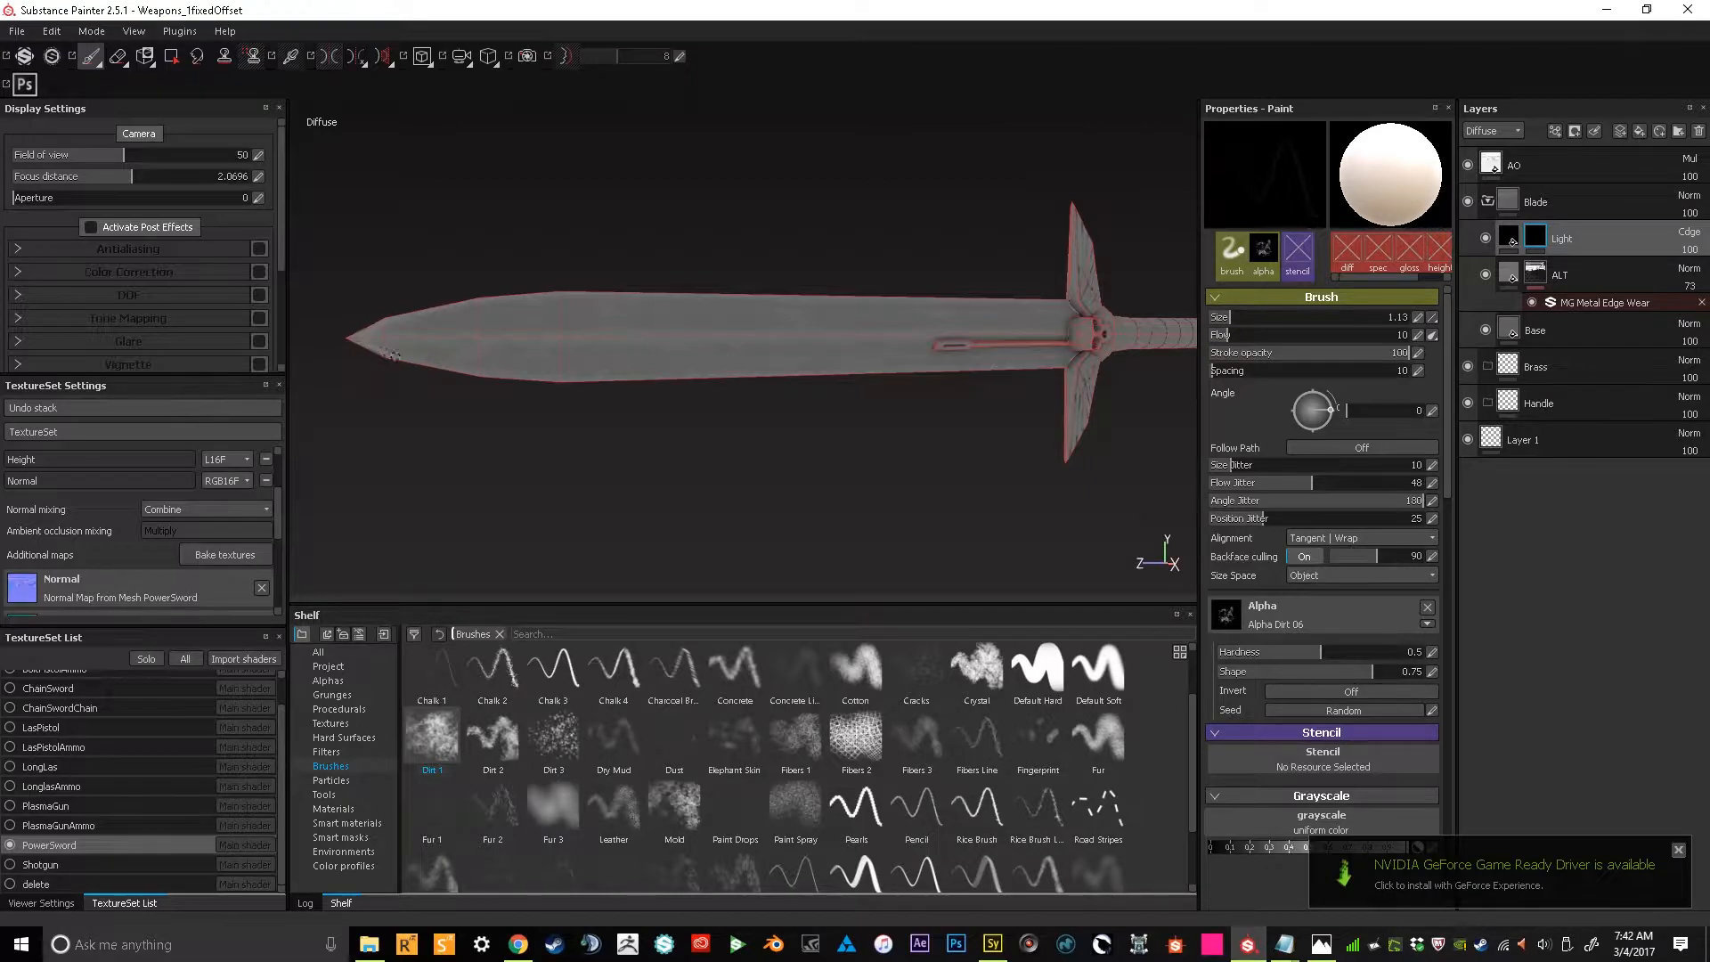
{"action": "left_click_drag", "start_coordinate": [435, 366], "coordinate": [446, 368]}
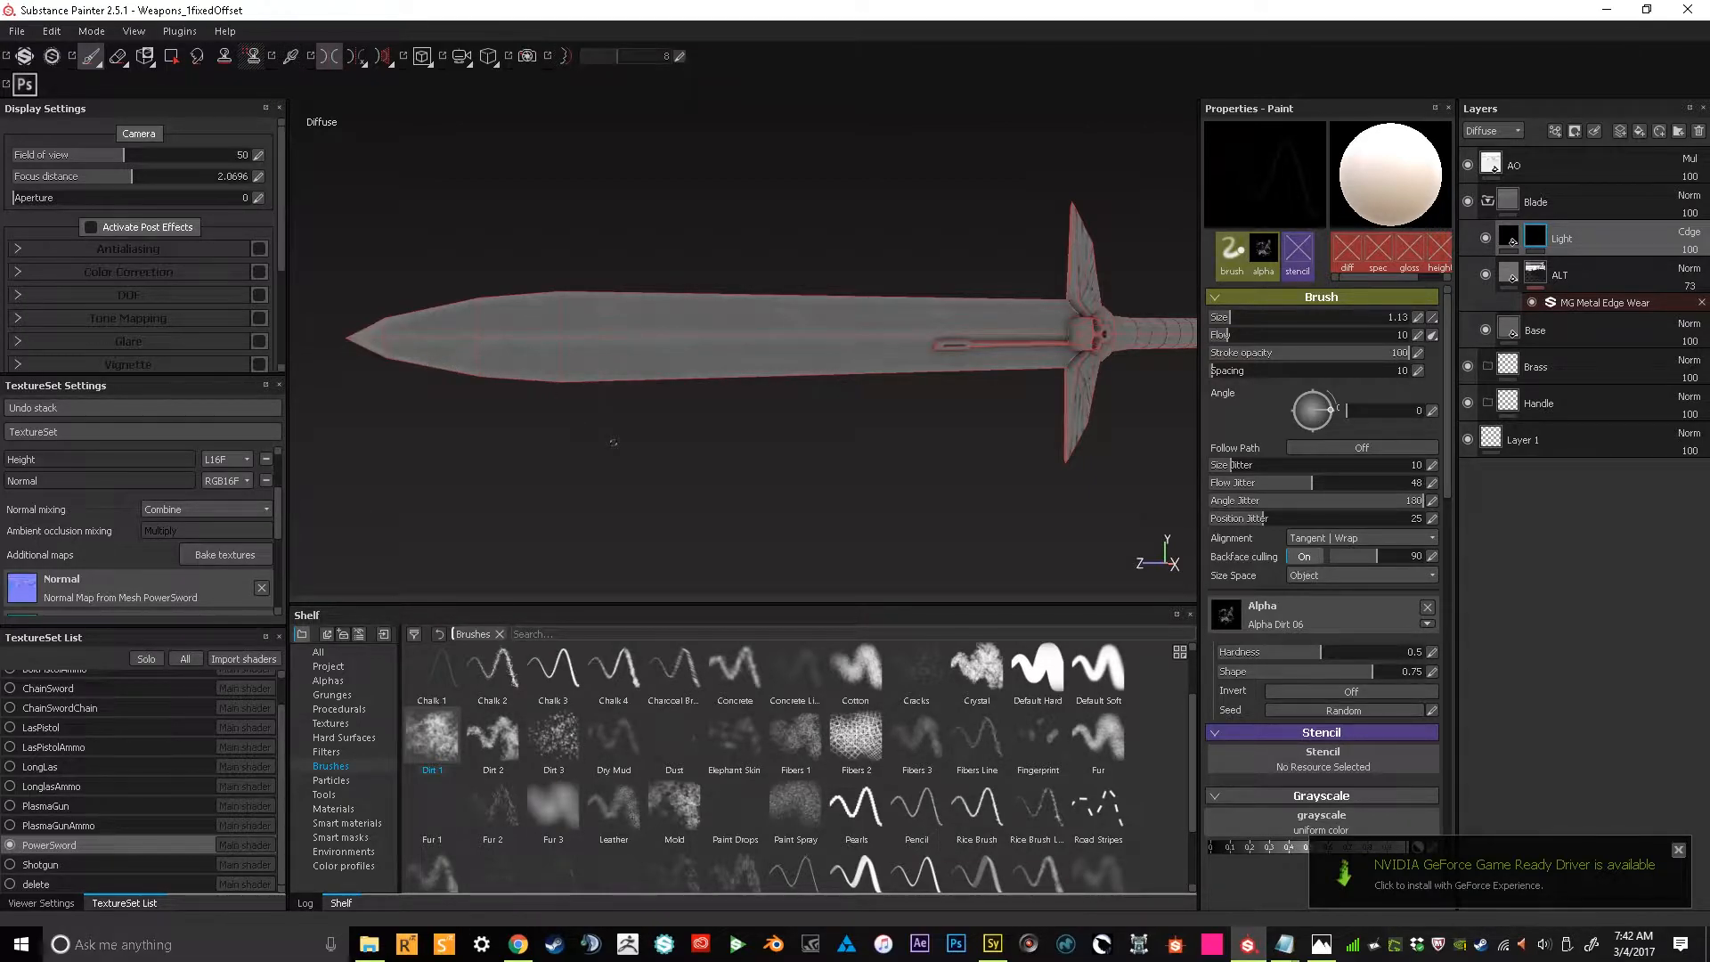
Lighten the Light fill's diffuse color to a 0.806 grey and reselect the layer's mask for painting
{"action": "left_click", "coordinate": [1505, 246]}
{"action": "left_click", "coordinate": [1359, 388]}
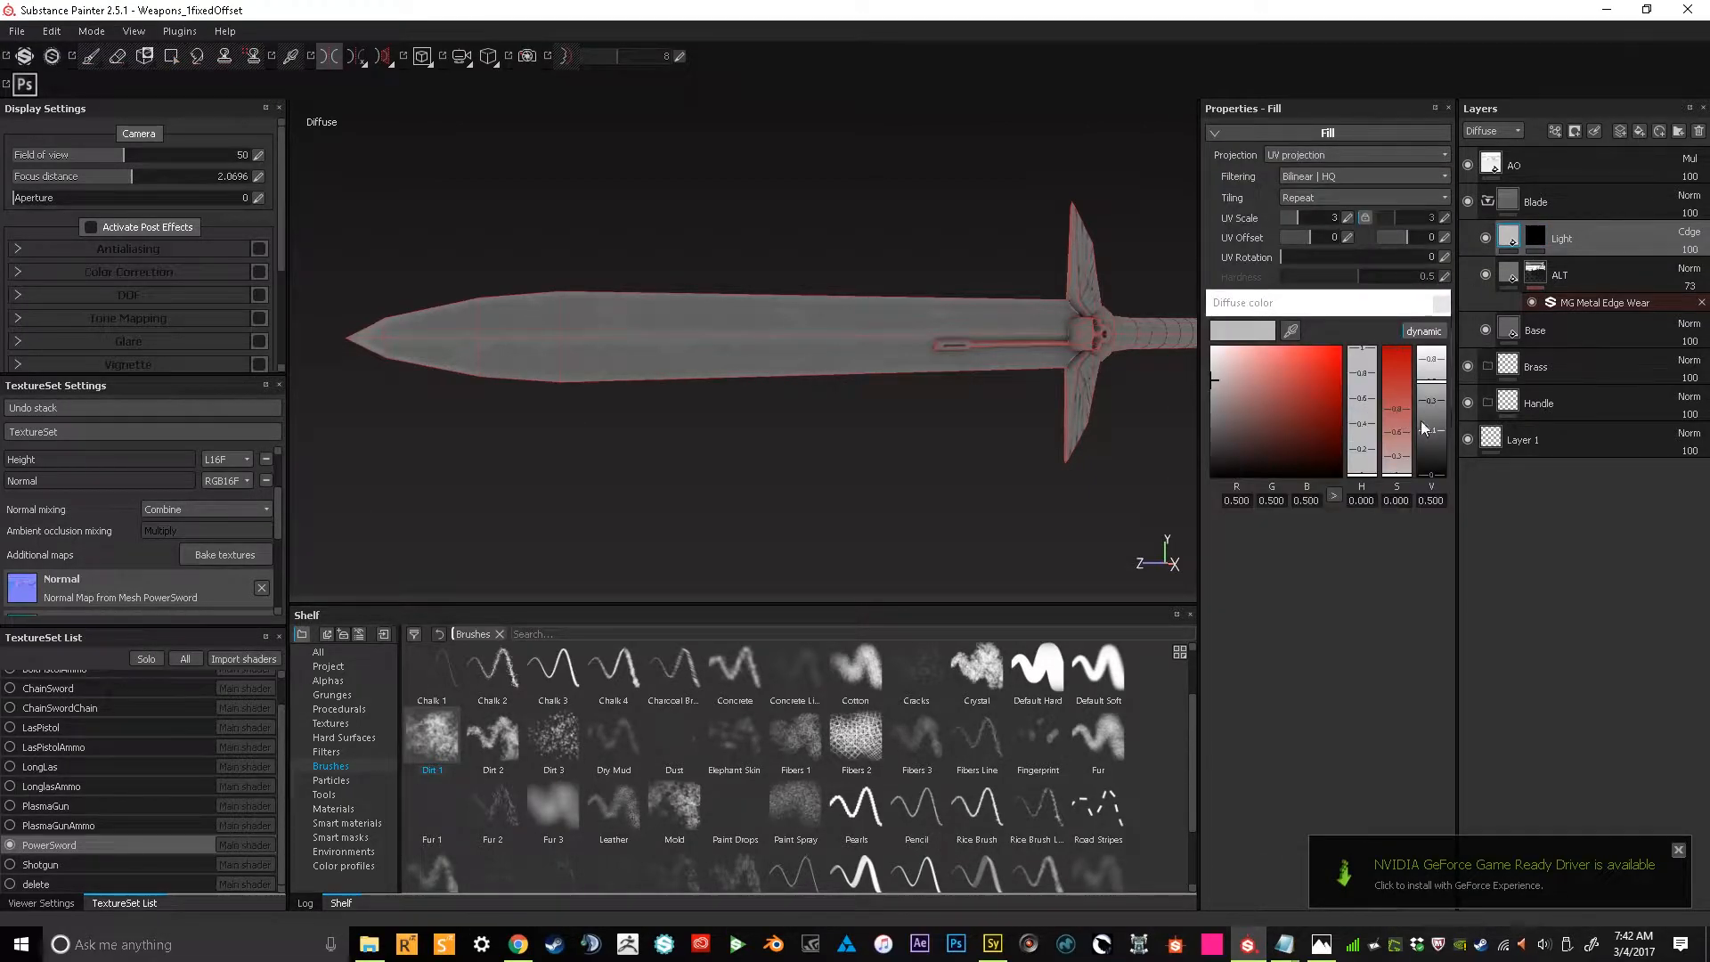
{"action": "left_click", "coordinate": [1434, 359]}
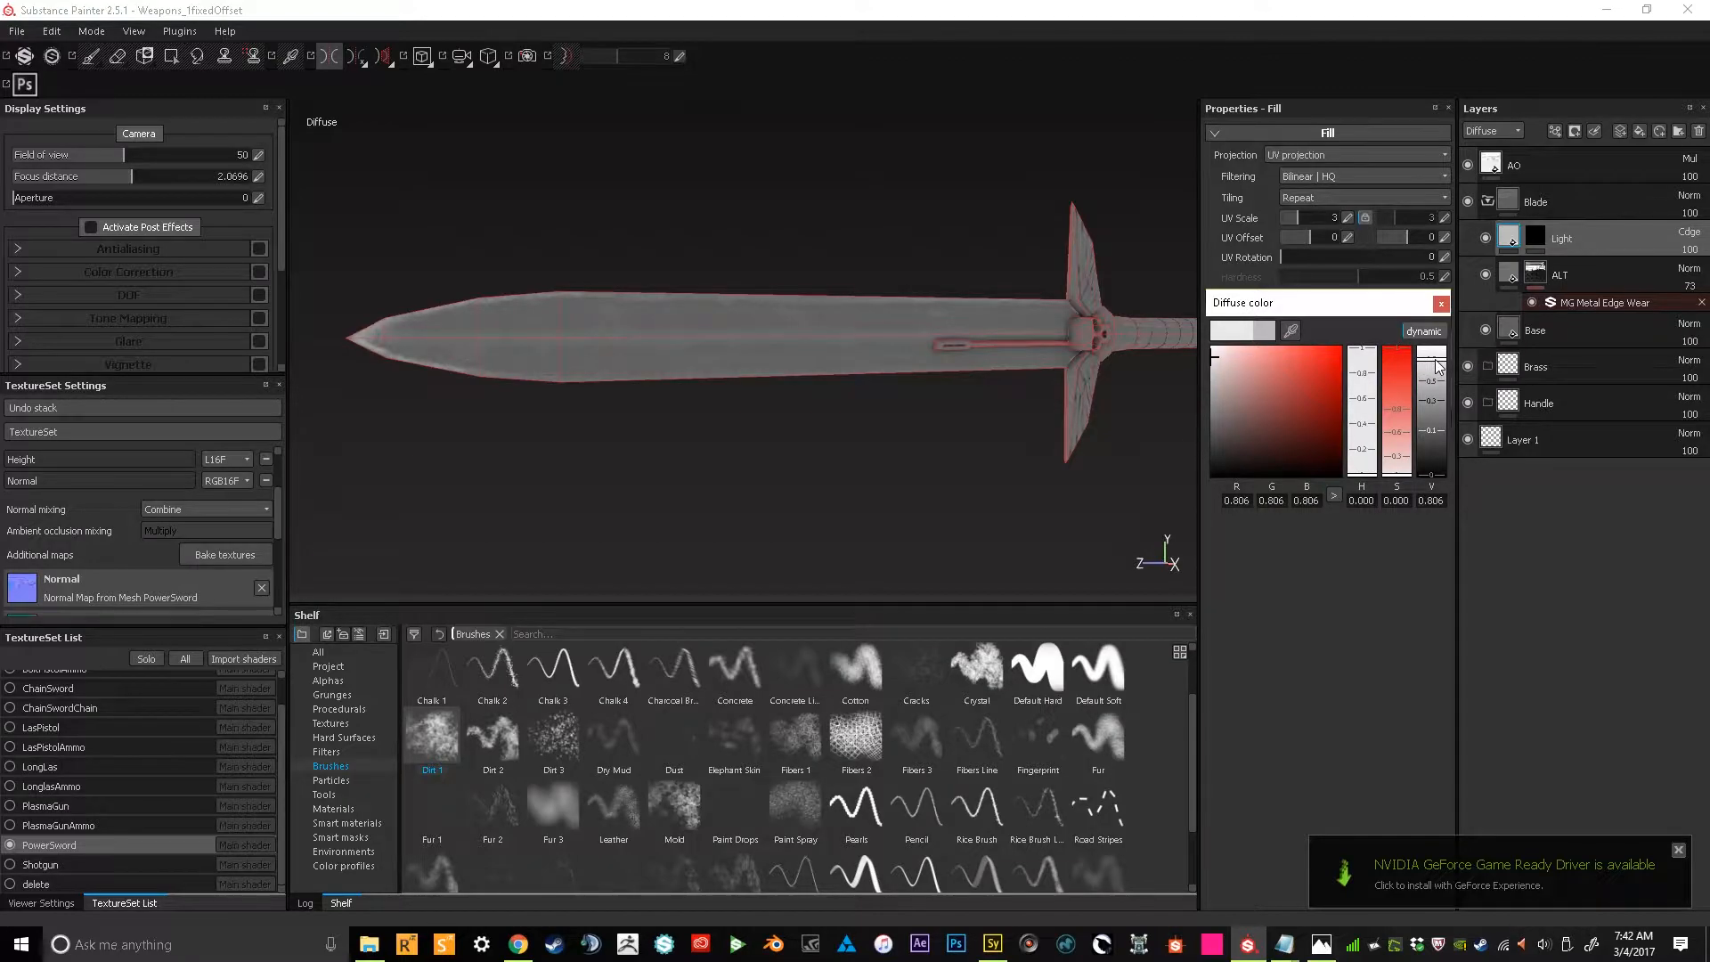
{"action": "left_click", "coordinate": [1444, 308]}
{"action": "left_click", "coordinate": [500, 374]}
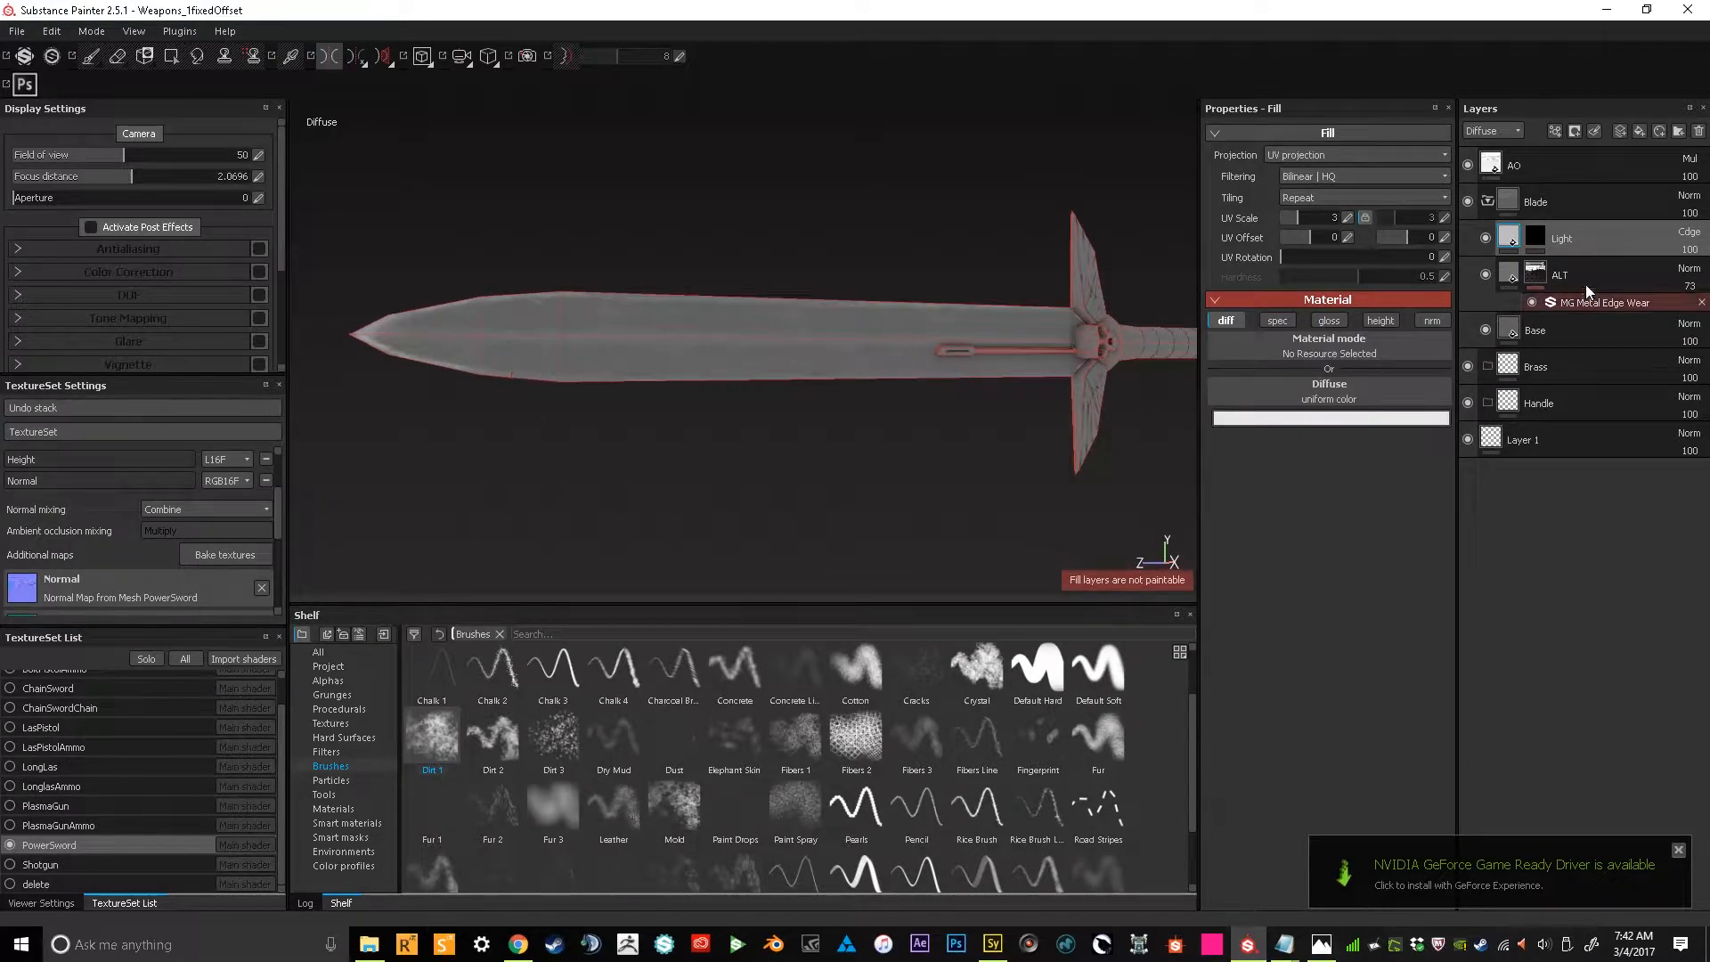
{"action": "left_click", "coordinate": [1535, 236]}
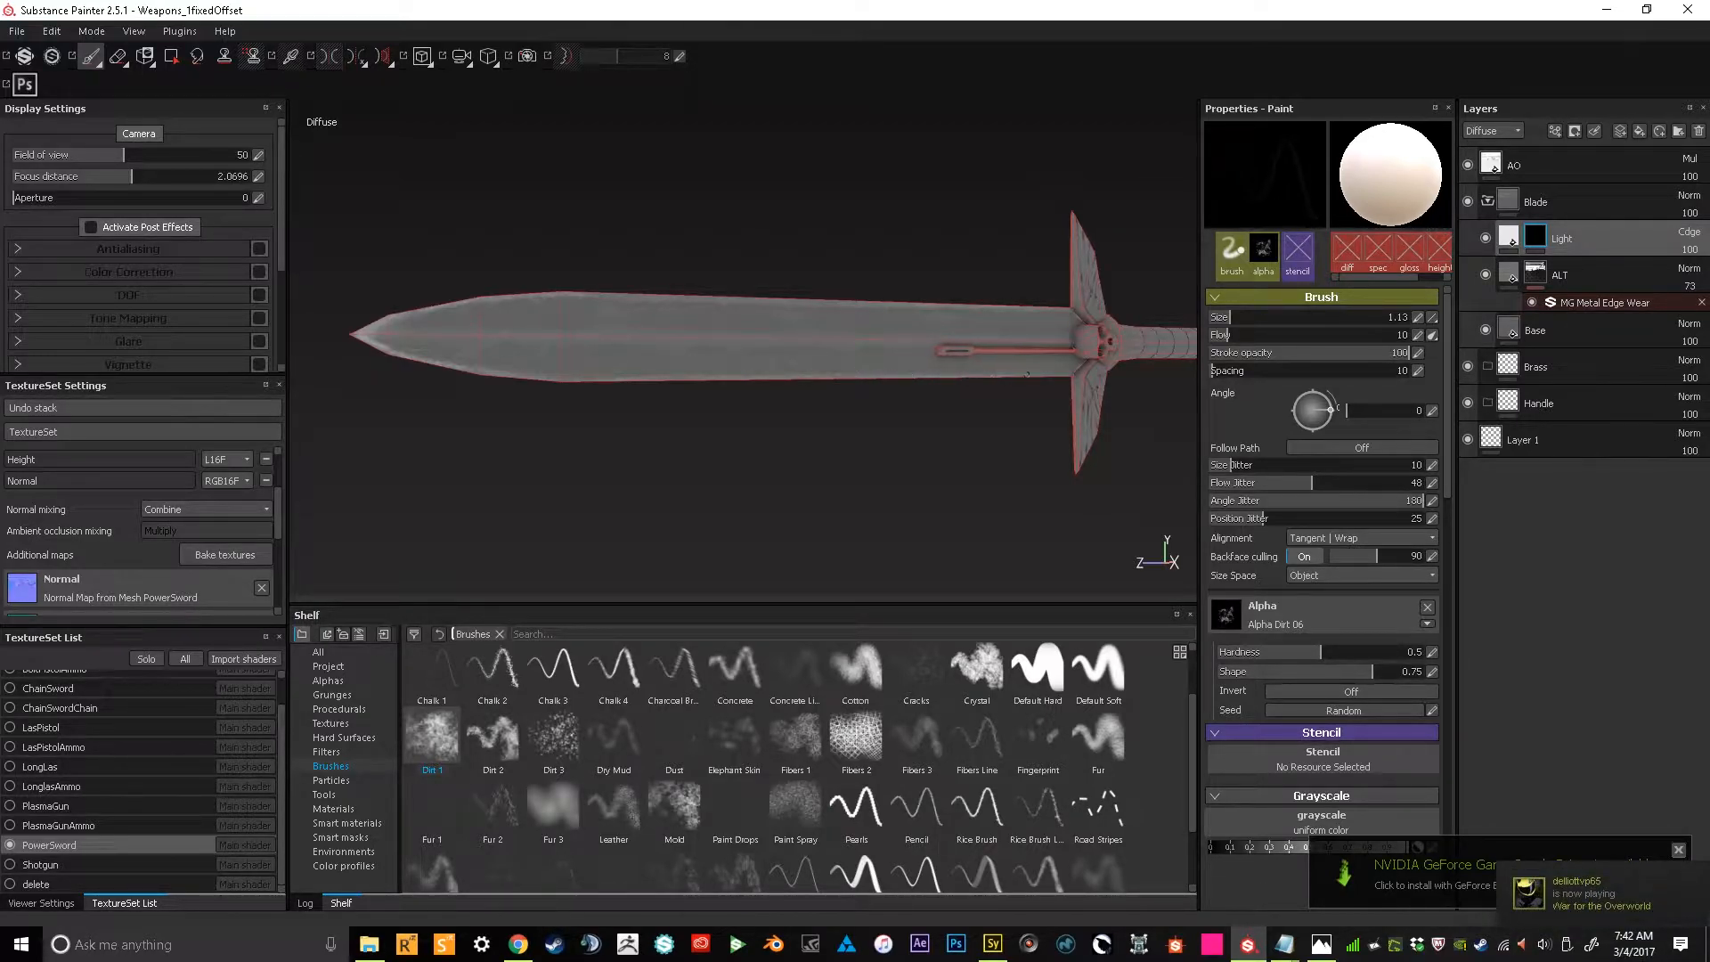
Turn off the wireframe overlay on the sword in the viewer settings
{"action": "mouse_move", "coordinate": [1006, 378]}
{"action": "left_mouse_down", "text": "alt"}
{"action": "mouse_move", "coordinate": [572, 439]}
{"action": "mouse_move", "coordinate": [620, 474]}
{"action": "mouse_move", "coordinate": [656, 451]}
{"action": "mouse_move", "coordinate": [552, 414]}
{"action": "left_mouse_up", "text": "alt"}
{"action": "left_click_drag", "start_coordinate": [515, 345], "coordinate": [476, 333], "text": "alt"}
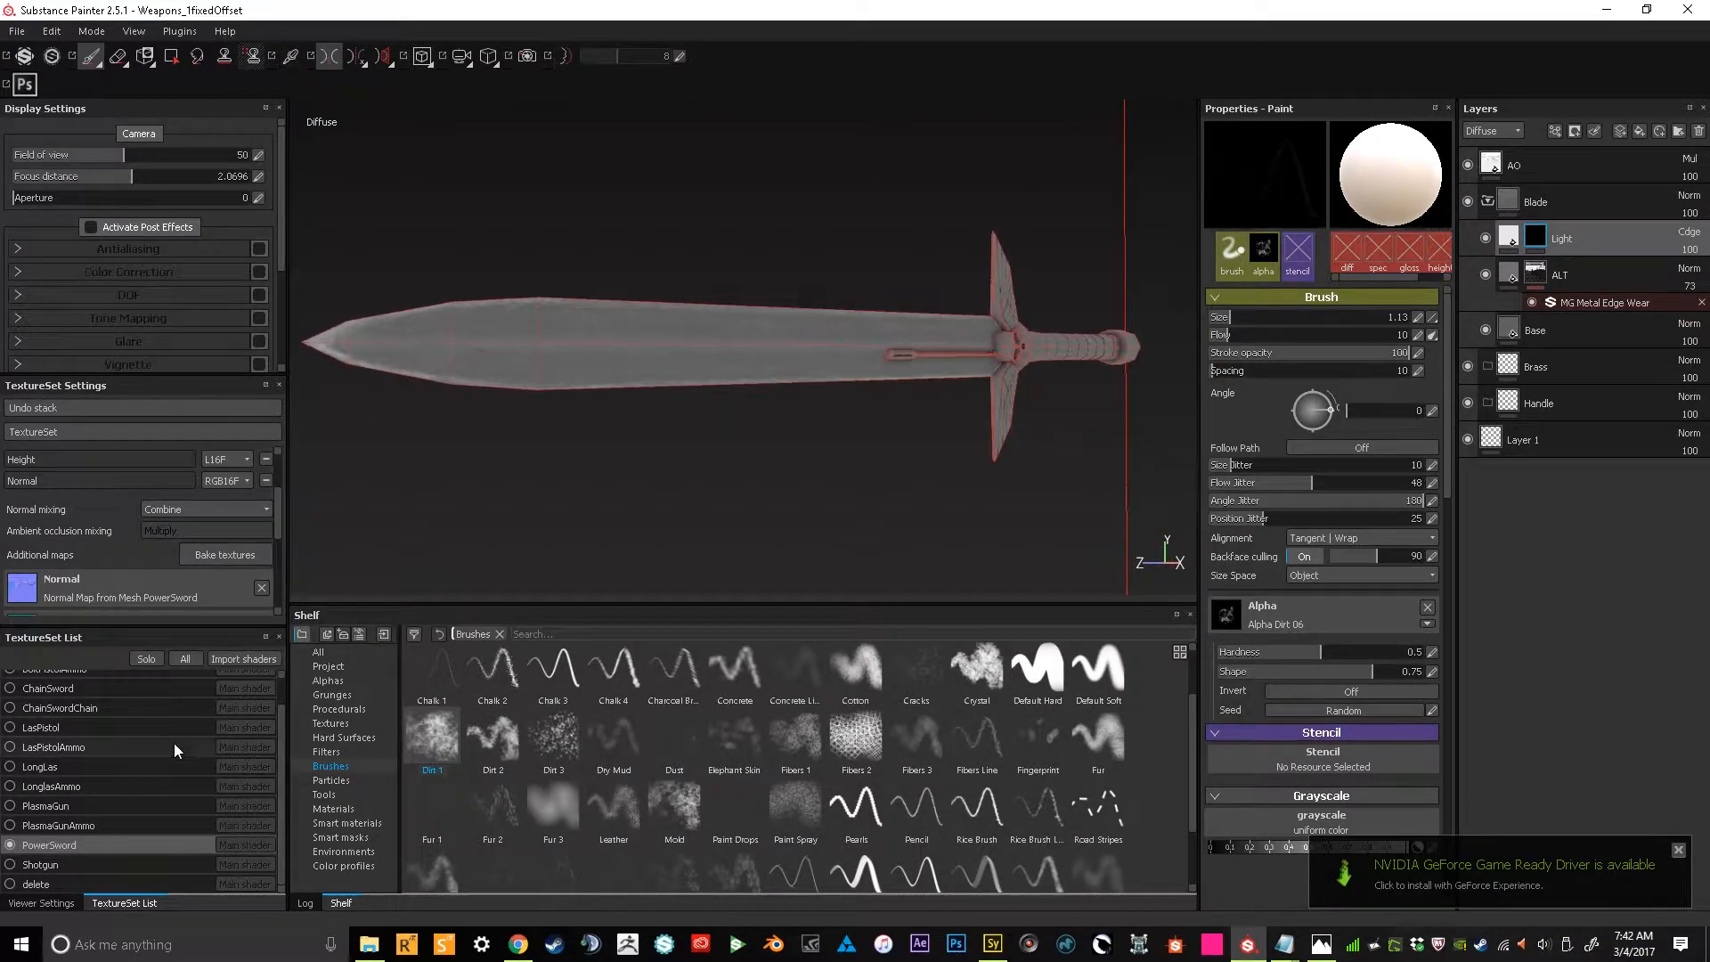
{"action": "scroll", "coordinate": [281, 534], "scroll_direction": "down", "scroll_amount": 3}
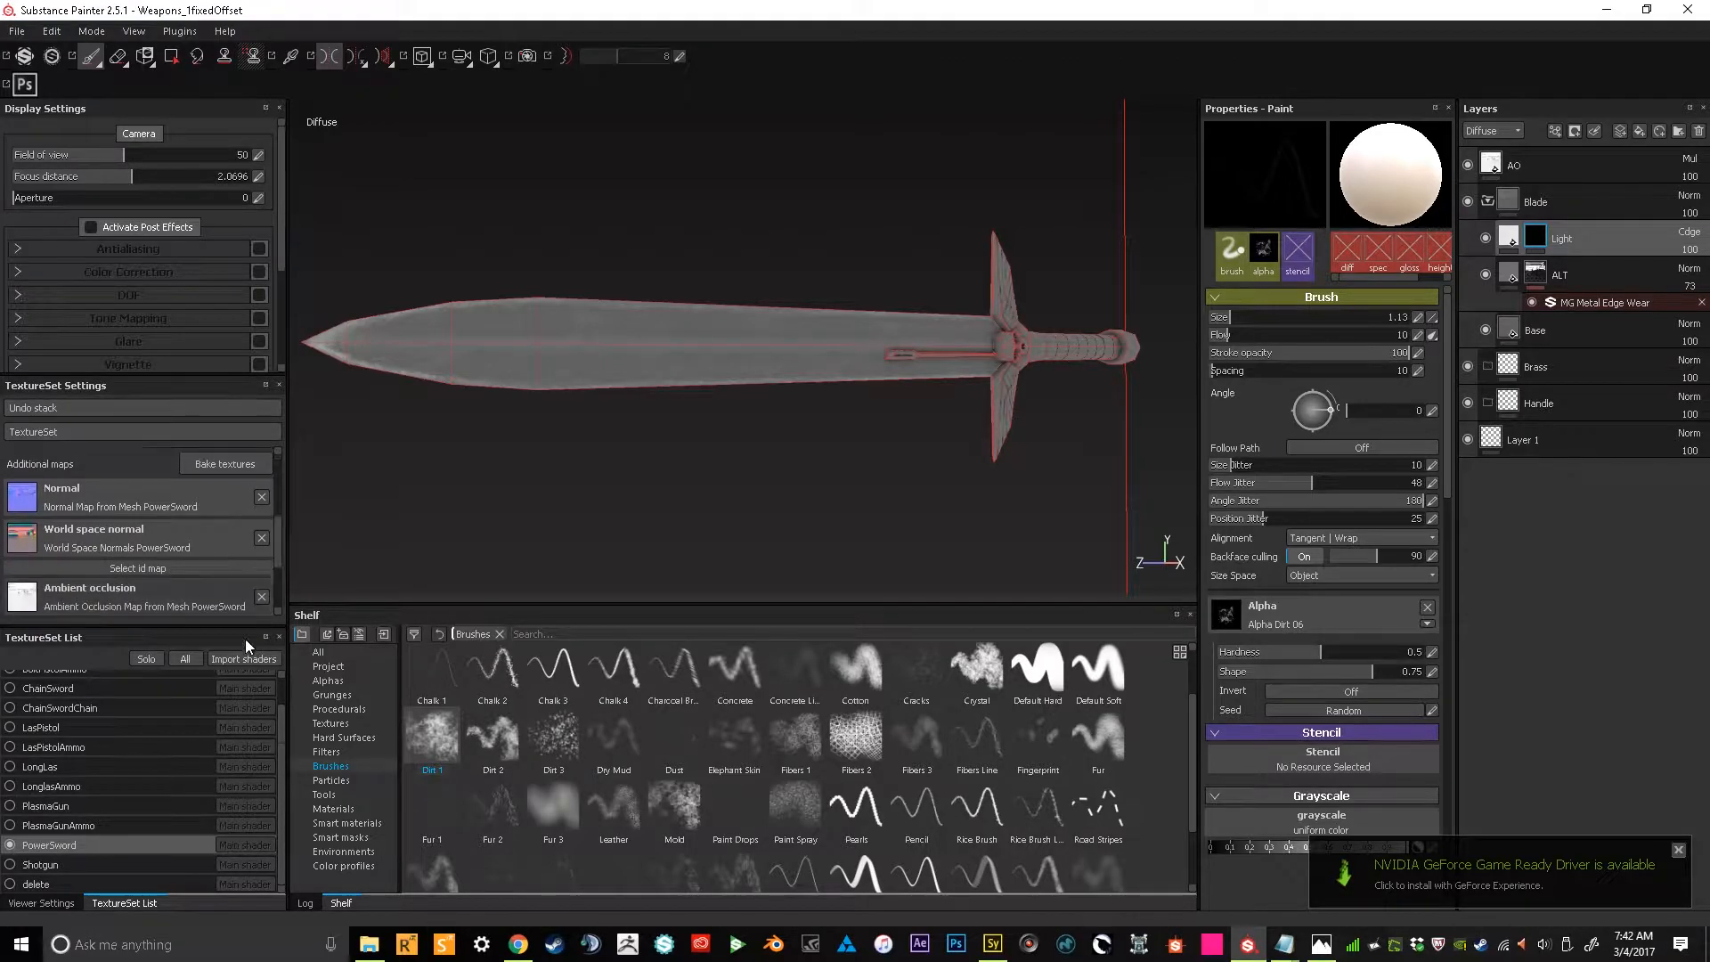
{"action": "left_click", "coordinate": [55, 906]}
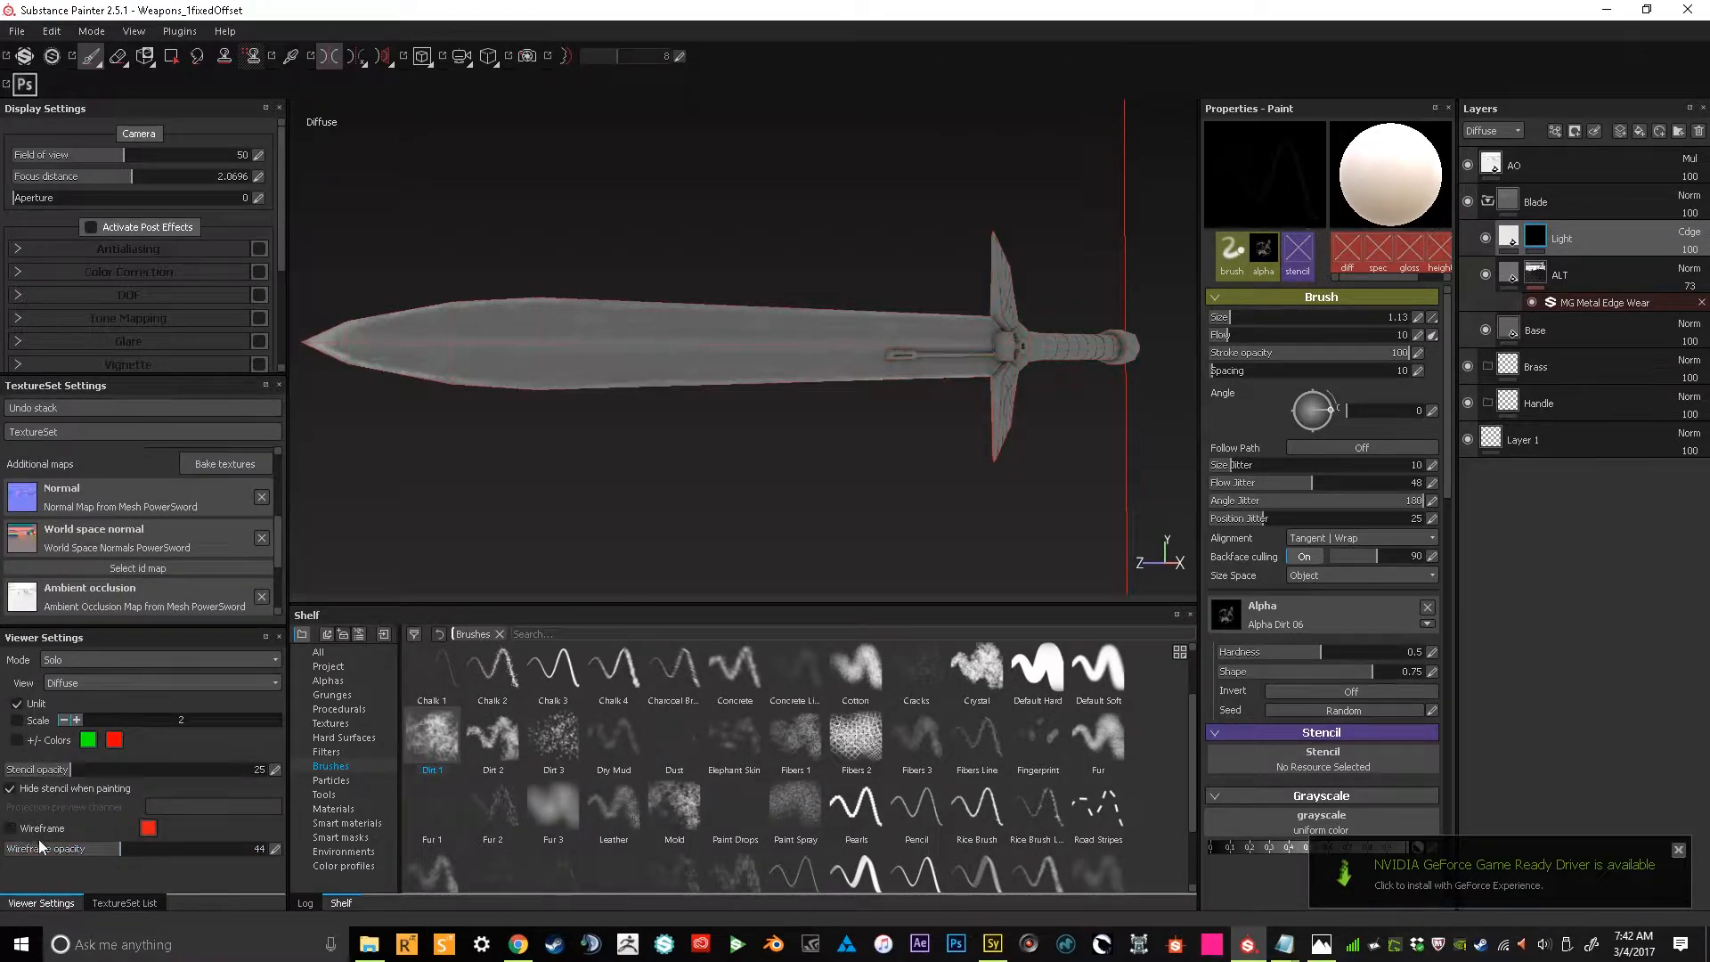
{"action": "left_click_drag", "start_coordinate": [508, 252], "coordinate": [385, 354], "text": "alt"}
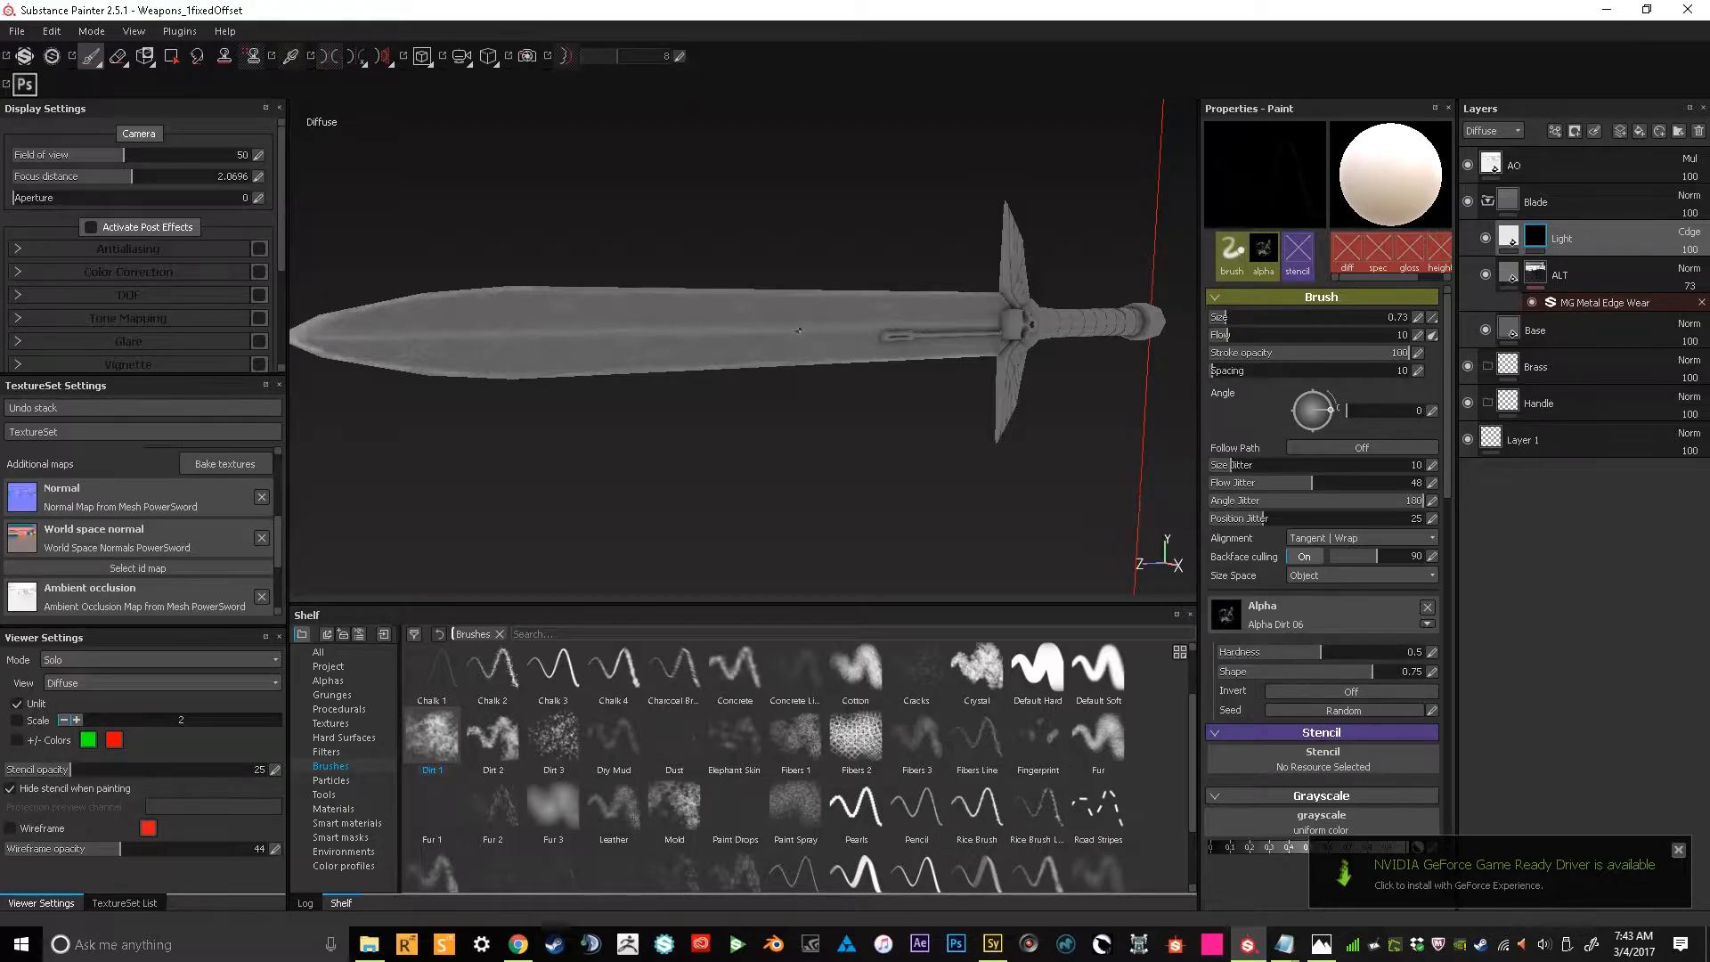
Set the Dirt 1 brush to size 0.73 and flow 30 for painting the Light mask
{"action": "left_click_drag", "start_coordinate": [881, 330], "coordinate": [976, 448], "text": "ctrl"}
{"action": "middle_click_drag", "start_coordinate": [976, 447], "coordinate": [894, 406], "text": "alt"}
{"action": "left_click_drag", "start_coordinate": [893, 406], "coordinate": [903, 328], "text": "alt"}
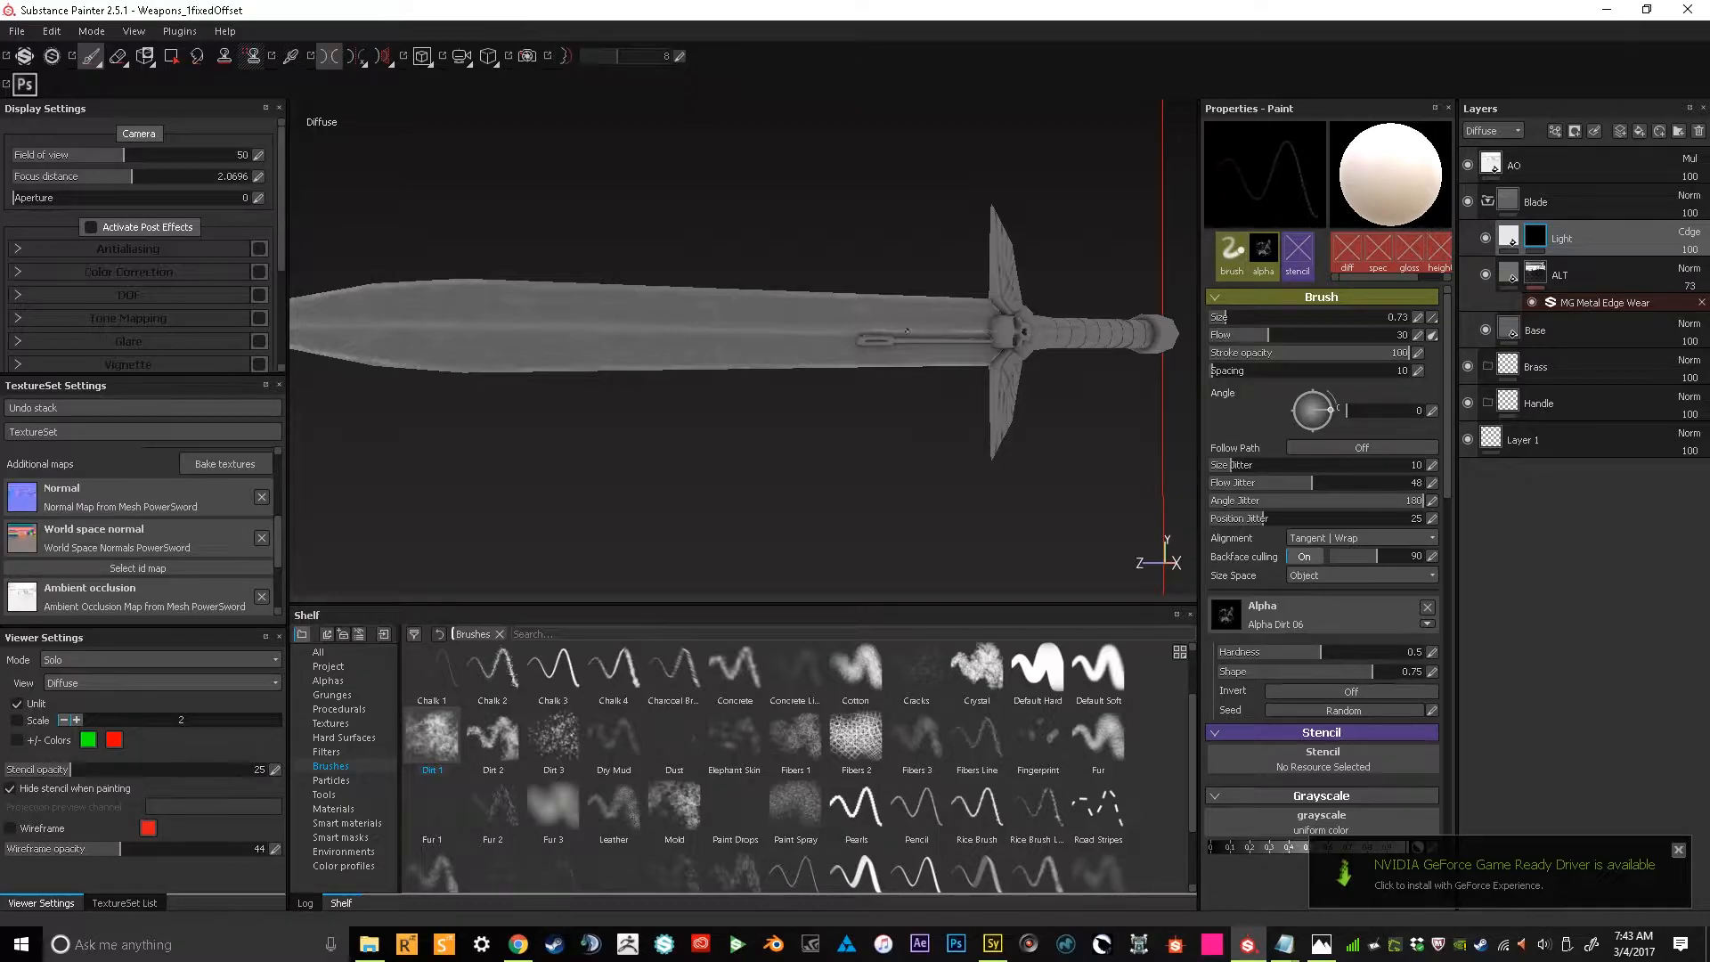
{"action": "left_click_drag", "start_coordinate": [979, 347], "coordinate": [901, 410], "text": "alt"}
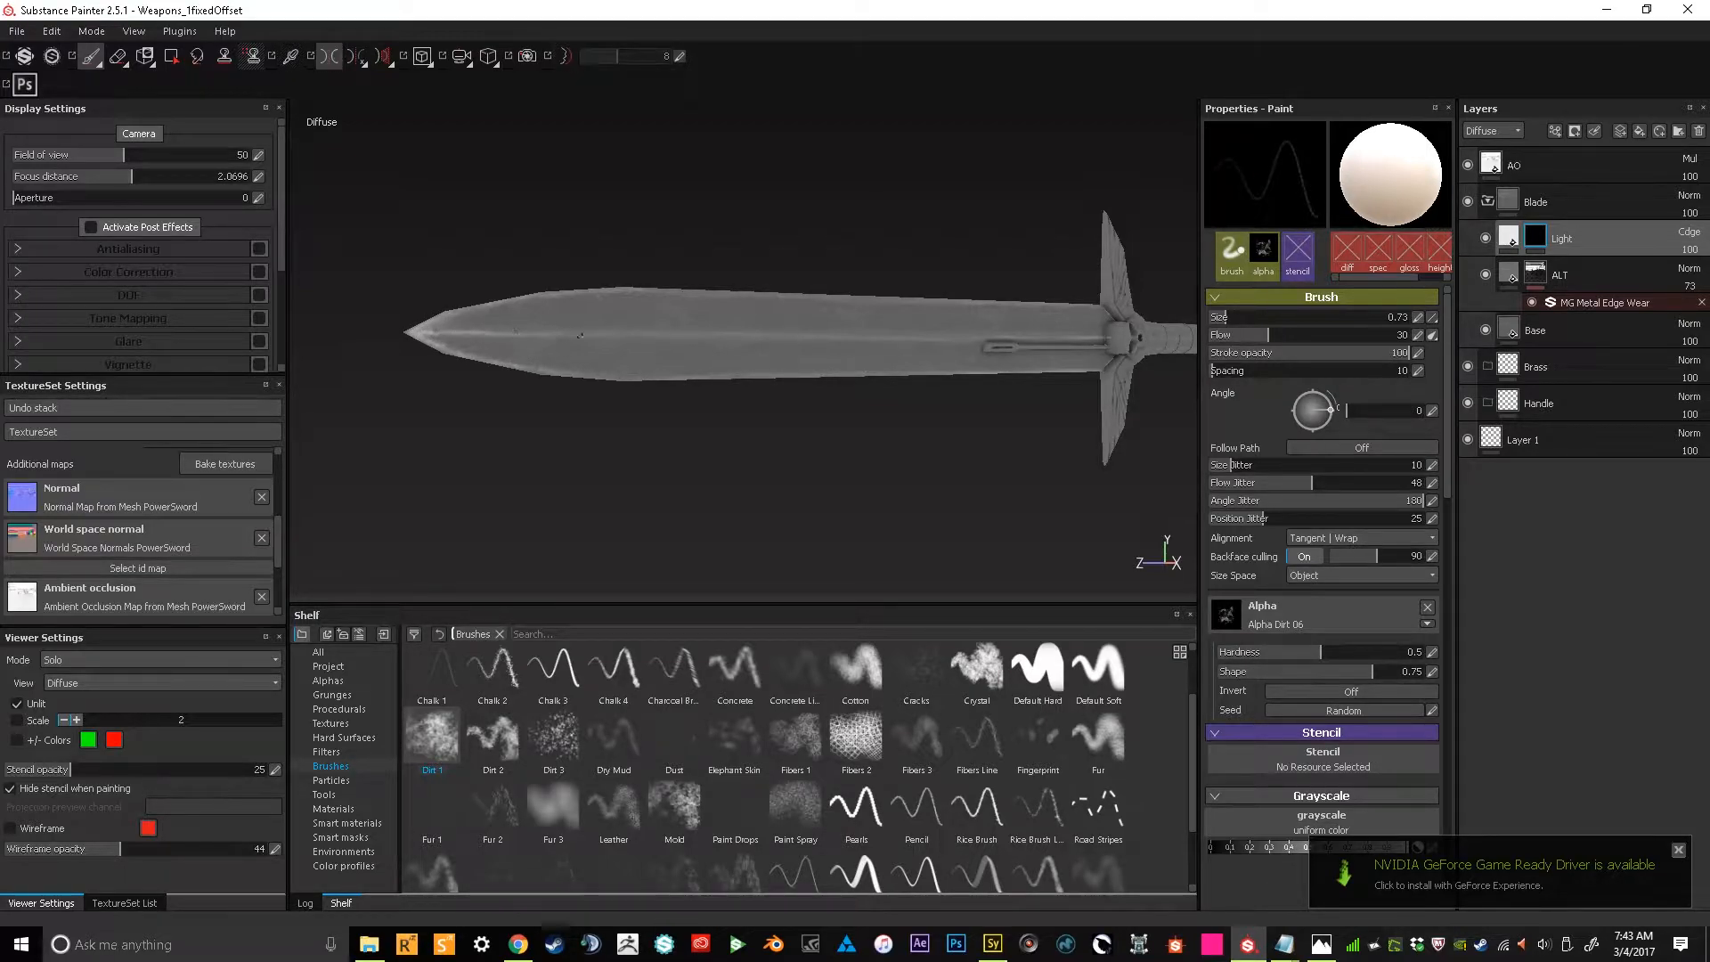
Enlarge the brush to size 3.43 and paint highlights along the blade's central ridge on the Light mask
{"action": "key", "text": "ctrl"}
{"action": "right_click_drag", "start_coordinate": [563, 410], "coordinate": [632, 411], "text": "ctrl"}
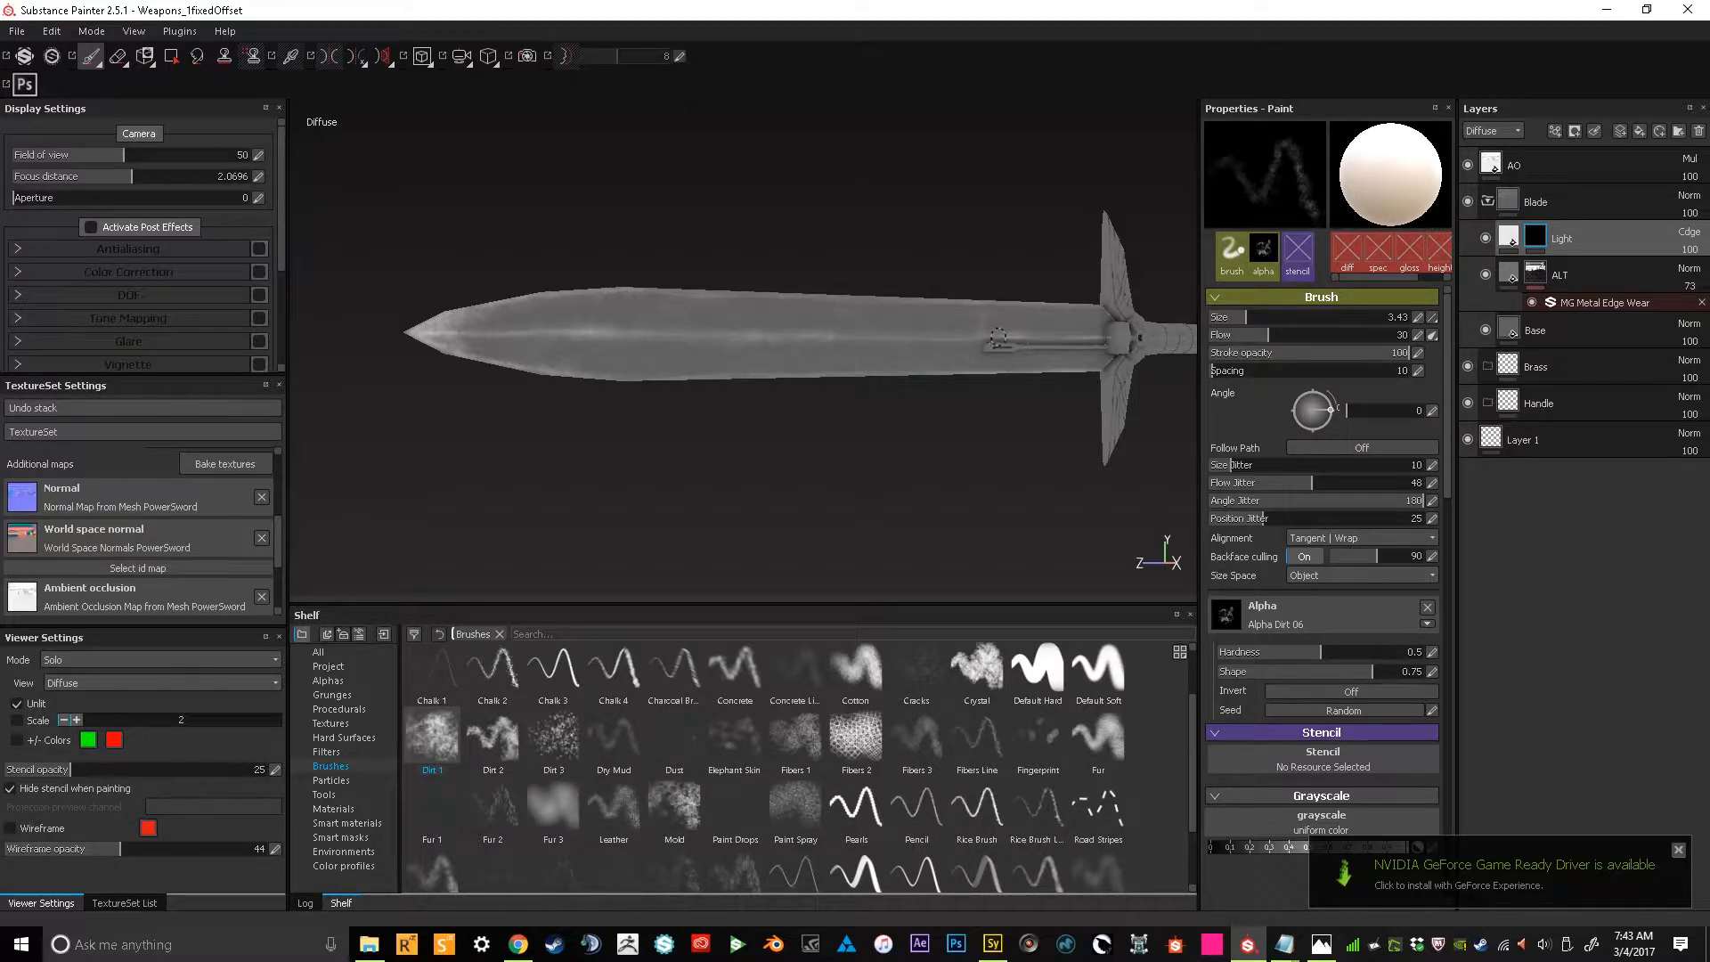
{"action": "left_click_drag", "start_coordinate": [872, 367], "coordinate": [820, 353], "text": "alt"}
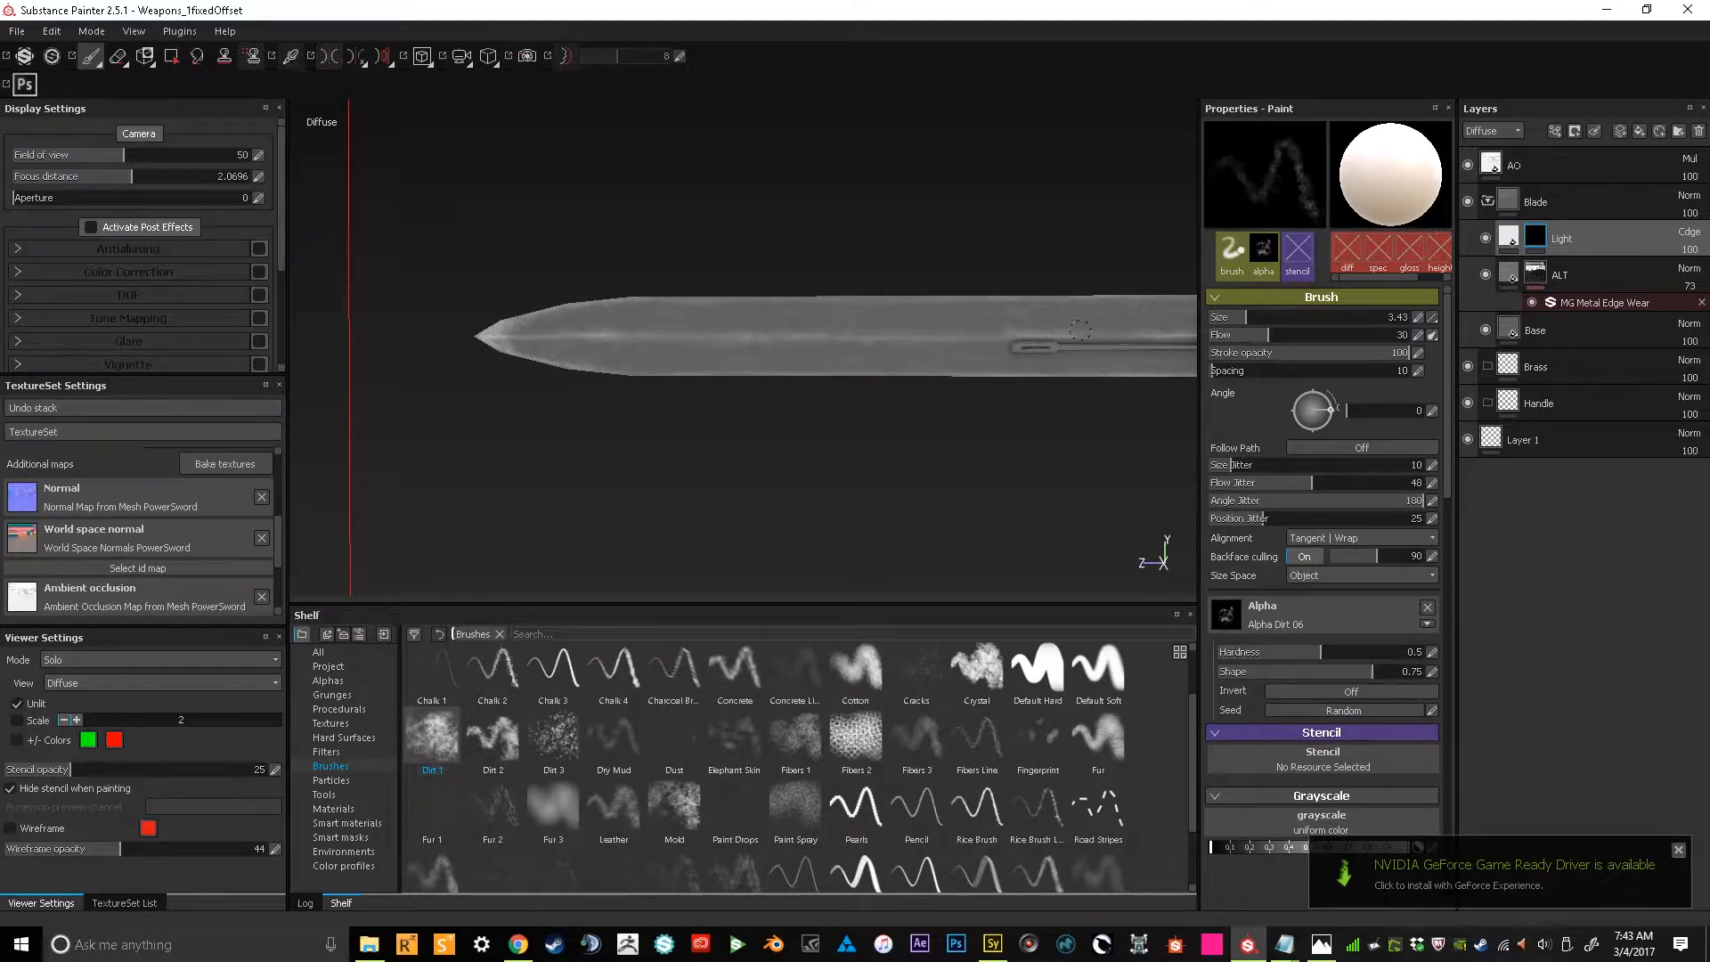
{"action": "mouse_move", "coordinate": [904, 411]}
{"action": "left_mouse_down", "text": "alt"}
{"action": "mouse_move", "coordinate": [950, 409]}
{"action": "mouse_move", "coordinate": [985, 313]}
{"action": "mouse_move", "coordinate": [1051, 264]}
{"action": "mouse_move", "coordinate": [947, 390]}
{"action": "mouse_move", "coordinate": [1185, 391]}
{"action": "mouse_move", "coordinate": [910, 391]}
{"action": "mouse_move", "coordinate": [751, 369]}
{"action": "left_mouse_up", "text": "alt"}
{"action": "middle_click_drag", "start_coordinate": [1038, 366], "coordinate": [910, 383], "text": "alt"}
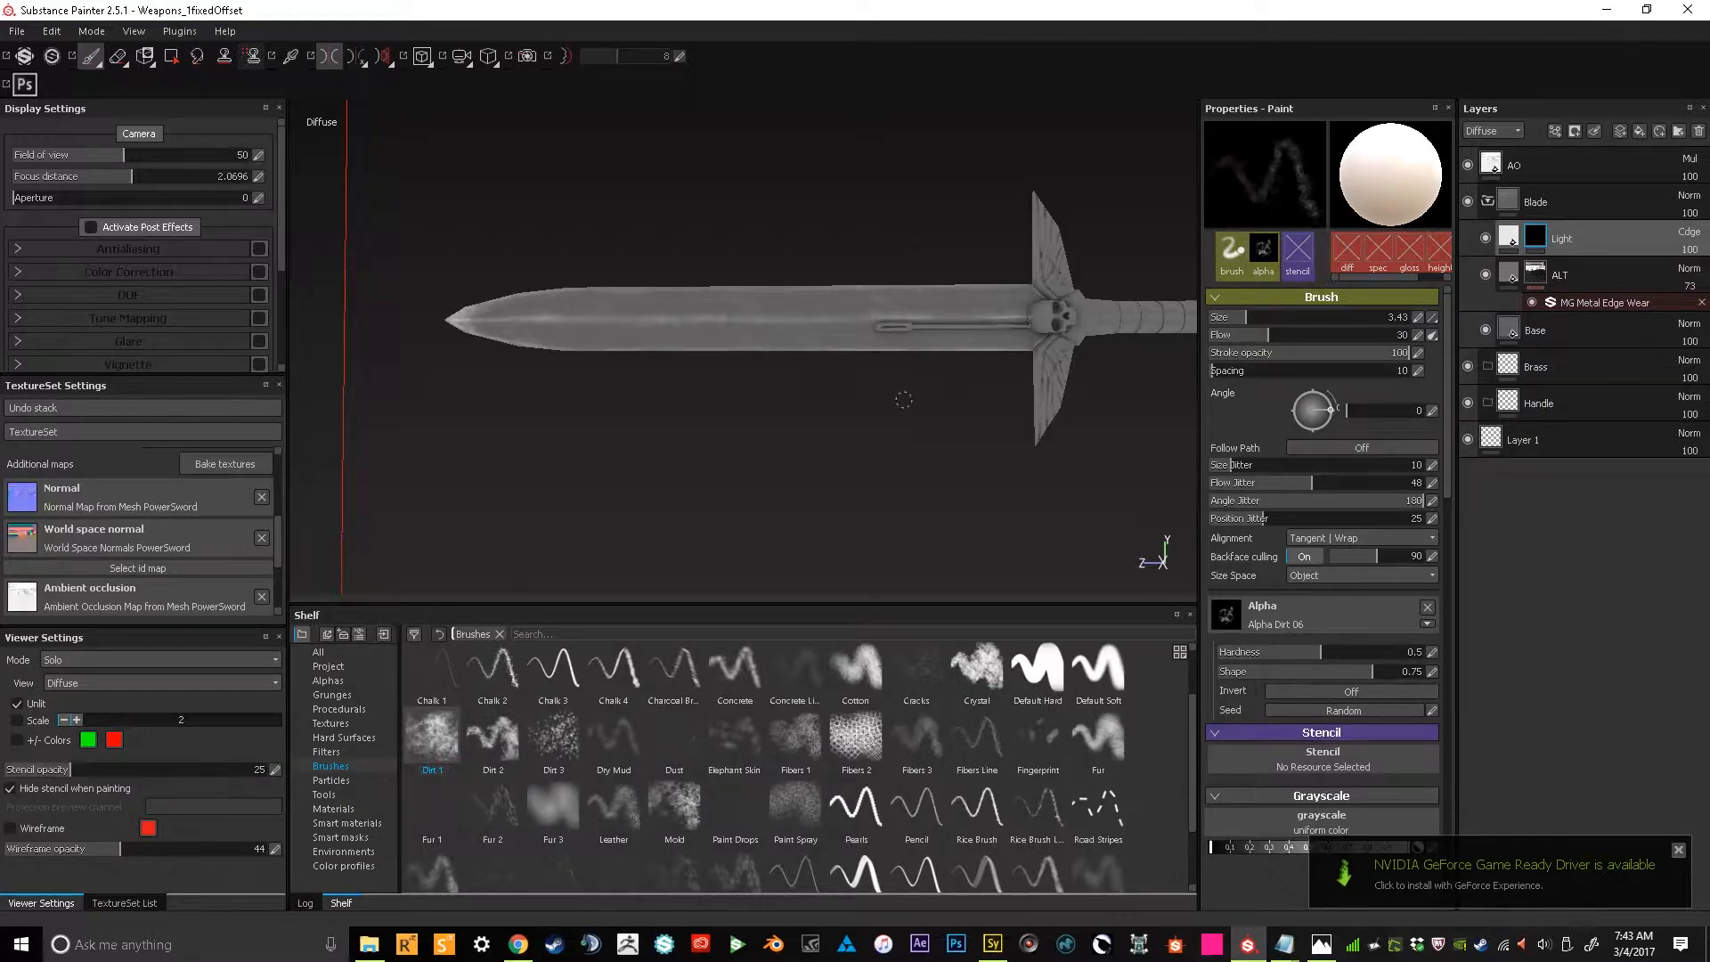
In the material view, enable specular and glossiness on the Base fill and set its specular color to a 0.060 grey
{"action": "key", "text": "m"}
{"action": "mouse_move", "coordinate": [888, 459]}
{"action": "left_mouse_down", "text": "alt"}
{"action": "mouse_move", "coordinate": [1035, 450]}
{"action": "mouse_move", "coordinate": [1015, 450]}
{"action": "left_mouse_up", "text": "alt"}
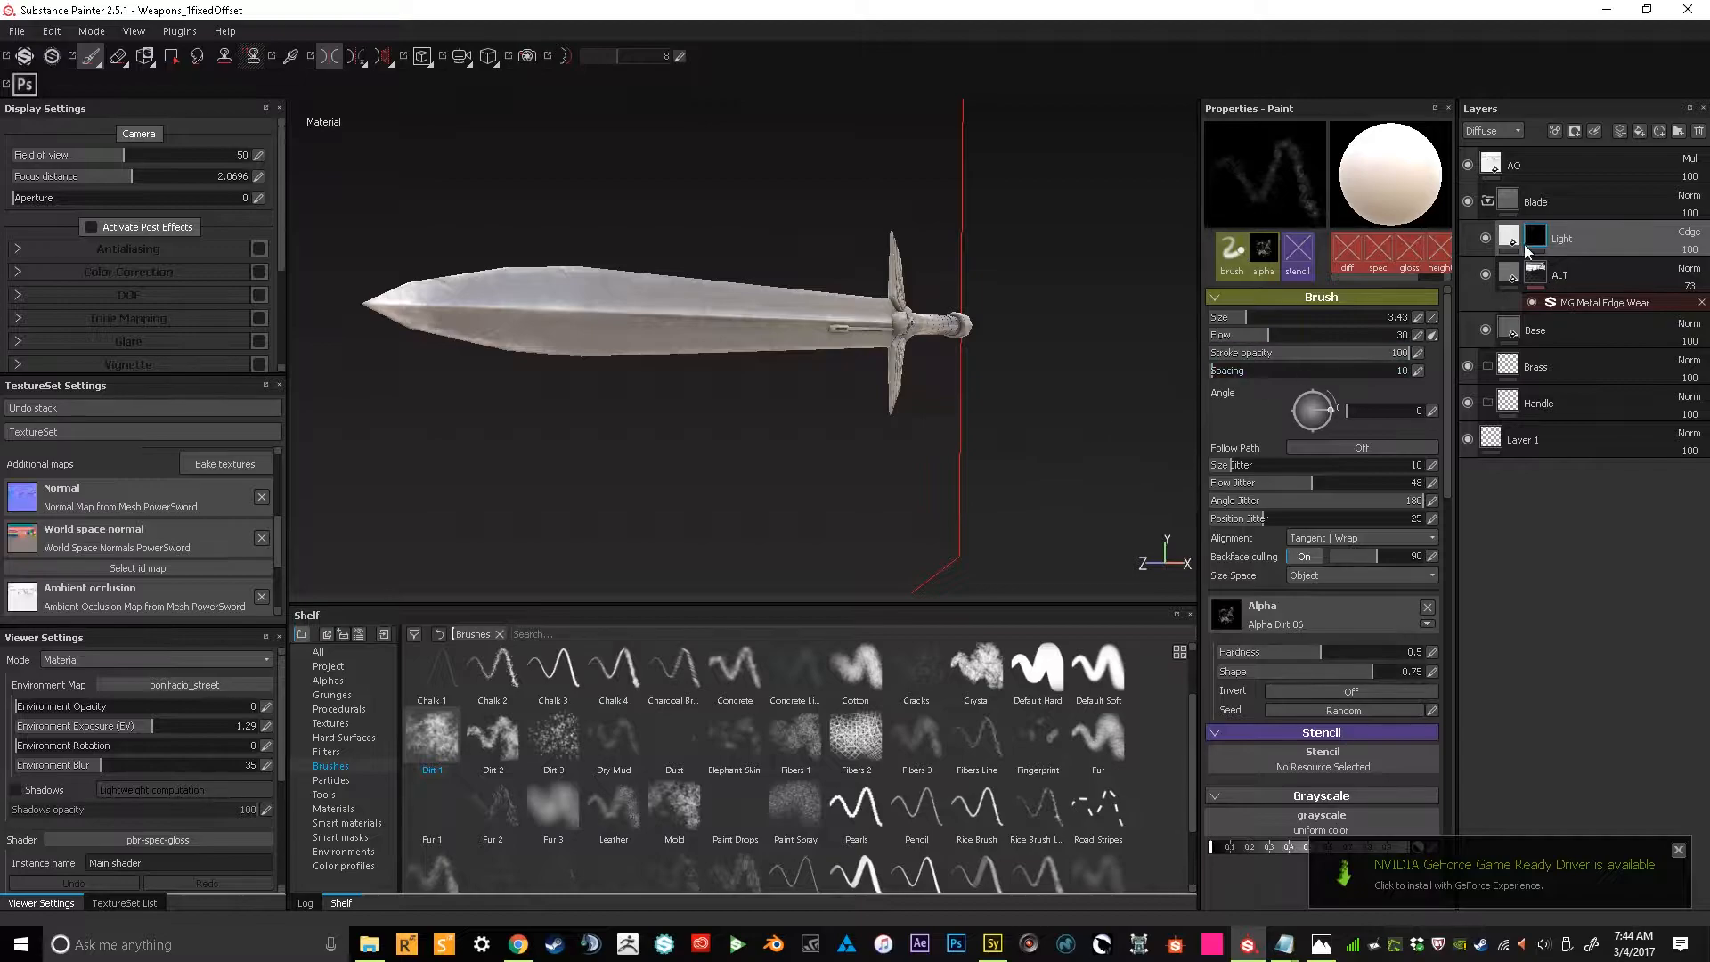
{"action": "left_click", "coordinate": [1521, 335]}
{"action": "left_click", "coordinate": [1277, 320]}
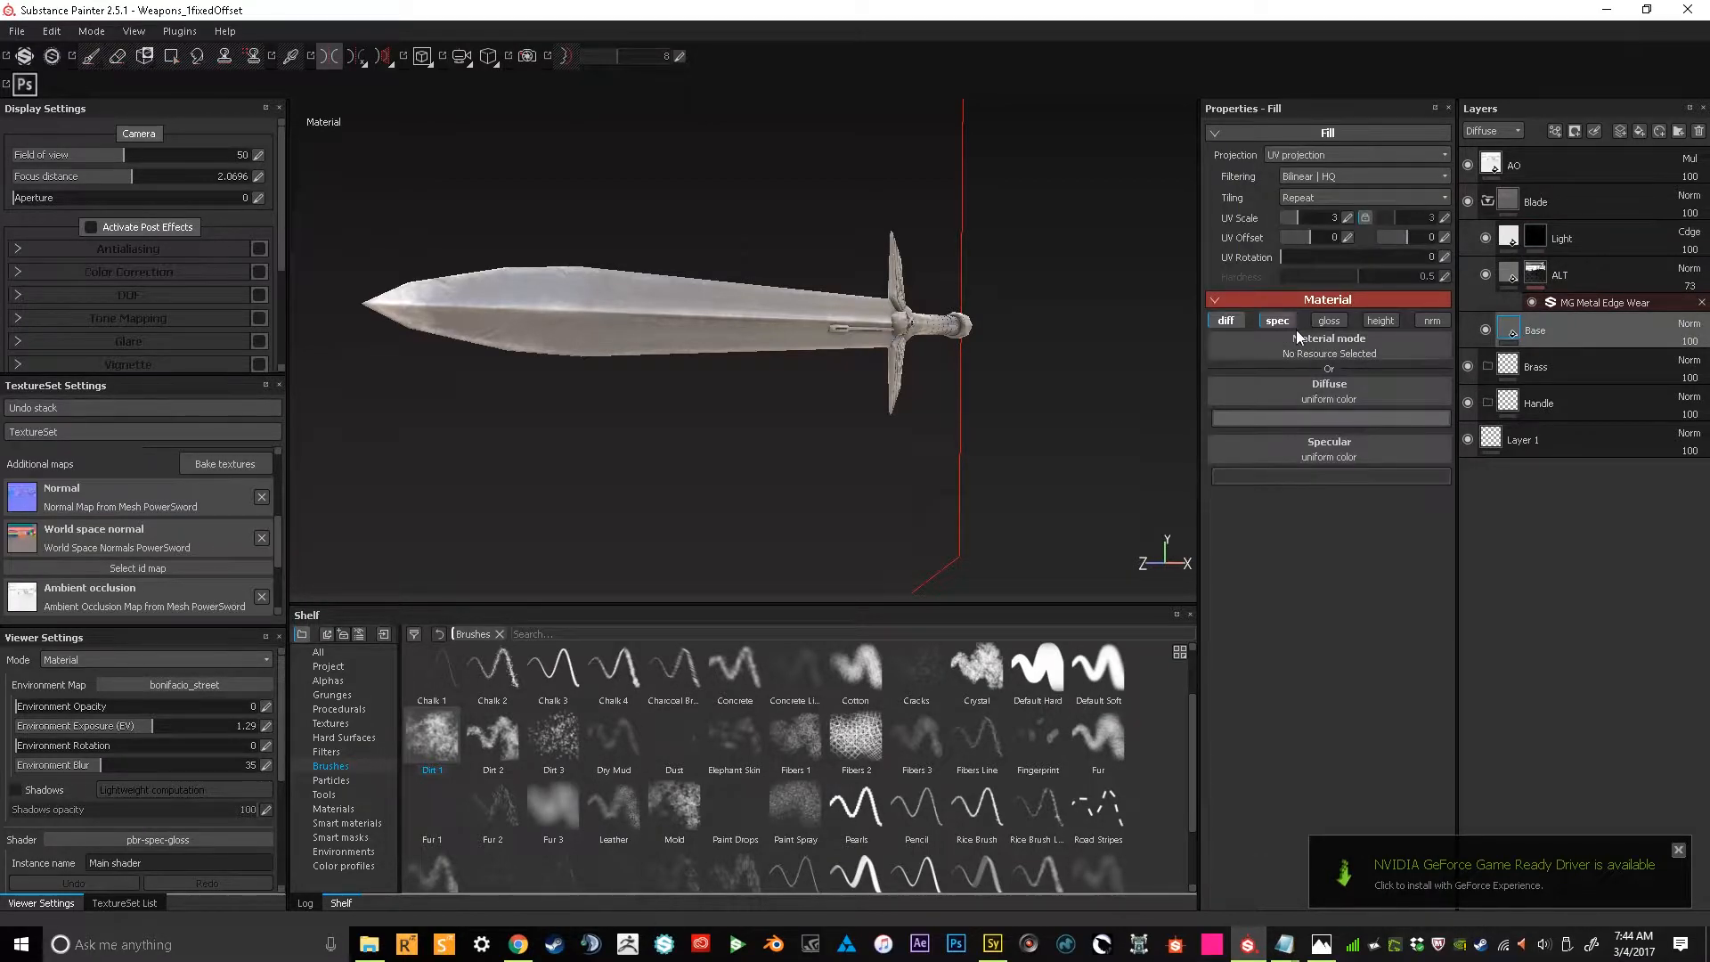
{"action": "left_click", "coordinate": [1331, 319]}
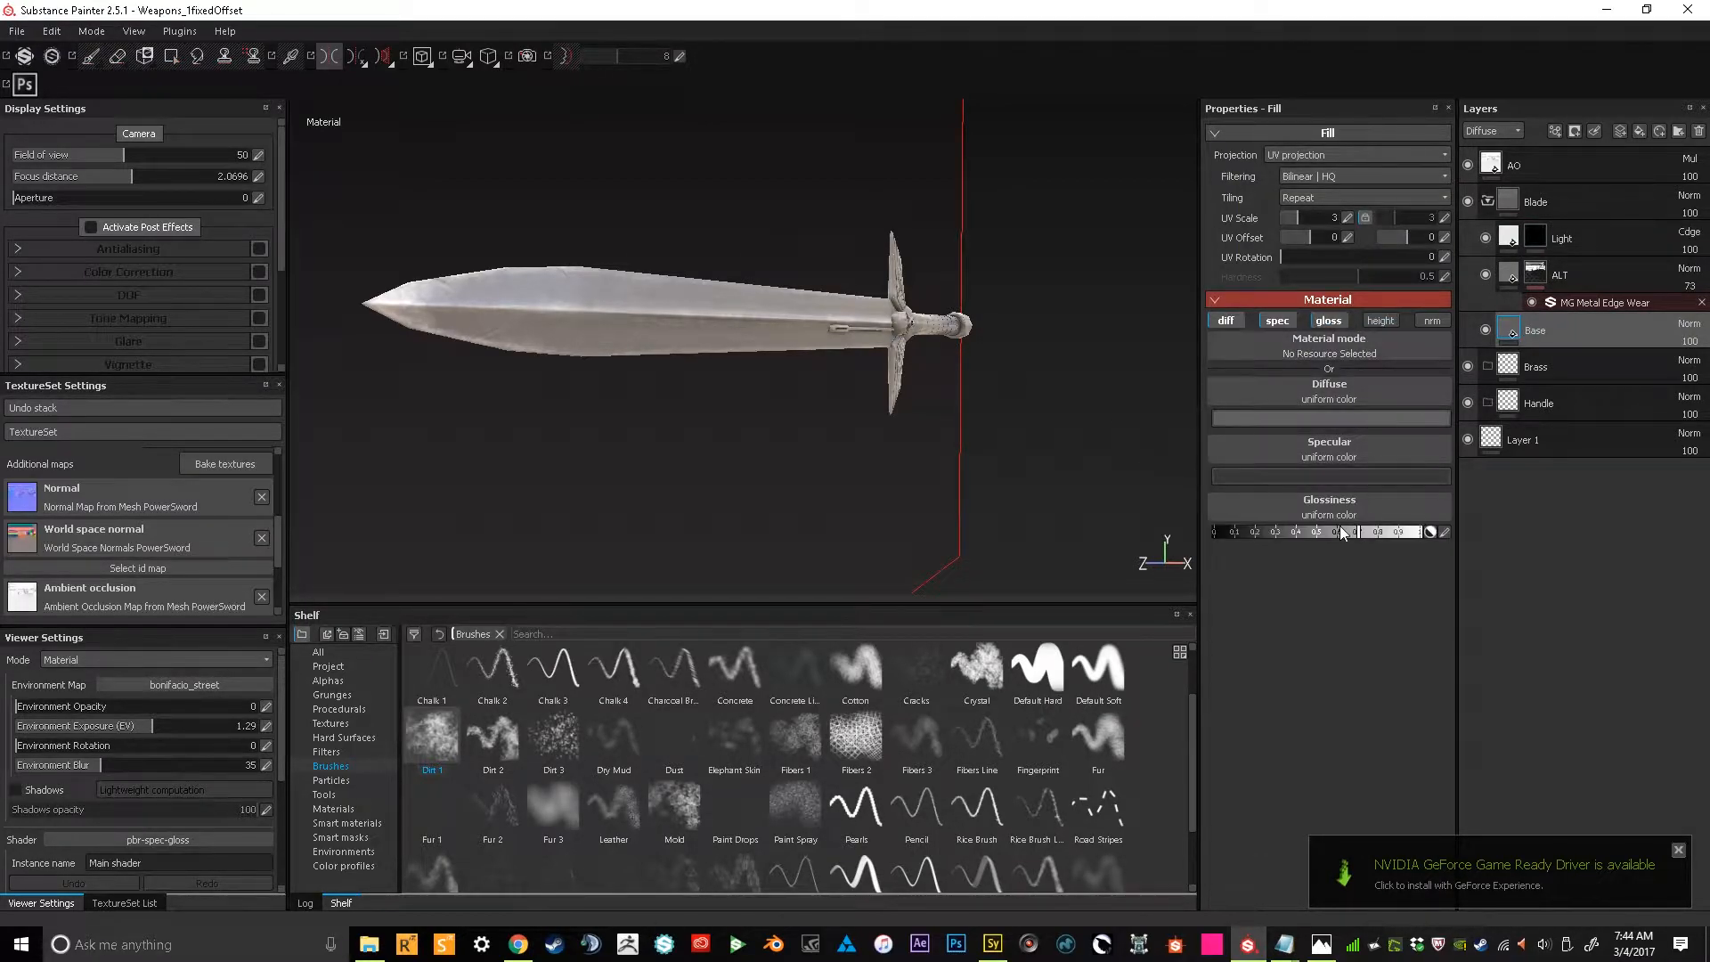
{"action": "left_click", "coordinate": [1355, 469]}
{"action": "mouse_move", "coordinate": [1213, 500]}
{"action": "left_mouse_down"}
{"action": "mouse_move", "coordinate": [1206, 468]}
{"action": "mouse_move", "coordinate": [1207, 489]}
{"action": "left_mouse_up"}
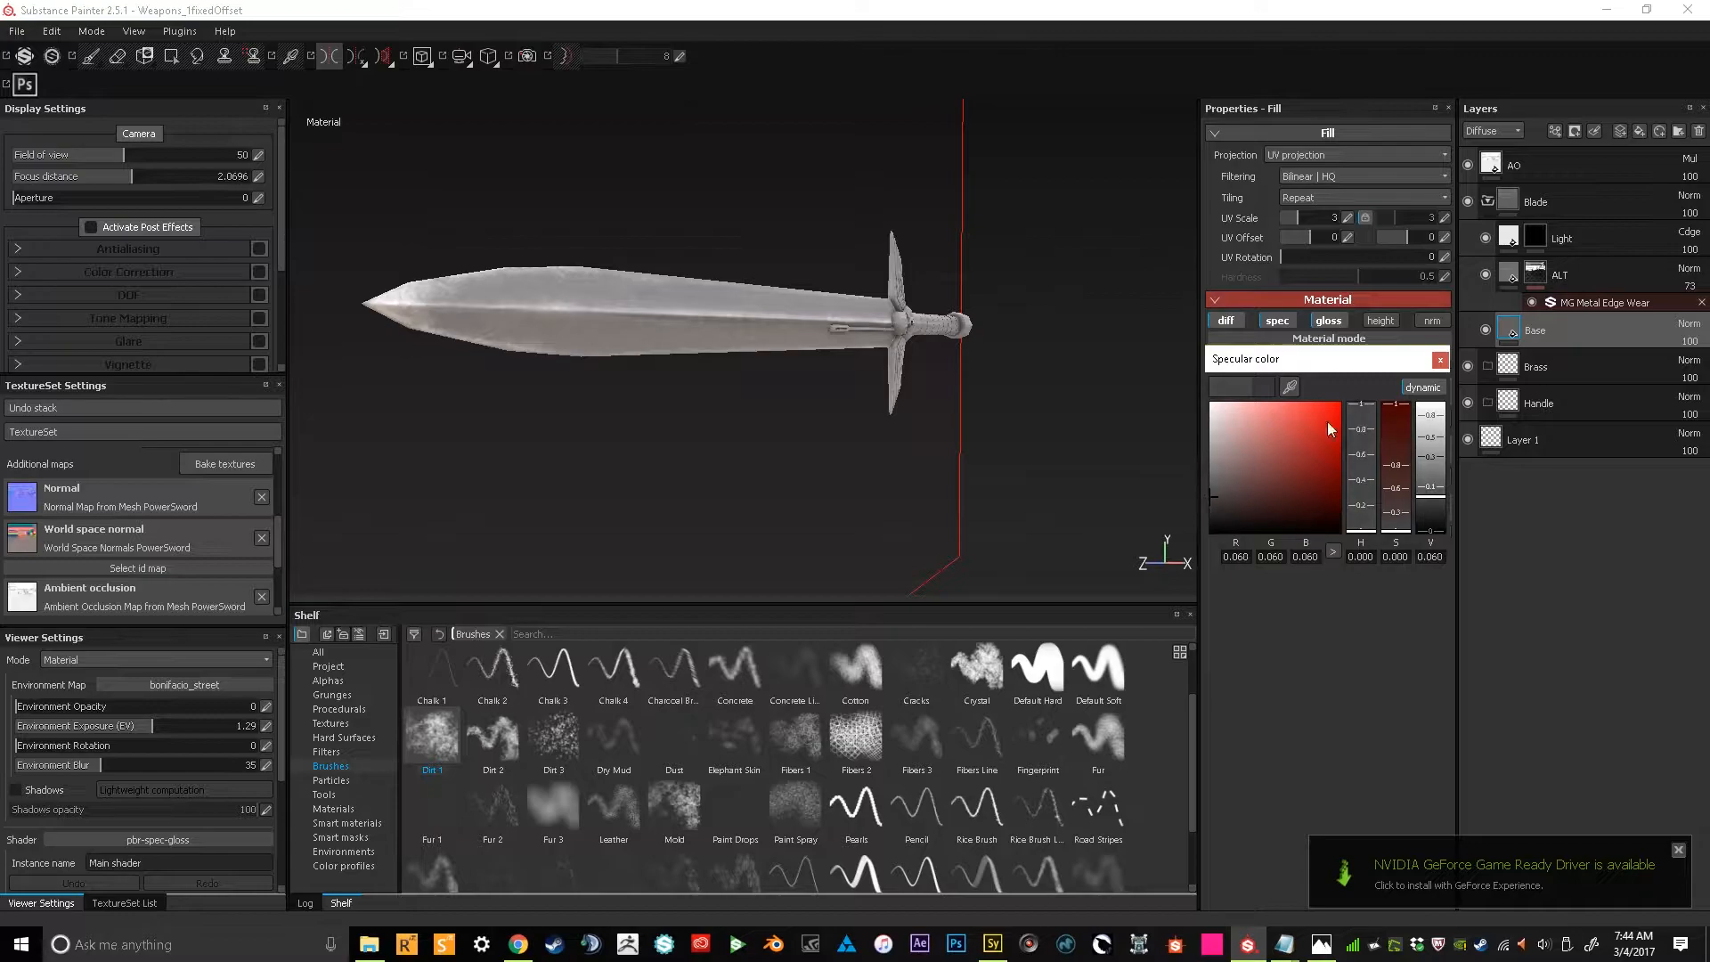
{"action": "left_click", "coordinate": [1440, 359]}
Enable the specular channel on the Light fill and set its specular color to a 0.430 grey
{"action": "left_click", "coordinate": [1533, 255]}
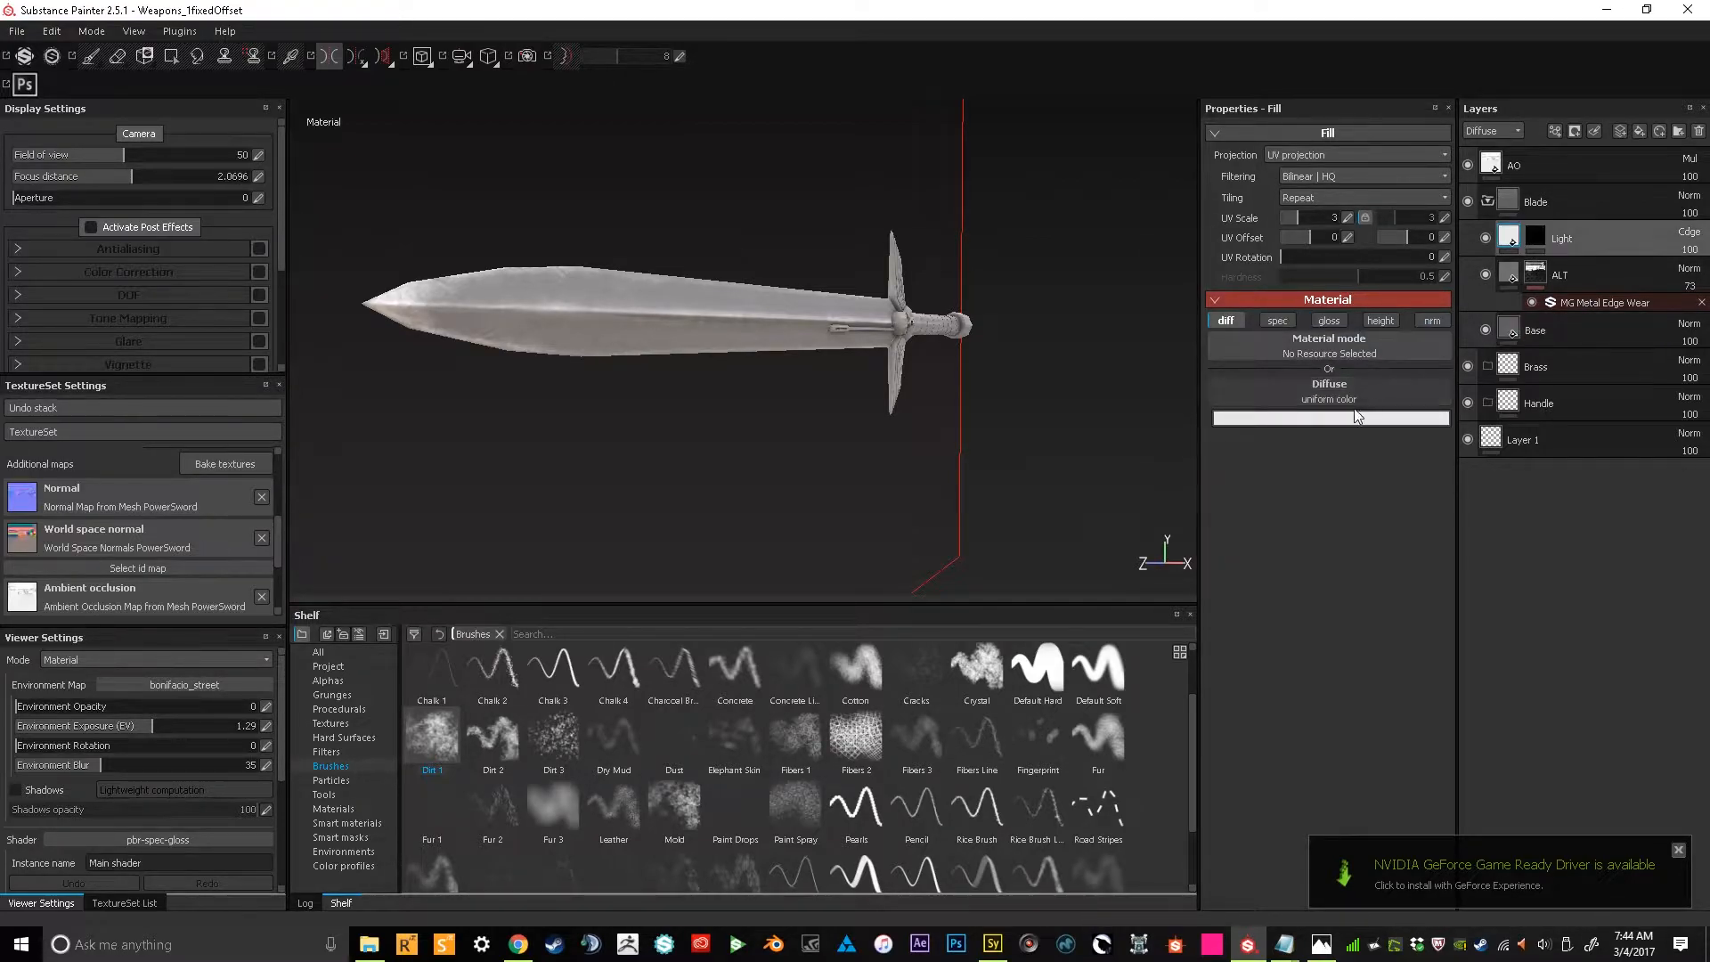
{"action": "left_click", "coordinate": [1280, 322]}
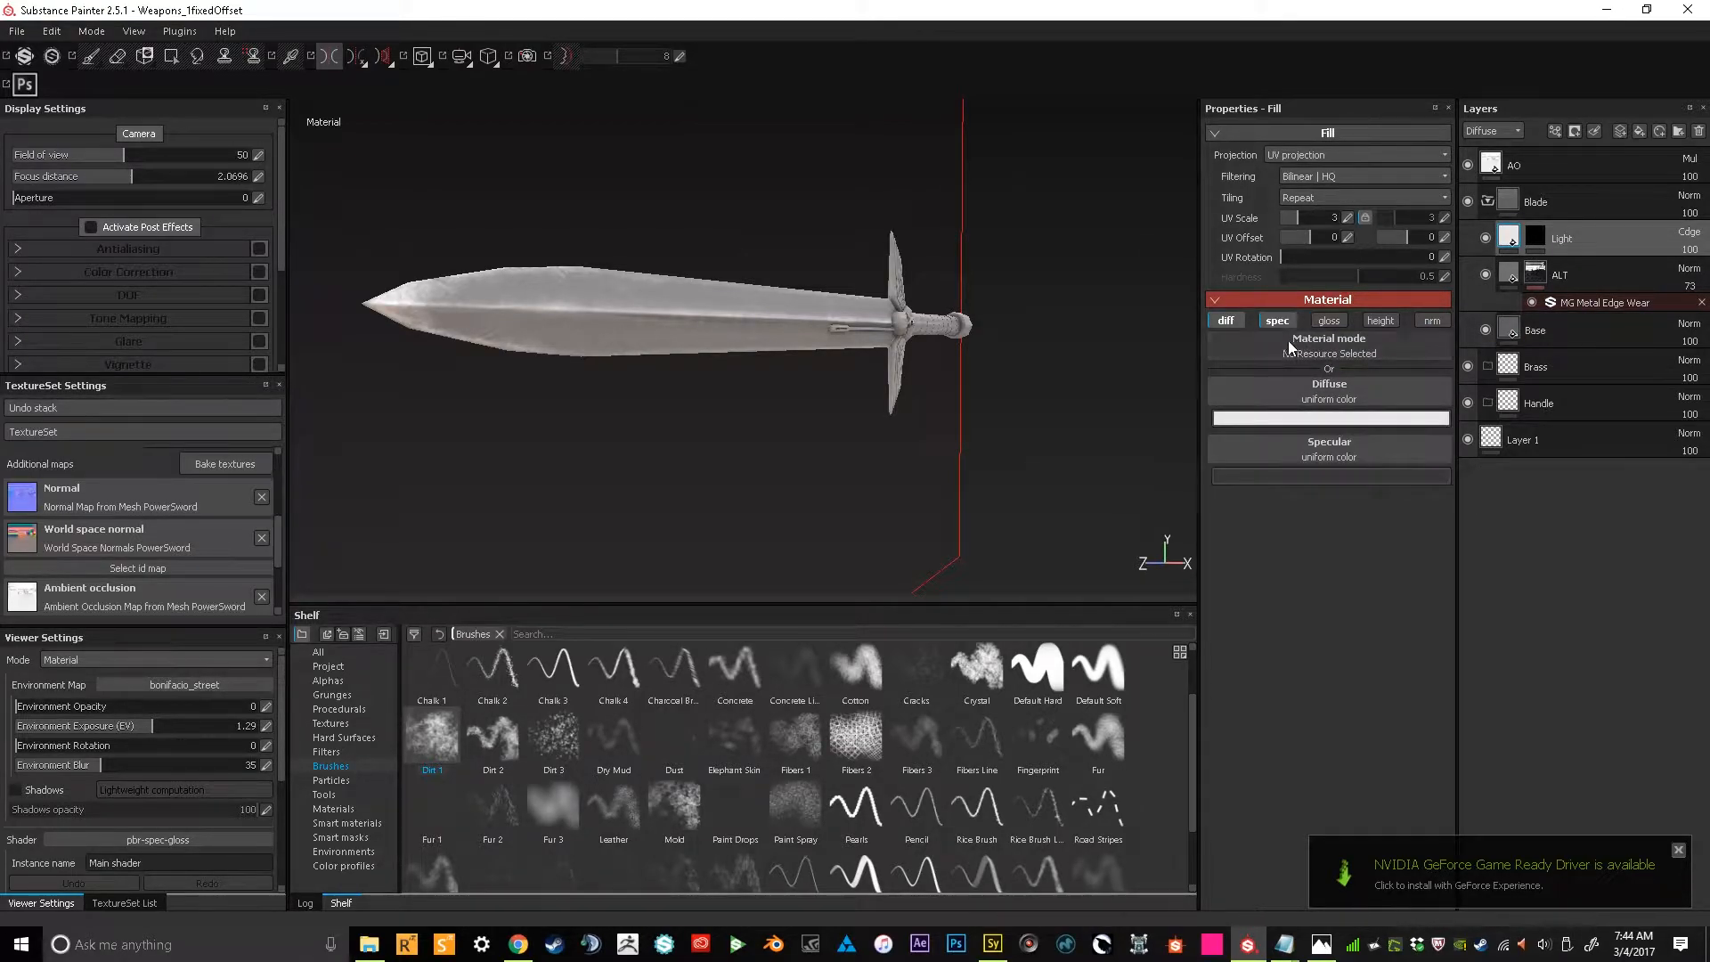
{"action": "left_click", "coordinate": [1345, 476]}
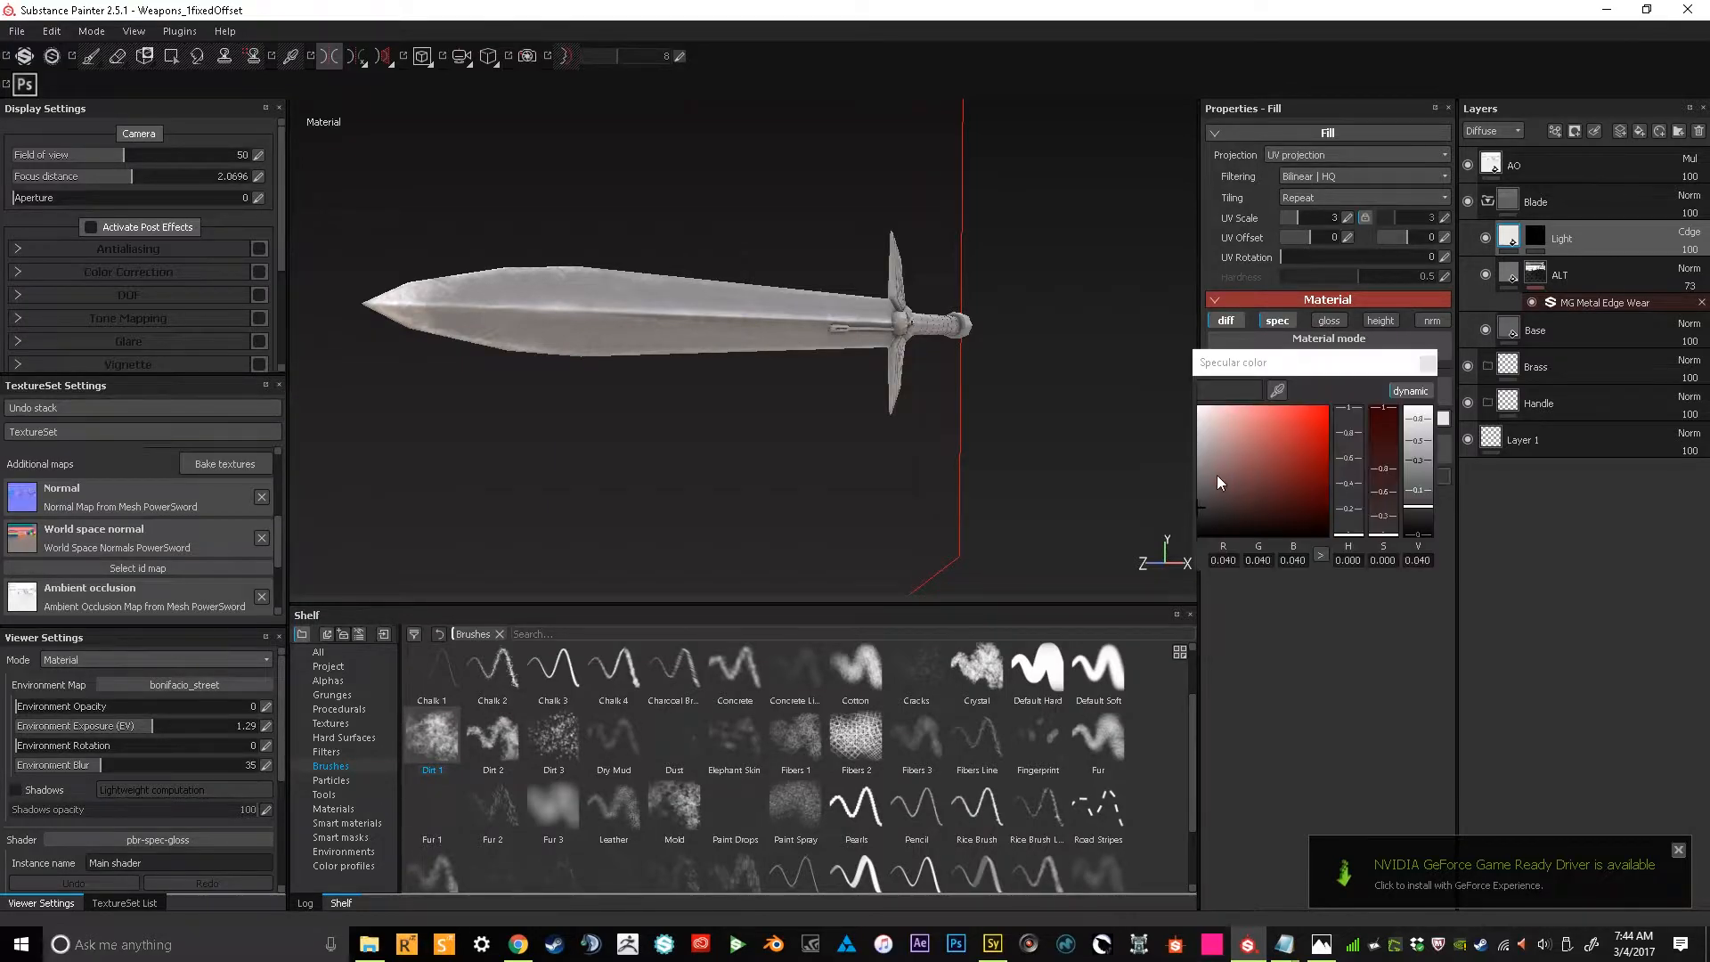
{"action": "left_click_drag", "start_coordinate": [1188, 422], "coordinate": [1188, 446]}
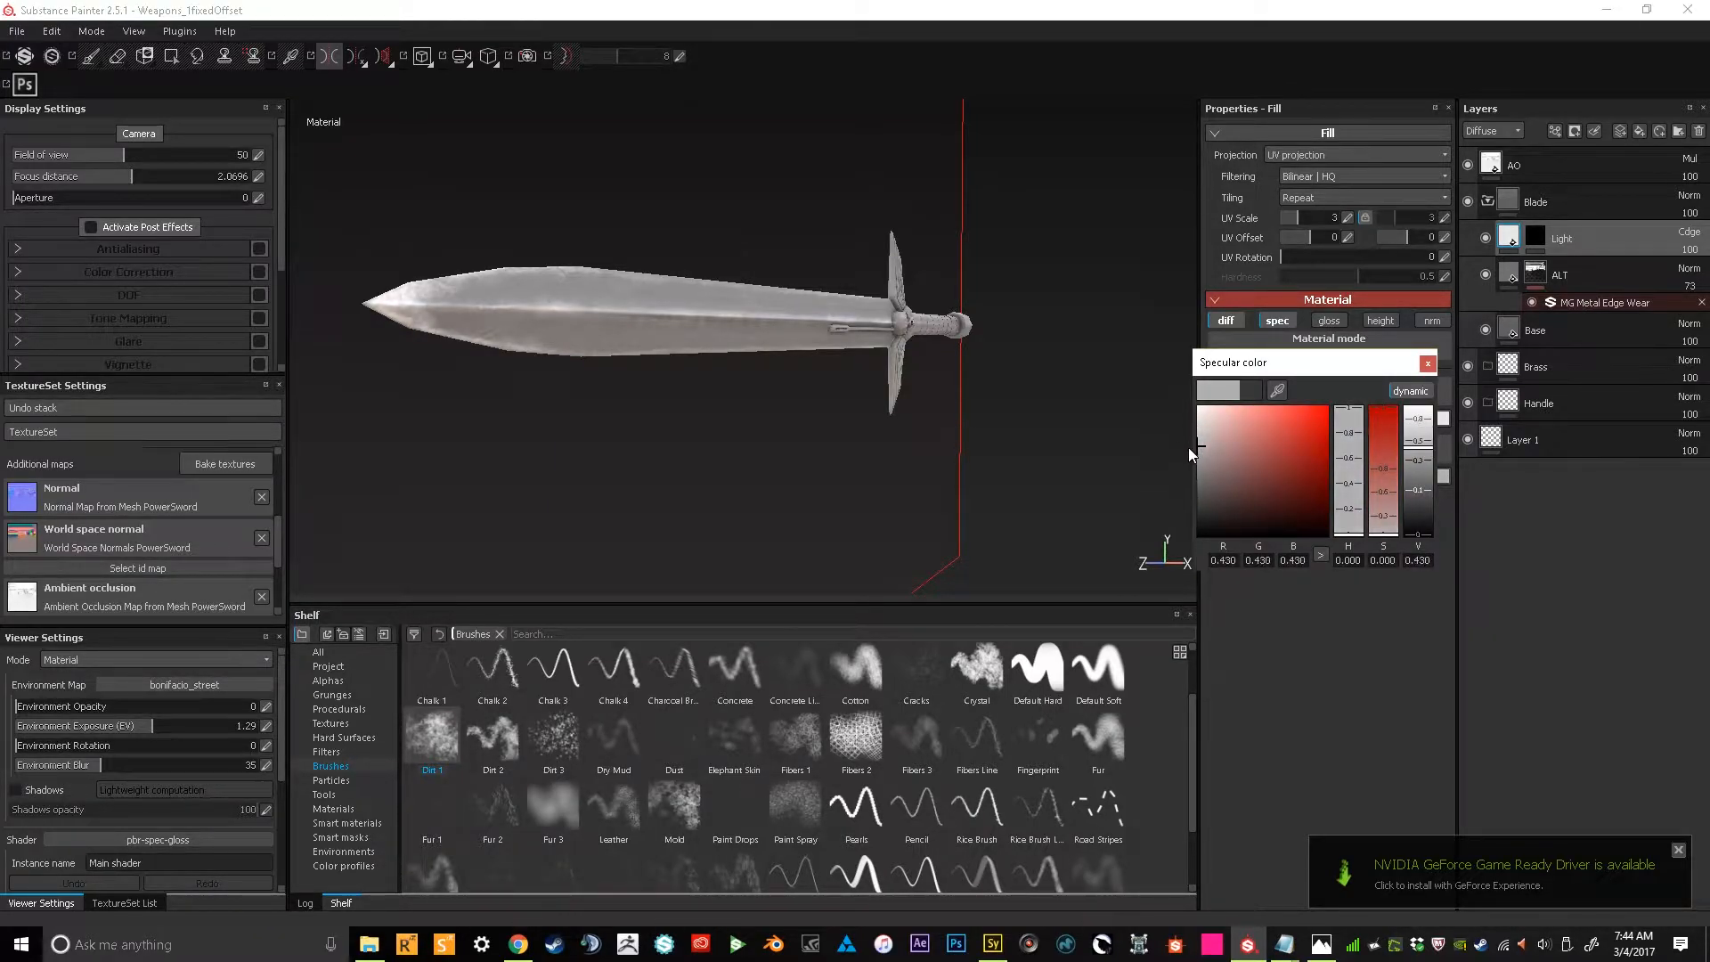
{"action": "left_click", "coordinate": [1427, 364]}
Return to the diffuse view and add a Light mask stroke at the blade's tip
{"action": "left_click_drag", "start_coordinate": [1007, 408], "coordinate": [808, 423], "text": "alt"}
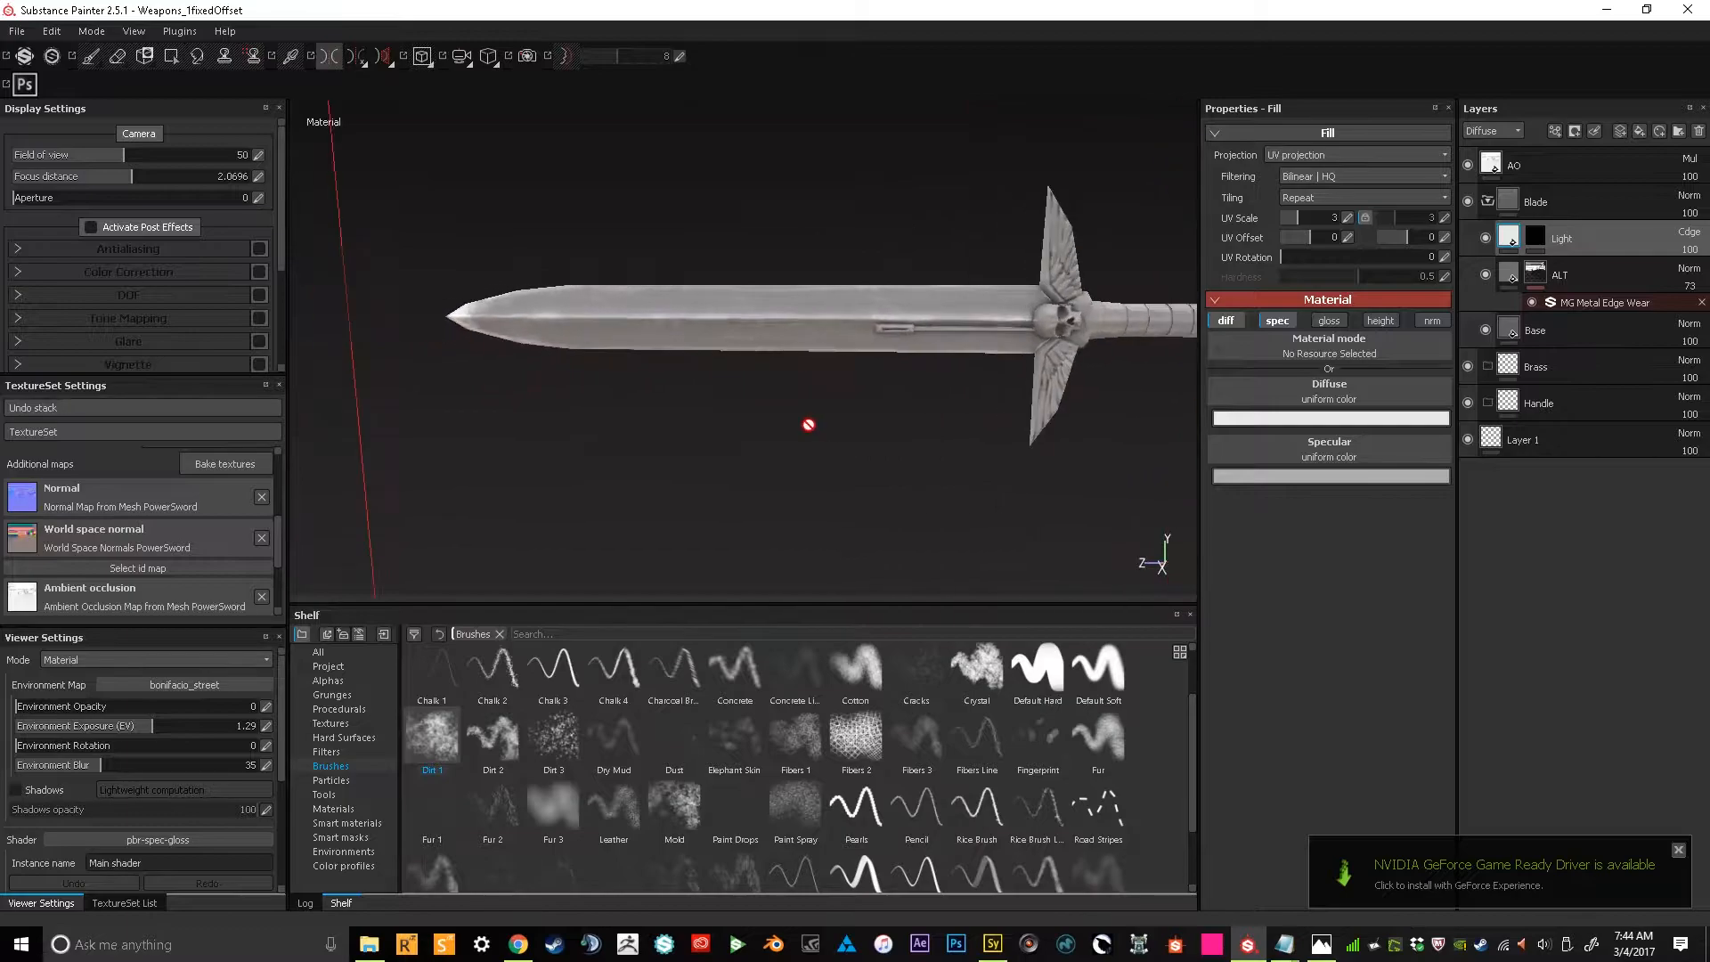
{"action": "middle_click_drag", "start_coordinate": [809, 424], "coordinate": [740, 439], "text": "alt"}
{"action": "key", "text": "c"}
{"action": "left_click_drag", "start_coordinate": [680, 445], "coordinate": [767, 457], "text": "alt"}
{"action": "middle_click_drag", "start_coordinate": [767, 458], "coordinate": [802, 483], "text": "alt"}
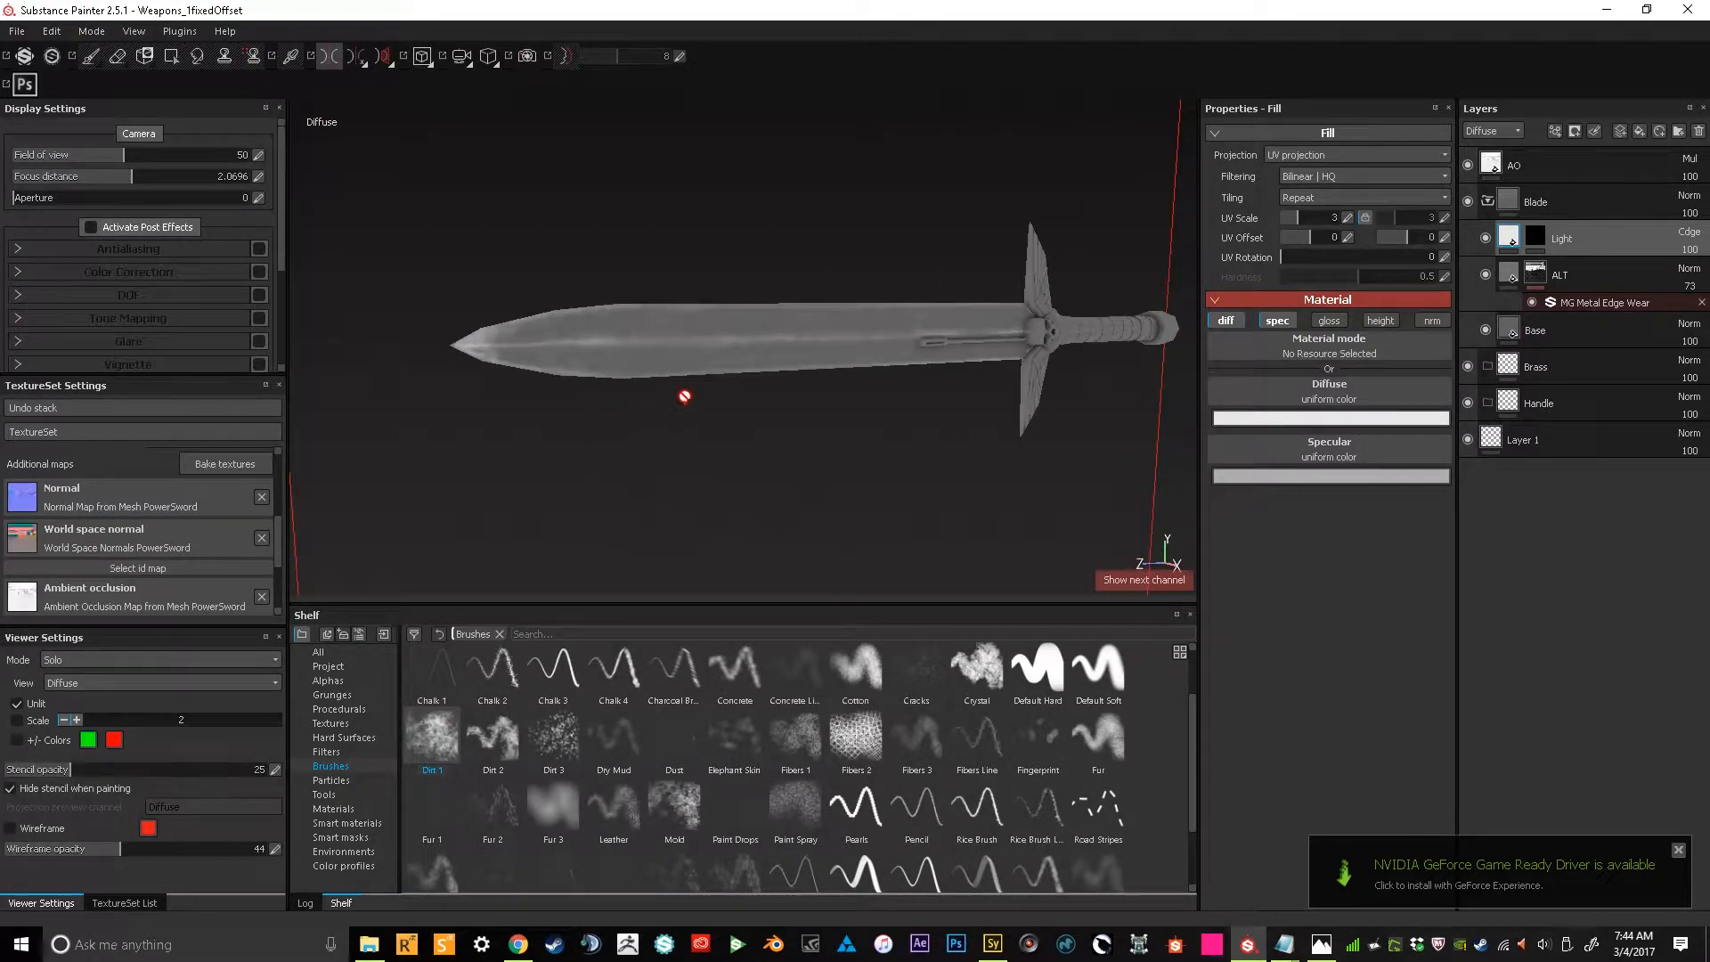
{"action": "left_click", "coordinate": [1534, 237]}
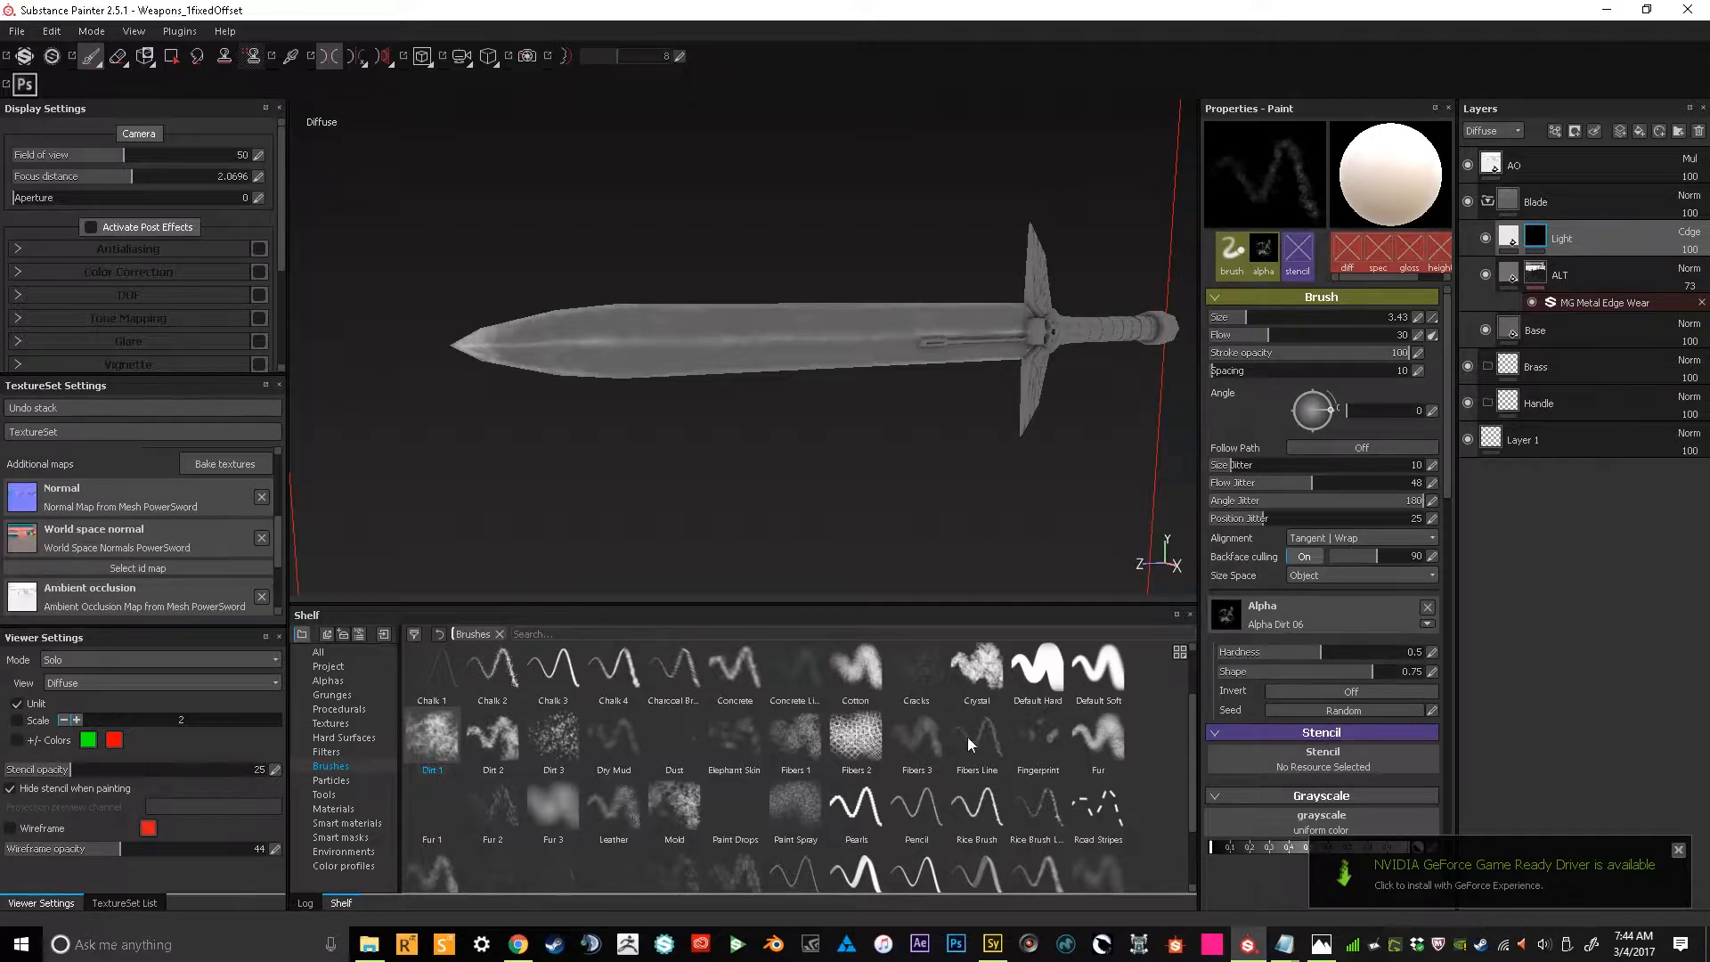
{"action": "left_click_drag", "start_coordinate": [469, 344], "coordinate": [493, 355]}
{"action": "mouse_move", "coordinate": [1013, 417]}
{"action": "left_mouse_down", "text": "alt"}
{"action": "mouse_move", "coordinate": [959, 406]}
{"action": "mouse_move", "coordinate": [798, 454]}
{"action": "mouse_move", "coordinate": [792, 477]}
{"action": "mouse_move", "coordinate": [1168, 456]}
{"action": "mouse_move", "coordinate": [765, 405]}
{"action": "left_mouse_up", "text": "alt"}
{"action": "right_click_drag", "start_coordinate": [694, 463], "coordinate": [683, 698], "text": "alt"}
{"action": "mouse_move", "coordinate": [801, 525]}
{"action": "left_mouse_down", "text": "alt"}
{"action": "mouse_move", "coordinate": [885, 534]}
{"action": "mouse_move", "coordinate": [828, 526]}
{"action": "left_mouse_up", "text": "alt"}
{"action": "right_click_drag", "start_coordinate": [737, 534], "coordinate": [736, 463], "text": "alt"}
{"action": "left_click_drag", "start_coordinate": [735, 462], "coordinate": [737, 504], "text": "alt"}
Enable the specular channel on the ALT fill and set its specular color to a 0.134 grey, checking it in the material view
{"action": "left_click", "coordinate": [1509, 273]}
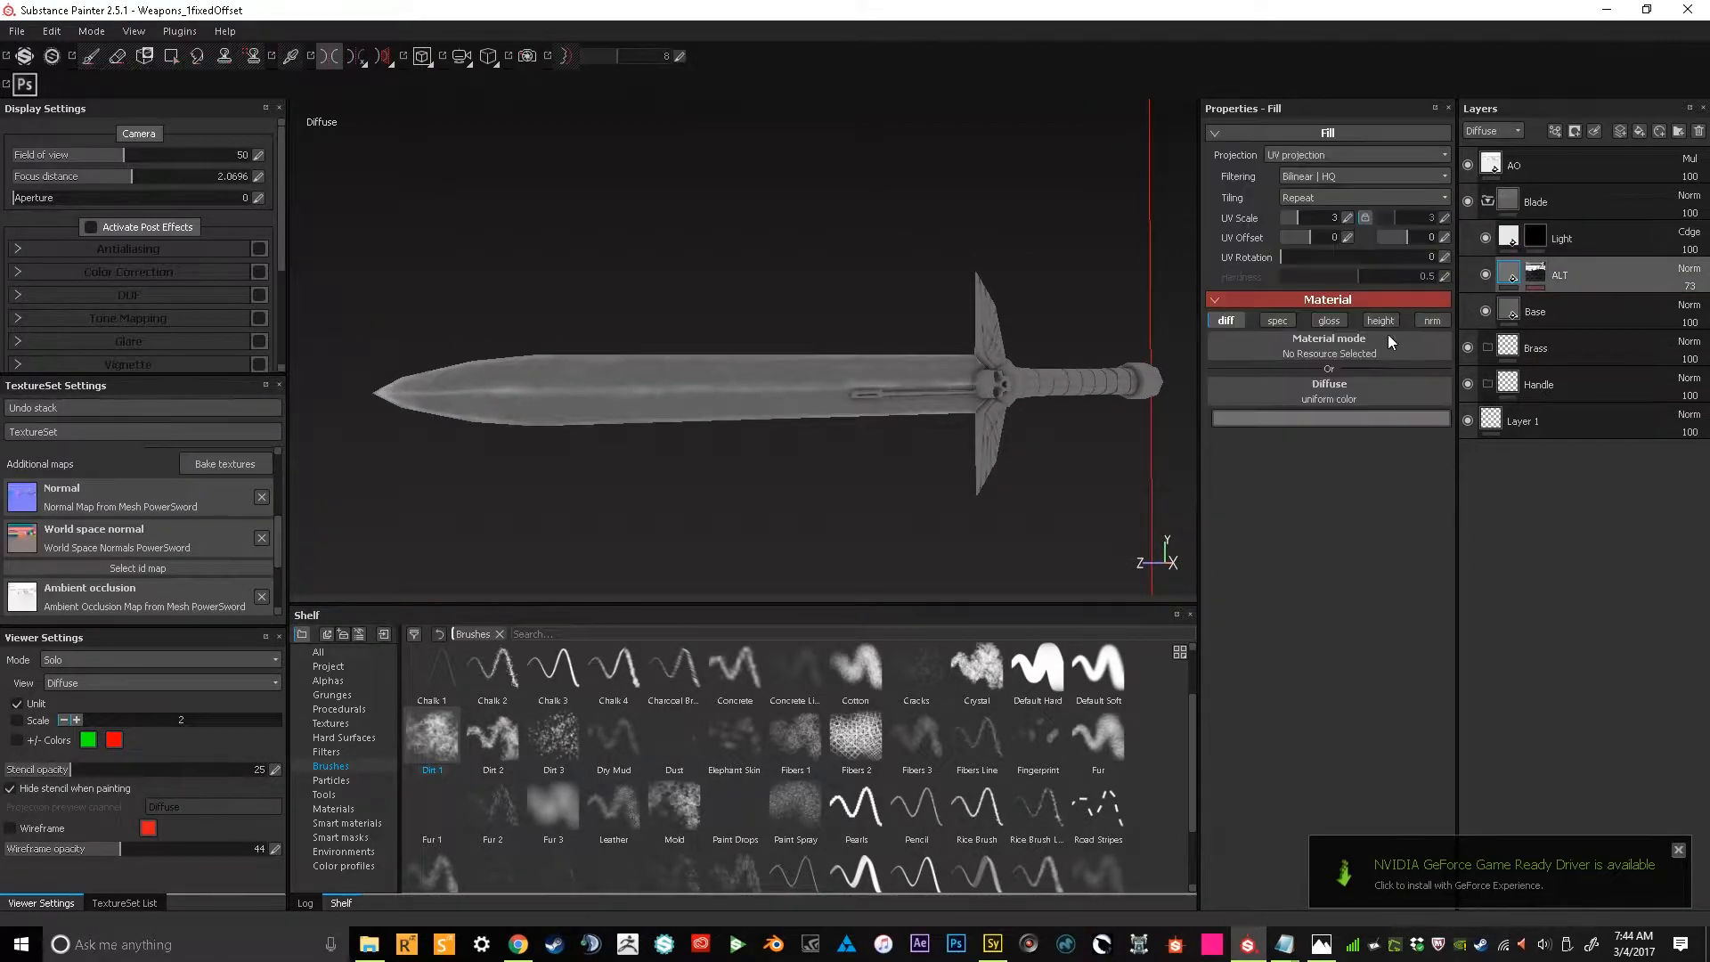
{"action": "left_click", "coordinate": [1318, 476]}
{"action": "mouse_move", "coordinate": [1180, 494]}
{"action": "left_mouse_down"}
{"action": "mouse_move", "coordinate": [1172, 465]}
{"action": "mouse_move", "coordinate": [1173, 489]}
{"action": "left_mouse_up"}
{"action": "key", "text": "m"}
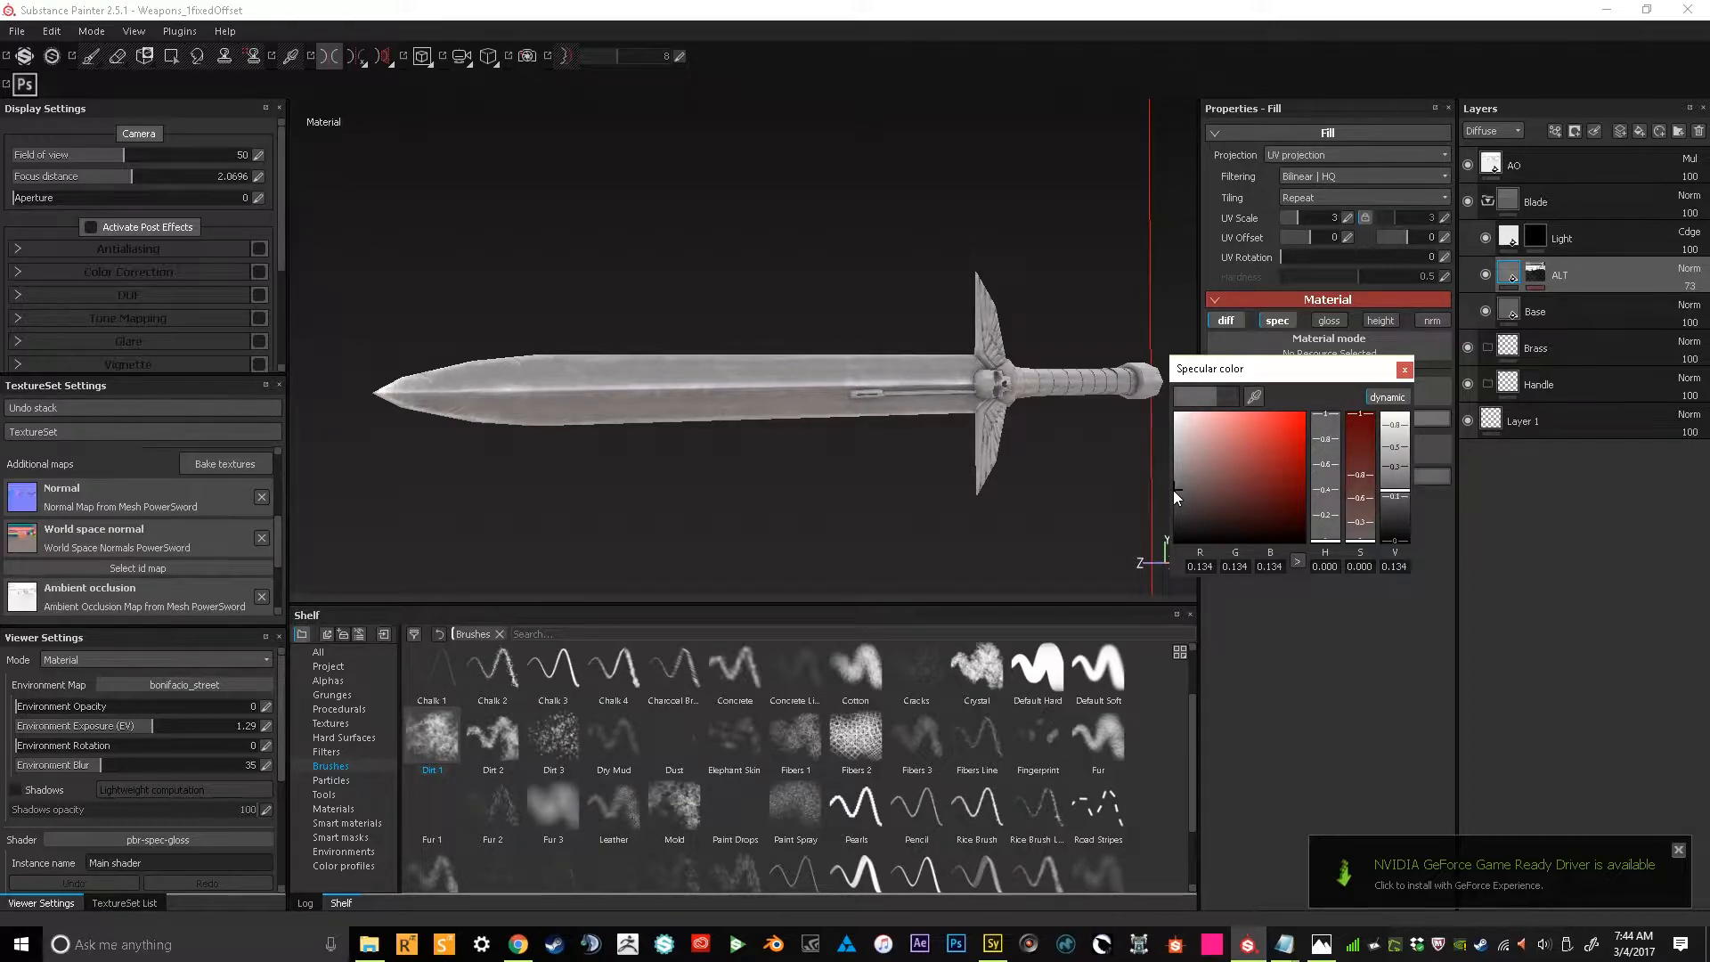
{"action": "left_click", "coordinate": [1405, 369]}
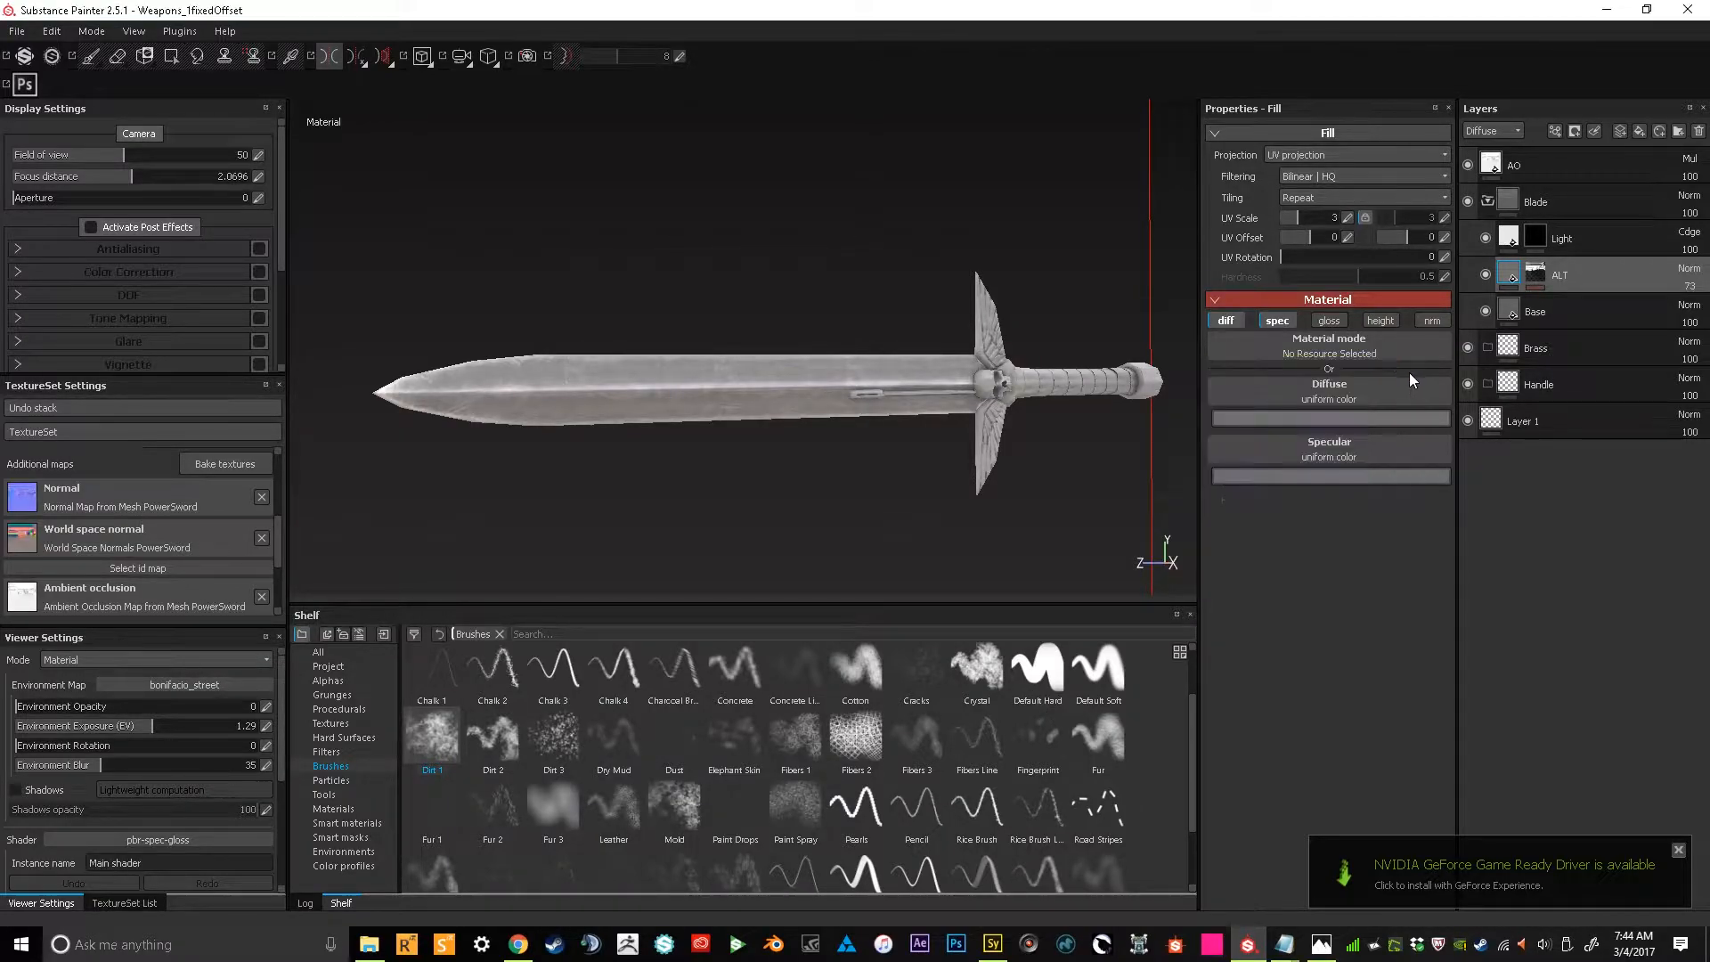
Collapse the Blade folder and add a new fill layer inside the Brass folder, working in the diffuse view
{"action": "left_click_drag", "start_coordinate": [863, 484], "coordinate": [651, 466], "text": "alt"}
{"action": "key", "text": "c"}
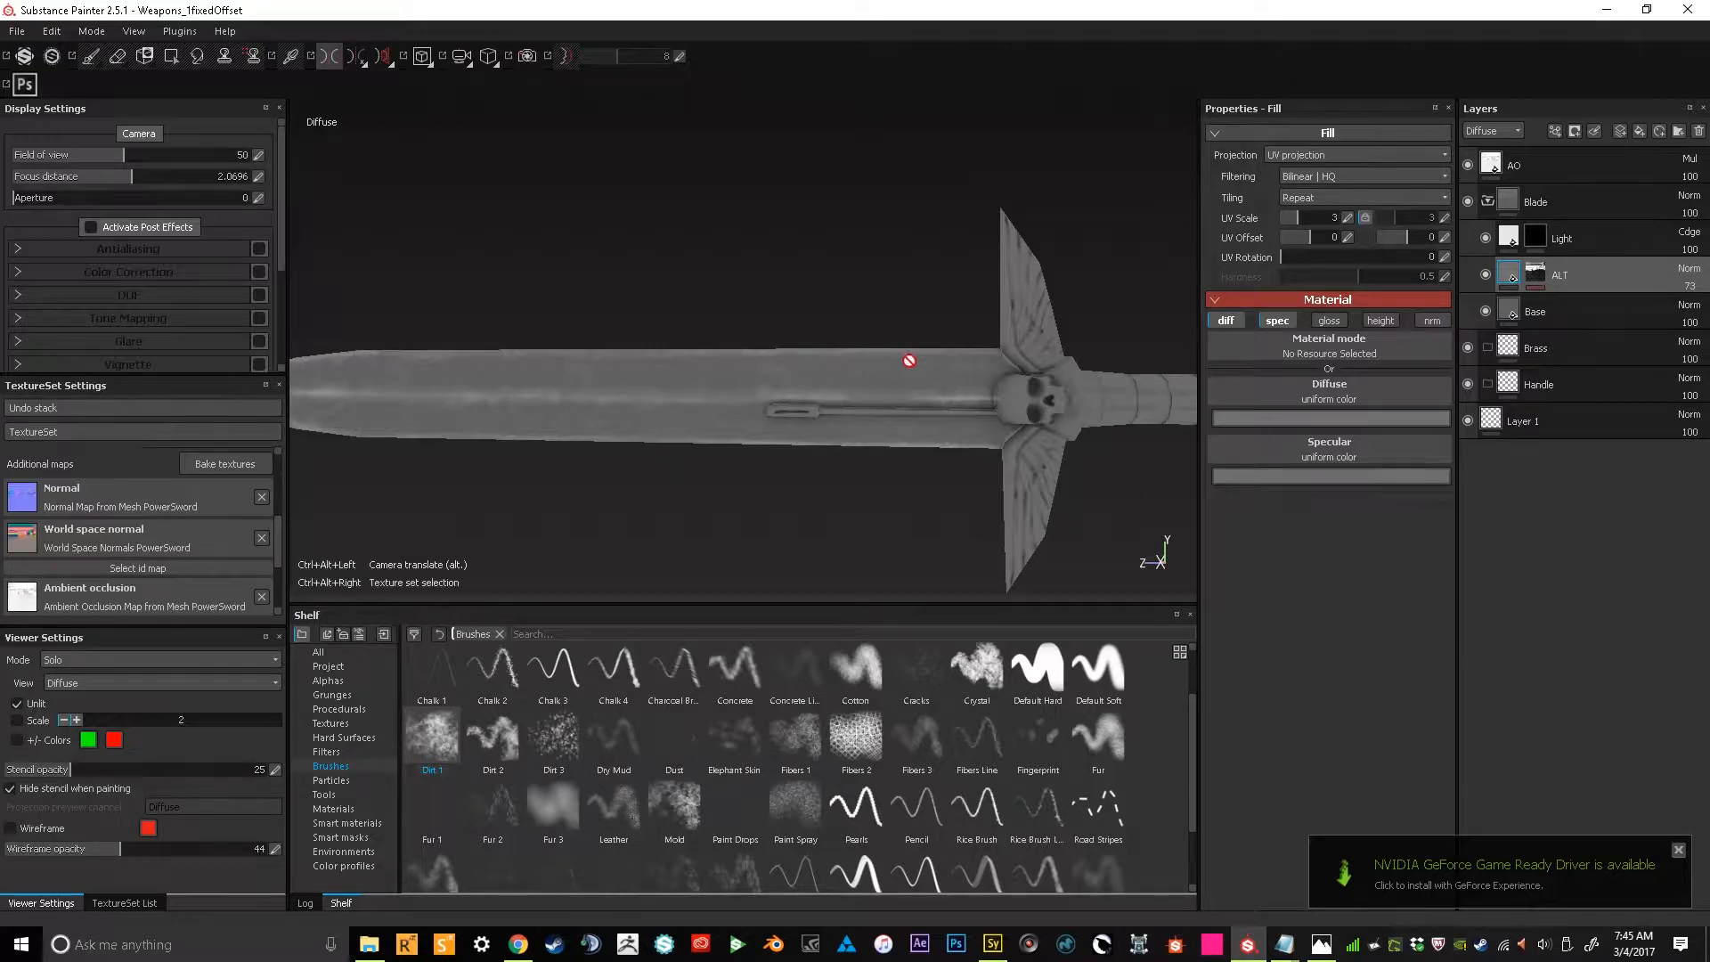
{"action": "middle_click_drag", "start_coordinate": [942, 350], "coordinate": [905, 324], "text": "alt"}
{"action": "left_click_drag", "start_coordinate": [914, 305], "coordinate": [909, 303], "text": "alt"}
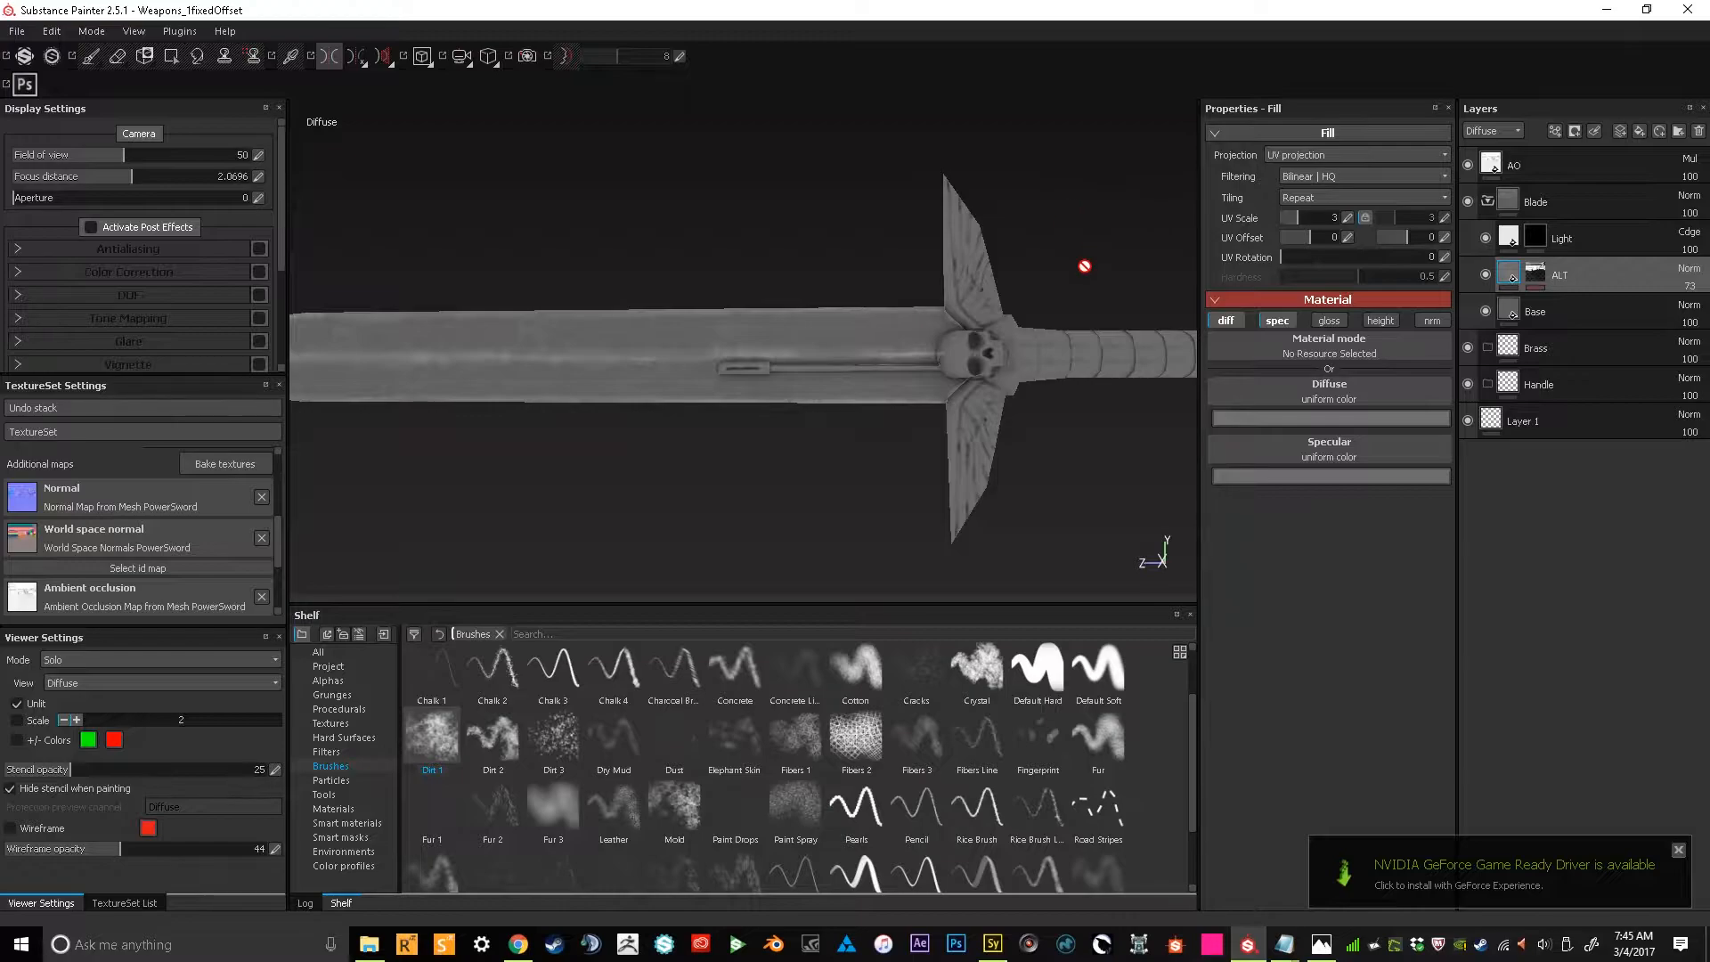
{"action": "middle_click_drag", "start_coordinate": [1066, 306], "coordinate": [1004, 284], "text": "alt"}
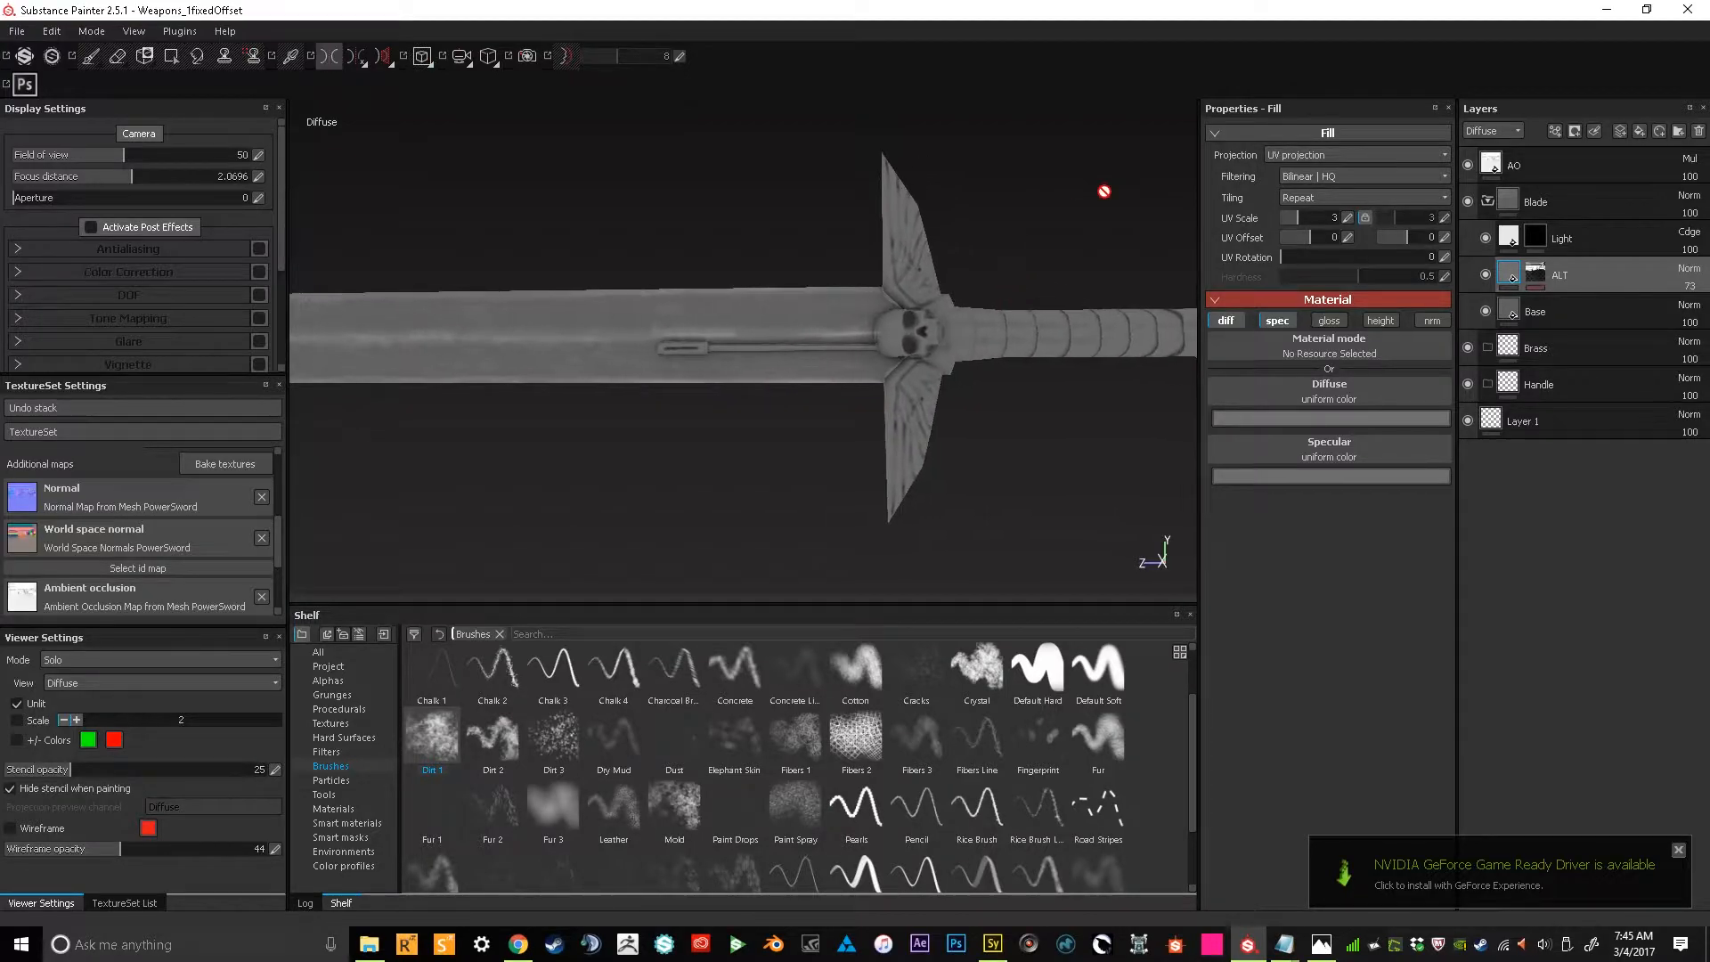
{"action": "left_click", "coordinate": [1487, 201]}
{"action": "left_click", "coordinate": [1530, 242]}
{"action": "left_click", "coordinate": [1566, 247]}
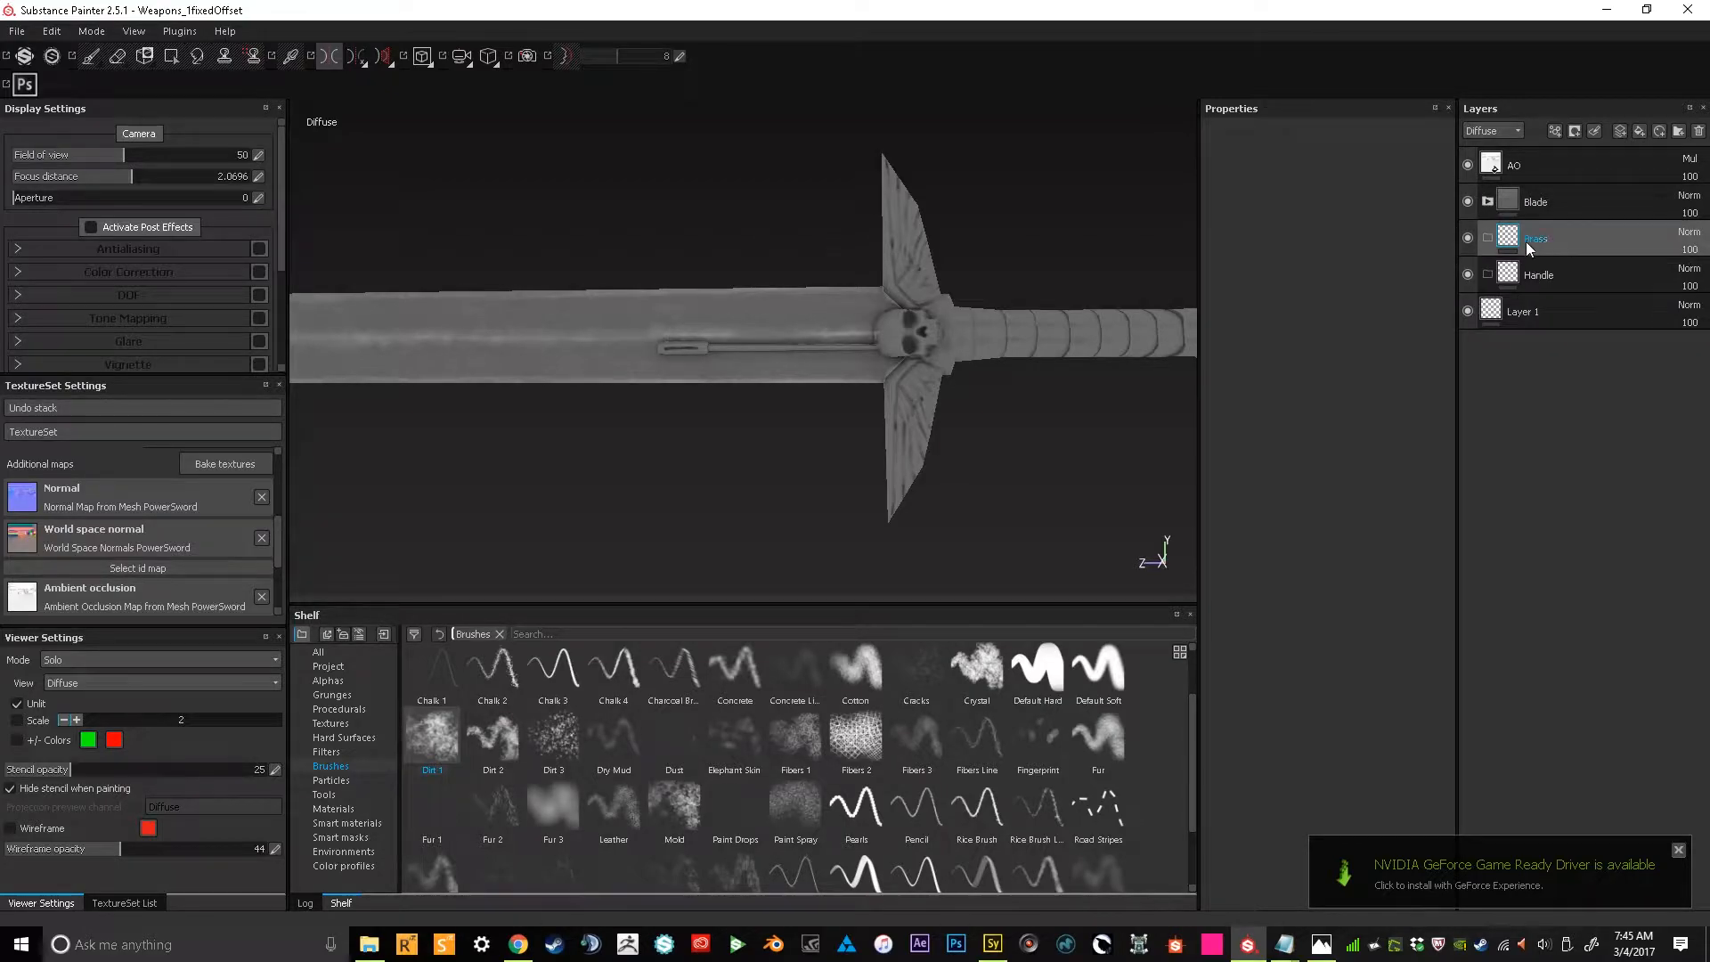
{"action": "left_click", "coordinate": [1642, 131]}
{"action": "left_click_drag", "start_coordinate": [1553, 244], "coordinate": [1547, 274]}
Disable the specular, glossiness, height and normal channels on the Brass folder's fill layer, keeping only diffuse
{"action": "left_click", "coordinate": [1277, 320]}
{"action": "left_click", "coordinate": [1327, 321]}
{"action": "left_click", "coordinate": [1380, 320]}
{"action": "left_click", "coordinate": [1430, 321]}
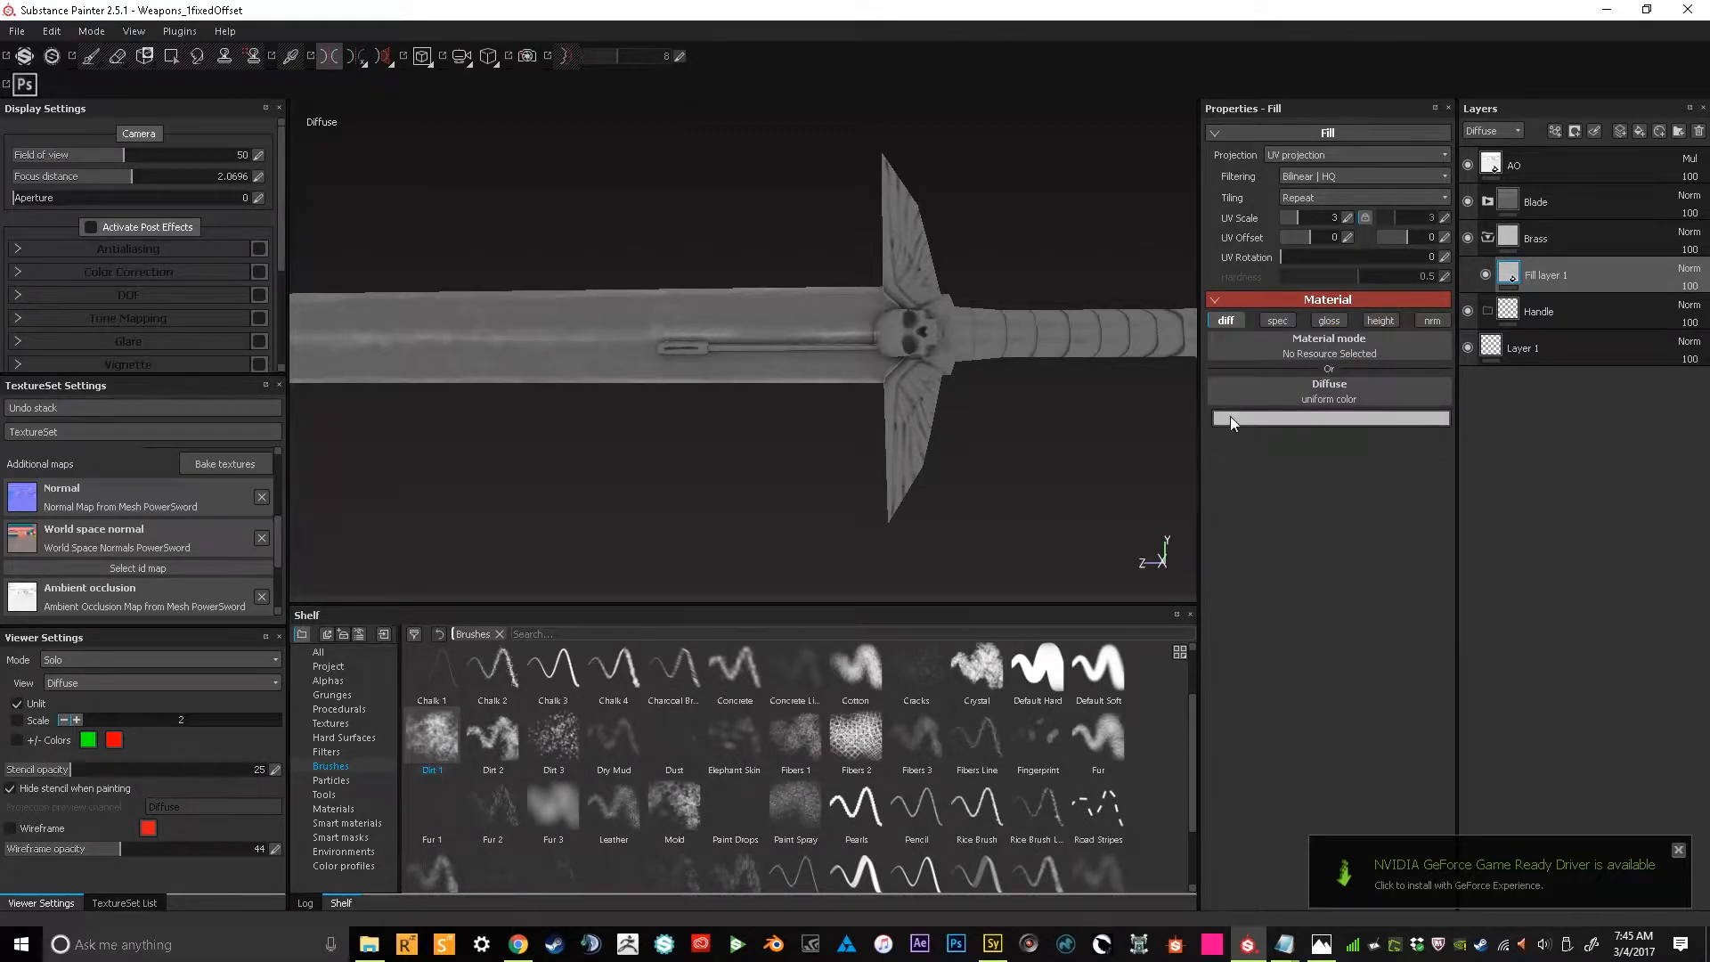
Add a black mask to the Brass folder and set its fill's diffuse color to golden 0.597, 0.365, 0.086
{"action": "right_click", "coordinate": [1562, 236]}
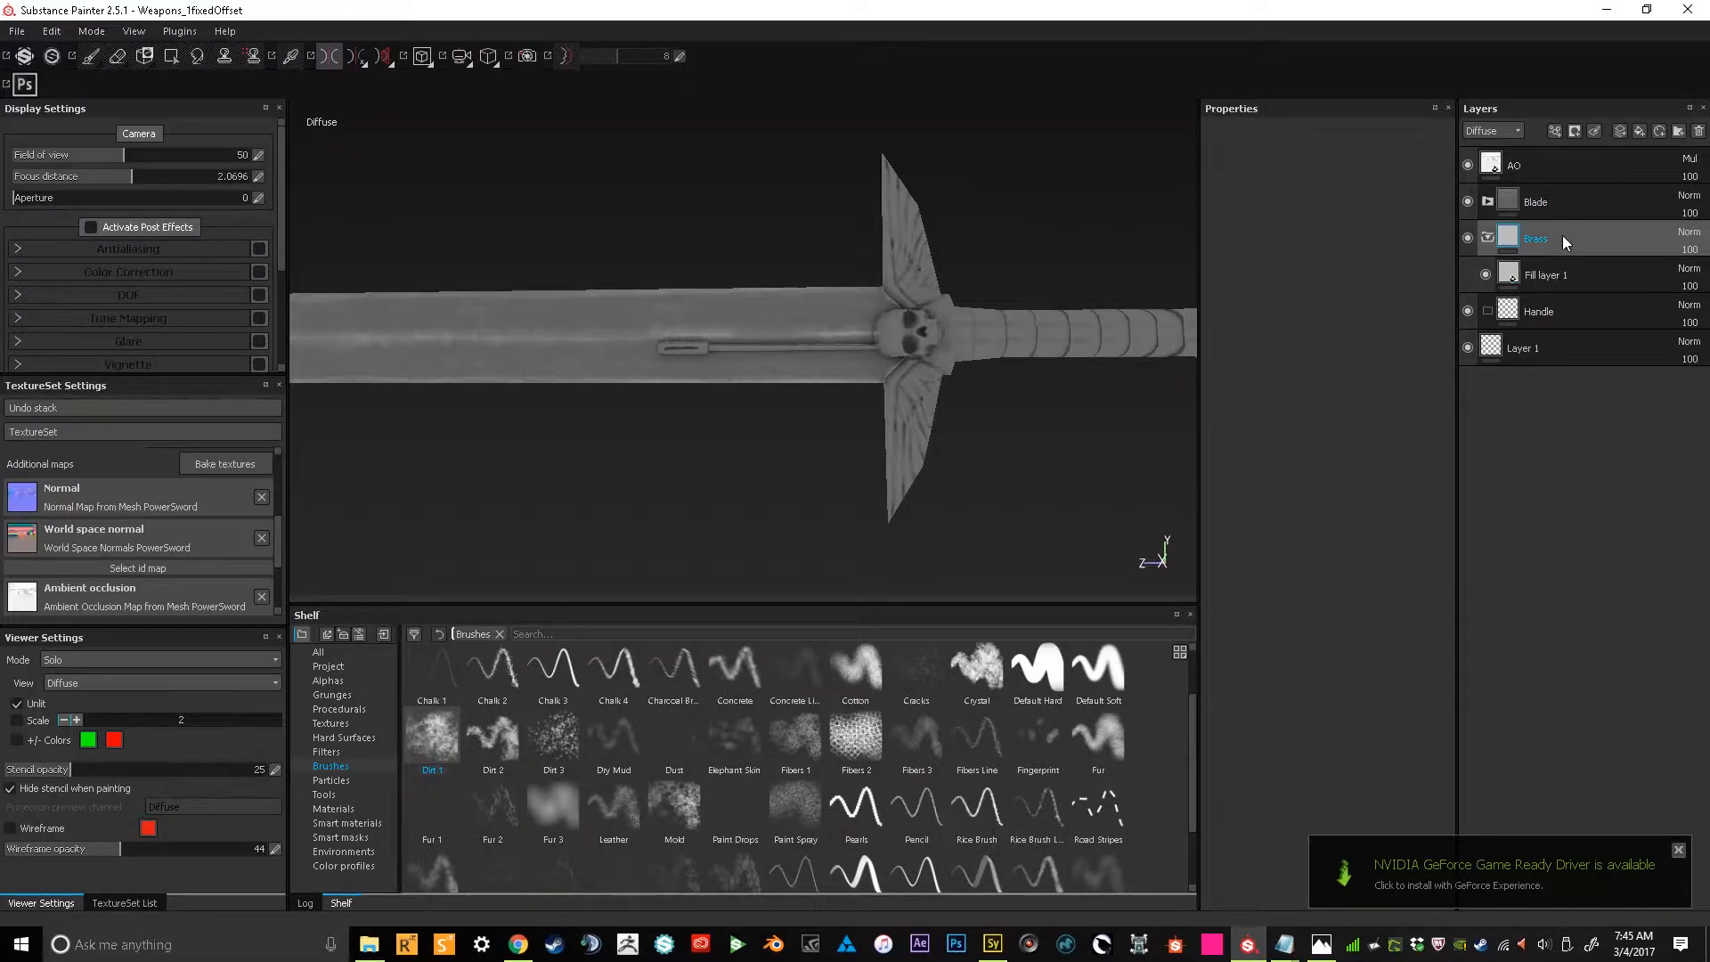
{"action": "left_click", "coordinate": [1536, 279]}
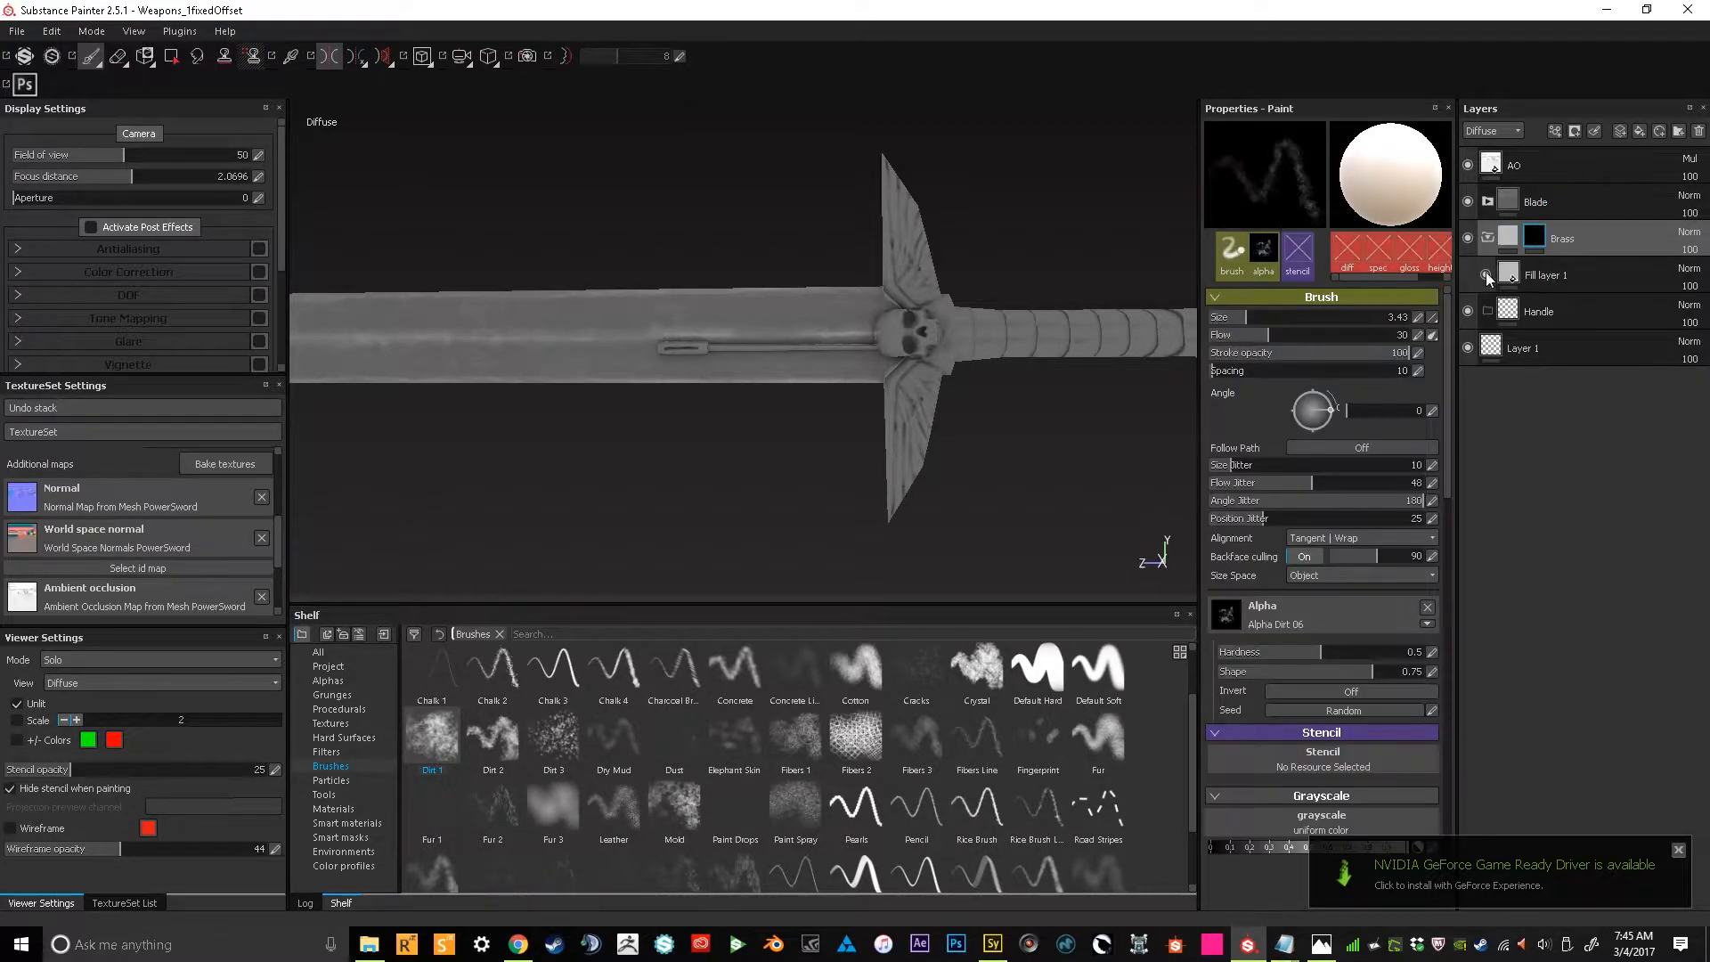
{"action": "left_click", "coordinate": [1521, 267]}
{"action": "left_click", "coordinate": [1362, 423]}
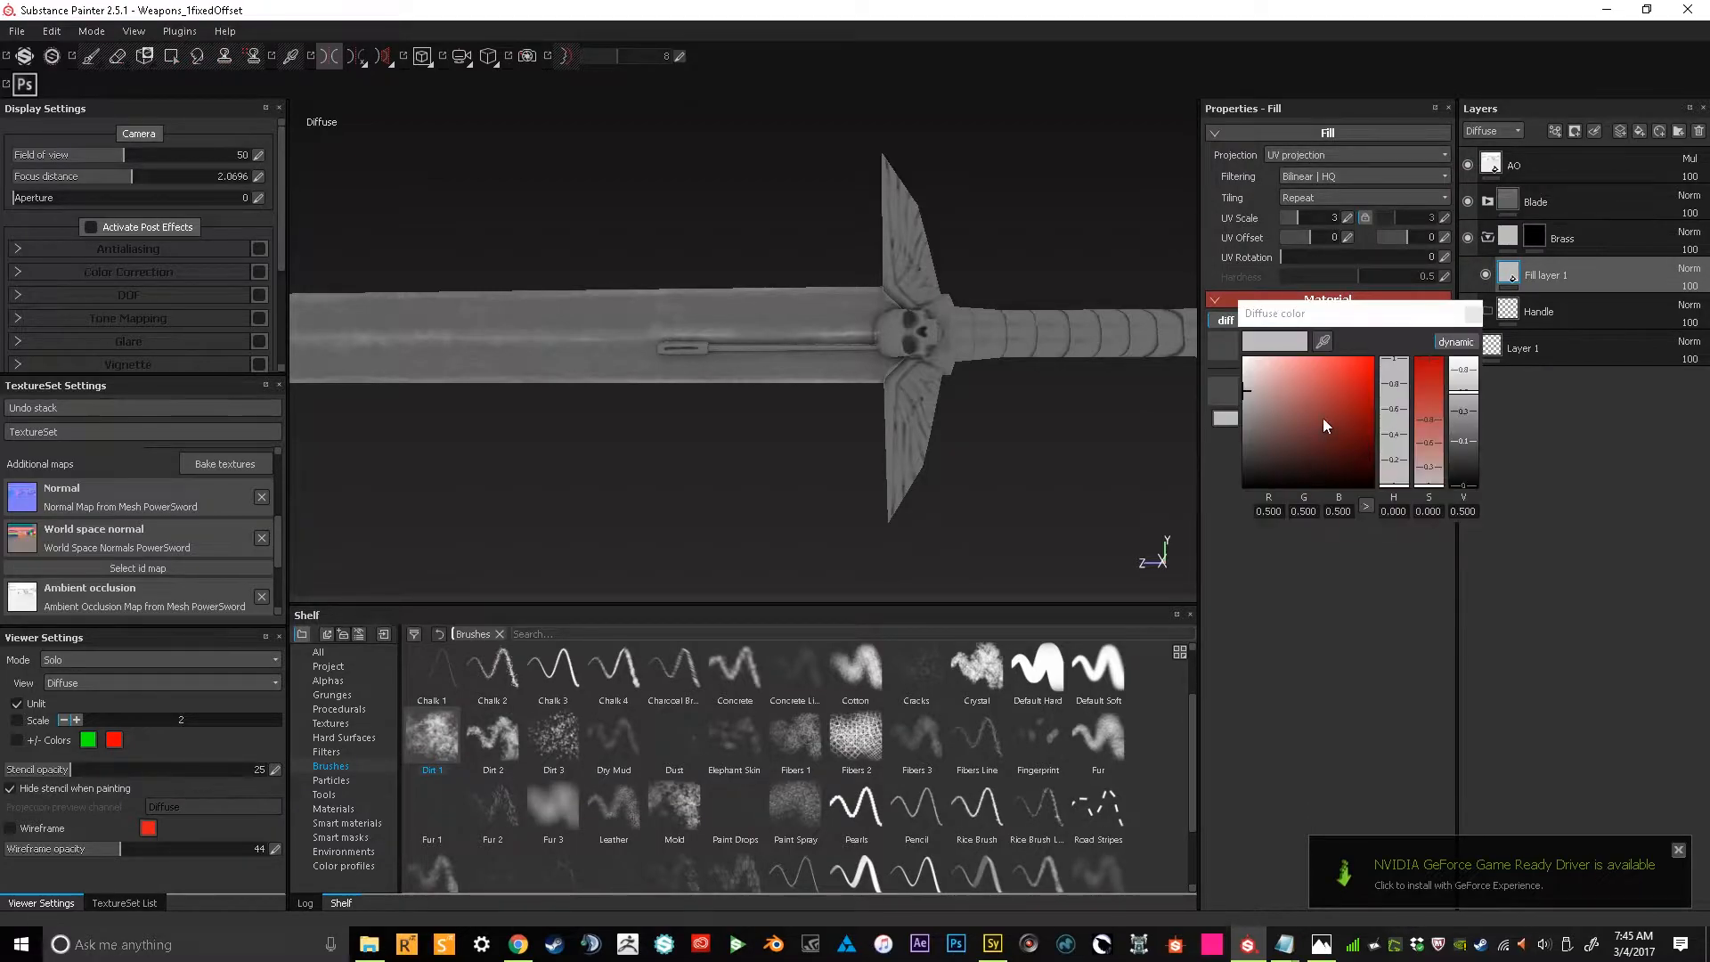
{"action": "mouse_move", "coordinate": [1395, 452]}
{"action": "left_mouse_down"}
{"action": "mouse_move", "coordinate": [1395, 422]}
{"action": "mouse_move", "coordinate": [1403, 481]}
{"action": "left_mouse_up"}
{"action": "left_click_drag", "start_coordinate": [1316, 382], "coordinate": [1320, 377]}
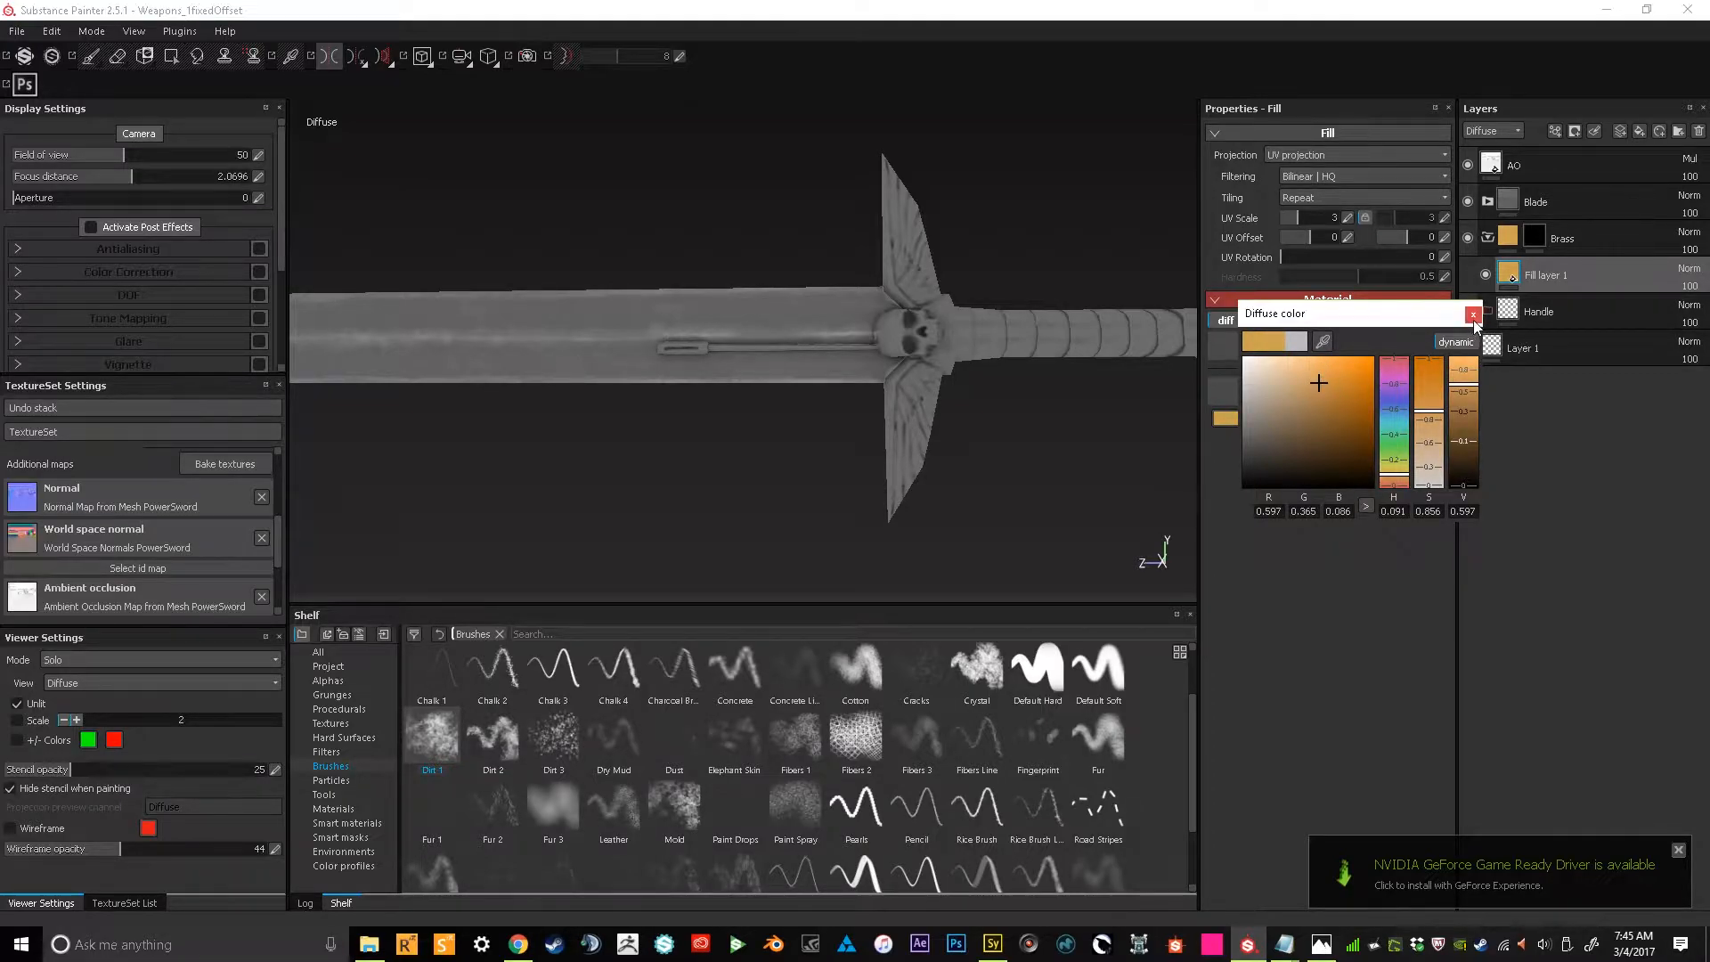
Try Polygon Fill on the Brass mask at the crossguard and move the Brass folder above the Blade folder
{"action": "left_click", "coordinate": [1547, 239]}
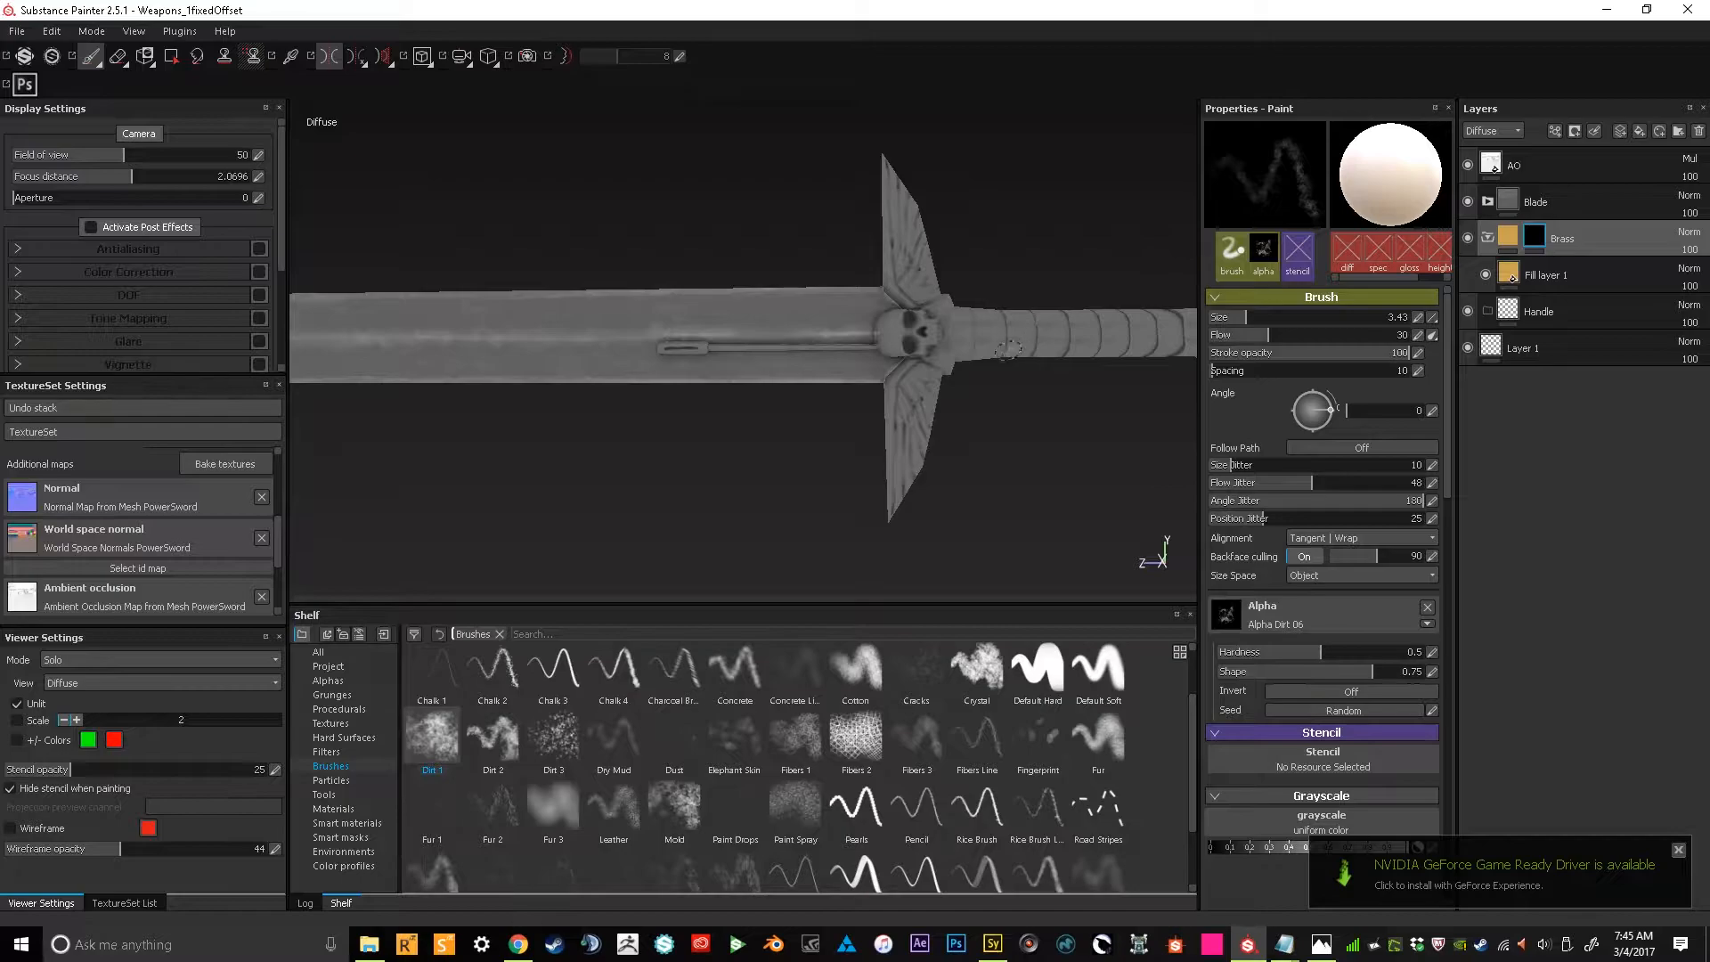
{"action": "left_click", "coordinate": [172, 56]}
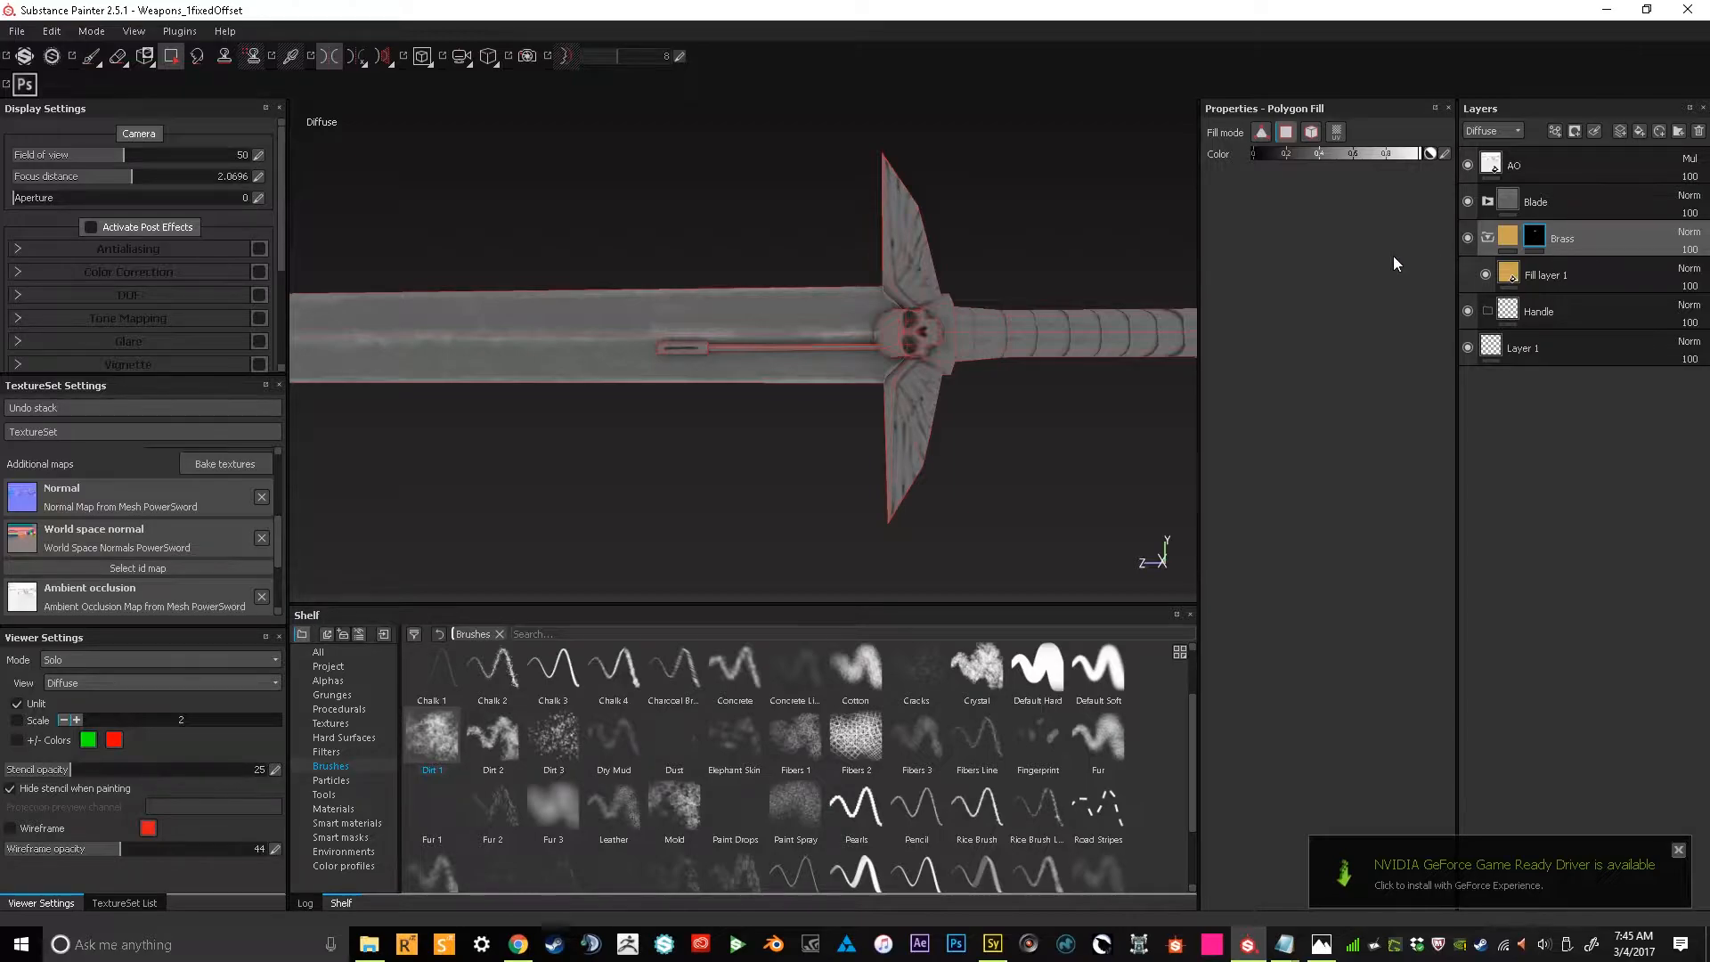
{"action": "left_click_drag", "start_coordinate": [1591, 236], "coordinate": [1582, 194]}
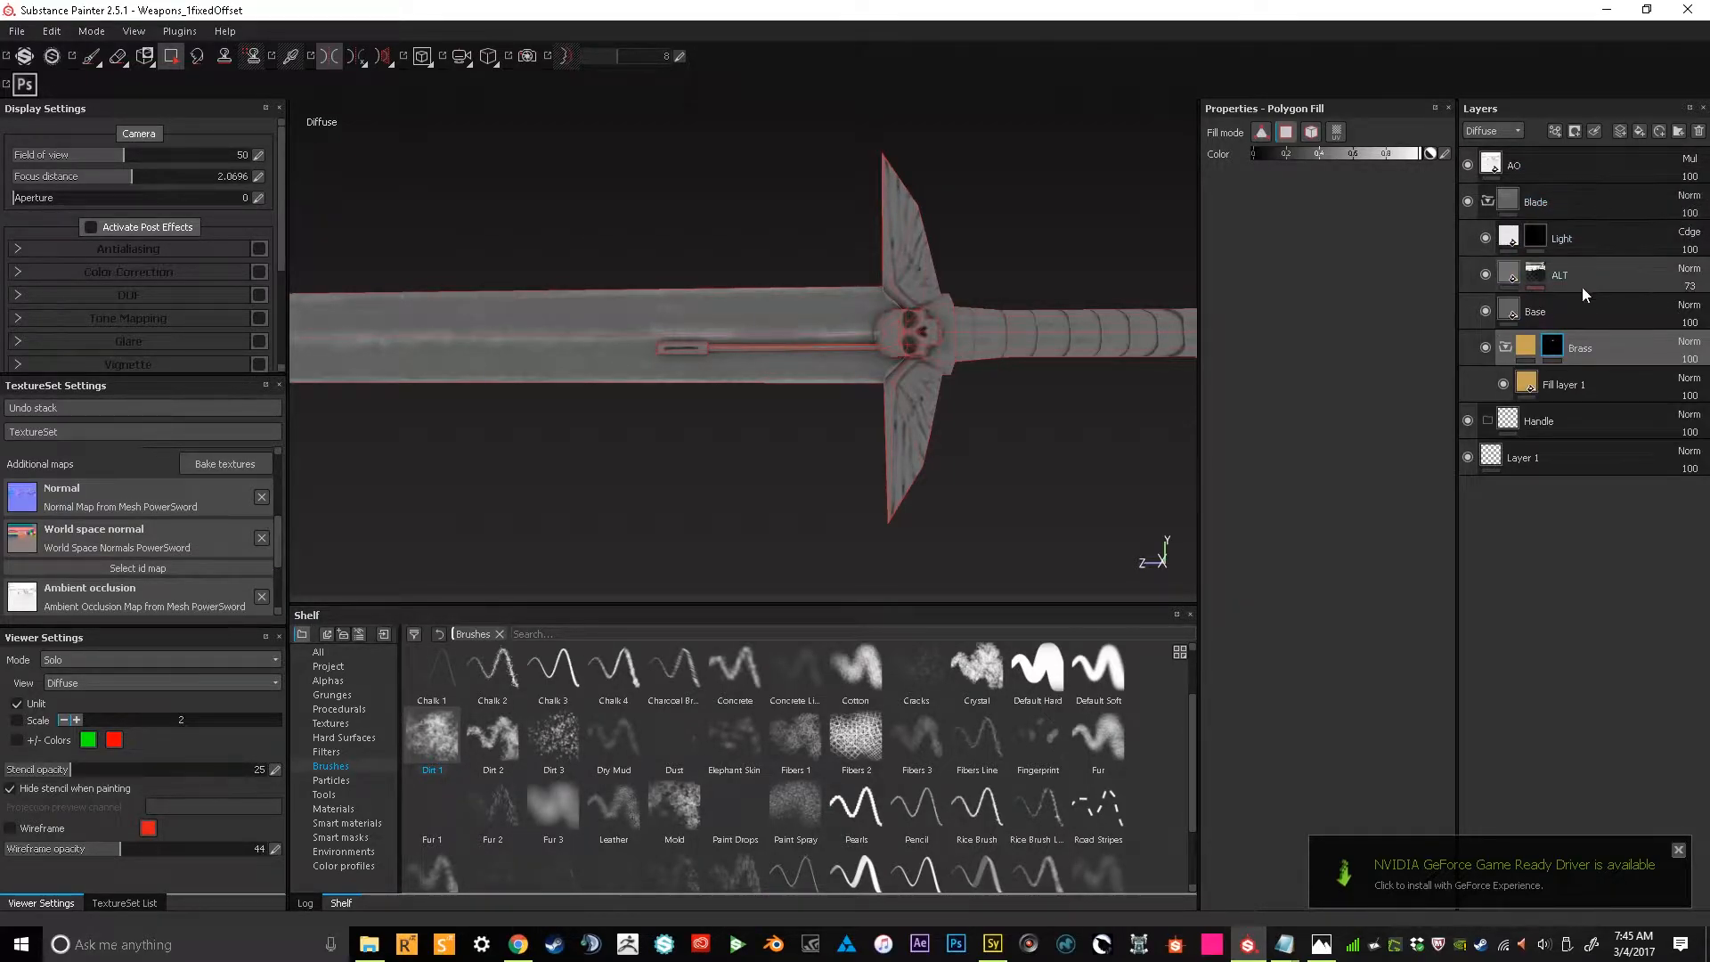
{"action": "key", "text": "ctrl+z"}
{"action": "left_click", "coordinate": [1568, 239]}
{"action": "left_click_drag", "start_coordinate": [1568, 237], "coordinate": [1567, 185]}
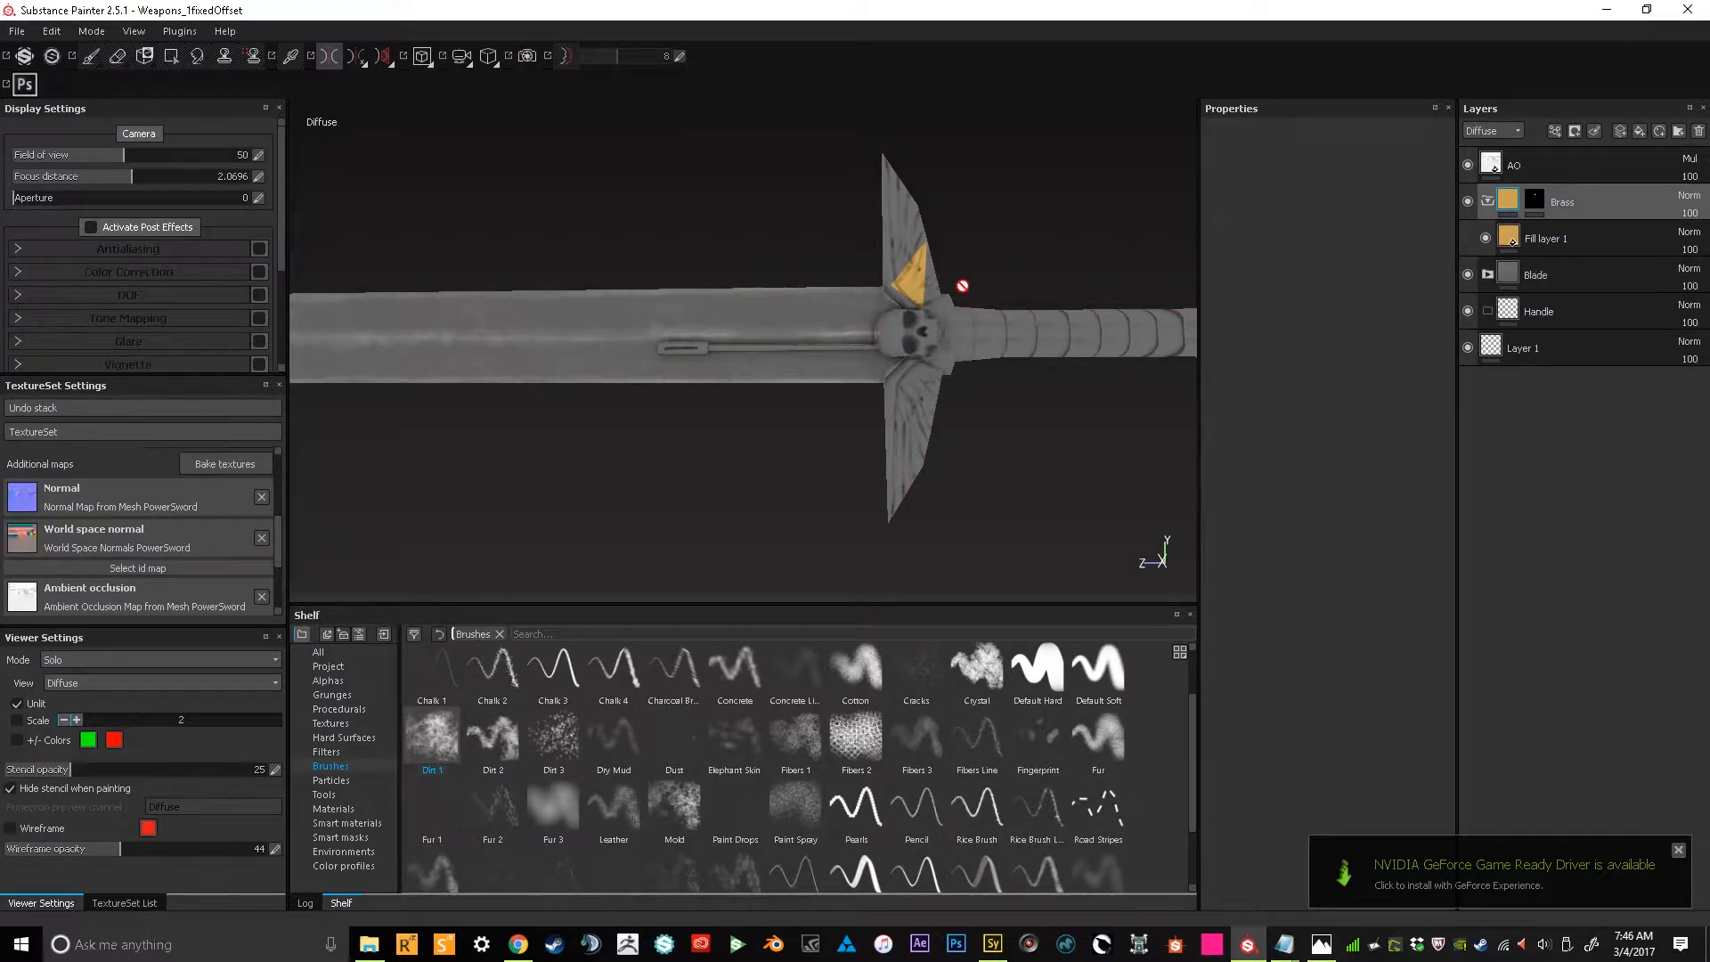
Polygon-fill the crossguard wings, skull, collar, grip and pommel with white in the Brass folder's mask
{"action": "key", "text": "4"}
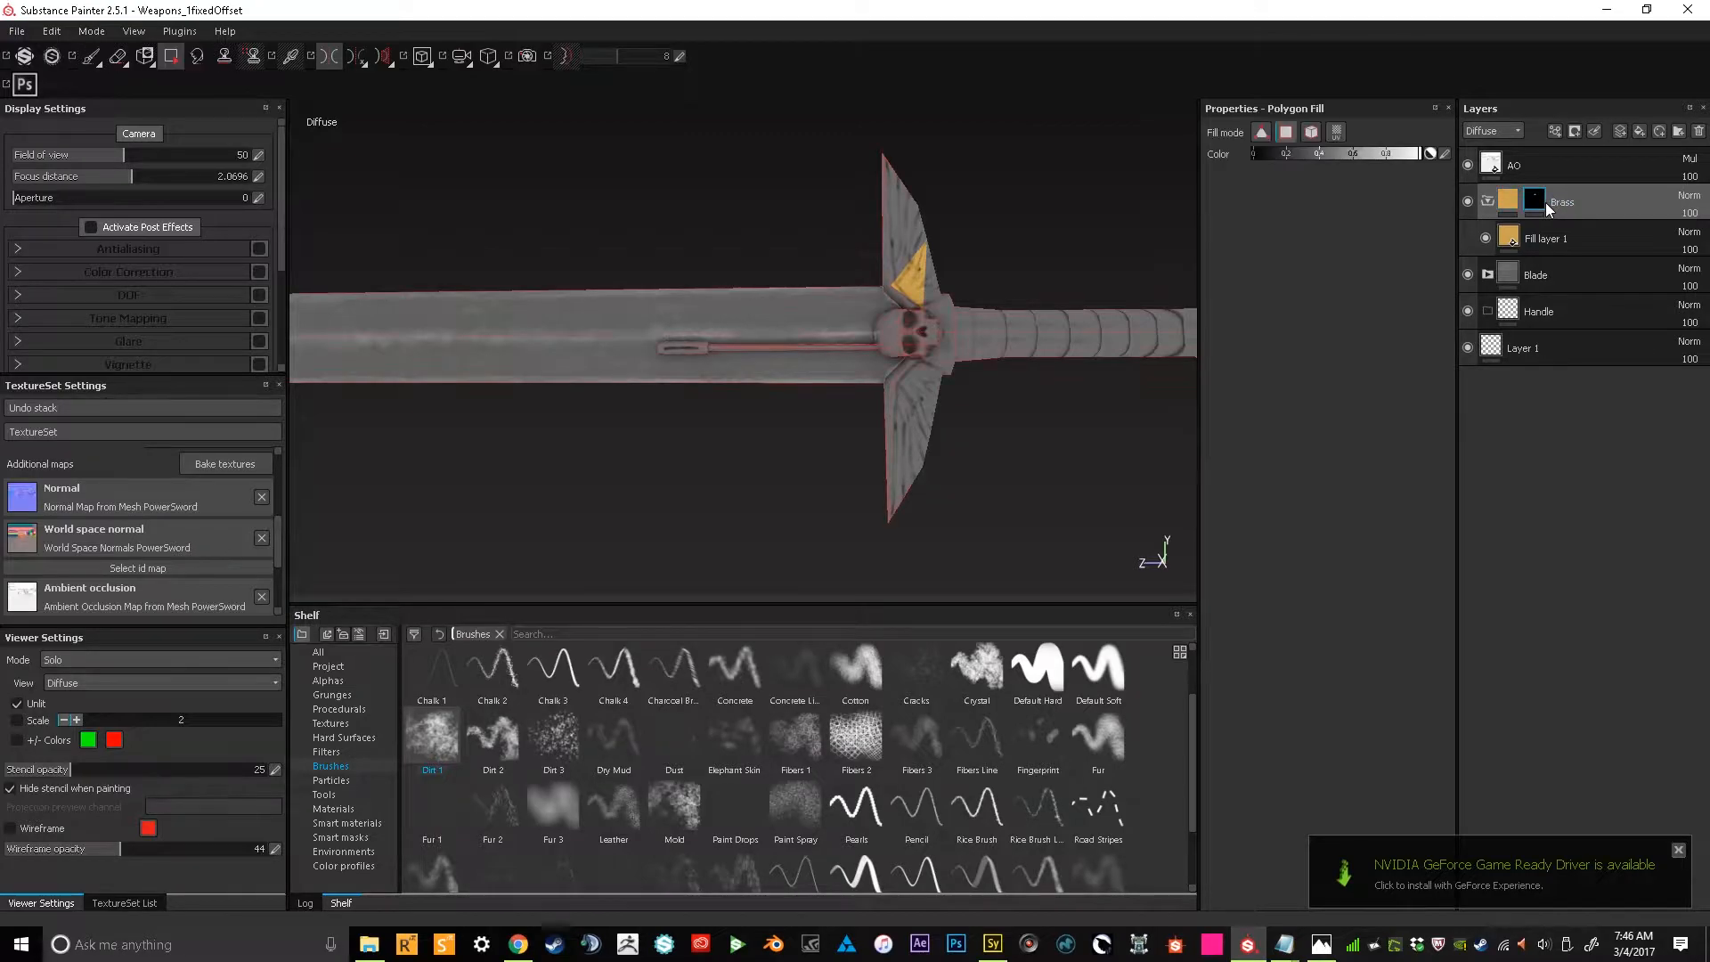
{"action": "left_click", "coordinate": [891, 228]}
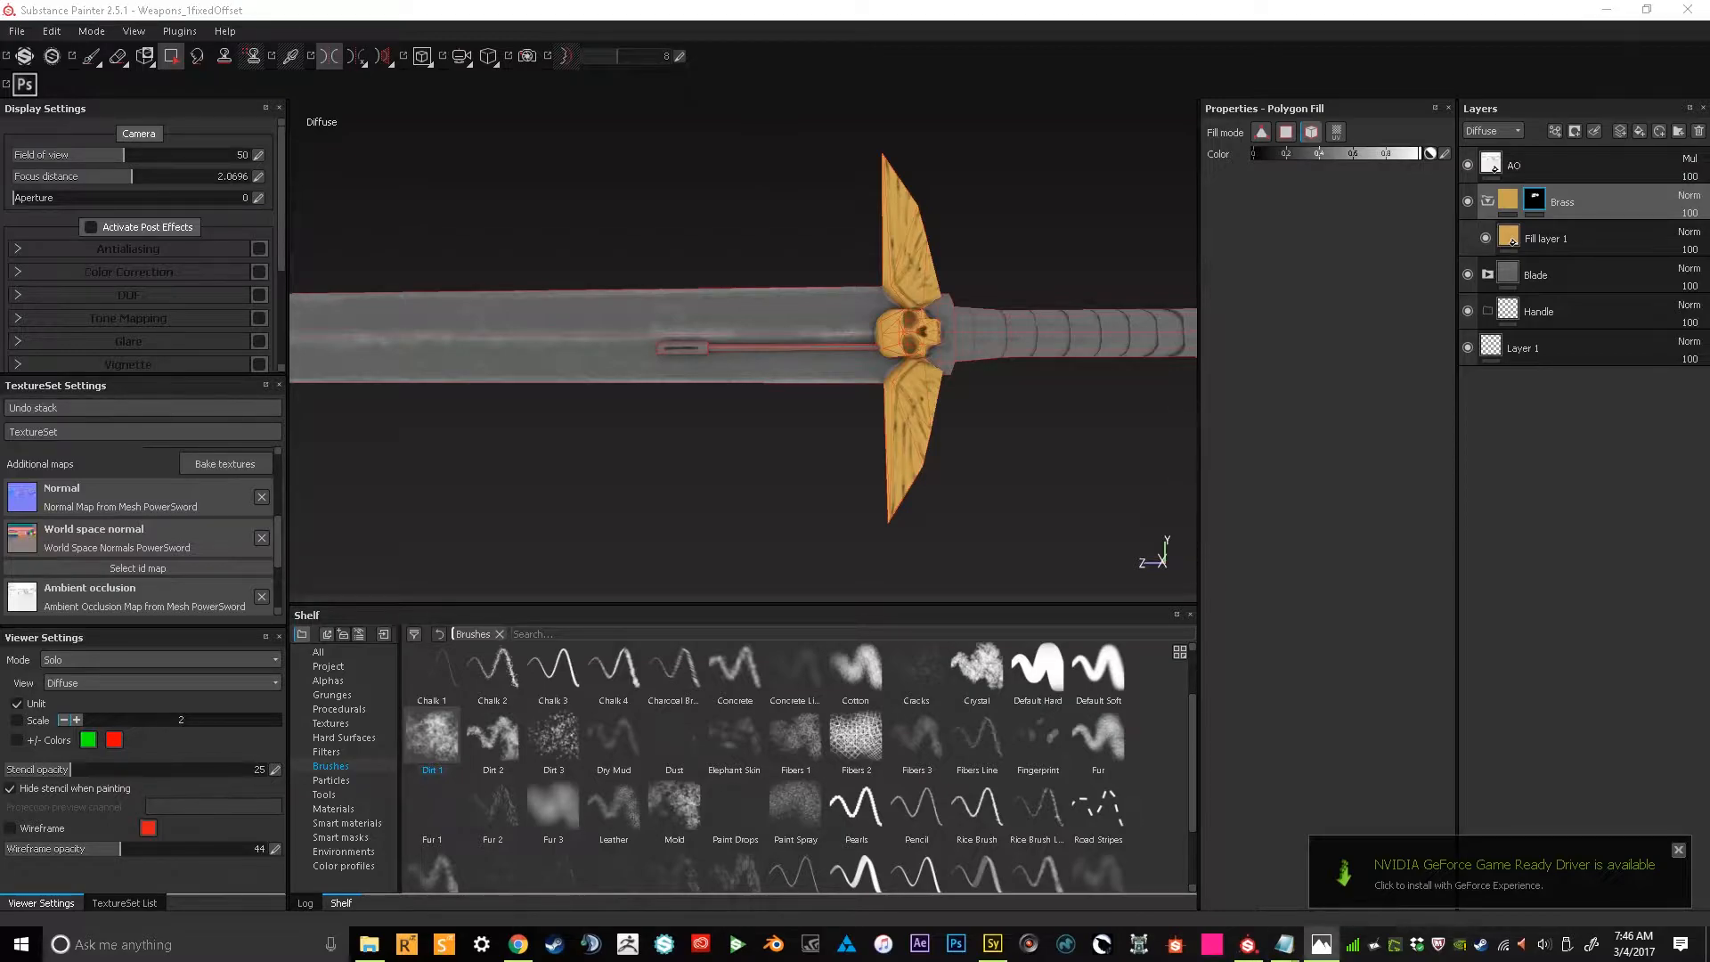
{"action": "left_click", "coordinate": [942, 314]}
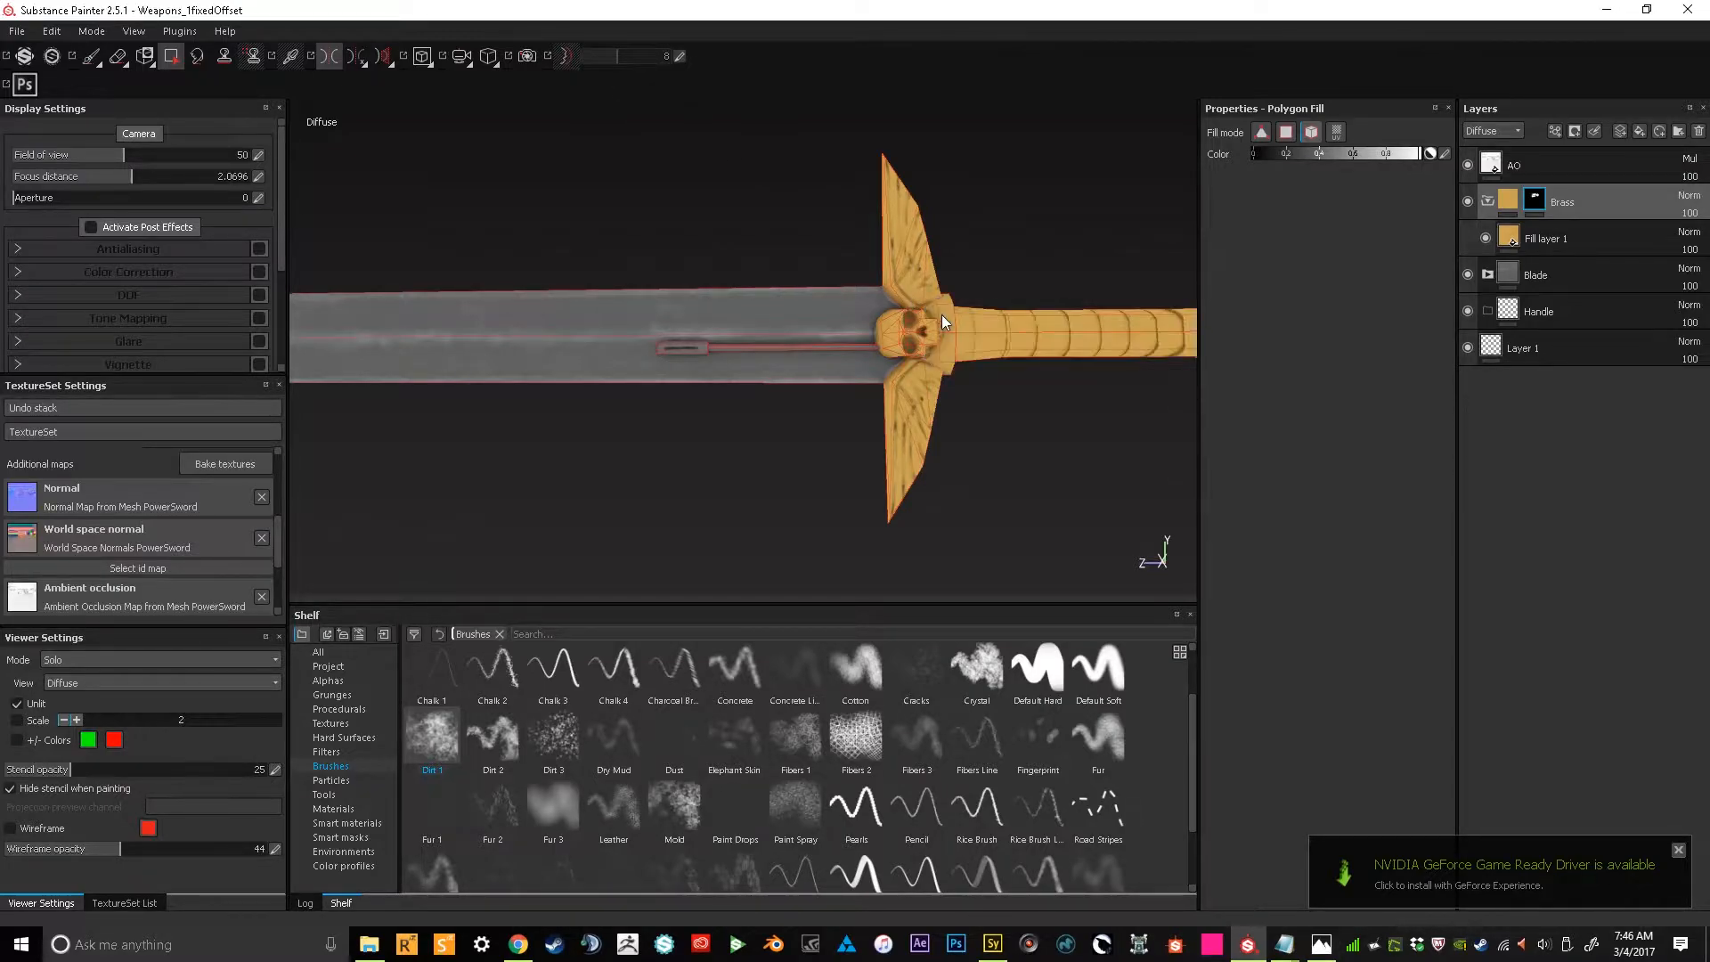
{"action": "mouse_move", "coordinate": [1000, 259]}
{"action": "left_mouse_down", "text": "alt"}
{"action": "mouse_move", "coordinate": [937, 260]}
{"action": "mouse_move", "coordinate": [1009, 239]}
{"action": "left_mouse_up", "text": "alt"}
Remove the sword's grip from the Brass mask with black polygon fills, leaving the collar and pommel filled
{"action": "left_click", "coordinate": [1282, 132]}
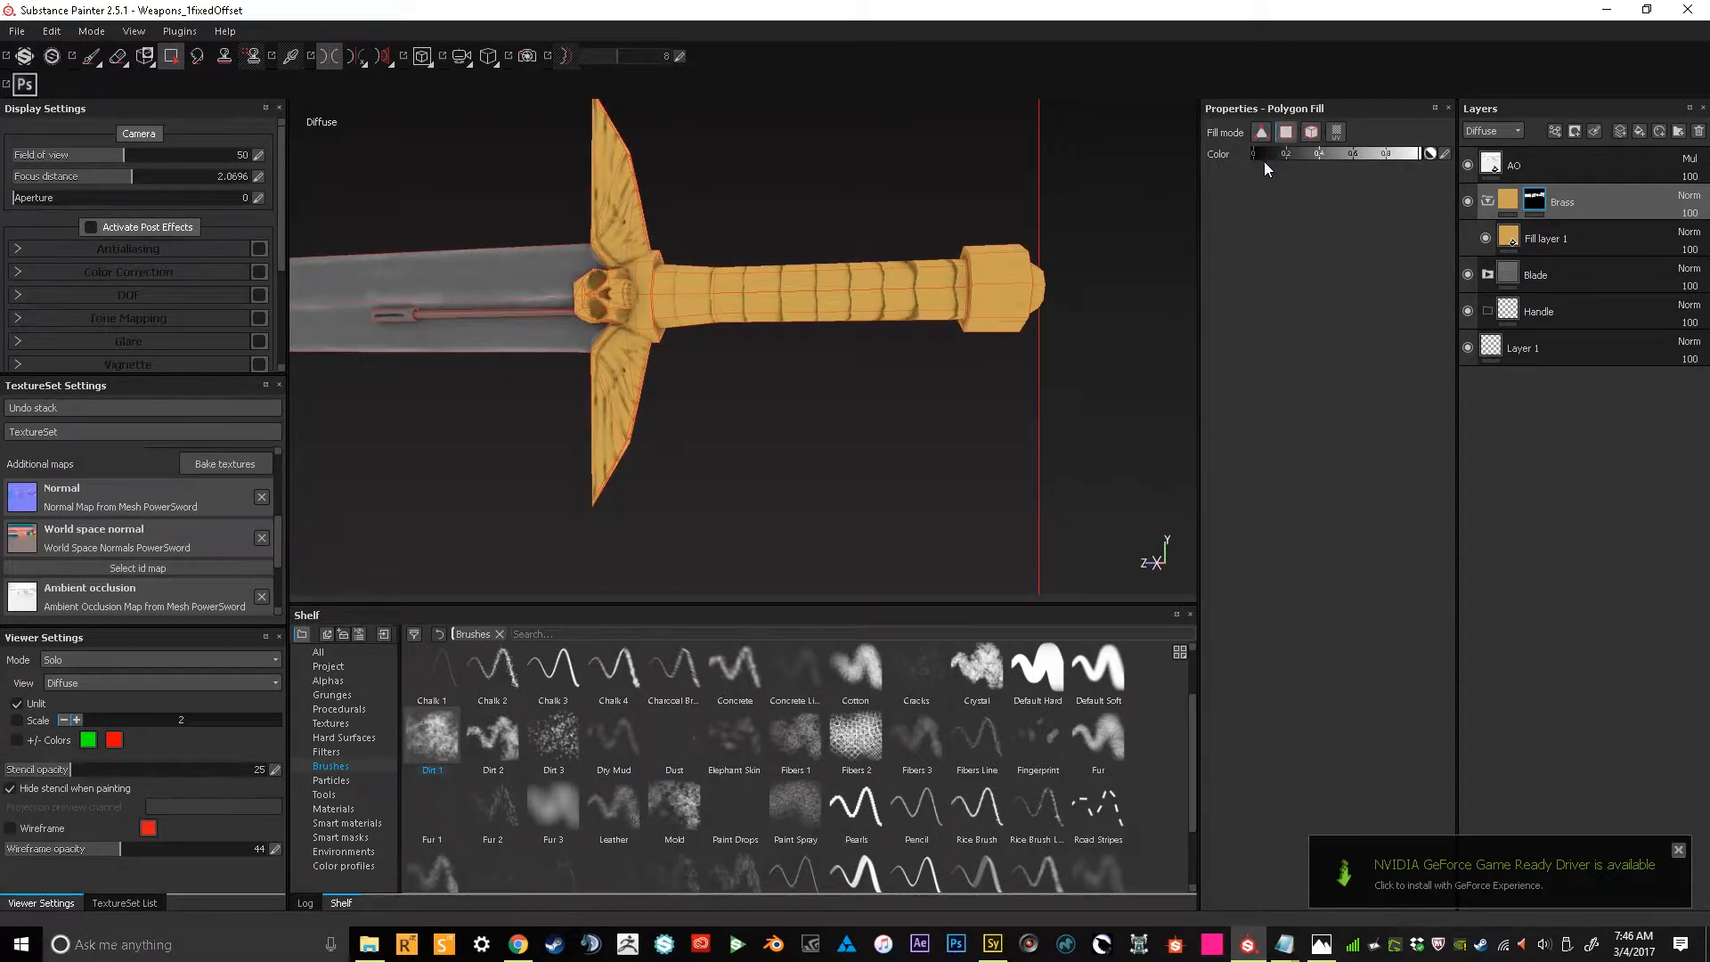
{"action": "left_click_drag", "start_coordinate": [739, 269], "coordinate": [788, 339], "text": "alt"}
{"action": "scroll", "coordinate": [787, 338], "scroll_direction": "down", "scroll_amount": 3}
{"action": "scroll", "coordinate": [729, 306], "scroll_direction": "up", "scroll_amount": 4}
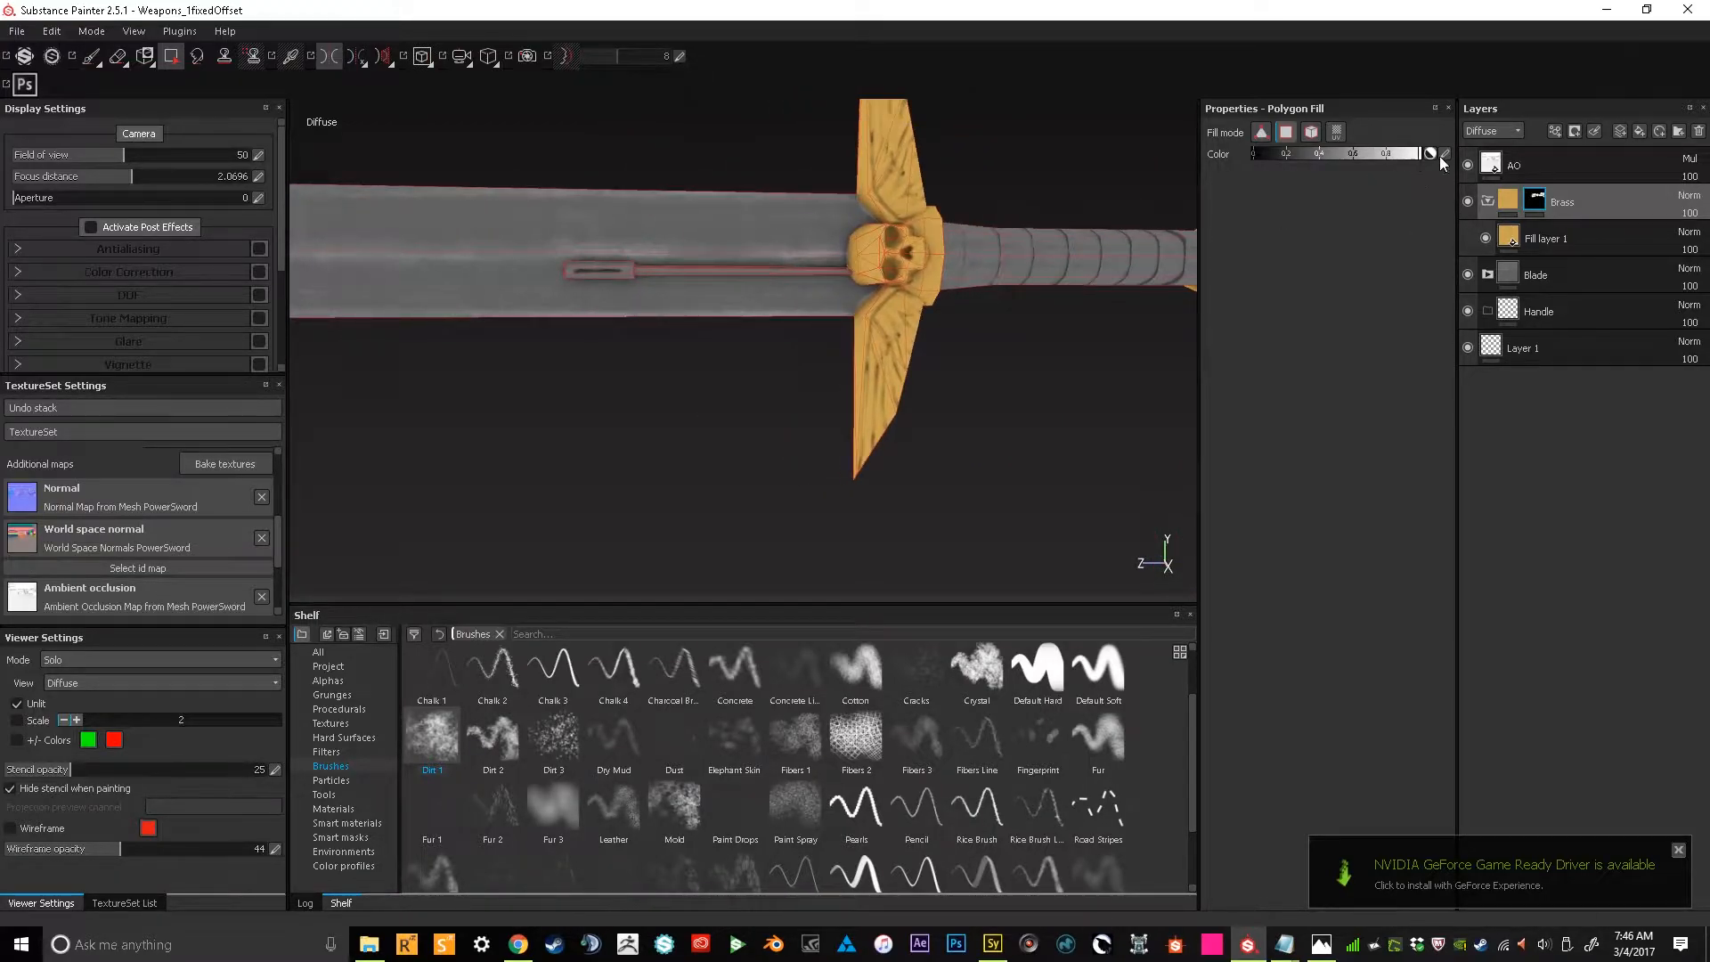
Fill the thin rod and its end piece along the blade with white in the Brass mask
{"action": "left_click_drag", "start_coordinate": [905, 316], "coordinate": [846, 307], "text": "alt"}
{"action": "left_click", "coordinate": [835, 278]}
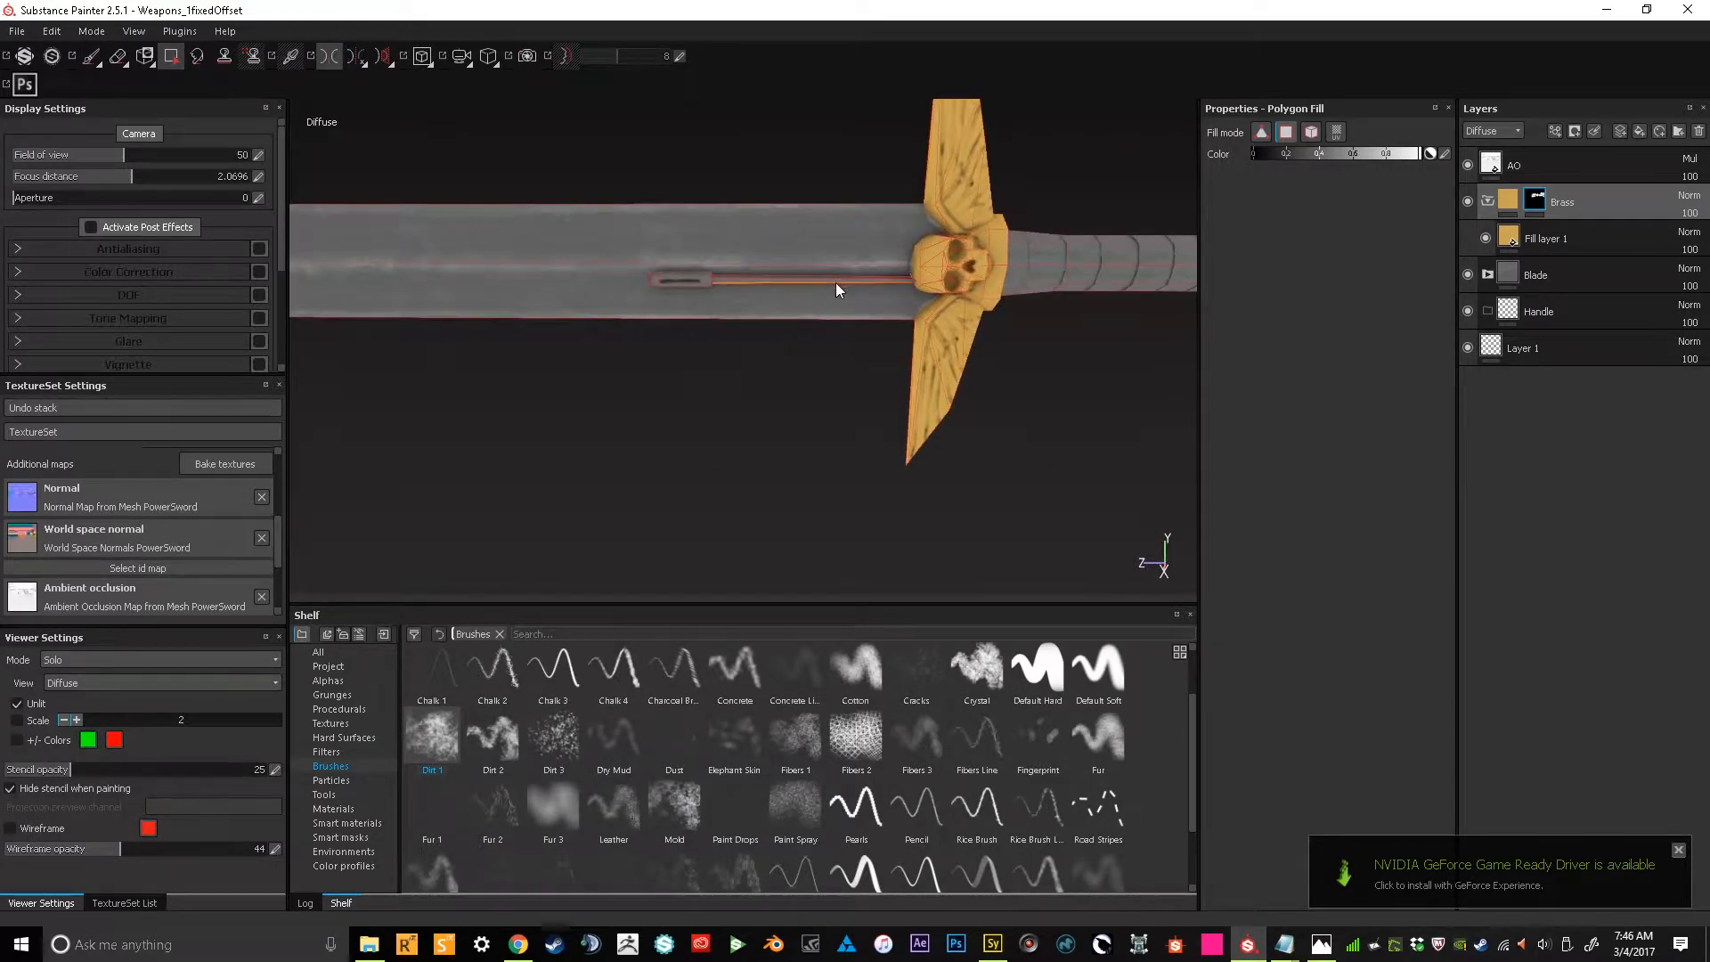
{"action": "left_click", "coordinate": [1310, 132]}
{"action": "left_click", "coordinate": [794, 279]}
{"action": "key", "text": "ctrl+z"}
{"action": "left_click", "coordinate": [691, 280]}
{"action": "left_click_drag", "start_coordinate": [764, 257], "coordinate": [575, 269], "text": "alt"}
{"action": "left_click_drag", "start_coordinate": [817, 222], "coordinate": [563, 221], "text": "alt"}
{"action": "key", "text": "ctrl+z"}
{"action": "left_click_drag", "start_coordinate": [639, 294], "coordinate": [856, 339], "text": "alt"}
{"action": "scroll", "coordinate": [830, 268], "scroll_direction": "down", "scroll_amount": 3}
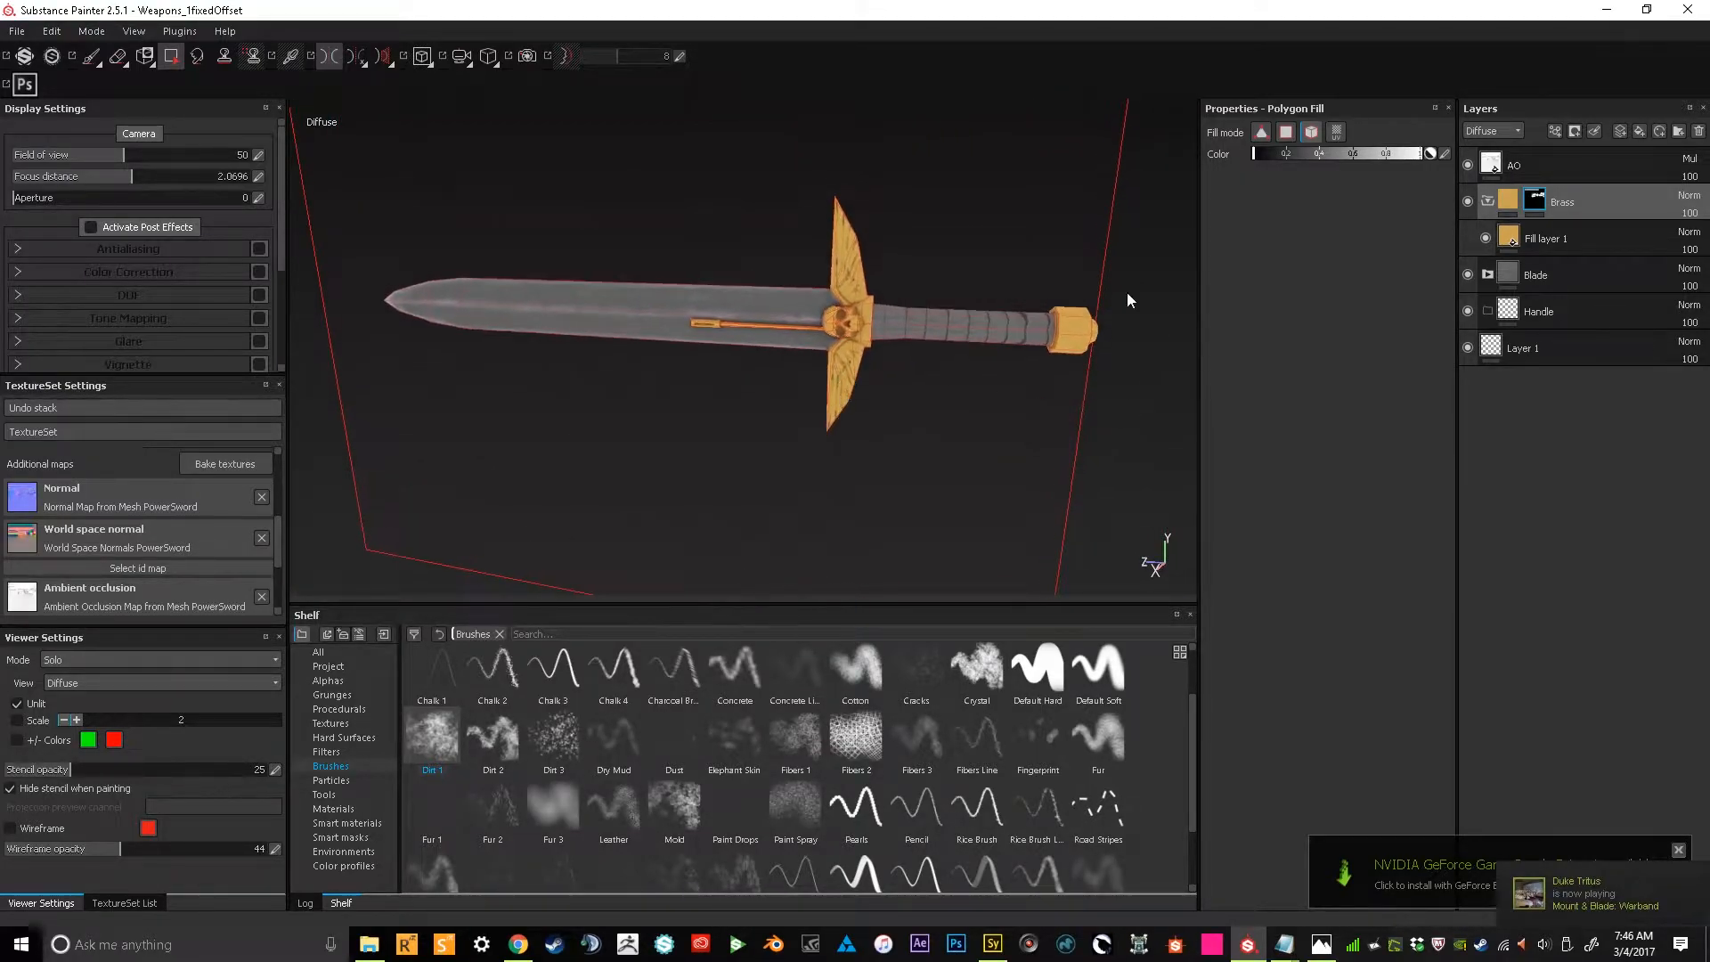
Change the Brass fill layer's diffuse color to a darker, more muted tan
{"action": "left_click", "coordinate": [1518, 240]}
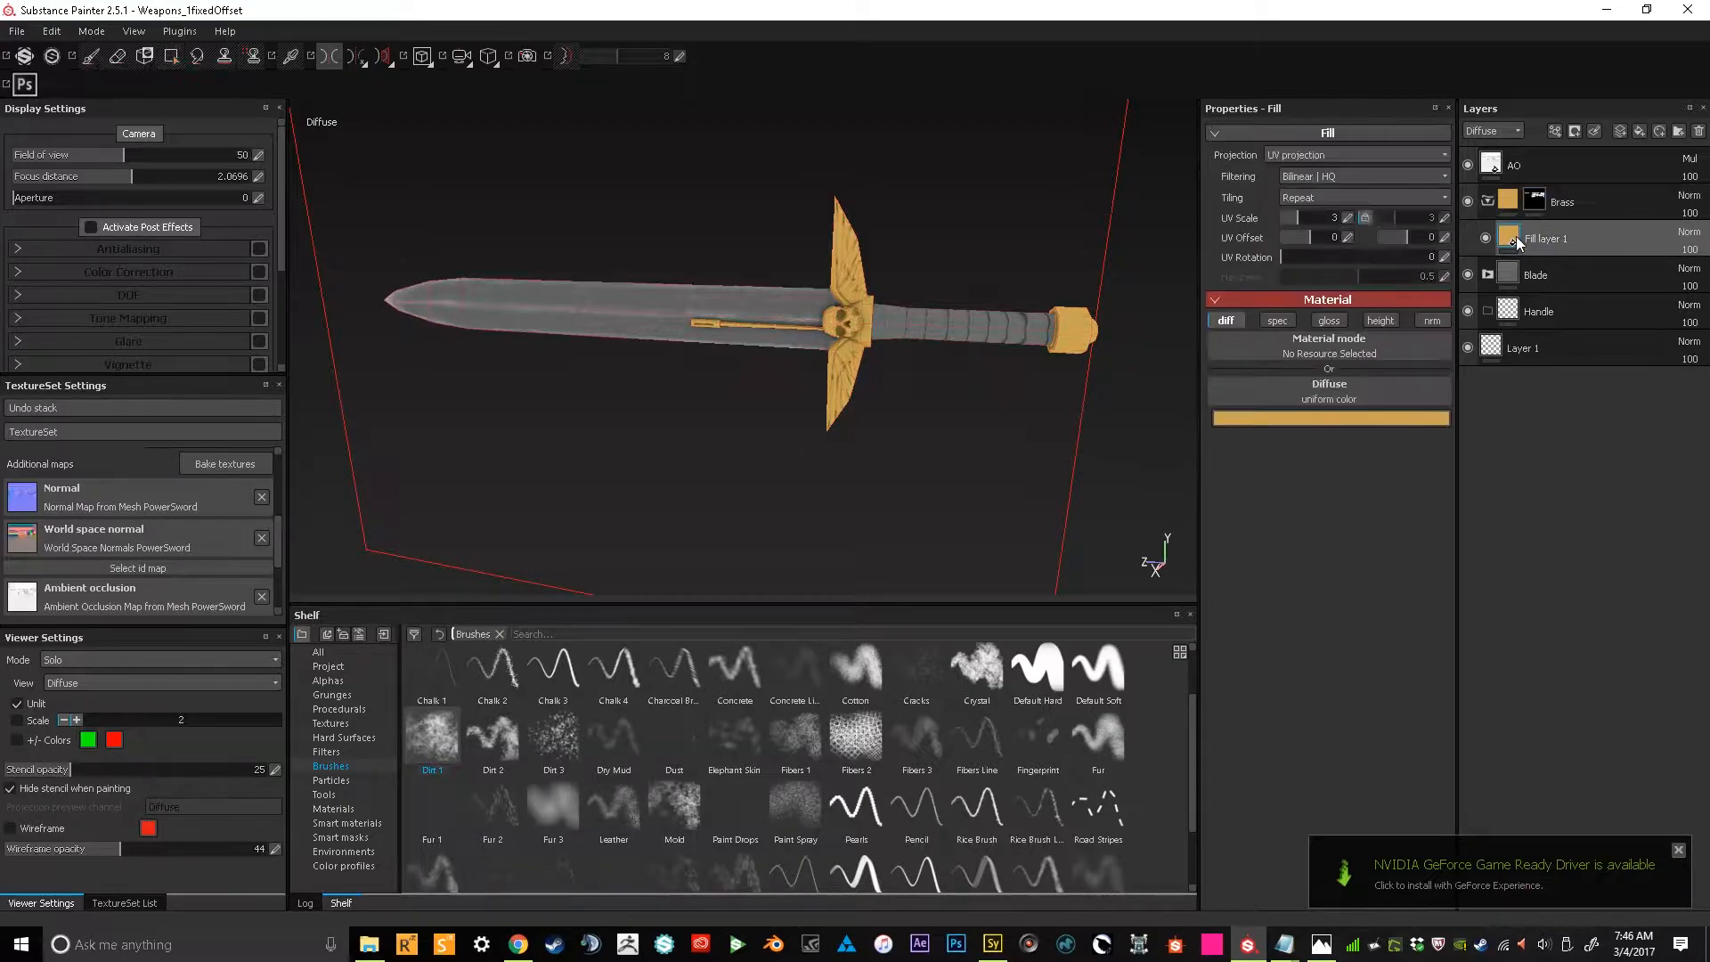
{"action": "left_click", "coordinate": [1333, 417]}
{"action": "left_click_drag", "start_coordinate": [1248, 390], "coordinate": [1244, 392]}
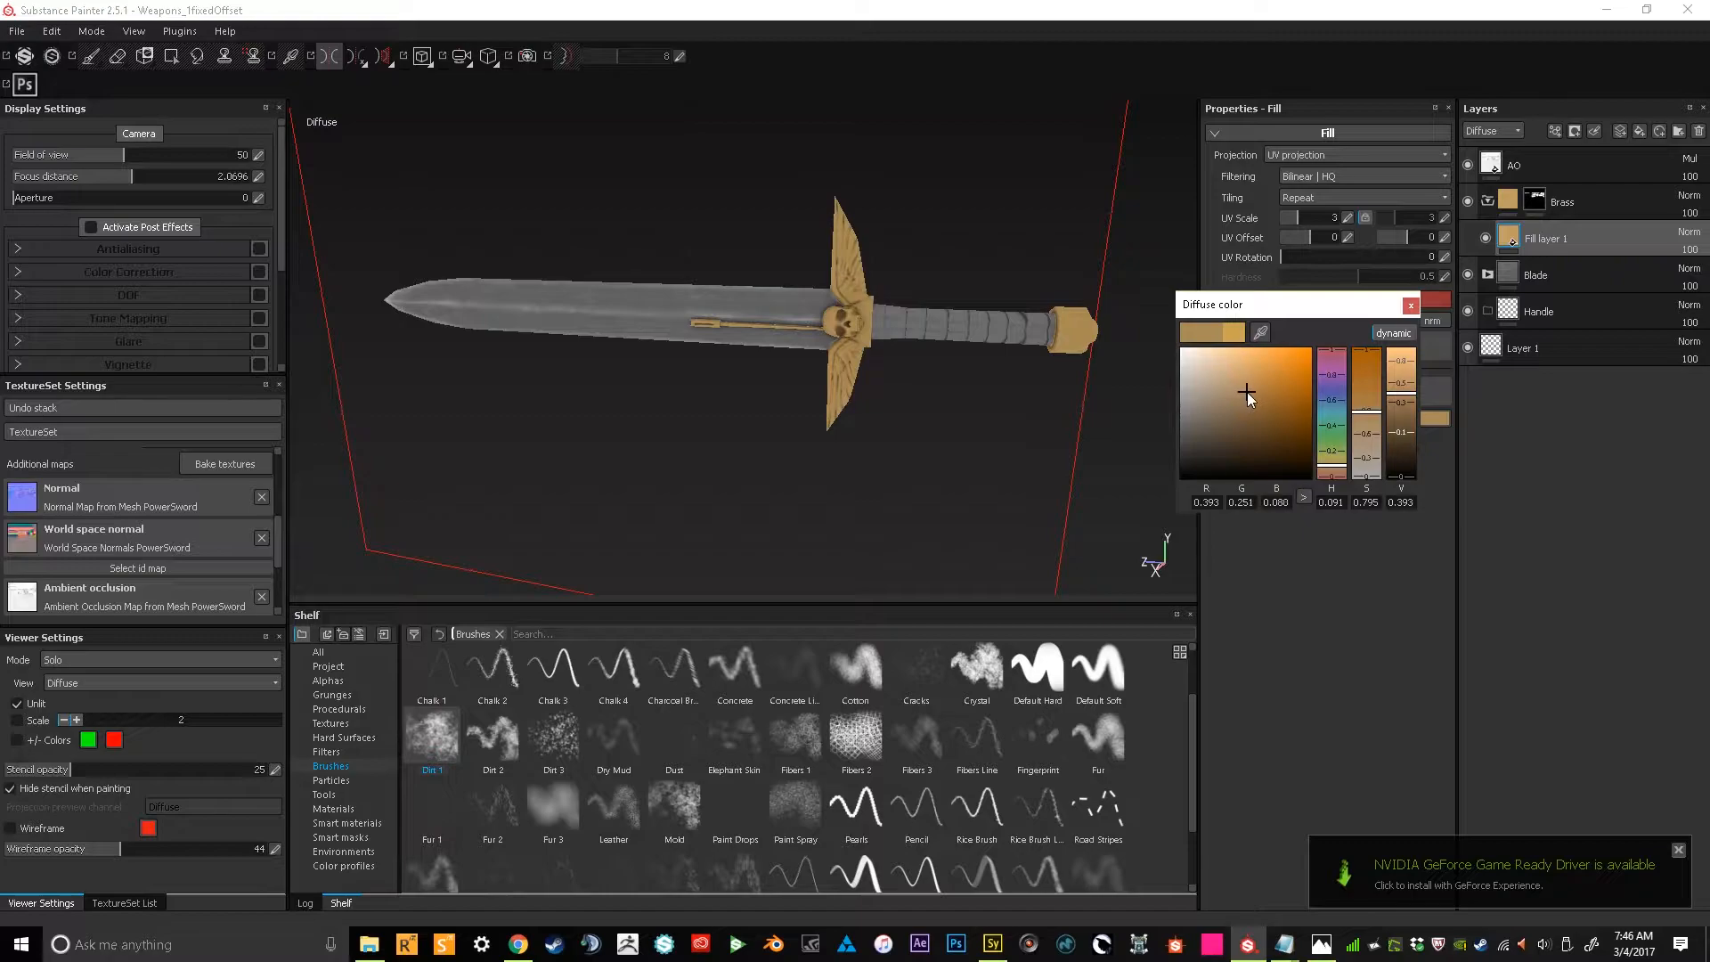
{"action": "left_click_drag", "start_coordinate": [1322, 463], "coordinate": [1328, 470]}
{"action": "left_click_drag", "start_coordinate": [1329, 473], "coordinate": [1329, 475]}
{"action": "left_click_drag", "start_coordinate": [1270, 398], "coordinate": [1244, 393]}
{"action": "left_click", "coordinate": [1407, 313]}
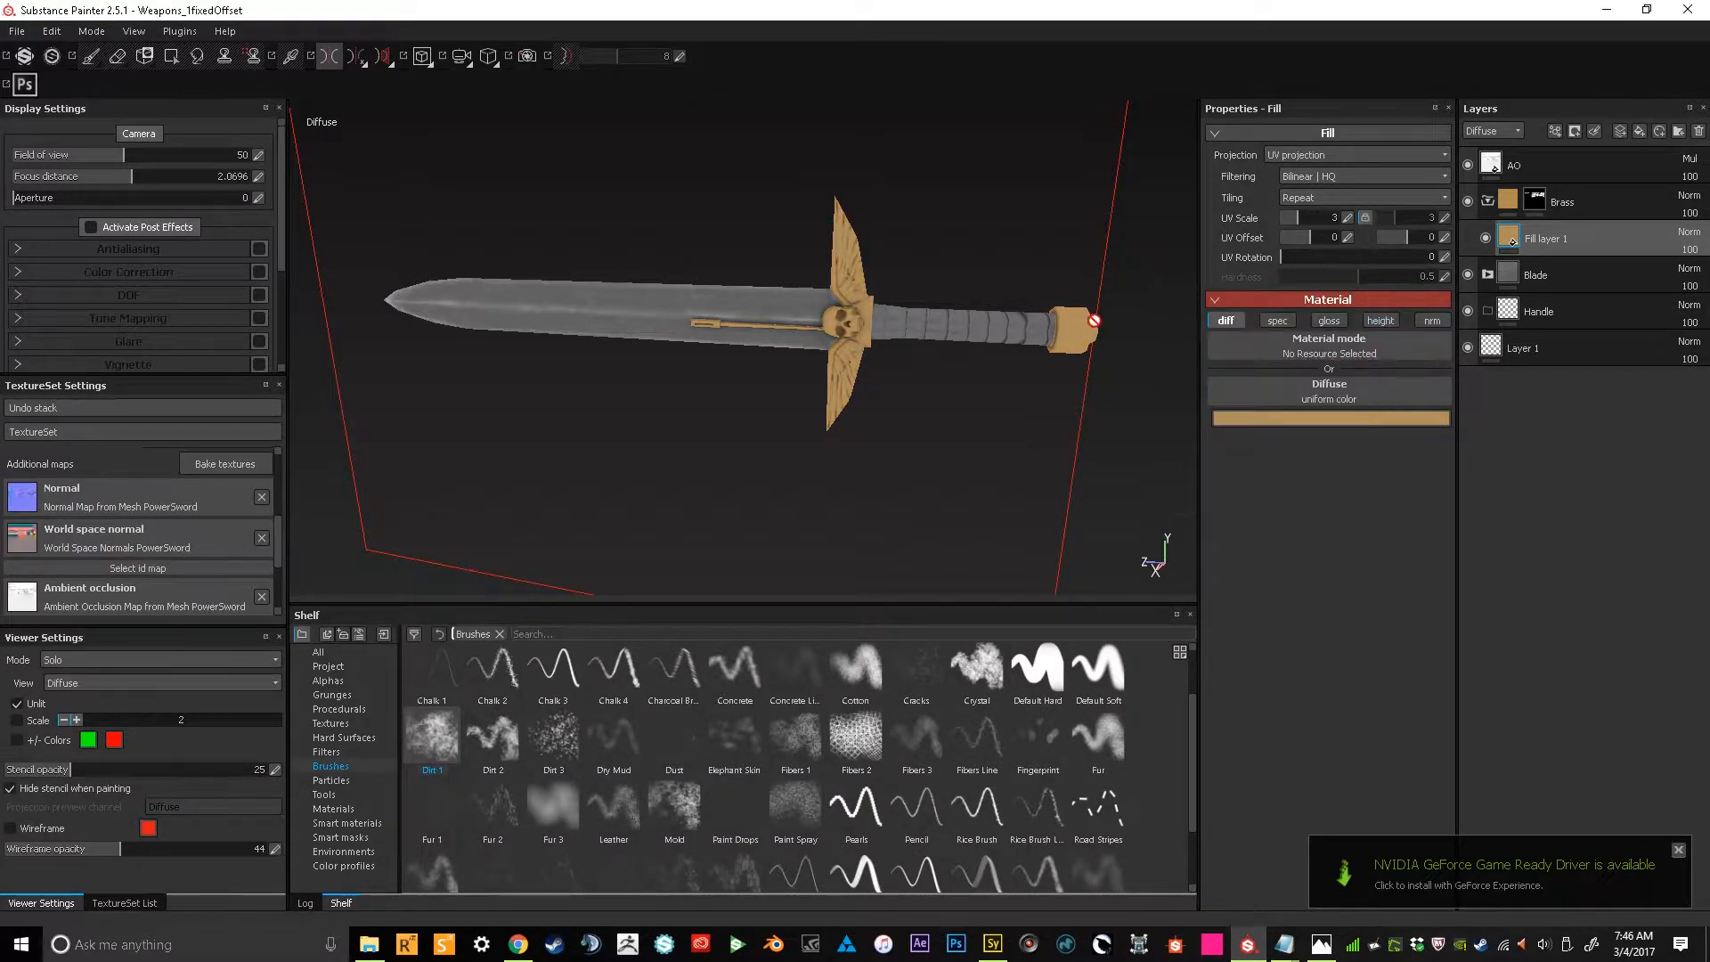
Rename the Brass folder's fill layer to Base
{"action": "left_click_drag", "start_coordinate": [933, 328], "coordinate": [992, 310], "text": "alt+shift"}
{"action": "scroll", "coordinate": [837, 324], "scroll_direction": "down", "scroll_amount": 2}
{"action": "scroll", "coordinate": [835, 323], "scroll_direction": "up", "scroll_amount": 5}
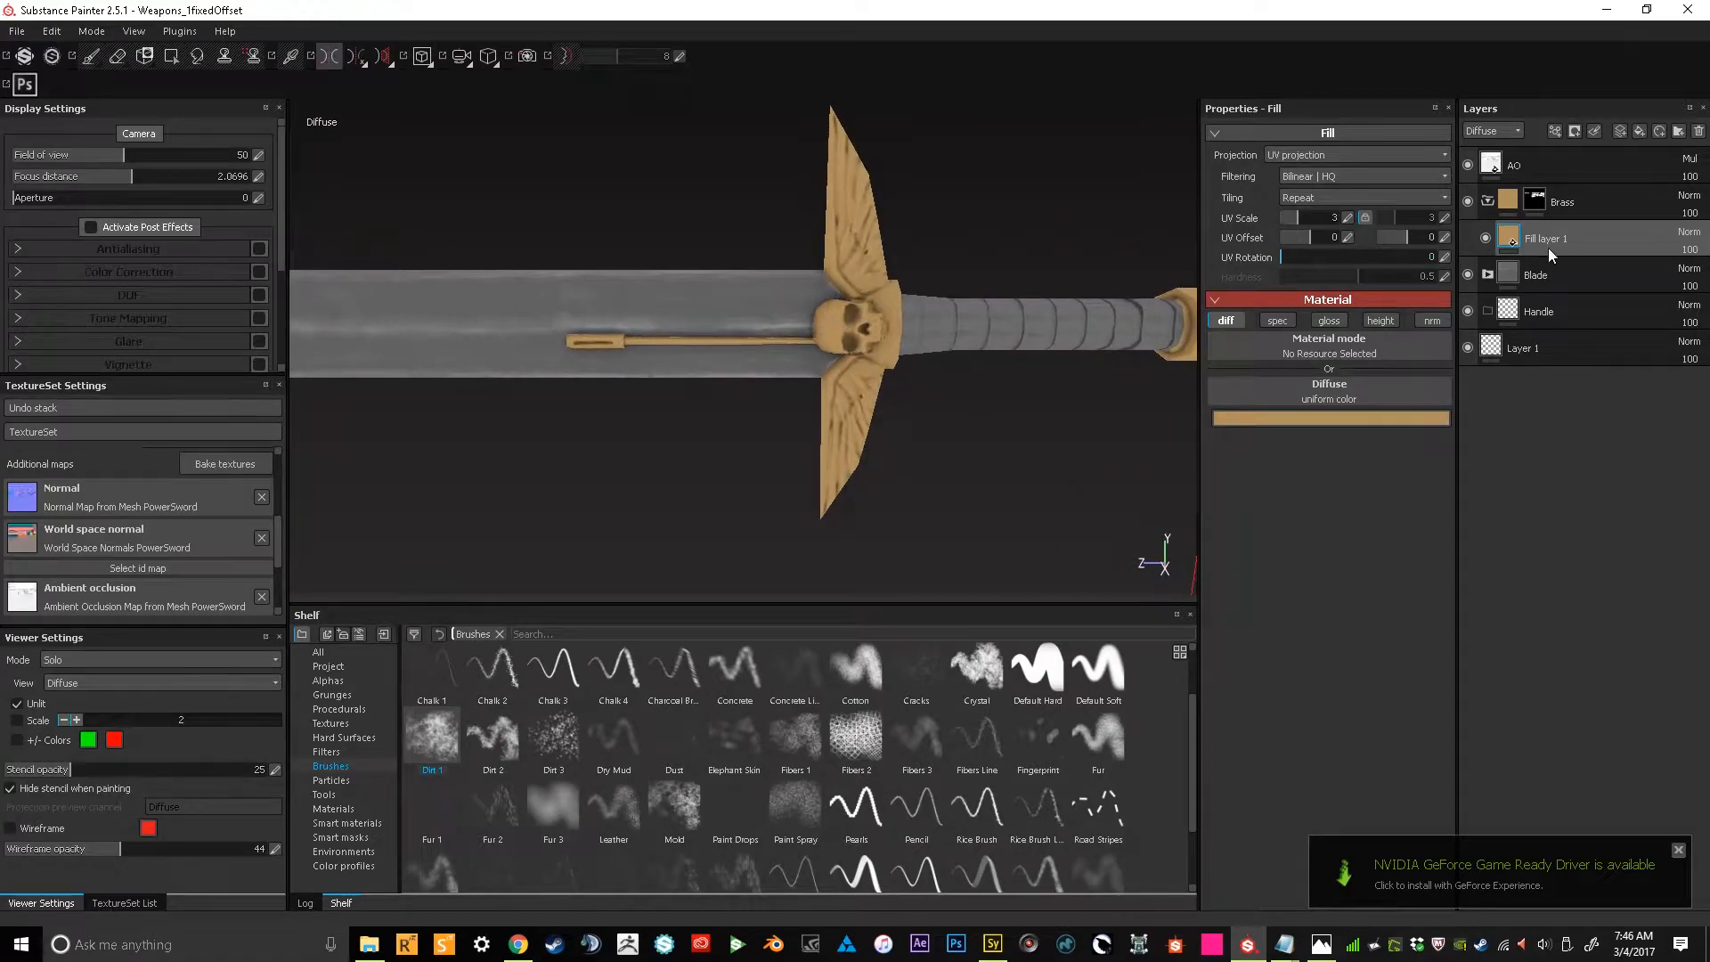
{"action": "double_click", "coordinate": [1555, 249]}
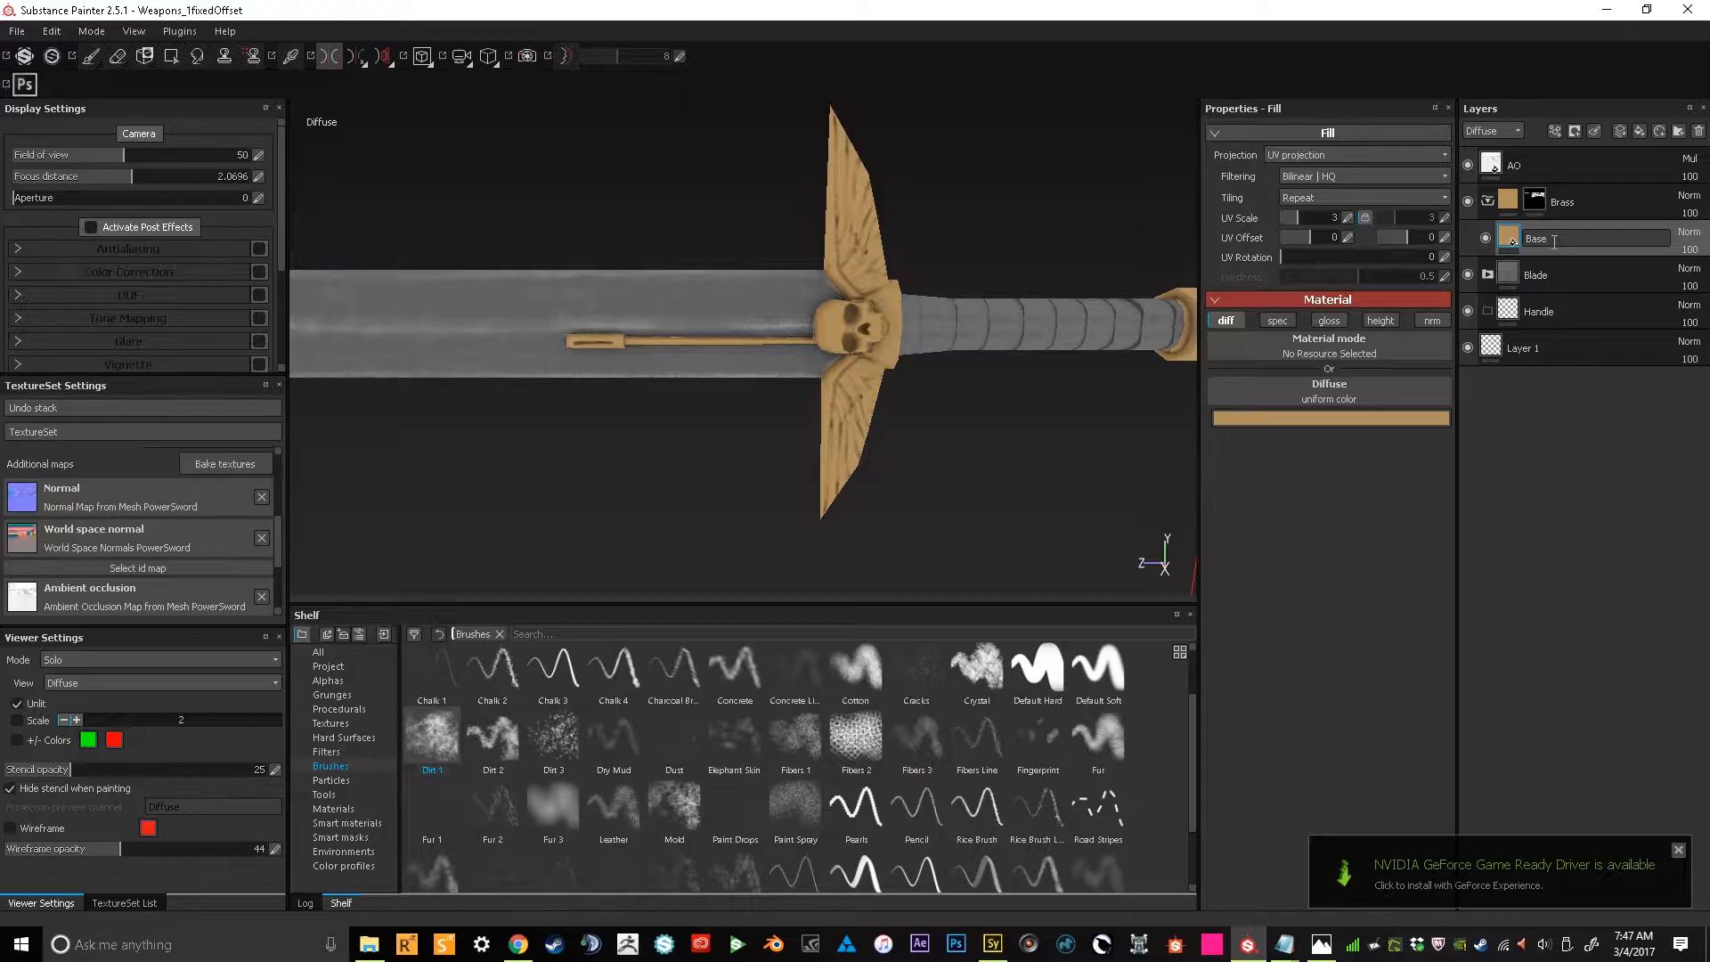
{"action": "key", "text": "Return"}
Duplicate the Brass folder's Base layer and rename the copy Alt
{"action": "right_click", "coordinate": [1559, 240]}
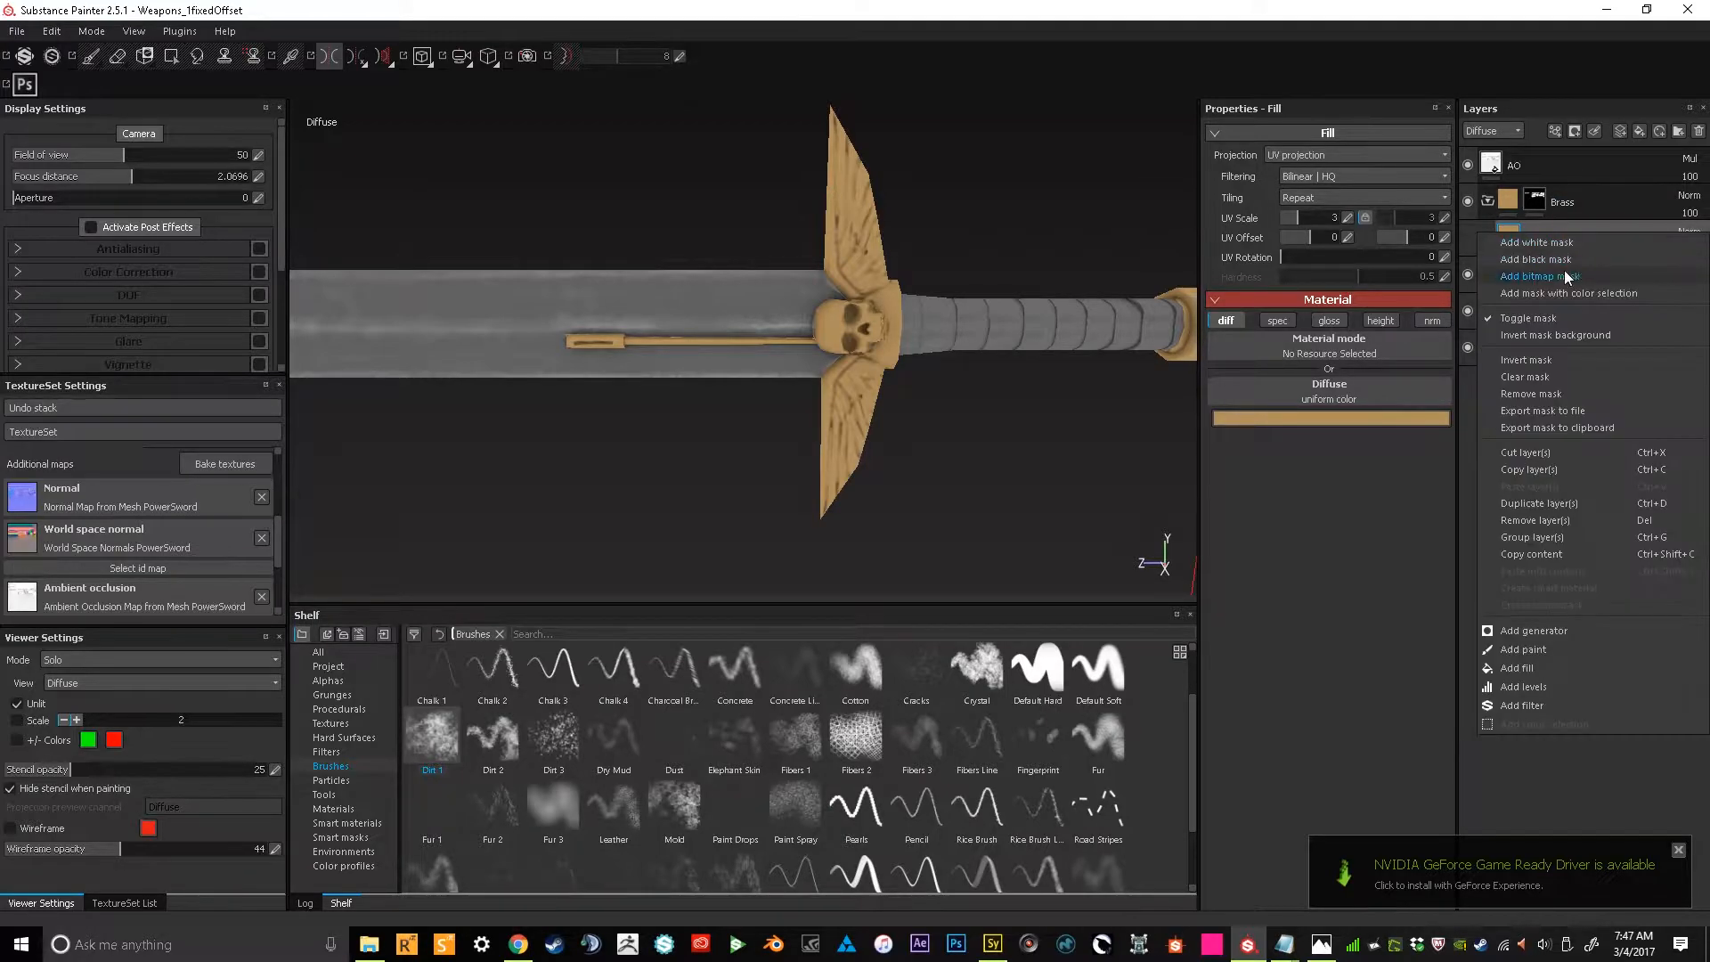
{"action": "left_click", "coordinate": [1549, 506]}
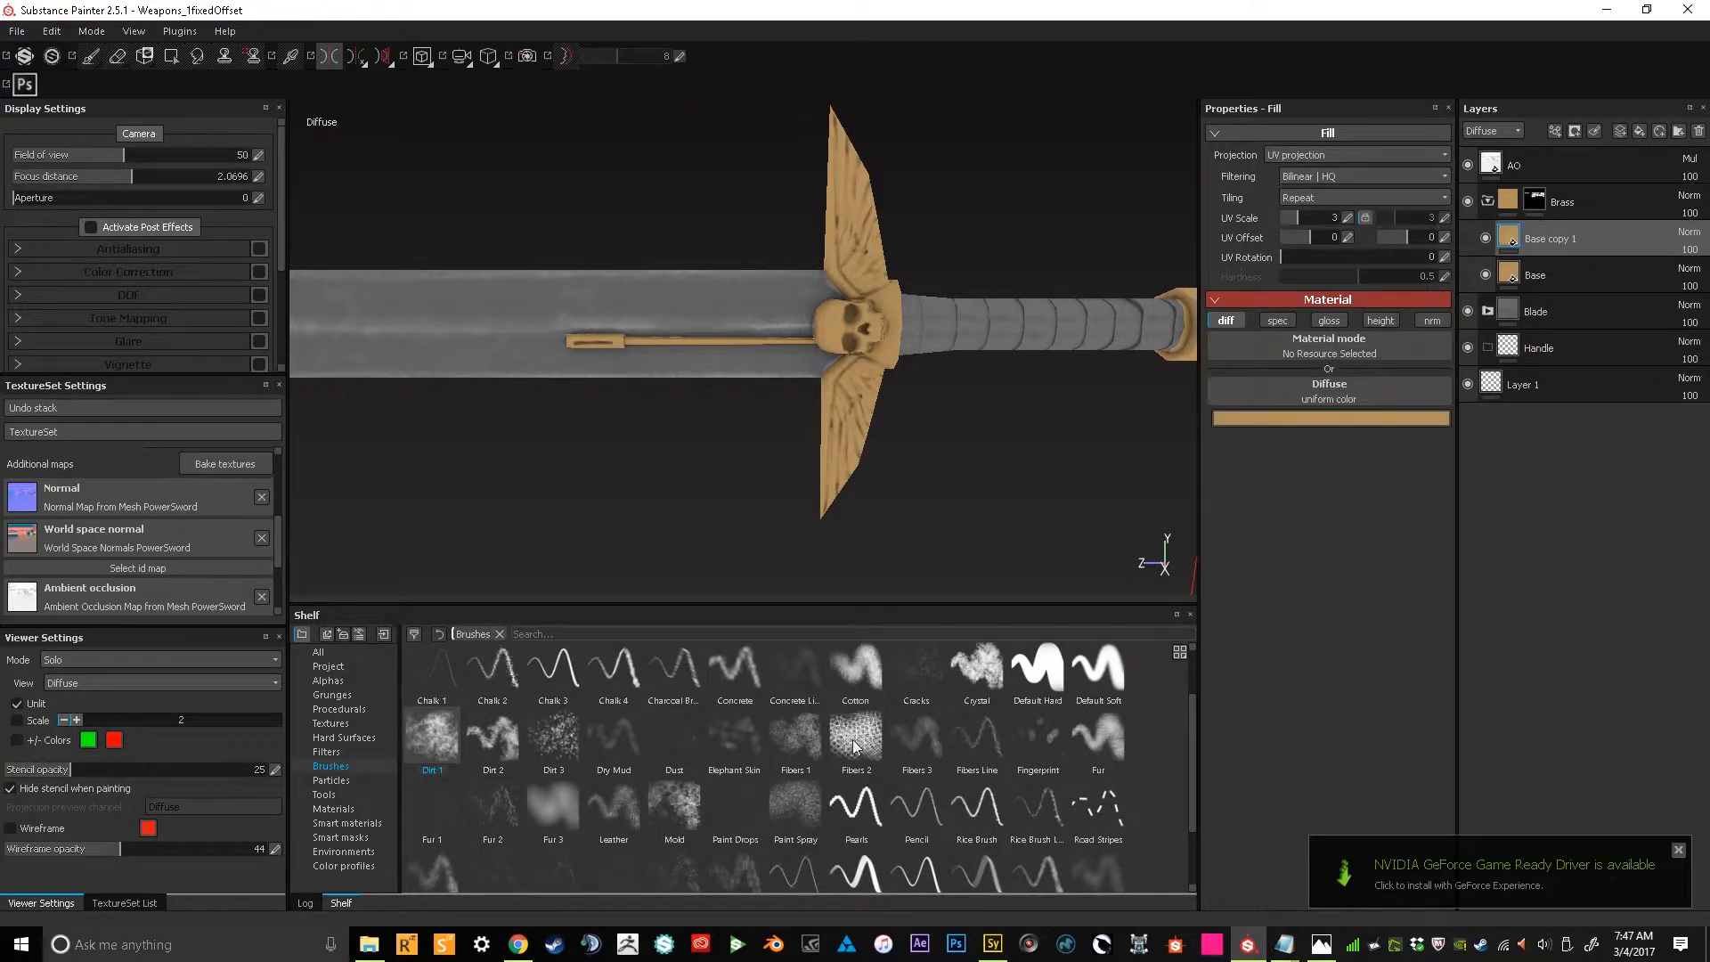
{"action": "double_click", "coordinate": [1549, 239]}
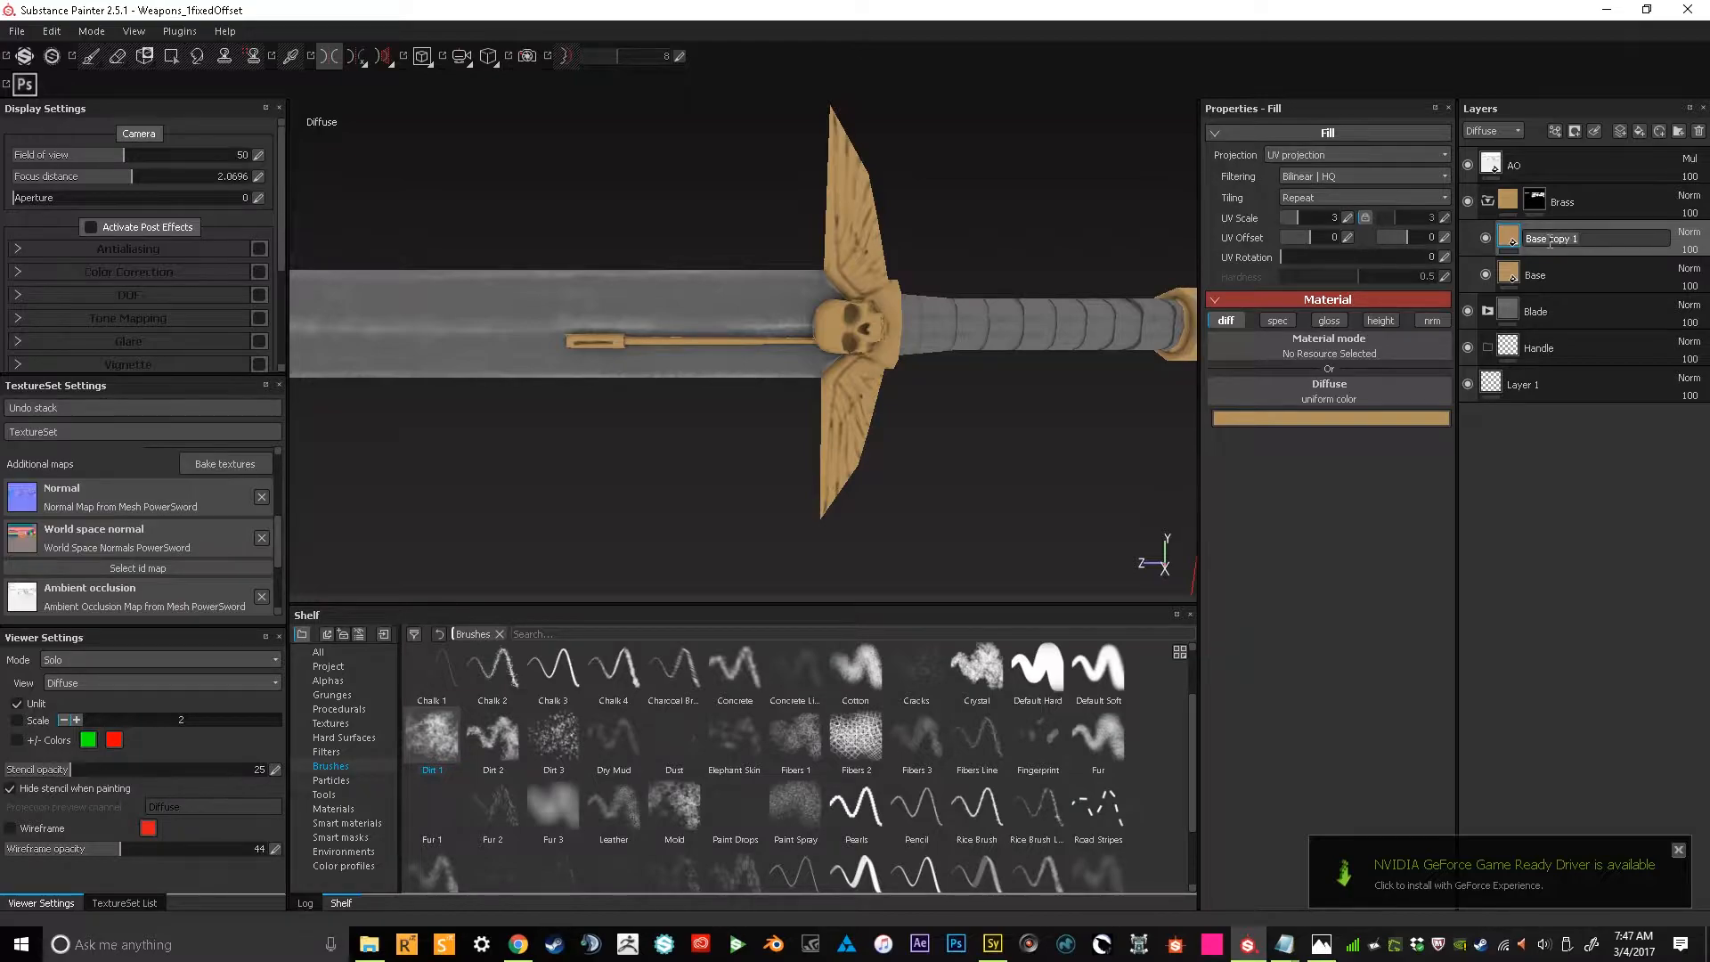
{"action": "type", "text": "Alt"}
{"action": "key", "text": "Return"}
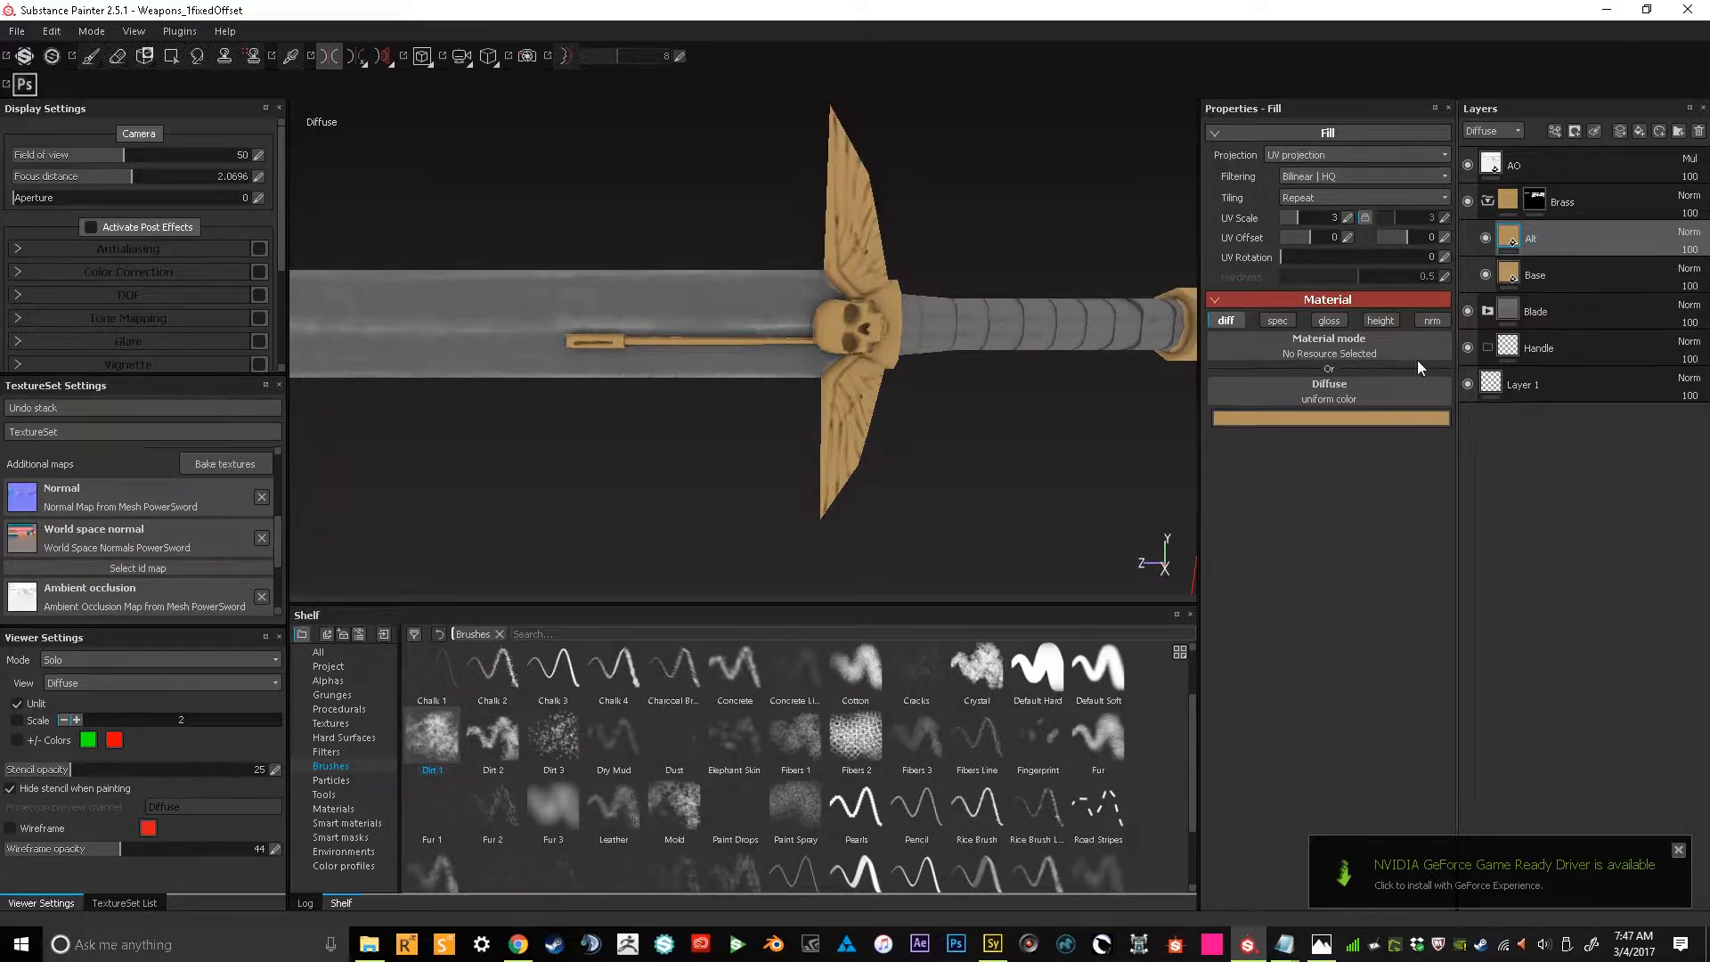
Apply the Dust Soft 2 smart mask to the Brass folder's Alt layer
{"action": "left_click", "coordinate": [345, 836]}
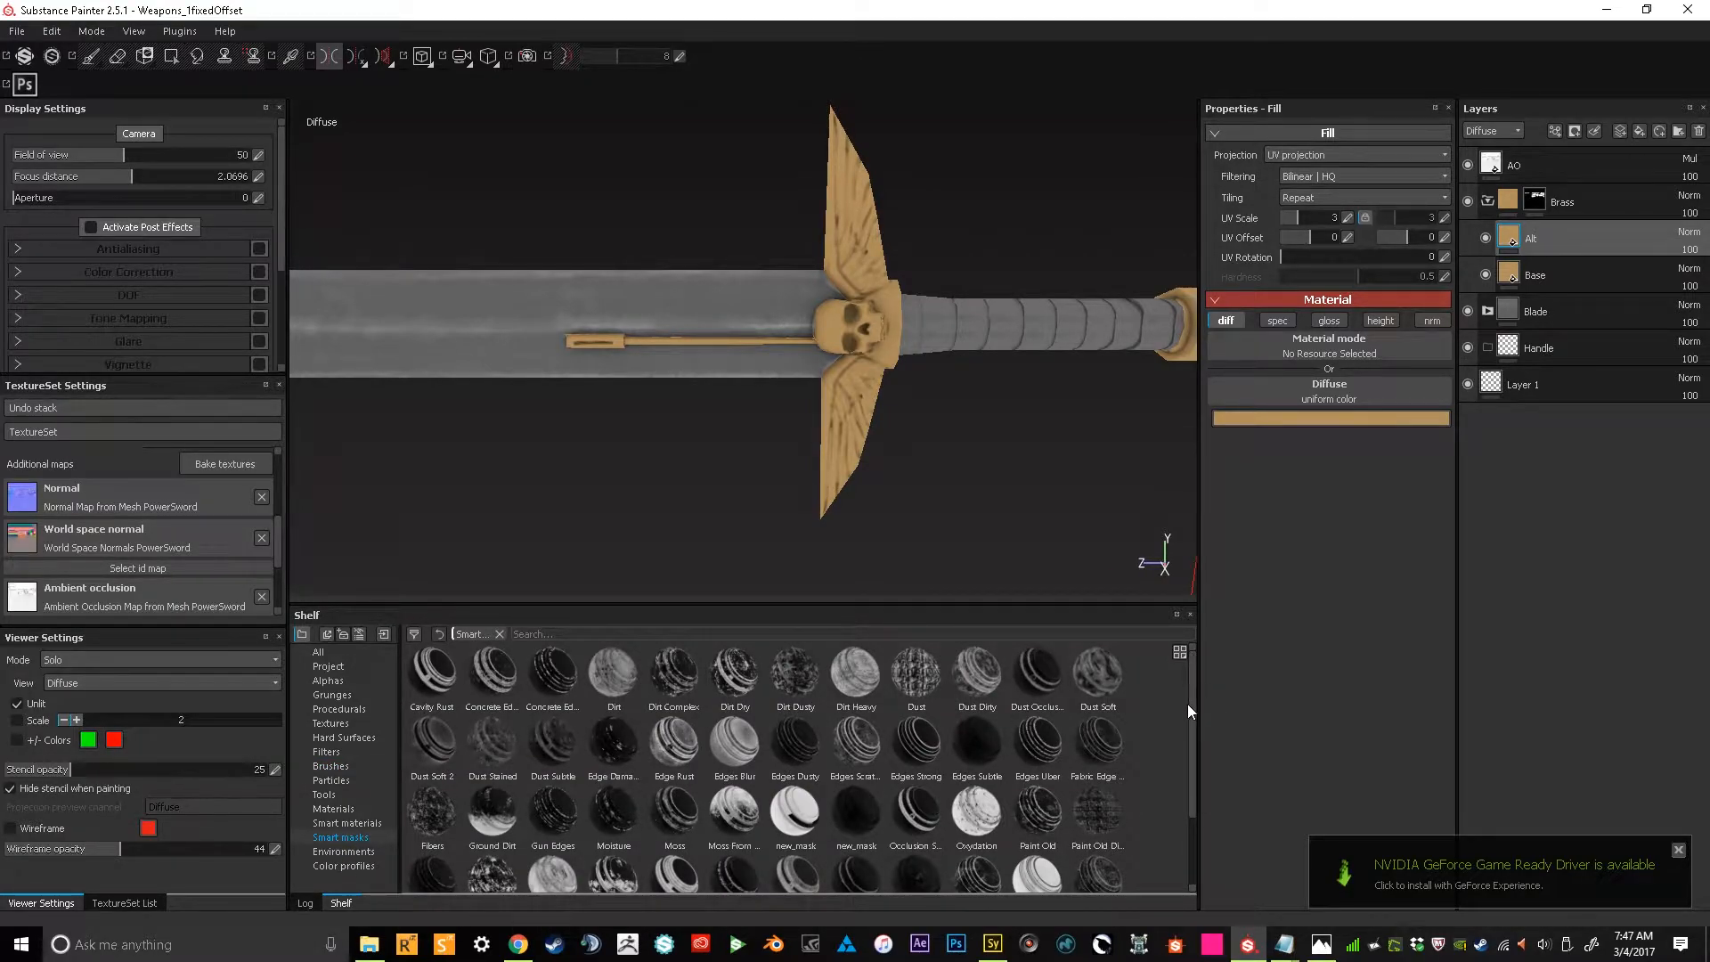
{"action": "mouse_move", "coordinate": [1189, 708]}
{"action": "left_mouse_down"}
{"action": "mouse_move", "coordinate": [1200, 773]}
{"action": "mouse_move", "coordinate": [1195, 691]}
{"action": "left_mouse_up"}
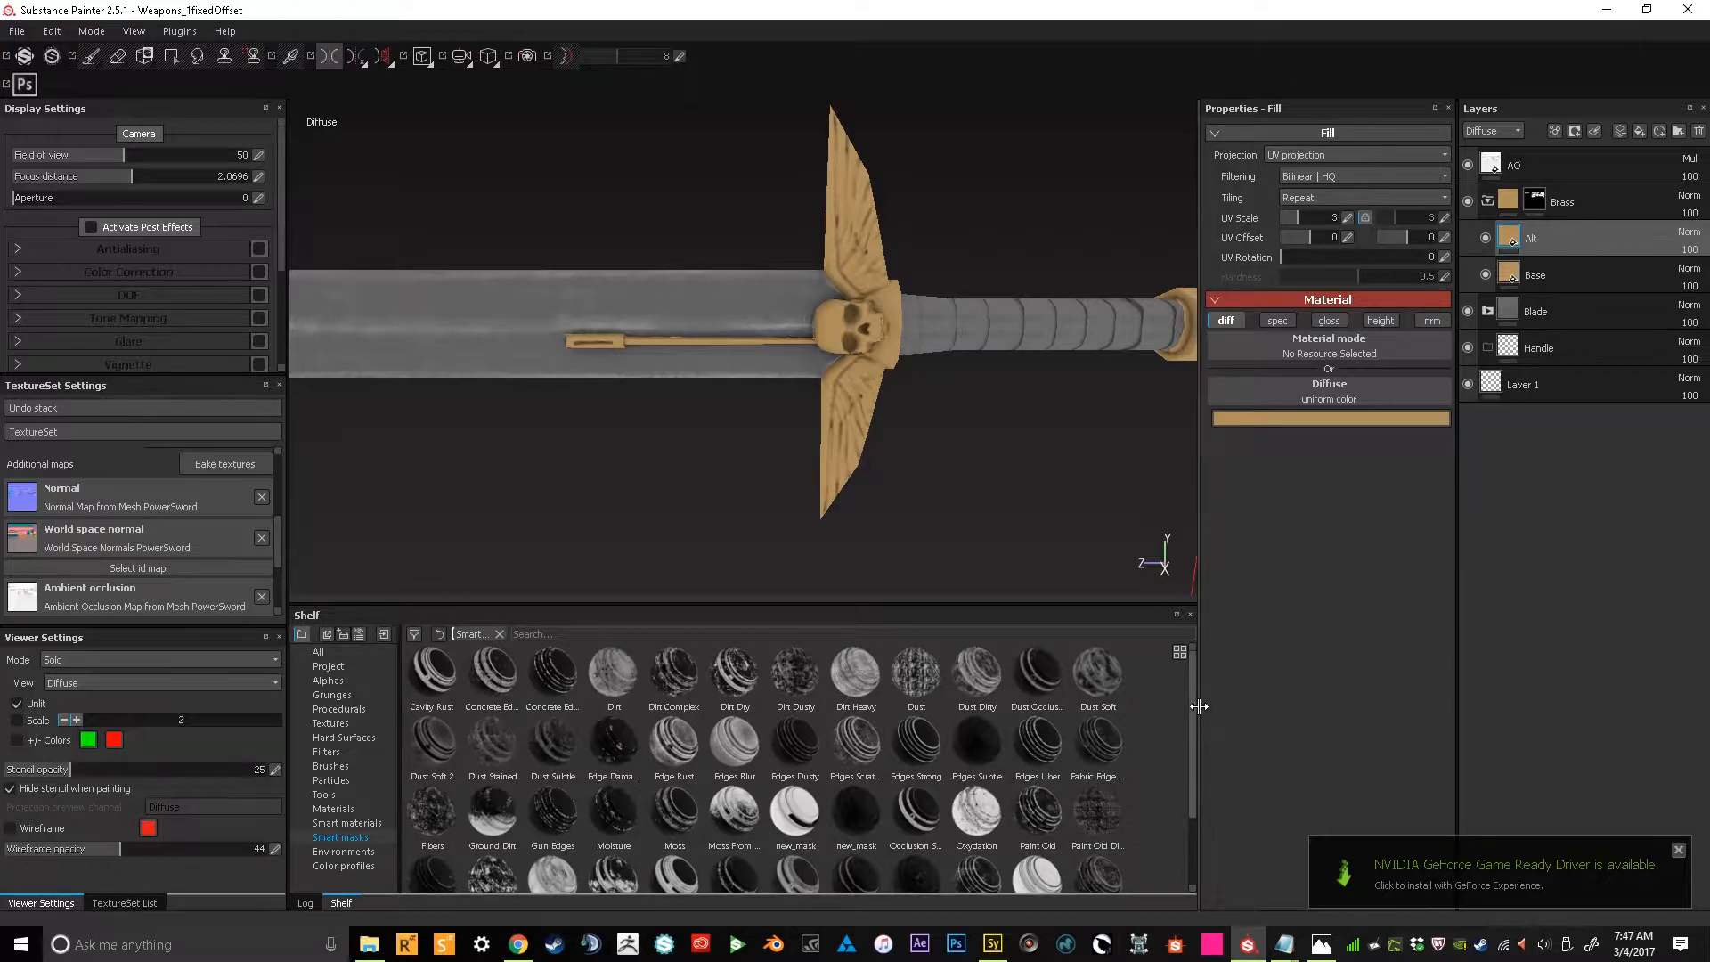
{"action": "mouse_move", "coordinate": [1194, 710]}
{"action": "left_mouse_down"}
{"action": "mouse_move", "coordinate": [1195, 725]}
{"action": "mouse_move", "coordinate": [1194, 710]}
{"action": "left_mouse_up"}
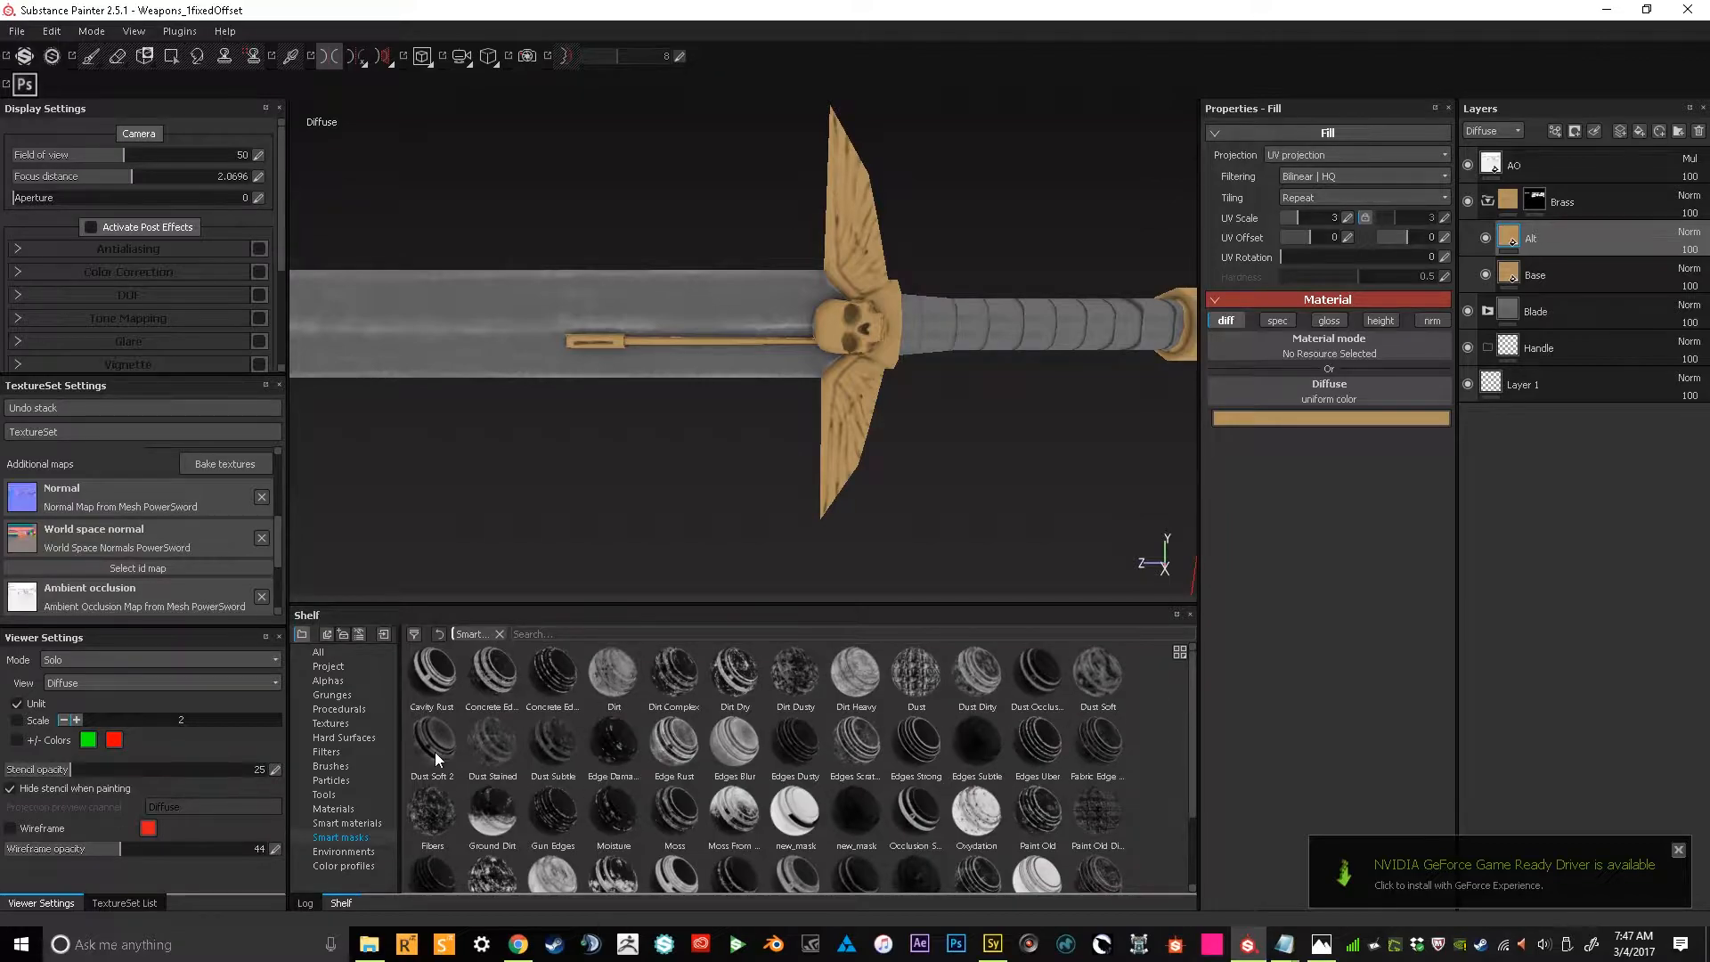
{"action": "left_click_drag", "start_coordinate": [1441, 306], "coordinate": [1563, 230]}
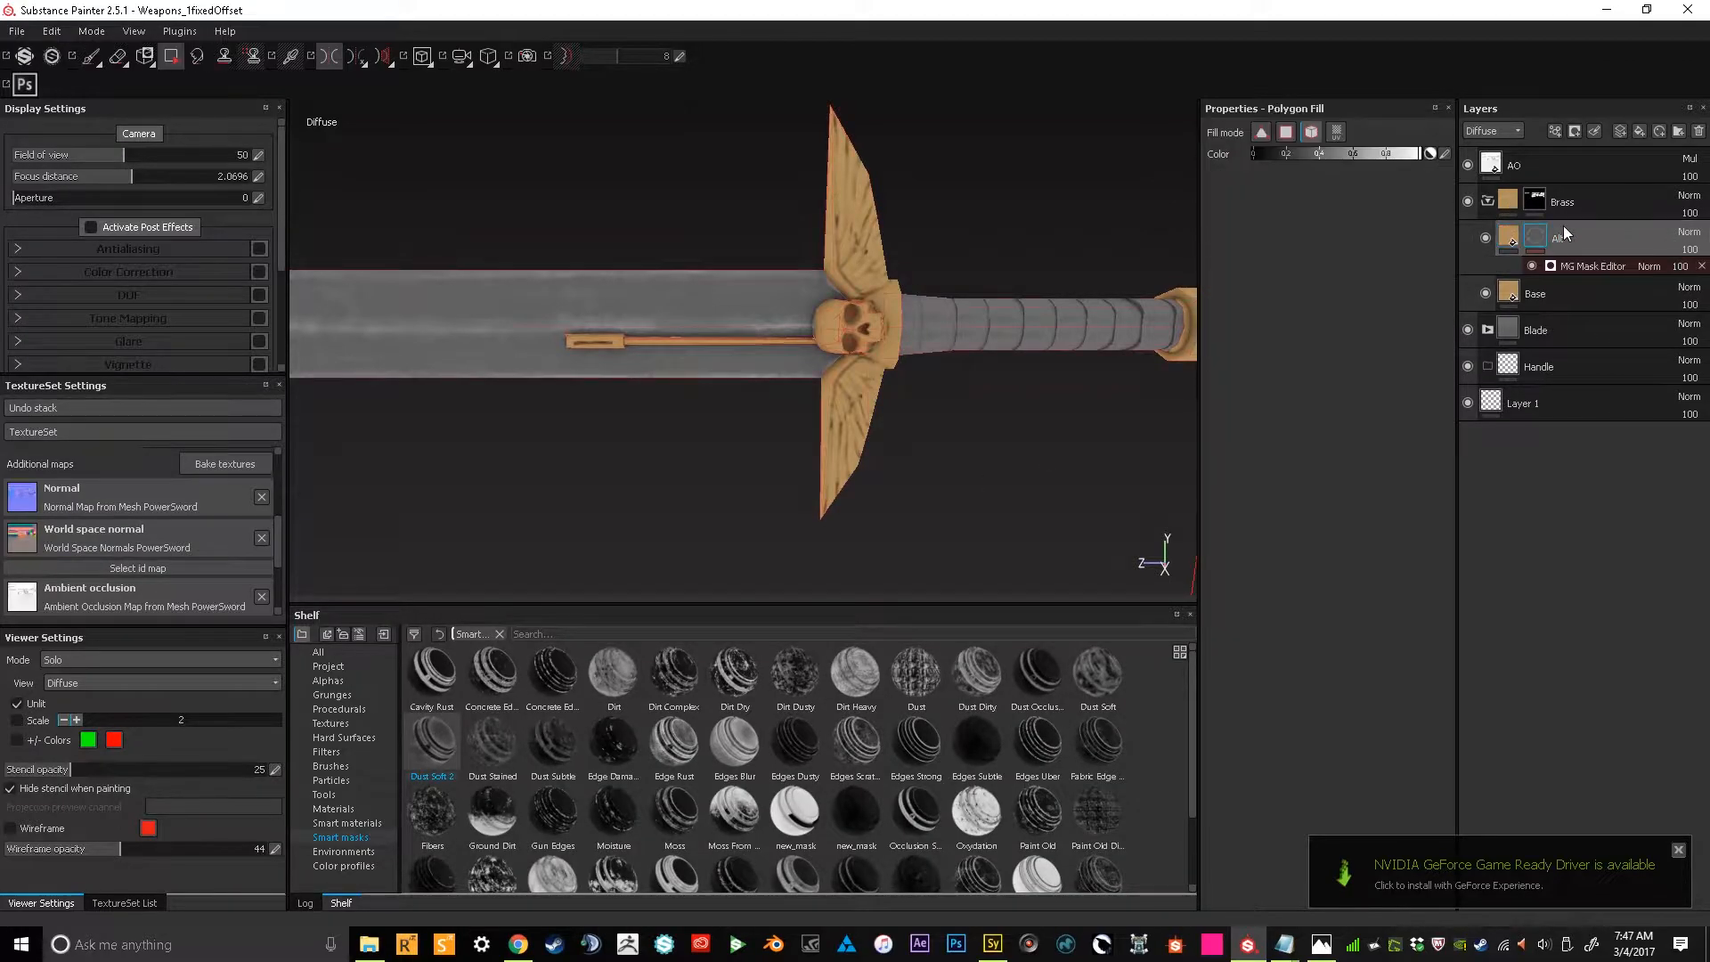
Set the Alt layer's diffuse color to a dark, saturated golden brown
{"action": "left_click", "coordinate": [1501, 241]}
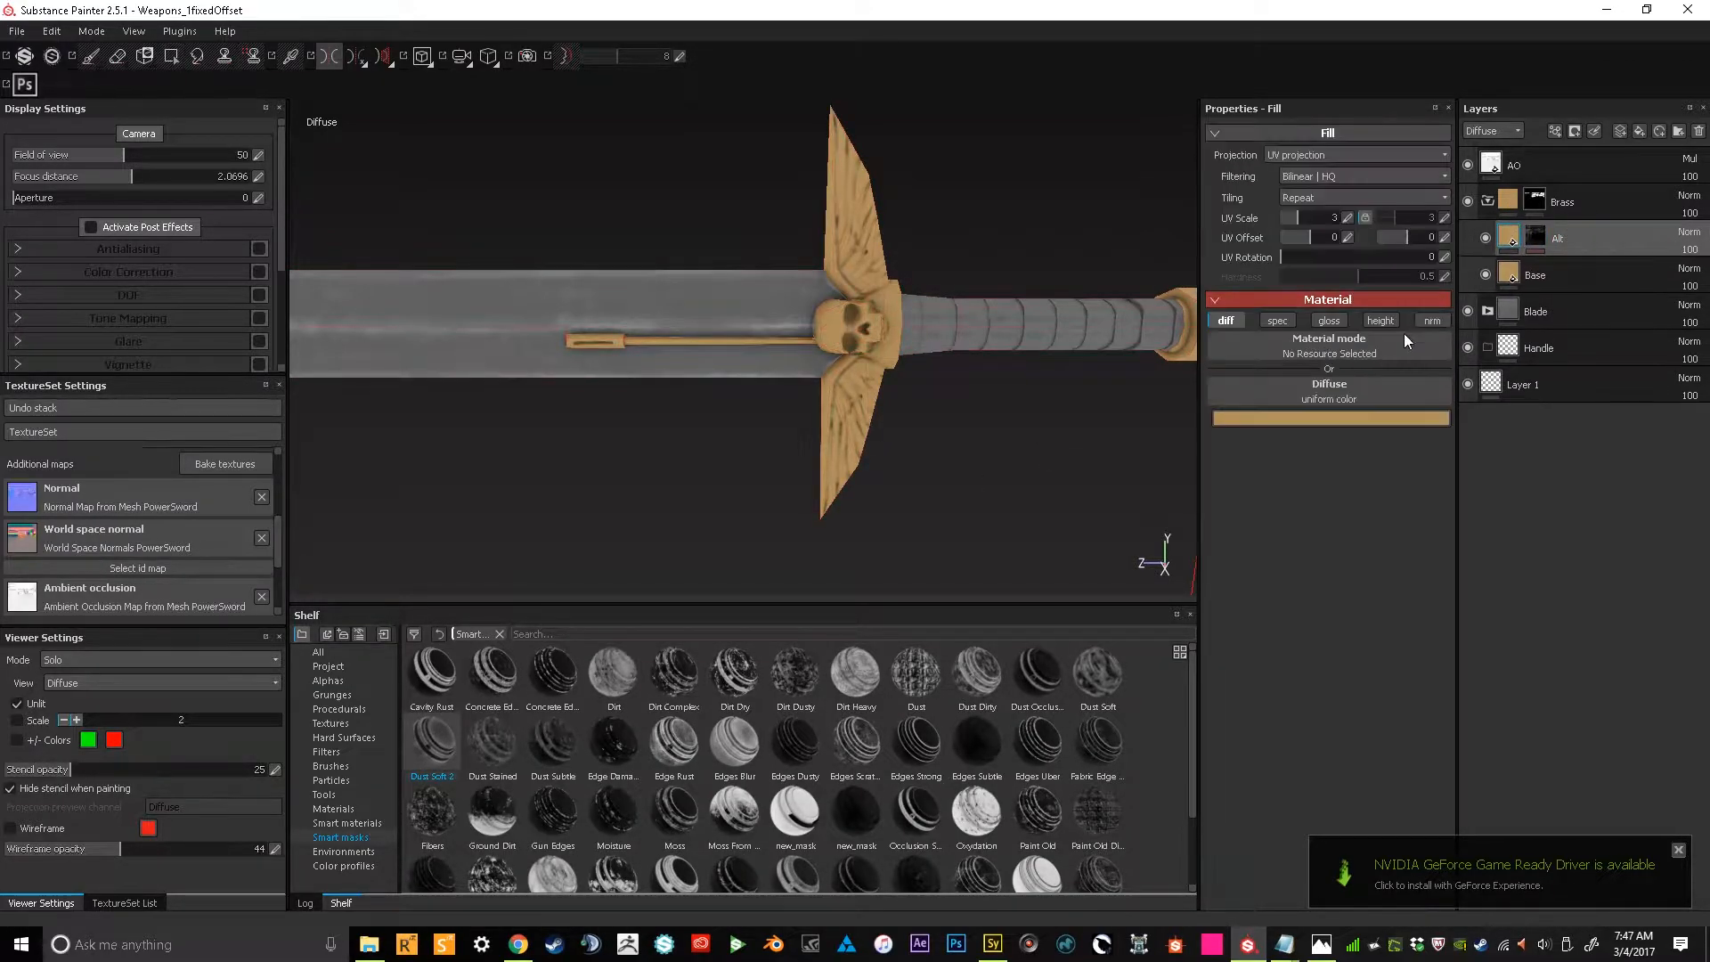
{"action": "left_click", "coordinate": [1431, 418]}
{"action": "left_click_drag", "start_coordinate": [1280, 393], "coordinate": [1307, 415]}
{"action": "left_click", "coordinate": [1403, 315]}
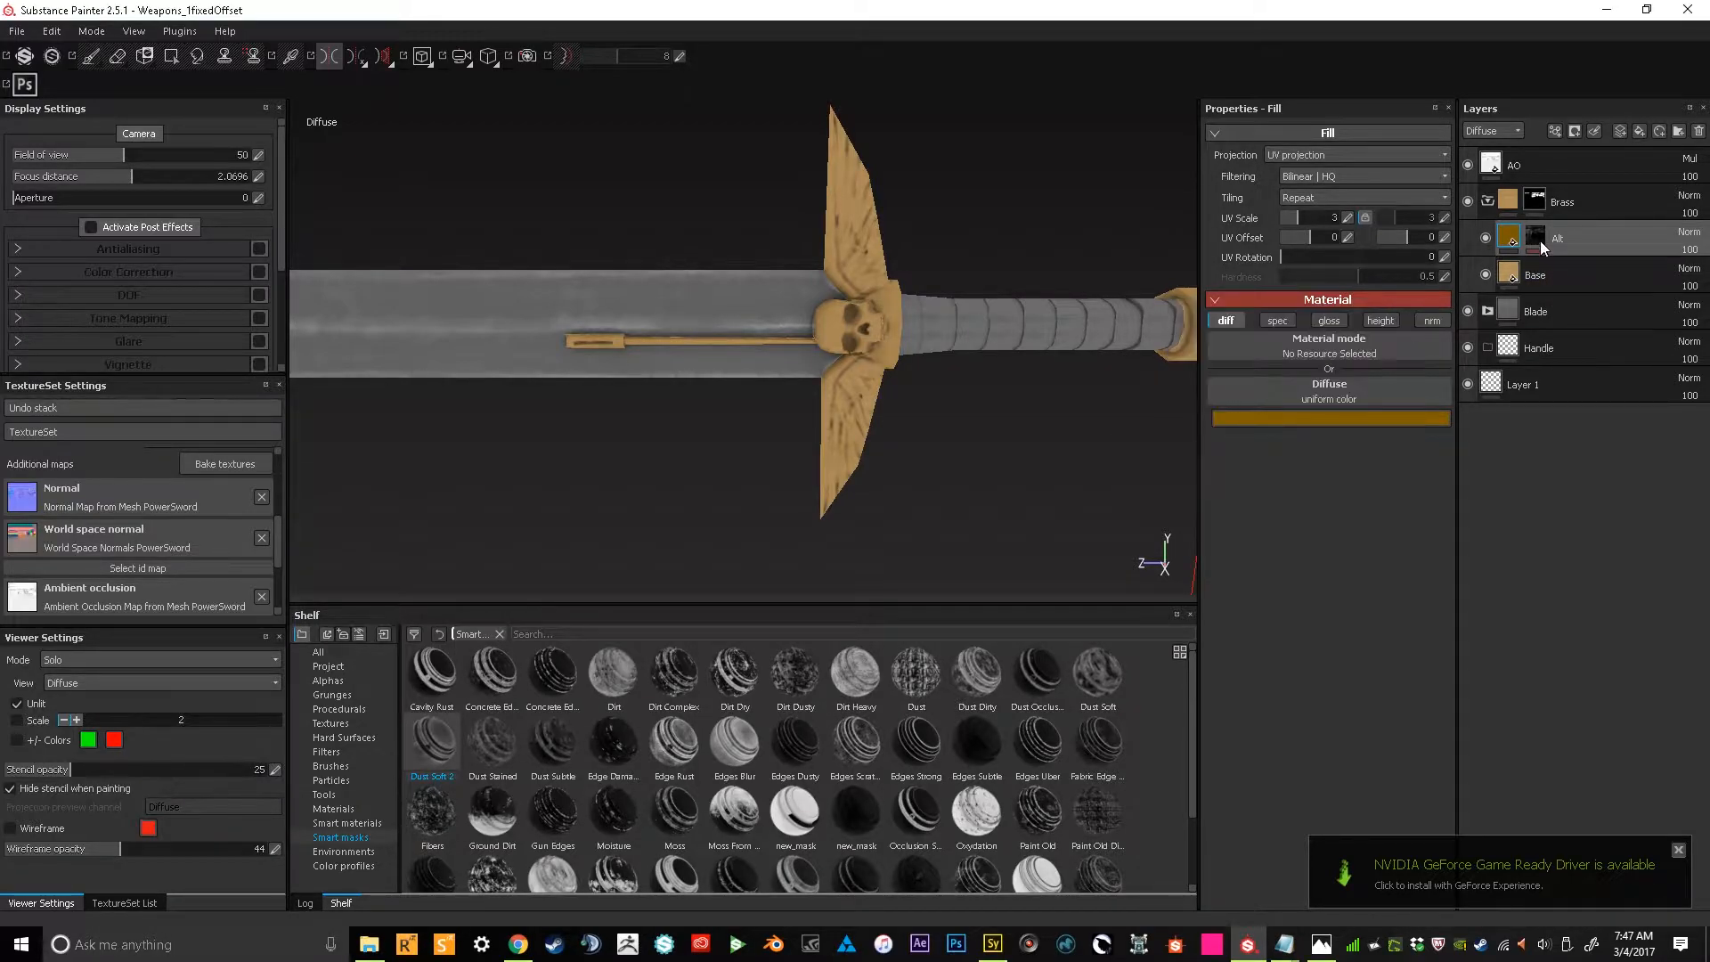
Set the Global Balance of the Alt mask's MG Mask Editor to 0.75 and inspect the dirt around the crossguard
{"action": "left_click", "coordinate": [1536, 237]}
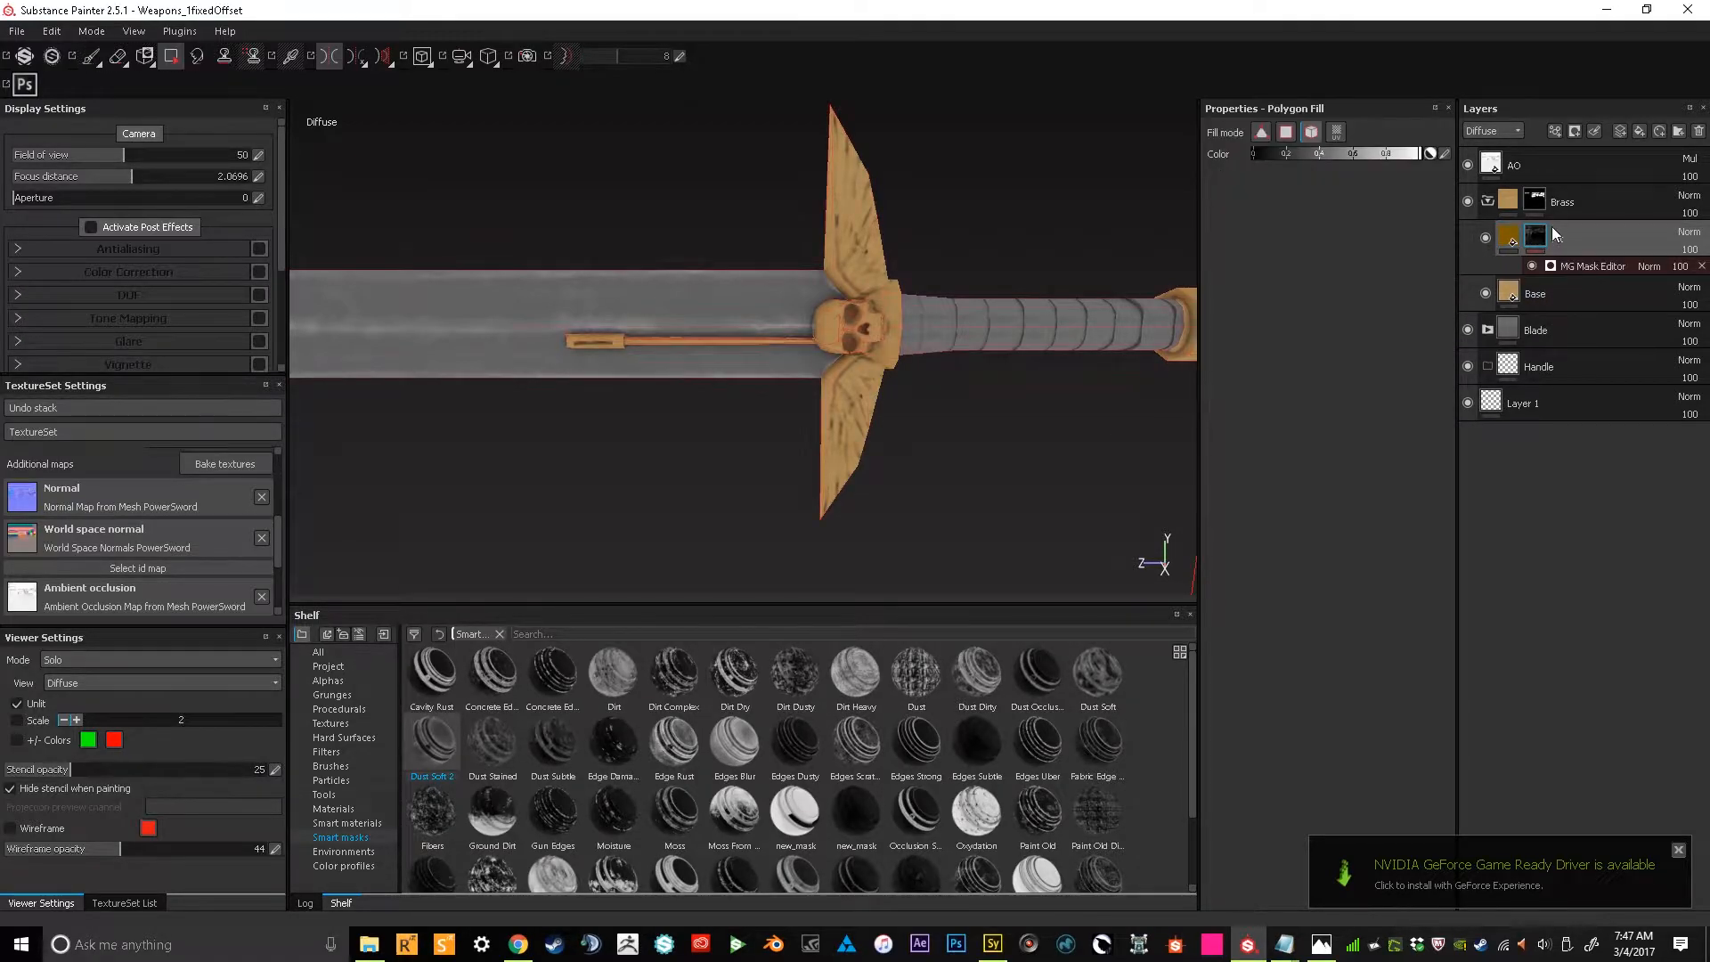
{"action": "left_click", "coordinate": [1597, 265]}
{"action": "left_click_drag", "start_coordinate": [1333, 244], "coordinate": [1376, 249]}
{"action": "left_click_drag", "start_coordinate": [1037, 348], "coordinate": [1000, 356], "text": "alt"}
{"action": "right_click_drag", "start_coordinate": [1000, 356], "coordinate": [906, 622], "text": "alt"}
{"action": "left_click_drag", "start_coordinate": [934, 445], "coordinate": [1013, 441], "text": "alt"}
{"action": "right_click_drag", "start_coordinate": [1014, 441], "coordinate": [1037, 363], "text": "alt"}
{"action": "middle_click_drag", "start_coordinate": [1054, 411], "coordinate": [1045, 343], "text": "alt"}
{"action": "left_click_drag", "start_coordinate": [1045, 343], "coordinate": [917, 436], "text": "alt"}
{"action": "right_click_drag", "start_coordinate": [916, 436], "coordinate": [921, 543], "text": "alt"}
{"action": "left_click_drag", "start_coordinate": [921, 544], "coordinate": [1014, 371], "text": "alt"}
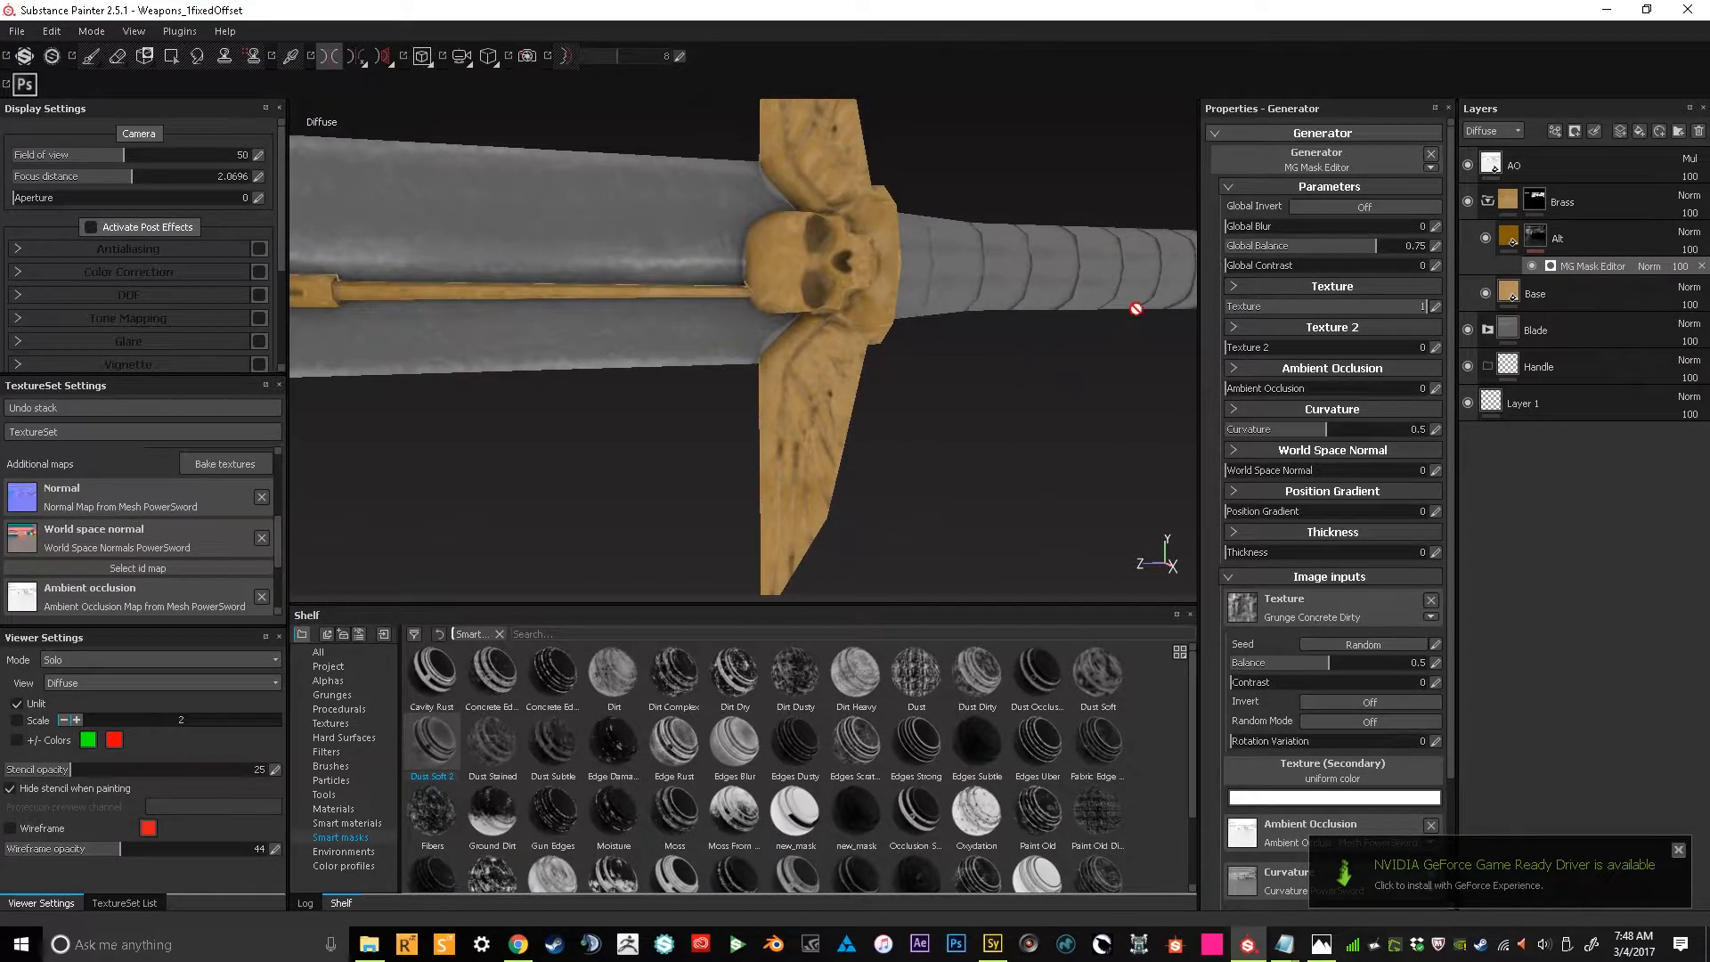
Shift the Alt layer's diffuse color to a reddish brown of 0.217, 0.064, 0.000, checking it on the hilt
{"action": "left_click", "coordinate": [1505, 238]}
{"action": "left_click", "coordinate": [1333, 420]}
{"action": "mouse_move", "coordinate": [1335, 477]}
{"action": "left_mouse_down"}
{"action": "mouse_move", "coordinate": [1335, 492]}
{"action": "mouse_move", "coordinate": [1331, 473]}
{"action": "left_mouse_up"}
{"action": "left_click_drag", "start_coordinate": [1006, 474], "coordinate": [893, 489], "text": "alt"}
{"action": "right_click_drag", "start_coordinate": [893, 489], "coordinate": [931, 557], "text": "alt"}
{"action": "left_click_drag", "start_coordinate": [931, 558], "coordinate": [955, 427], "text": "alt"}
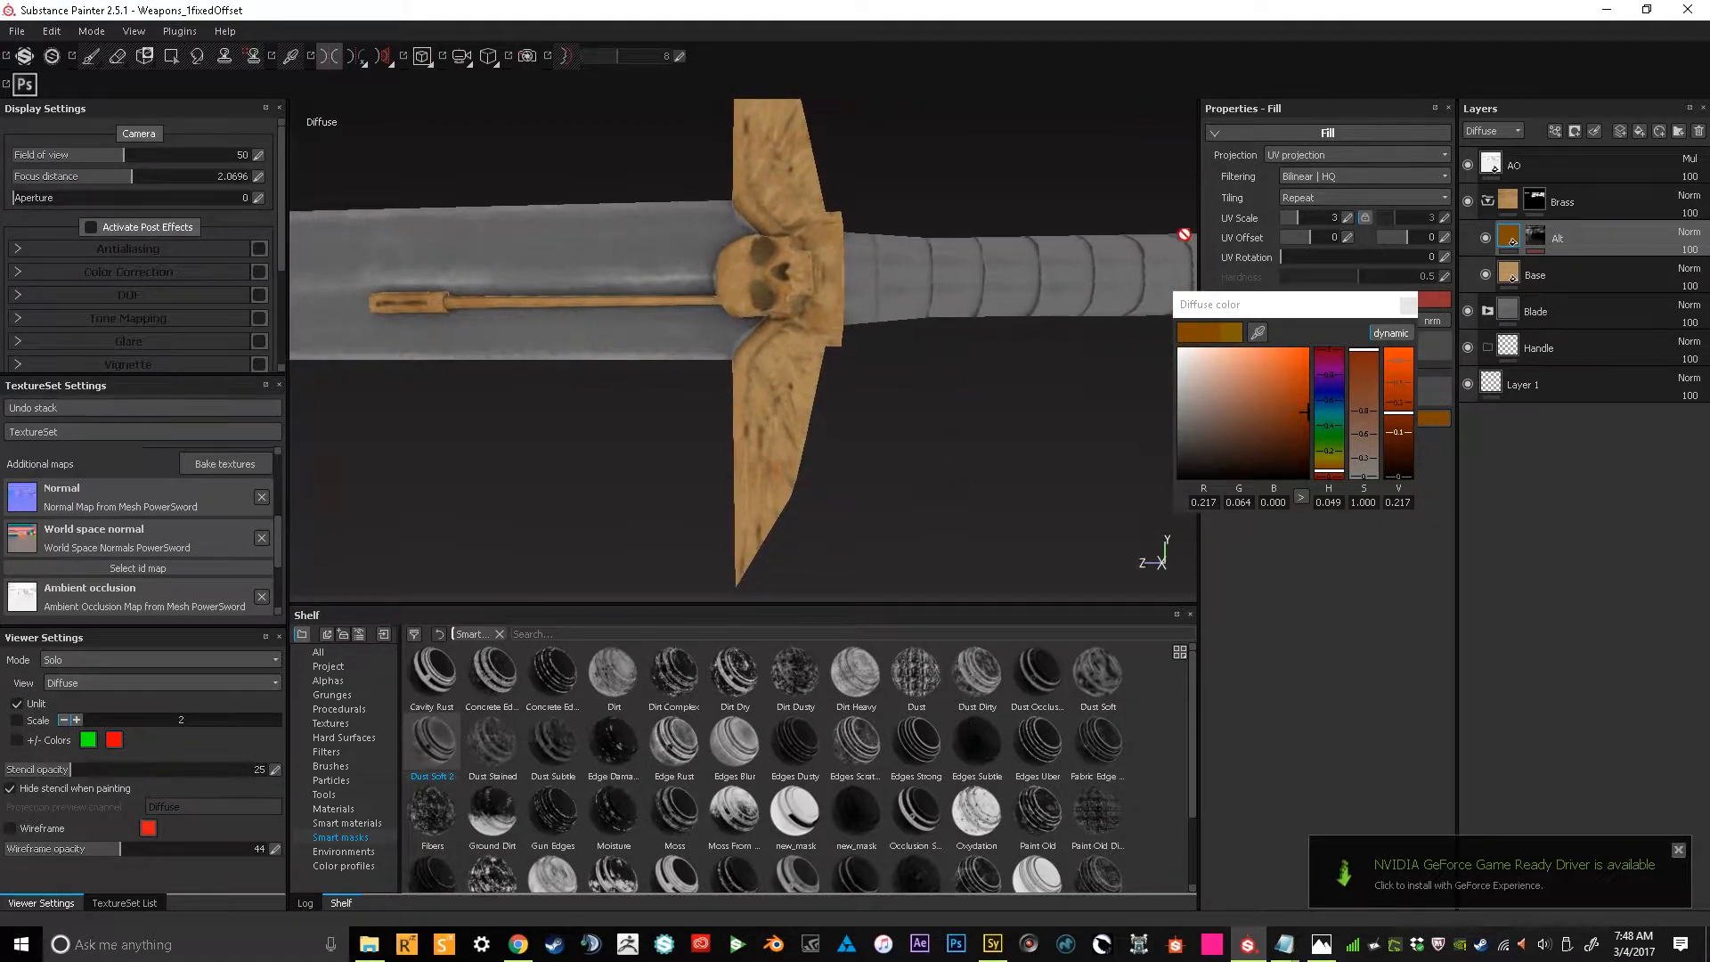
{"action": "left_click", "coordinate": [1407, 306]}
Turn on Global Invert in the MG Mask Editor of the Brass folder's Alt mask
{"action": "left_click_drag", "start_coordinate": [944, 498], "coordinate": [1154, 279], "text": "alt"}
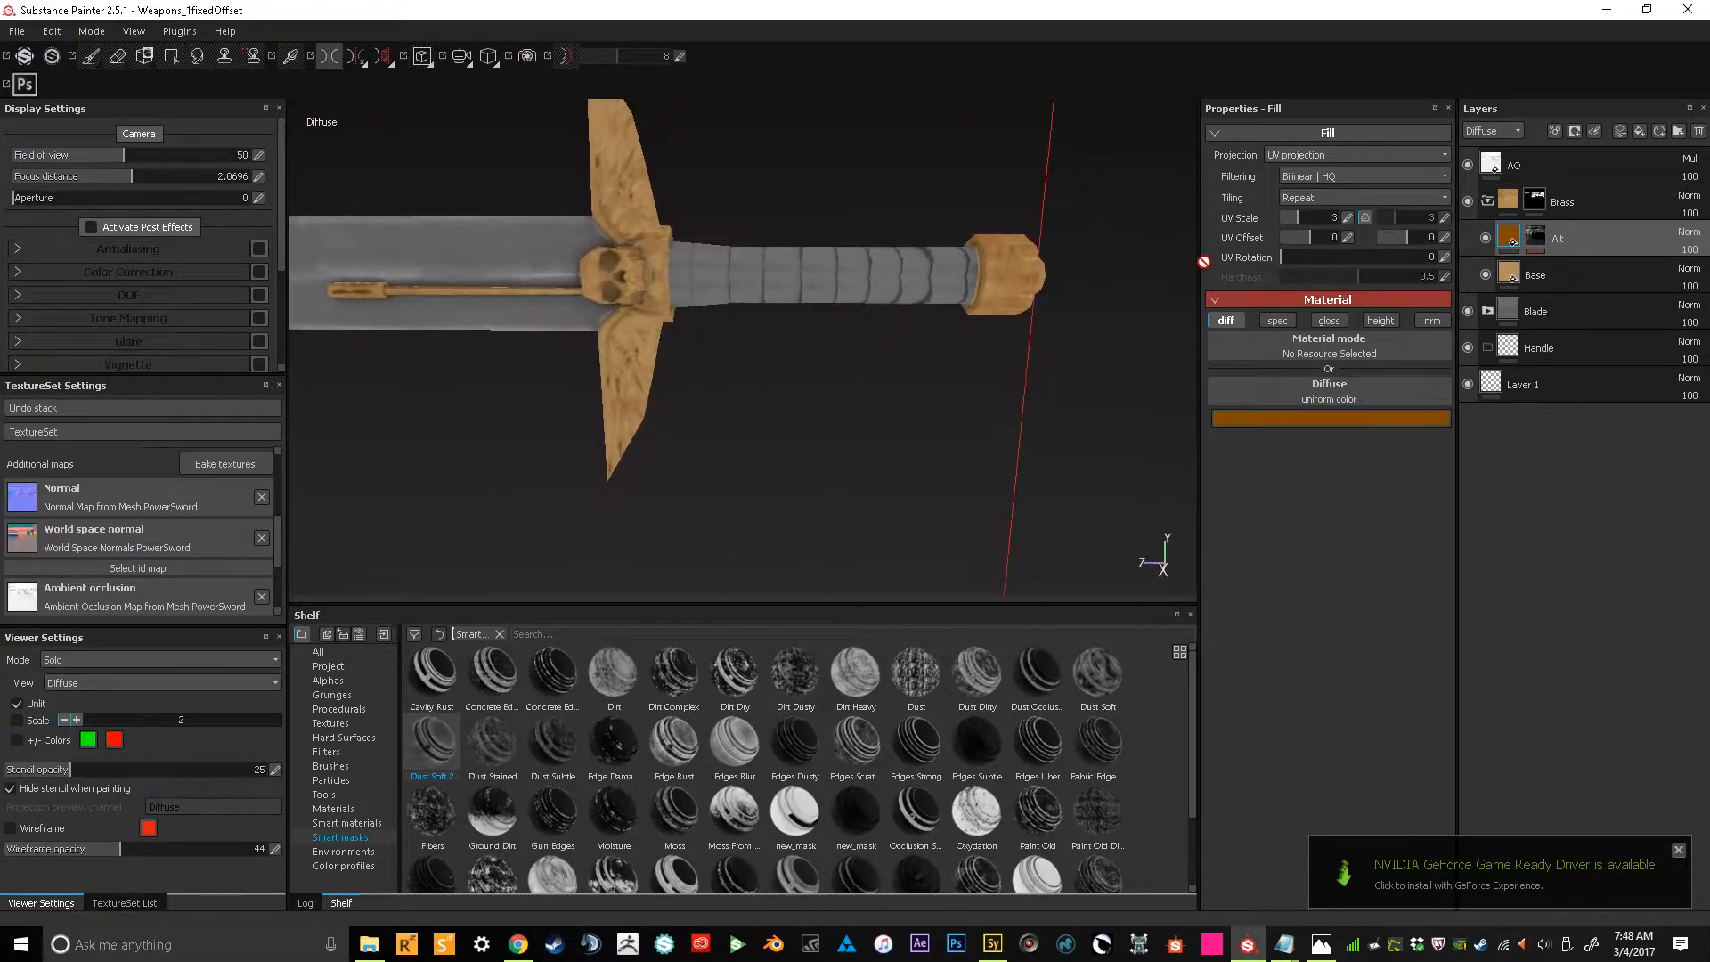
{"action": "left_click", "coordinate": [1535, 236]}
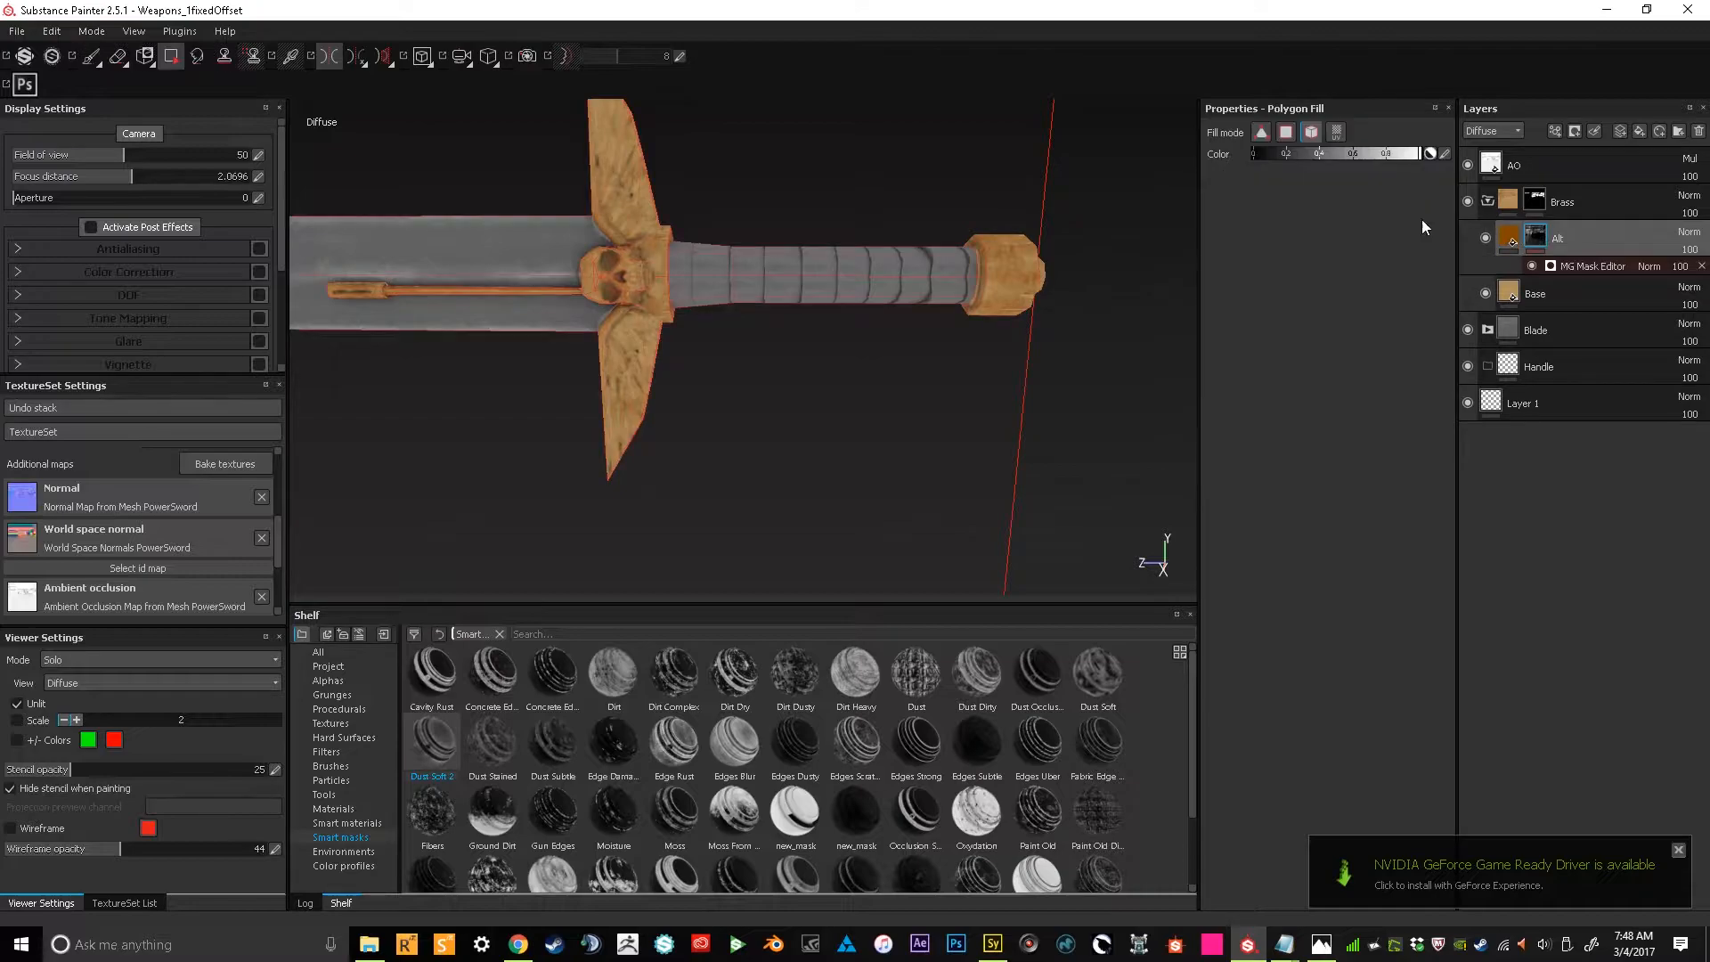
{"action": "left_click", "coordinate": [1526, 267]}
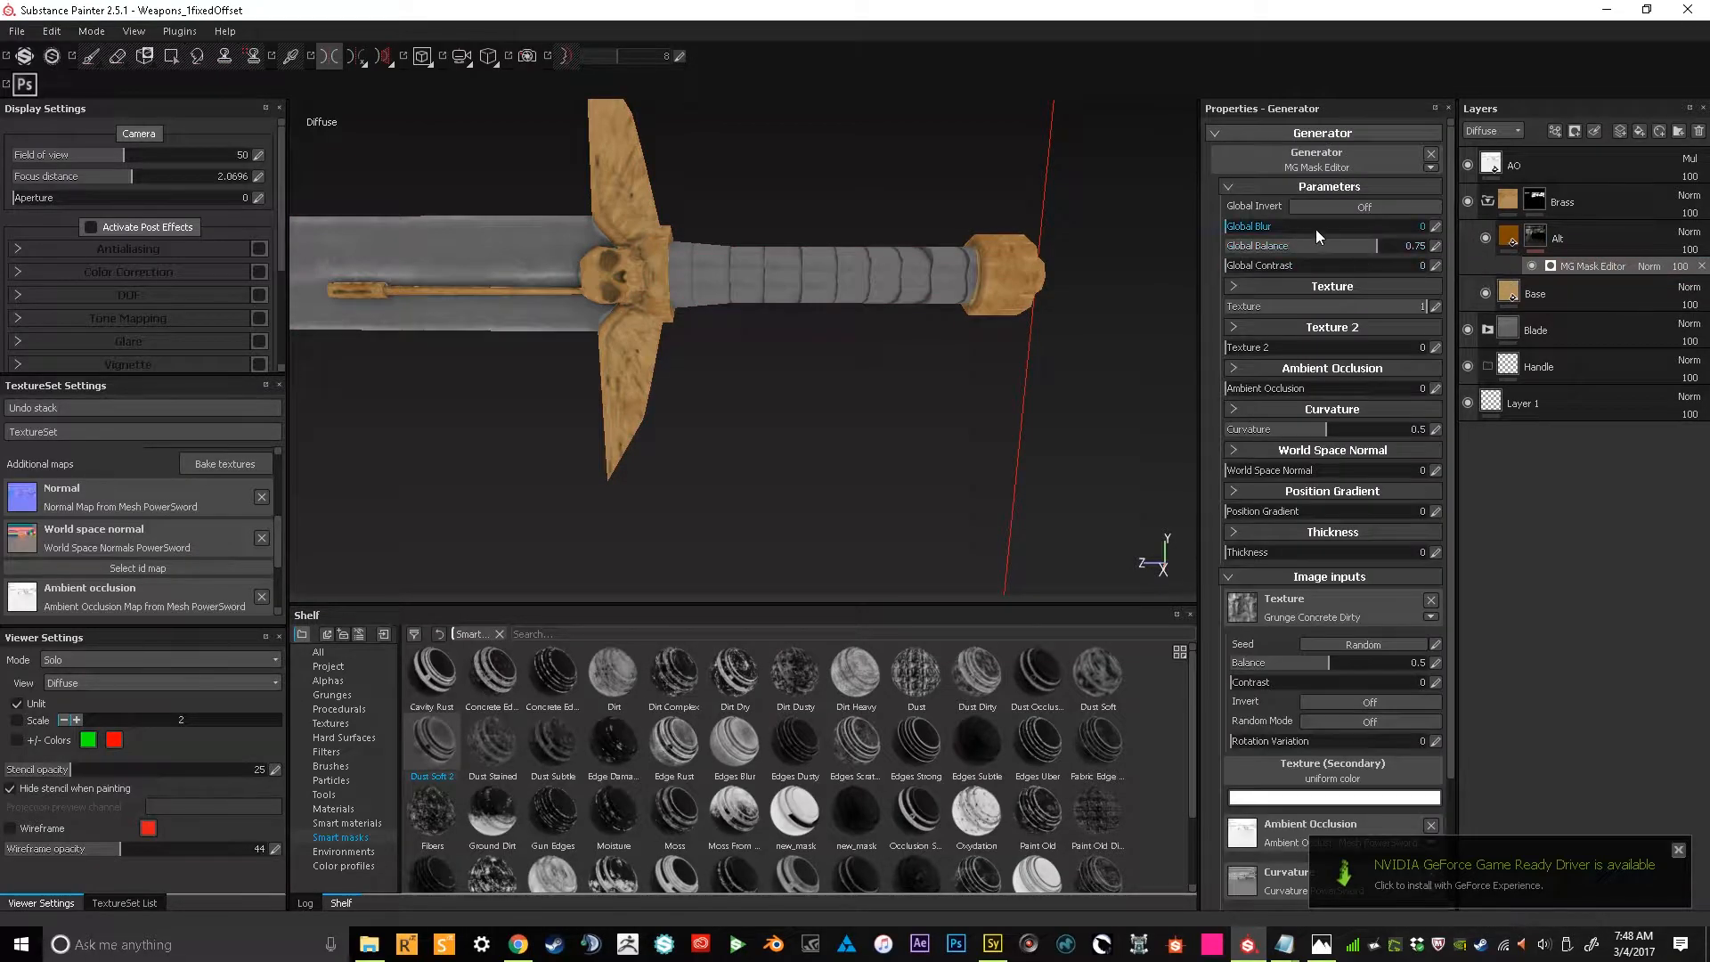
{"action": "left_click", "coordinate": [1355, 212]}
{"action": "left_click_drag", "start_coordinate": [1097, 302], "coordinate": [1103, 374], "text": "alt"}
Shift the Alt layer's diffuse color hue to 0.056, giving a brown of 0.217, 0.073, 0.000, and check it on the hilt
{"action": "left_click", "coordinate": [1510, 233]}
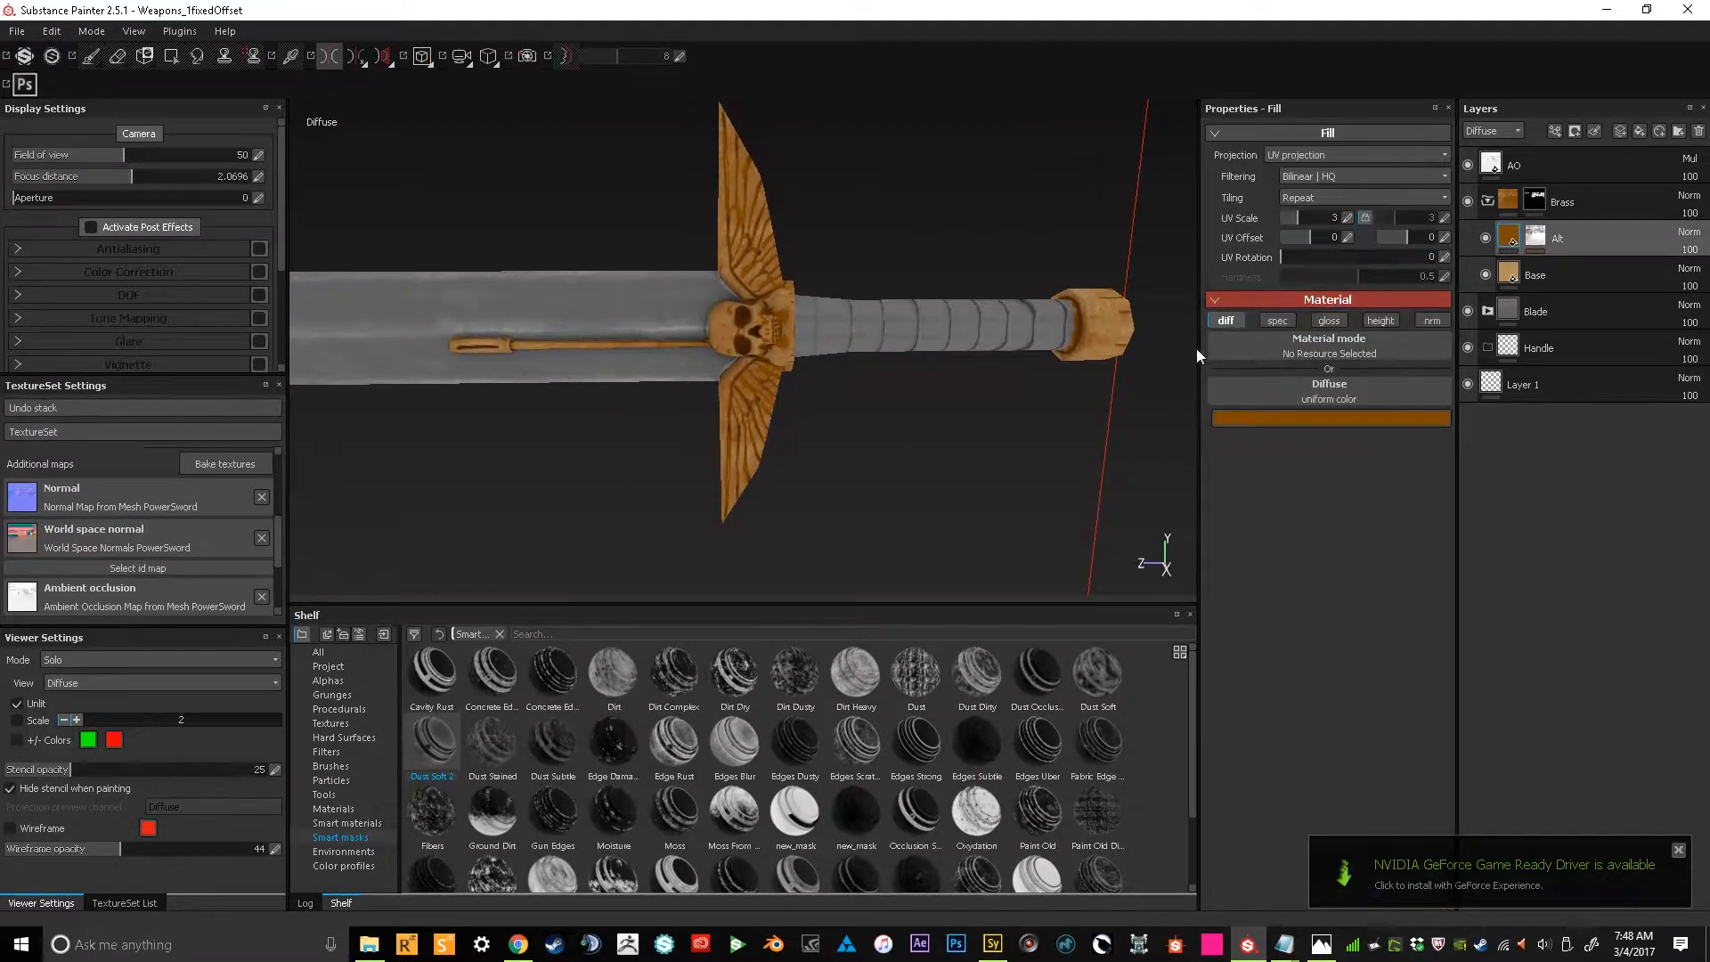
{"action": "left_click", "coordinate": [1333, 408]}
{"action": "left_click_drag", "start_coordinate": [1349, 473], "coordinate": [1349, 466]}
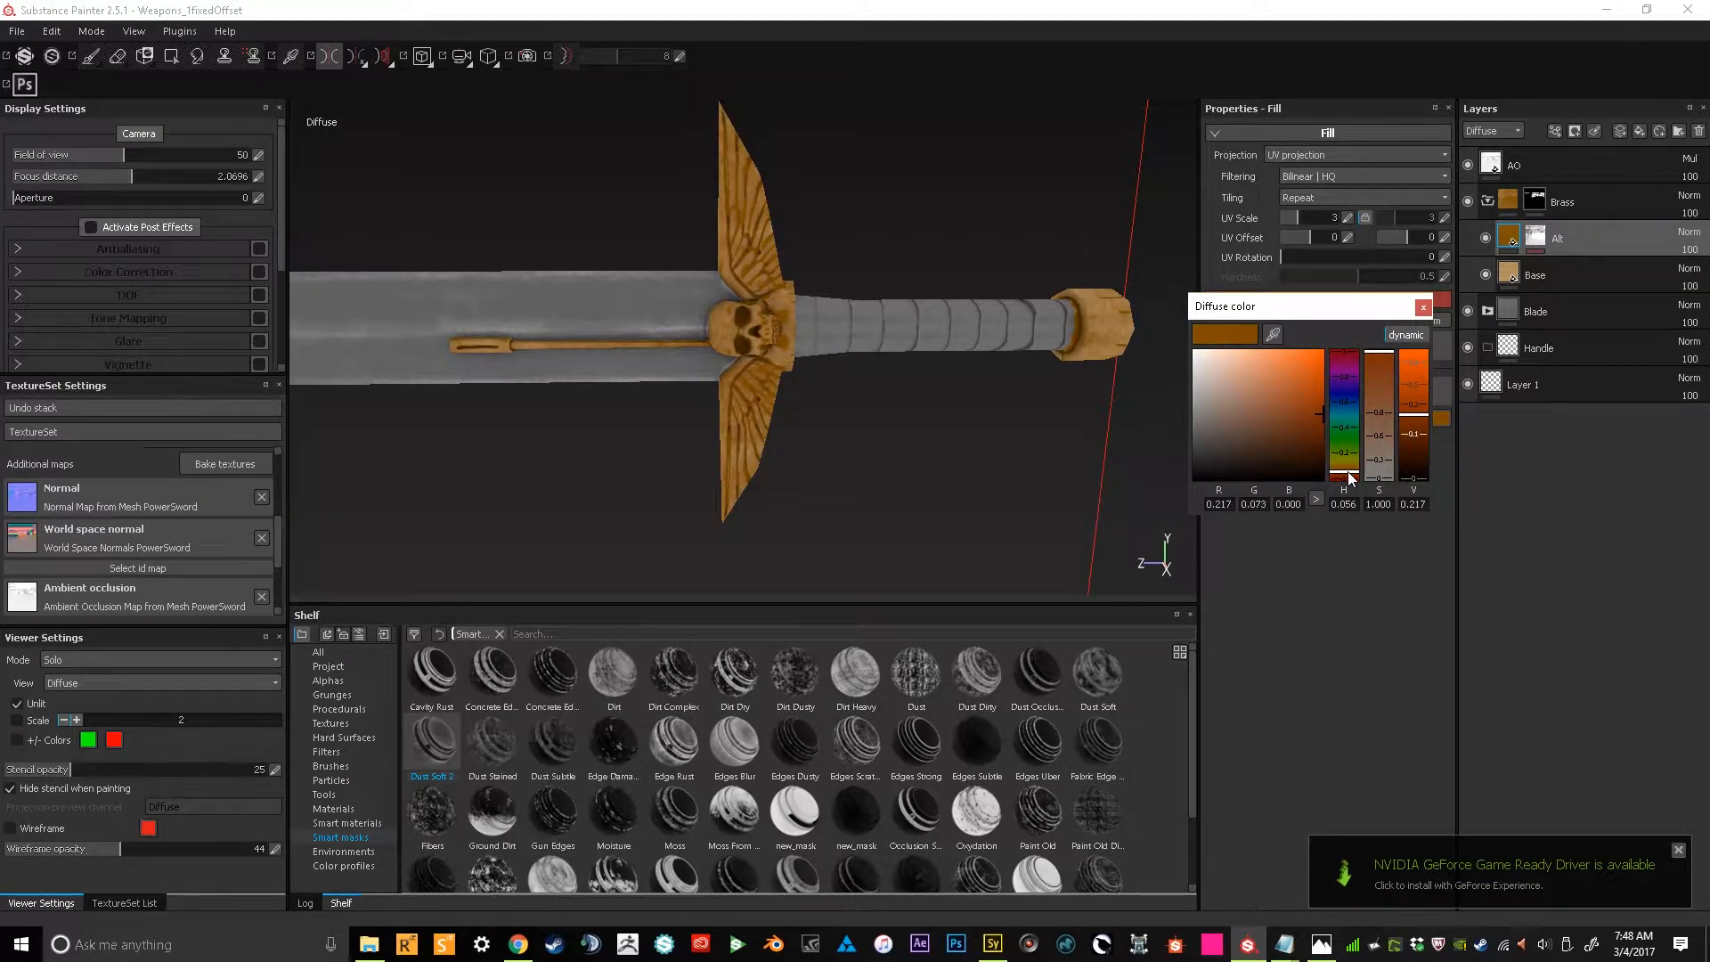
{"action": "right_click_drag", "start_coordinate": [895, 463], "coordinate": [884, 381], "text": "alt"}
{"action": "left_click_drag", "start_coordinate": [883, 381], "coordinate": [931, 366], "text": "alt"}
{"action": "right_click_drag", "start_coordinate": [931, 366], "coordinate": [857, 408], "text": "alt"}
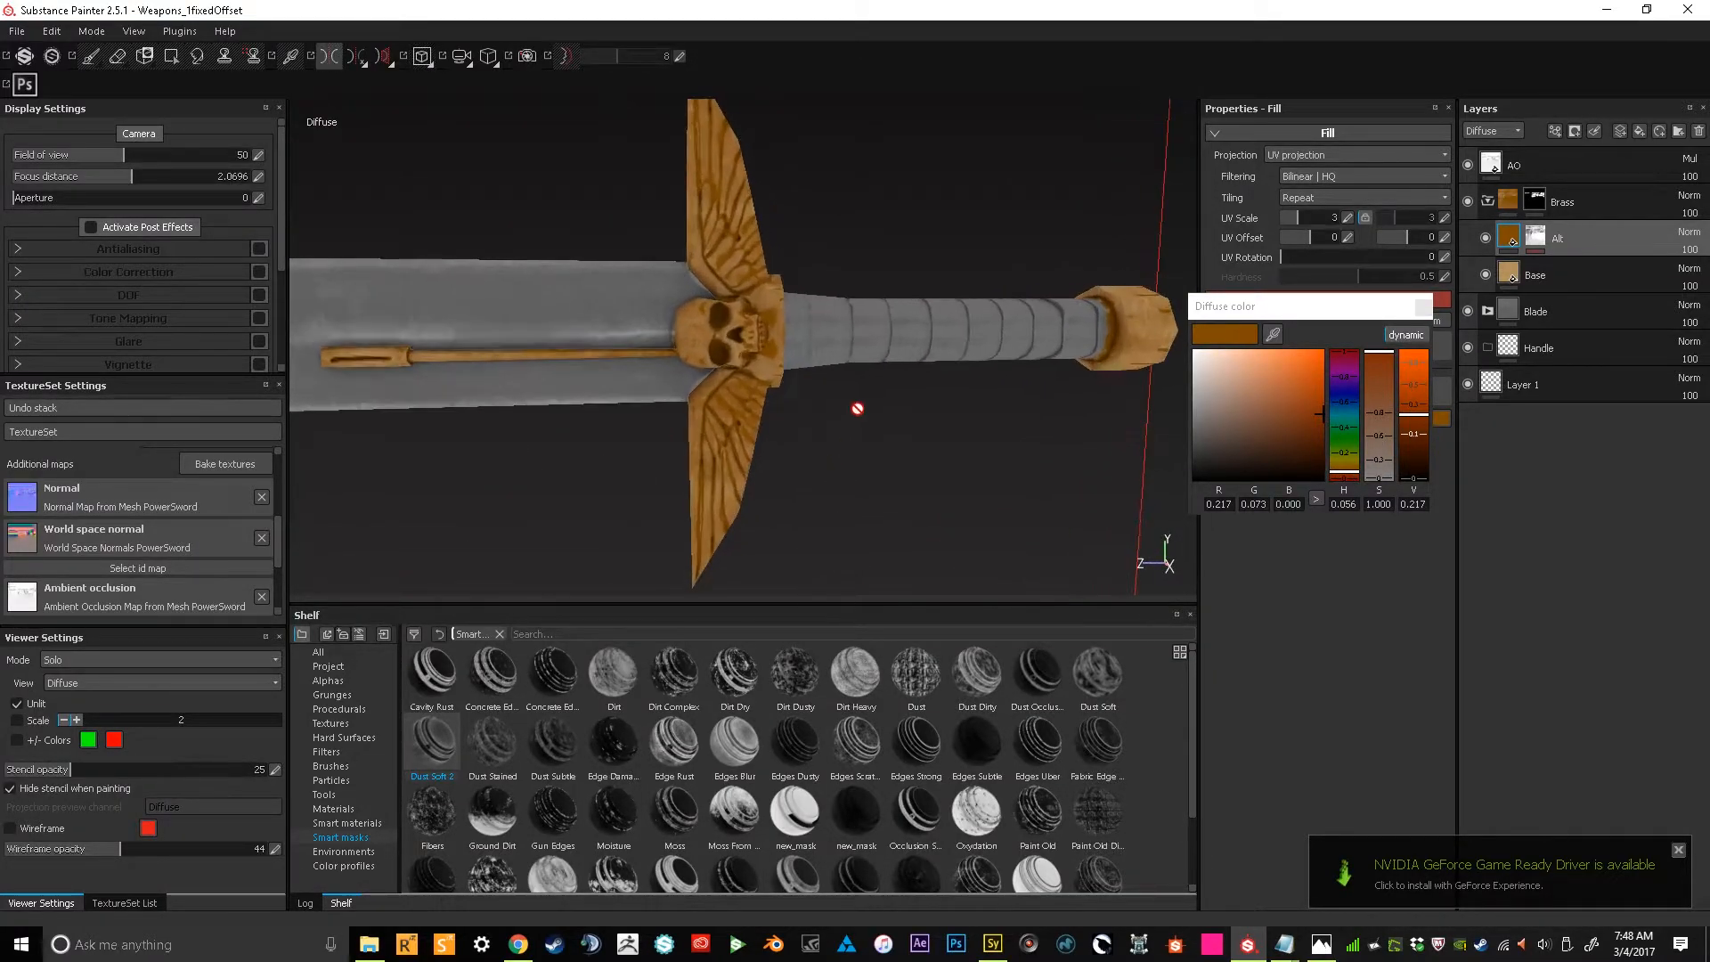
In the Alt mask's MG Mask Editor, set Texture to 0.93, Ambient Occlusion to 0.36 and Curvature to 0.45
{"action": "left_click", "coordinate": [1539, 246]}
{"action": "left_click", "coordinate": [1551, 264]}
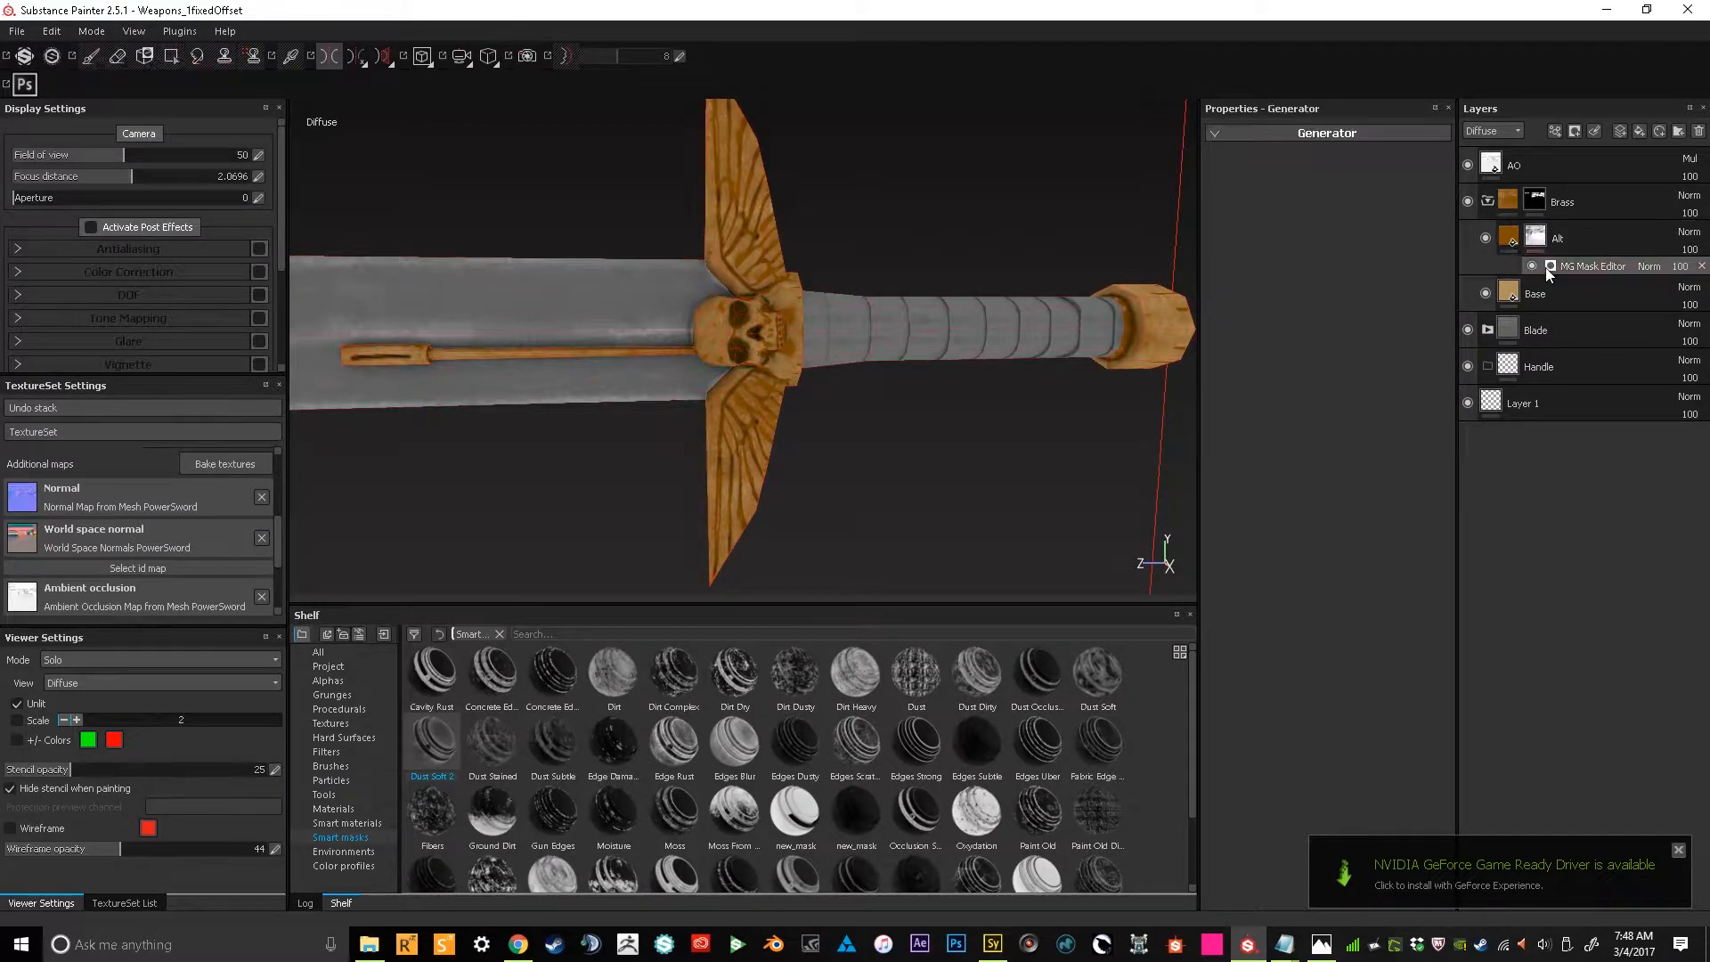
{"action": "left_click_drag", "start_coordinate": [1286, 347], "coordinate": [1412, 308]}
{"action": "left_click_drag", "start_coordinate": [1289, 392], "coordinate": [1323, 356]}
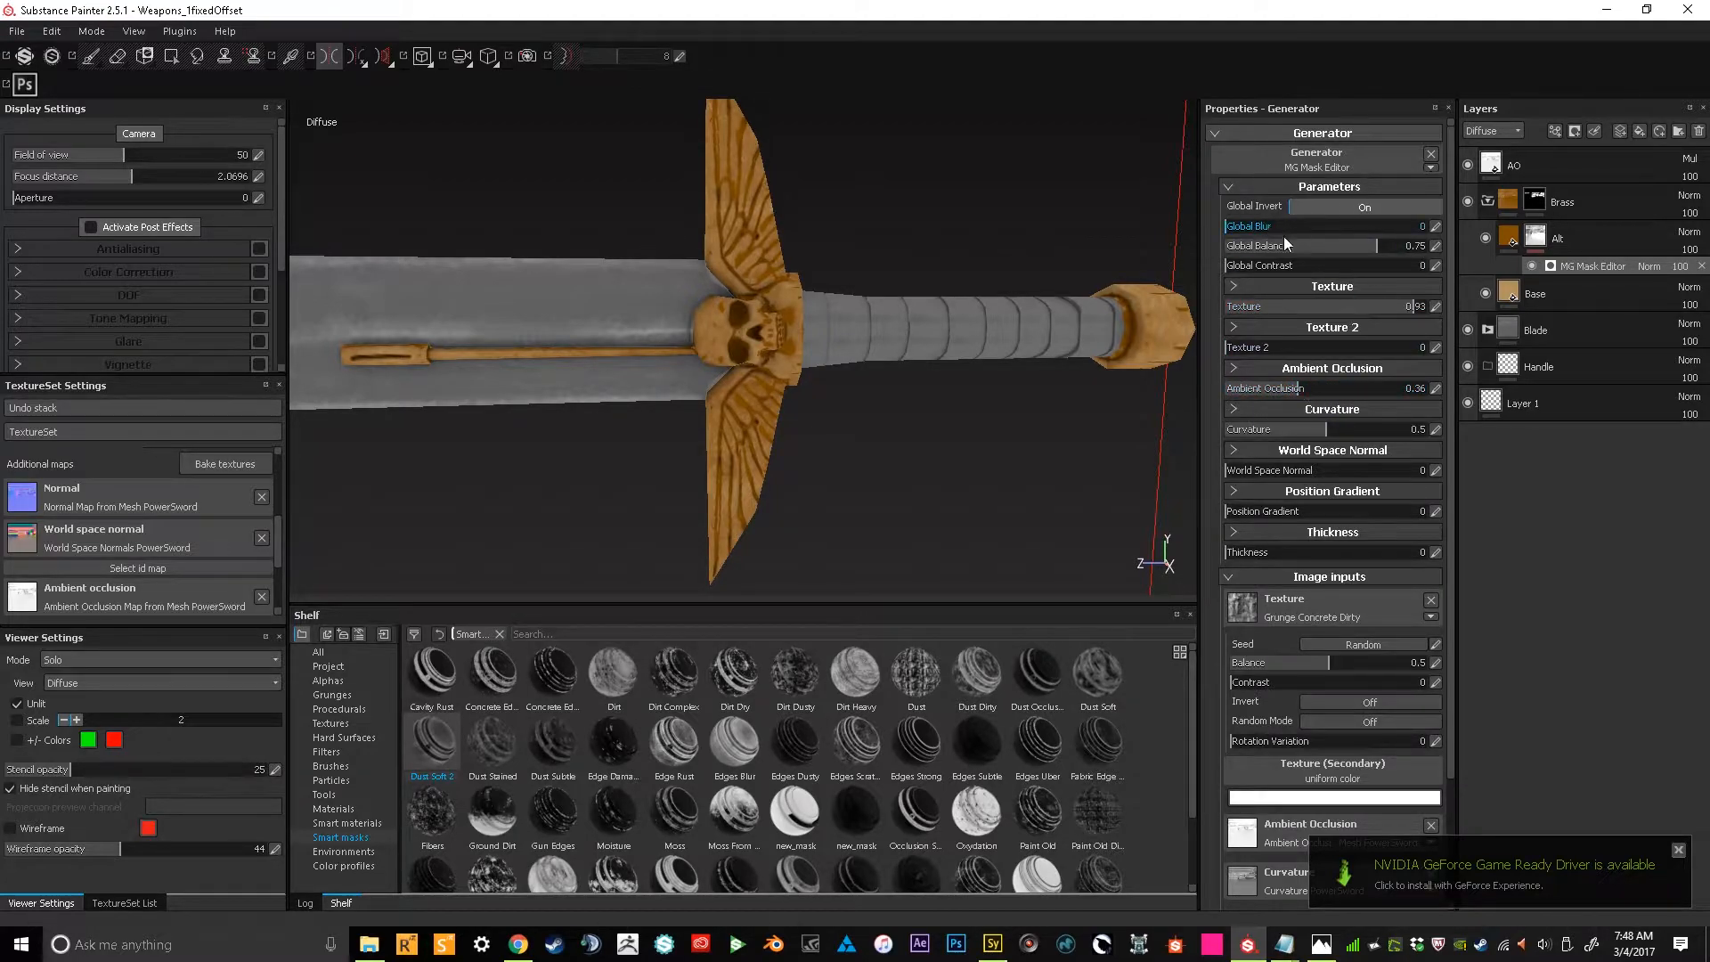
{"action": "mouse_move", "coordinate": [1336, 430]}
{"action": "left_mouse_down"}
{"action": "mouse_move", "coordinate": [1387, 429]}
{"action": "mouse_move", "coordinate": [1282, 450]}
{"action": "mouse_move", "coordinate": [1309, 449]}
{"action": "left_mouse_up"}
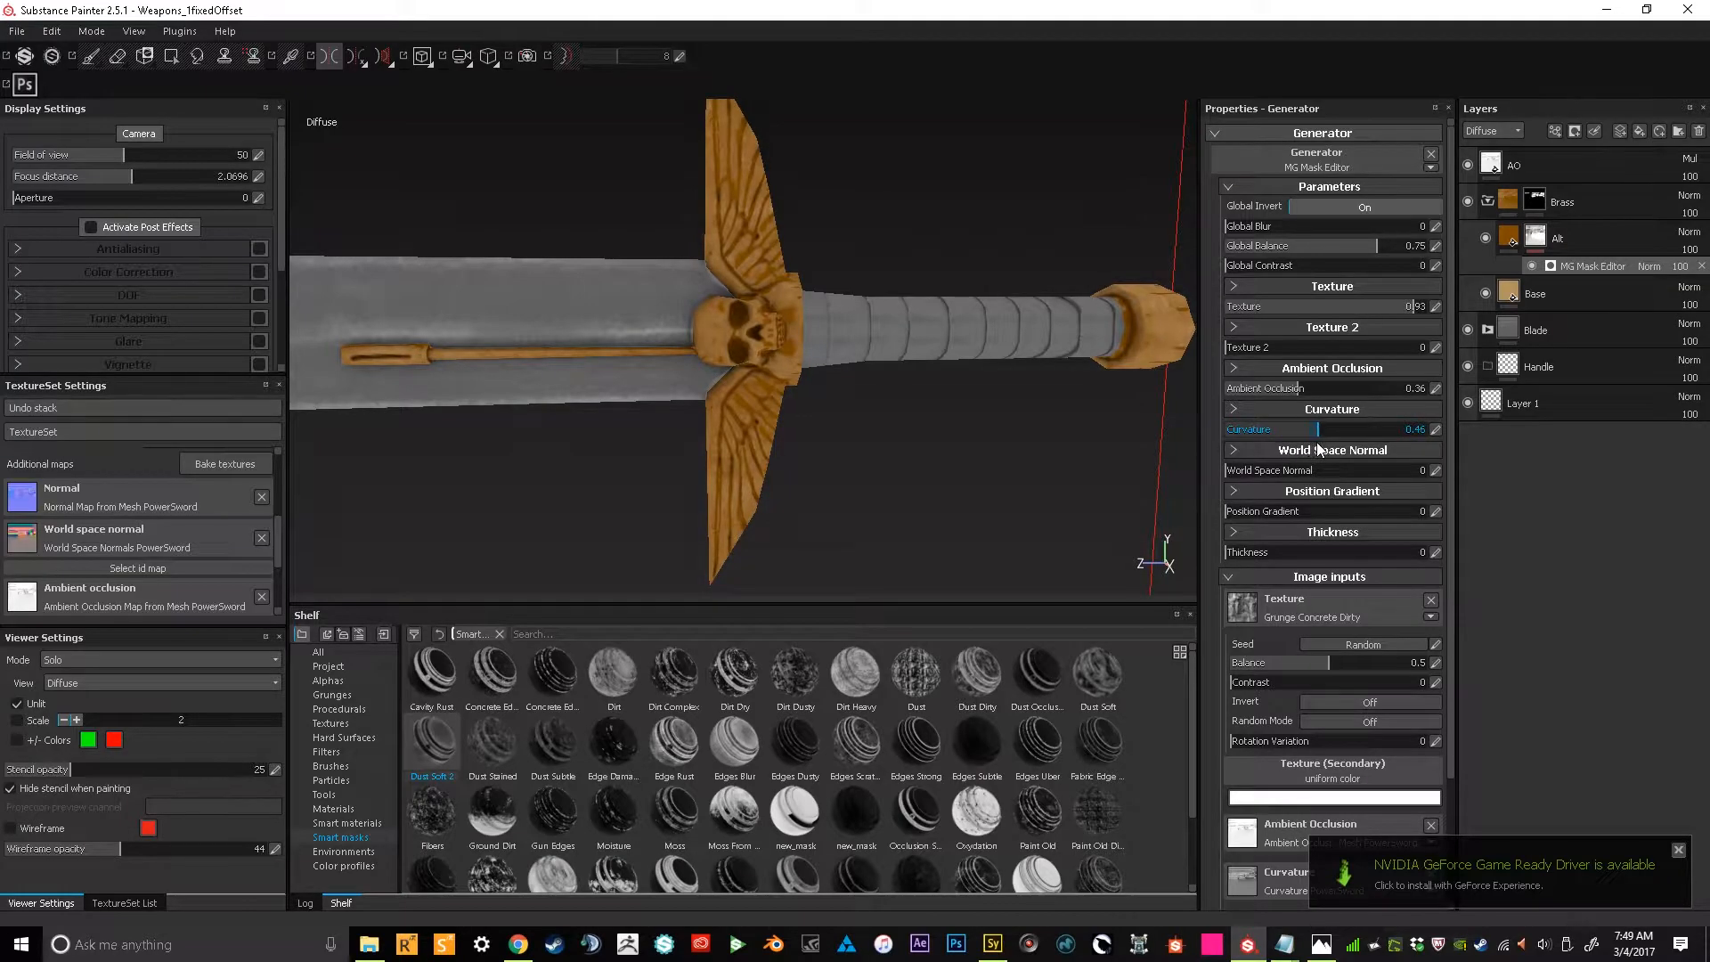
{"action": "left_click_drag", "start_coordinate": [1316, 448], "coordinate": [1318, 447]}
Lower the Alt layer's opacity to 89 and check the crossguard from another angle
{"action": "left_click_drag", "start_coordinate": [1098, 447], "coordinate": [923, 441], "text": "alt"}
{"action": "right_click_drag", "start_coordinate": [923, 440], "coordinate": [926, 584], "text": "alt"}
{"action": "left_click", "coordinate": [1684, 251]}
{"action": "left_click", "coordinate": [1673, 267]}
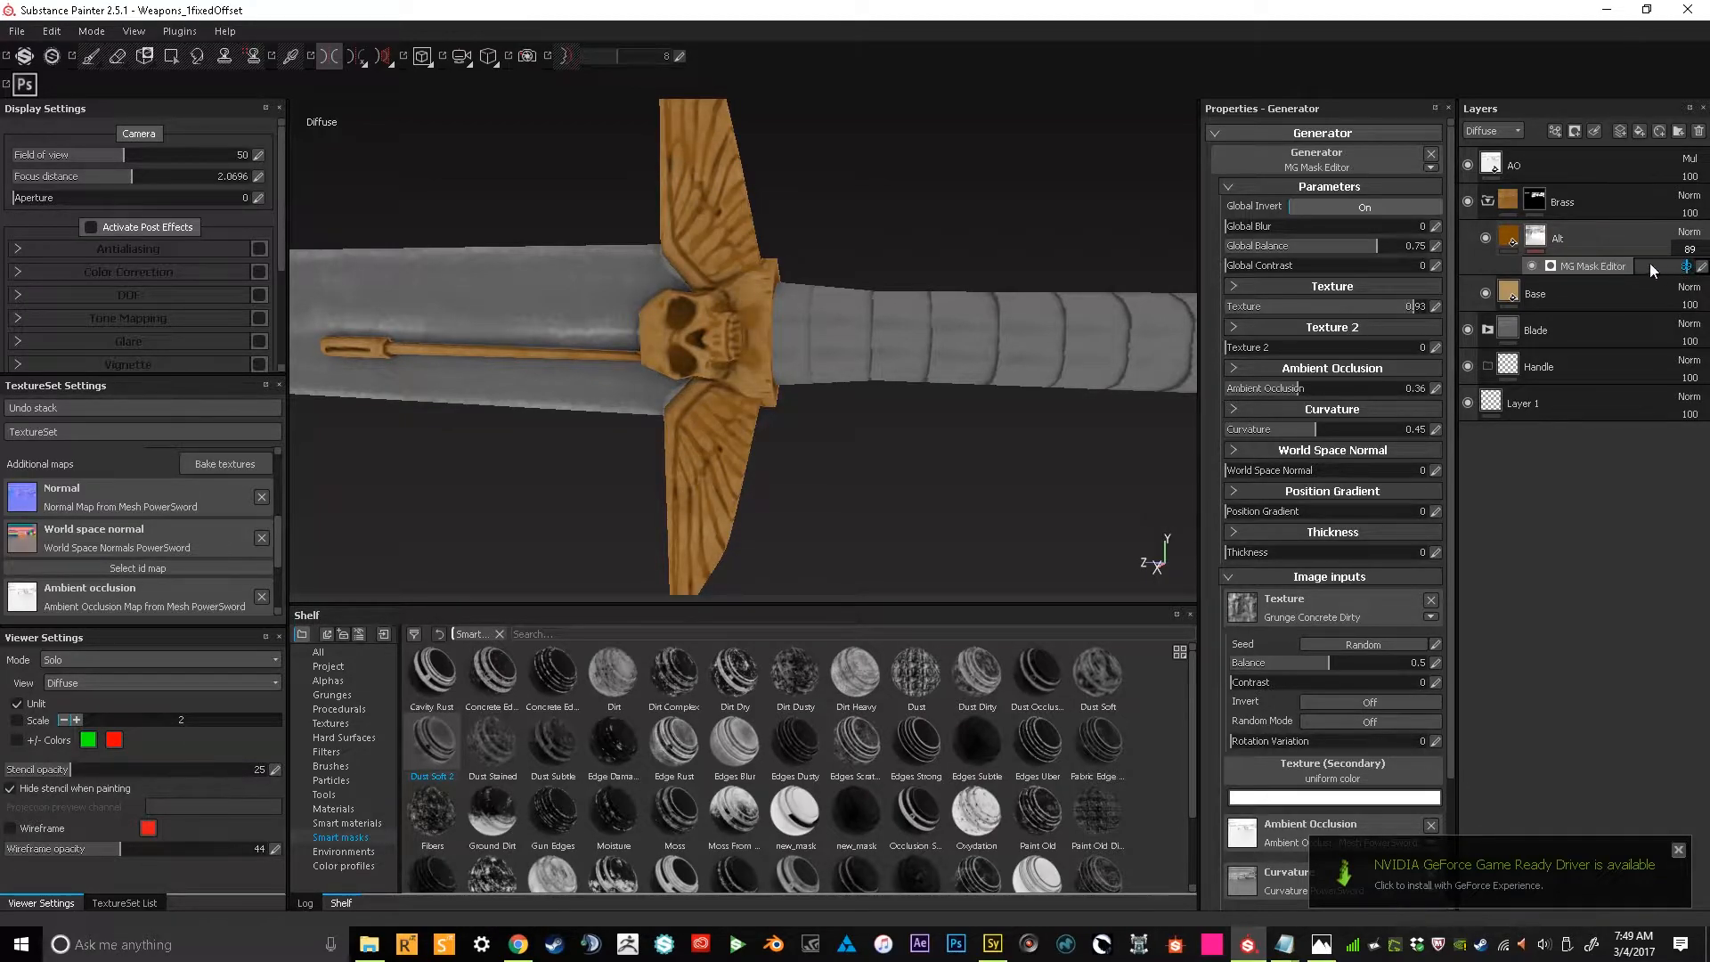
{"action": "left_click_drag", "start_coordinate": [885, 499], "coordinate": [899, 467], "text": "alt"}
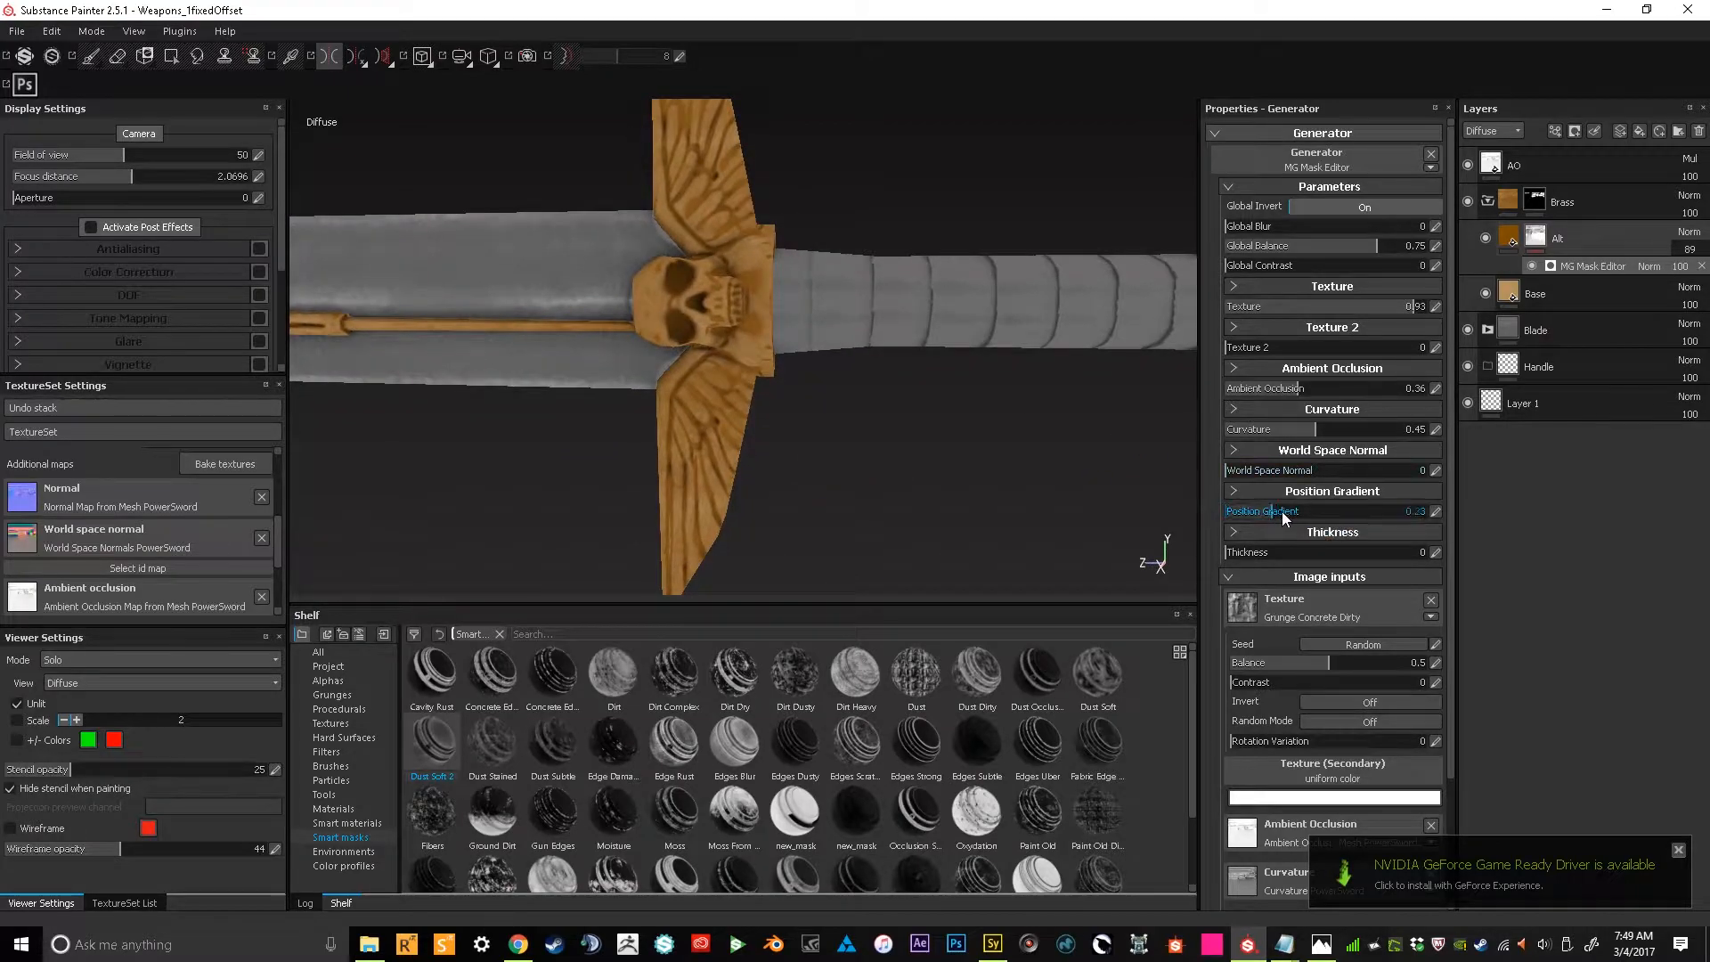
Set the Alt mask generator's Thickness to 0.75 and Position Gradient to 0.37
{"action": "mouse_move", "coordinate": [1349, 552]}
{"action": "left_mouse_down"}
{"action": "mouse_move", "coordinate": [1246, 554]}
{"action": "mouse_move", "coordinate": [1376, 553]}
{"action": "left_mouse_up"}
{"action": "left_click_drag", "start_coordinate": [1032, 476], "coordinate": [895, 445], "text": "alt+shift"}
{"action": "right_click_drag", "start_coordinate": [895, 444], "coordinate": [906, 279], "text": "alt"}
{"action": "left_click_drag", "start_coordinate": [906, 279], "coordinate": [935, 463], "text": "alt"}
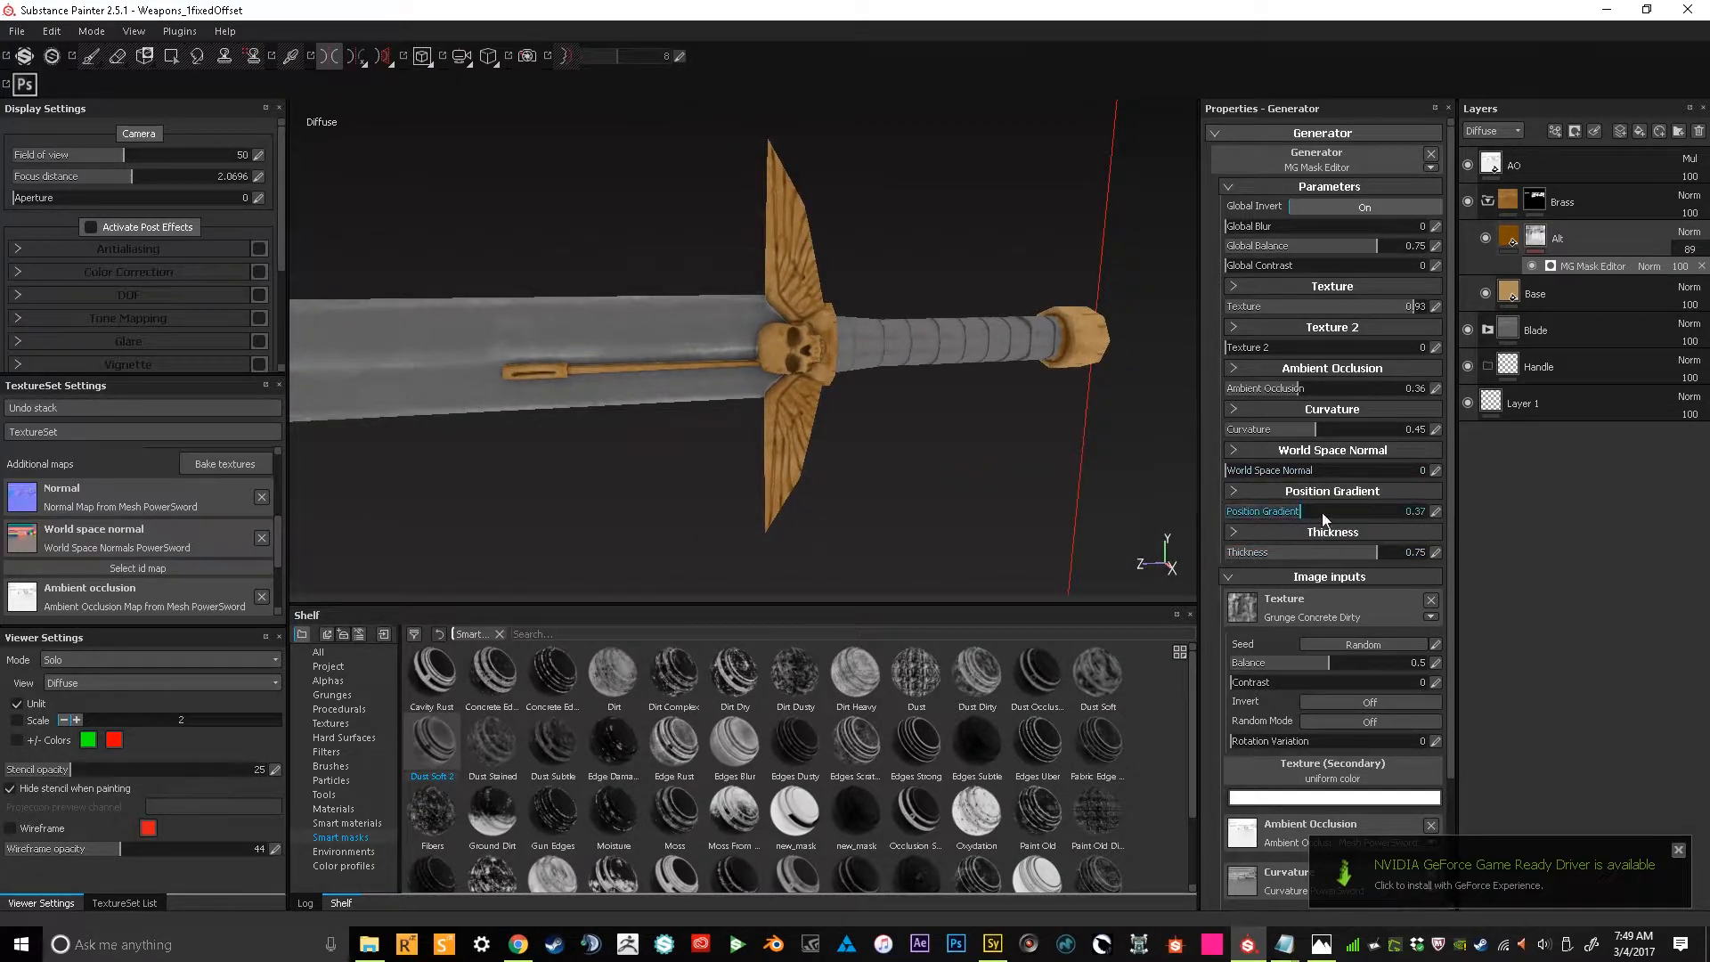
Set the Alt mask generator's Global Balance to 0.7 and inspect the brass from several angles
{"action": "left_click", "coordinate": [1367, 246]}
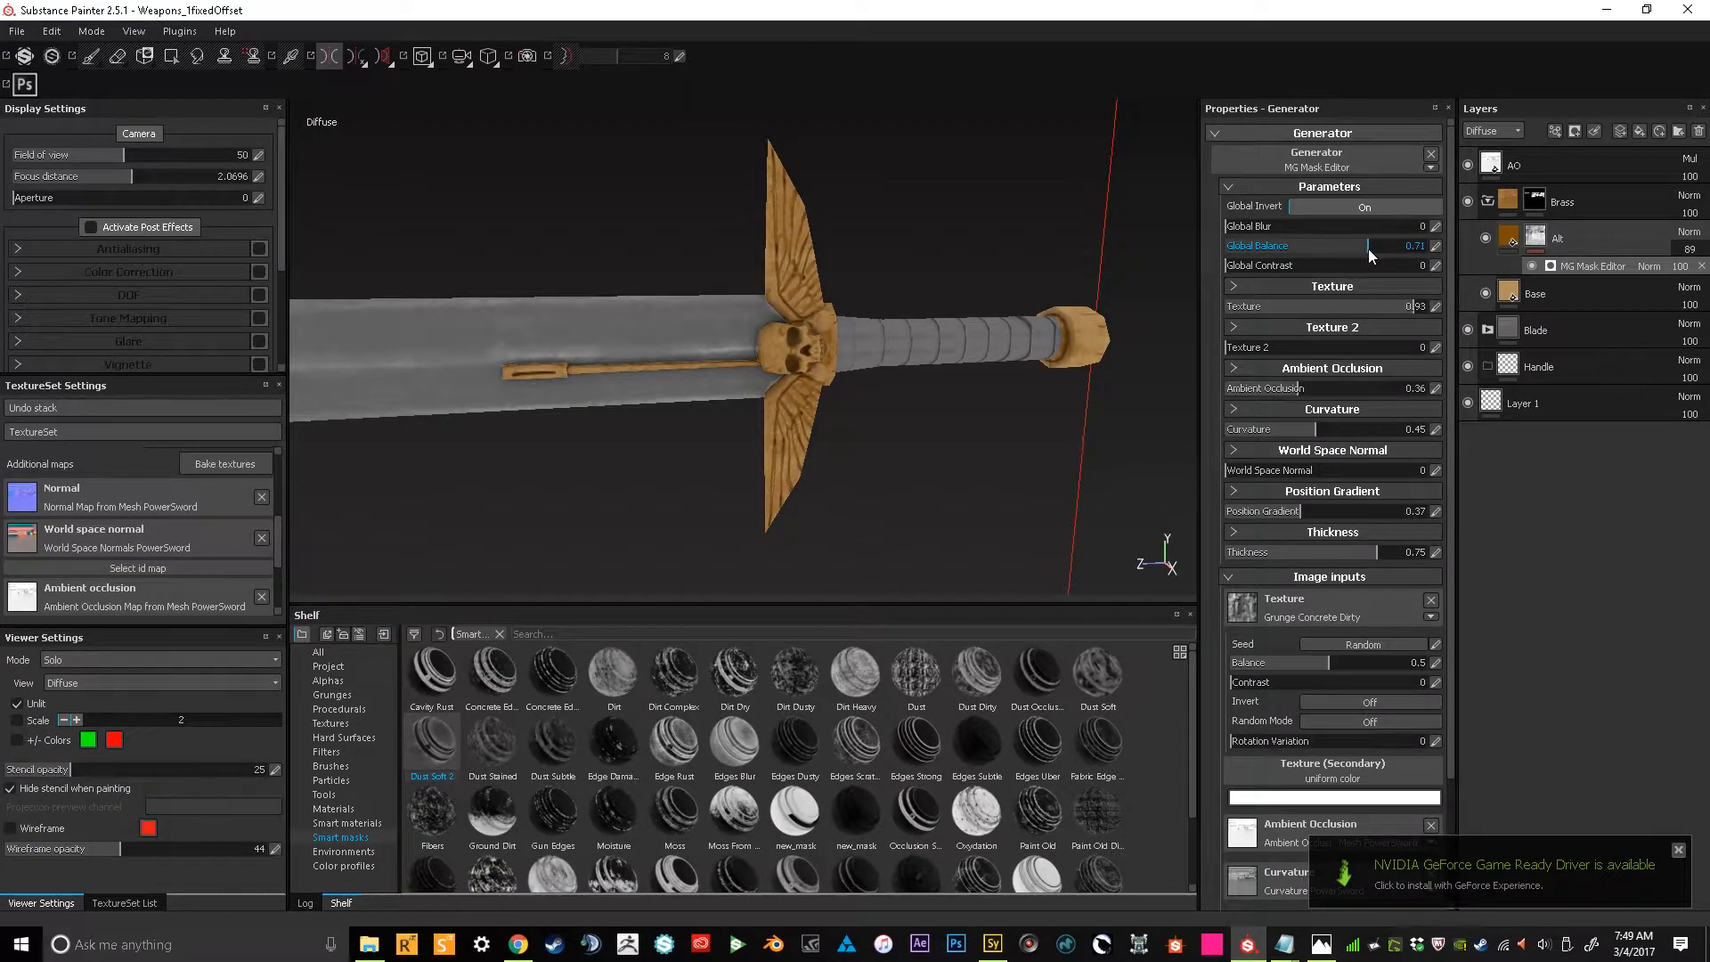
{"action": "left_click_drag", "start_coordinate": [1370, 247], "coordinate": [1365, 248]}
{"action": "left_click_drag", "start_coordinate": [1106, 384], "coordinate": [851, 390], "text": "alt"}
{"action": "right_click_drag", "start_coordinate": [851, 390], "coordinate": [842, 500], "text": "alt"}
{"action": "left_click_drag", "start_coordinate": [853, 431], "coordinate": [1145, 336], "text": "alt"}
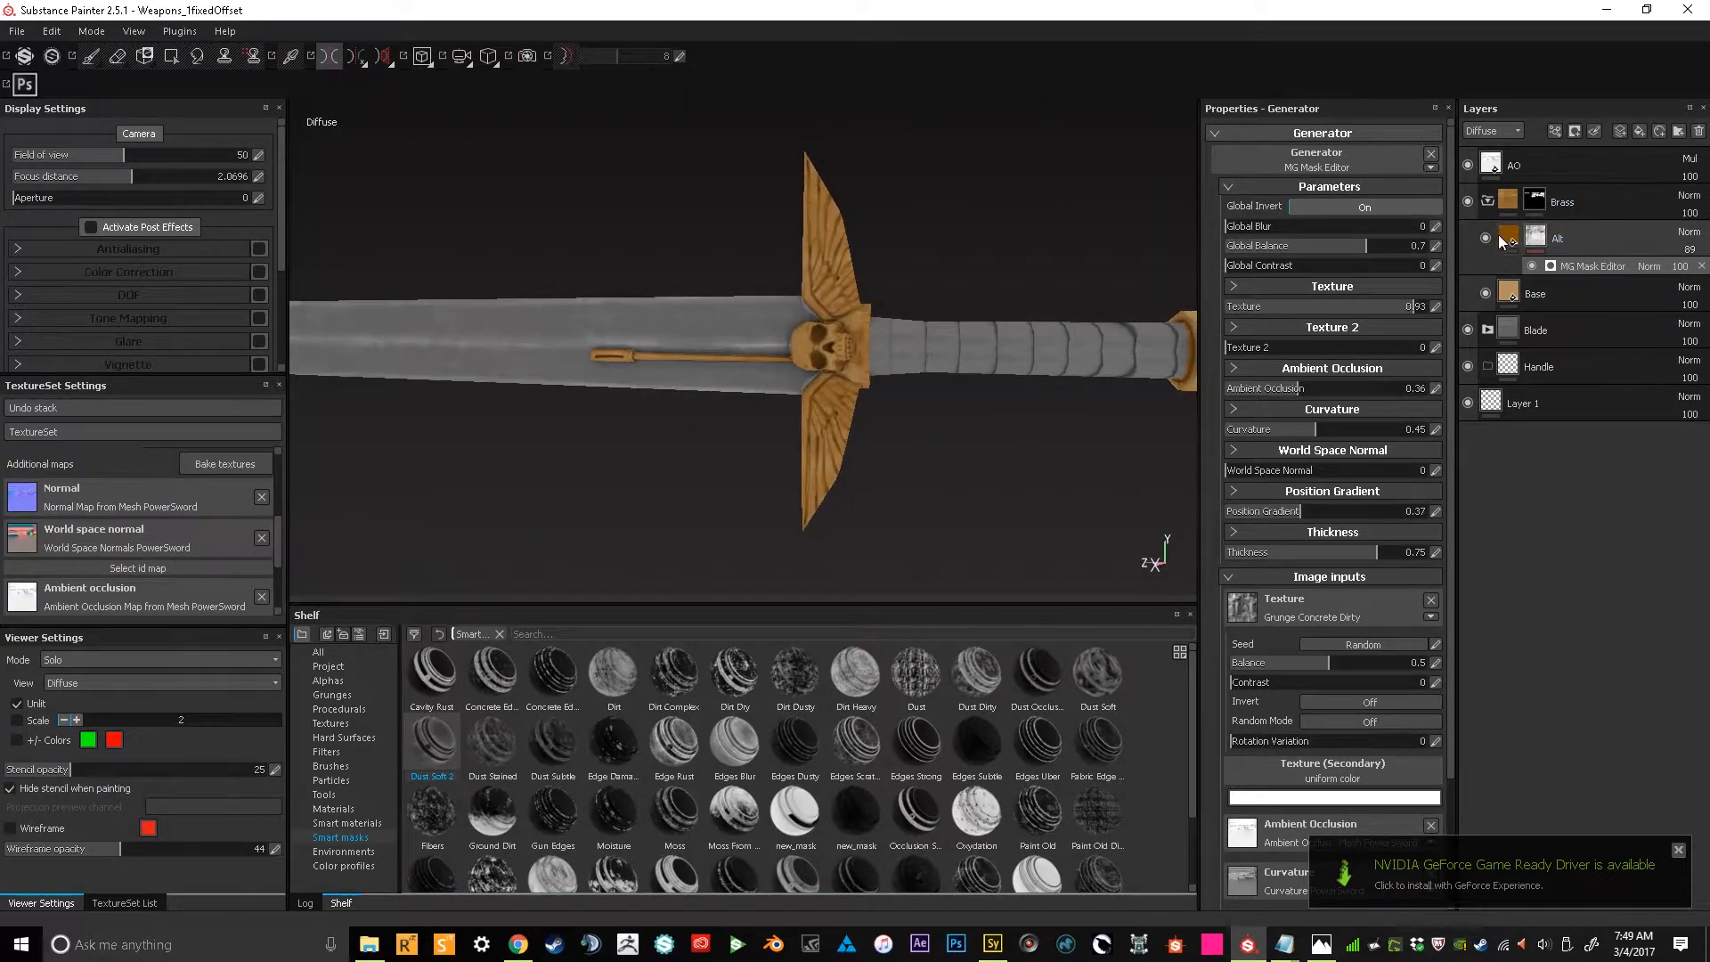
{"action": "left_click_drag", "start_coordinate": [1013, 419], "coordinate": [1004, 467], "text": "alt"}
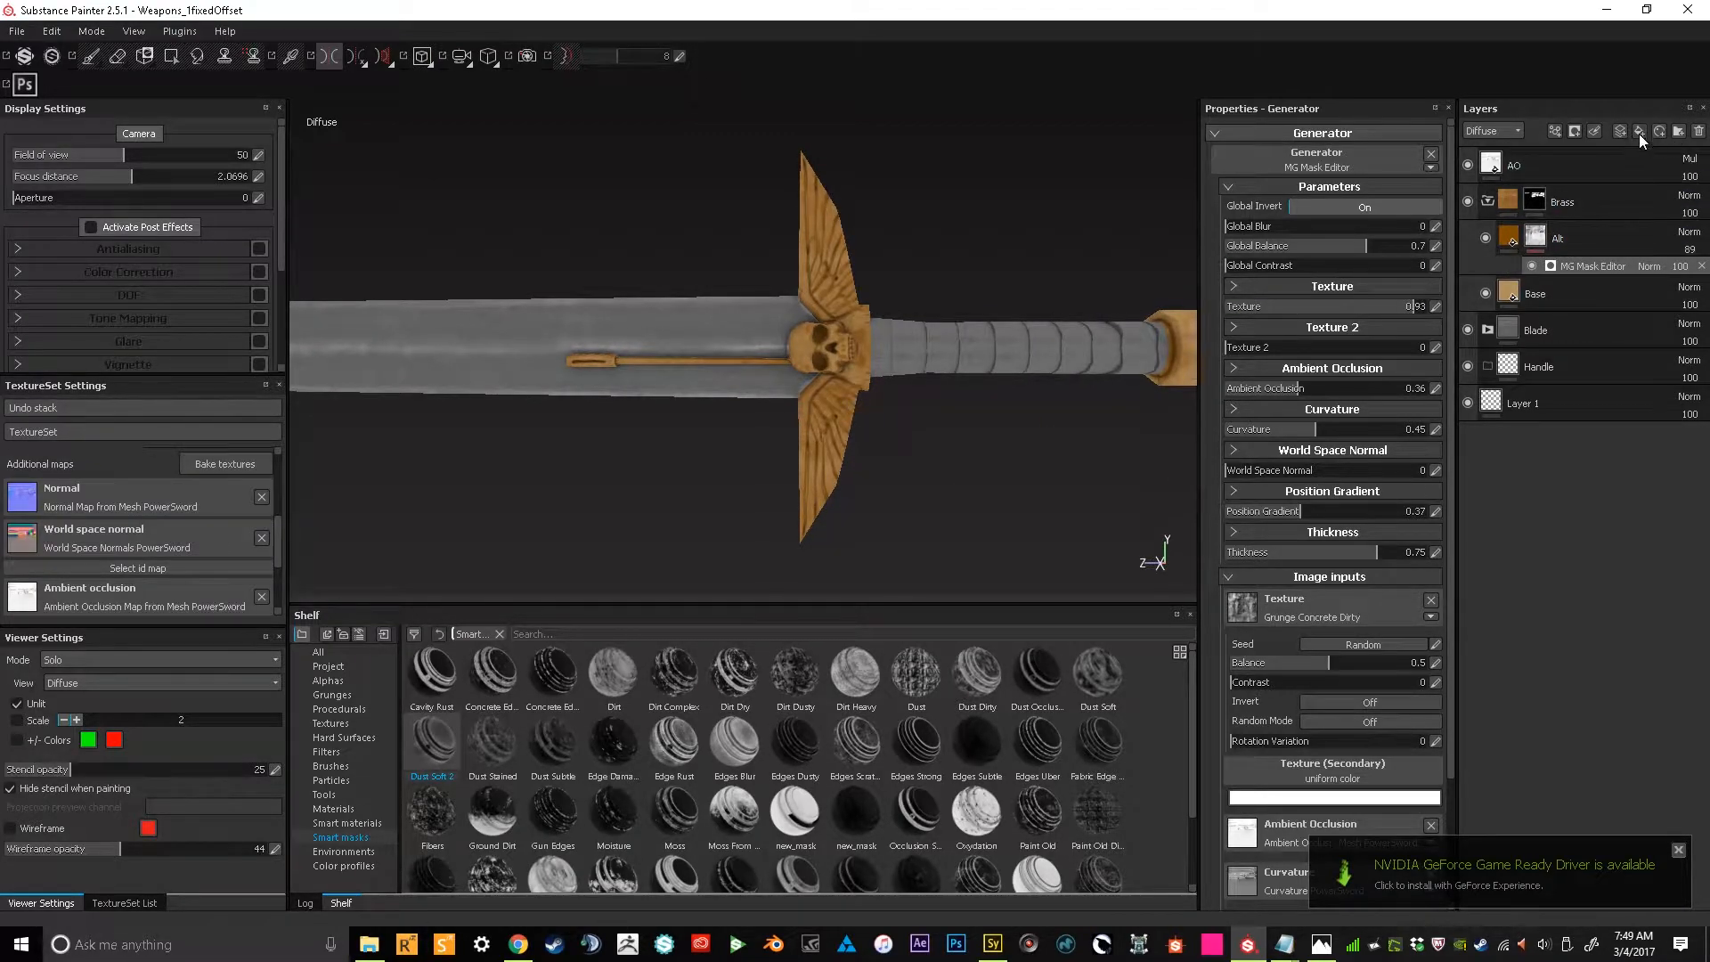
Add a fill layer named Light above Alt in the Brass folder, keeping only its diffuse channel active
{"action": "left_click", "coordinate": [1599, 234]}
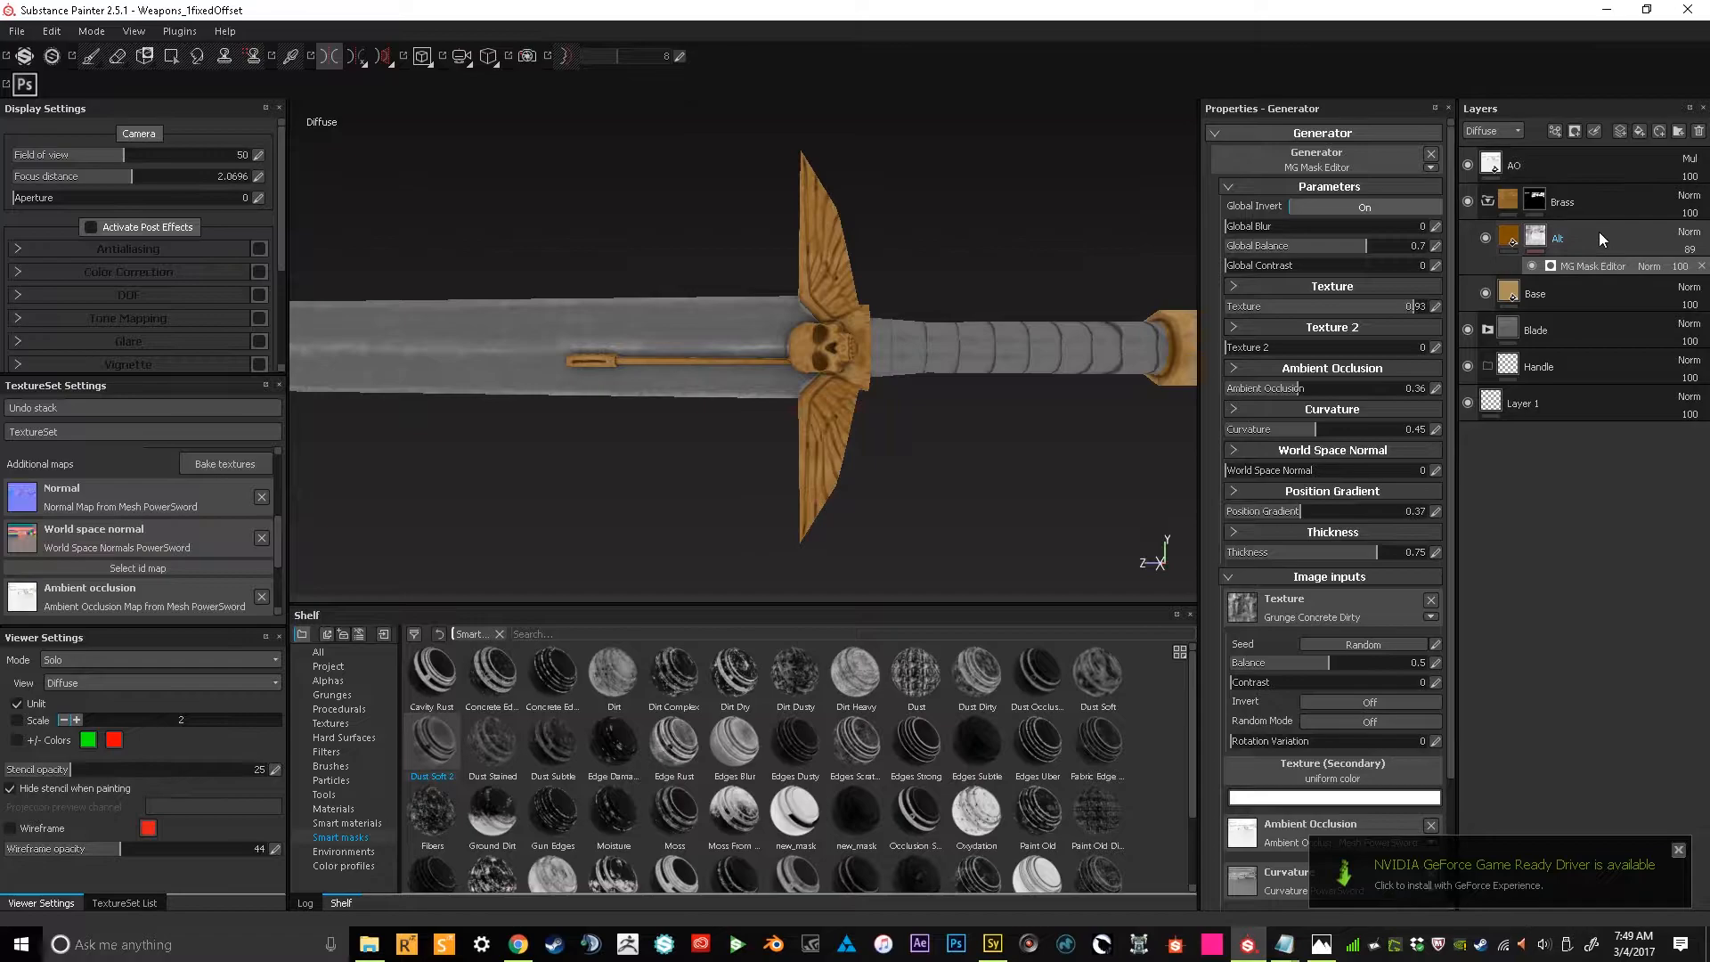
{"action": "left_click", "coordinate": [1638, 131]}
{"action": "double_click", "coordinate": [1554, 238]}
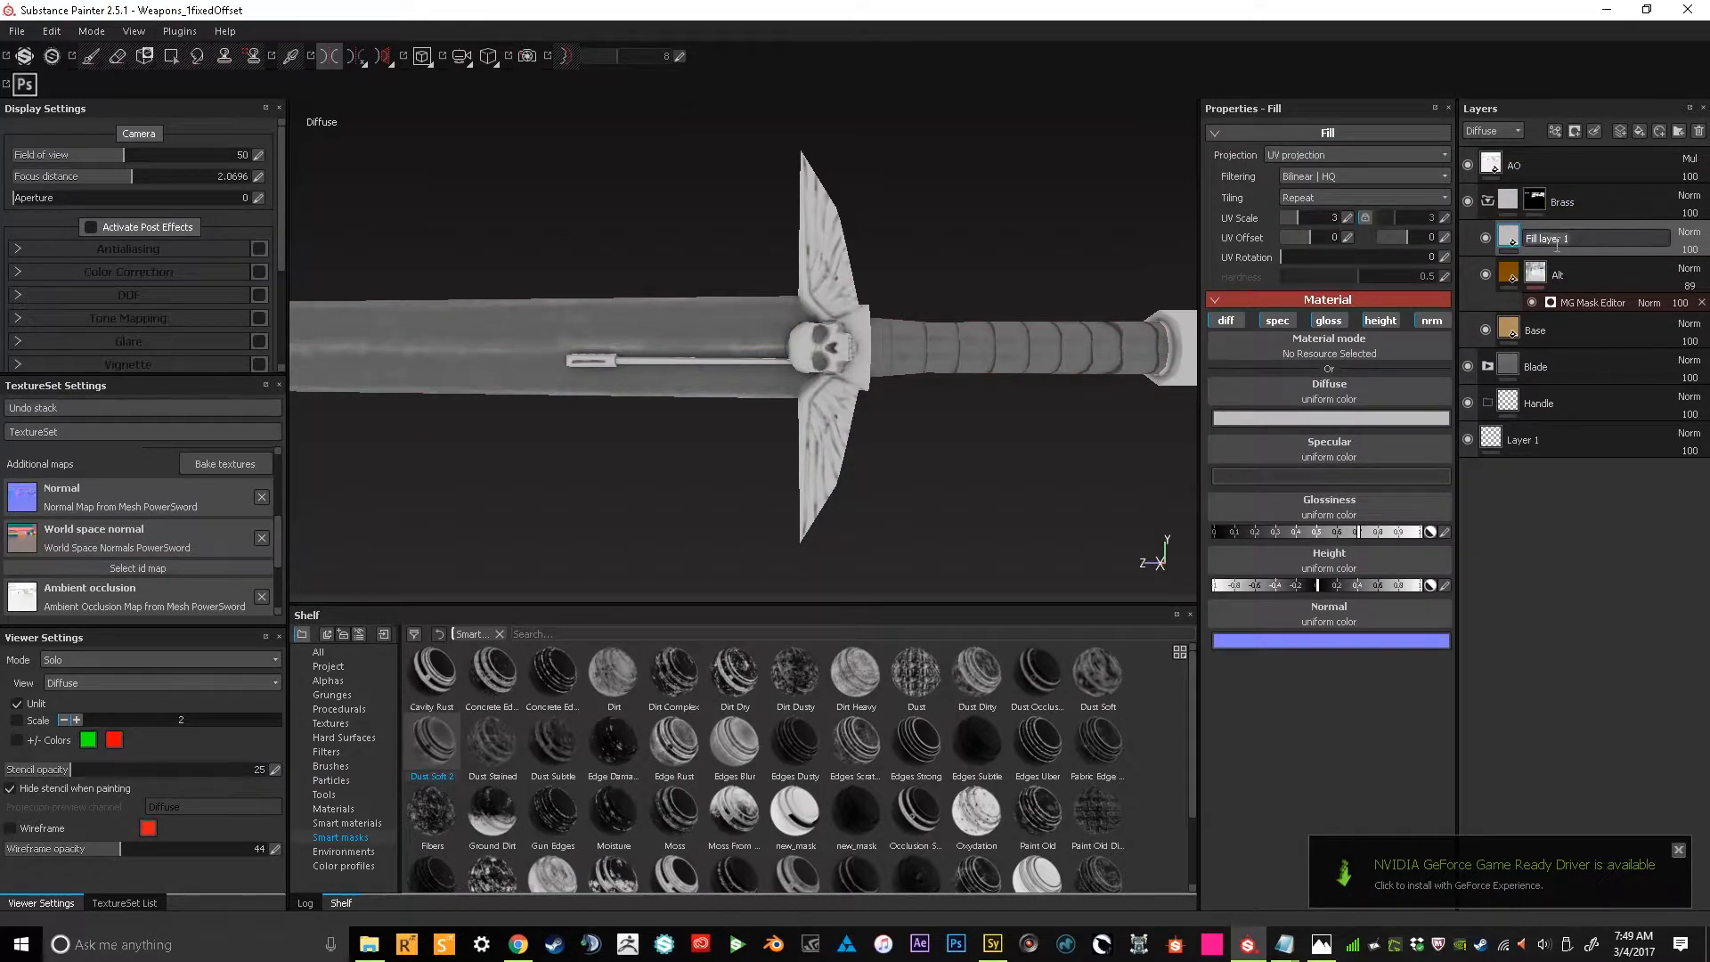
{"action": "type", "text": "Light"}
{"action": "key", "text": "Return"}
{"action": "left_click", "coordinate": [1277, 321]}
{"action": "left_click", "coordinate": [1327, 320]}
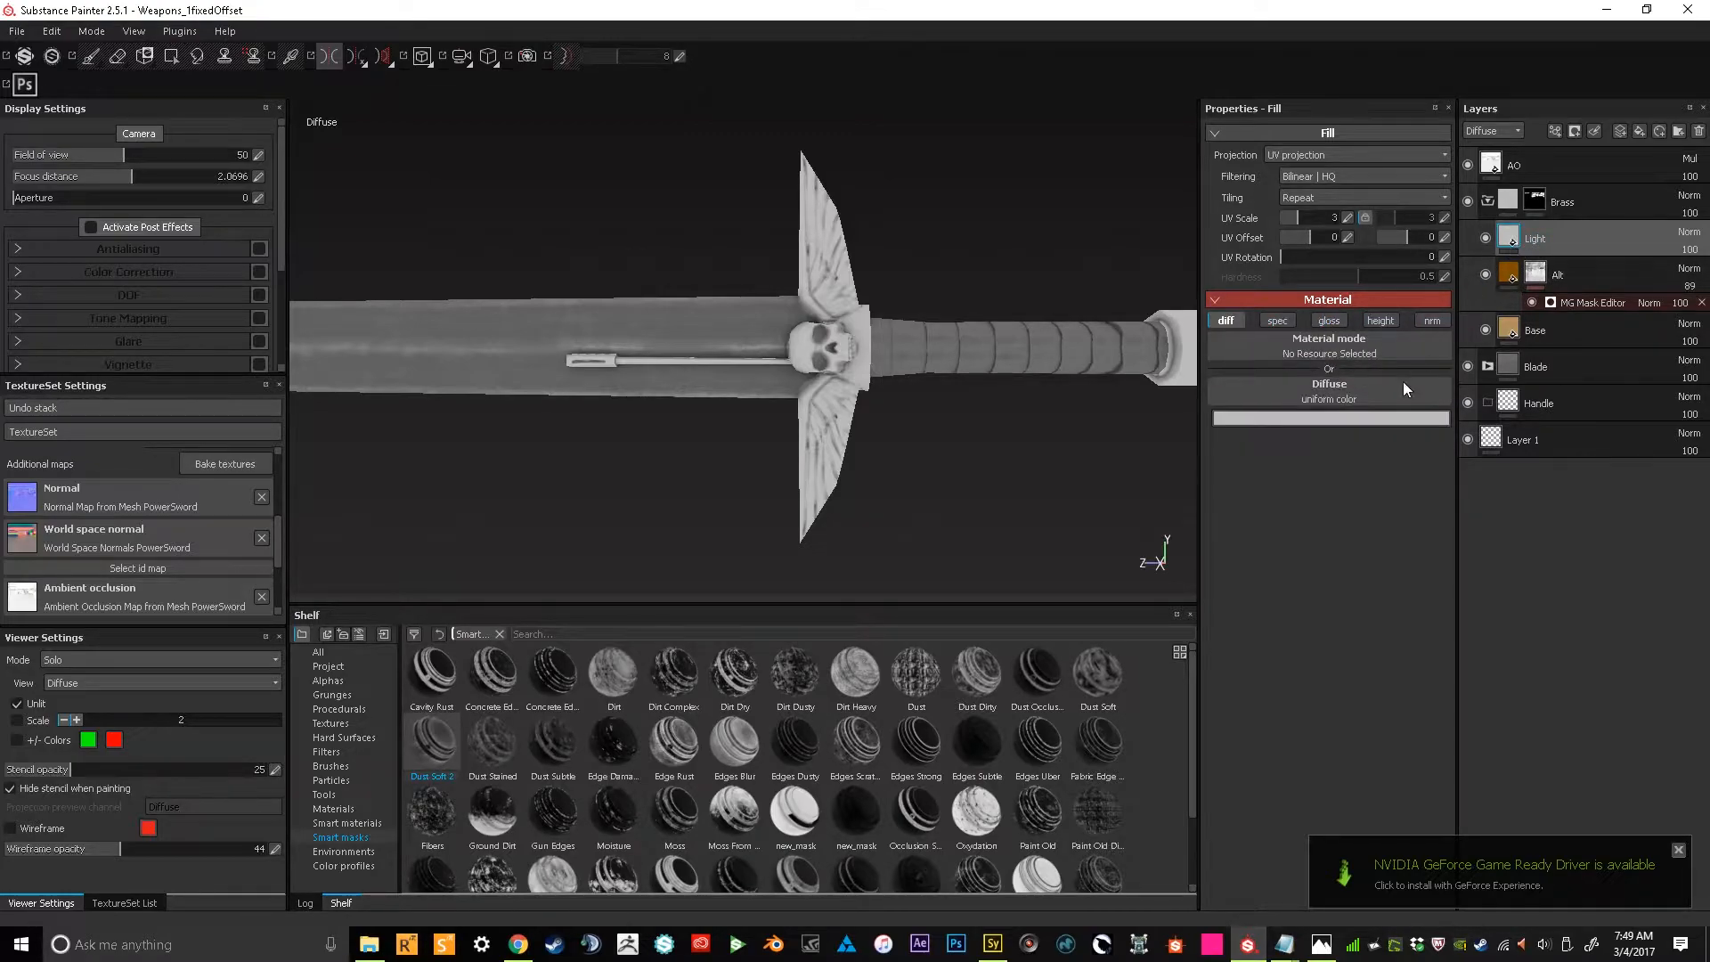
Give the Light layer a pale diffuse color of about 0.731, 0.708, 0.708 and set its blending mode to Color dodge
{"action": "left_click", "coordinate": [1340, 427]}
{"action": "left_click", "coordinate": [1240, 377]}
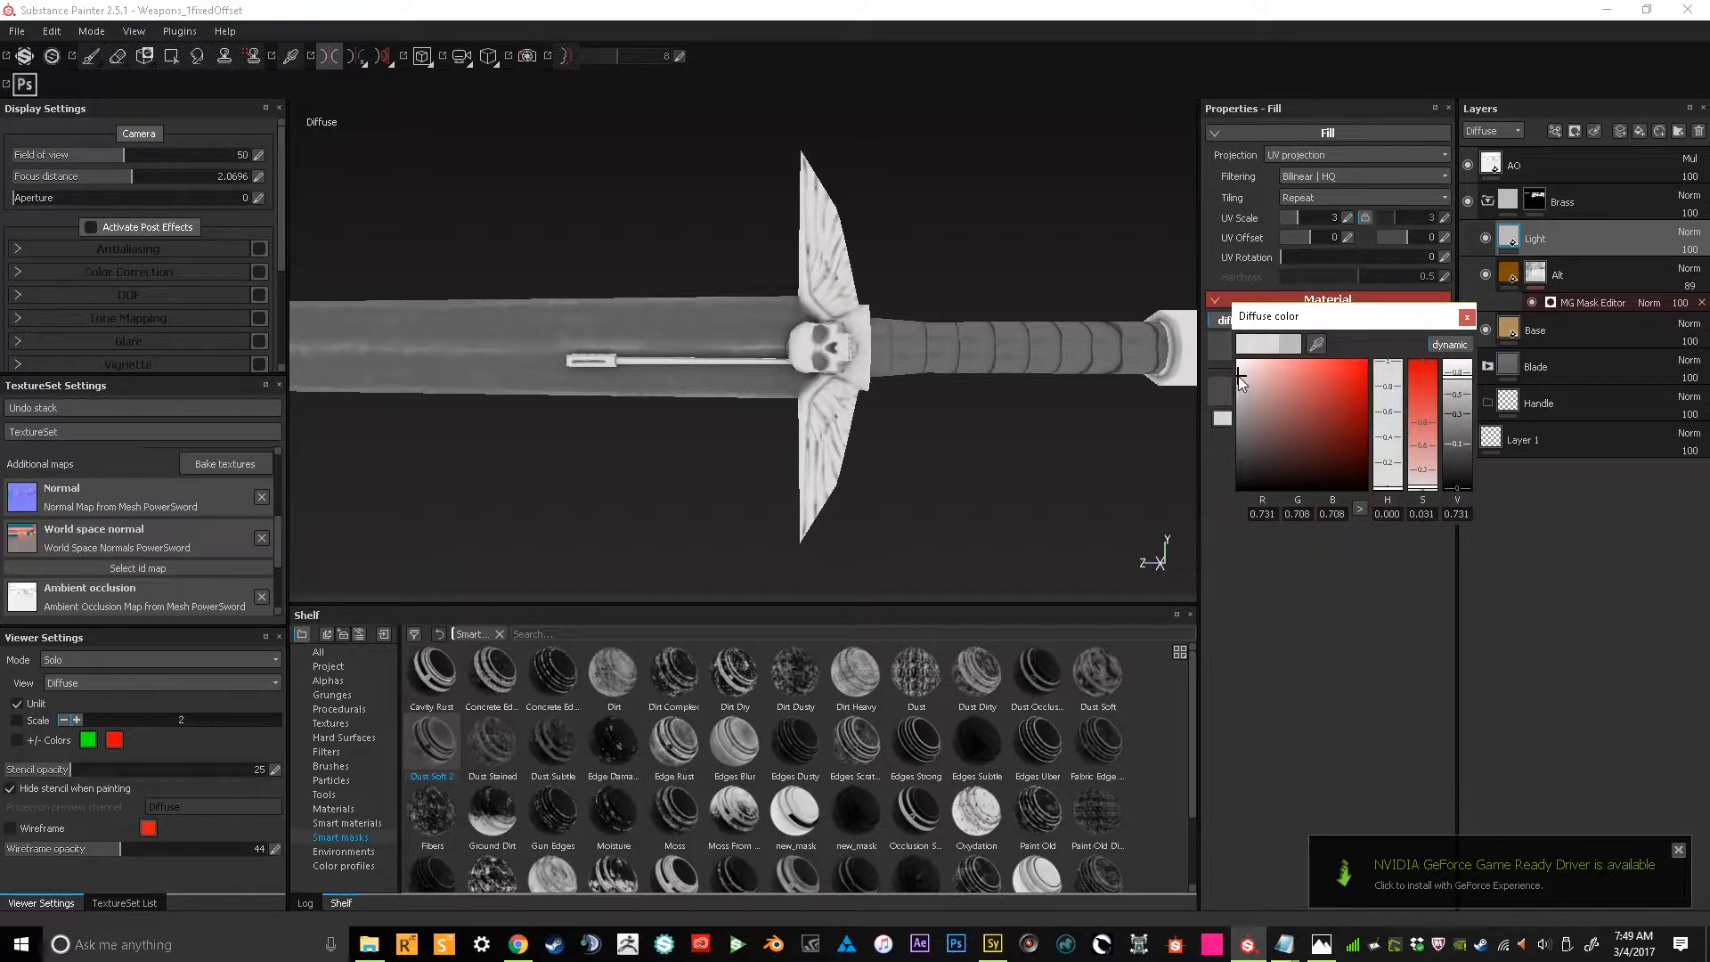
{"action": "left_click", "coordinate": [1466, 317]}
{"action": "left_click", "coordinate": [1689, 231]}
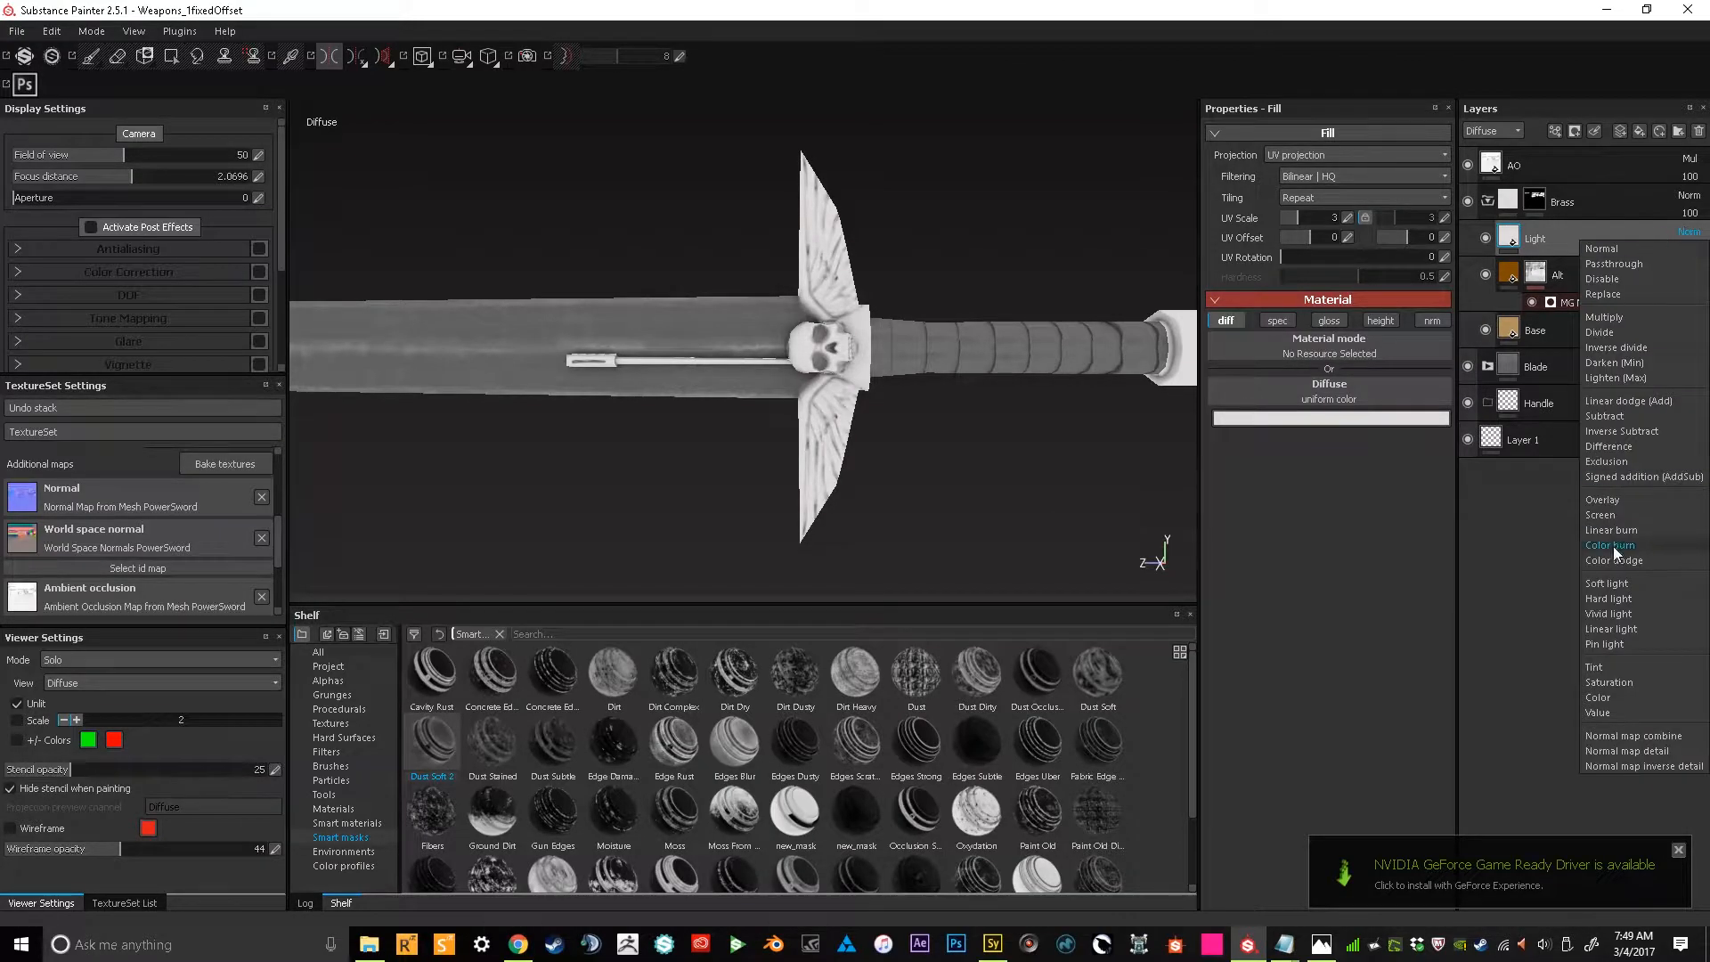
{"action": "left_click", "coordinate": [1589, 566]}
Add a black mask to the Light layer and choose the Mold brush for painting on it
{"action": "right_click", "coordinate": [1567, 238]}
{"action": "left_click", "coordinate": [1569, 265]}
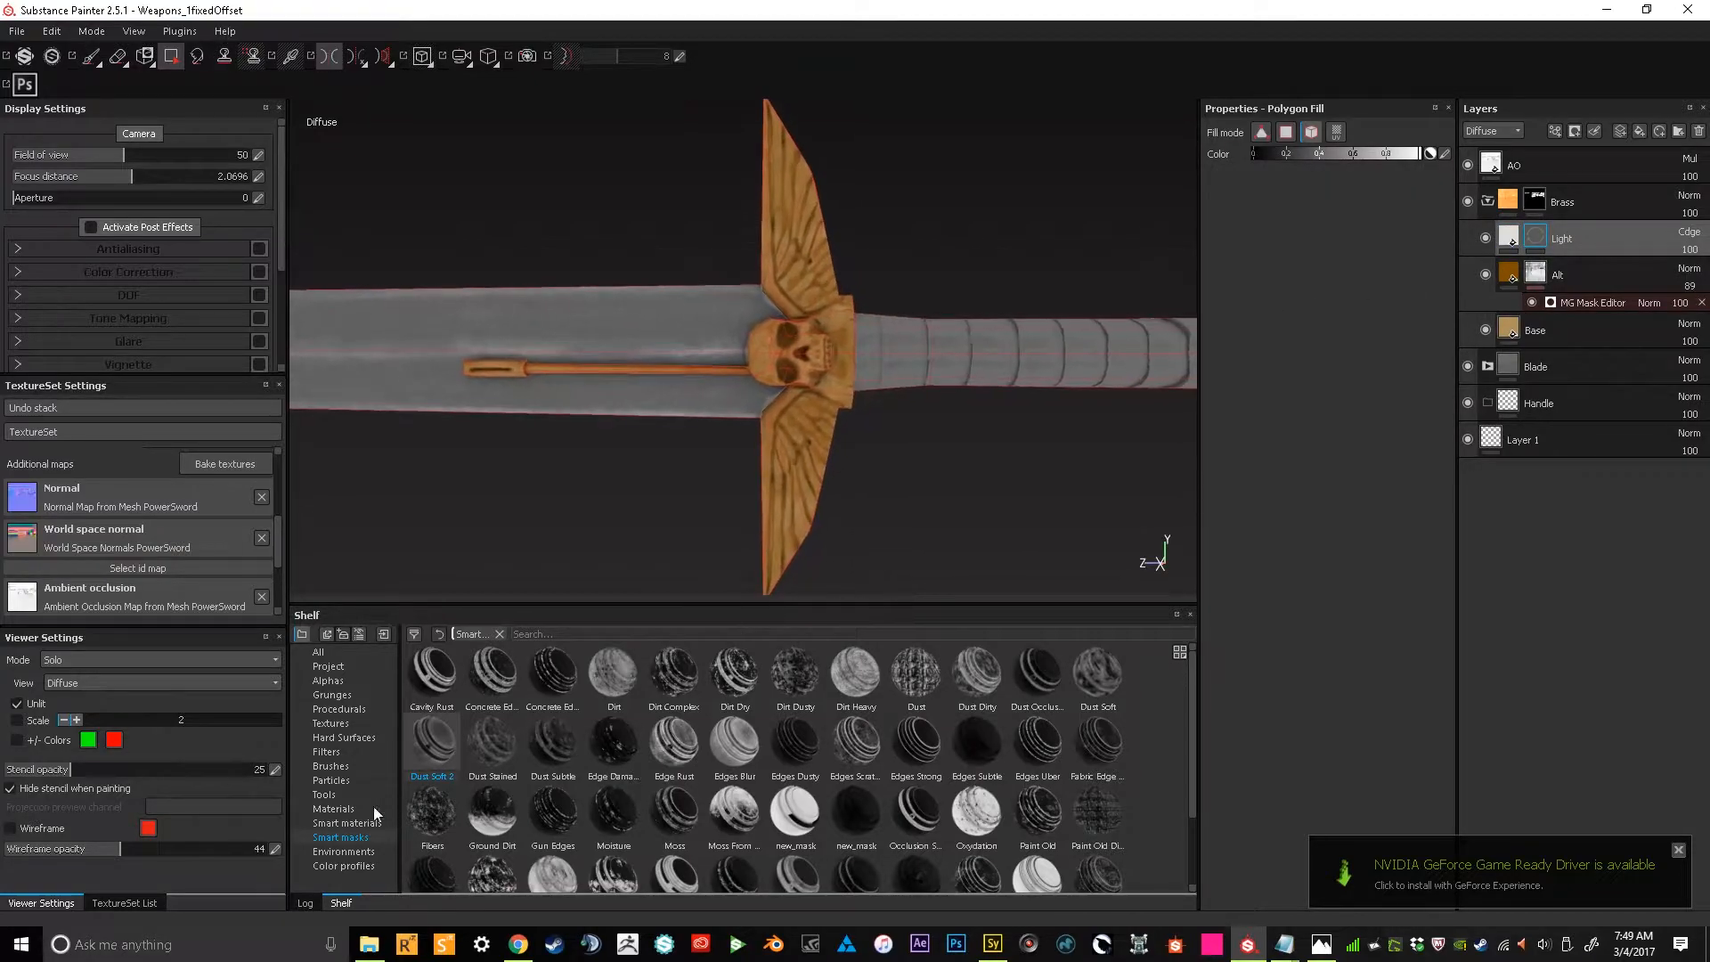
{"action": "left_click", "coordinate": [353, 766]}
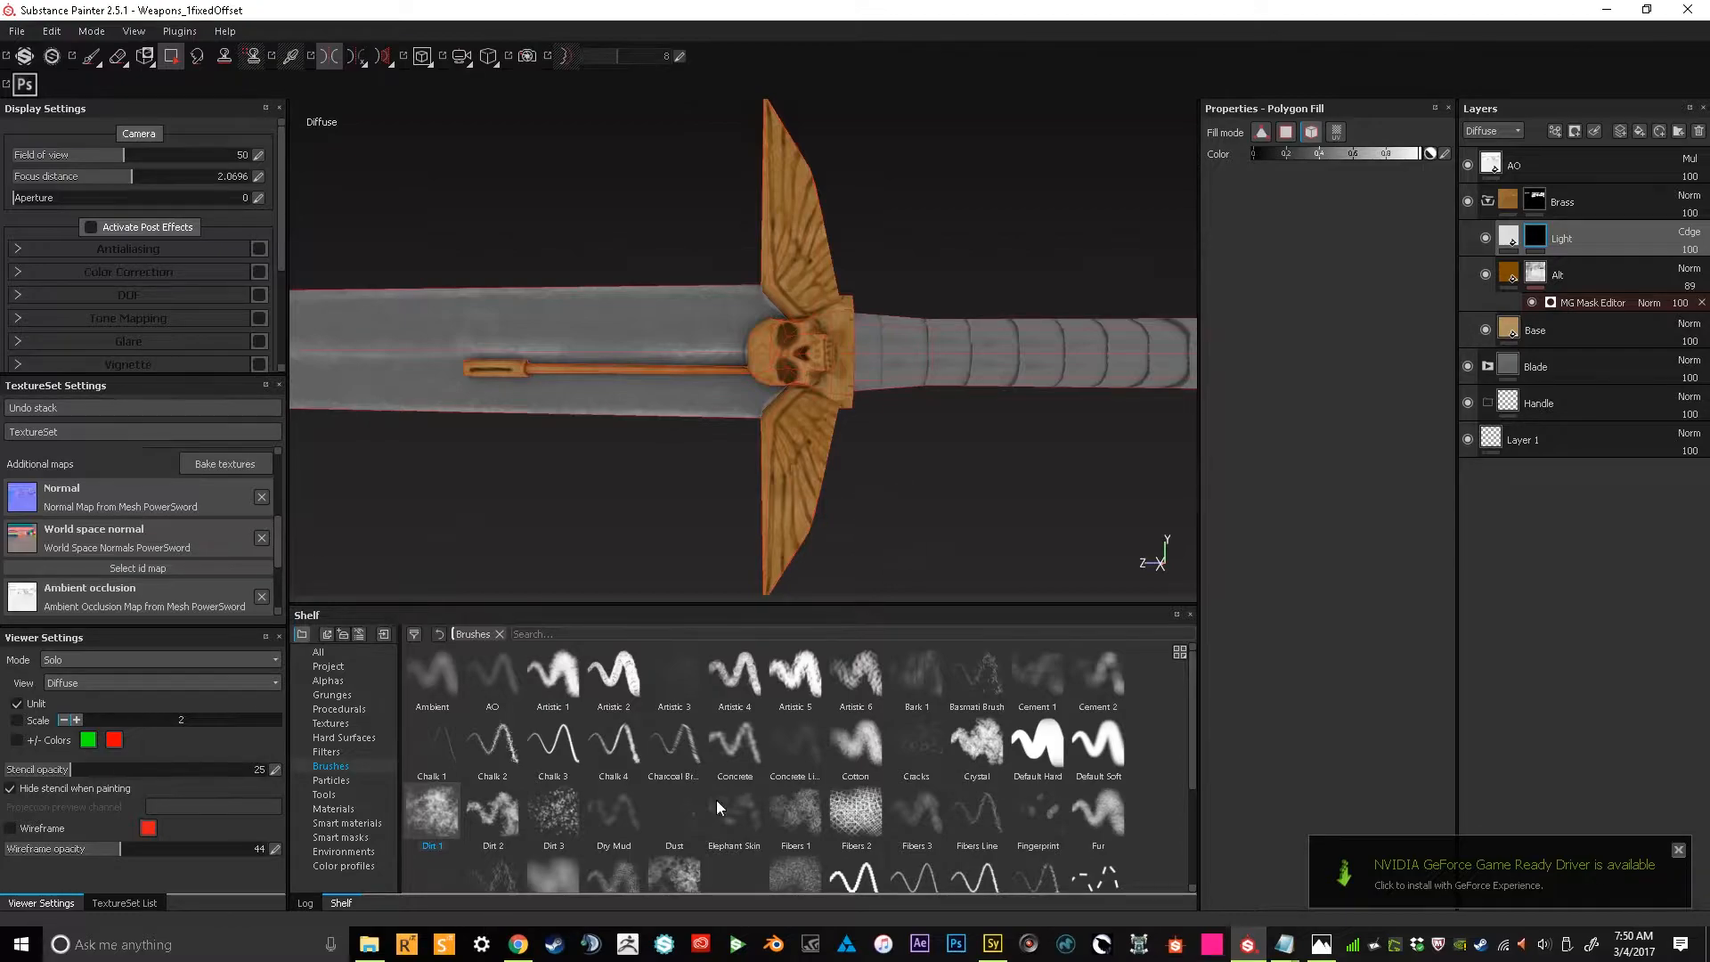
{"action": "left_click_drag", "start_coordinate": [870, 443], "coordinate": [887, 455], "text": "alt"}
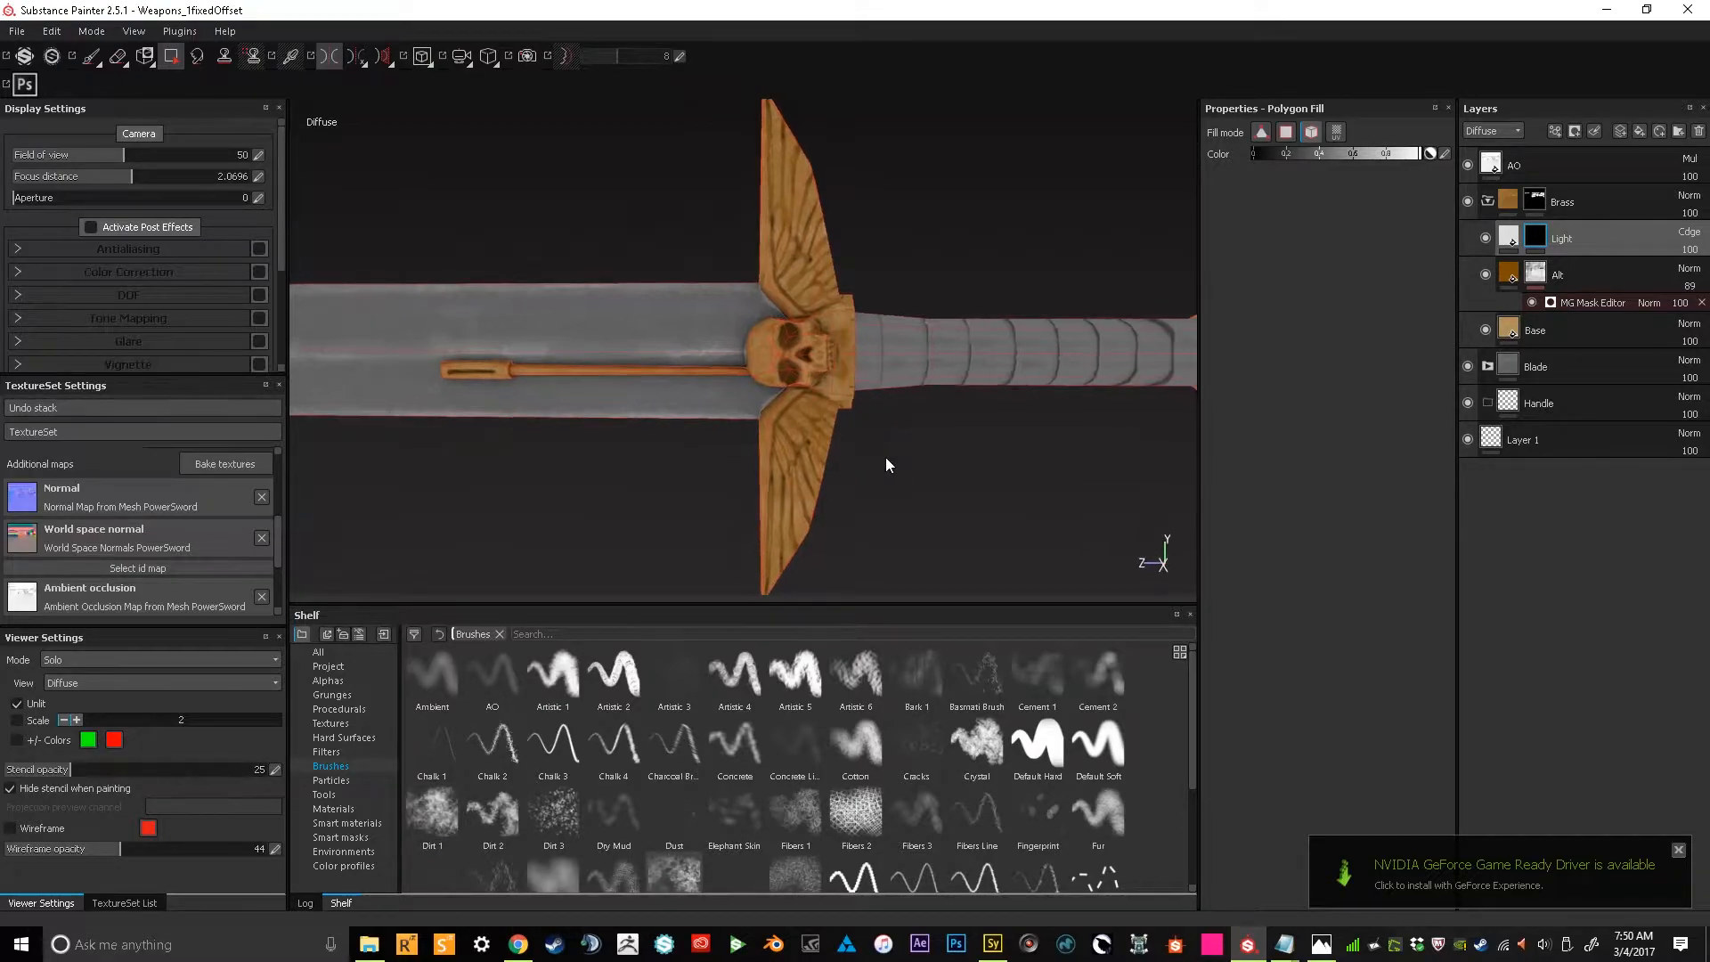
{"action": "key", "text": "1"}
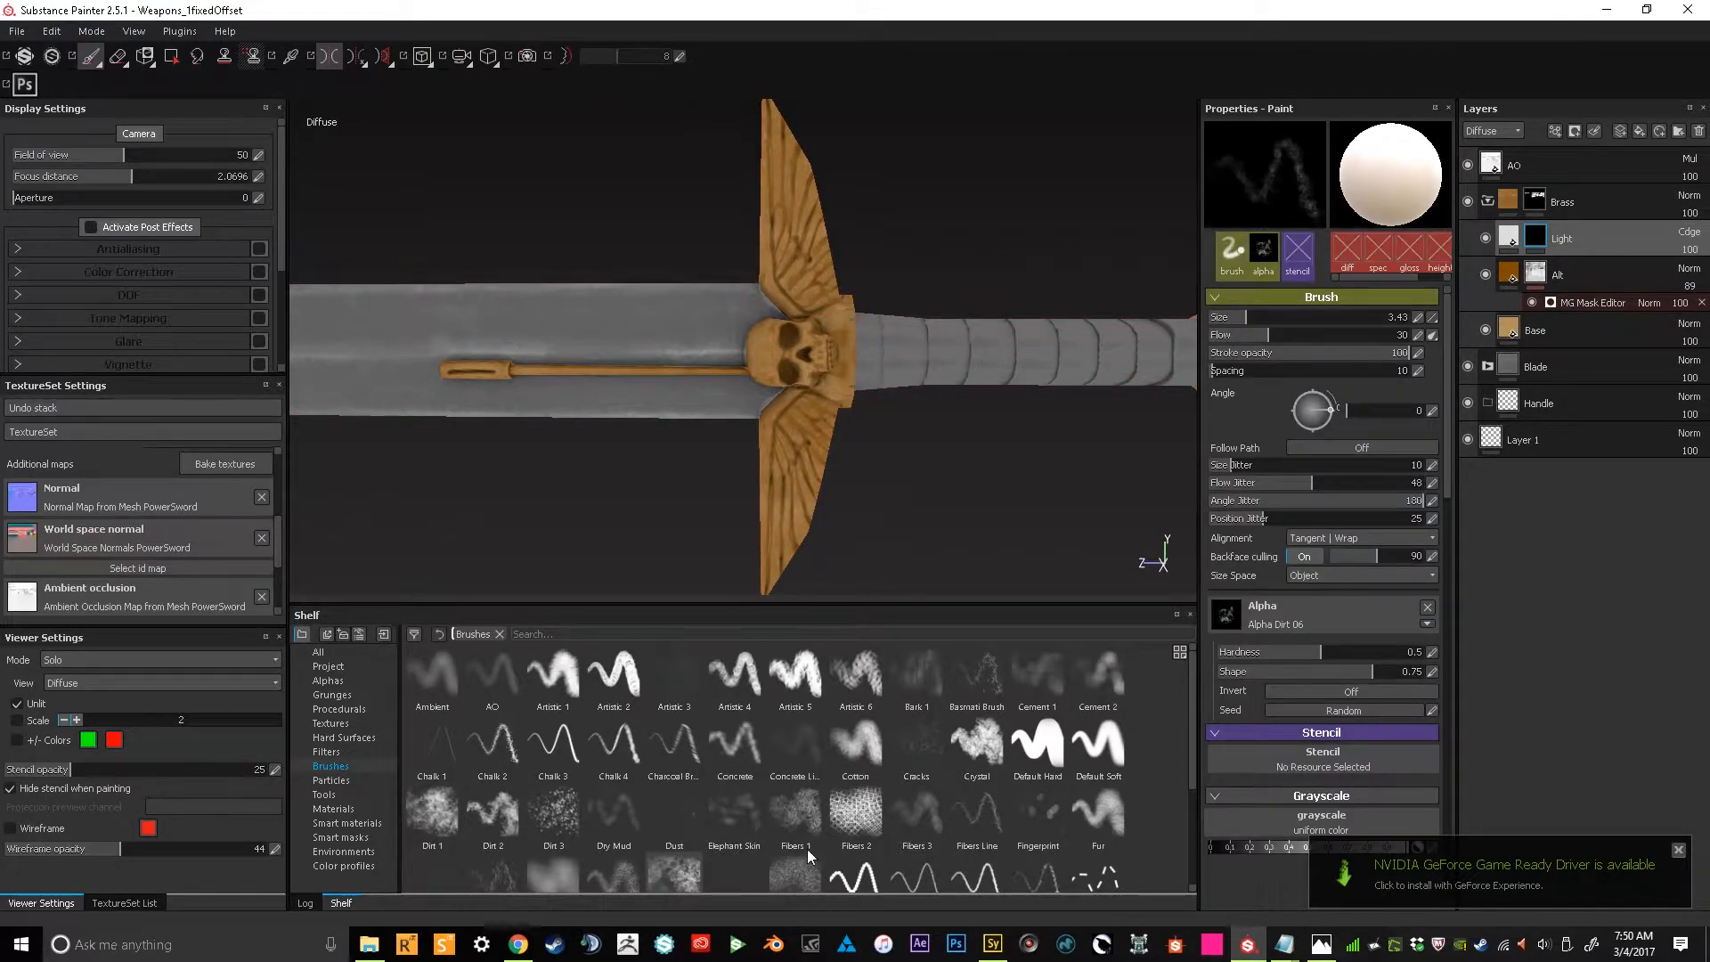
{"action": "left_click", "coordinate": [688, 879]}
Zoom in on the crossguard skull, reduce the Mold brush size to about 1.65 and set its flow to 21
{"action": "left_click_drag", "start_coordinate": [771, 570], "coordinate": [773, 463], "text": "alt"}
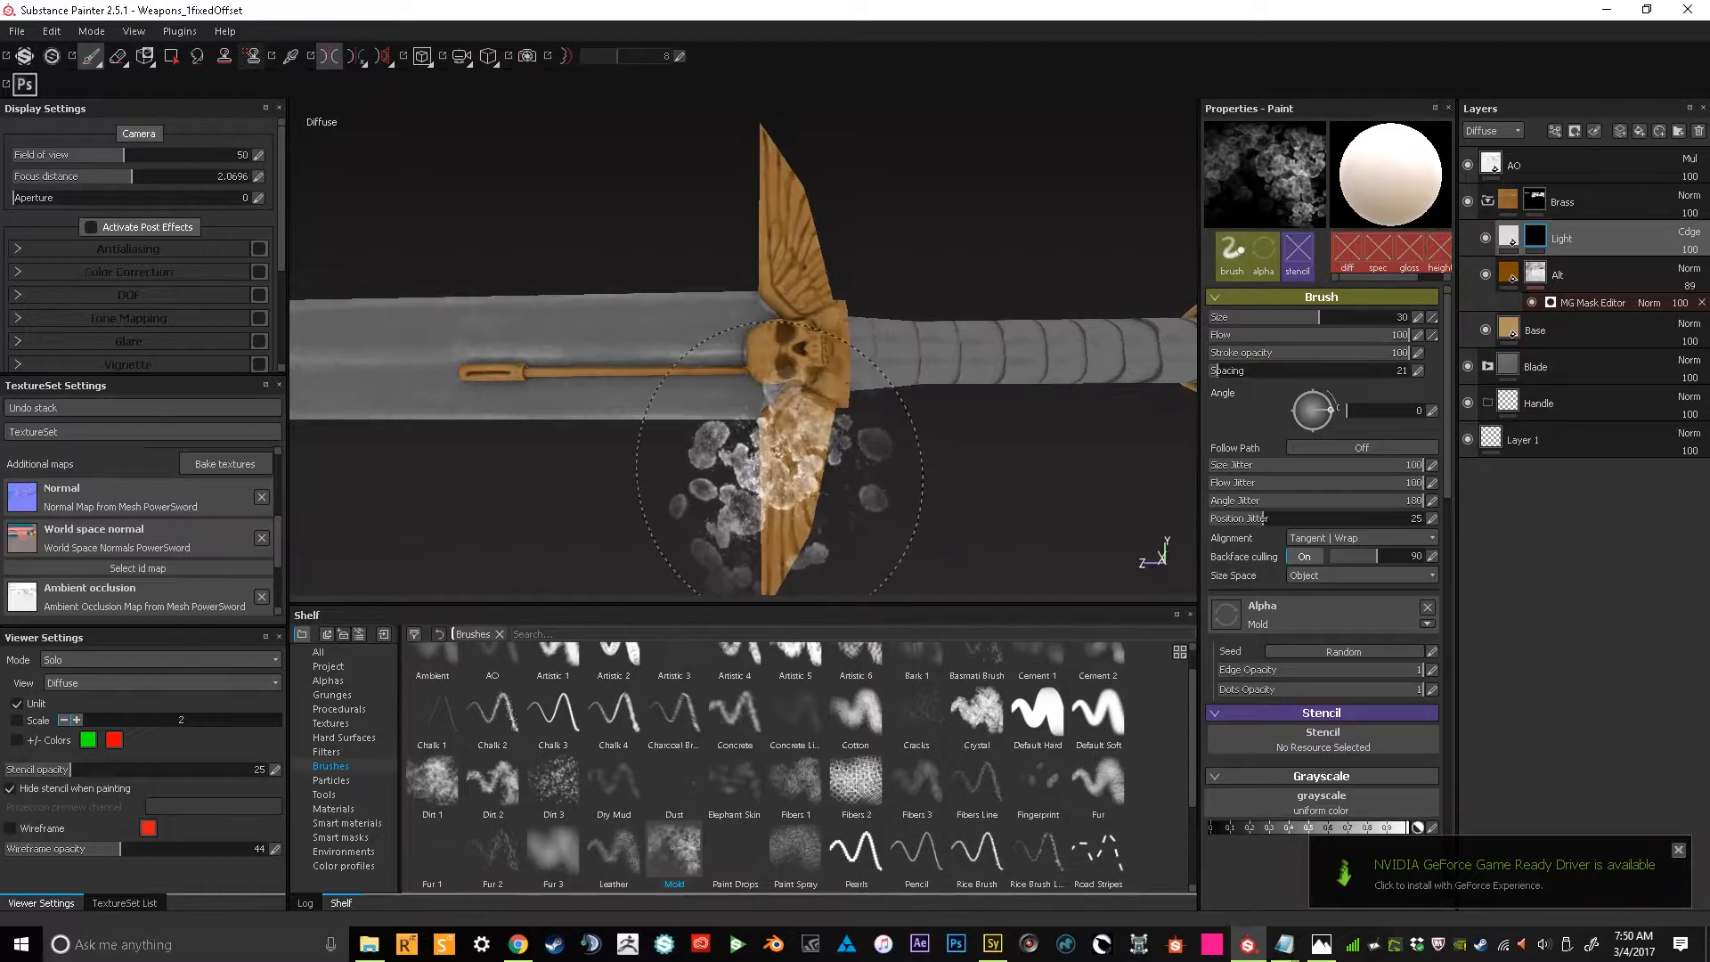
{"action": "scroll", "coordinate": [787, 512], "scroll_direction": "up", "scroll_amount": 2}
{"action": "scroll", "coordinate": [789, 427], "scroll_direction": "up", "scroll_amount": 2}
{"action": "mouse_move", "coordinate": [802, 304]}
{"action": "right_mouse_down", "text": "ctrl"}
{"action": "mouse_move", "coordinate": [757, 305]}
{"action": "mouse_move", "coordinate": [776, 331]}
{"action": "mouse_move", "coordinate": [756, 330]}
{"action": "right_mouse_up", "text": "ctrl"}
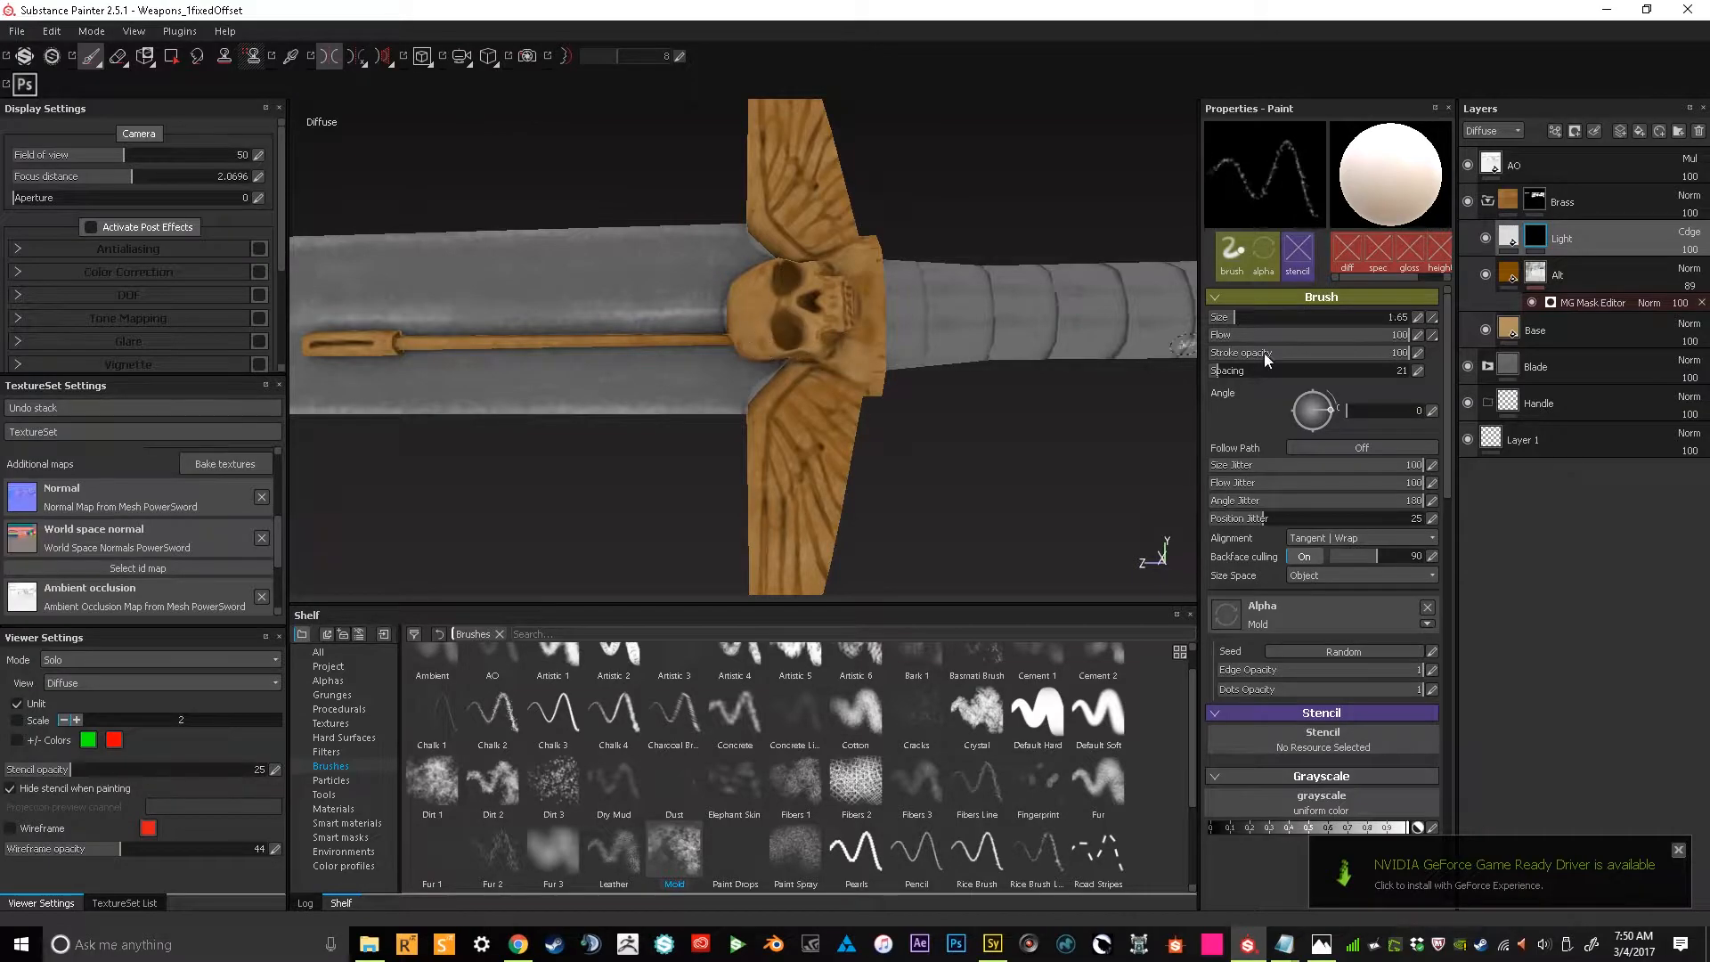
{"action": "type", "text": "21"}
{"action": "key", "text": "Return"}
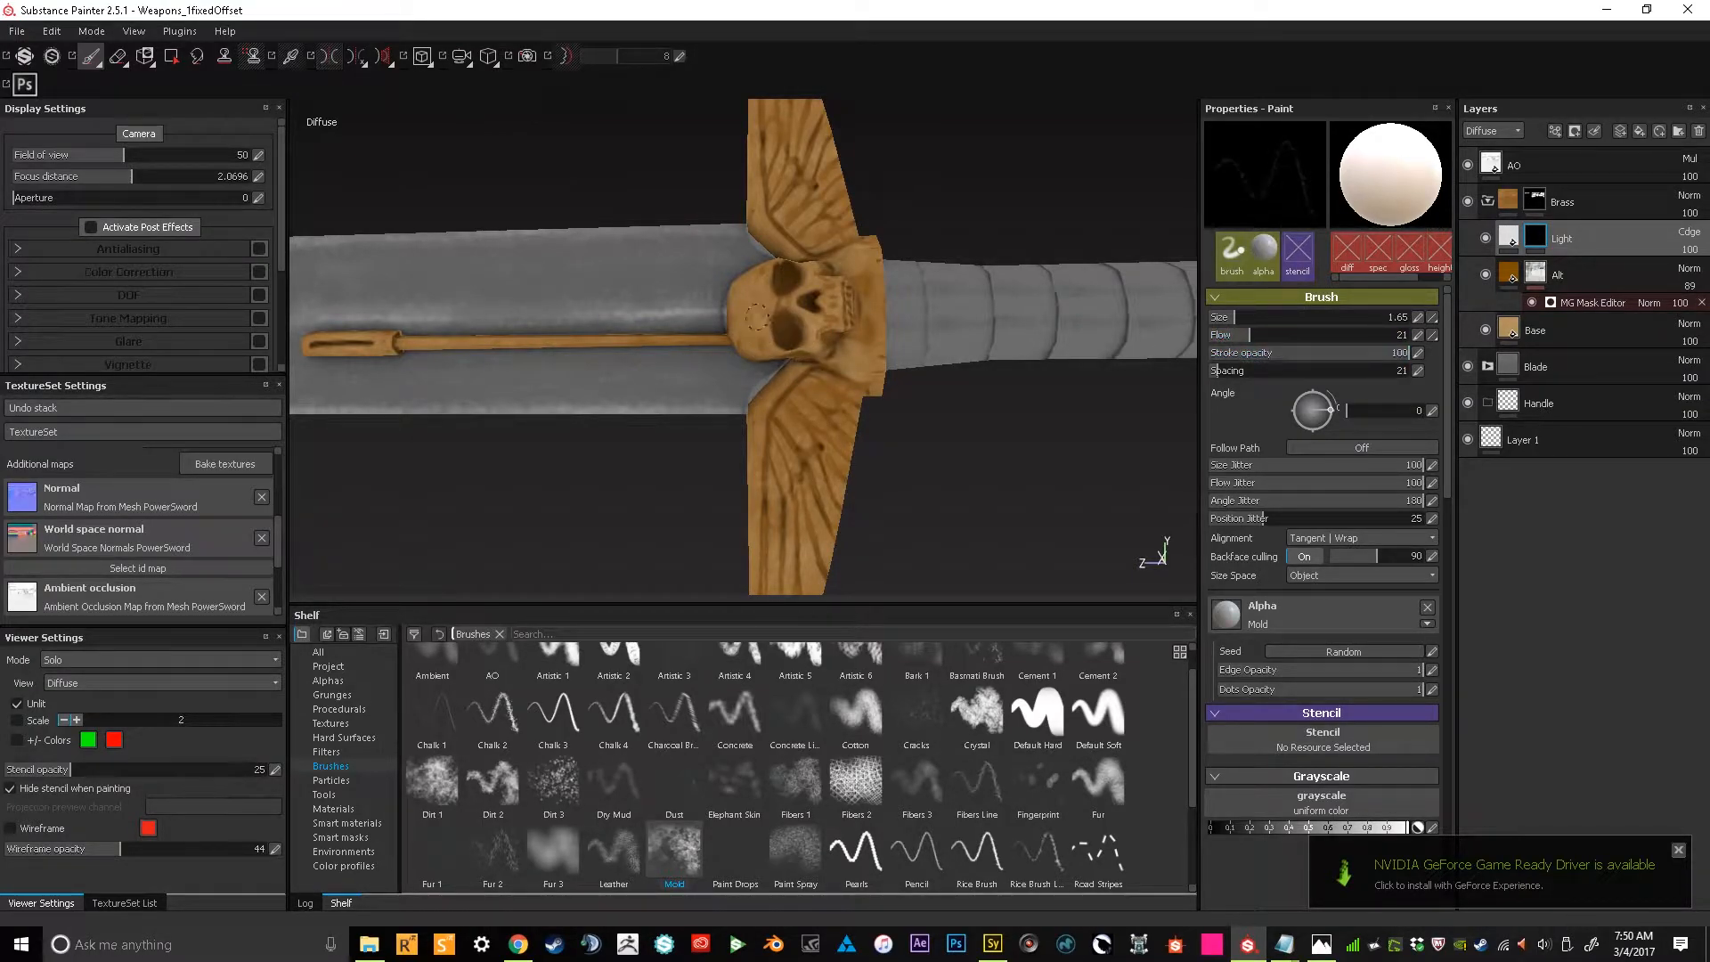
Reduce the brush size to 0.48 and paint small highlights on the skull's face in the Light mask
{"action": "key", "text": "l"}
{"action": "scroll", "coordinate": [831, 329], "scroll_direction": "up", "scroll_amount": 5}
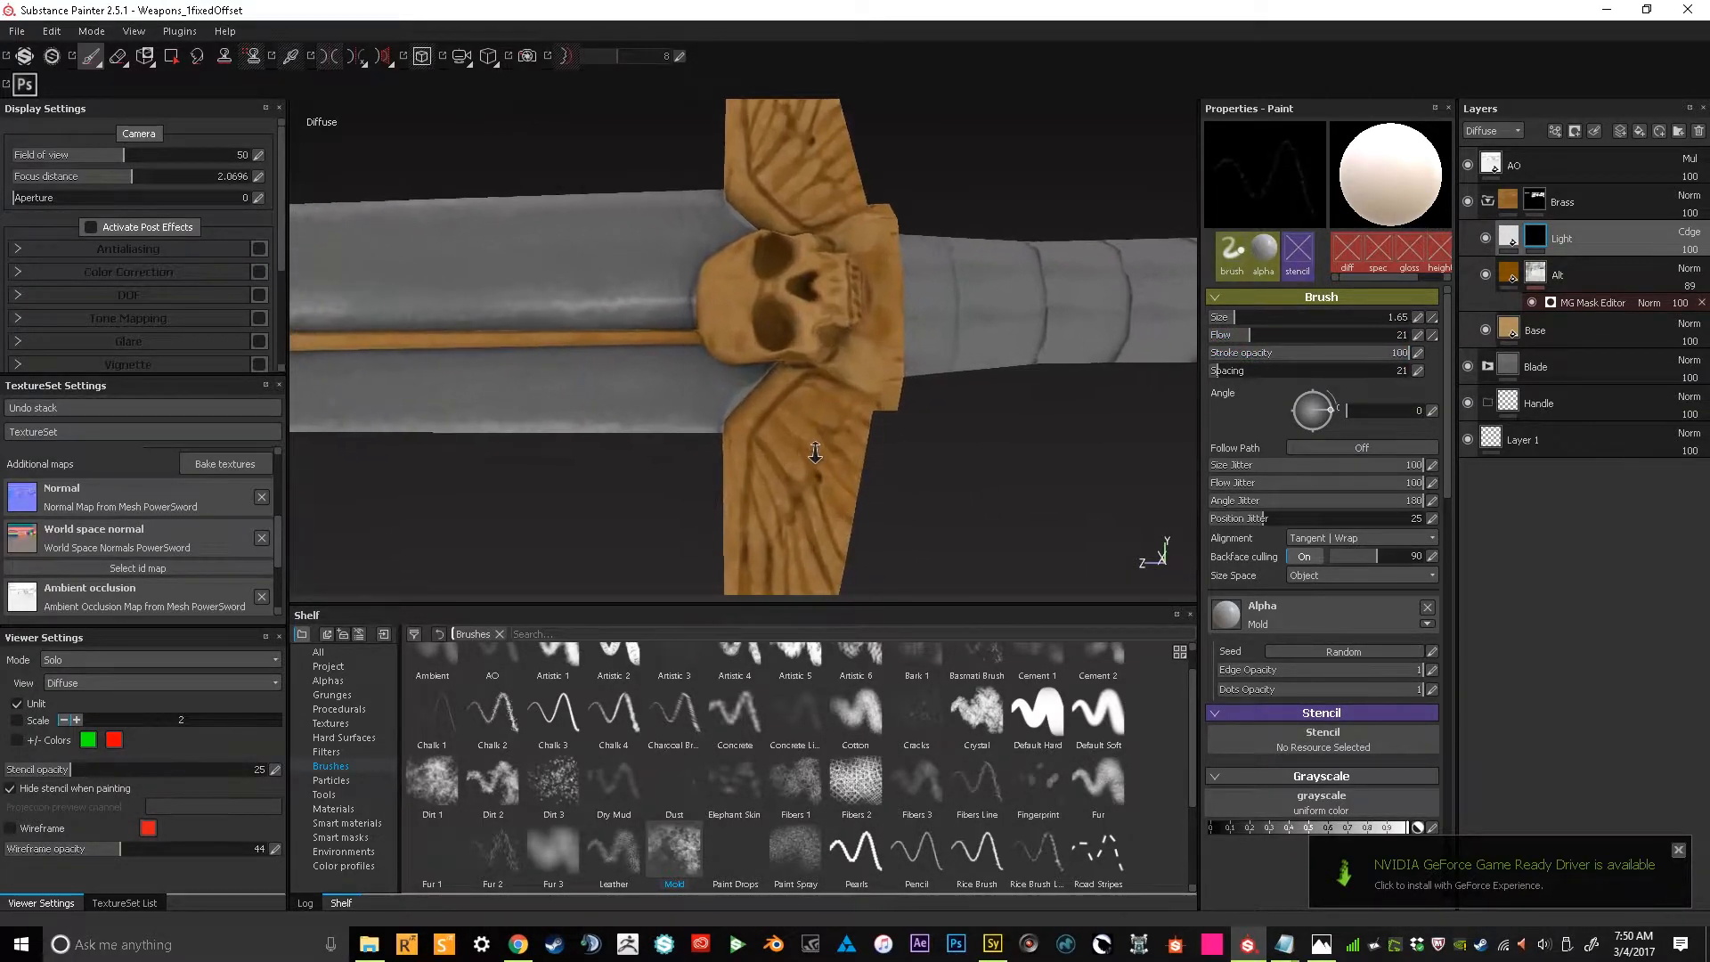
{"action": "left_click_drag", "start_coordinate": [813, 344], "coordinate": [809, 336], "text": "alt"}
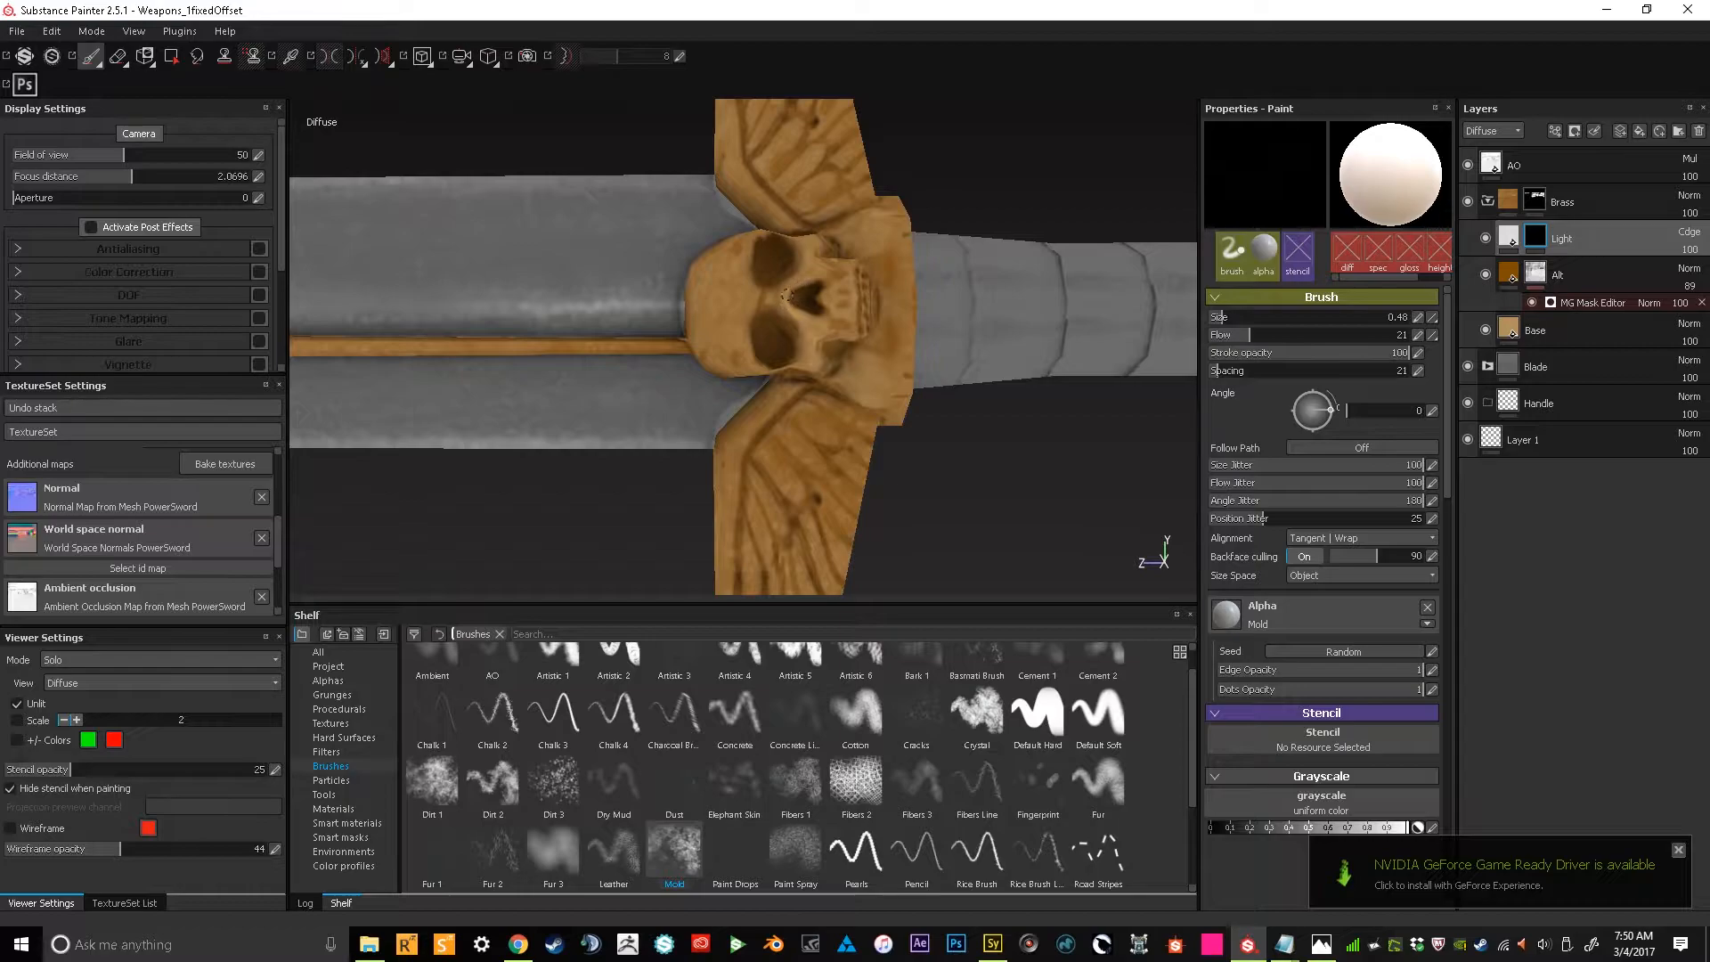
{"action": "mouse_move", "coordinate": [830, 267]}
{"action": "left_mouse_down", "text": "alt"}
{"action": "mouse_move", "coordinate": [847, 367]}
{"action": "mouse_move", "coordinate": [853, 332]}
{"action": "mouse_move", "coordinate": [844, 352]}
{"action": "mouse_move", "coordinate": [774, 280]}
{"action": "mouse_move", "coordinate": [781, 383]}
{"action": "mouse_move", "coordinate": [814, 401]}
{"action": "mouse_move", "coordinate": [792, 403]}
{"action": "mouse_move", "coordinate": [785, 308]}
{"action": "left_mouse_up", "text": "alt"}
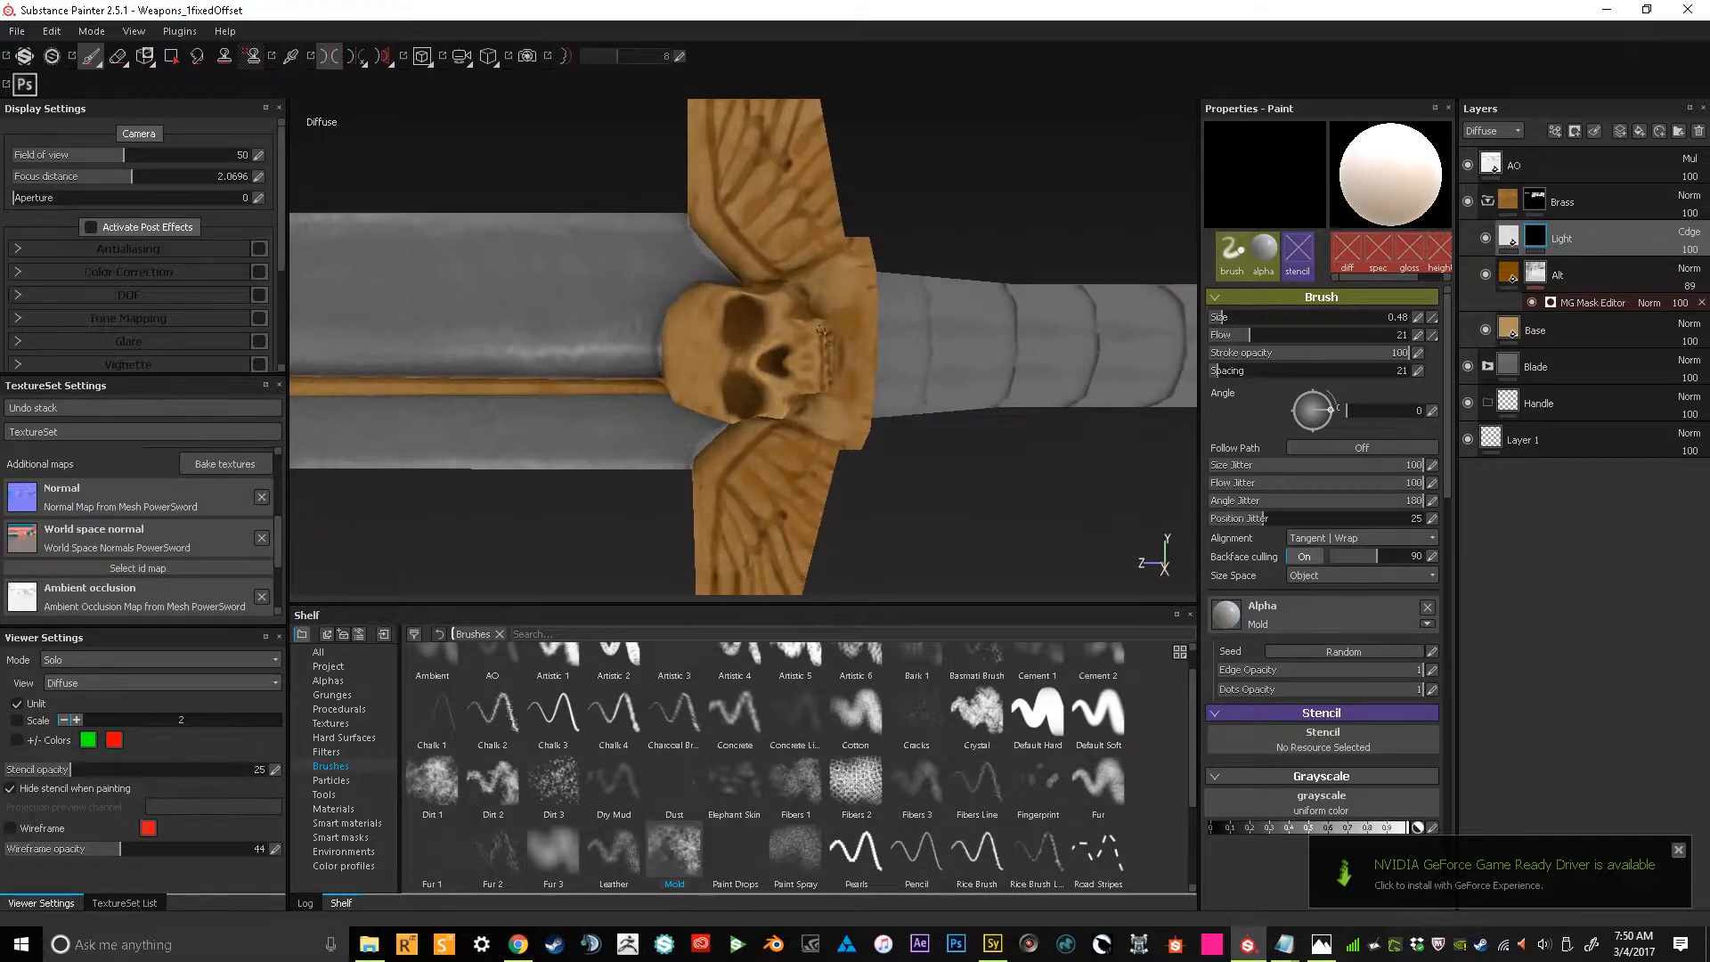
{"action": "right_click_drag", "start_coordinate": [786, 308], "coordinate": [807, 454], "text": "alt"}
Paint fine highlights around the skull's nose and between its eyes with a brush size of about 0.27
{"action": "key", "text": "l"}
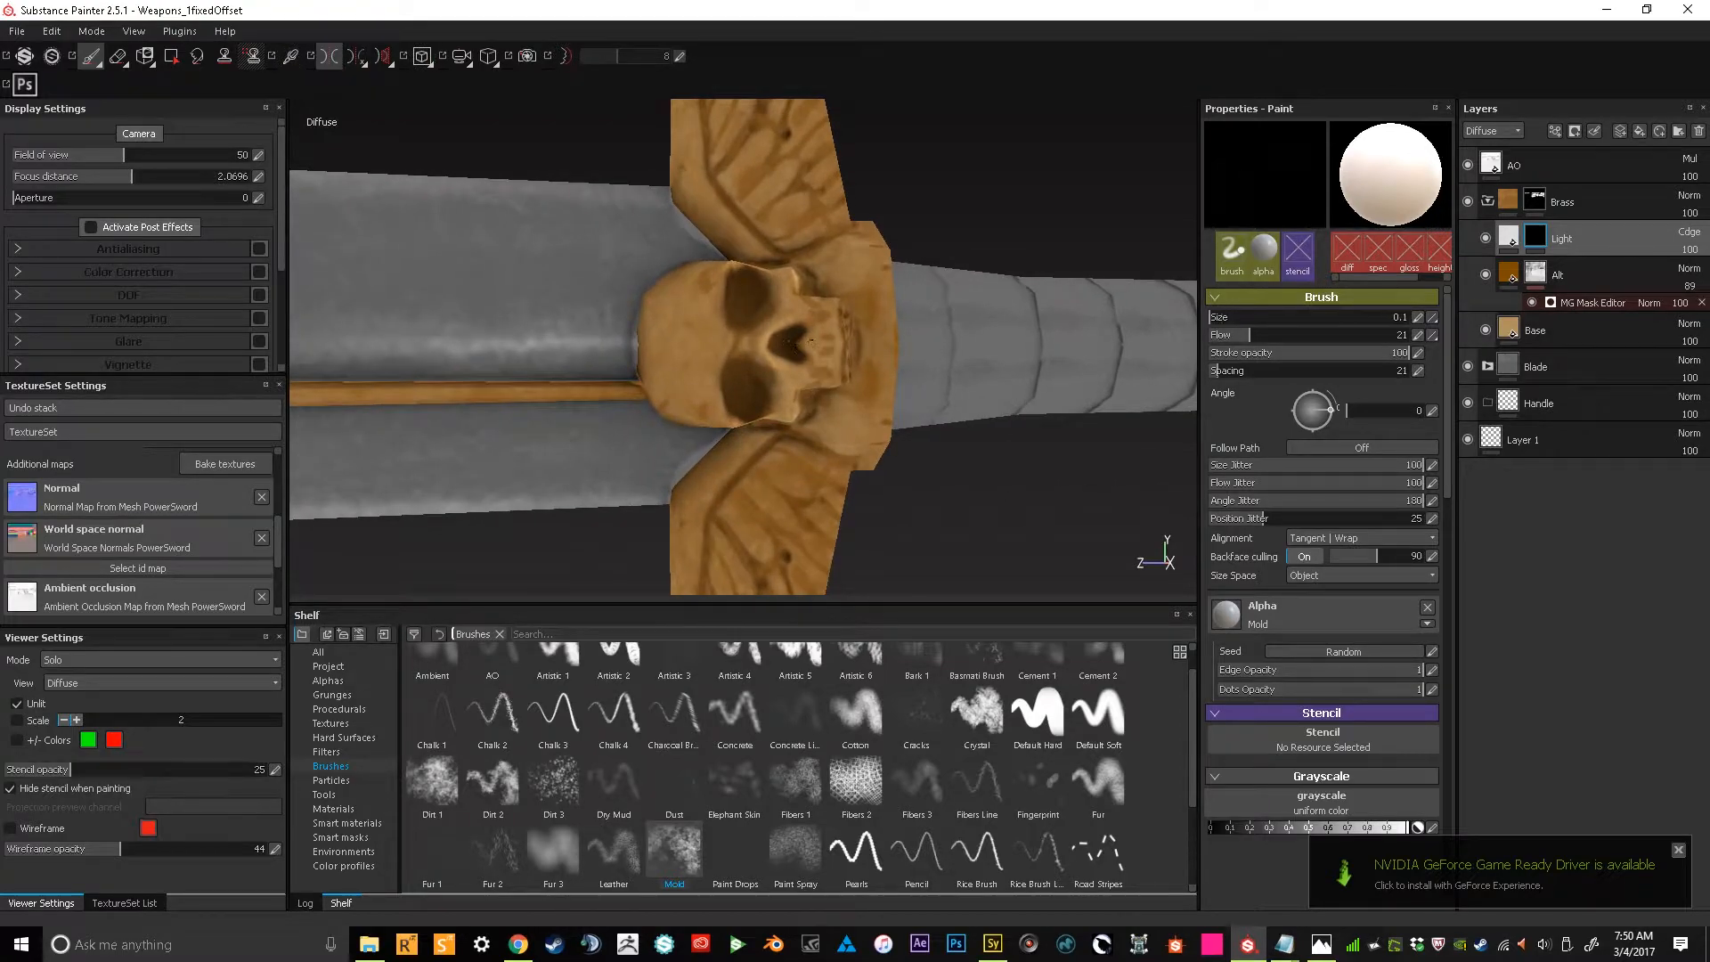
{"action": "key", "text": "l"}
{"action": "key", "text": "l"}
{"action": "key", "text": "l"}
{"action": "key", "text": "l"}
{"action": "key", "text": "l"}
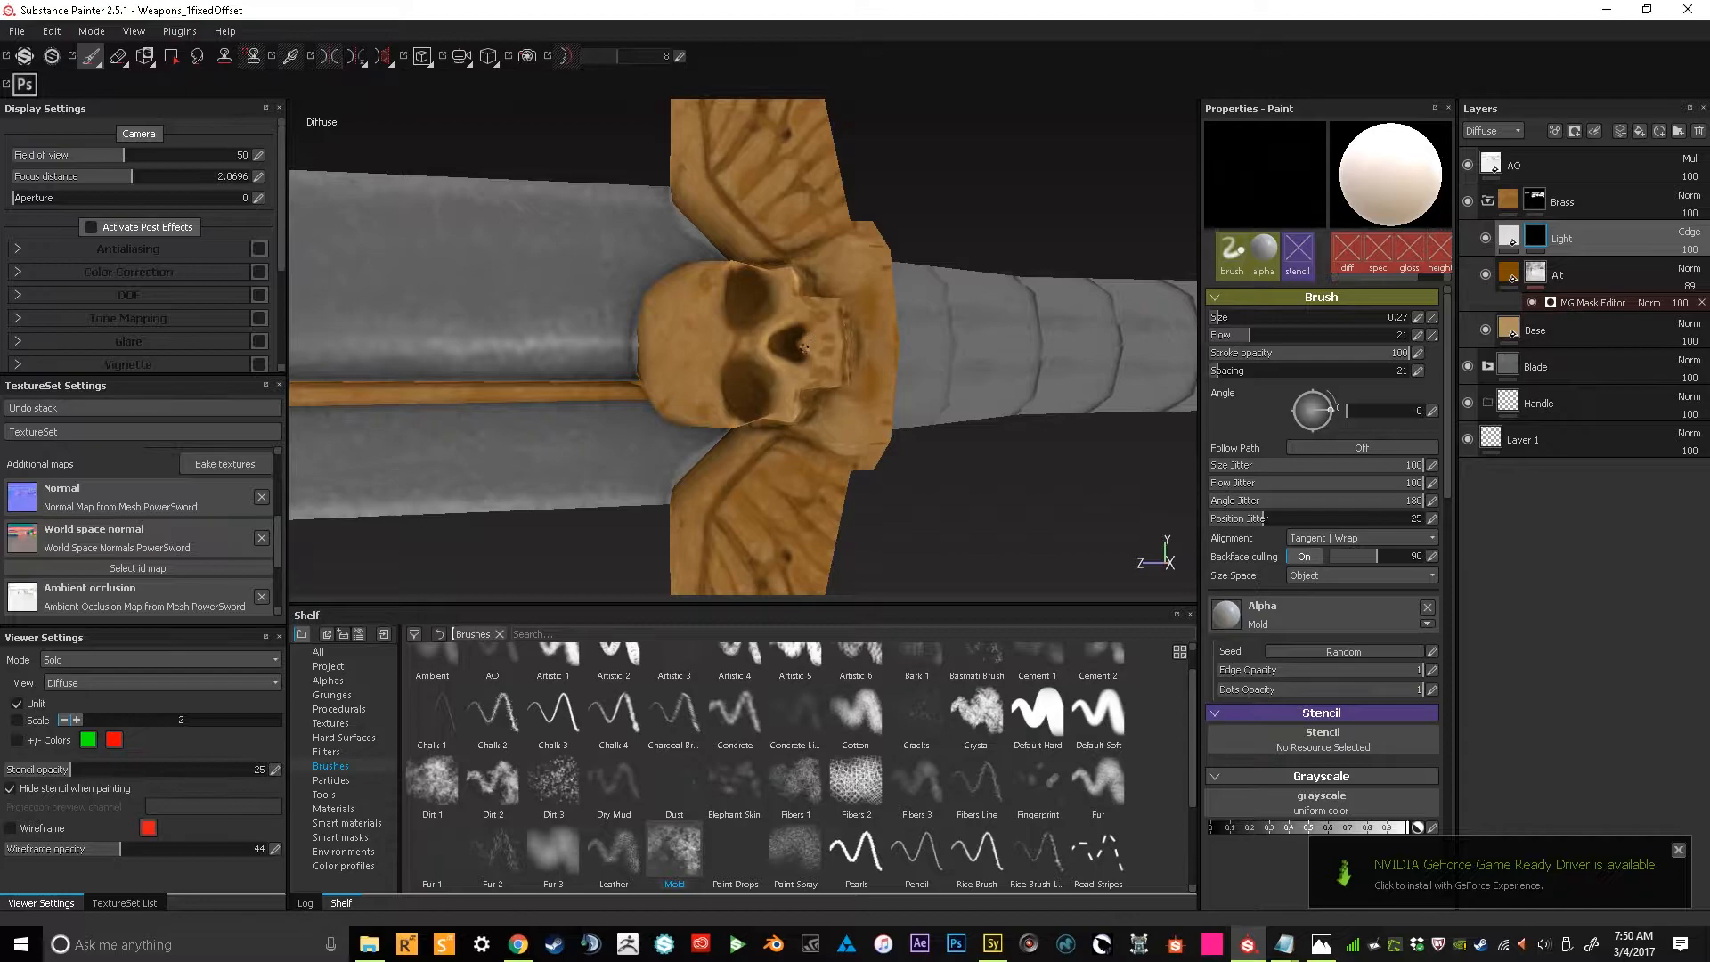
{"action": "key", "text": "l"}
{"action": "mouse_move", "coordinate": [789, 378]}
{"action": "left_mouse_down", "text": "alt"}
{"action": "mouse_move", "coordinate": [809, 384]}
{"action": "mouse_move", "coordinate": [748, 352]}
{"action": "mouse_move", "coordinate": [777, 338]}
{"action": "left_mouse_up", "text": "alt"}
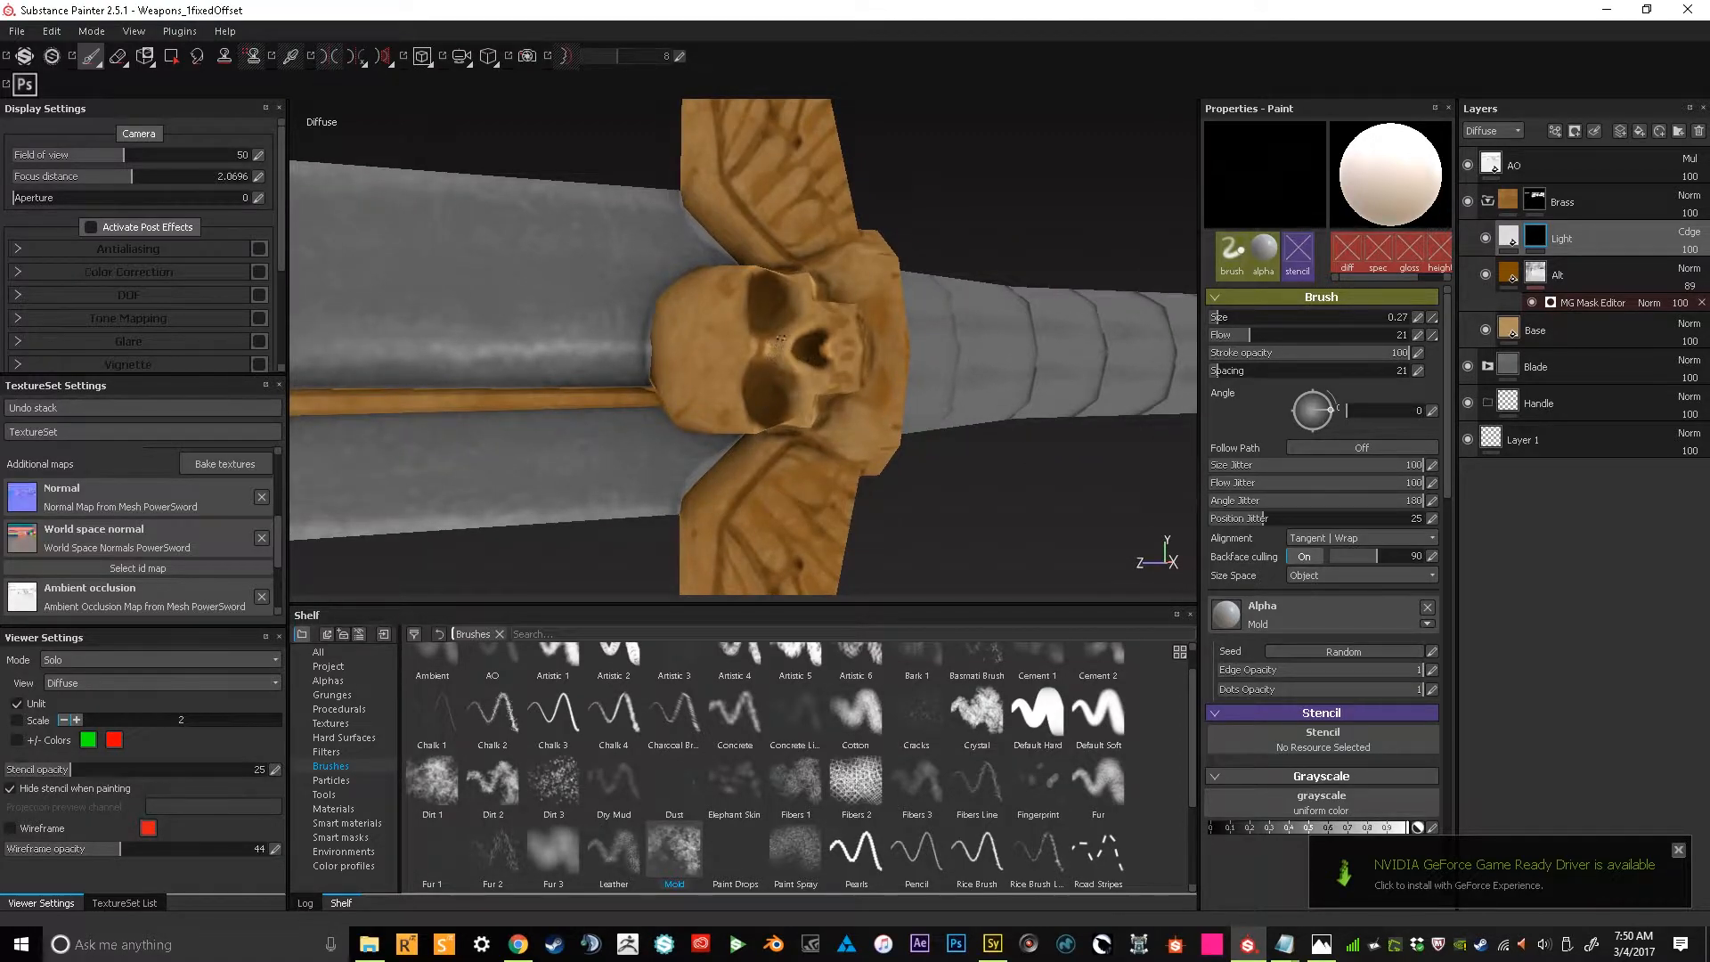
Paint broader highlights over the skull's forehead in the Light mask, starting with a brush size of 0.52 and enlarging it
{"action": "mouse_move", "coordinate": [790, 341]}
{"action": "left_mouse_down", "text": "alt"}
{"action": "mouse_move", "coordinate": [799, 389]}
{"action": "mouse_move", "coordinate": [791, 375]}
{"action": "left_mouse_up", "text": "alt"}
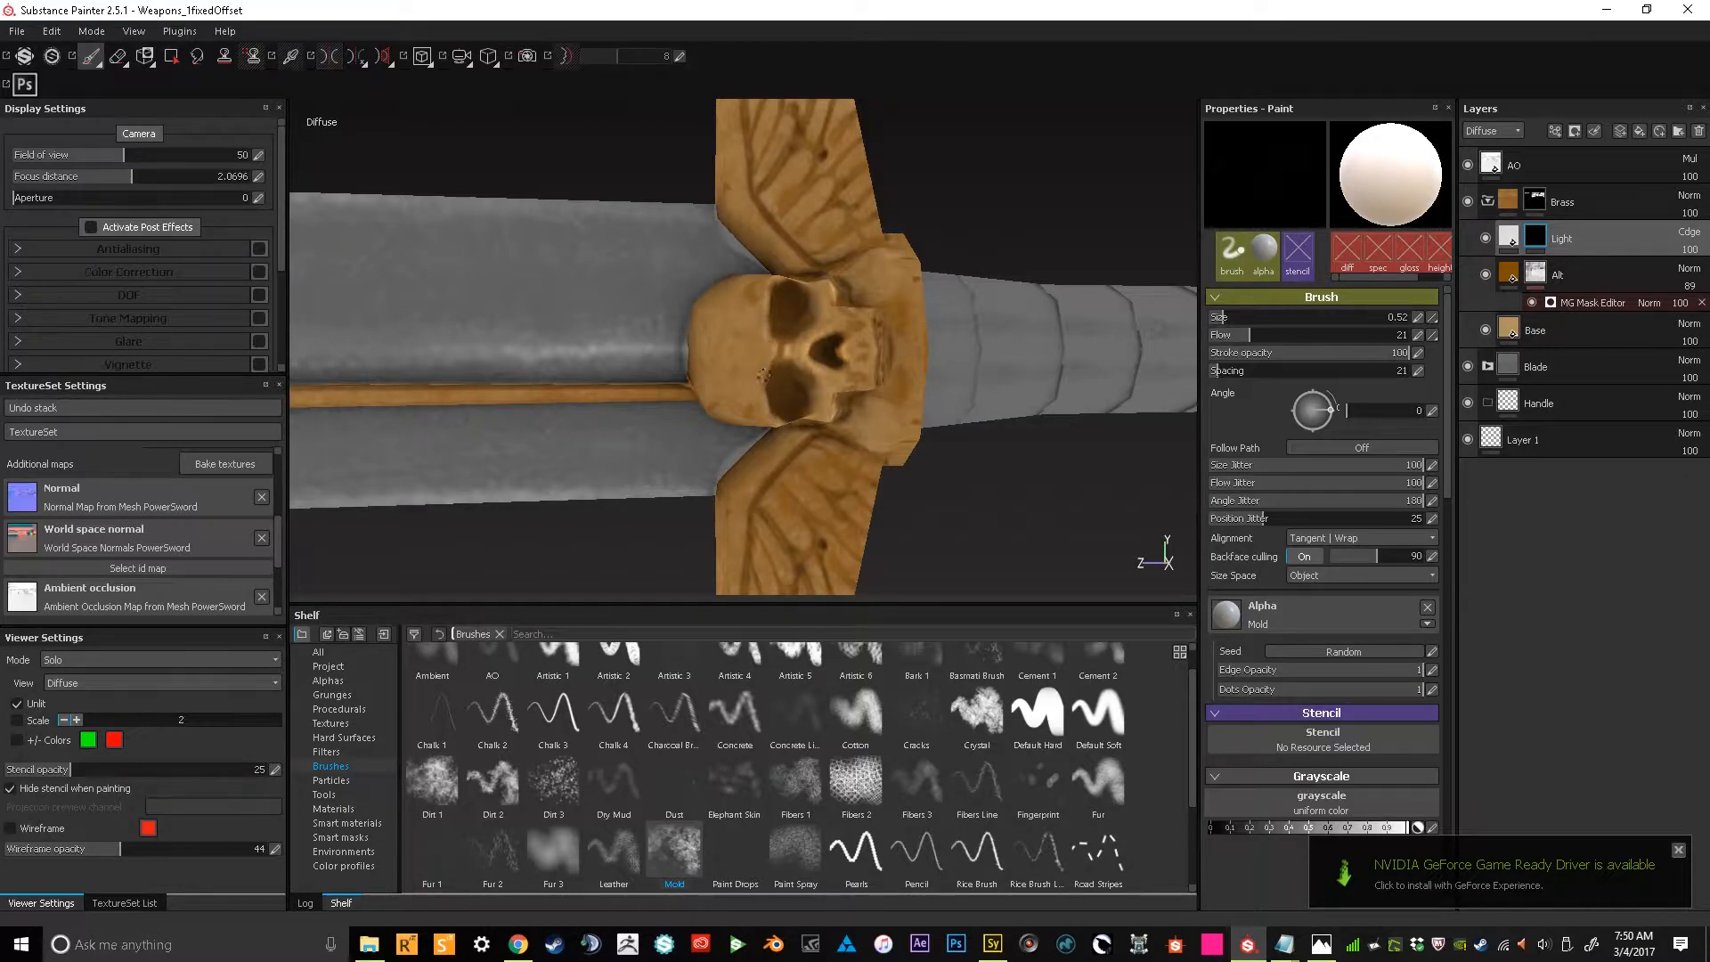
{"action": "mouse_move", "coordinate": [738, 311]}
{"action": "left_mouse_down"}
{"action": "mouse_move", "coordinate": [719, 318]}
{"action": "mouse_move", "coordinate": [718, 374]}
{"action": "mouse_move", "coordinate": [755, 320]}
{"action": "mouse_move", "coordinate": [743, 366]}
{"action": "mouse_move", "coordinate": [723, 354]}
{"action": "mouse_move", "coordinate": [755, 372]}
{"action": "left_mouse_up"}
{"action": "key", "text": "bracketright"}
{"action": "left_click_drag", "start_coordinate": [893, 392], "coordinate": [869, 393], "text": "alt"}
{"action": "right_click_drag", "start_coordinate": [869, 393], "coordinate": [876, 408], "text": "alt"}
{"action": "key", "text": "bracketleft"}
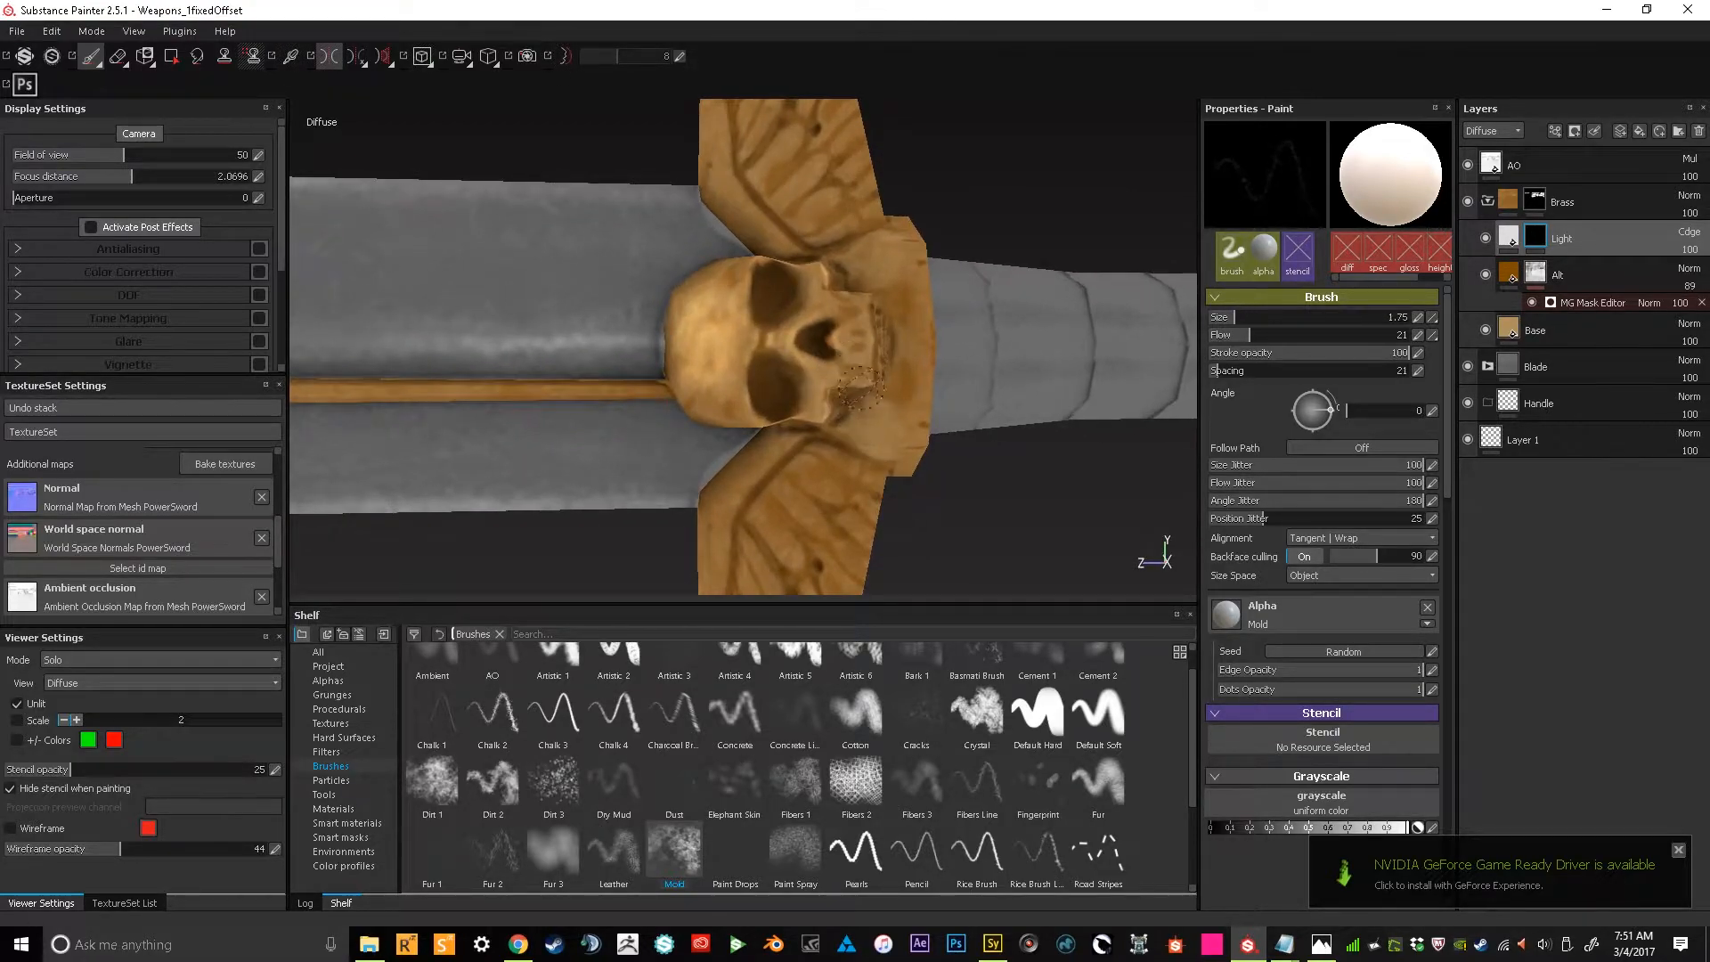
Paint highlights over the skull's jaw in the Light mask and reduce the brush size to 0.27
{"action": "mouse_move", "coordinate": [862, 368]}
{"action": "left_mouse_down"}
{"action": "mouse_move", "coordinate": [857, 317]}
{"action": "mouse_move", "coordinate": [877, 385]}
{"action": "left_mouse_up"}
{"action": "right_click_drag", "start_coordinate": [874, 374], "coordinate": [934, 320], "text": "alt"}
{"action": "mouse_move", "coordinate": [934, 320]}
{"action": "left_mouse_down", "text": "alt"}
{"action": "mouse_move", "coordinate": [1320, 295]}
{"action": "mouse_move", "coordinate": [931, 320]}
{"action": "mouse_move", "coordinate": [919, 423]}
{"action": "left_mouse_up", "text": "alt"}
{"action": "mouse_move", "coordinate": [919, 423]}
{"action": "right_mouse_down", "text": "alt"}
{"action": "mouse_move", "coordinate": [905, 439]}
{"action": "mouse_move", "coordinate": [870, 401]}
{"action": "mouse_move", "coordinate": [857, 314]}
{"action": "right_mouse_up", "text": "alt"}
{"action": "middle_click_drag", "start_coordinate": [856, 313], "coordinate": [868, 326], "text": "alt"}
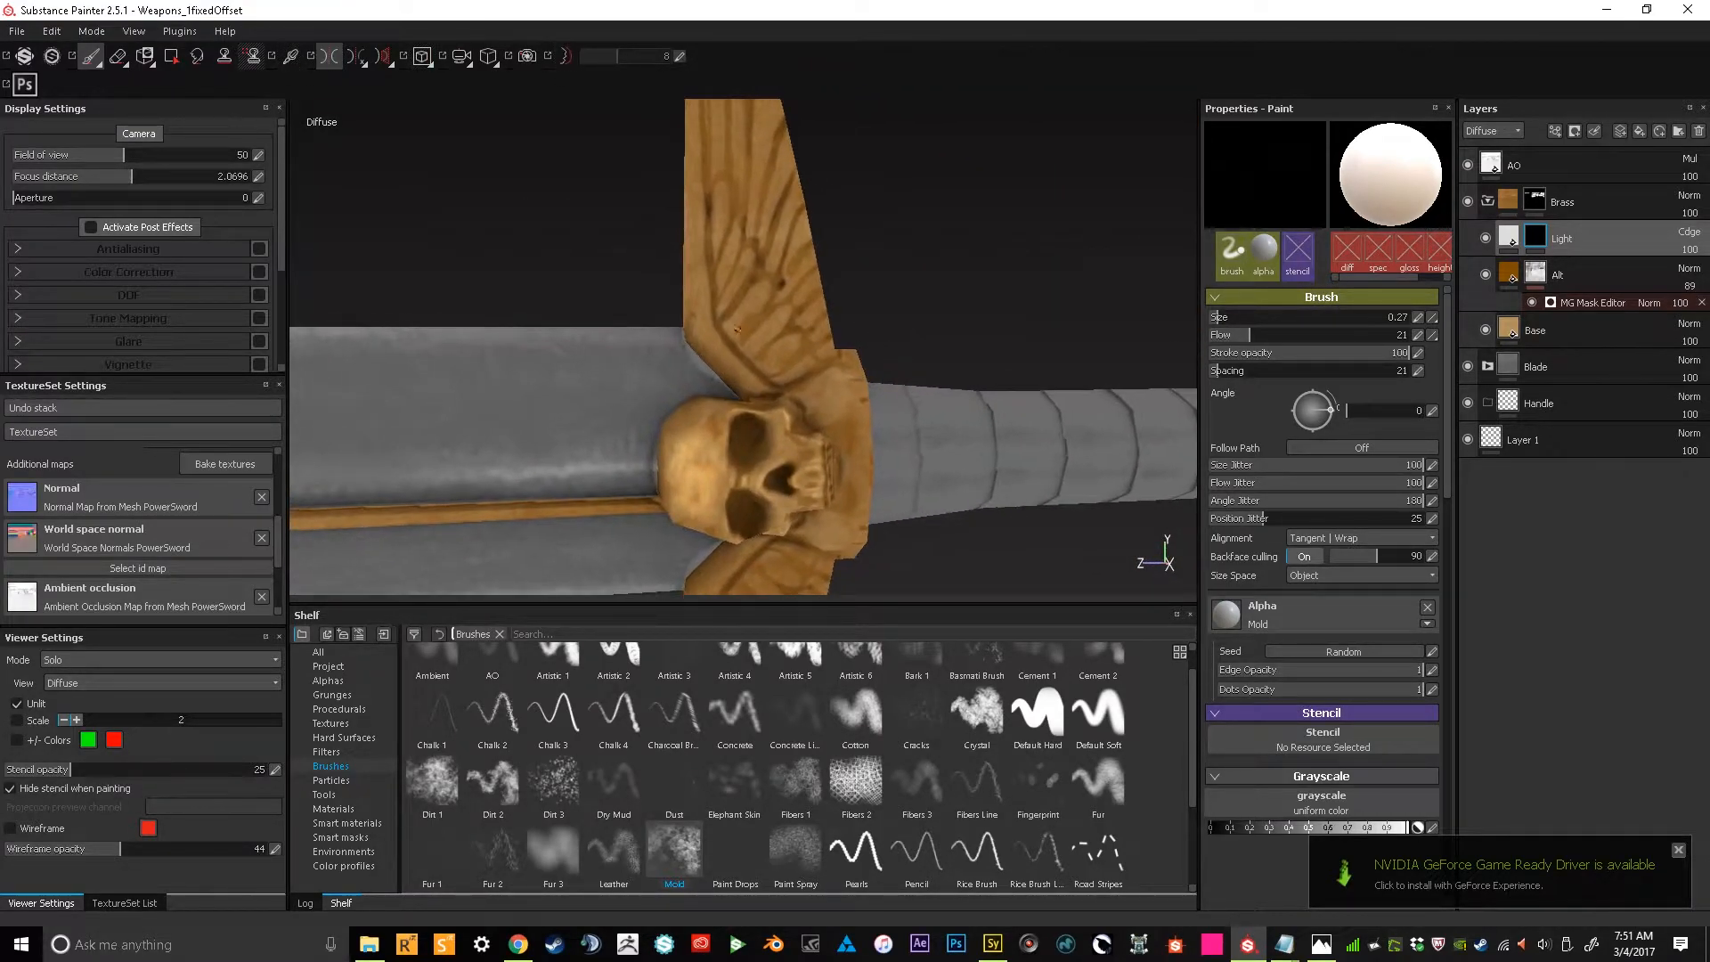
Set the brush size to 0.85 and paint highlights along the upper wing's raised front edge up to its tip
{"action": "right_click_drag", "start_coordinate": [719, 305], "coordinate": [724, 317], "text": "ctrl"}
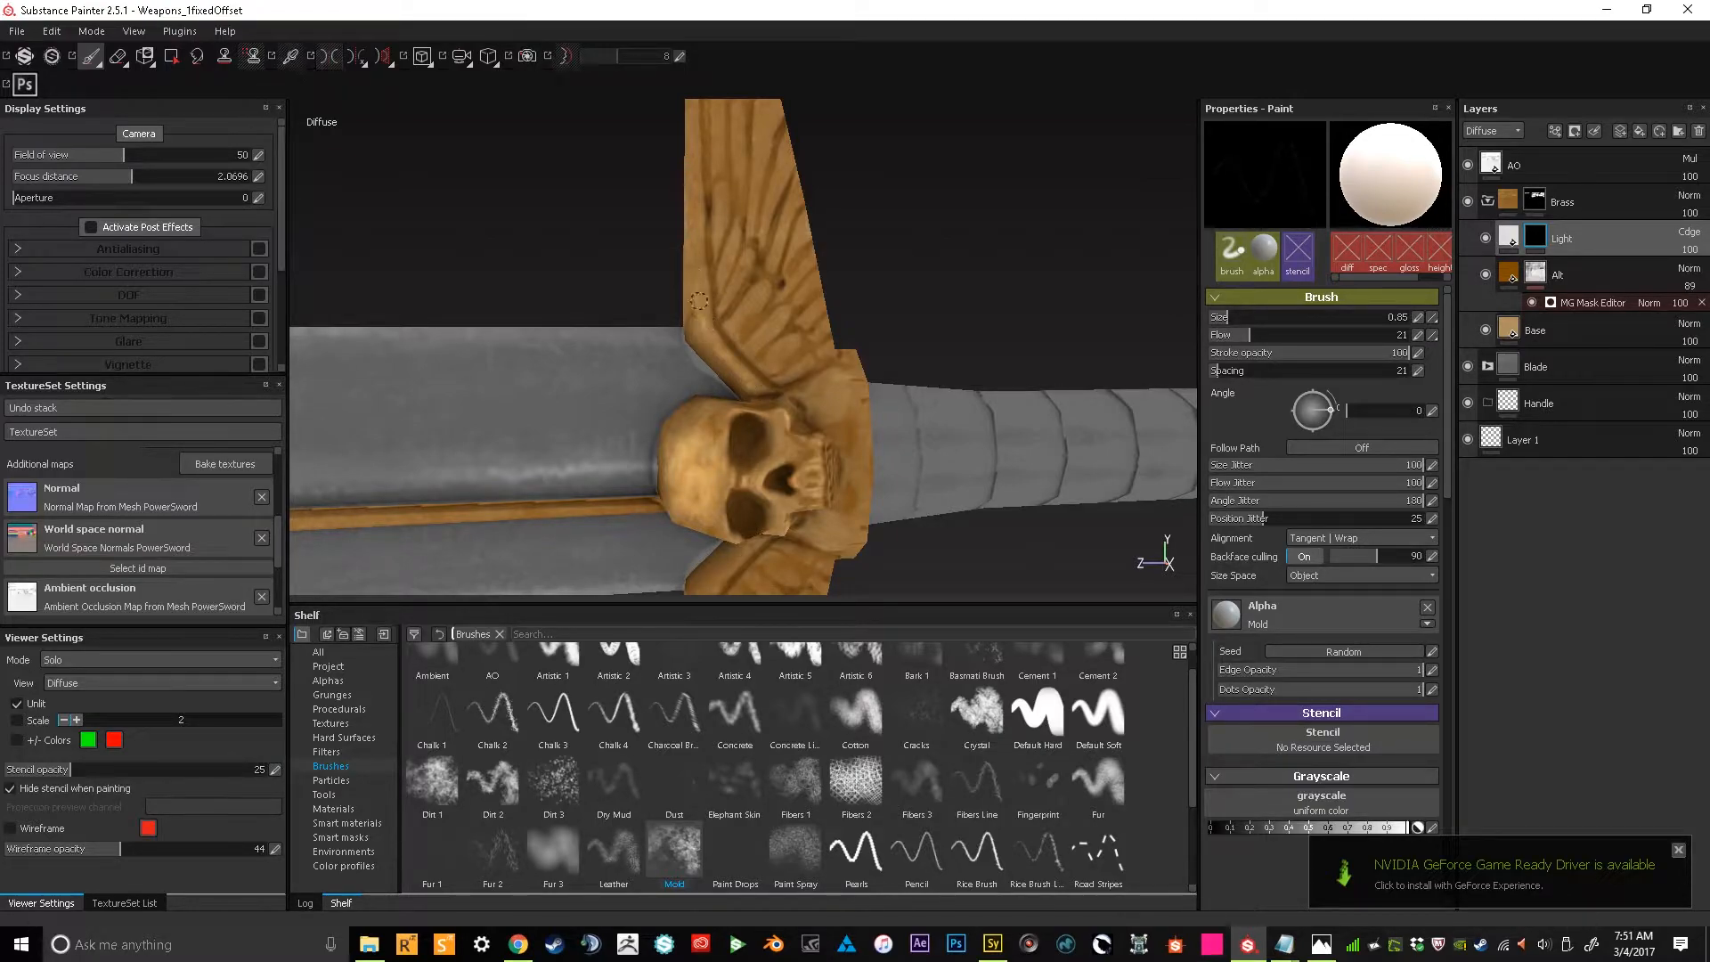
{"action": "middle_click_drag", "start_coordinate": [709, 247], "coordinate": [715, 312], "text": "alt"}
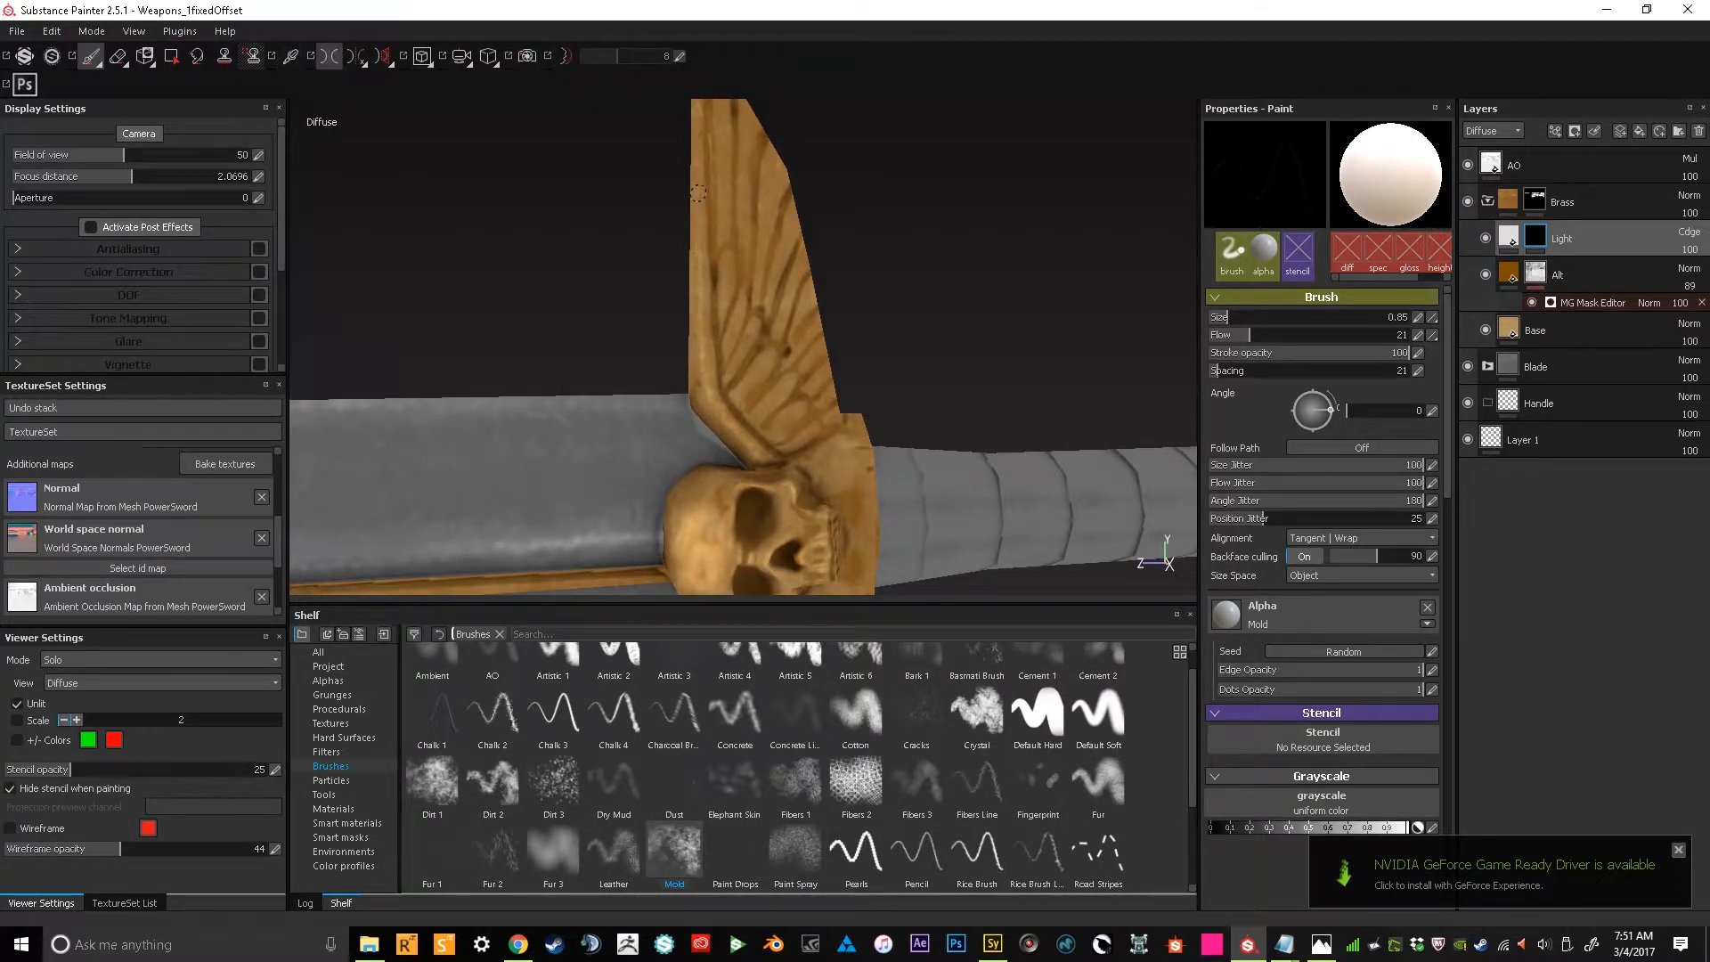
{"action": "scroll", "coordinate": [699, 194], "scroll_direction": "up", "scroll_amount": 2}
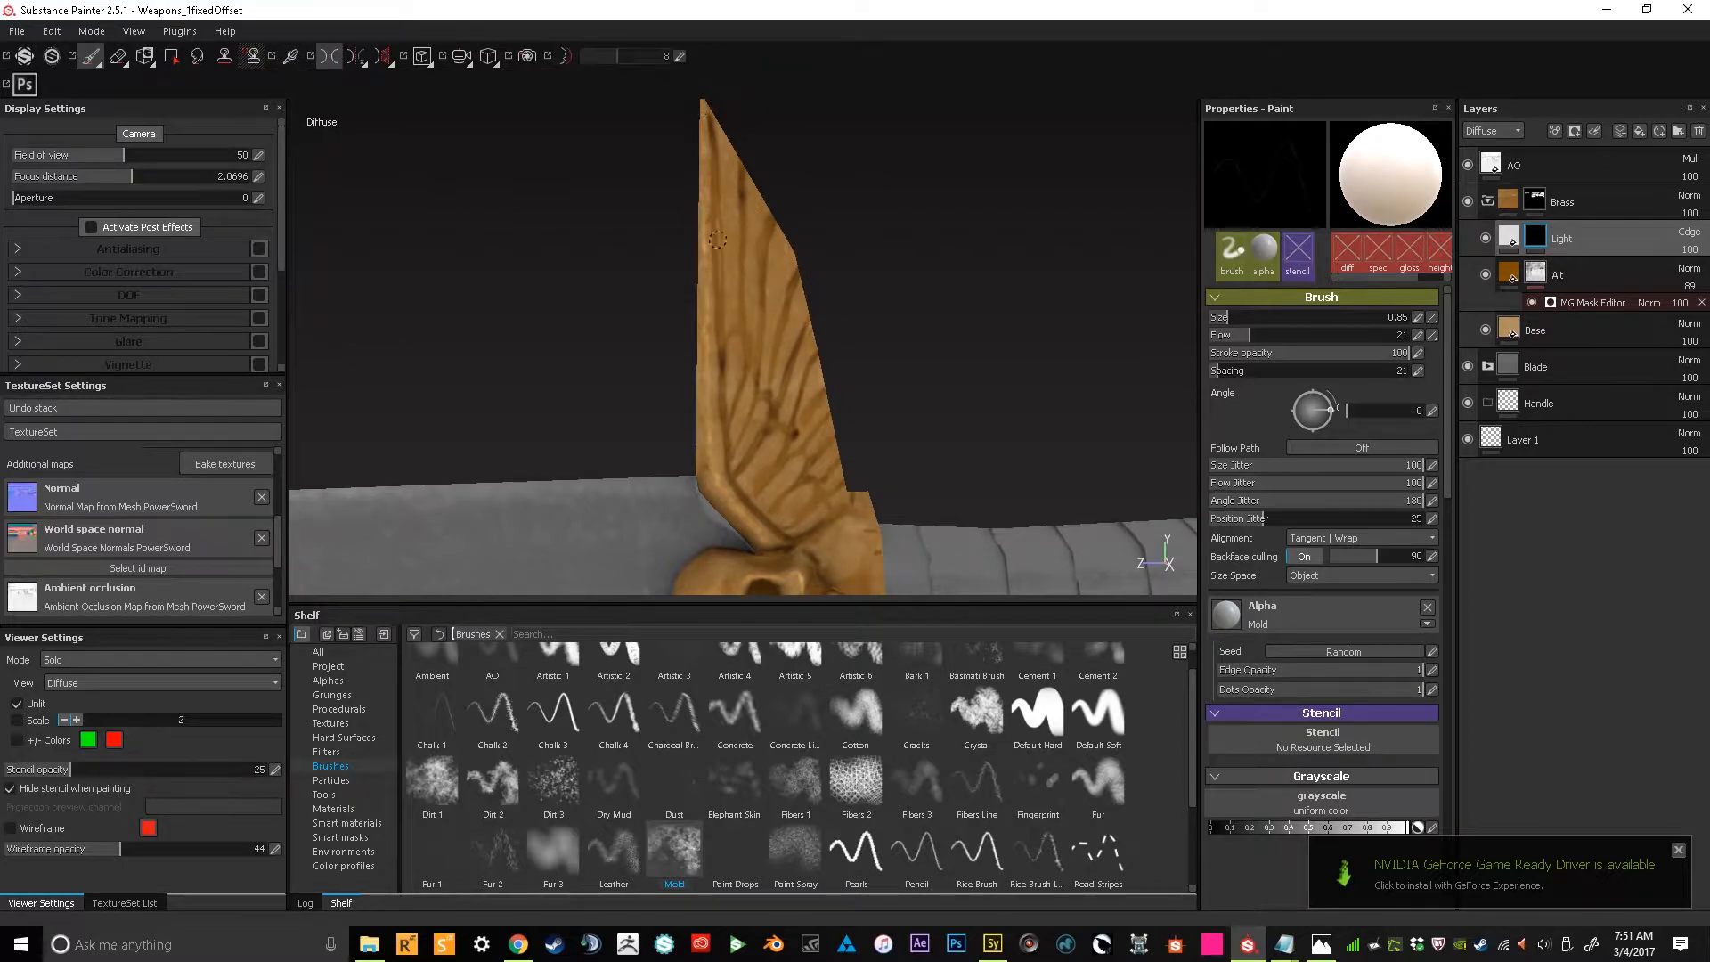
{"action": "left_click_drag", "start_coordinate": [712, 184], "coordinate": [725, 222], "text": "alt"}
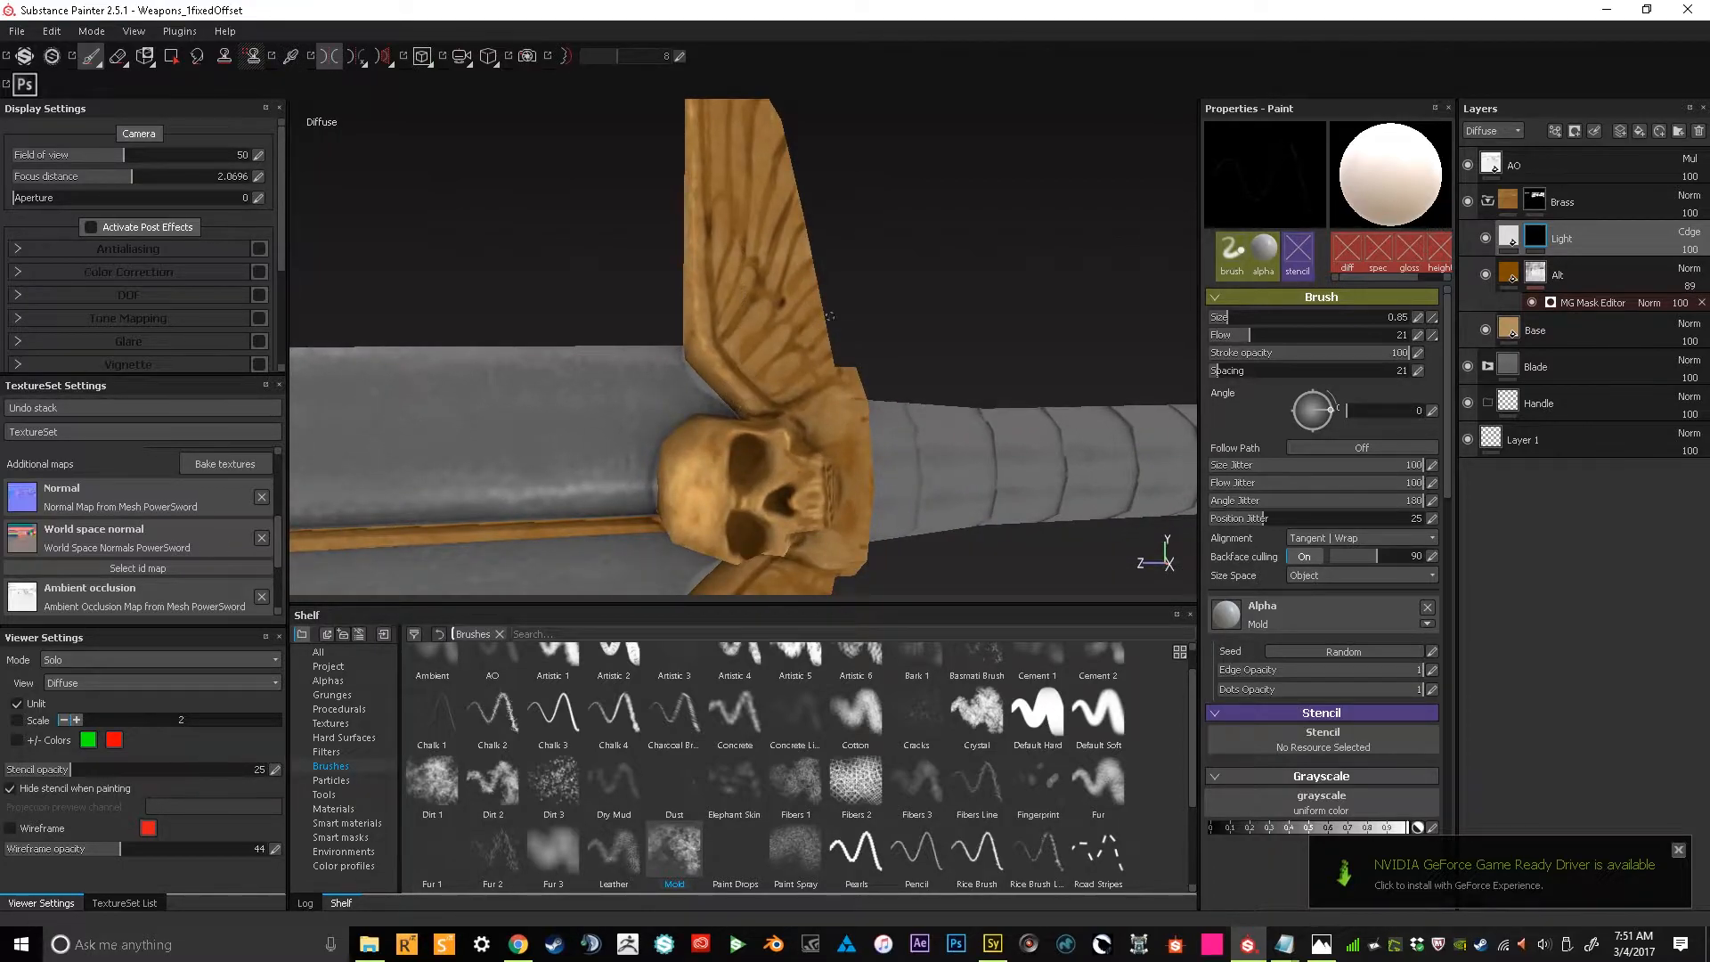
Paint highlights down the lower wing's raised front edge, enlarging the brush from 0.85 to 1.26 near the skull
{"action": "left_click_drag", "start_coordinate": [819, 326], "coordinate": [728, 400], "text": "alt"}
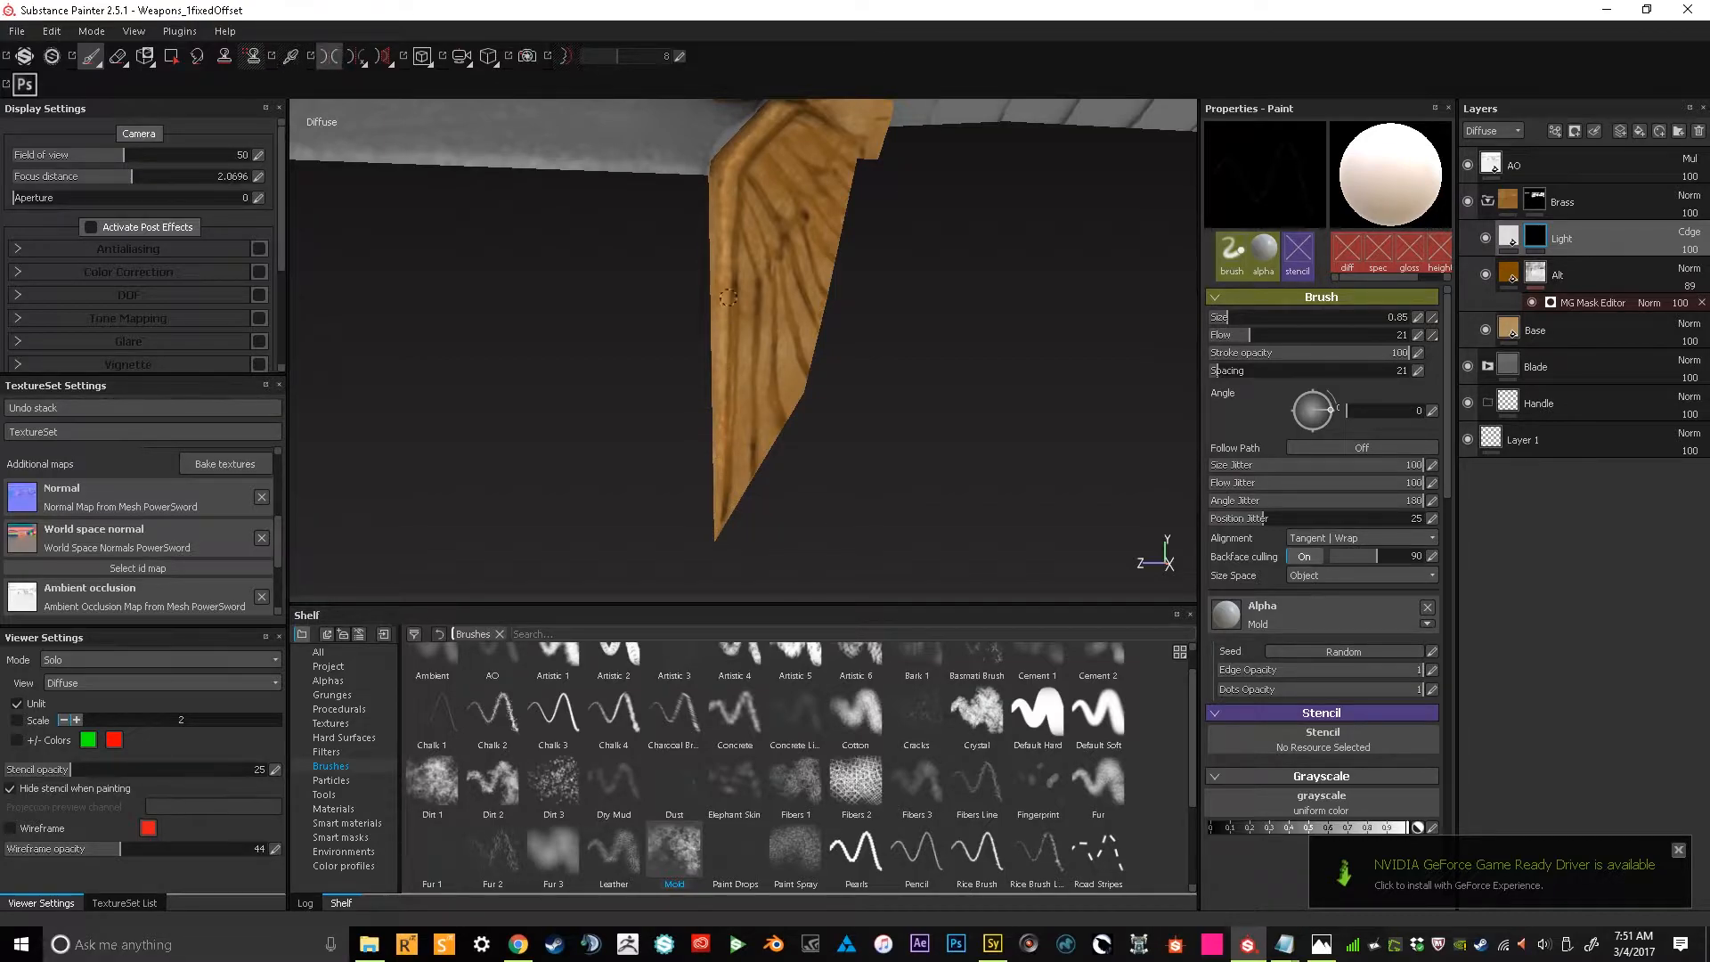
{"action": "middle_click_drag", "start_coordinate": [729, 297], "coordinate": [731, 417], "text": "alt"}
{"action": "middle_click_drag", "start_coordinate": [764, 319], "coordinate": [752, 395], "text": "alt"}
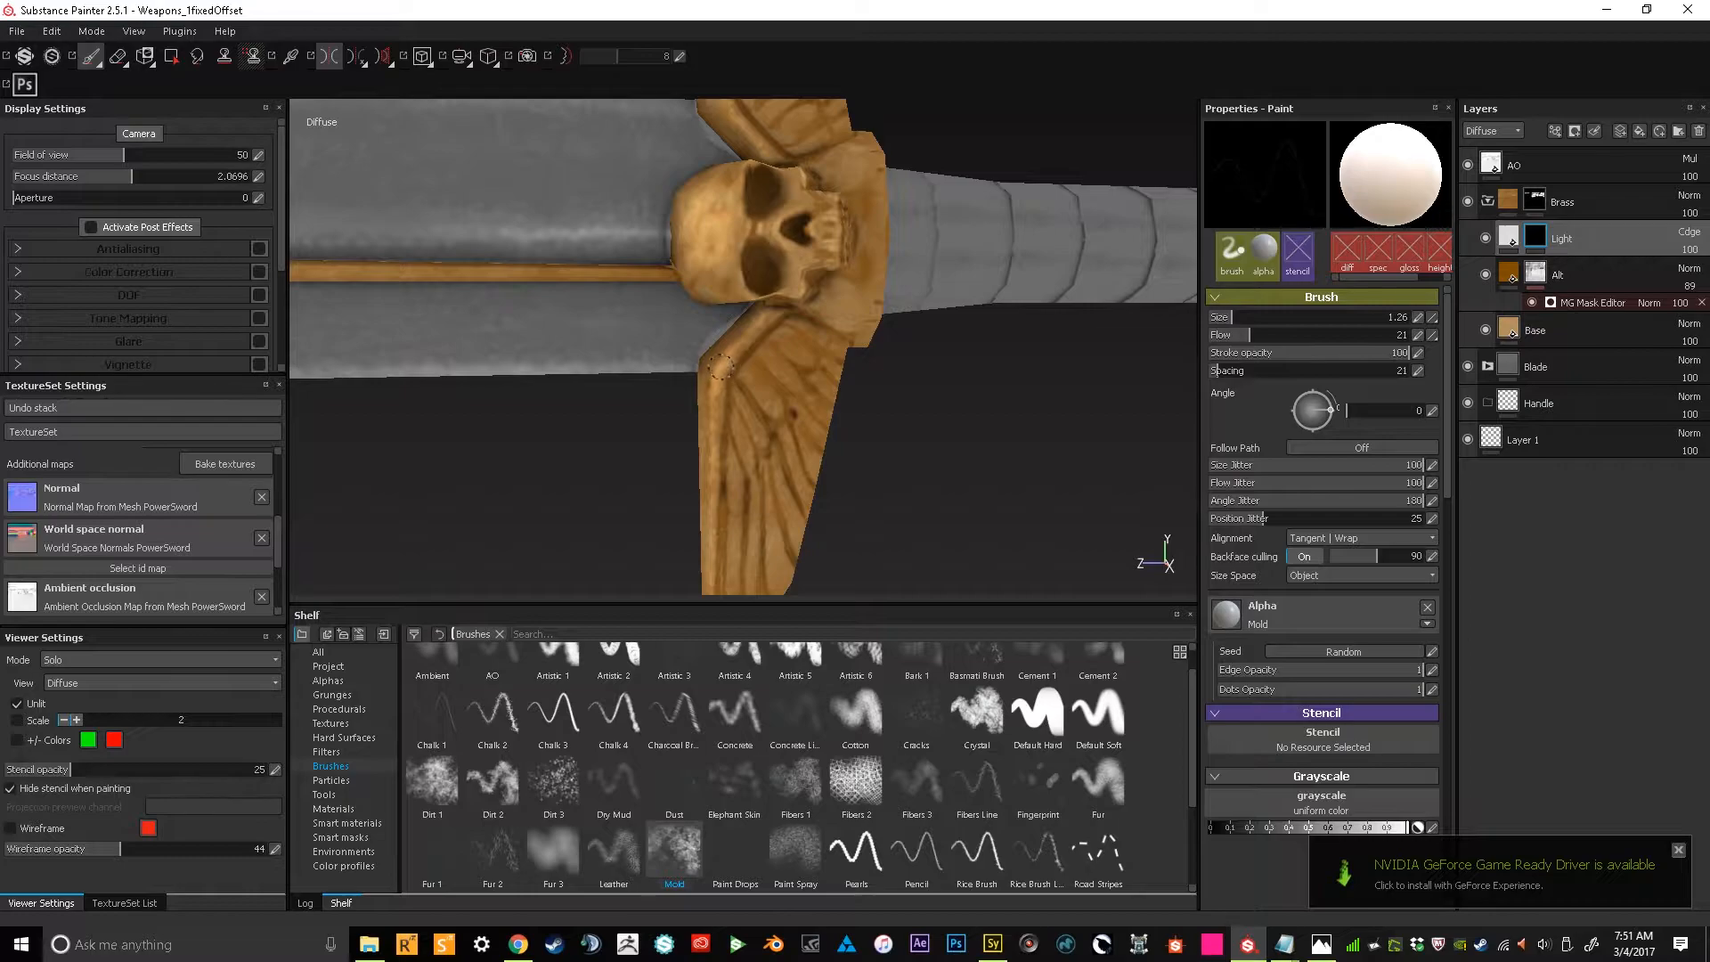
{"action": "right_click_drag", "start_coordinate": [755, 321], "coordinate": [737, 322], "text": "ctrl"}
{"action": "mouse_move", "coordinate": [754, 319]}
{"action": "left_mouse_down"}
{"action": "mouse_move", "coordinate": [717, 377]}
{"action": "mouse_move", "coordinate": [706, 480]}
{"action": "left_mouse_up"}
Add highlights to the upper wing's front edge and reduce the brush size to 0.52
{"action": "left_click_drag", "start_coordinate": [808, 277], "coordinate": [706, 241], "text": "alt"}
{"action": "right_click_drag", "start_coordinate": [706, 245], "coordinate": [723, 245], "text": "ctrl"}
{"action": "mouse_move", "coordinate": [707, 243]}
{"action": "left_mouse_down"}
{"action": "mouse_move", "coordinate": [693, 203]}
{"action": "mouse_move", "coordinate": [727, 270]}
{"action": "left_mouse_up"}
{"action": "left_click_drag", "start_coordinate": [692, 194], "coordinate": [729, 331], "text": "alt"}
{"action": "key", "text": "["}
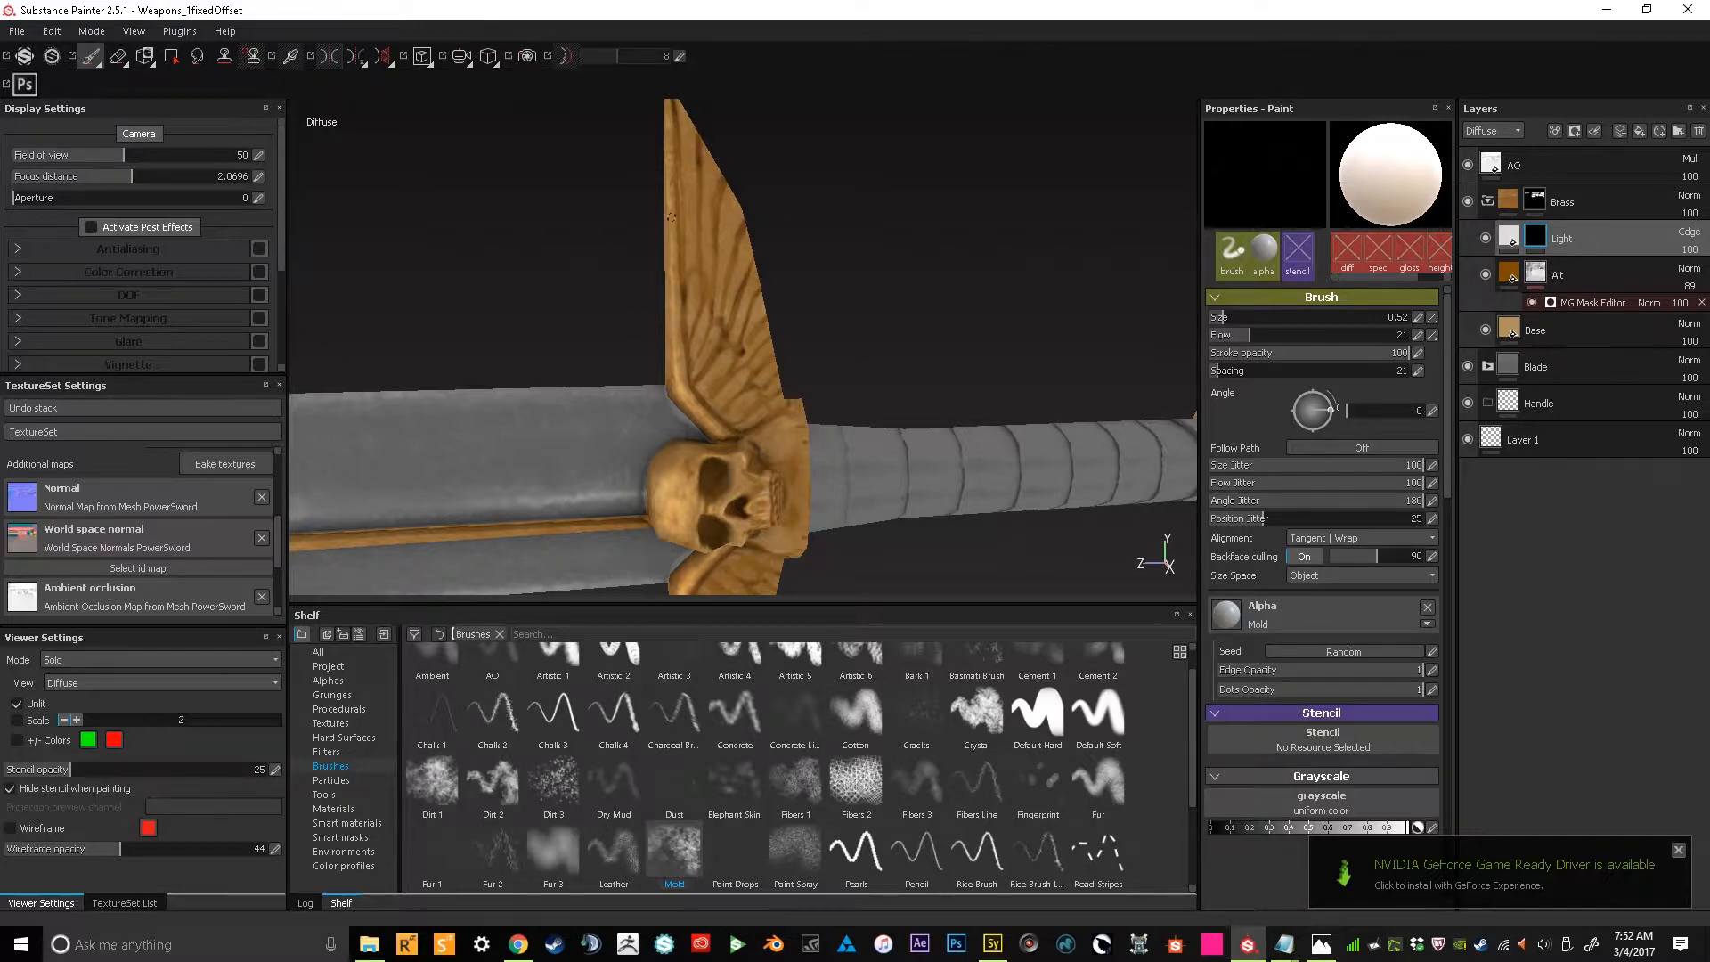
Paint very fine highlights on the skull's teeth with a brush size of 0.1
{"action": "left_click_drag", "start_coordinate": [710, 397], "coordinate": [747, 374], "text": "alt"}
{"action": "middle_click_drag", "start_coordinate": [748, 374], "coordinate": [710, 294], "text": "alt"}
{"action": "left_click_drag", "start_coordinate": [710, 294], "coordinate": [693, 287], "text": "alt"}
{"action": "right_click_drag", "start_coordinate": [729, 446], "coordinate": [712, 429], "text": "alt"}
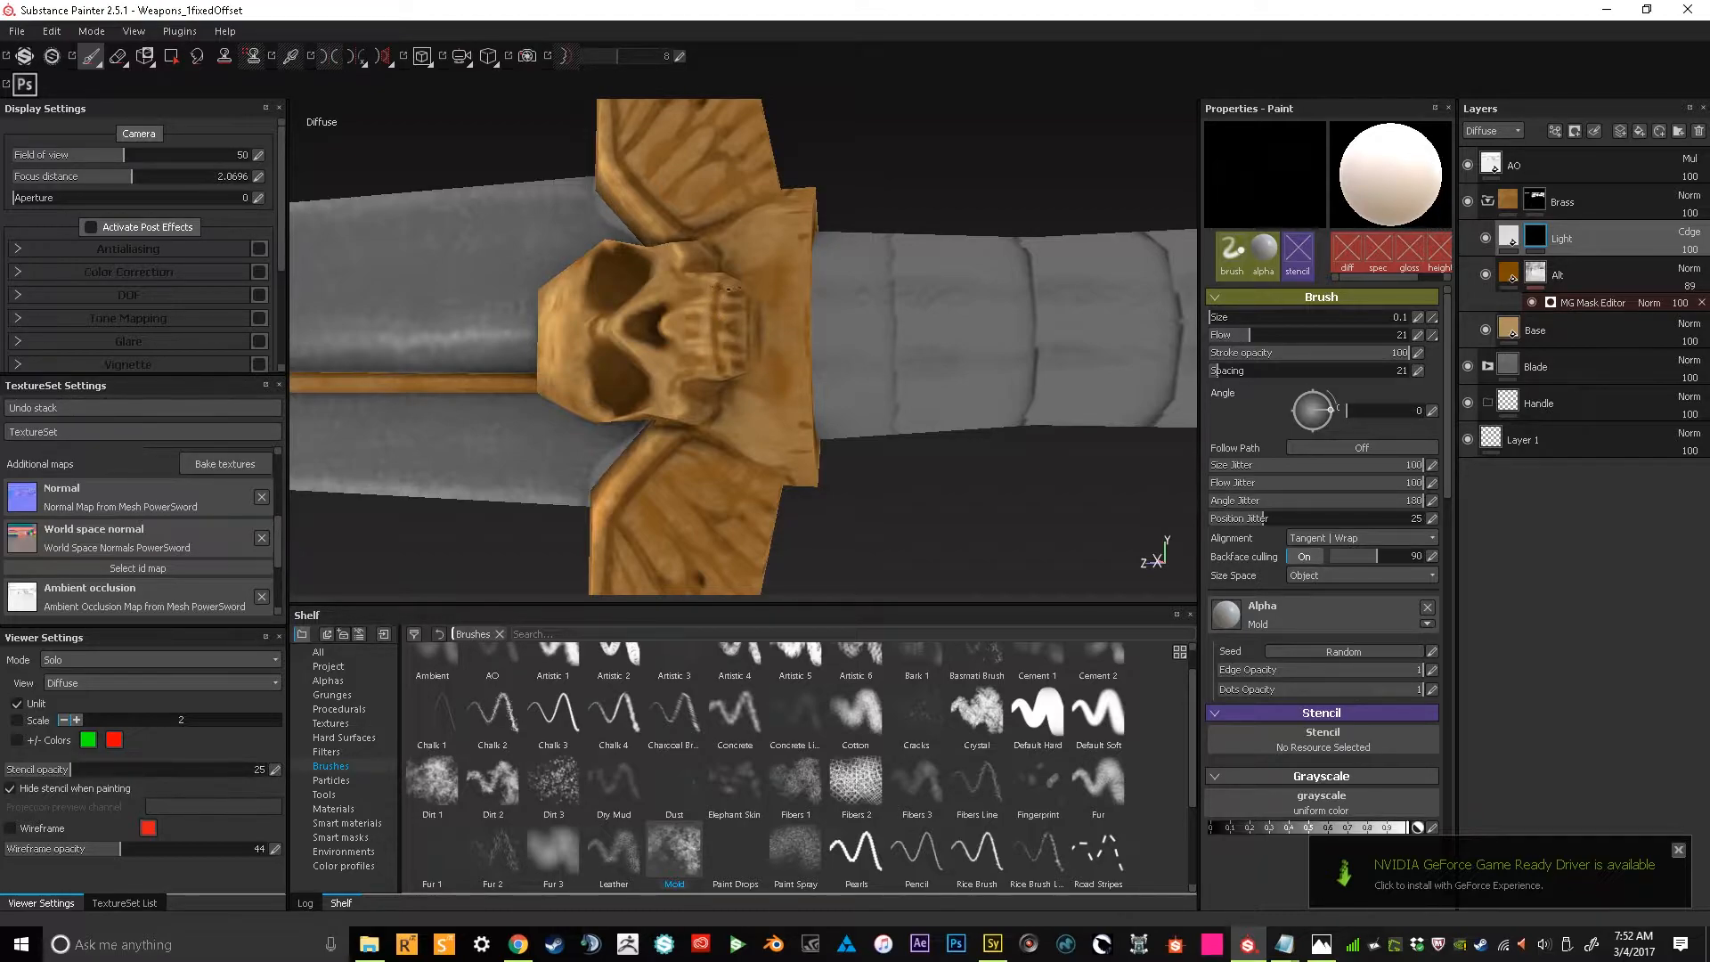
Paint highlights along the narrow blade-facing sides of both wings, enlarging the brush from 0.85 to 1.26
{"action": "right_click_drag", "start_coordinate": [794, 342], "coordinate": [888, 171], "text": "alt"}
{"action": "left_click_drag", "start_coordinate": [888, 171], "coordinate": [879, 299], "text": "alt"}
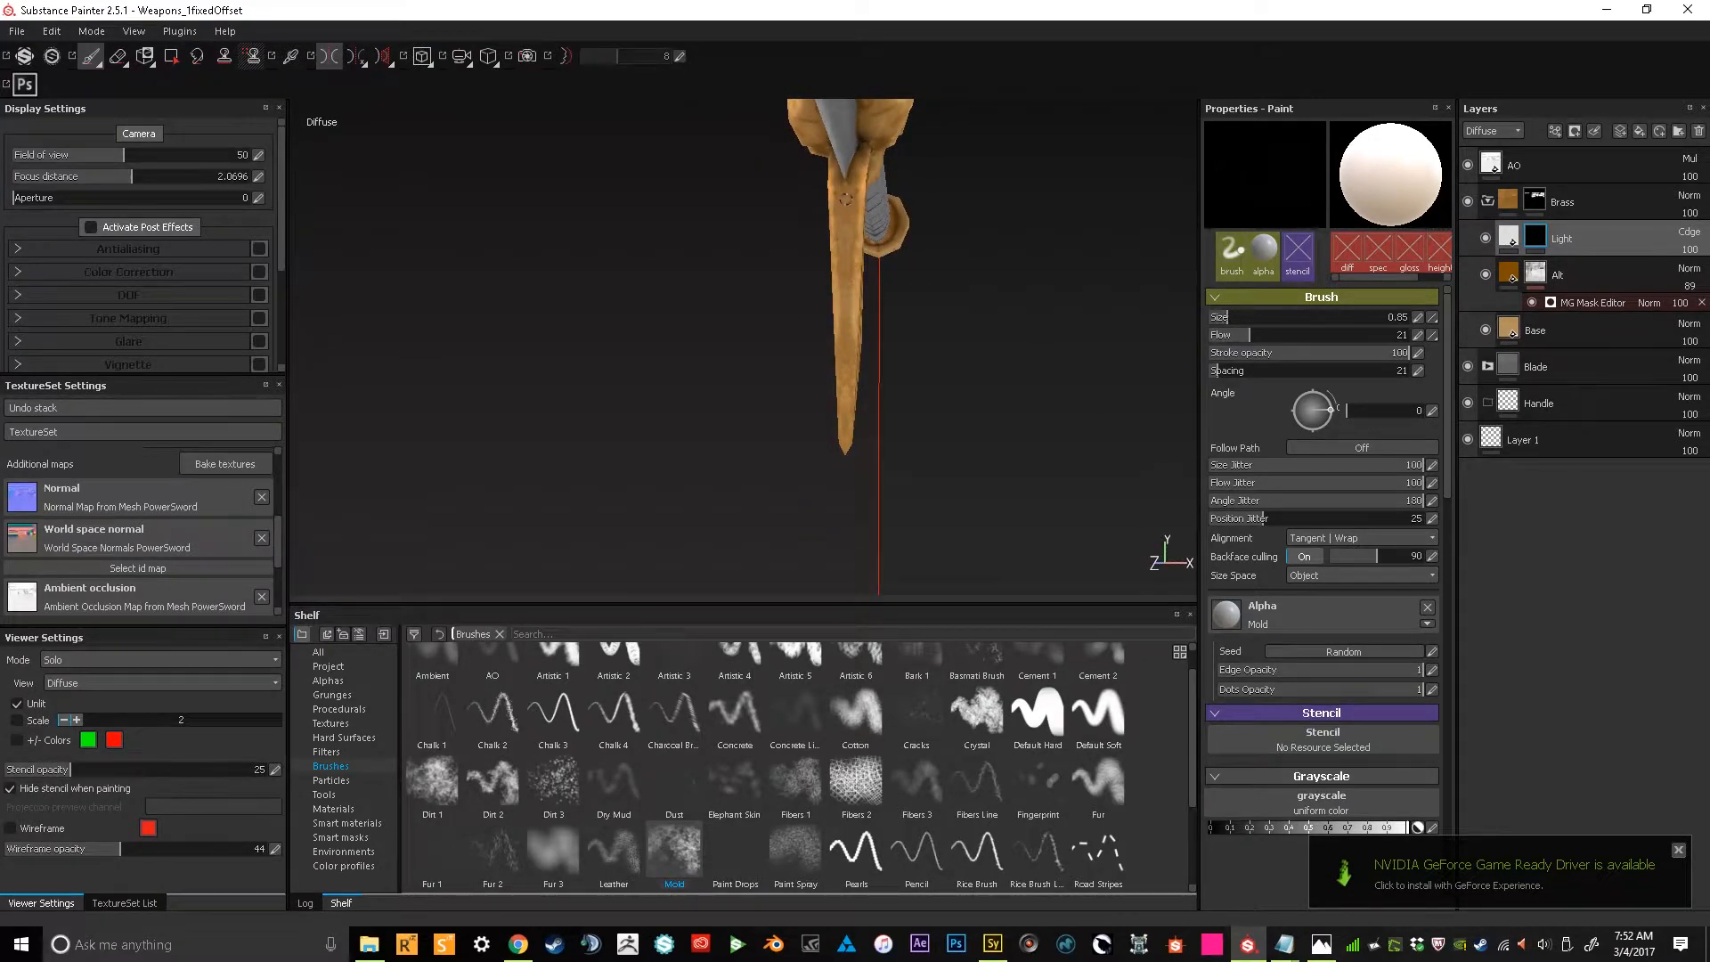
{"action": "left_click_drag", "start_coordinate": [845, 192], "coordinate": [847, 427]}
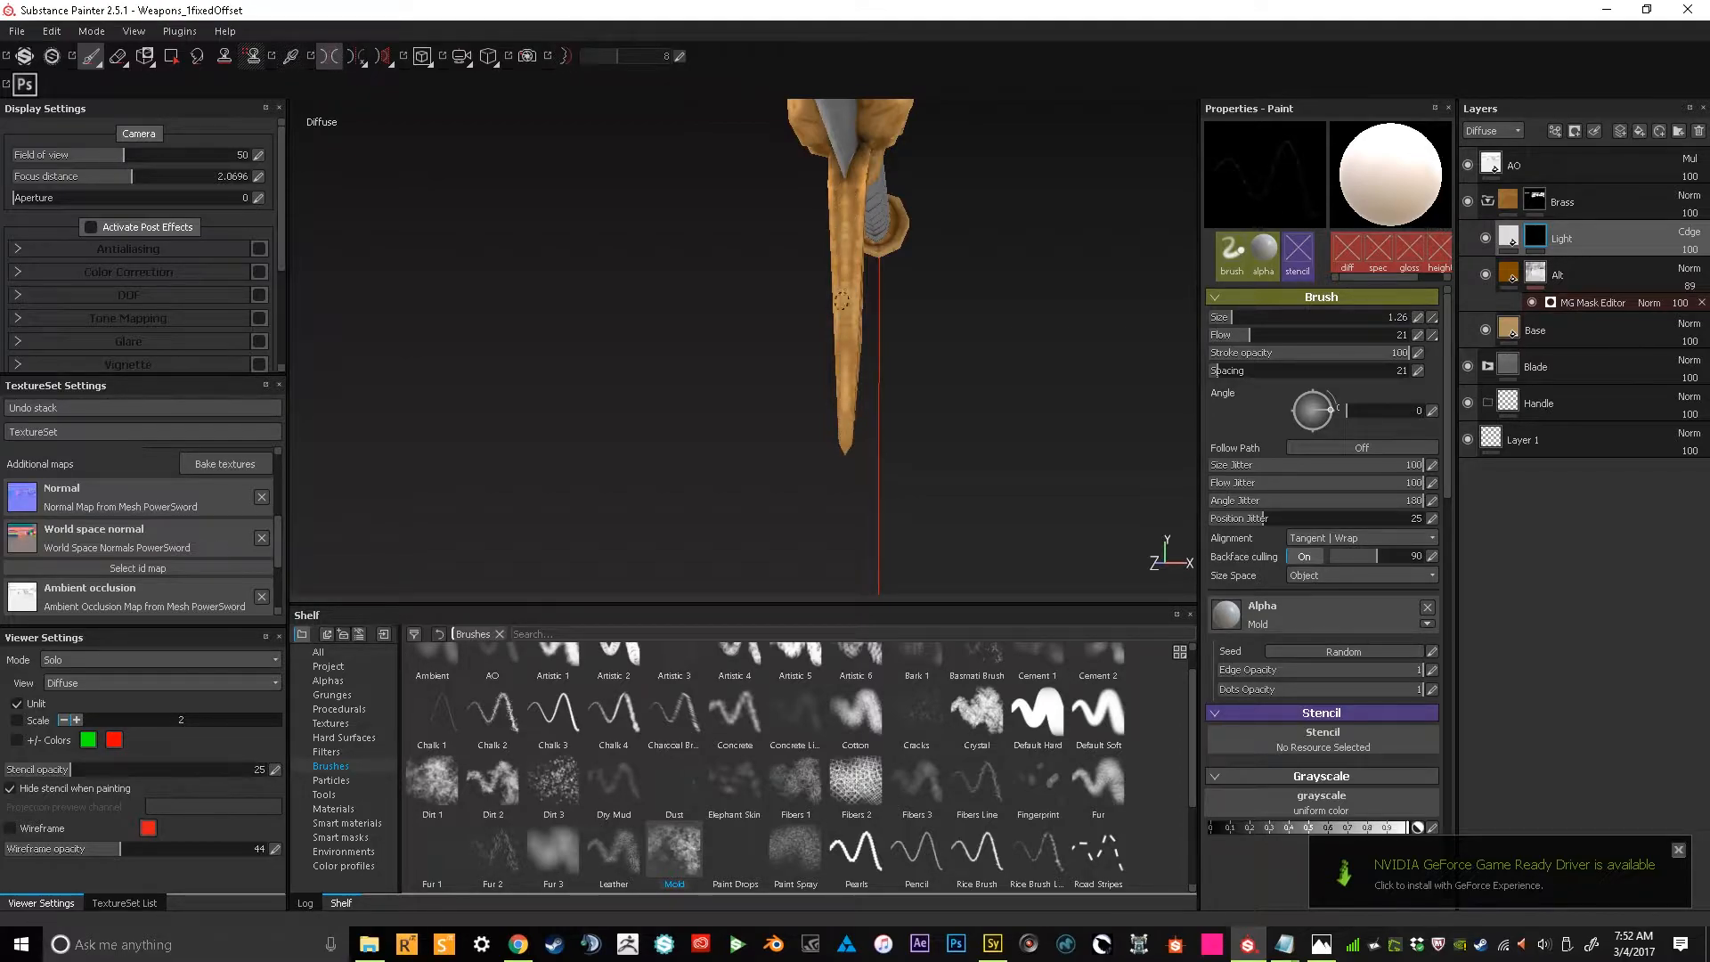
{"action": "mouse_move", "coordinate": [843, 192]}
{"action": "left_mouse_down", "text": "alt"}
{"action": "mouse_move", "coordinate": [781, 407]}
{"action": "mouse_move", "coordinate": [878, 362]}
{"action": "mouse_move", "coordinate": [836, 332]}
{"action": "mouse_move", "coordinate": [828, 275]}
{"action": "mouse_move", "coordinate": [845, 234]}
{"action": "mouse_move", "coordinate": [882, 221]}
{"action": "left_mouse_up", "text": "alt"}
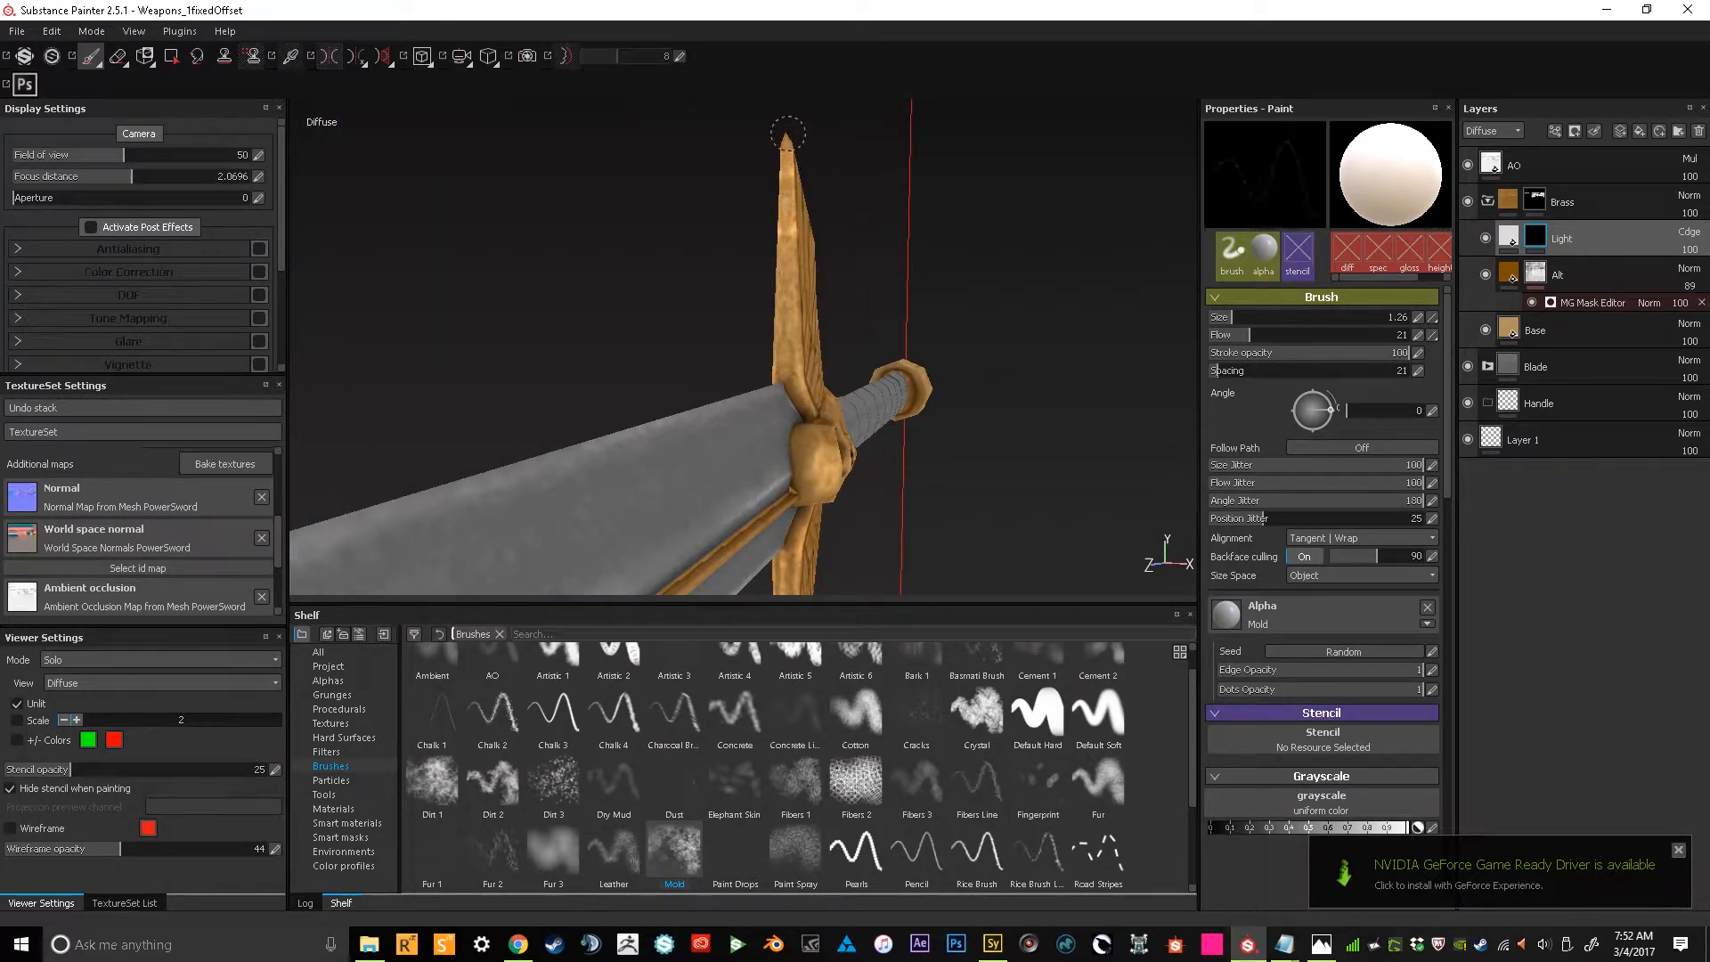
Set the flow to 33 and outline the lower wing's feathers with fine highlights using a brush size of 0.27
{"action": "mouse_move", "coordinate": [826, 163]}
{"action": "left_mouse_down", "text": "alt"}
{"action": "mouse_move", "coordinate": [798, 171]}
{"action": "mouse_move", "coordinate": [745, 501]}
{"action": "left_mouse_up", "text": "alt"}
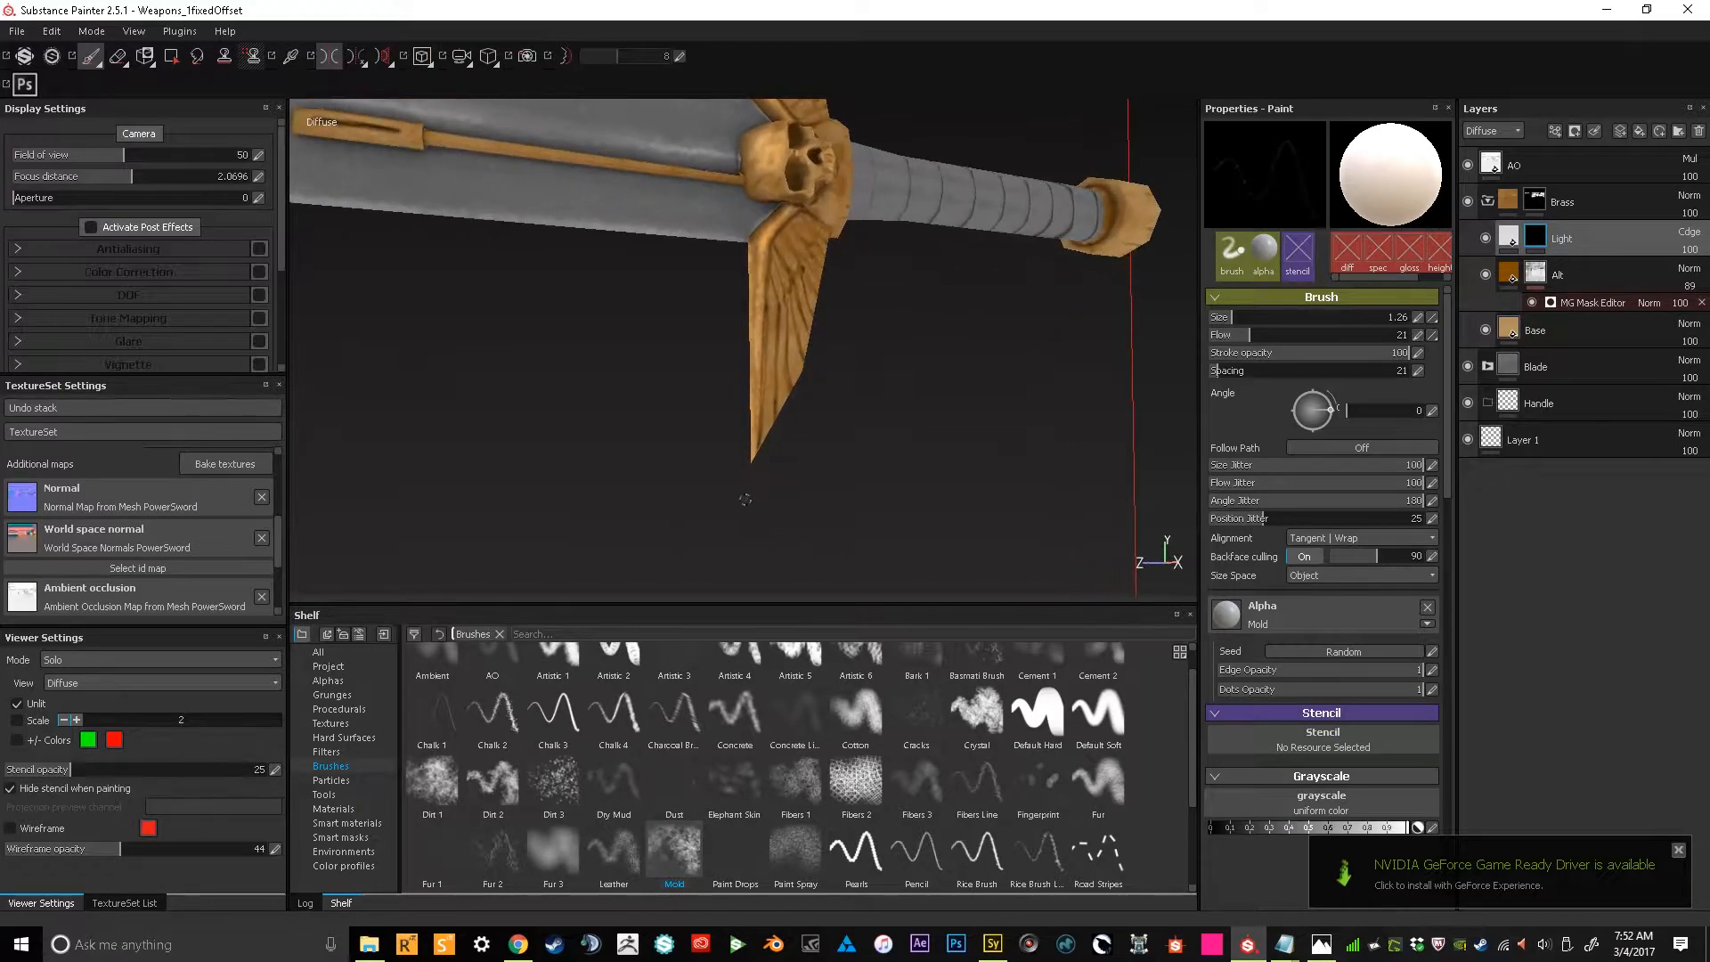
{"action": "right_click_drag", "start_coordinate": [760, 522], "coordinate": [771, 356], "text": "alt"}
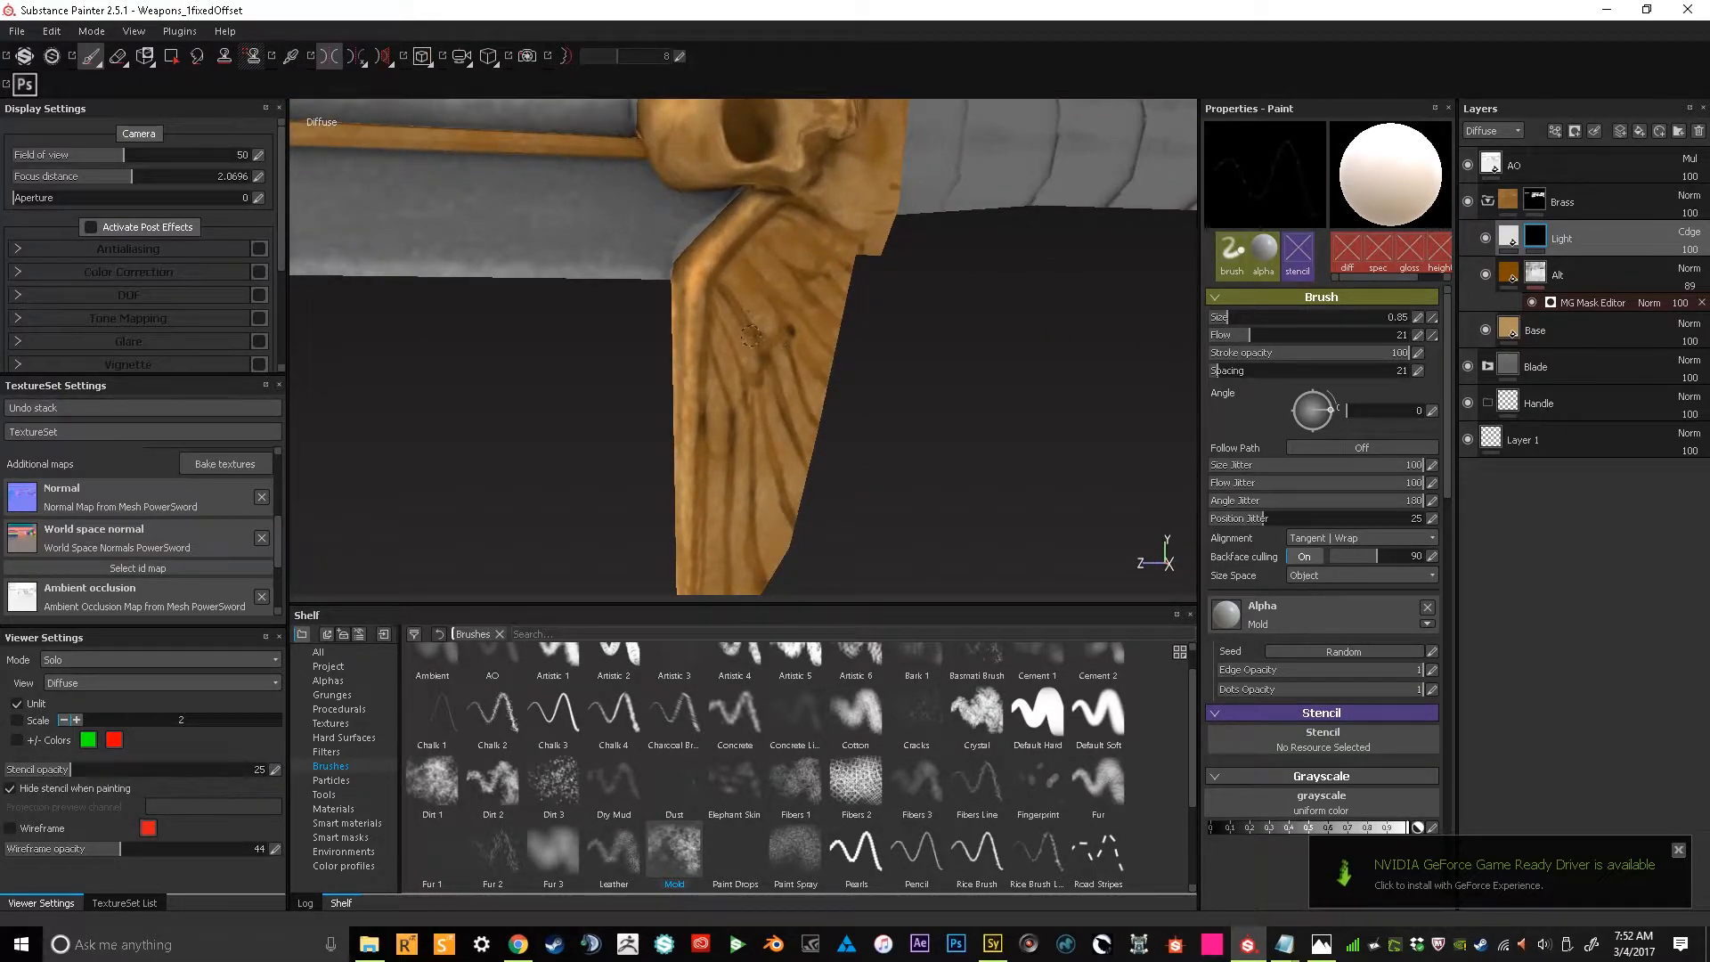
{"action": "key", "text": "bracketright"}
{"action": "left_click_drag", "start_coordinate": [1252, 336], "coordinate": [1274, 337]}
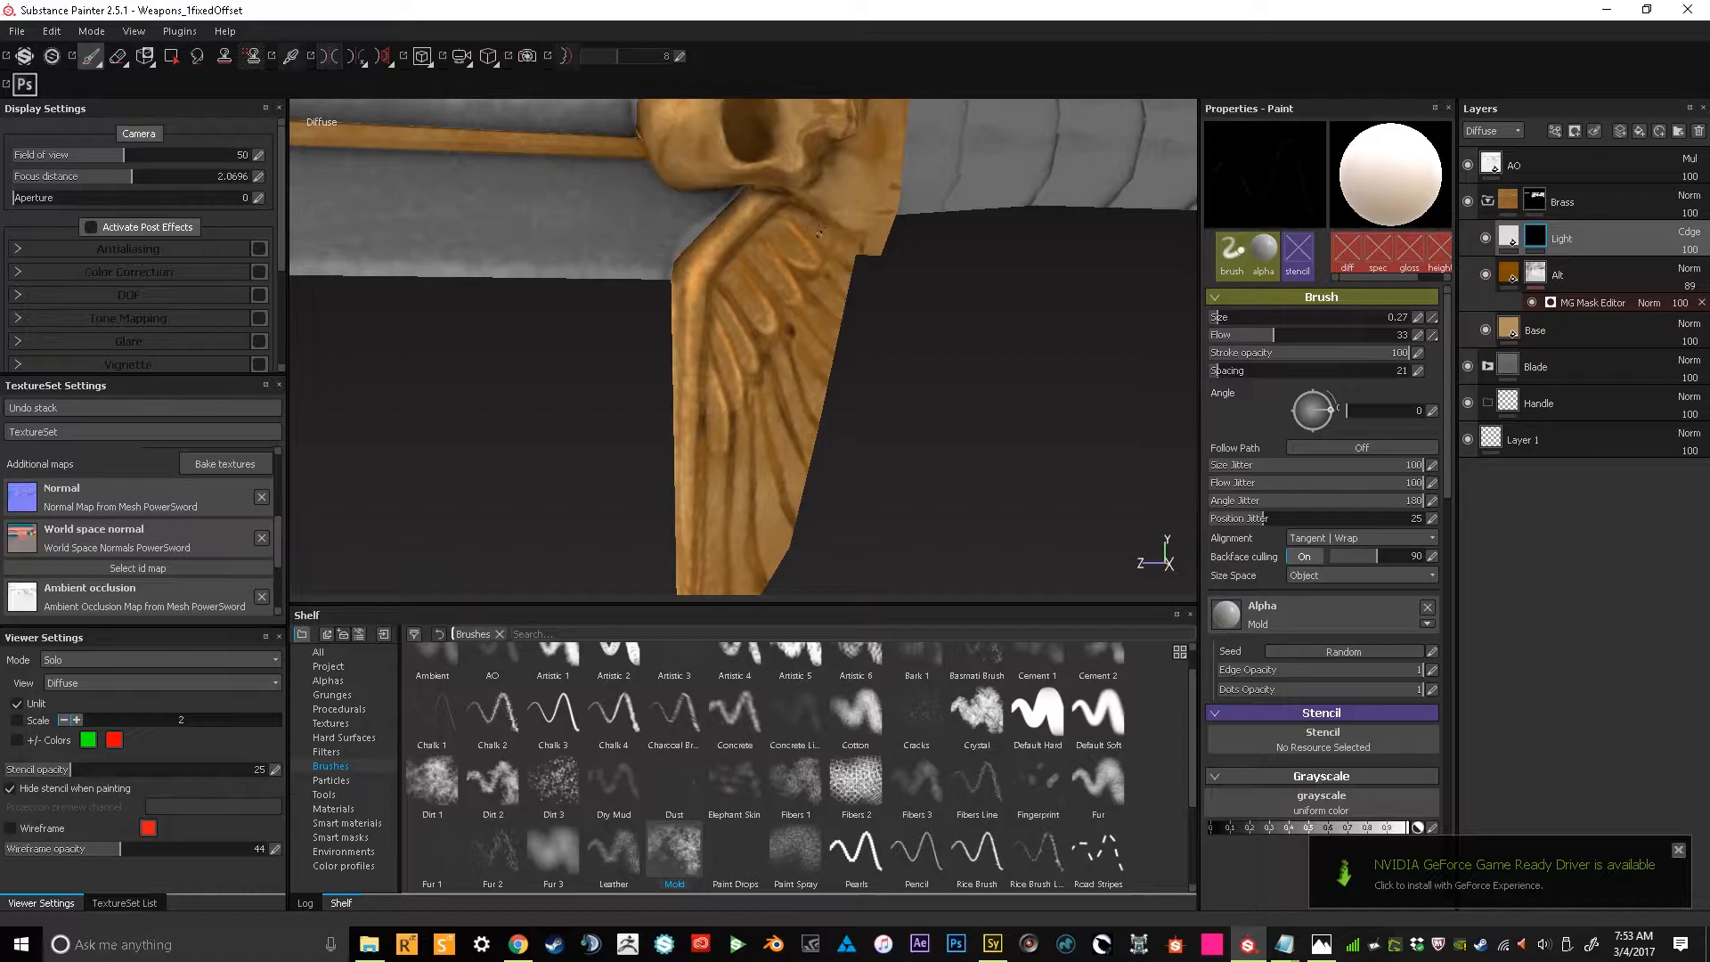
{"action": "middle_click_drag", "start_coordinate": [889, 366], "coordinate": [862, 258], "text": "alt"}
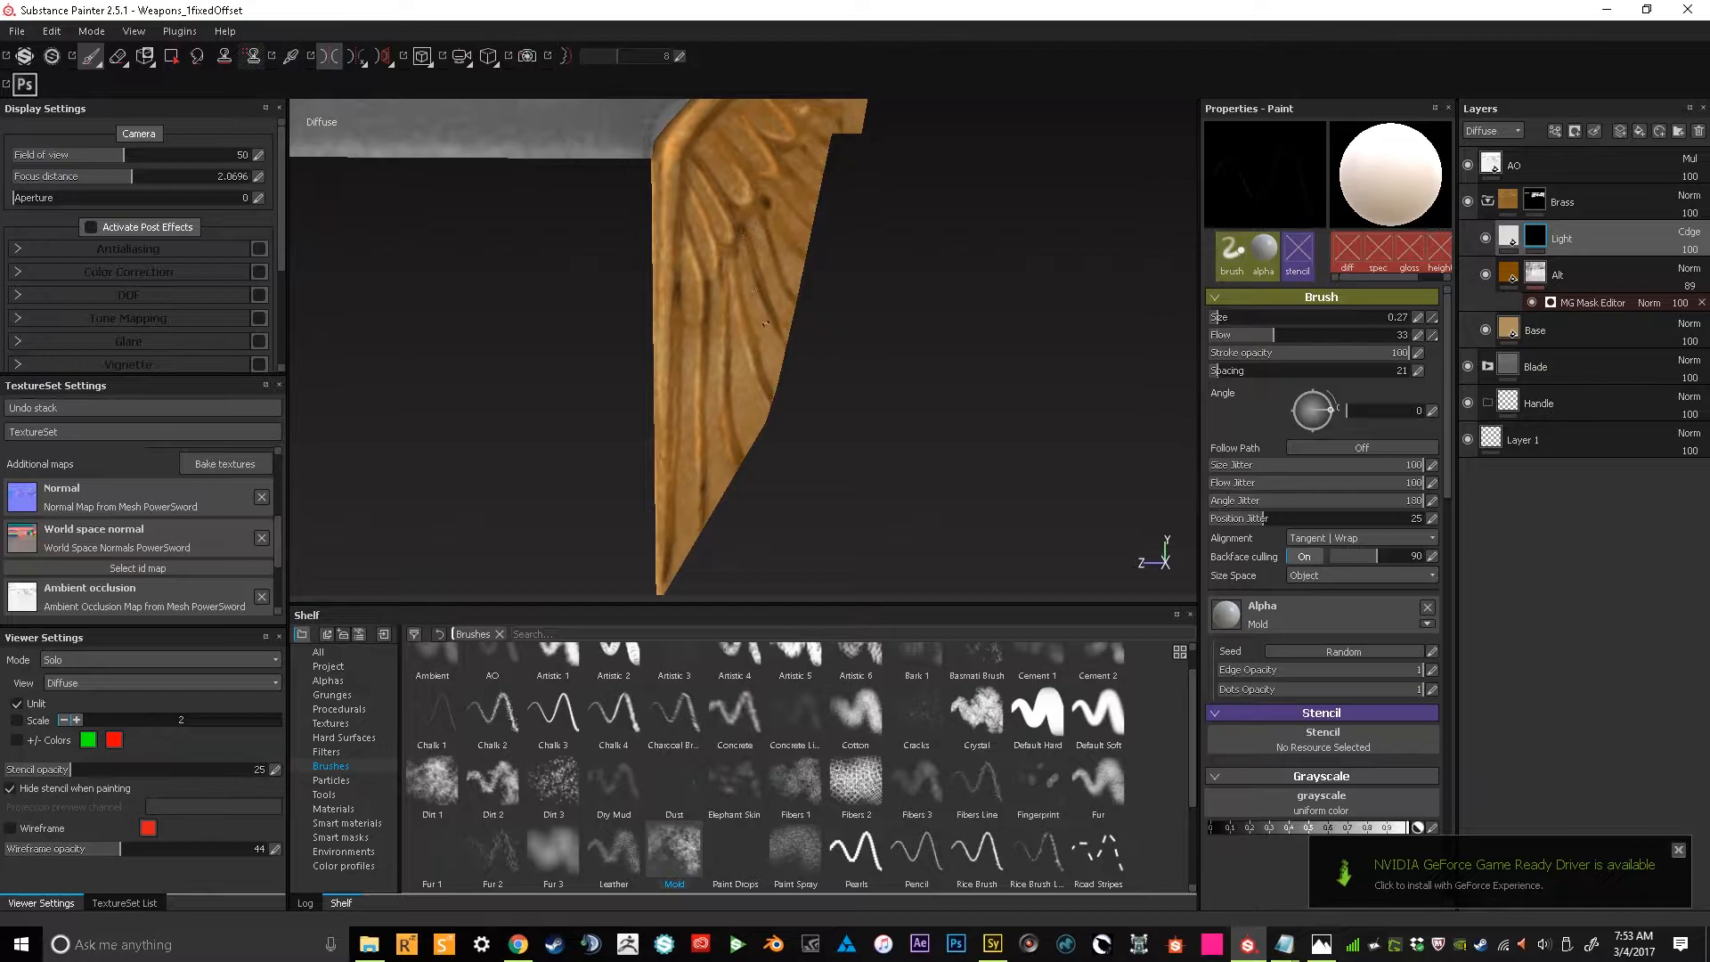
{"action": "left_click_drag", "start_coordinate": [774, 272], "coordinate": [776, 286], "text": "alt"}
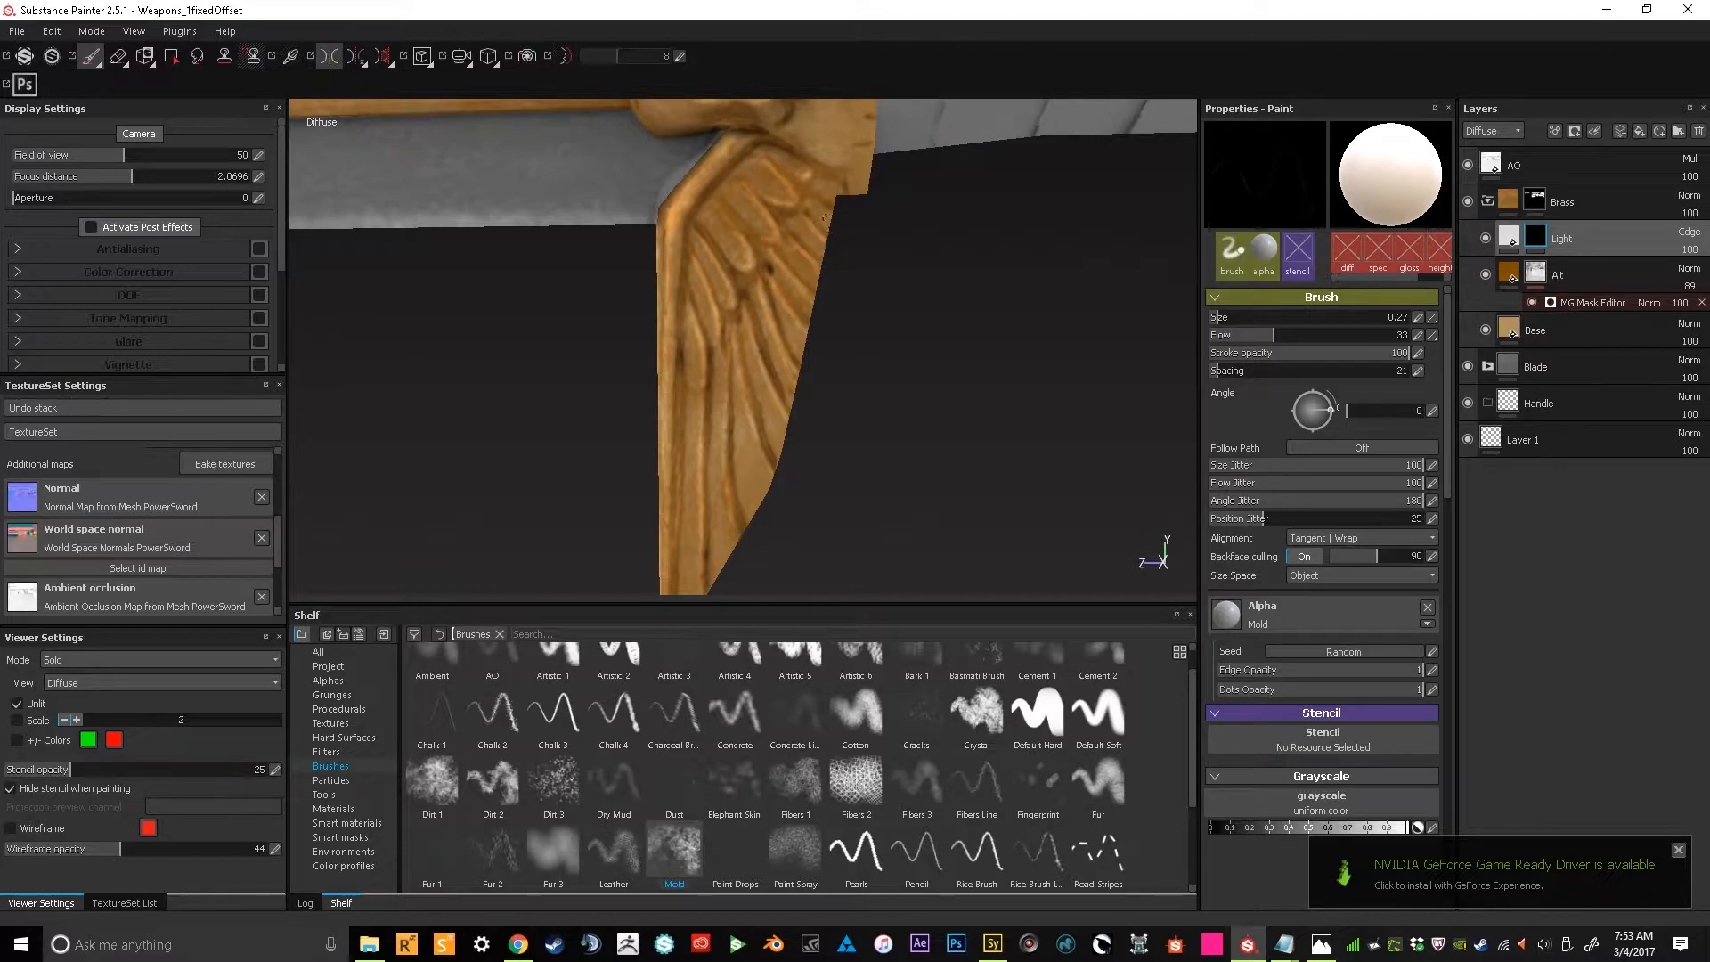
Paint fine highlights on the lower wing's feather tips along its rear edge and down to the wing tip
{"action": "left_click_drag", "start_coordinate": [816, 265], "coordinate": [849, 313], "text": "alt"}
{"action": "right_click_drag", "start_coordinate": [849, 314], "coordinate": [861, 396], "text": "alt"}
{"action": "left_click_drag", "start_coordinate": [860, 401], "coordinate": [779, 318], "text": "alt"}
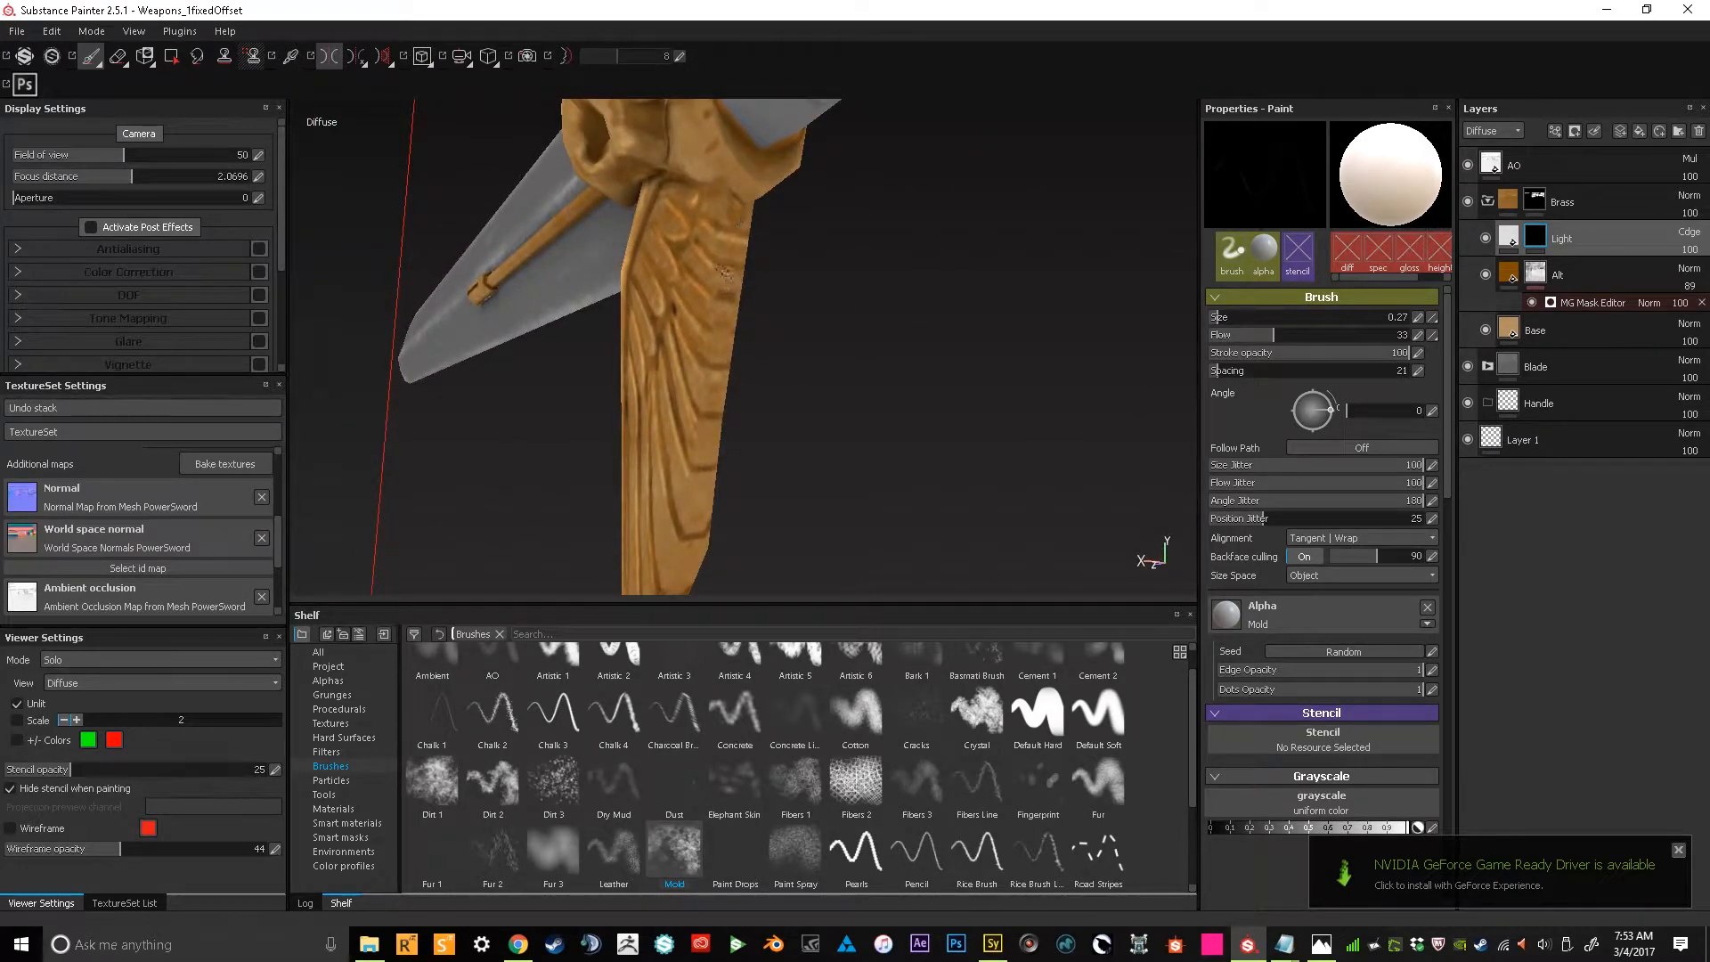
{"action": "mouse_move", "coordinate": [715, 302]}
{"action": "left_mouse_down"}
{"action": "mouse_move", "coordinate": [735, 308]}
{"action": "mouse_move", "coordinate": [736, 373]}
{"action": "mouse_move", "coordinate": [758, 366]}
{"action": "mouse_move", "coordinate": [749, 404]}
{"action": "mouse_move", "coordinate": [832, 347]}
{"action": "mouse_move", "coordinate": [759, 389]}
{"action": "mouse_move", "coordinate": [783, 412]}
{"action": "mouse_move", "coordinate": [717, 408]}
{"action": "left_mouse_up"}
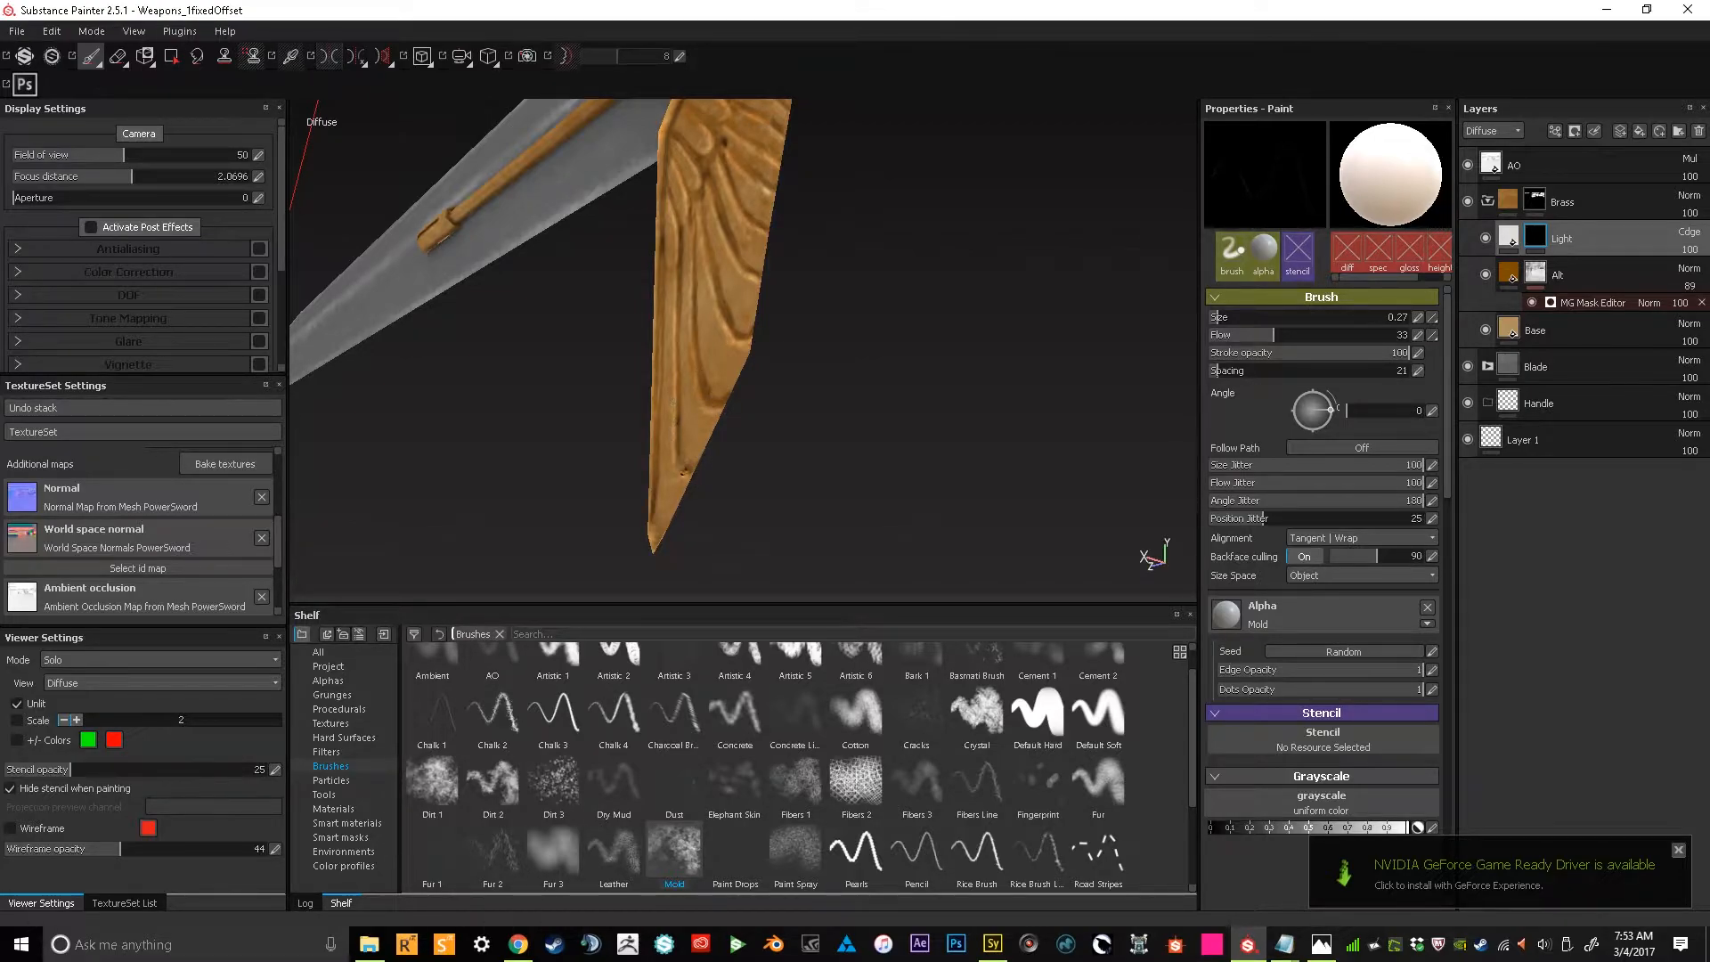
Outline the upper wing's short feathers nearest the skull with fine highlights at brush size 0.27
{"action": "left_click_drag", "start_coordinate": [742, 412], "coordinate": [874, 371], "text": "alt"}
{"action": "middle_click_drag", "start_coordinate": [853, 186], "coordinate": [851, 255], "text": "alt"}
{"action": "right_click_drag", "start_coordinate": [852, 256], "coordinate": [830, 160], "text": "alt"}
{"action": "left_click_drag", "start_coordinate": [830, 161], "coordinate": [730, 301], "text": "alt"}
{"action": "middle_click_drag", "start_coordinate": [844, 234], "coordinate": [835, 193], "text": "alt"}
{"action": "left_click_drag", "start_coordinate": [836, 193], "coordinate": [714, 258], "text": "alt"}
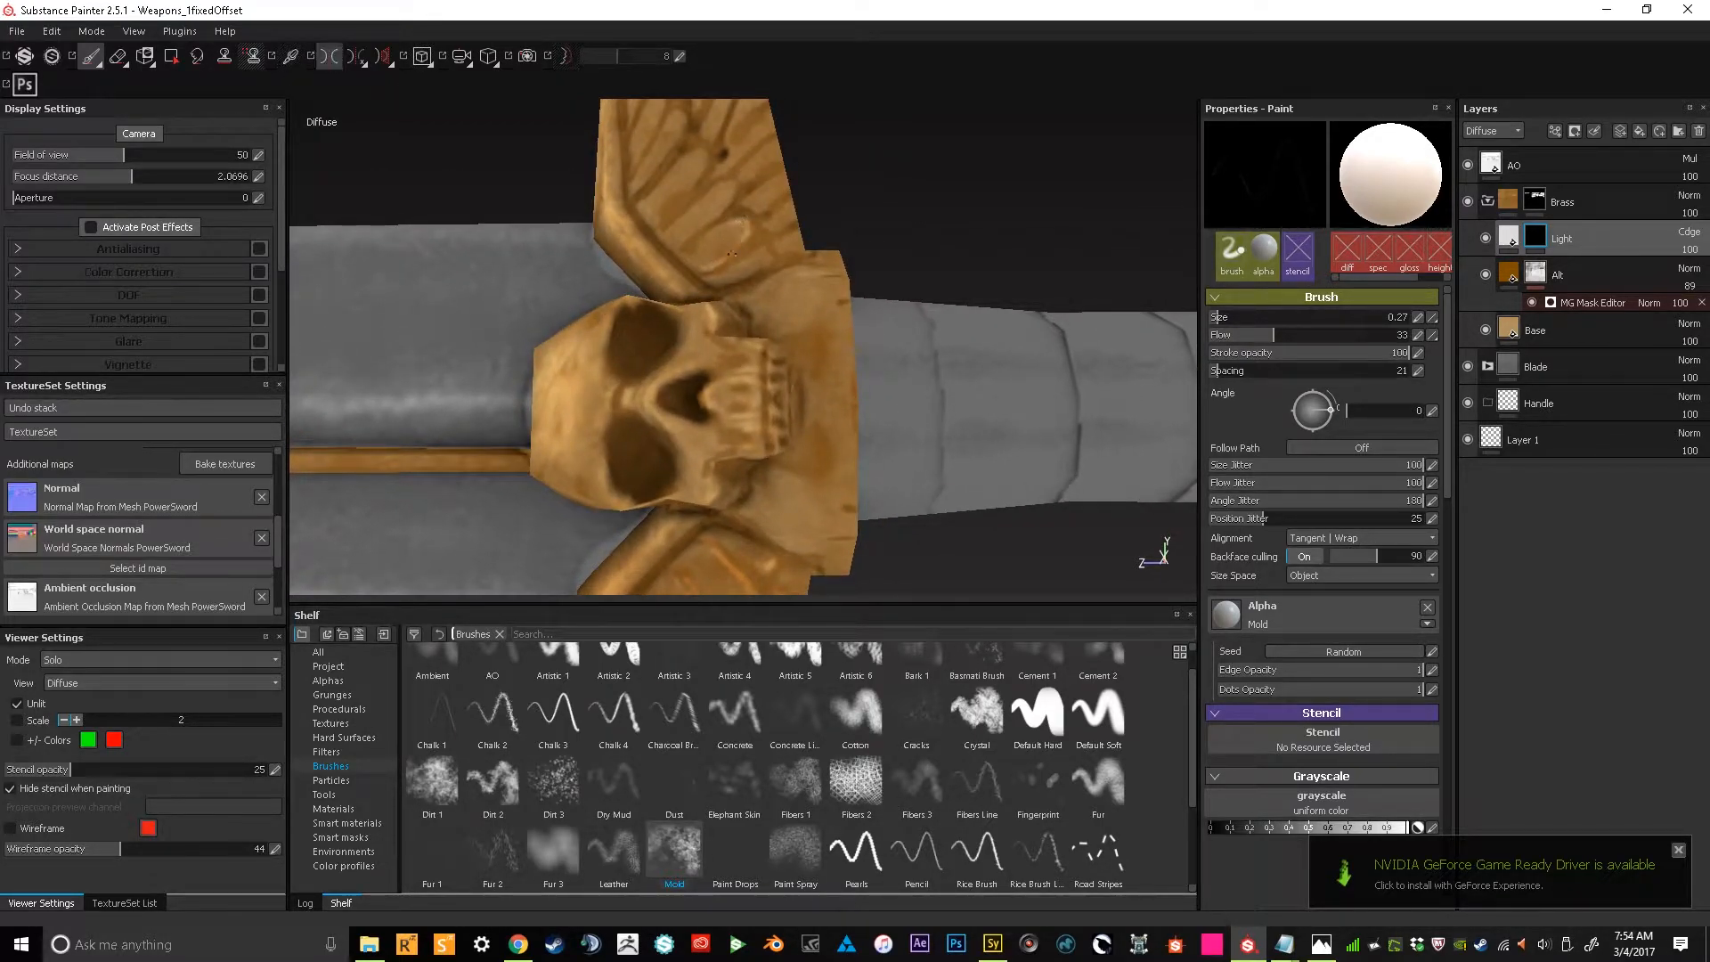
{"action": "mouse_move", "coordinate": [750, 270]}
{"action": "left_mouse_down", "text": "alt"}
{"action": "mouse_move", "coordinate": [736, 224]}
{"action": "mouse_move", "coordinate": [681, 283]}
{"action": "left_mouse_up", "text": "alt"}
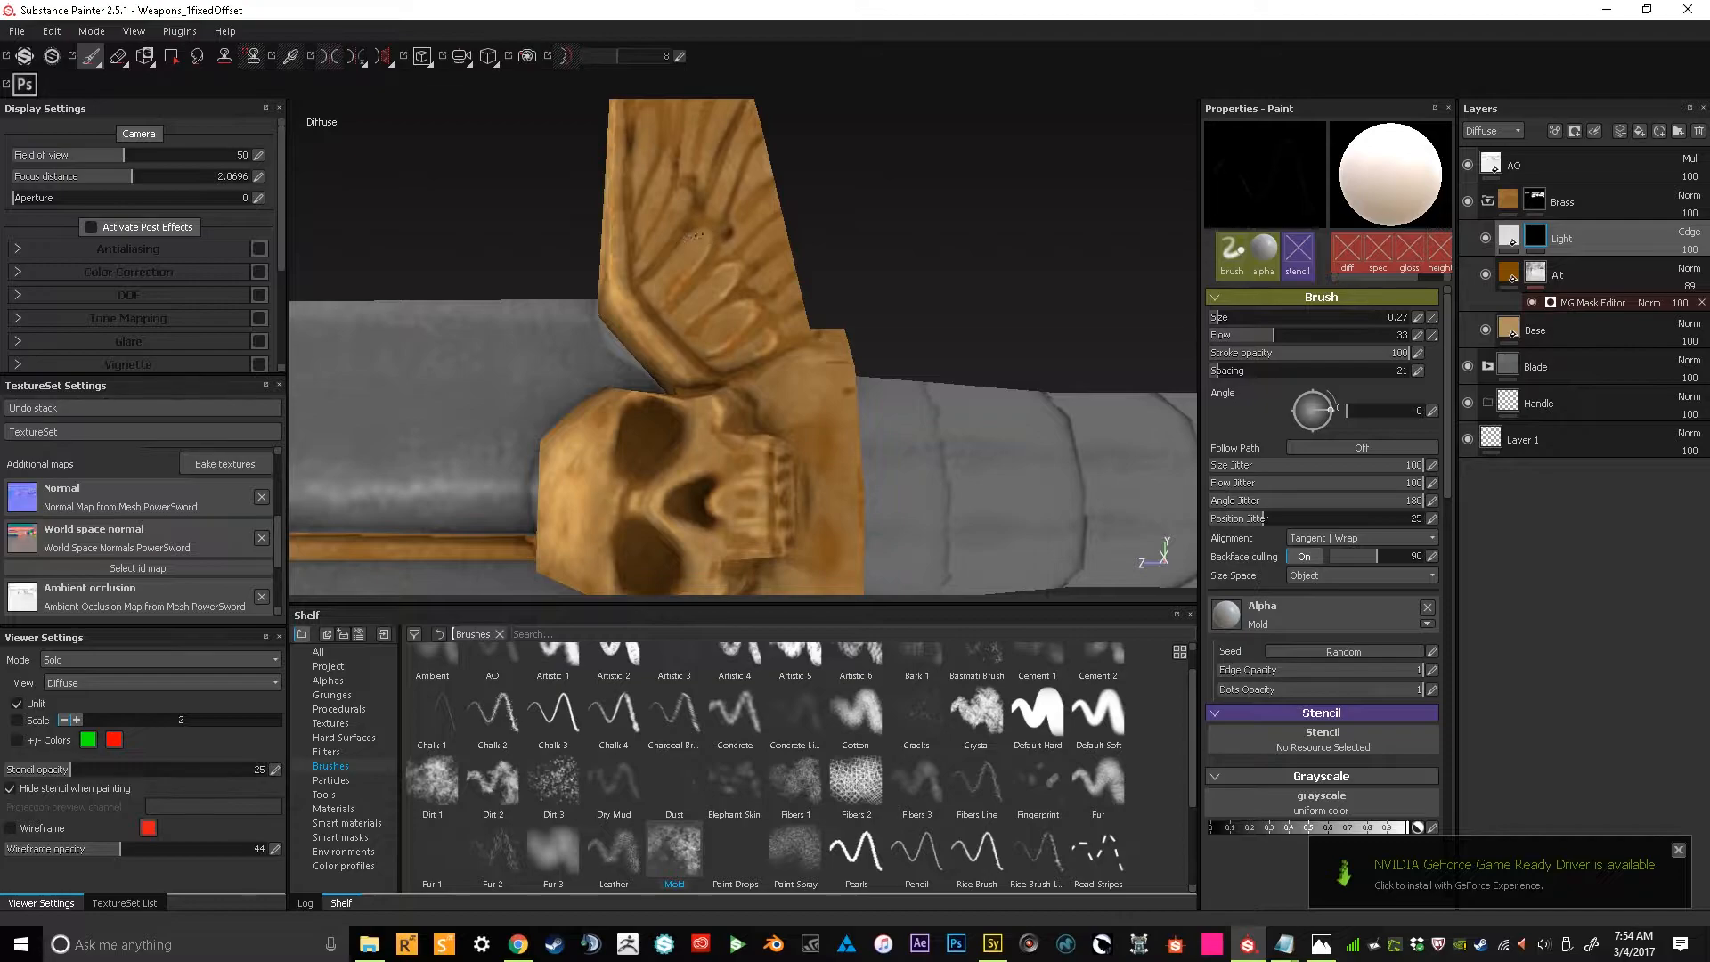
{"action": "left_click_drag", "start_coordinate": [705, 233], "coordinate": [671, 298], "text": "alt"}
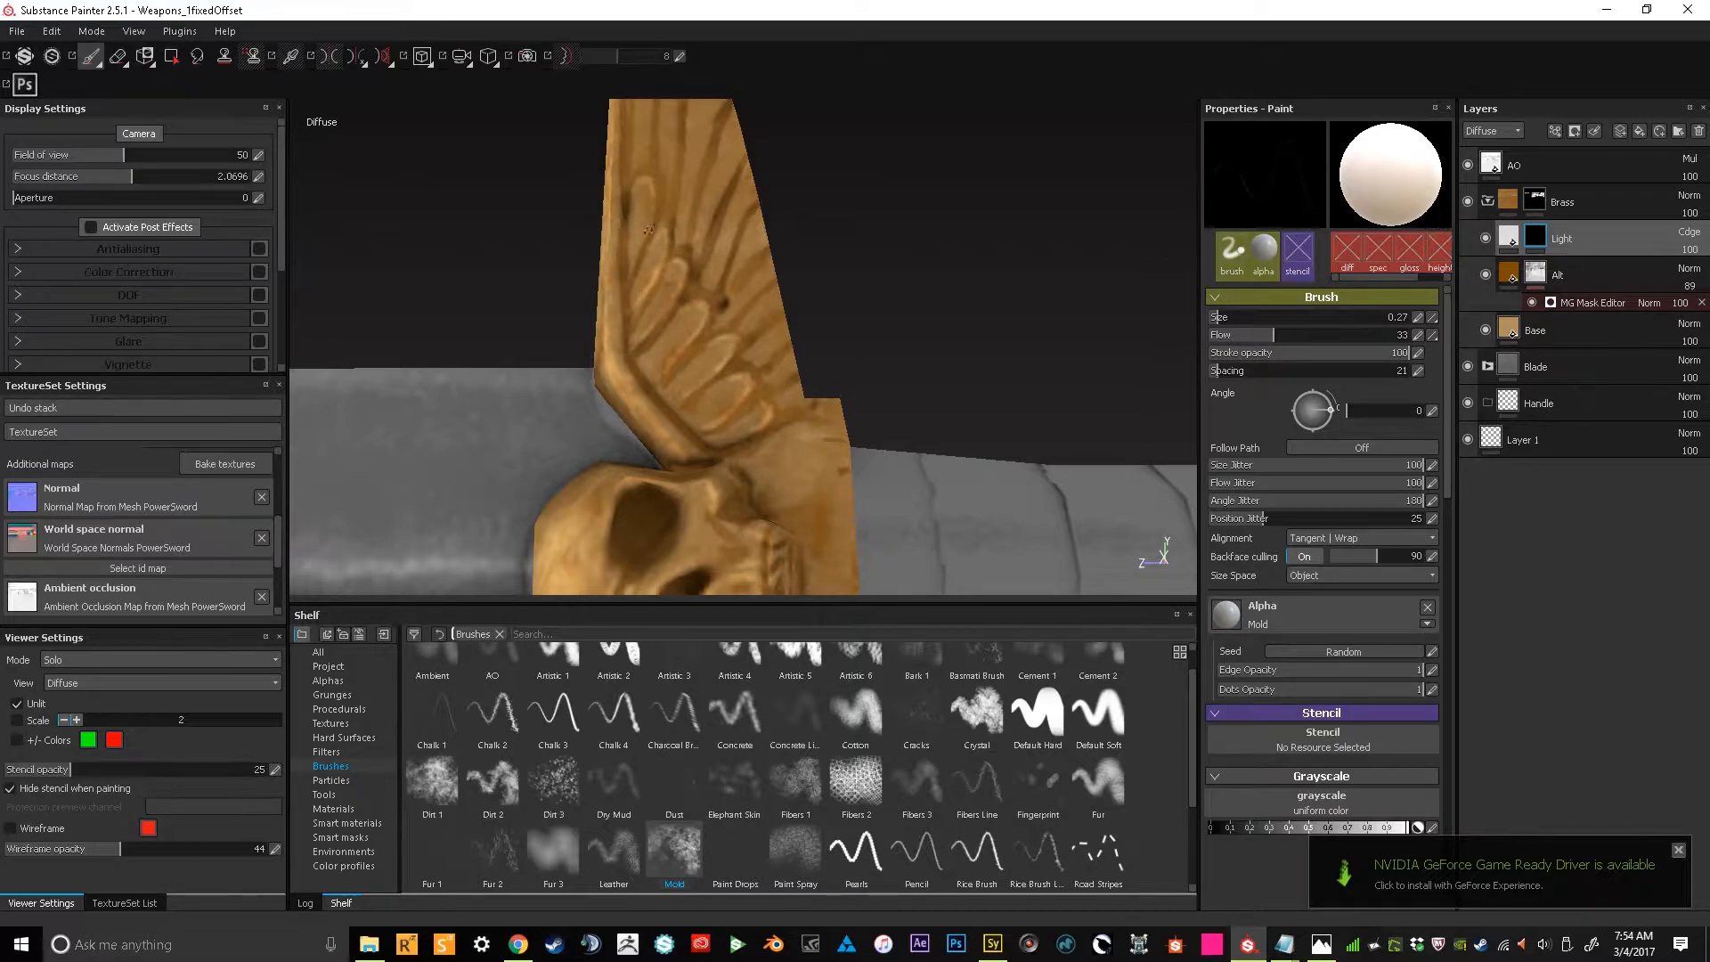
Paint fine highlights on the upper wing's feathers and their tips along its rear edge
{"action": "left_click_drag", "start_coordinate": [656, 205], "coordinate": [794, 267], "text": "alt"}
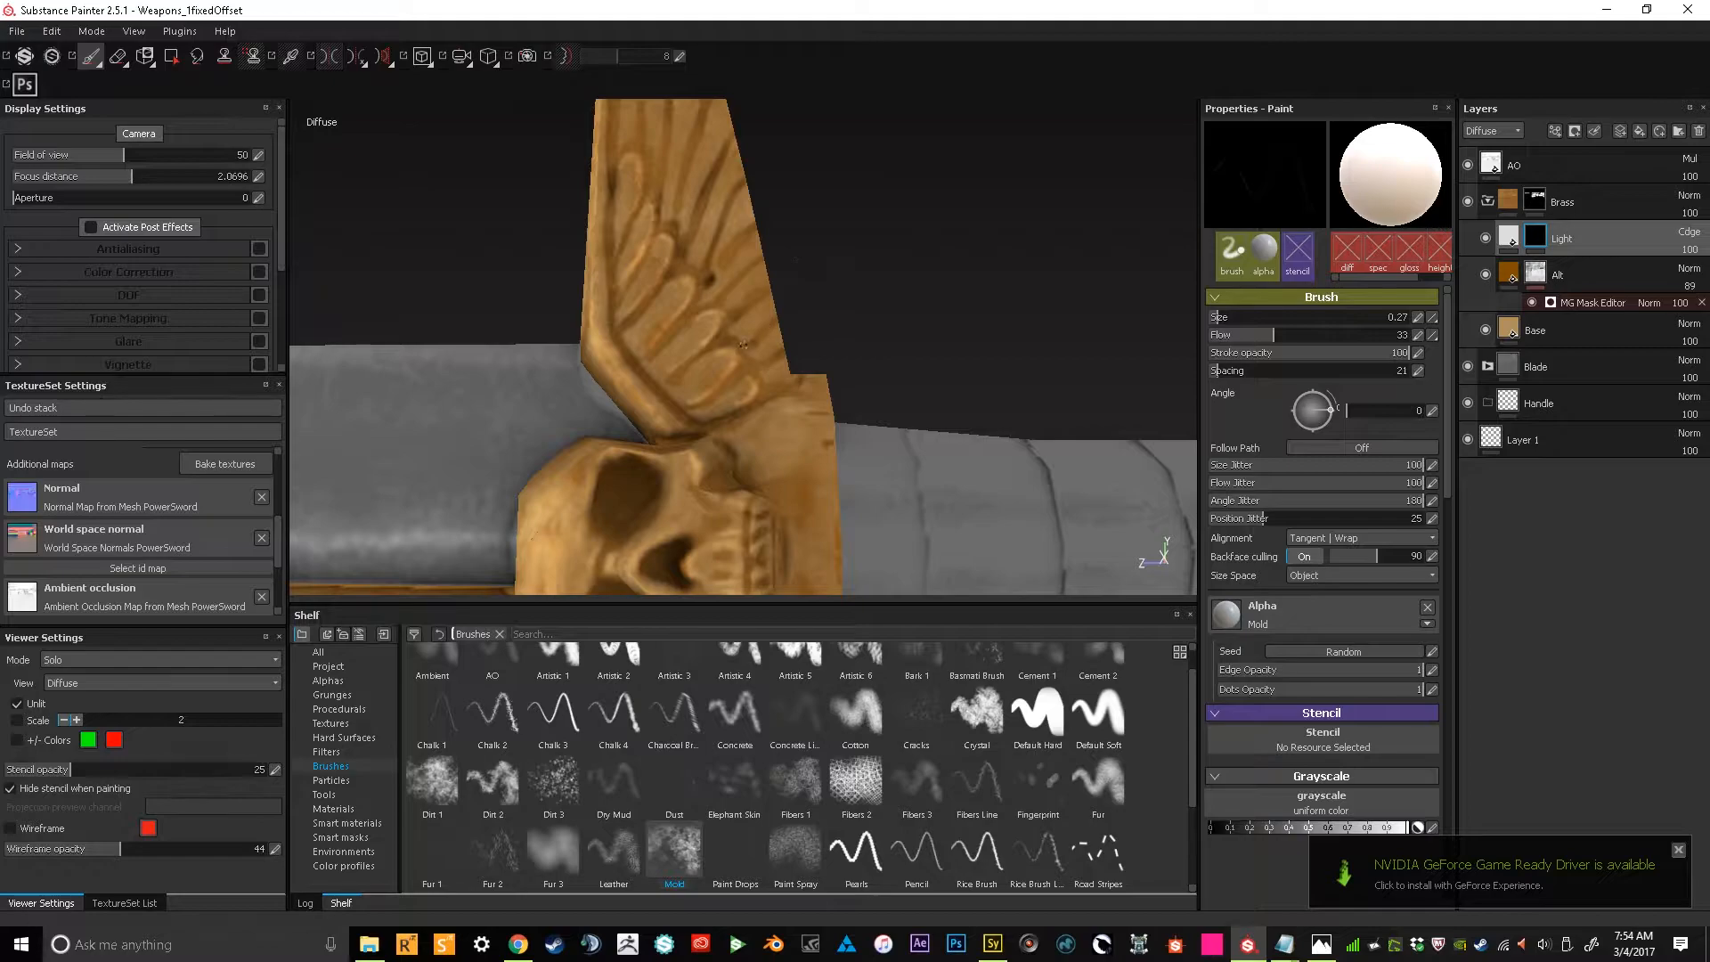
{"action": "left_click_drag", "start_coordinate": [778, 378], "coordinate": [746, 314], "text": "alt"}
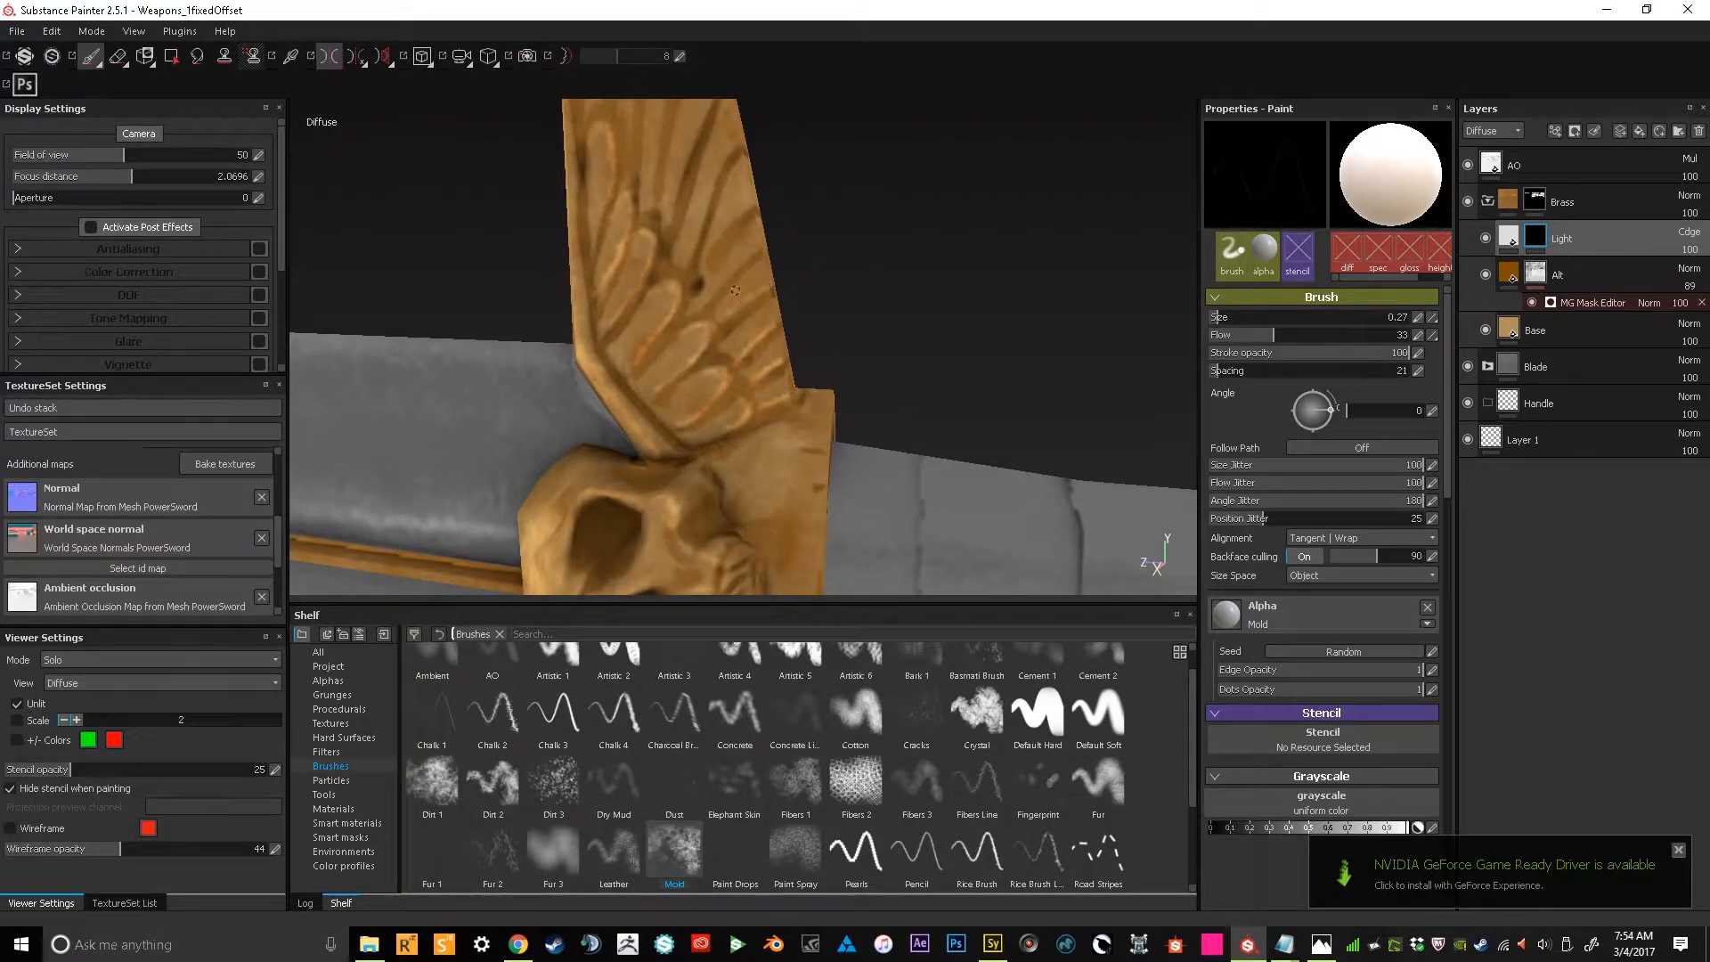
{"action": "left_click_drag", "start_coordinate": [780, 231], "coordinate": [647, 352], "text": "alt"}
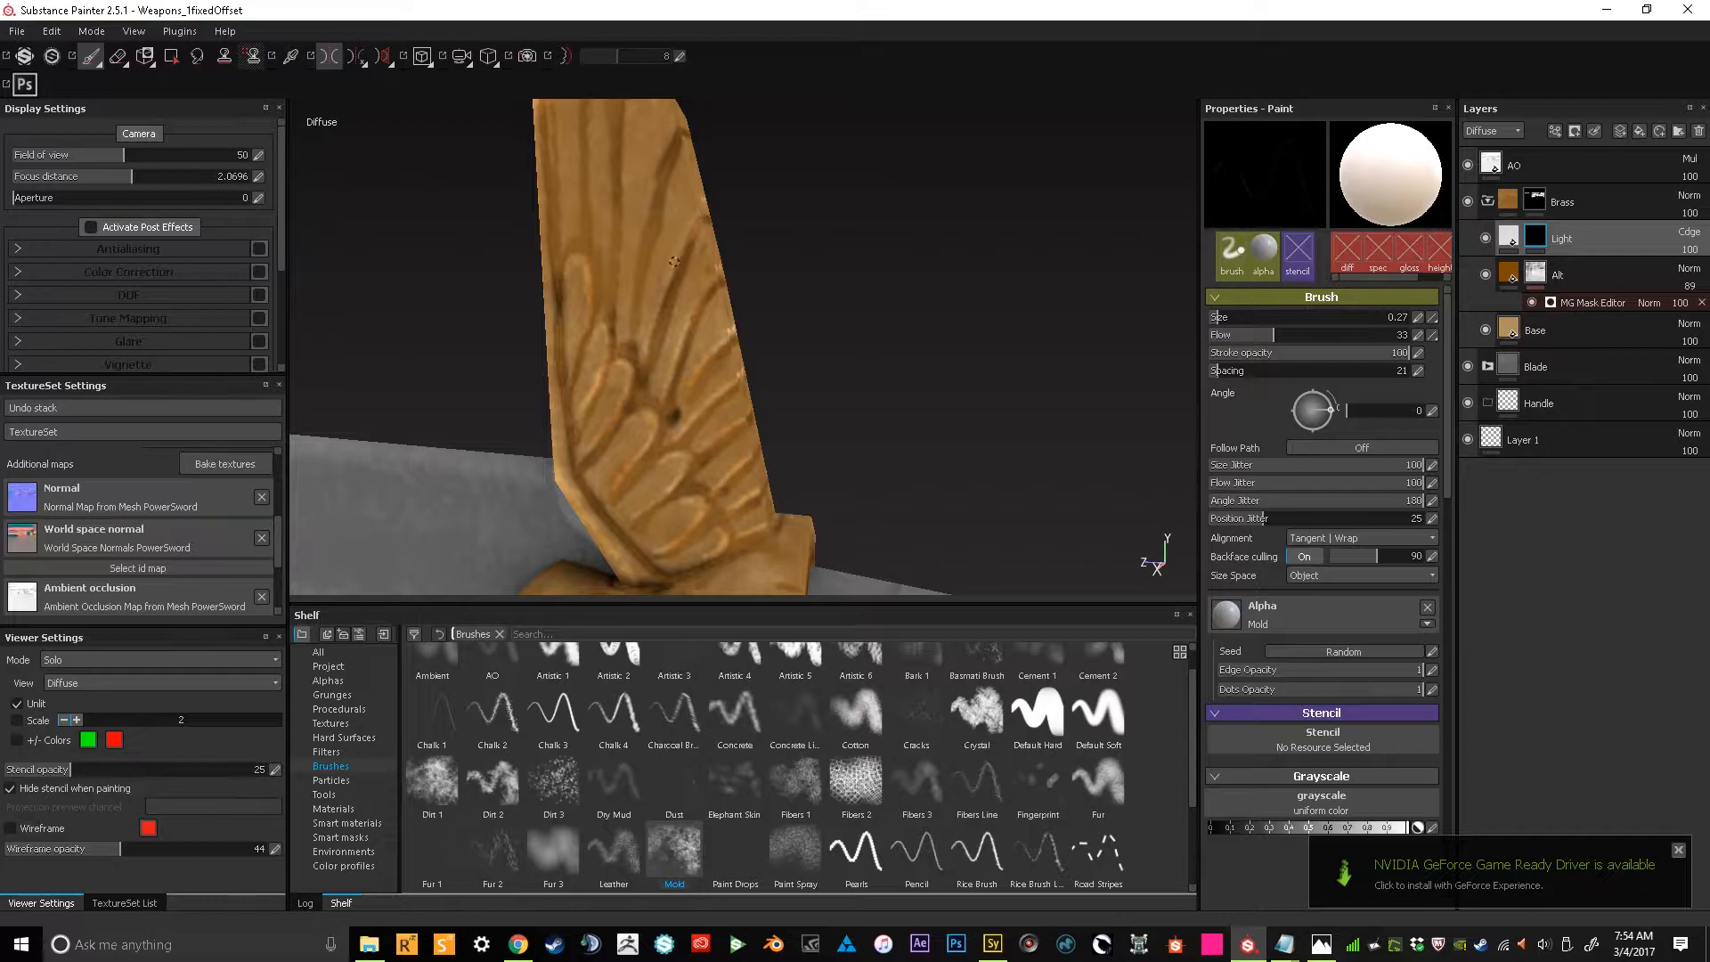
{"action": "left_click_drag", "start_coordinate": [701, 211], "coordinate": [844, 255], "text": "alt"}
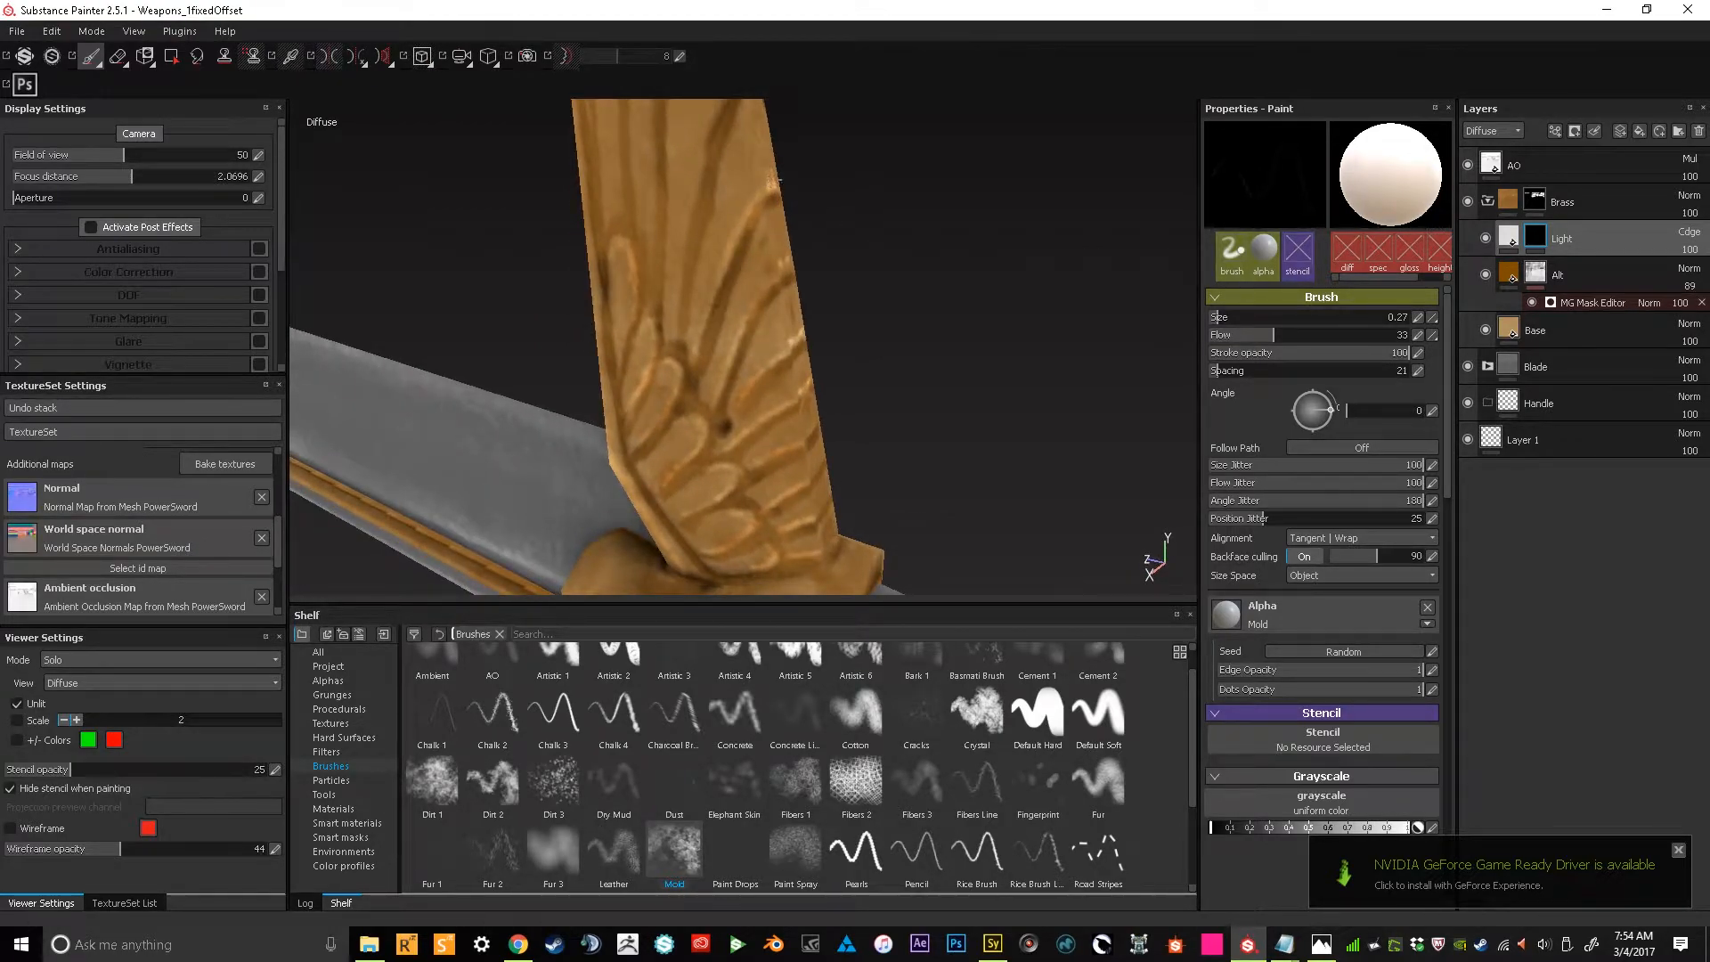
{"action": "left_click_drag", "start_coordinate": [756, 240], "coordinate": [785, 271], "text": "alt"}
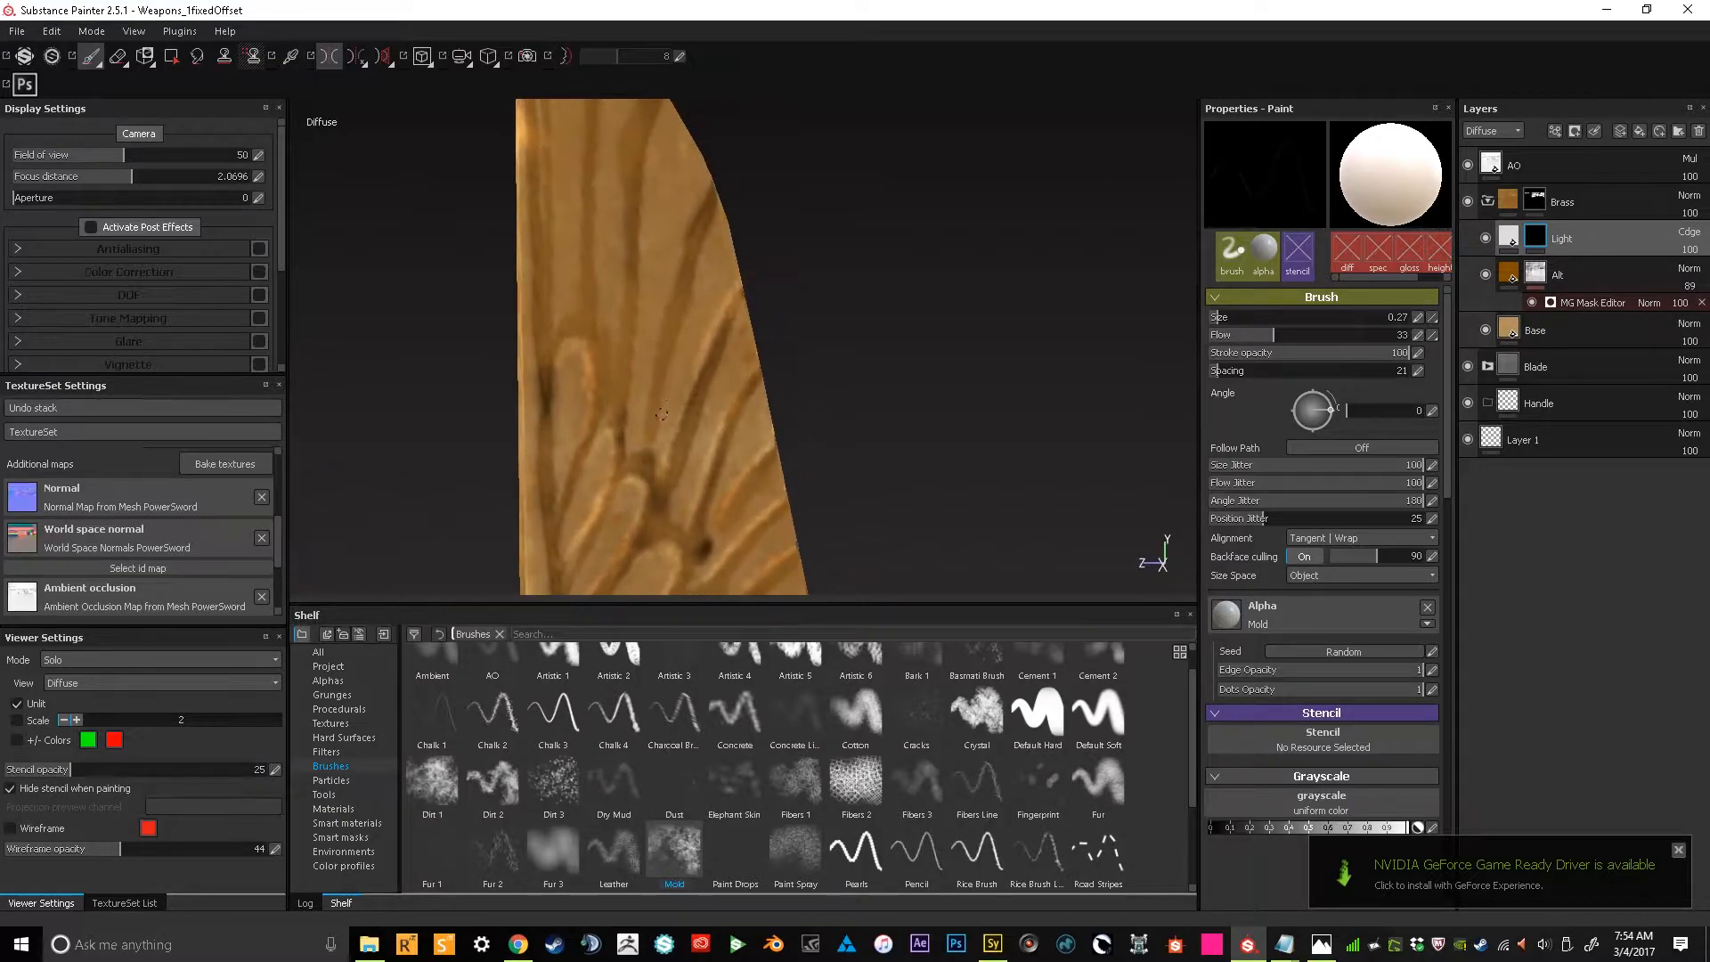
Paint fine highlights along the upper wing's long feathers toward the wing tip
{"action": "right_click_drag", "start_coordinate": [748, 276], "coordinate": [672, 333], "text": "alt"}
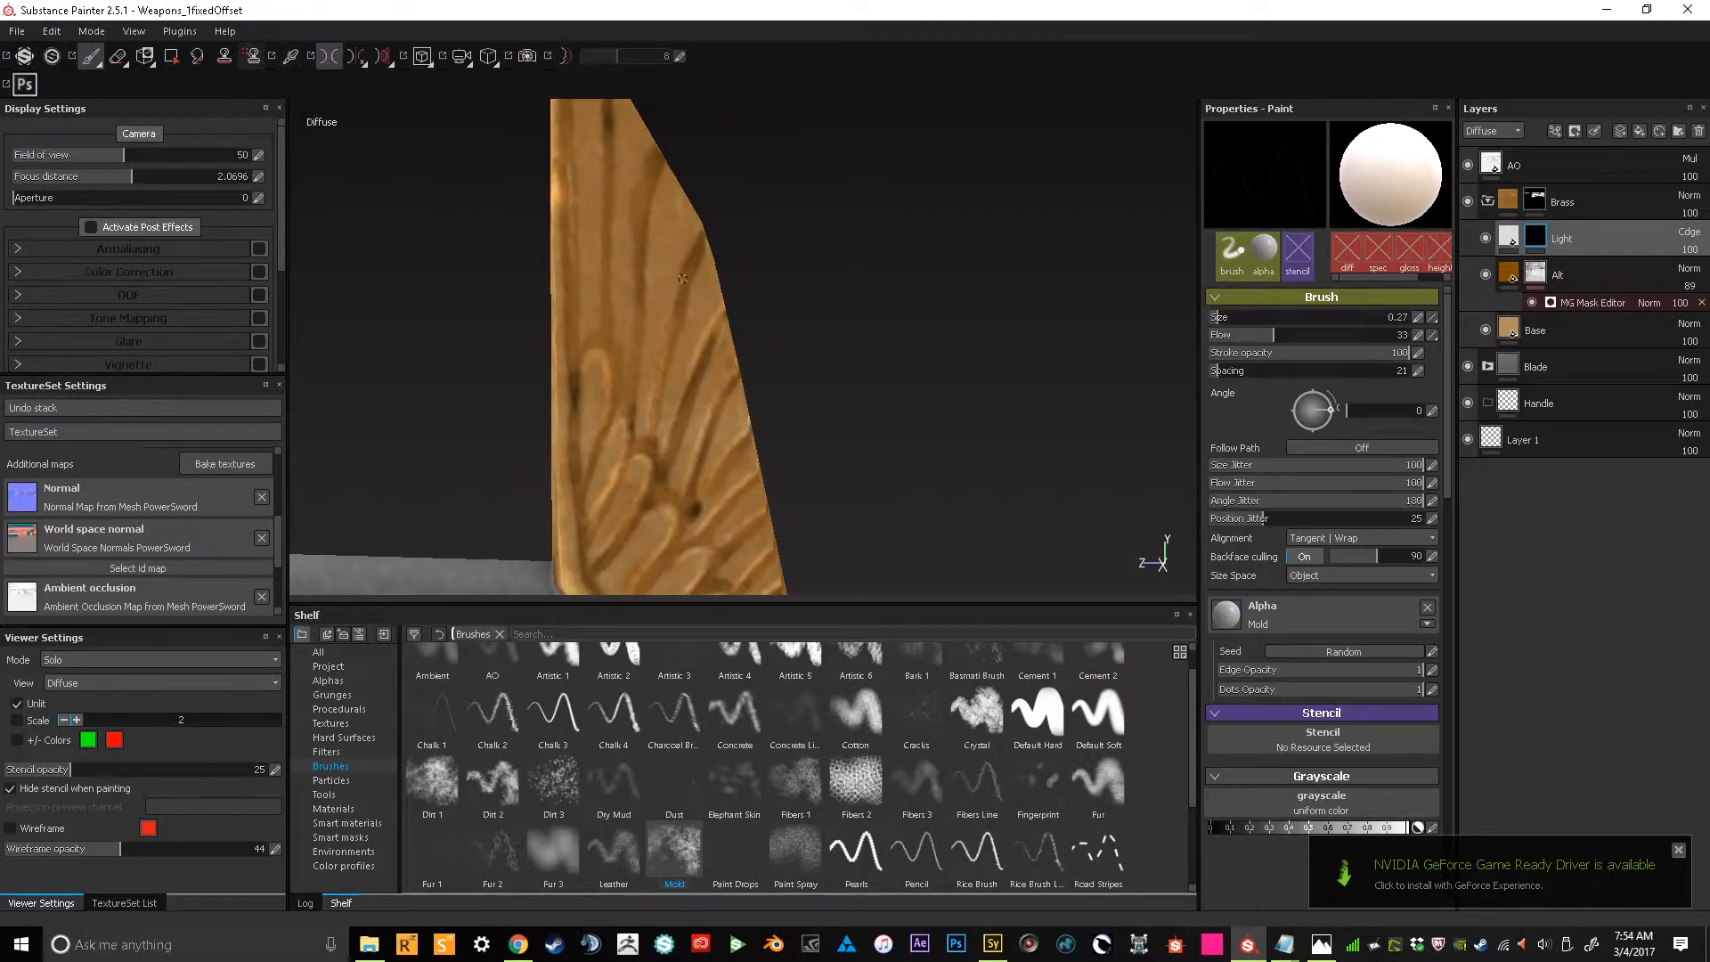
{"action": "left_click_drag", "start_coordinate": [691, 254], "coordinate": [631, 386], "text": "alt"}
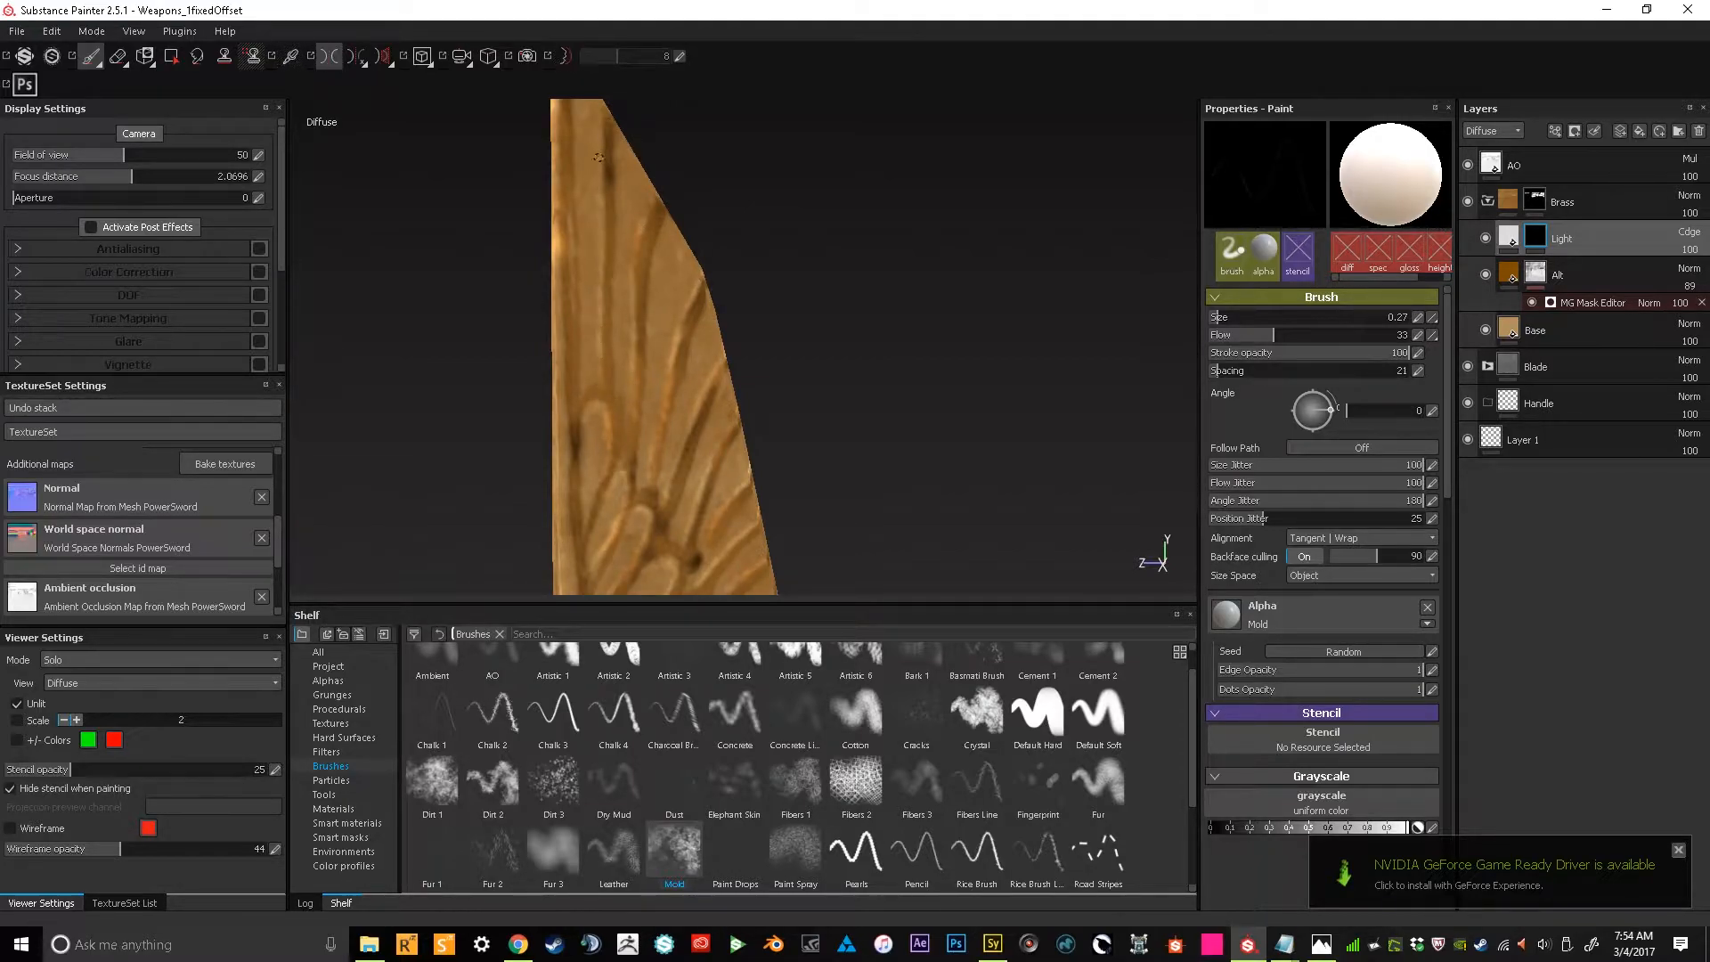
{"action": "left_click_drag", "start_coordinate": [601, 111], "coordinate": [623, 216], "text": "alt"}
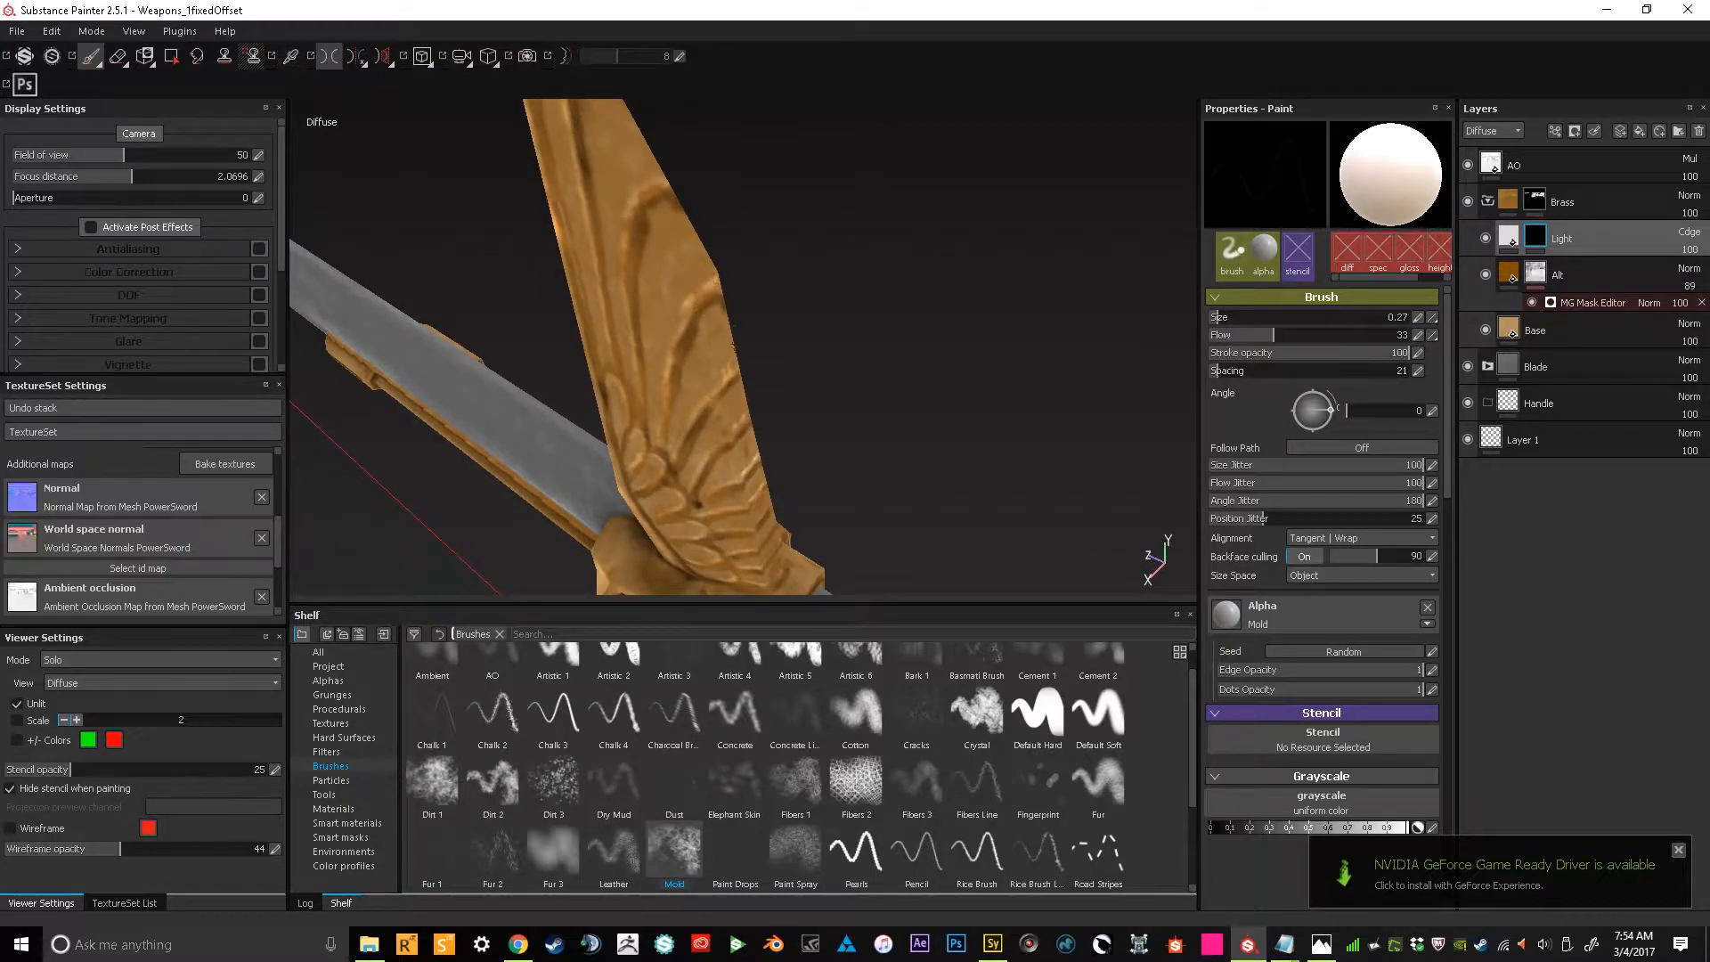
Paint thin highlights on the crossguard collar between the skull and the handle with a brush size of 0.27
{"action": "right_click_drag", "start_coordinate": [784, 423], "coordinate": [784, 200], "text": "alt"}
{"action": "left_click_drag", "start_coordinate": [623, 200], "coordinate": [820, 244], "text": "alt"}
{"action": "middle_click_drag", "start_coordinate": [820, 244], "coordinate": [801, 202], "text": "alt"}
{"action": "left_click_drag", "start_coordinate": [801, 202], "coordinate": [806, 258], "text": "alt"}
{"action": "right_click_drag", "start_coordinate": [801, 308], "coordinate": [793, 516], "text": "alt"}
{"action": "mouse_move", "coordinate": [793, 516]}
{"action": "left_mouse_down", "text": "alt"}
{"action": "mouse_move", "coordinate": [744, 480]}
{"action": "mouse_move", "coordinate": [672, 468]}
{"action": "left_mouse_up", "text": "alt"}
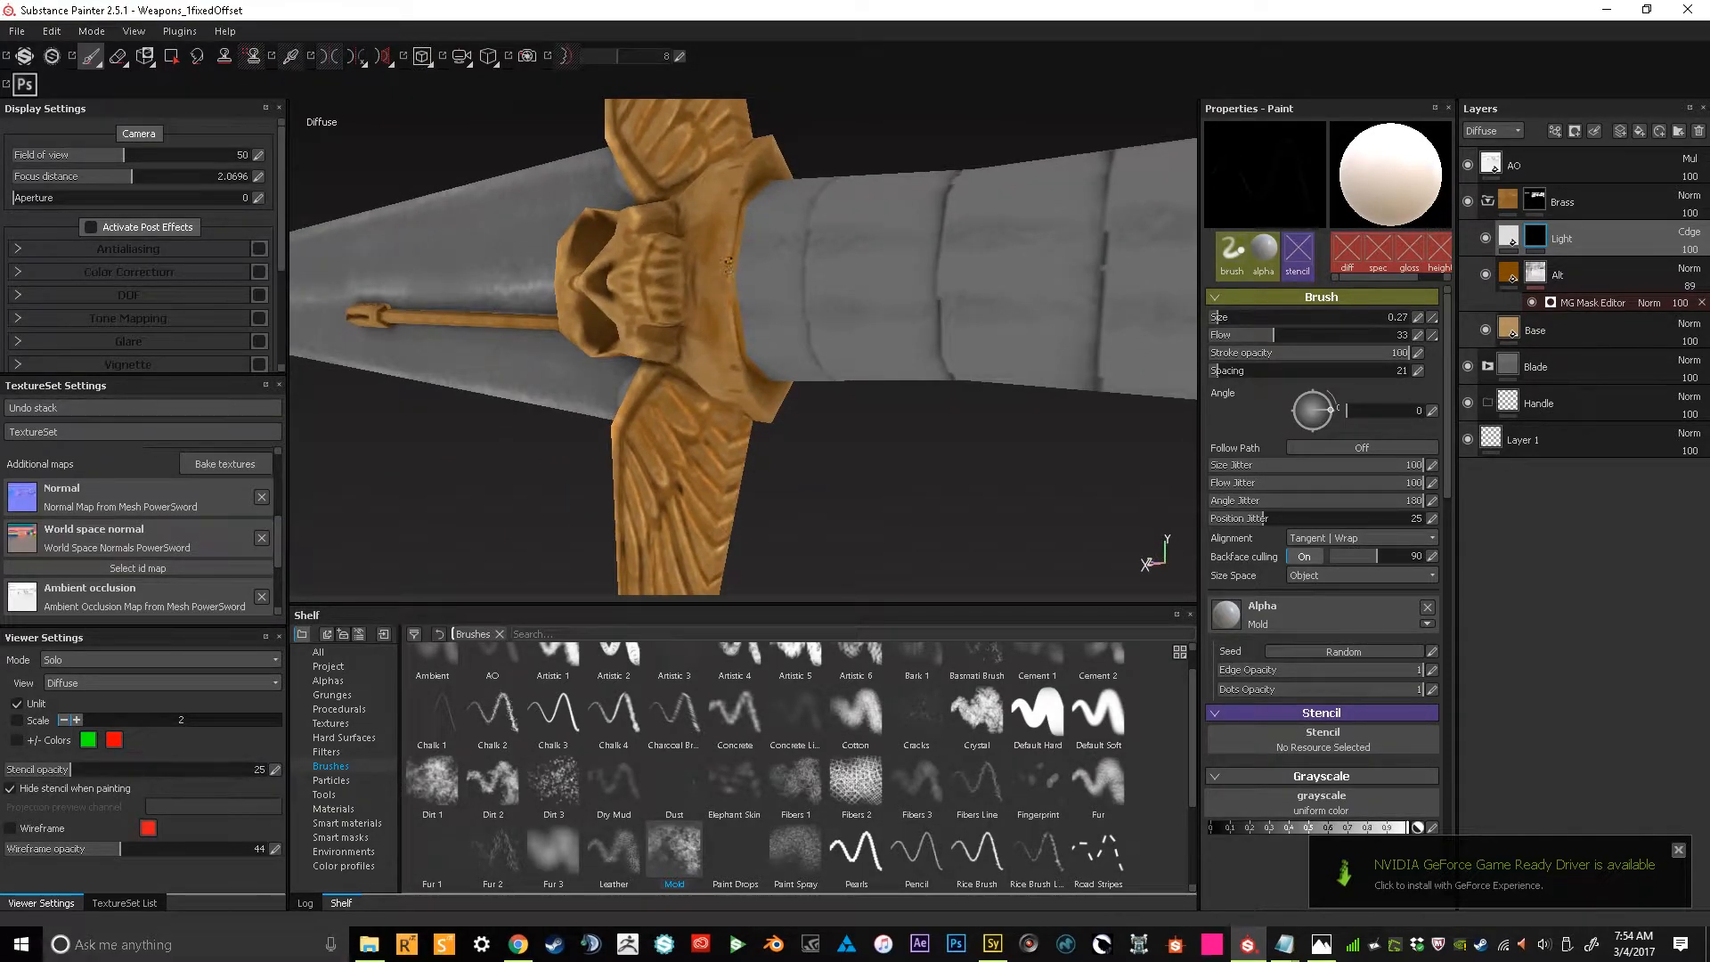
{"action": "left_click_drag", "start_coordinate": [767, 136], "coordinate": [749, 389], "text": "alt"}
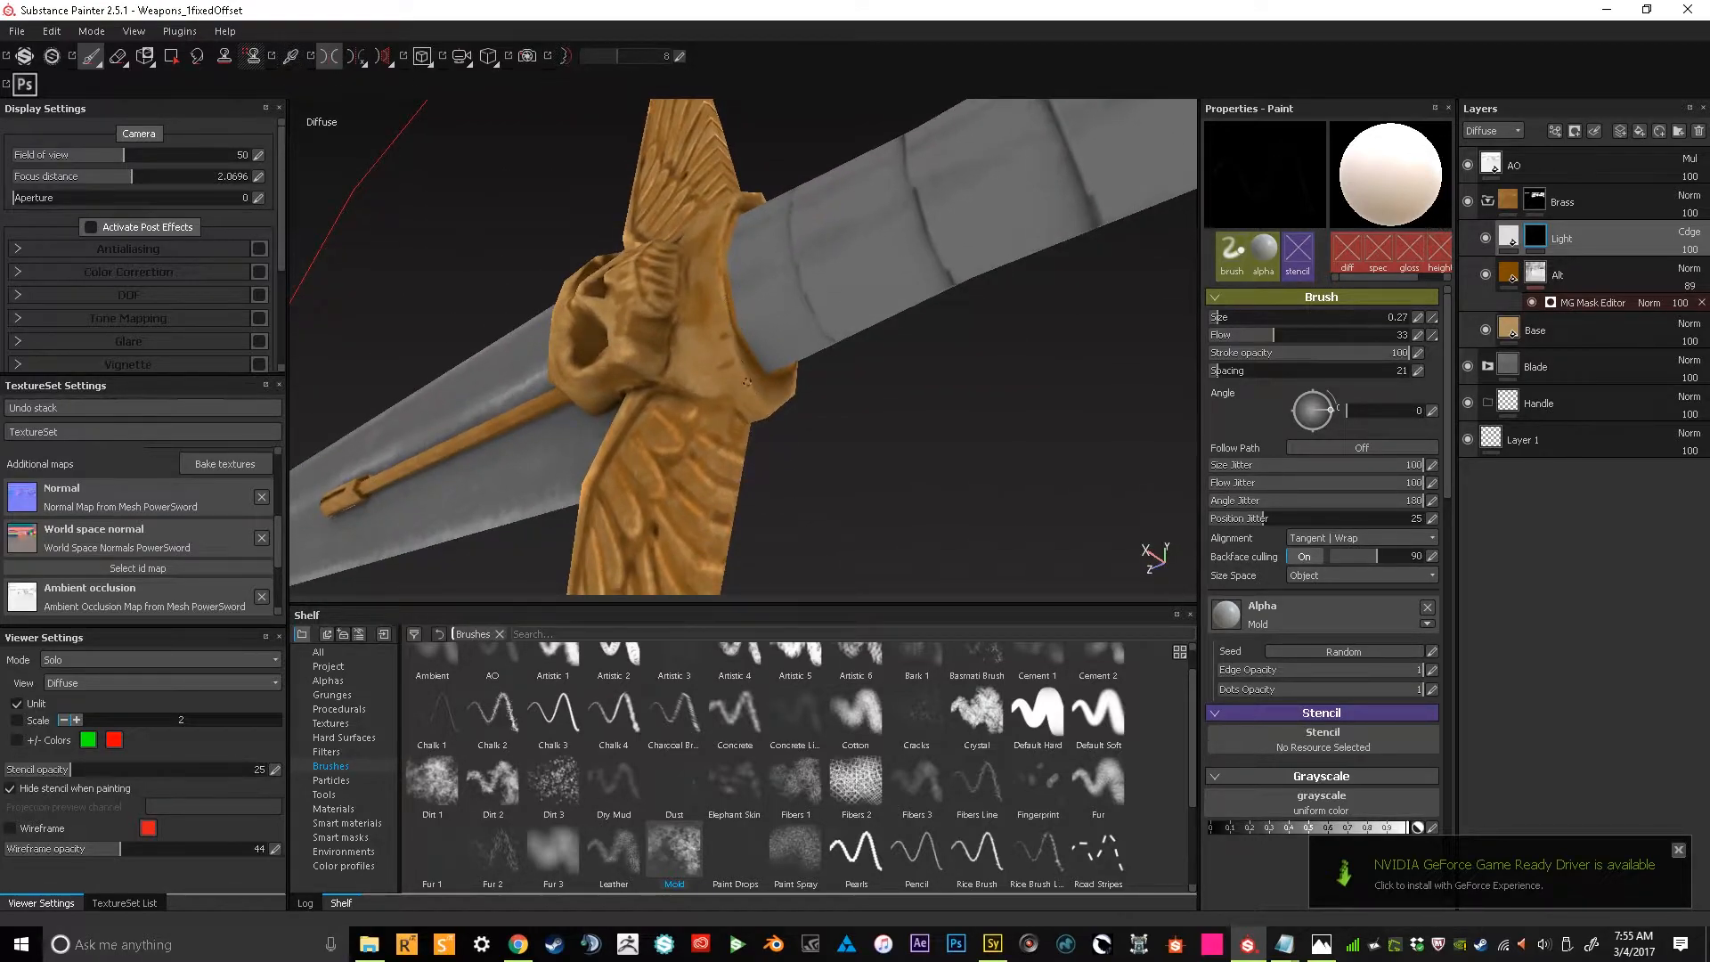
Paint broader highlights over the lower wing's feathers with a brush size of 1.26, reducing it to 0.85 toward the skull
{"action": "left_click_drag", "start_coordinate": [744, 368], "coordinate": [817, 427], "text": "alt"}
{"action": "right_click_drag", "start_coordinate": [858, 324], "coordinate": [837, 401], "text": "alt"}
{"action": "left_click_drag", "start_coordinate": [837, 400], "coordinate": [819, 445], "text": "alt"}
{"action": "right_click_drag", "start_coordinate": [819, 445], "coordinate": [830, 525], "text": "alt"}
{"action": "mouse_move", "coordinate": [846, 507]}
{"action": "middle_mouse_down", "text": "alt"}
{"action": "mouse_move", "coordinate": [855, 393]}
{"action": "mouse_move", "coordinate": [825, 419]}
{"action": "mouse_move", "coordinate": [780, 416]}
{"action": "middle_mouse_up", "text": "alt"}
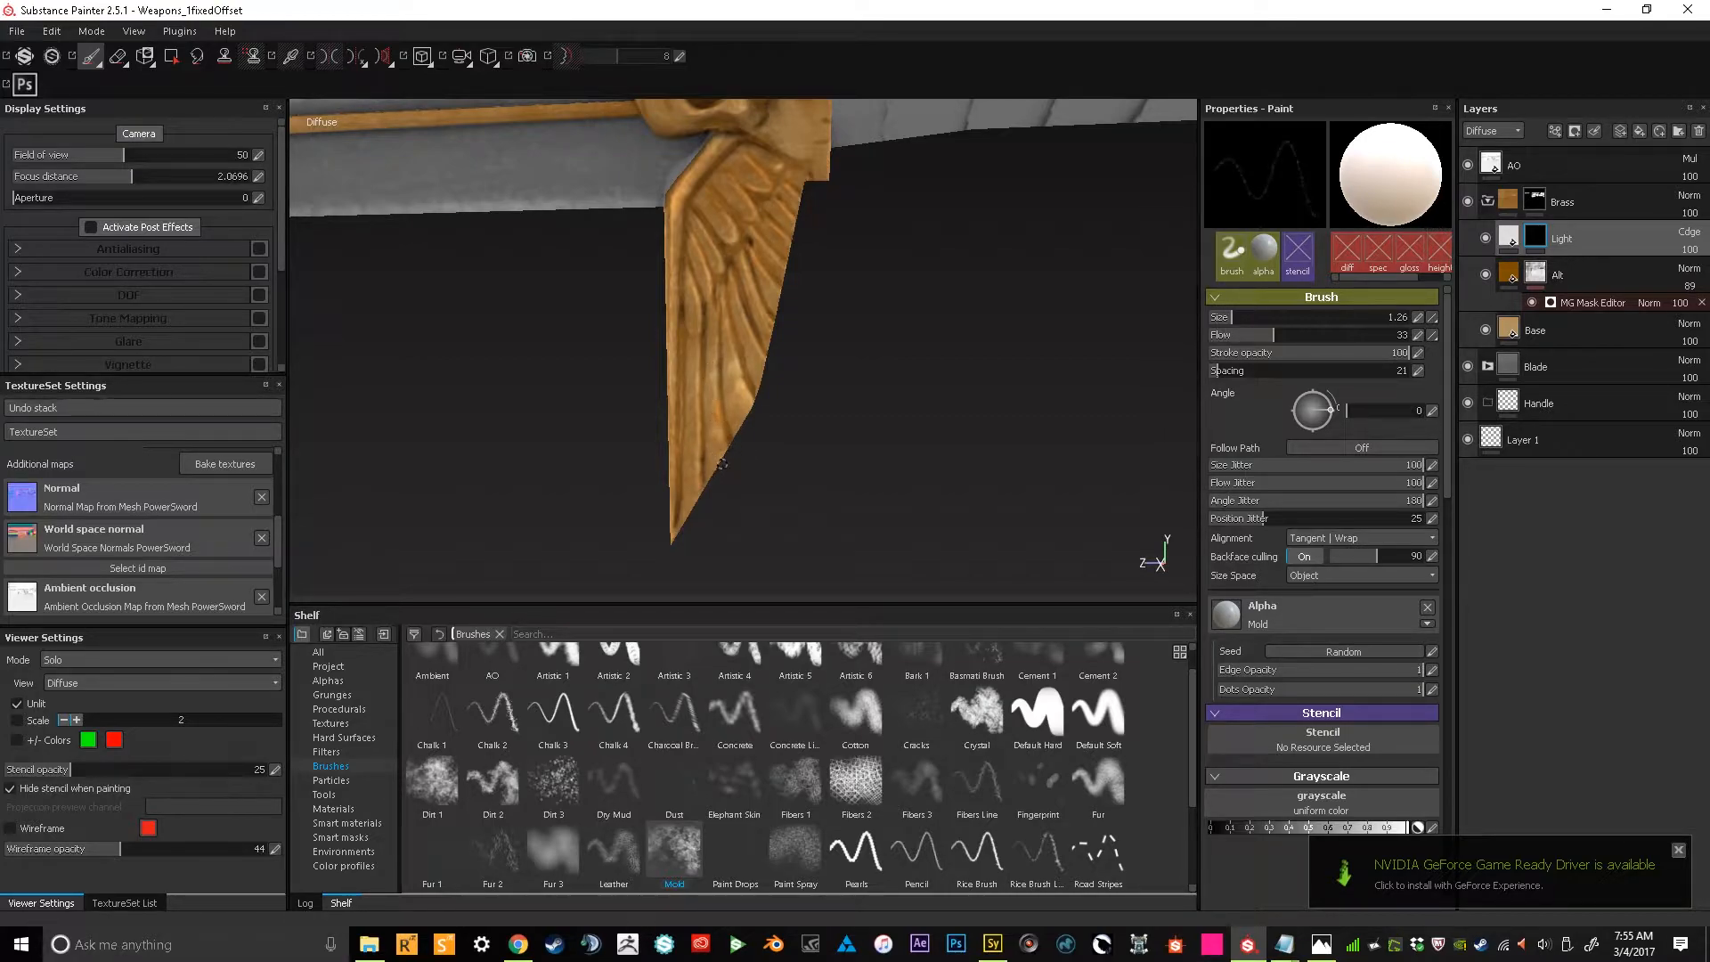
{"action": "key", "text": "l"}
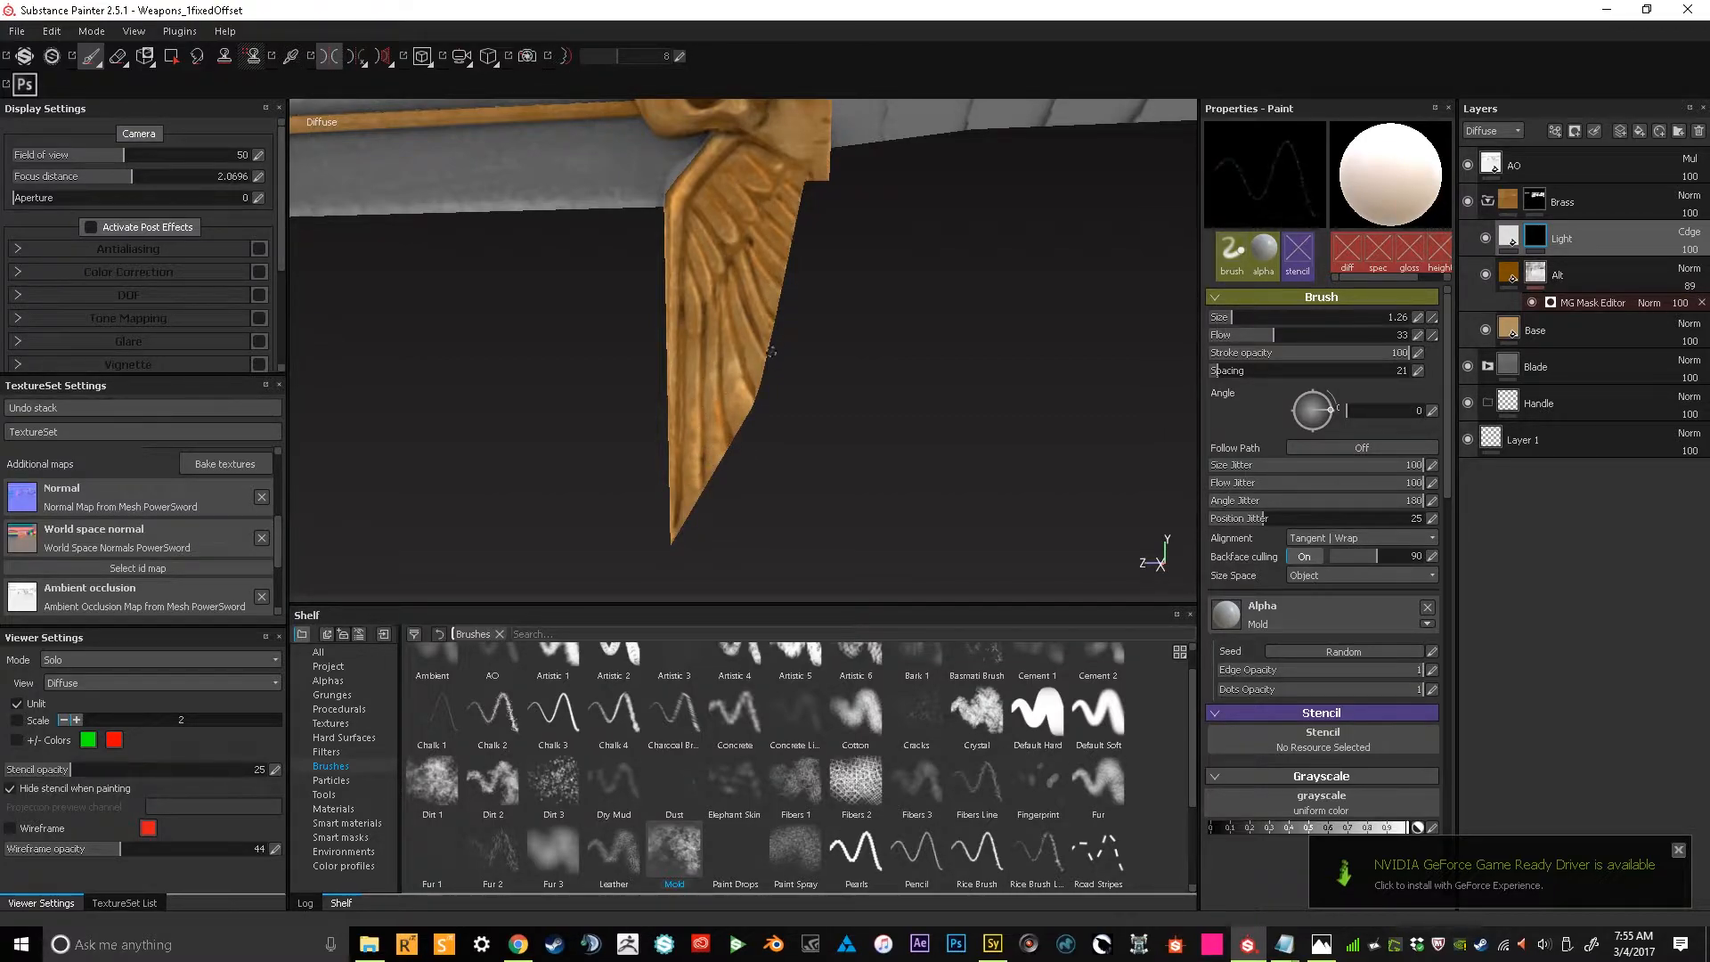
{"action": "scroll", "coordinate": [771, 350], "scroll_direction": "up", "scroll_amount": 1}
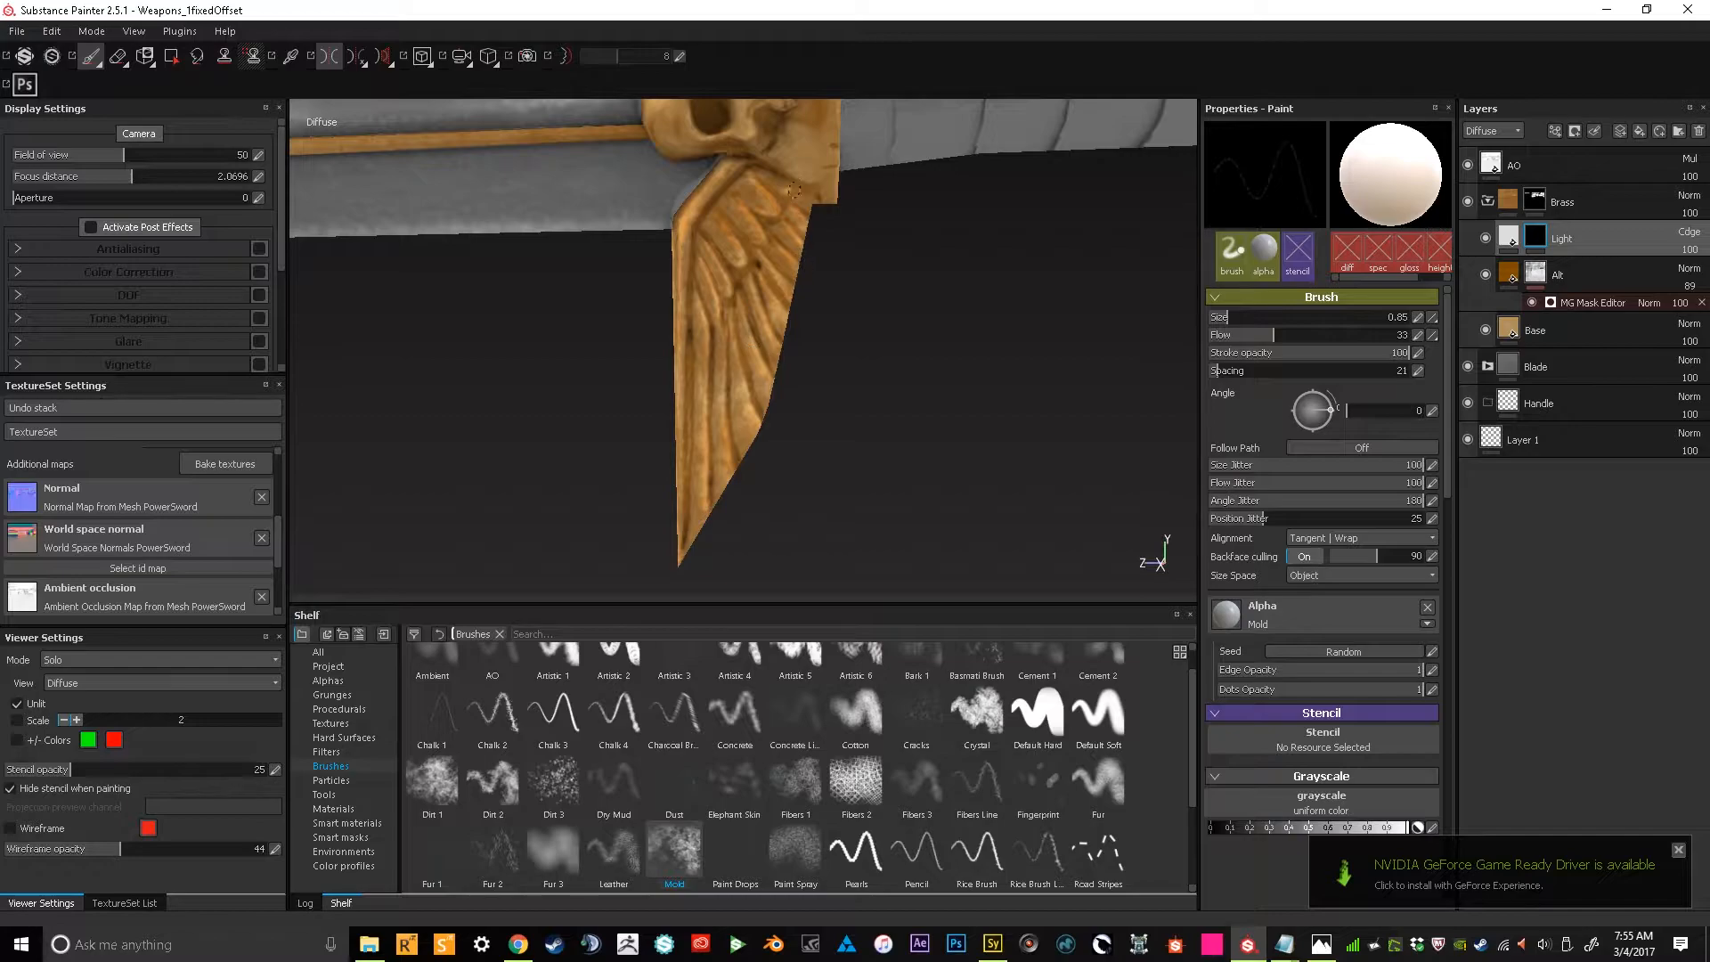
Paint soft highlights over the upper wing's feathers up to the tip with a brush flow of 14
{"action": "middle_click_drag", "start_coordinate": [806, 161], "coordinate": [808, 338], "text": "alt"}
{"action": "middle_click_drag", "start_coordinate": [869, 160], "coordinate": [871, 242], "text": "alt"}
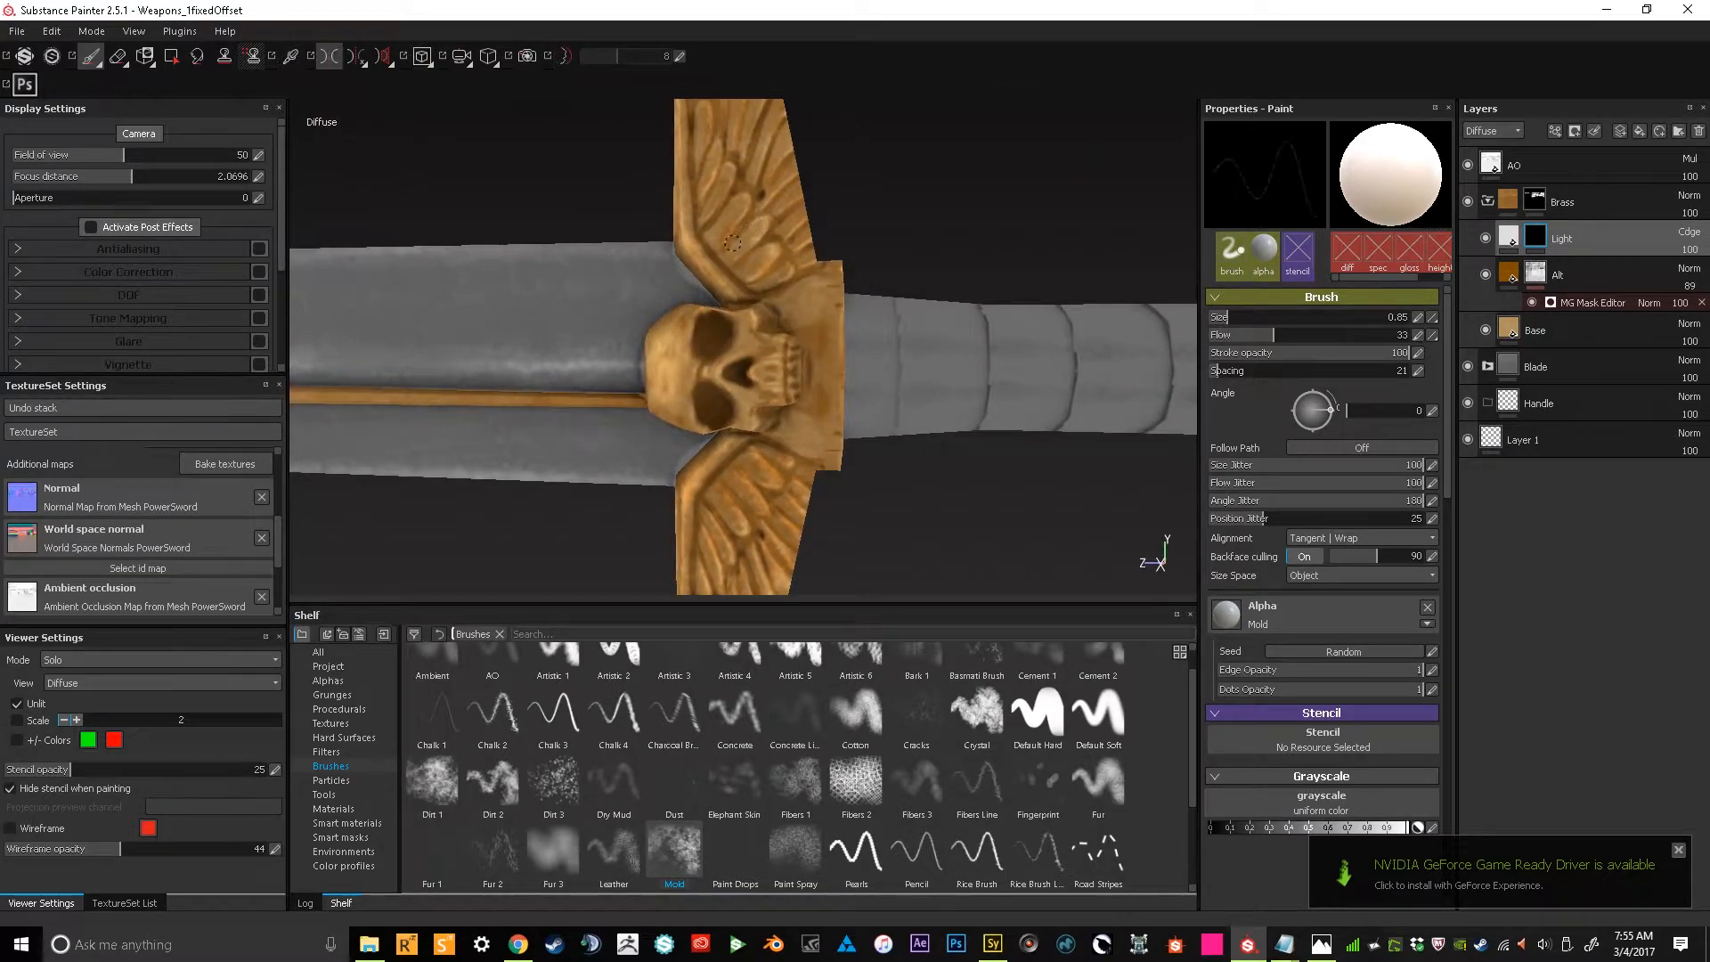
{"action": "left_click_drag", "start_coordinate": [1264, 337], "coordinate": [1235, 337]}
{"action": "left_click_drag", "start_coordinate": [803, 258], "coordinate": [758, 257], "text": "alt"}
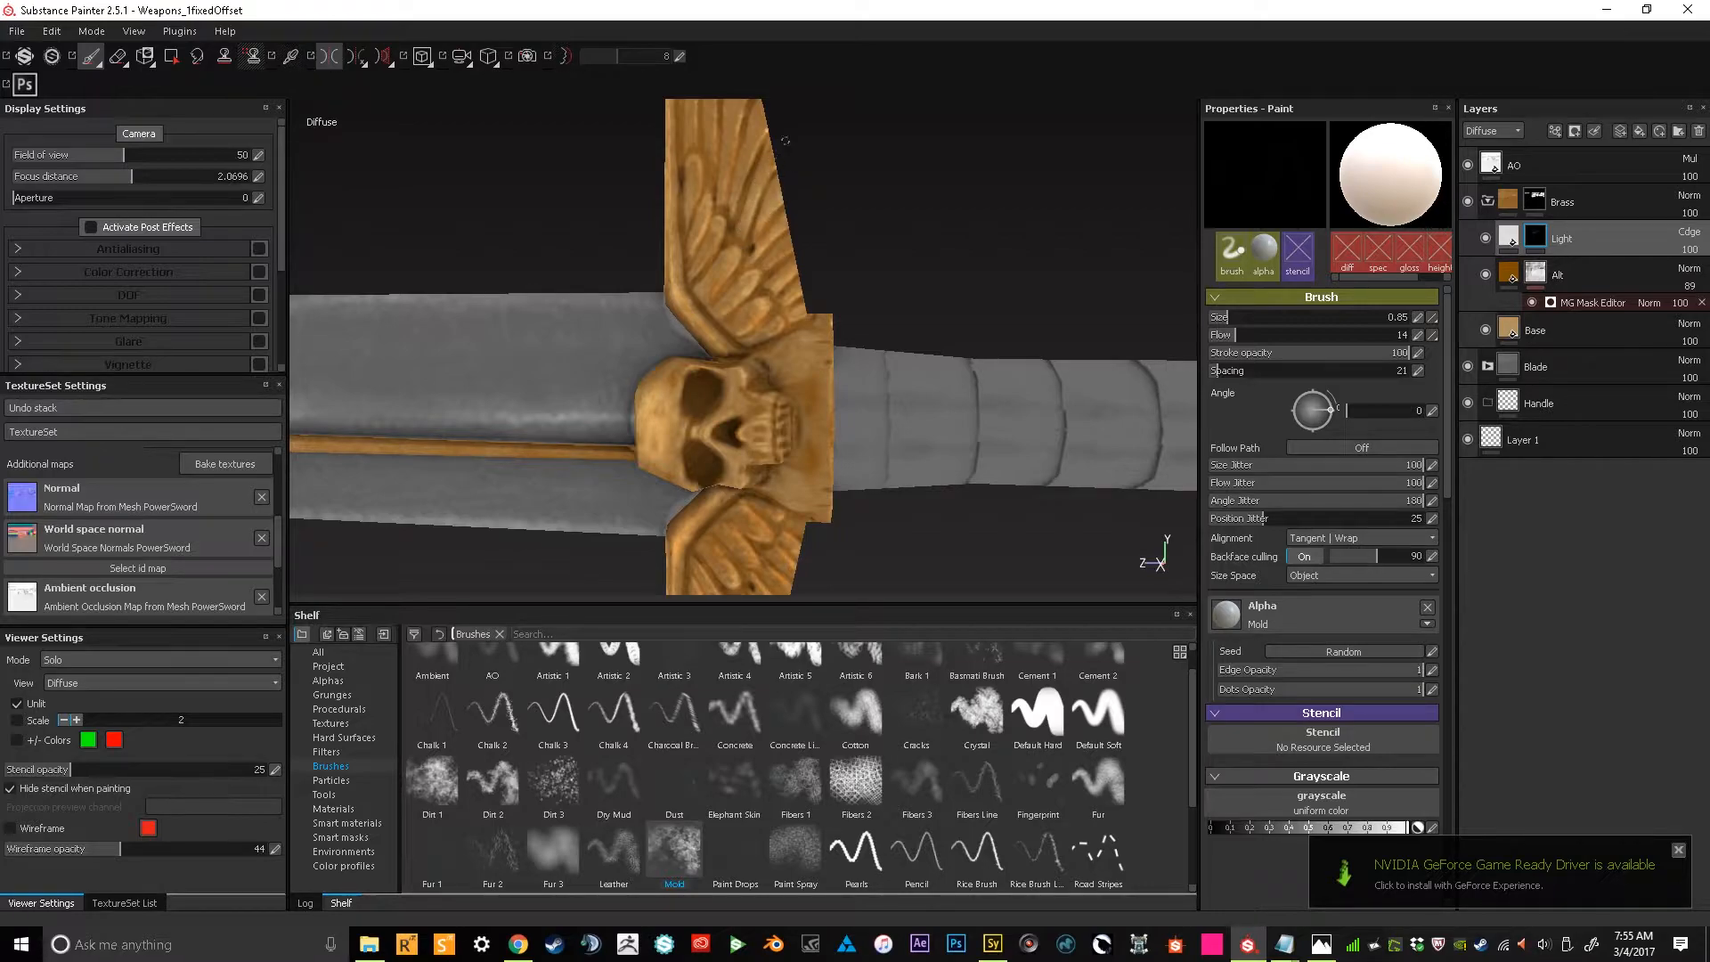
{"action": "left_click_drag", "start_coordinate": [757, 188], "coordinate": [754, 192], "text": "alt"}
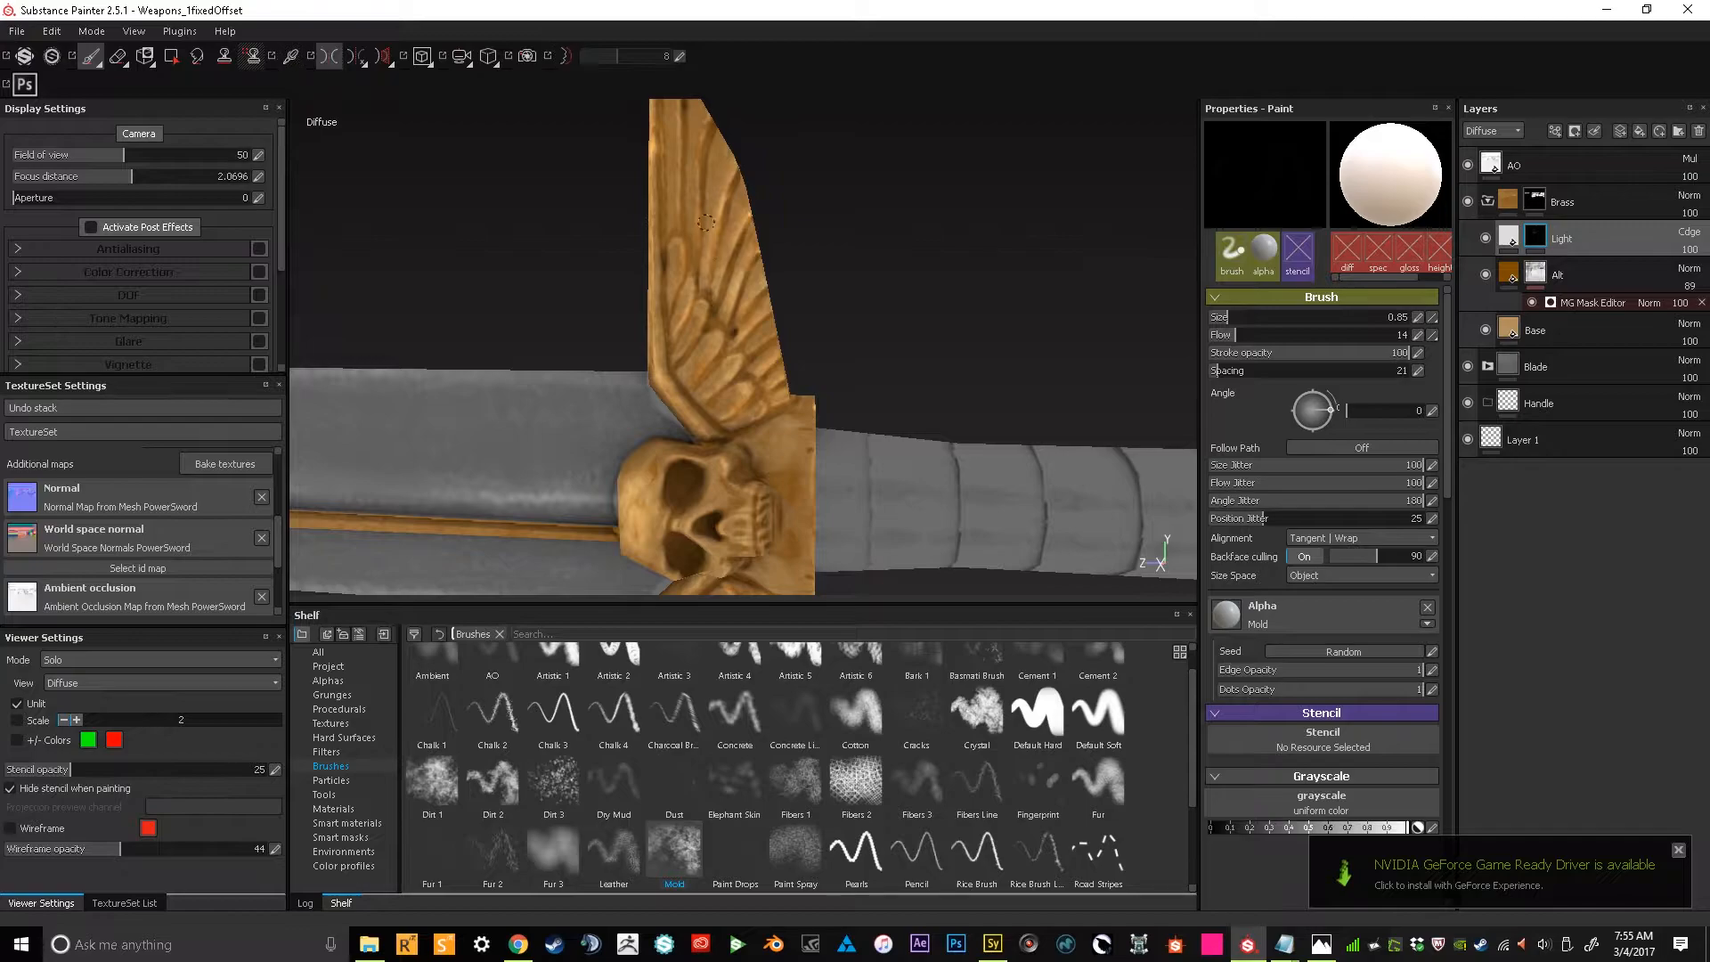
{"action": "left_click_drag", "start_coordinate": [700, 138], "coordinate": [686, 165], "text": "alt"}
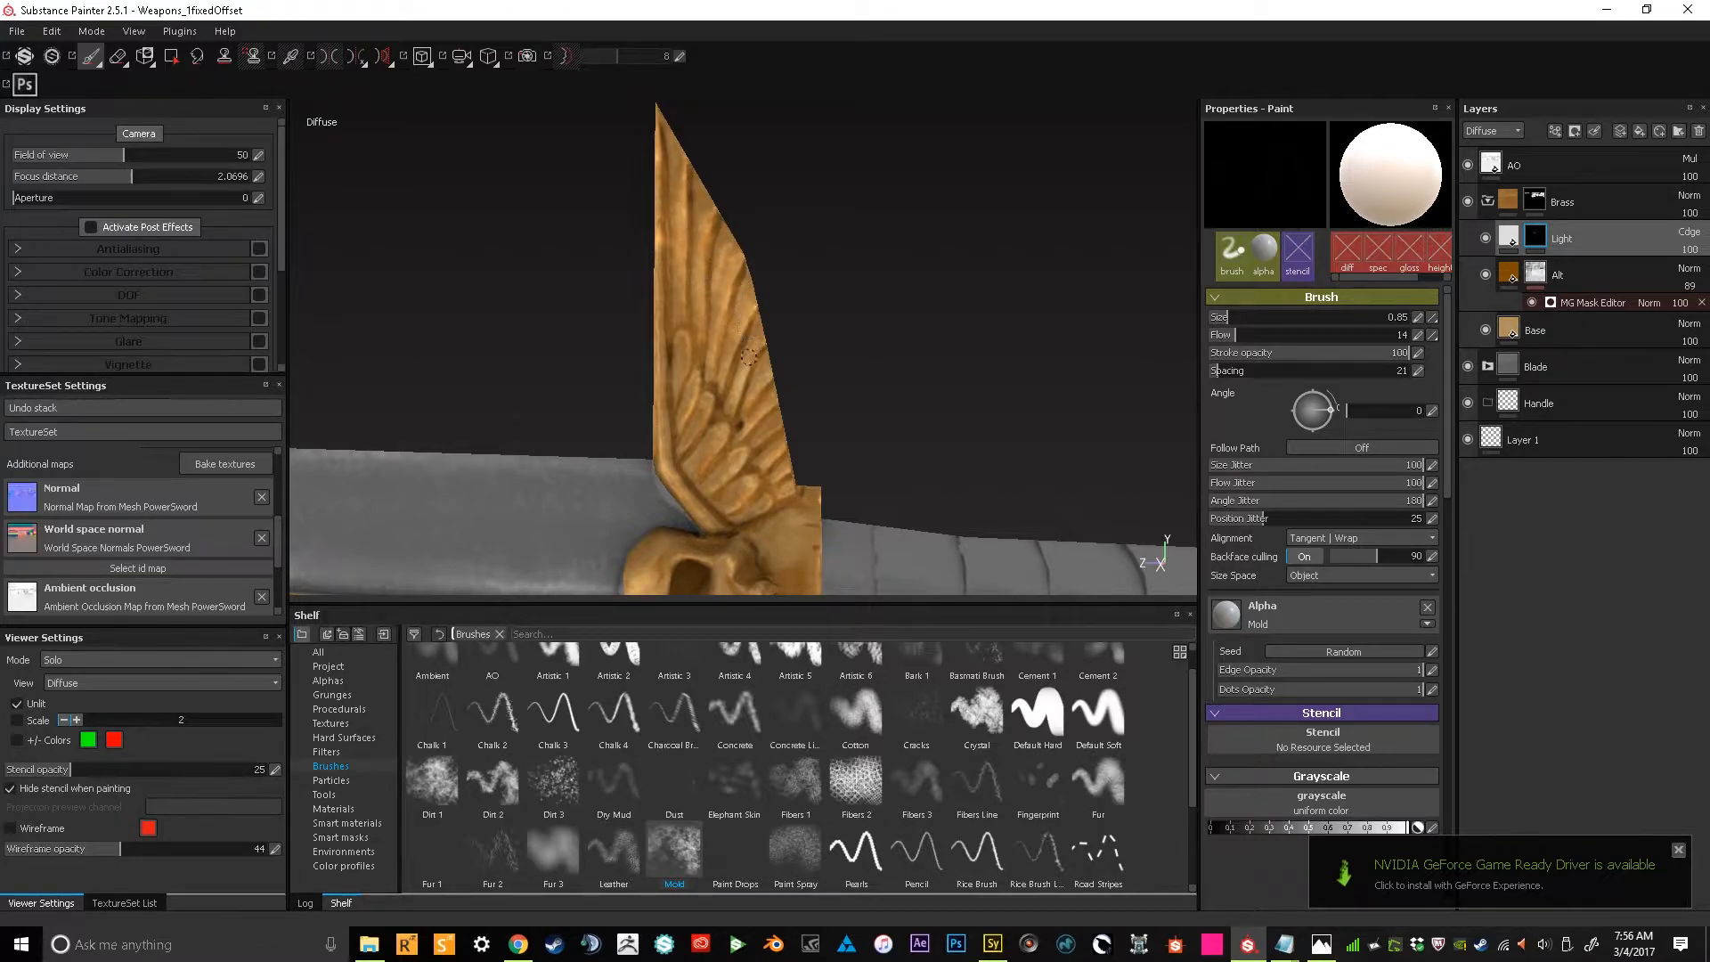
Paint soft highlights on the lower wing's outer feathers and near its tip
{"action": "middle_click_drag", "start_coordinate": [735, 323], "coordinate": [793, 246], "text": "alt"}
{"action": "left_click_drag", "start_coordinate": [794, 246], "coordinate": [781, 450], "text": "alt"}
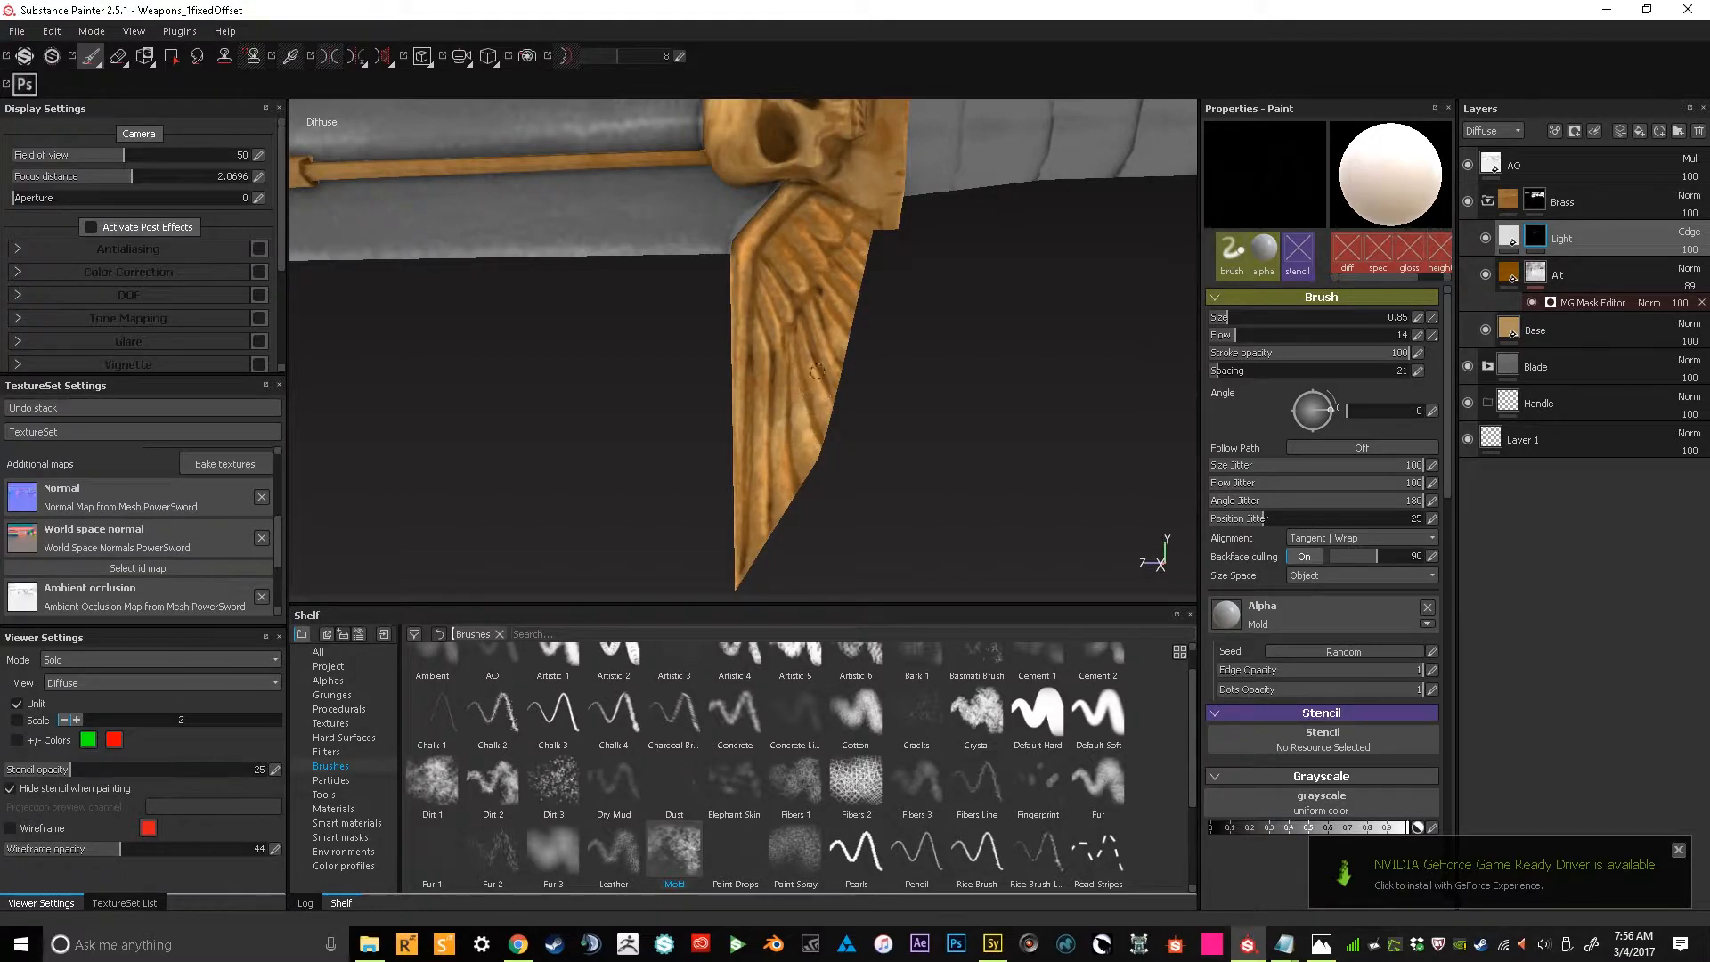
{"action": "left_click_drag", "start_coordinate": [825, 426], "coordinate": [810, 428]}
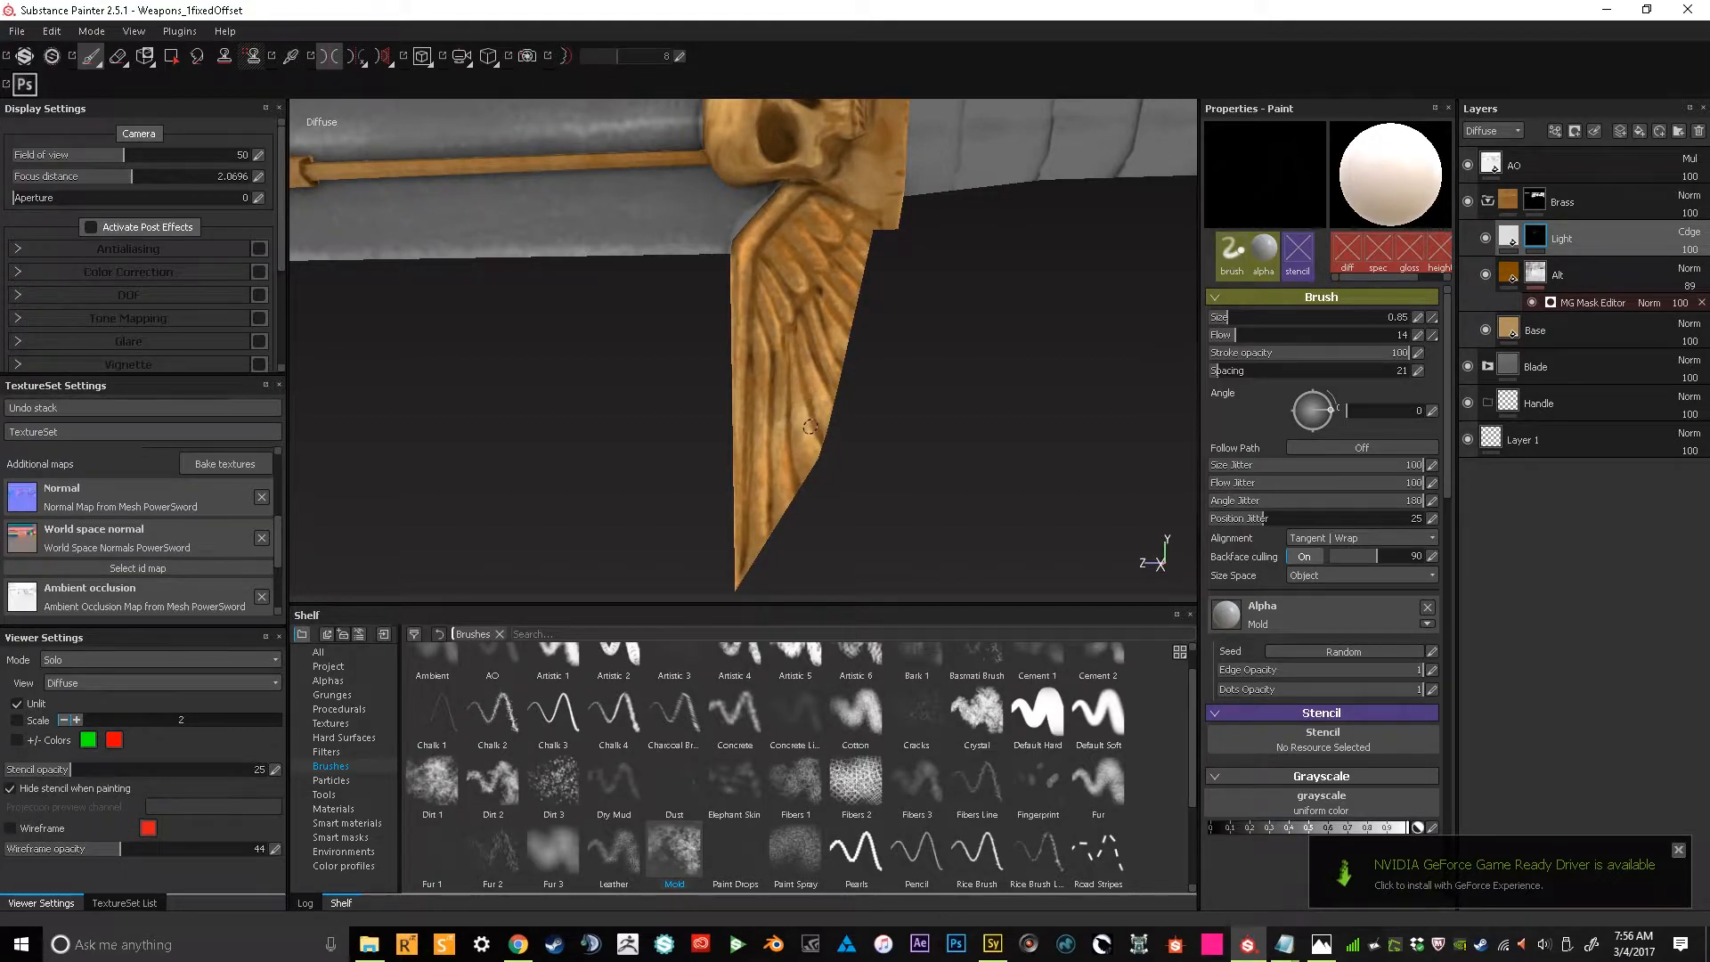
{"action": "left_click_drag", "start_coordinate": [753, 521], "coordinate": [754, 515]}
Paint soft highlights on the crossguard collar's rim beside the upper wing
{"action": "right_click_drag", "start_coordinate": [891, 472], "coordinate": [966, 200], "text": "alt"}
{"action": "middle_click_drag", "start_coordinate": [966, 199], "coordinate": [926, 424], "text": "alt"}
{"action": "right_click_drag", "start_coordinate": [935, 451], "coordinate": [935, 385], "text": "alt"}
{"action": "middle_click_drag", "start_coordinate": [941, 448], "coordinate": [890, 433], "text": "alt"}
{"action": "left_click_drag", "start_coordinate": [889, 433], "coordinate": [860, 429], "text": "alt"}
{"action": "right_click_drag", "start_coordinate": [860, 429], "coordinate": [853, 495], "text": "alt"}
{"action": "mouse_move", "coordinate": [853, 495]}
{"action": "left_mouse_down", "text": "alt"}
{"action": "mouse_move", "coordinate": [834, 458]}
{"action": "mouse_move", "coordinate": [841, 477]}
{"action": "mouse_move", "coordinate": [879, 479]}
{"action": "mouse_move", "coordinate": [942, 392]}
{"action": "mouse_move", "coordinate": [935, 366]}
{"action": "left_mouse_up", "text": "alt"}
{"action": "left_click_drag", "start_coordinate": [832, 188], "coordinate": [836, 162]}
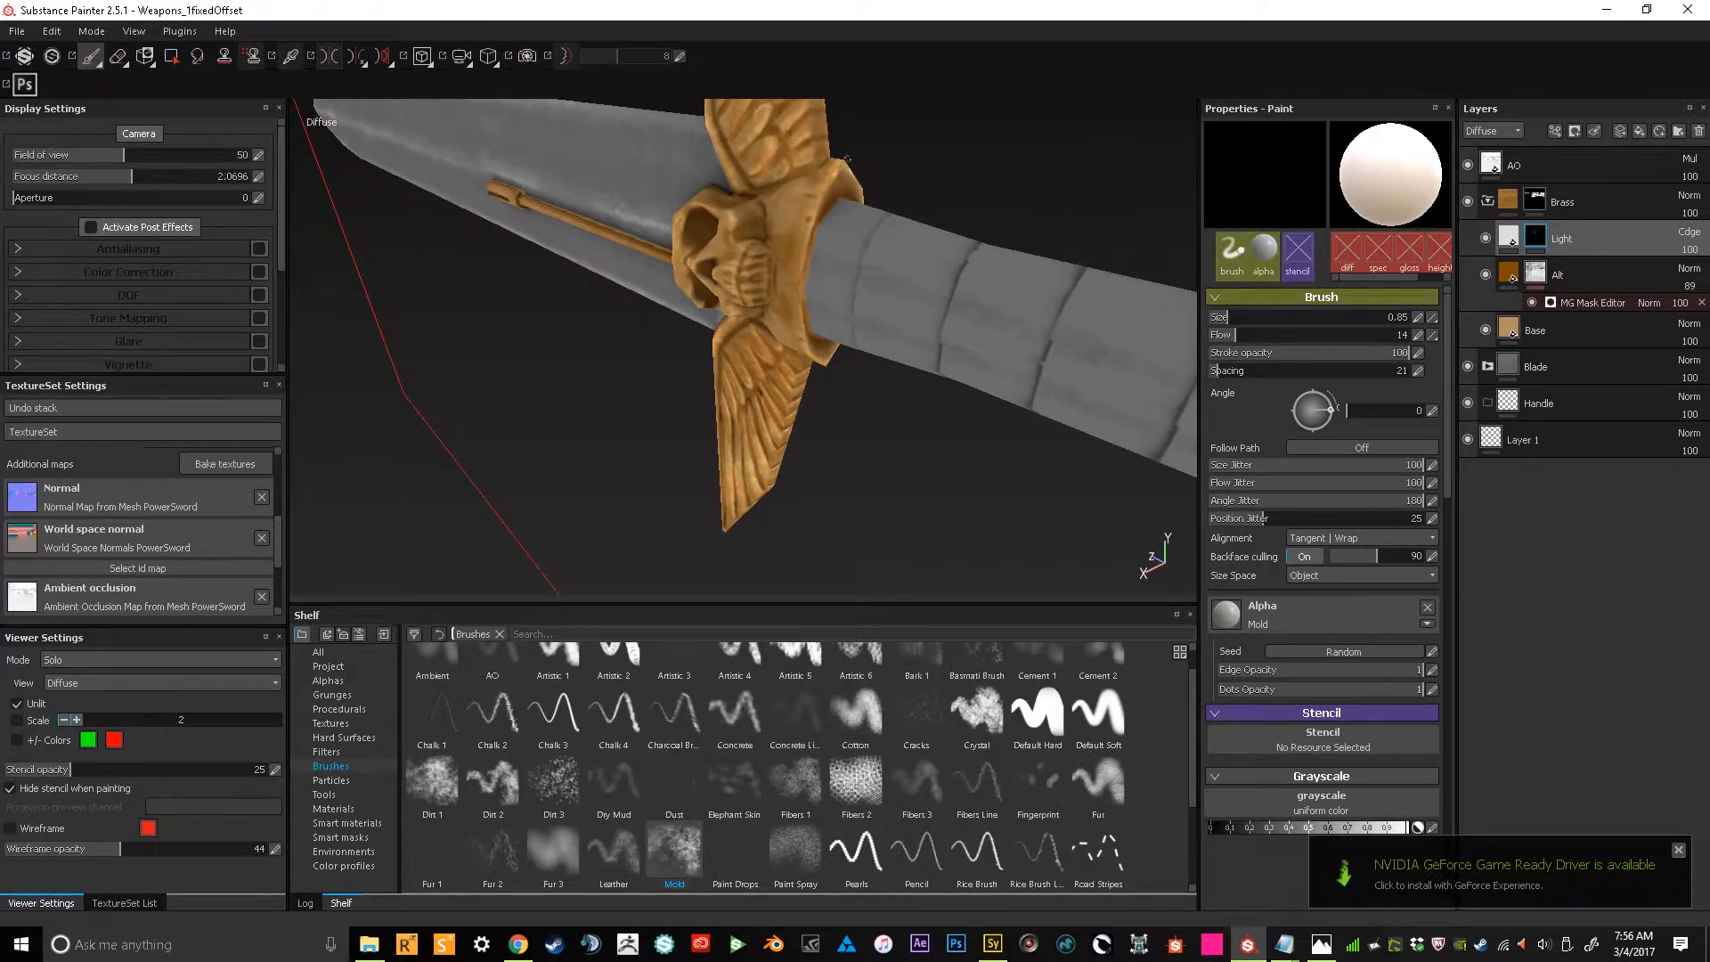
Paint soft highlights over the skull and the collar behind it, enlarging the brush to a size of 2.32
{"action": "left_click_drag", "start_coordinate": [823, 403], "coordinate": [899, 374], "text": "alt"}
{"action": "right_click_drag", "start_coordinate": [888, 202], "coordinate": [943, 154], "text": "alt"}
{"action": "left_click_drag", "start_coordinate": [901, 159], "coordinate": [930, 165], "text": "alt"}
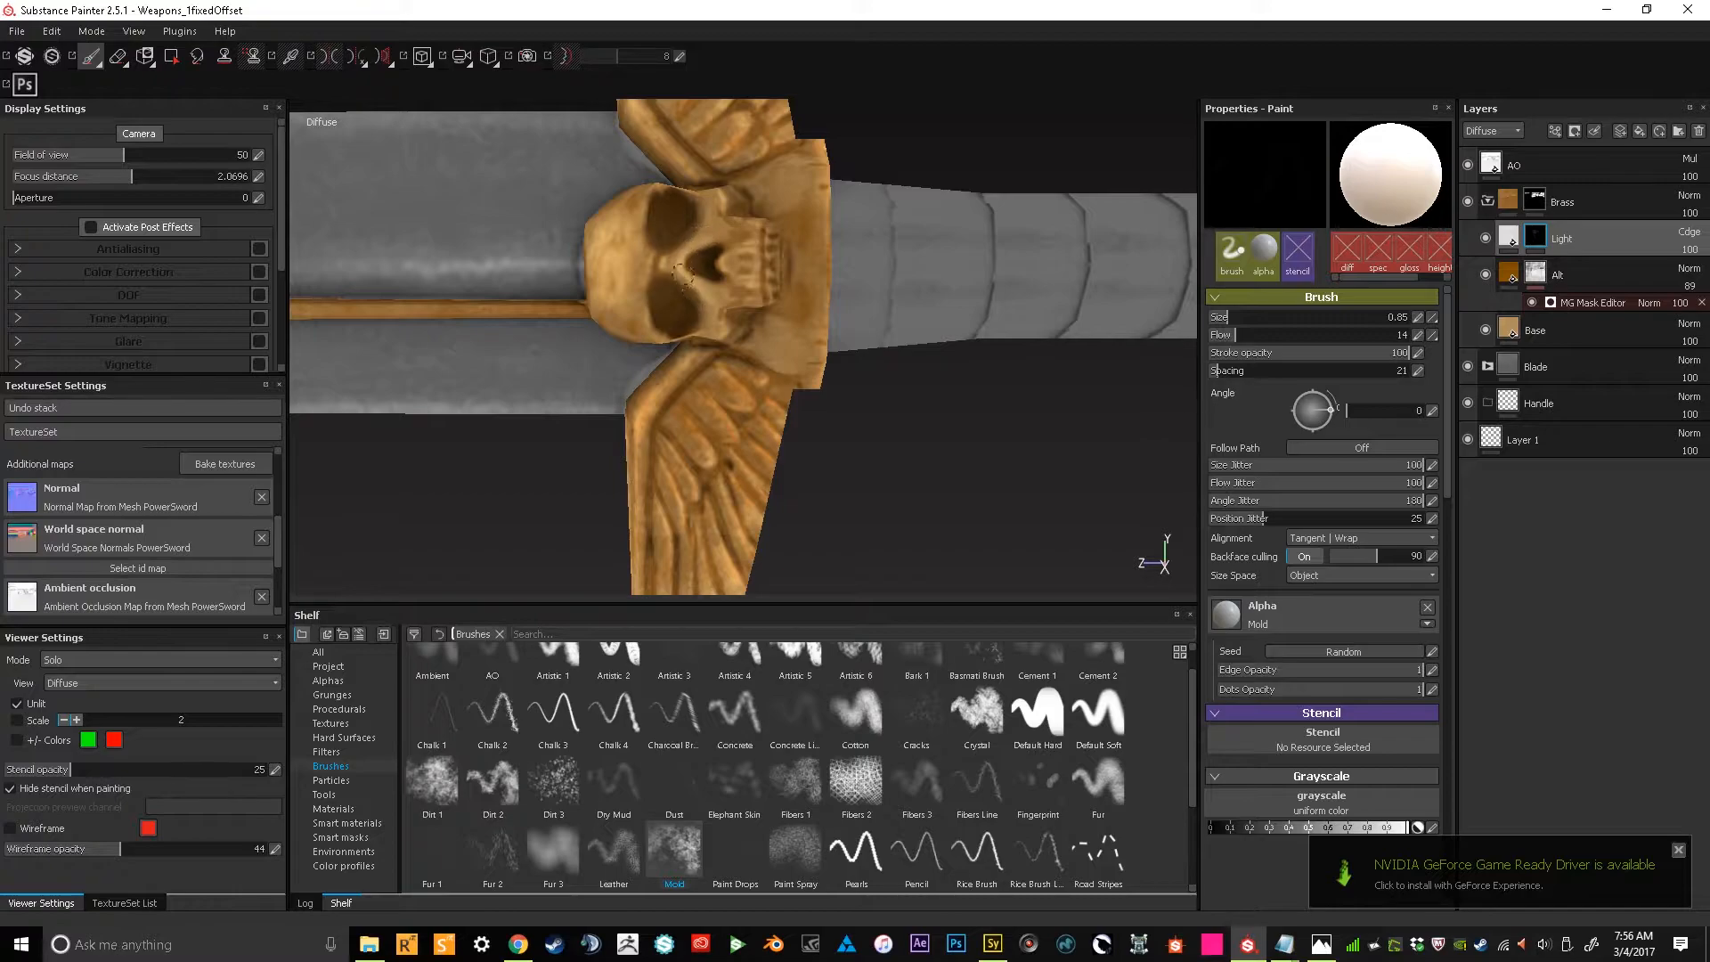
{"action": "mouse_move", "coordinate": [866, 156]}
{"action": "left_mouse_down", "text": "alt"}
{"action": "mouse_move", "coordinate": [935, 107]}
{"action": "mouse_move", "coordinate": [1006, 117]}
{"action": "mouse_move", "coordinate": [841, 138]}
{"action": "mouse_move", "coordinate": [950, 164]}
{"action": "mouse_move", "coordinate": [878, 167]}
{"action": "mouse_move", "coordinate": [879, 206]}
{"action": "mouse_move", "coordinate": [801, 225]}
{"action": "left_mouse_up", "text": "alt"}
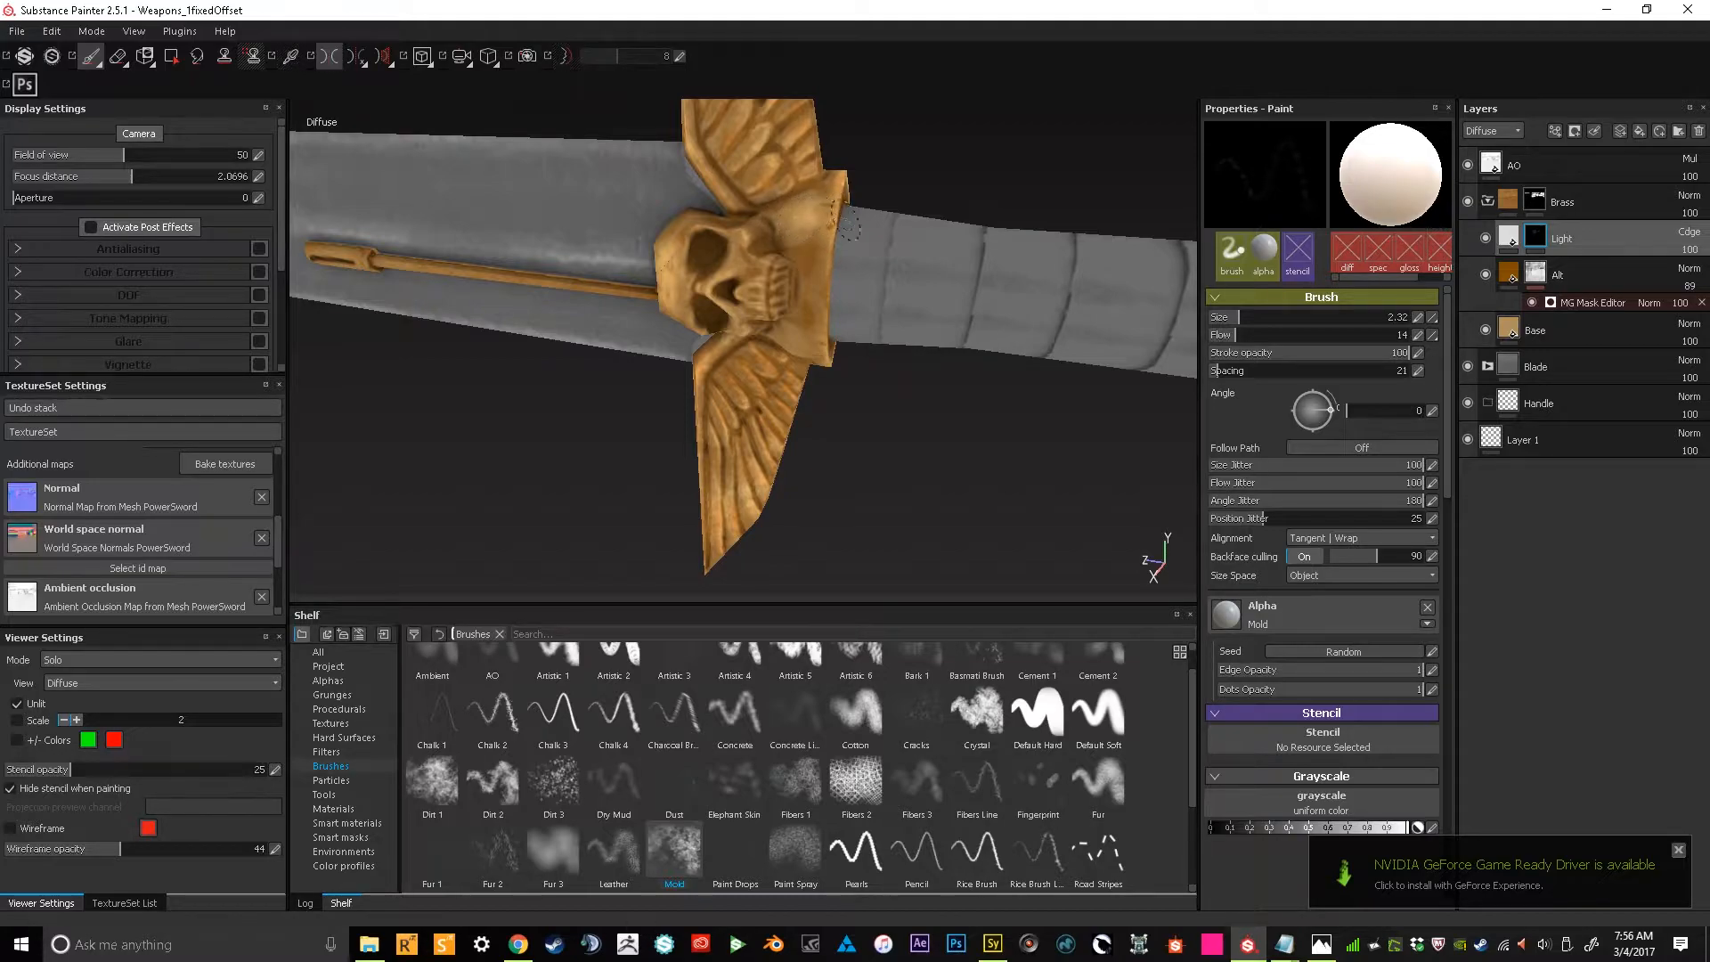
{"action": "mouse_move", "coordinate": [865, 460]}
{"action": "left_mouse_down", "text": "alt"}
{"action": "mouse_move", "coordinate": [788, 361]}
{"action": "mouse_move", "coordinate": [814, 364]}
{"action": "left_mouse_up", "text": "alt"}
{"action": "mouse_move", "coordinate": [892, 411]}
{"action": "left_mouse_down", "text": "alt"}
{"action": "mouse_move", "coordinate": [870, 530]}
{"action": "mouse_move", "coordinate": [829, 419]}
{"action": "left_mouse_up", "text": "alt"}
{"action": "right_click_drag", "start_coordinate": [869, 200], "coordinate": [873, 141], "text": "alt"}
{"action": "left_click_drag", "start_coordinate": [873, 142], "coordinate": [855, 189], "text": "alt"}
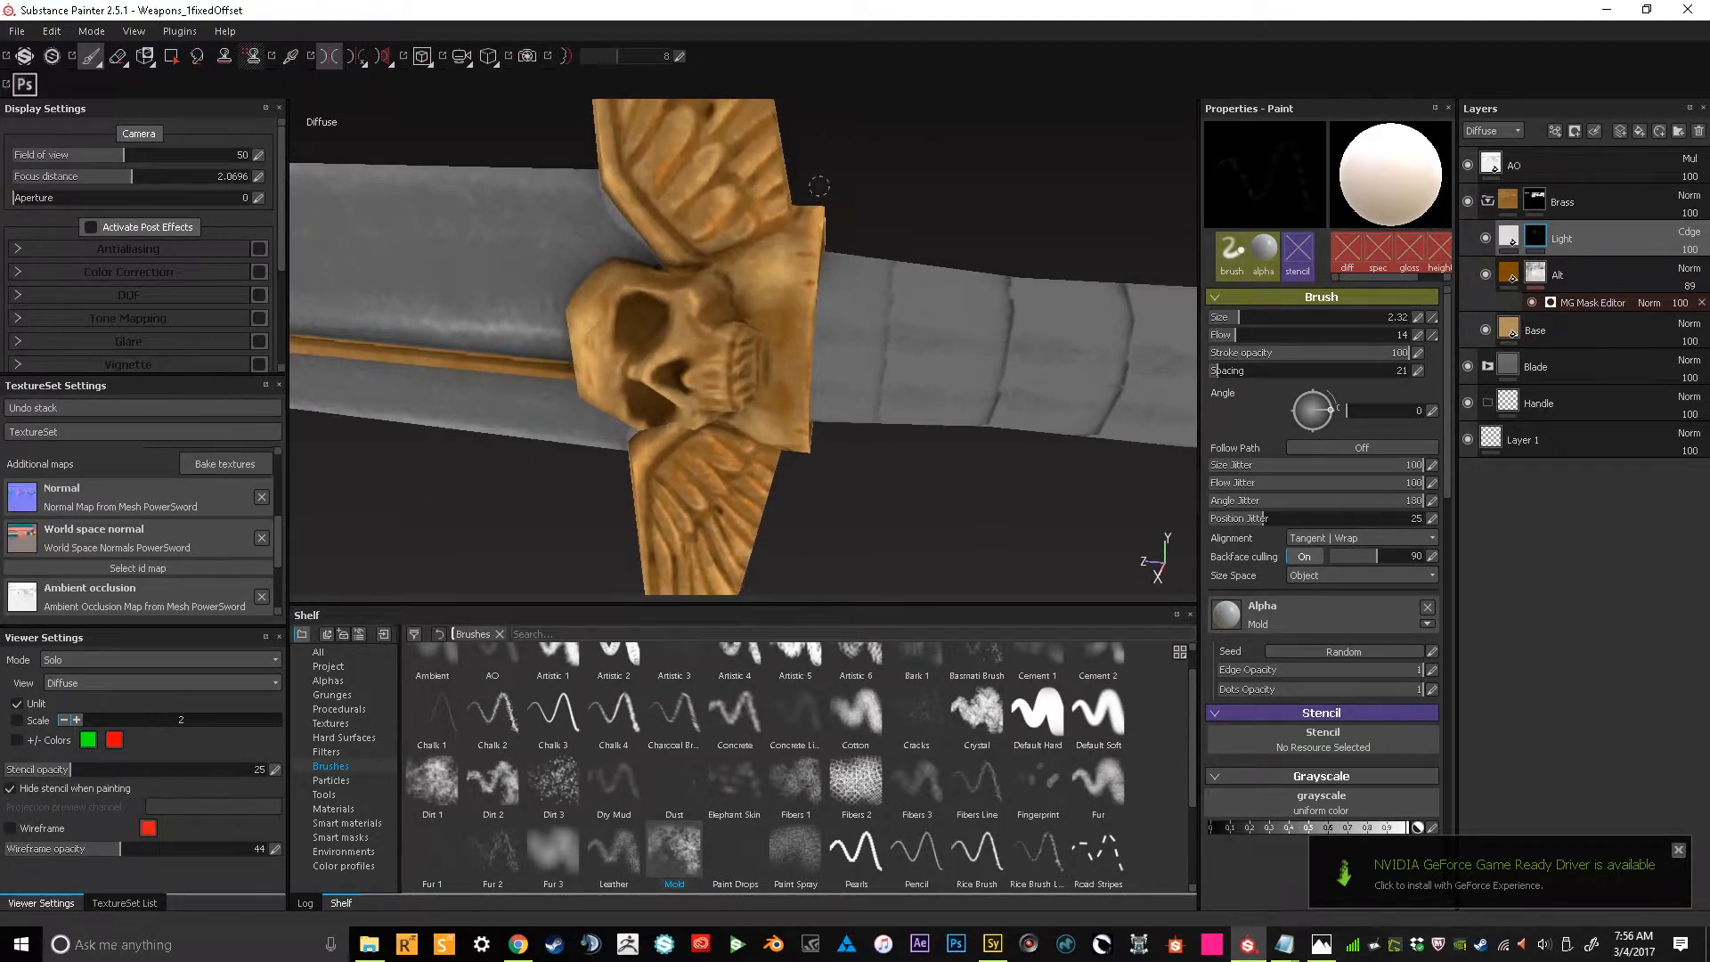
Paint thin highlights along the collar's rim with a brush size of 0.27 and a flow of 32
{"action": "left_click_drag", "start_coordinate": [1227, 337], "coordinate": [1271, 336]}
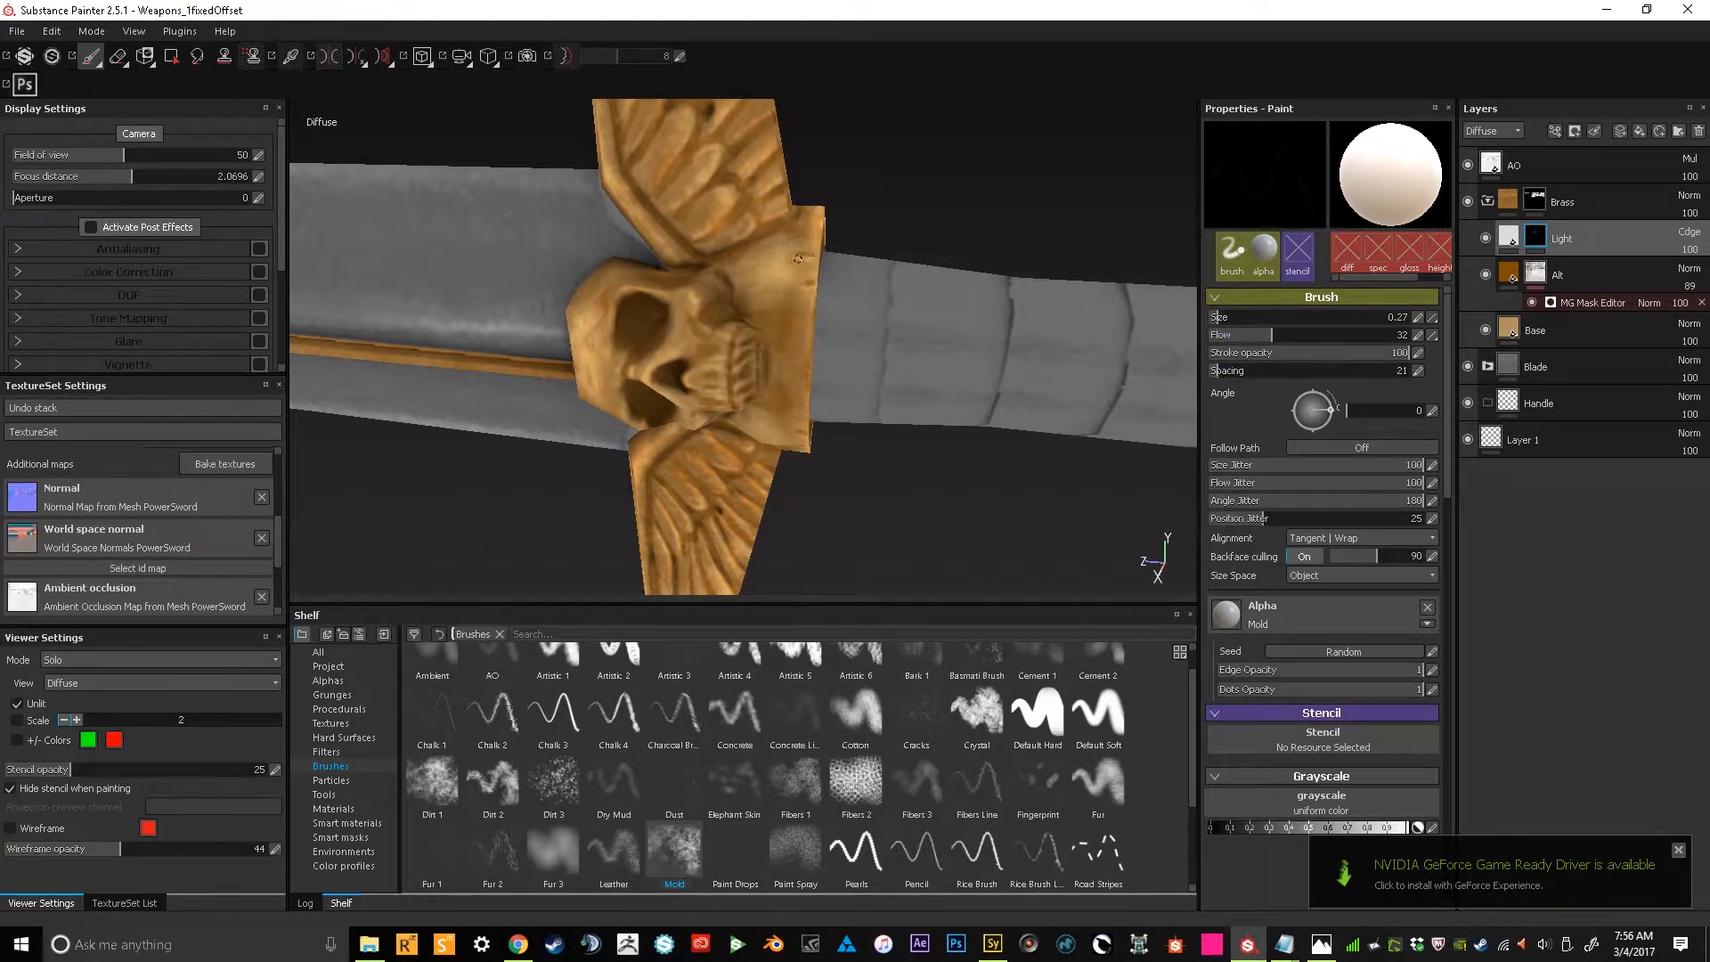
{"action": "left_click_drag", "start_coordinate": [808, 264], "coordinate": [821, 210], "text": "alt"}
{"action": "left_click_drag", "start_coordinate": [1007, 214], "coordinate": [990, 251], "text": "alt"}
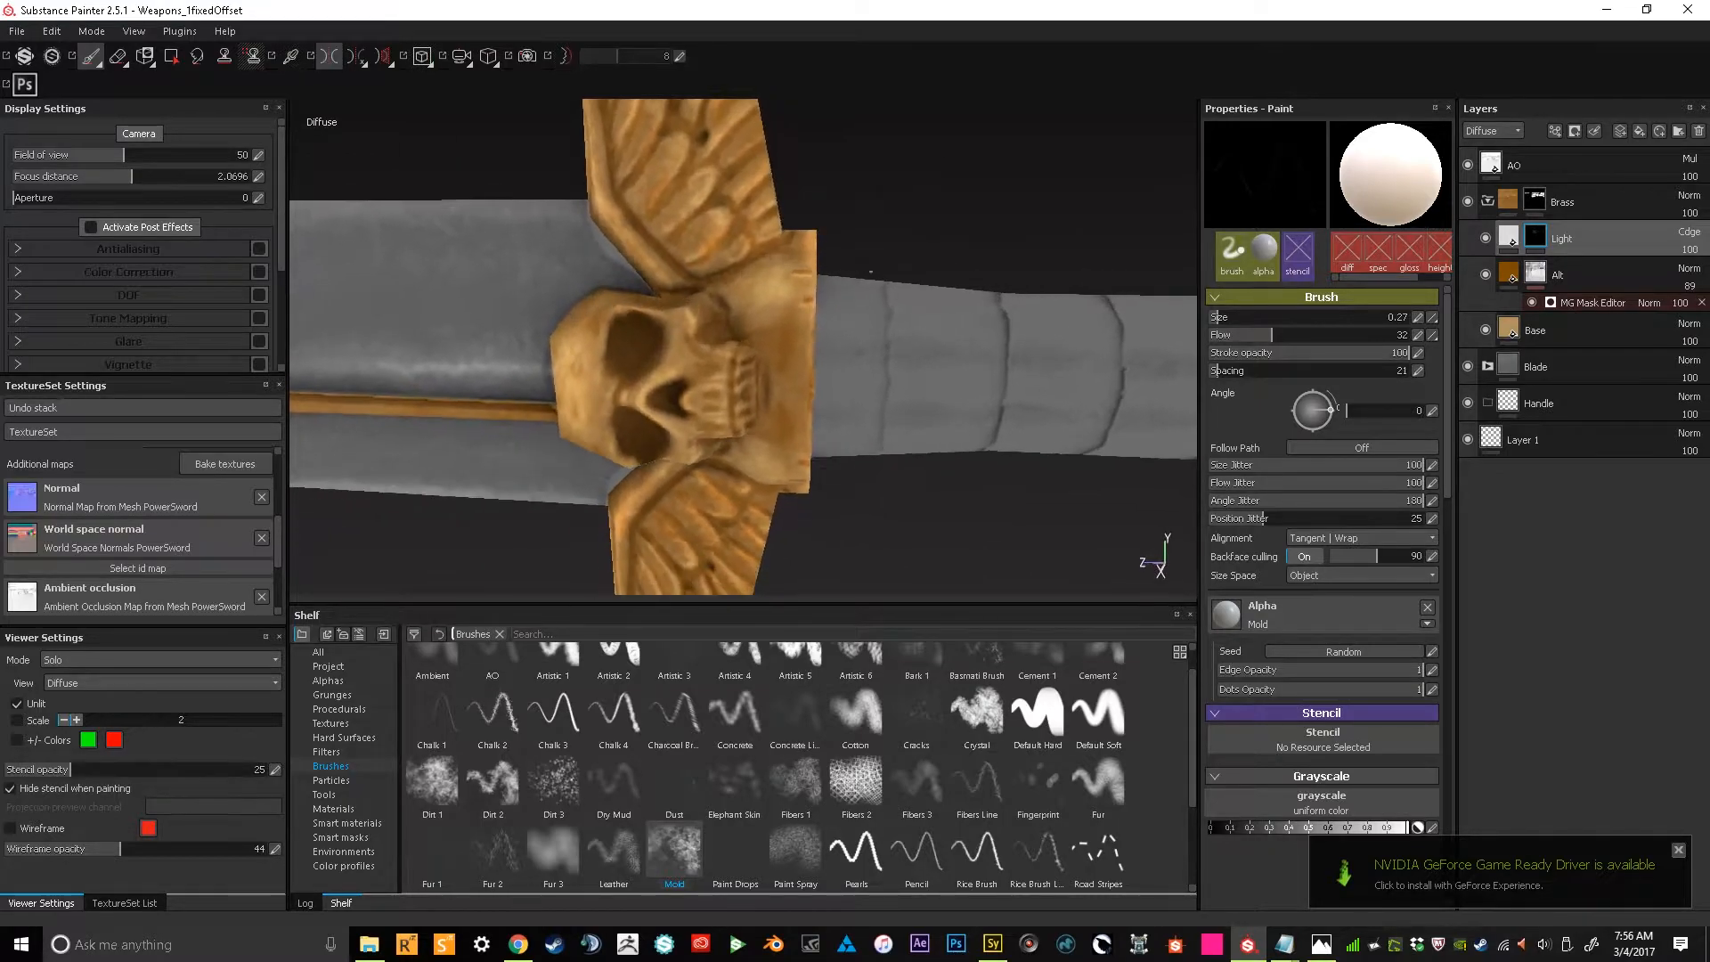
{"action": "left_click_drag", "start_coordinate": [855, 264], "coordinate": [818, 412], "text": "alt"}
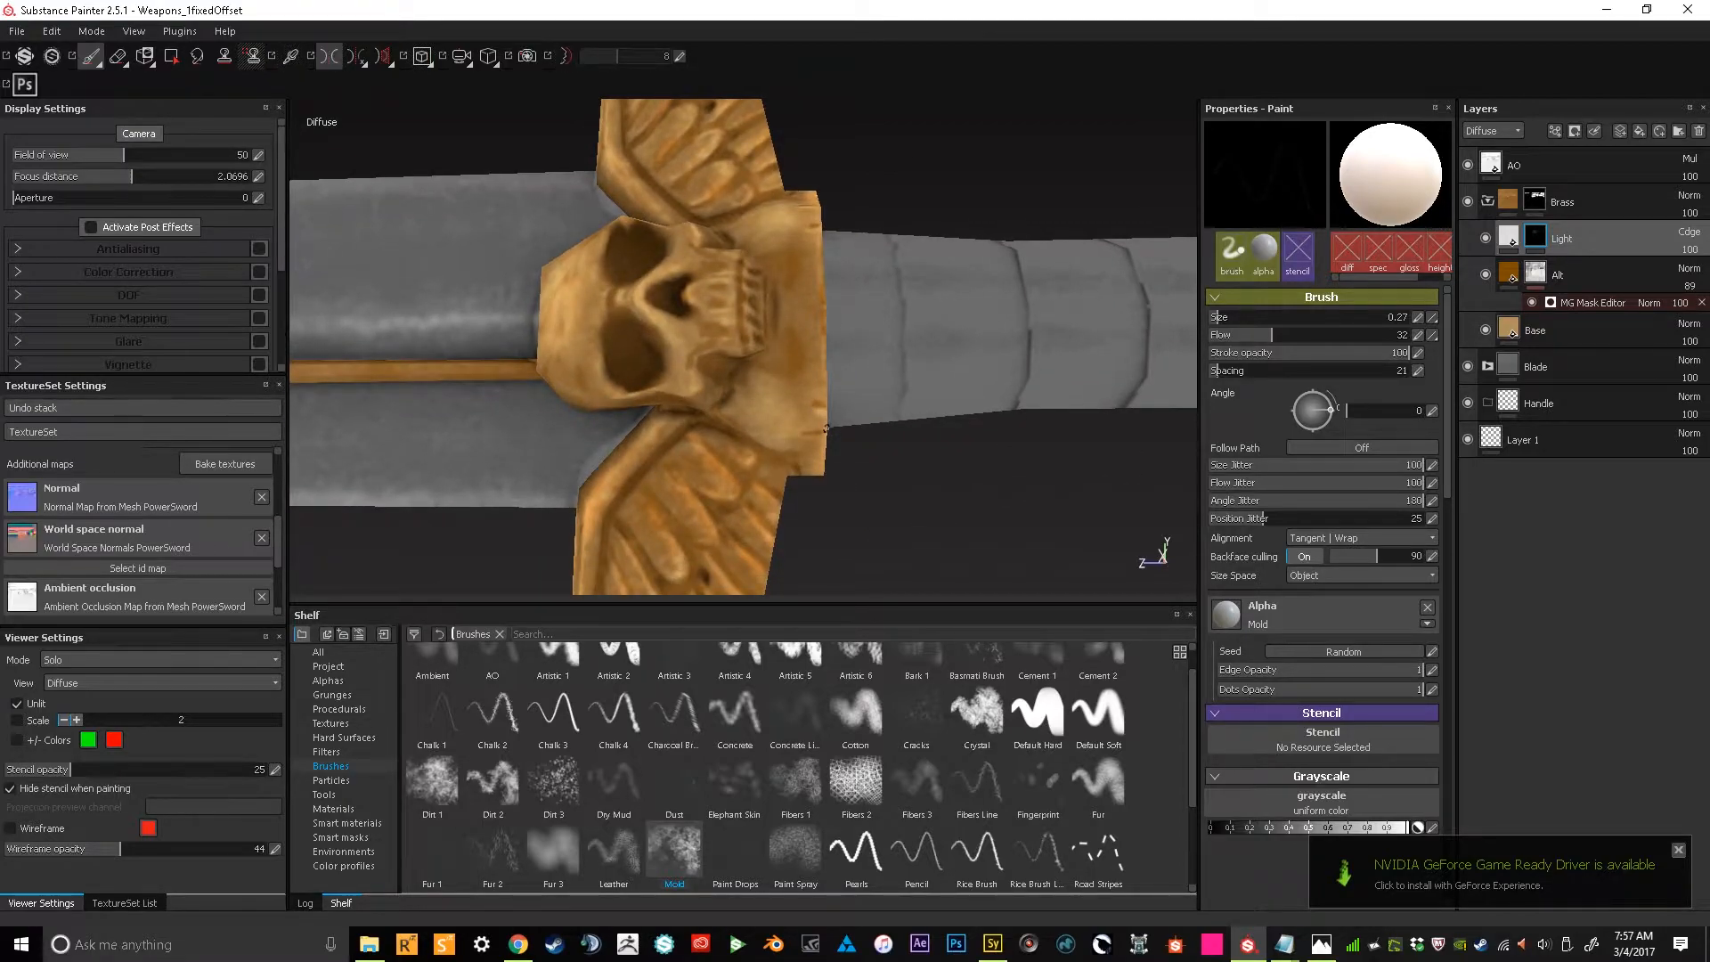
Undo the last collar stroke and repaint thin highlights around the nicks on the collar's lower rim
{"action": "key", "text": "ctrl+z"}
{"action": "left_click_drag", "start_coordinate": [814, 398], "coordinate": [814, 433]}
{"action": "key", "text": "ctrl"}
{"action": "mouse_move", "coordinate": [801, 125]}
{"action": "left_mouse_down", "text": "alt"}
{"action": "mouse_move", "coordinate": [812, 250]}
{"action": "mouse_move", "coordinate": [816, 170]}
{"action": "left_mouse_up", "text": "alt"}
{"action": "left_click_drag", "start_coordinate": [820, 403], "coordinate": [811, 413]}
{"action": "left_click_drag", "start_coordinate": [838, 525], "coordinate": [843, 489], "text": "alt"}
{"action": "middle_click_drag", "start_coordinate": [844, 489], "coordinate": [843, 452], "text": "alt"}
{"action": "left_click_drag", "start_coordinate": [816, 394], "coordinate": [811, 394]}
{"action": "right_click_drag", "start_coordinate": [855, 396], "coordinate": [851, 334], "text": "alt"}
Paint highlights along the thin brass rod on the blade with a brush size of 0.52
{"action": "mouse_move", "coordinate": [850, 334]}
{"action": "left_mouse_down", "text": "alt"}
{"action": "mouse_move", "coordinate": [852, 375]}
{"action": "mouse_move", "coordinate": [884, 203]}
{"action": "mouse_move", "coordinate": [962, 223]}
{"action": "mouse_move", "coordinate": [985, 255]}
{"action": "mouse_move", "coordinate": [933, 237]}
{"action": "mouse_move", "coordinate": [992, 274]}
{"action": "mouse_move", "coordinate": [1087, 279]}
{"action": "mouse_move", "coordinate": [832, 284]}
{"action": "left_mouse_up", "text": "alt"}
{"action": "right_click_drag", "start_coordinate": [832, 283], "coordinate": [570, 342], "text": "alt"}
{"action": "middle_click_drag", "start_coordinate": [508, 342], "coordinate": [807, 404], "text": "alt"}
{"action": "left_click_drag", "start_coordinate": [807, 404], "coordinate": [772, 401], "text": "alt"}
{"action": "left_click_drag", "start_coordinate": [739, 313], "coordinate": [785, 311]}
{"action": "right_click", "coordinate": [794, 309]}
{"action": "left_click", "coordinate": [753, 314]}
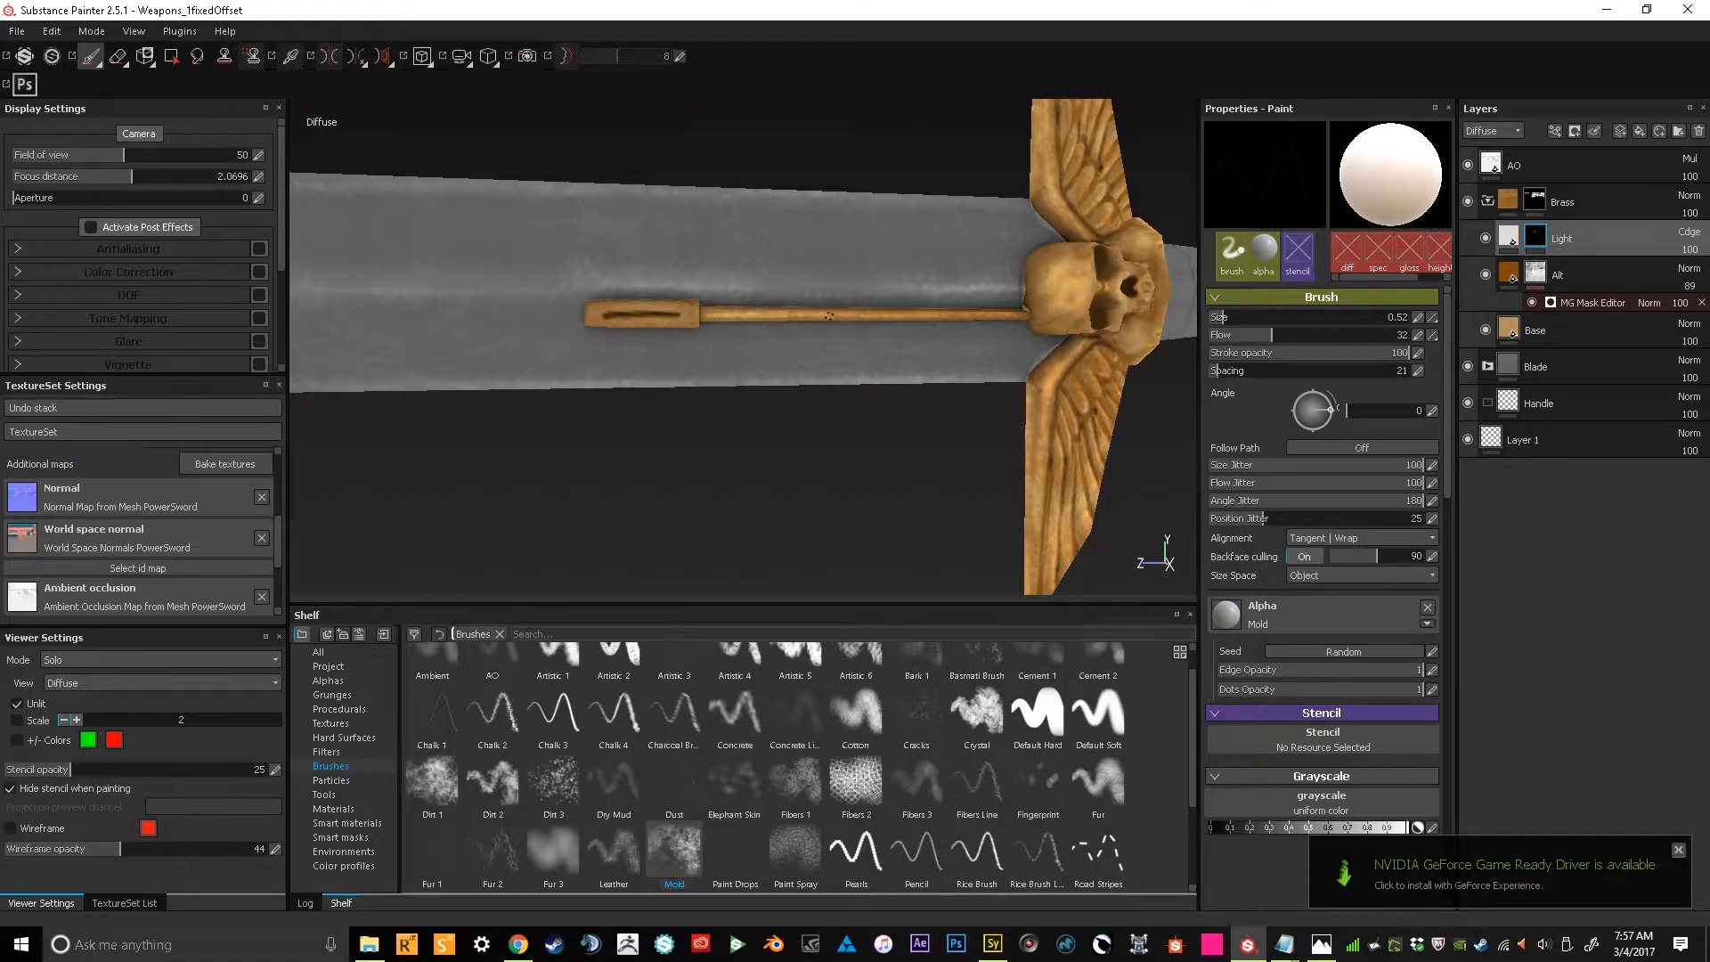
Paint highlights around the slotted end of the brass rod, increasing the brush size to 1.26
{"action": "left_click_drag", "start_coordinate": [799, 430], "coordinate": [826, 433], "text": "alt"}
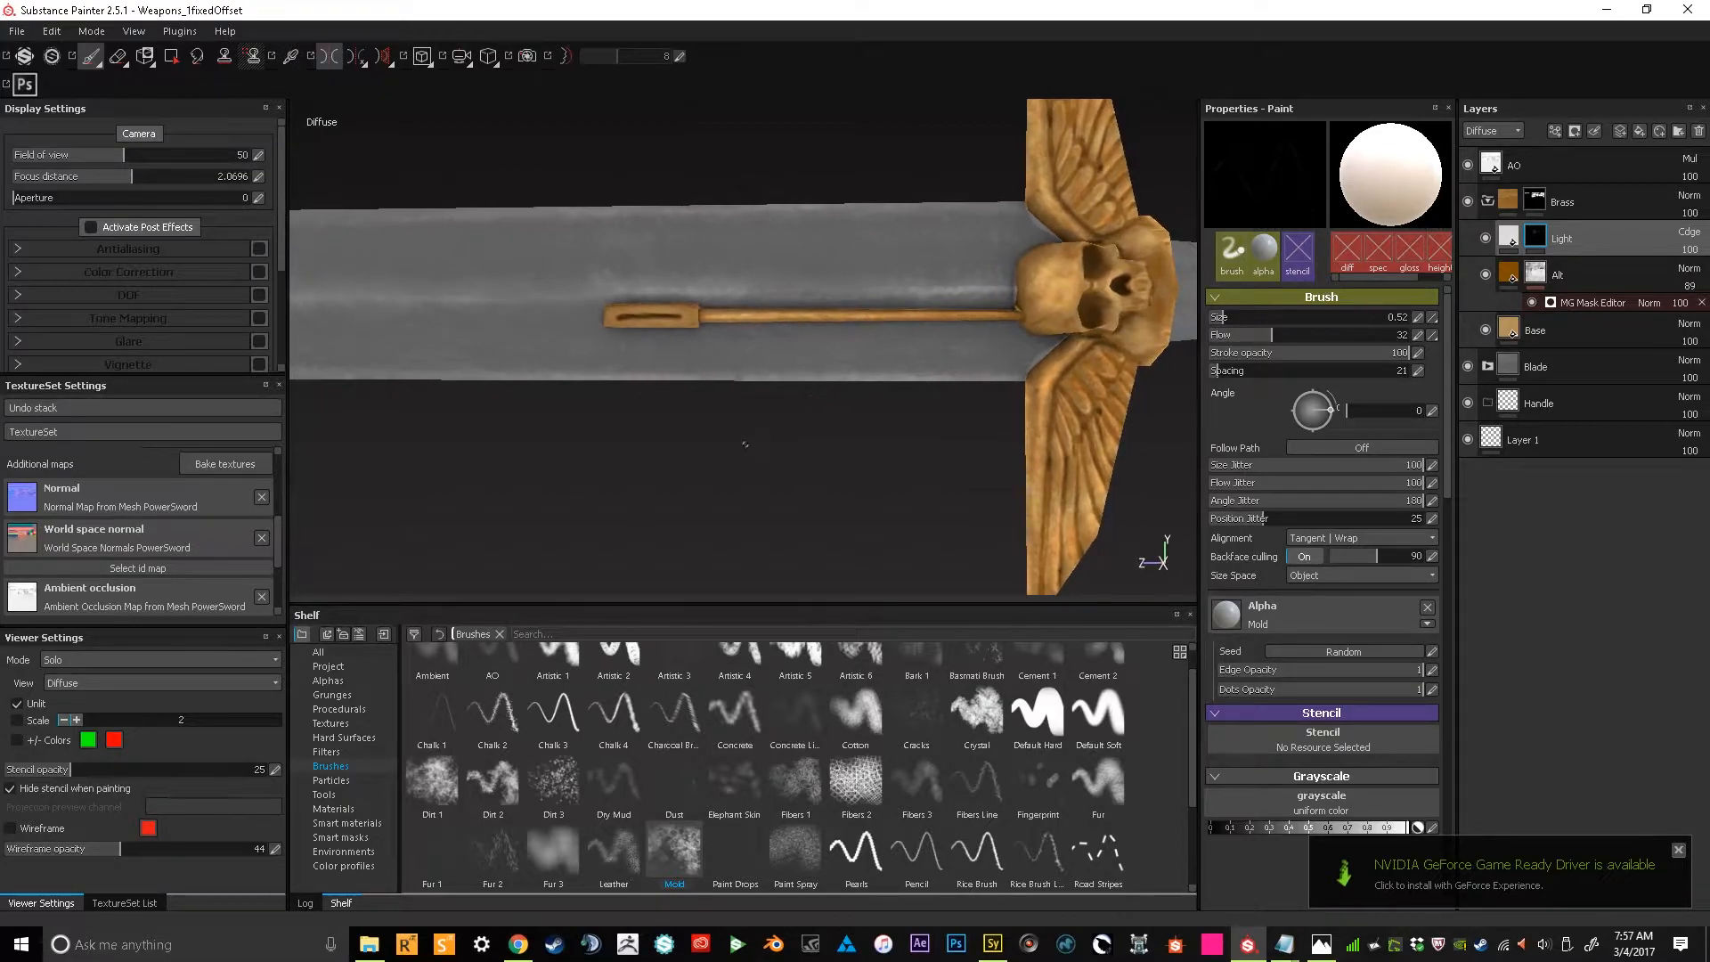
{"action": "middle_click_drag", "start_coordinate": [745, 445], "coordinate": [806, 468], "text": "alt"}
{"action": "left_click_drag", "start_coordinate": [773, 474], "coordinate": [828, 473], "text": "alt"}
{"action": "middle_click_drag", "start_coordinate": [726, 480], "coordinate": [767, 492], "text": "alt"}
{"action": "right_click_drag", "start_coordinate": [769, 492], "coordinate": [728, 472], "text": "alt"}
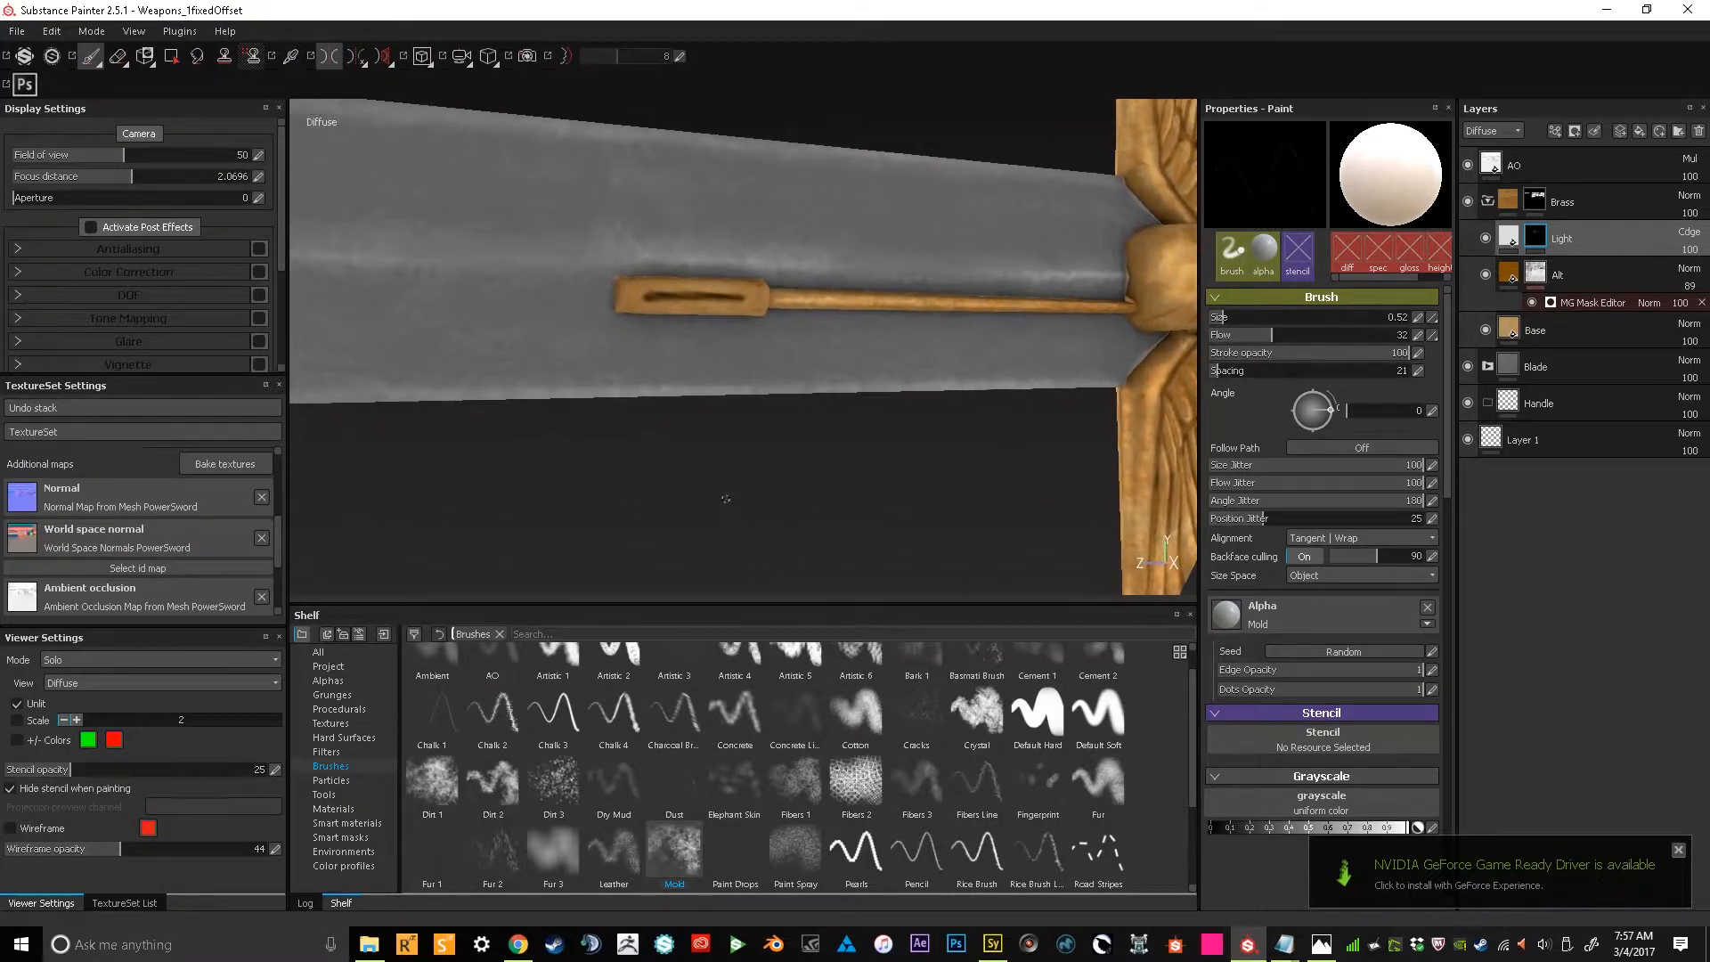
{"action": "middle_click_drag", "start_coordinate": [716, 463], "coordinate": [787, 441], "text": "alt"}
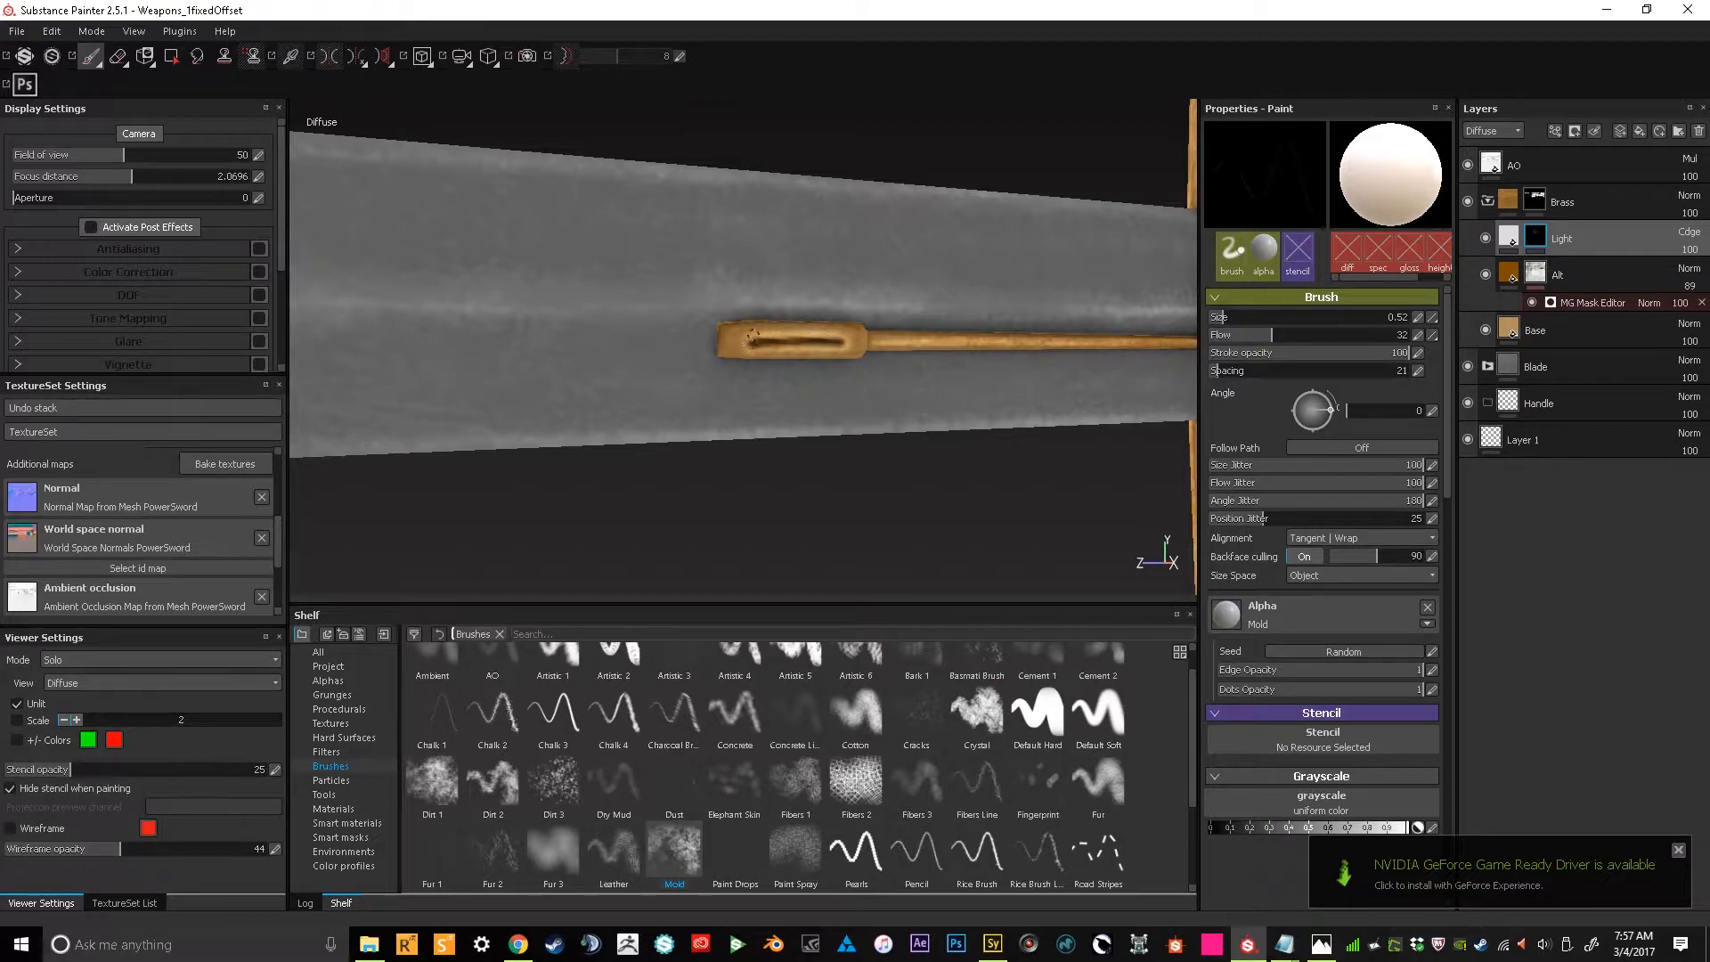
{"action": "right_click_drag", "start_coordinate": [748, 336], "coordinate": [779, 338], "text": "ctrl"}
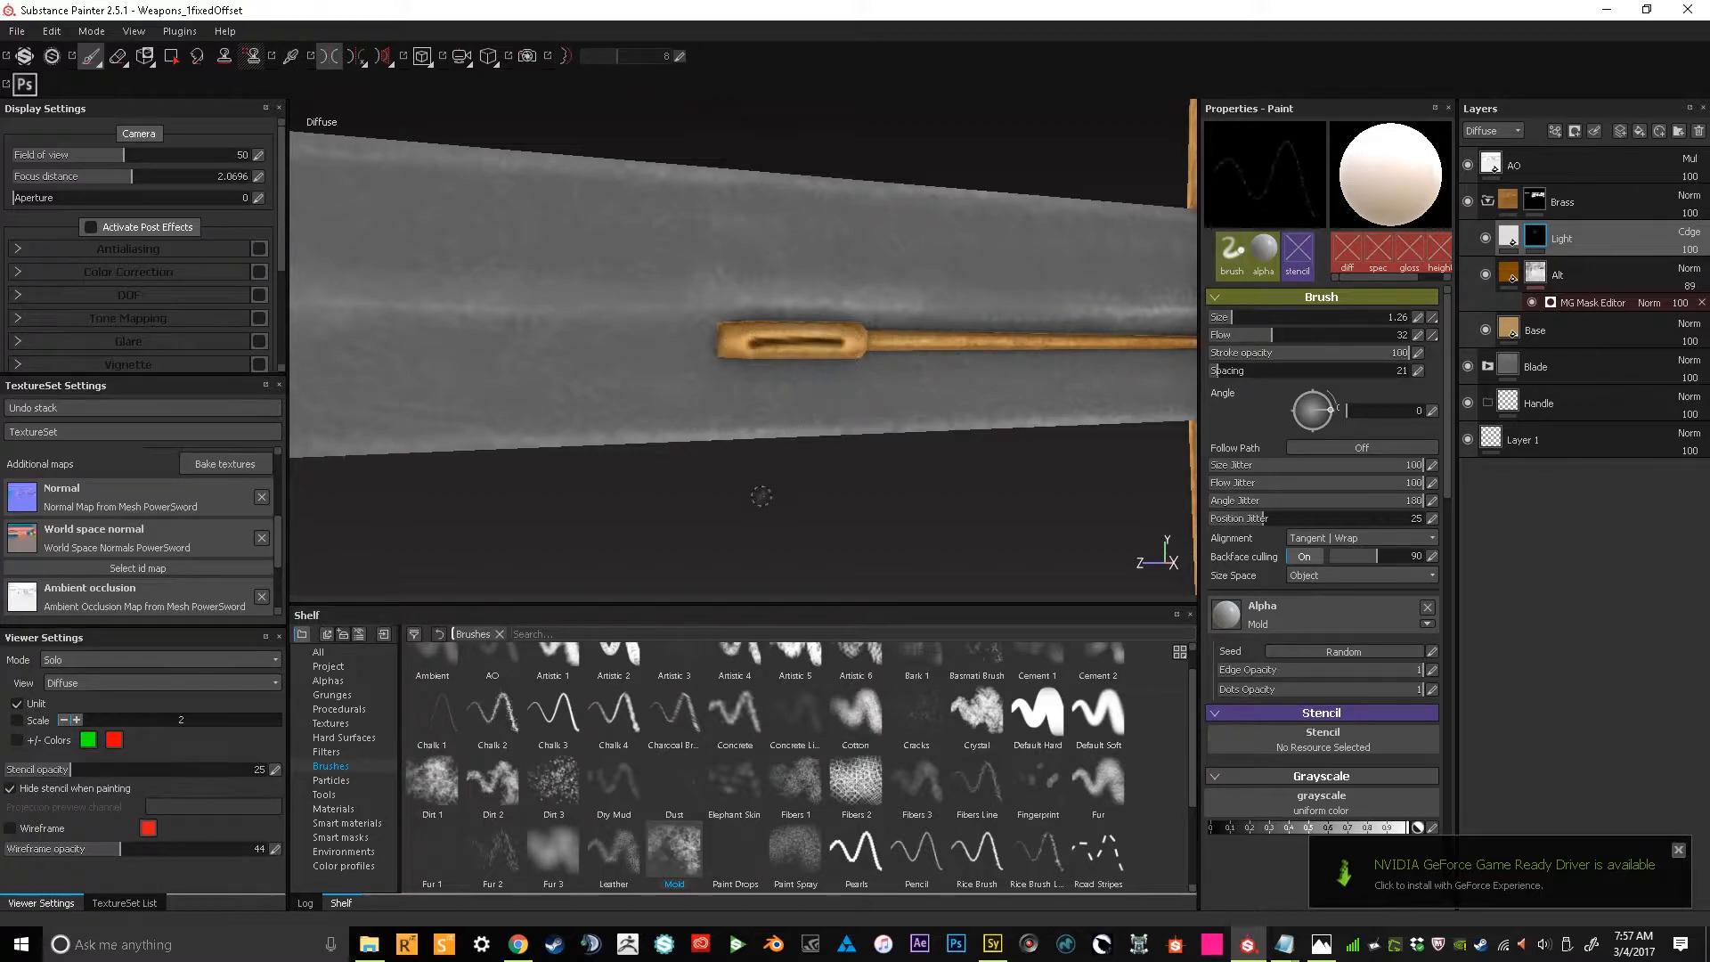
Turn off symmetry and paint highlights on the brass rod and its slotted end on the blade's opposite side, using a brush size of 0.52
{"action": "left_click_drag", "start_coordinate": [772, 533], "coordinate": [732, 513], "text": "alt"}
{"action": "middle_click_drag", "start_coordinate": [732, 513], "coordinate": [814, 570], "text": "alt"}
{"action": "right_click_drag", "start_coordinate": [815, 570], "coordinate": [650, 486], "text": "alt"}
{"action": "middle_click_drag", "start_coordinate": [980, 356], "coordinate": [806, 320], "text": "alt"}
{"action": "left_click_drag", "start_coordinate": [805, 321], "coordinate": [884, 368], "text": "alt"}
{"action": "right_click_drag", "start_coordinate": [854, 372], "coordinate": [830, 504], "text": "alt"}
{"action": "key", "text": "l"}
{"action": "scroll", "coordinate": [829, 472], "scroll_direction": "up", "scroll_amount": 5}
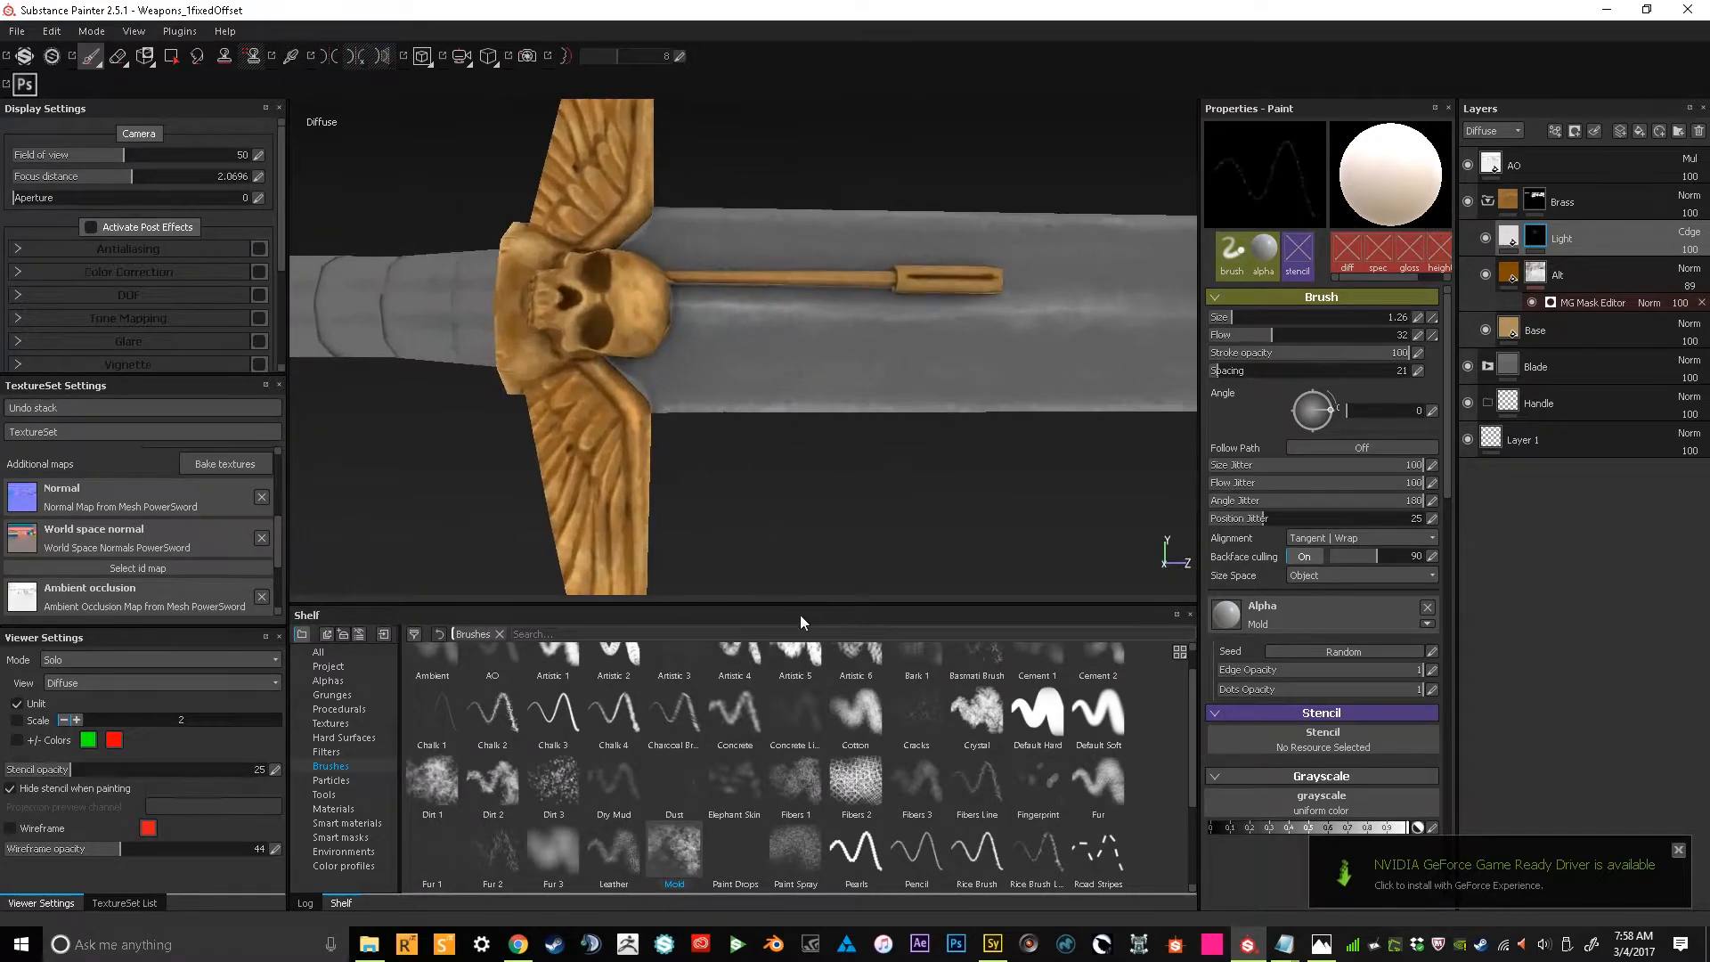
{"action": "middle_click_drag", "start_coordinate": [873, 377], "coordinate": [890, 414], "text": "alt"}
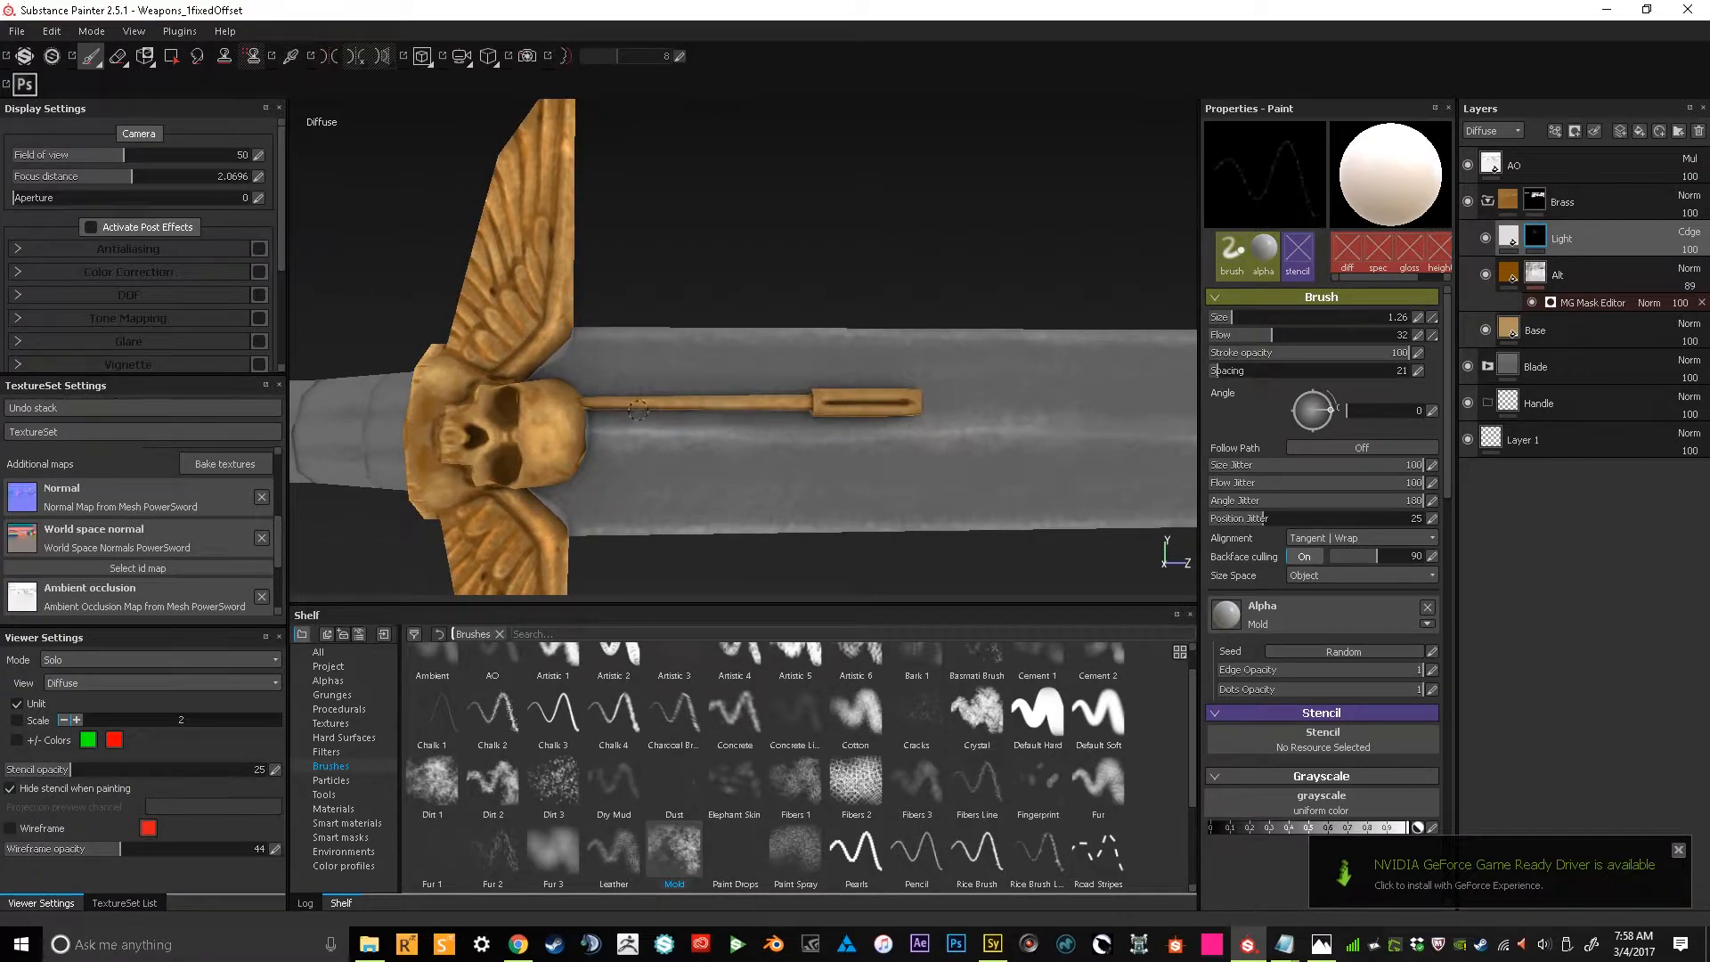
{"action": "right_click_drag", "start_coordinate": [754, 412], "coordinate": [723, 412], "text": "ctrl"}
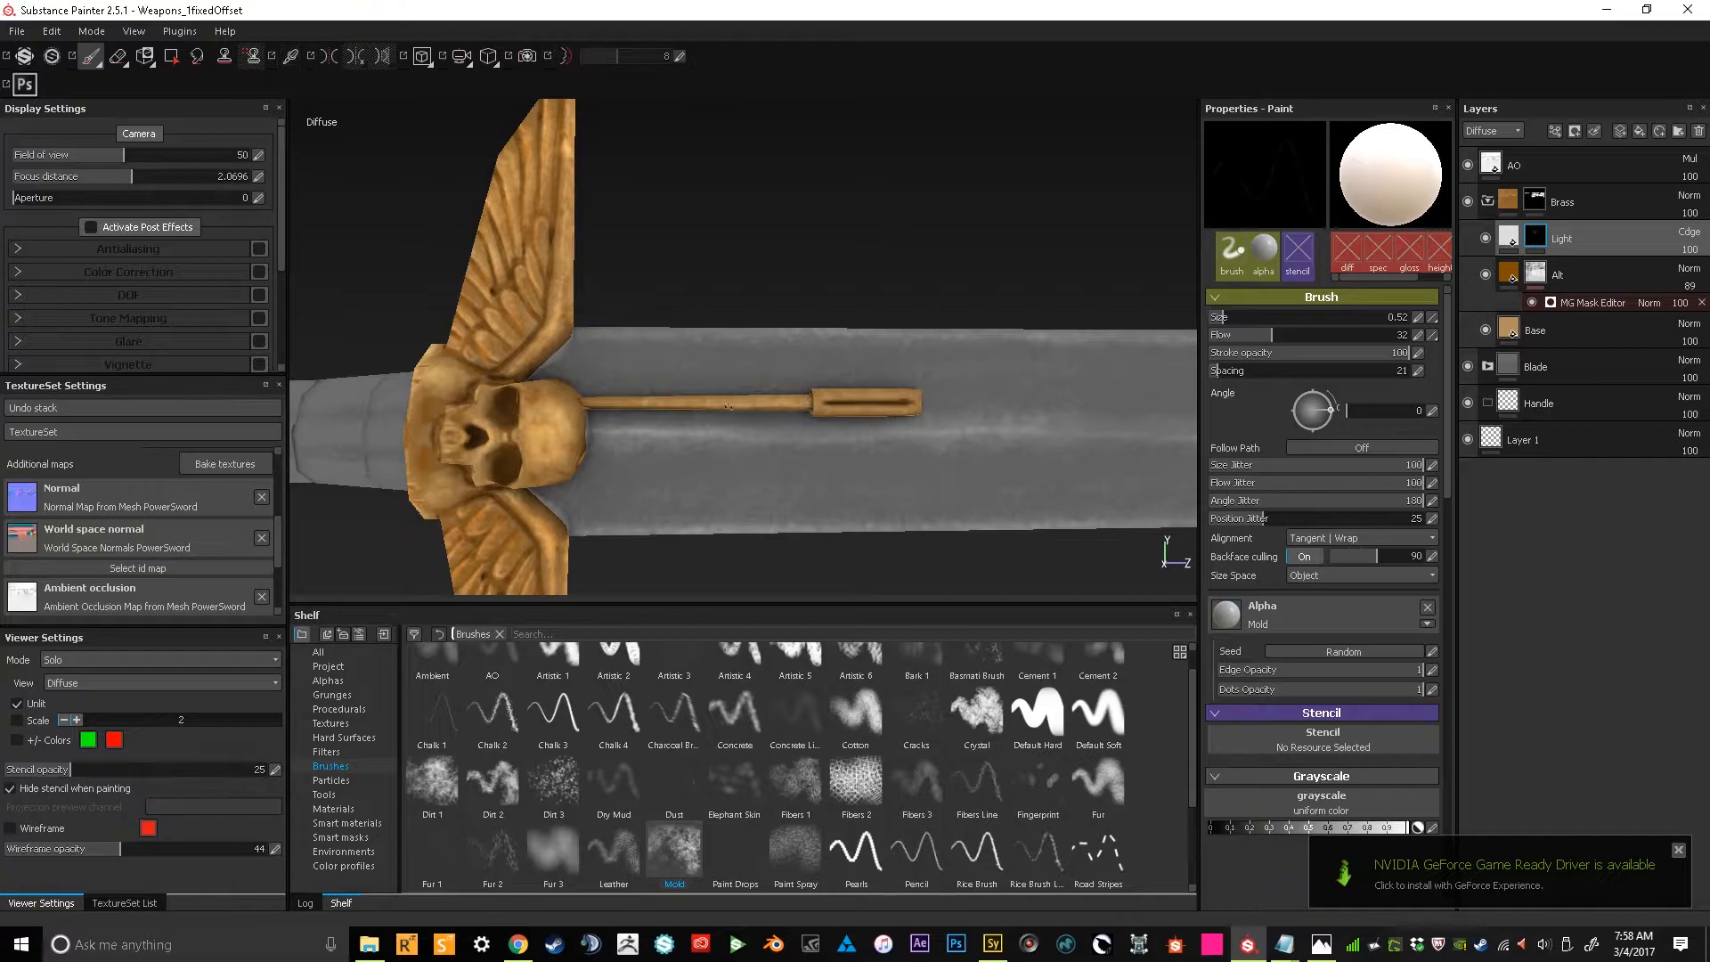
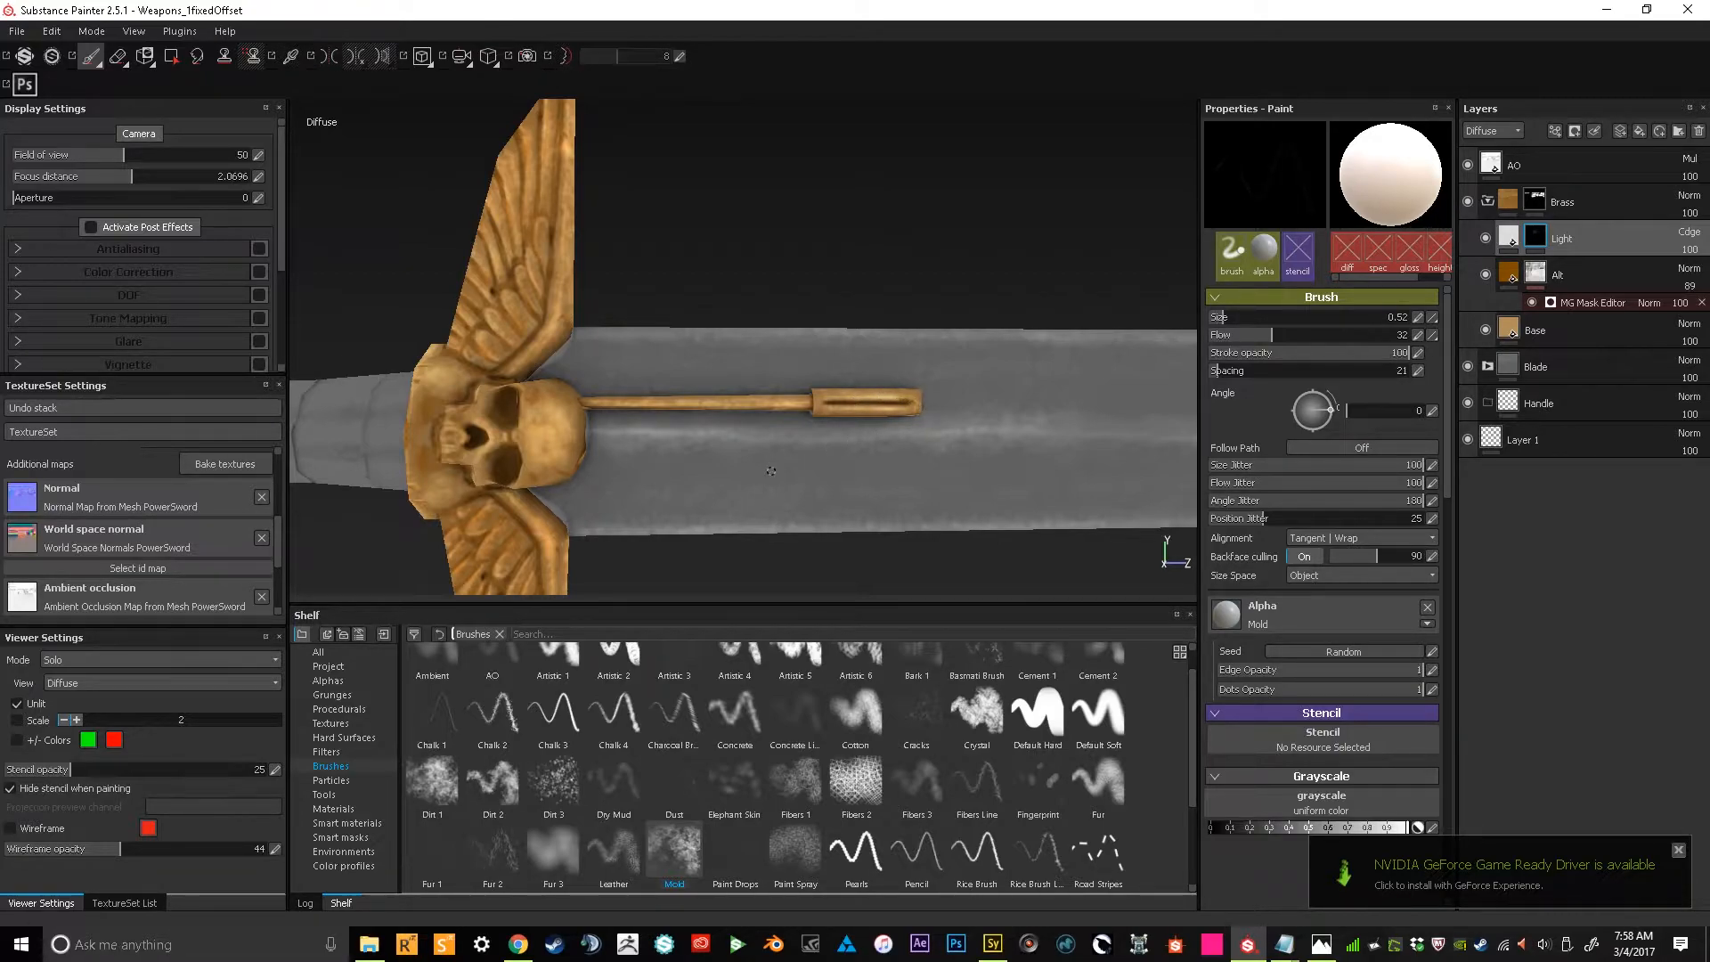
Examine the painted brass parts from both sides of the sword, from the blade to the pommel
{"action": "left_click_drag", "start_coordinate": [740, 505], "coordinate": [817, 458], "text": "alt"}
{"action": "right_click_drag", "start_coordinate": [817, 459], "coordinate": [939, 299], "text": "alt"}
{"action": "left_click_drag", "start_coordinate": [939, 299], "coordinate": [739, 271], "text": "alt"}
{"action": "right_click_drag", "start_coordinate": [819, 445], "coordinate": [1046, 556], "text": "alt"}
{"action": "middle_click_drag", "start_coordinate": [1046, 556], "coordinate": [558, 436], "text": "alt"}
{"action": "left_click_drag", "start_coordinate": [558, 436], "coordinate": [814, 523], "text": "alt"}
{"action": "right_click_drag", "start_coordinate": [815, 523], "coordinate": [939, 503], "text": "alt"}
{"action": "left_click_drag", "start_coordinate": [938, 504], "coordinate": [862, 511], "text": "alt"}
{"action": "middle_click_drag", "start_coordinate": [862, 511], "coordinate": [947, 530], "text": "alt"}
{"action": "left_click_drag", "start_coordinate": [947, 529], "coordinate": [996, 451], "text": "alt"}
{"action": "middle_click_drag", "start_coordinate": [996, 451], "coordinate": [908, 431], "text": "alt"}
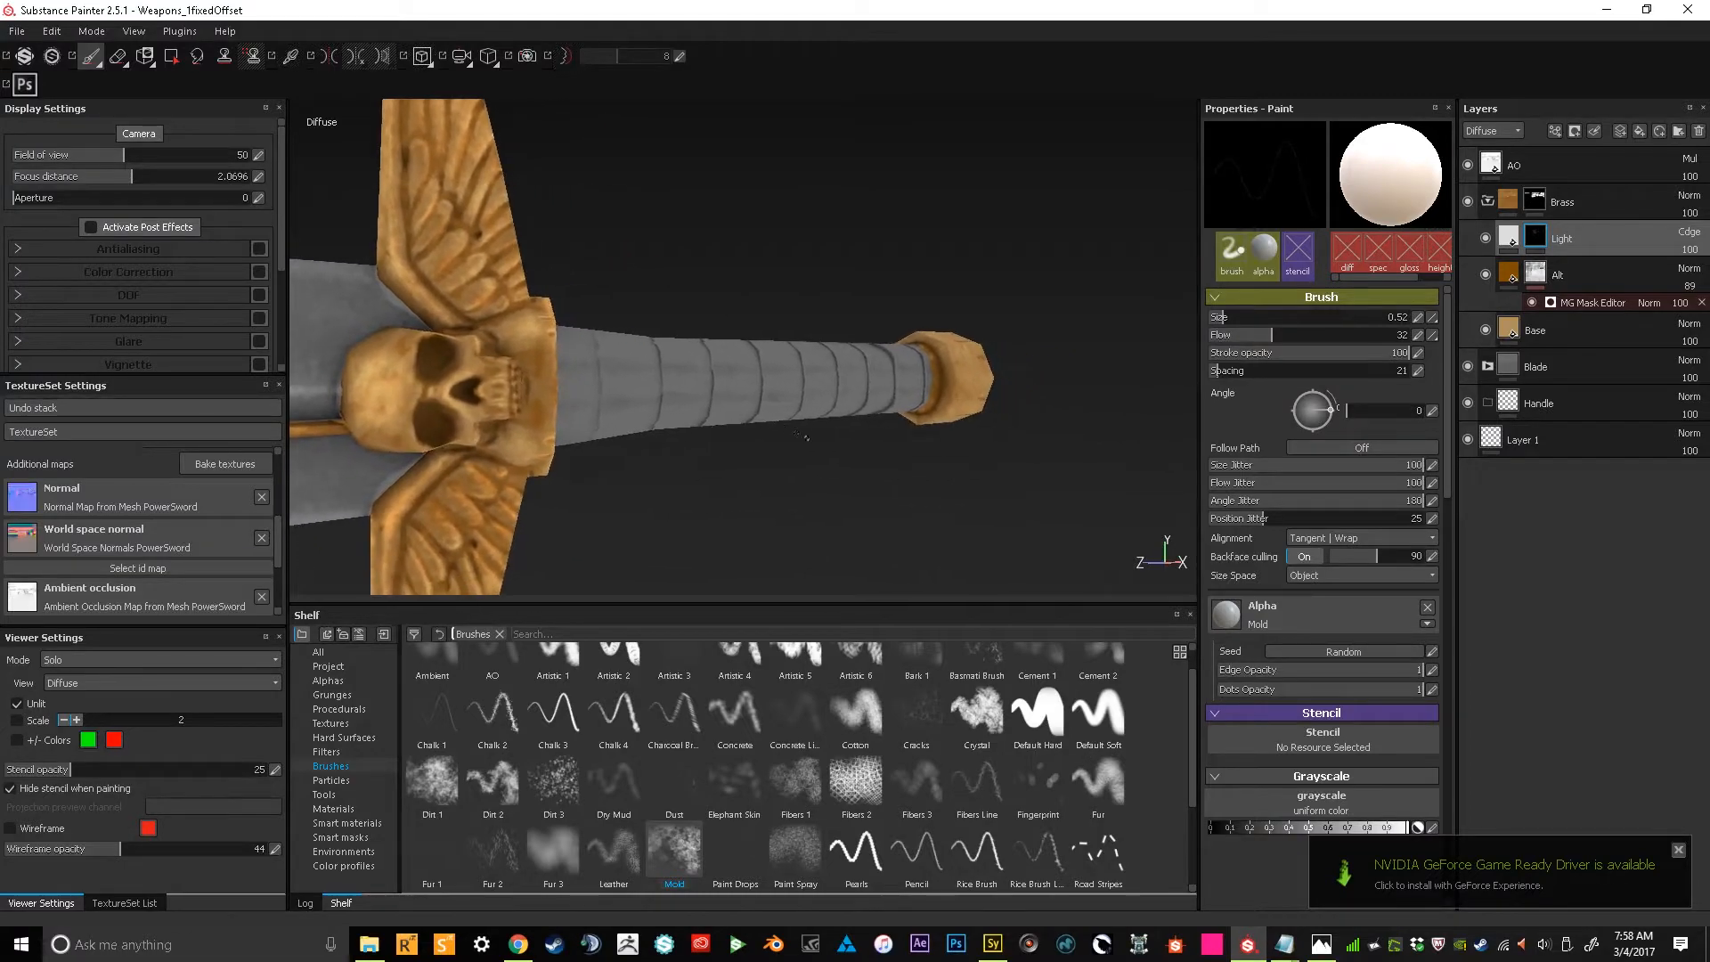
Turn symmetry back on and paint highlights on the pommel's handle-side rim with a brush size of 0.85
{"action": "key", "text": "f"}
{"action": "right_click_drag", "start_coordinate": [900, 427], "coordinate": [1055, 322], "text": "alt"}
{"action": "middle_click_drag", "start_coordinate": [1055, 322], "coordinate": [721, 237], "text": "alt"}
{"action": "right_click_drag", "start_coordinate": [994, 473], "coordinate": [1038, 379], "text": "alt"}
{"action": "middle_click_drag", "start_coordinate": [1037, 379], "coordinate": [764, 378], "text": "alt"}
{"action": "right_click_drag", "start_coordinate": [730, 408], "coordinate": [829, 411], "text": "alt"}
{"action": "left_click_drag", "start_coordinate": [828, 411], "coordinate": [709, 302], "text": "alt"}
{"action": "key", "text": "l"}
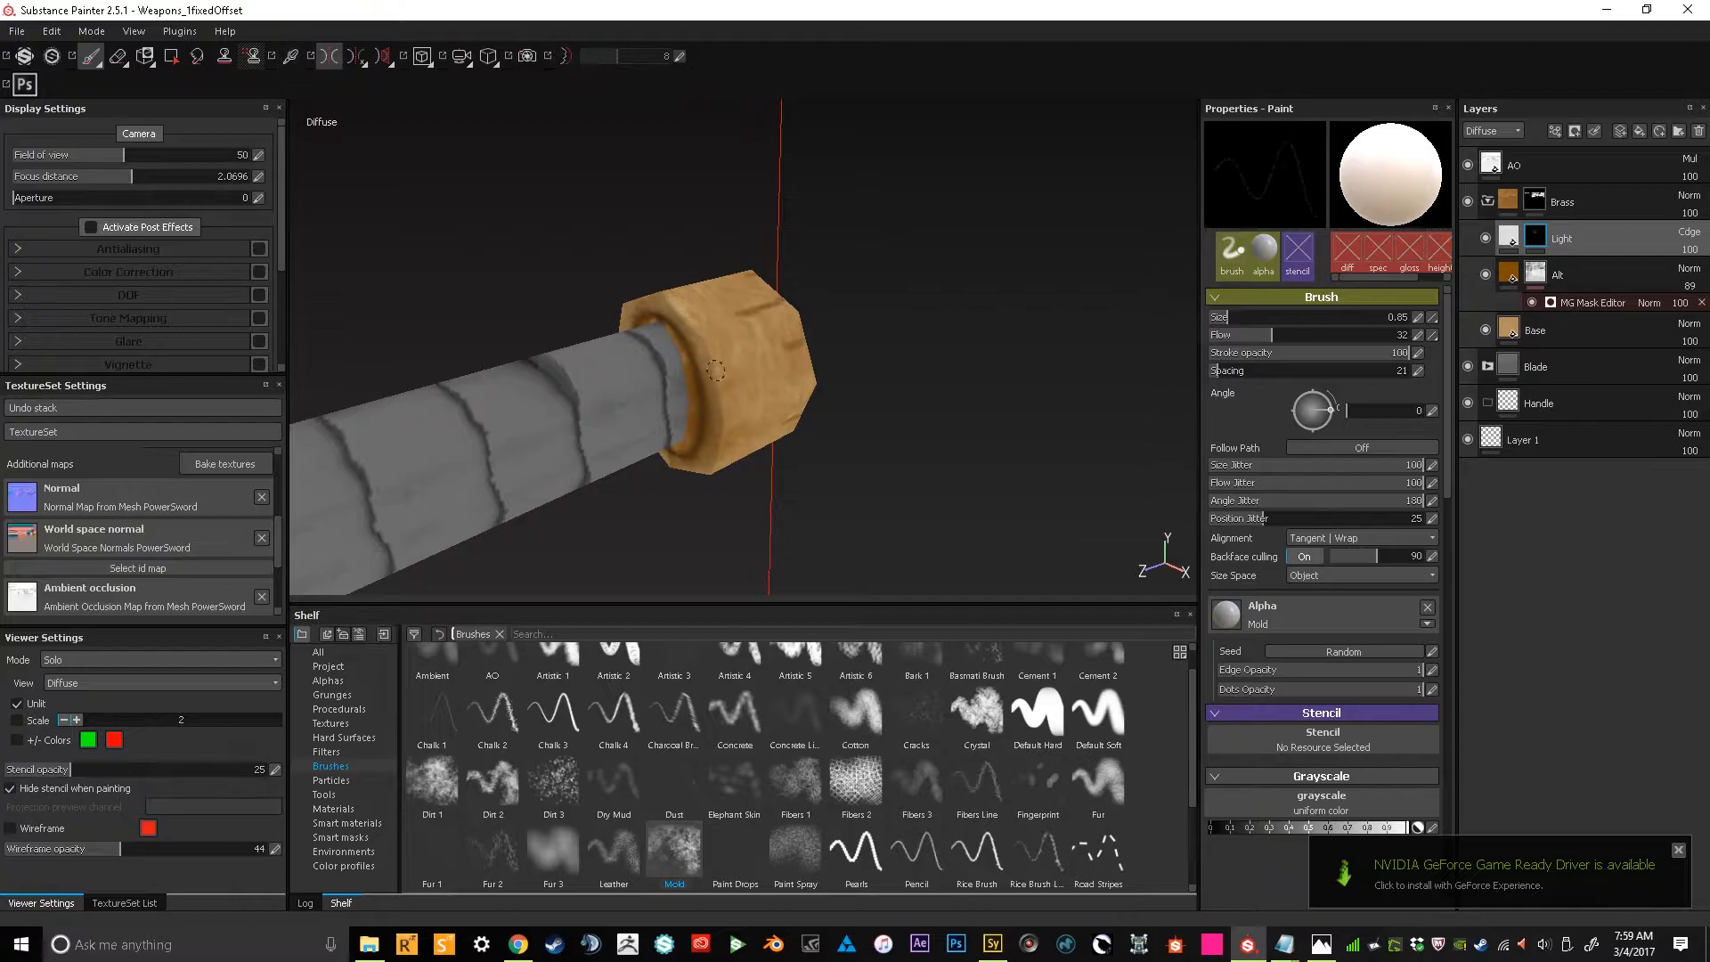
{"action": "left_click_drag", "start_coordinate": [732, 459], "coordinate": [729, 351], "text": "alt"}
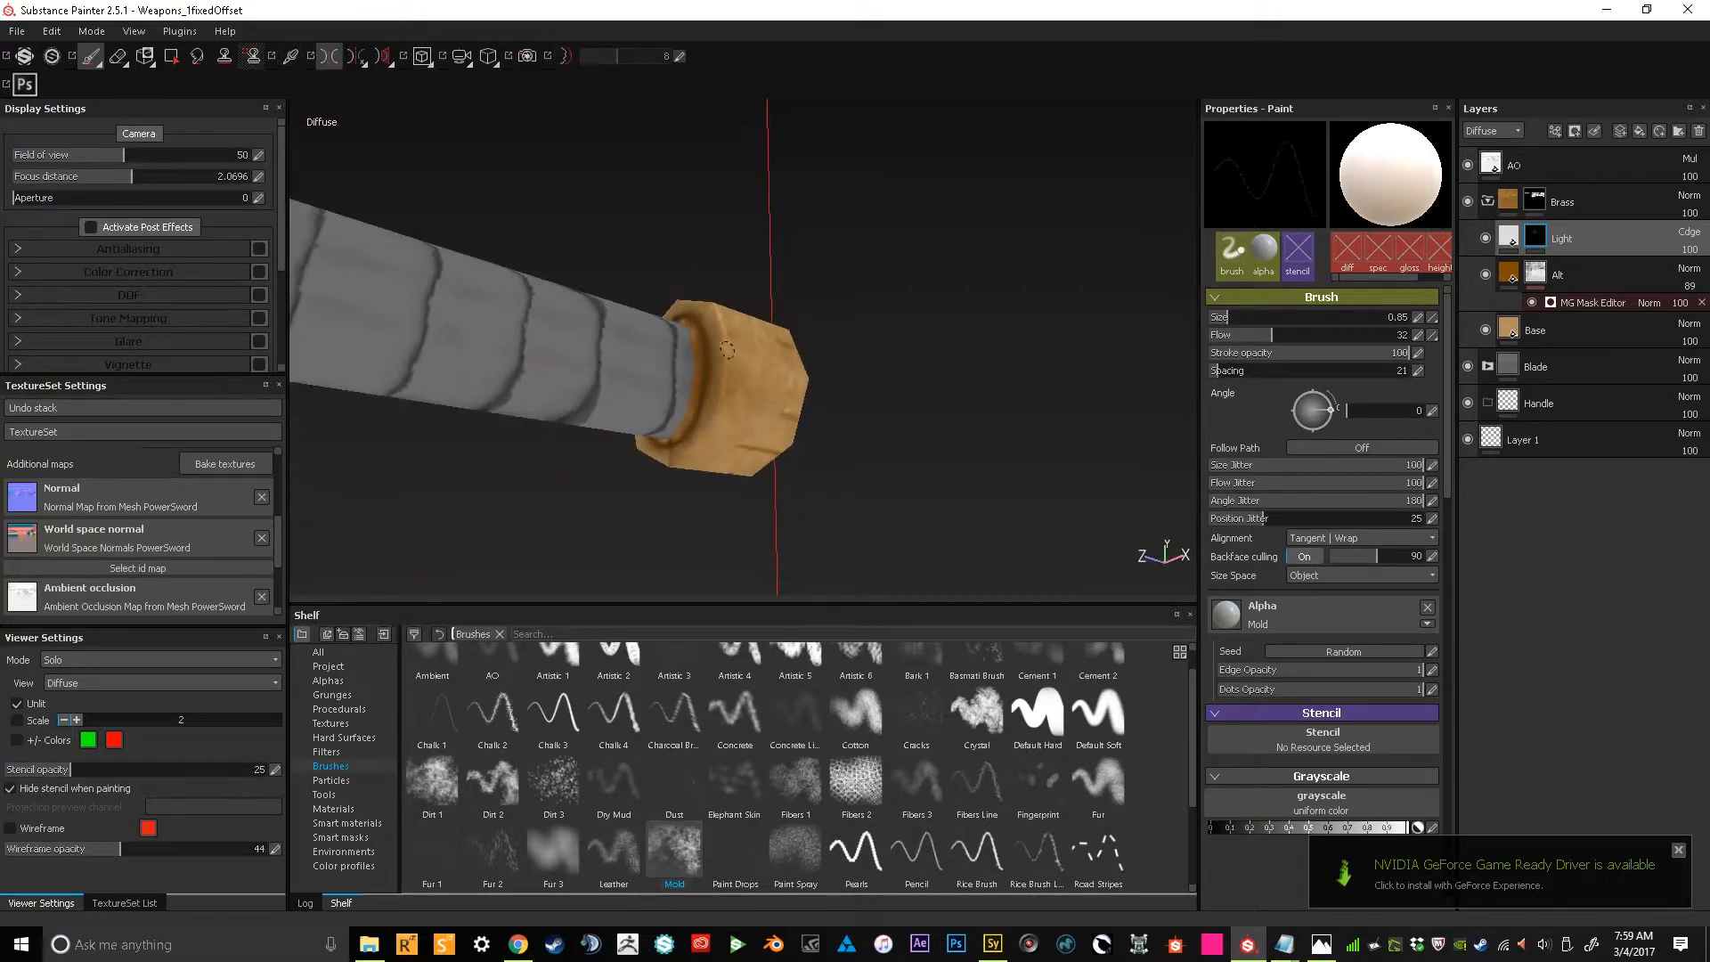
{"action": "left_click_drag", "start_coordinate": [704, 510], "coordinate": [679, 454], "text": "alt"}
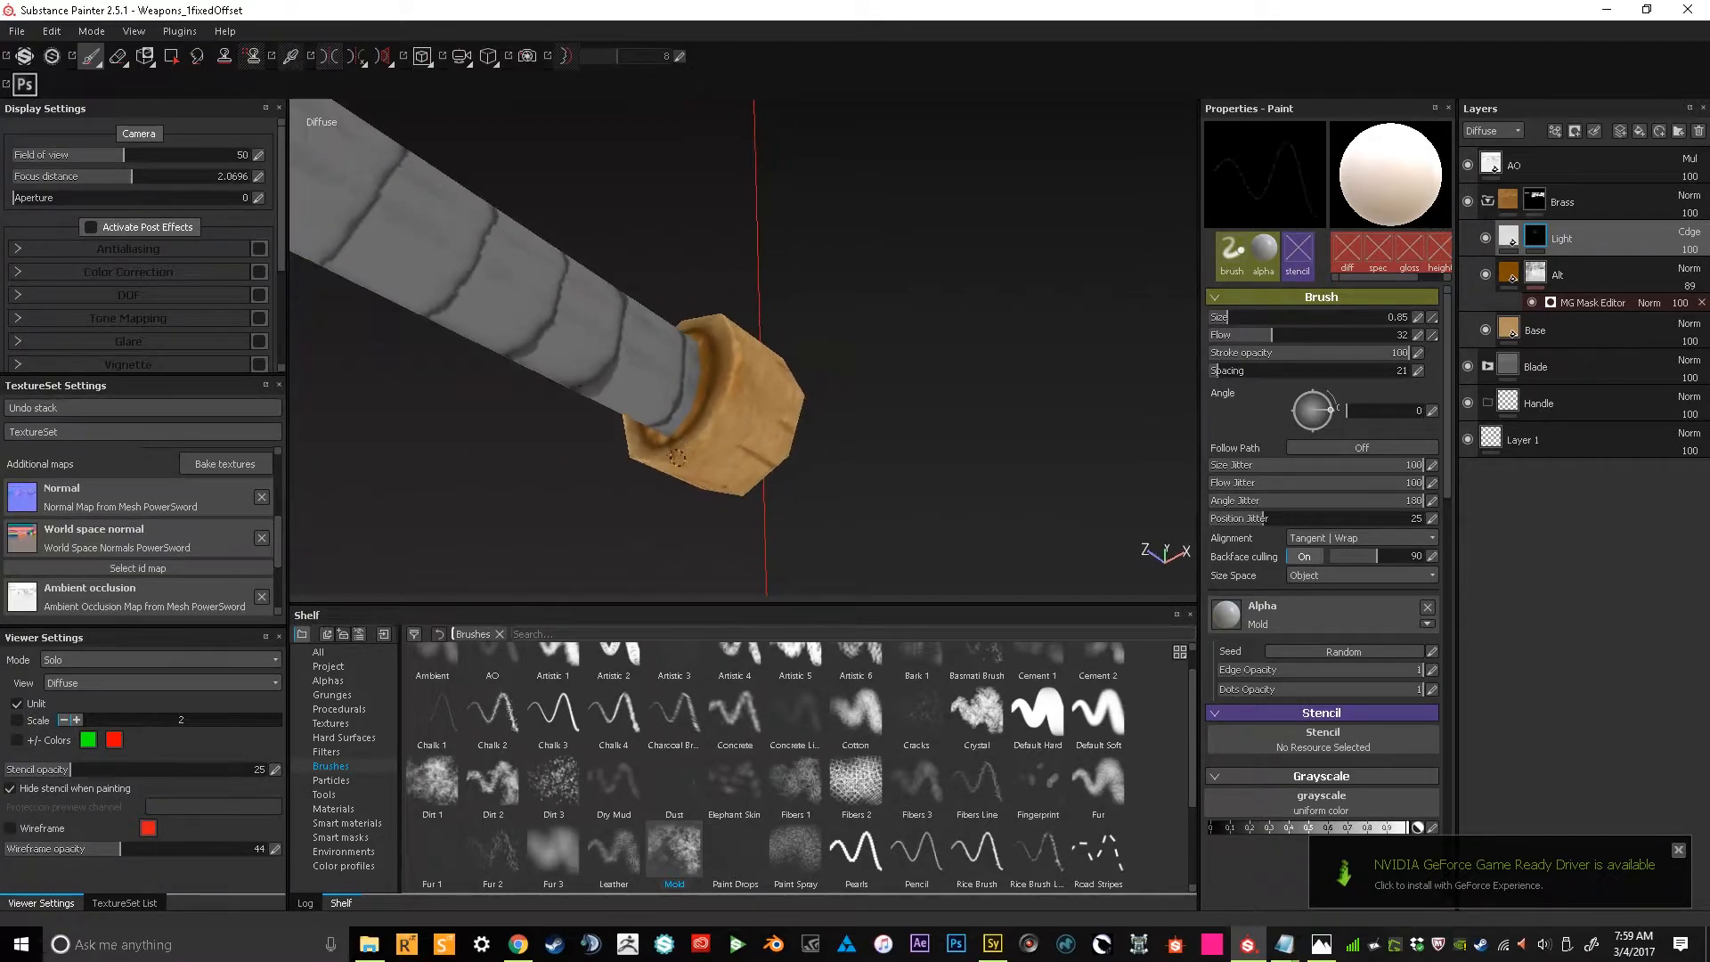
Paint thin highlights along the pommel's edges and cracks with a brush size of 0.27
{"action": "left_click_drag", "start_coordinate": [863, 282], "coordinate": [699, 358], "text": "alt"}
{"action": "left_click_drag", "start_coordinate": [684, 438], "coordinate": [712, 365], "text": "alt"}
{"action": "left_click_drag", "start_coordinate": [671, 499], "coordinate": [824, 365], "text": "alt"}
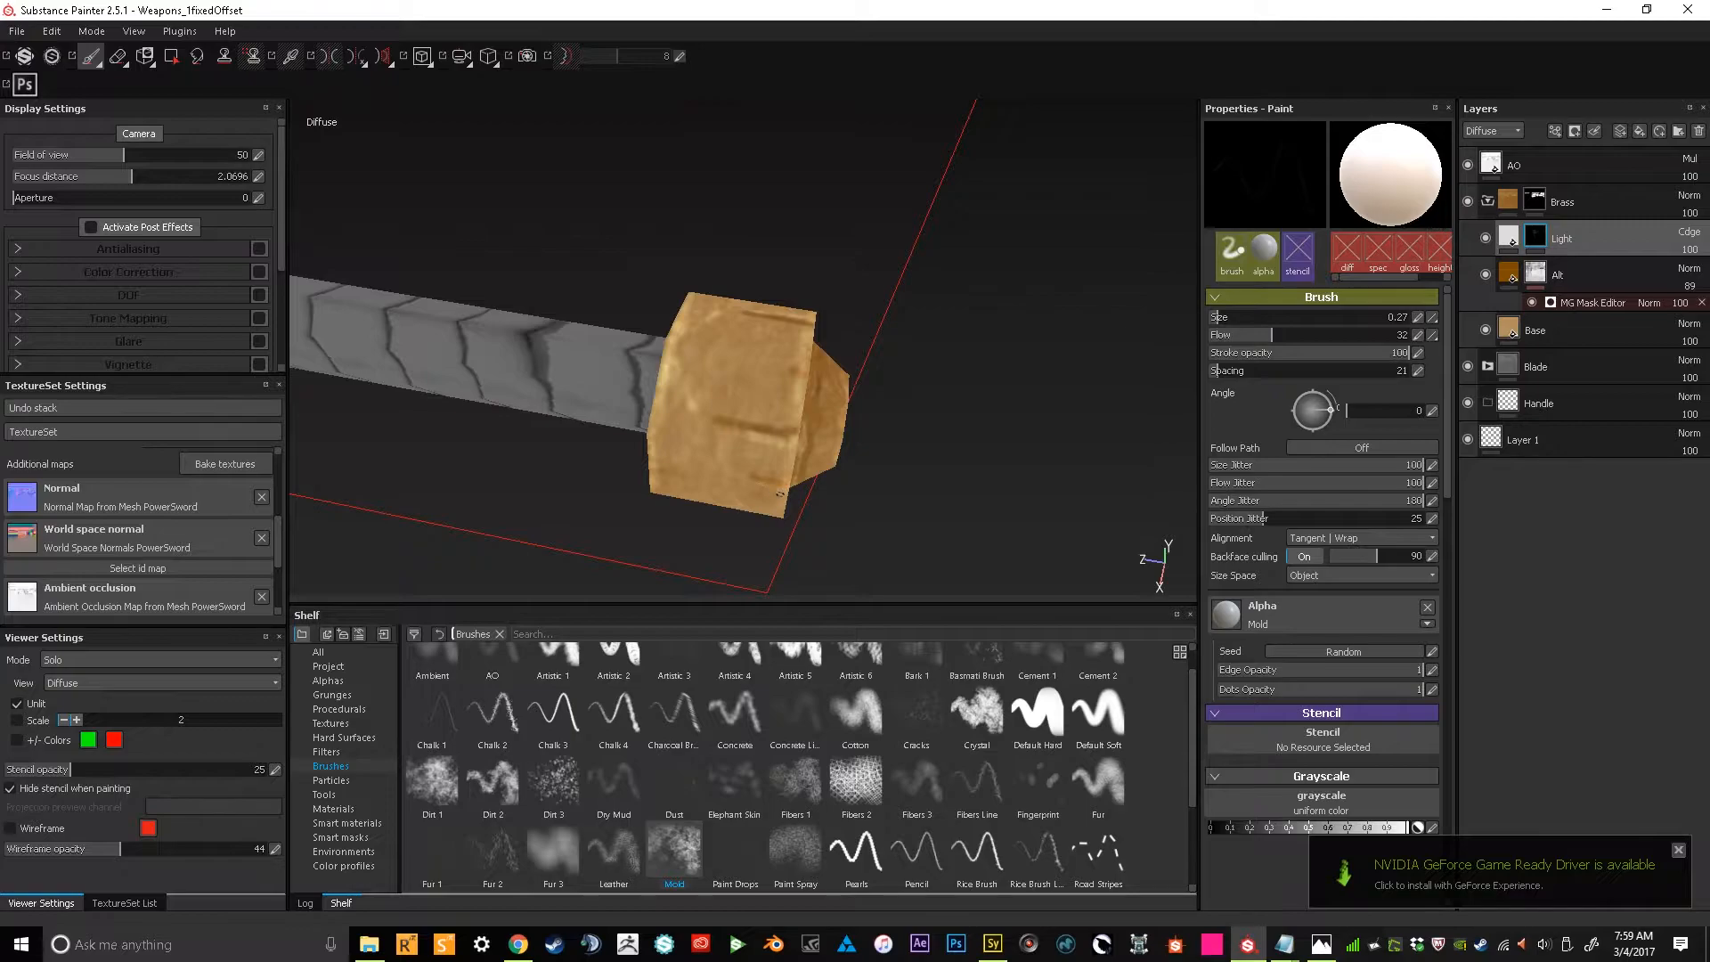
Paint broad highlights over the pommel's faces with a brush size of 2.32
{"action": "left_click_drag", "start_coordinate": [781, 494], "coordinate": [935, 334], "text": "alt"}
{"action": "right_click_drag", "start_coordinate": [935, 334], "coordinate": [895, 281], "text": "alt"}
{"action": "left_click_drag", "start_coordinate": [895, 280], "coordinate": [881, 317], "text": "alt"}
{"action": "middle_click_drag", "start_coordinate": [882, 316], "coordinate": [892, 372], "text": "alt"}
{"action": "left_click_drag", "start_coordinate": [891, 371], "coordinate": [820, 404], "text": "alt"}
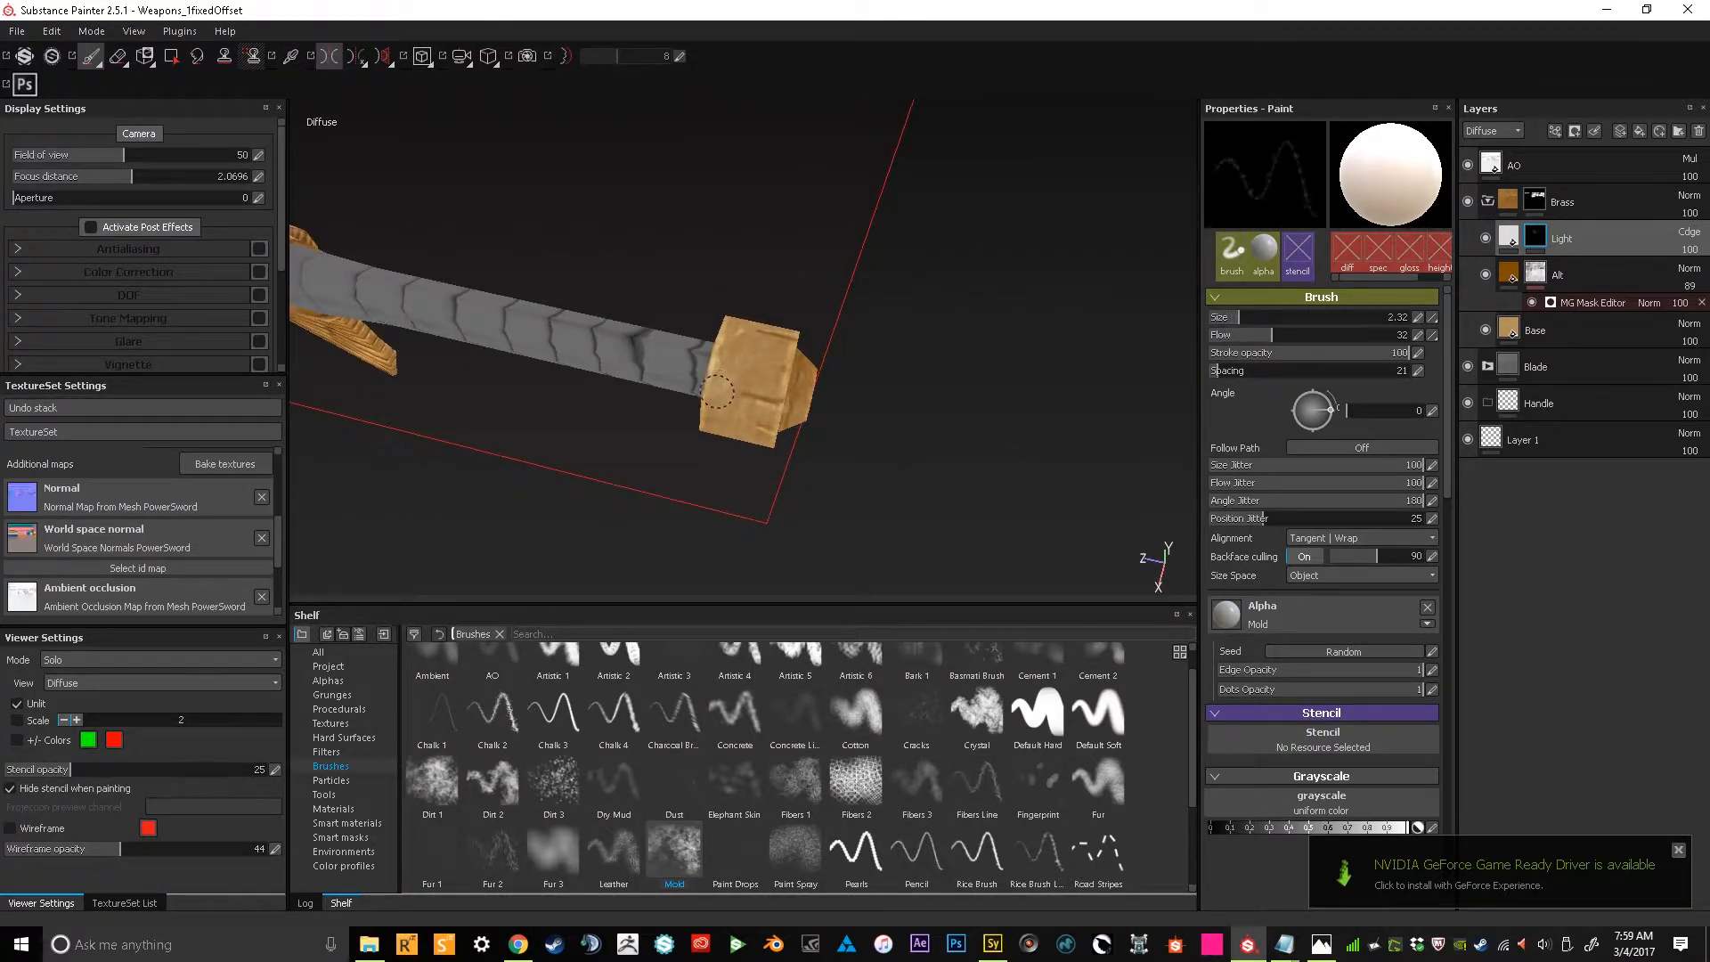
{"action": "left_click_drag", "start_coordinate": [725, 492], "coordinate": [820, 474], "text": "alt"}
{"action": "left_click_drag", "start_coordinate": [866, 409], "coordinate": [896, 455], "text": "alt"}
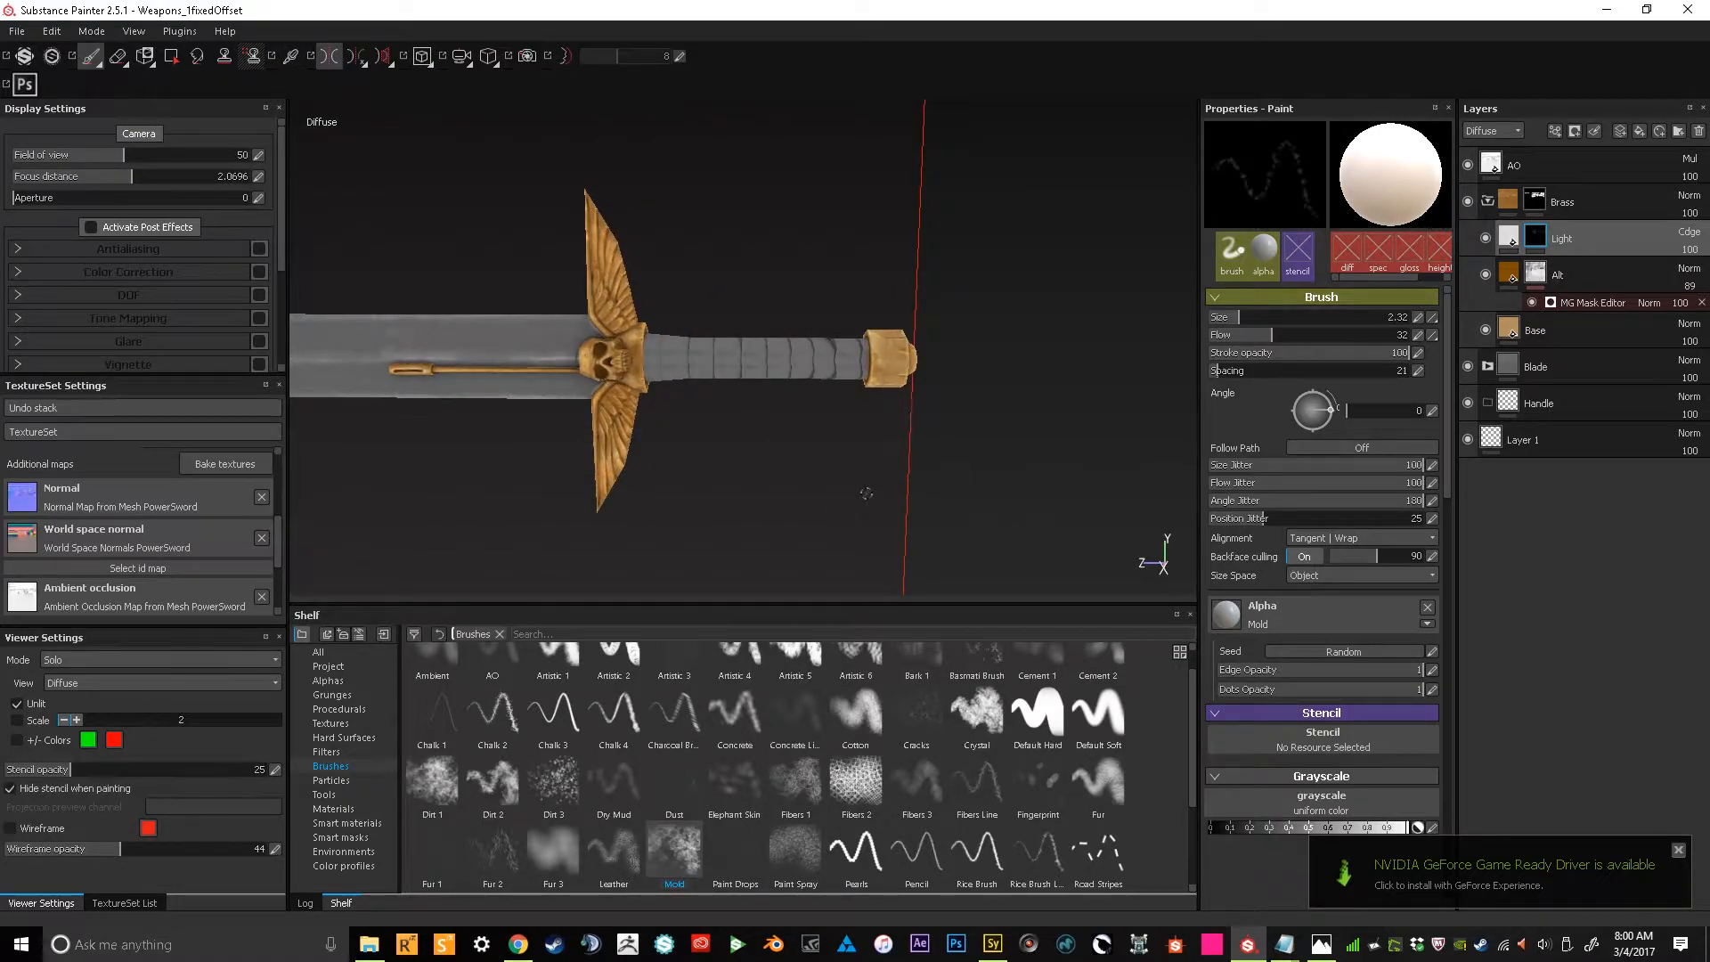
Show the full material and enable glossiness on the Brass folder's Base layer at its lowest value
{"action": "key", "text": "m"}
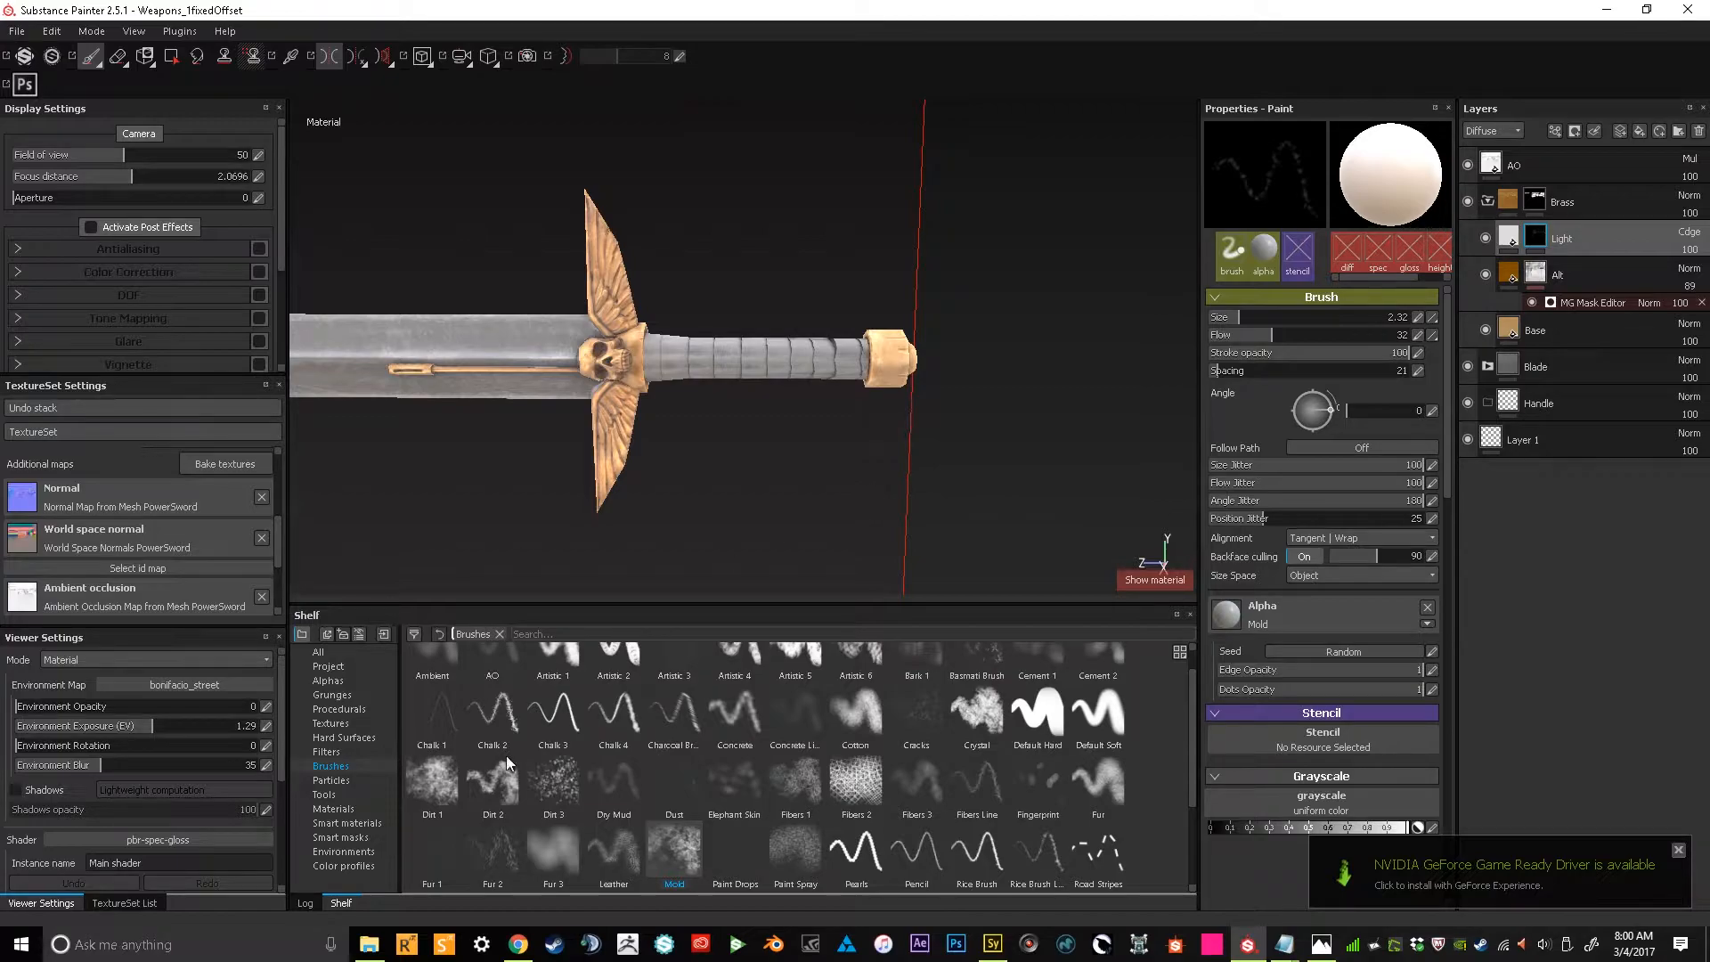
{"action": "left_click", "coordinate": [1542, 338]}
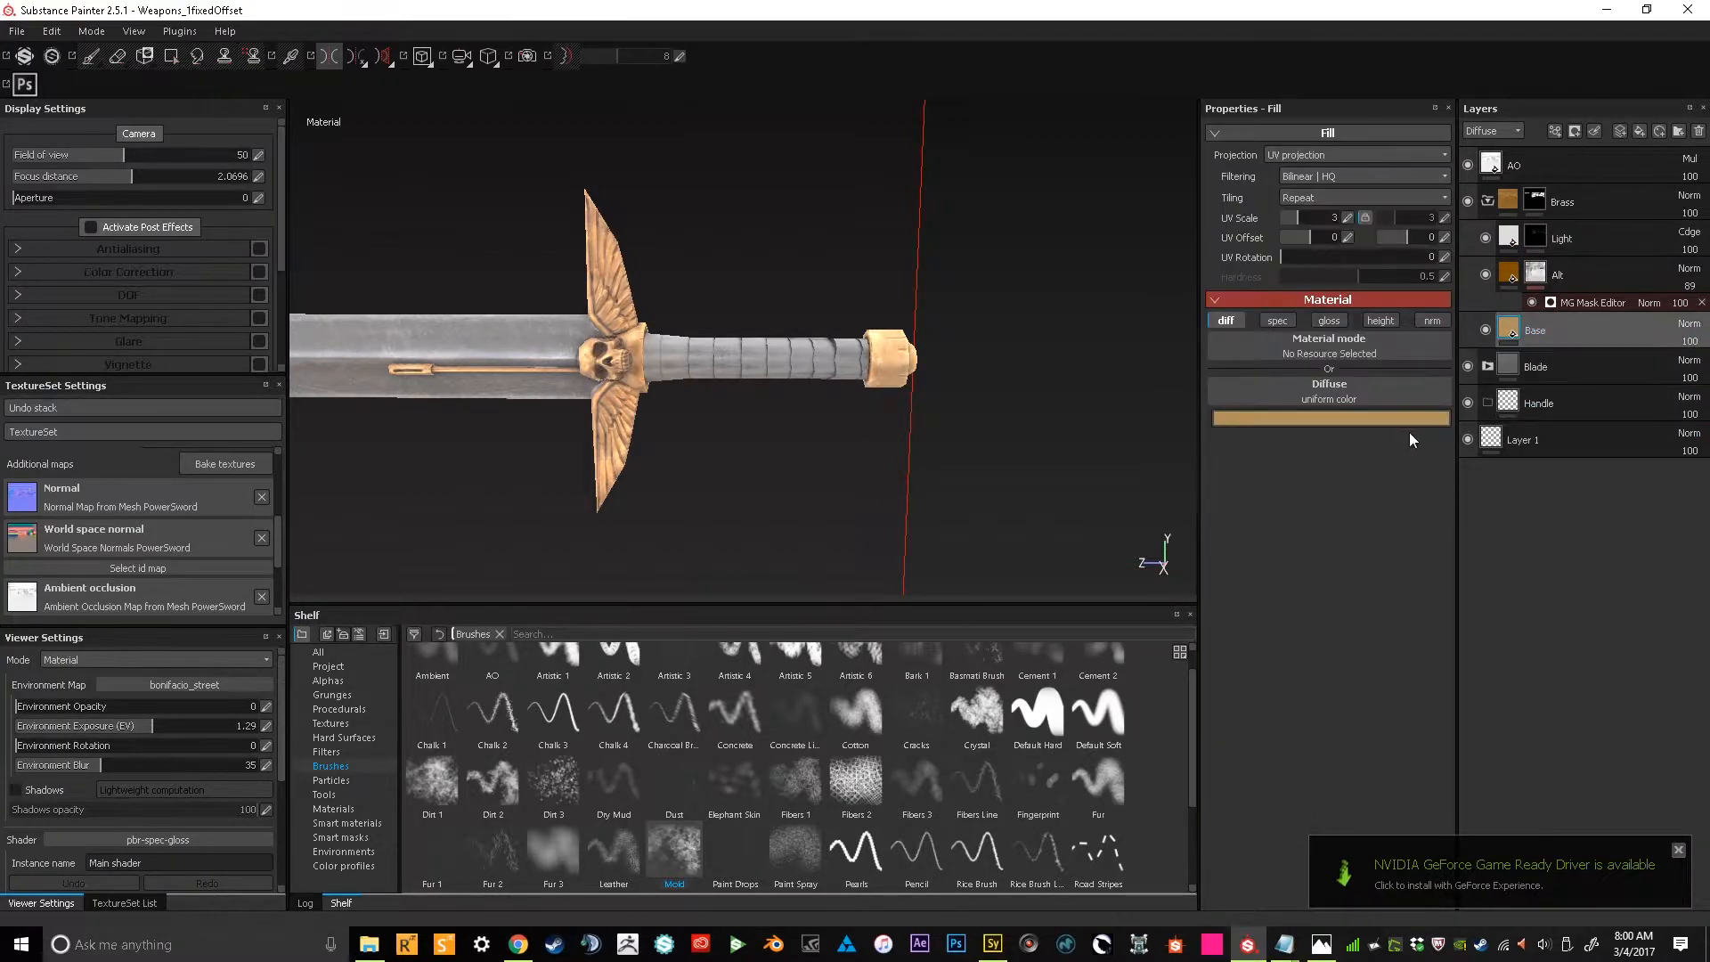
{"action": "left_click", "coordinate": [1336, 322]}
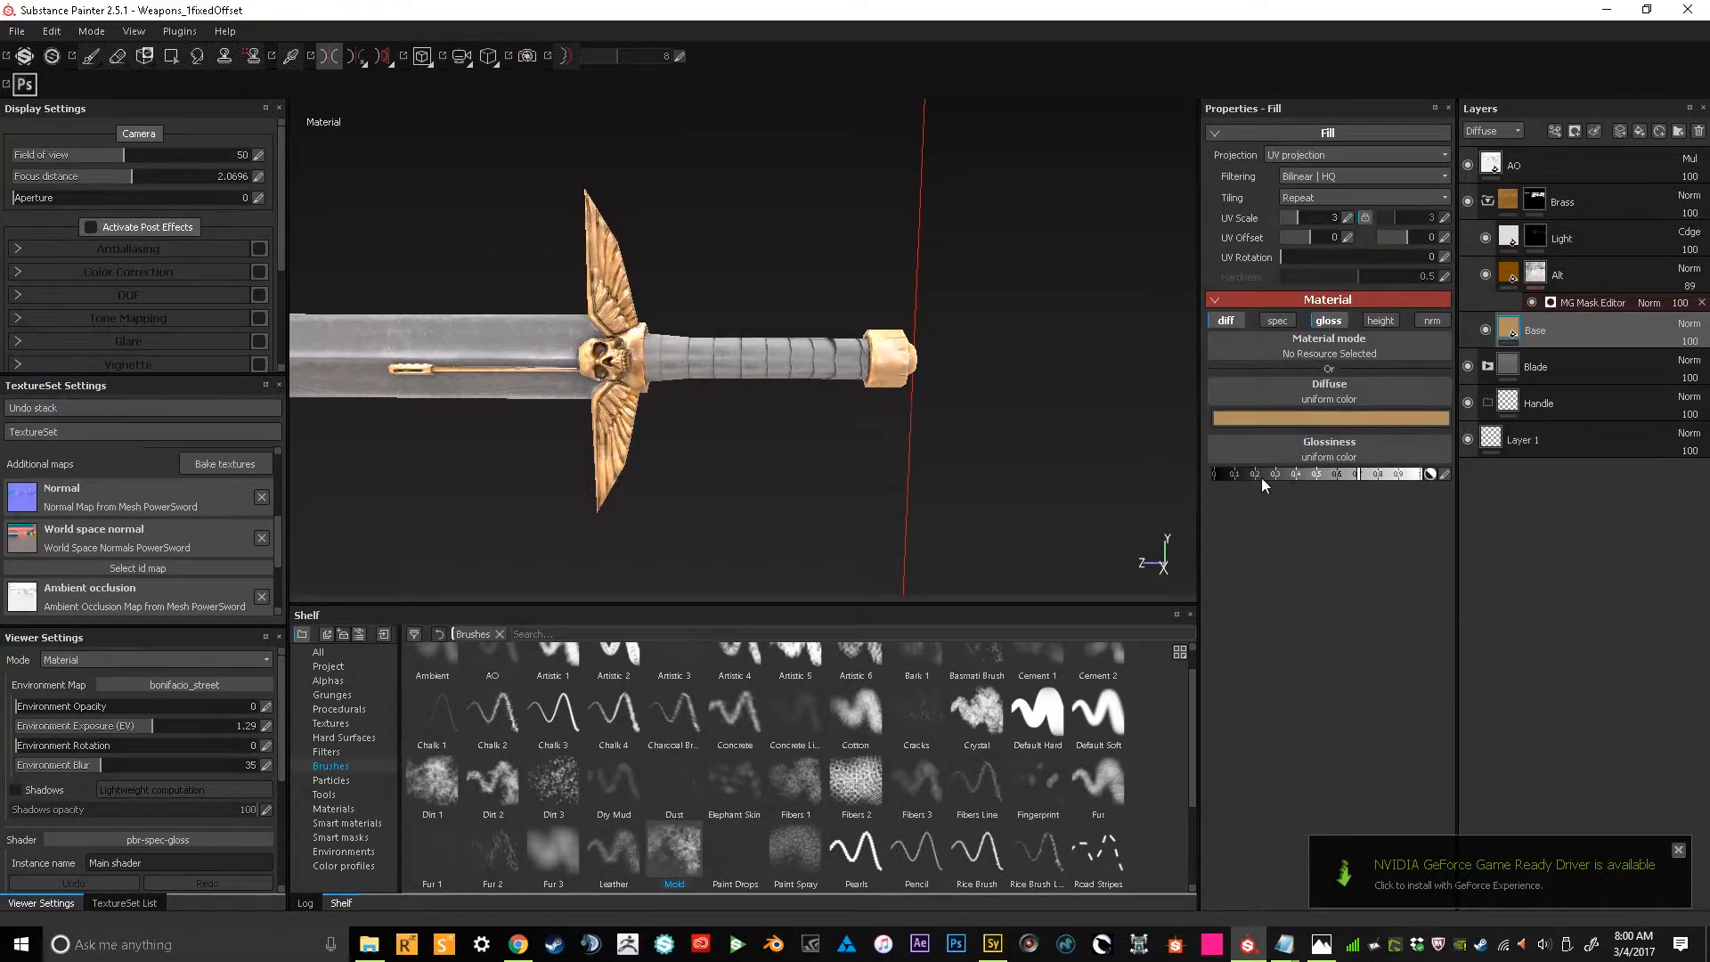
{"action": "left_click_drag", "start_coordinate": [1195, 472], "coordinate": [1135, 472]}
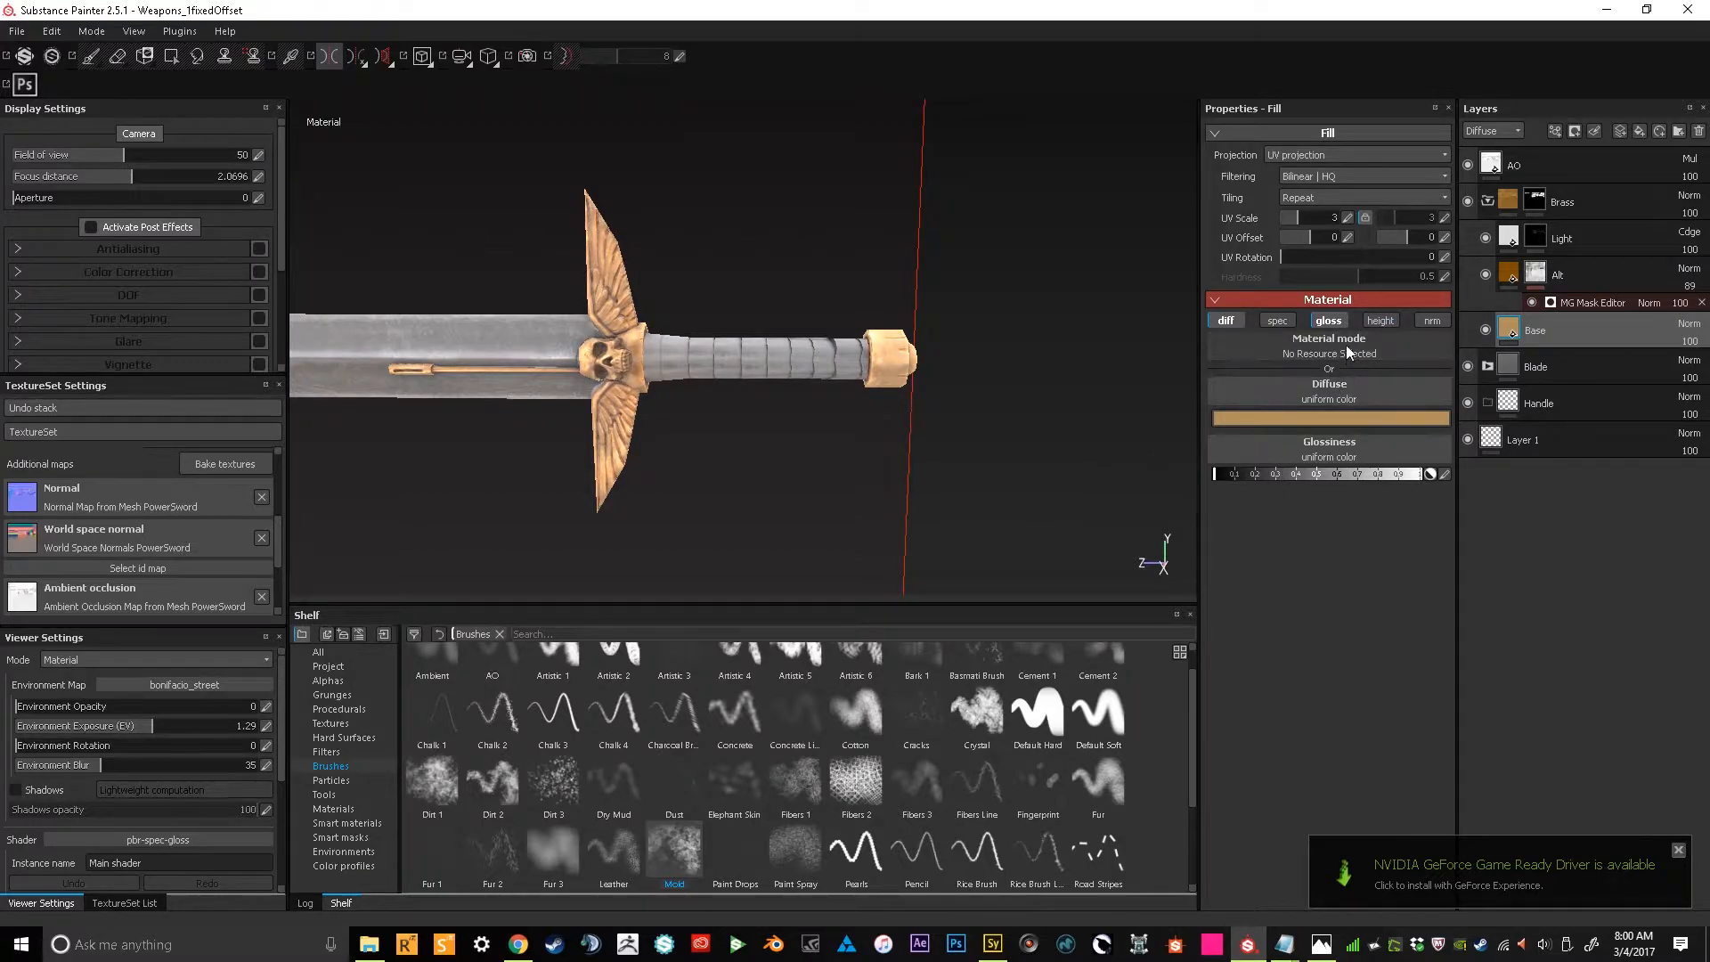
Enable specular on the Base layer and set its specular color to a grey of 0.175
{"action": "left_click", "coordinate": [1279, 321]}
{"action": "left_click", "coordinate": [1326, 476]}
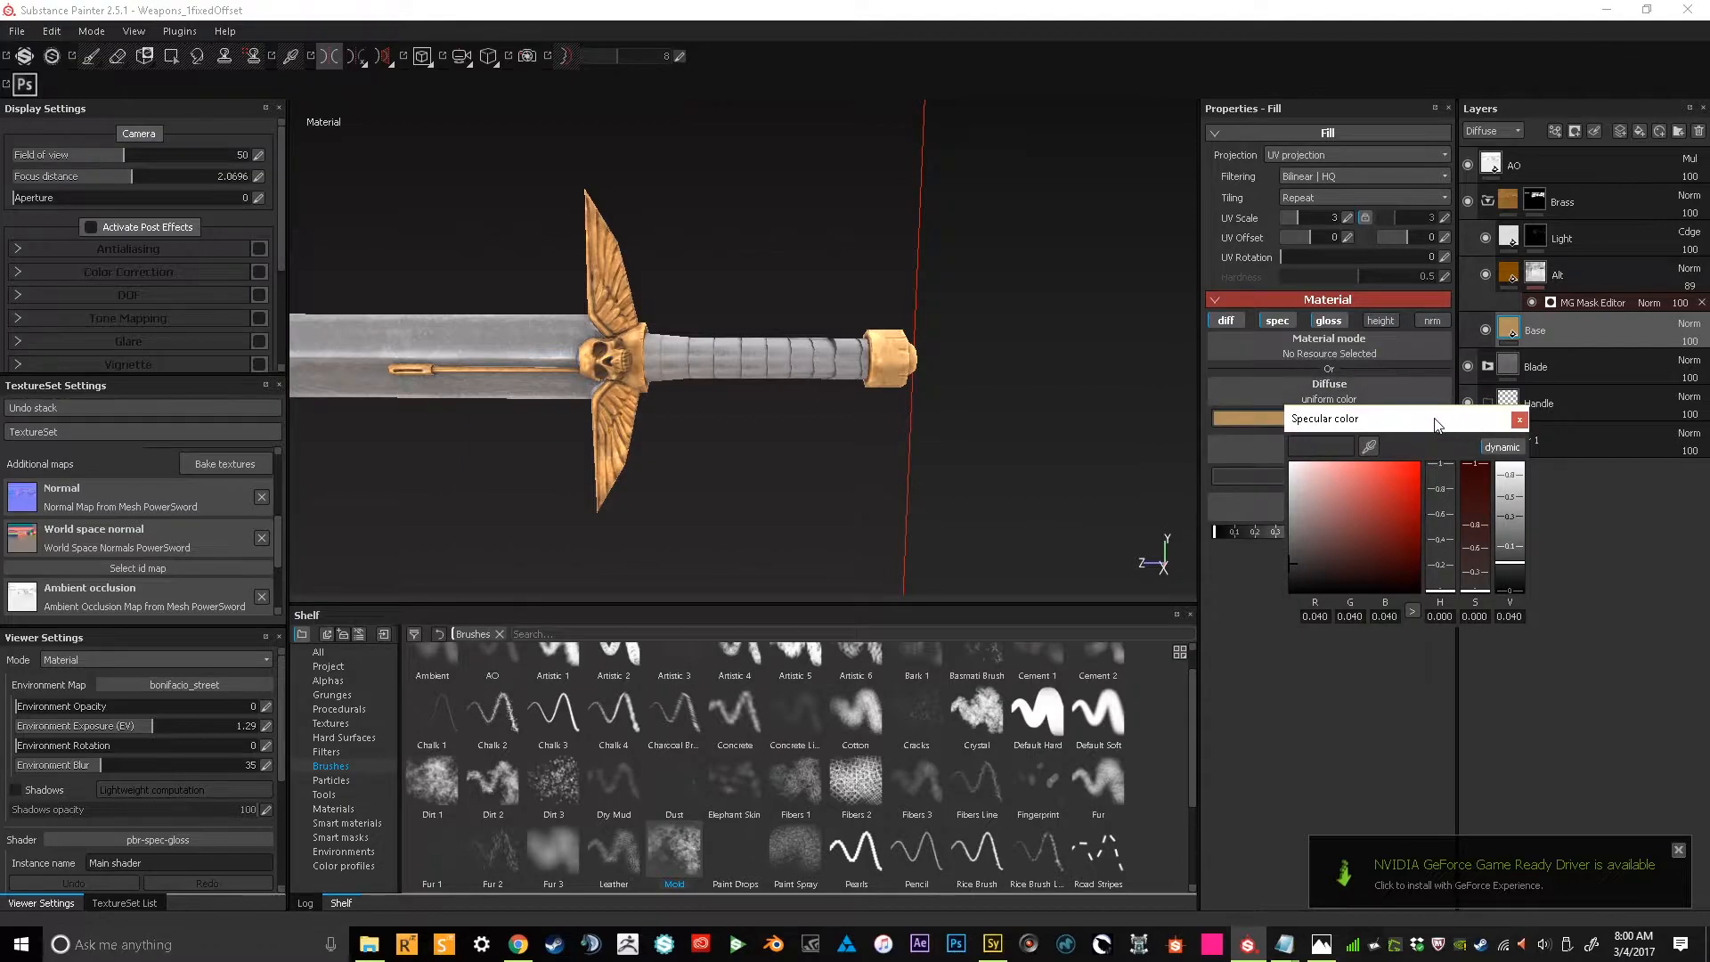
{"action": "left_click_drag", "start_coordinate": [1309, 558], "coordinate": [1268, 532]}
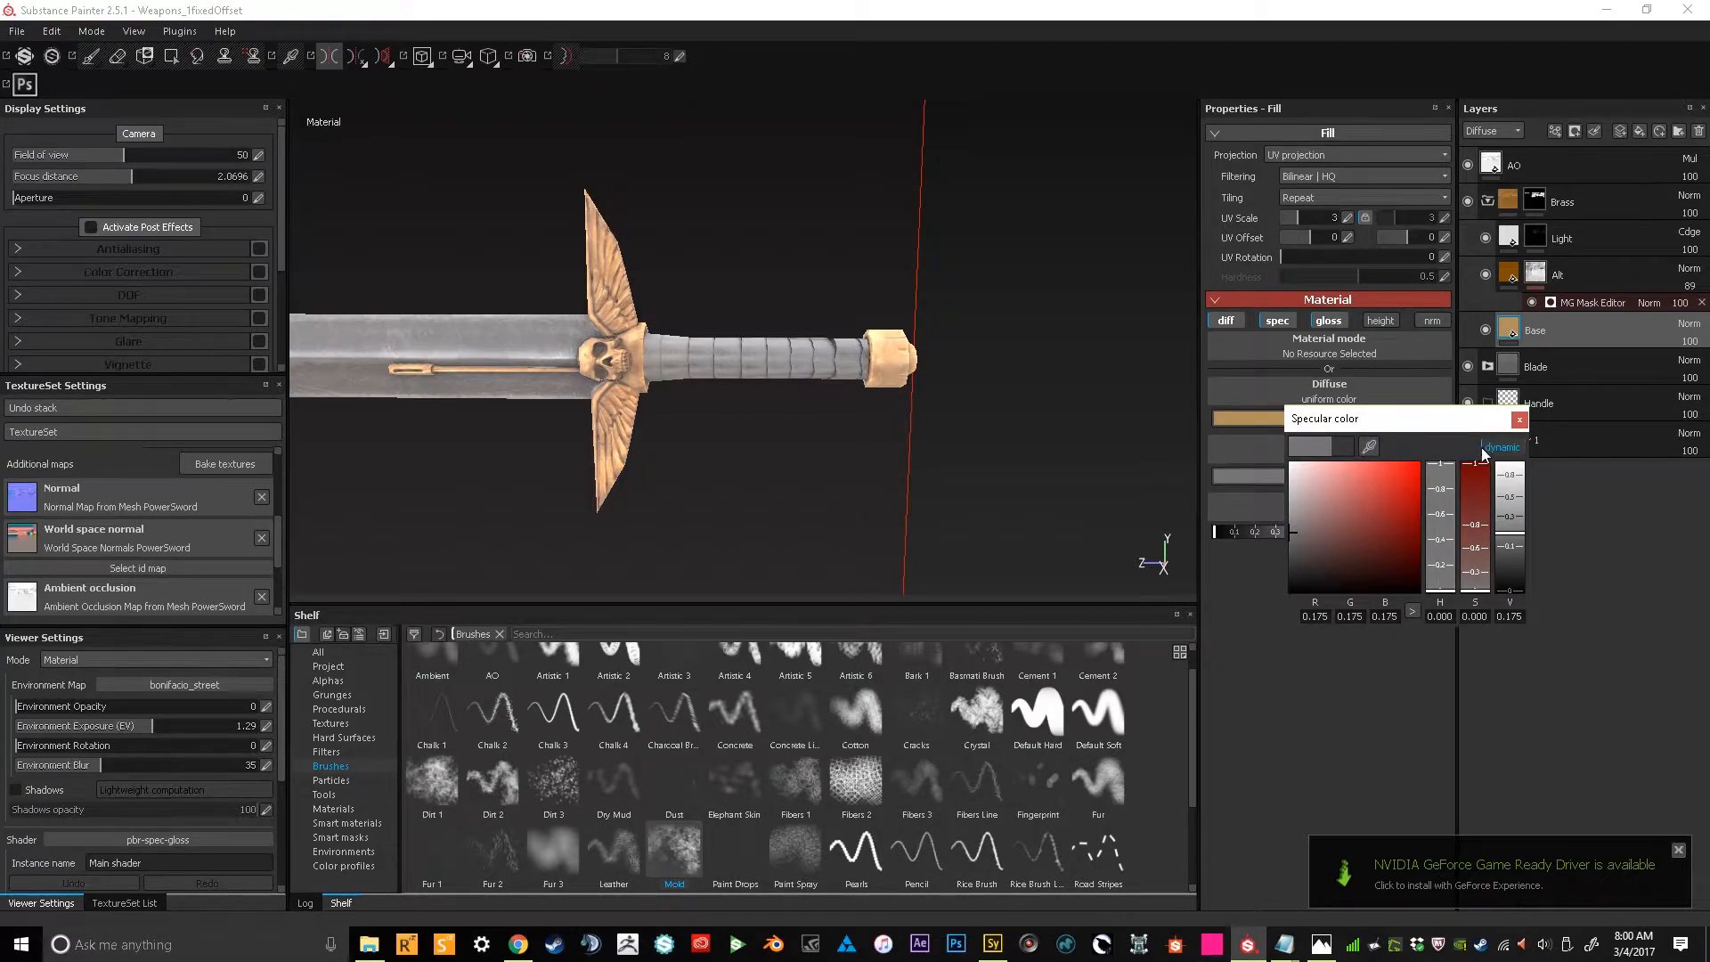
Enable specular on the Brass folder's Alt layer and set its specular color to a near-black of about 0.013
{"action": "left_click", "coordinate": [1518, 422]}
{"action": "left_click", "coordinate": [1519, 280]}
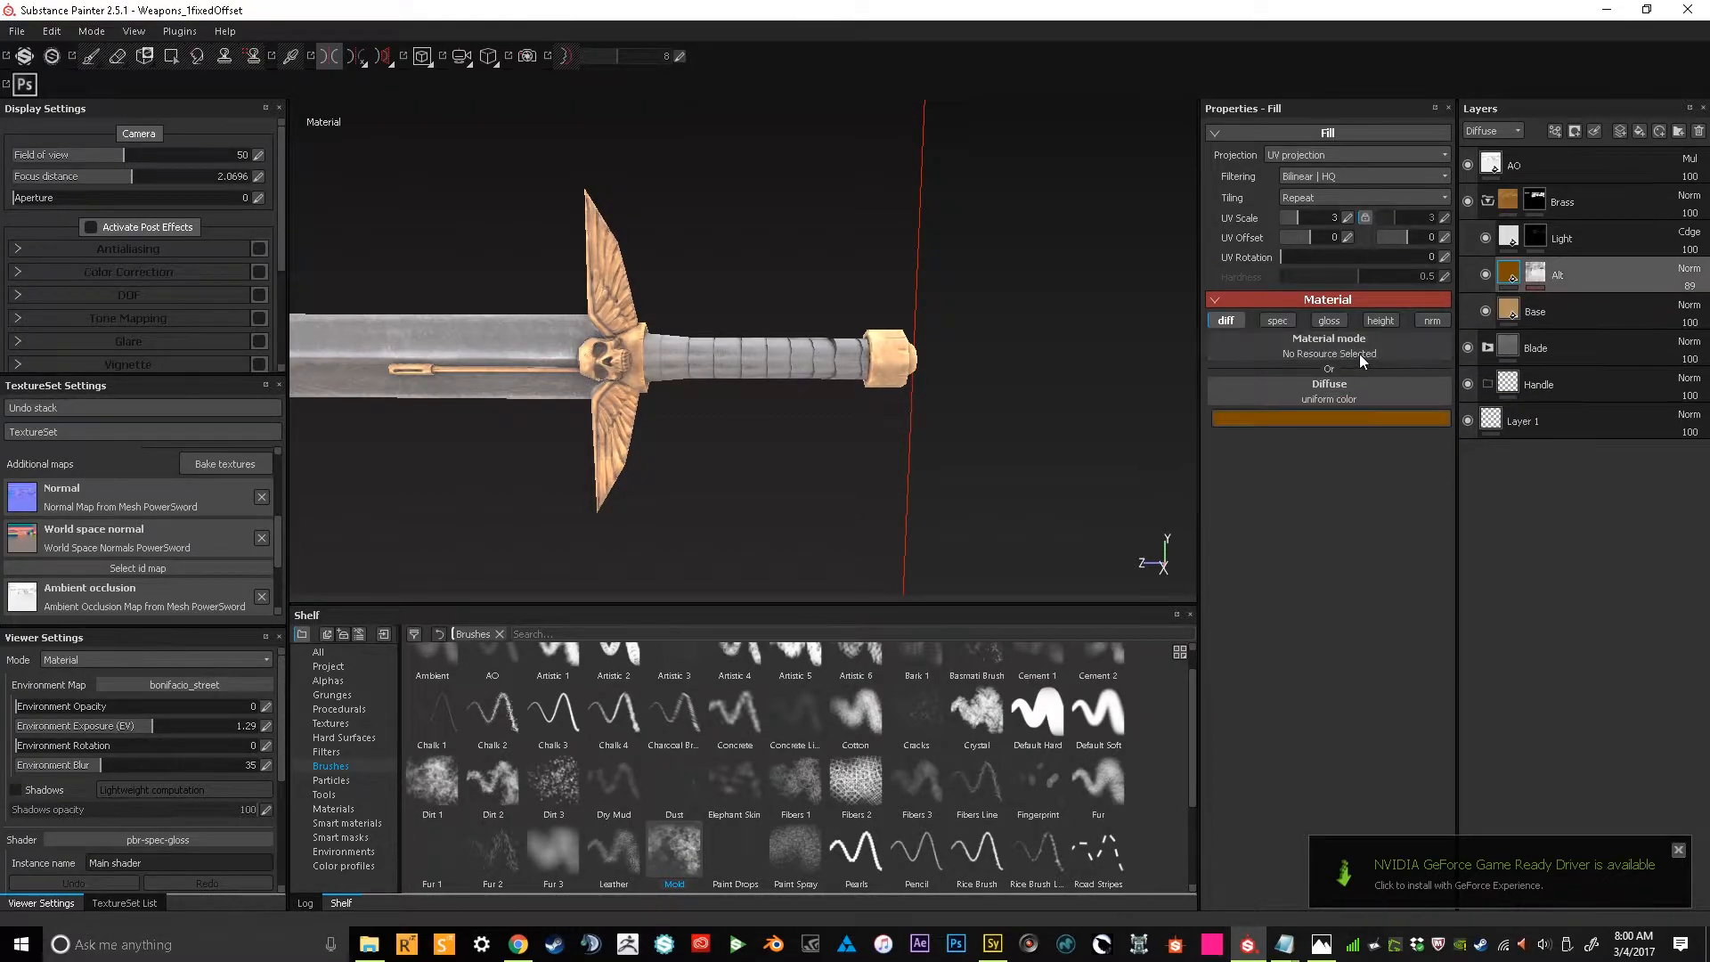
{"action": "left_click", "coordinate": [1276, 320]}
{"action": "left_click", "coordinate": [1299, 474]}
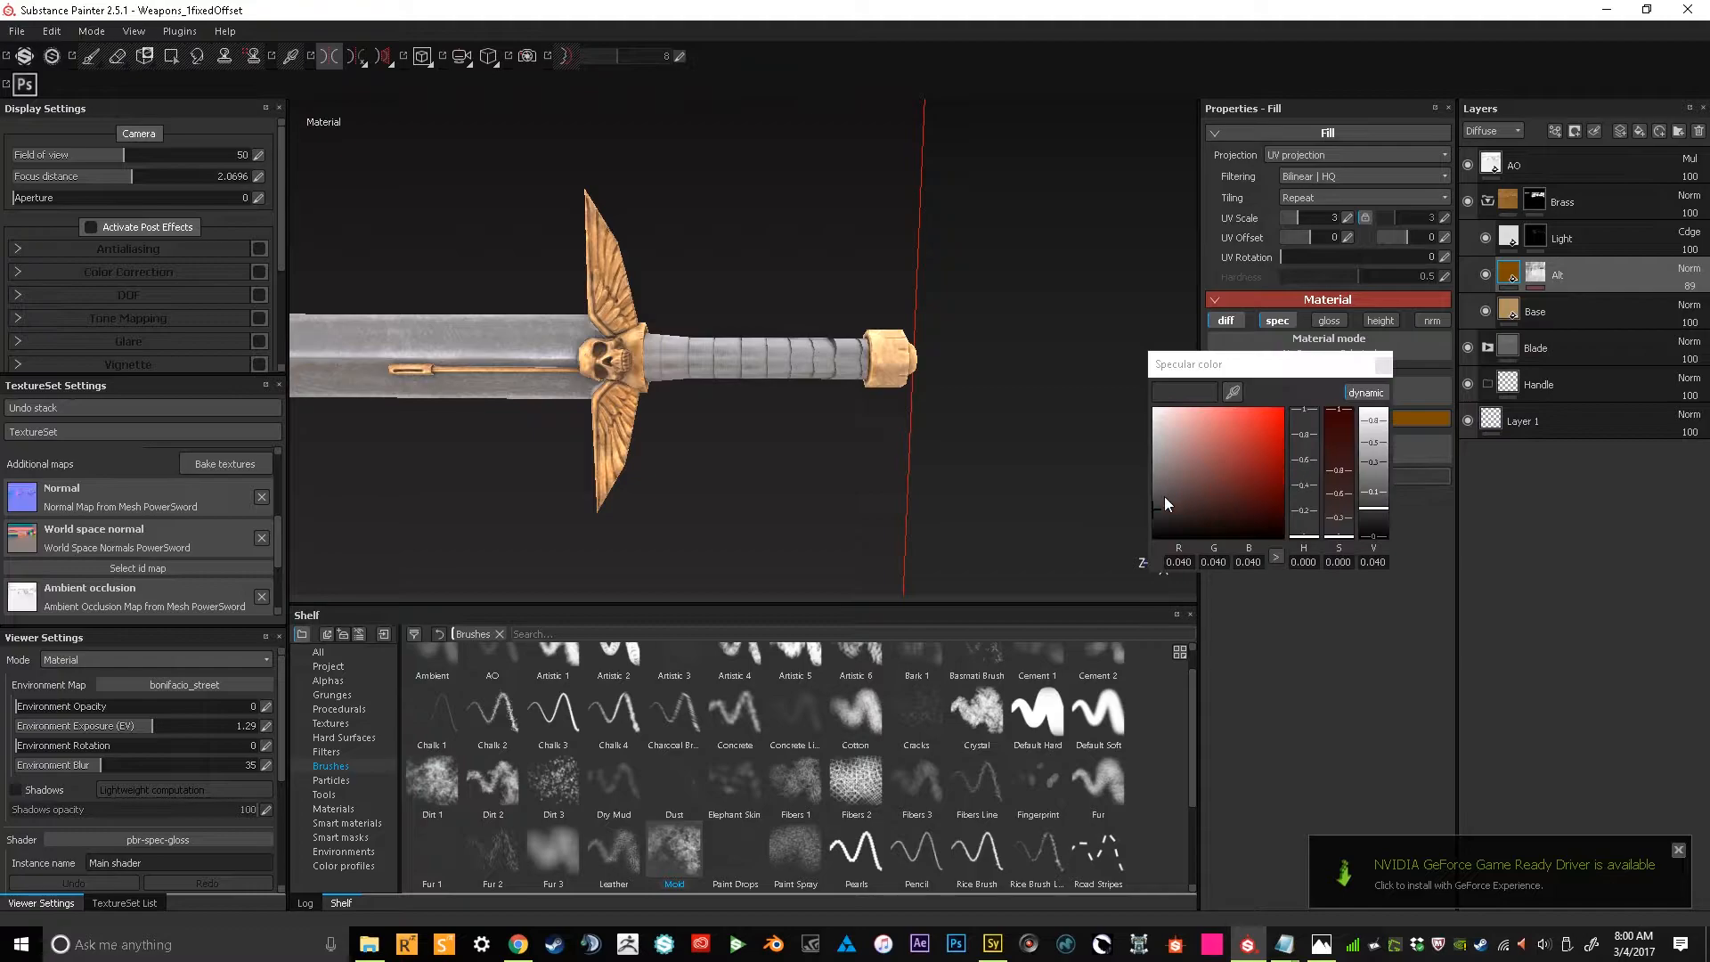
{"action": "left_click", "coordinate": [1155, 526]}
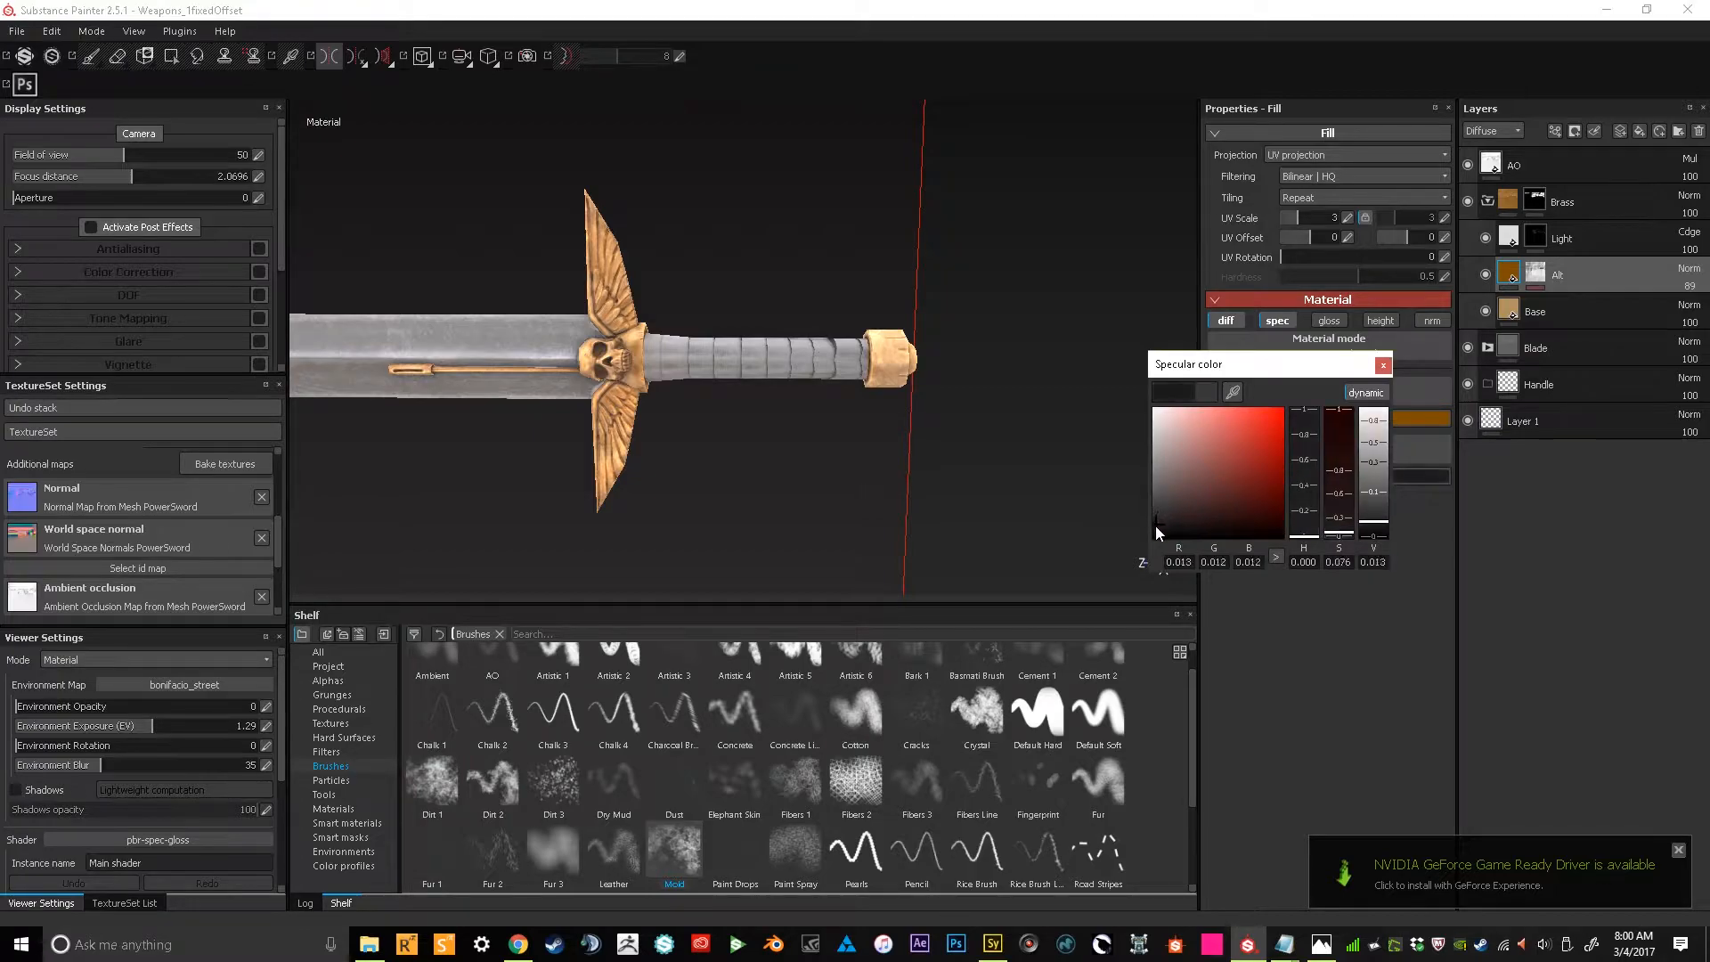
{"action": "left_click", "coordinate": [1382, 365]}
{"action": "left_click_drag", "start_coordinate": [1036, 381], "coordinate": [920, 367], "text": "alt"}
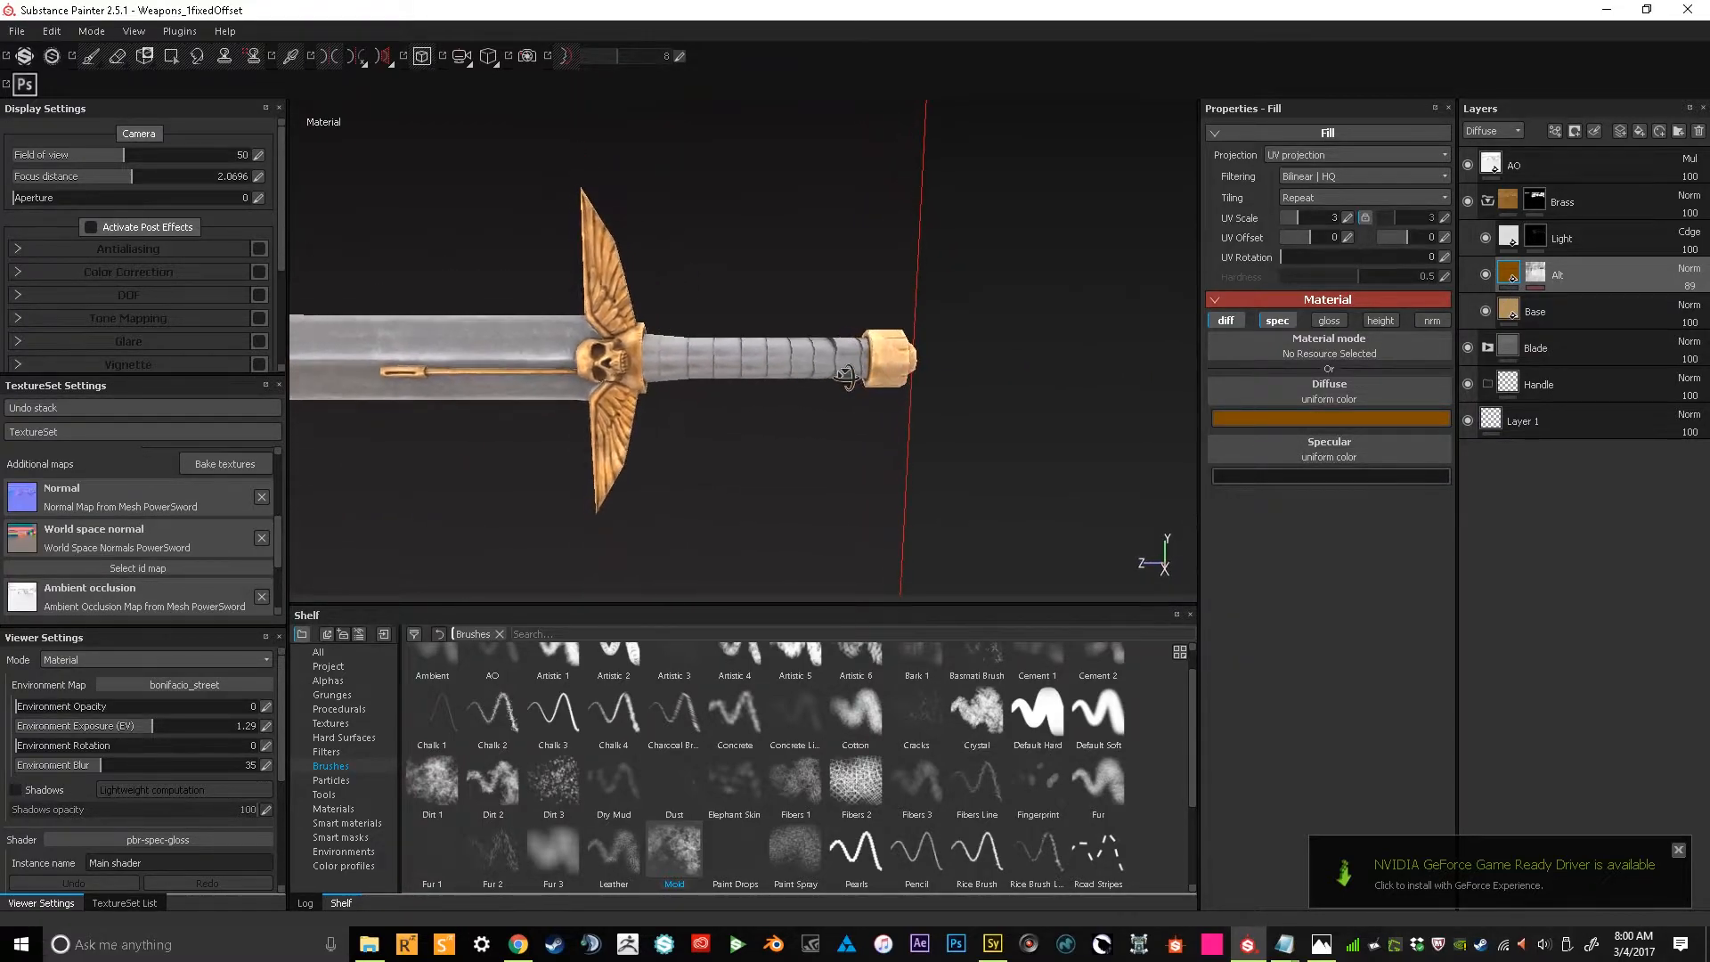
{"action": "middle_click_drag", "start_coordinate": [921, 367], "coordinate": [985, 351], "text": "alt"}
Enable specular on the Brass folder's Light layer and set its specular color to a grey of 0.509
{"action": "left_click", "coordinate": [1509, 242]}
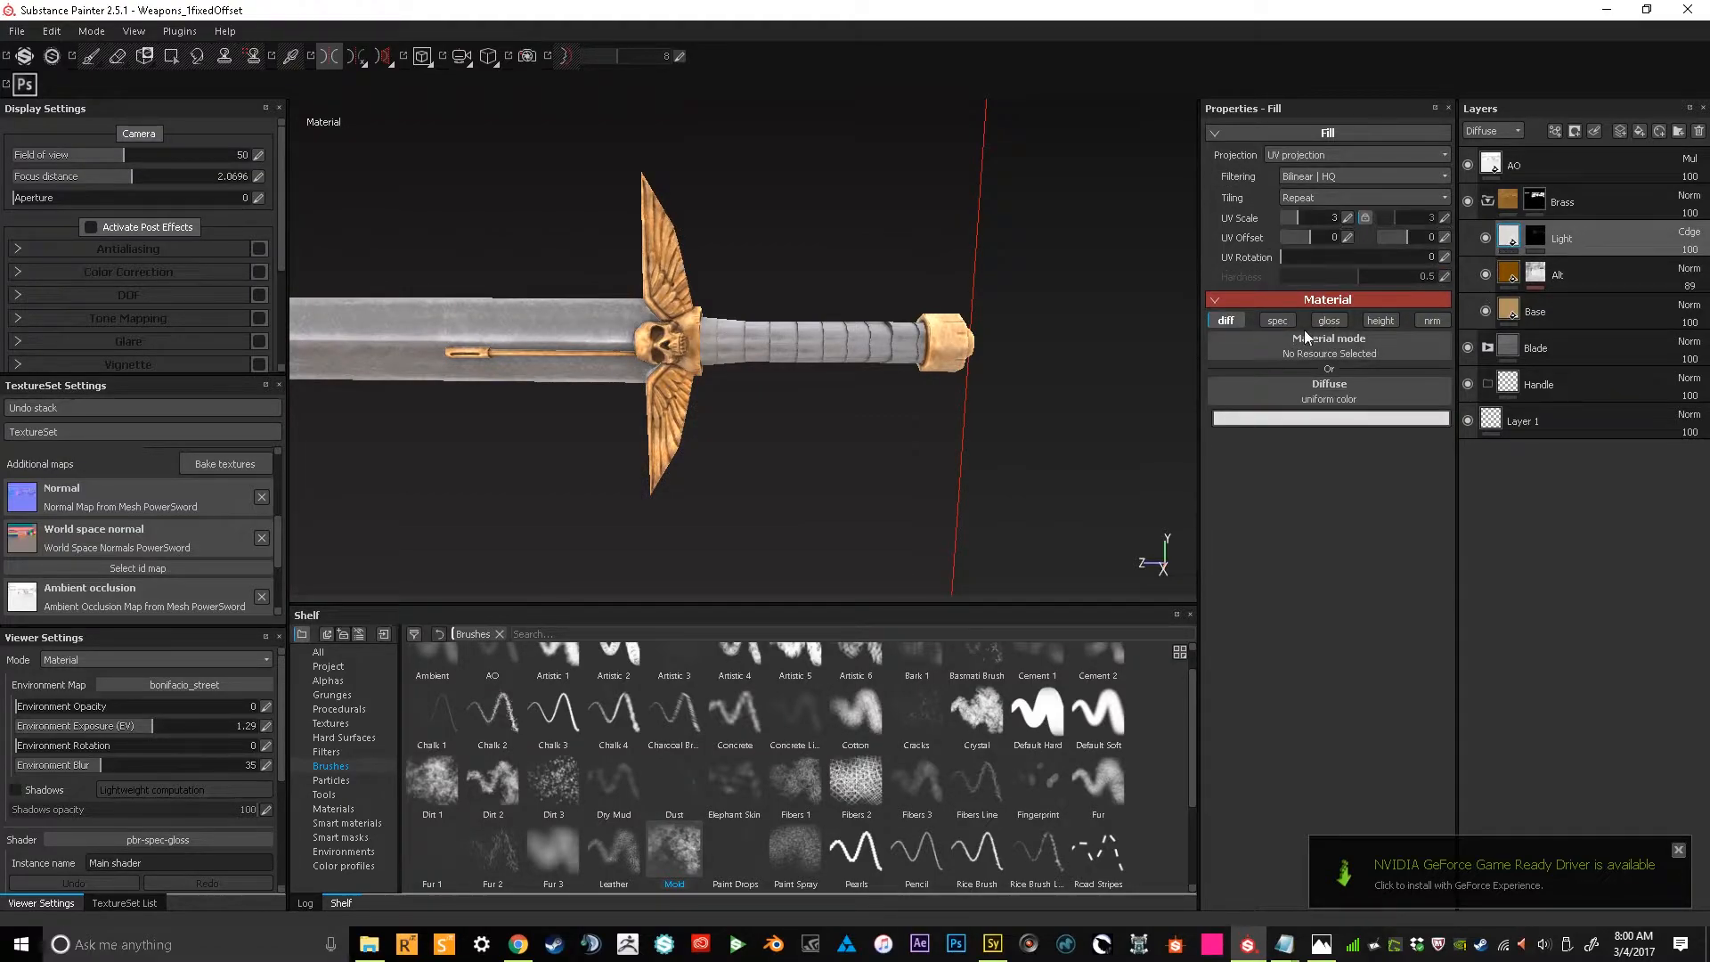
{"action": "left_click", "coordinate": [1277, 320]}
{"action": "left_click", "coordinate": [1315, 475]}
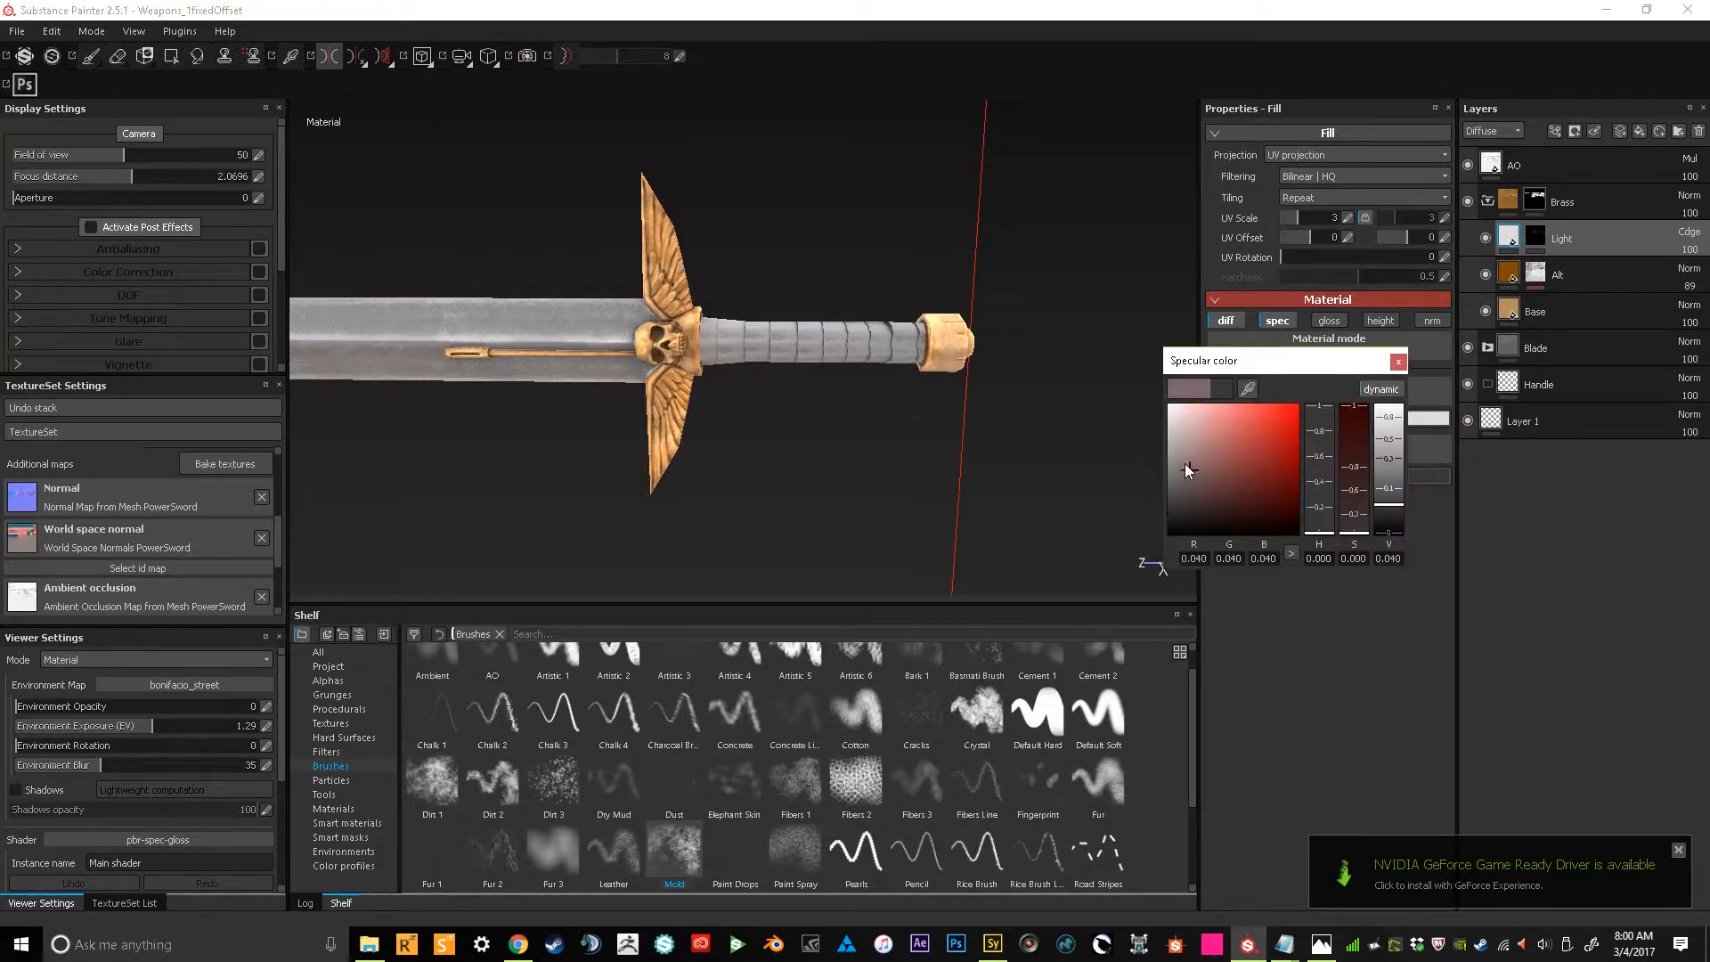
{"action": "left_click_drag", "start_coordinate": [1165, 438], "coordinate": [1165, 434]}
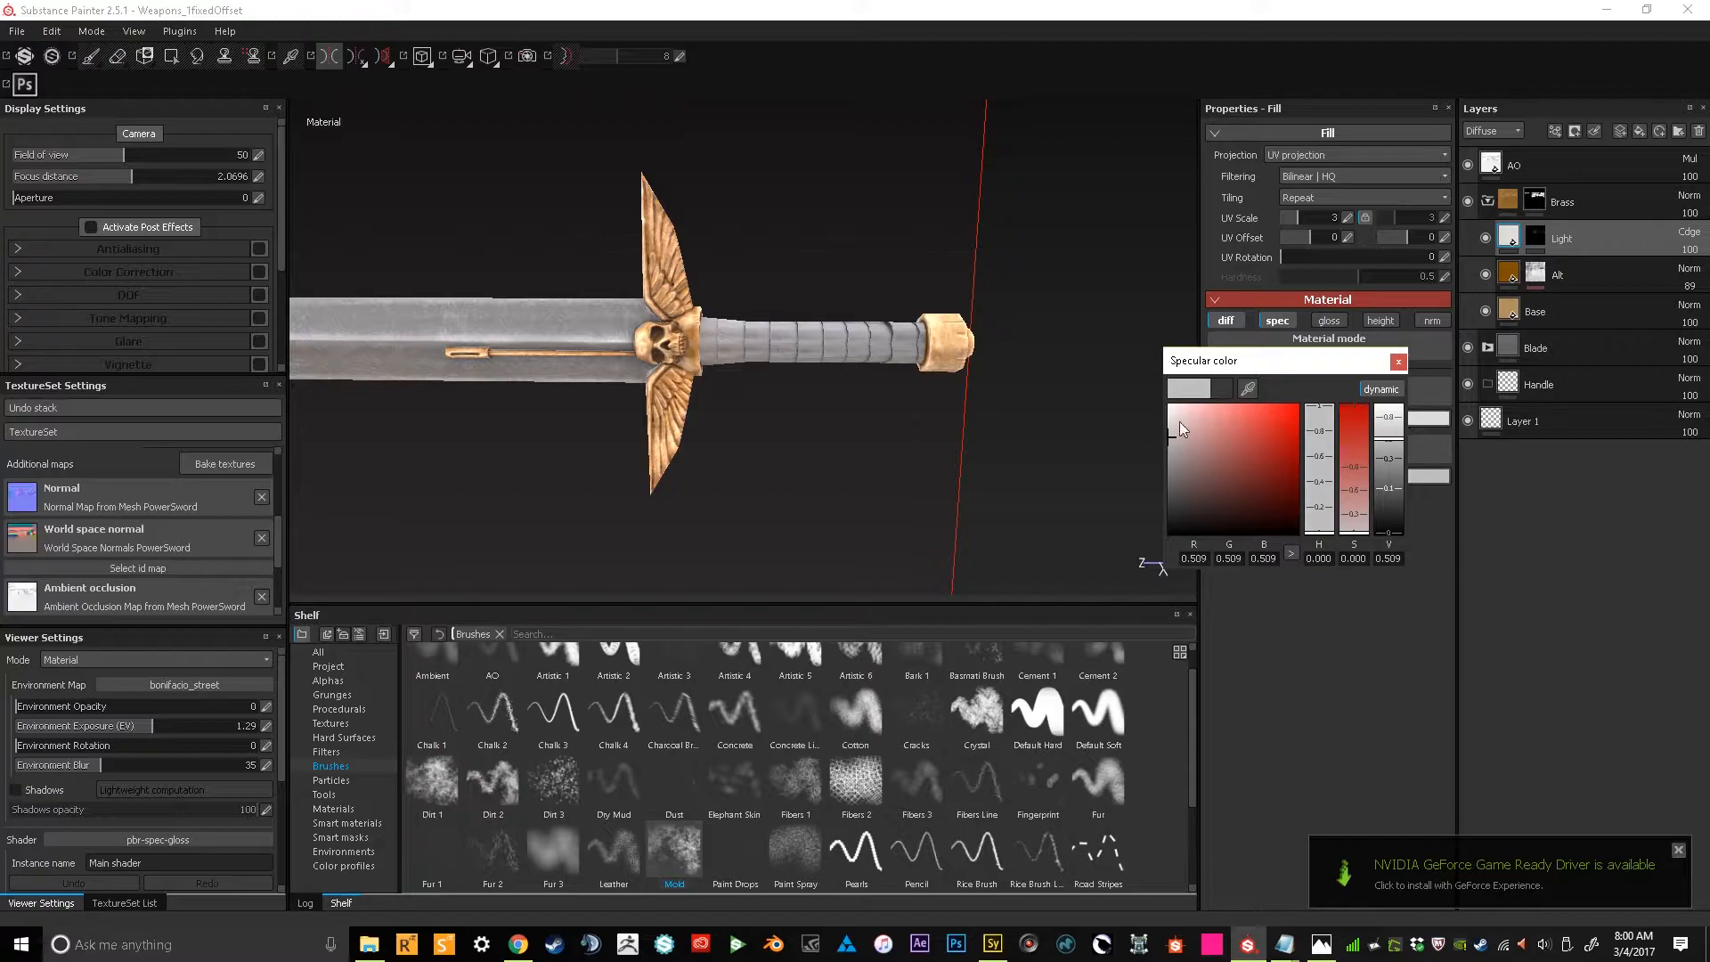
{"action": "left_click", "coordinate": [1398, 362]}
Show only the diffuse channel and examine the whole sword, including its guard, grip and pommel
{"action": "left_click_drag", "start_coordinate": [844, 403], "coordinate": [916, 383], "text": "alt"}
{"action": "scroll", "coordinate": [864, 382], "scroll_direction": "up", "scroll_amount": 5}
{"action": "key", "text": "c"}
{"action": "middle_click_drag", "start_coordinate": [942, 349], "coordinate": [935, 370], "text": "alt"}
{"action": "right_click_drag", "start_coordinate": [935, 370], "coordinate": [923, 404], "text": "alt"}
{"action": "middle_click_drag", "start_coordinate": [923, 405], "coordinate": [921, 419], "text": "alt"}
{"action": "left_click_drag", "start_coordinate": [884, 373], "coordinate": [978, 382], "text": "alt"}
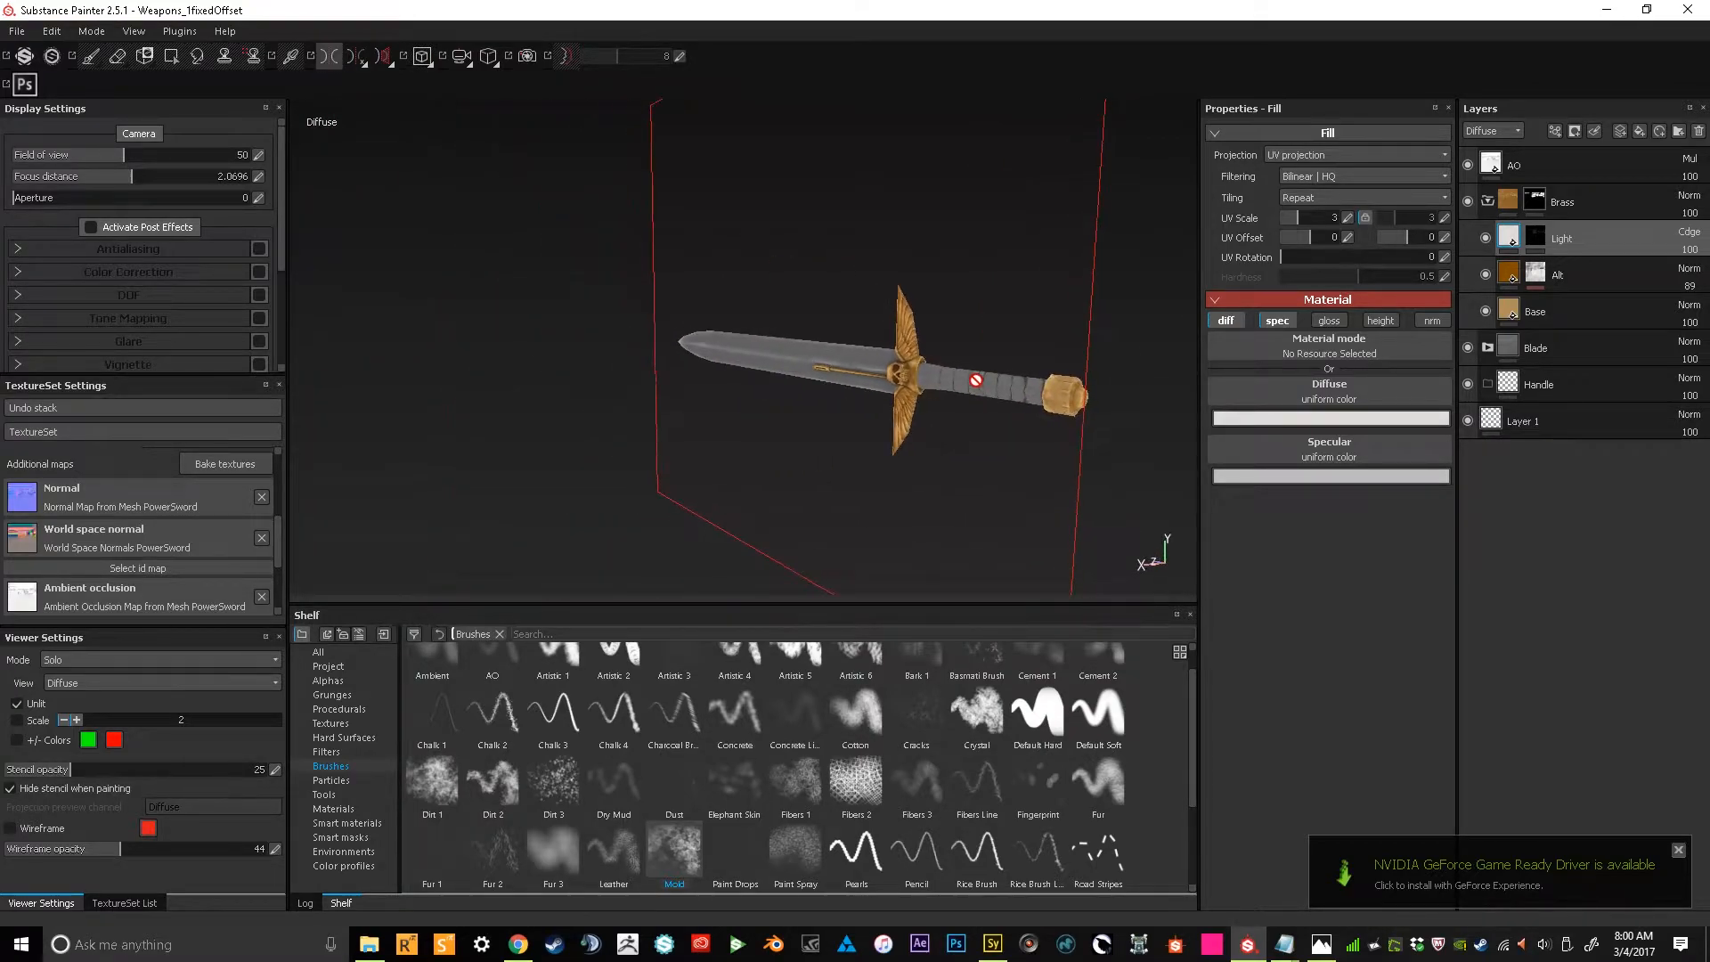
{"action": "middle_click_drag", "start_coordinate": [978, 382], "coordinate": [880, 377], "text": "alt"}
{"action": "left_click_drag", "start_coordinate": [879, 378], "coordinate": [980, 397], "text": "alt"}
{"action": "left_click", "coordinate": [815, 395], "text": "alt+shift"}
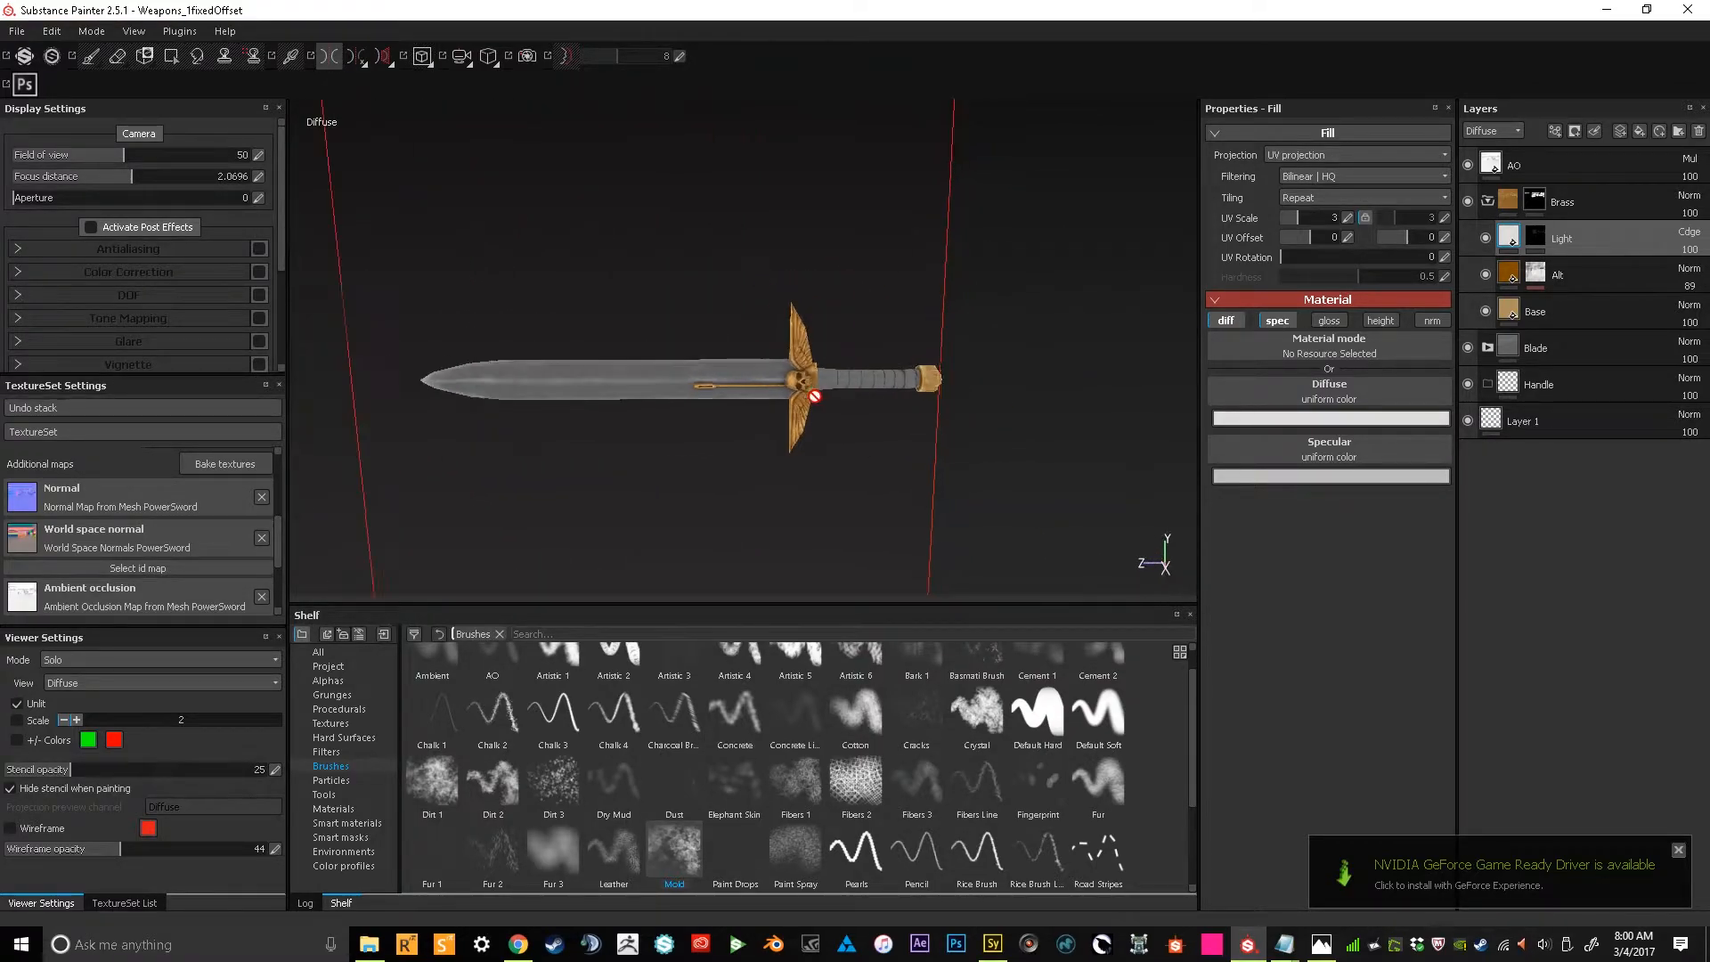
{"action": "scroll", "coordinate": [815, 395], "scroll_direction": "up", "scroll_amount": 5}
{"action": "middle_click_drag", "start_coordinate": [906, 385], "coordinate": [920, 408], "text": "alt"}
{"action": "scroll", "coordinate": [912, 410], "scroll_direction": "down", "scroll_amount": 1}
{"action": "scroll", "coordinate": [912, 411], "scroll_direction": "up", "scroll_amount": 5}
{"action": "scroll", "coordinate": [914, 410], "scroll_direction": "up", "scroll_amount": 2}
{"action": "left_click_drag", "start_coordinate": [1000, 384], "coordinate": [923, 397], "text": "alt"}
{"action": "middle_click_drag", "start_coordinate": [924, 397], "coordinate": [940, 371], "text": "alt"}
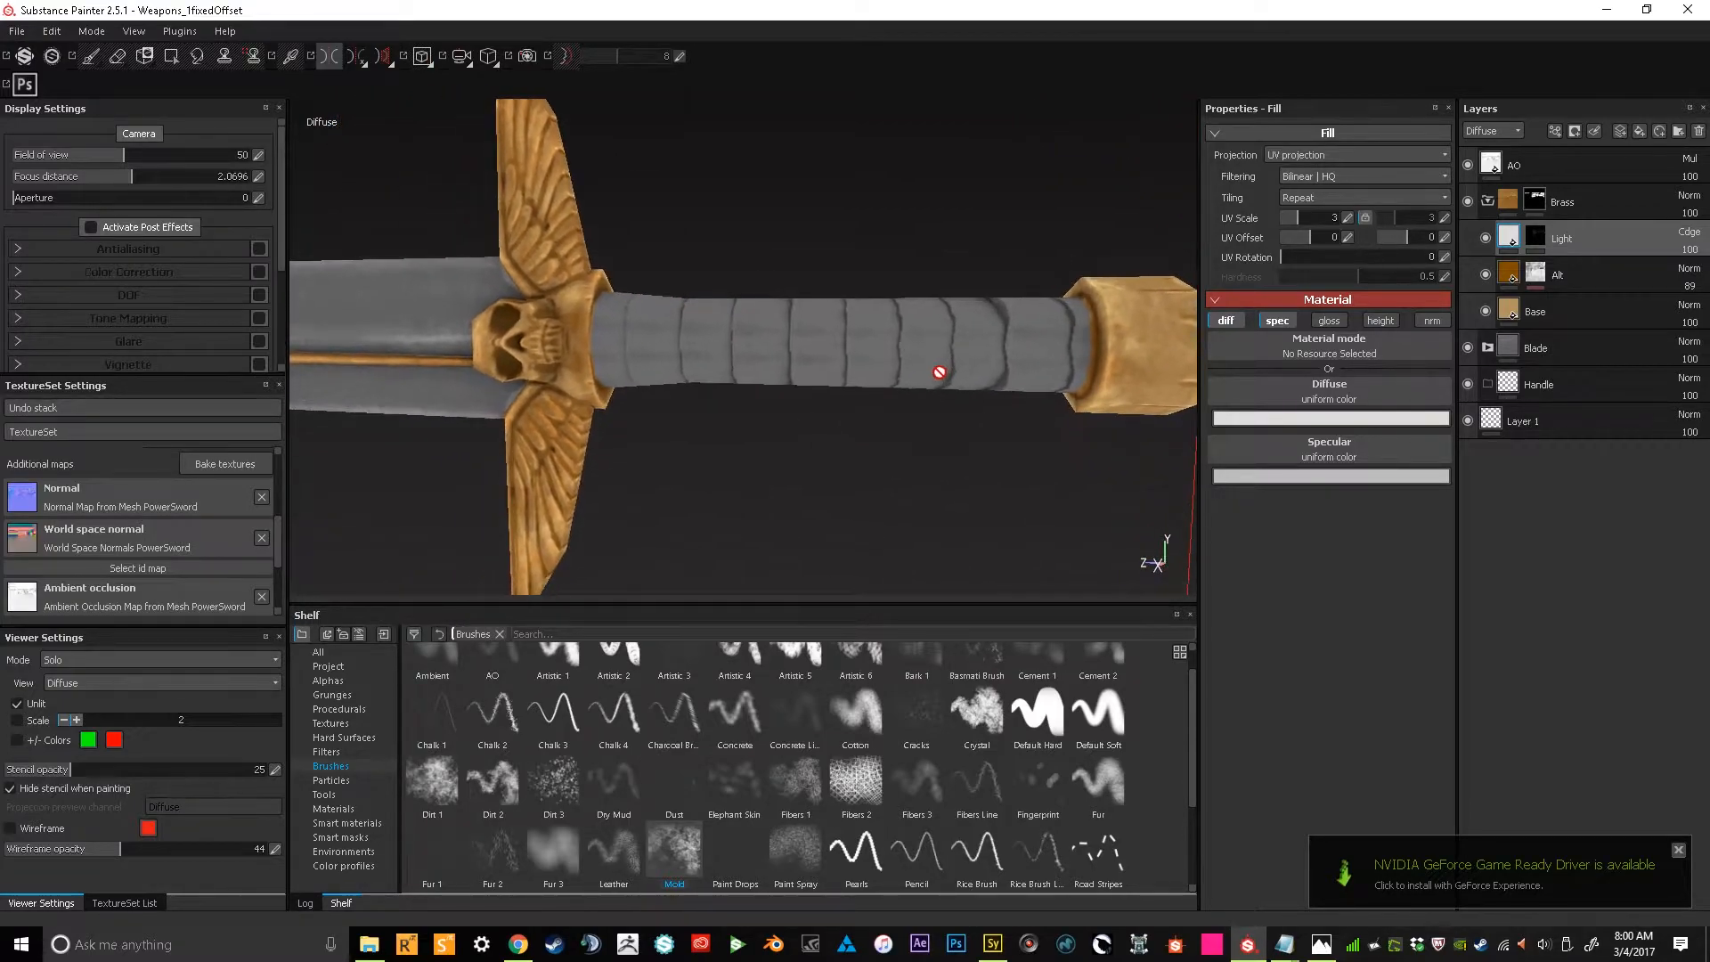
{"action": "left_click_drag", "start_coordinate": [910, 401], "coordinate": [902, 430], "text": "alt"}
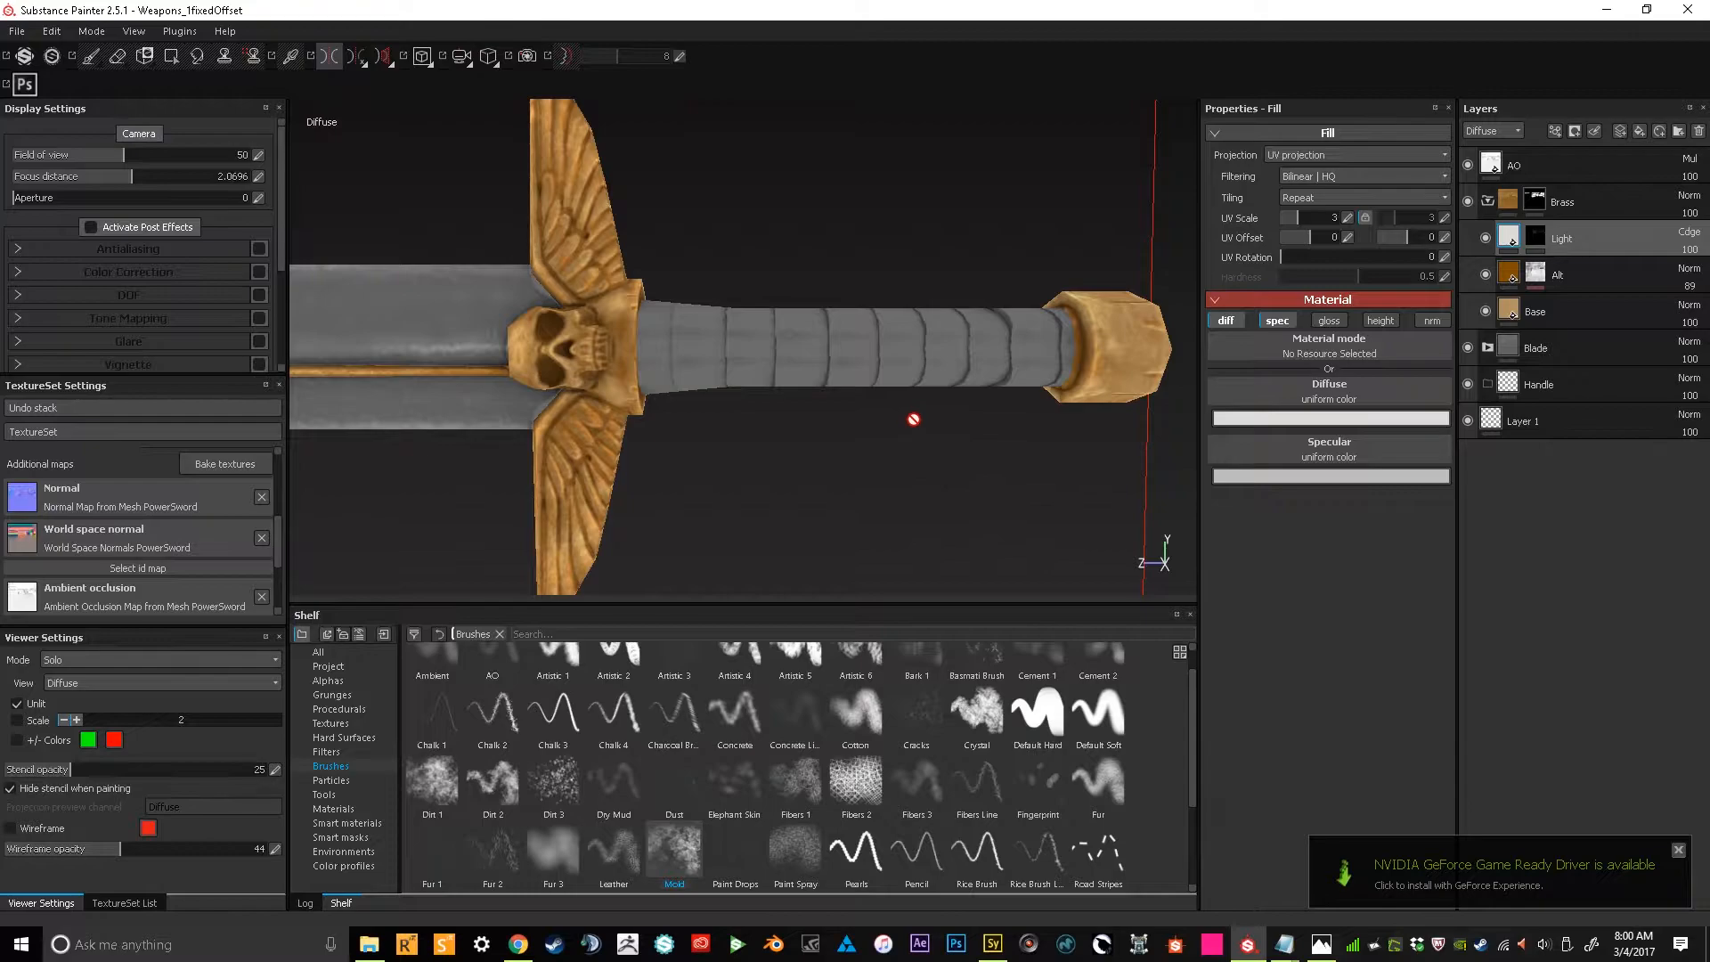
Collapse the Brass folder and add a new fill layer inside the Handle folder
{"action": "left_click", "coordinate": [1487, 202]}
{"action": "left_click", "coordinate": [1491, 268]}
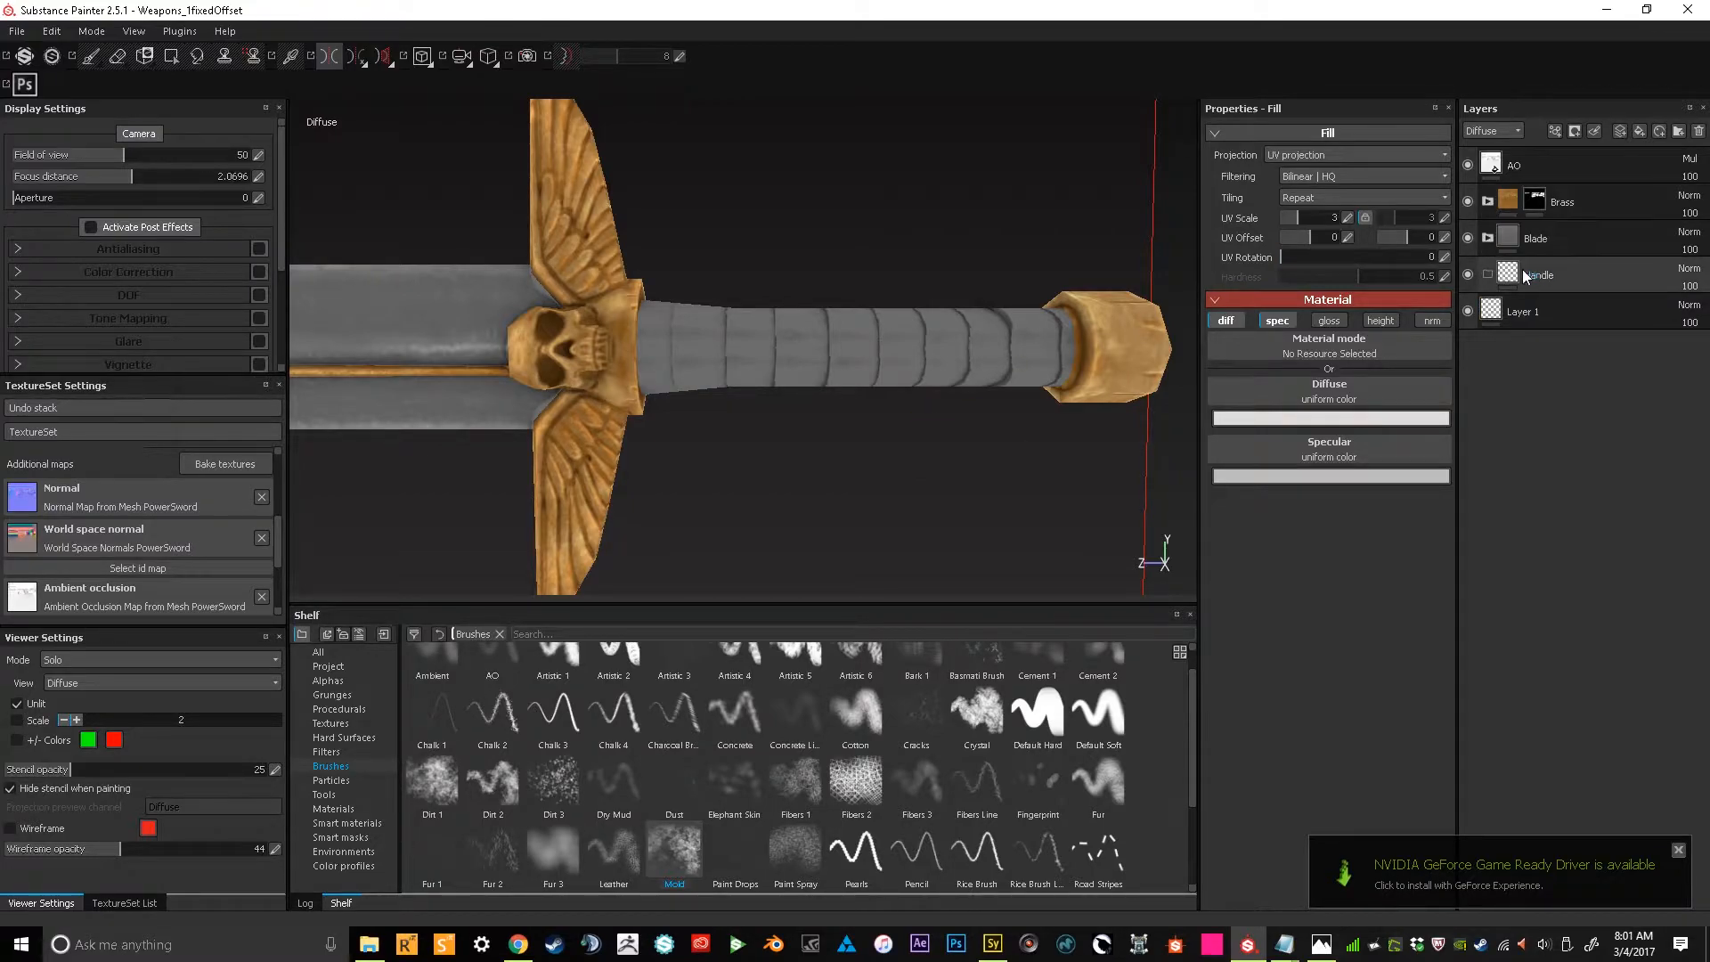
{"action": "left_click", "coordinate": [1638, 131]}
{"action": "left_click_drag", "start_coordinate": [1552, 281], "coordinate": [1545, 307]}
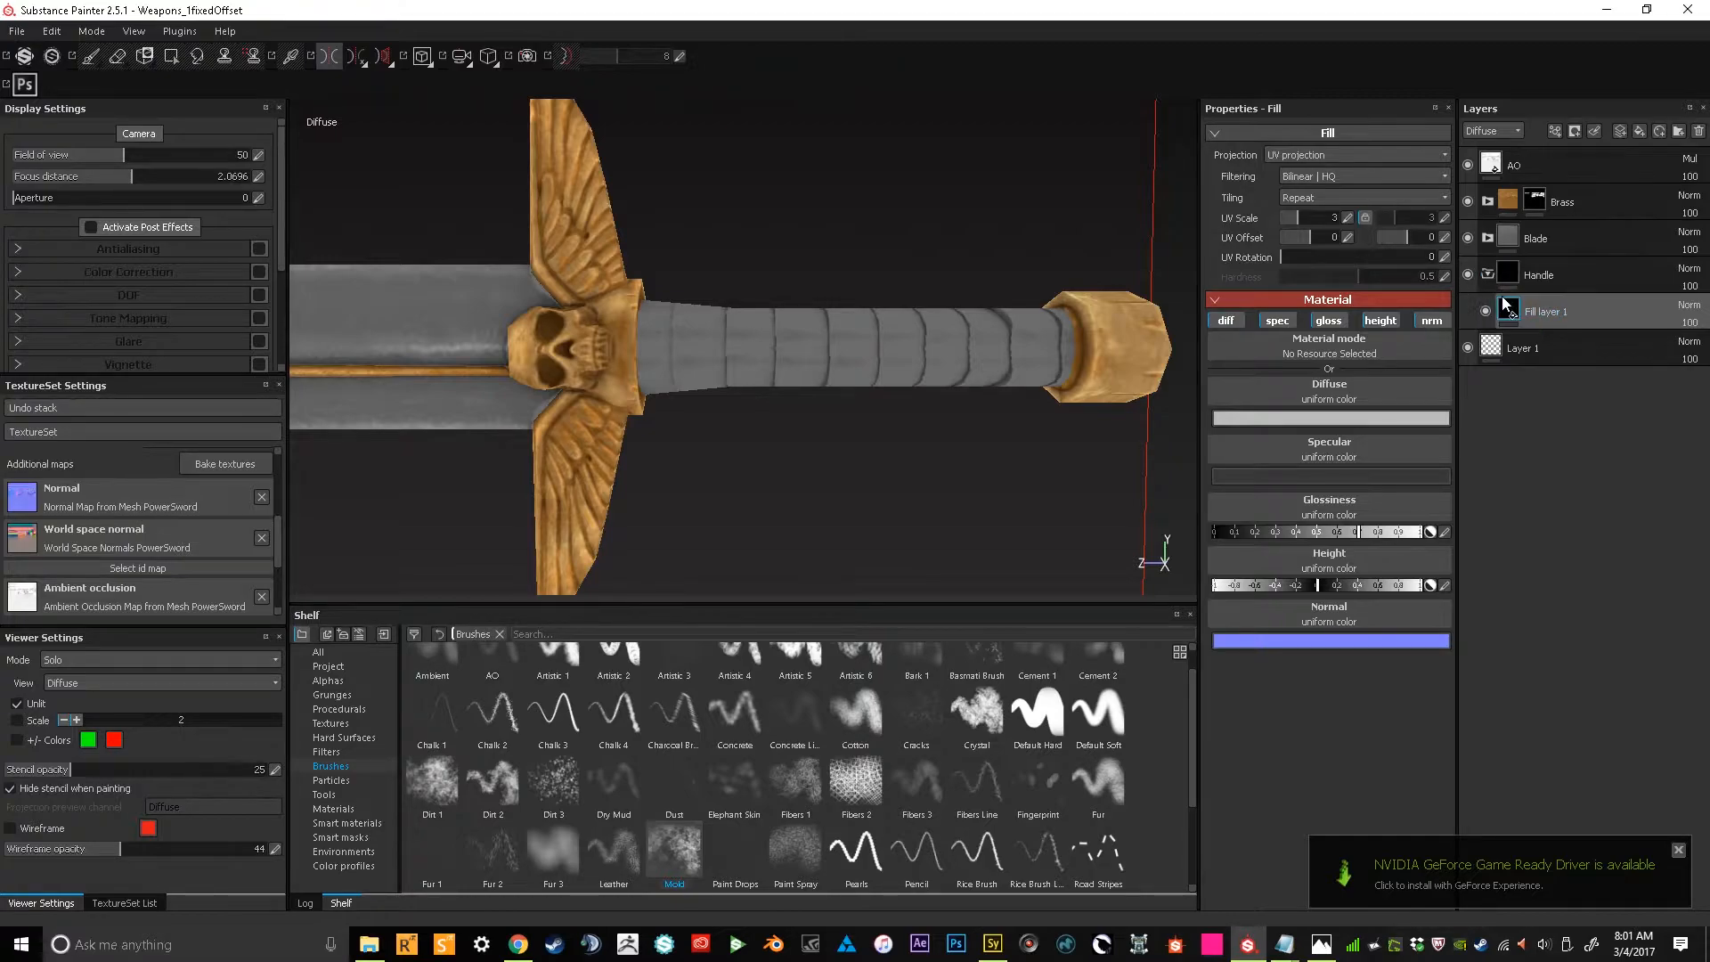
Leave only diffuse enabled on the Handle fill layer and set its color to dark brown: R 0.060, G 0.022, B 0.014
{"action": "left_click", "coordinate": [1277, 320]}
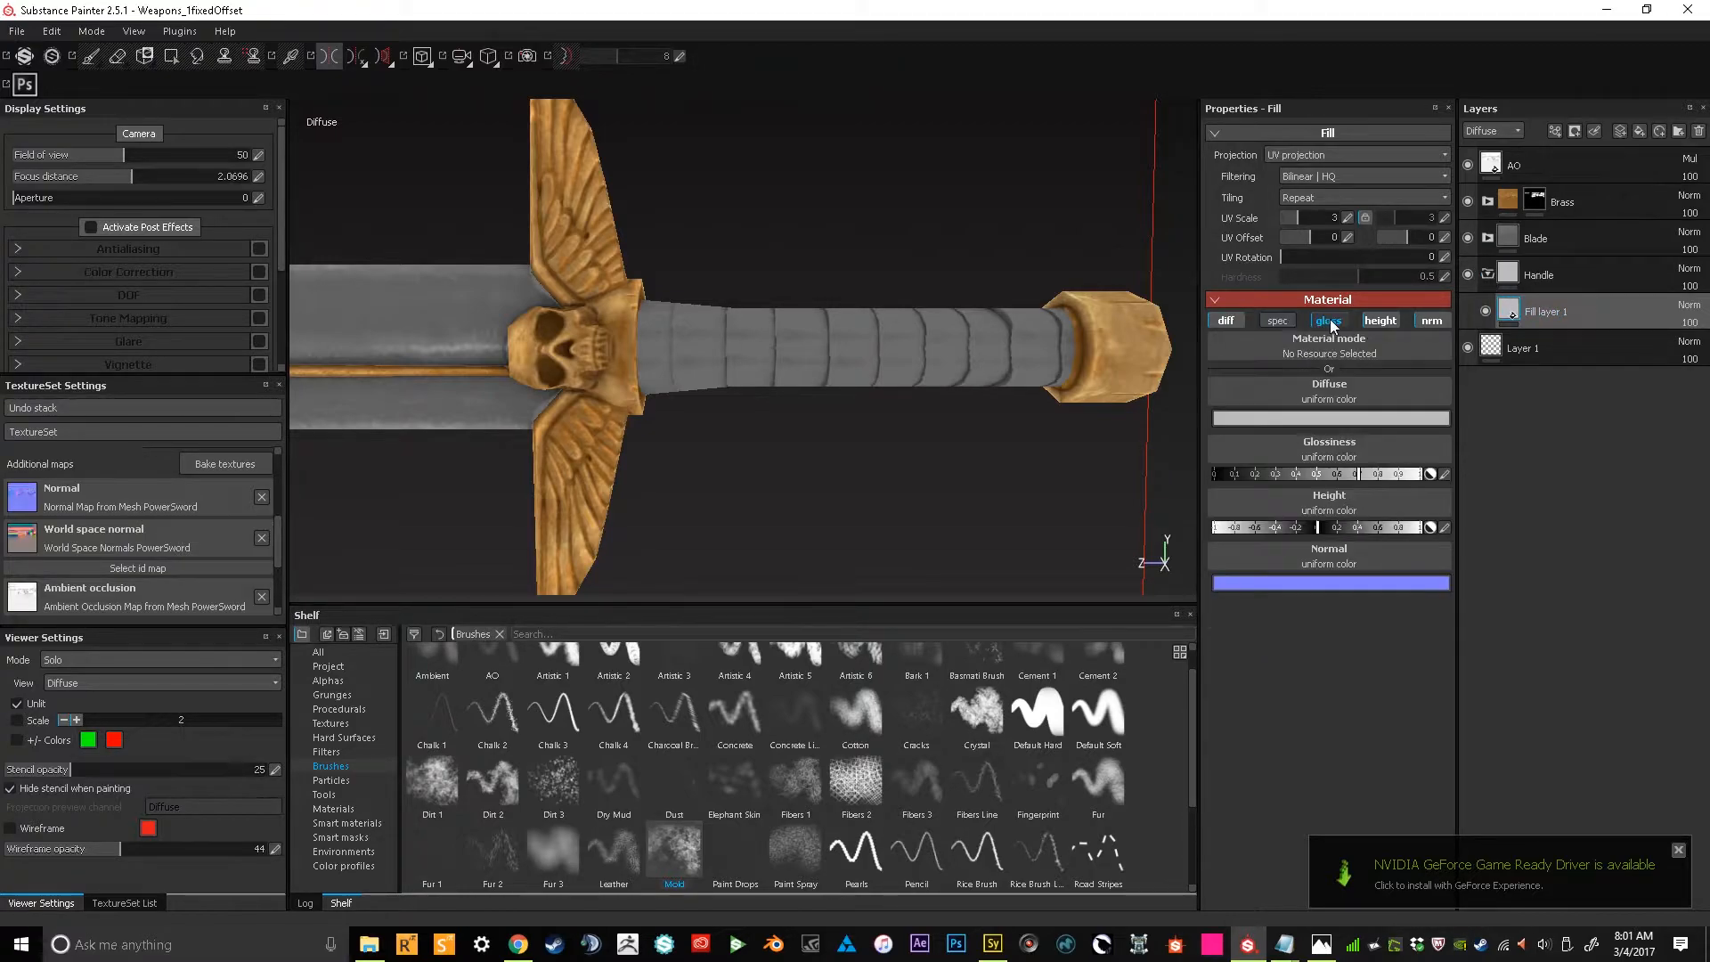
{"action": "left_click", "coordinate": [1328, 319]}
{"action": "left_click", "coordinate": [1379, 320]}
{"action": "left_click", "coordinate": [1431, 320]}
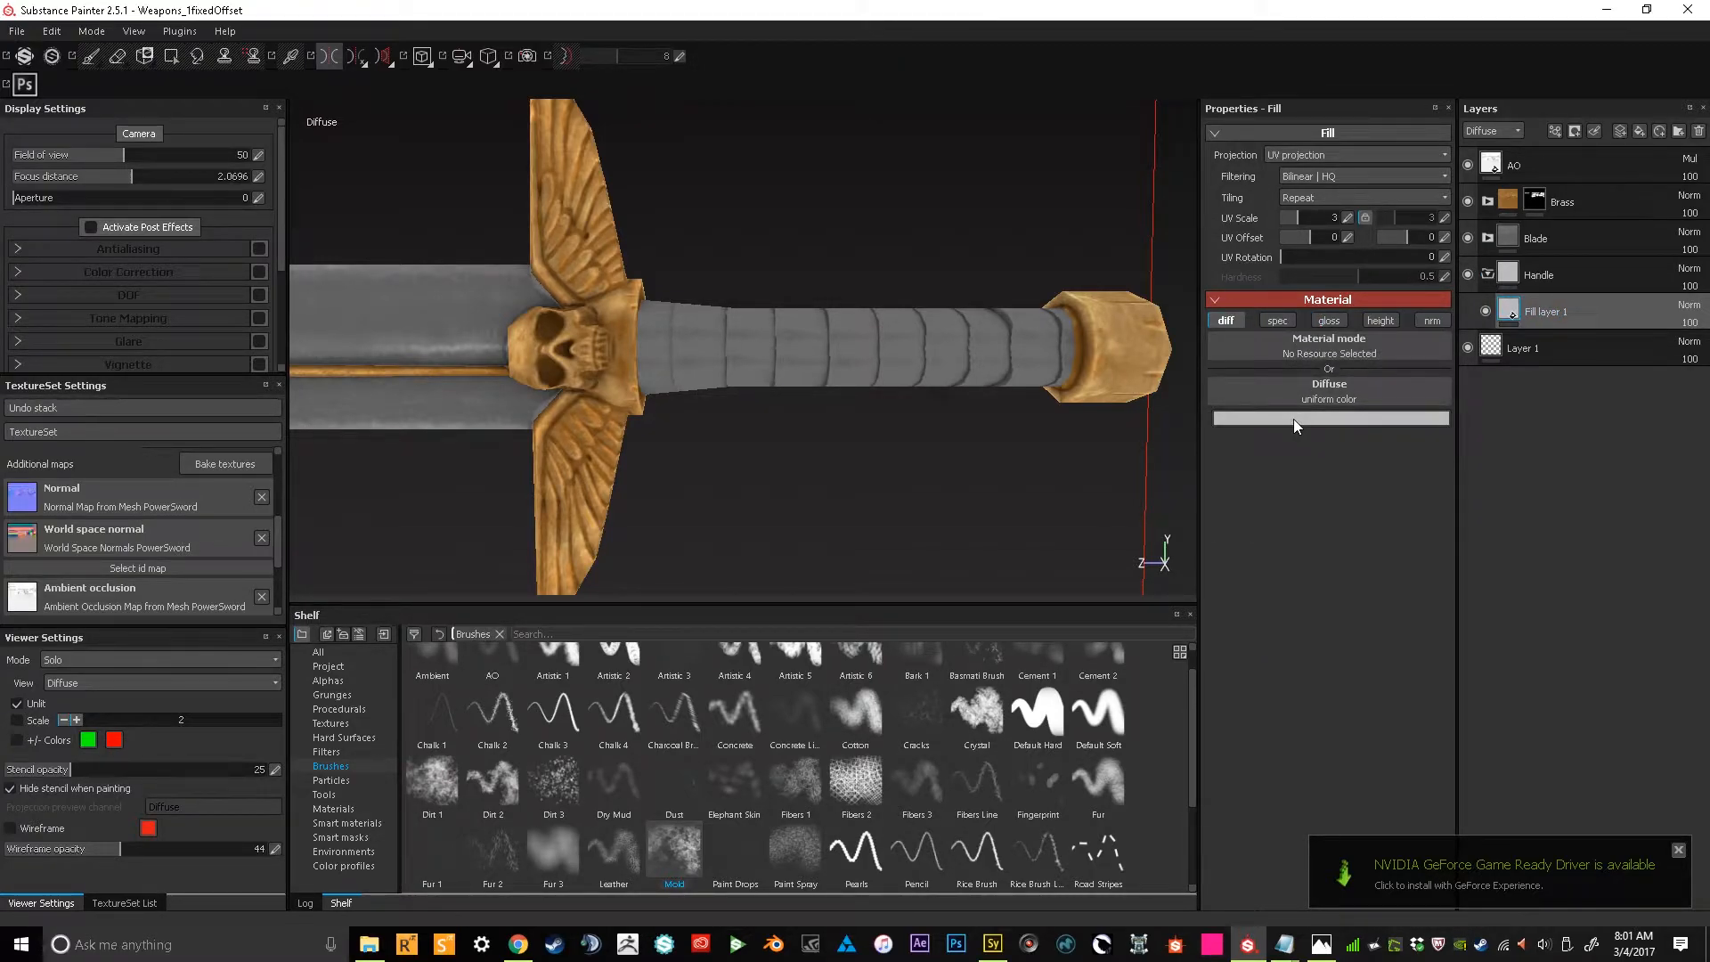
{"action": "left_click", "coordinate": [1334, 418]}
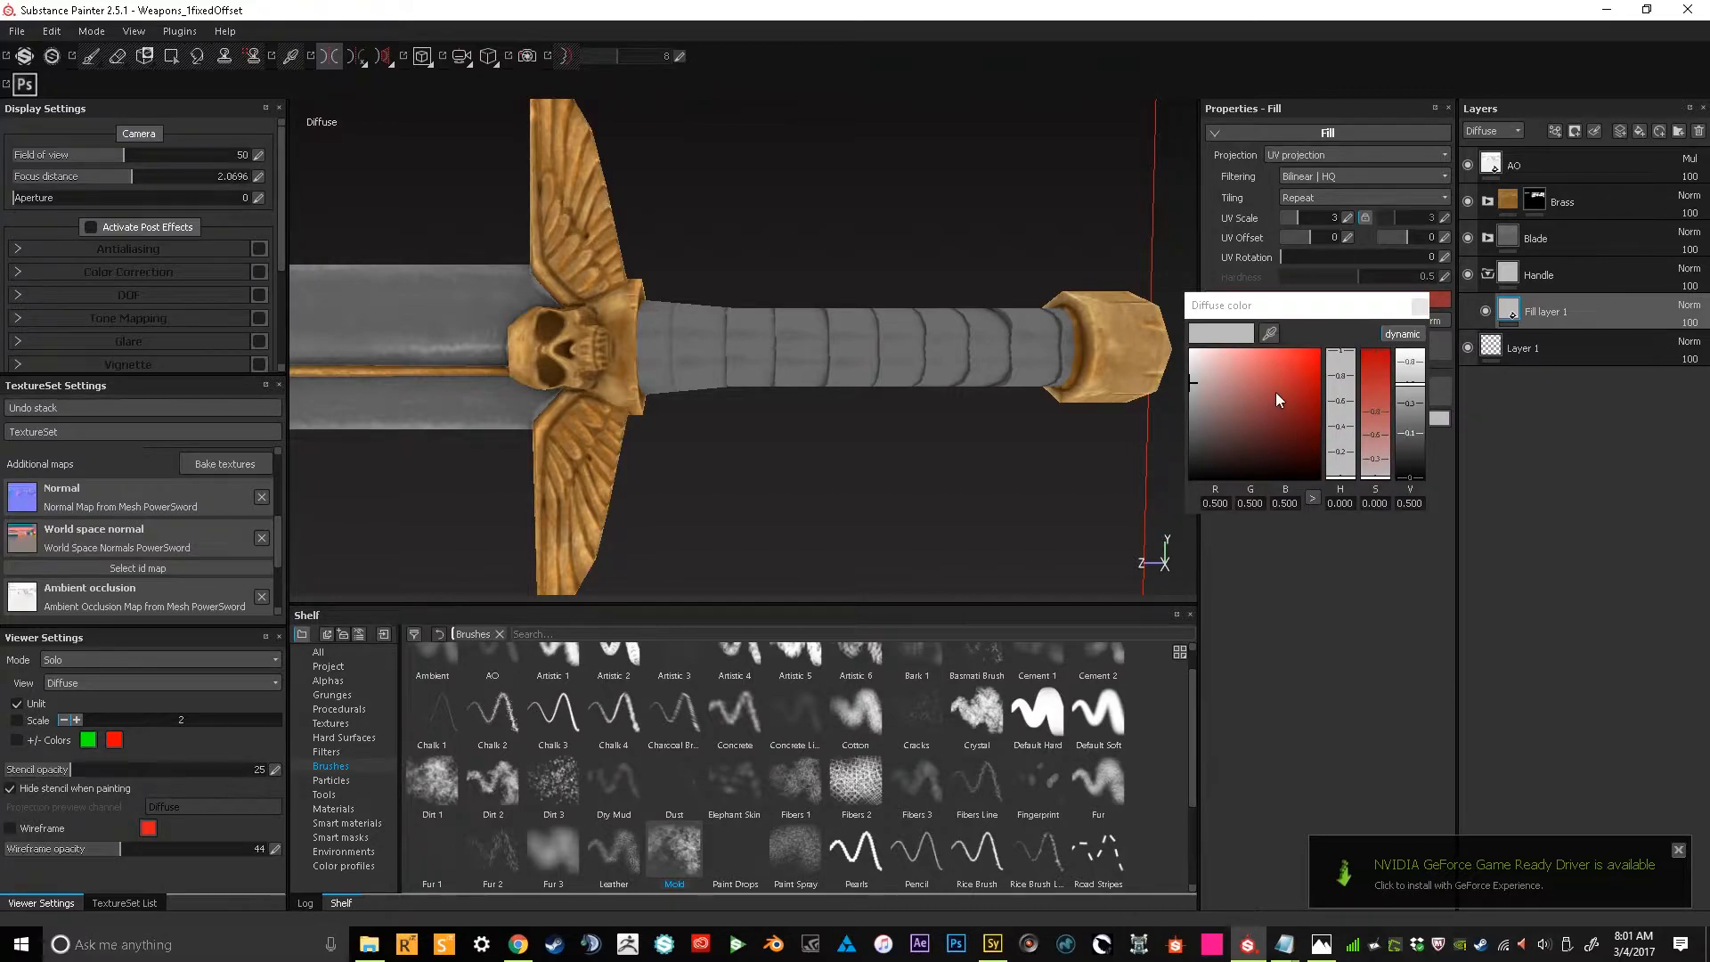
{"action": "mouse_move", "coordinate": [1340, 472]}
{"action": "left_mouse_down"}
{"action": "mouse_move", "coordinate": [1341, 436]}
{"action": "mouse_move", "coordinate": [1345, 479]}
{"action": "mouse_move", "coordinate": [1253, 444]}
{"action": "left_mouse_up"}
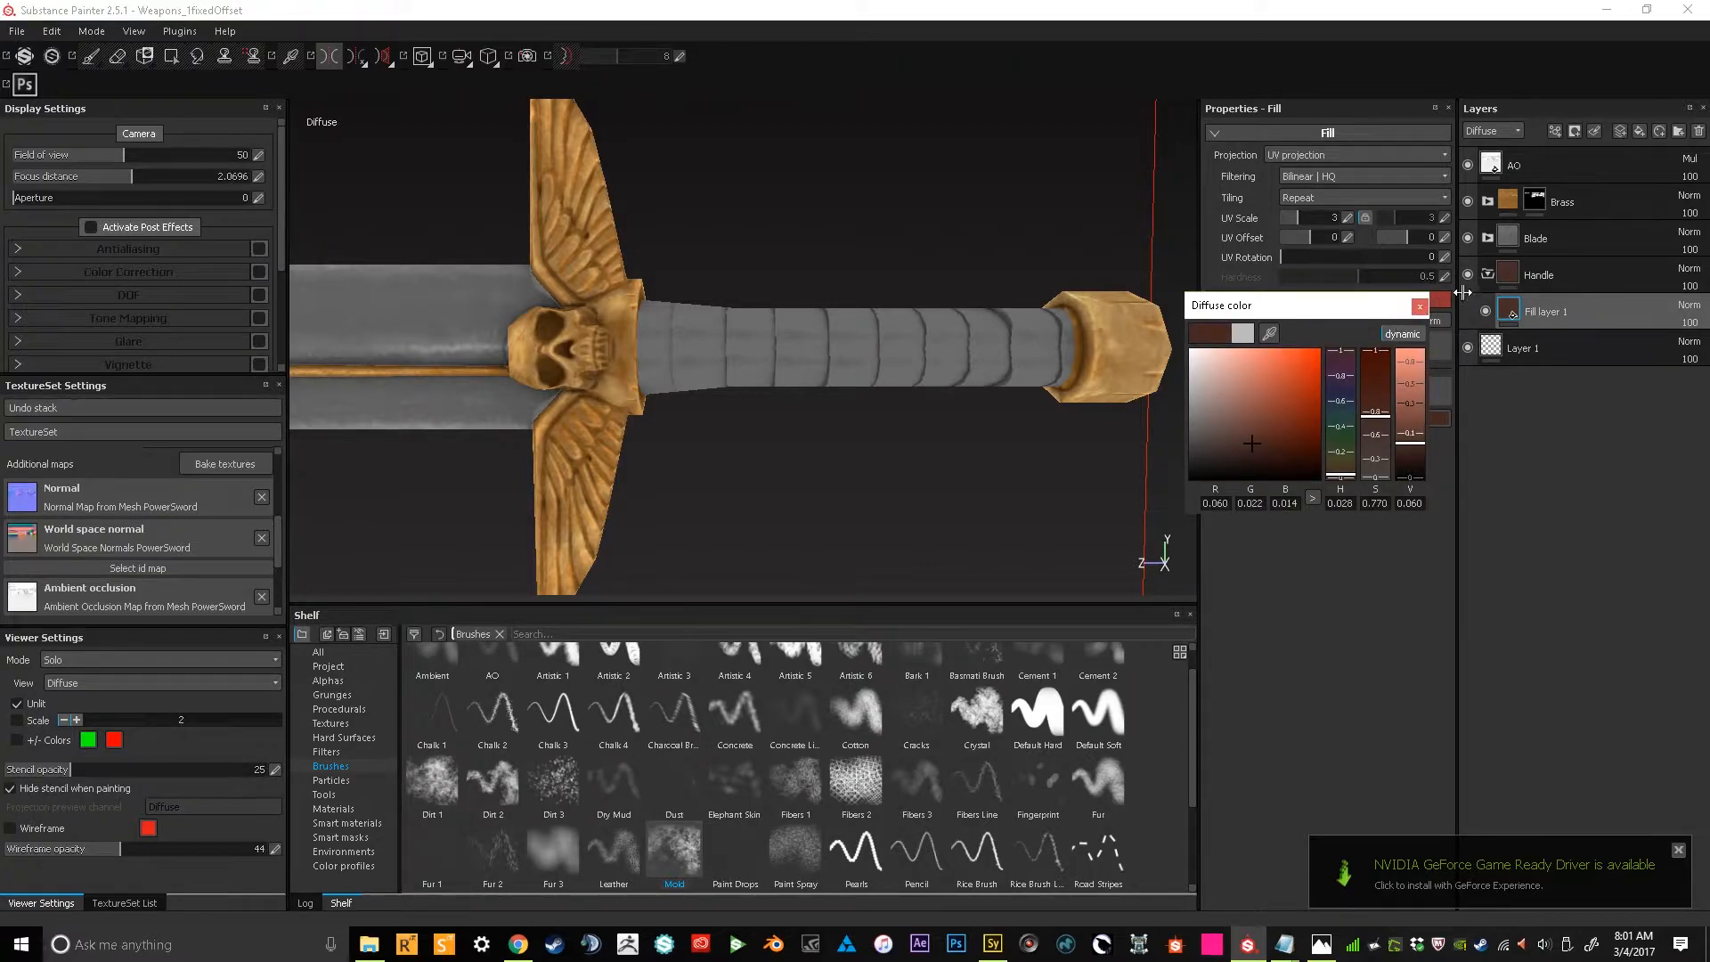
Move the Handle folder above the Brass folder, directly below the AO layer
{"action": "left_click", "coordinate": [1510, 286]}
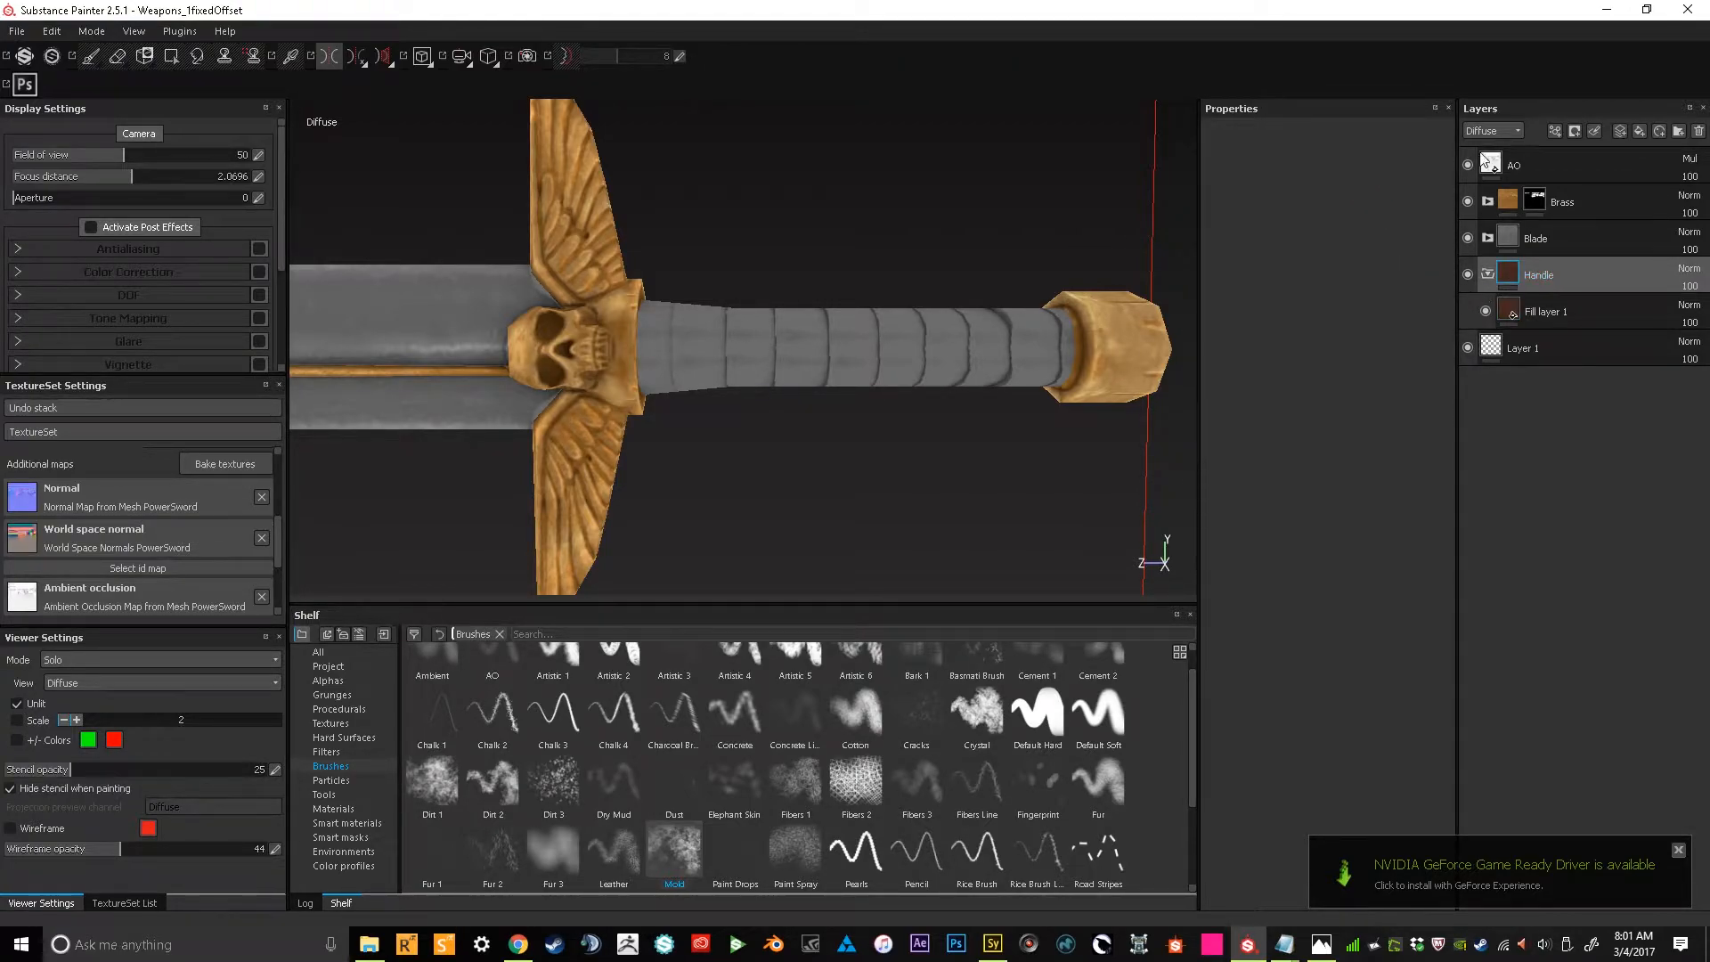
{"action": "left_click_drag", "start_coordinate": [1118, 420], "coordinate": [999, 439], "text": "alt"}
{"action": "scroll", "coordinate": [995, 440], "scroll_direction": "down", "scroll_amount": 4}
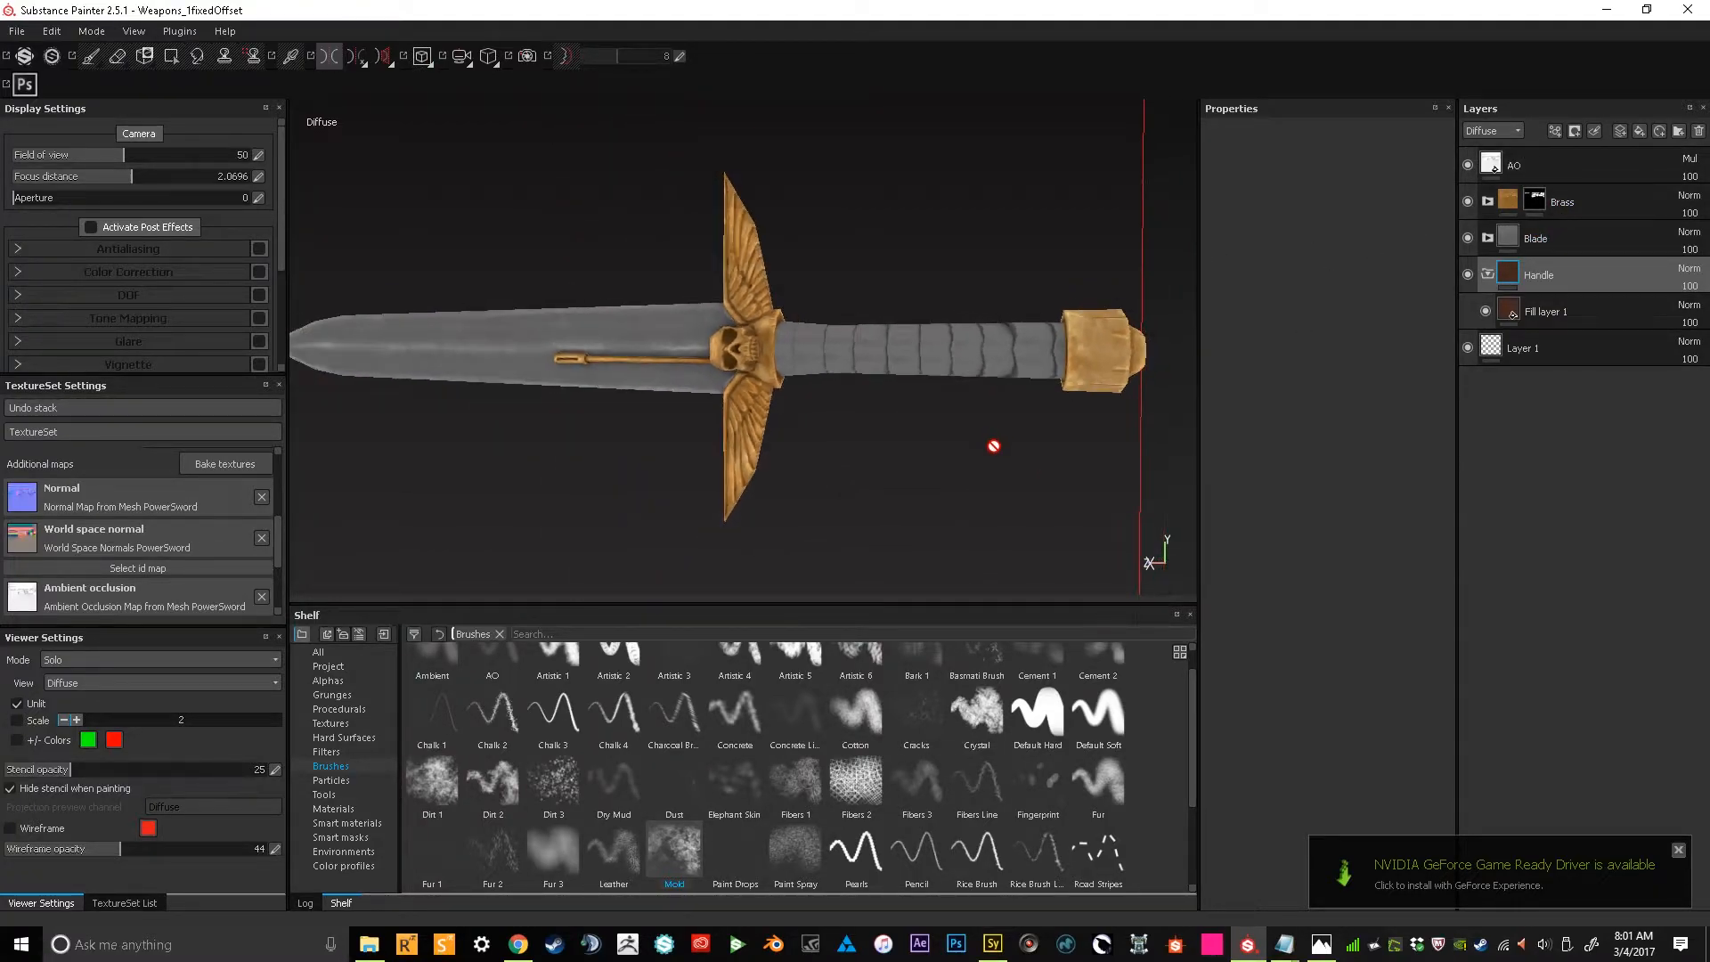
{"action": "right_click", "coordinate": [1546, 268]}
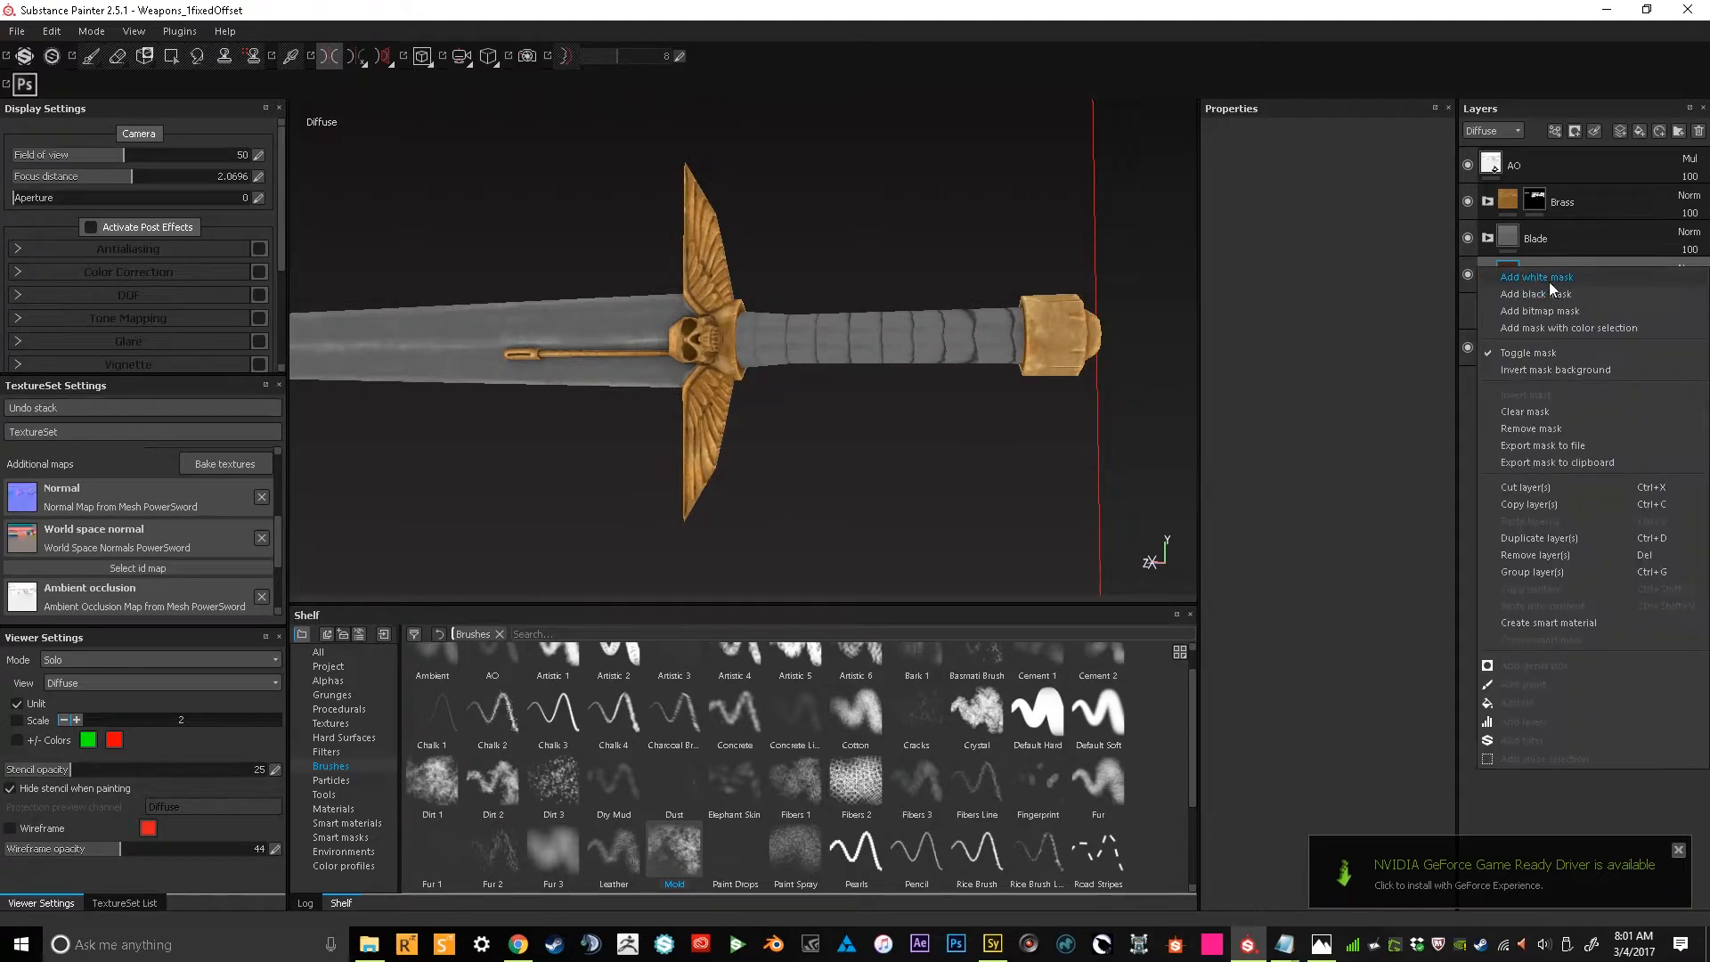
{"action": "left_click", "coordinate": [1400, 554]}
{"action": "left_click_drag", "start_coordinate": [1533, 278], "coordinate": [1532, 184]}
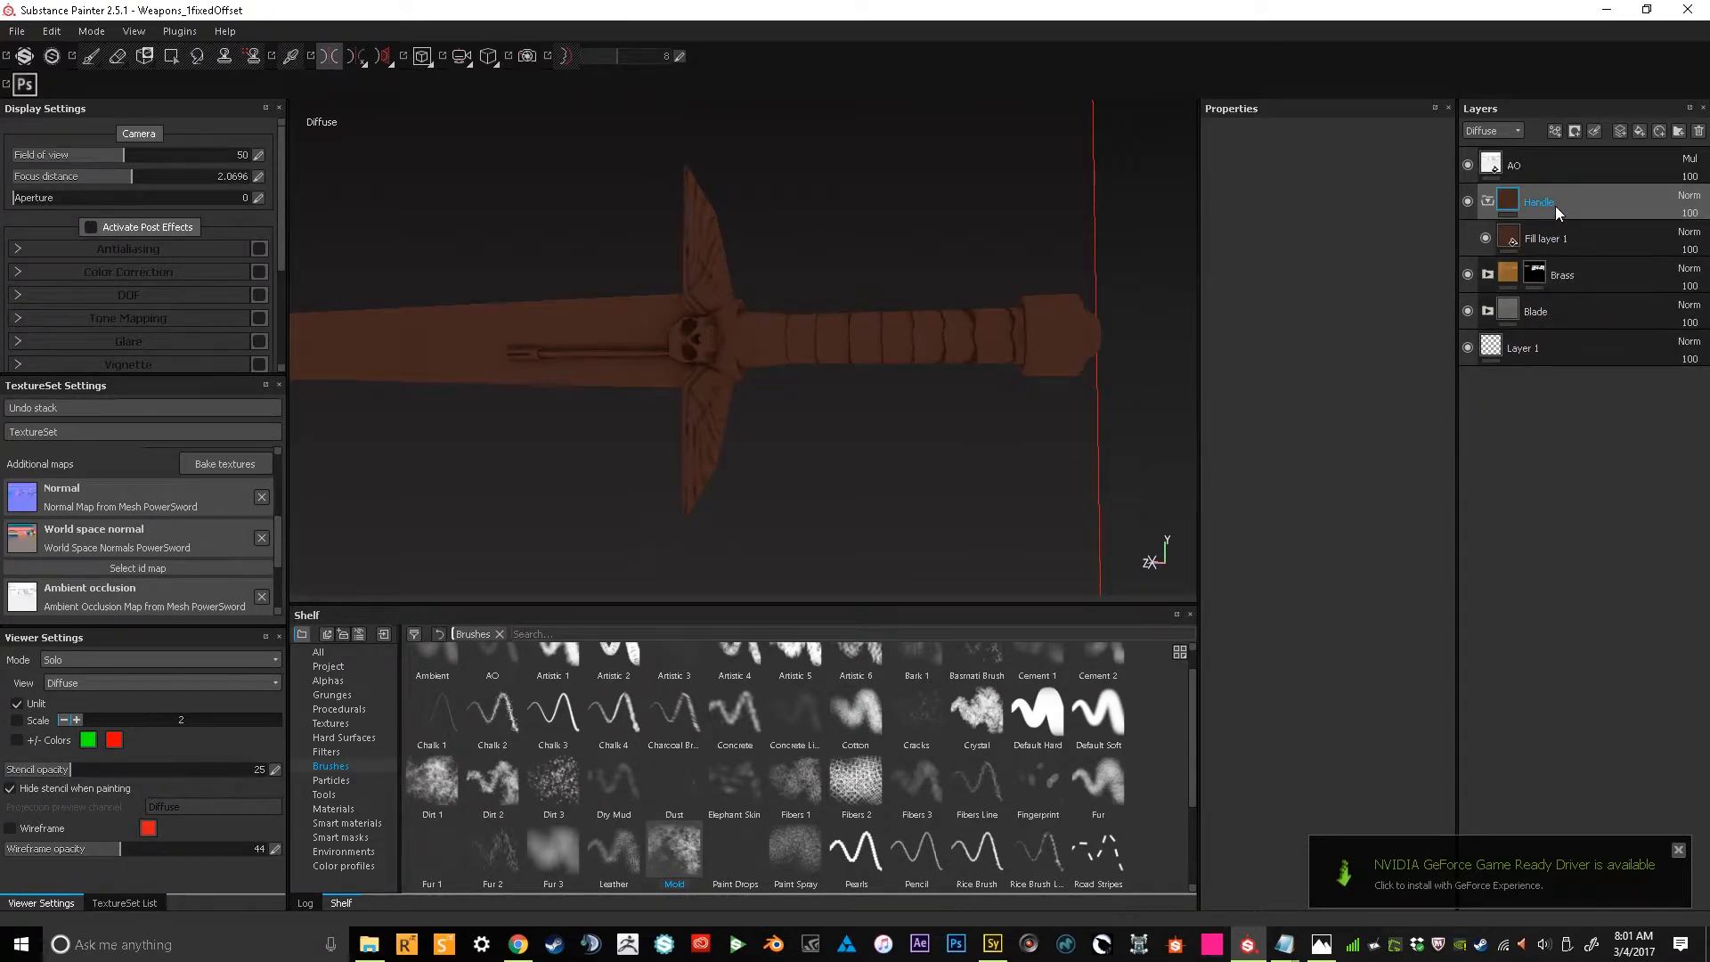
Add a black mask to the Handle folder and fill the grip's polygons with white to reveal the brown there
{"action": "right_click", "coordinate": [1555, 206]}
{"action": "left_click", "coordinate": [1549, 215]}
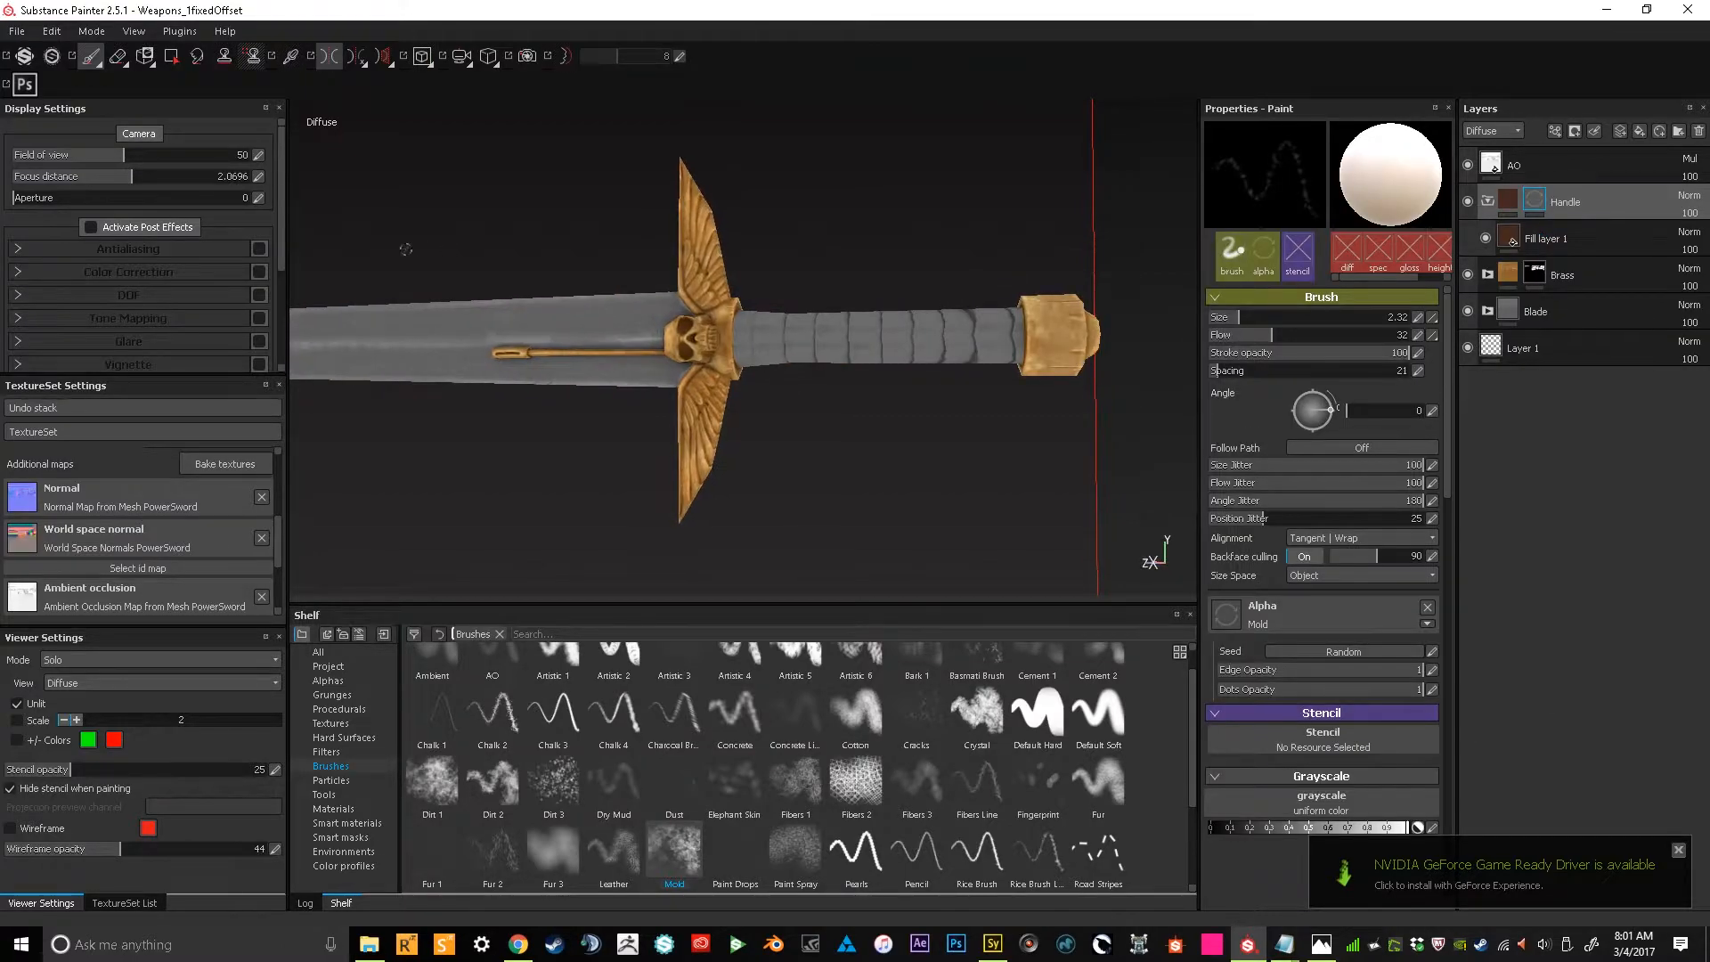
{"action": "left_click", "coordinate": [171, 56]}
{"action": "left_click", "coordinate": [1286, 134]}
{"action": "left_click_drag", "start_coordinate": [837, 306], "coordinate": [852, 311], "text": "alt"}
{"action": "left_click_drag", "start_coordinate": [805, 256], "coordinate": [970, 406]}
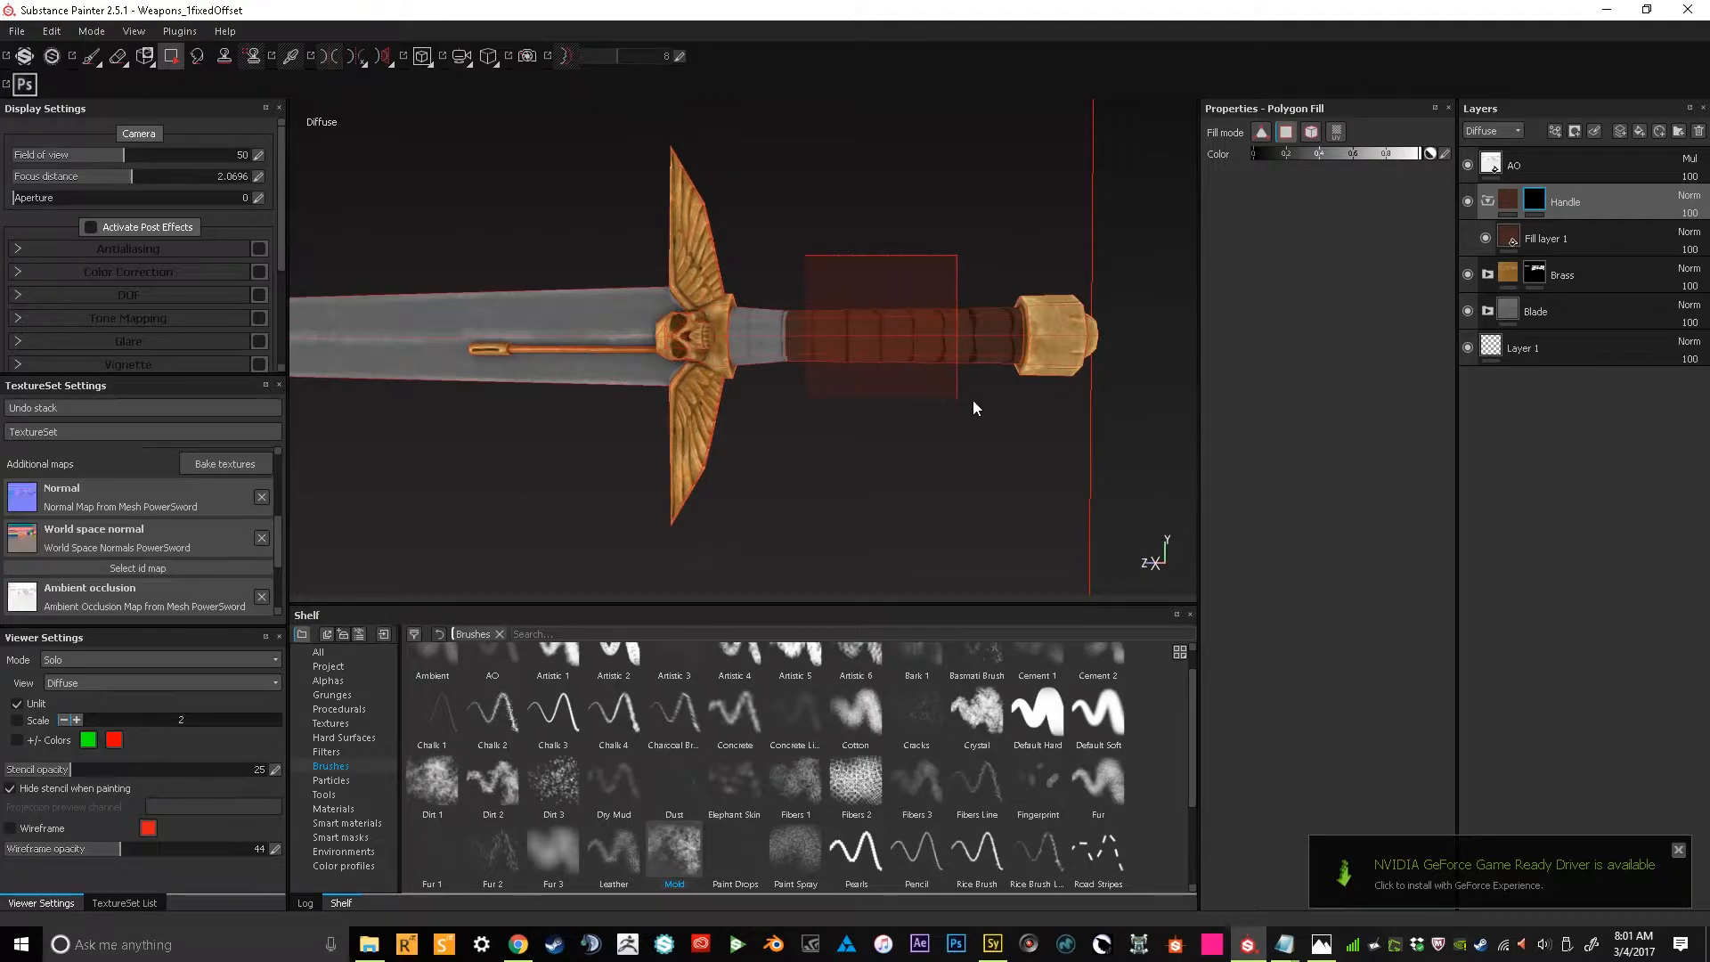
{"action": "left_click_drag", "start_coordinate": [784, 431], "coordinate": [901, 418], "text": "alt"}
{"action": "scroll", "coordinate": [895, 429], "scroll_direction": "down", "scroll_amount": 2}
Rename the fill layer in the Handle folder to Base
{"action": "double_click", "coordinate": [1559, 238]}
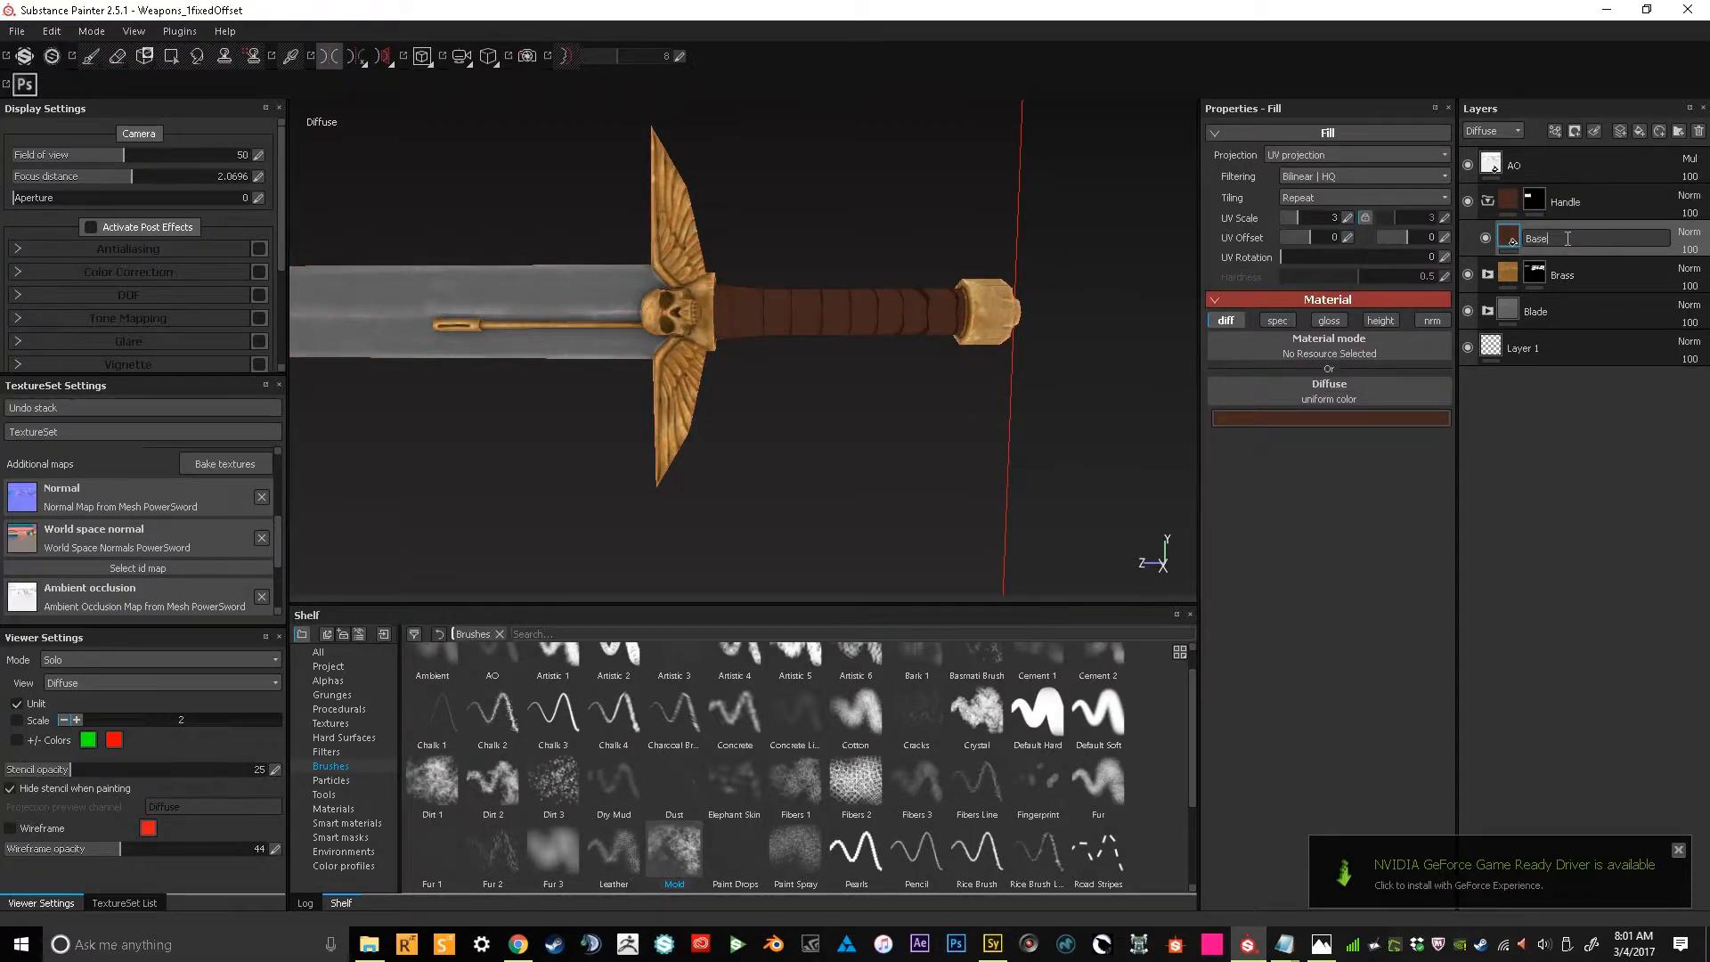
{"action": "type", "text": "Base"}
{"action": "key", "text": "Return"}
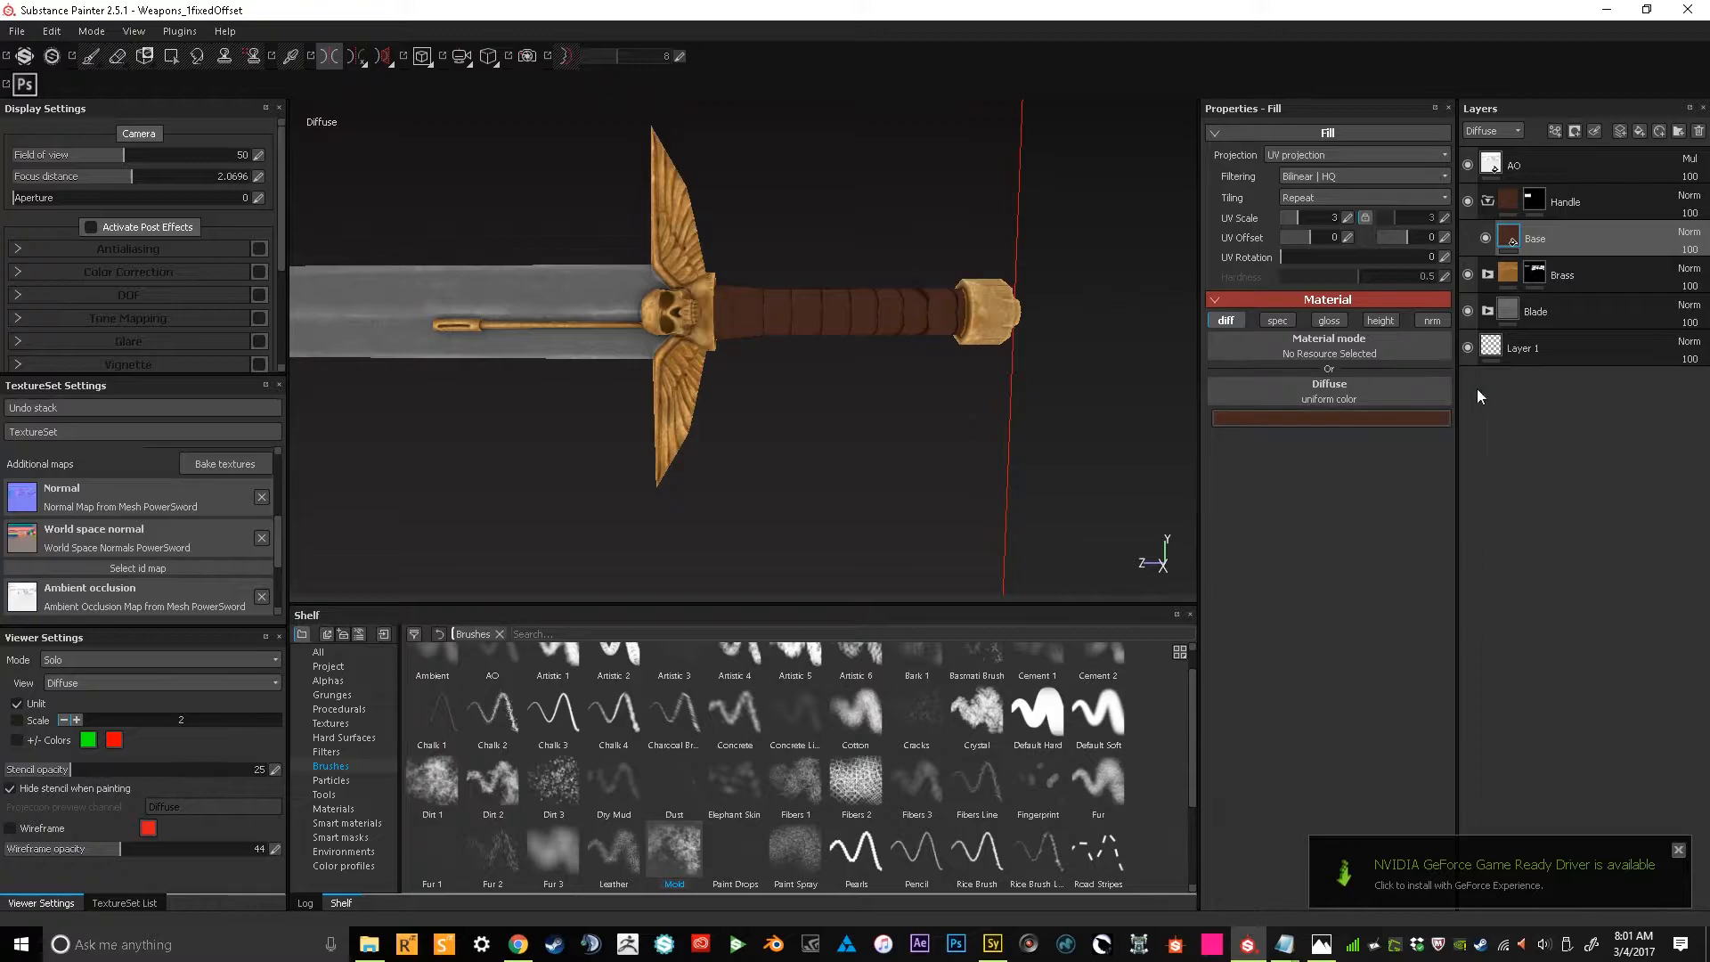
Change the Handle Base layer's diffuse color to a more saturated reddish brown and inspect it on the grip
{"action": "left_click_drag", "start_coordinate": [852, 479], "coordinate": [902, 416], "text": "alt"}
{"action": "middle_click_drag", "start_coordinate": [903, 417], "coordinate": [904, 458], "text": "alt"}
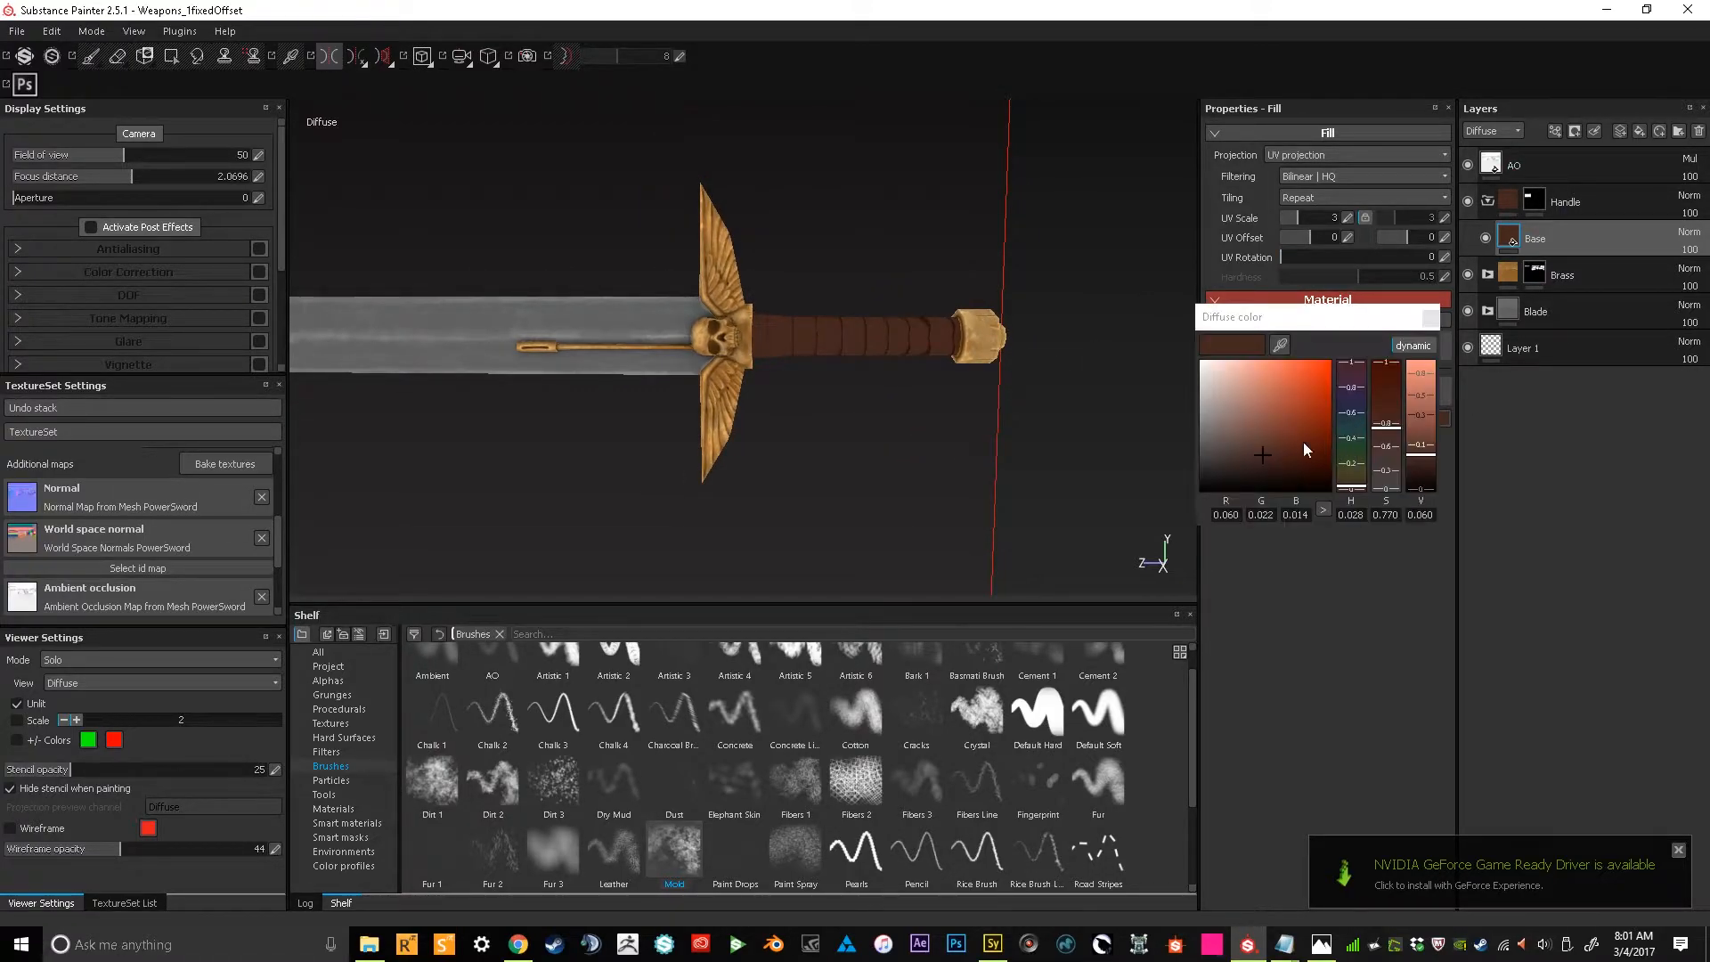
{"action": "left_click_drag", "start_coordinate": [1355, 480], "coordinate": [1313, 462]}
{"action": "left_click", "coordinate": [1359, 488]}
{"action": "left_click", "coordinate": [1430, 317]}
{"action": "left_click_drag", "start_coordinate": [1033, 405], "coordinate": [951, 507], "text": "alt"}
{"action": "middle_click_drag", "start_coordinate": [951, 507], "coordinate": [1019, 442], "text": "alt"}
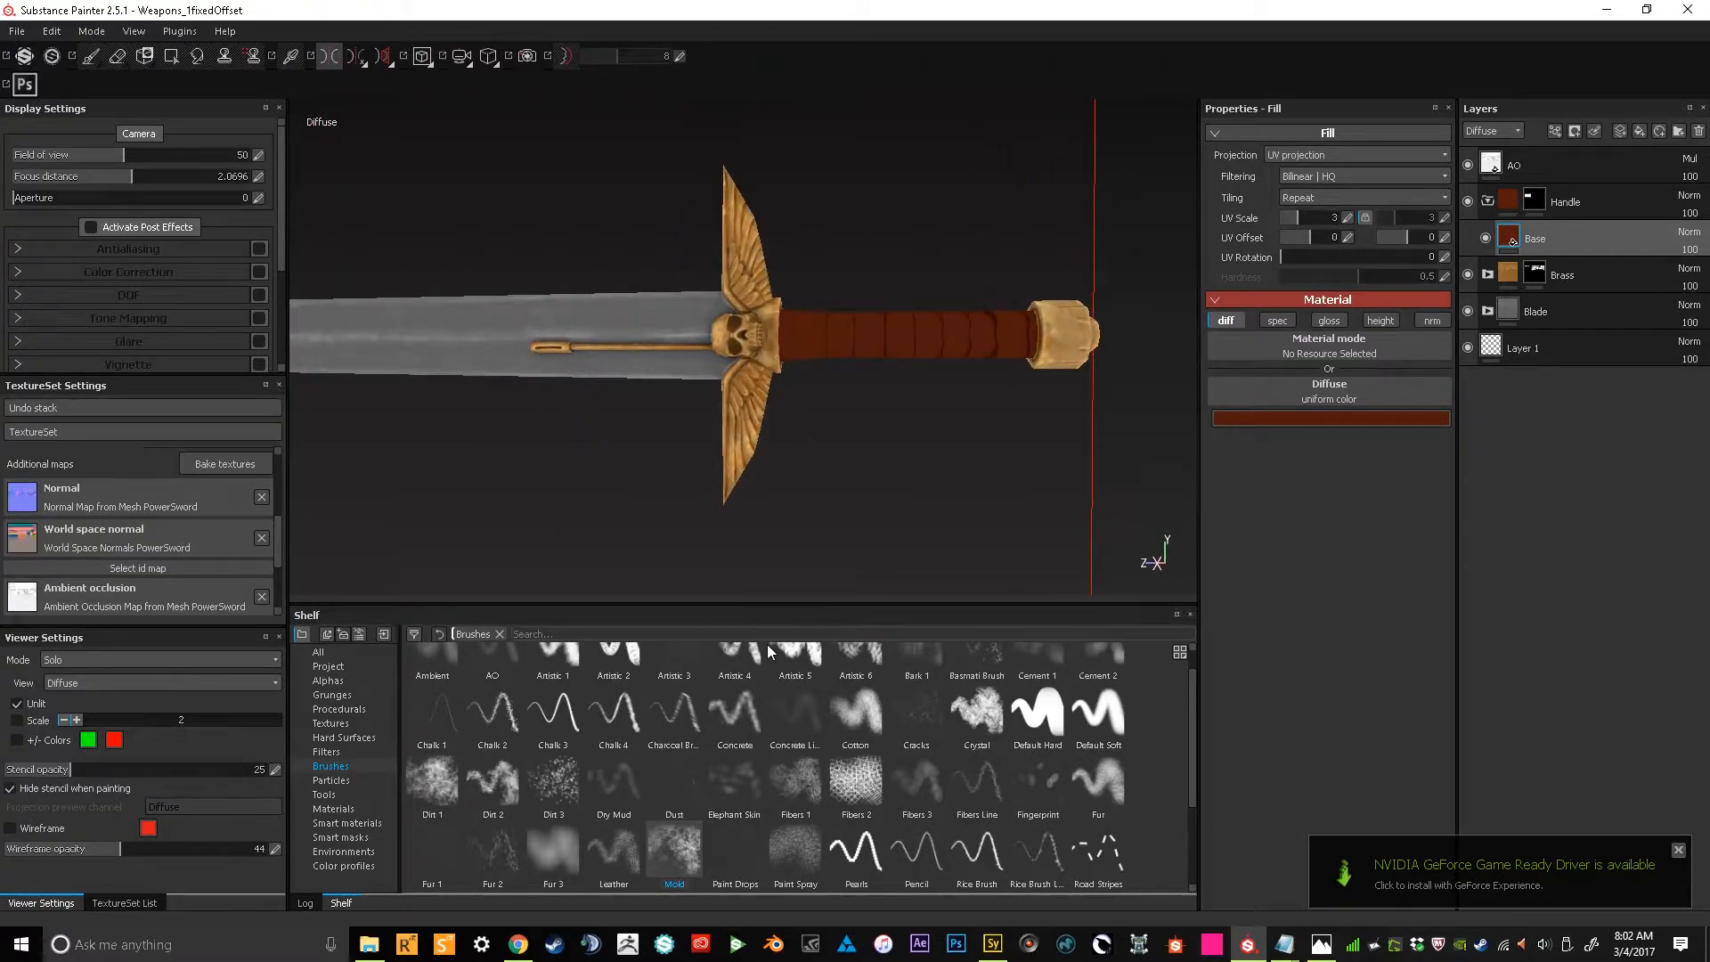
Add a fill layer above Base in the Handle folder and name it ALT
{"action": "mouse_move", "coordinate": [767, 651]}
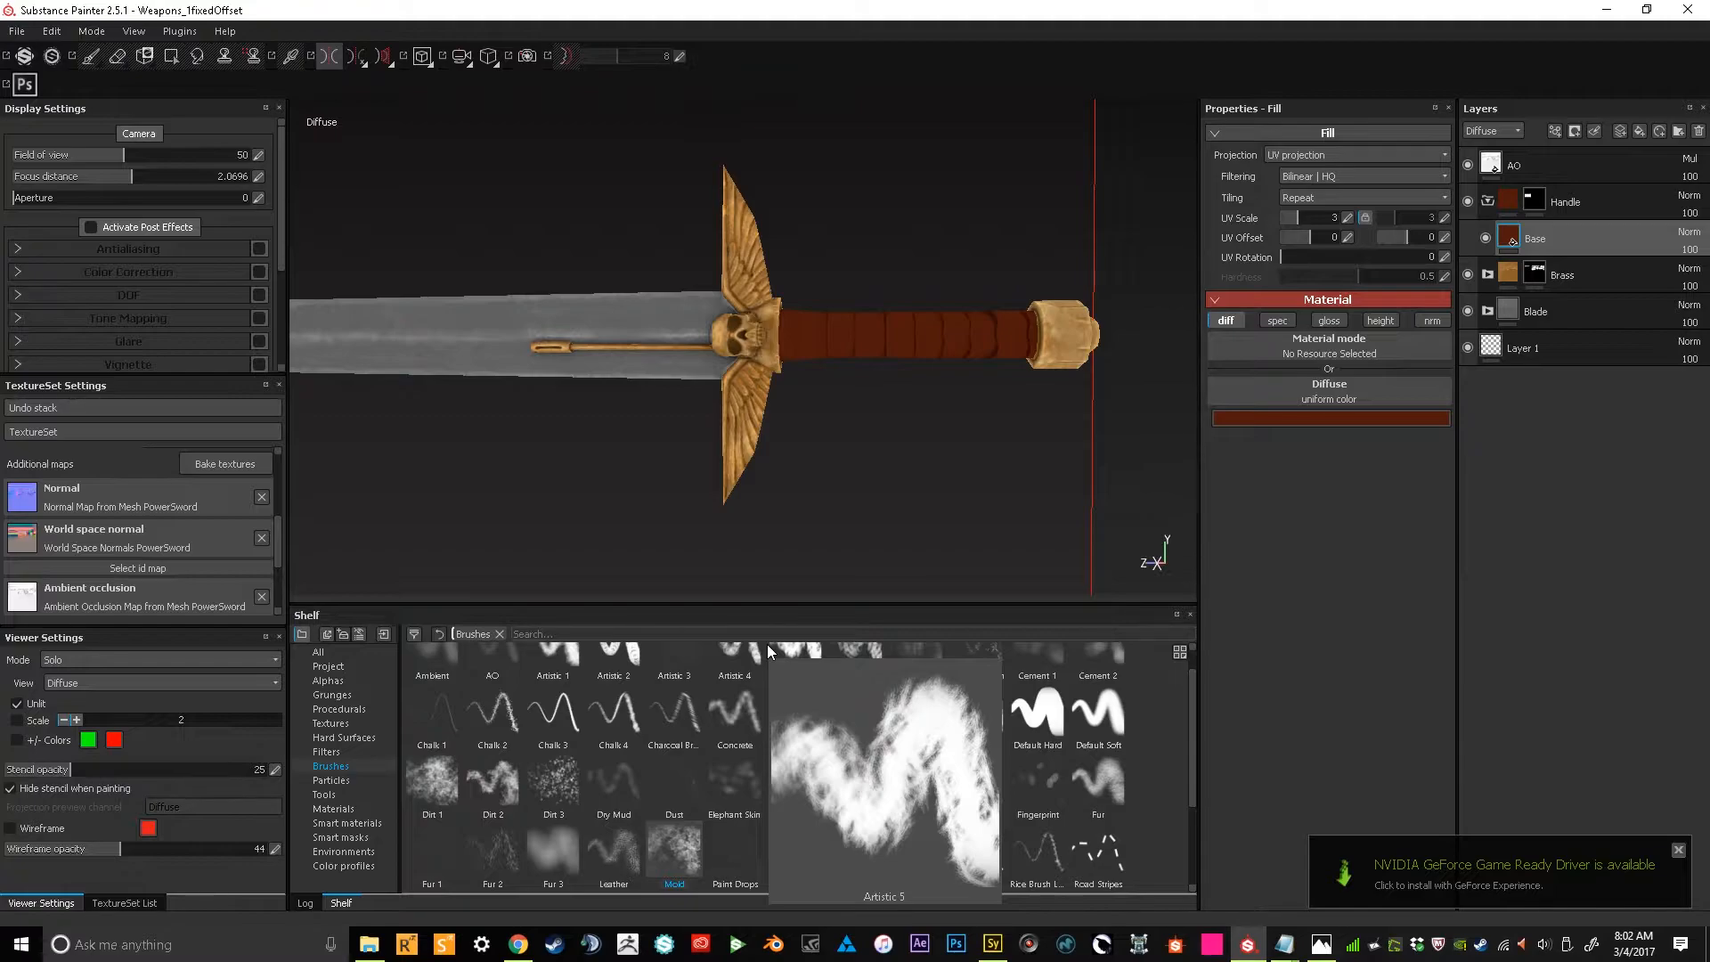
{"action": "mouse_move", "coordinate": [1008, 264]}
{"action": "left_mouse_down", "text": "alt"}
{"action": "mouse_move", "coordinate": [1034, 270]}
{"action": "mouse_move", "coordinate": [983, 305]}
{"action": "left_mouse_up", "text": "alt"}
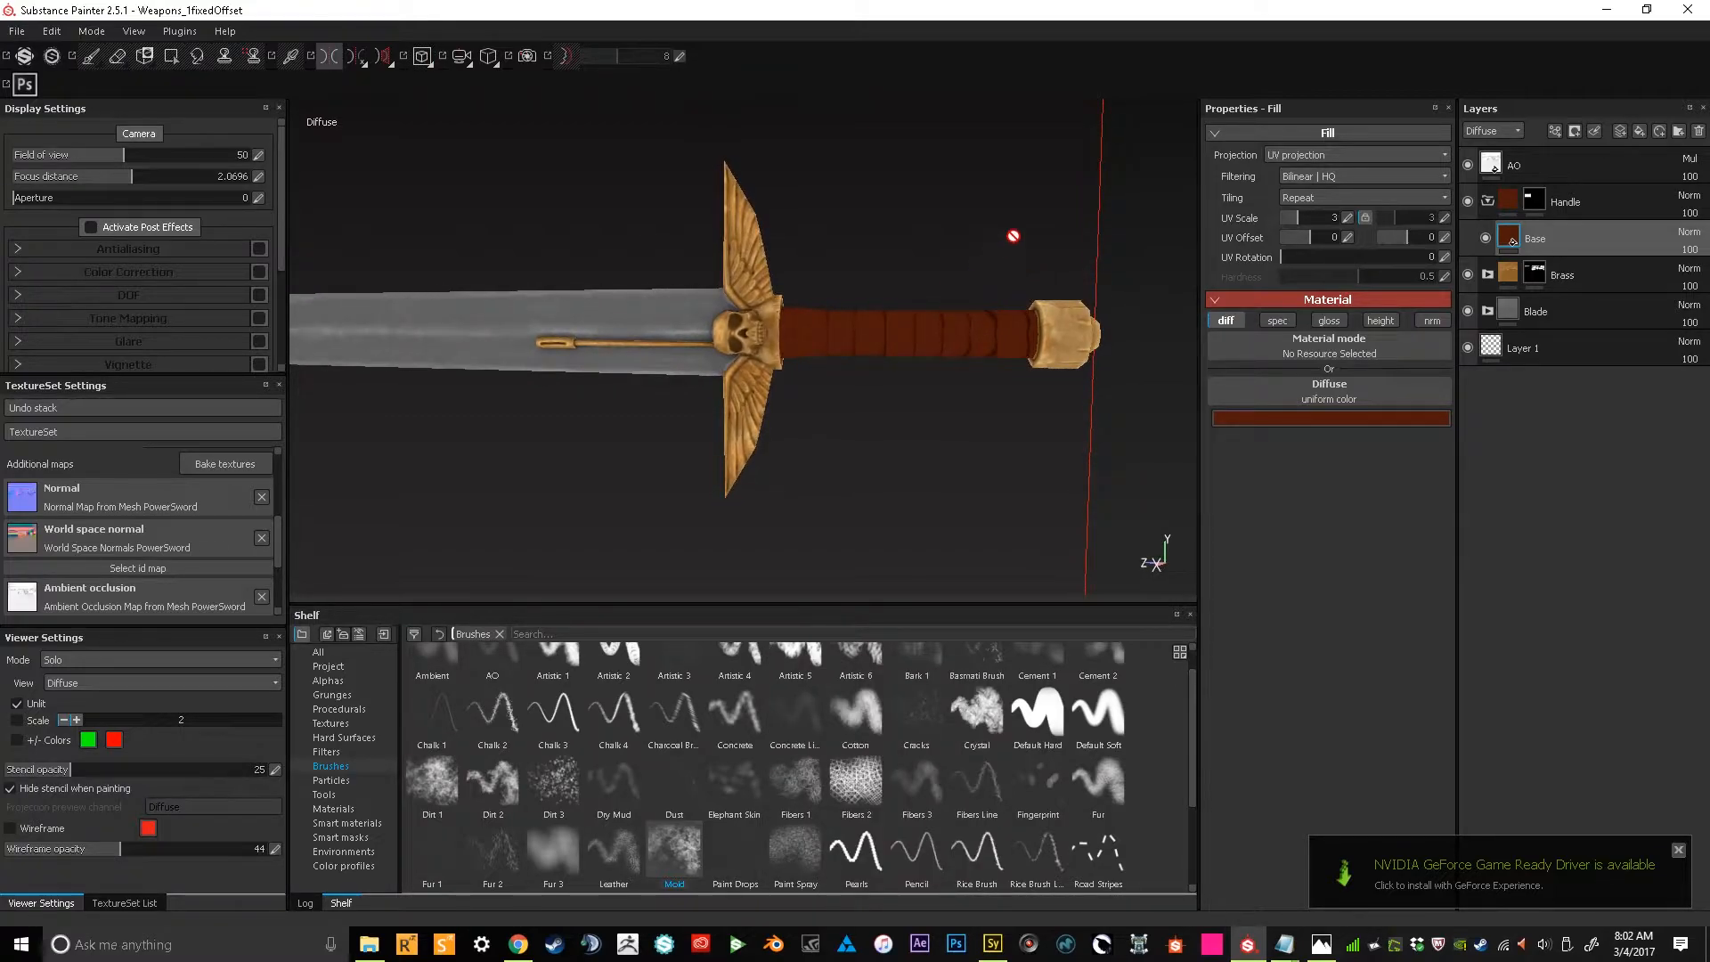
{"action": "left_click", "coordinate": [1639, 131]}
{"action": "double_click", "coordinate": [1547, 239]}
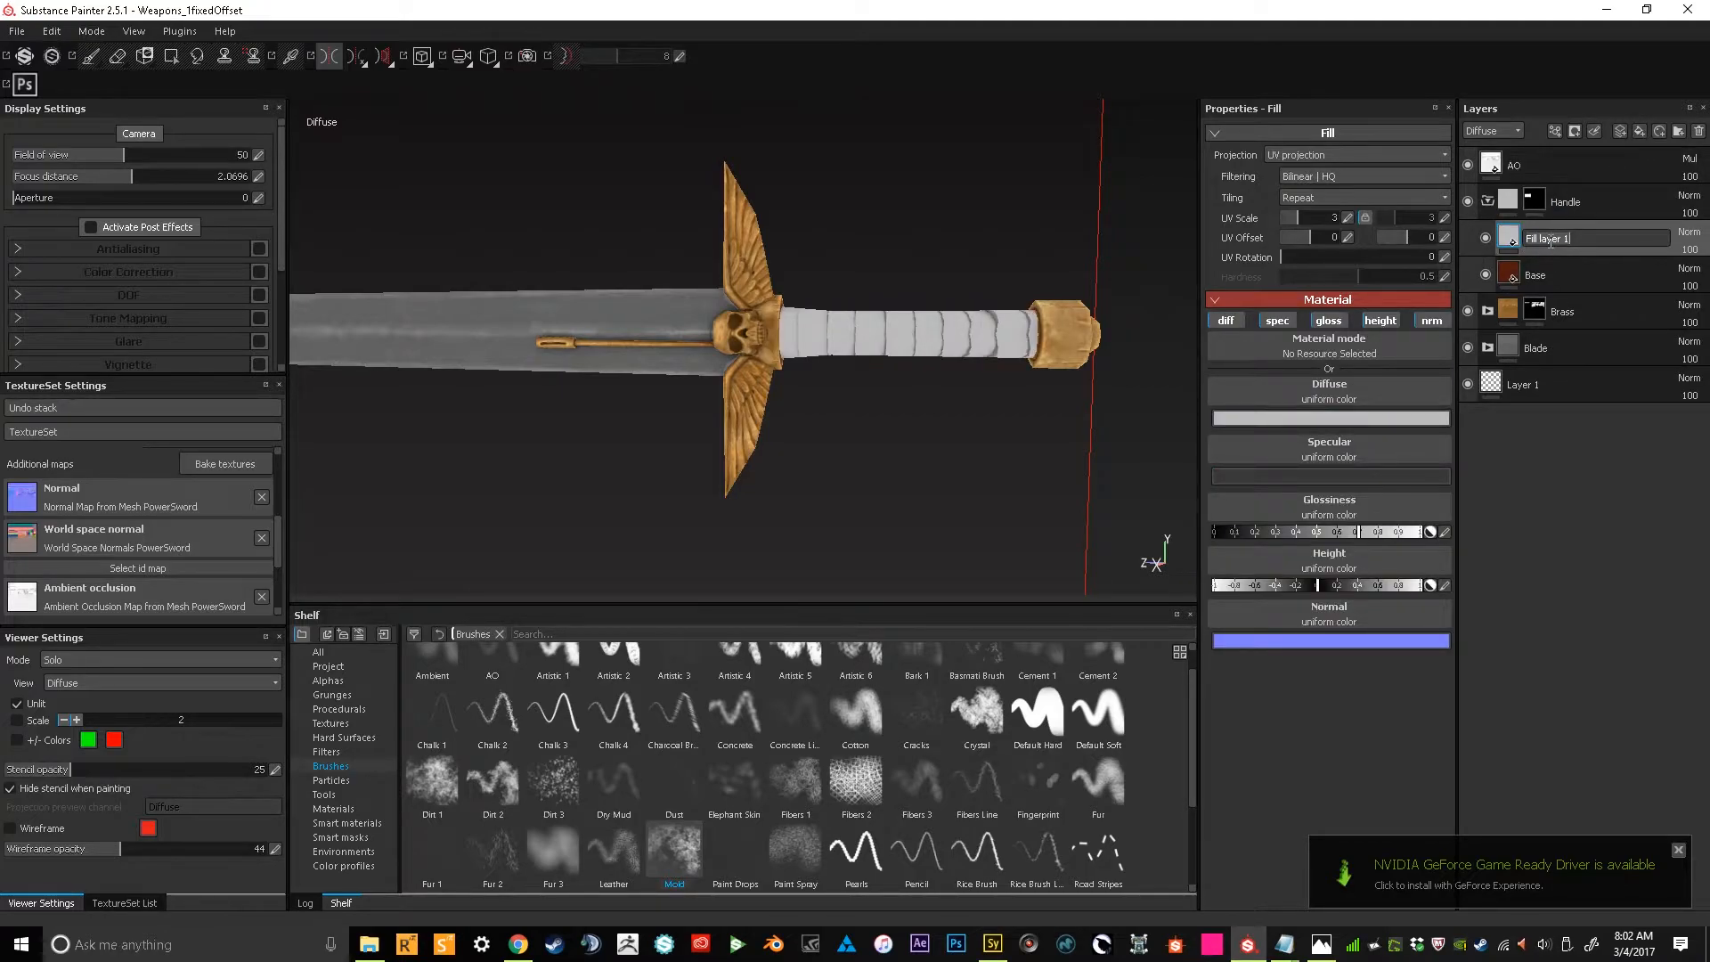
{"action": "type", "text": "A"}
{"action": "key", "text": "Return"}
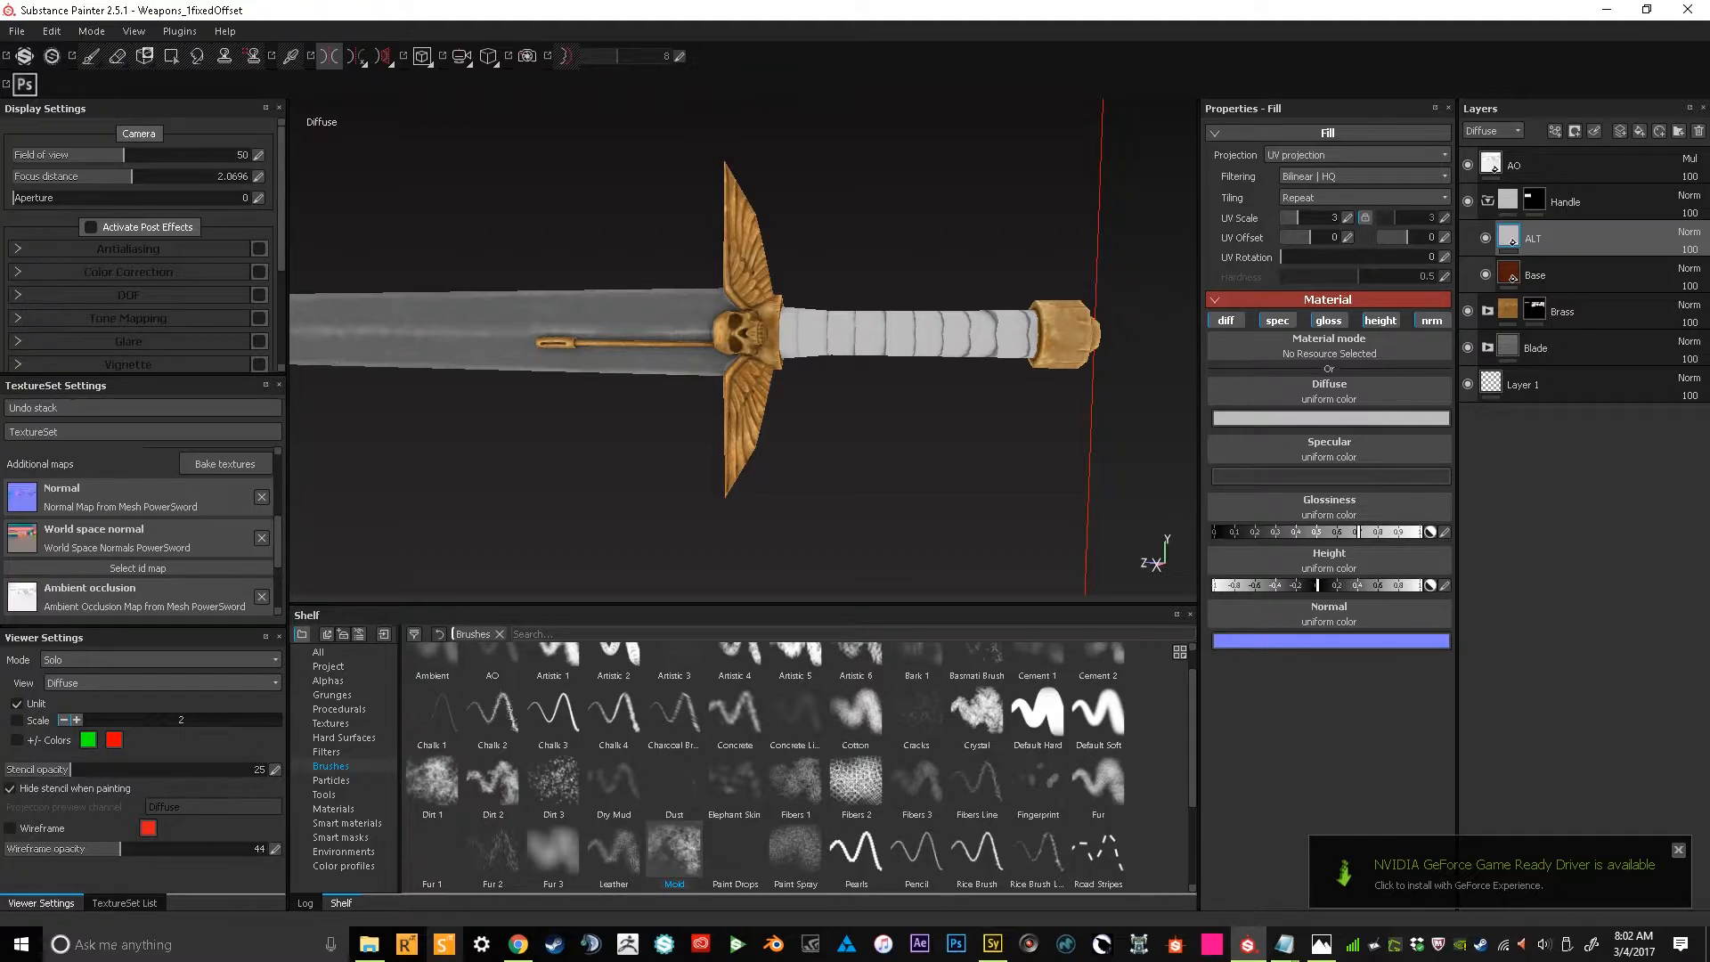
Limit the ALT layer to the diffuse channel and set its colour to brown, about R 0.134, G 0.041, B 0.009
{"action": "left_click", "coordinate": [1292, 322]}
{"action": "left_click", "coordinate": [1327, 322]}
{"action": "left_click", "coordinate": [1434, 321]}
{"action": "left_click", "coordinate": [1393, 320]}
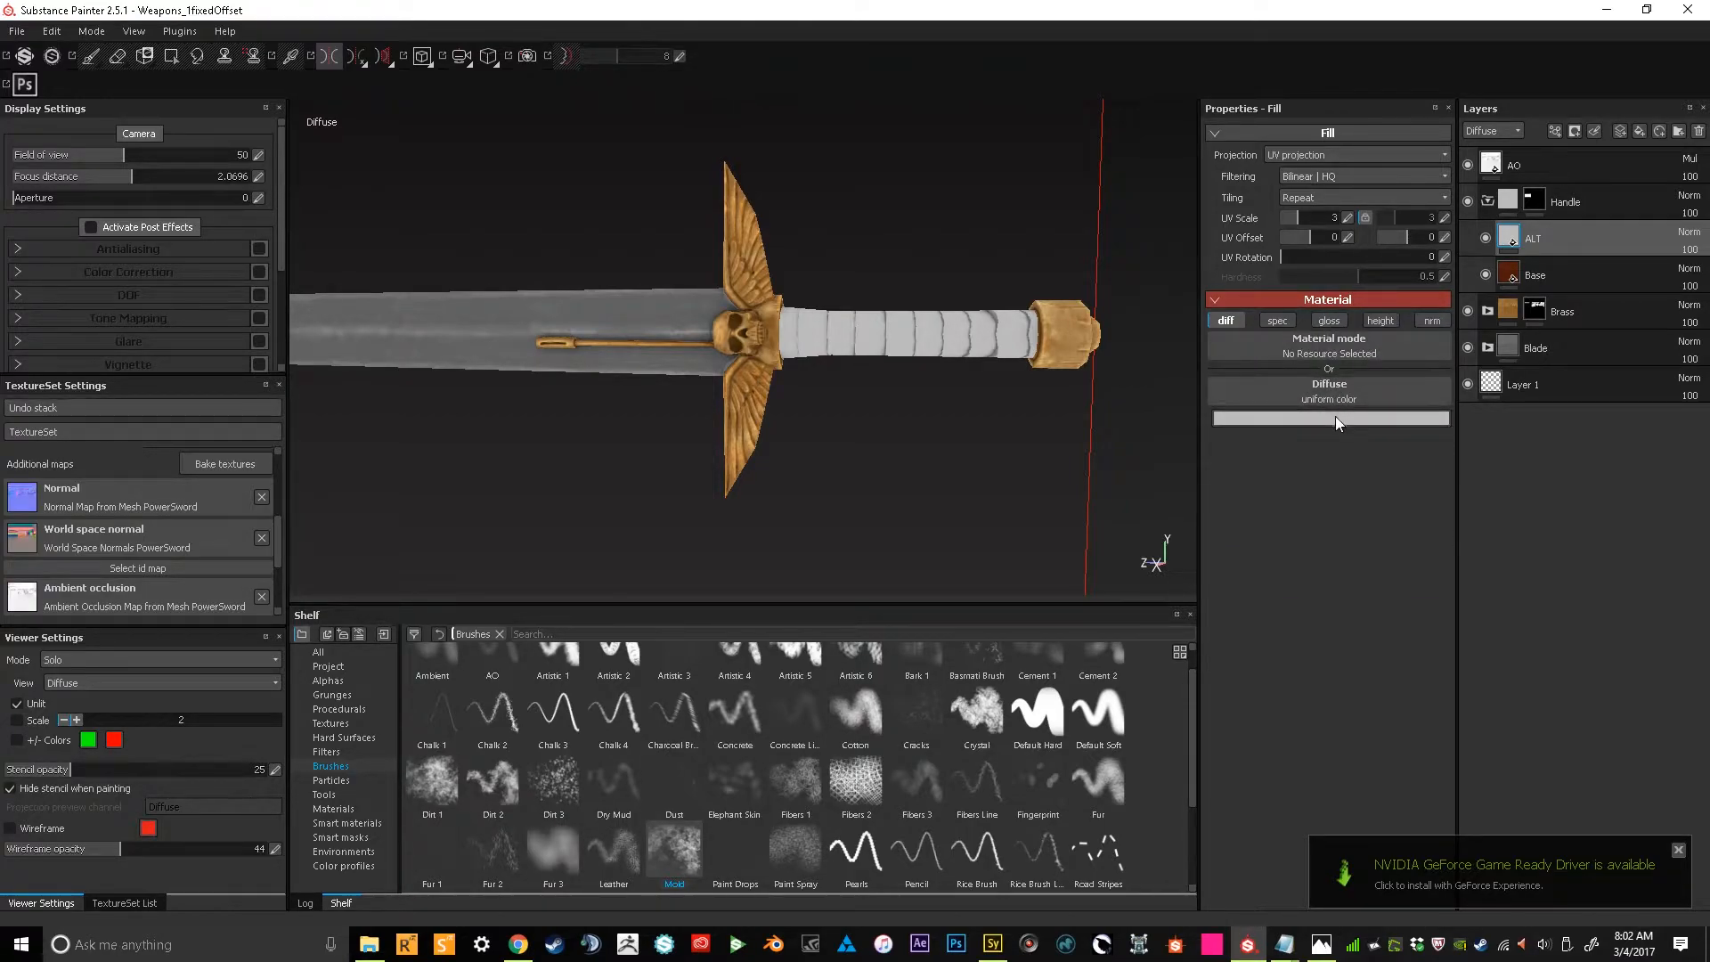
{"action": "left_click", "coordinate": [1337, 420]}
{"action": "left_click_drag", "start_coordinate": [1345, 445], "coordinate": [1283, 433]}
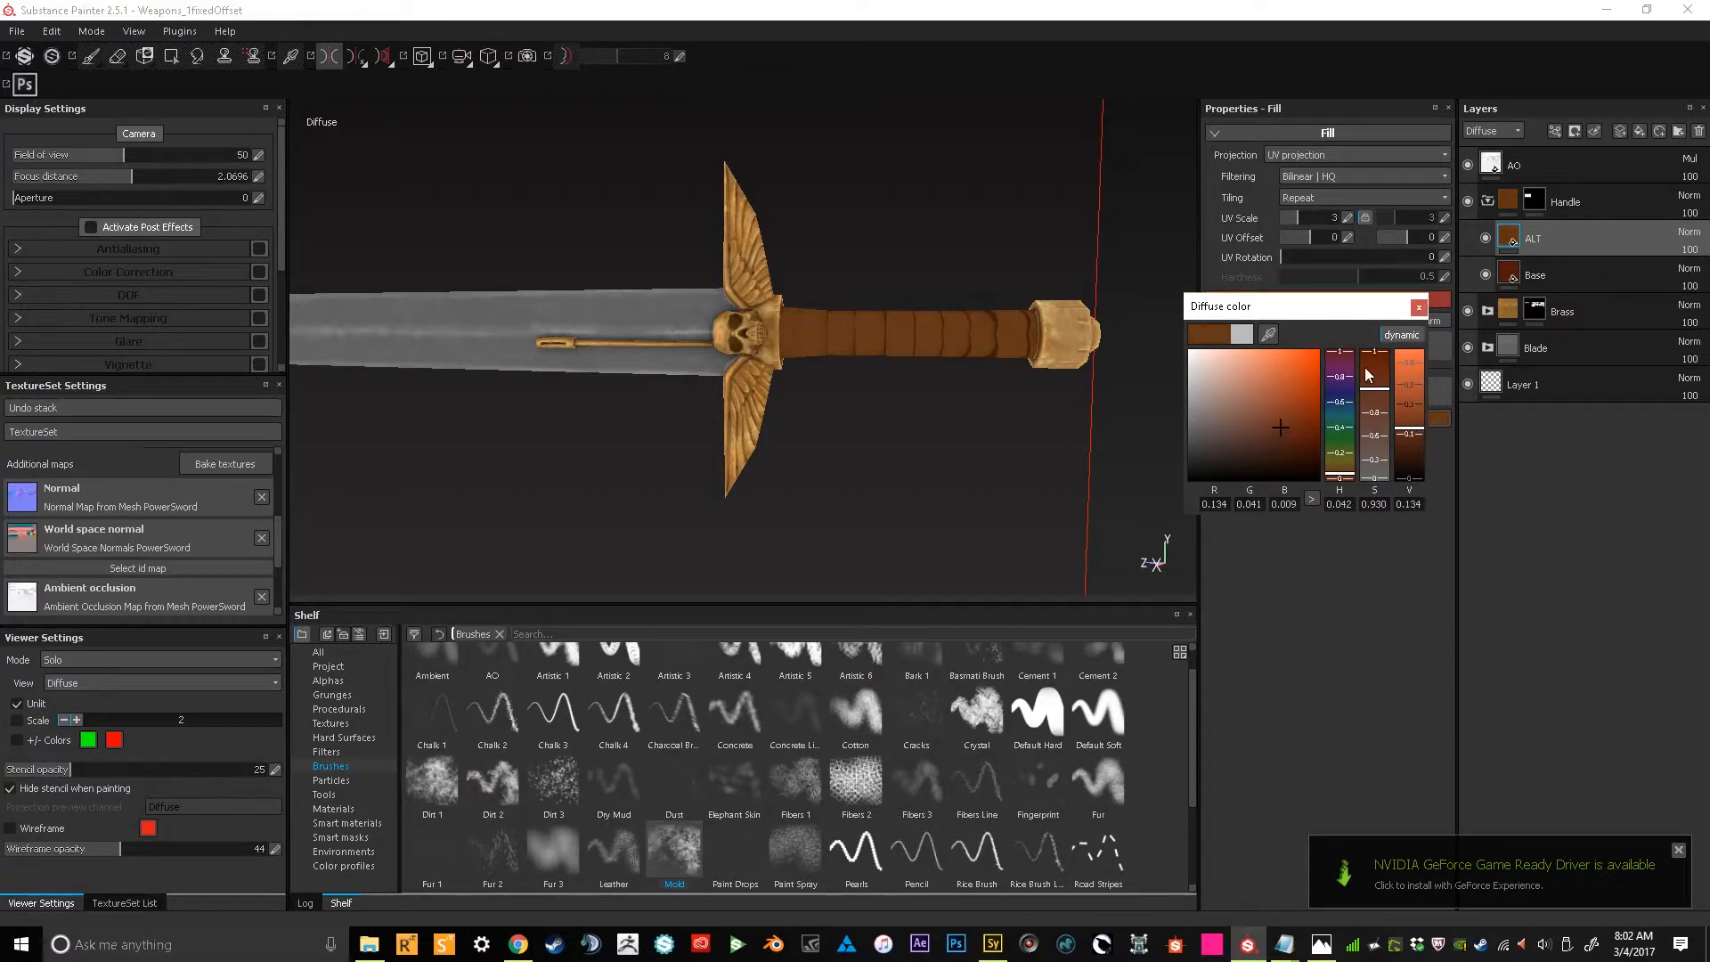
{"action": "left_click", "coordinate": [1417, 307]}
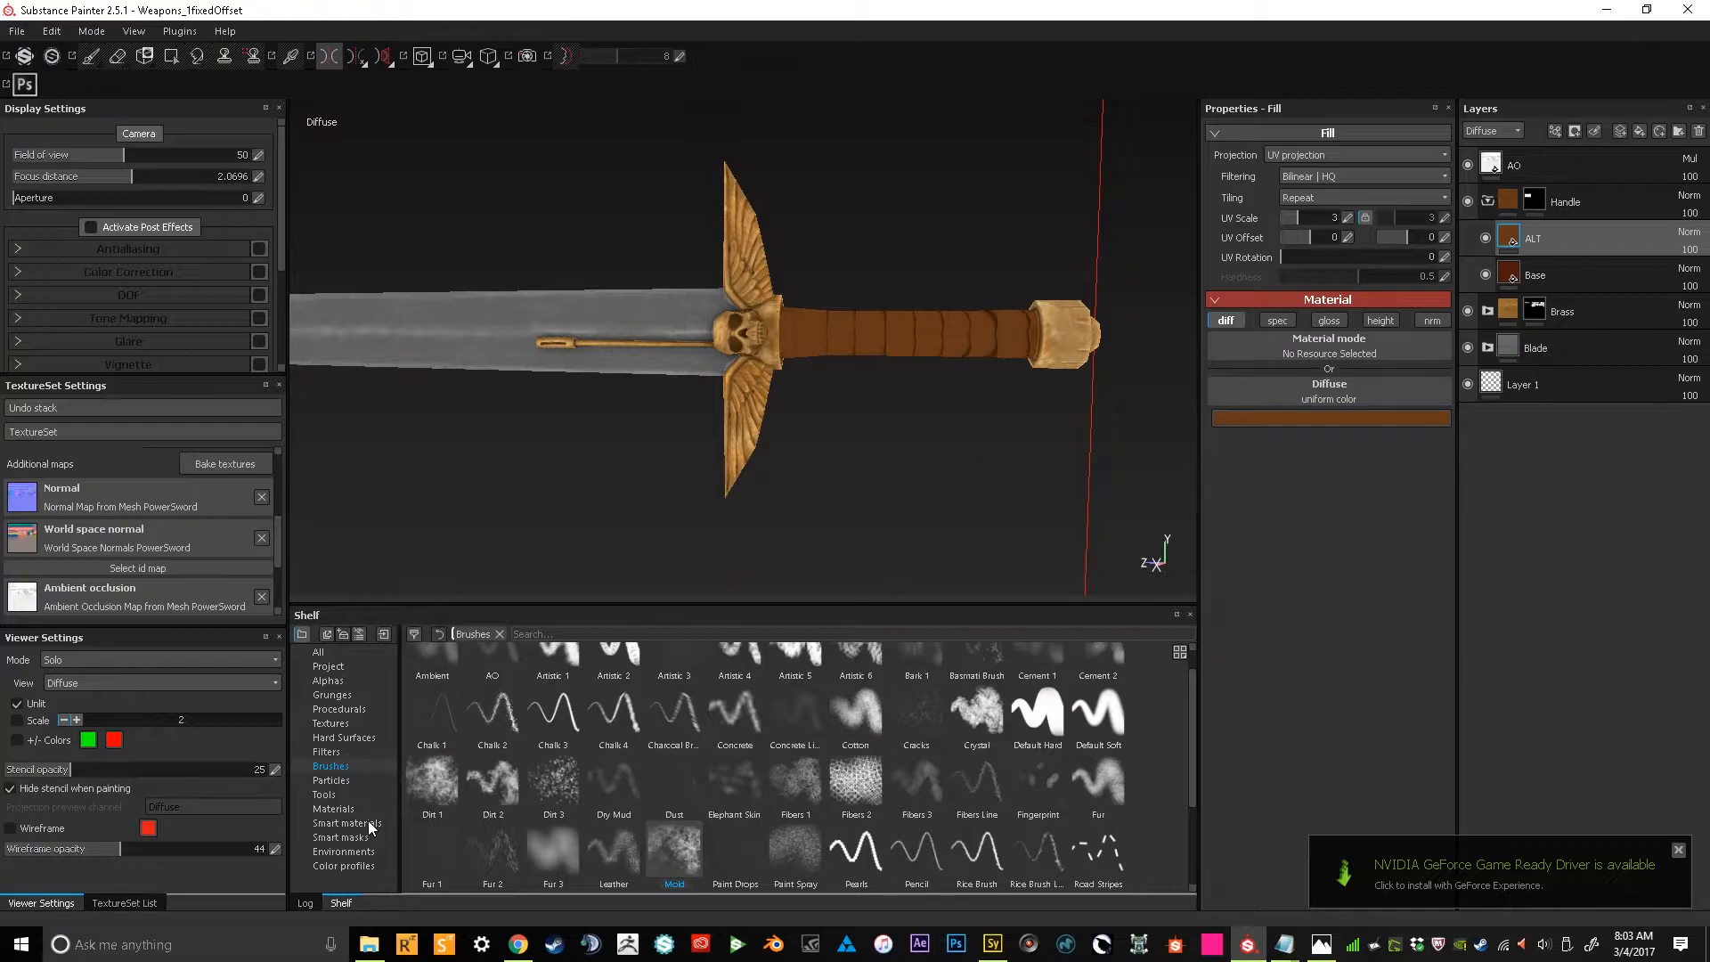
Try the Dust Subtle smart mask on the ALT layer and inspect the handle up close
{"action": "left_click", "coordinate": [352, 838]}
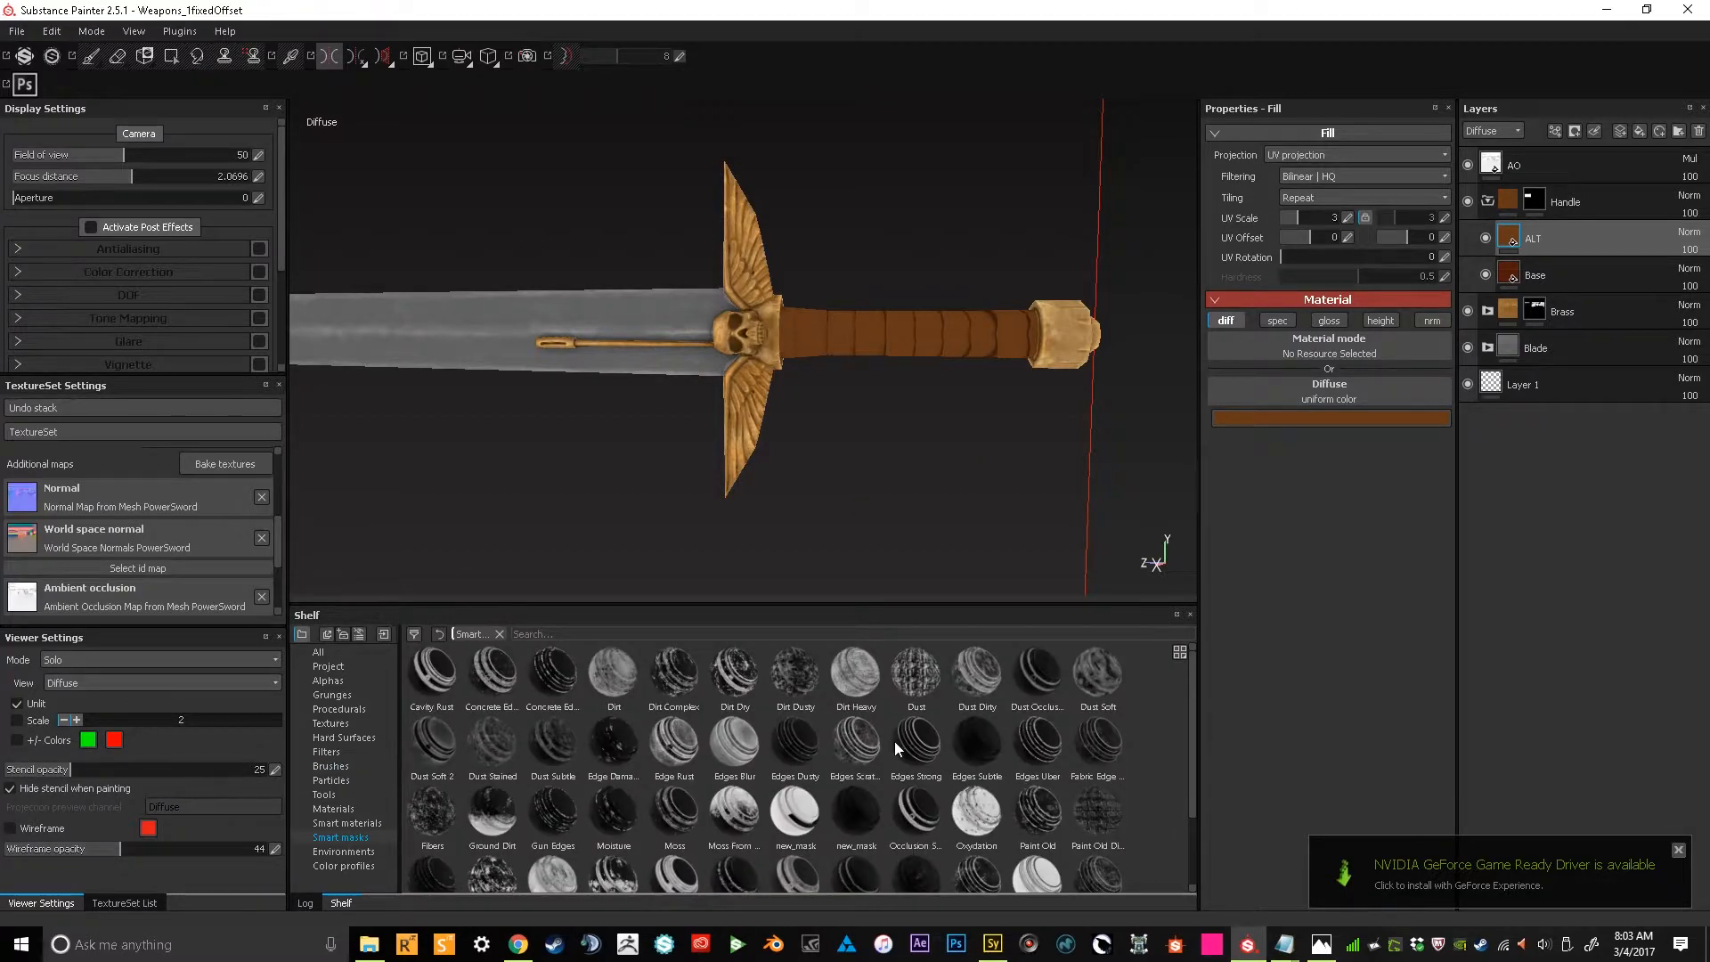
{"action": "scroll", "coordinate": [892, 746], "scroll_direction": "down", "scroll_amount": 2}
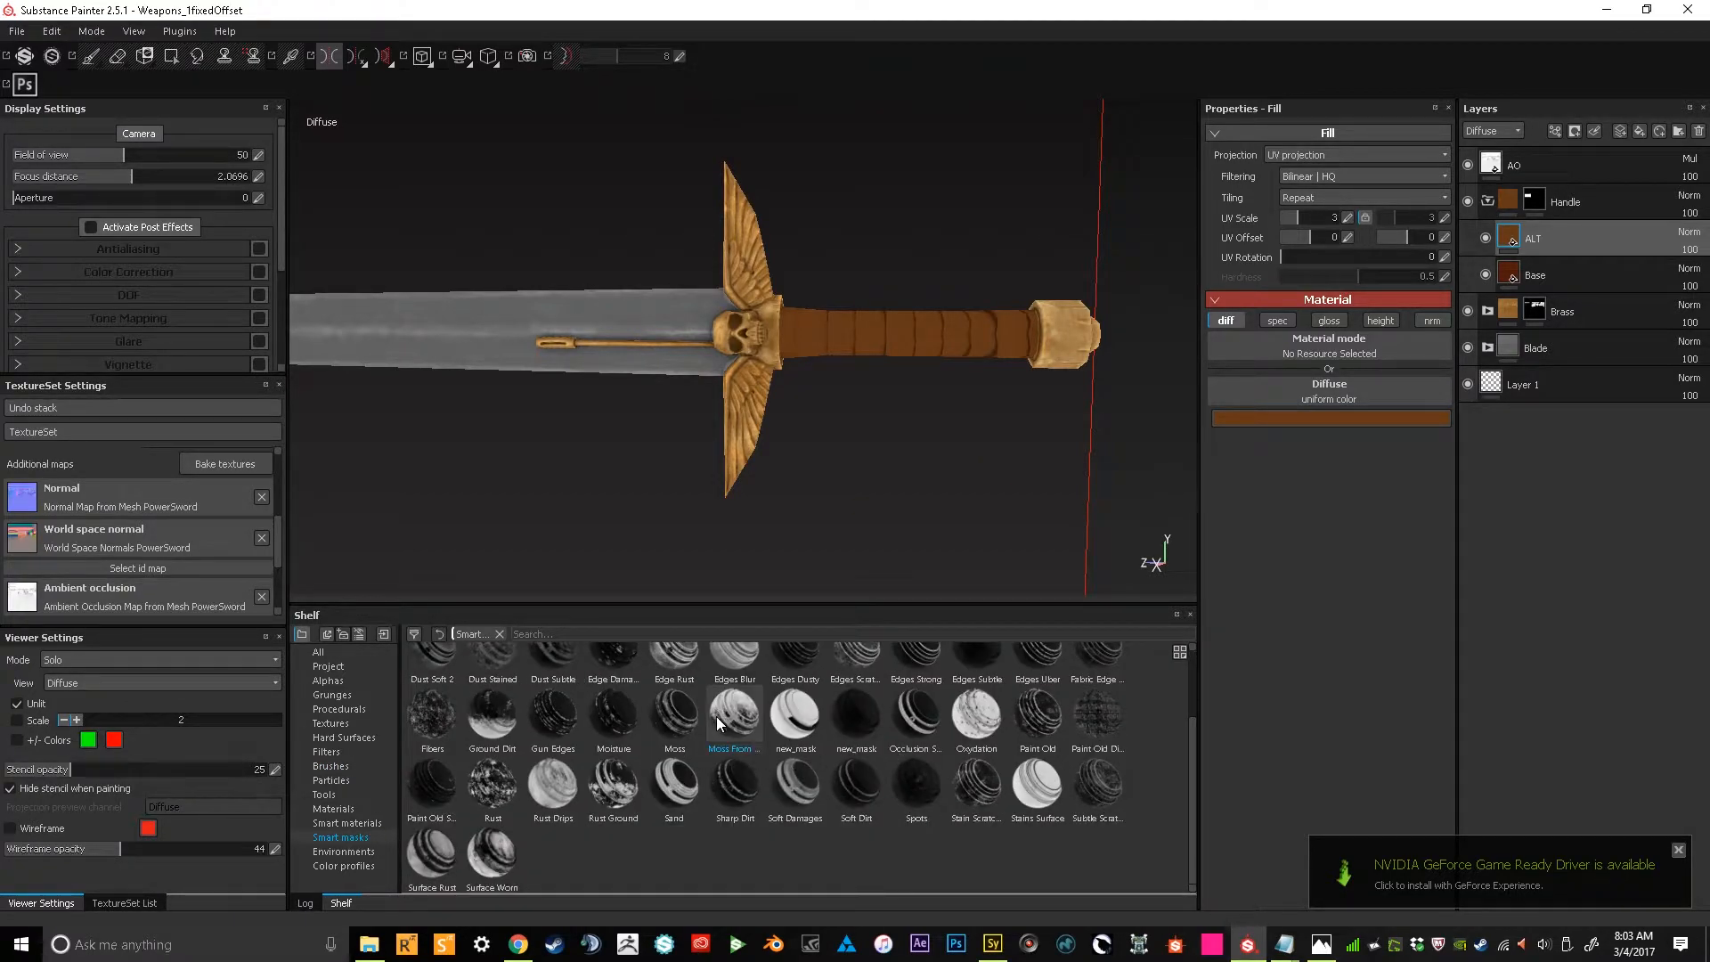
{"action": "scroll", "coordinate": [488, 660], "scroll_direction": "up", "scroll_amount": 1}
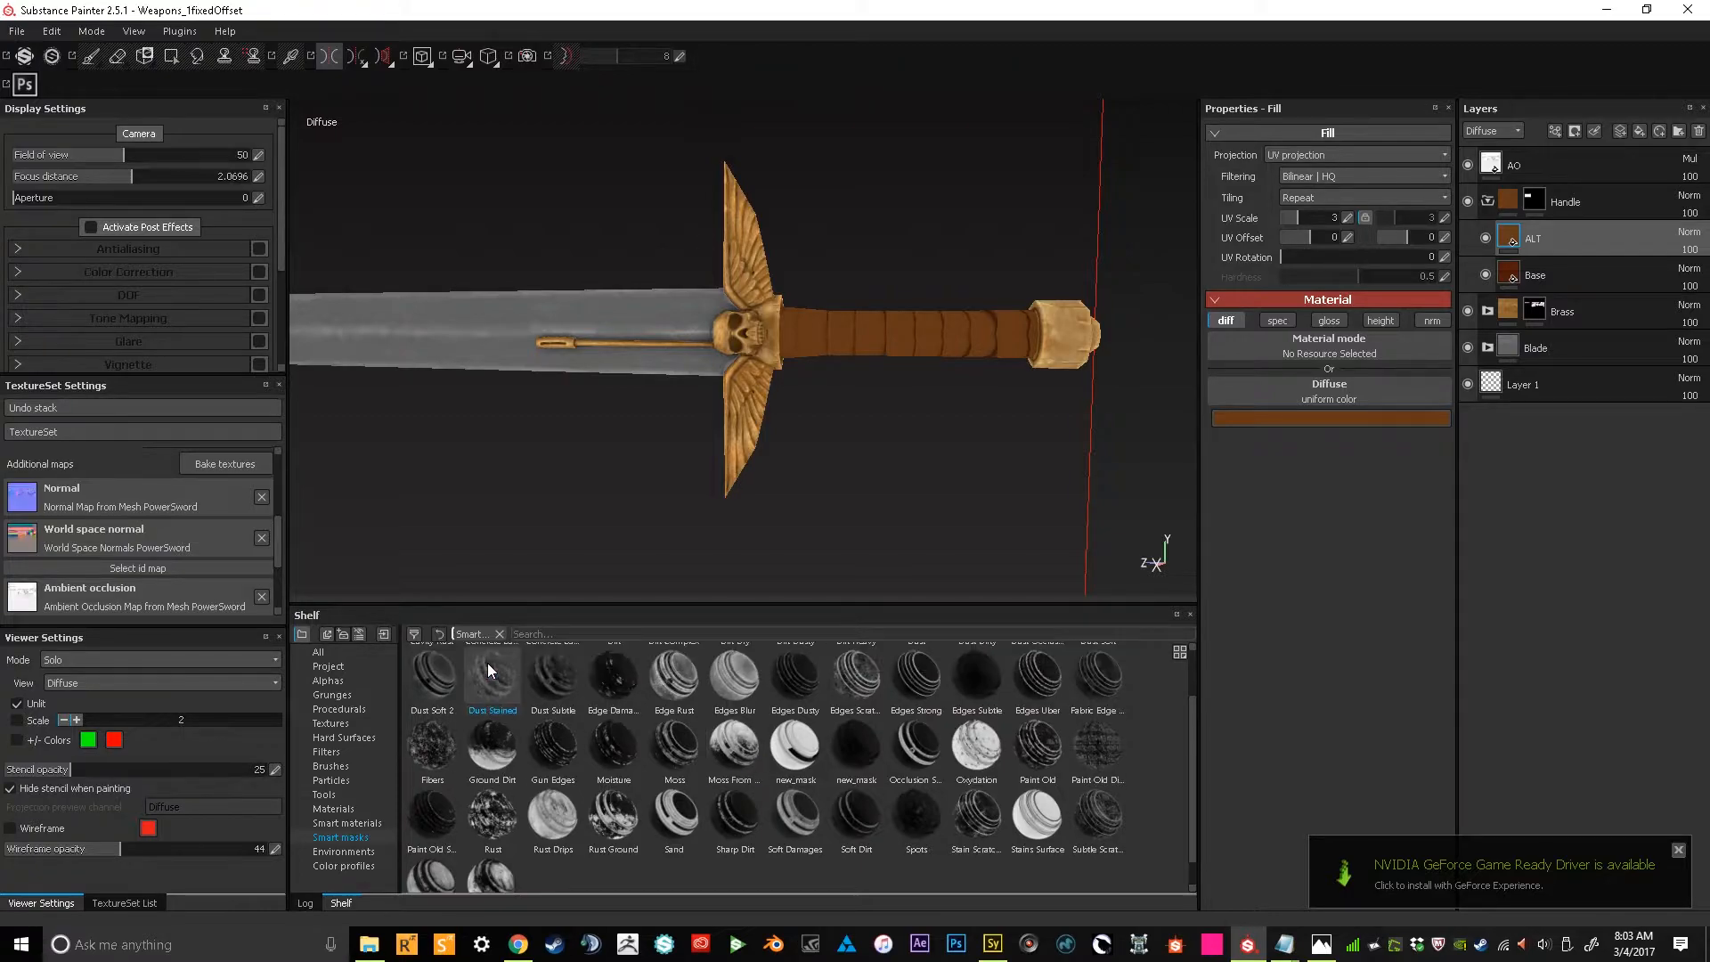
{"action": "left_click_drag", "start_coordinate": [1573, 194], "coordinate": [1589, 239]}
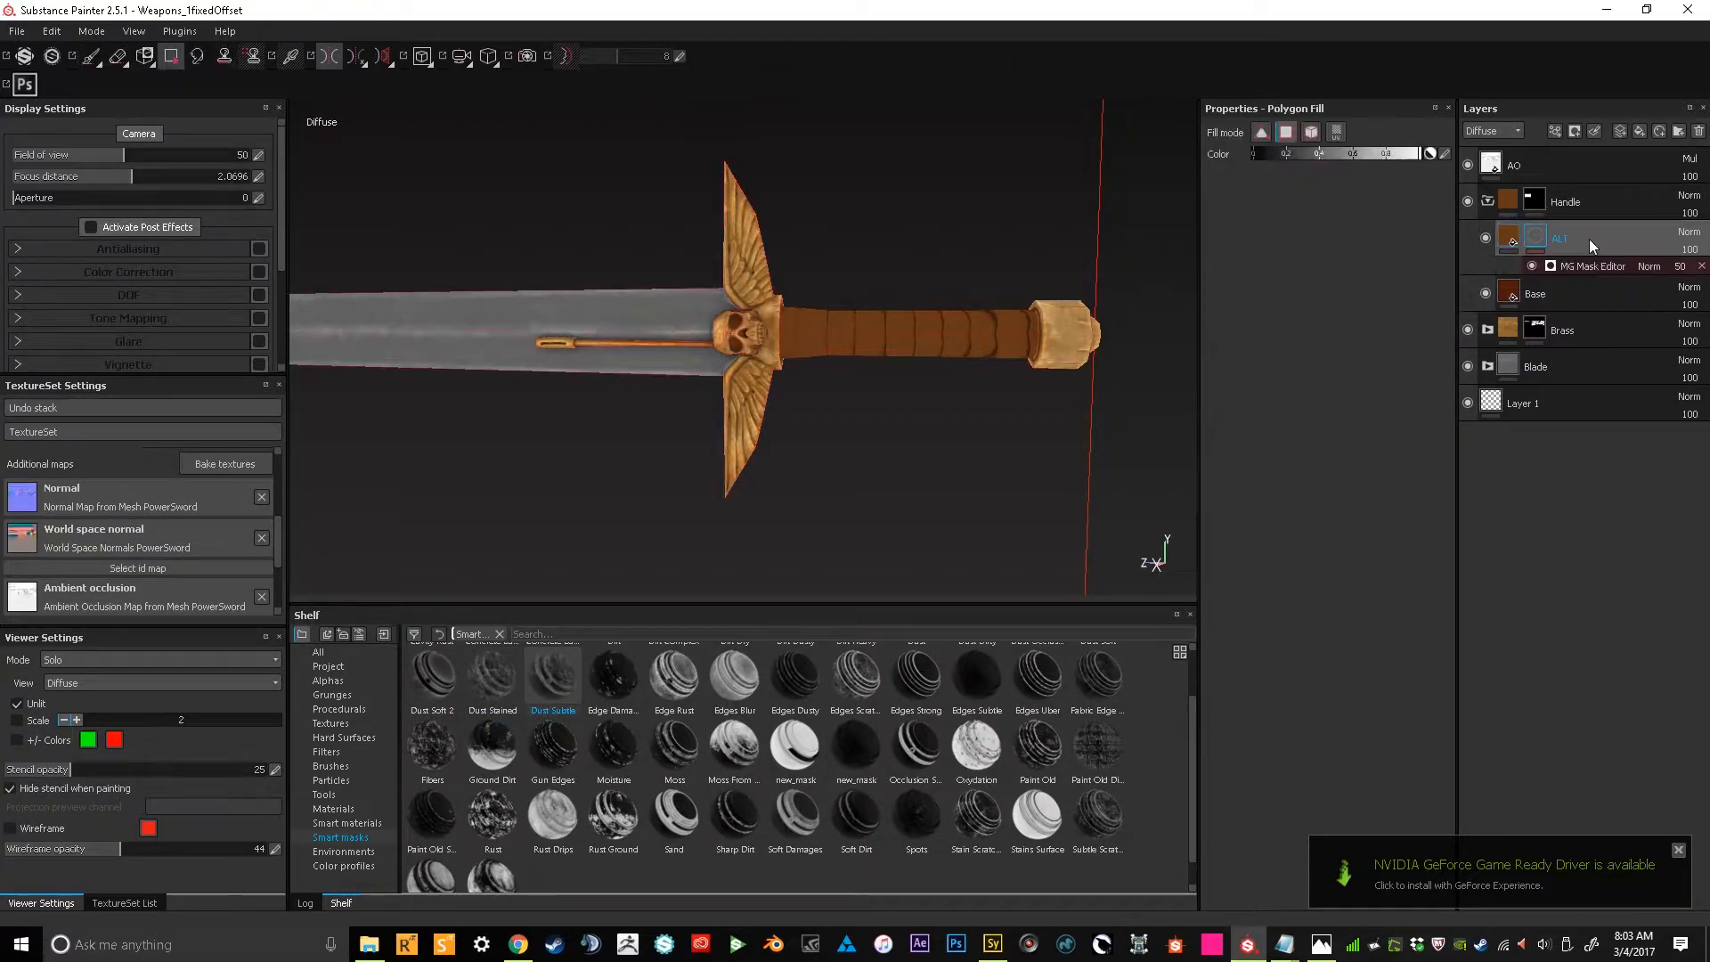
{"action": "scroll", "coordinate": [1006, 355], "scroll_direction": "up", "scroll_amount": 2}
{"action": "scroll", "coordinate": [1006, 355], "scroll_direction": "up", "scroll_amount": 2}
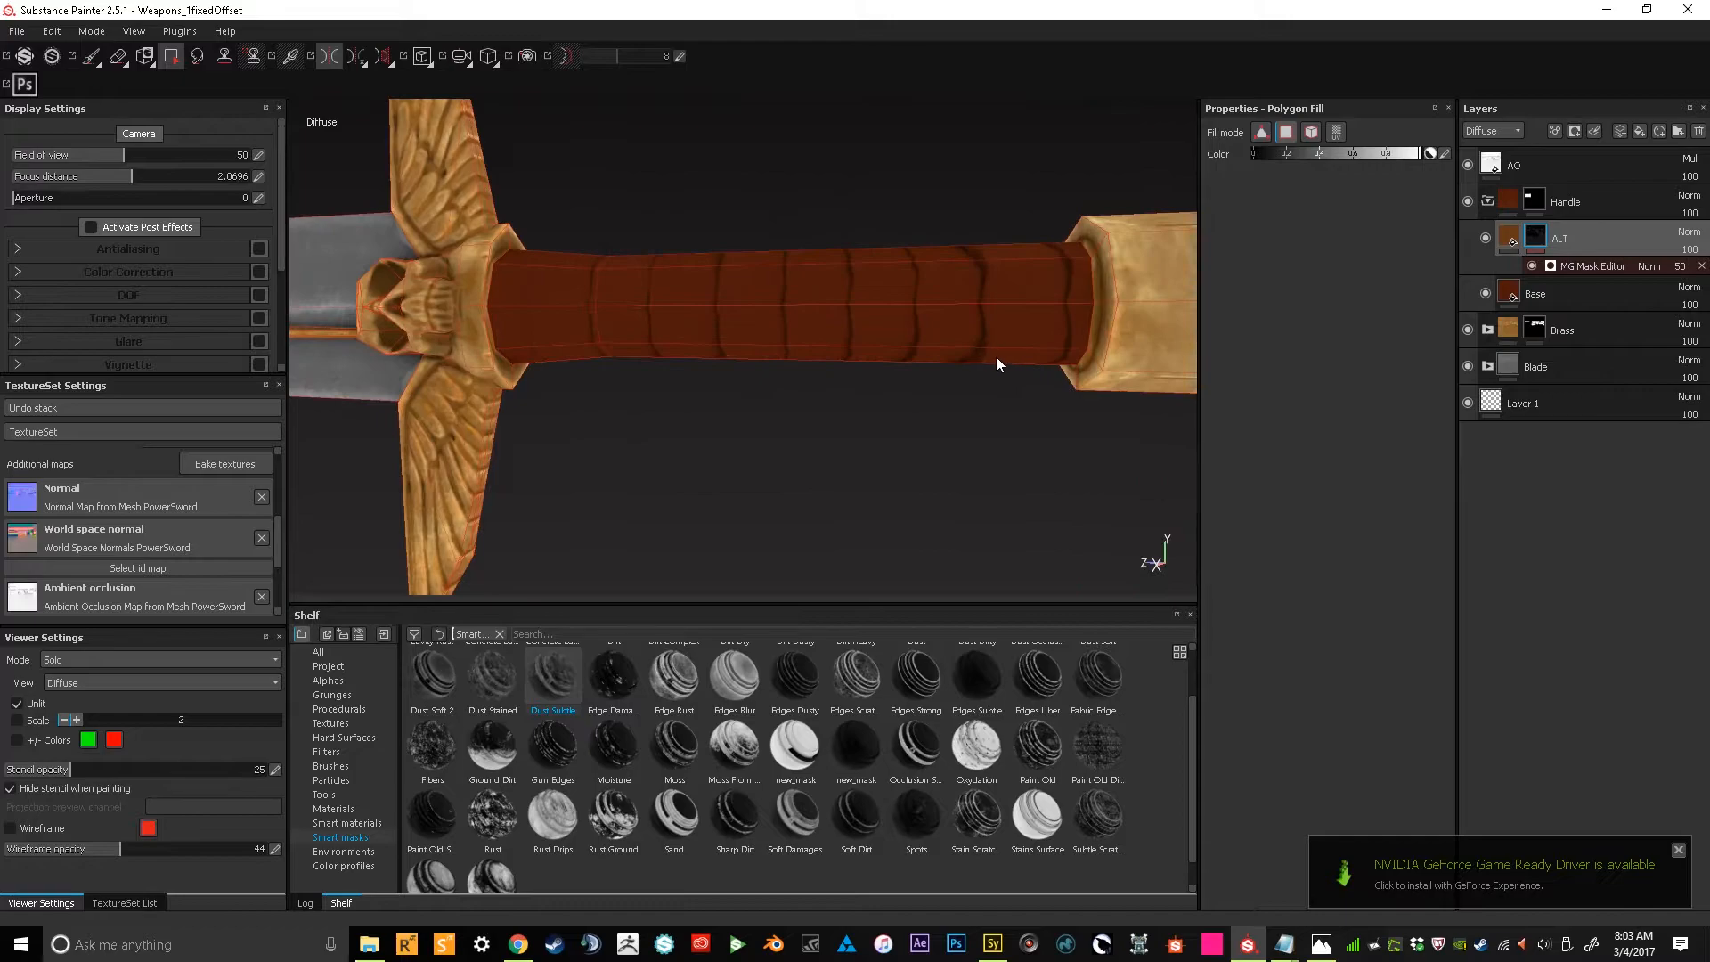
{"action": "left_click_drag", "start_coordinate": [967, 231], "coordinate": [805, 354], "text": "alt"}
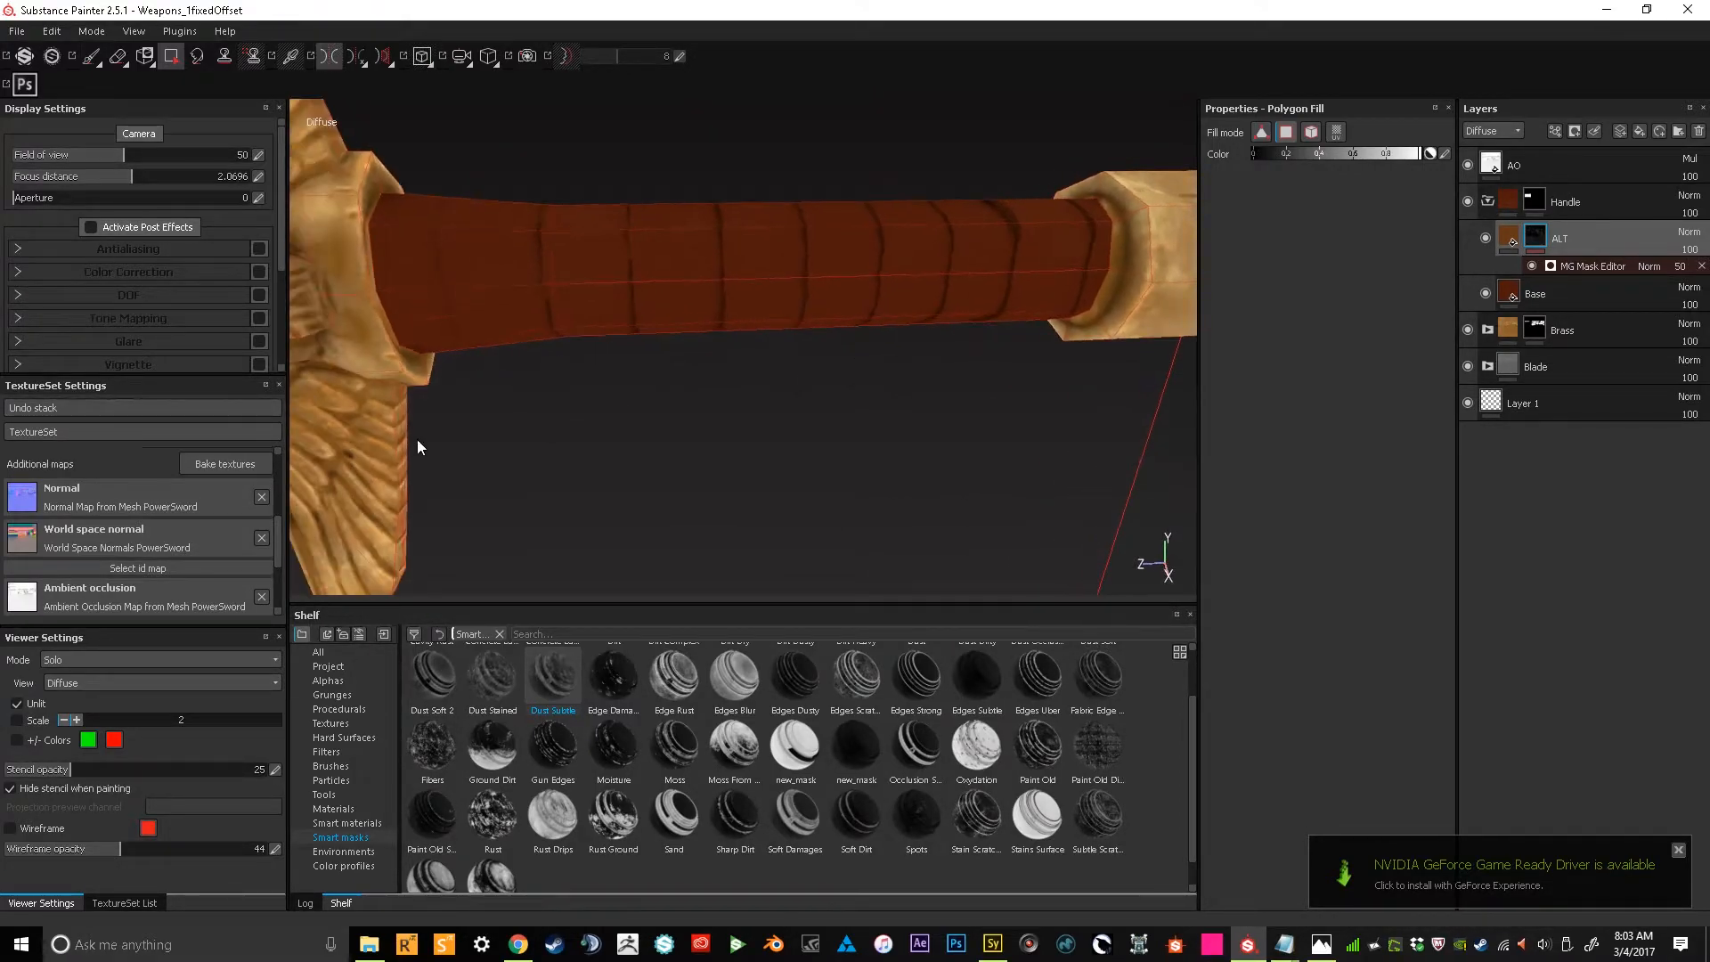
{"action": "scroll", "coordinate": [470, 436], "scroll_direction": "down", "scroll_amount": 3}
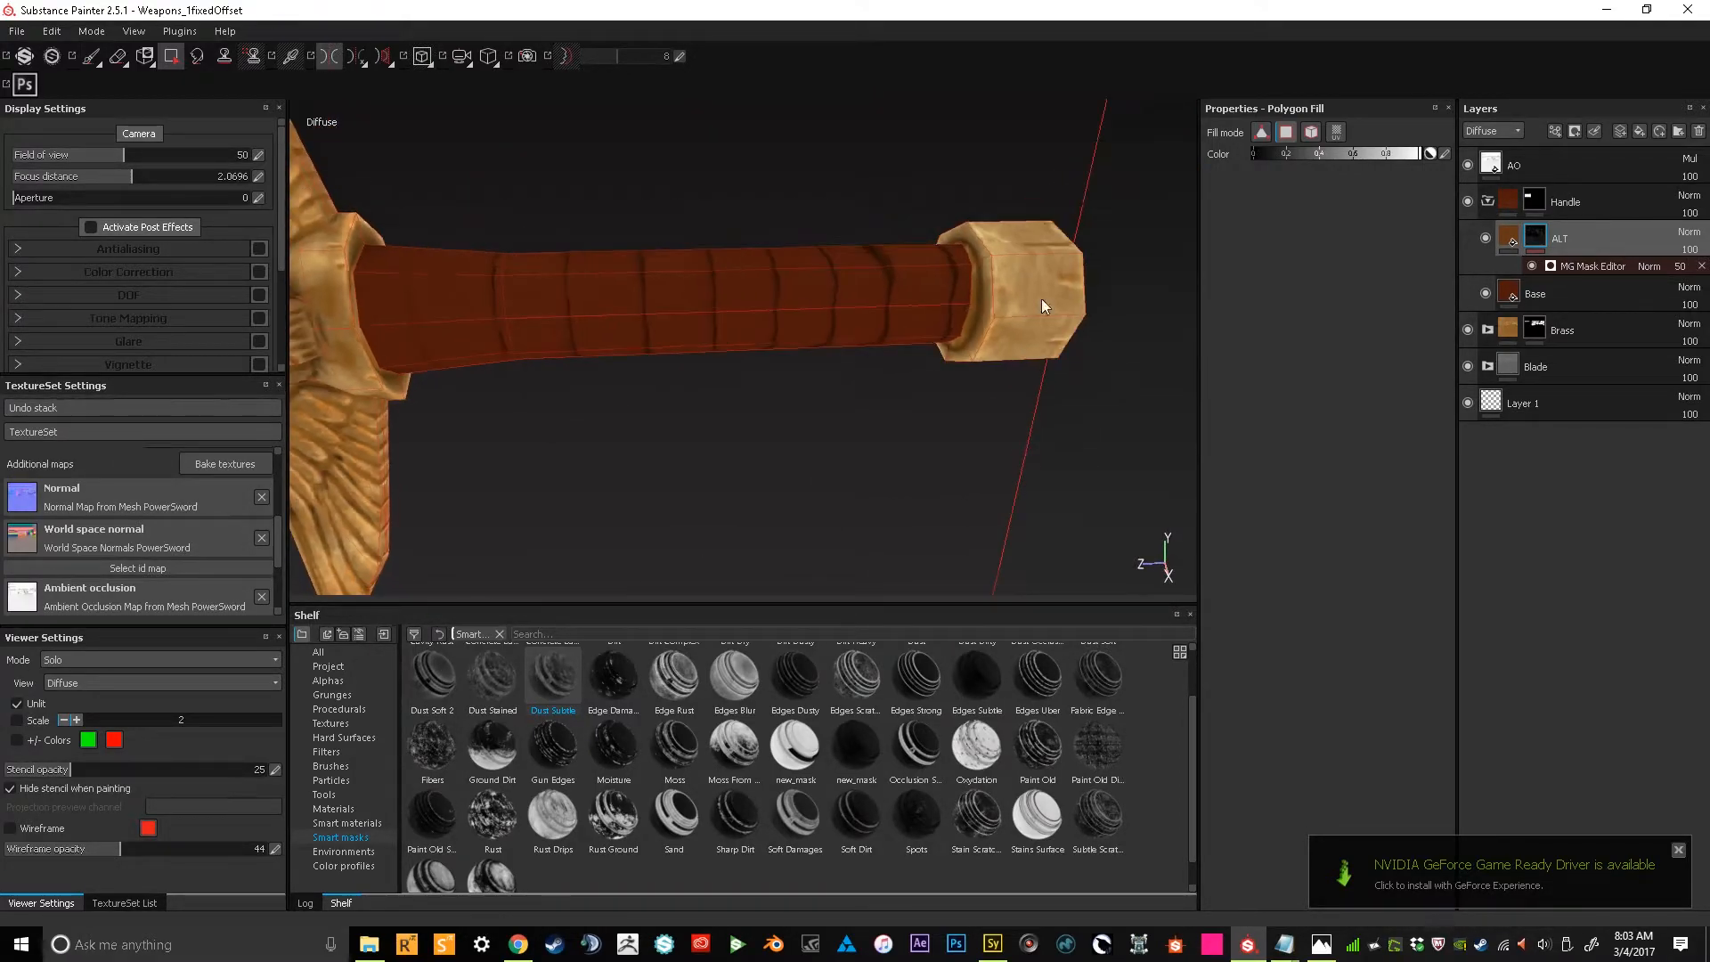
Change the ALT layer's diffuse colour to light orange, about R 0.552, G 0.194, B 0.074
{"action": "left_click", "coordinate": [1508, 238]}
{"action": "left_click", "coordinate": [1271, 417]}
{"action": "left_click_drag", "start_coordinate": [1199, 411], "coordinate": [1200, 377]}
{"action": "left_click_drag", "start_coordinate": [1007, 369], "coordinate": [853, 346], "text": "alt"}
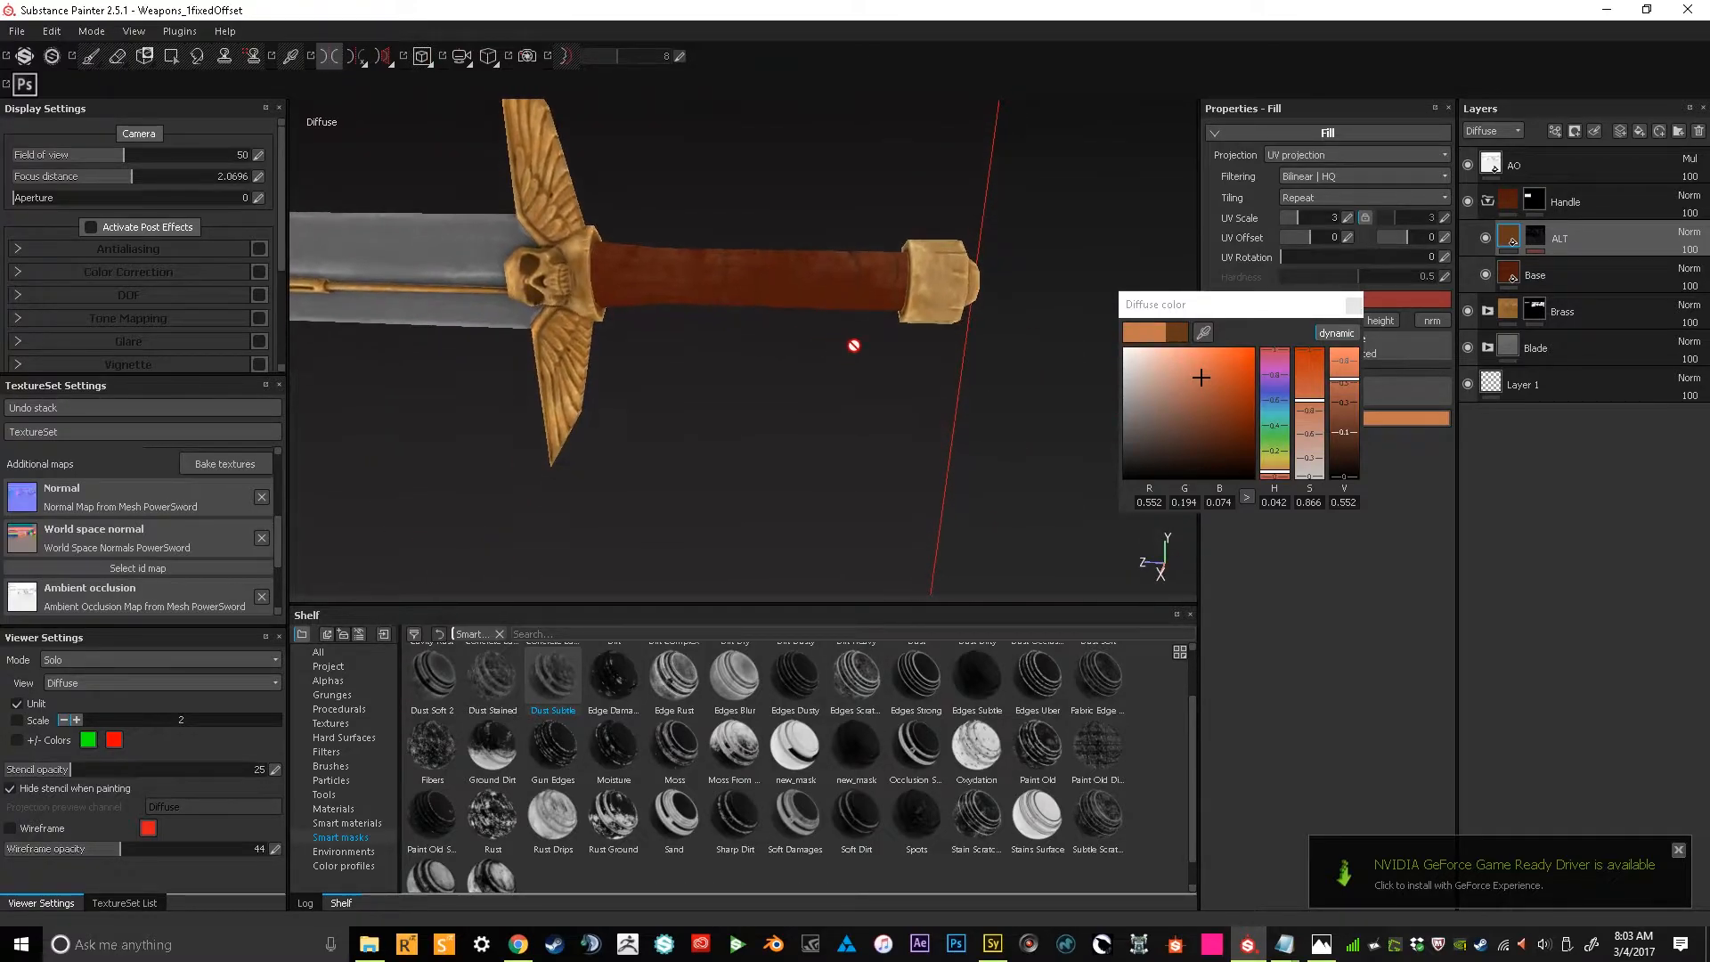
{"action": "left_click", "coordinate": [1353, 304]}
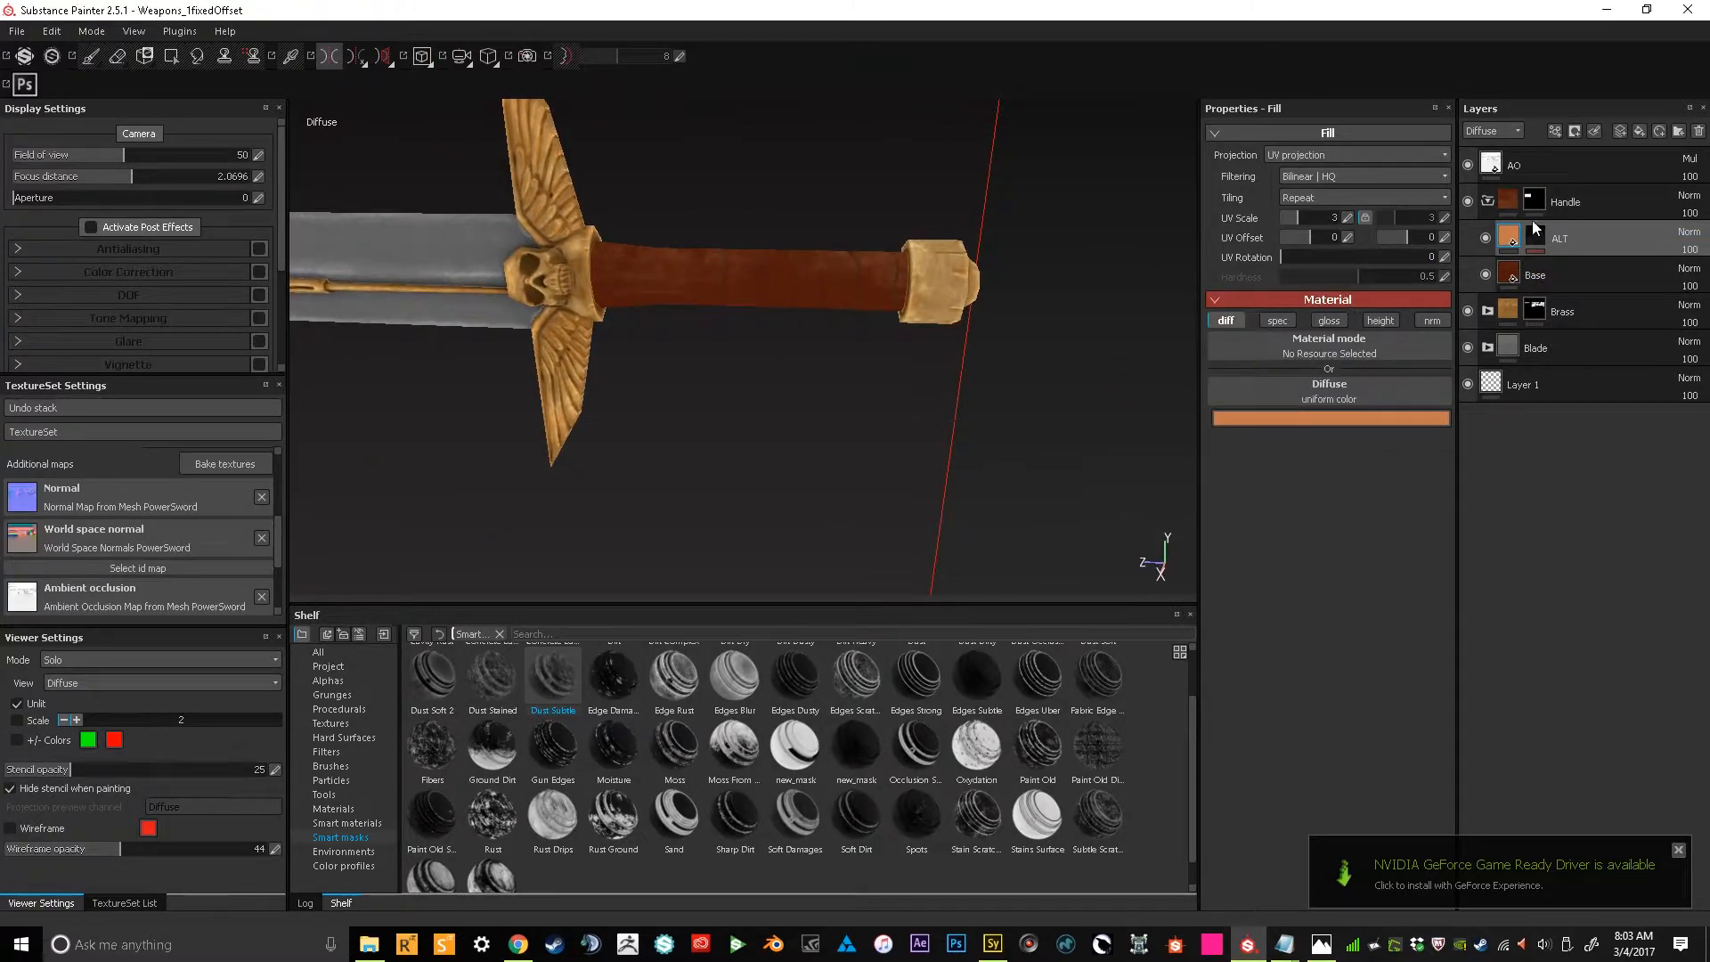
Remove the MG Mask Editor generator from the ALT layer's mask and try the Dust Stained smart mask instead
{"action": "left_click", "coordinate": [1543, 241]}
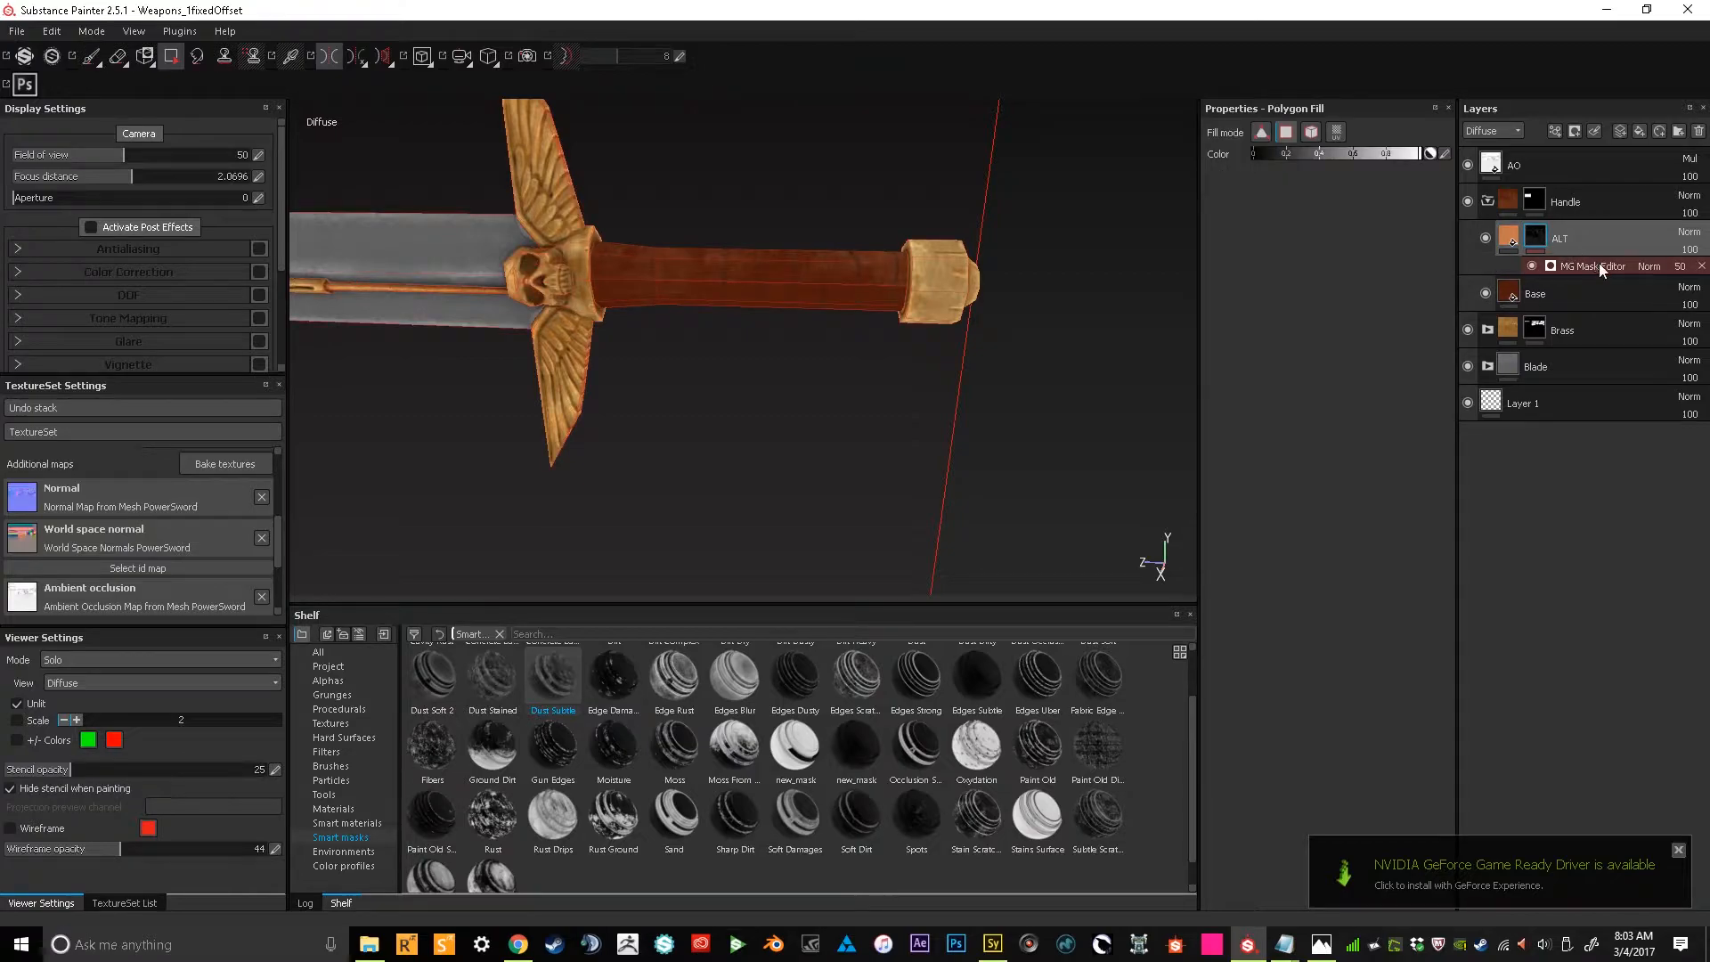
{"action": "left_click", "coordinate": [1698, 267]}
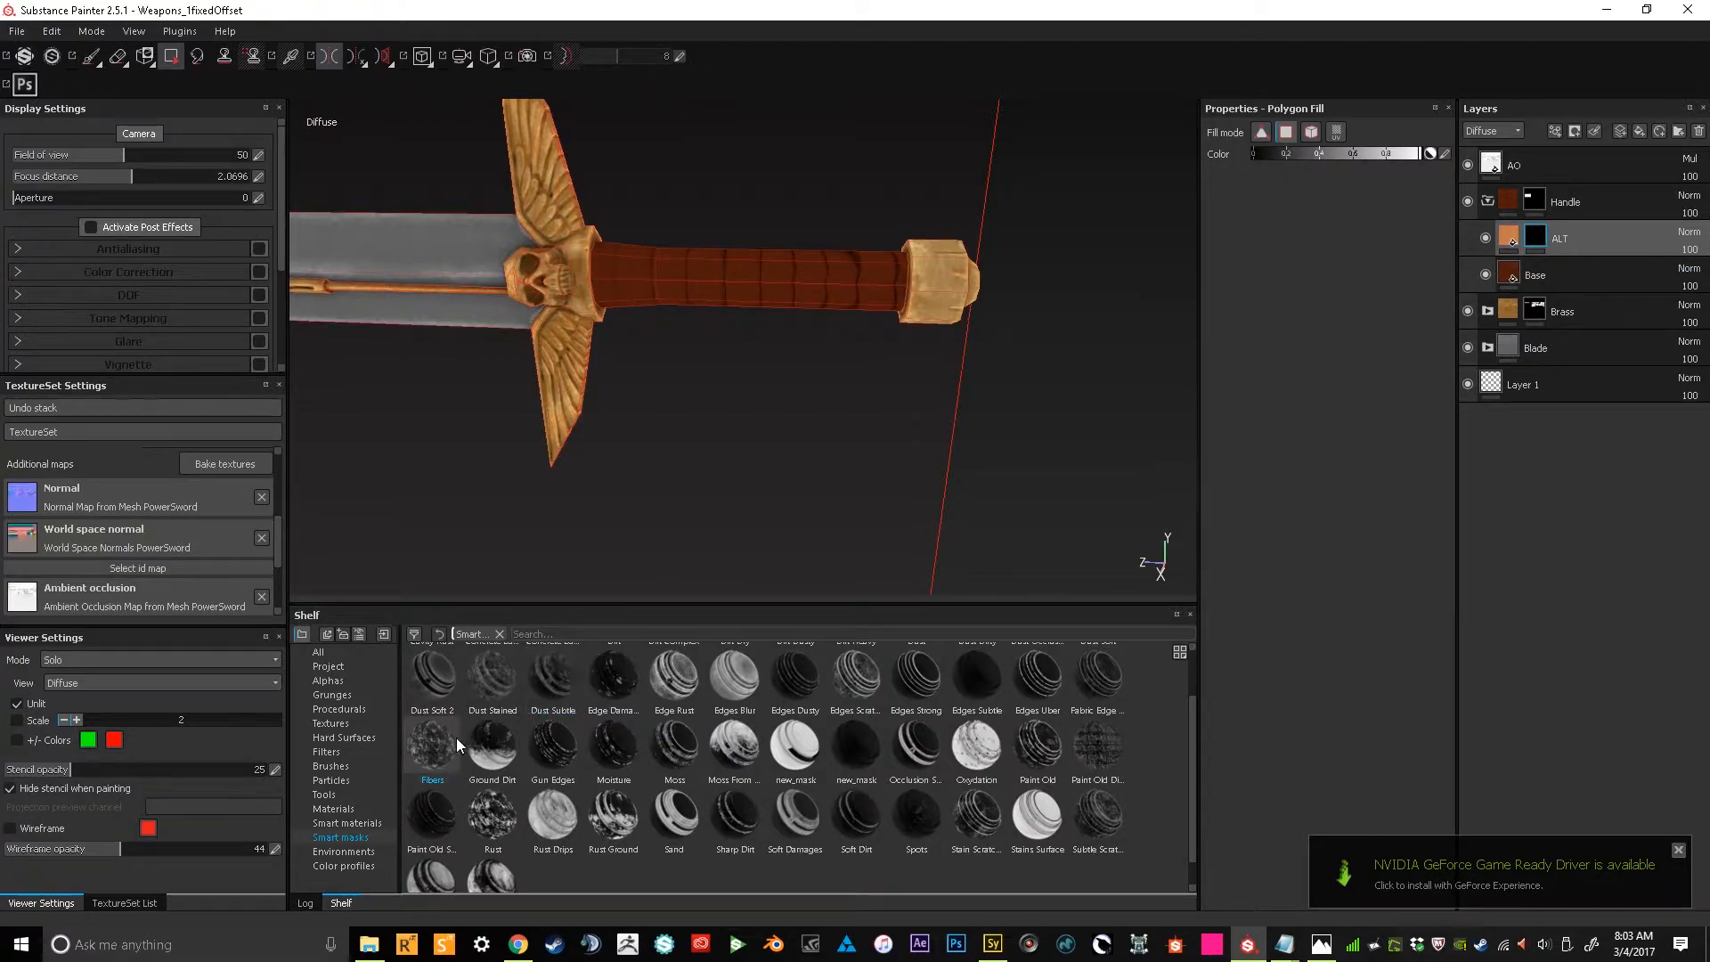
{"action": "left_click", "coordinate": [493, 686]}
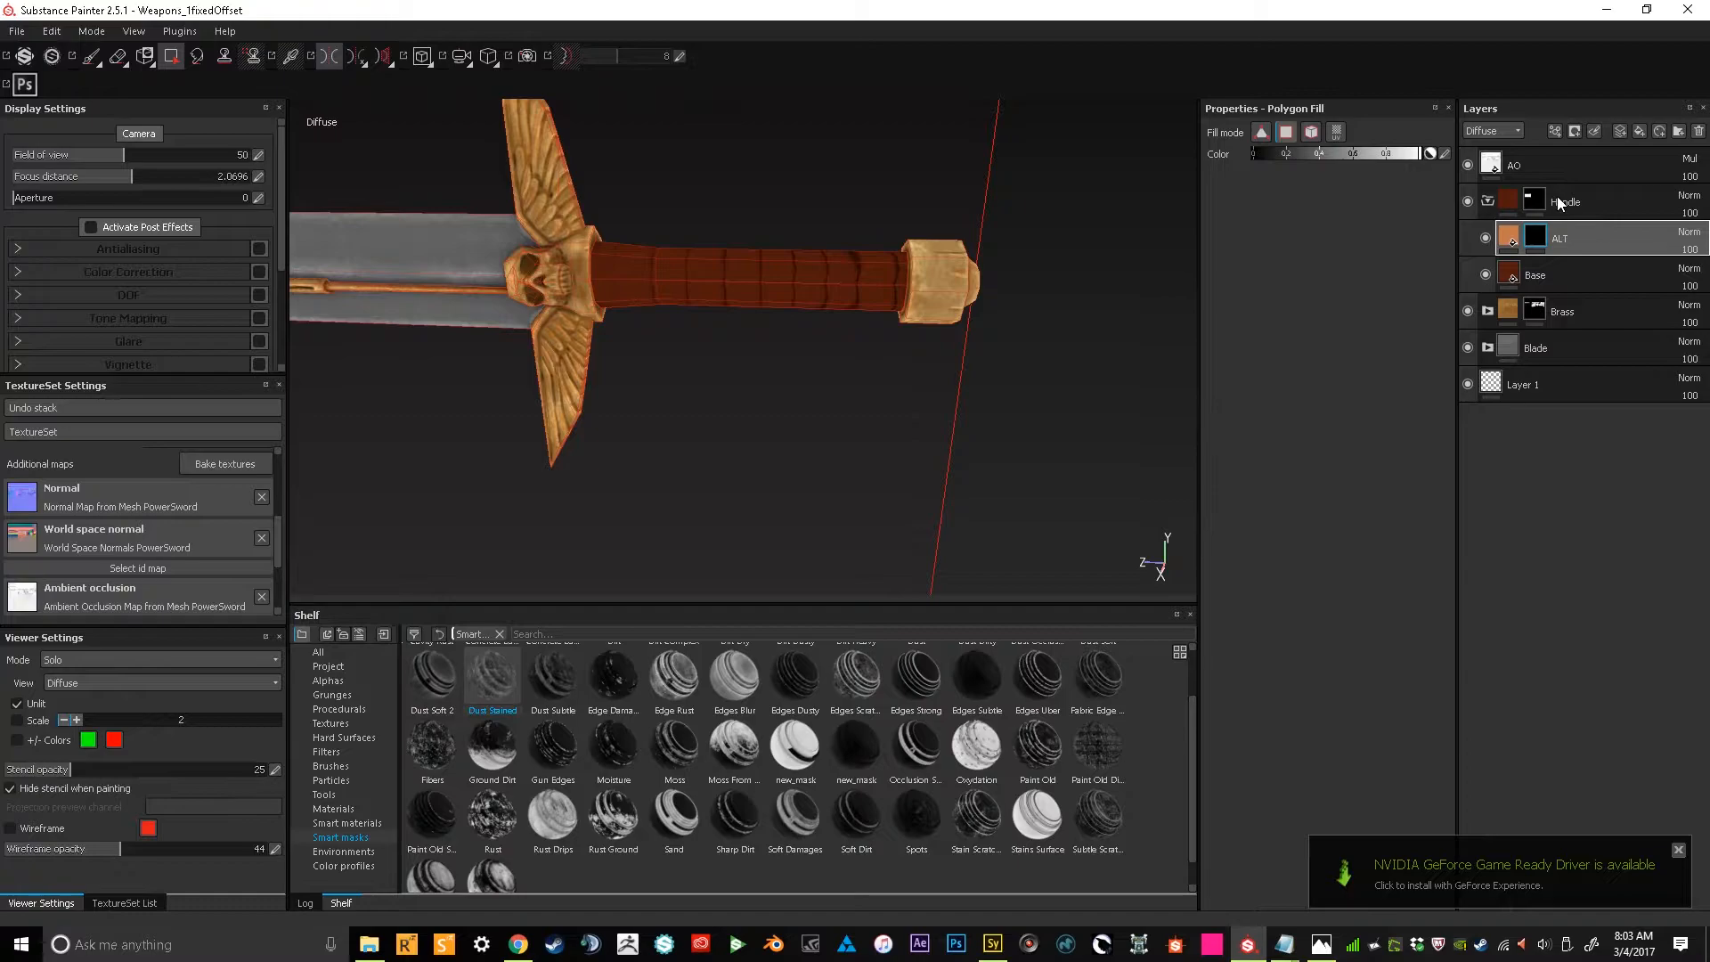
{"action": "key", "text": "ctrl+z"}
{"action": "left_click_drag", "start_coordinate": [862, 363], "coordinate": [836, 239], "text": "alt"}
Try the Edges Scrat... smart mask on the ALT layer, inspect the handle and undo it
{"action": "left_click_drag", "start_coordinate": [850, 684], "coordinate": [1572, 245]}
{"action": "left_click_drag", "start_coordinate": [781, 259], "coordinate": [778, 366], "text": "alt"}
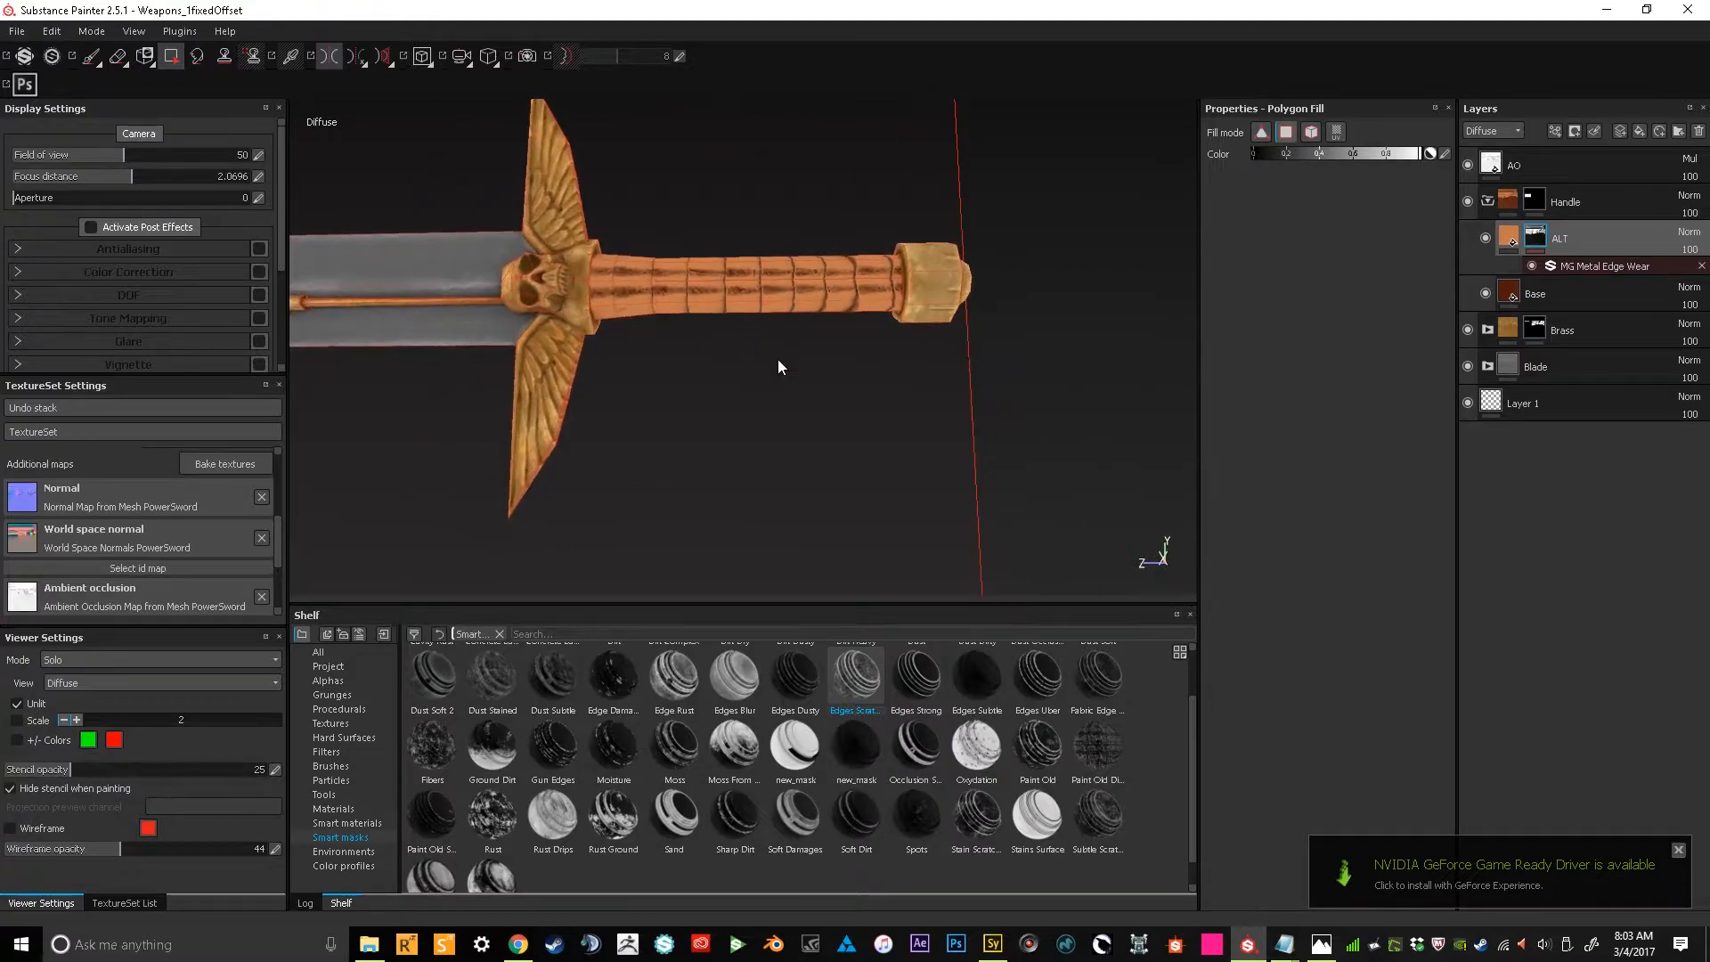
{"action": "key", "text": "ctrl+z"}
Apply the Subtle Scrat... smart mask to the ALT layer and check it on the handle
{"action": "left_click", "coordinate": [801, 674]}
{"action": "left_click", "coordinate": [746, 676]}
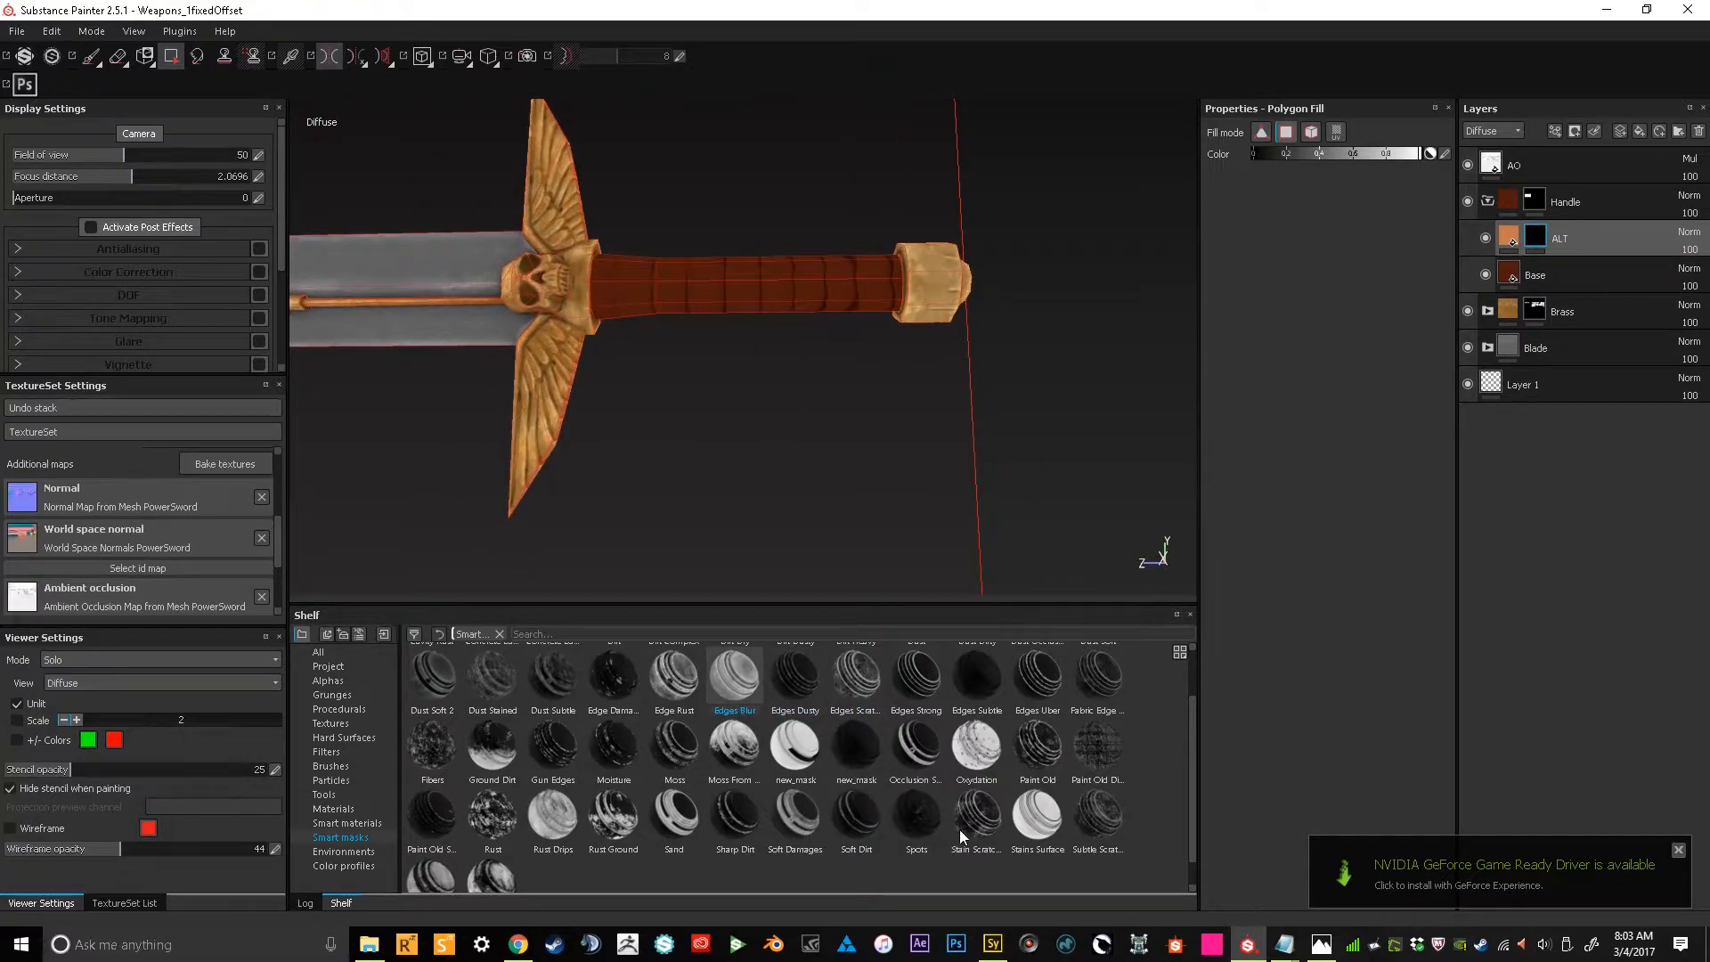
{"action": "left_click", "coordinate": [1097, 815]}
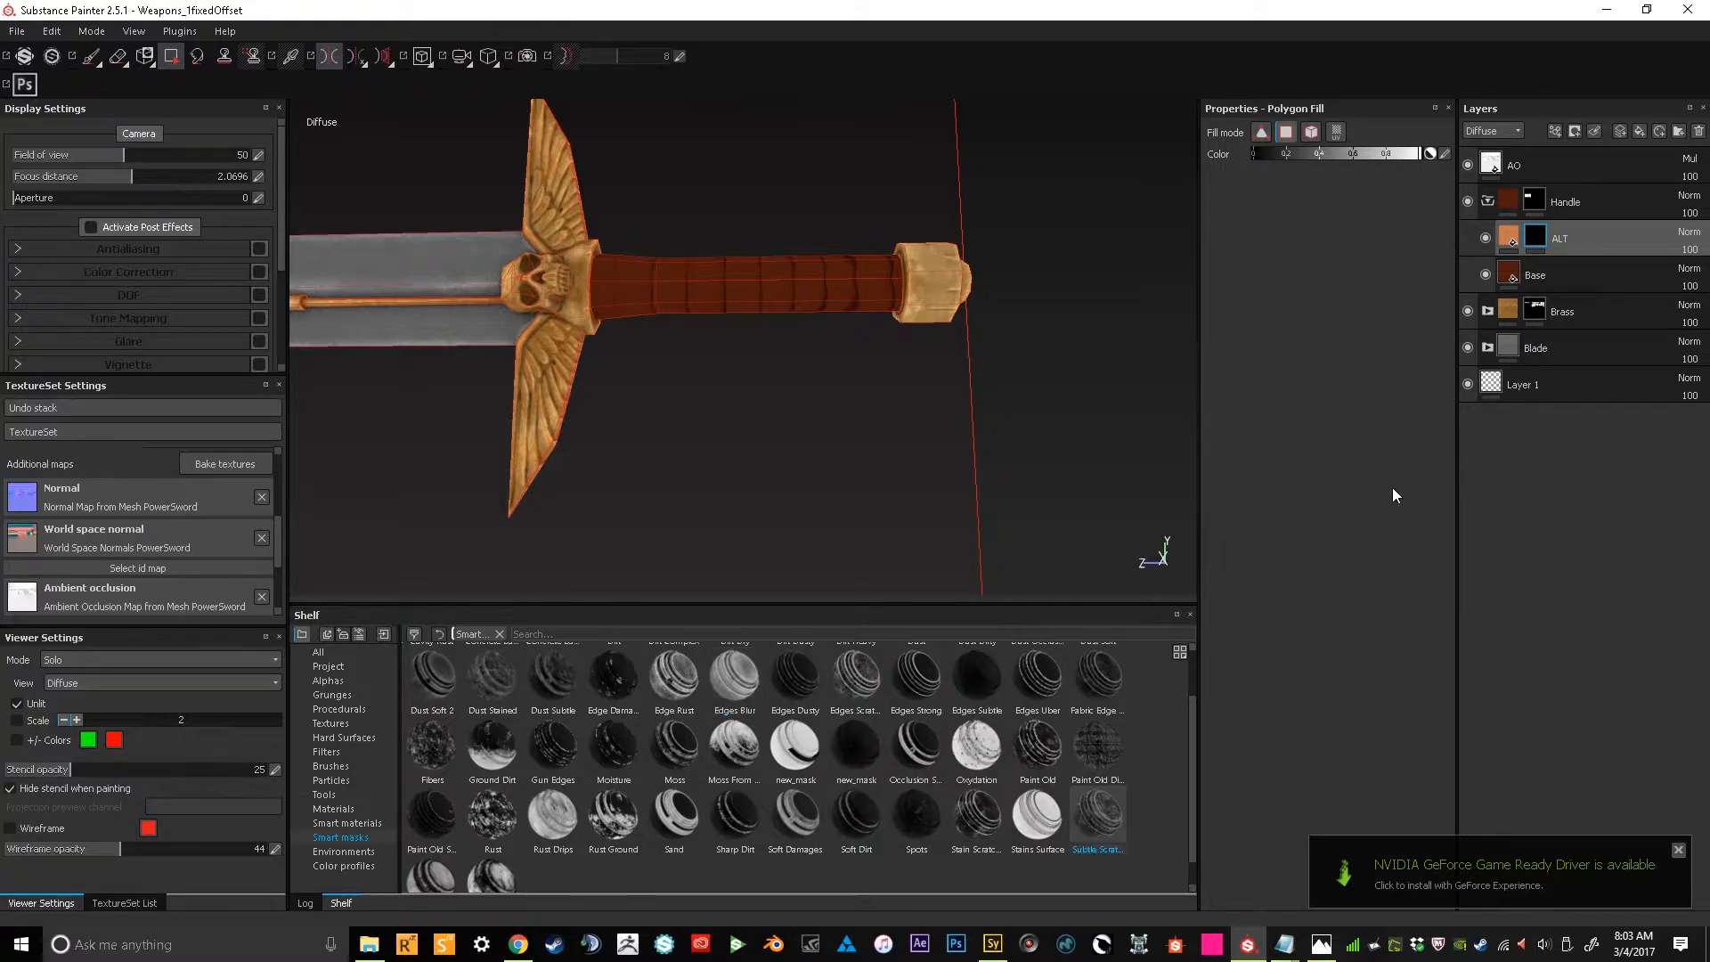
{"action": "left_click_drag", "start_coordinate": [1617, 128], "coordinate": [1584, 235]}
{"action": "left_click_drag", "start_coordinate": [811, 266], "coordinate": [688, 318], "text": "alt"}
{"action": "scroll", "coordinate": [716, 278], "scroll_direction": "up", "scroll_amount": 5}
Reduce the intensity of the Sharpen filter on the ALT layer's mask
{"action": "left_click", "coordinate": [1638, 288]}
{"action": "left_click", "coordinate": [1579, 266]}
{"action": "left_click", "coordinate": [1584, 289]}
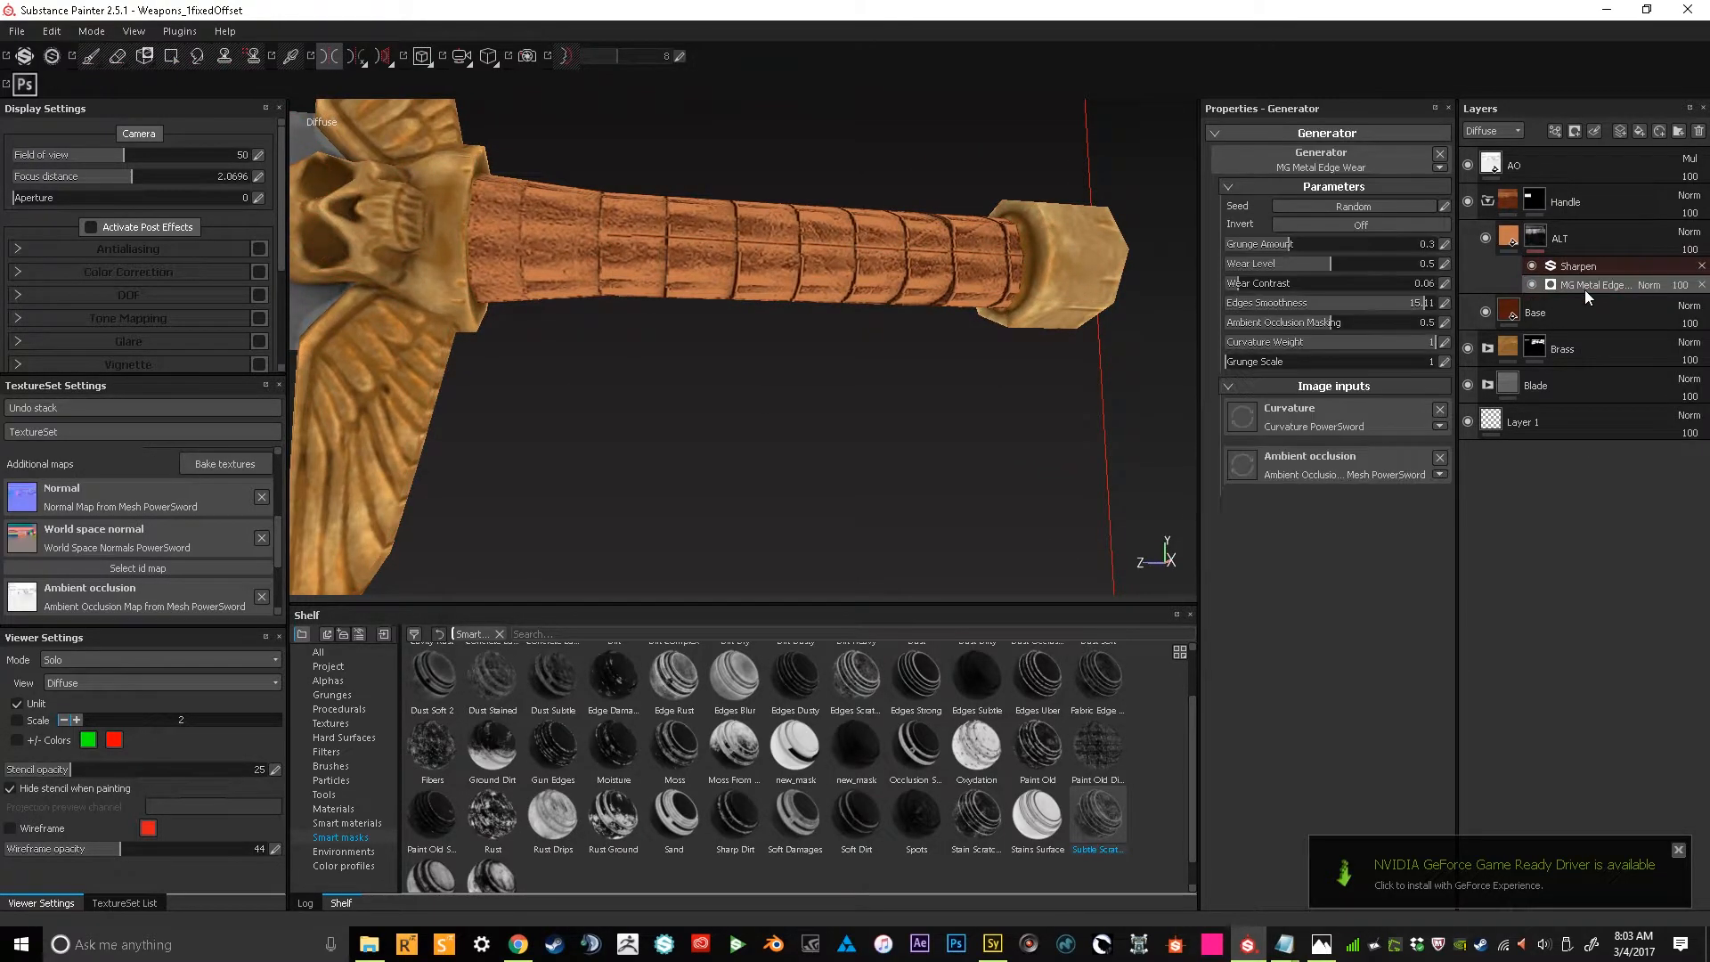
{"action": "left_click", "coordinate": [1590, 265]}
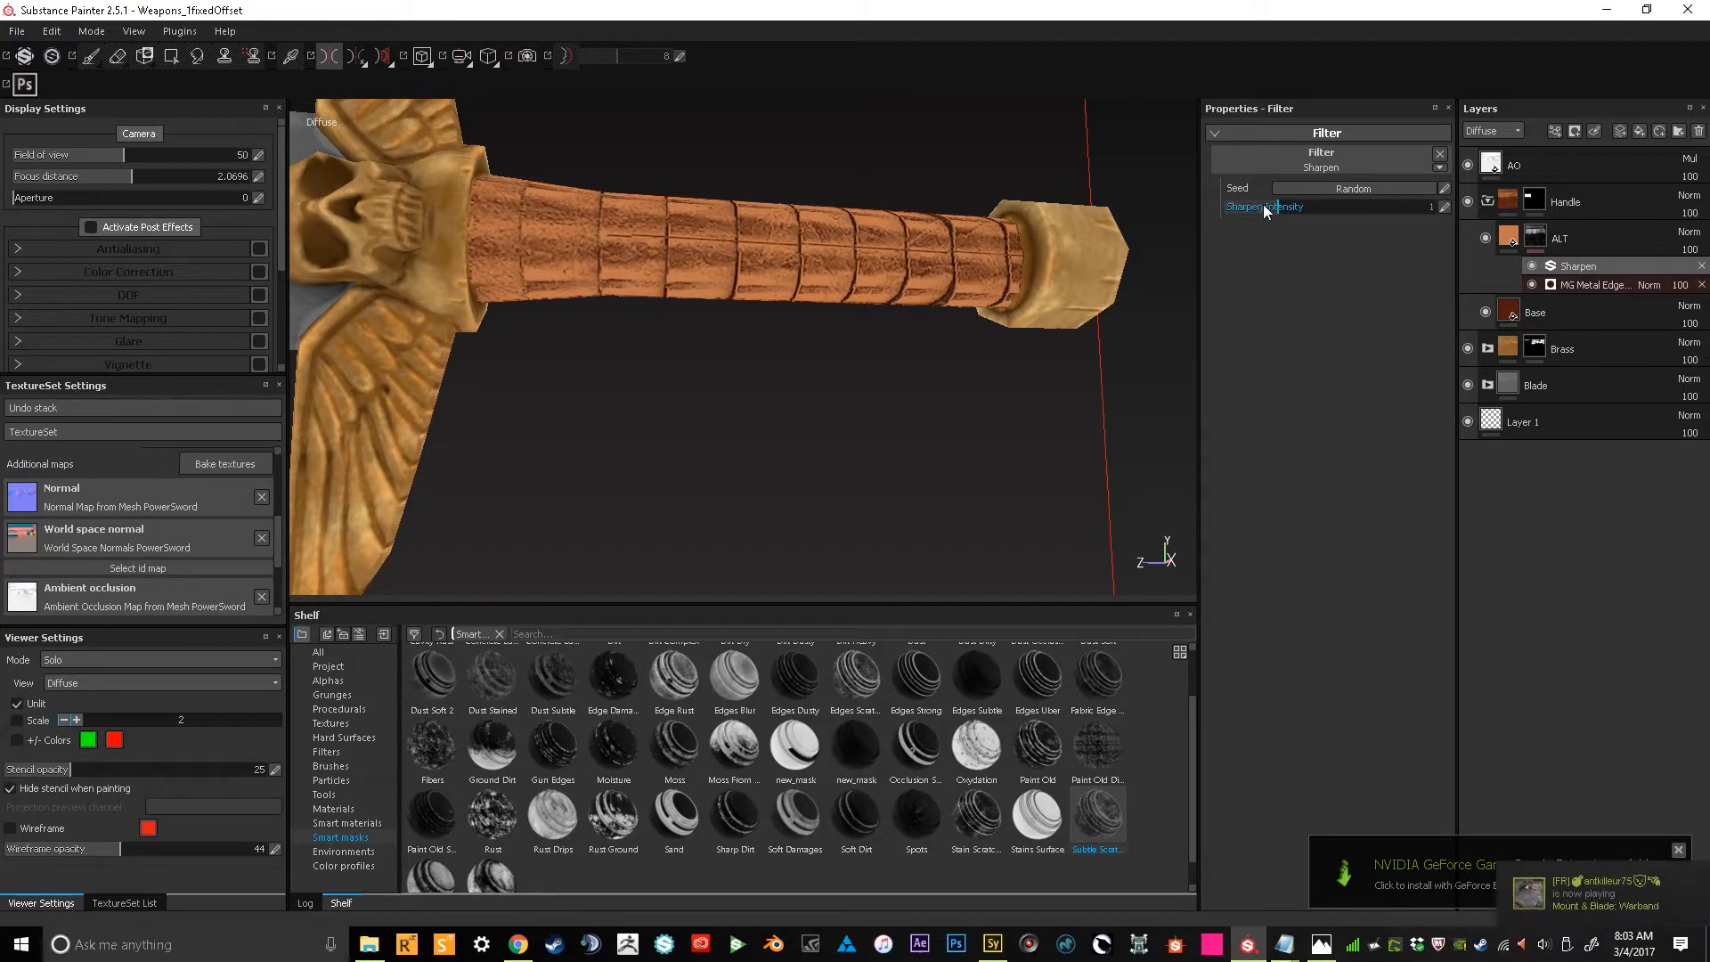
{"action": "mouse_move", "coordinate": [1261, 207]}
{"action": "left_mouse_down"}
{"action": "mouse_move", "coordinate": [1221, 212]}
{"action": "mouse_move", "coordinate": [1236, 212]}
{"action": "left_mouse_up"}
Set the MG Metal Edge Wear generator to Wear Level 0.17, Wear Contrast 0, Edges Smoothness 16 and Ambient Occlusion Masking about 0.99
{"action": "left_click", "coordinate": [1590, 283]}
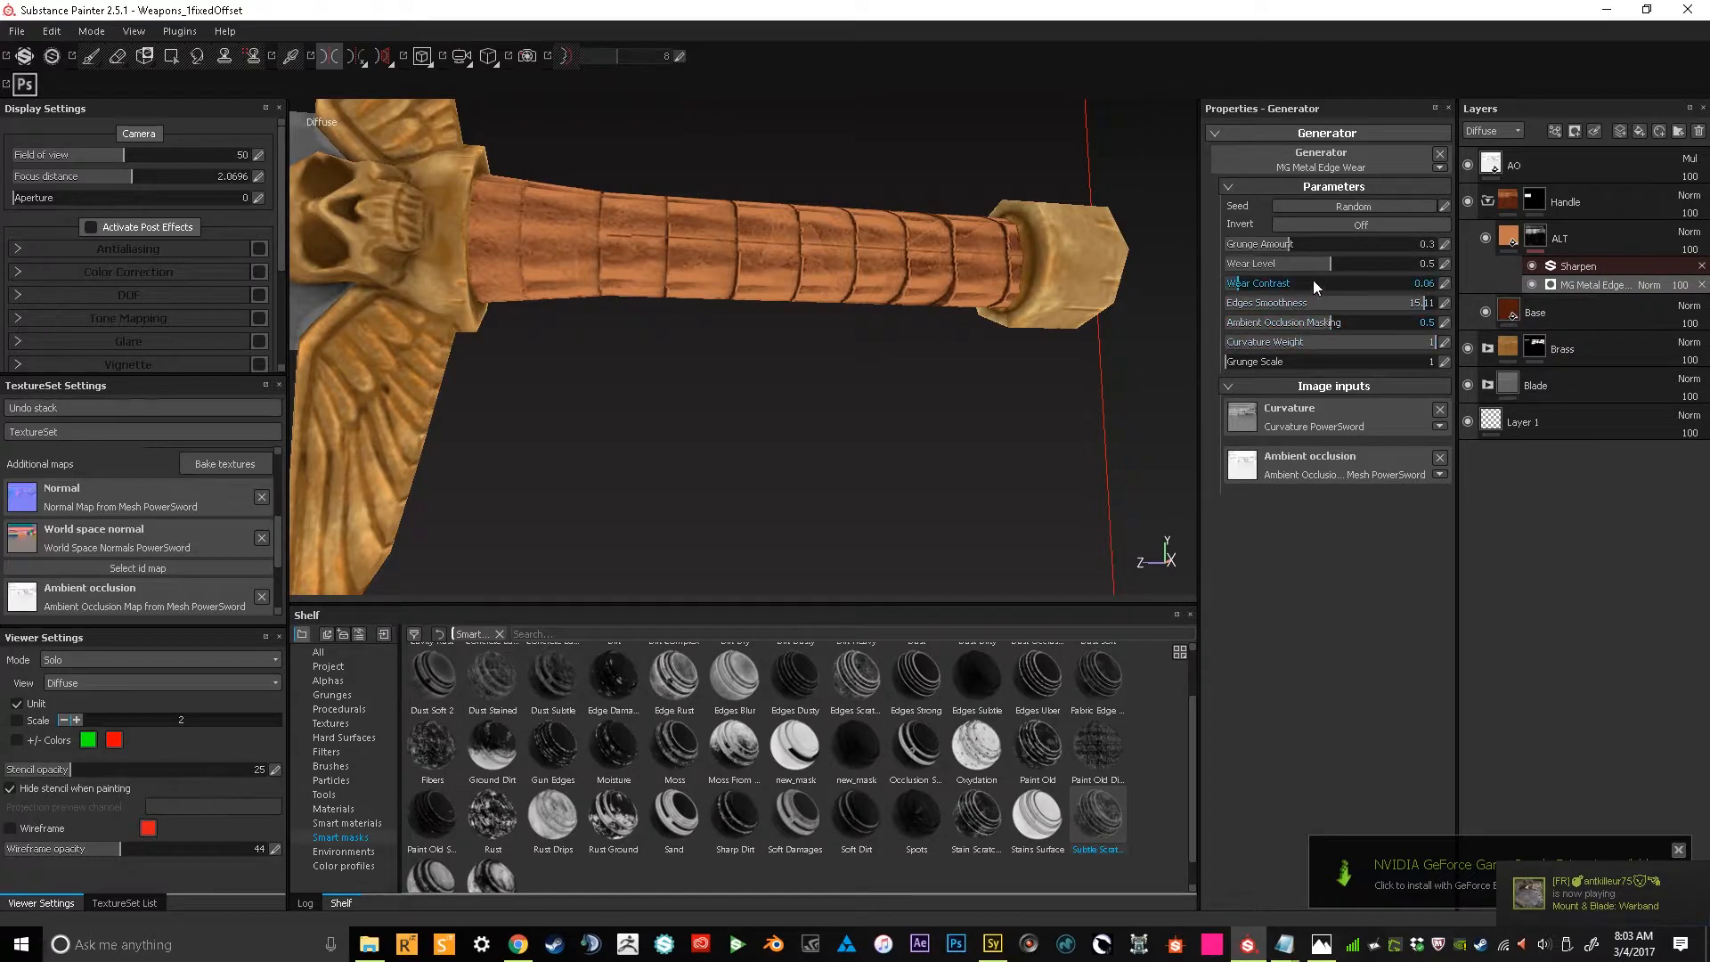
{"action": "left_click_drag", "start_coordinate": [1307, 265], "coordinate": [1260, 266]}
{"action": "left_click_drag", "start_coordinate": [935, 312], "coordinate": [830, 320], "text": "alt"}
{"action": "left_click_drag", "start_coordinate": [1258, 283], "coordinate": [1440, 308]}
{"action": "left_click_drag", "start_coordinate": [1329, 323], "coordinate": [1435, 332]}
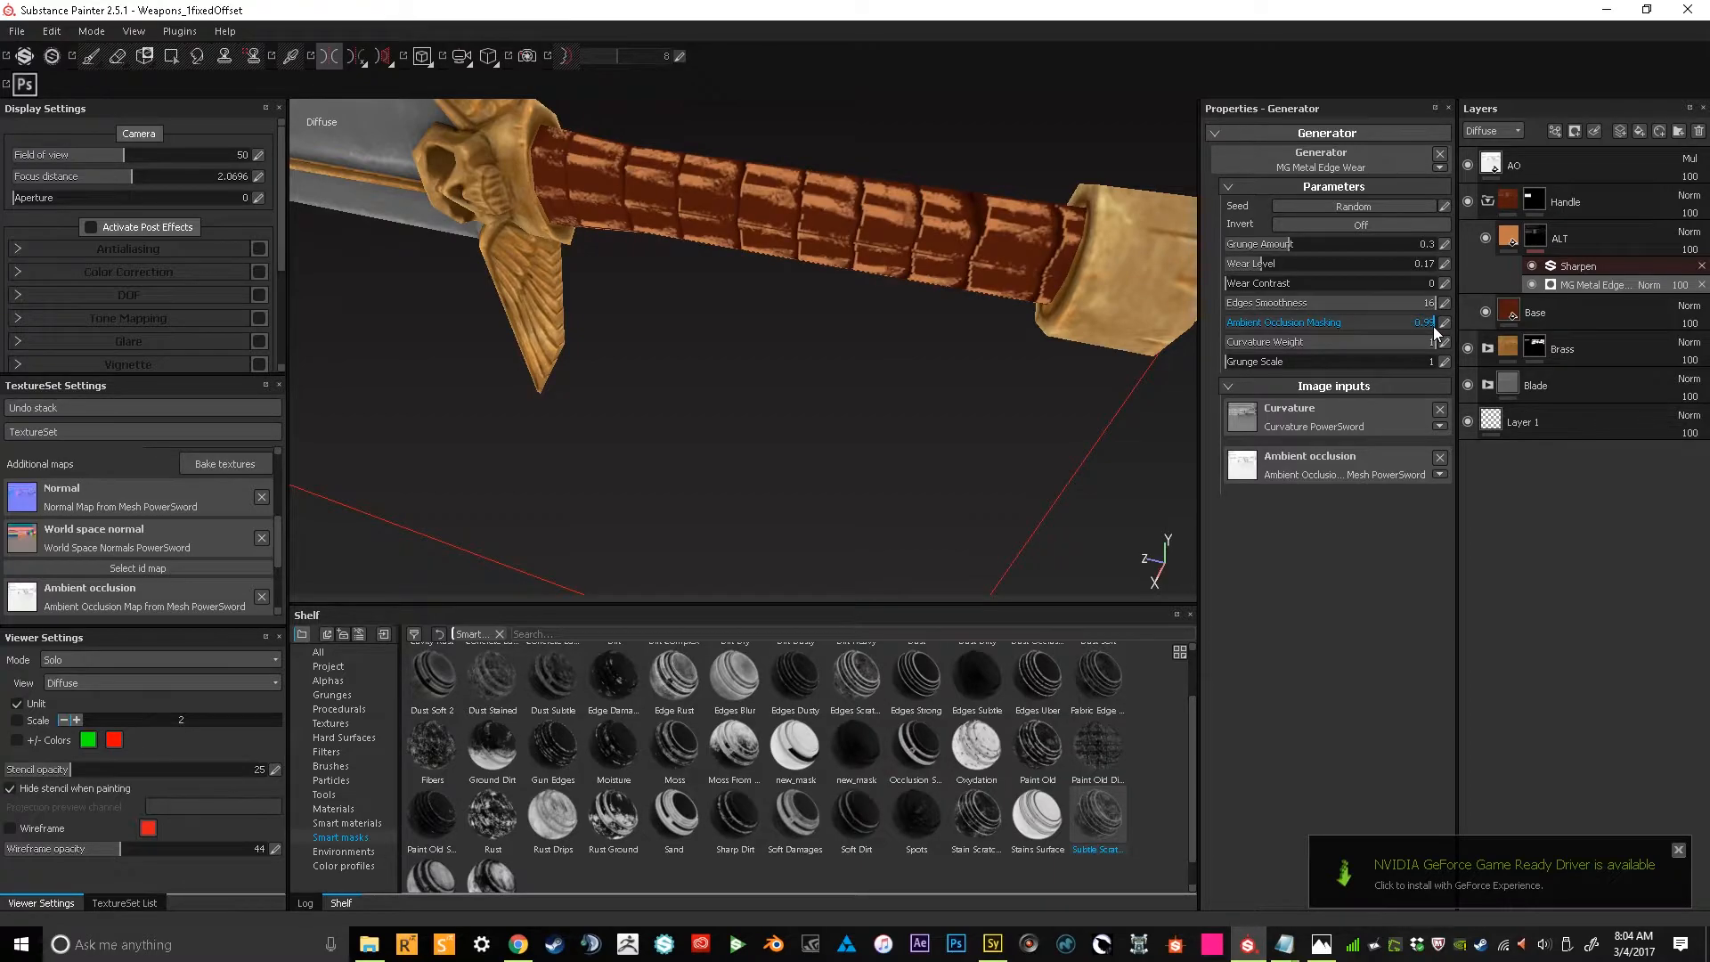
Set the edge wear generator's Curvature Weight to 0.74 and inspect the handle
{"action": "left_click_drag", "start_coordinate": [880, 260], "coordinate": [890, 230], "text": "alt"}
{"action": "left_click_drag", "start_coordinate": [1404, 336], "coordinate": [1364, 334]}
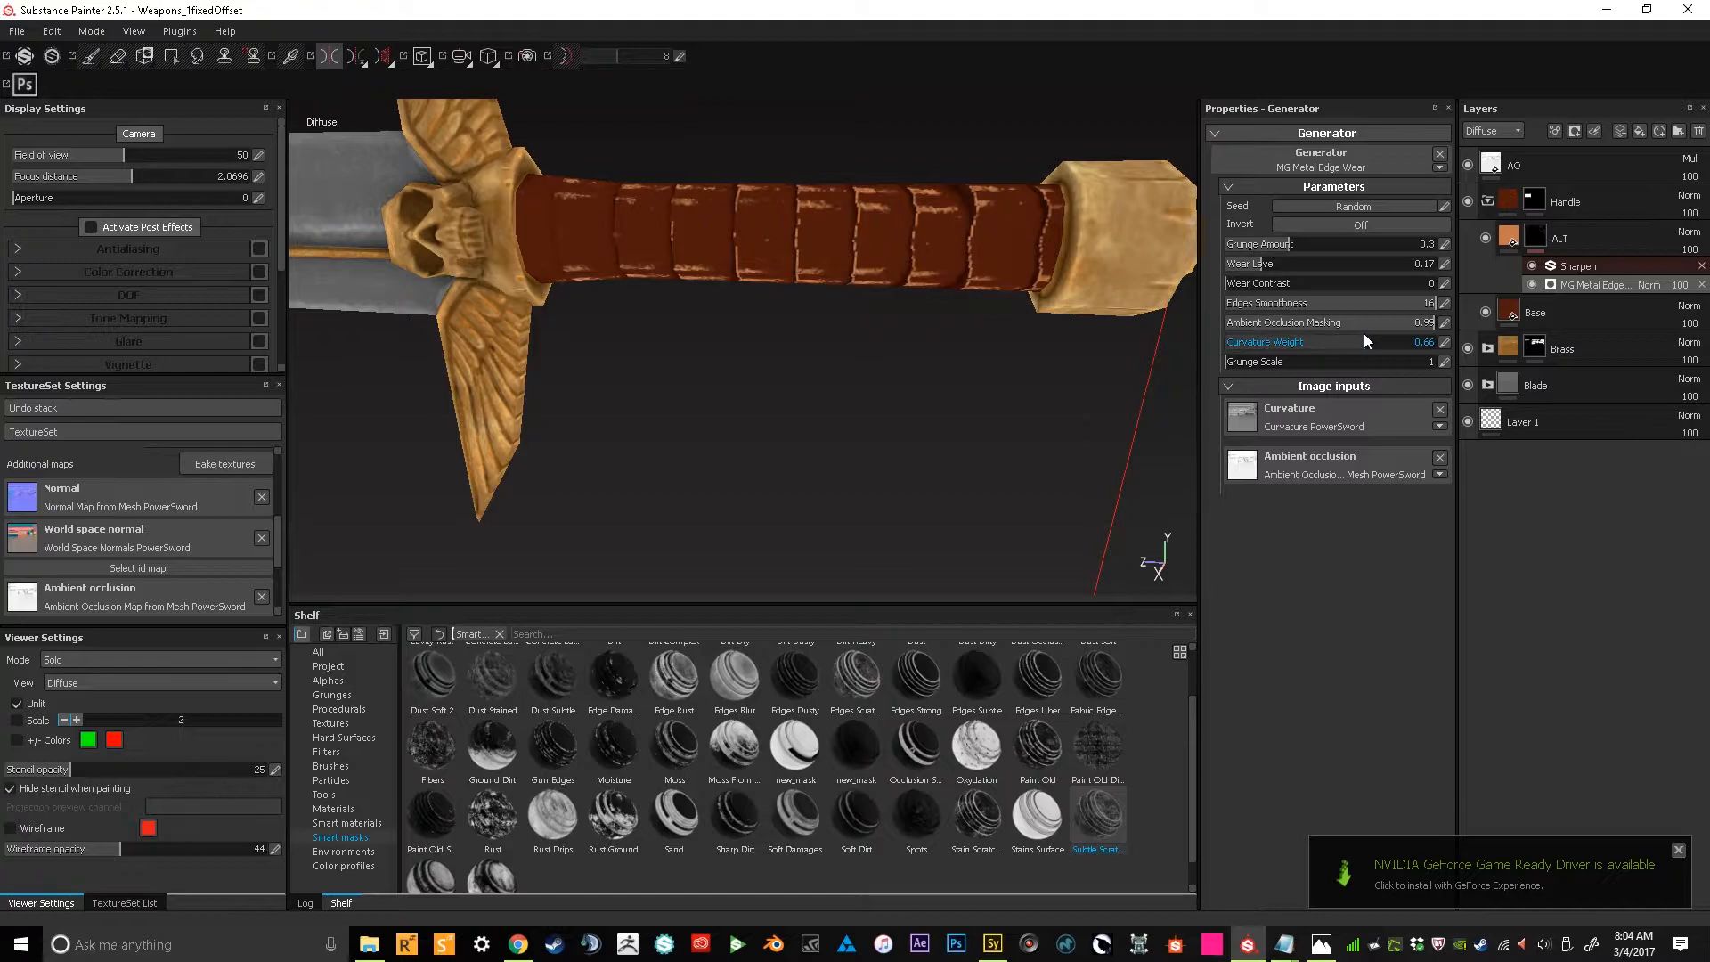
{"action": "left_click_drag", "start_coordinate": [1376, 329], "coordinate": [1378, 325]}
{"action": "left_click_drag", "start_coordinate": [1175, 365], "coordinate": [858, 278], "text": "alt"}
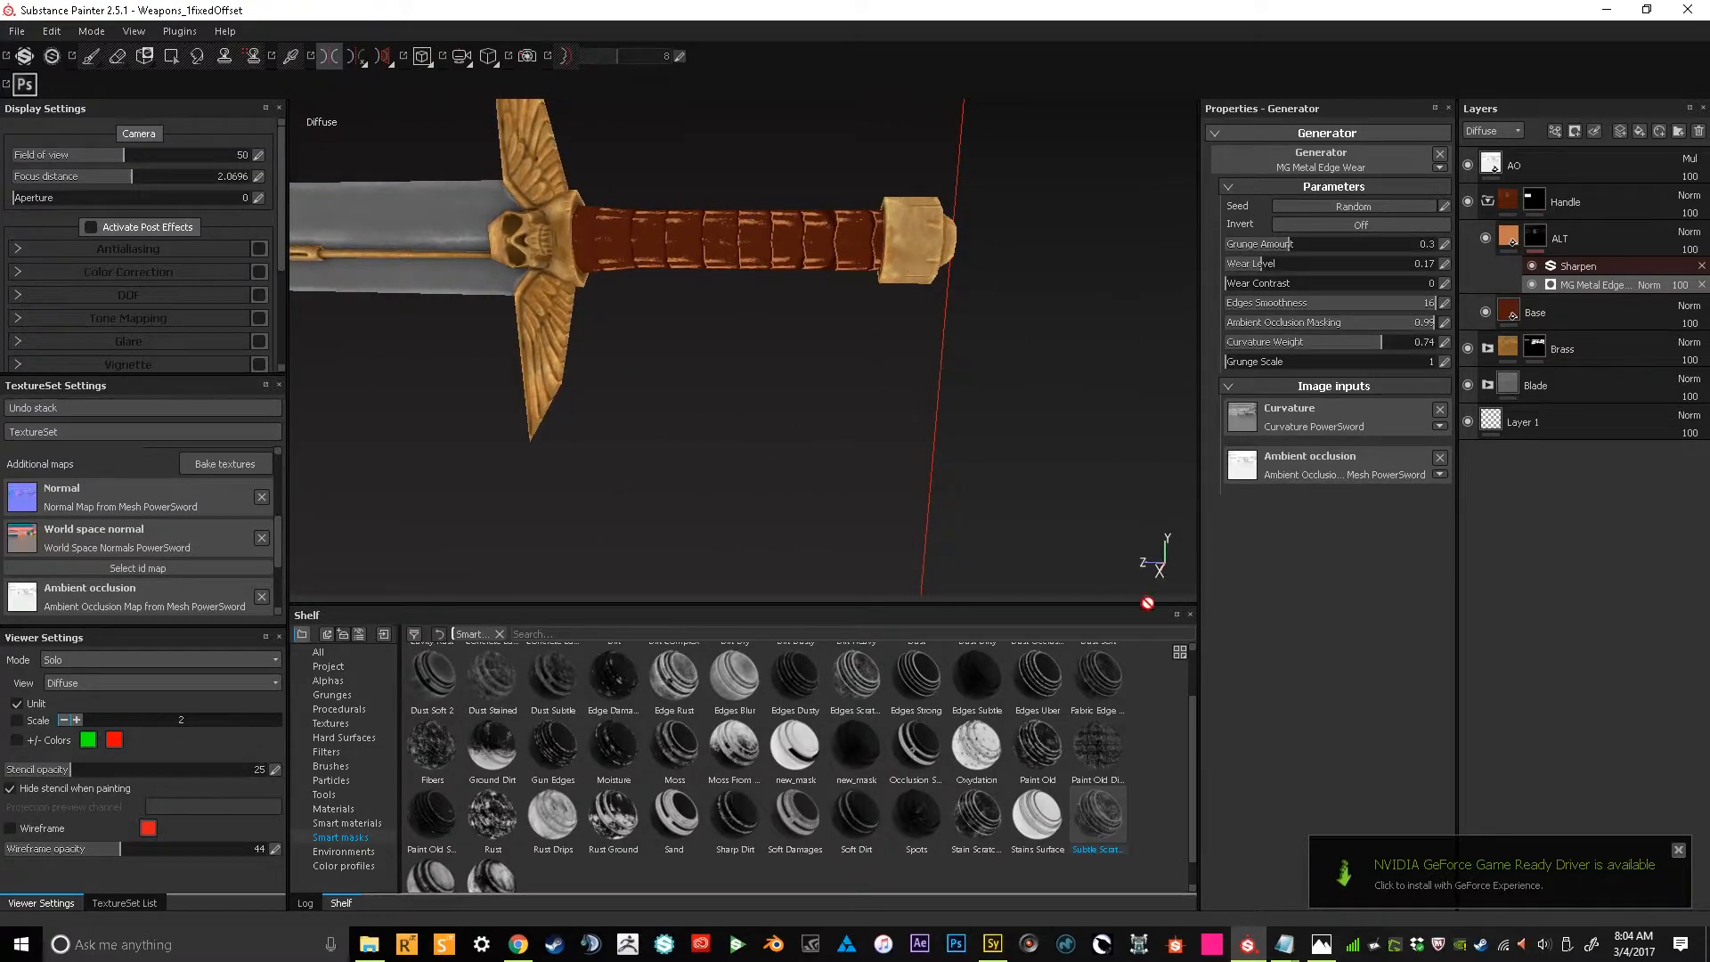
Try a Wear Level of 0.52 with a Curvature Weight of 0.14 in the edge wear generator
{"action": "left_click_drag", "start_coordinate": [1352, 339], "coordinate": [1211, 340]}
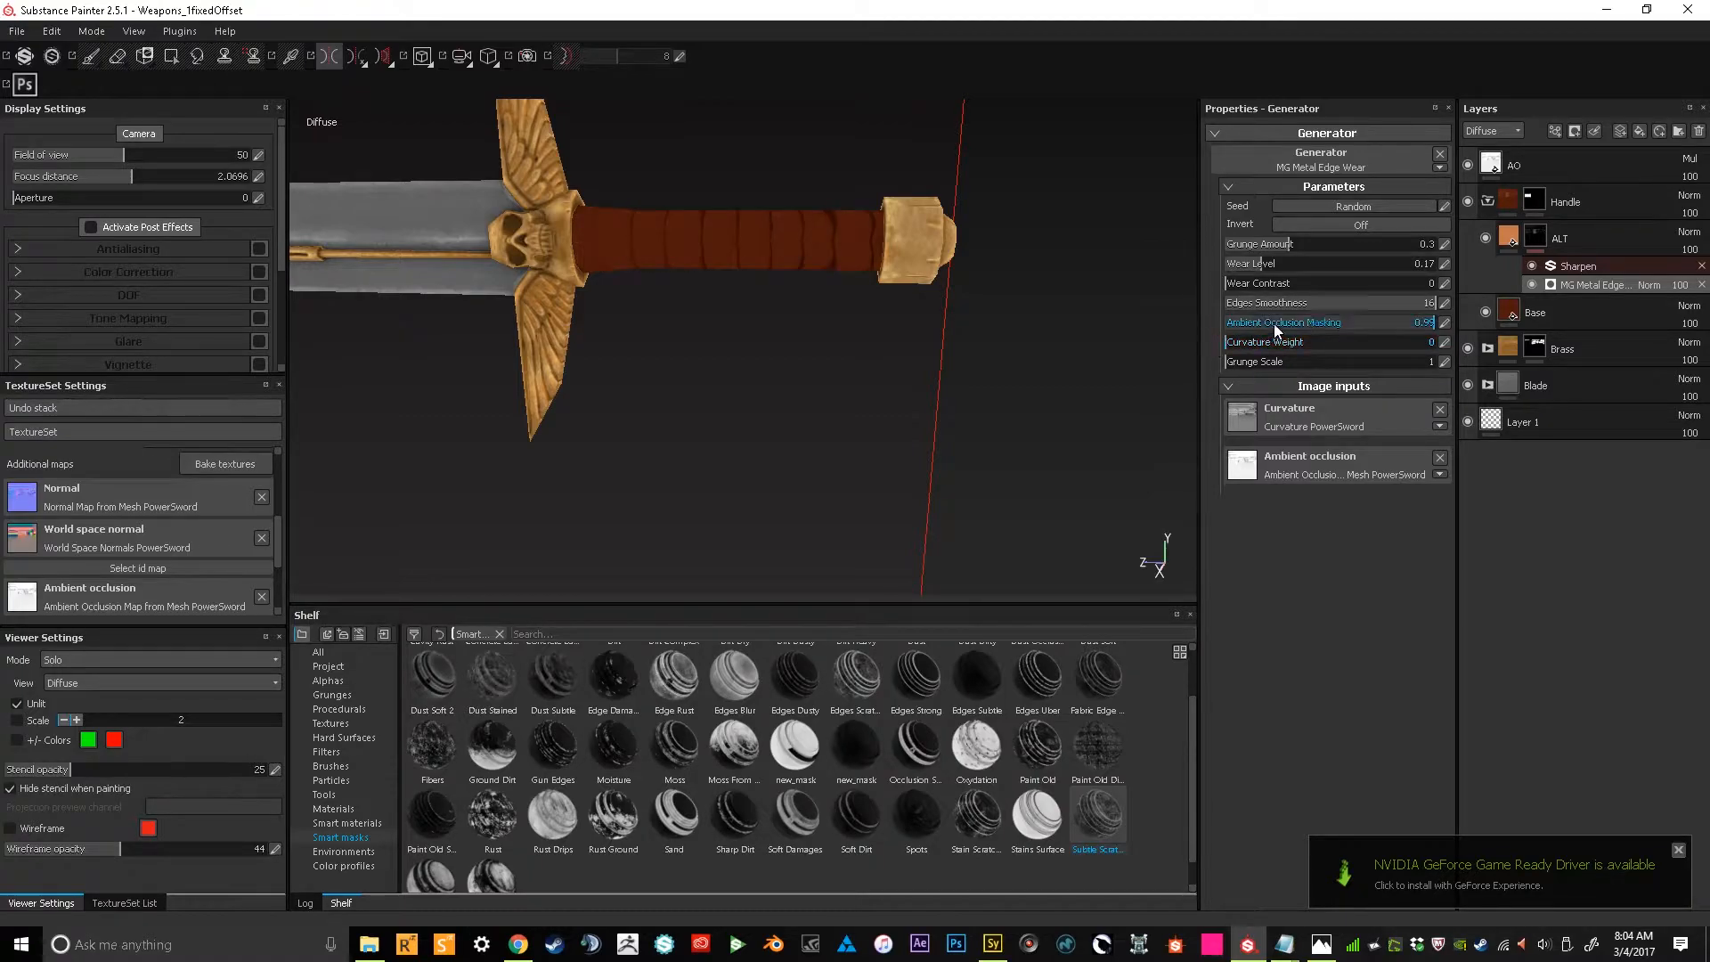
{"action": "mouse_move", "coordinate": [1334, 264]}
{"action": "left_mouse_down"}
{"action": "mouse_move", "coordinate": [1381, 264]}
{"action": "mouse_move", "coordinate": [1316, 267]}
{"action": "mouse_move", "coordinate": [1335, 276]}
{"action": "left_mouse_up"}
{"action": "left_click", "coordinate": [1263, 342]}
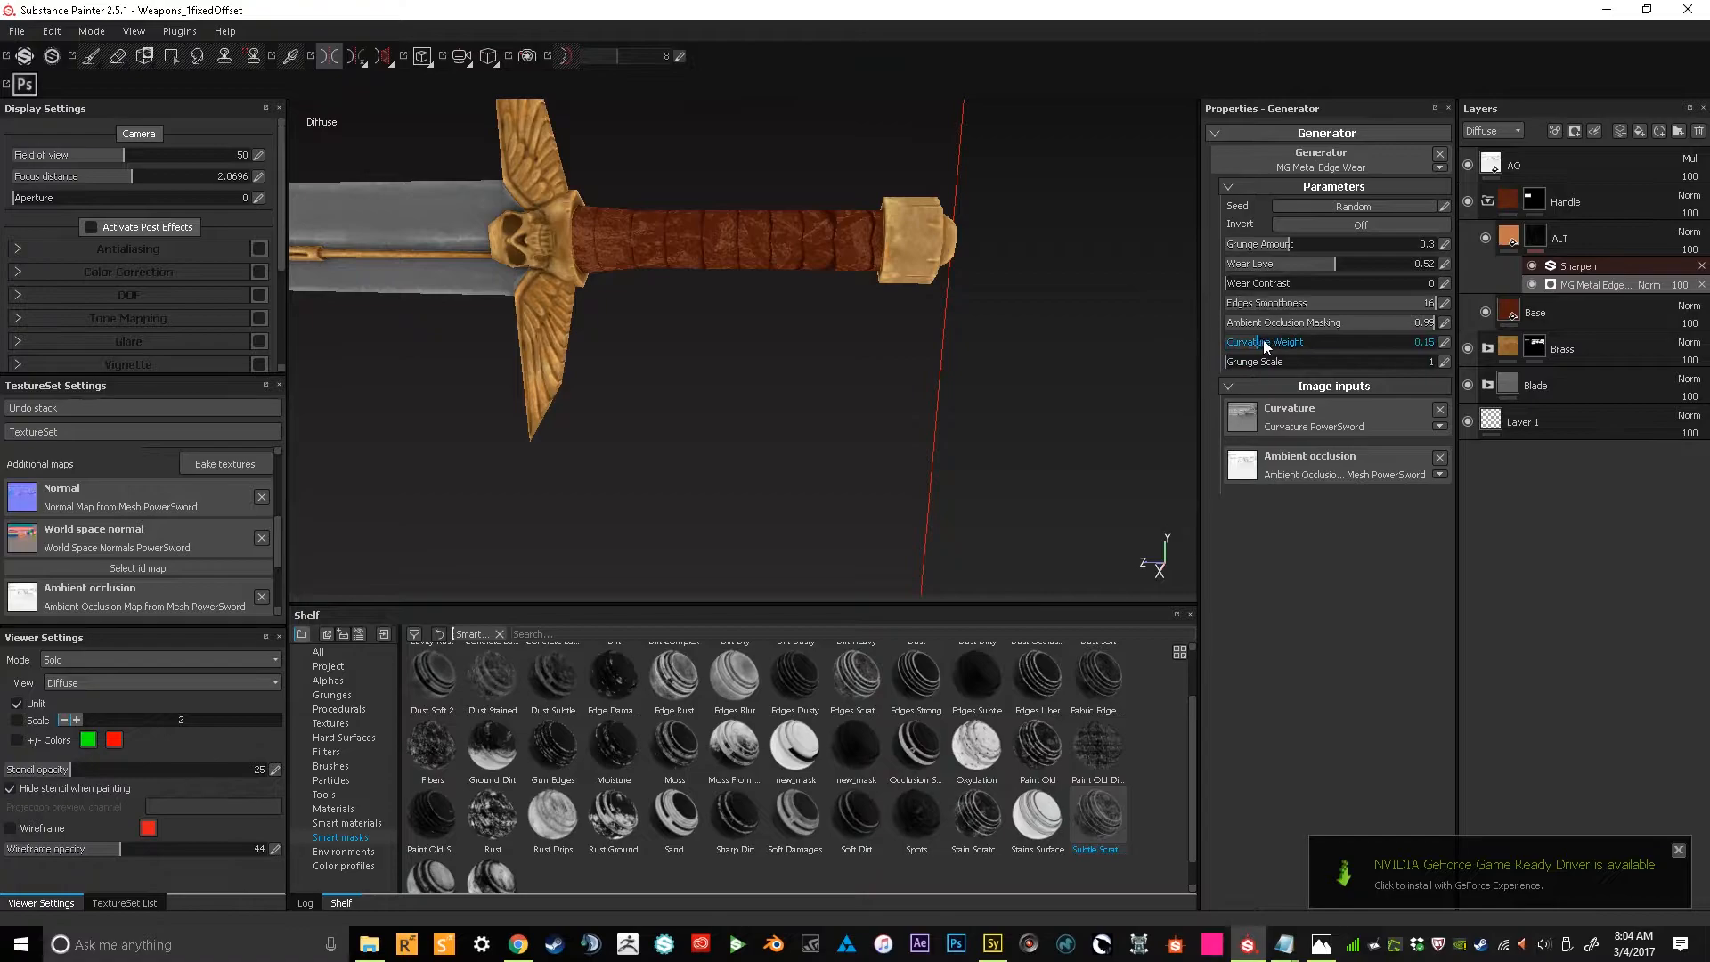
{"action": "left_click_drag", "start_coordinate": [1258, 347], "coordinate": [1249, 348]}
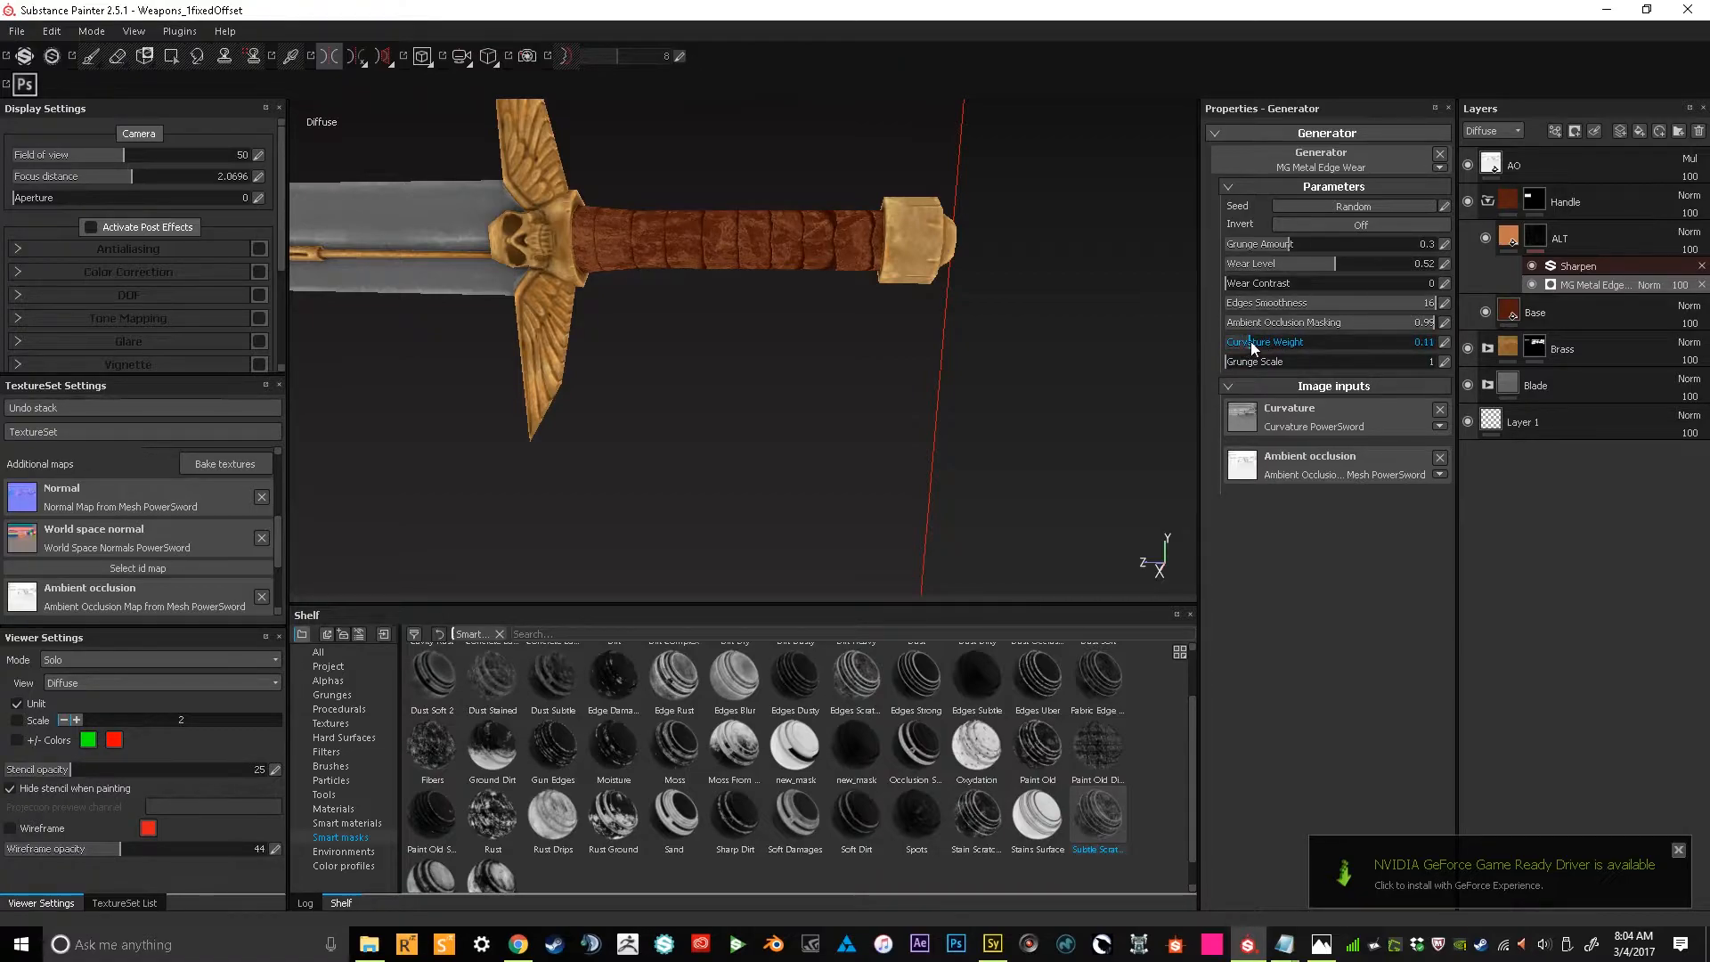
Set the edge wear generator to Grunge Amount 0.44, Wear Level 0.53, Wear Contrast 0.33 and Curvature Weight 0.36
{"action": "left_click", "coordinate": [1298, 267]}
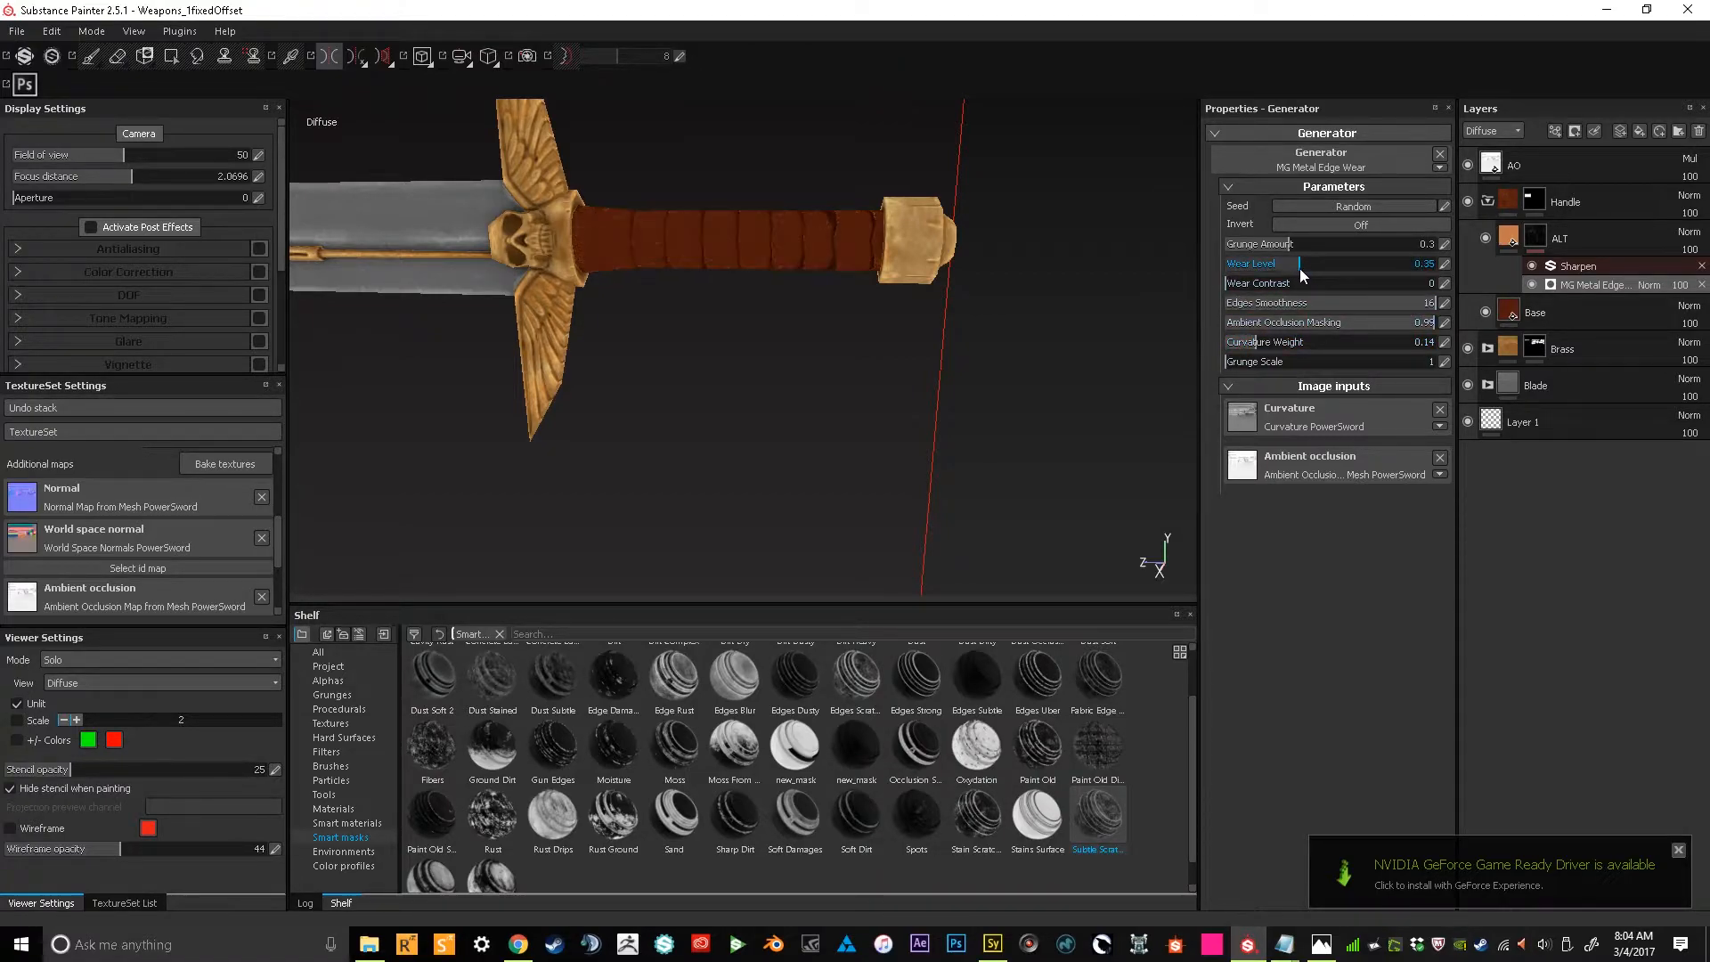
{"action": "left_click_drag", "start_coordinate": [1309, 274], "coordinate": [1313, 254]}
{"action": "left_click", "coordinate": [1306, 250]}
{"action": "left_click_drag", "start_coordinate": [753, 252], "coordinate": [710, 265], "text": "alt"}
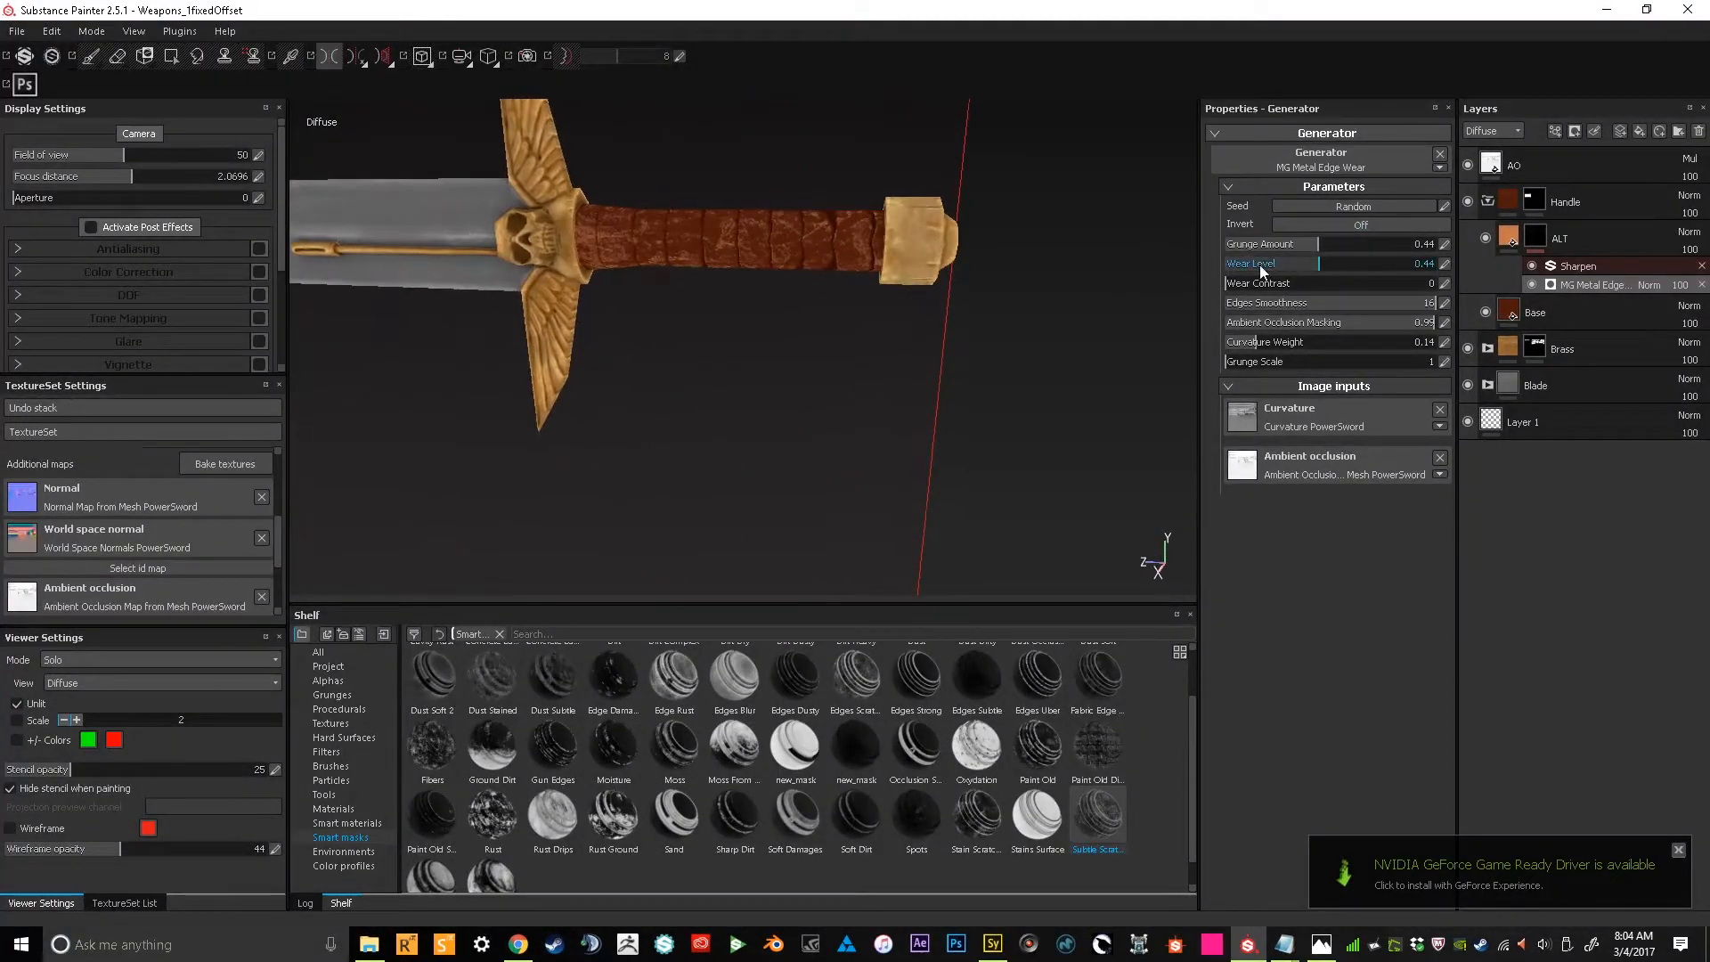
{"action": "mouse_move", "coordinate": [1307, 265]}
{"action": "left_mouse_down"}
{"action": "mouse_move", "coordinate": [1336, 264]}
{"action": "mouse_move", "coordinate": [1332, 282]}
{"action": "mouse_move", "coordinate": [1258, 289]}
{"action": "mouse_move", "coordinate": [1316, 287]}
{"action": "left_mouse_up"}
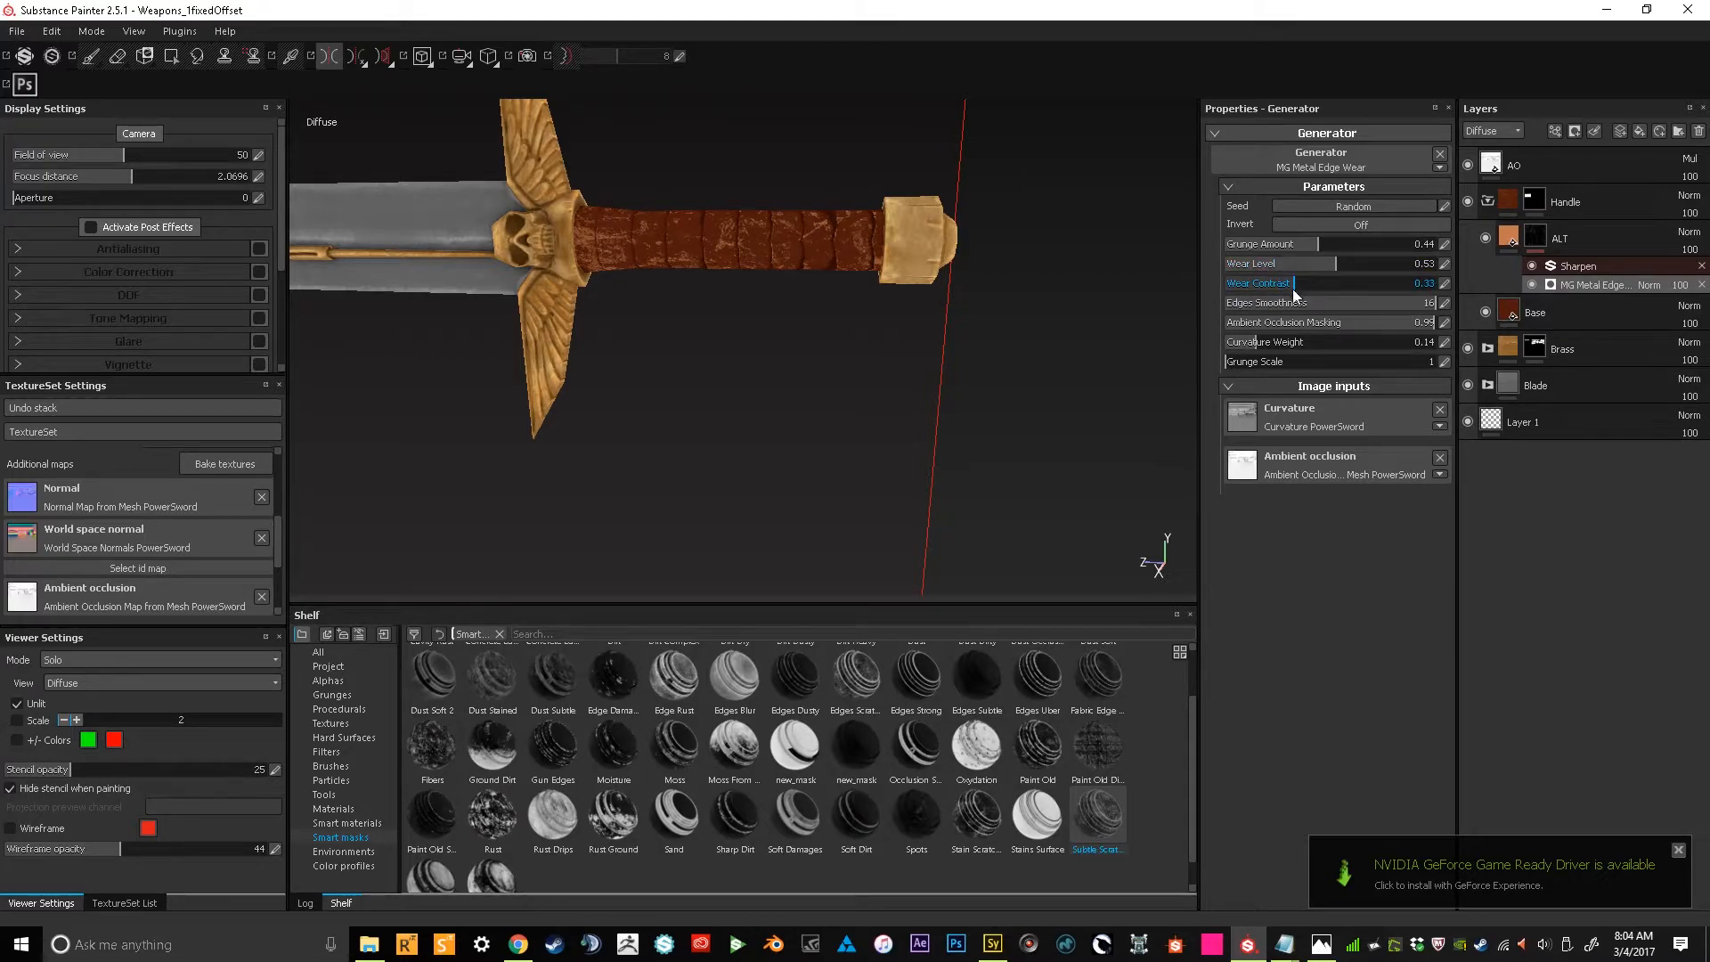
{"action": "left_click_drag", "start_coordinate": [1273, 349], "coordinate": [1301, 345]}
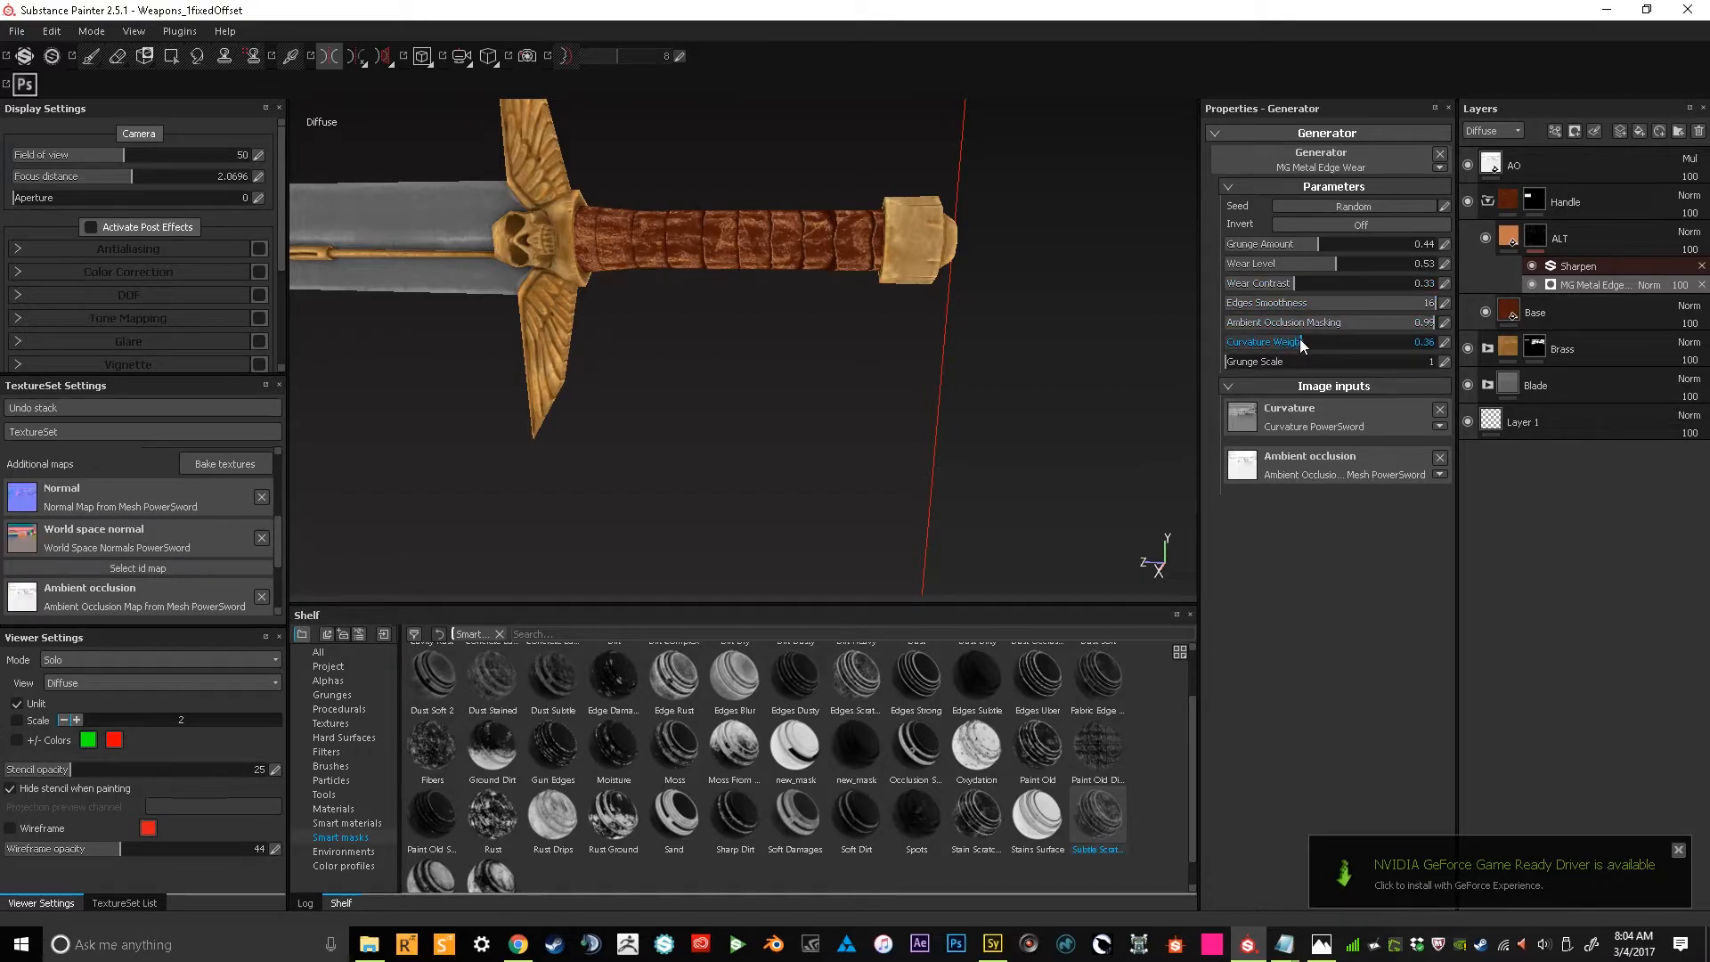
Raise the edge wear generator's Wear Contrast and remove the Sharpen filter from the ALT layer's mask
{"action": "mouse_move", "coordinate": [1305, 285]}
{"action": "left_mouse_down"}
{"action": "mouse_move", "coordinate": [1371, 279]}
{"action": "mouse_move", "coordinate": [1339, 281]}
{"action": "left_mouse_up"}
{"action": "left_click", "coordinate": [1578, 265]}
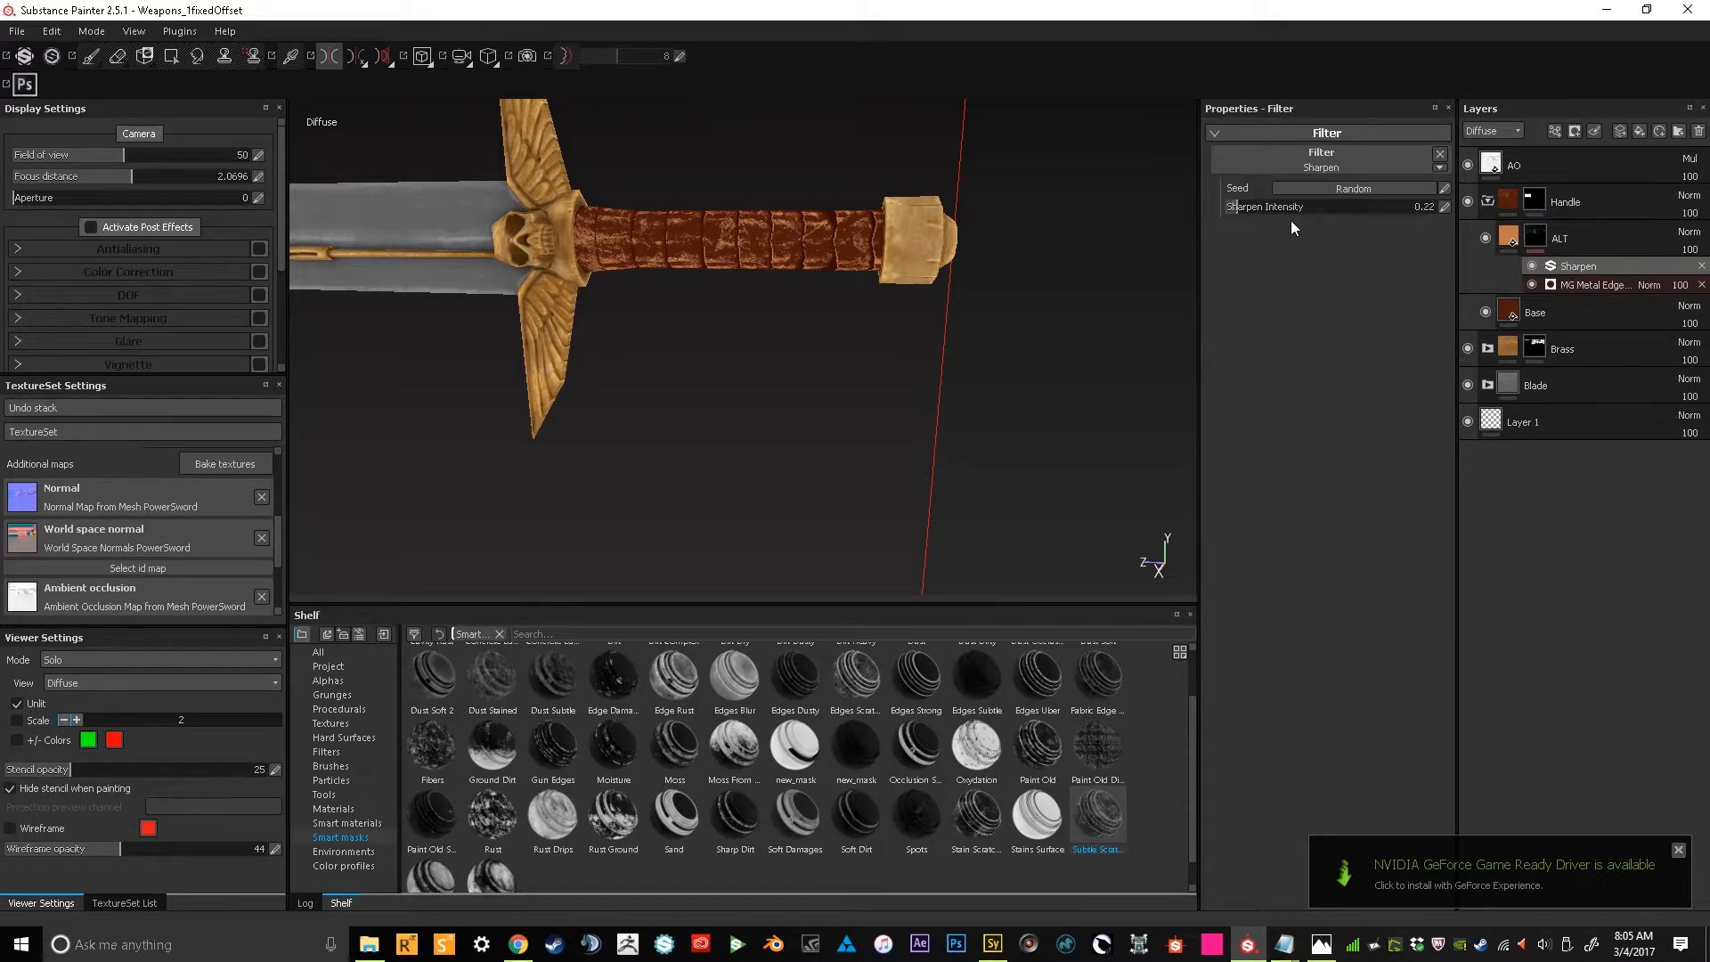
{"action": "left_click", "coordinate": [1225, 211]}
{"action": "left_click", "coordinate": [1699, 267]}
{"action": "scroll", "coordinate": [992, 274], "scroll_direction": "up", "scroll_amount": 2}
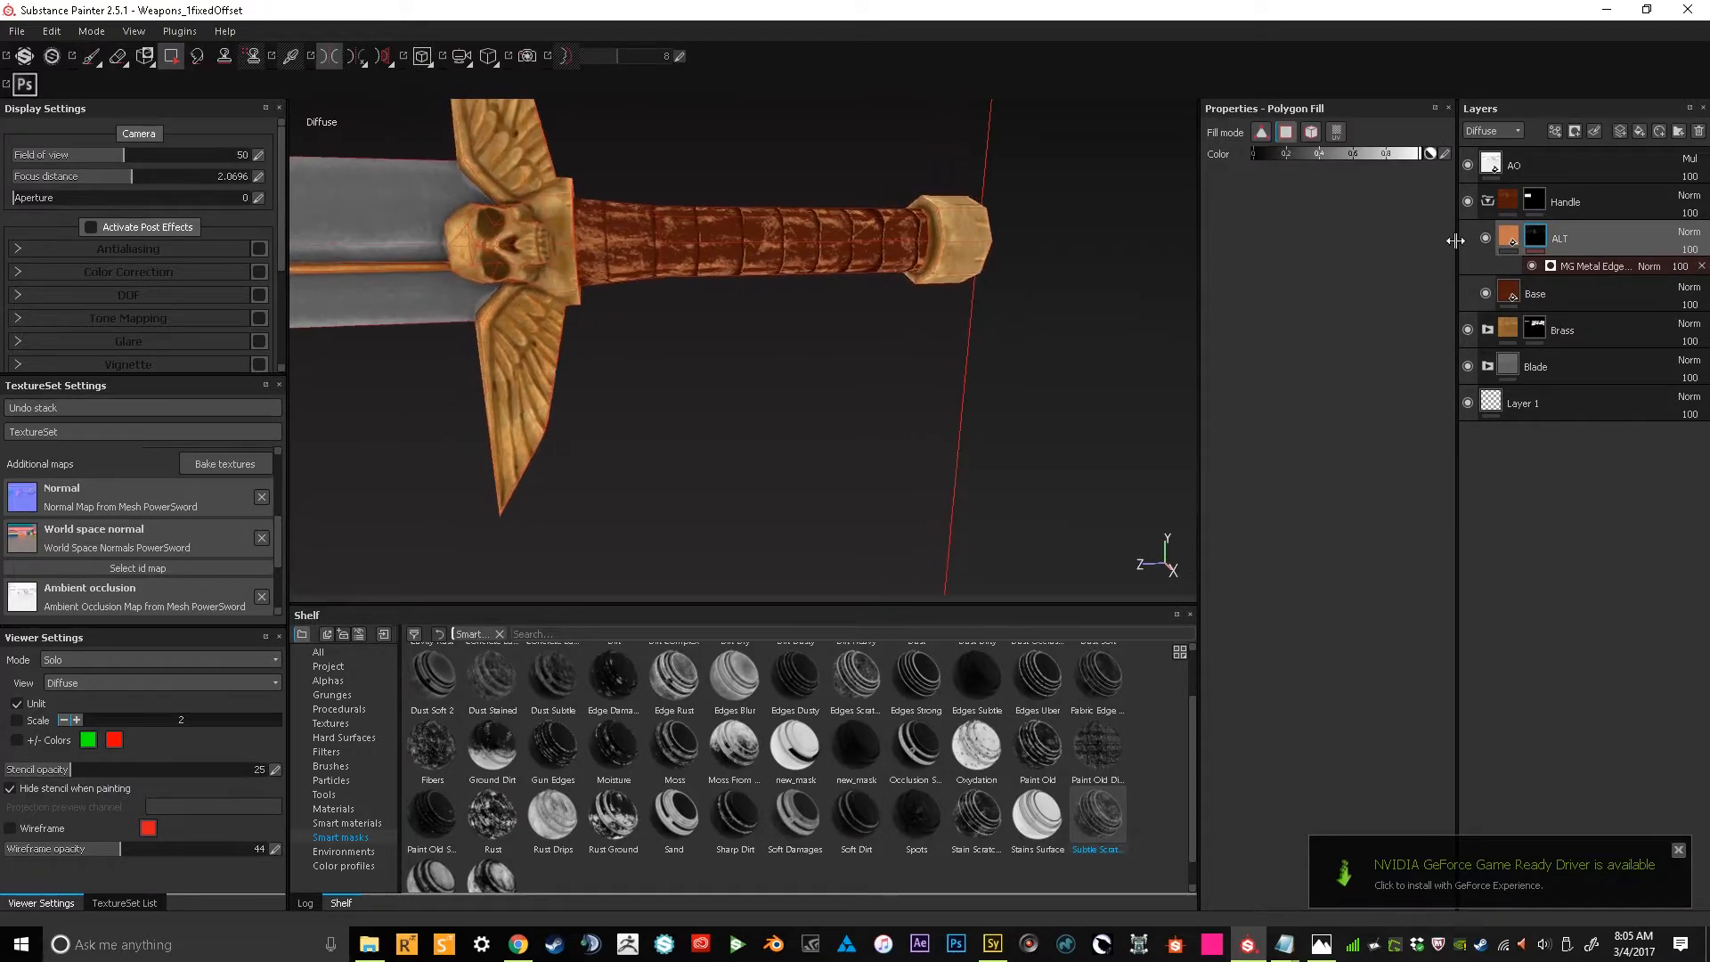
Darken the ALT layer's diffuse colour to a brown with a value of about 0.104 and check the handle
{"action": "left_click", "coordinate": [1508, 237]}
{"action": "left_click", "coordinate": [1273, 415]}
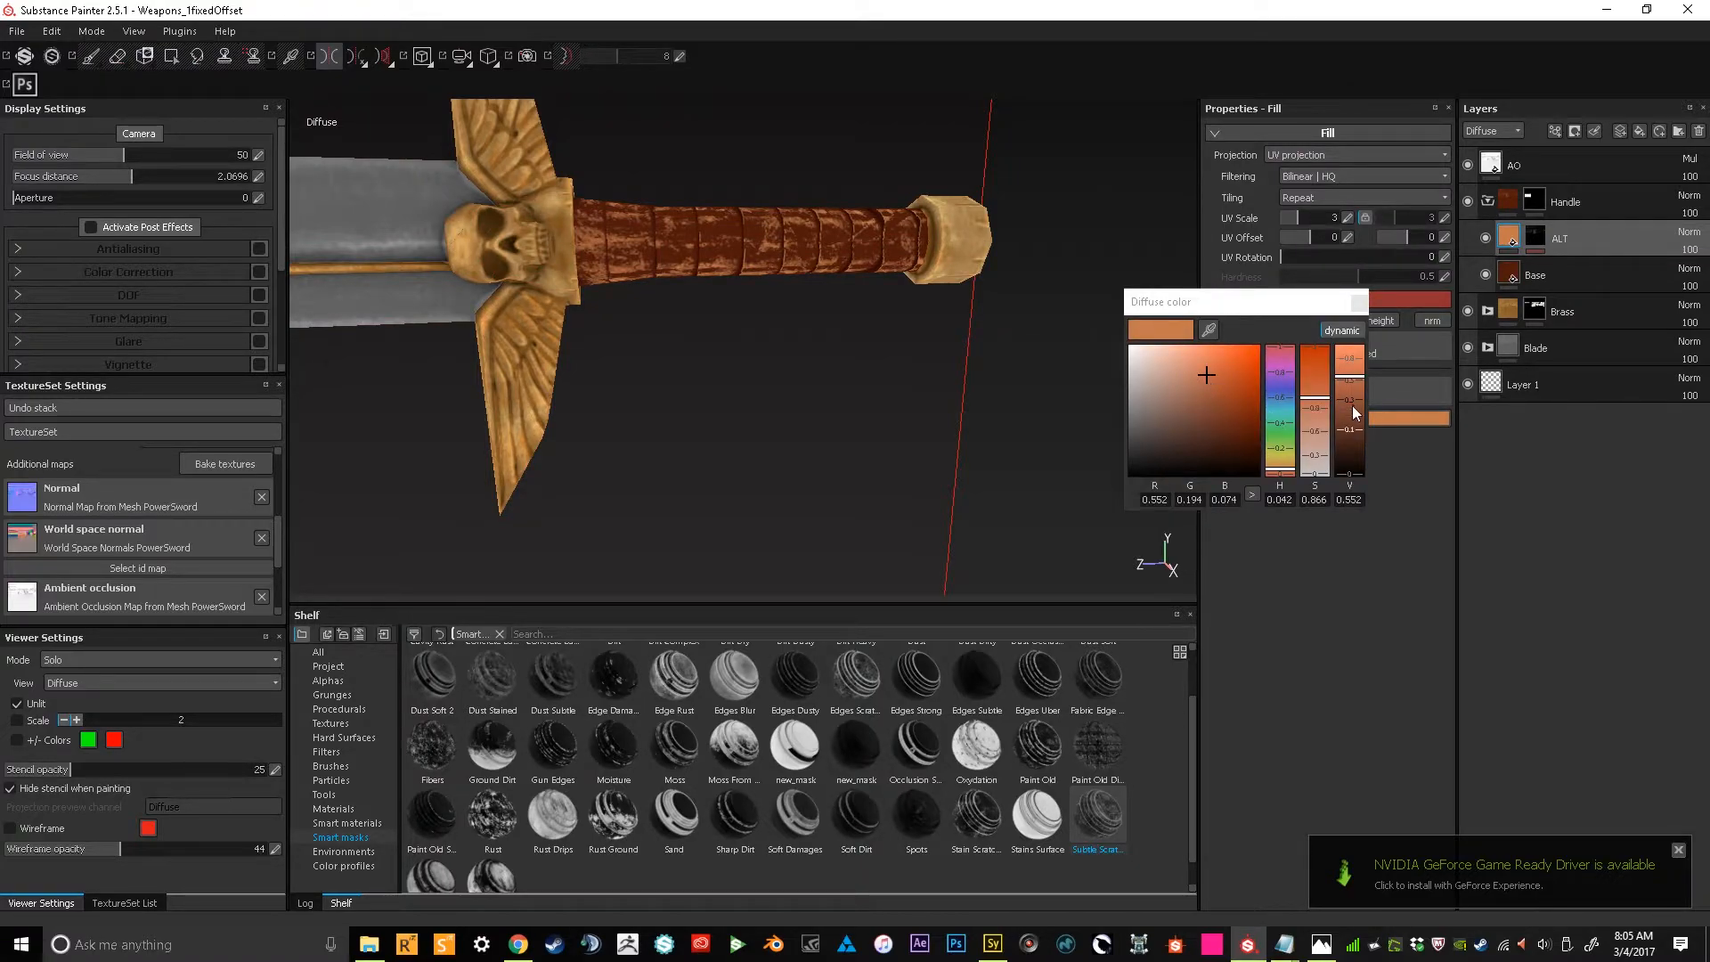
{"action": "left_click_drag", "start_coordinate": [1352, 394], "coordinate": [1348, 437]}
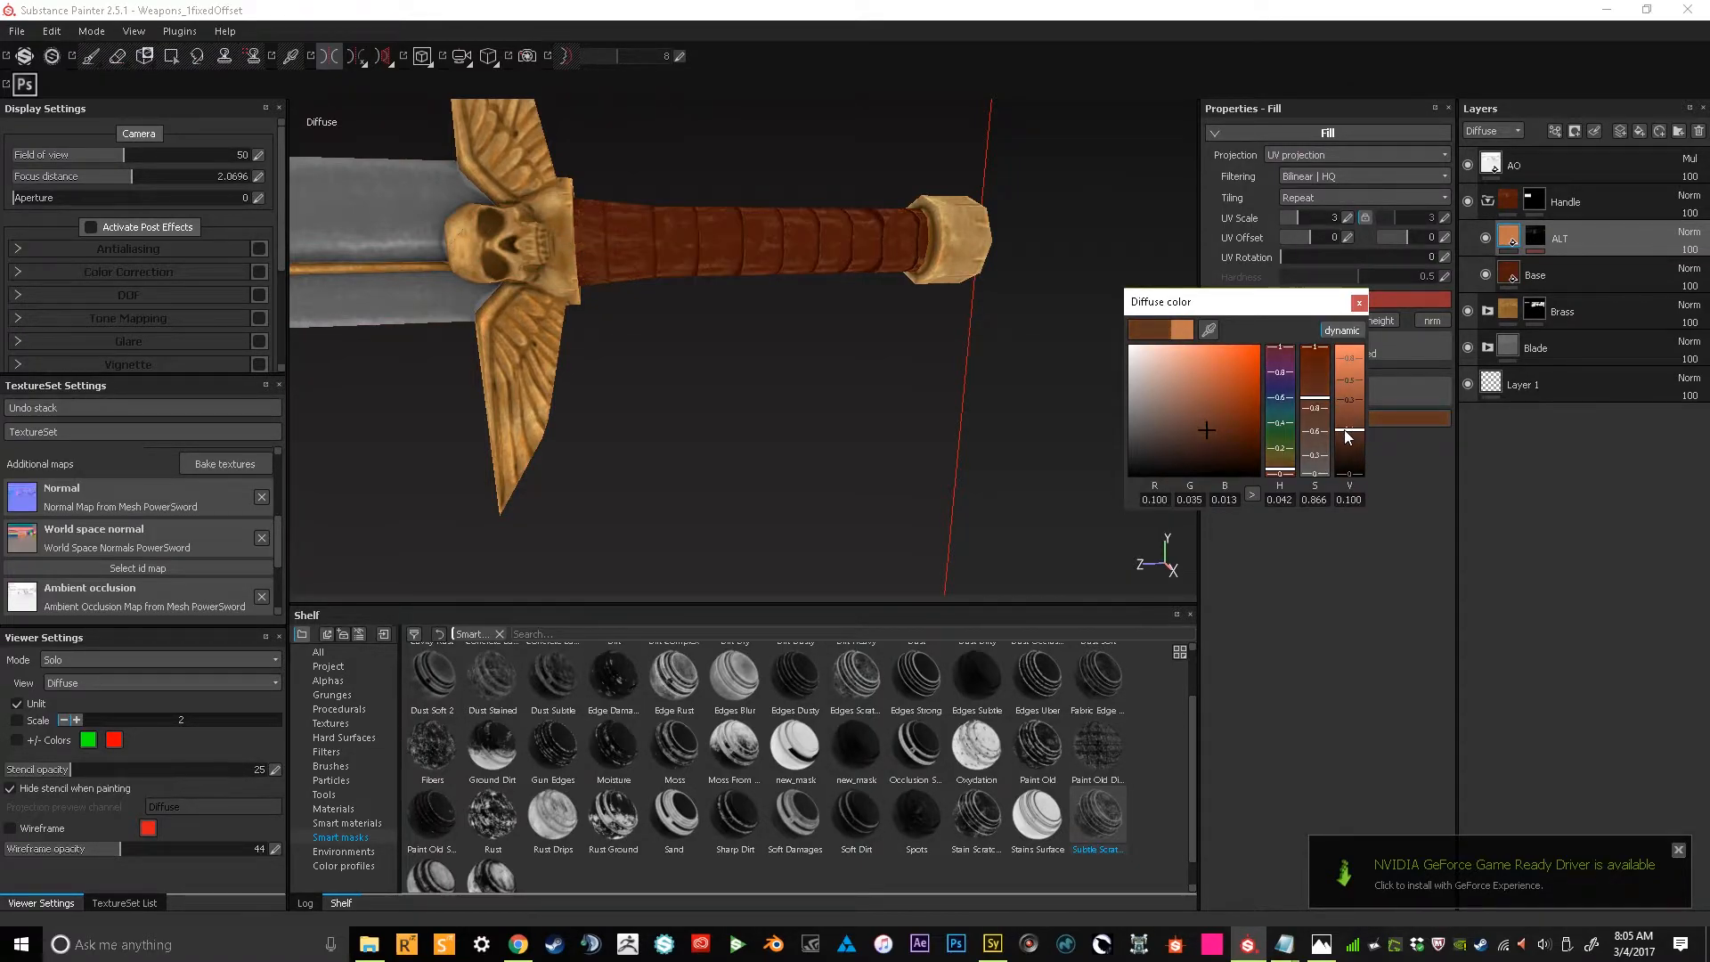
{"action": "left_click_drag", "start_coordinate": [714, 279], "coordinate": [265, 701], "text": "alt"}
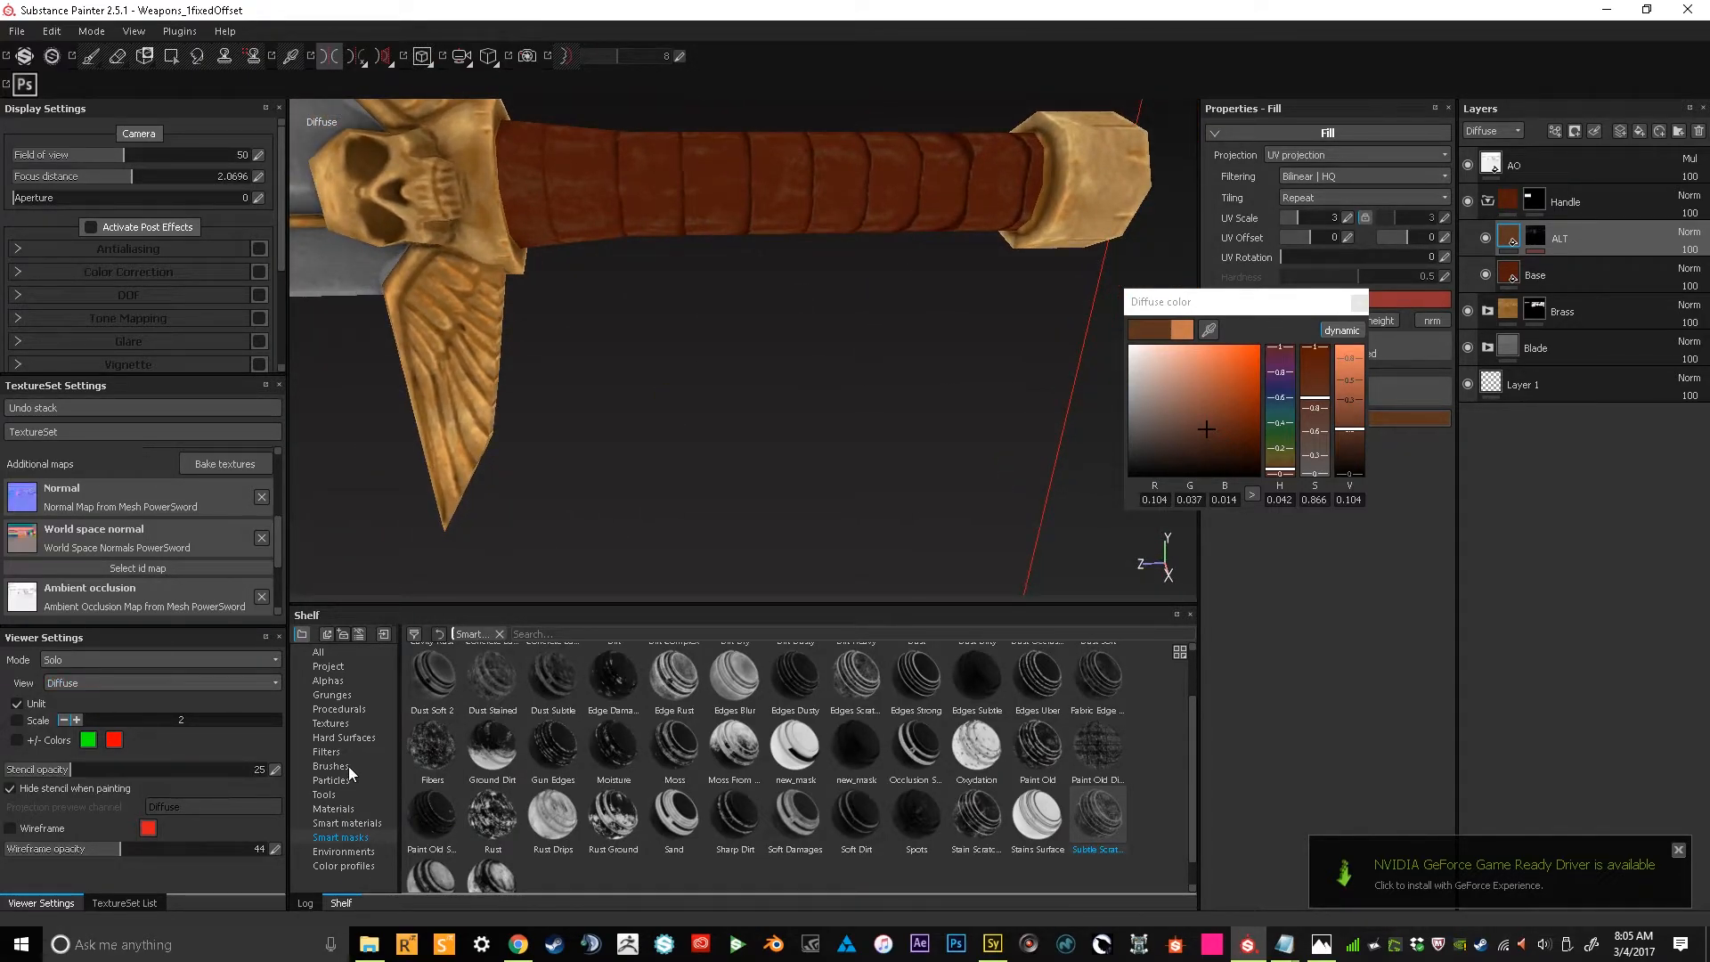
Add a fill layer named Noise above ALT in the Handle folder and restrict it to the diffuse channel
{"action": "left_click", "coordinate": [1639, 130]}
{"action": "double_click", "coordinate": [1563, 239]}
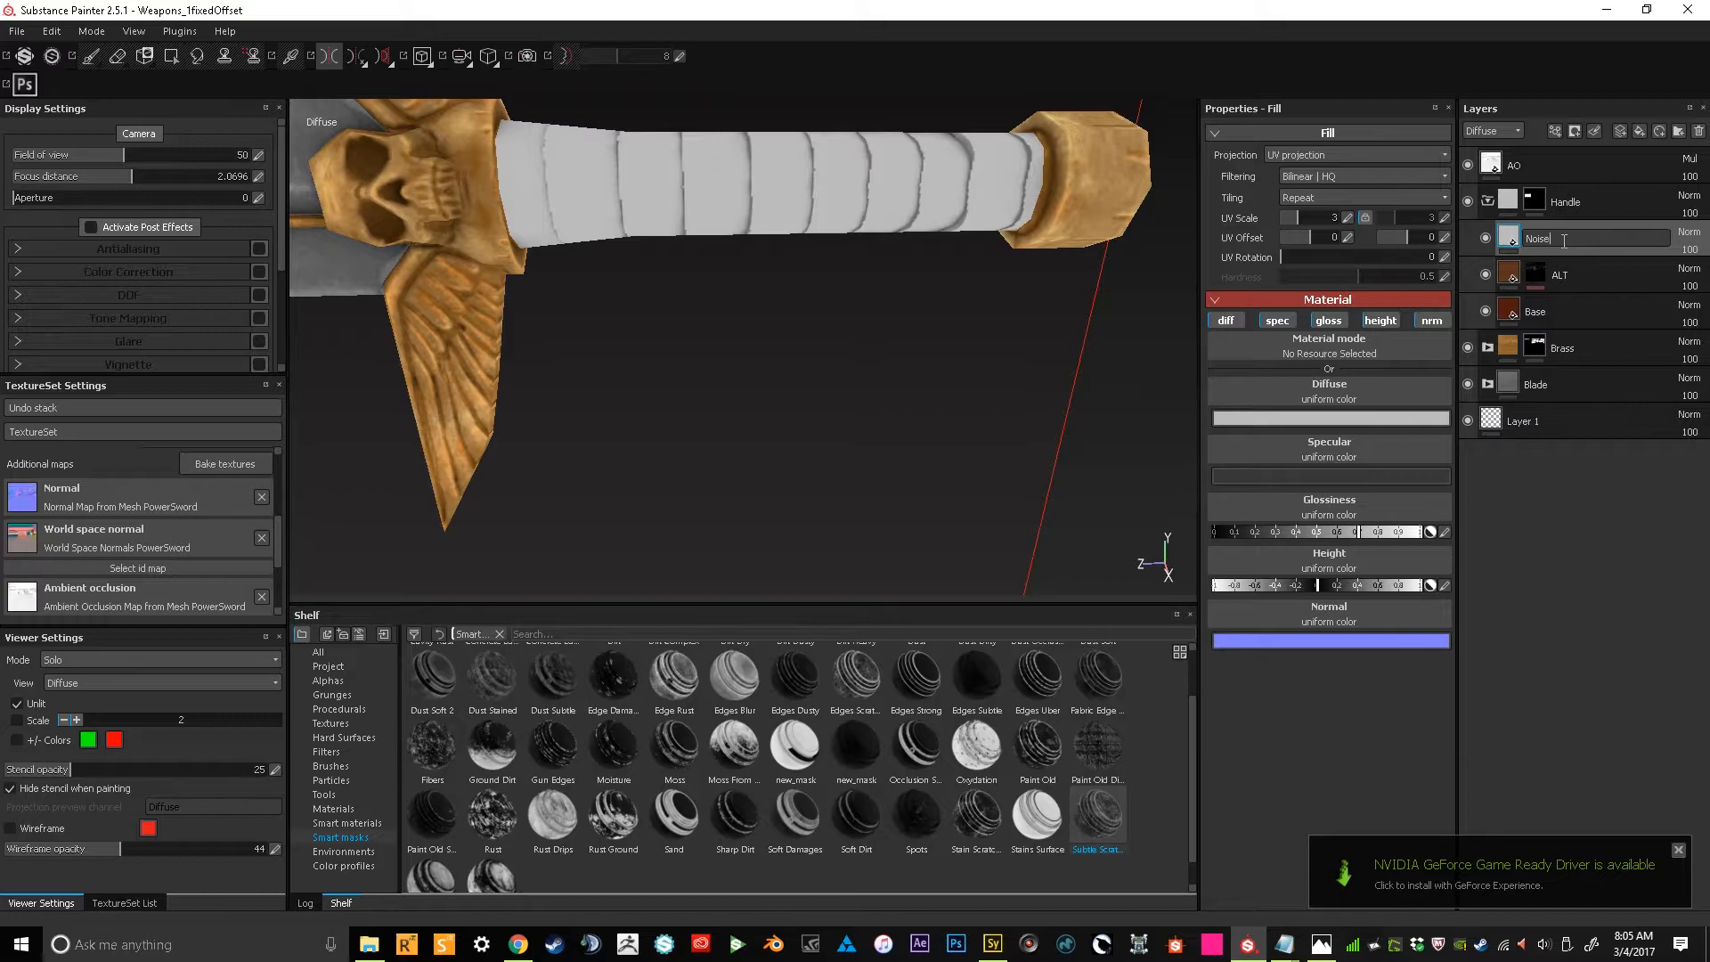
{"action": "type", "text": "Noise"}
{"action": "key", "text": "Return"}
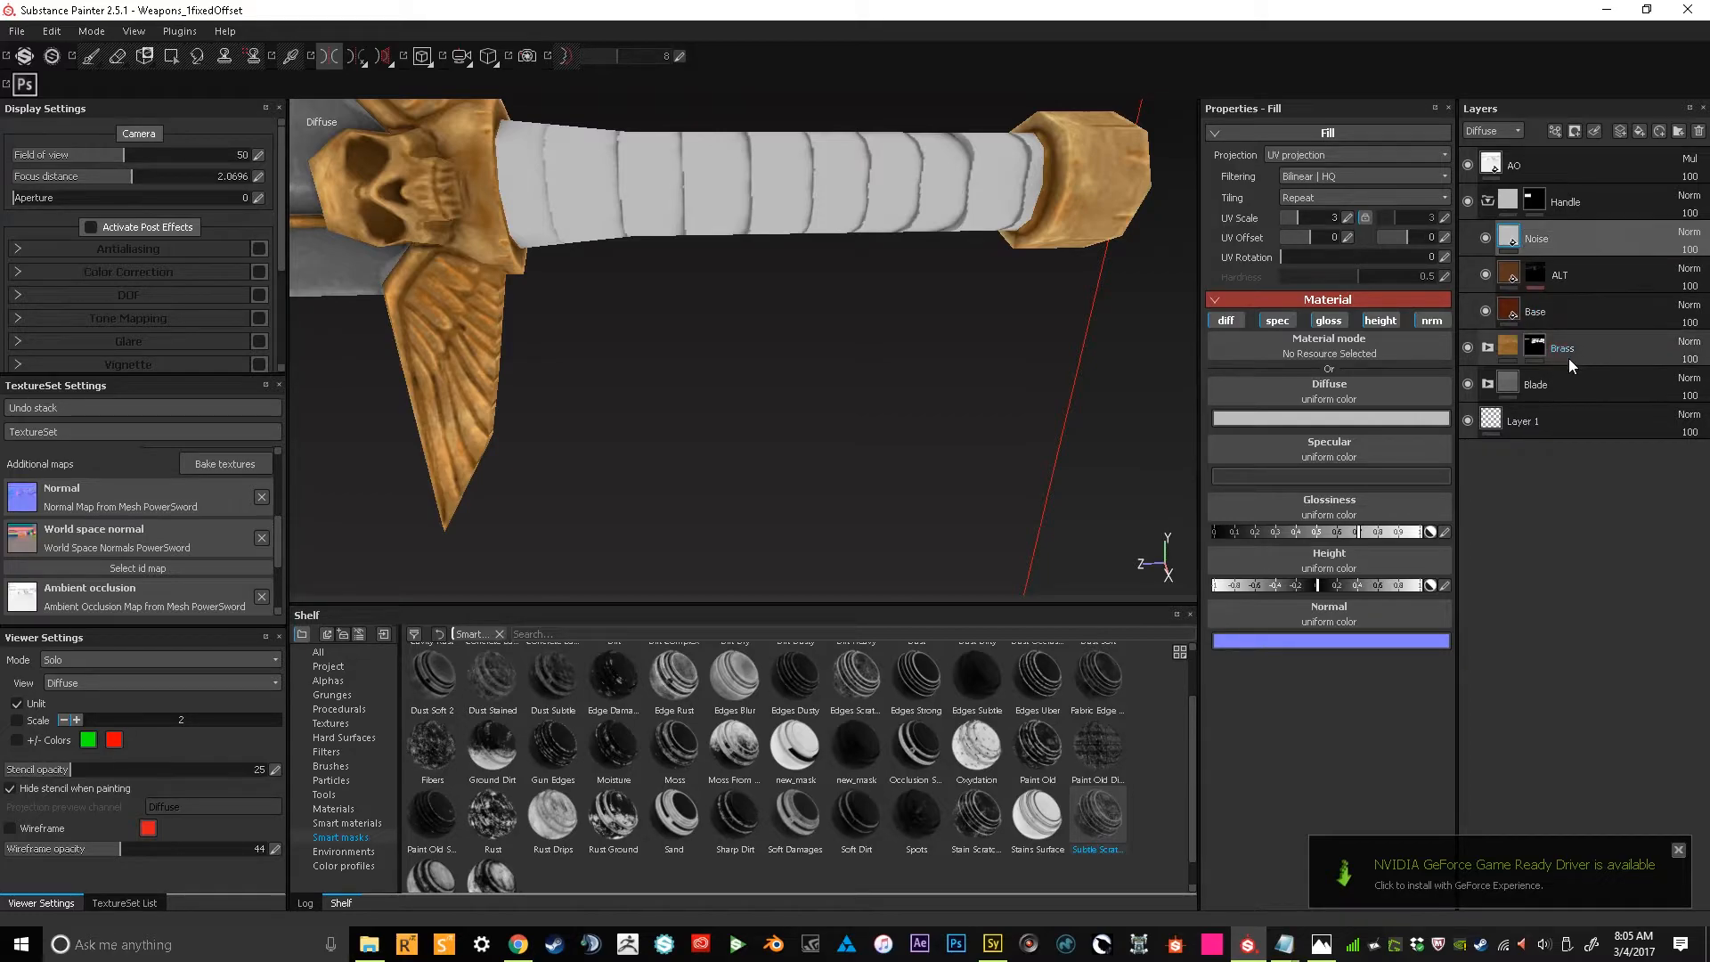
{"action": "left_click", "coordinate": [1277, 320]}
{"action": "left_click", "coordinate": [1329, 321]}
{"action": "left_click", "coordinate": [1380, 321]}
{"action": "left_click", "coordinate": [1431, 320]}
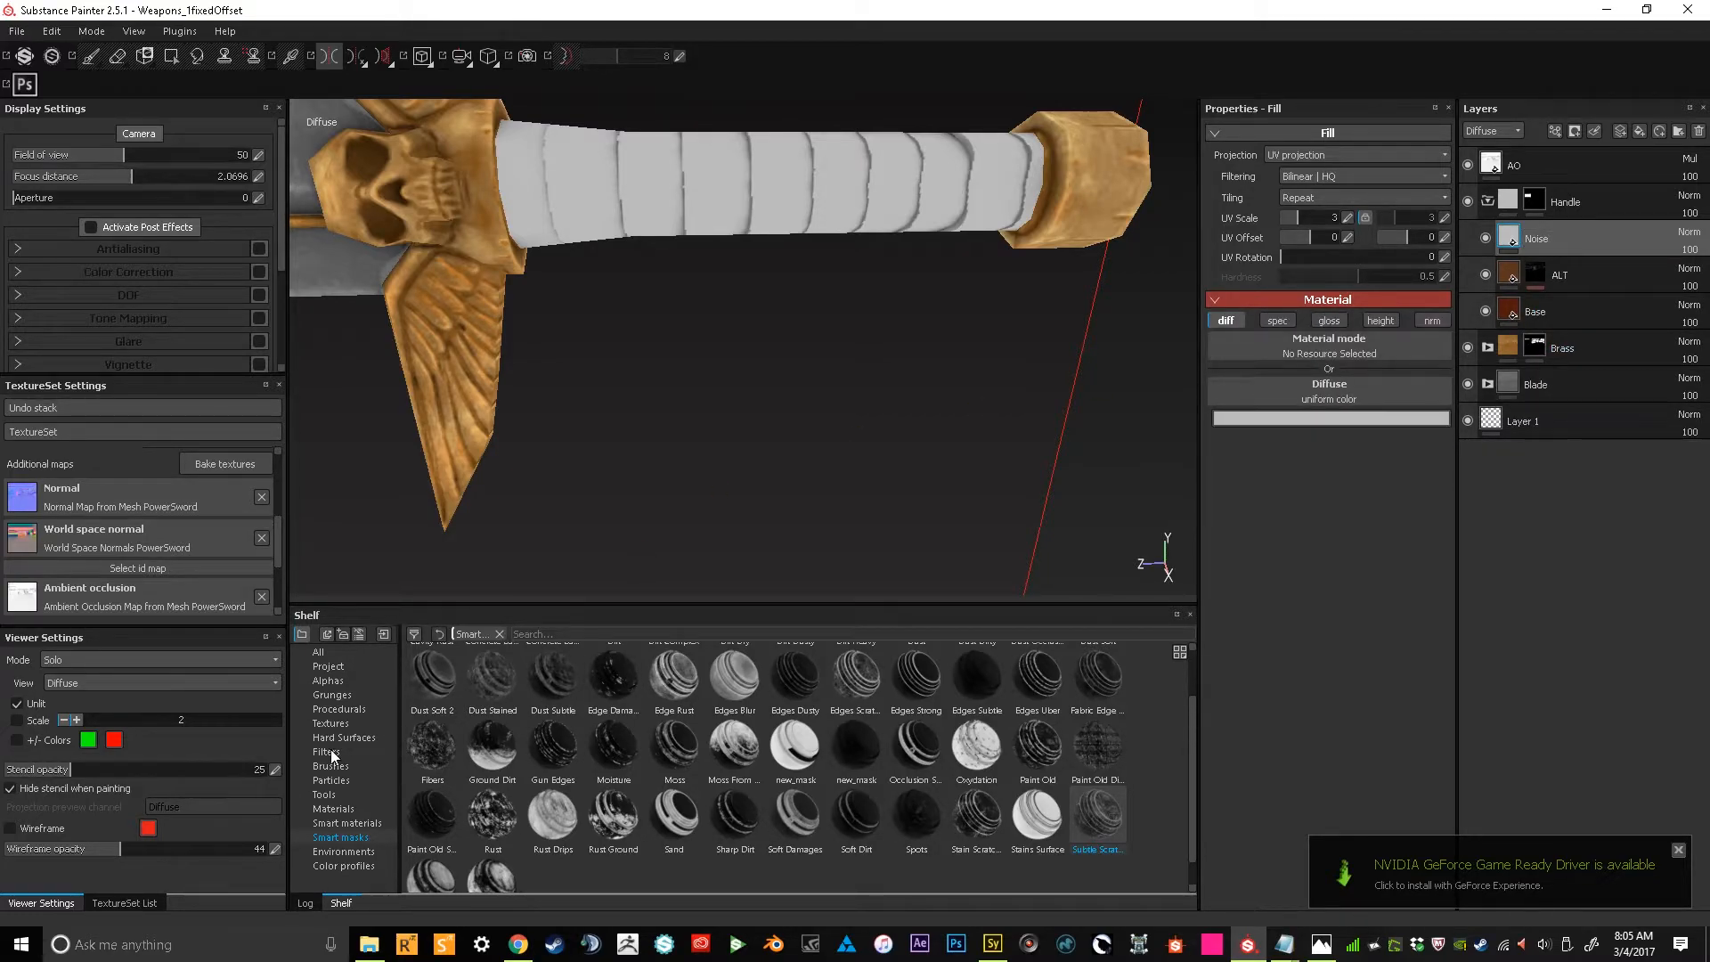
Apply the Scratches 2 procedural as the Noise layer's material
{"action": "left_click", "coordinate": [342, 708]}
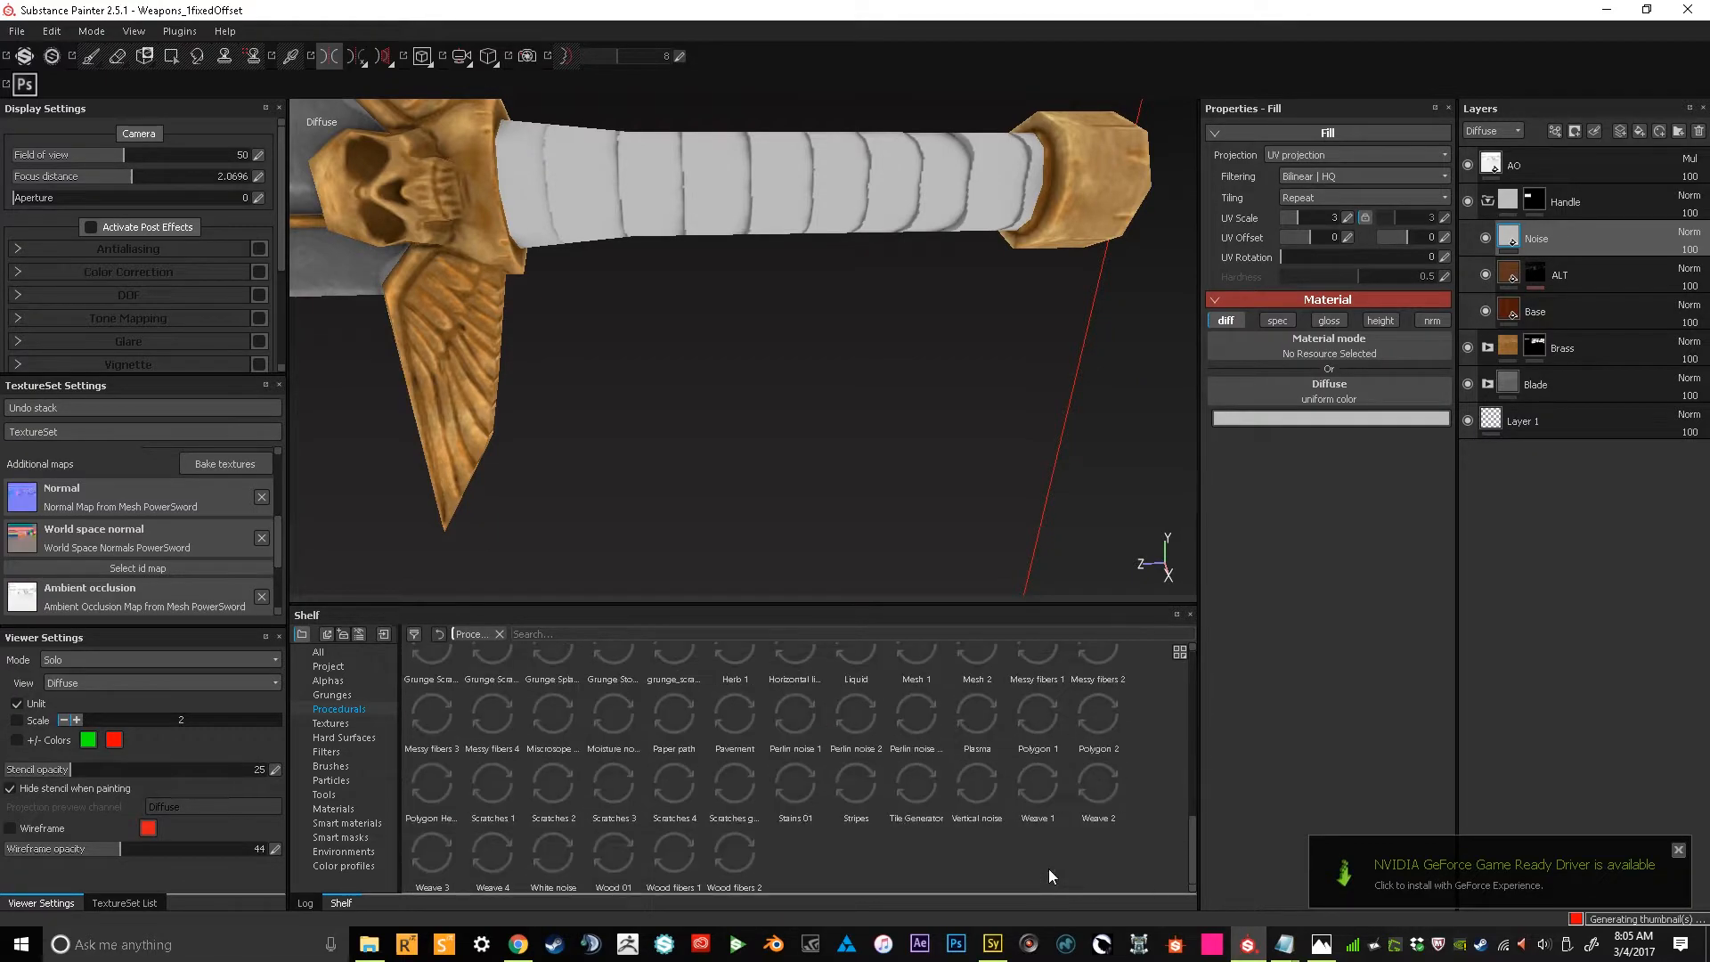
{"action": "scroll", "coordinate": [960, 854], "scroll_direction": "down", "scroll_amount": 5}
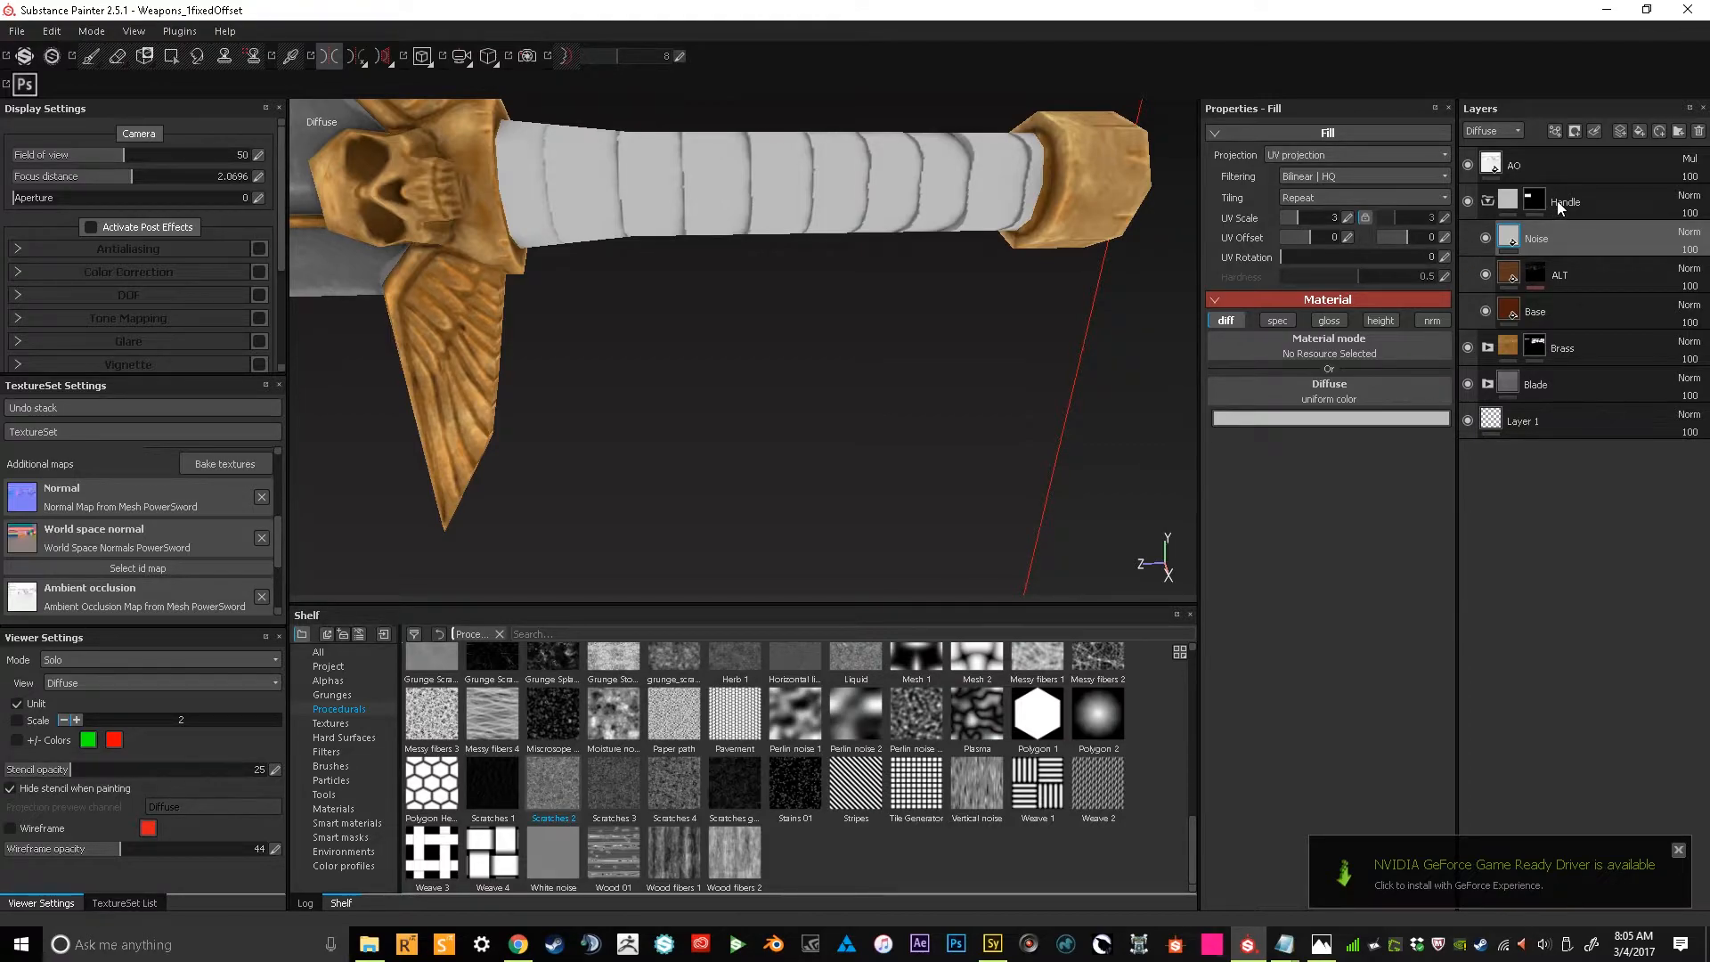
{"action": "left_click_drag", "start_coordinate": [1298, 370], "coordinate": [1302, 354]}
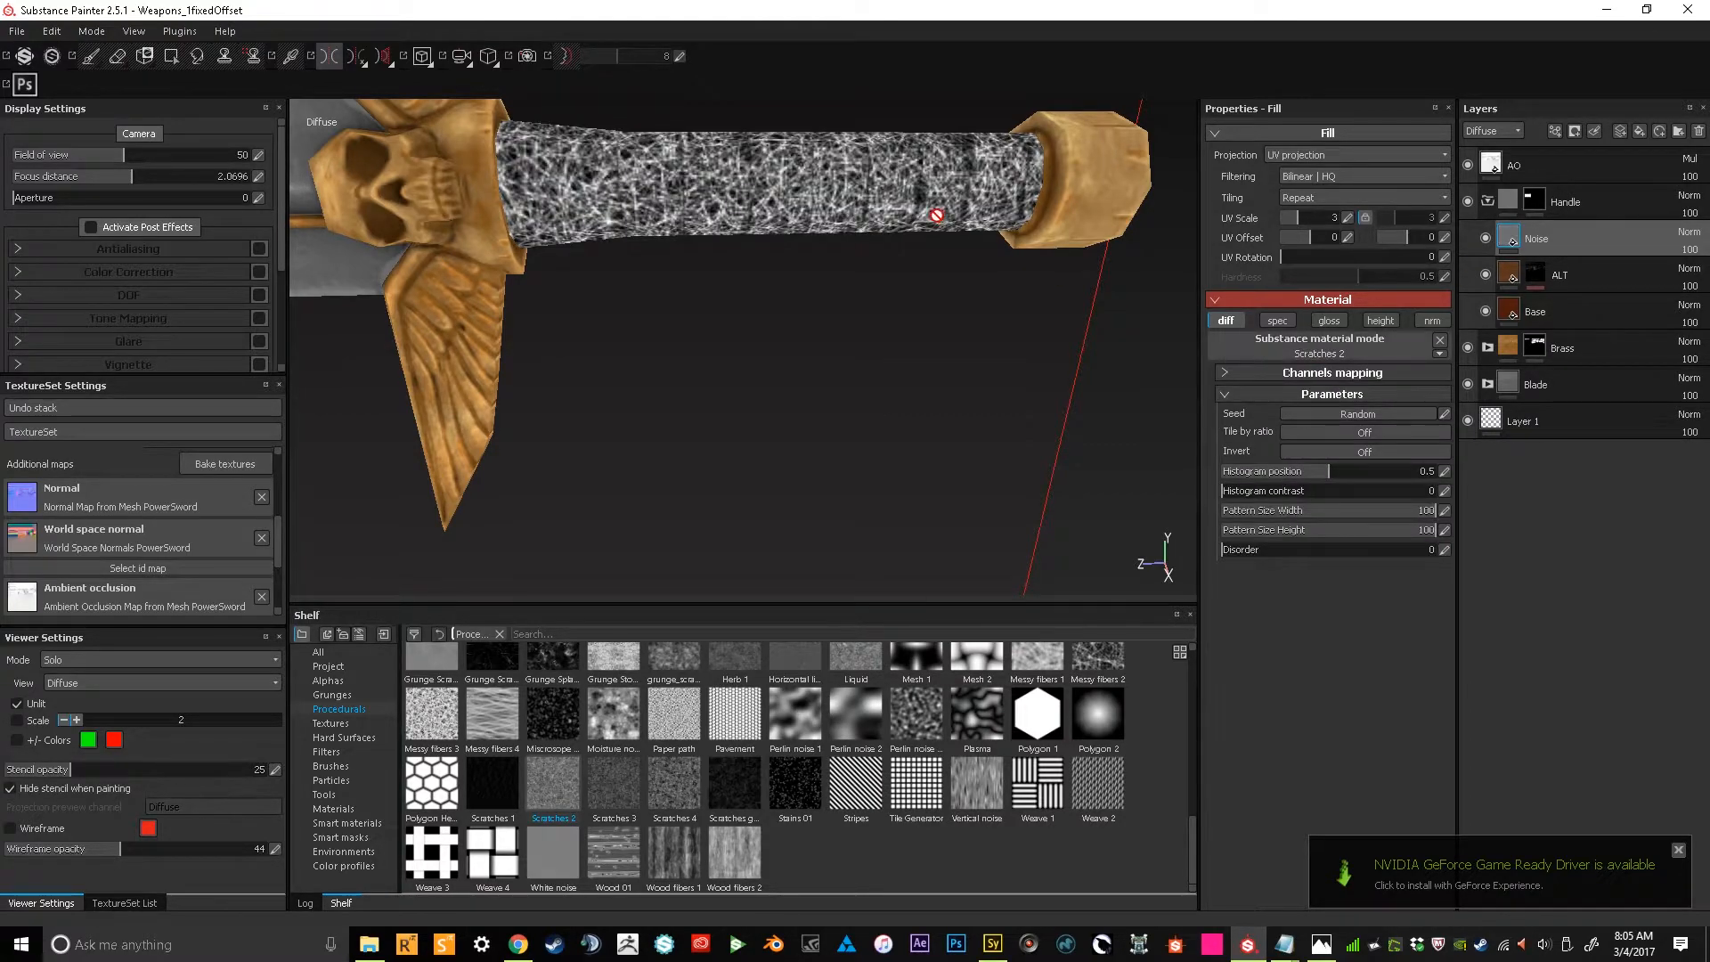
Try the Multiply blend mode on the Noise layer, switch it to Color dodge and inspect the handle
{"action": "left_click", "coordinate": [1688, 233]}
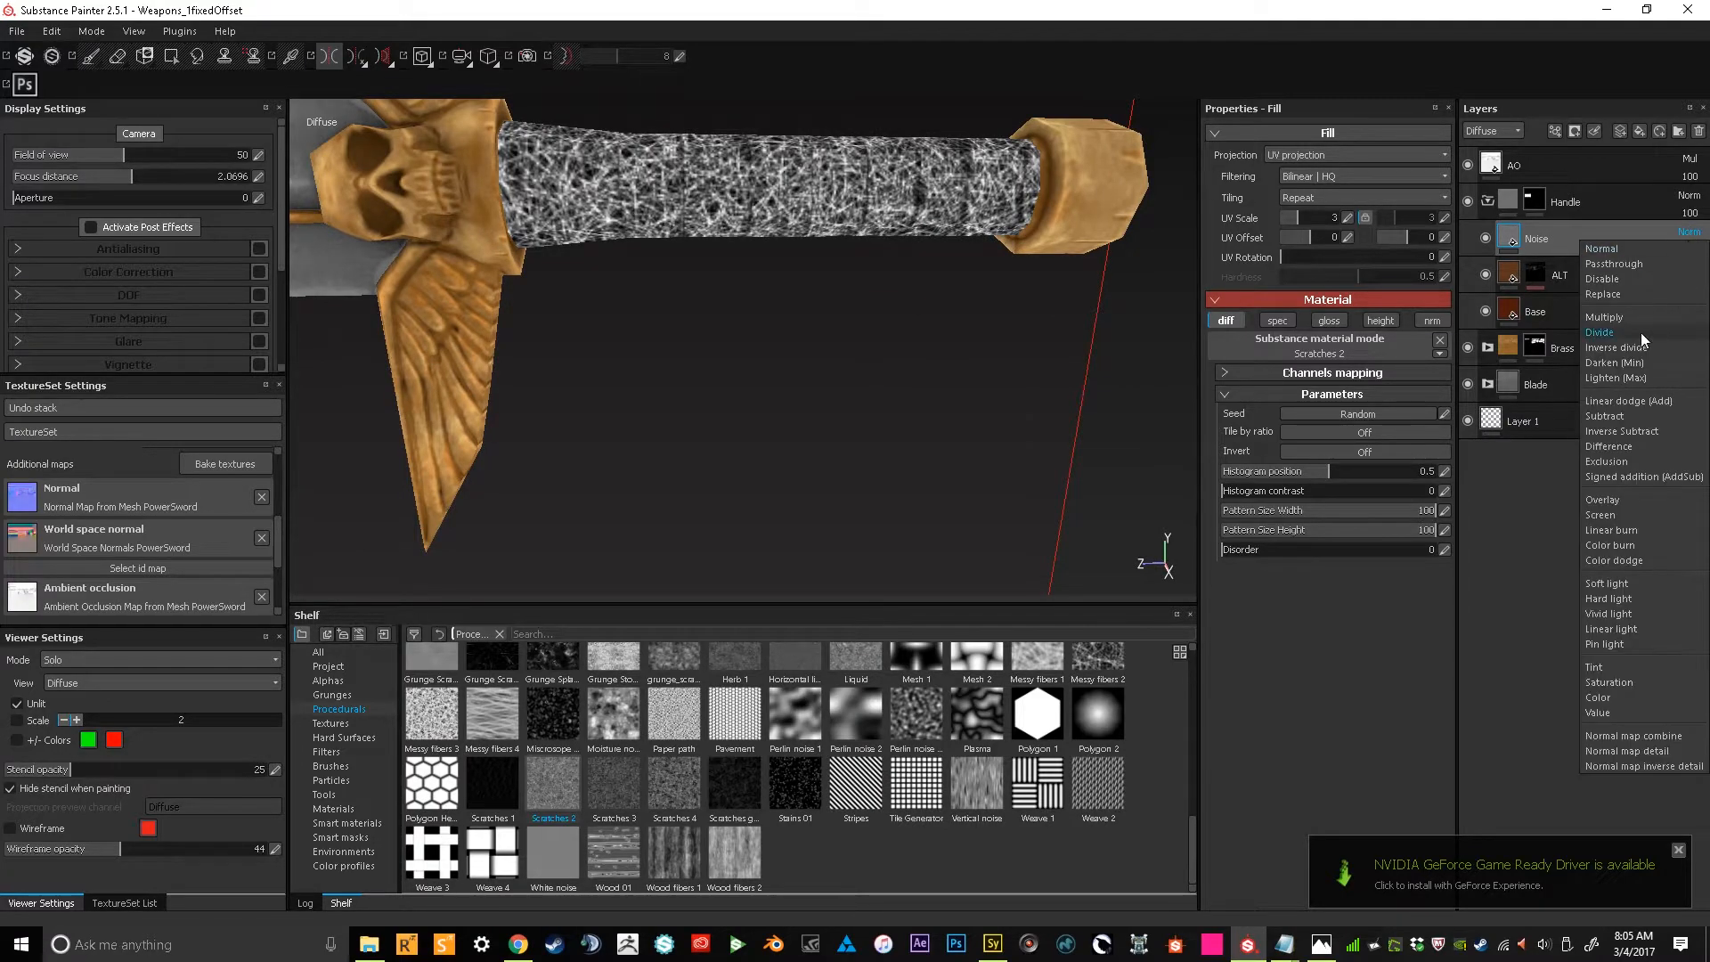
{"action": "left_click", "coordinate": [1612, 317]}
{"action": "left_click_drag", "start_coordinate": [844, 290], "coordinate": [859, 344], "text": "alt"}
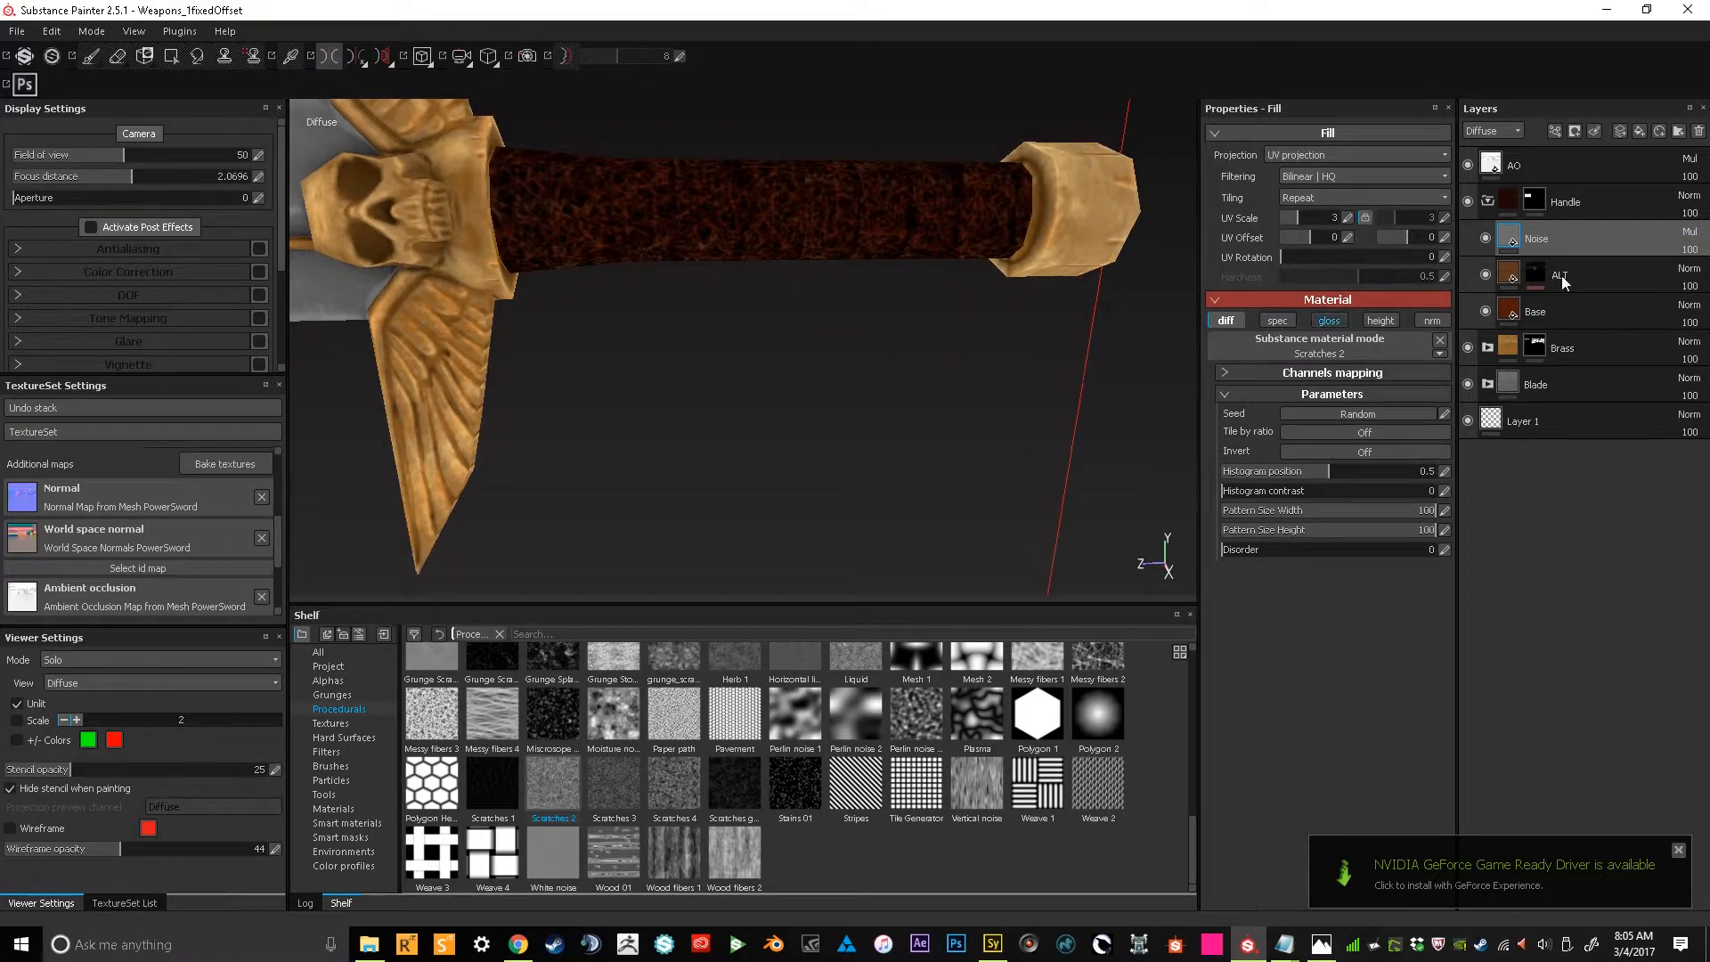
{"action": "left_click", "coordinate": [1700, 234]}
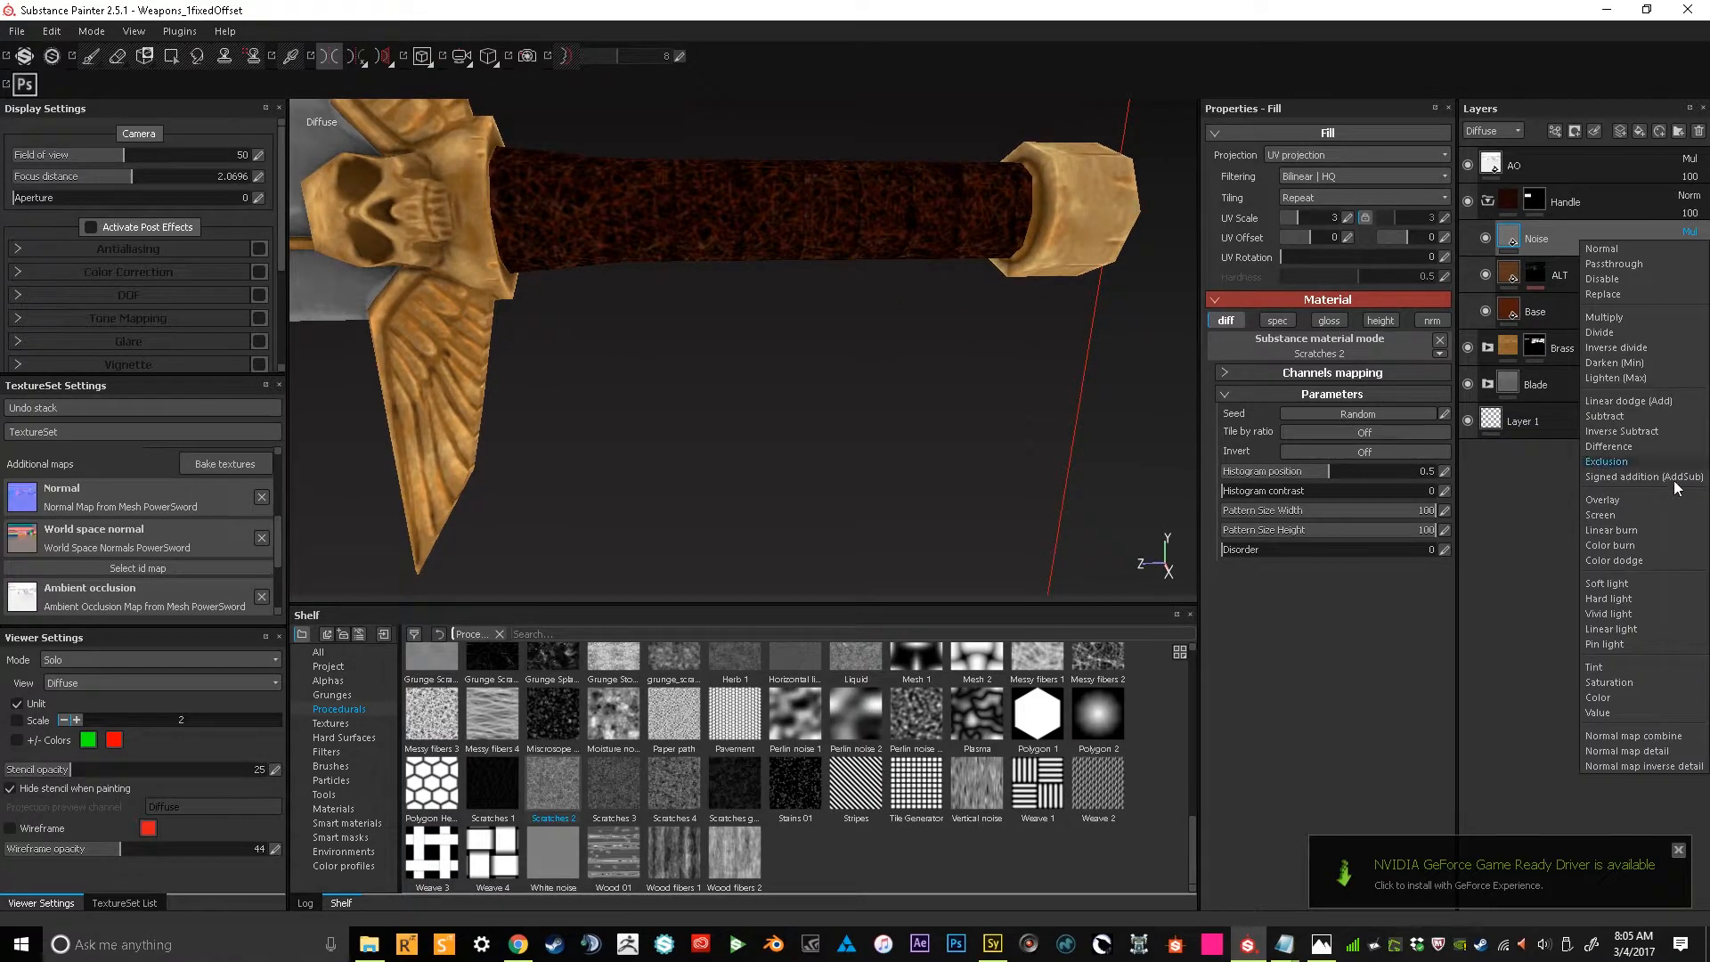
{"action": "left_click", "coordinate": [1626, 561]}
{"action": "left_click_drag", "start_coordinate": [921, 309], "coordinate": [1079, 368], "text": "alt"}
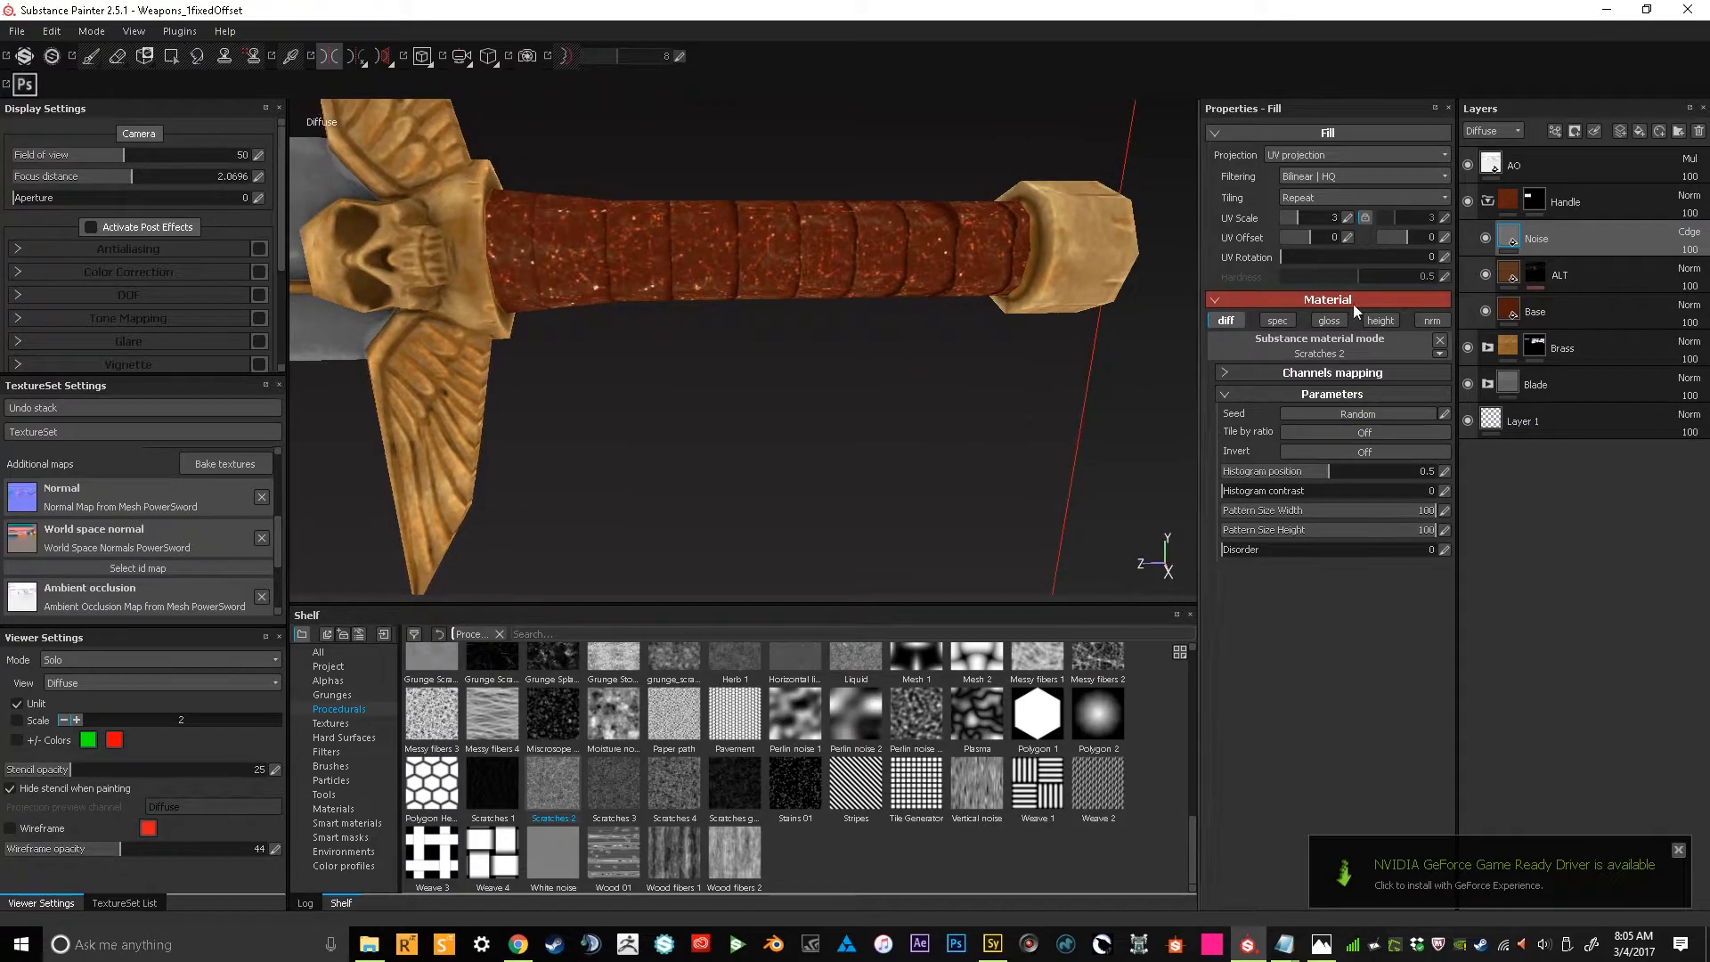
Try Color burn on the Noise layer, then return its blend mode to Color dodge
{"action": "left_click", "coordinate": [1689, 251]}
{"action": "left_click", "coordinate": [1689, 235]}
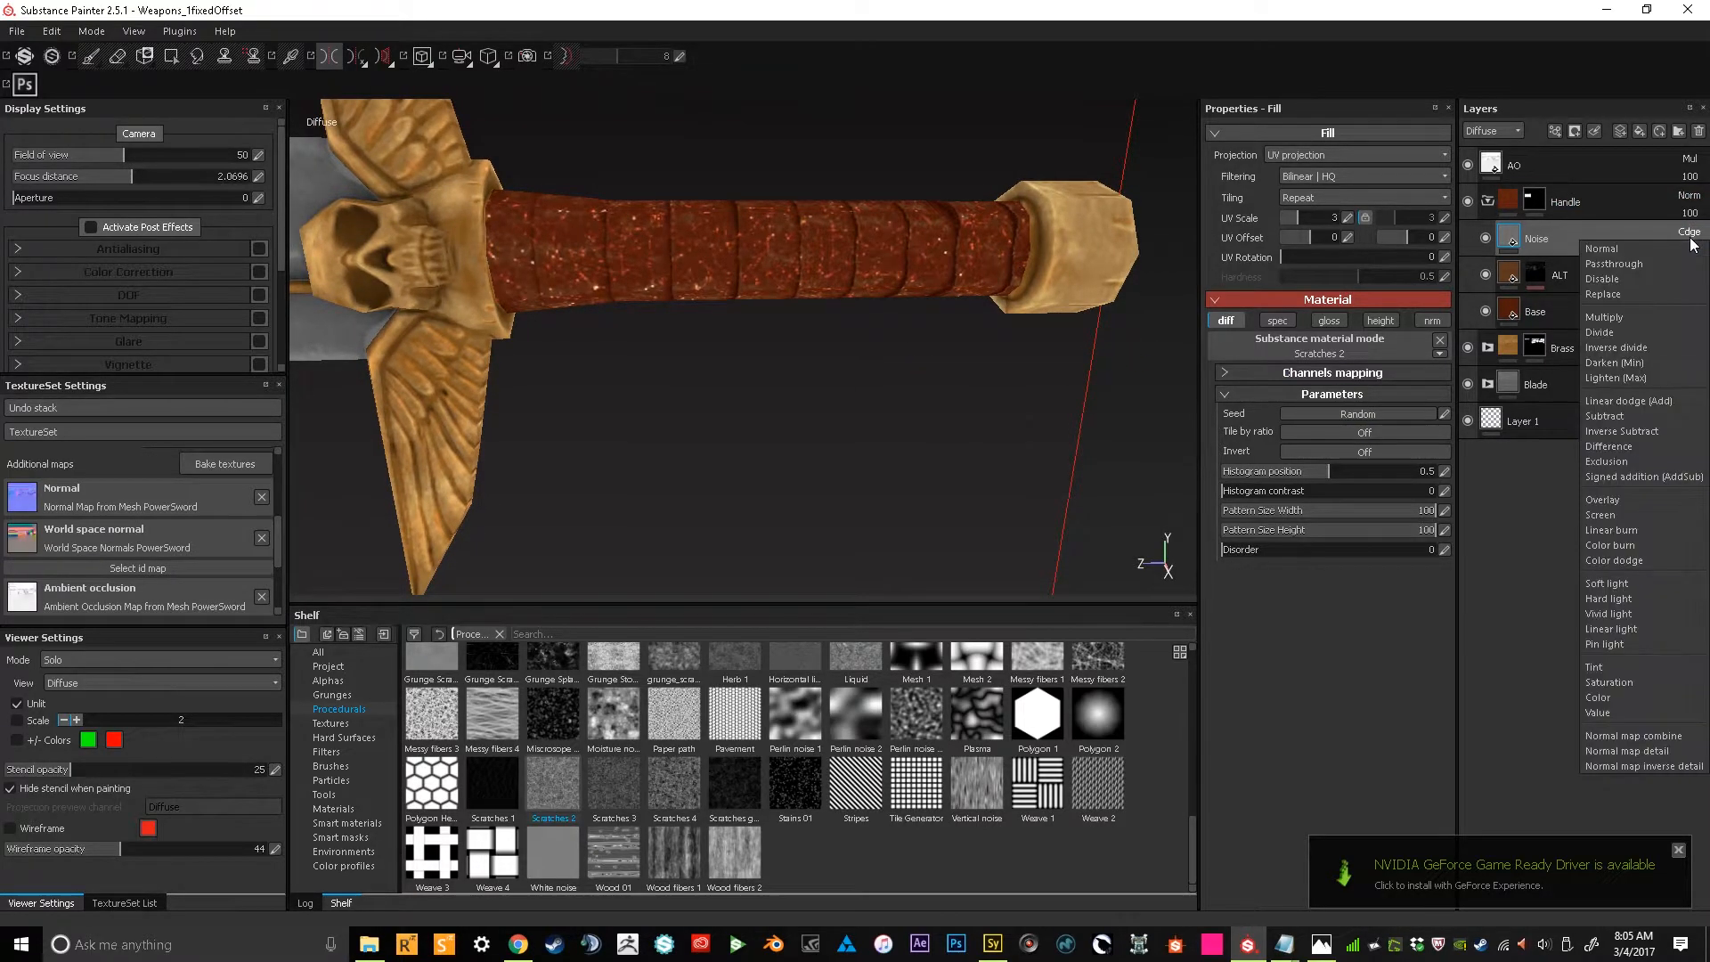
{"action": "left_click", "coordinate": [1611, 545]}
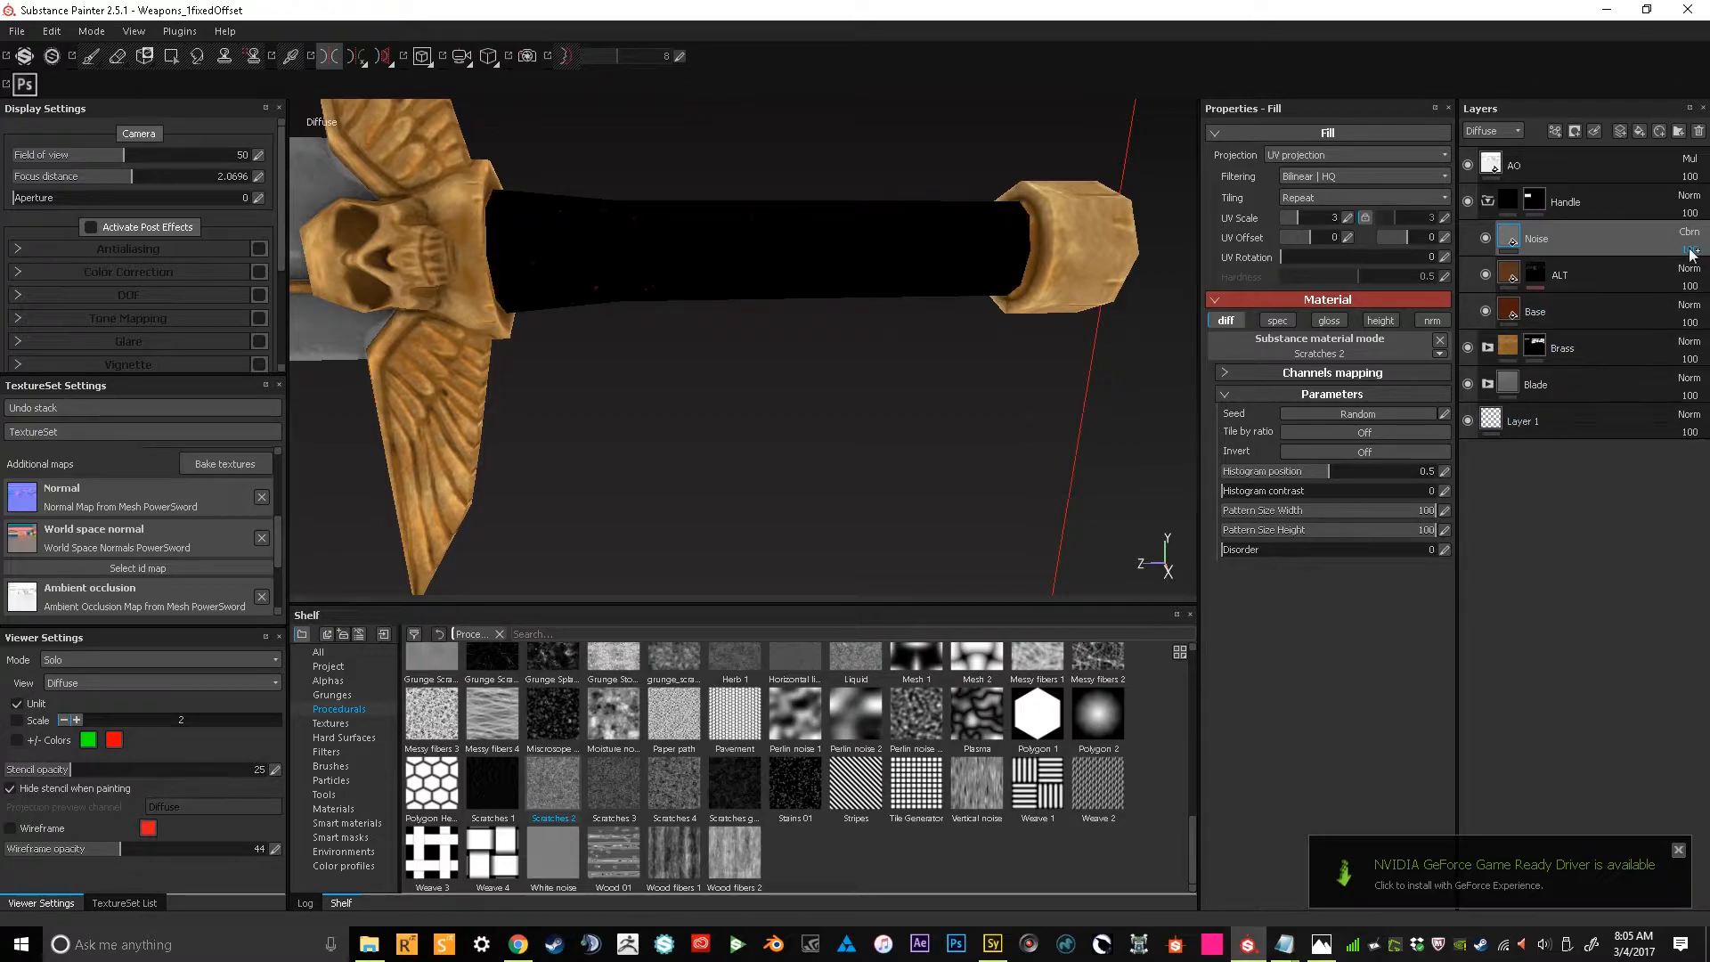
{"action": "left_click", "coordinate": [1689, 233]}
{"action": "left_click", "coordinate": [1628, 562]}
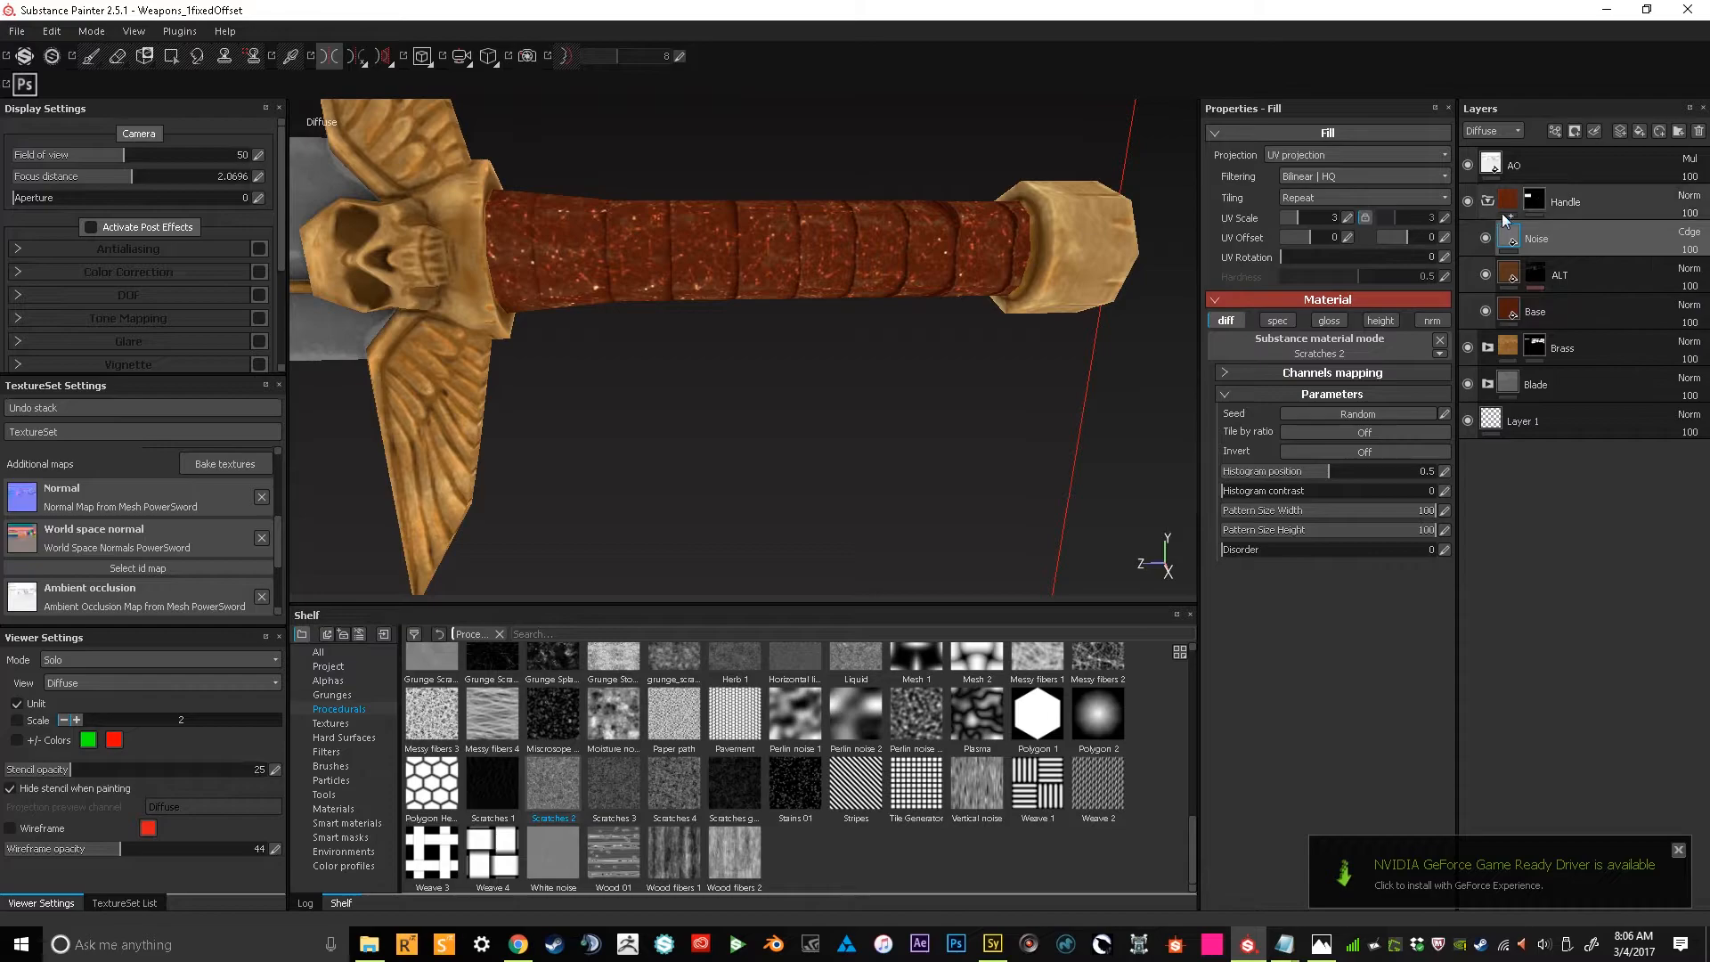
Add a Levels effect to the Noise layer with Diffuse as the affected channel
{"action": "left_click", "coordinate": [1558, 129]}
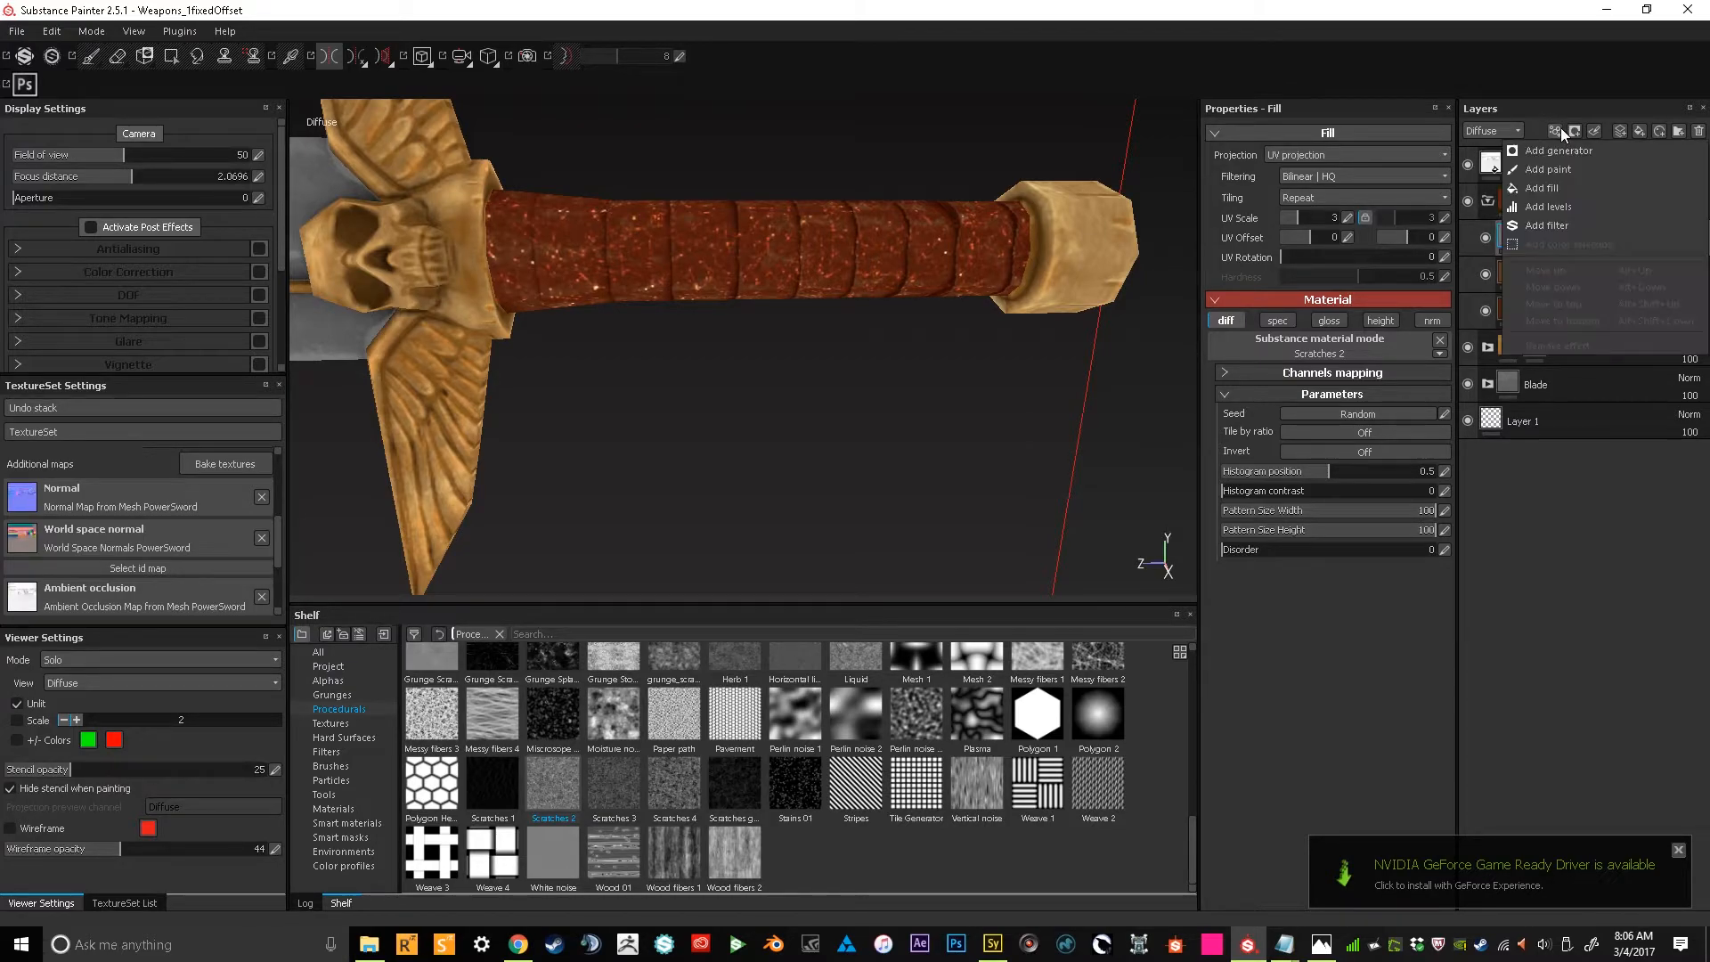
{"action": "left_click", "coordinate": [1591, 206]}
{"action": "left_click_drag", "start_coordinate": [869, 305], "coordinate": [748, 307], "text": "alt"}
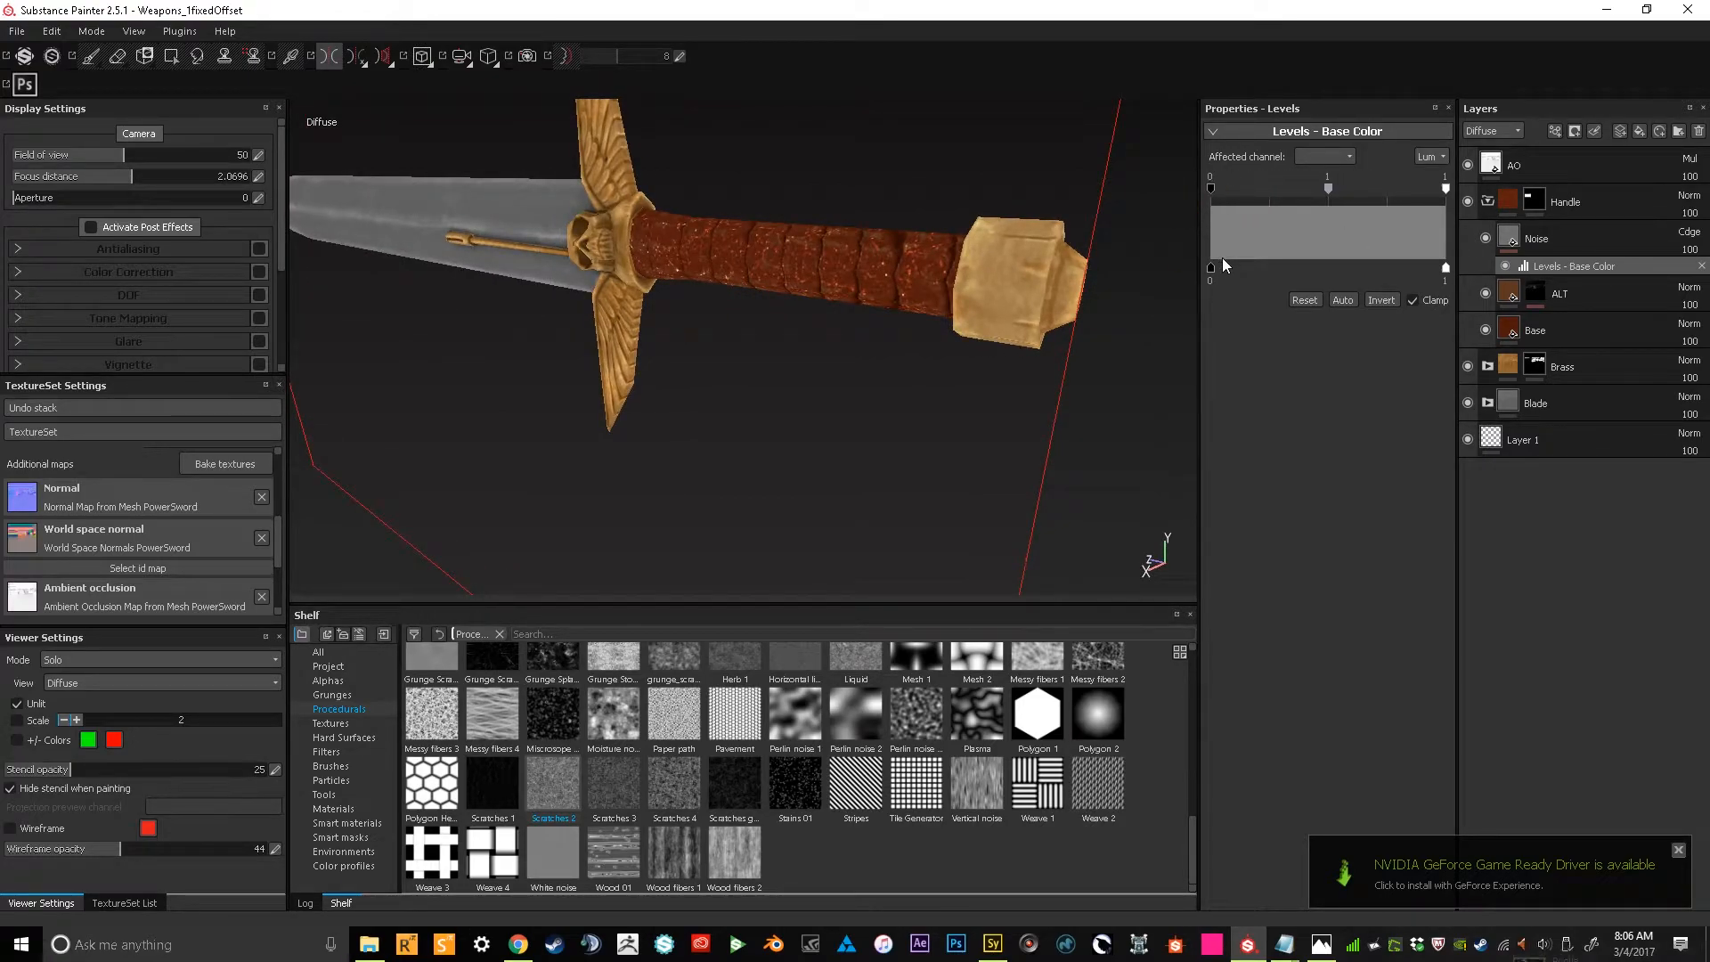
{"action": "left_click", "coordinate": [1332, 162]}
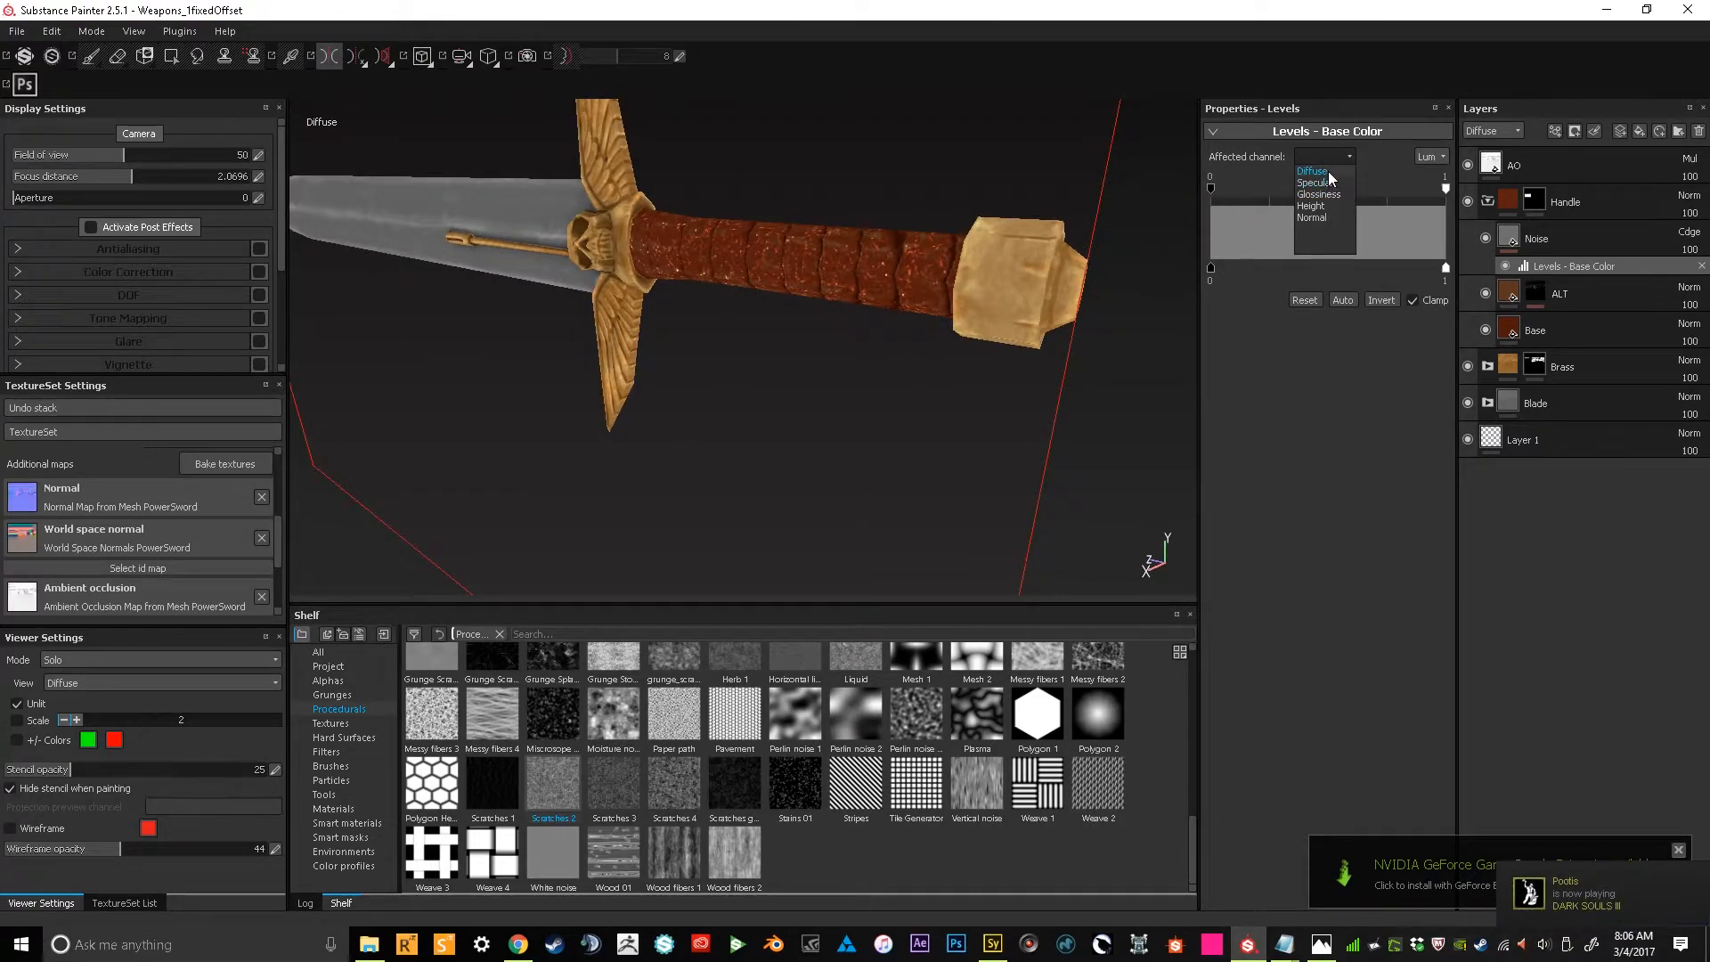
{"action": "left_click", "coordinate": [1326, 172]}
Try a Levels midtone of 0.445 with the Noise layer's opacity at 17, and undo the changes
{"action": "mouse_move", "coordinate": [1210, 188]}
{"action": "left_mouse_down"}
{"action": "mouse_move", "coordinate": [1290, 193]}
{"action": "mouse_move", "coordinate": [1260, 200]}
{"action": "left_mouse_up"}
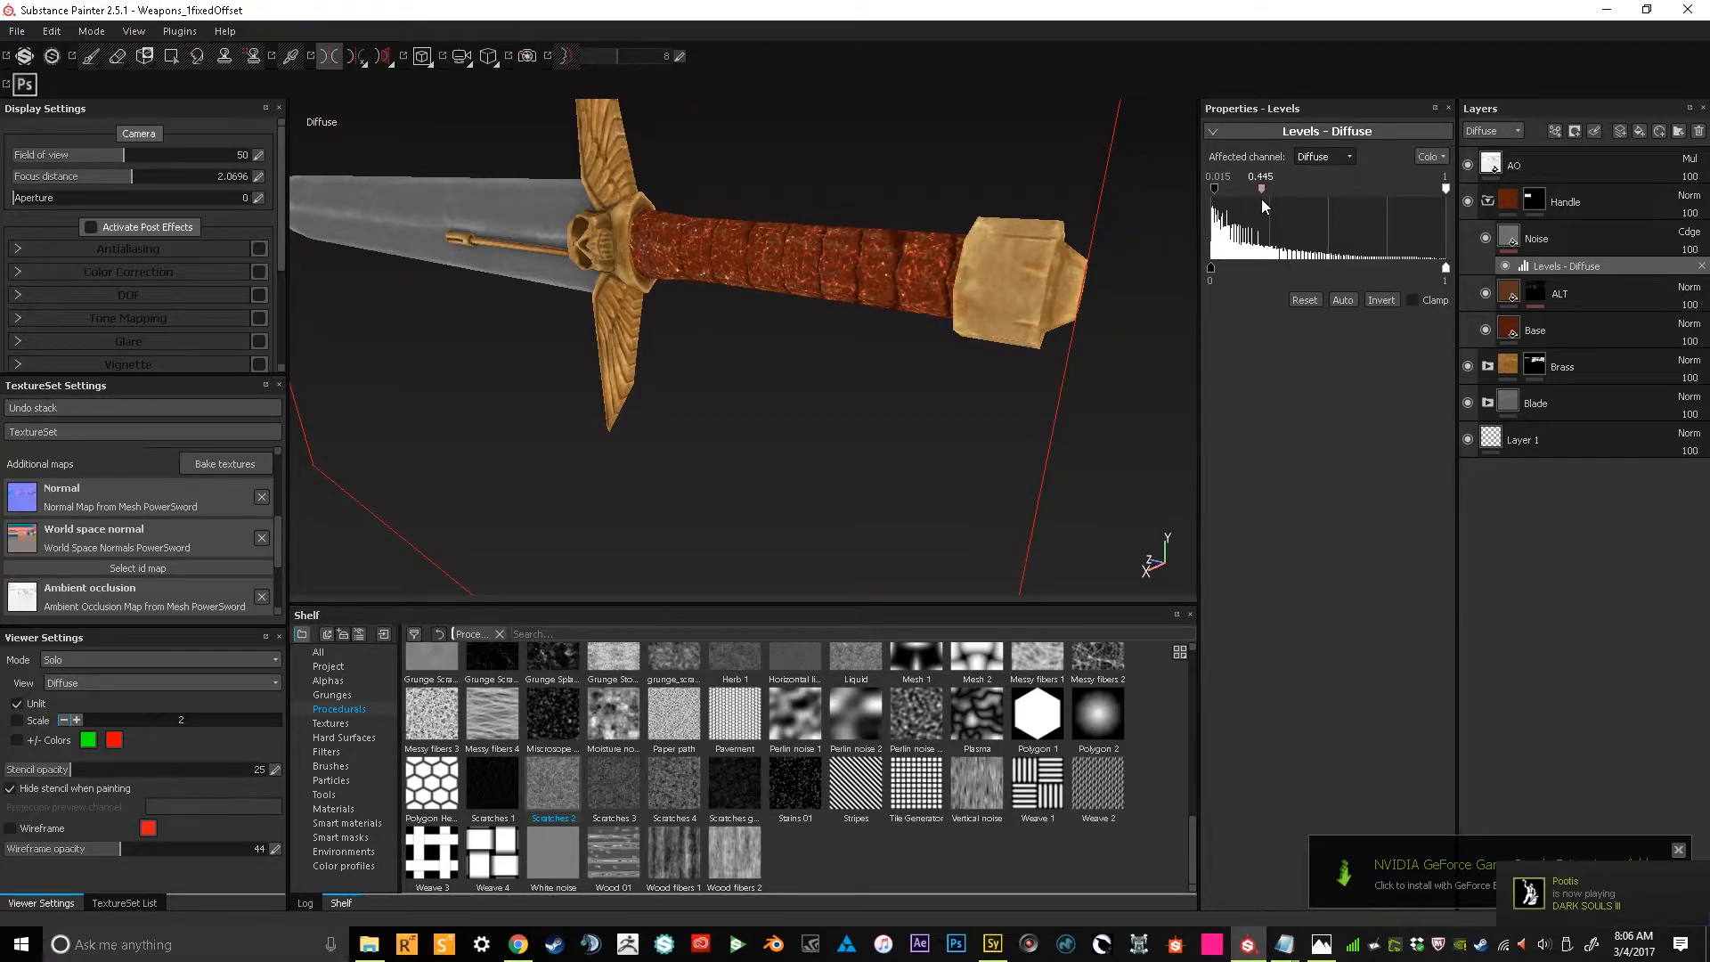
{"action": "left_click_drag", "start_coordinate": [1680, 266], "coordinate": [1637, 269]}
{"action": "mouse_move", "coordinate": [775, 323]}
{"action": "left_mouse_down", "text": "alt"}
{"action": "mouse_move", "coordinate": [890, 312]}
{"action": "mouse_move", "coordinate": [817, 353]}
{"action": "mouse_move", "coordinate": [1006, 335]}
{"action": "mouse_move", "coordinate": [781, 328]}
{"action": "left_mouse_up", "text": "alt"}
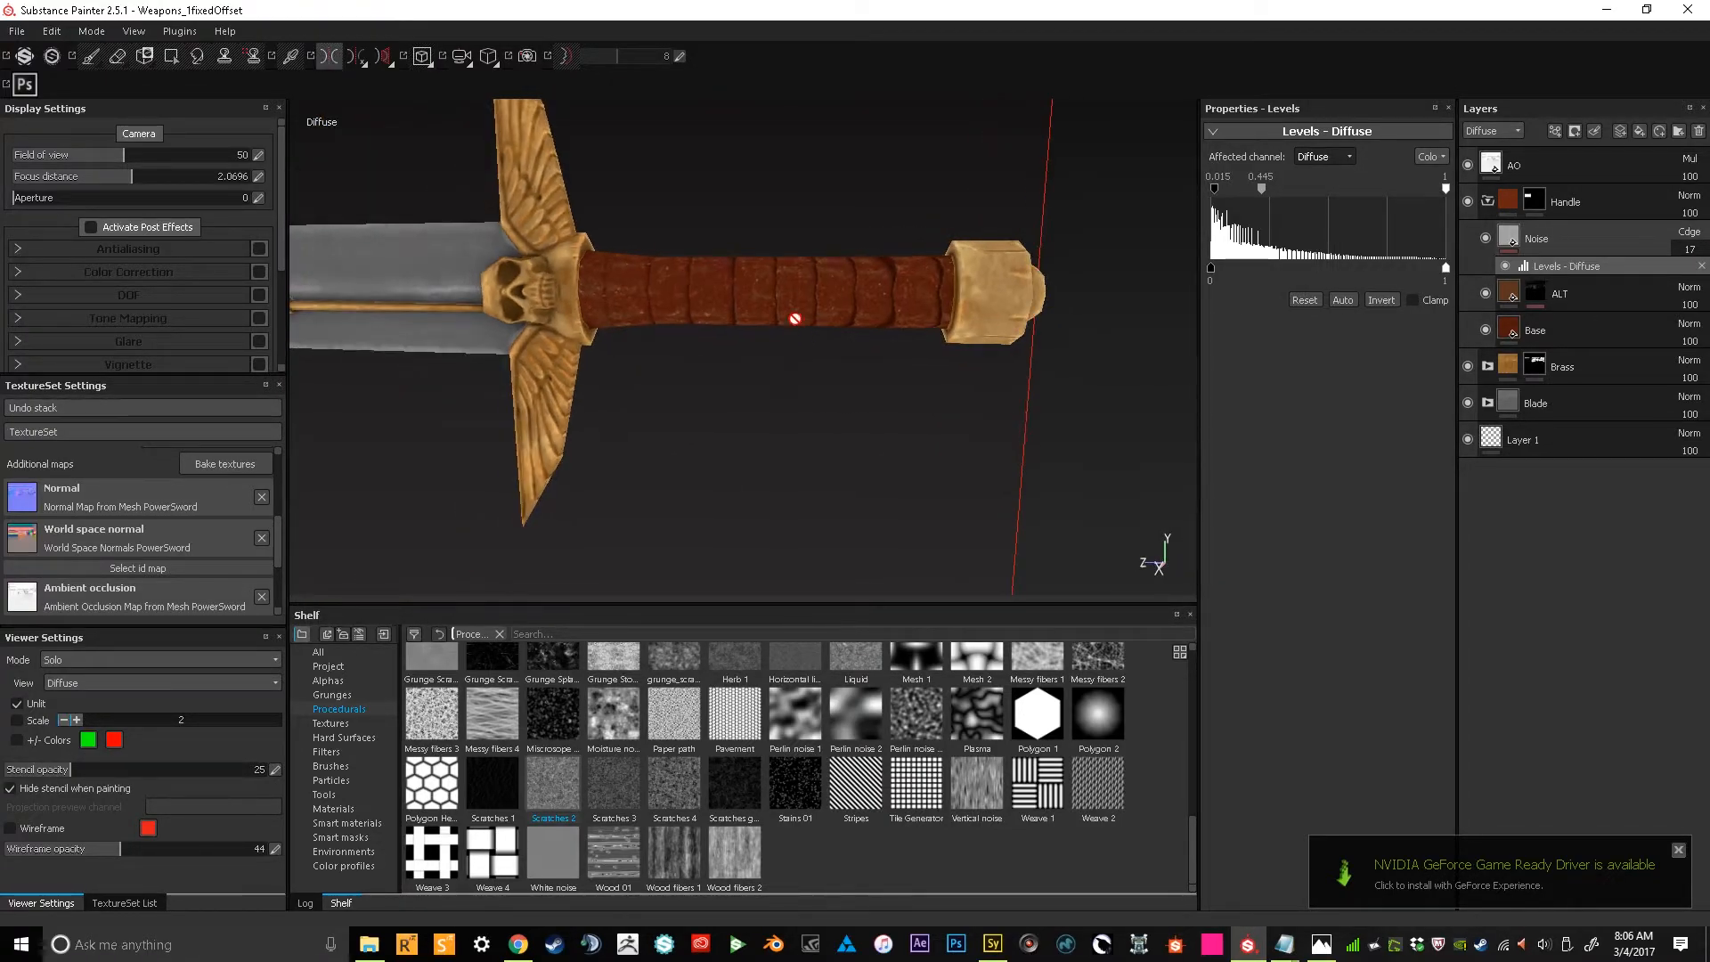
{"action": "key", "text": "ctrl+z"}
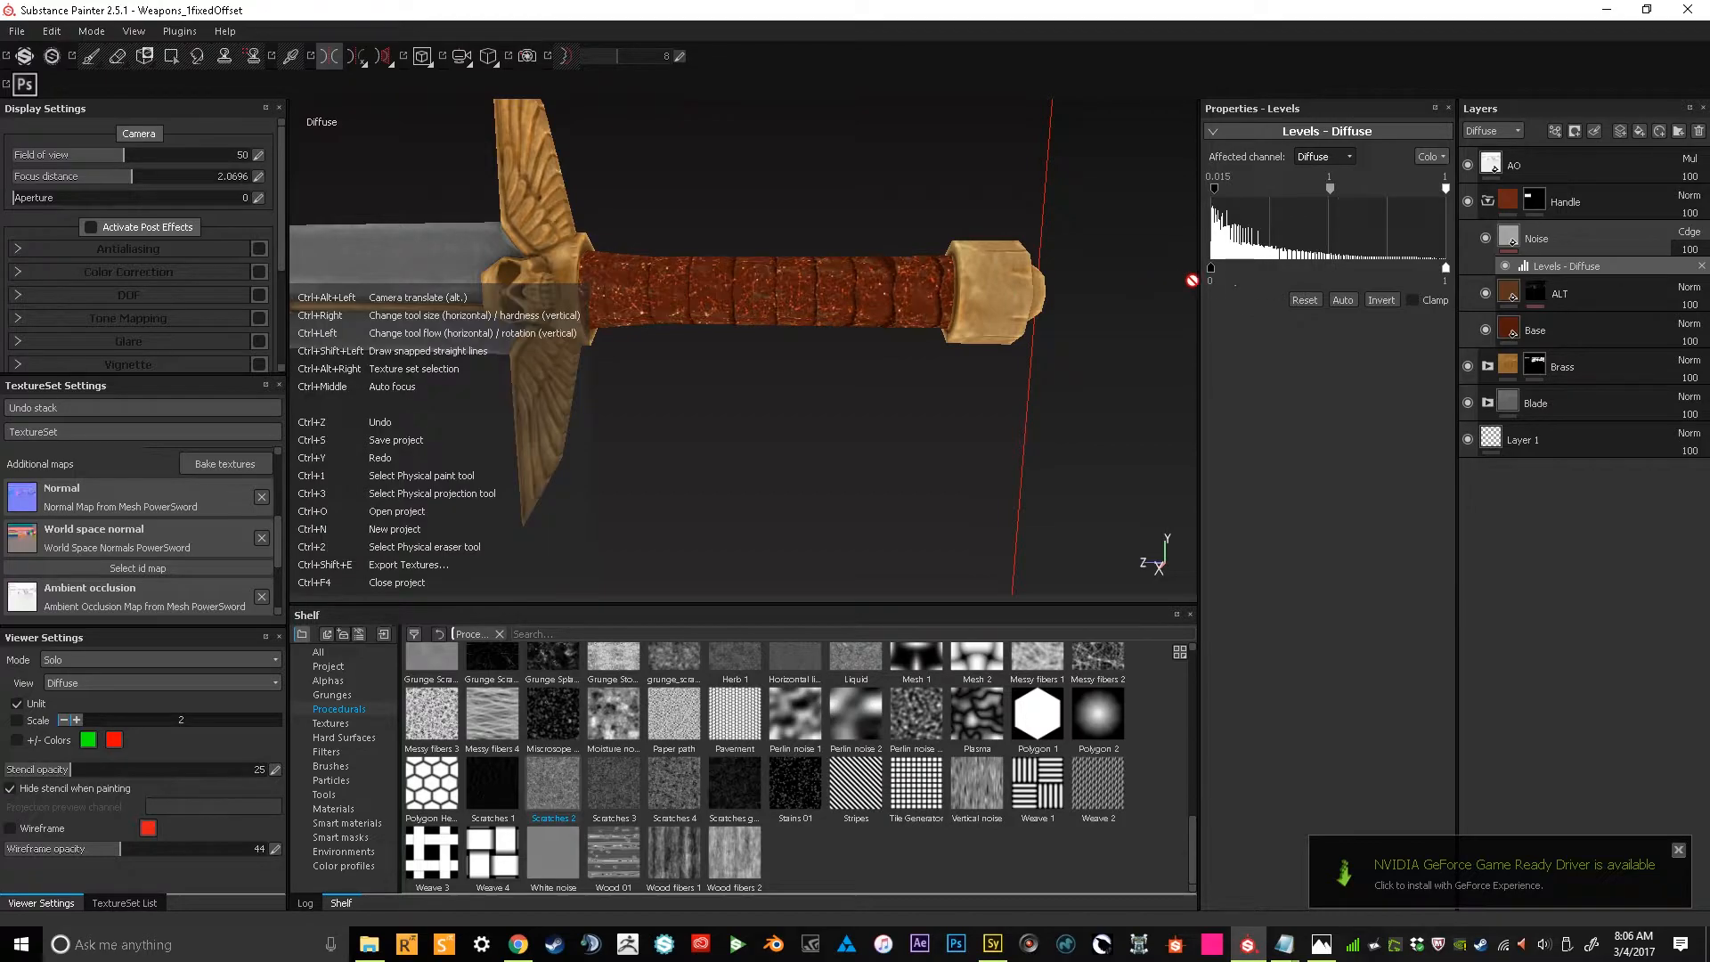
Switch the Noise layer to Color burn, set its Levels midtone to 0.538, and try a much higher output black level before undoing it
{"action": "left_click", "coordinate": [1688, 232]}
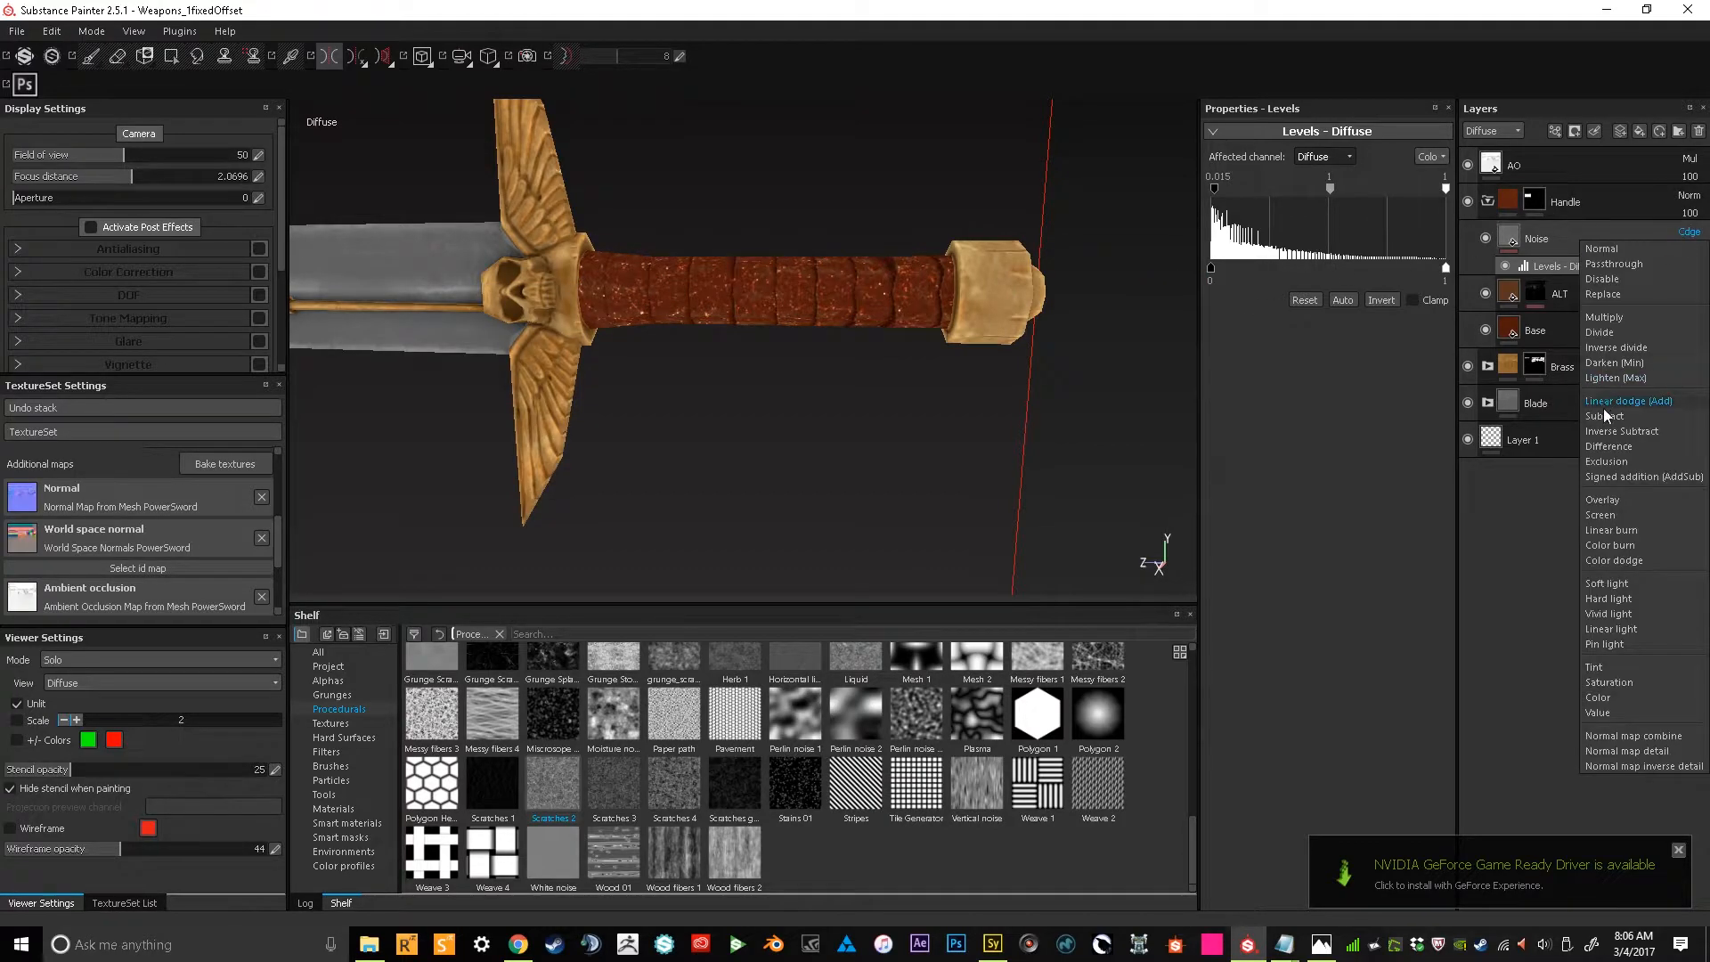
{"action": "left_click", "coordinate": [1612, 545]}
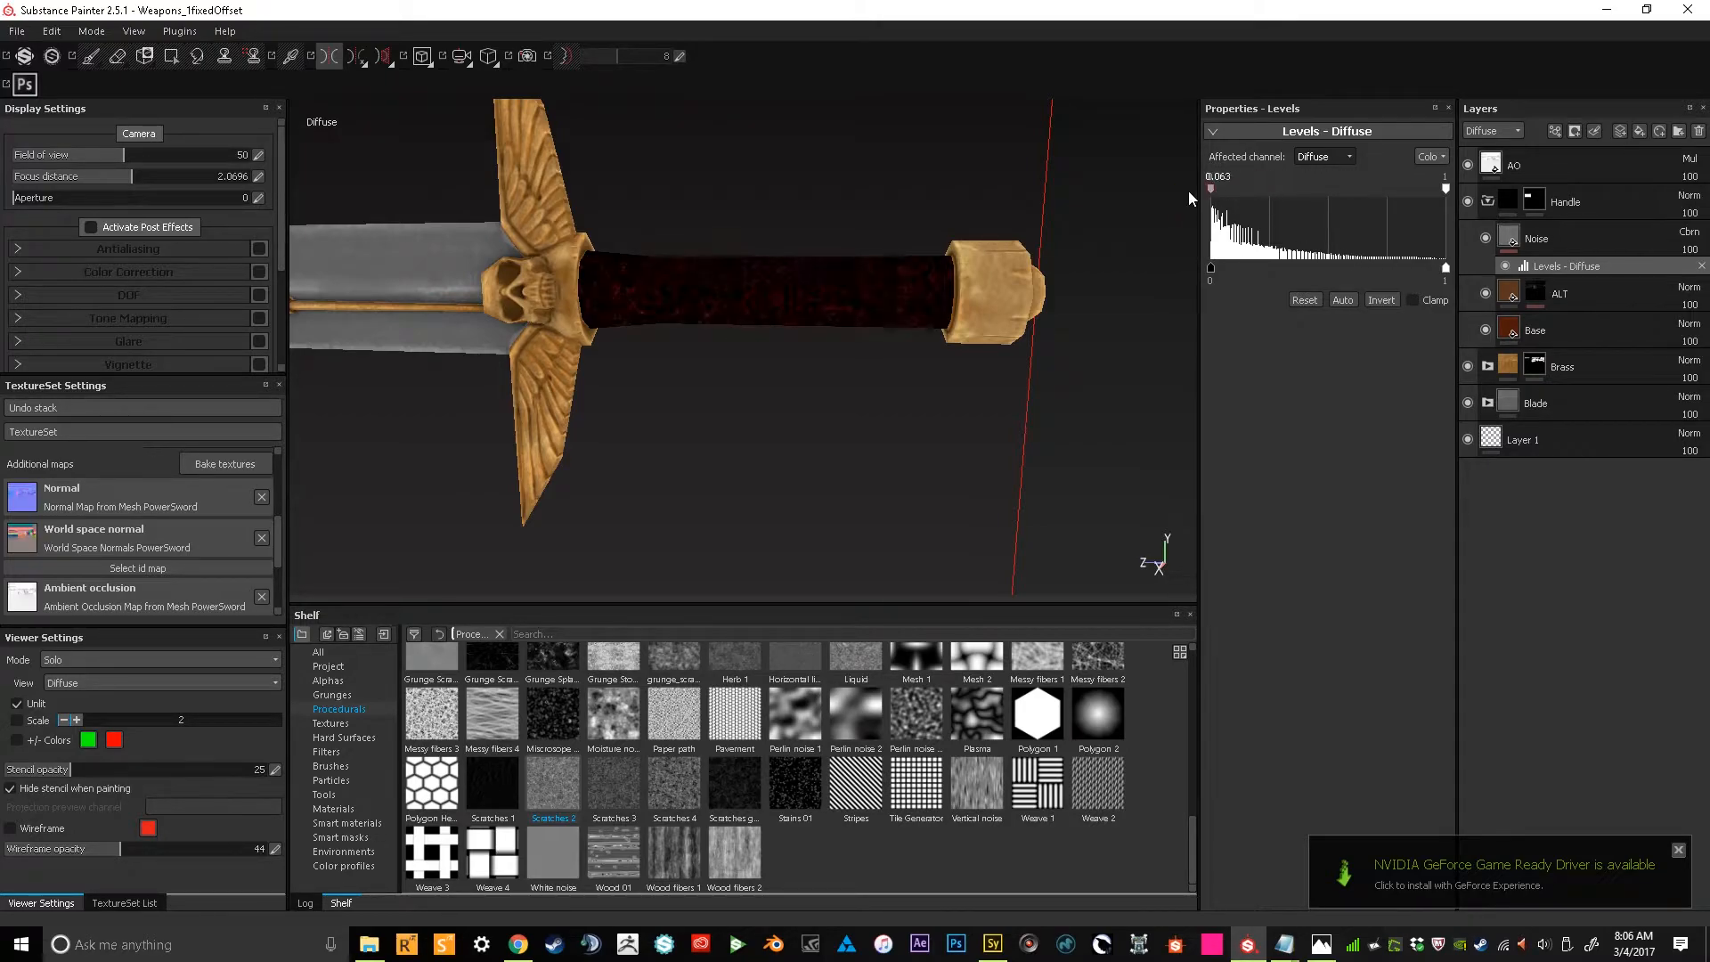
{"action": "left_click_drag", "start_coordinate": [1211, 187], "coordinate": [1280, 189]}
{"action": "left_click_drag", "start_coordinate": [1211, 267], "coordinate": [1437, 273]}
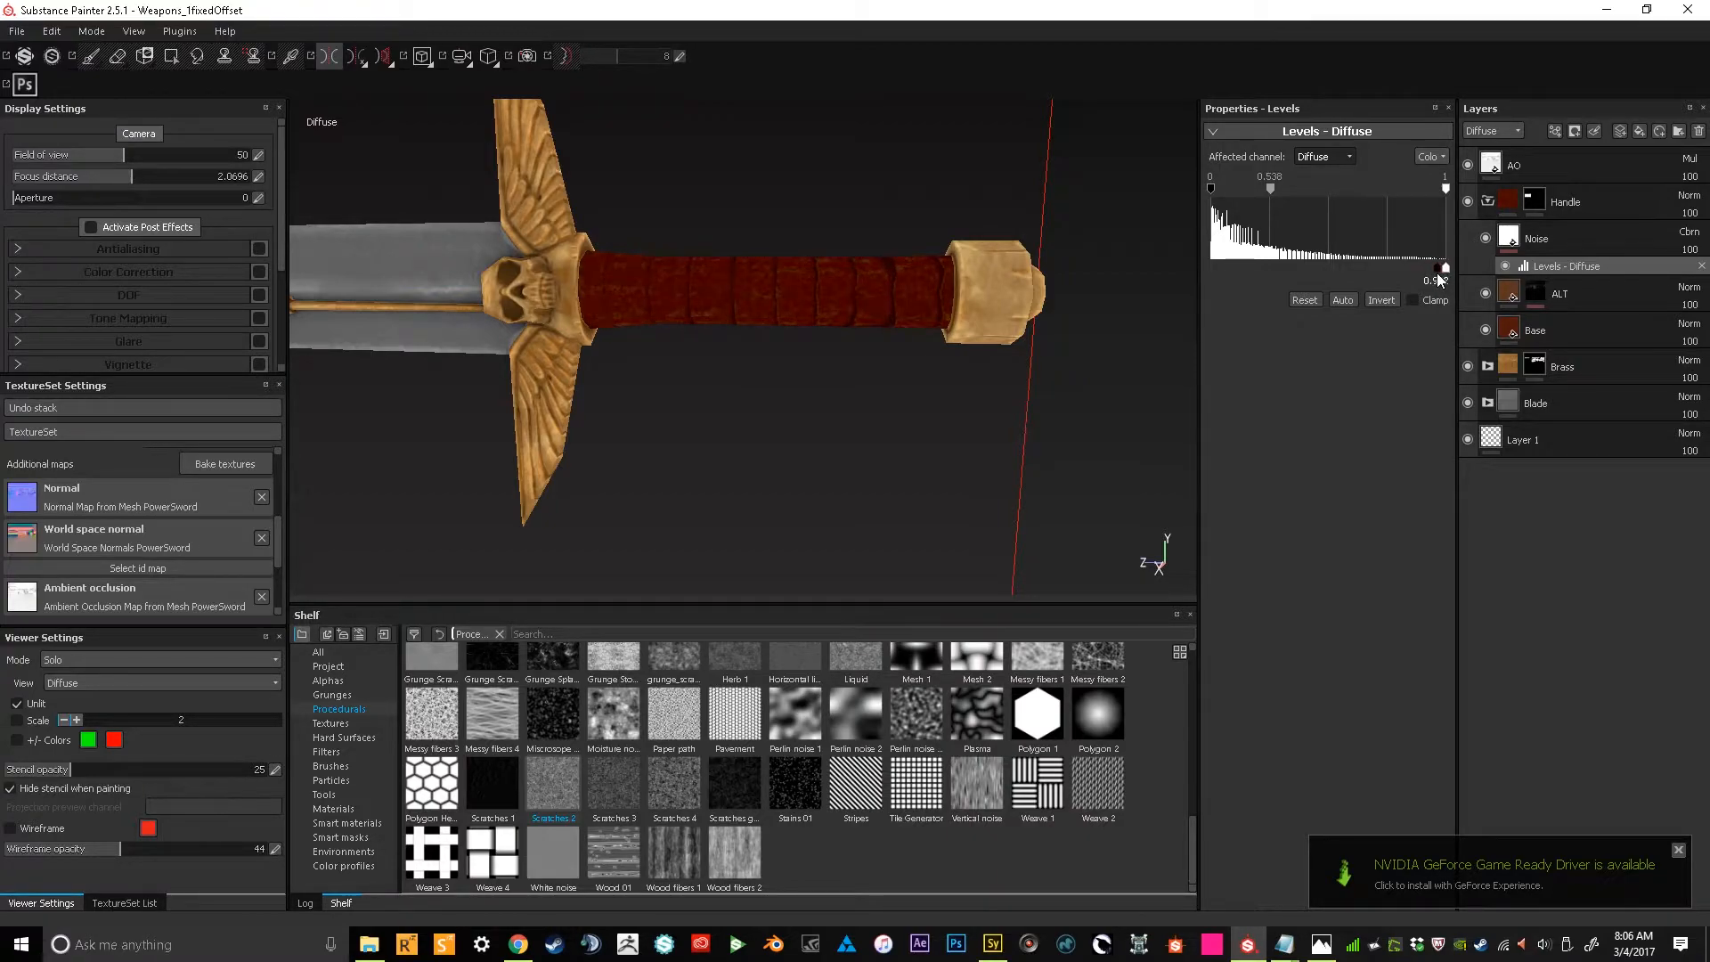
{"action": "key", "text": "ctrl+z"}
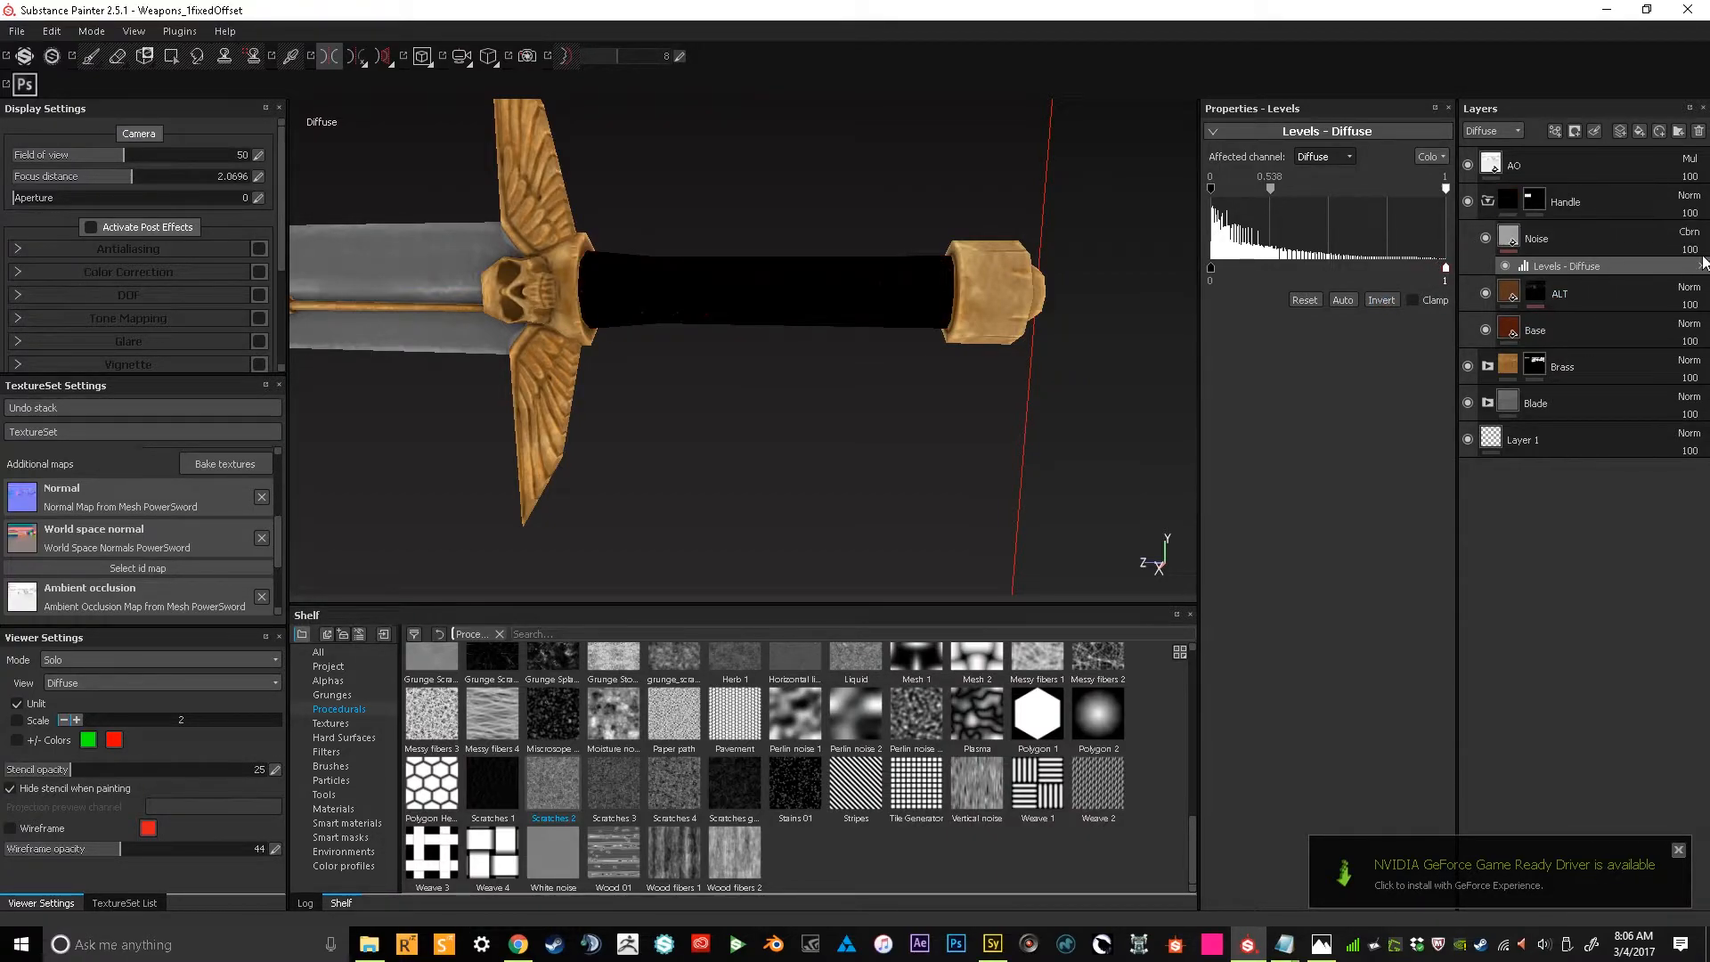
Set the Noise layer to Multiply, raise its Levels output black to 0.477 and inspect the handle
{"action": "left_click", "coordinate": [1698, 233]}
{"action": "left_click", "coordinate": [1630, 318]}
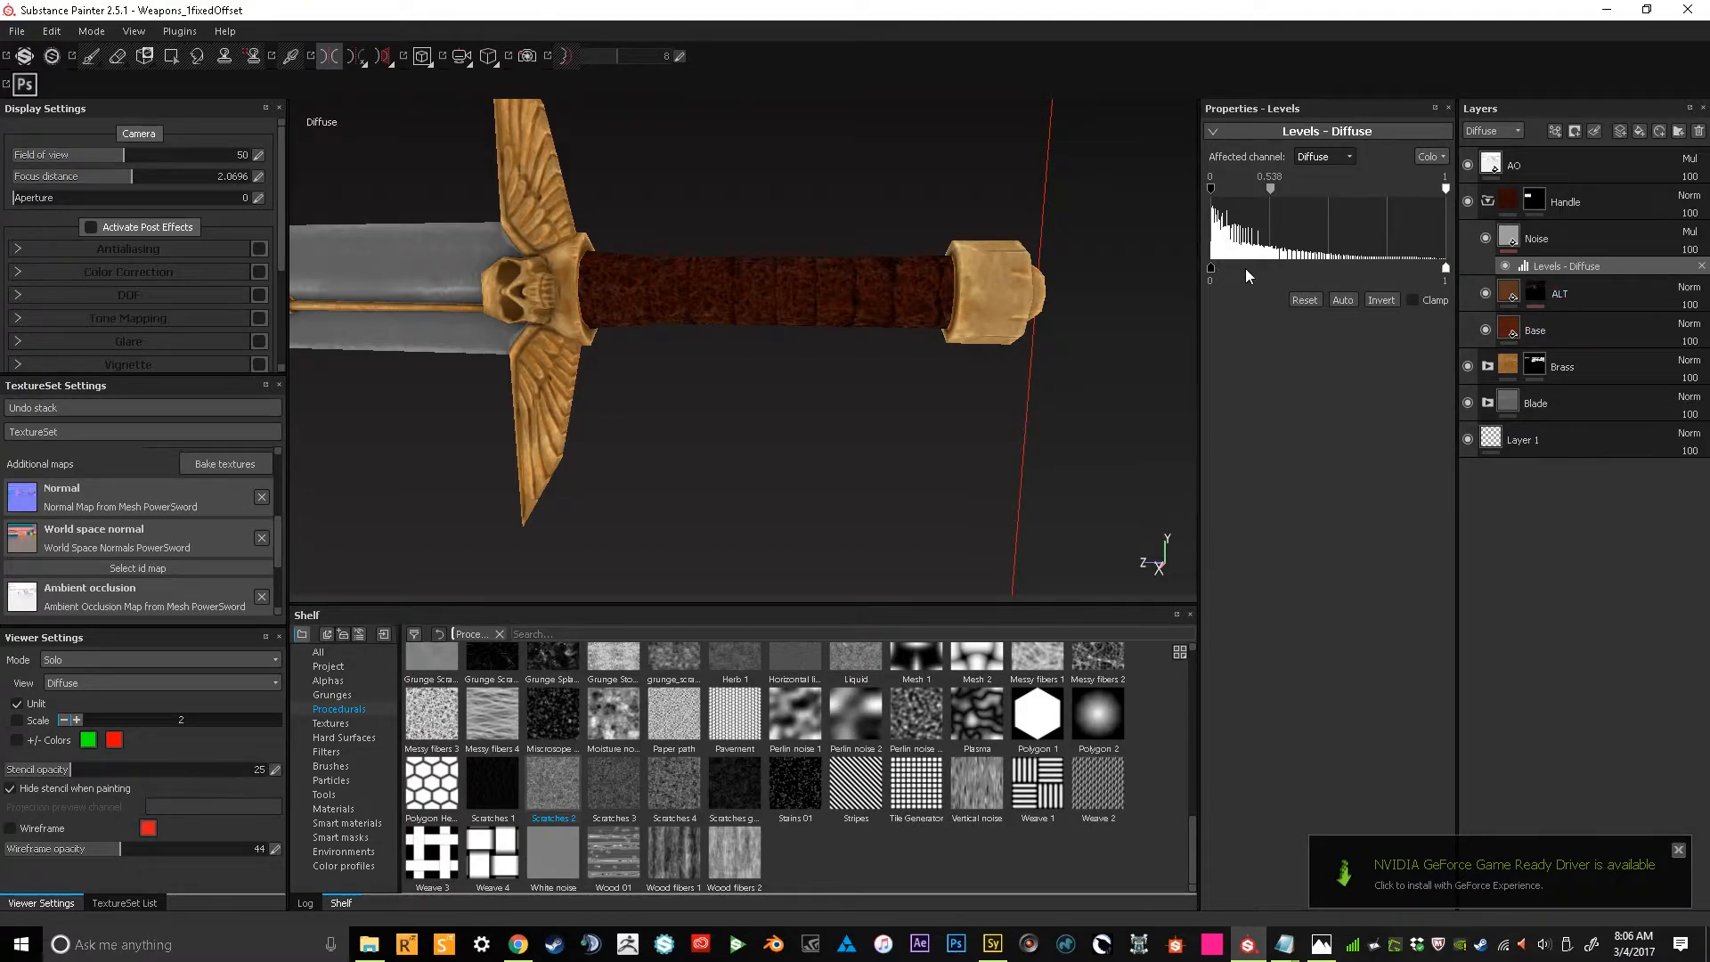
{"action": "left_click_drag", "start_coordinate": [1321, 269], "coordinate": [1322, 269]}
{"action": "left_click_drag", "start_coordinate": [814, 334], "coordinate": [774, 289], "text": "alt"}
{"action": "scroll", "coordinate": [775, 289], "scroll_direction": "up", "scroll_amount": 3}
{"action": "mouse_move", "coordinate": [872, 325]}
{"action": "left_mouse_down", "text": "alt"}
{"action": "mouse_move", "coordinate": [818, 309]}
{"action": "mouse_move", "coordinate": [899, 326]}
{"action": "mouse_move", "coordinate": [865, 308]}
{"action": "left_mouse_up", "text": "alt"}
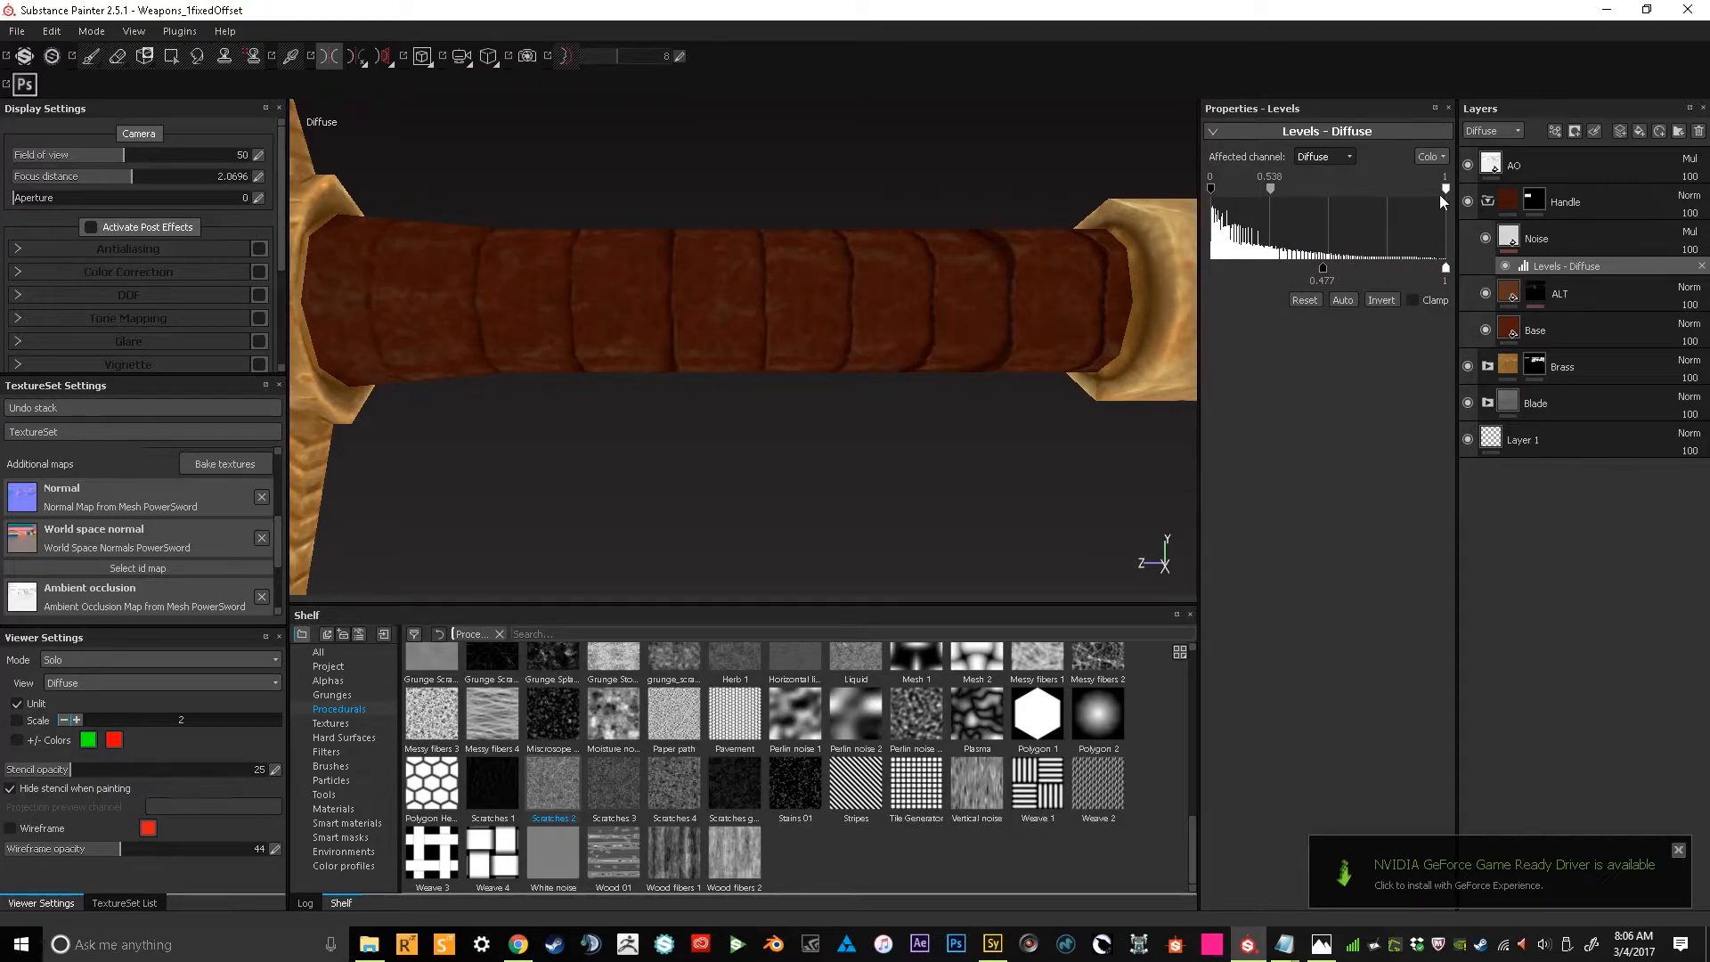
Lower the Noise layer's Levels input white to 0.515 and inspect the scratches on the handle
{"action": "left_click_drag", "start_coordinate": [1292, 200], "coordinate": [1332, 200]}
{"action": "left_click_drag", "start_coordinate": [668, 247], "coordinate": [788, 247], "text": "alt"}
{"action": "scroll", "coordinate": [748, 272], "scroll_direction": "down", "scroll_amount": 4}
{"action": "scroll", "coordinate": [763, 258], "scroll_direction": "up", "scroll_amount": 5}
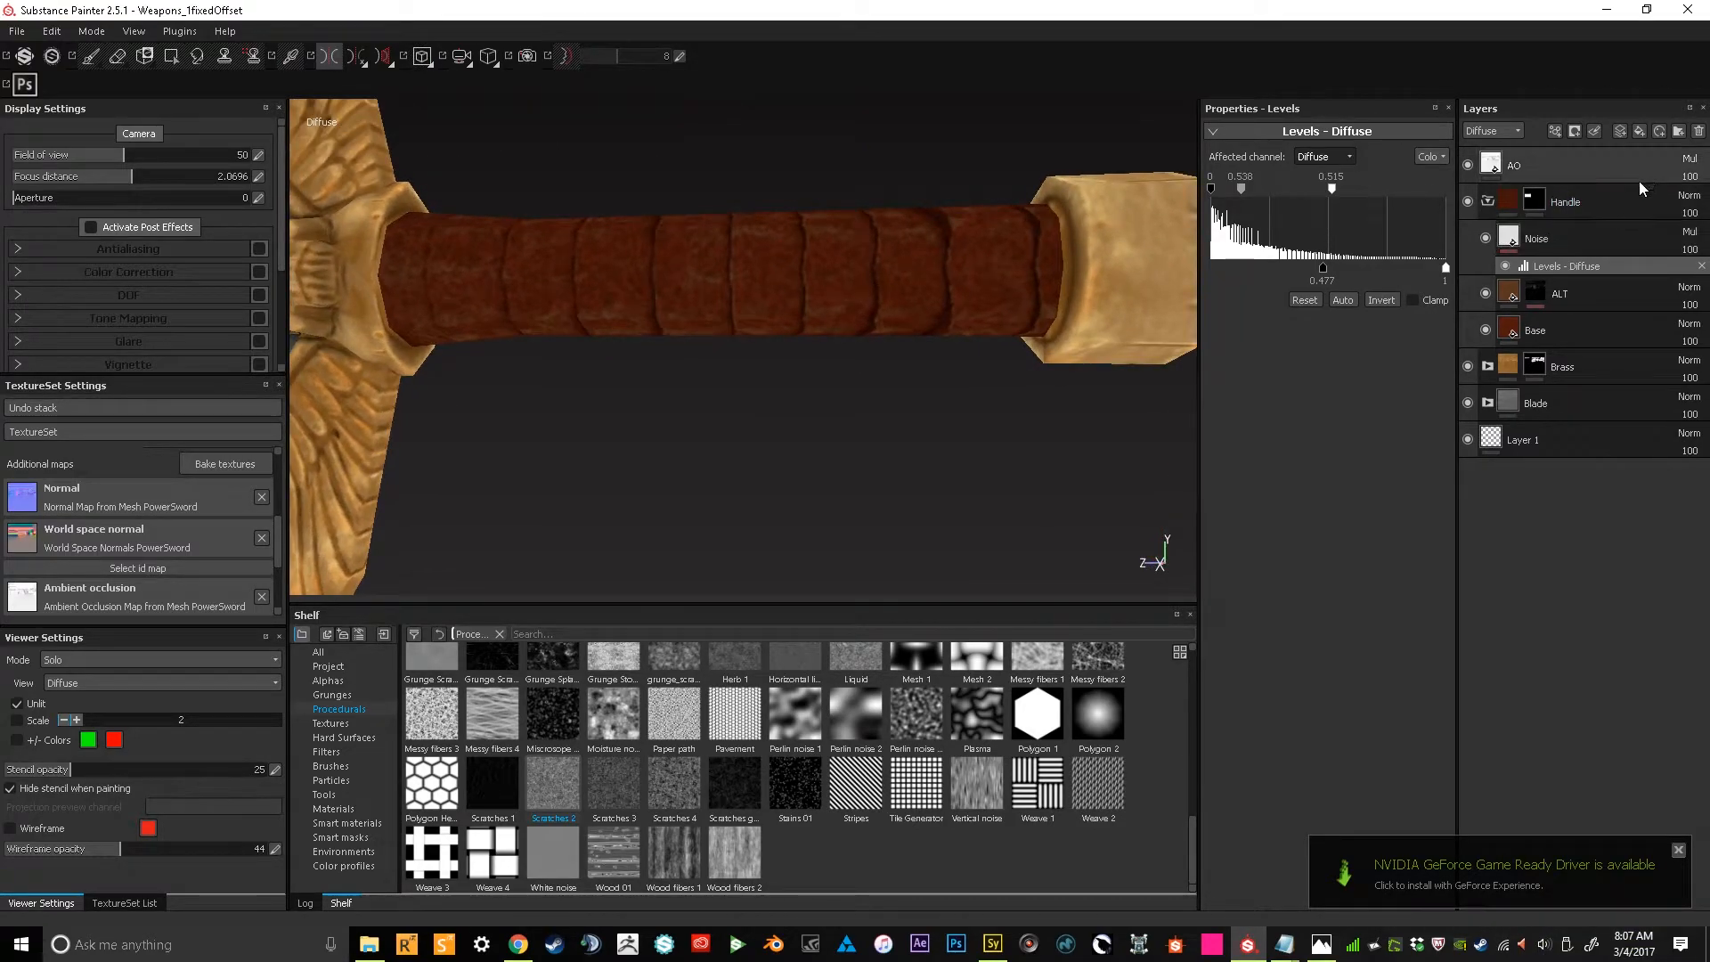
Add a fill layer named Light above Noise in the Handle folder and restrict it to the diffuse channel
{"action": "left_click", "coordinate": [1636, 242]}
{"action": "left_click", "coordinate": [1638, 129]}
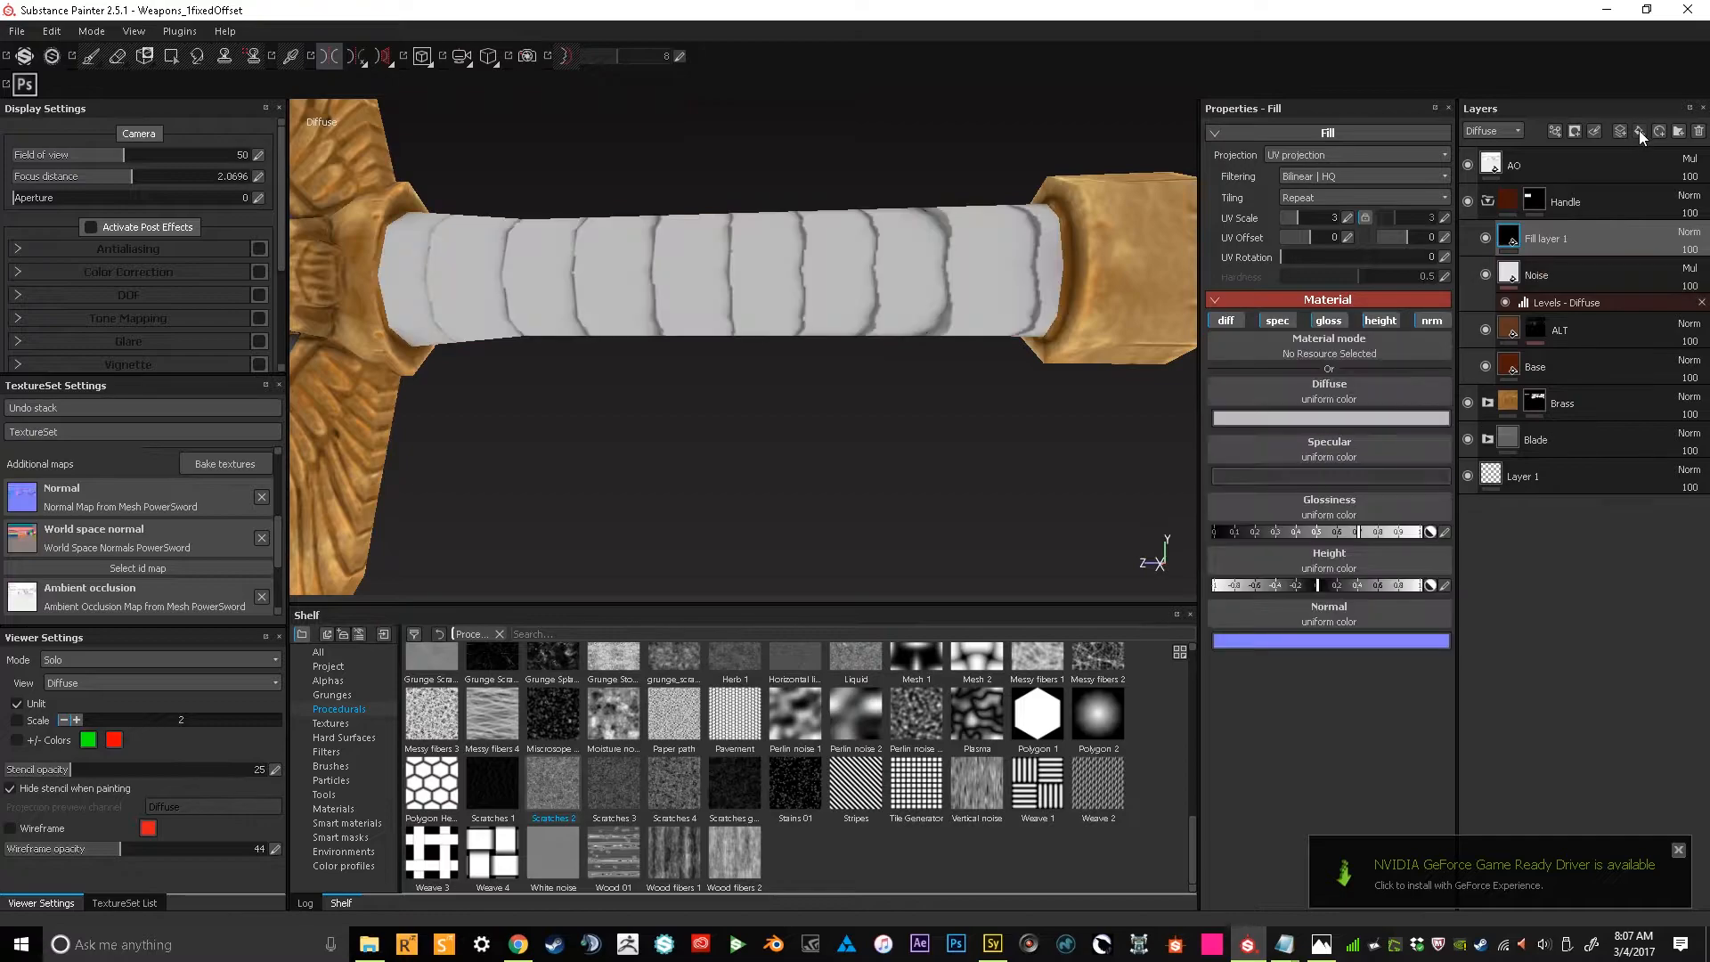
{"action": "double_click", "coordinate": [1554, 241]}
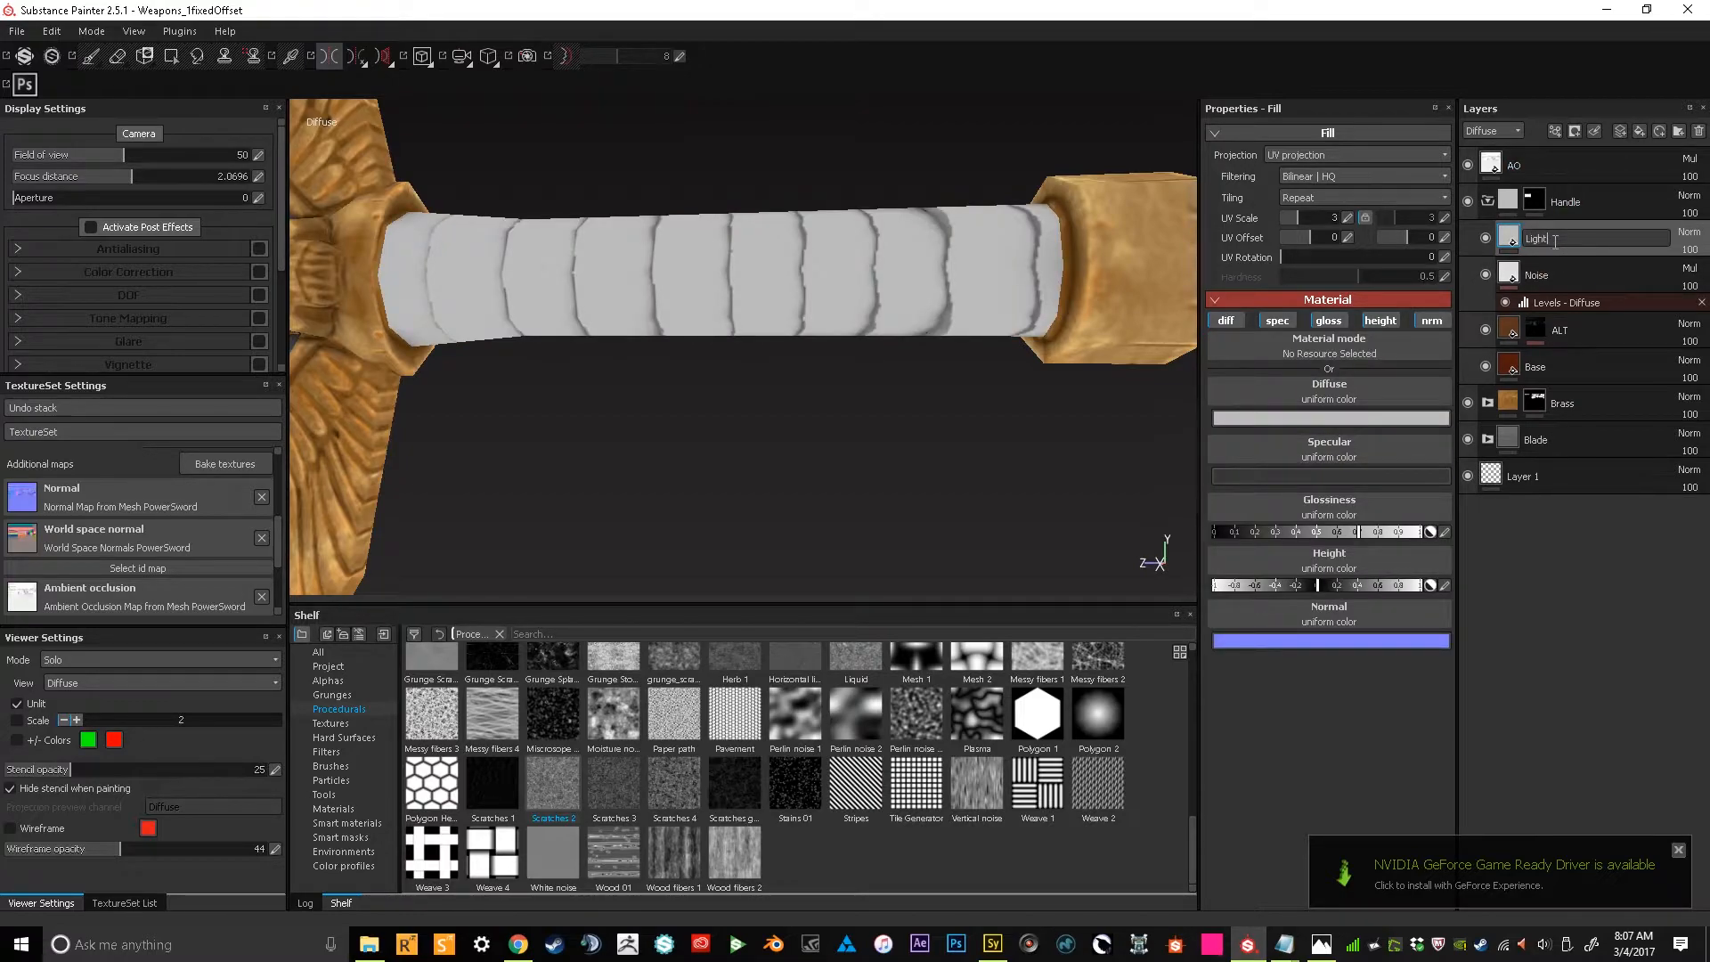
{"action": "key", "text": "Return"}
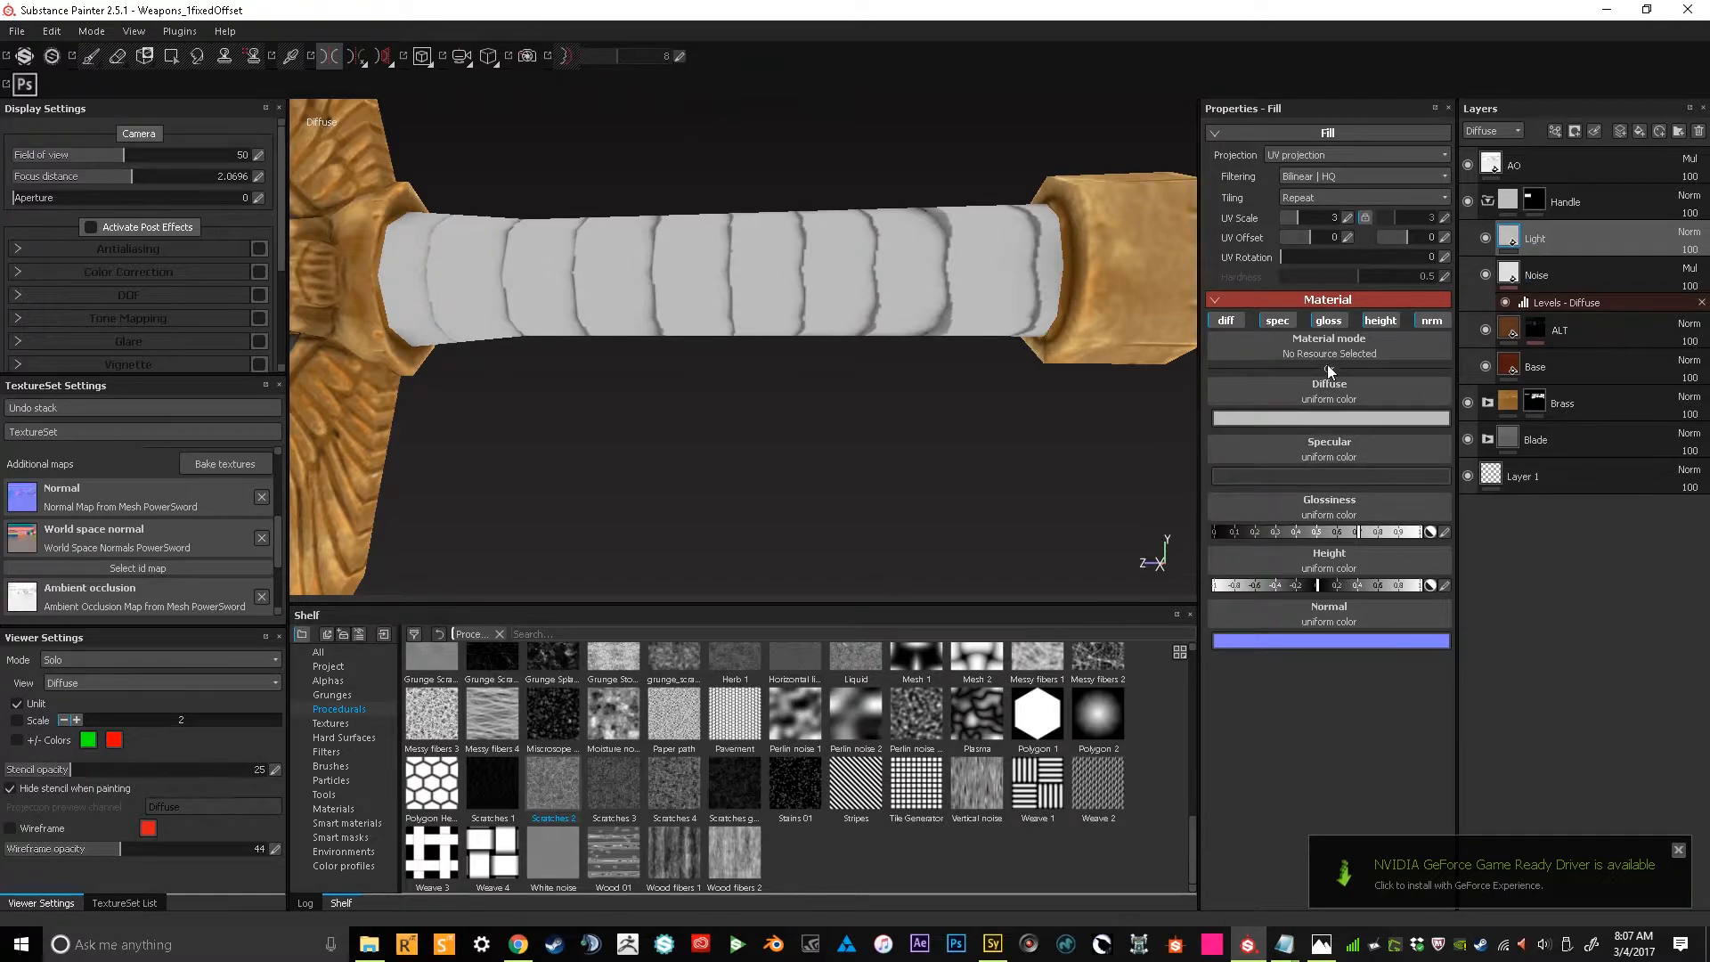
{"action": "left_click", "coordinate": [1277, 320]}
{"action": "left_click", "coordinate": [1327, 321]}
{"action": "left_click", "coordinate": [1380, 320]}
{"action": "left_click", "coordinate": [1435, 320]}
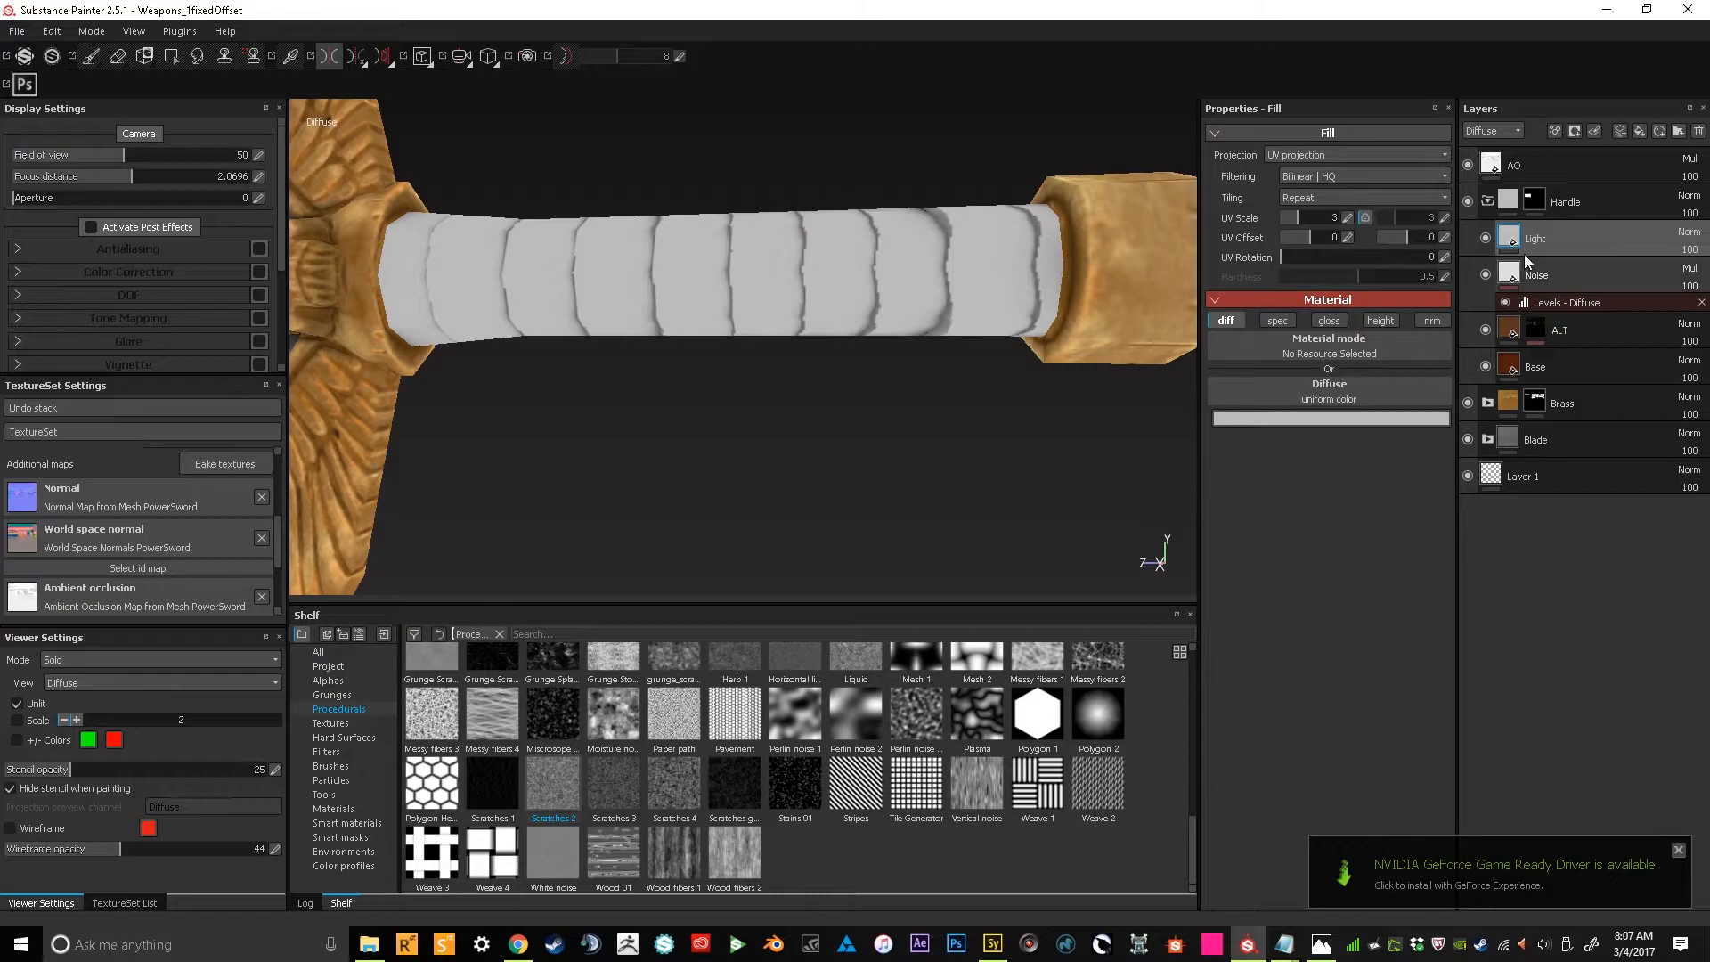
Set the Light layer's diffuse color to a light grey of 0.693
{"action": "left_click", "coordinate": [1389, 417]}
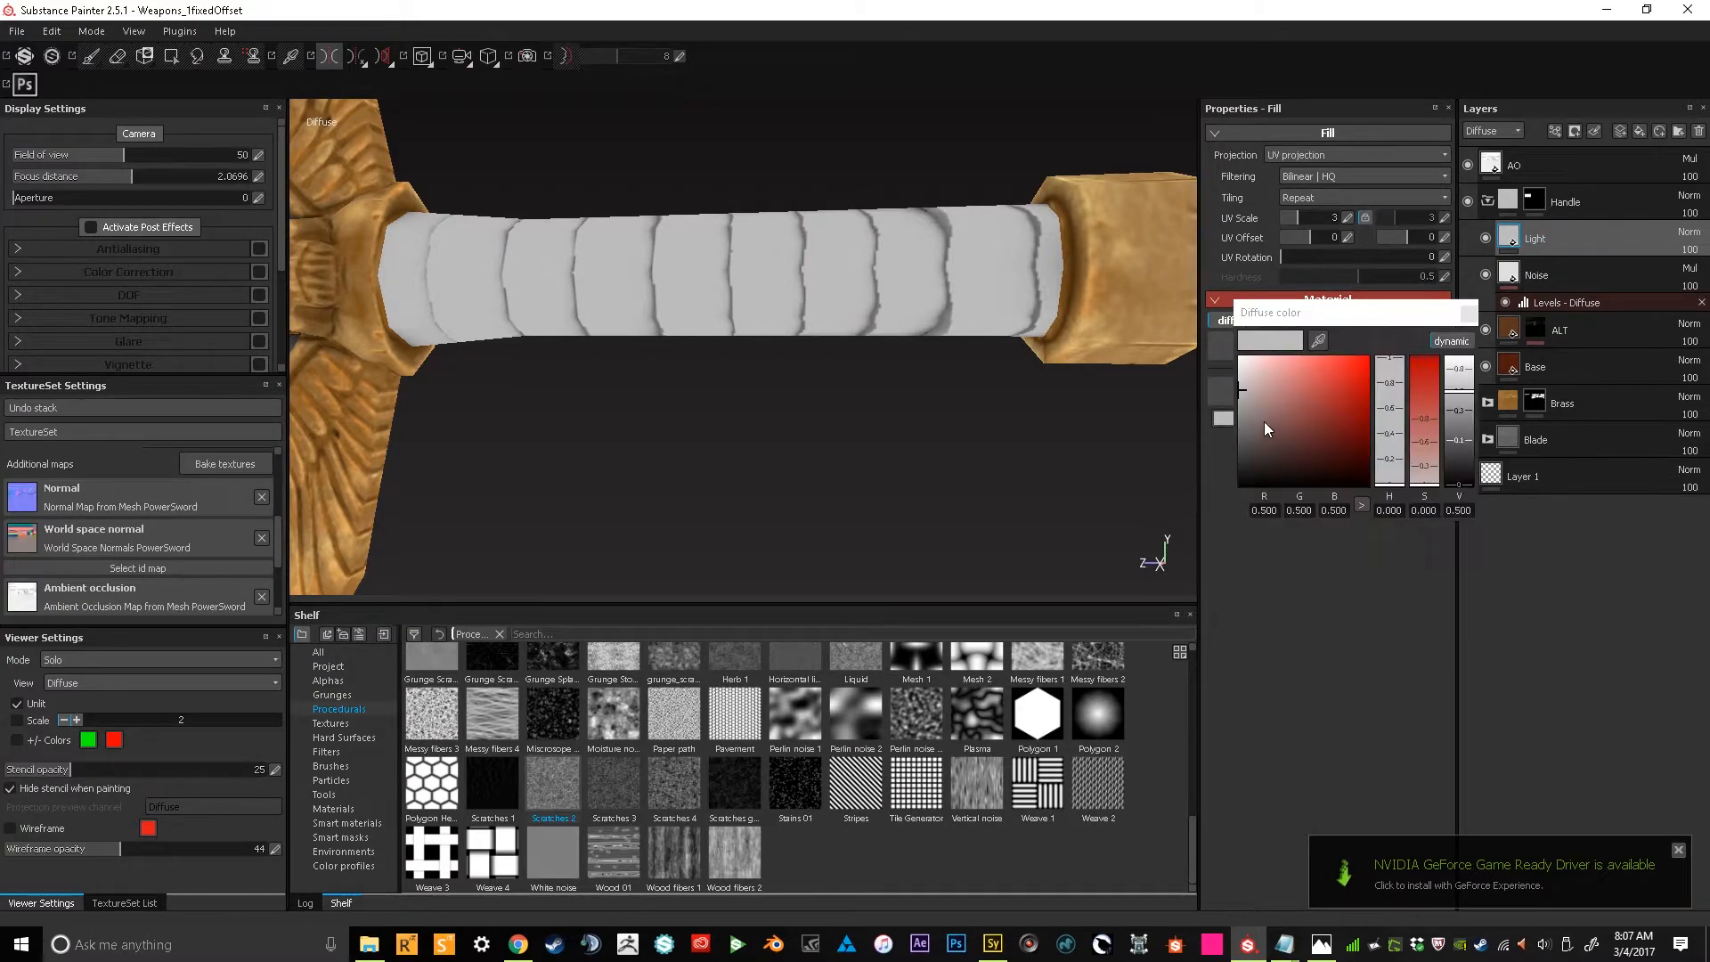
{"action": "left_click", "coordinate": [1245, 385]}
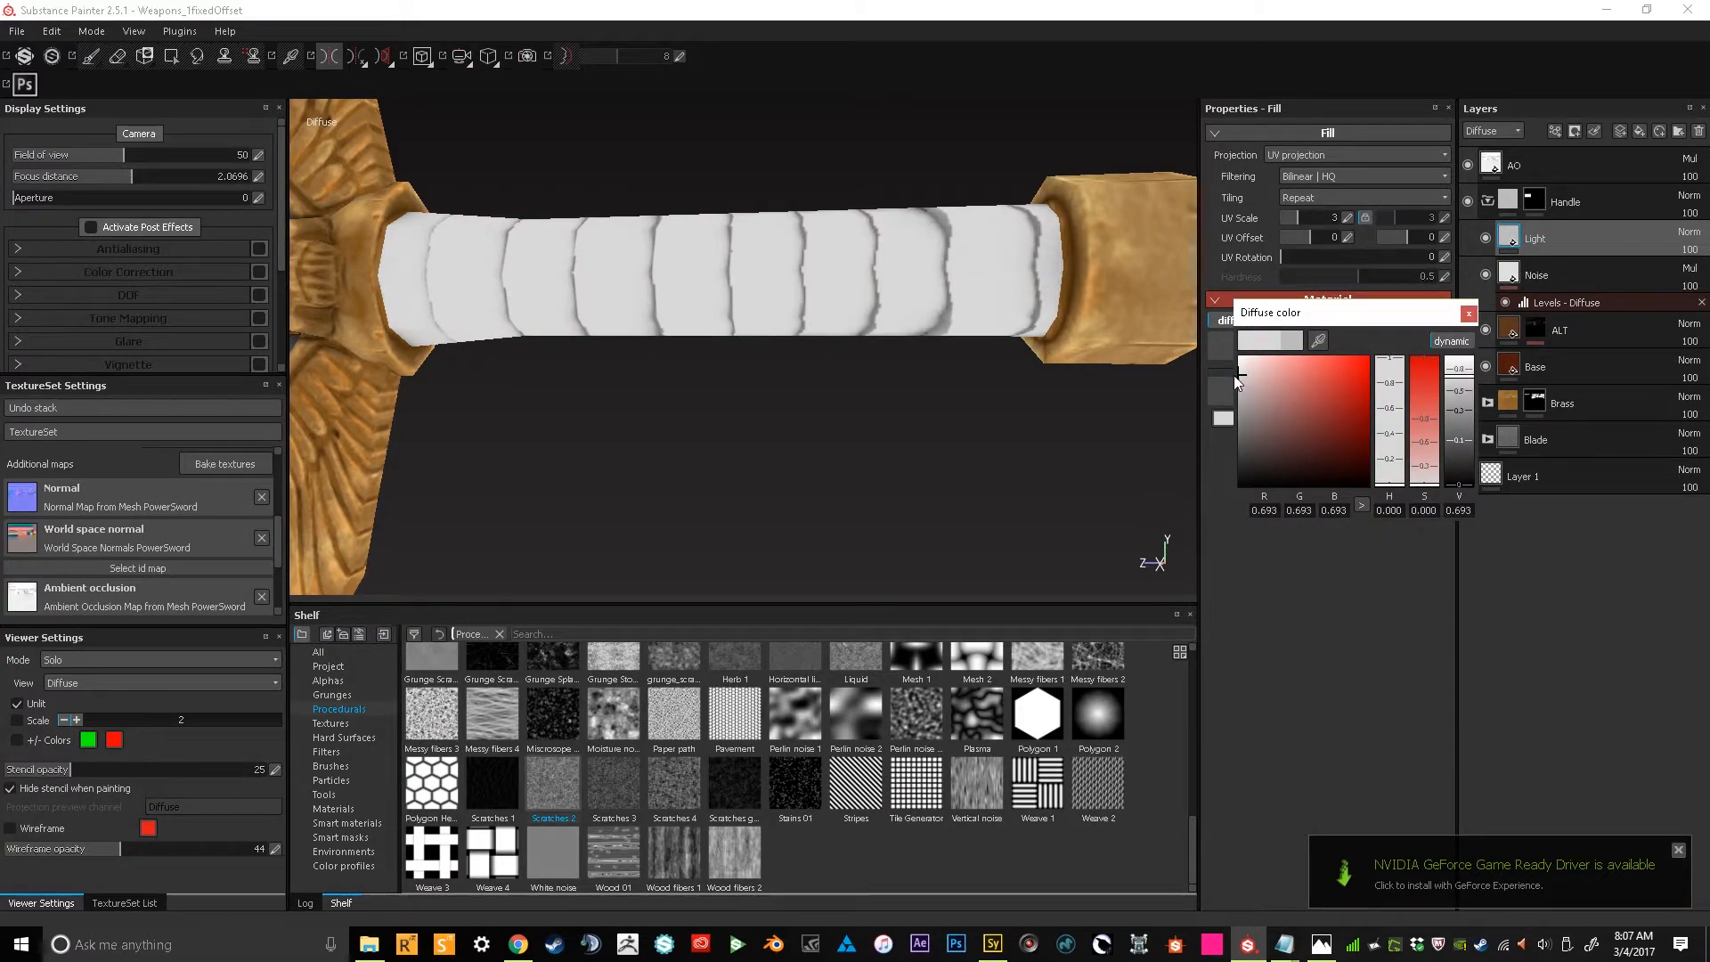
Add a black mask to the Light layer and set its blend mode to Color dodge
{"action": "right_click", "coordinate": [1536, 244]}
{"action": "left_click", "coordinate": [1535, 270]}
{"action": "left_click", "coordinate": [1685, 233]}
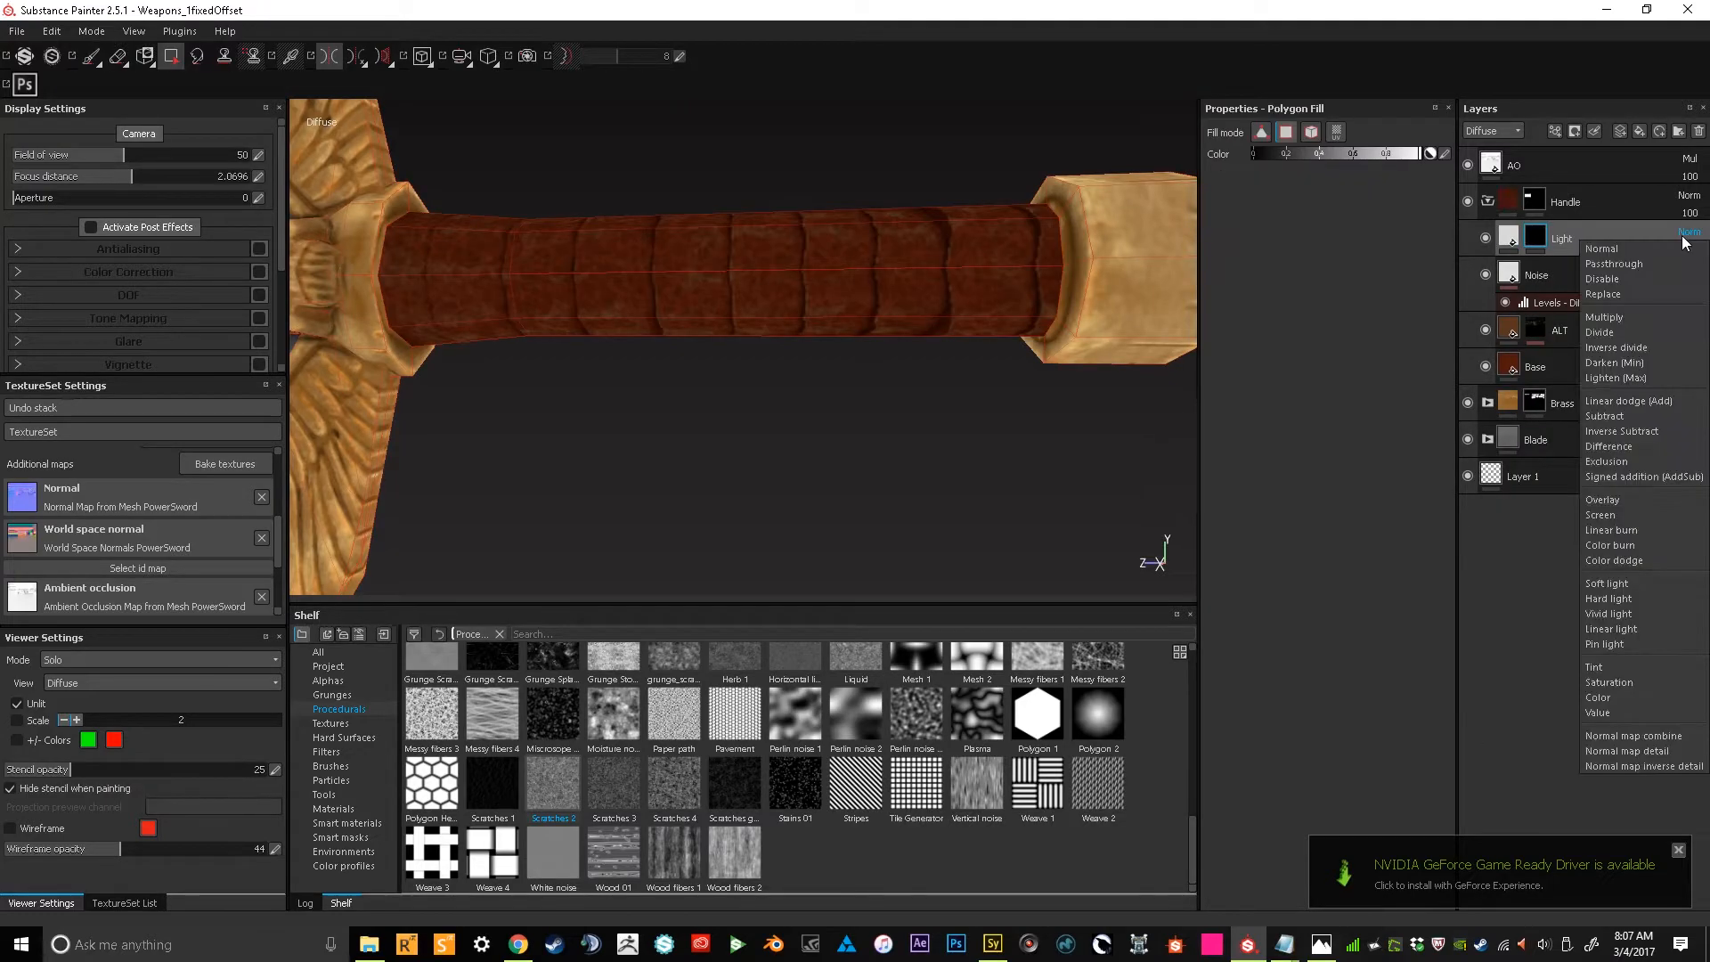
{"action": "left_click", "coordinate": [1645, 561]}
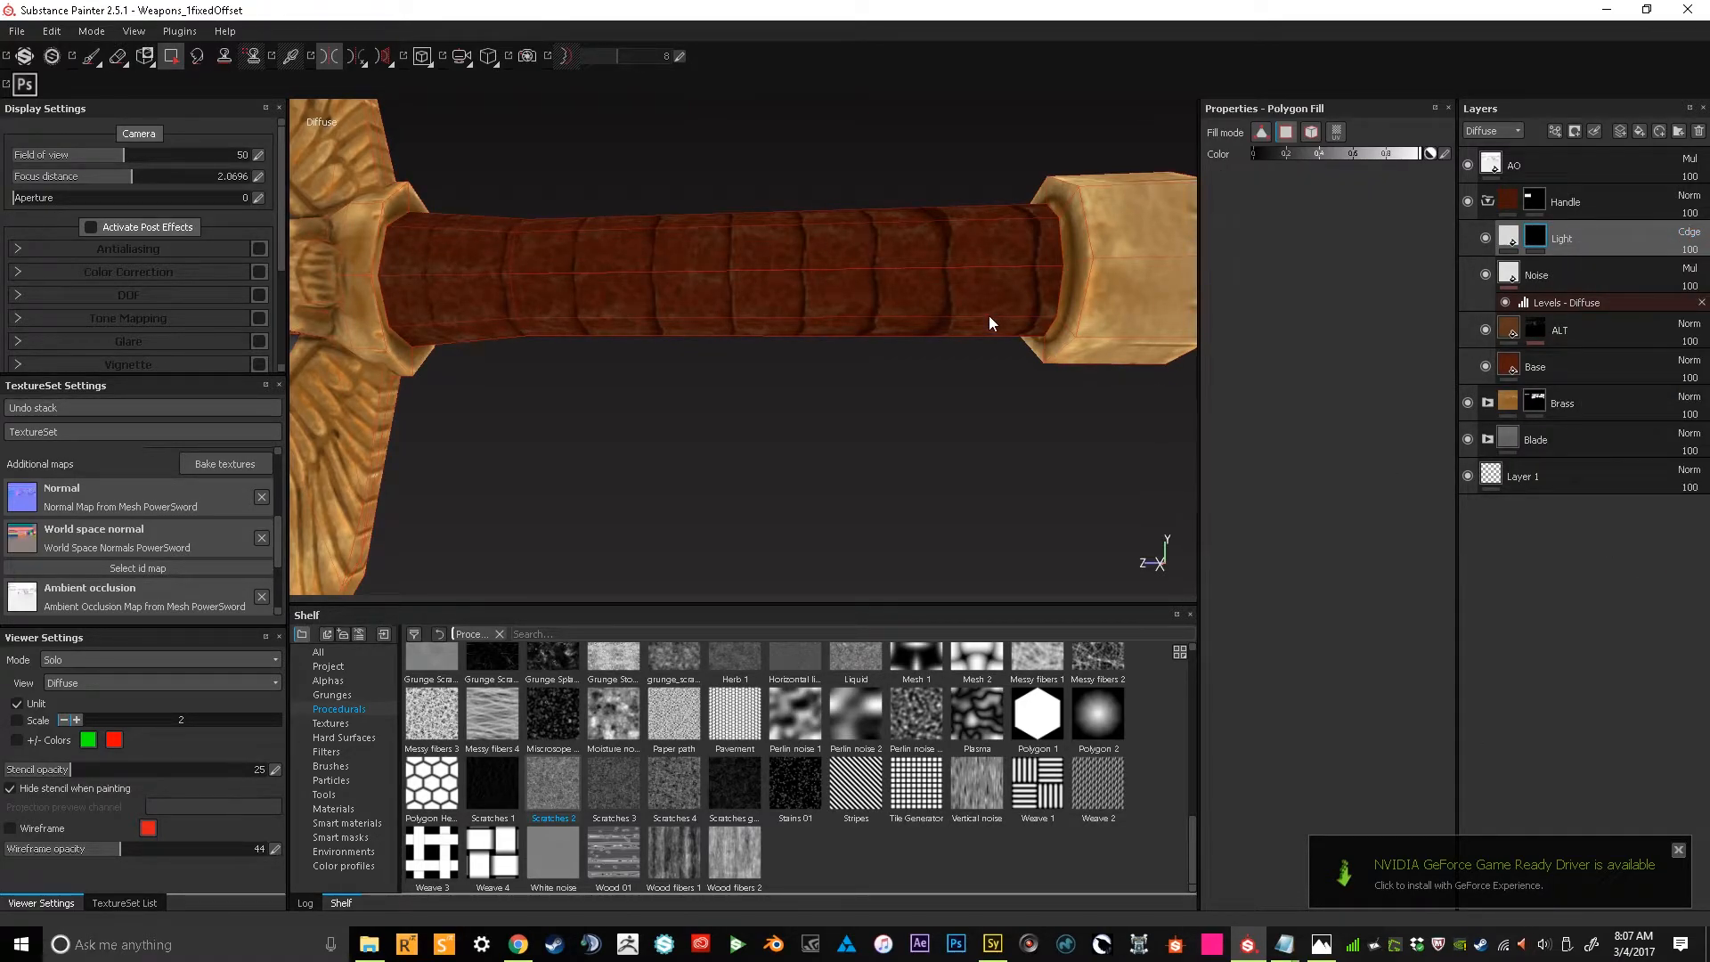
Preview the sword in full material mode and give the Base layer in the Handle folder a glossiness of 0
{"action": "key", "text": "m"}
{"action": "left_click_drag", "start_coordinate": [989, 316], "coordinate": [953, 488], "text": "alt"}
{"action": "left_click", "coordinate": [1572, 278]}
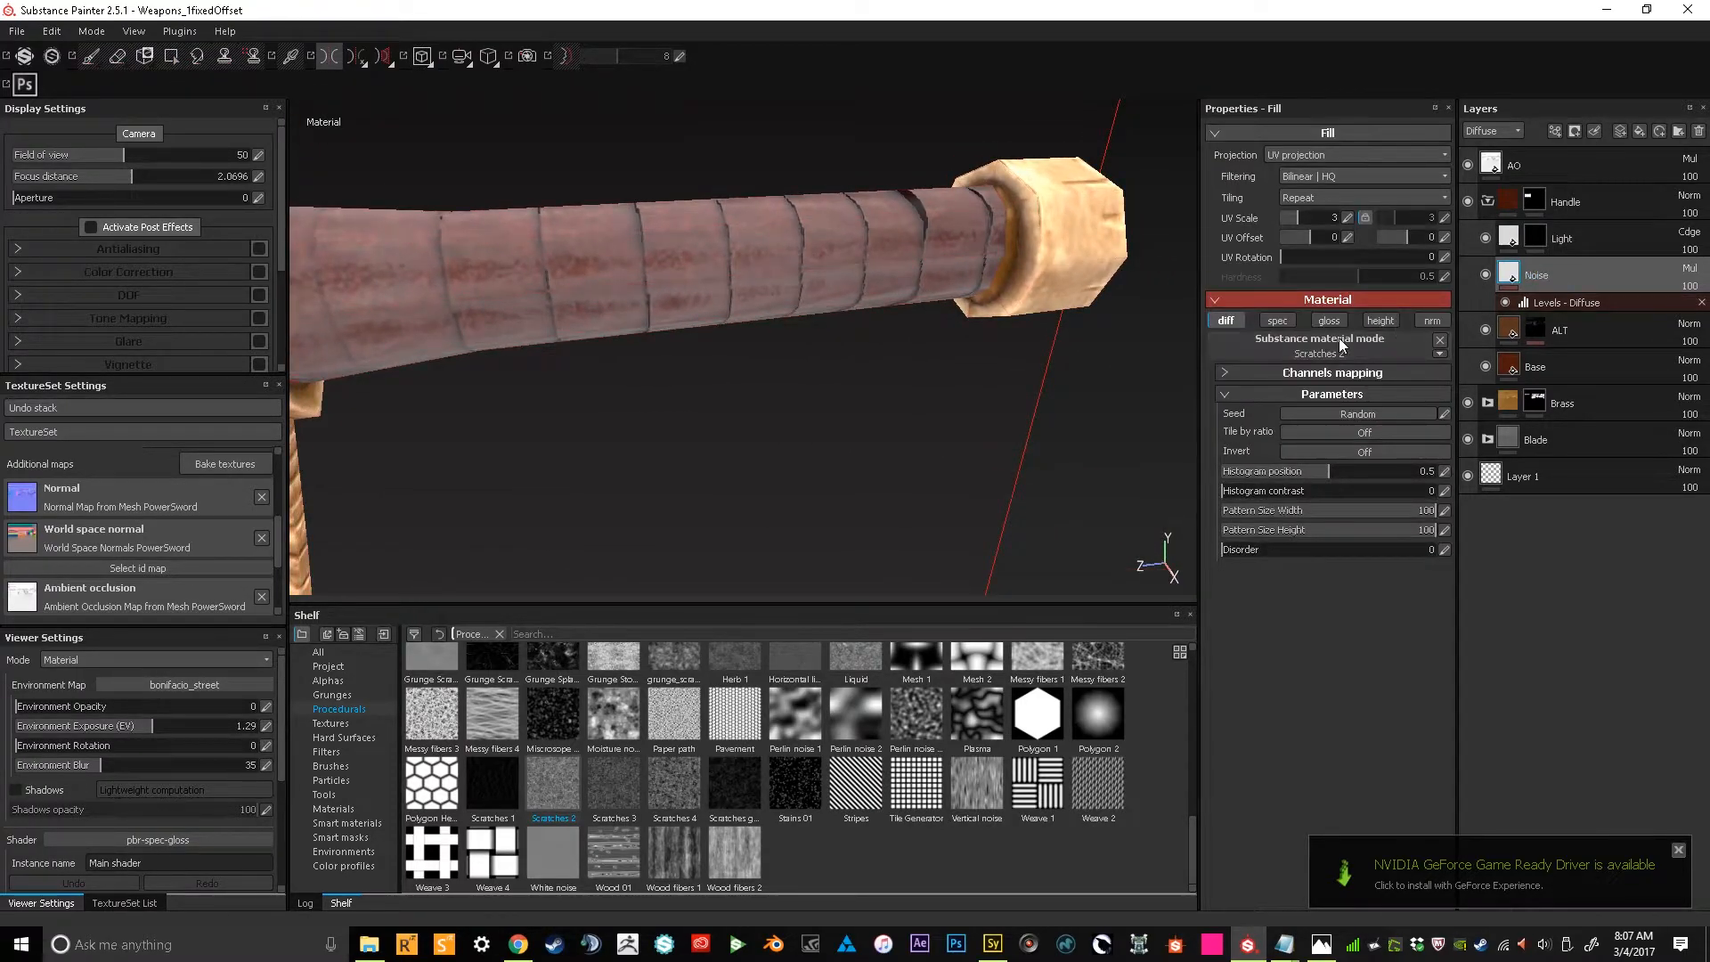
{"action": "left_click", "coordinate": [1573, 329]}
{"action": "left_click", "coordinate": [1573, 351]}
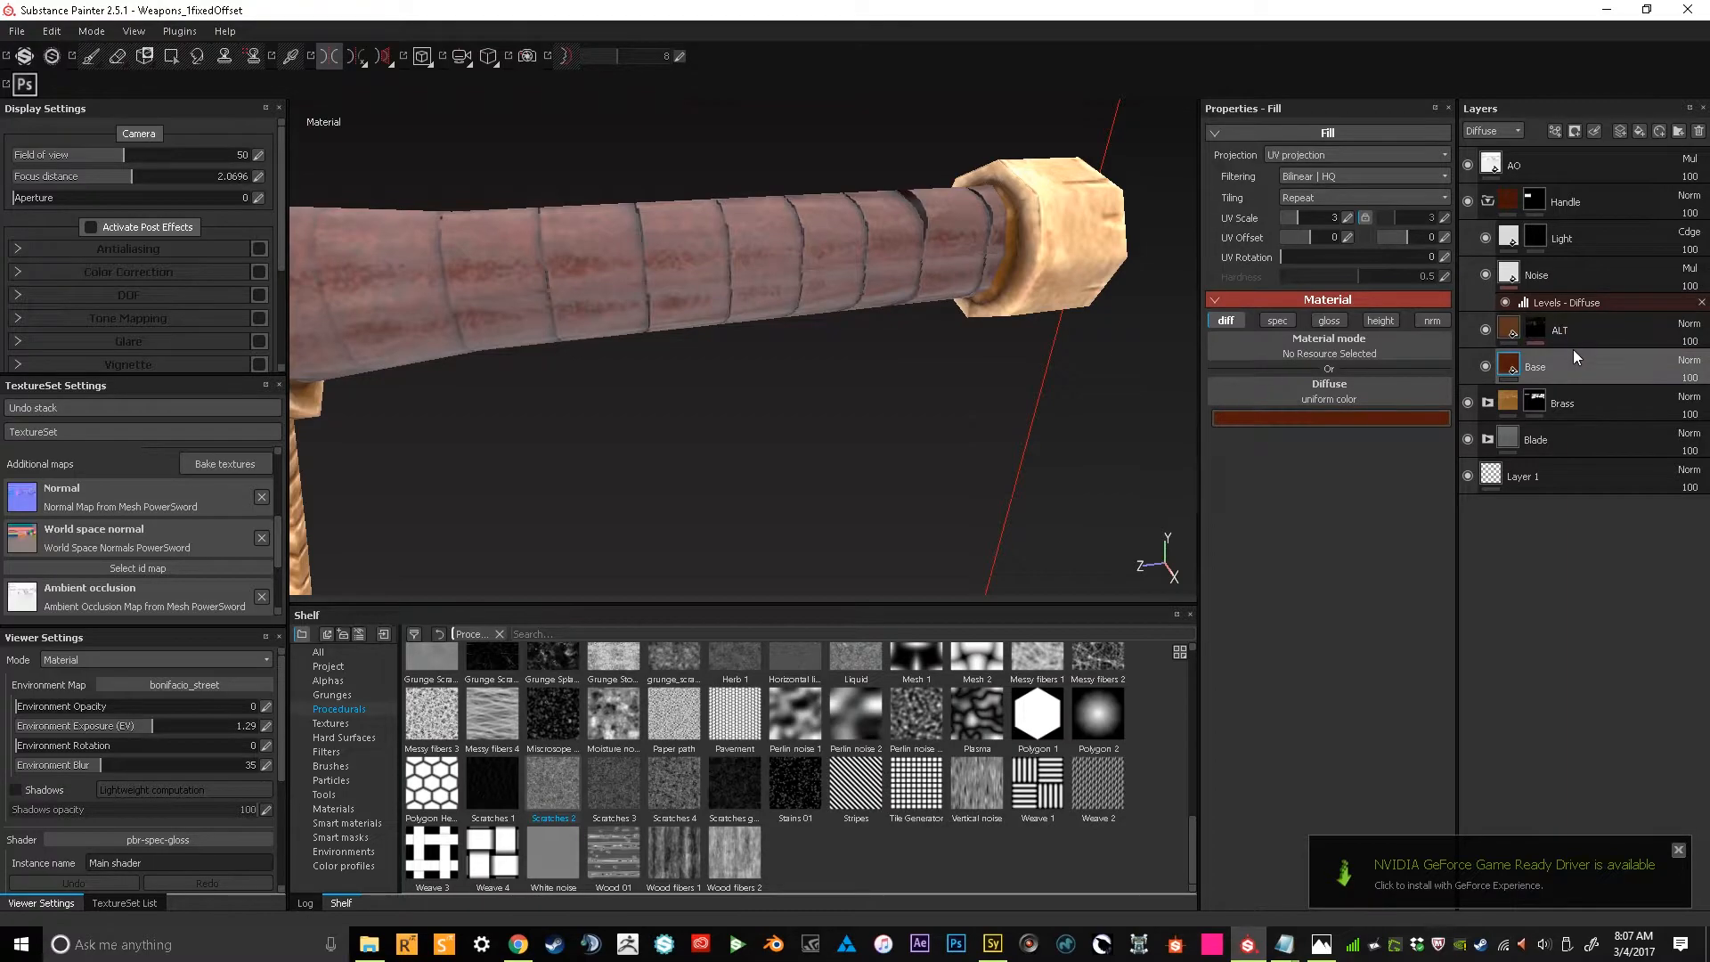
{"action": "left_click", "coordinate": [1336, 318]}
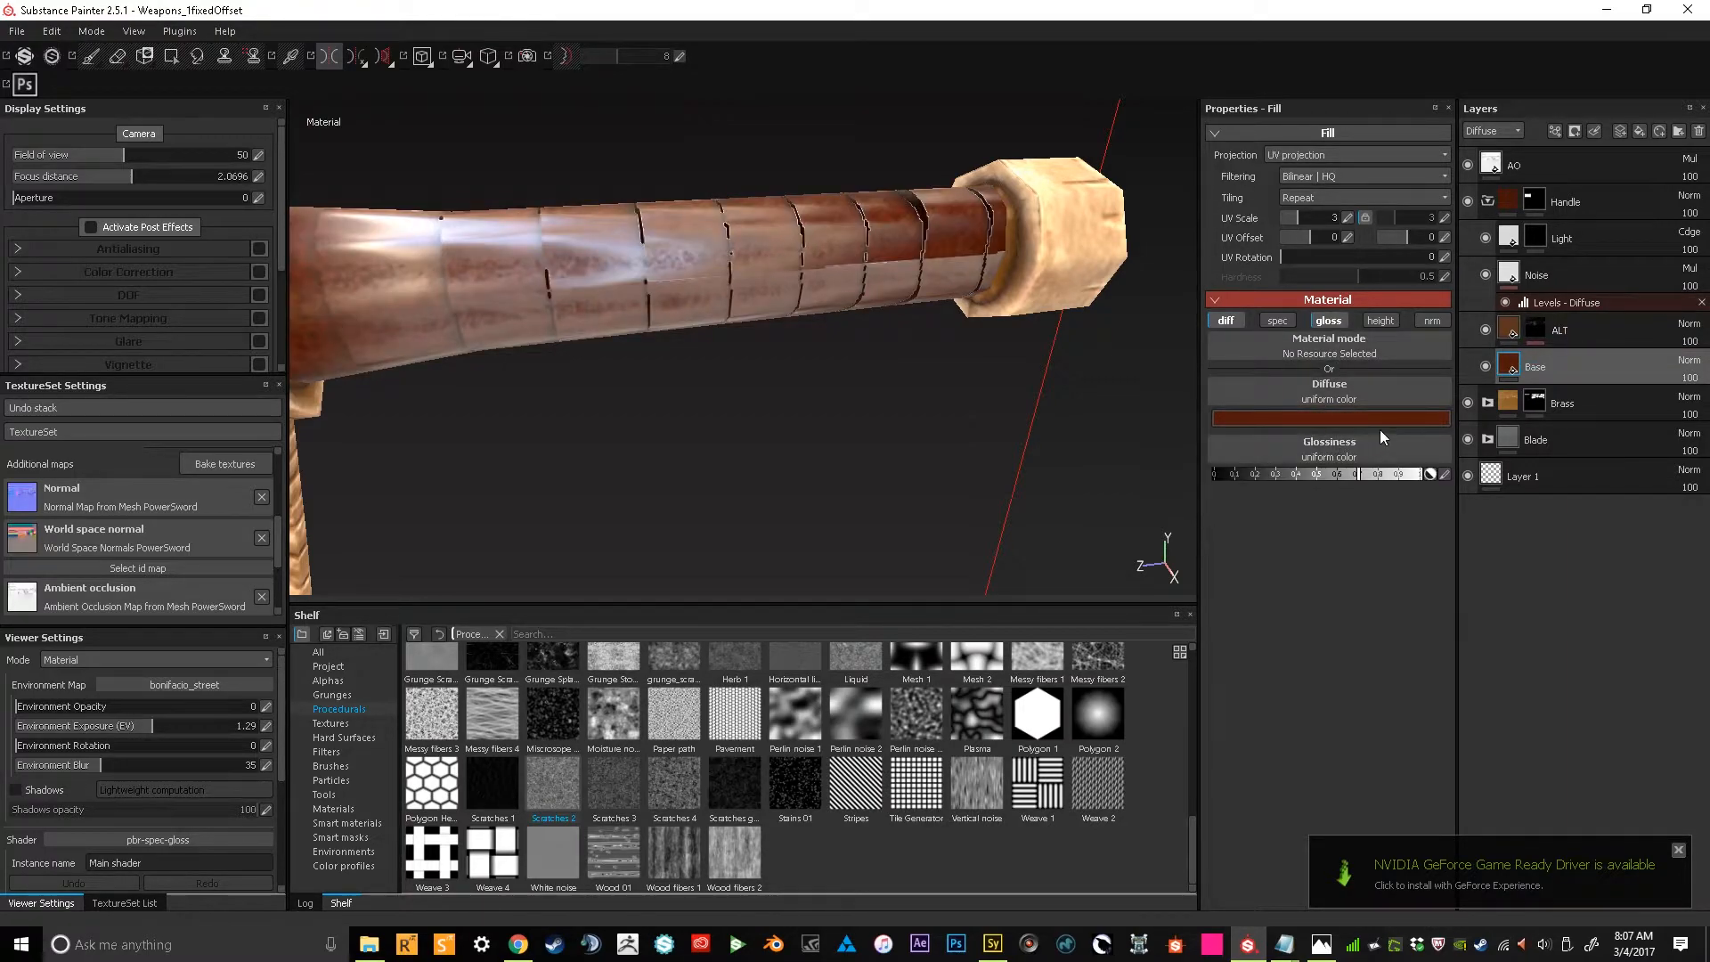
{"action": "left_click_drag", "start_coordinate": [1346, 474], "coordinate": [1153, 484]}
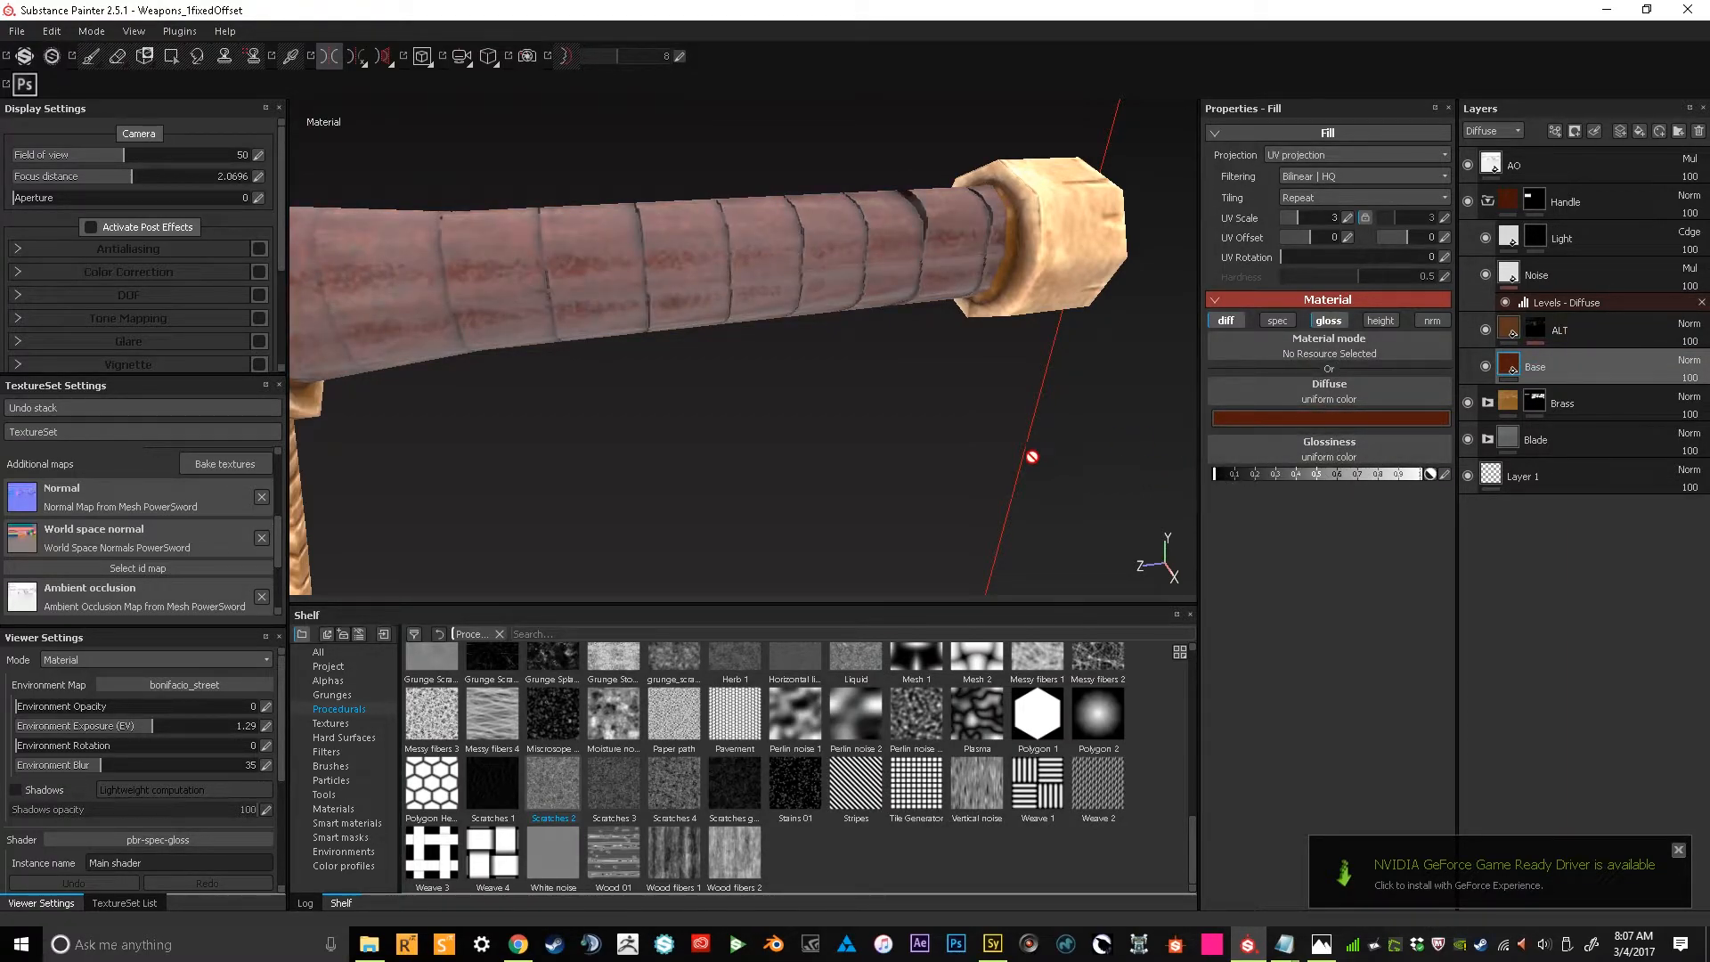
{"action": "left_click_drag", "start_coordinate": [1040, 452], "coordinate": [942, 397], "text": "alt"}
{"action": "right_click_drag", "start_coordinate": [942, 397], "coordinate": [931, 359], "text": "alt"}
{"action": "left_click_drag", "start_coordinate": [931, 359], "coordinate": [1155, 236], "text": "alt"}
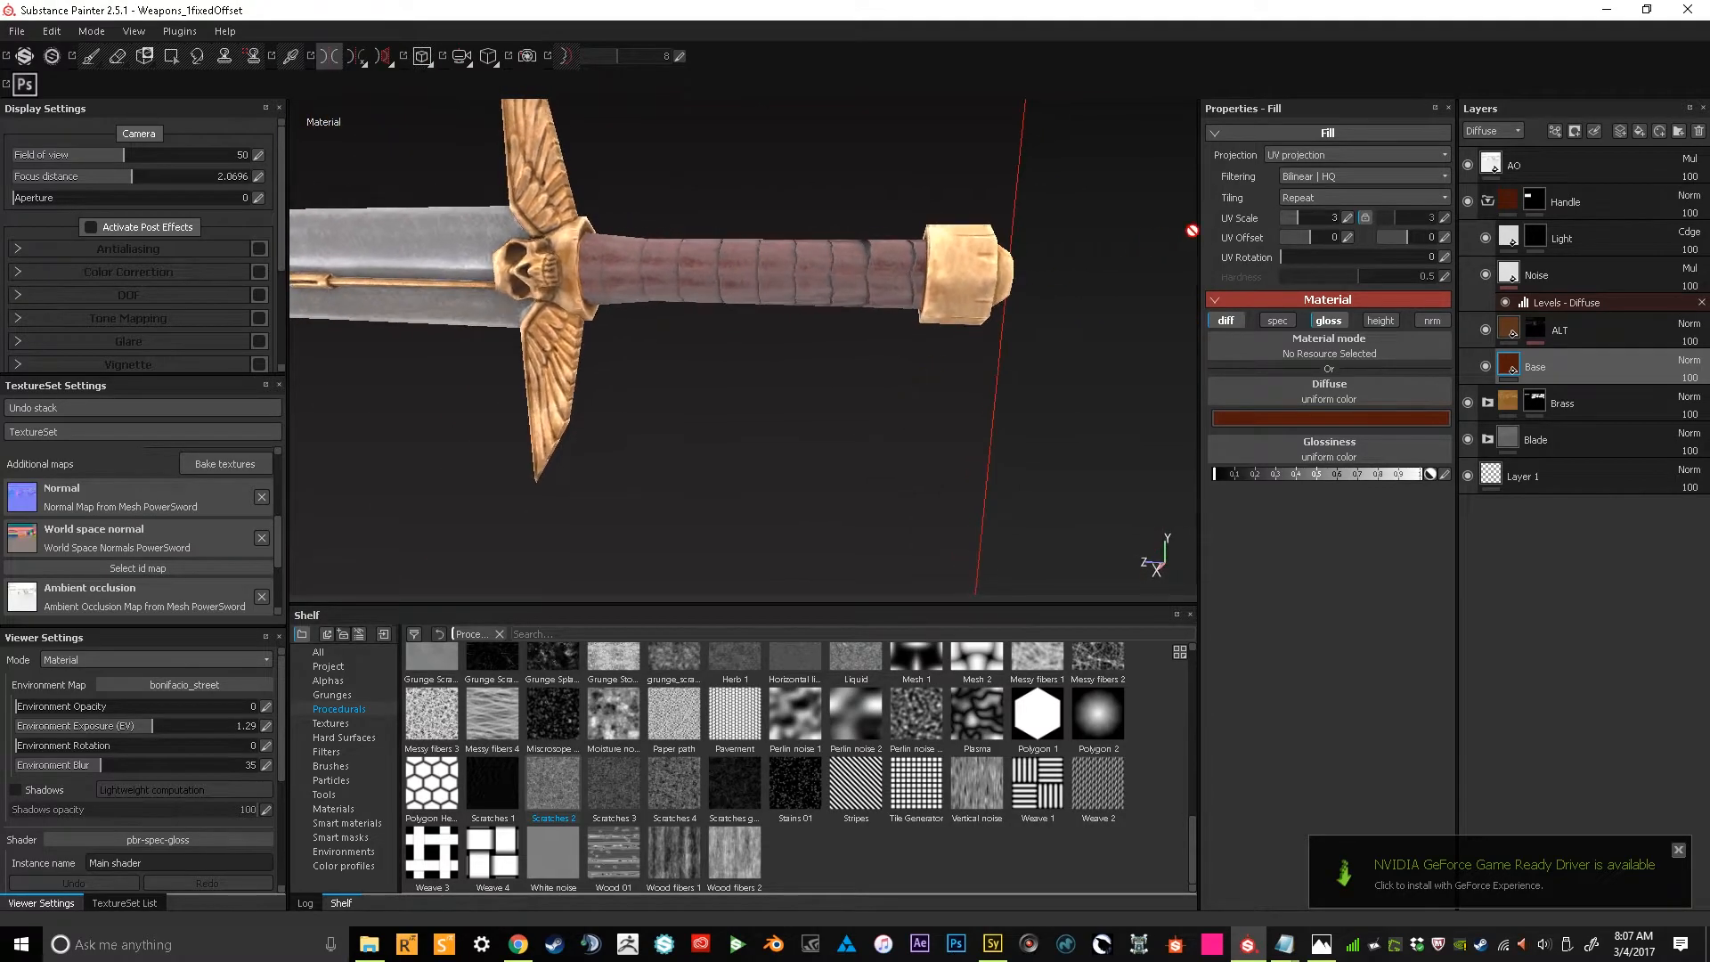
Show only the diffuse channel and examine the handle's color against the guard and pommel
{"action": "left_click", "coordinate": [1514, 334]}
{"action": "left_click", "coordinate": [1513, 365]}
{"action": "key", "text": "c"}
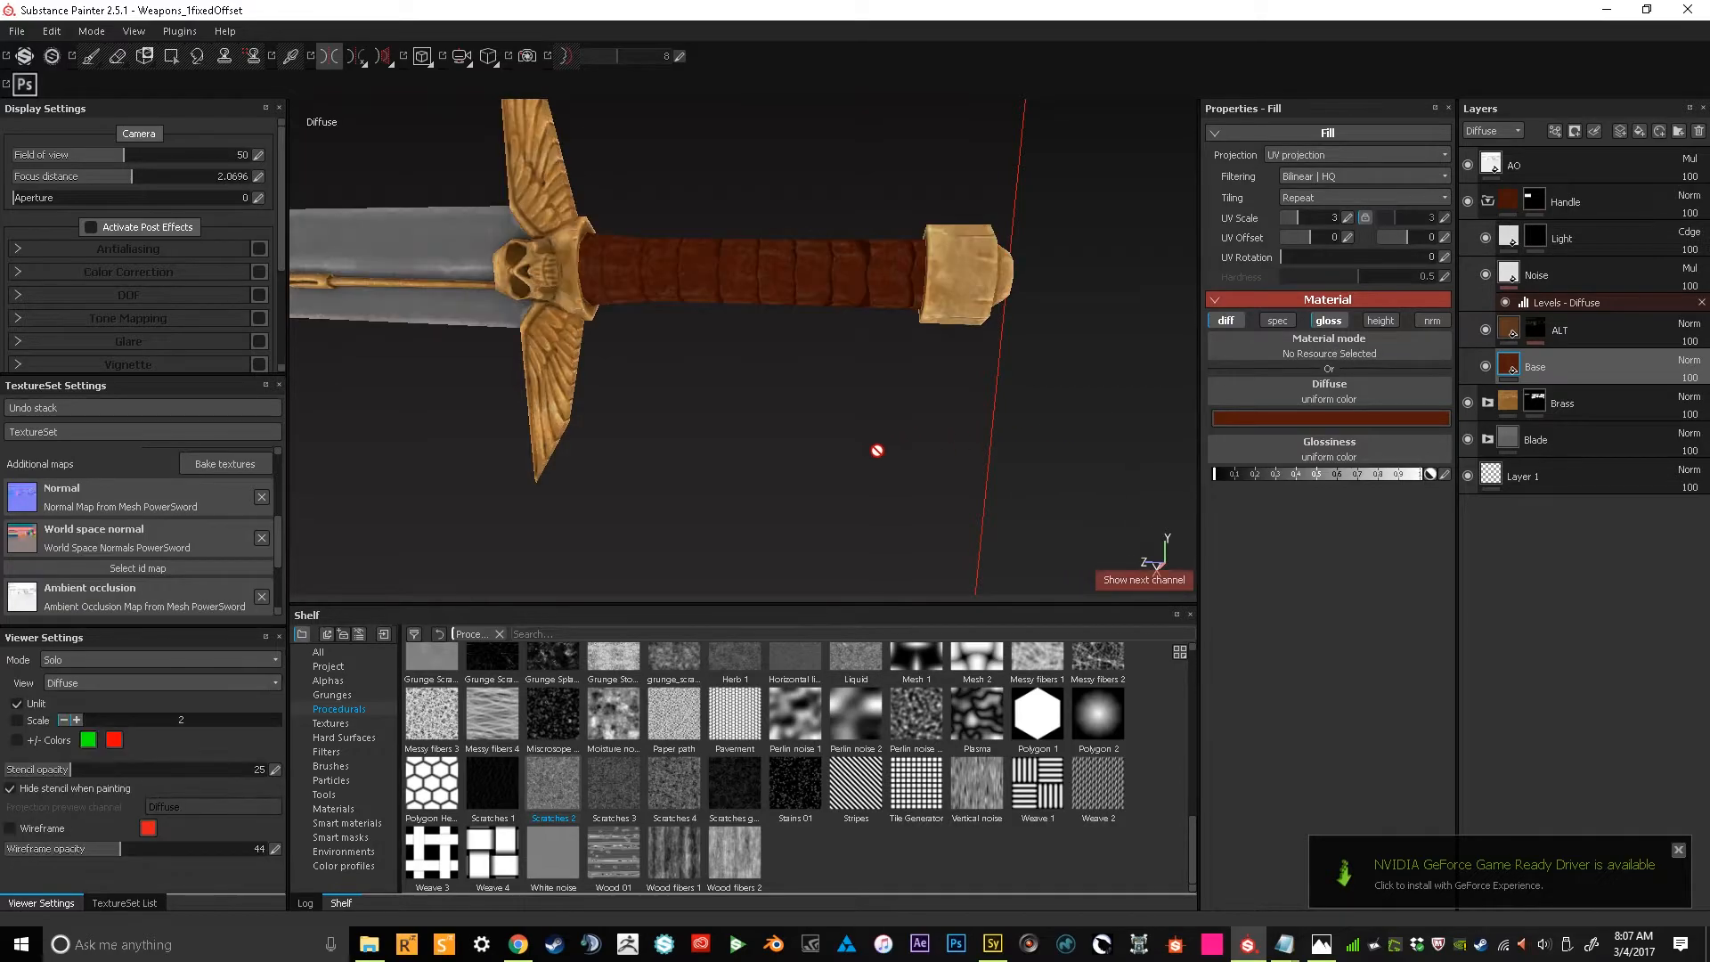
{"action": "scroll", "coordinate": [873, 447], "scroll_direction": "up", "scroll_amount": 6}
{"action": "left_click_drag", "start_coordinate": [842, 540], "coordinate": [948, 482], "text": "alt"}
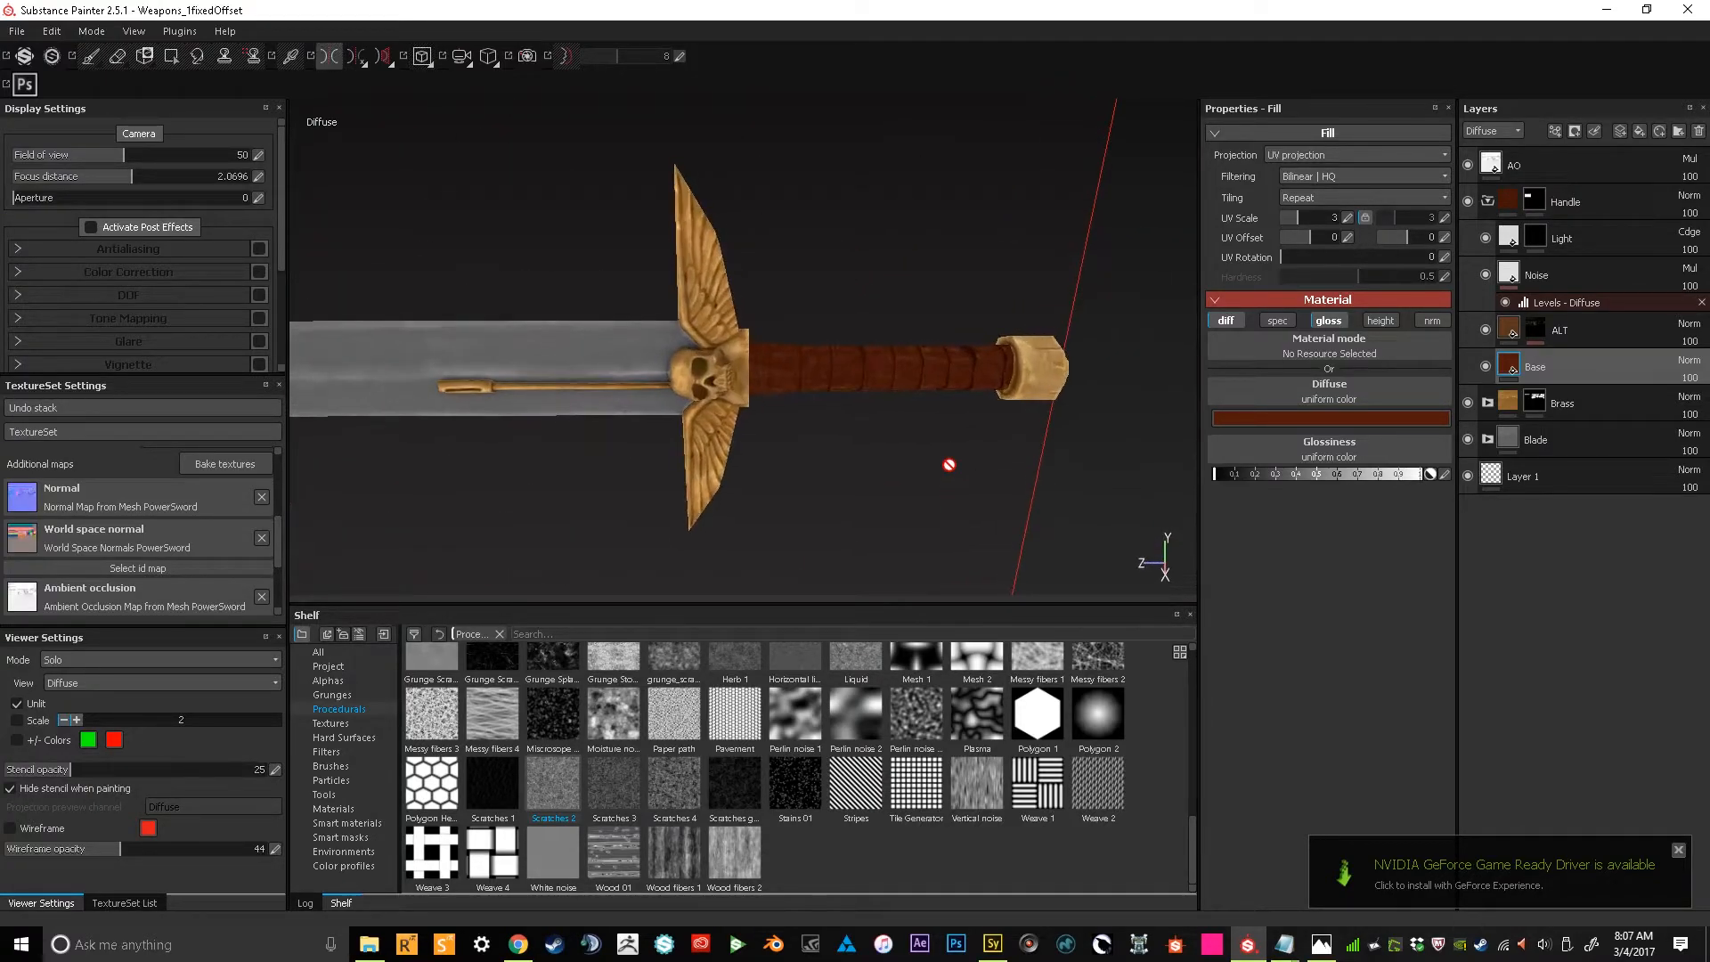
{"action": "scroll", "coordinate": [948, 483], "scroll_direction": "up", "scroll_amount": 5}
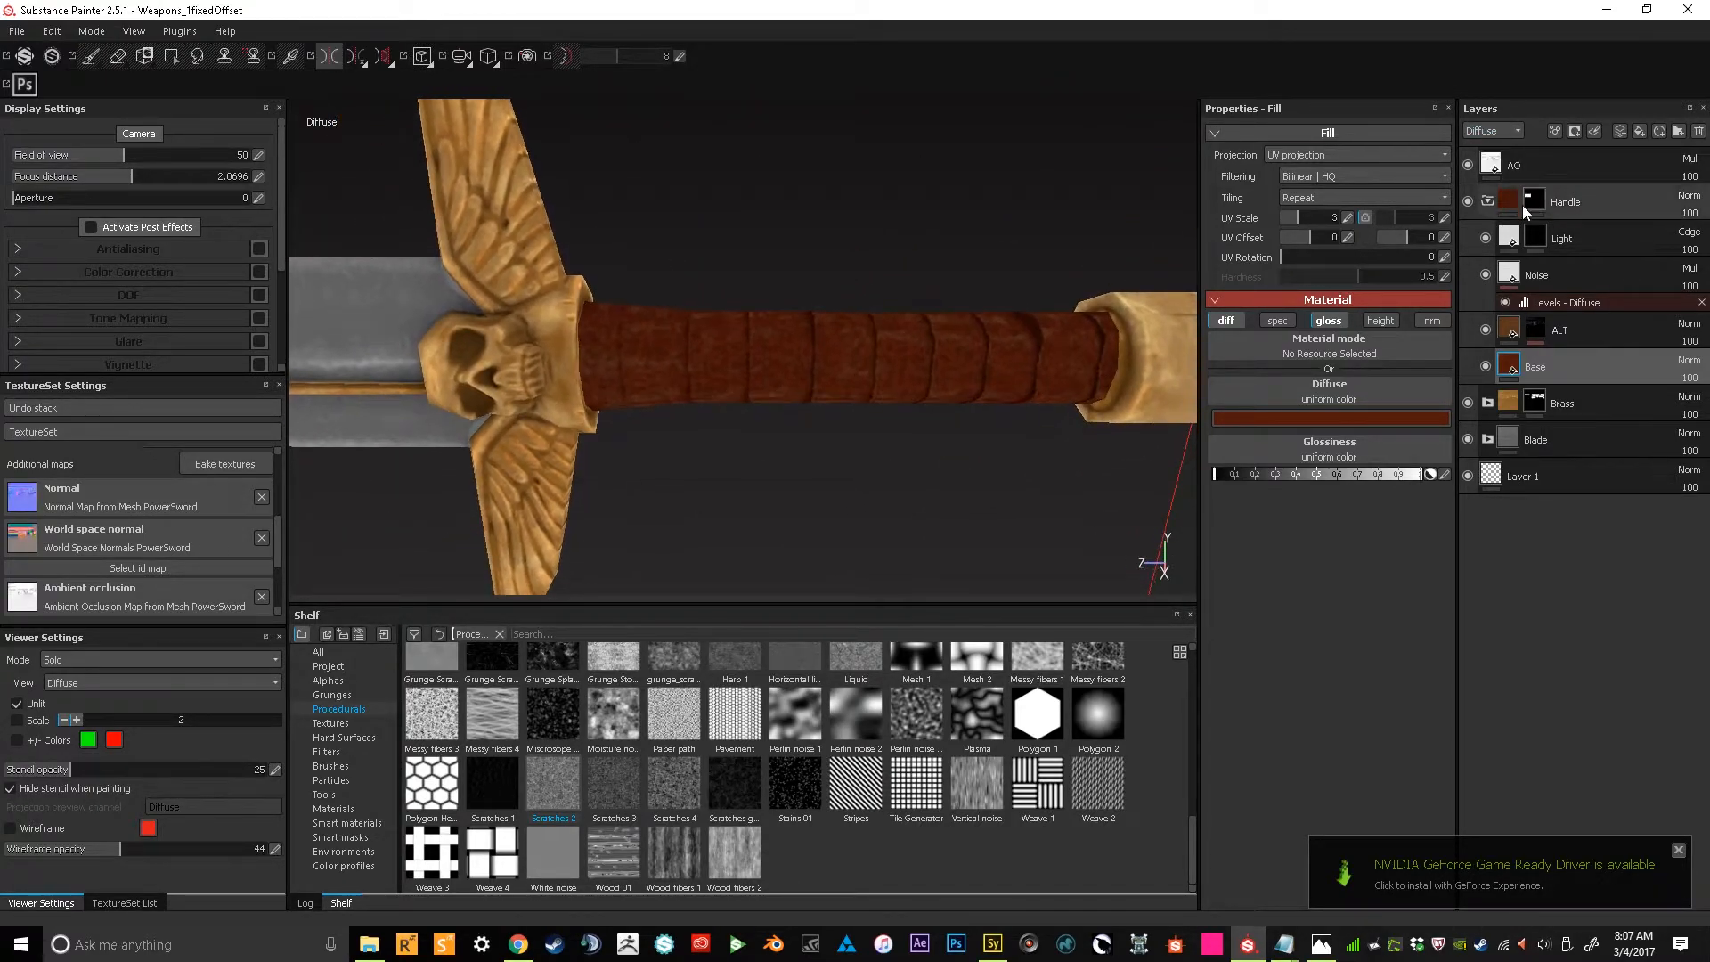
Target the Light layer's mask for painting and set up the Dirt 1 brush with size 0.44 and flow 29
{"action": "left_click", "coordinate": [1538, 235]}
{"action": "key", "text": "1"}
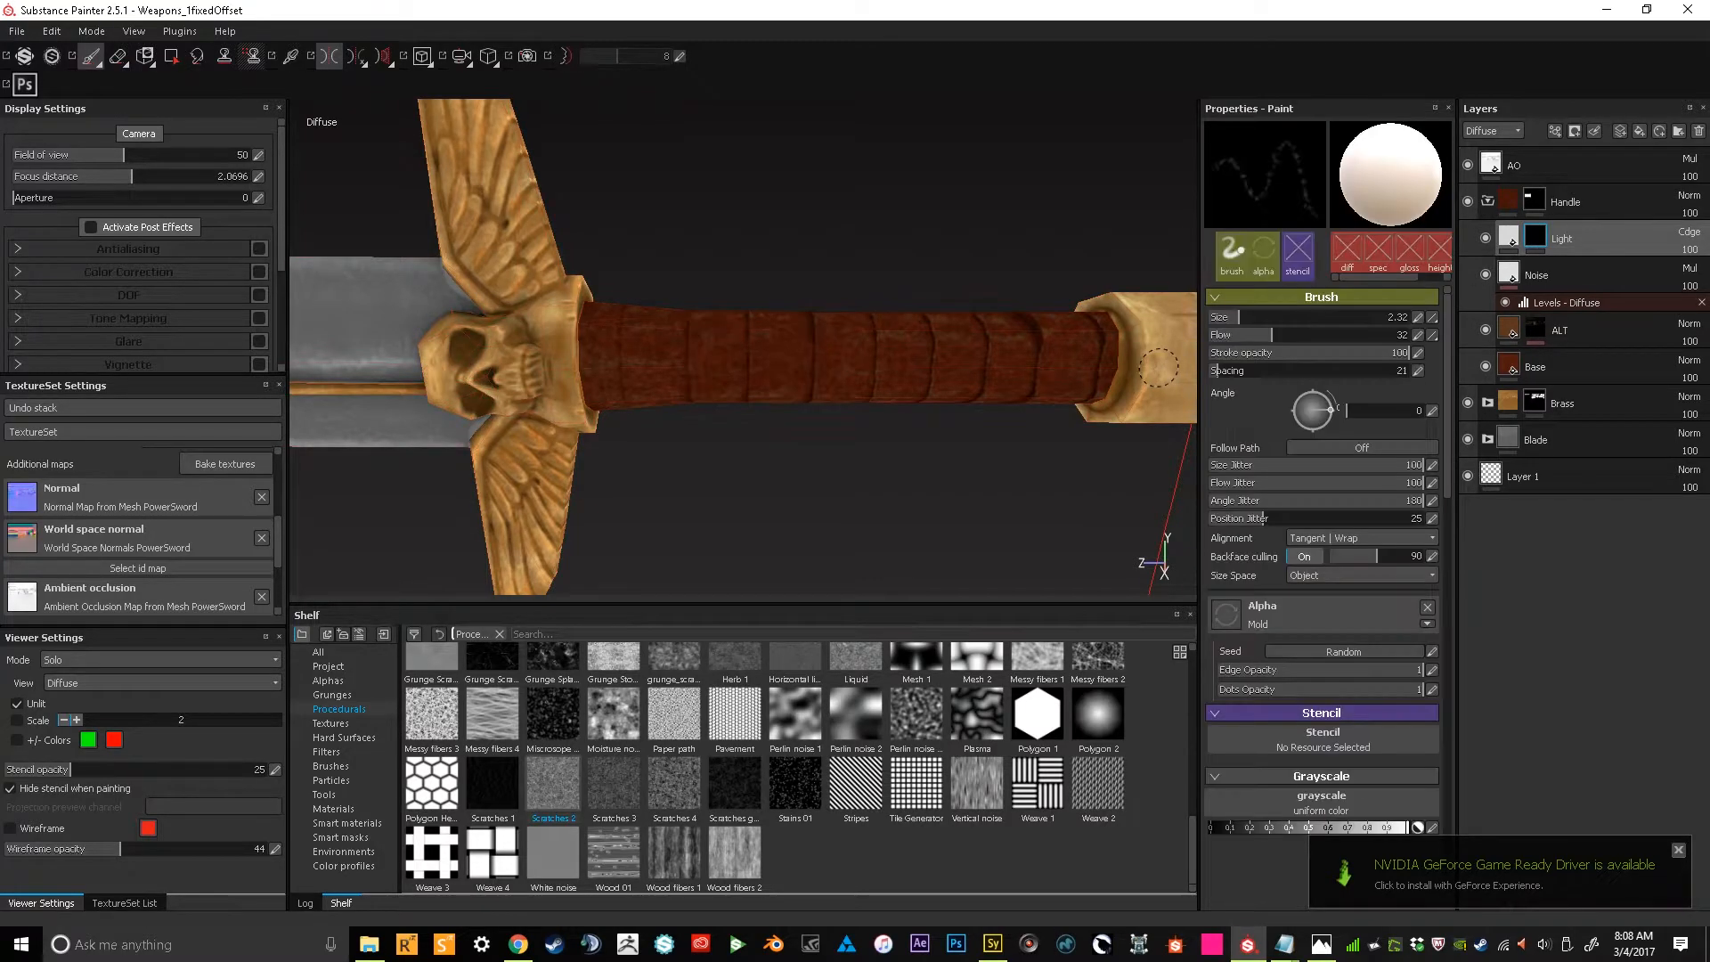
{"action": "left_click", "coordinate": [366, 764]}
{"action": "left_click", "coordinate": [456, 659]}
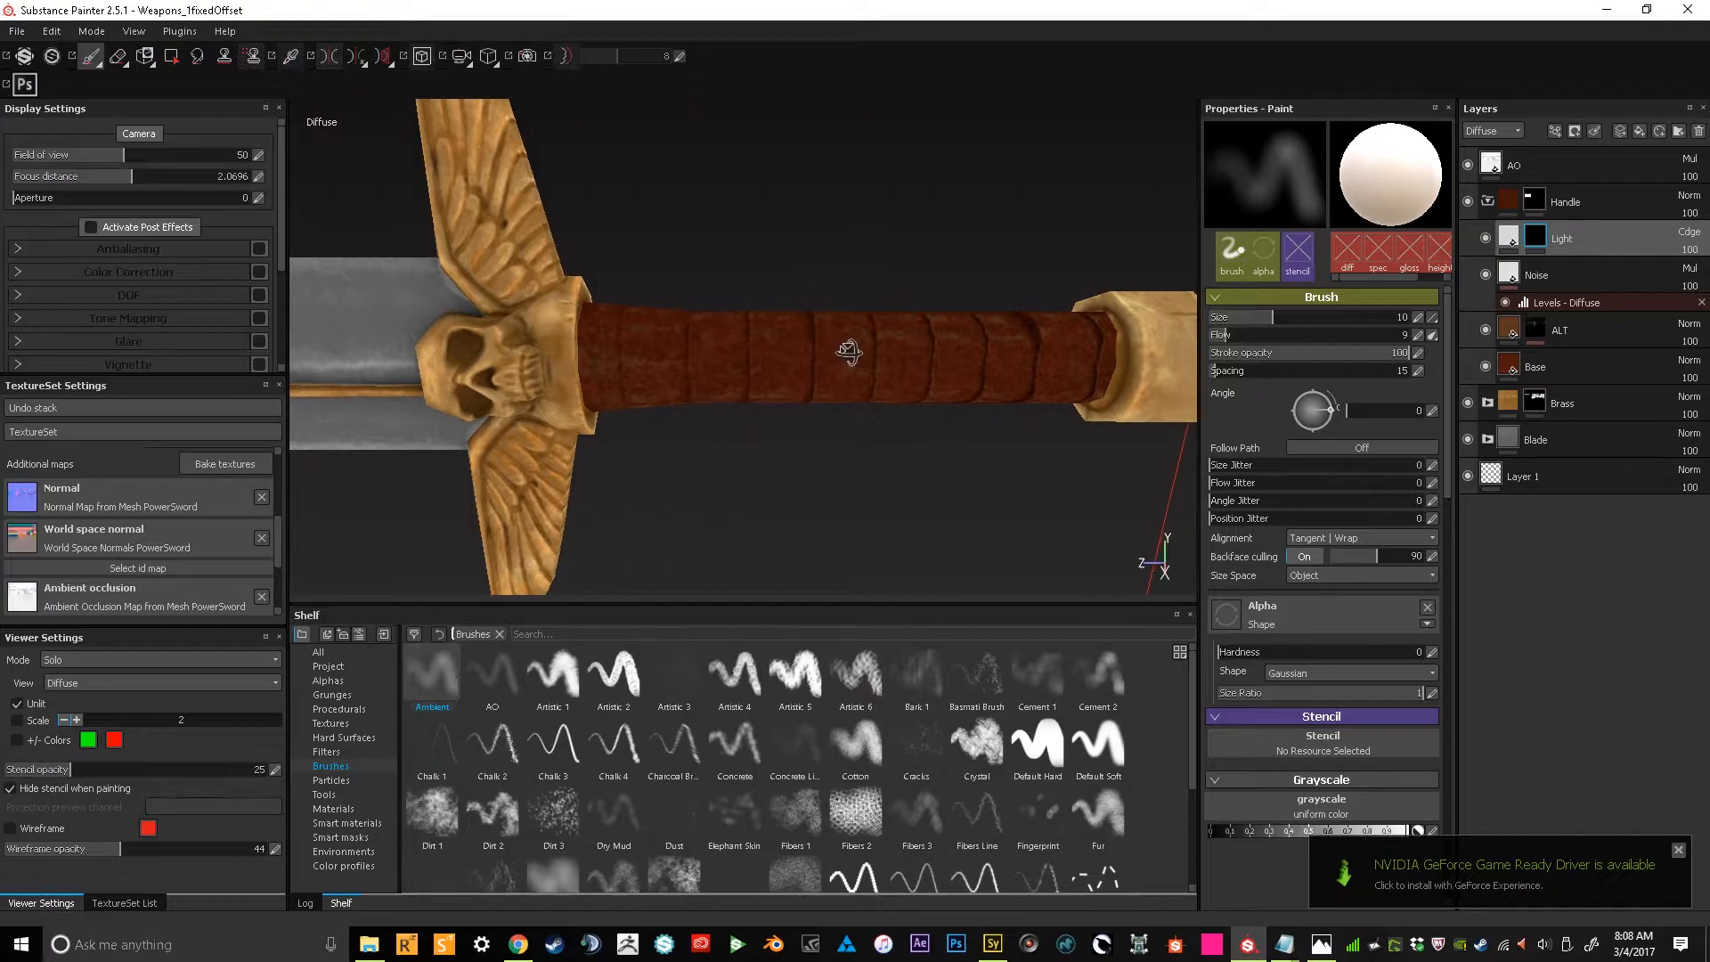
{"action": "left_click_drag", "start_coordinate": [848, 353], "coordinate": [855, 356], "text": "alt"}
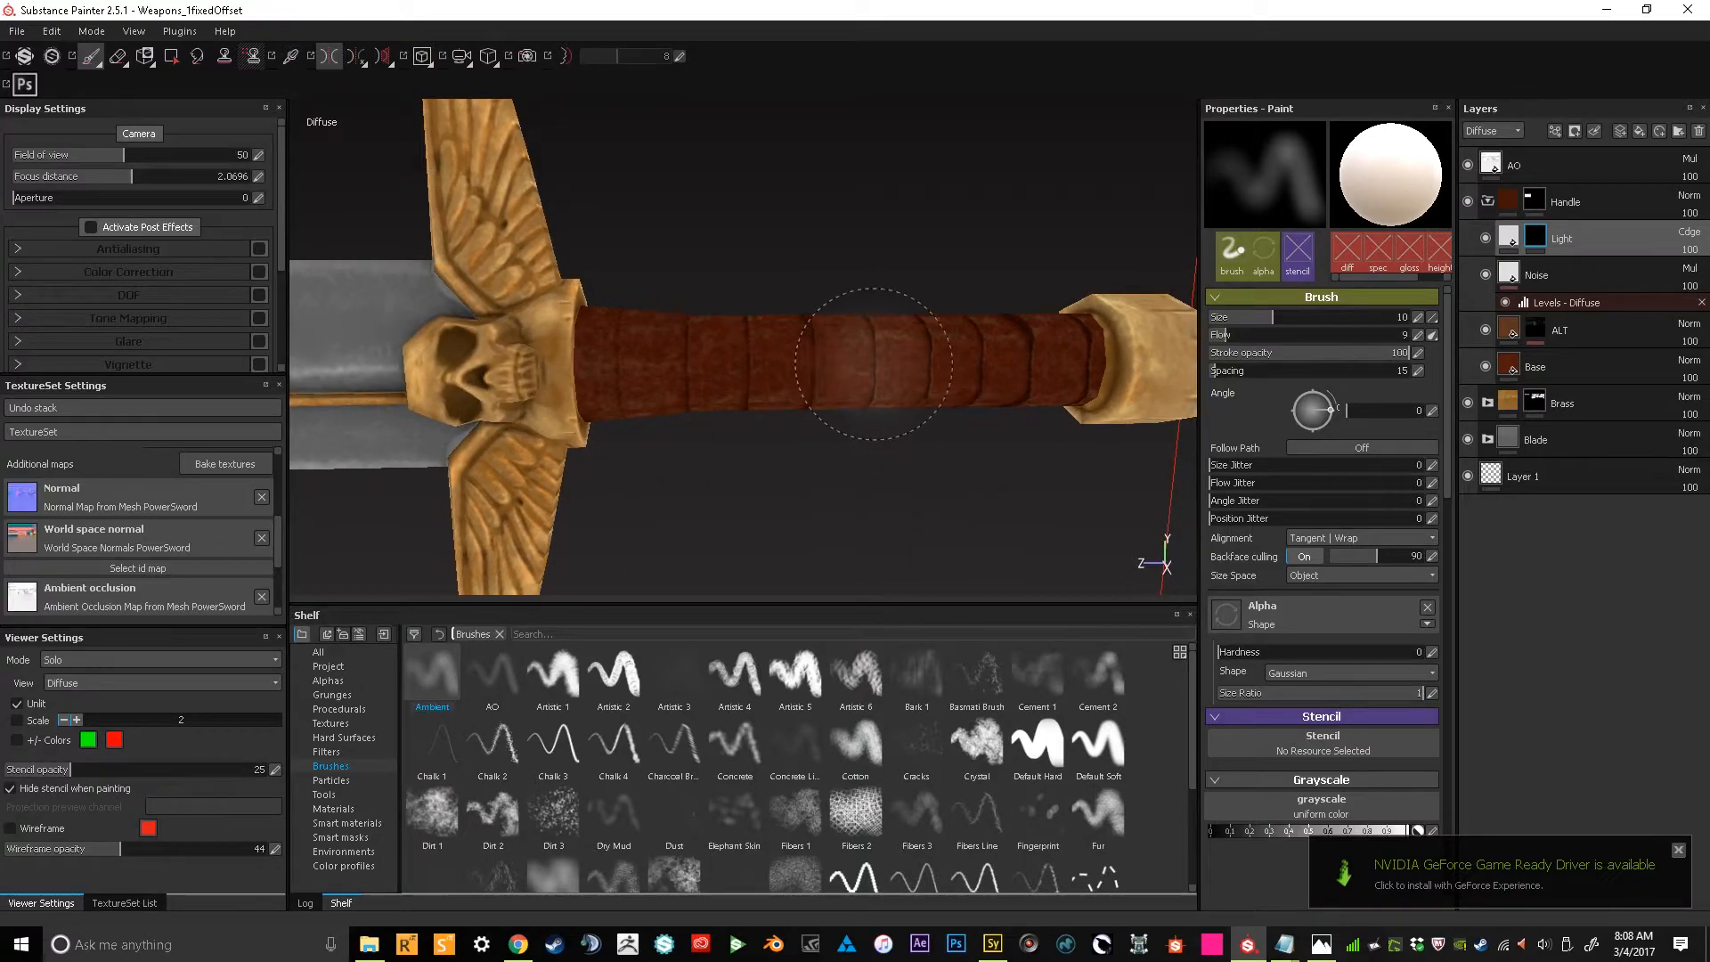
{"action": "left_click", "coordinate": [432, 812]}
{"action": "left_click", "coordinate": [1221, 318]}
{"action": "left_click_drag", "start_coordinate": [1307, 338], "coordinate": [1266, 342]}
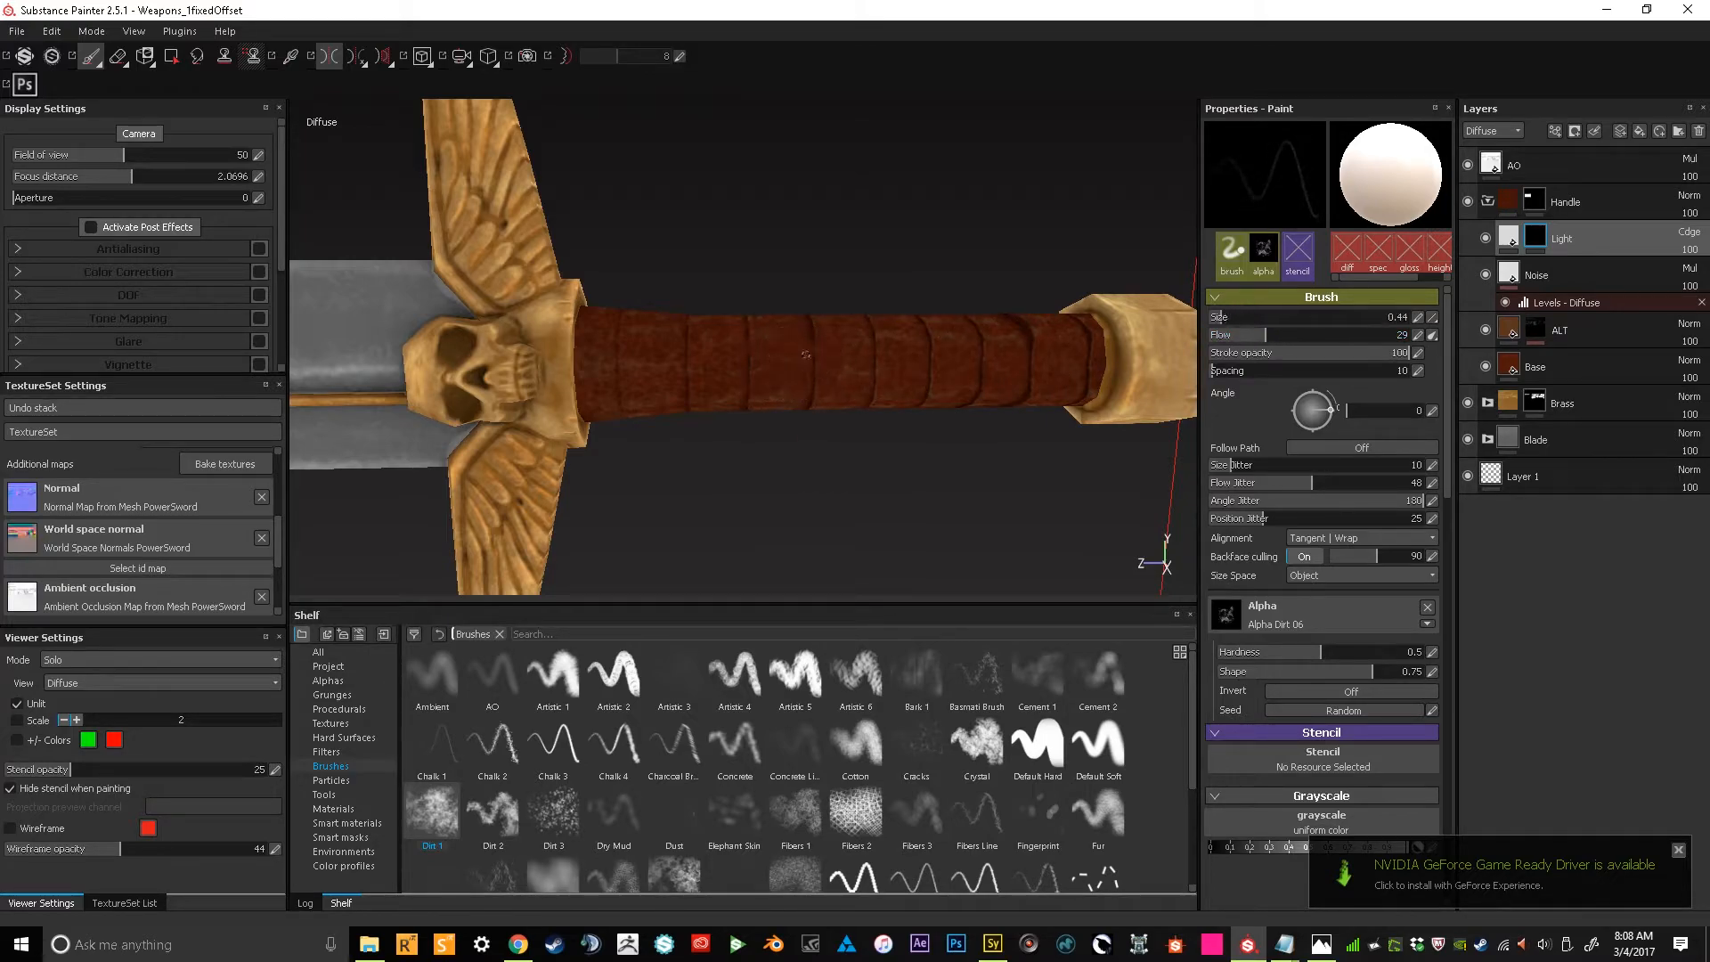
Paint fine highlights into the Light mask along the leather wrap edges near the guard, using brush size 0.52
{"action": "mouse_move", "coordinate": [829, 424]}
{"action": "left_mouse_down", "text": "alt"}
{"action": "mouse_move", "coordinate": [813, 454]}
{"action": "mouse_move", "coordinate": [824, 320]}
{"action": "mouse_move", "coordinate": [828, 428]}
{"action": "left_mouse_up", "text": "alt"}
{"action": "right_click_drag", "start_coordinate": [828, 427], "coordinate": [828, 588], "text": "alt"}
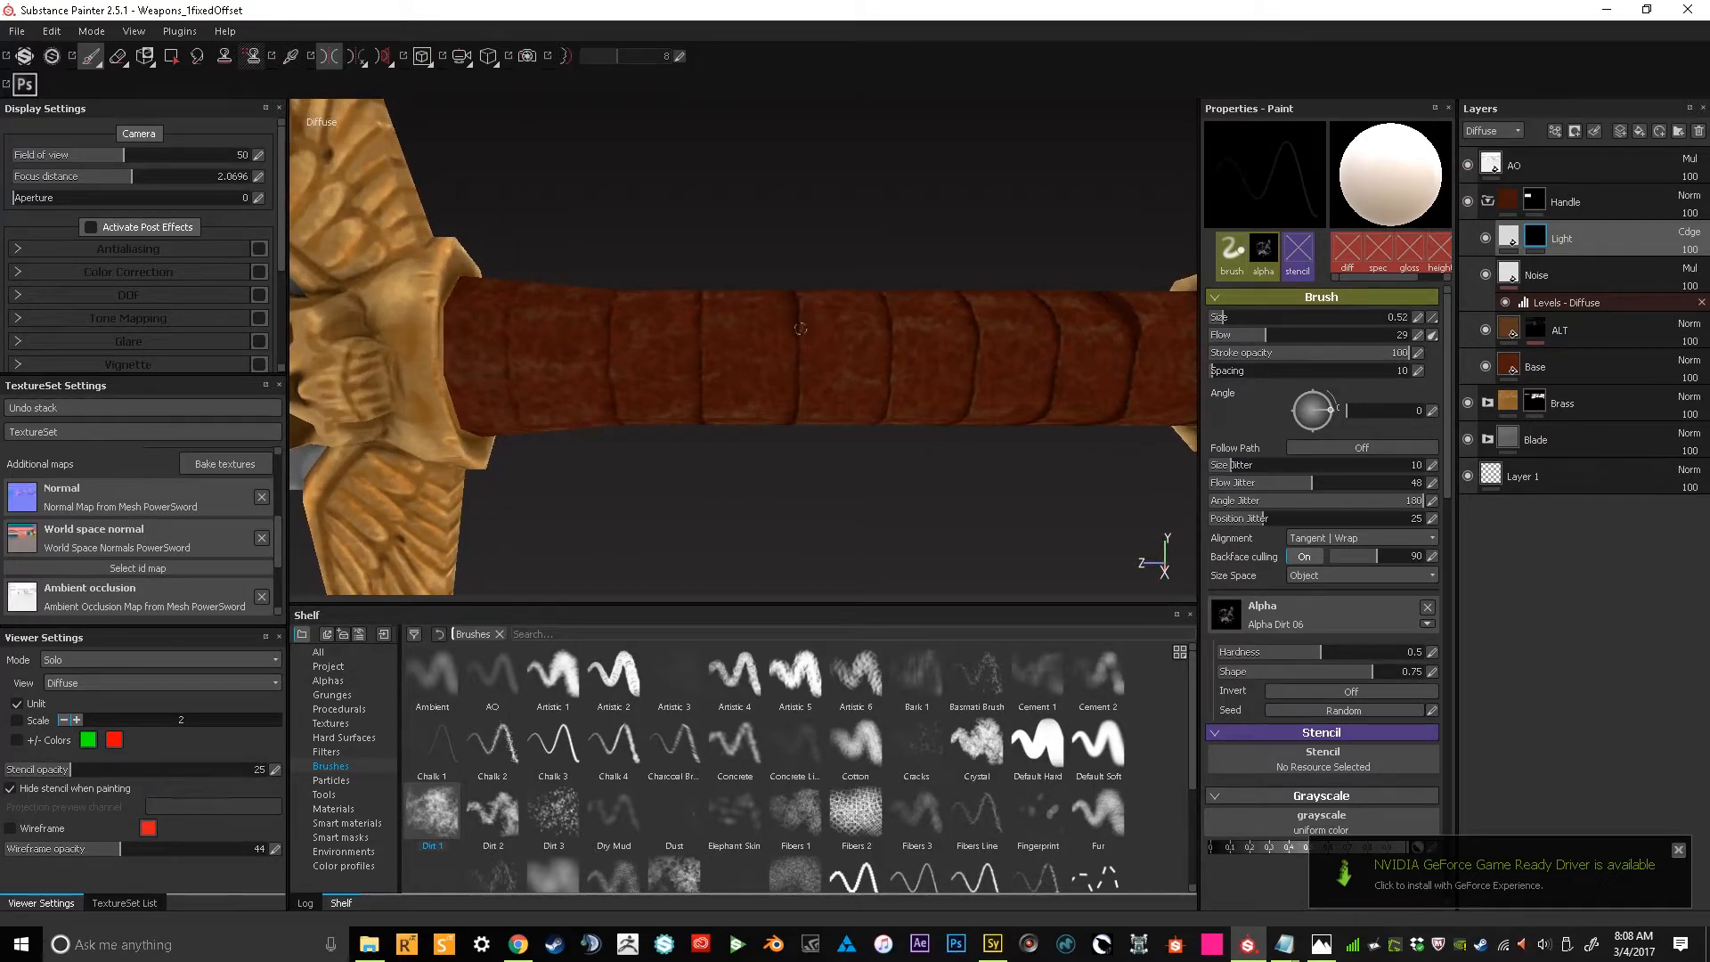
{"action": "left_click_drag", "start_coordinate": [797, 299], "coordinate": [705, 291], "text": "alt"}
{"action": "key", "text": "l"}
{"action": "left_click_drag", "start_coordinate": [712, 453], "coordinate": [708, 342], "text": "alt"}
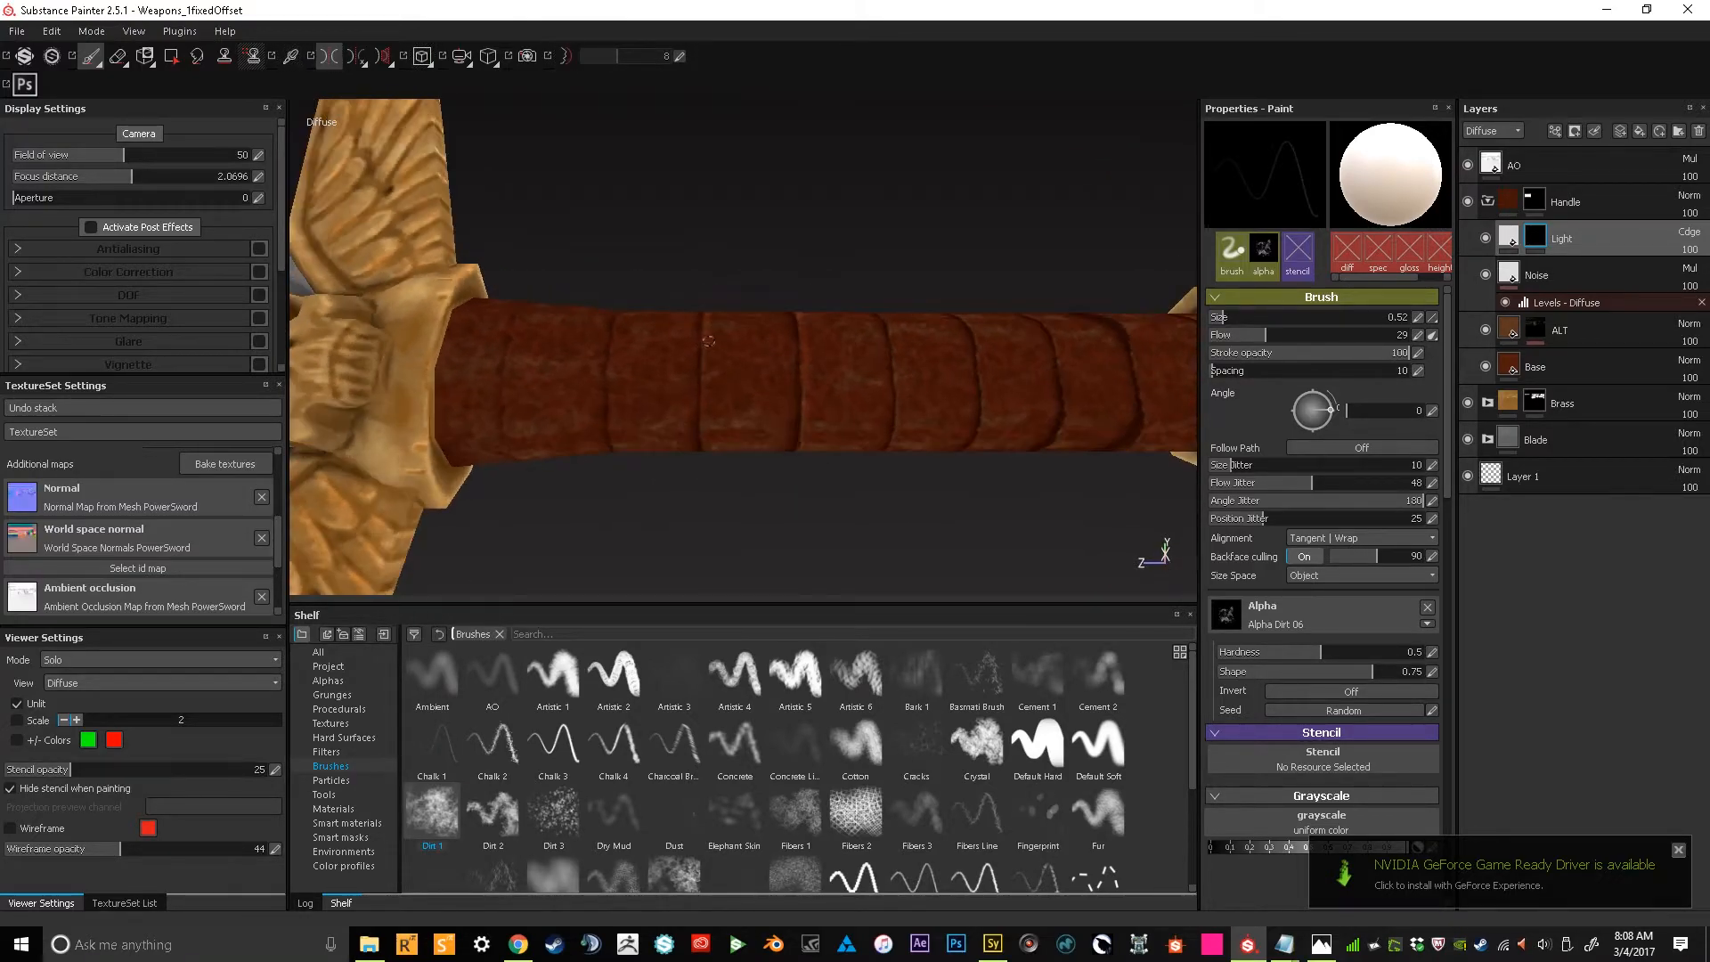
{"action": "left_click_drag", "start_coordinate": [611, 516], "coordinate": [720, 557], "text": "alt"}
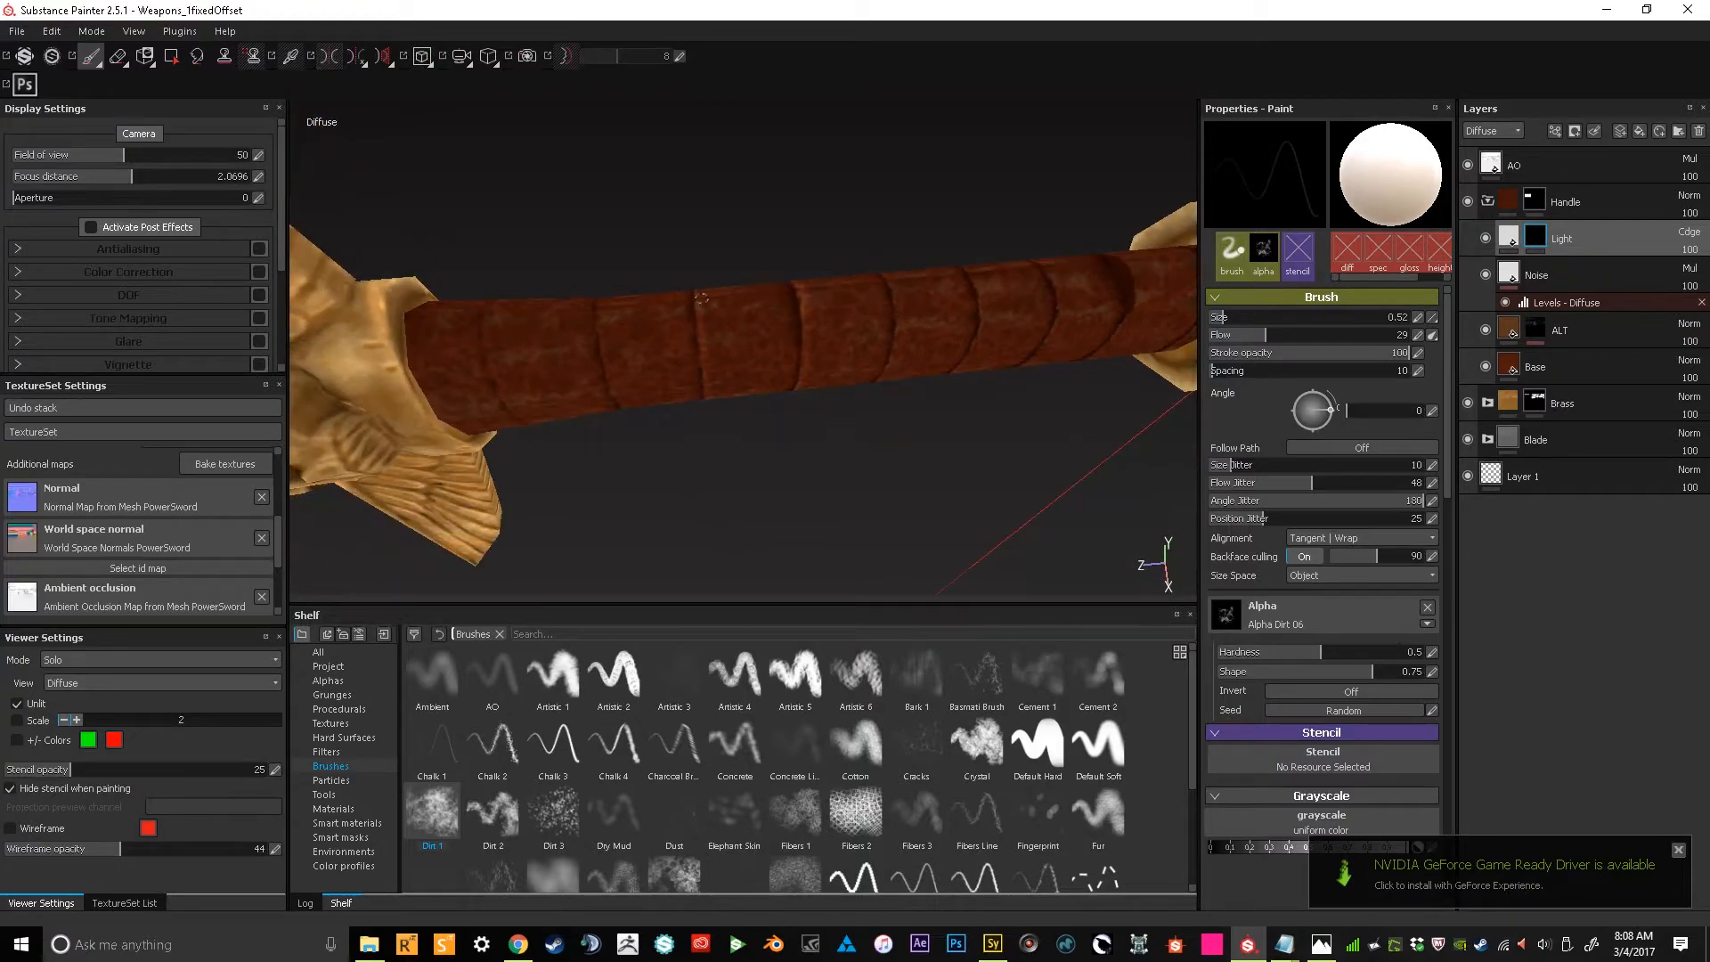
{"action": "left_click_drag", "start_coordinate": [722, 484], "coordinate": [724, 358], "text": "alt"}
{"action": "left_click_drag", "start_coordinate": [703, 292], "coordinate": [776, 541], "text": "alt"}
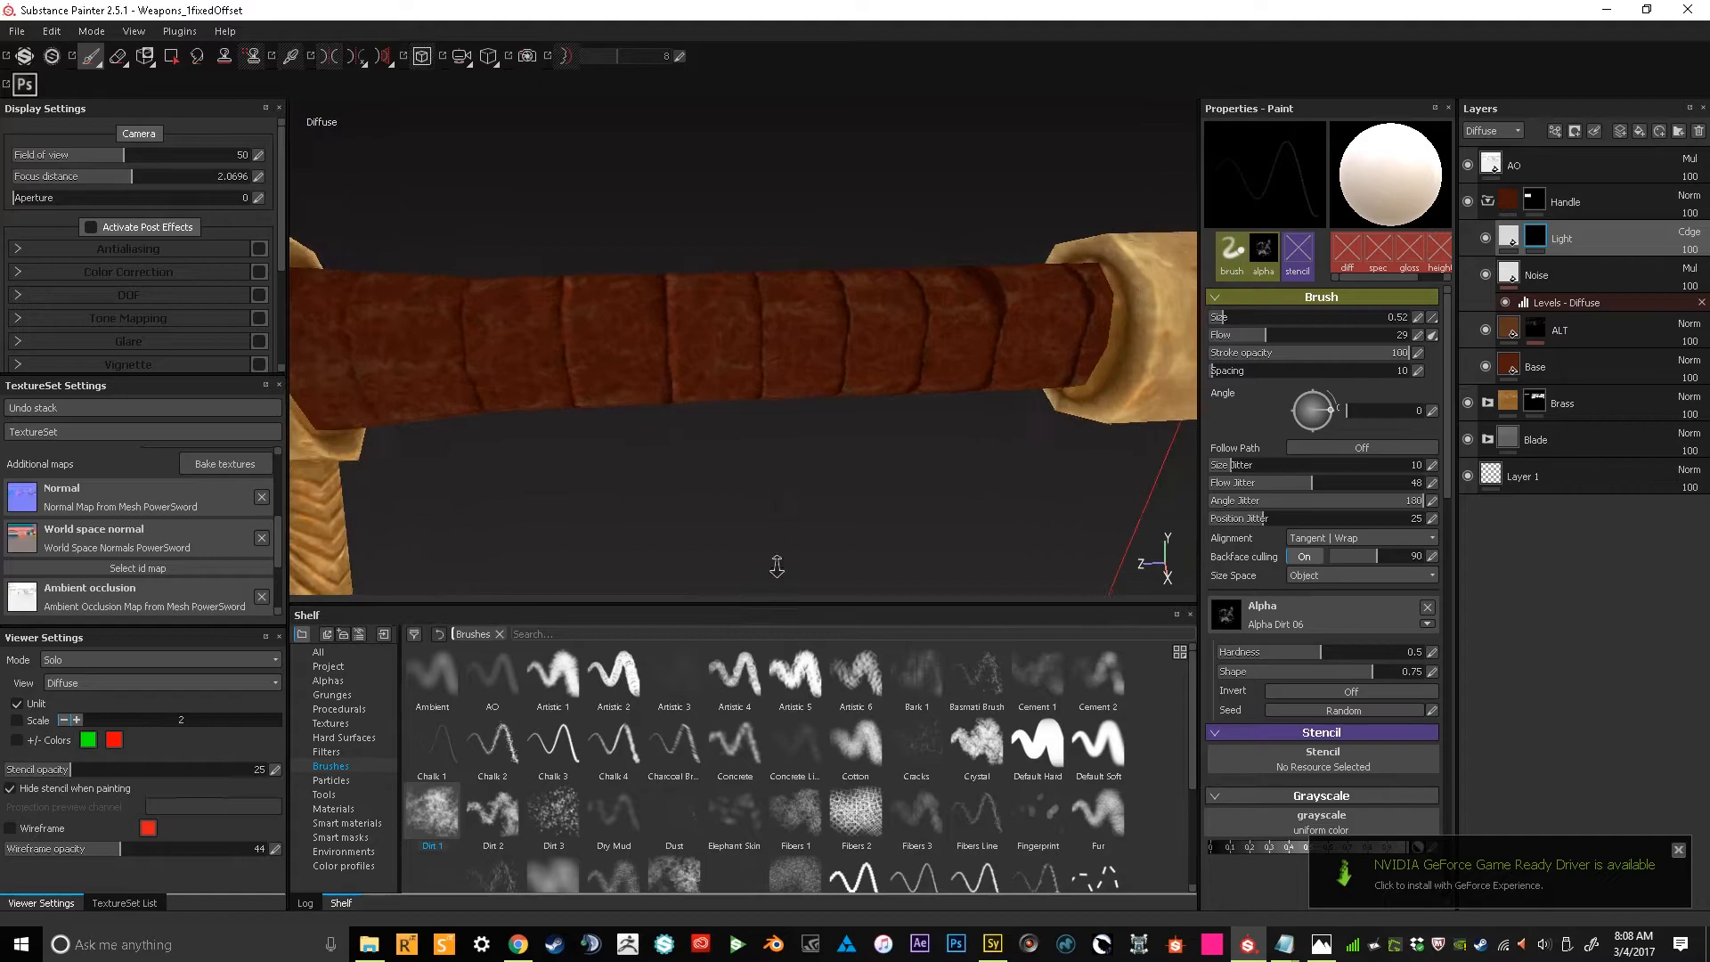
Paint thin highlights along the wrap edges around the middle of the handle
{"action": "right_click_drag", "start_coordinate": [775, 541], "coordinate": [777, 389], "text": "alt"}
{"action": "left_click_drag", "start_coordinate": [775, 321], "coordinate": [779, 303], "text": "alt"}
{"action": "left_click_drag", "start_coordinate": [777, 399], "coordinate": [778, 353], "text": "alt"}
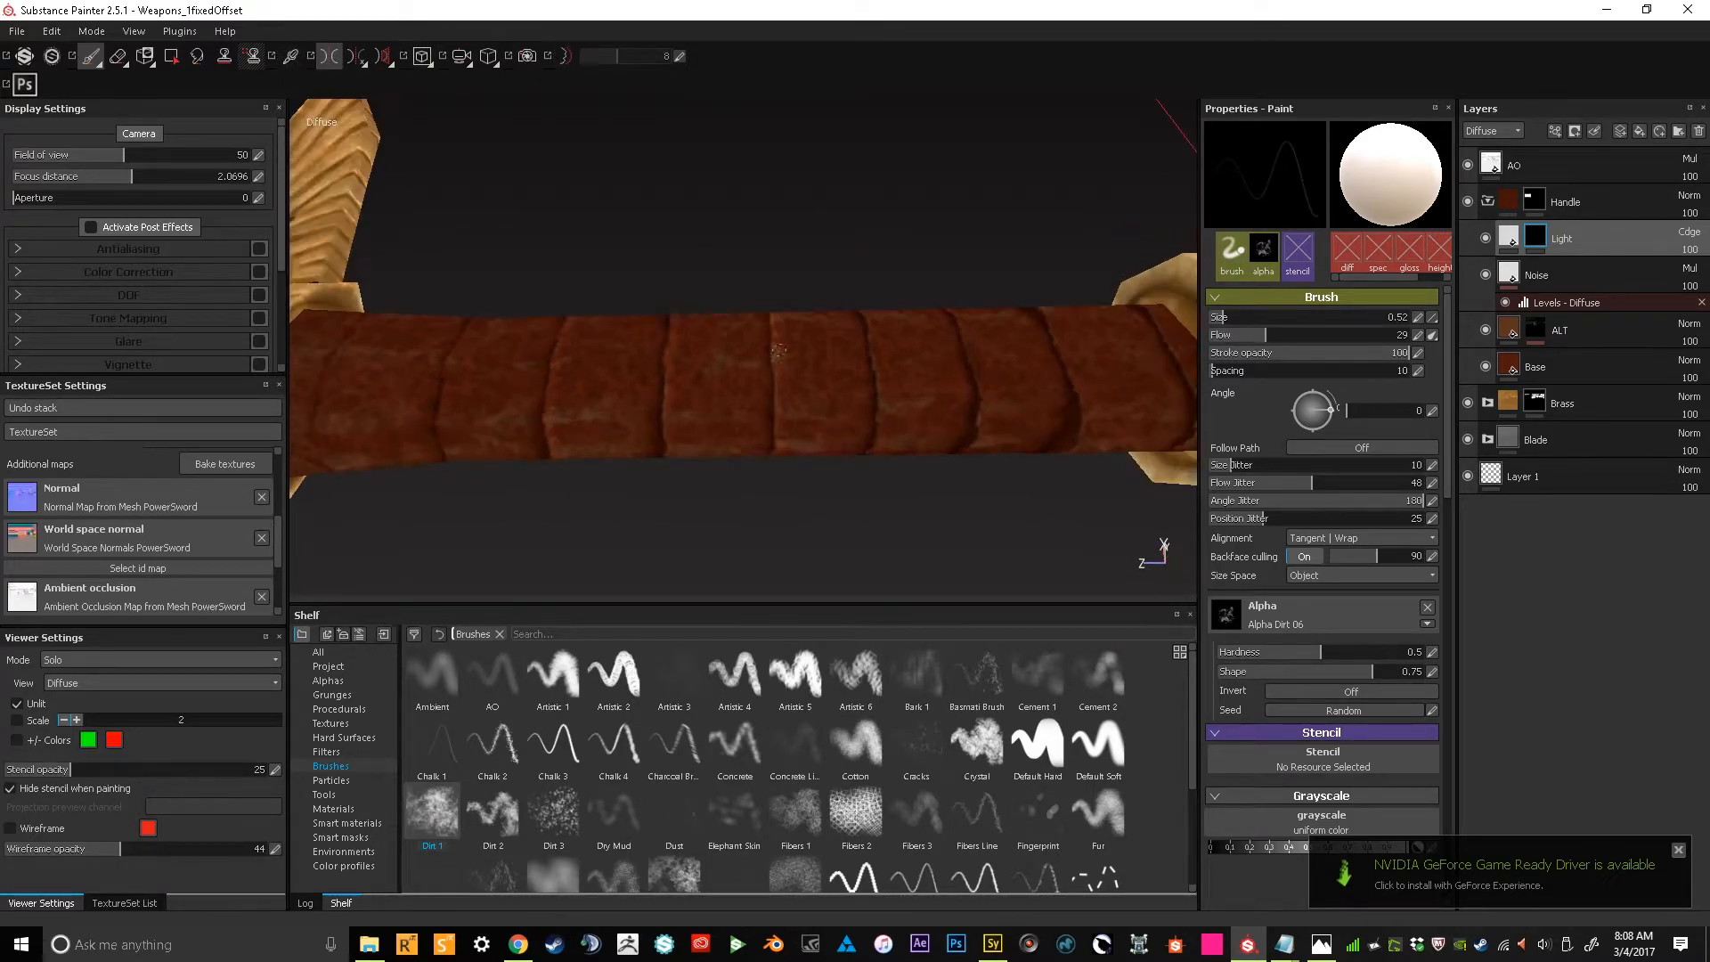
{"action": "left_click_drag", "start_coordinate": [788, 439], "coordinate": [780, 516], "text": "alt"}
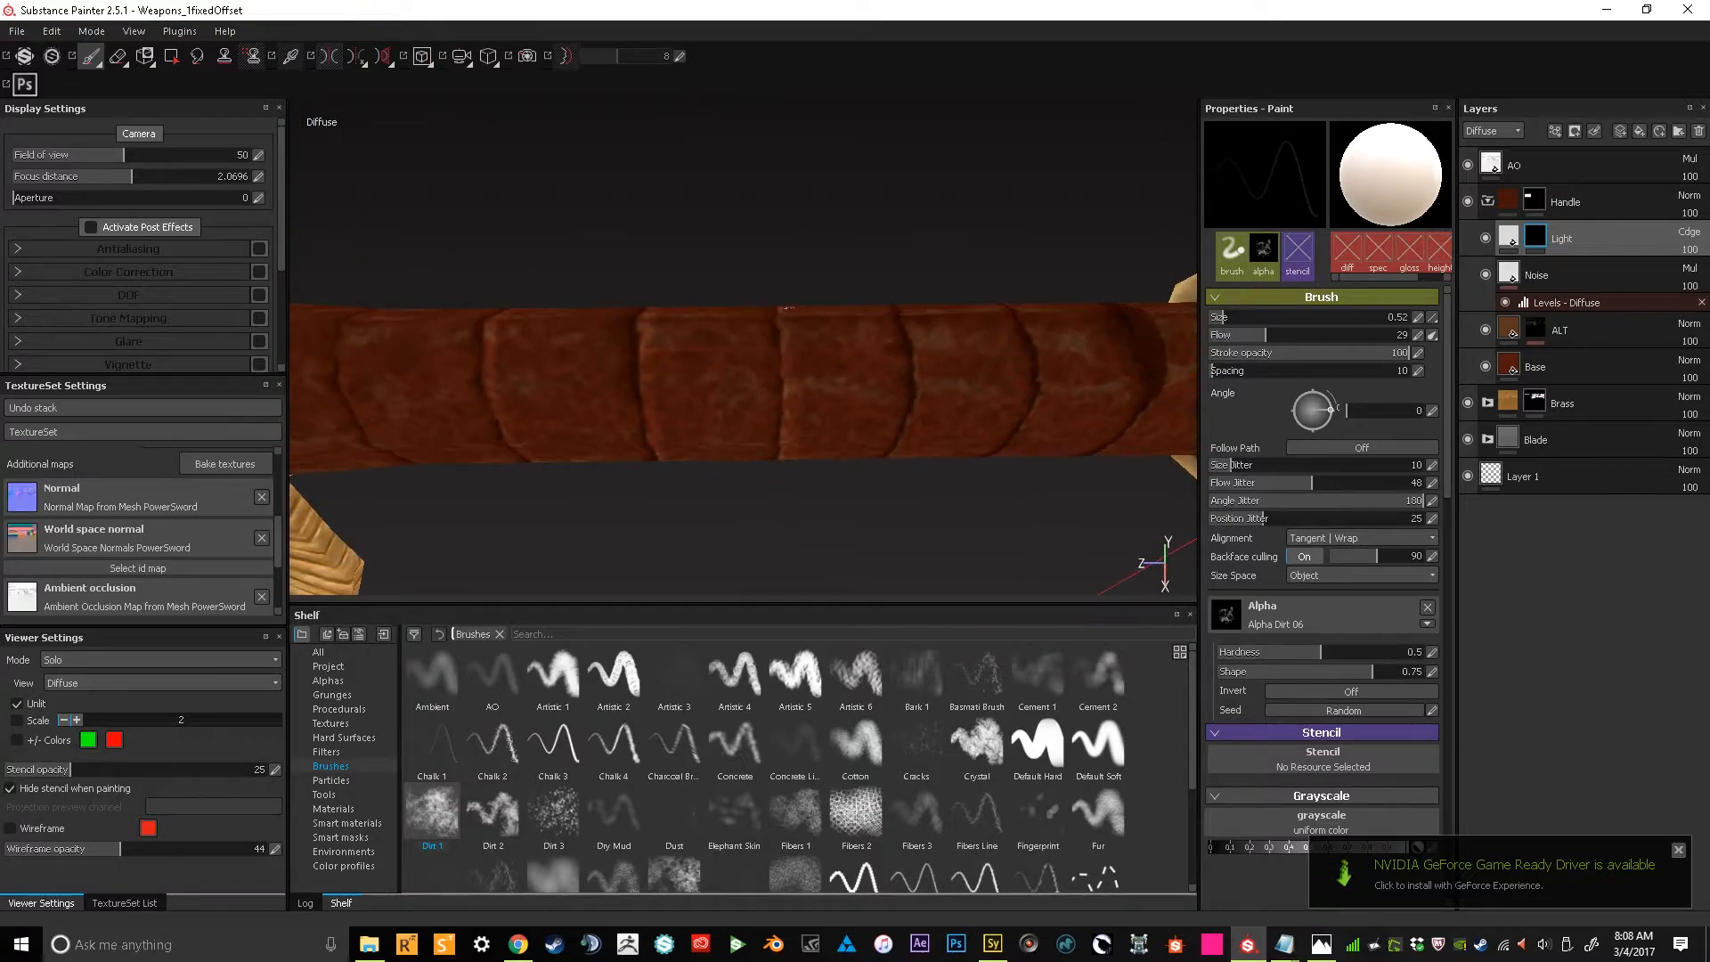
{"action": "right_click_drag", "start_coordinate": [790, 416], "coordinate": [904, 248], "text": "alt"}
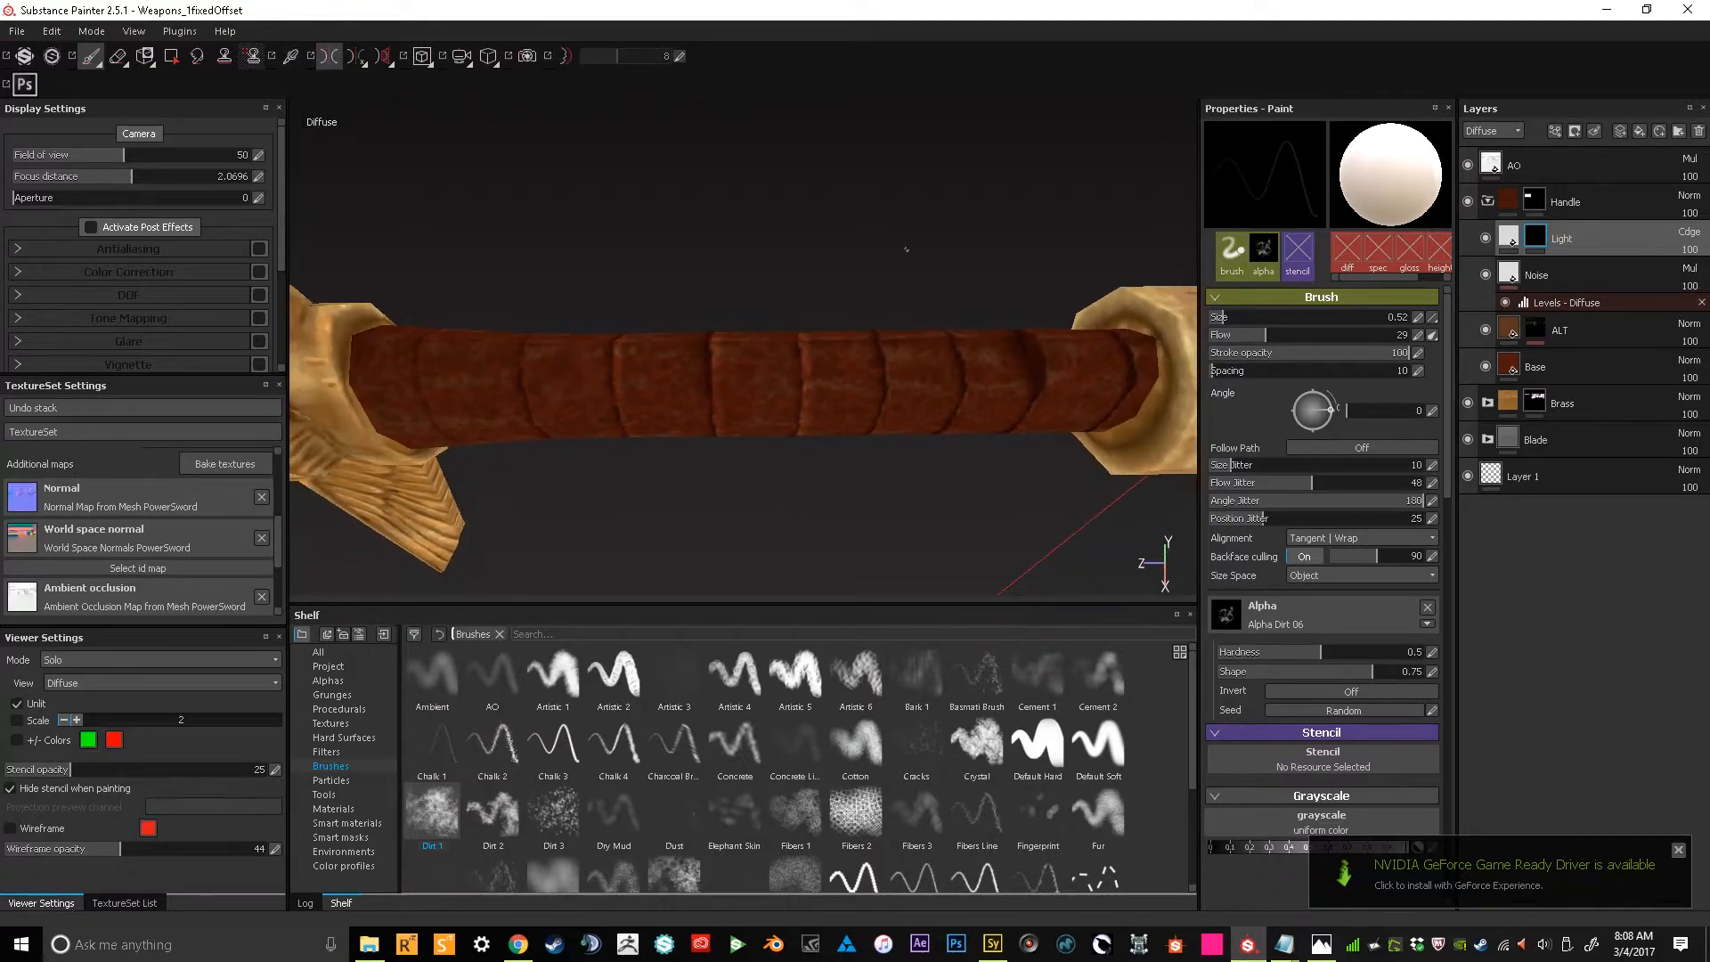
{"action": "middle_click_drag", "start_coordinate": [905, 249], "coordinate": [818, 272], "text": "alt"}
{"action": "left_click_drag", "start_coordinate": [817, 272], "coordinate": [752, 348], "text": "alt"}
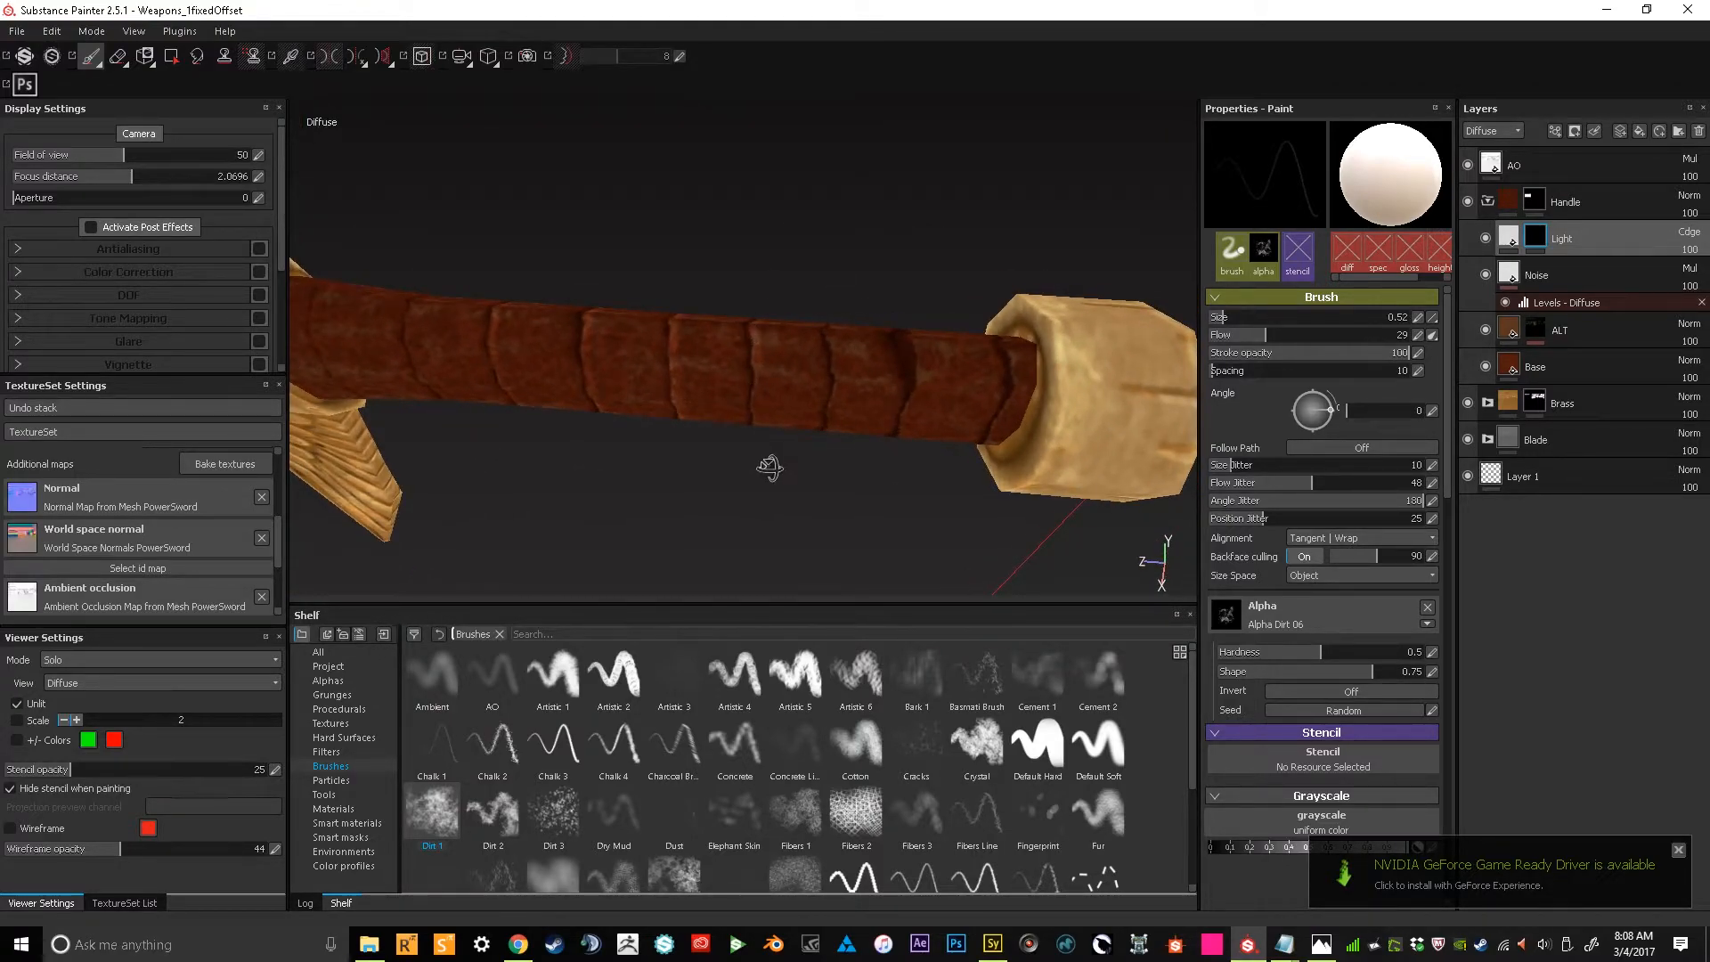
Paint thin highlights around the remaining wrap edges toward the pommel
{"action": "left_click_drag", "start_coordinate": [767, 469], "coordinate": [758, 372], "text": "alt"}
{"action": "left_click_drag", "start_coordinate": [754, 437], "coordinate": [759, 302], "text": "alt"}
{"action": "mouse_move", "coordinate": [776, 383]}
{"action": "left_mouse_down", "text": "alt"}
{"action": "mouse_move", "coordinate": [862, 402]}
{"action": "mouse_move", "coordinate": [870, 431]}
{"action": "mouse_move", "coordinate": [858, 307]}
{"action": "mouse_move", "coordinate": [868, 341]}
{"action": "mouse_move", "coordinate": [836, 362]}
{"action": "left_mouse_up", "text": "alt"}
{"action": "right_click_drag", "start_coordinate": [836, 362], "coordinate": [865, 224], "text": "alt"}
{"action": "middle_click_drag", "start_coordinate": [864, 224], "coordinate": [882, 214], "text": "alt"}
{"action": "left_click_drag", "start_coordinate": [882, 214], "coordinate": [799, 355], "text": "alt"}
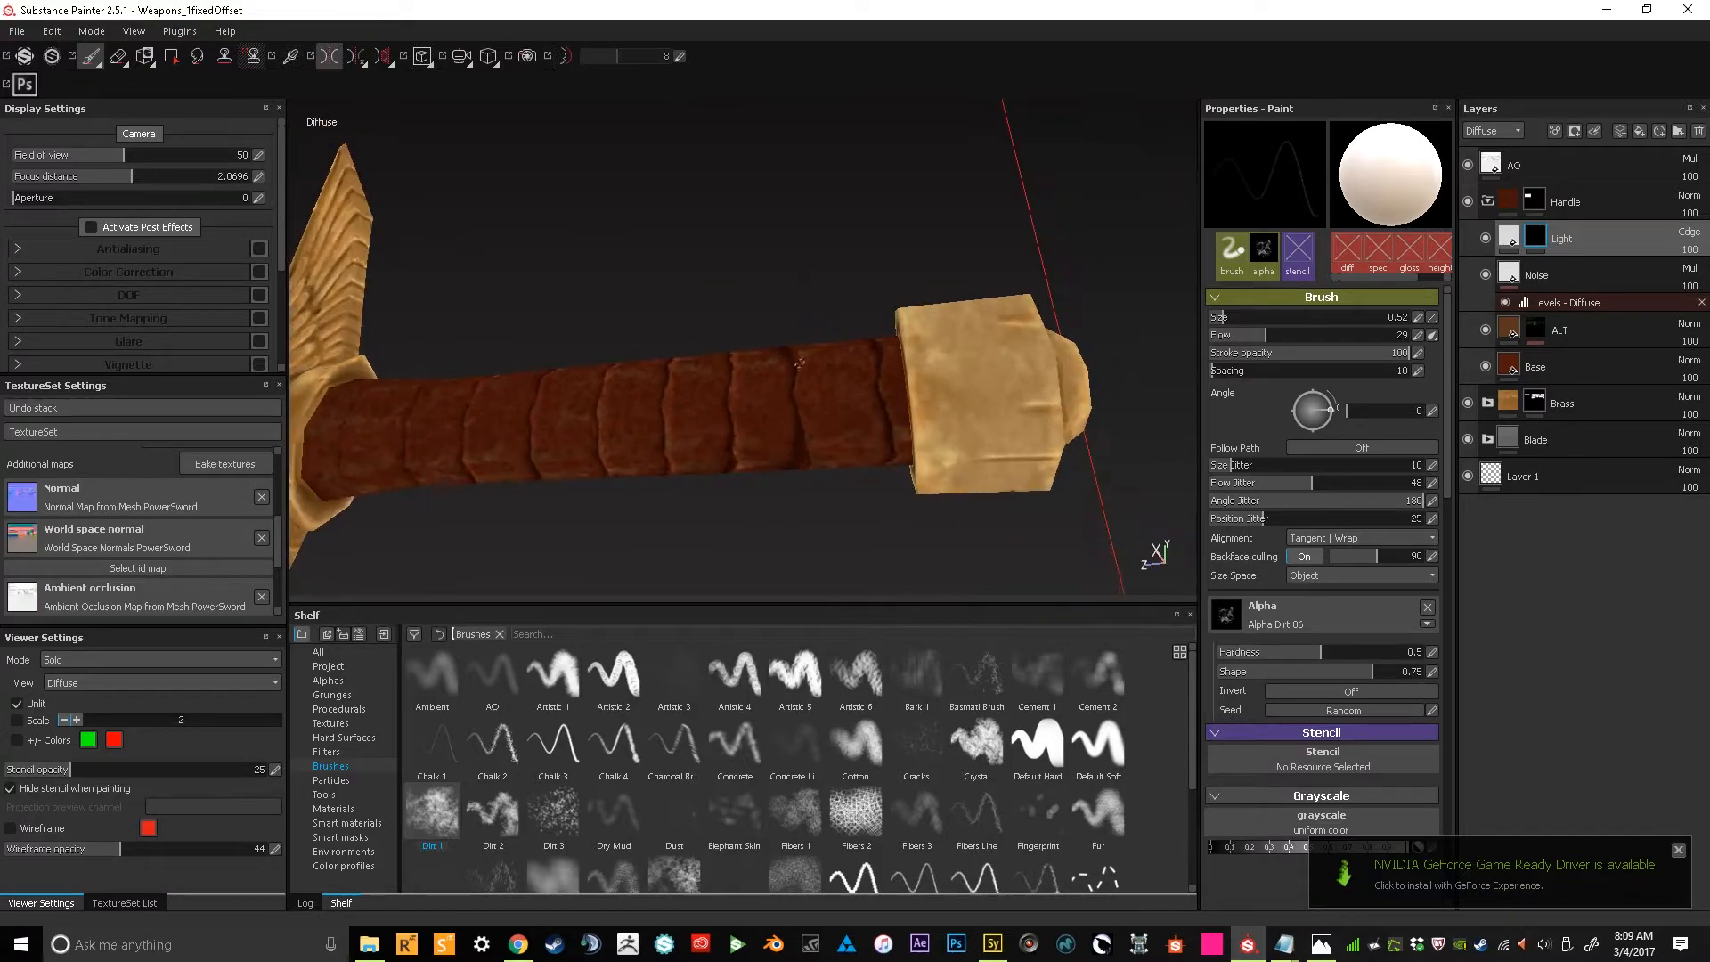
{"action": "left_click_drag", "start_coordinate": [813, 460], "coordinate": [808, 405], "text": "alt"}
{"action": "left_click_drag", "start_coordinate": [831, 465], "coordinate": [846, 517], "text": "alt"}
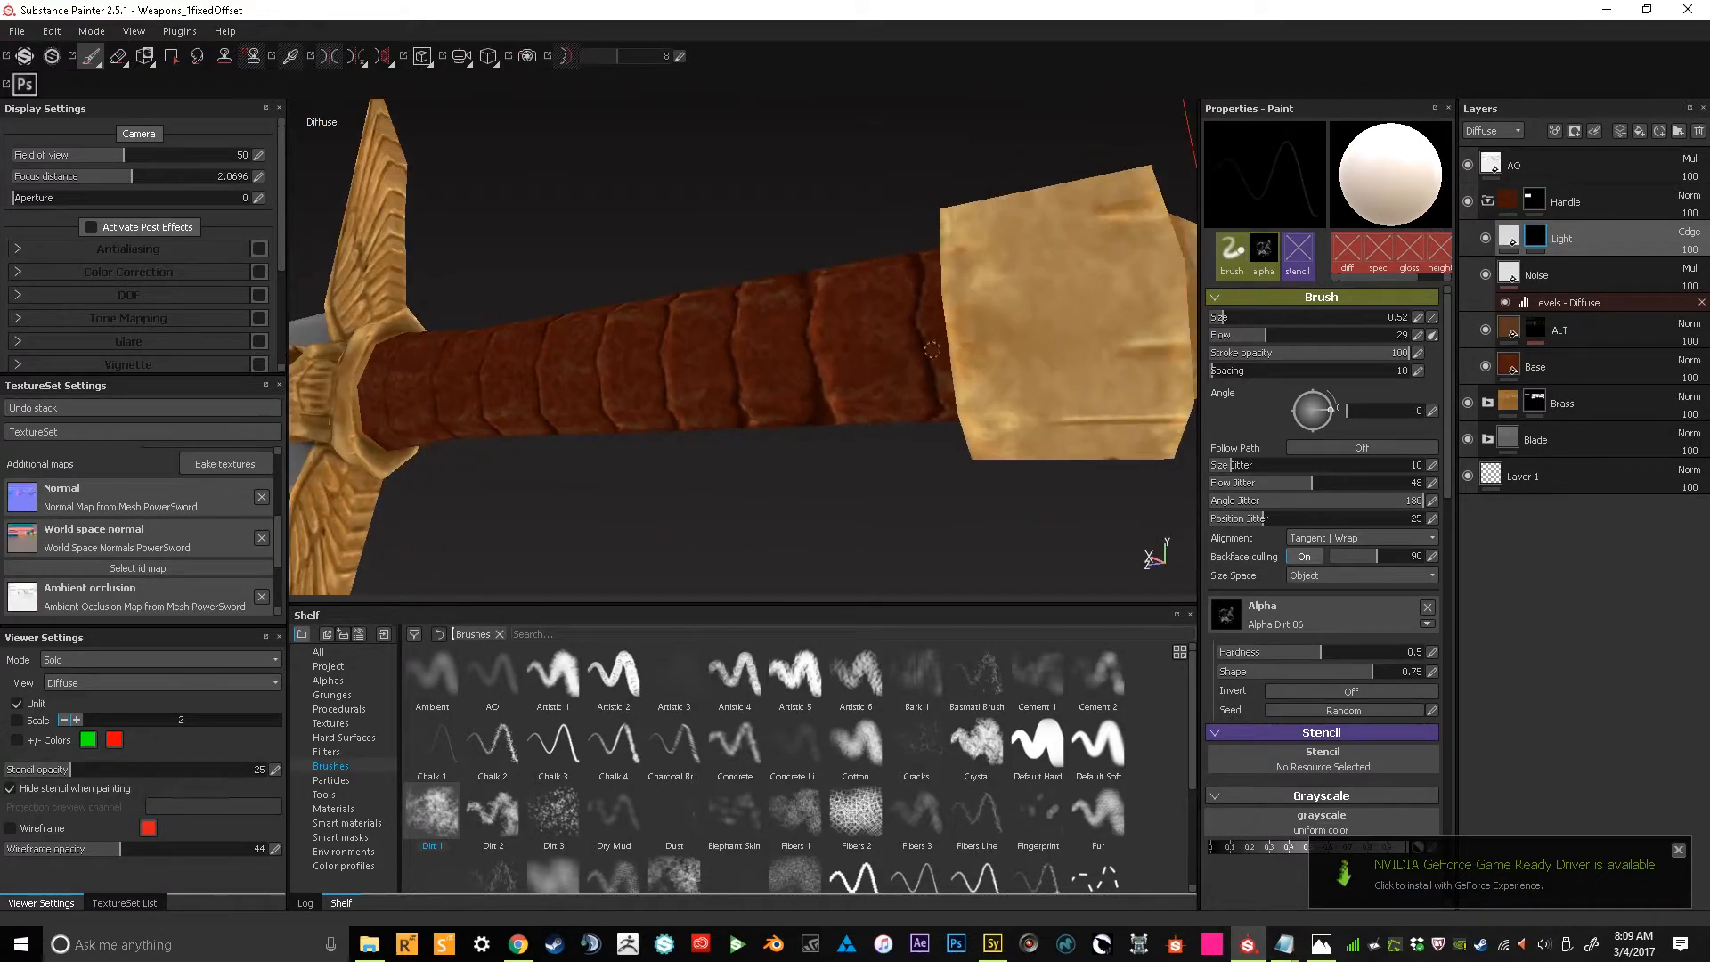
{"action": "left_click_drag", "start_coordinate": [941, 398], "coordinate": [916, 296], "text": "alt"}
{"action": "left_click_drag", "start_coordinate": [946, 387], "coordinate": [912, 371], "text": "alt"}
Paint fine edge highlights around the other sides of the leather bands at the guard end of the handle
{"action": "right_click_drag", "start_coordinate": [865, 389], "coordinate": [866, 191], "text": "alt"}
{"action": "left_click_drag", "start_coordinate": [820, 405], "coordinate": [1065, 356], "text": "alt"}
{"action": "right_click_drag", "start_coordinate": [873, 481], "coordinate": [866, 713], "text": "alt"}
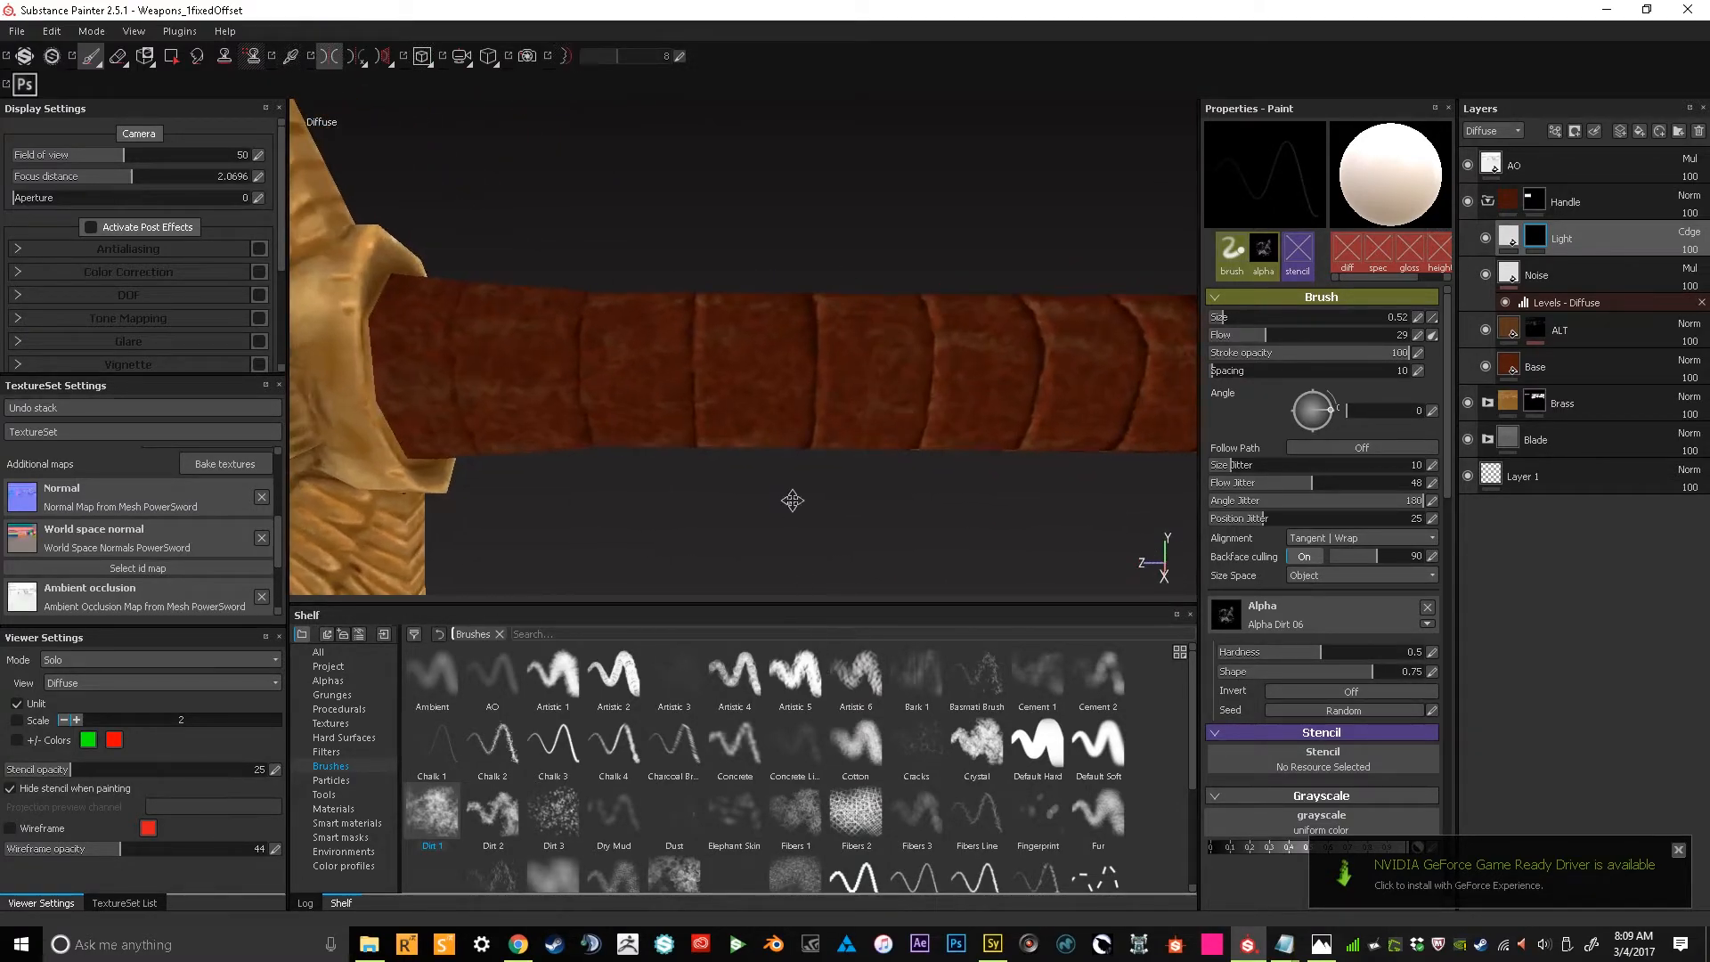
{"action": "middle_click_drag", "start_coordinate": [787, 504], "coordinate": [818, 433], "text": "alt"}
{"action": "left_click_drag", "start_coordinate": [775, 392], "coordinate": [792, 317], "text": "alt"}
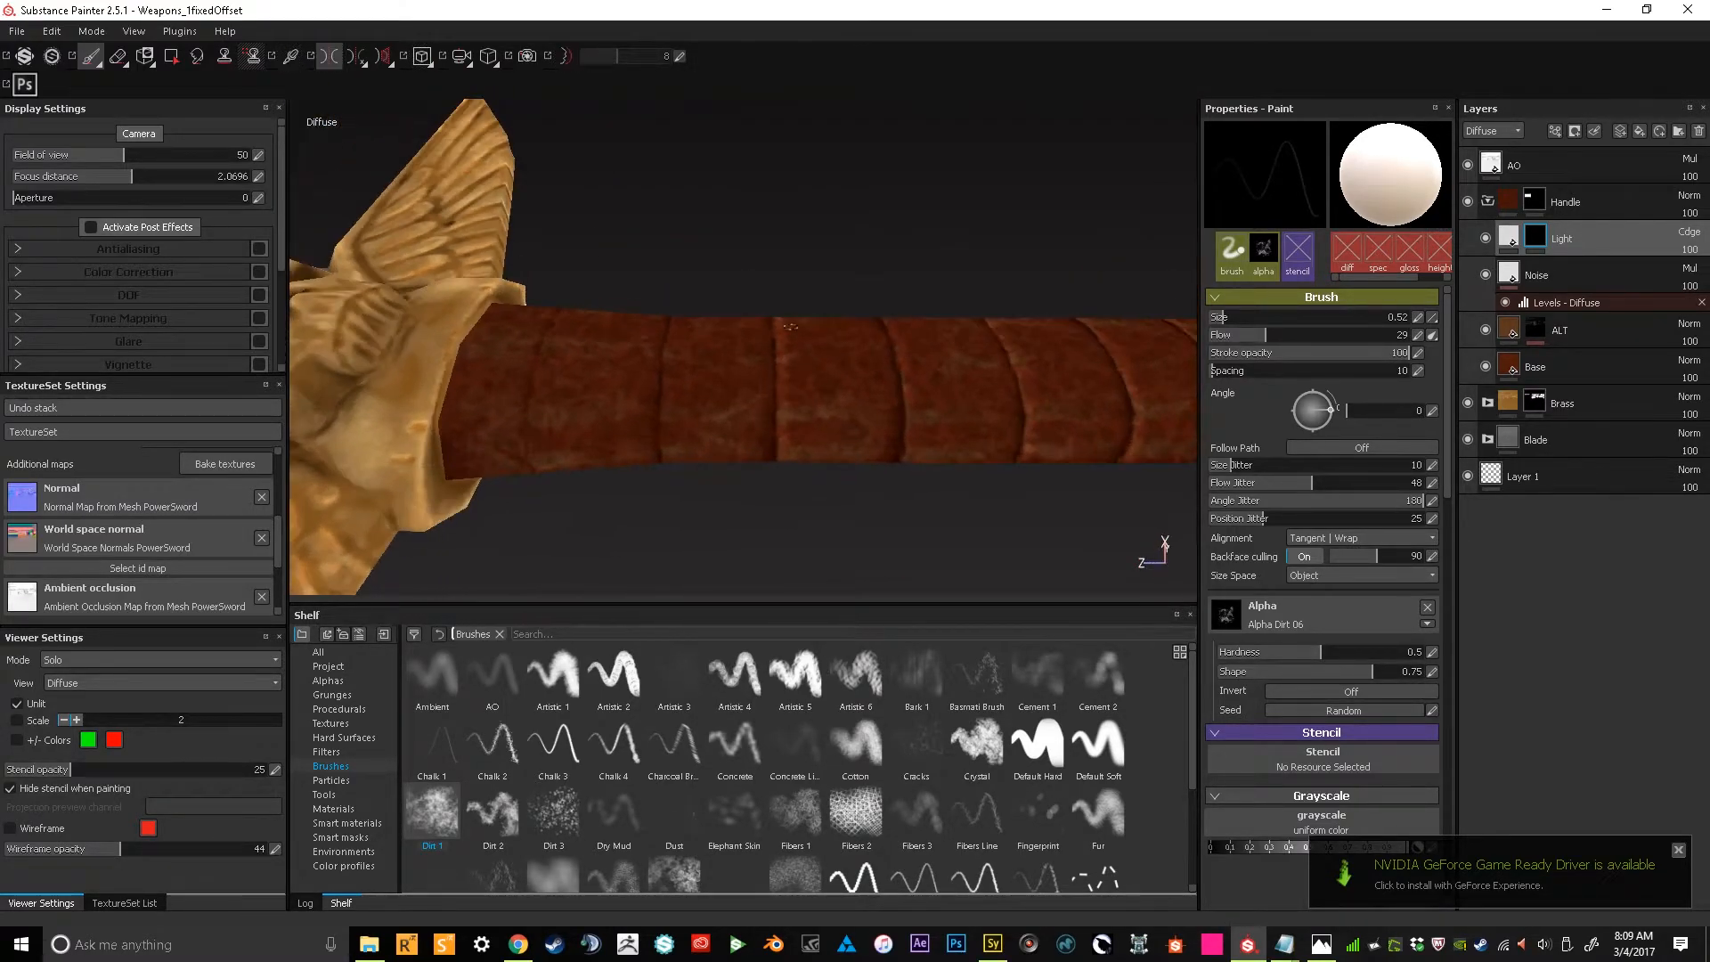
{"action": "mouse_move", "coordinate": [668, 351]}
{"action": "left_mouse_down", "text": "alt"}
{"action": "mouse_move", "coordinate": [687, 344]}
{"action": "mouse_move", "coordinate": [670, 365]}
{"action": "left_mouse_up", "text": "alt"}
{"action": "left_click_drag", "start_coordinate": [661, 279], "coordinate": [640, 321], "text": "alt"}
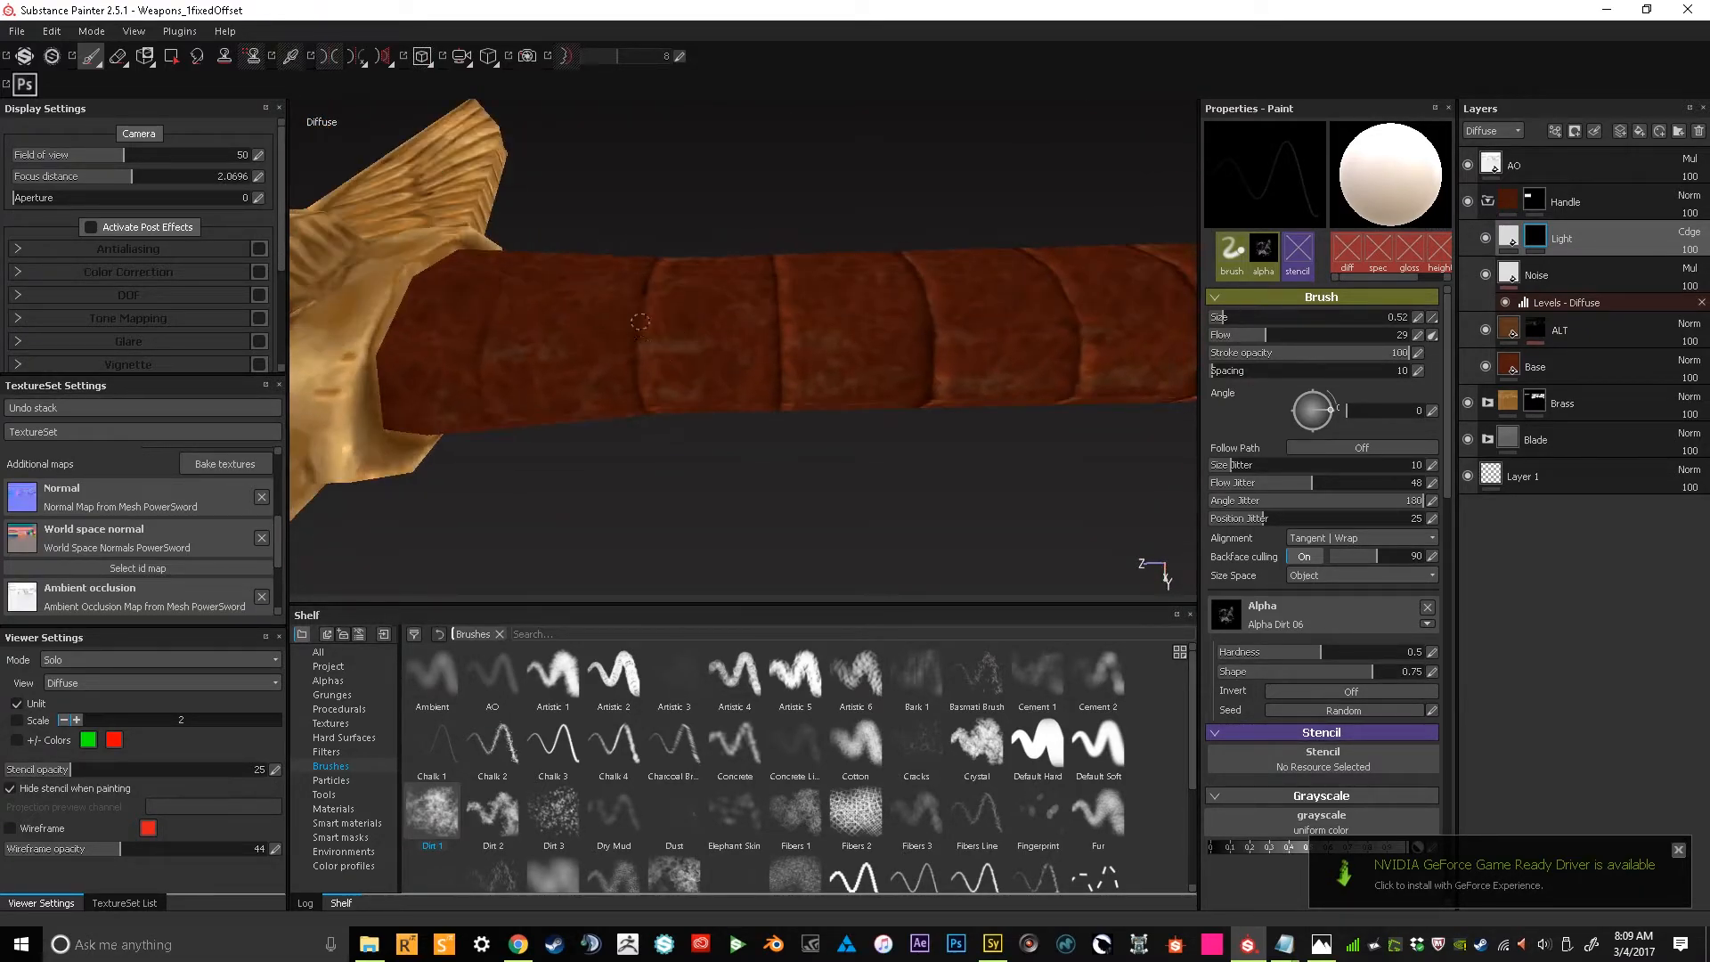
{"action": "left_click_drag", "start_coordinate": [680, 220], "coordinate": [677, 338], "text": "alt"}
{"action": "left_click_drag", "start_coordinate": [665, 254], "coordinate": [685, 375], "text": "alt"}
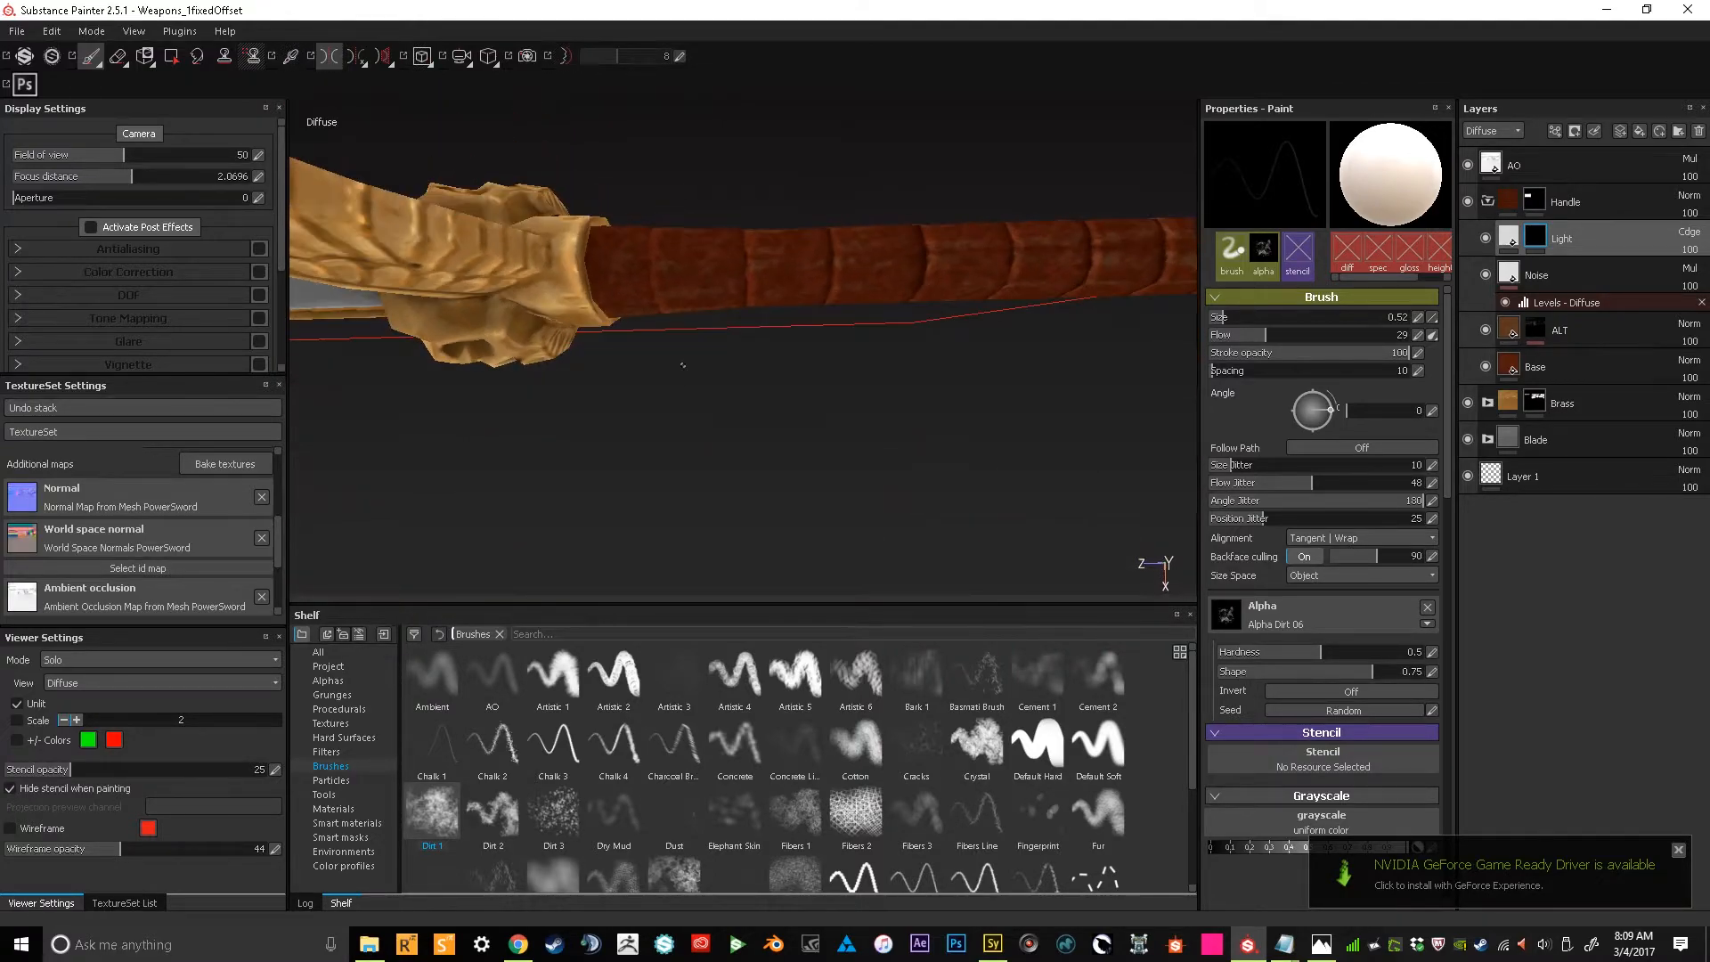
{"action": "left_click_drag", "start_coordinate": [659, 251], "coordinate": [655, 323], "text": "alt"}
Paint soft, broader highlights onto the leather bands from the pommel to the guard, using brush size 2.32
{"action": "left_click_drag", "start_coordinate": [728, 224], "coordinate": [868, 164], "text": "alt"}
{"action": "right_click_drag", "start_coordinate": [868, 164], "coordinate": [931, 192], "text": "alt"}
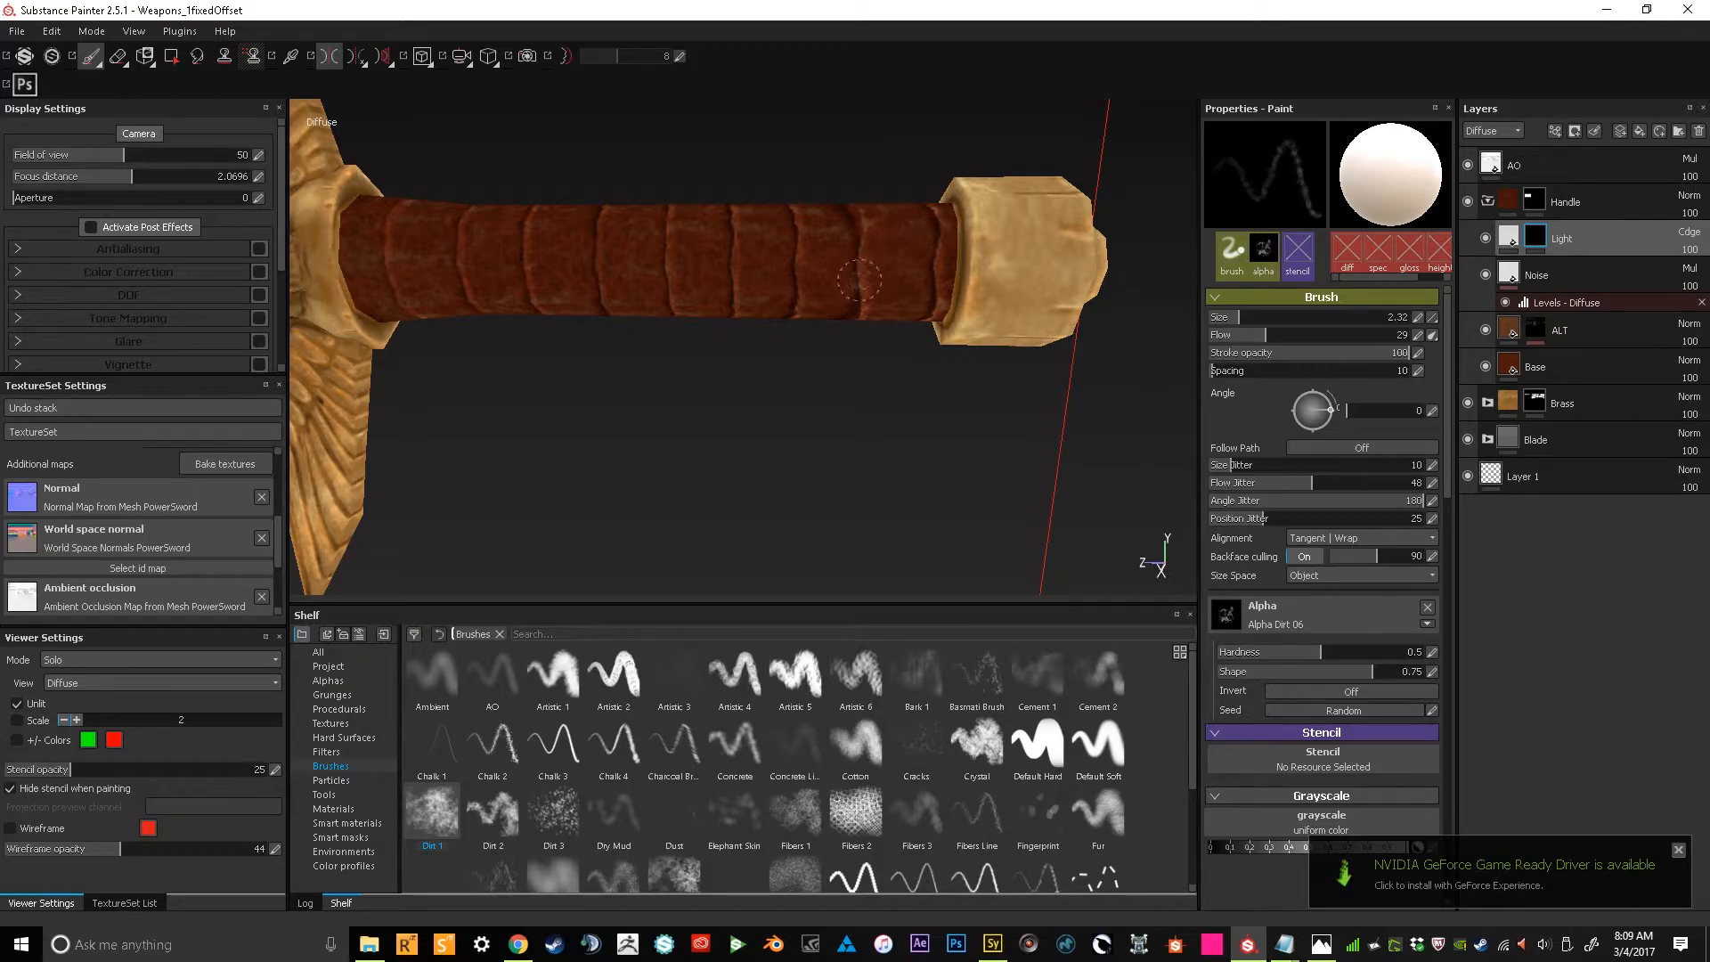
{"action": "mouse_move", "coordinate": [906, 242]}
{"action": "left_mouse_down", "text": "alt"}
{"action": "mouse_move", "coordinate": [825, 355]}
{"action": "mouse_move", "coordinate": [891, 249]}
{"action": "left_mouse_up", "text": "alt"}
{"action": "mouse_move", "coordinate": [798, 316]}
{"action": "left_mouse_down", "text": "alt"}
{"action": "mouse_move", "coordinate": [817, 351]}
{"action": "mouse_move", "coordinate": [819, 299]}
{"action": "mouse_move", "coordinate": [748, 303]}
{"action": "mouse_move", "coordinate": [779, 227]}
{"action": "left_mouse_up", "text": "alt"}
{"action": "left_click_drag", "start_coordinate": [745, 291], "coordinate": [716, 220], "text": "alt"}
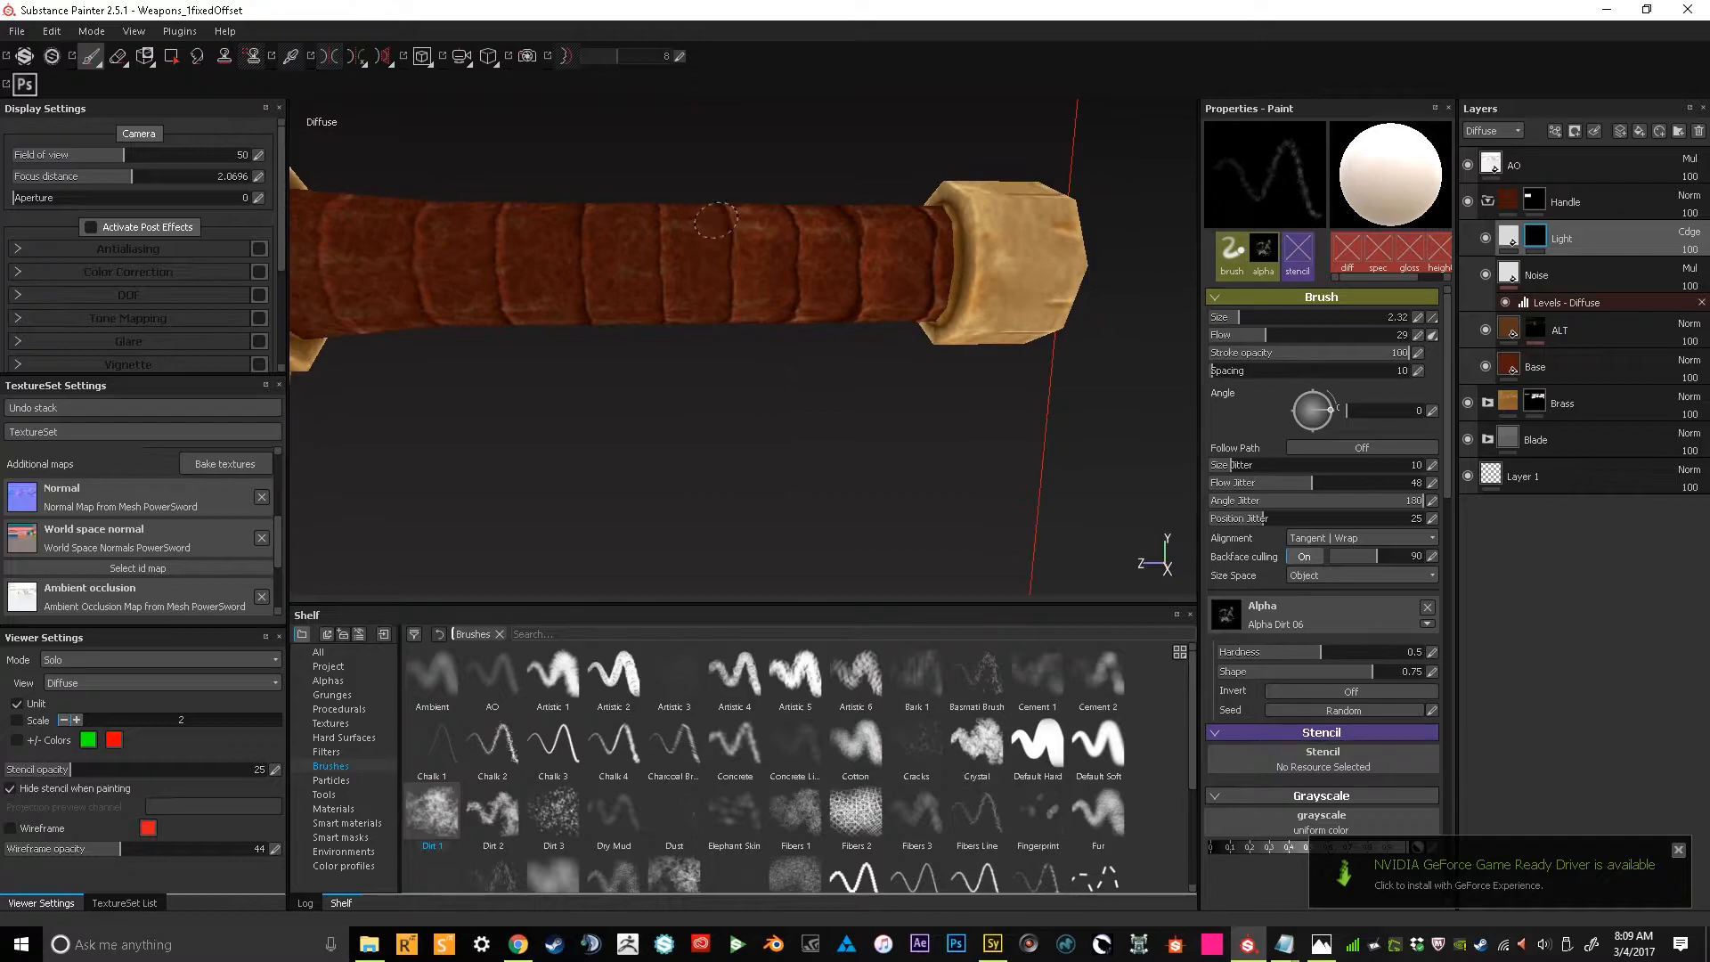
{"action": "mouse_move", "coordinate": [696, 307]}
{"action": "left_mouse_down", "text": "alt"}
{"action": "mouse_move", "coordinate": [695, 401]}
{"action": "mouse_move", "coordinate": [683, 306]}
{"action": "mouse_move", "coordinate": [668, 370]}
{"action": "mouse_move", "coordinate": [657, 299]}
{"action": "left_mouse_up", "text": "alt"}
{"action": "mouse_move", "coordinate": [629, 212]}
{"action": "left_mouse_down", "text": "alt"}
{"action": "mouse_move", "coordinate": [614, 382]}
{"action": "mouse_move", "coordinate": [680, 374]}
{"action": "mouse_move", "coordinate": [642, 265]}
{"action": "mouse_move", "coordinate": [660, 404]}
{"action": "mouse_move", "coordinate": [588, 283]}
{"action": "mouse_move", "coordinate": [622, 355]}
{"action": "mouse_move", "coordinate": [552, 165]}
{"action": "left_mouse_up", "text": "alt"}
{"action": "key", "text": "l"}
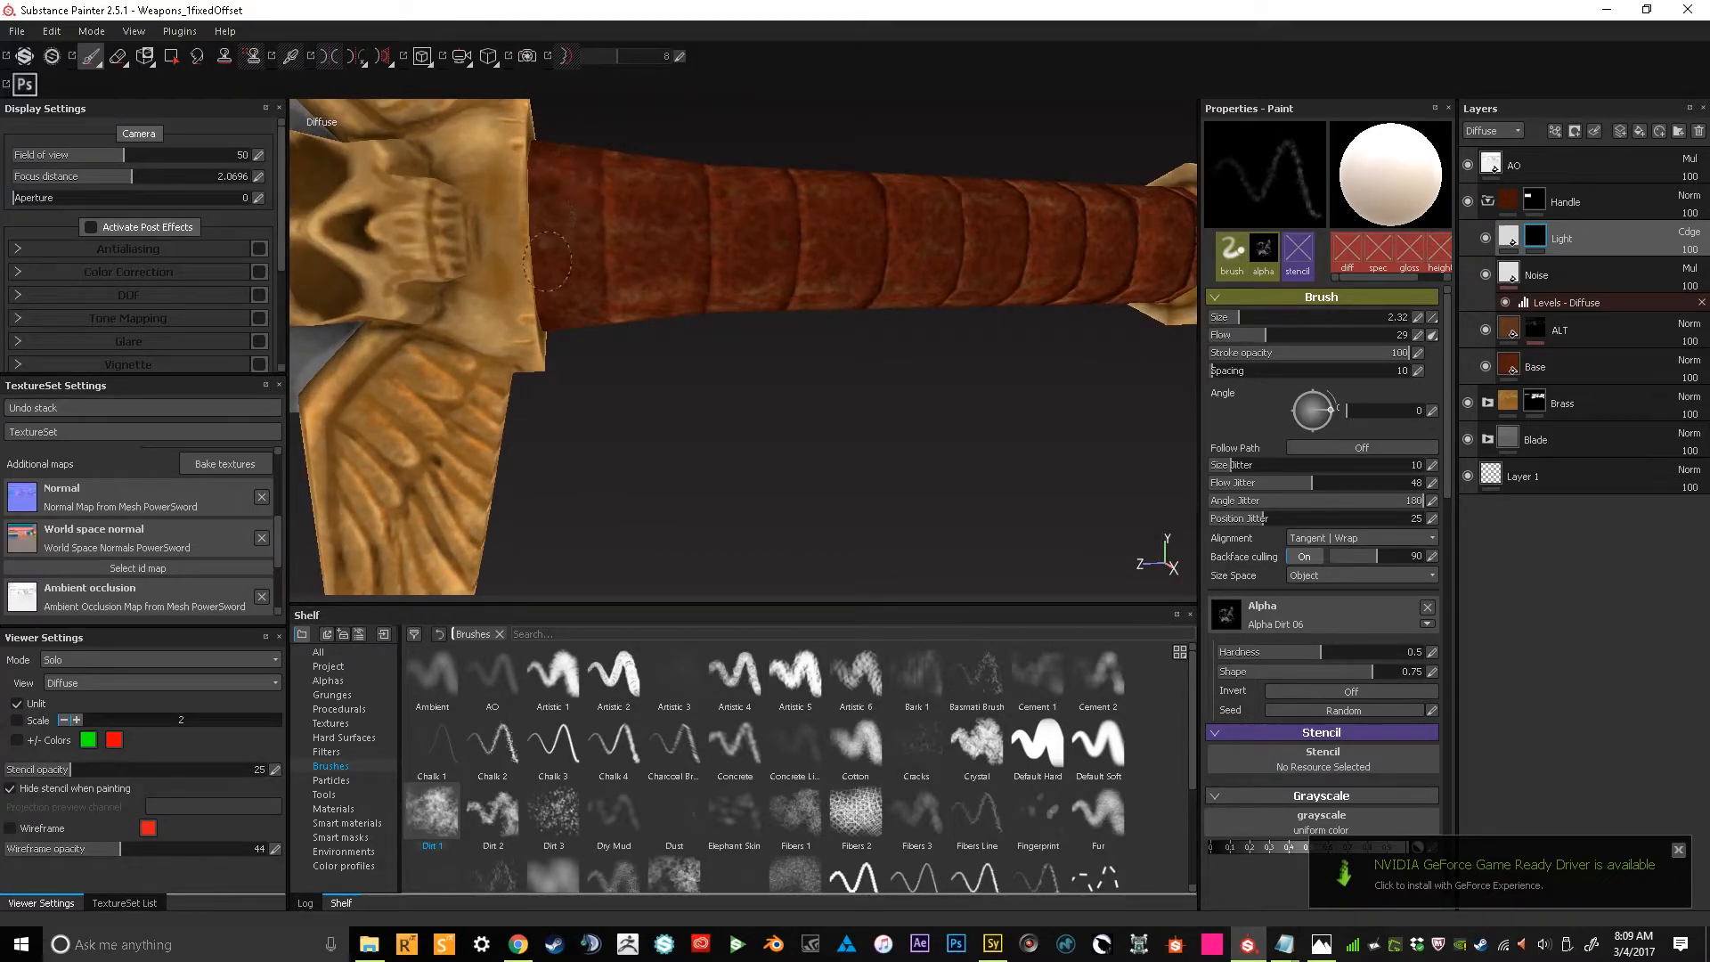
Paint the same broad highlights over the bands on the remaining sides of the handle
{"action": "right_click_drag", "start_coordinate": [760, 456], "coordinate": [779, 357], "text": "alt"}
{"action": "middle_click_drag", "start_coordinate": [779, 357], "coordinate": [534, 360], "text": "alt"}
{"action": "mouse_move", "coordinate": [534, 359]}
{"action": "left_mouse_down", "text": "alt"}
{"action": "mouse_move", "coordinate": [748, 389]}
{"action": "mouse_move", "coordinate": [752, 488]}
{"action": "mouse_move", "coordinate": [755, 375]}
{"action": "mouse_move", "coordinate": [878, 439]}
{"action": "mouse_move", "coordinate": [766, 445]}
{"action": "mouse_move", "coordinate": [830, 300]}
{"action": "left_mouse_up", "text": "alt"}
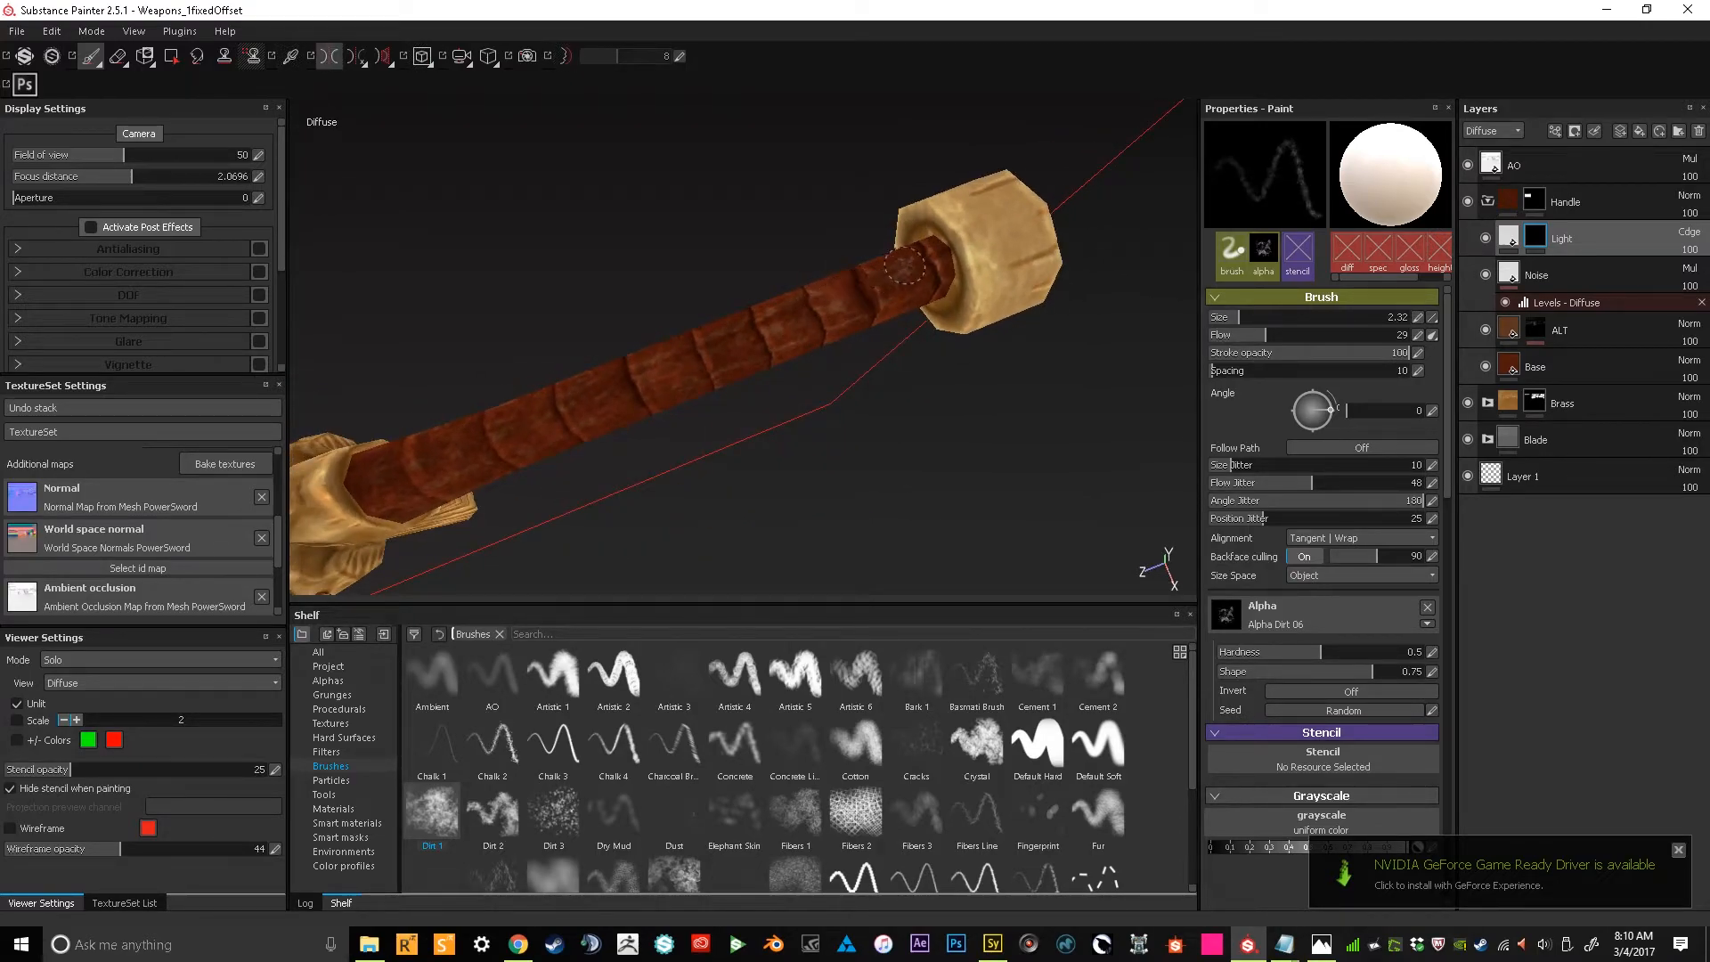
{"action": "key", "text": "l"}
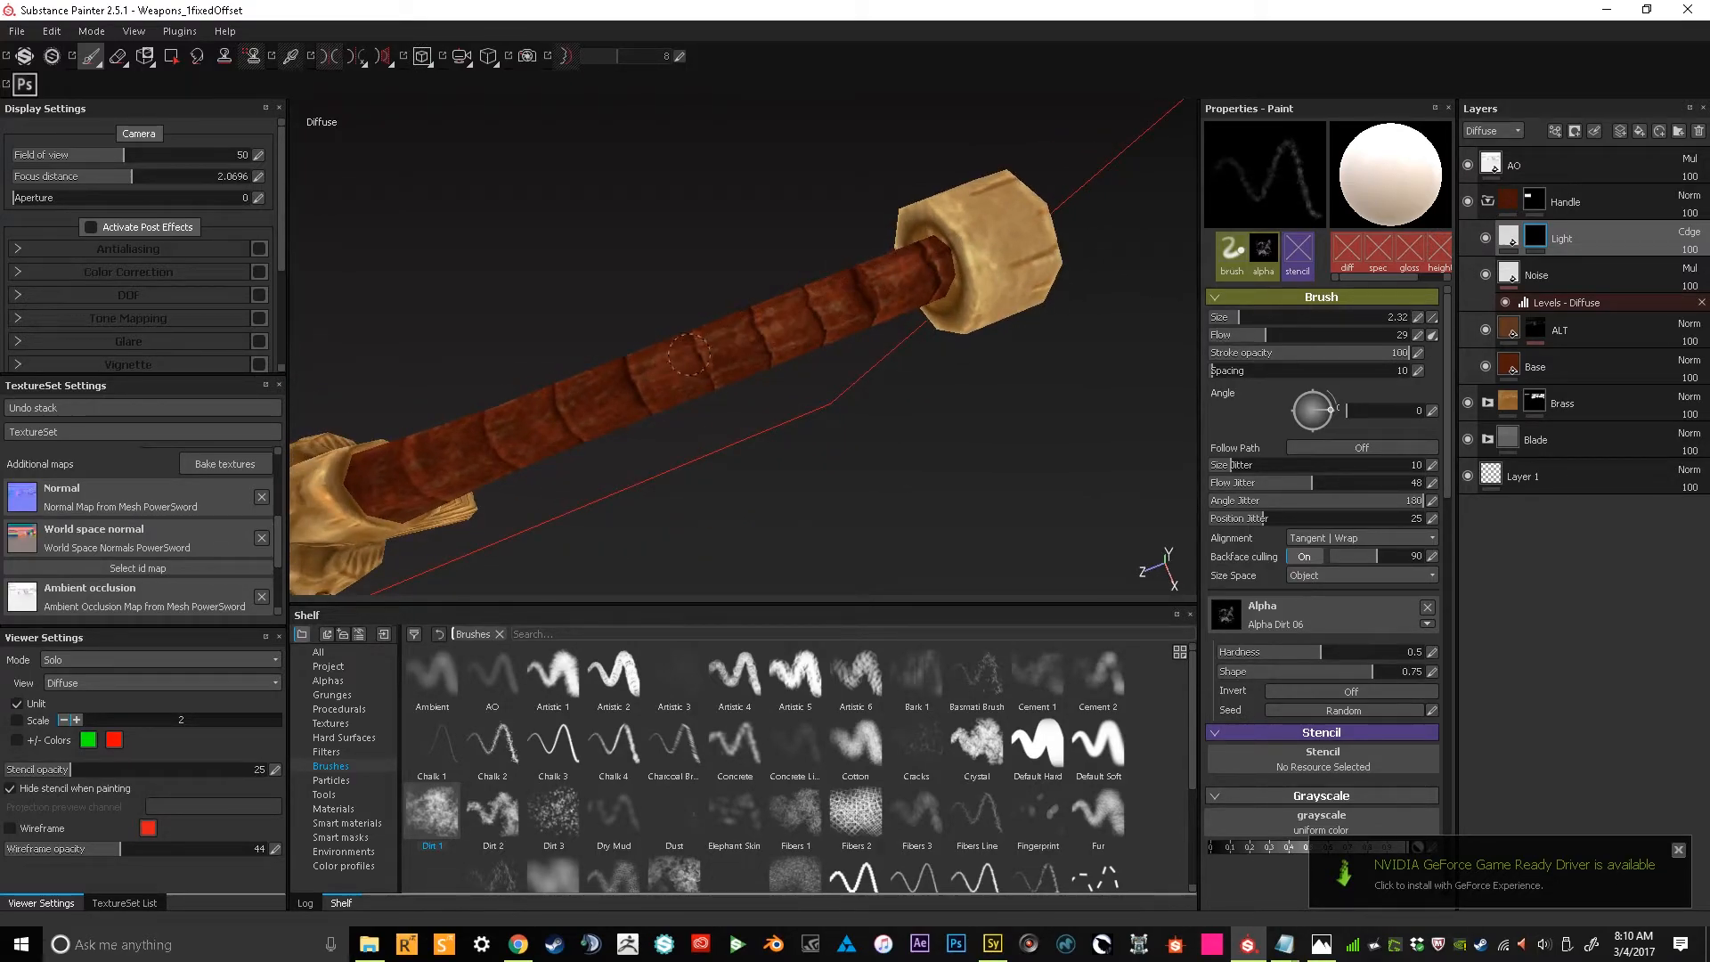
{"action": "left_click_drag", "start_coordinate": [383, 467], "coordinate": [541, 200], "text": "alt"}
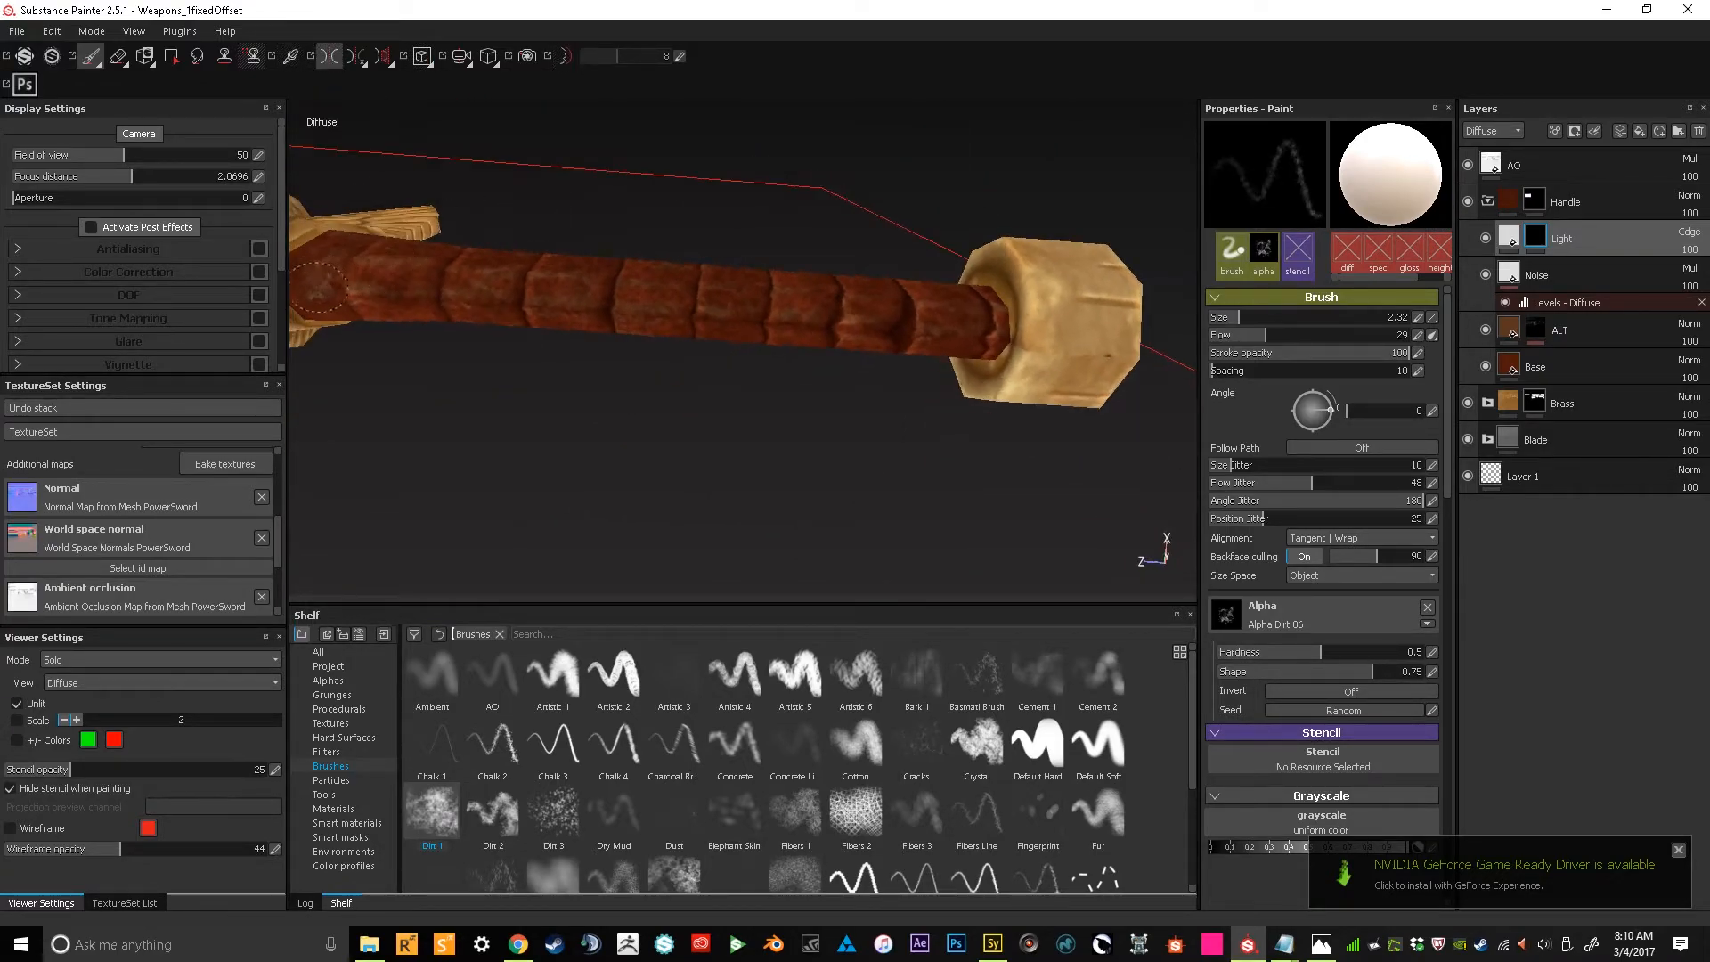
{"action": "key", "text": "l"}
{"action": "key", "text": "l"}
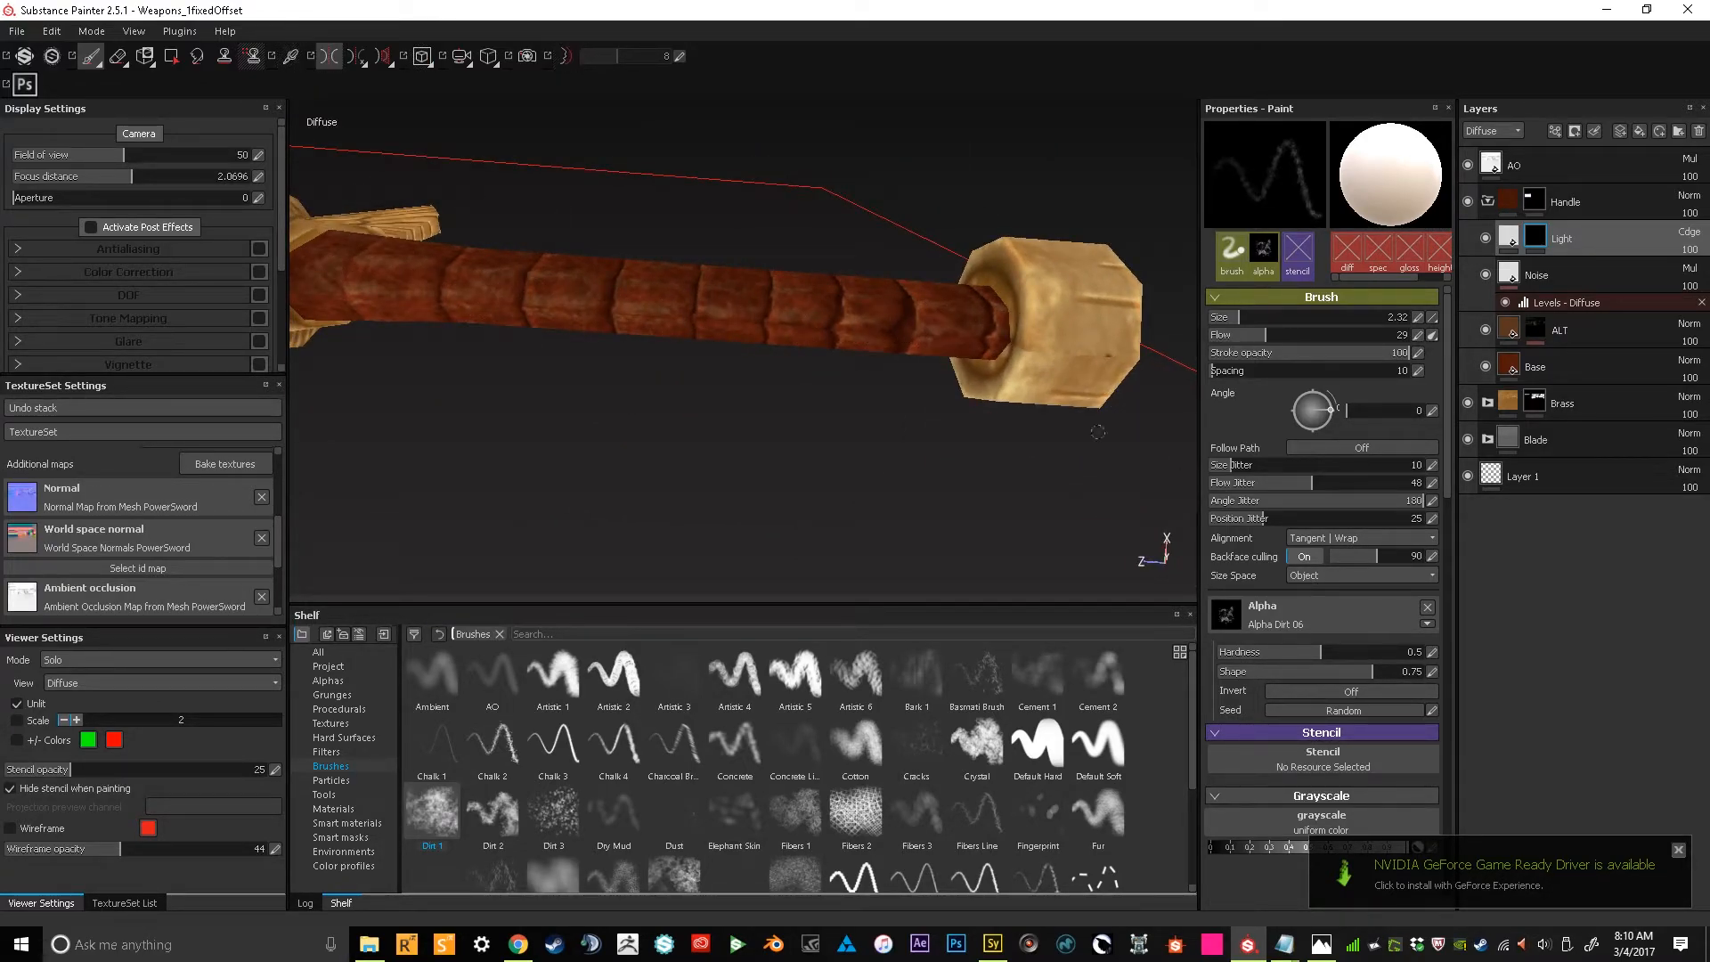
Touch up the handle's highlights with brush size 0.85 for fine edges and 2.97 for broad areas
{"action": "key", "text": "l"}
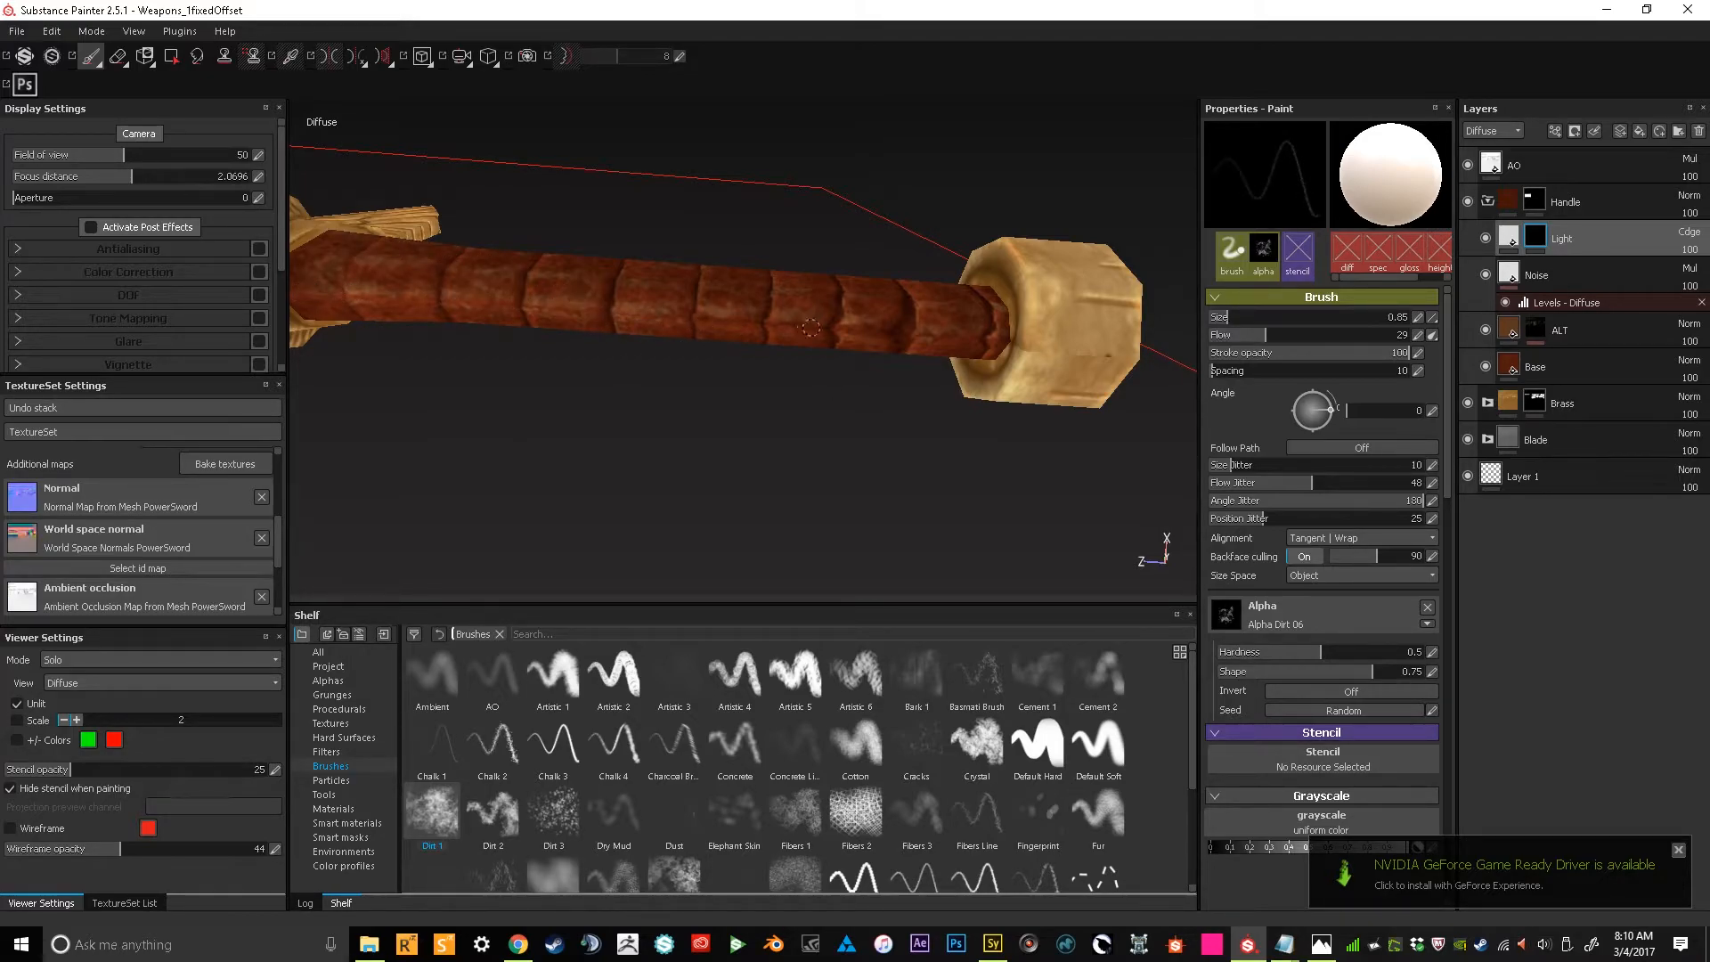
{"action": "left_click_drag", "start_coordinate": [972, 335], "coordinate": [701, 359], "text": "alt"}
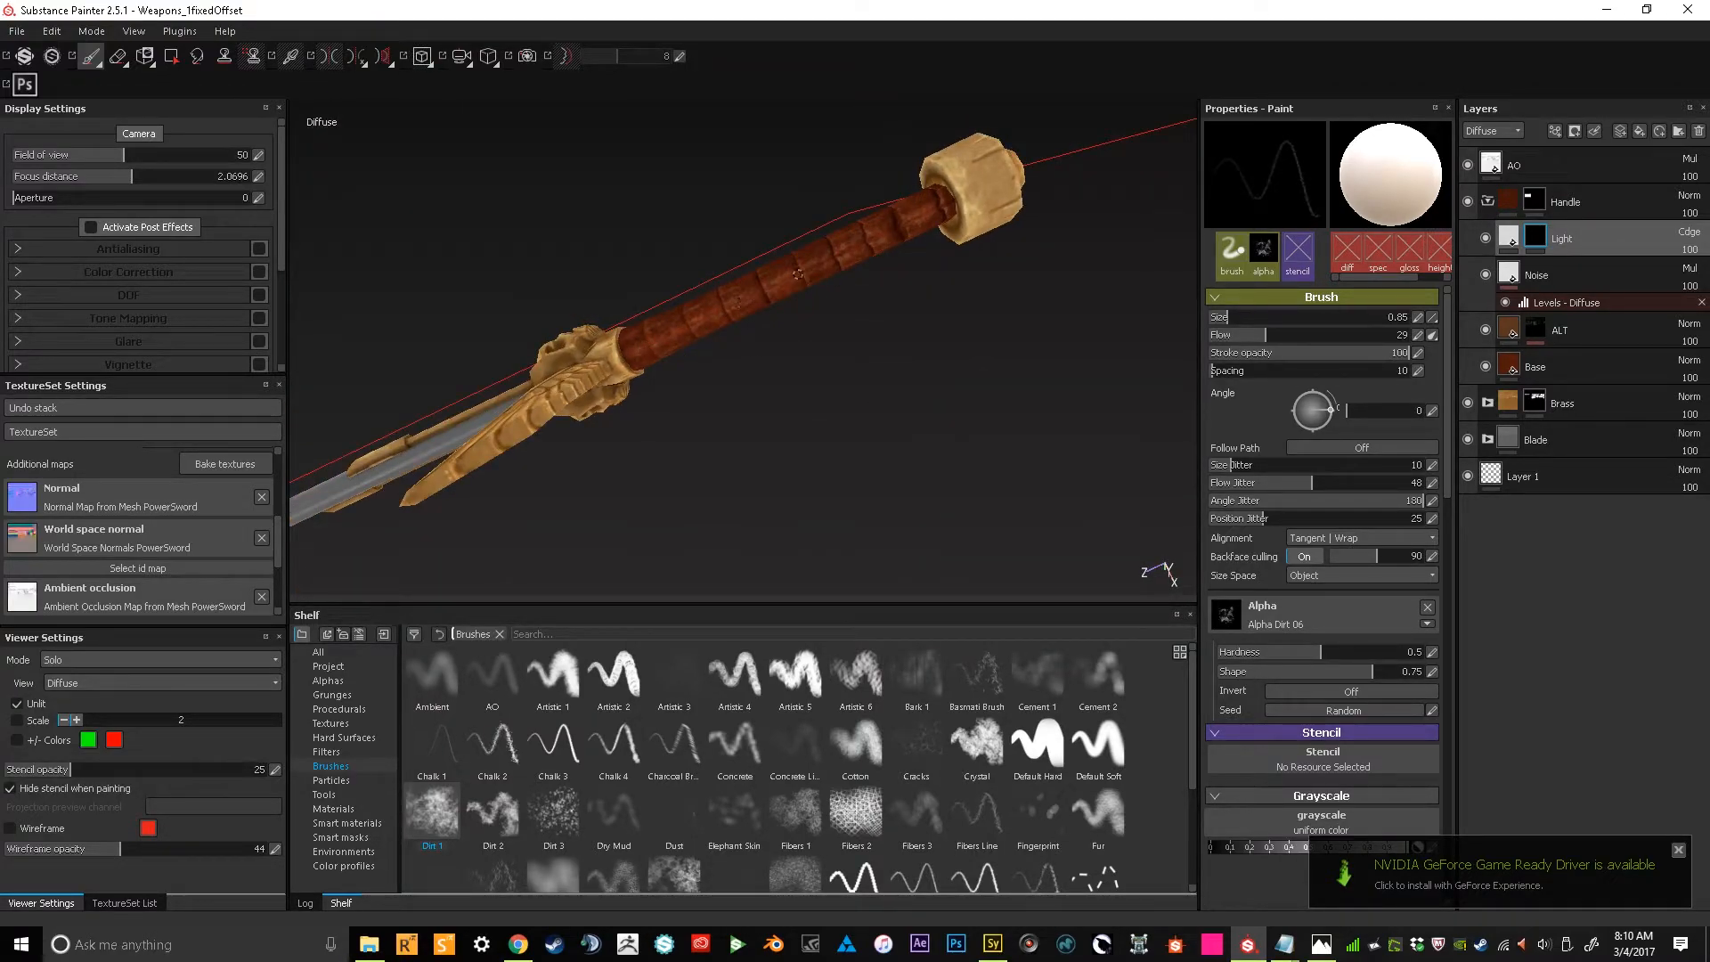
{"action": "mouse_move", "coordinate": [879, 233]}
{"action": "left_mouse_down", "text": "alt"}
{"action": "mouse_move", "coordinate": [886, 147]}
{"action": "mouse_move", "coordinate": [945, 162]}
{"action": "mouse_move", "coordinate": [963, 189]}
{"action": "mouse_move", "coordinate": [846, 334]}
{"action": "mouse_move", "coordinate": [1000, 305]}
{"action": "mouse_move", "coordinate": [922, 424]}
{"action": "mouse_move", "coordinate": [1080, 477]}
{"action": "mouse_move", "coordinate": [1130, 521]}
{"action": "mouse_move", "coordinate": [1297, 485]}
{"action": "mouse_move", "coordinate": [911, 378]}
{"action": "mouse_move", "coordinate": [688, 465]}
{"action": "mouse_move", "coordinate": [537, 477]}
{"action": "mouse_move", "coordinate": [671, 451]}
{"action": "mouse_move", "coordinate": [1000, 478]}
{"action": "mouse_move", "coordinate": [908, 496]}
{"action": "mouse_move", "coordinate": [815, 402]}
{"action": "left_mouse_up", "text": "alt"}
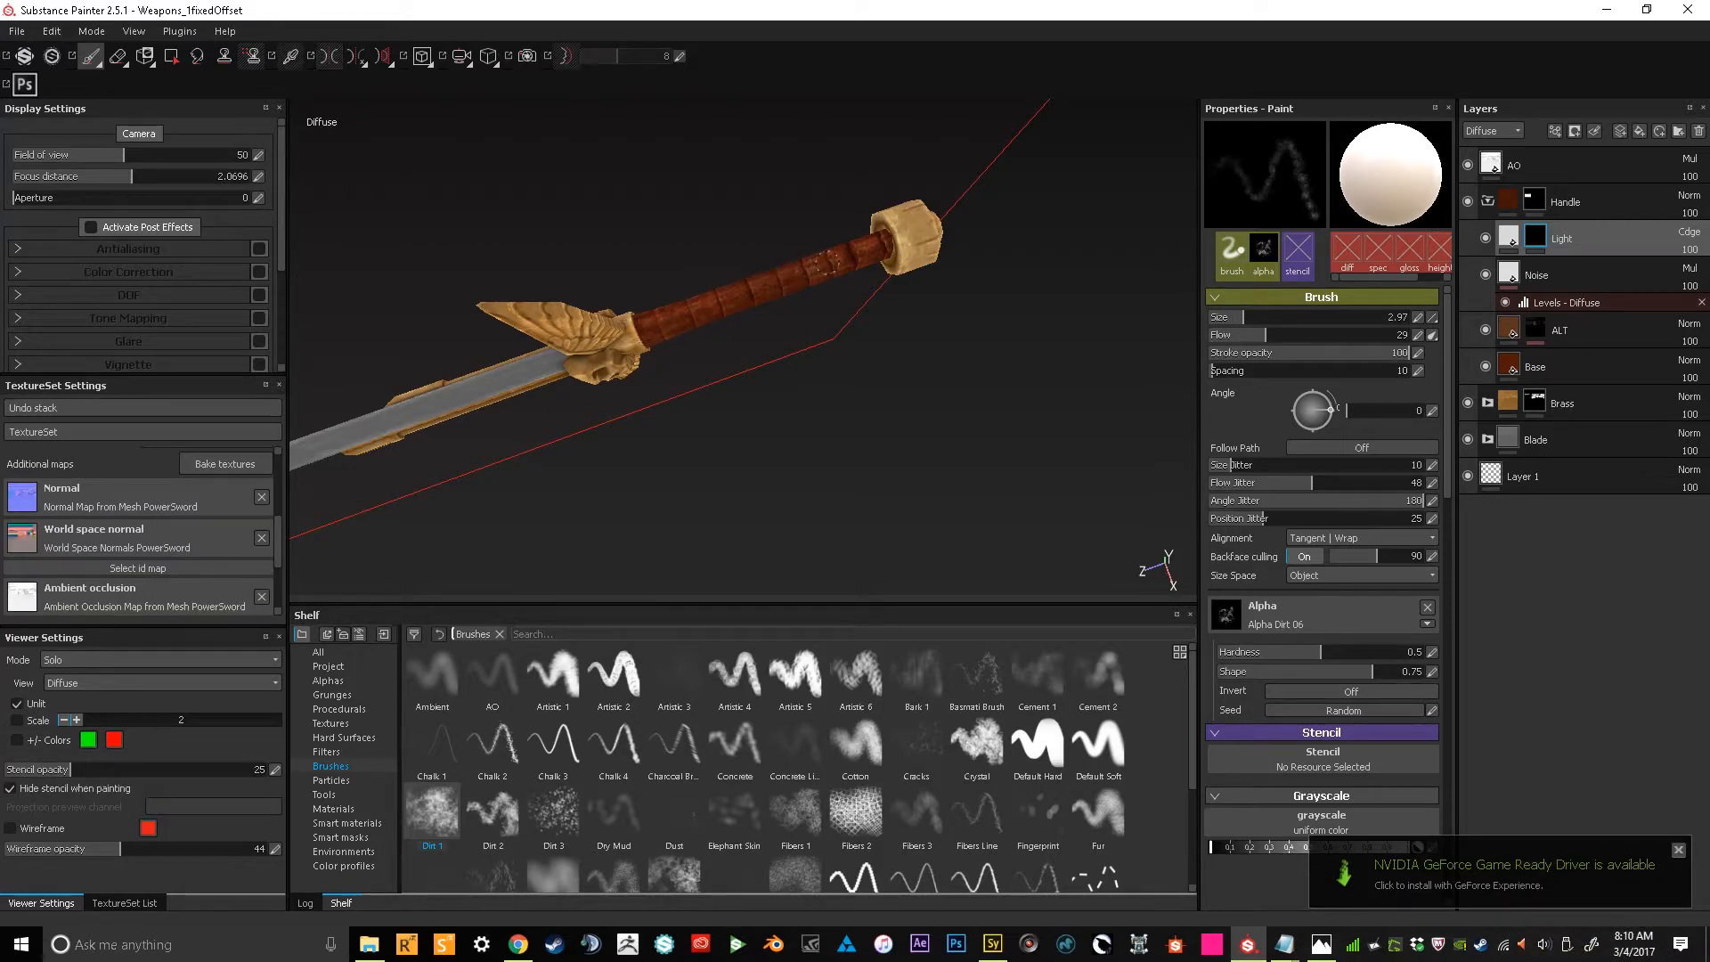
{"action": "left_click_drag", "start_coordinate": [801, 285], "coordinate": [693, 285], "text": "alt"}
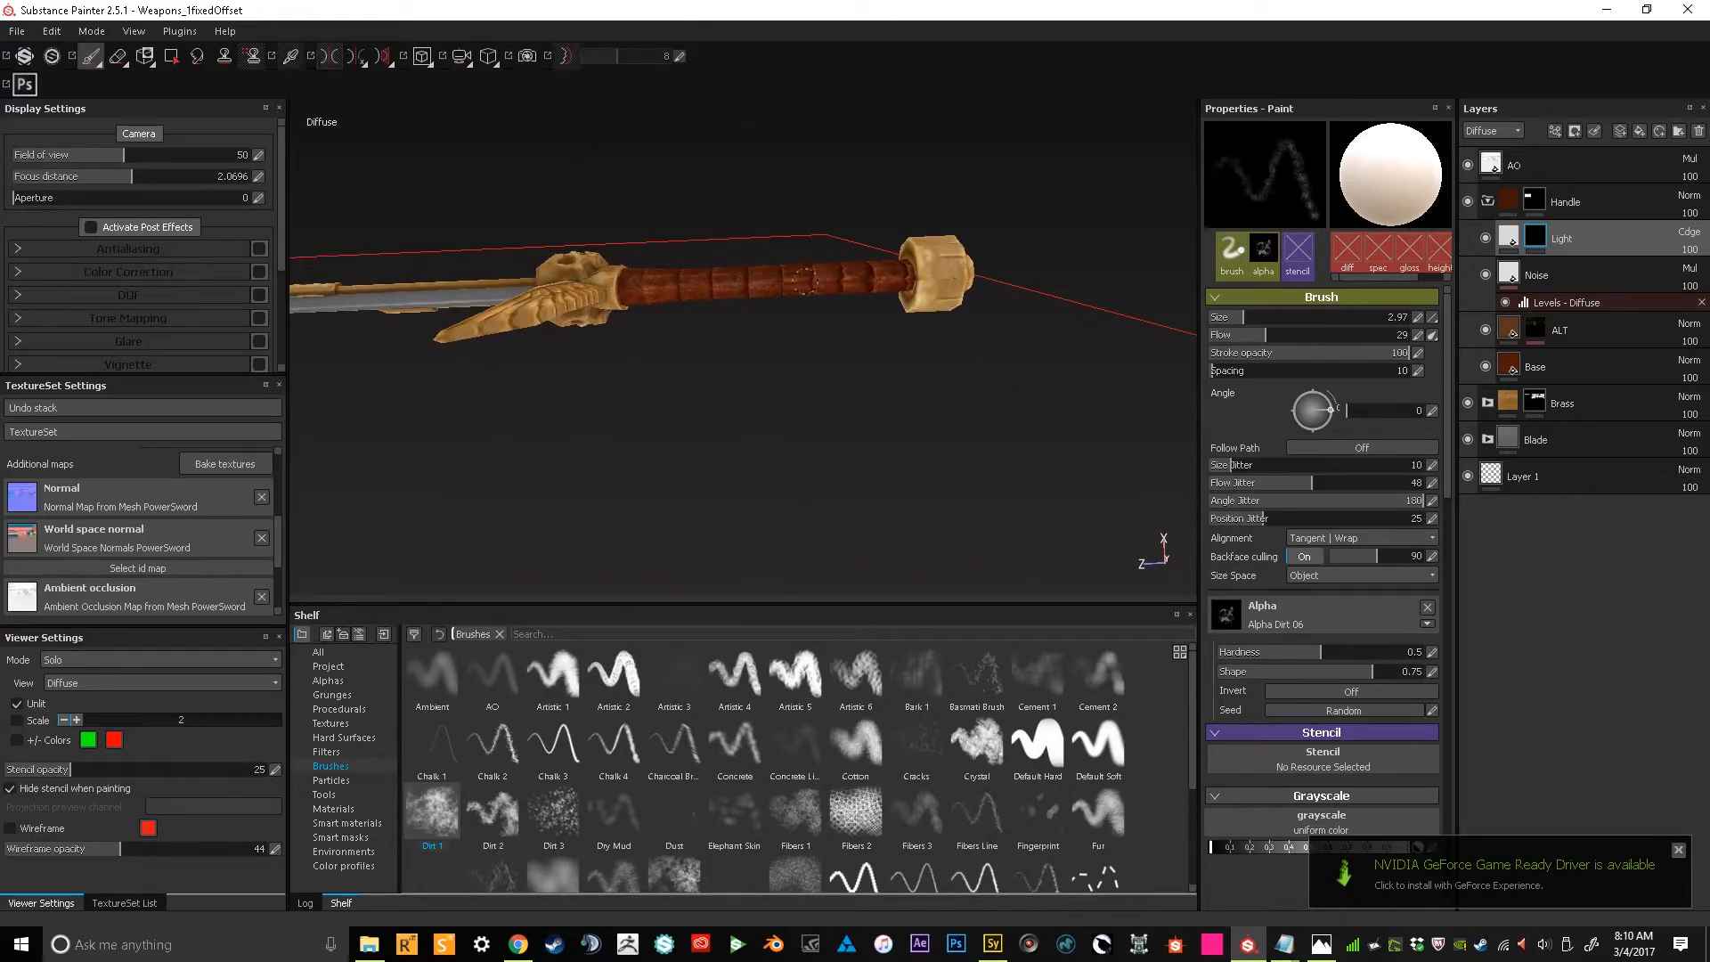
Examine the painted handle from several angles and show the sword in the full material view
{"action": "left_click_drag", "start_coordinate": [893, 275], "coordinate": [846, 378], "text": "alt"}
{"action": "right_click_drag", "start_coordinate": [846, 378], "coordinate": [771, 399], "text": "alt"}
{"action": "middle_click_drag", "start_coordinate": [770, 399], "coordinate": [808, 414], "text": "alt"}
{"action": "mouse_move", "coordinate": [809, 414]}
{"action": "left_mouse_down", "text": "alt"}
{"action": "mouse_move", "coordinate": [813, 446]}
{"action": "mouse_move", "coordinate": [756, 371]}
{"action": "mouse_move", "coordinate": [816, 386]}
{"action": "left_mouse_up", "text": "alt"}
{"action": "right_click_drag", "start_coordinate": [816, 385], "coordinate": [926, 343], "text": "alt"}
{"action": "left_click_drag", "start_coordinate": [943, 337], "coordinate": [901, 398], "text": "alt"}
{"action": "key", "text": "m"}
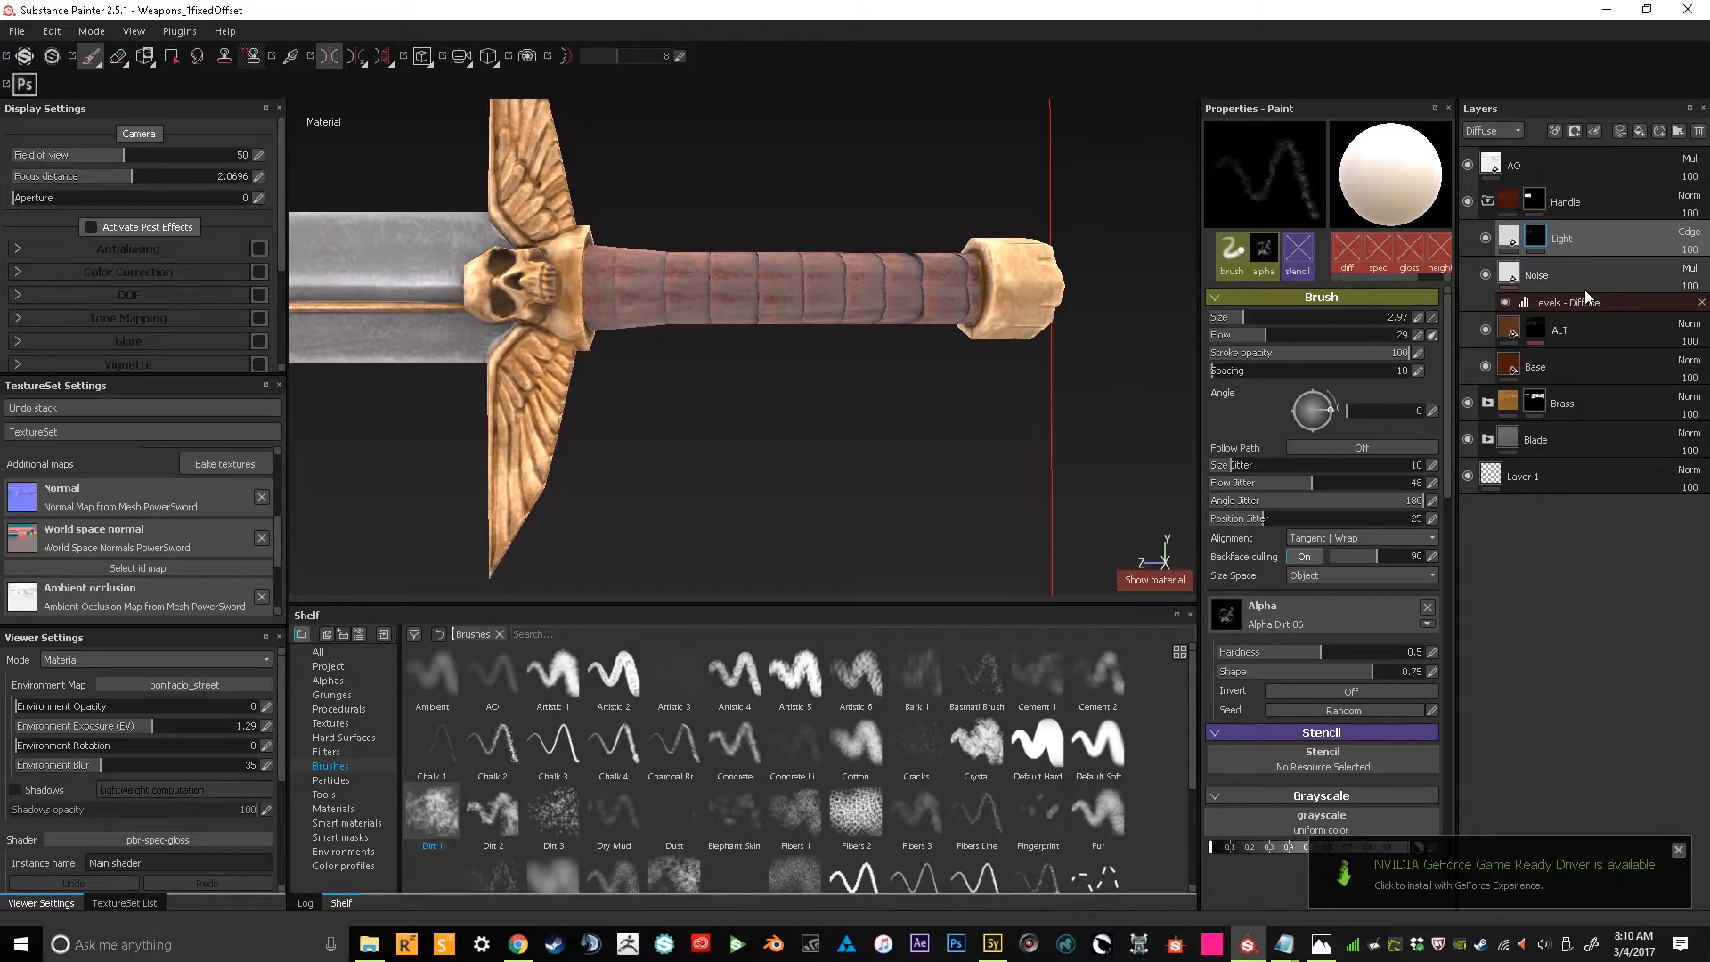
Enable the spec channel on the ALT fill, and the spec and gloss channels on the Base fill
{"action": "left_click", "coordinate": [1510, 329]}
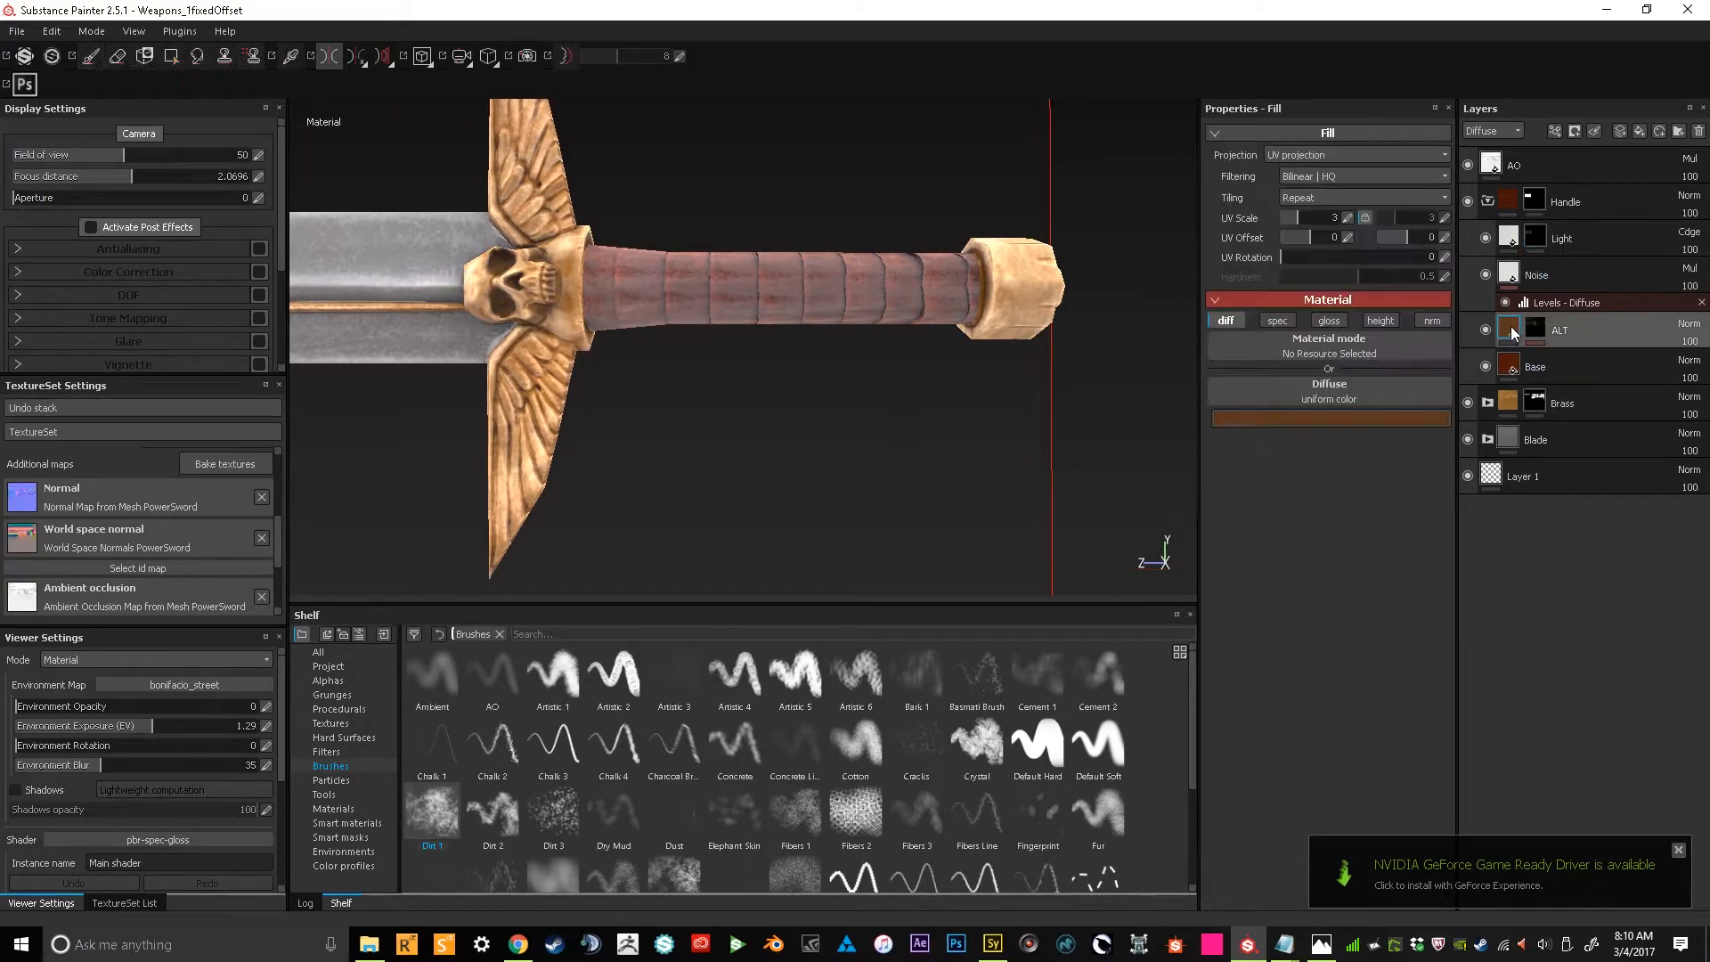
{"action": "left_click", "coordinate": [1280, 320]}
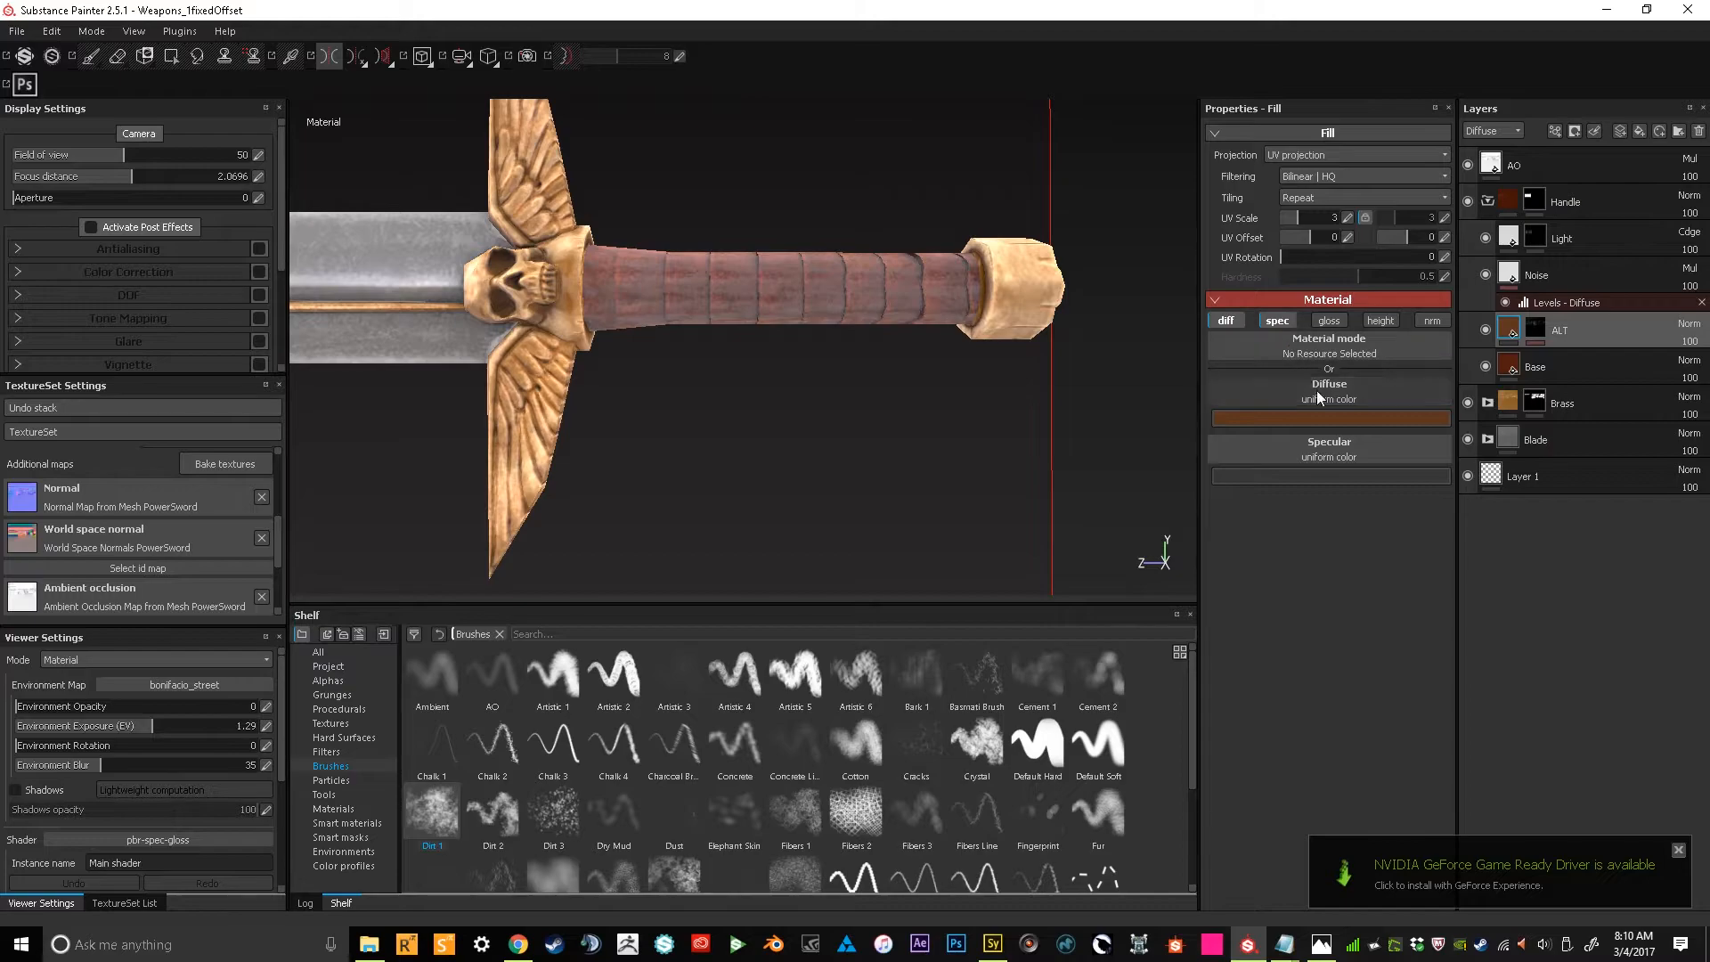
{"action": "left_click", "coordinate": [1514, 361]}
{"action": "left_click", "coordinate": [1327, 319]}
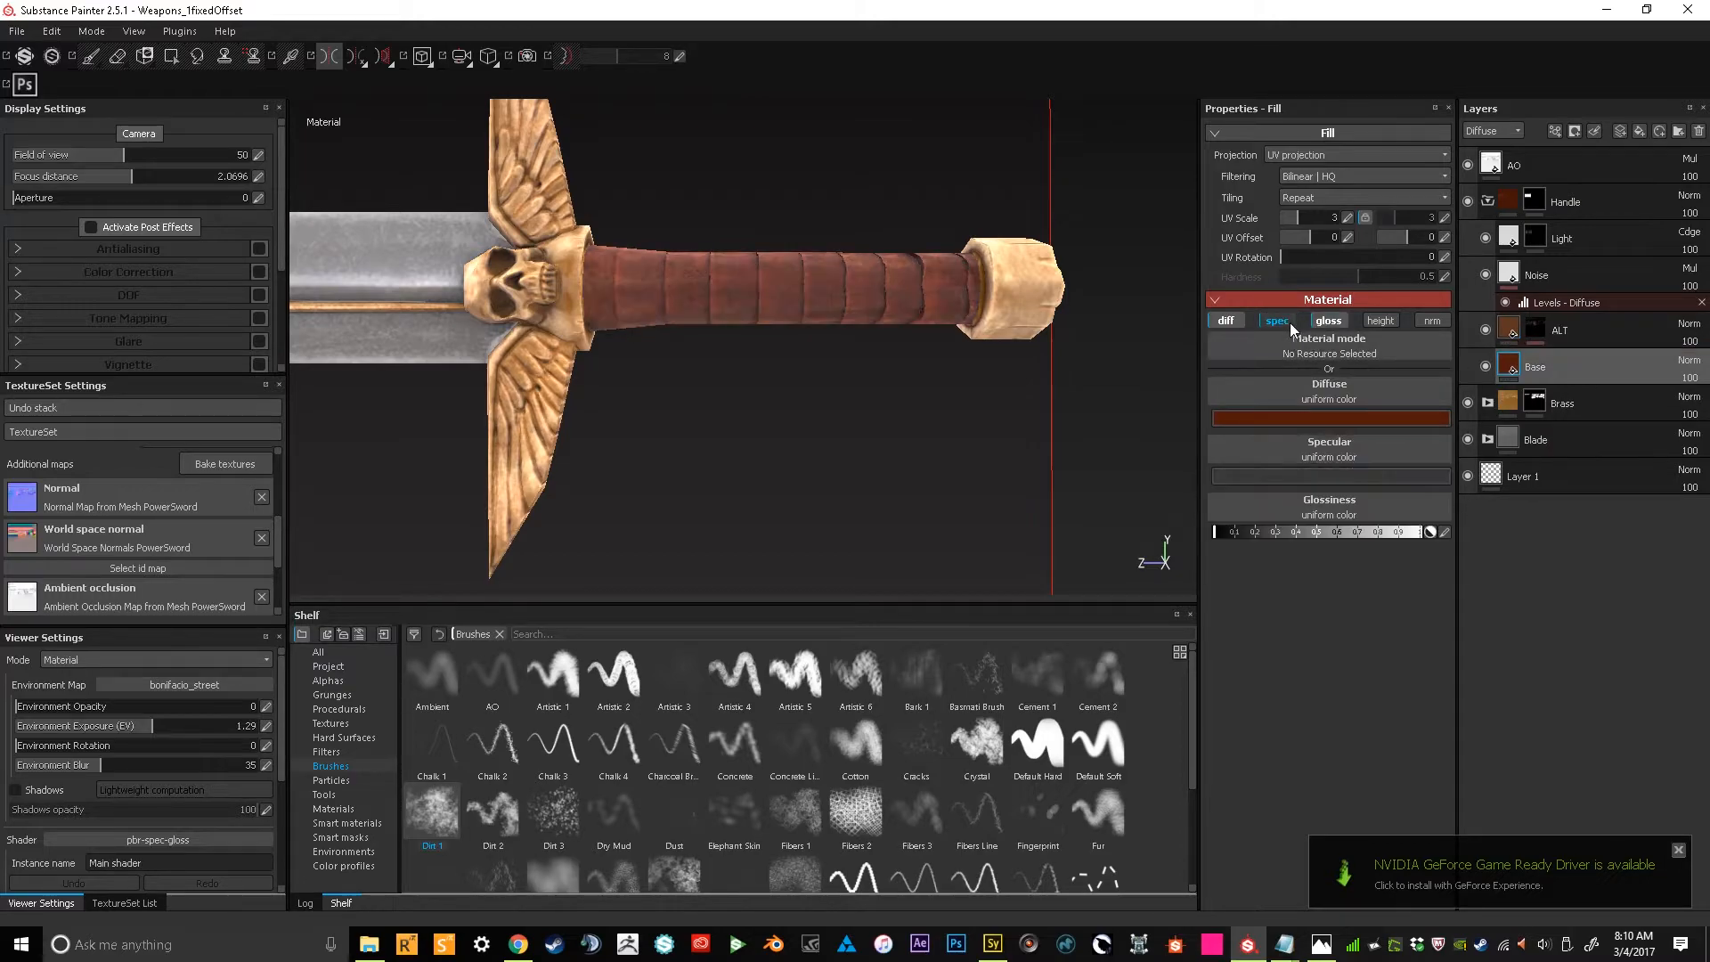
Set the Base fill's specular color to a dark grey with value 0.014
{"action": "left_click_drag", "start_coordinate": [972, 456], "coordinate": [948, 398], "text": "alt"}
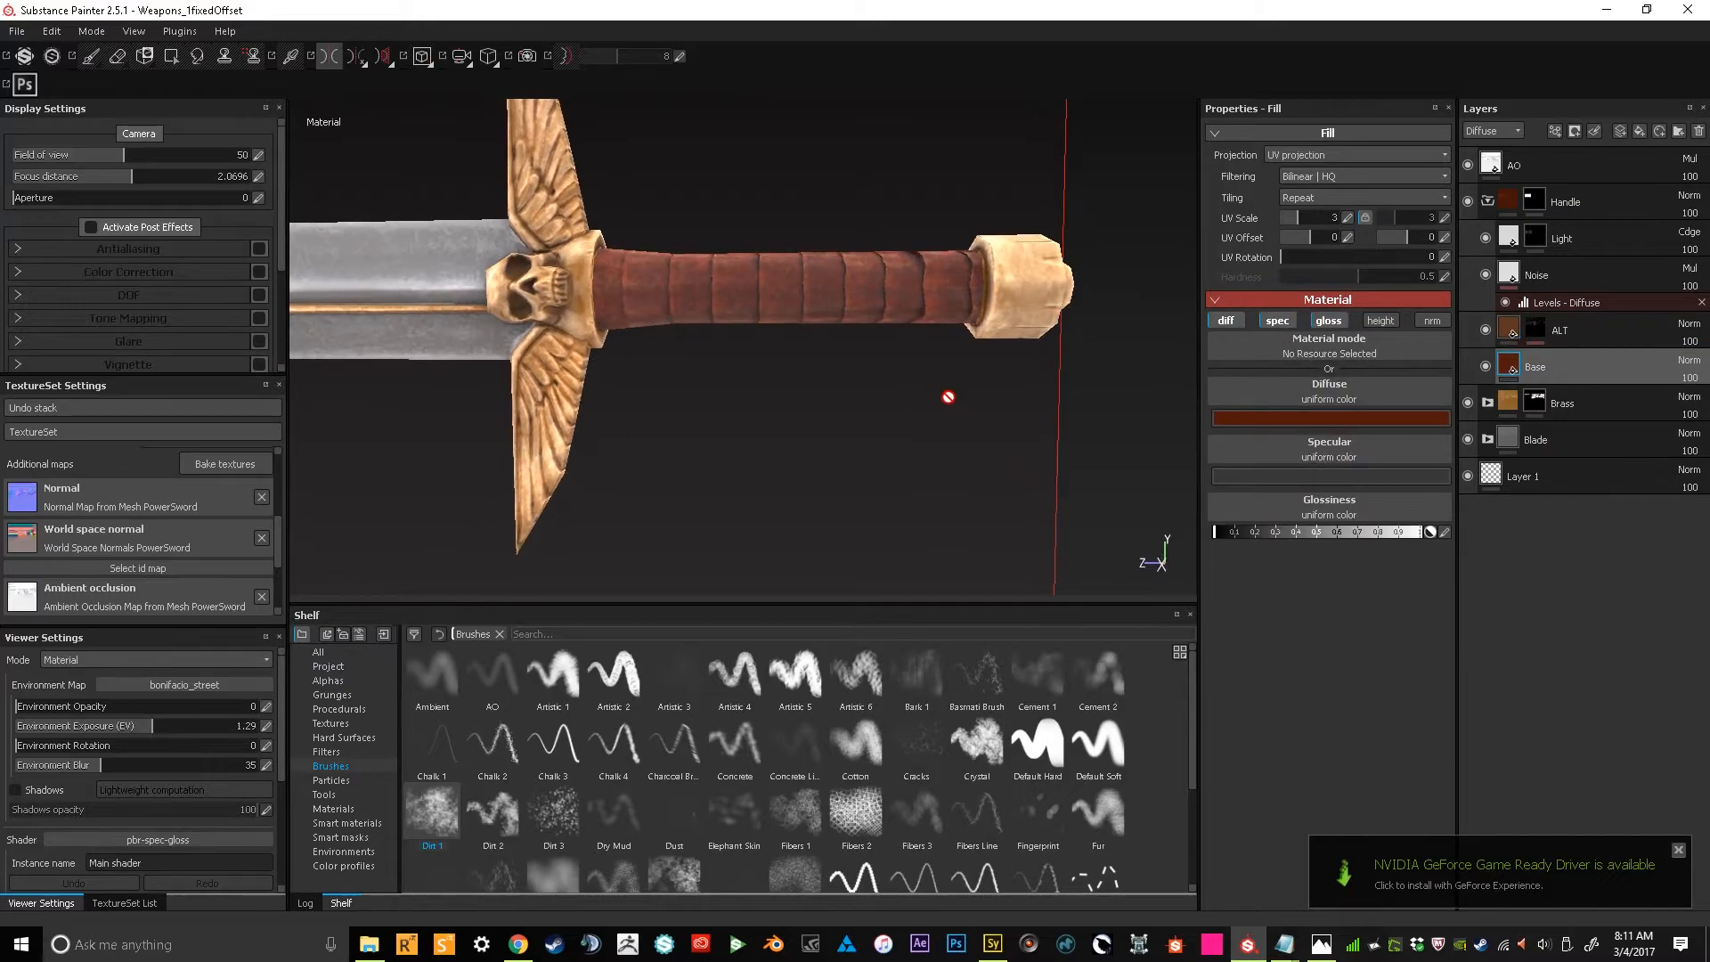
{"action": "left_click", "coordinate": [1318, 478]}
{"action": "left_click", "coordinate": [1171, 527]}
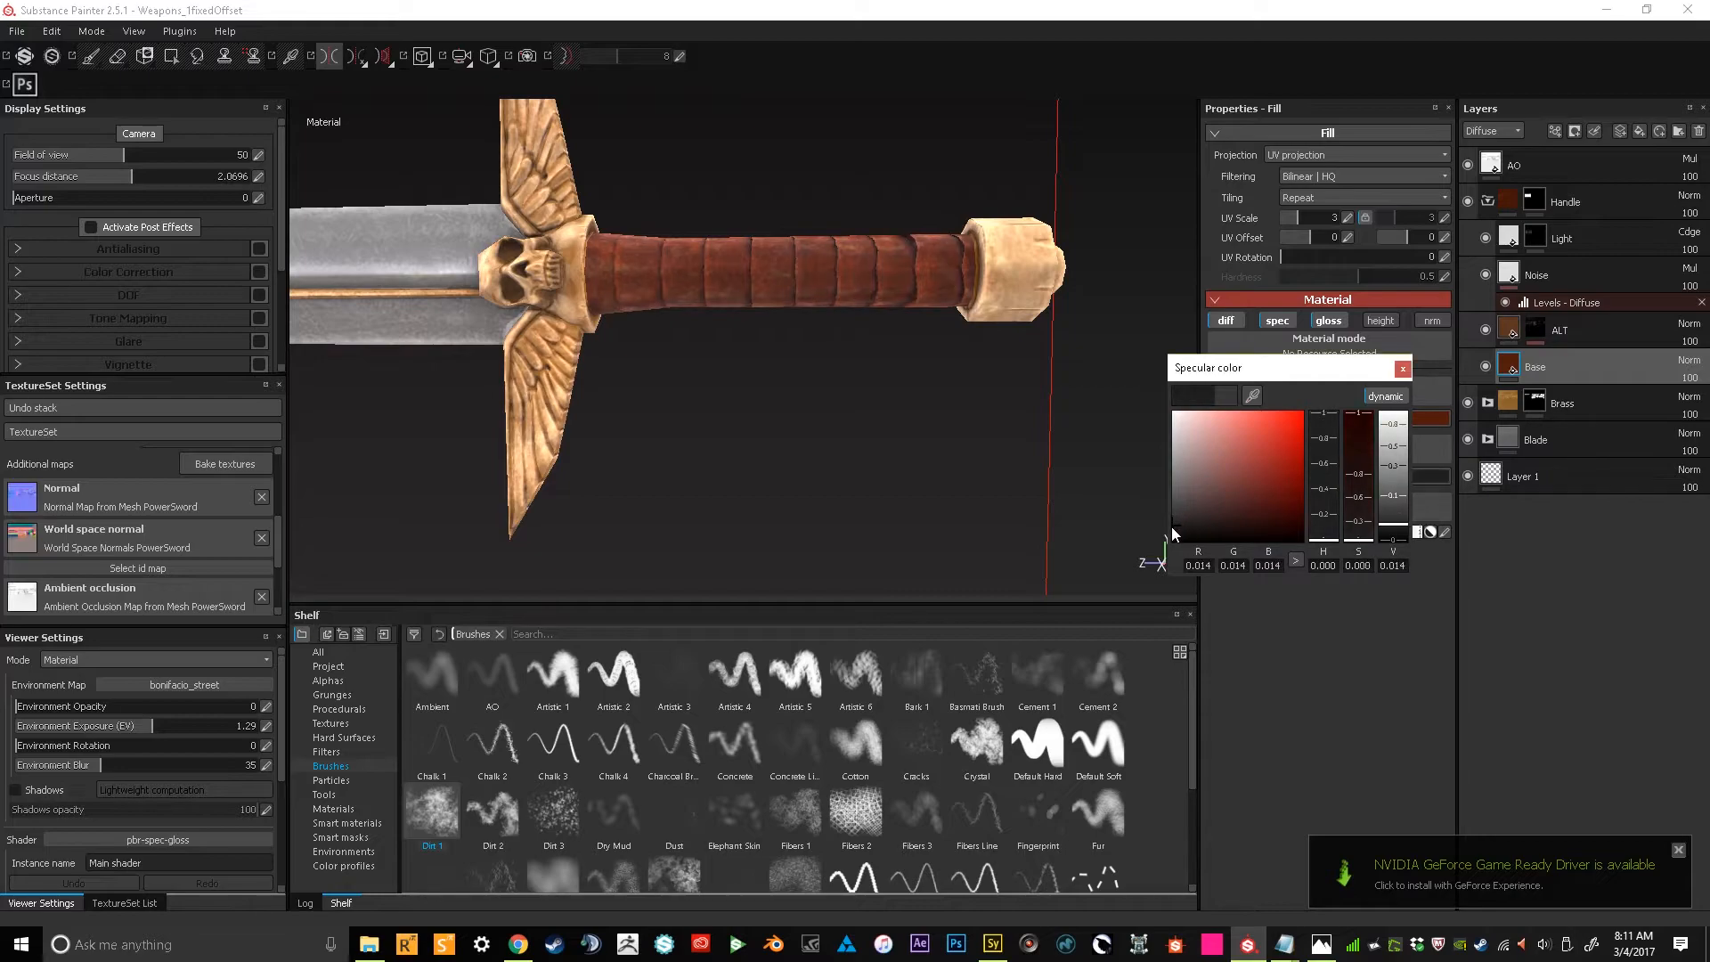
{"action": "left_click_drag", "start_coordinate": [1169, 528], "coordinate": [1169, 527]}
{"action": "left_click", "coordinate": [1403, 368]}
Set the ALT fill's specular color to black
{"action": "left_click", "coordinate": [1505, 331]}
{"action": "left_click", "coordinate": [1269, 476]}
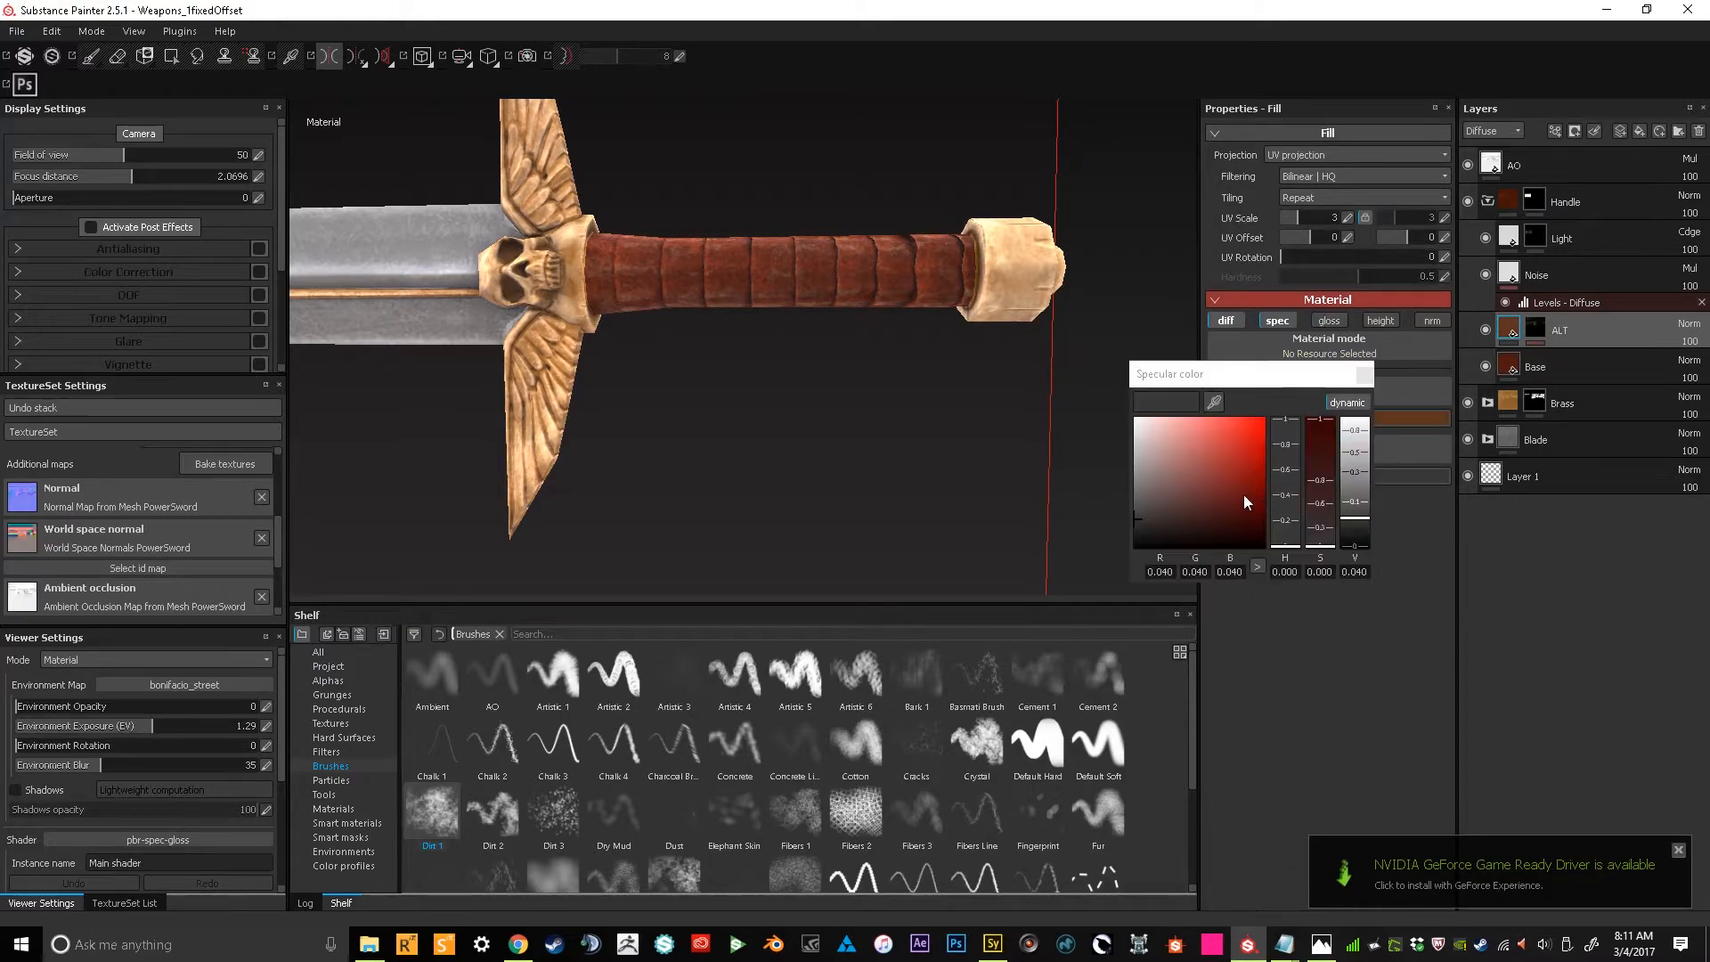
{"action": "left_click", "coordinate": [1363, 375]}
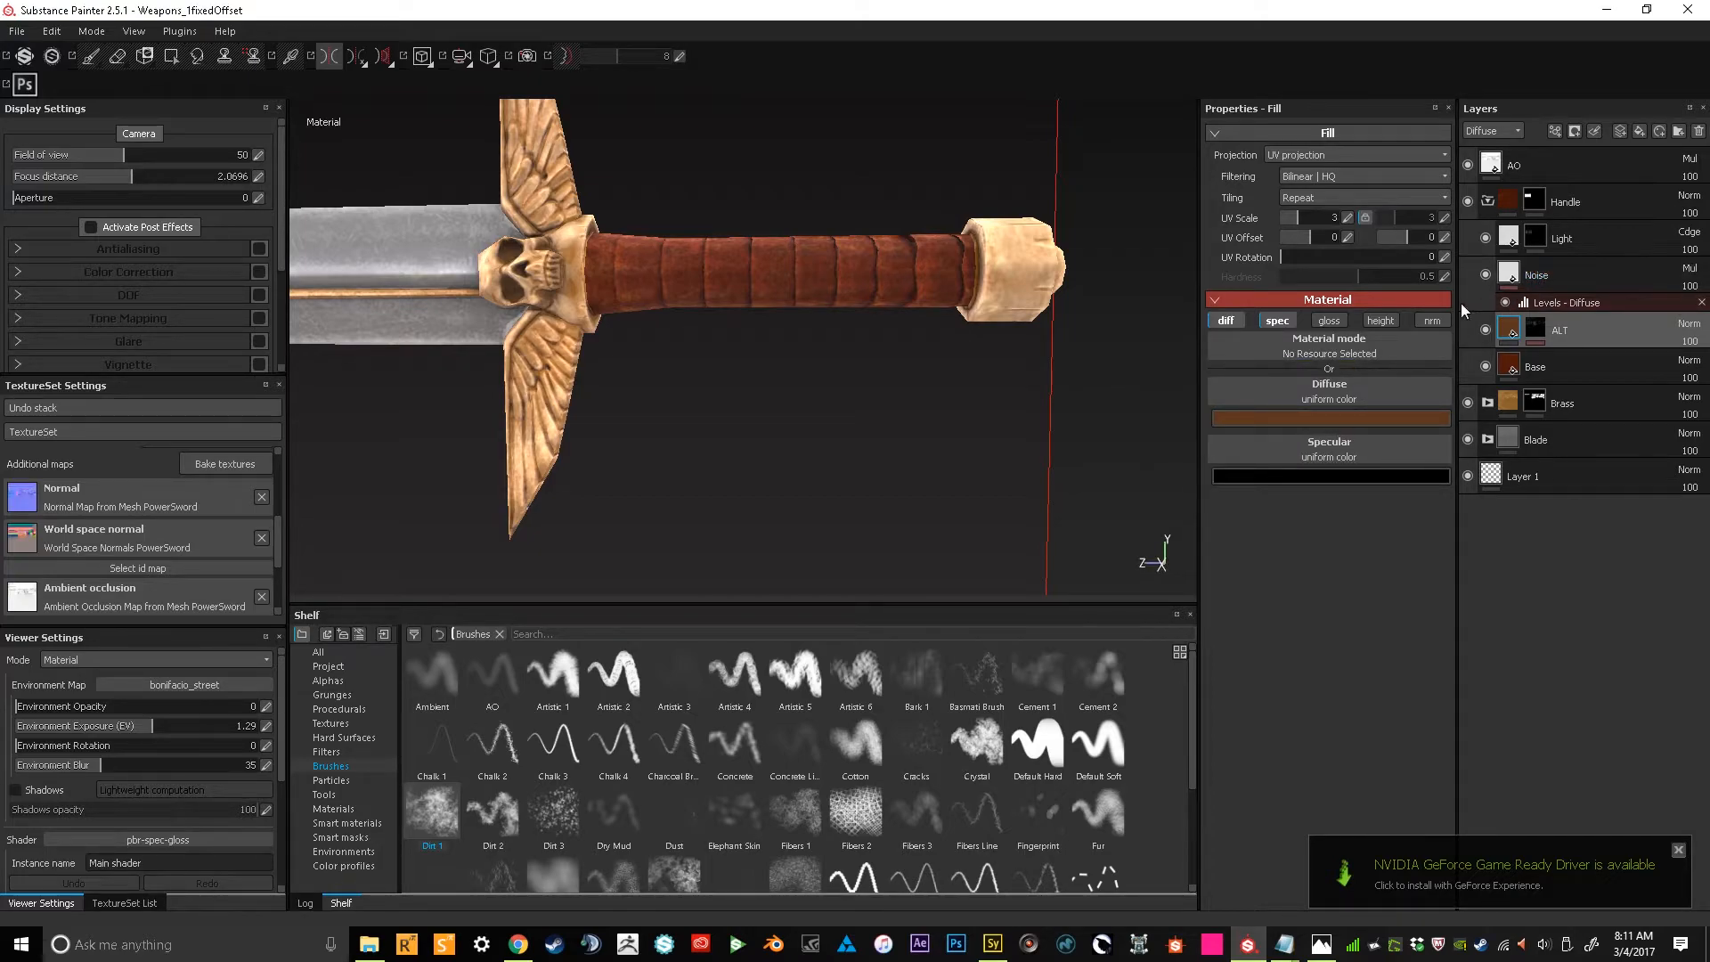
Compare the ALT and Base fills on the handle and darken Base's specular color to a value of 0.002
{"action": "left_click_drag", "start_coordinate": [935, 367], "coordinate": [824, 378], "text": "alt"}
{"action": "left_click", "coordinate": [1536, 368]}
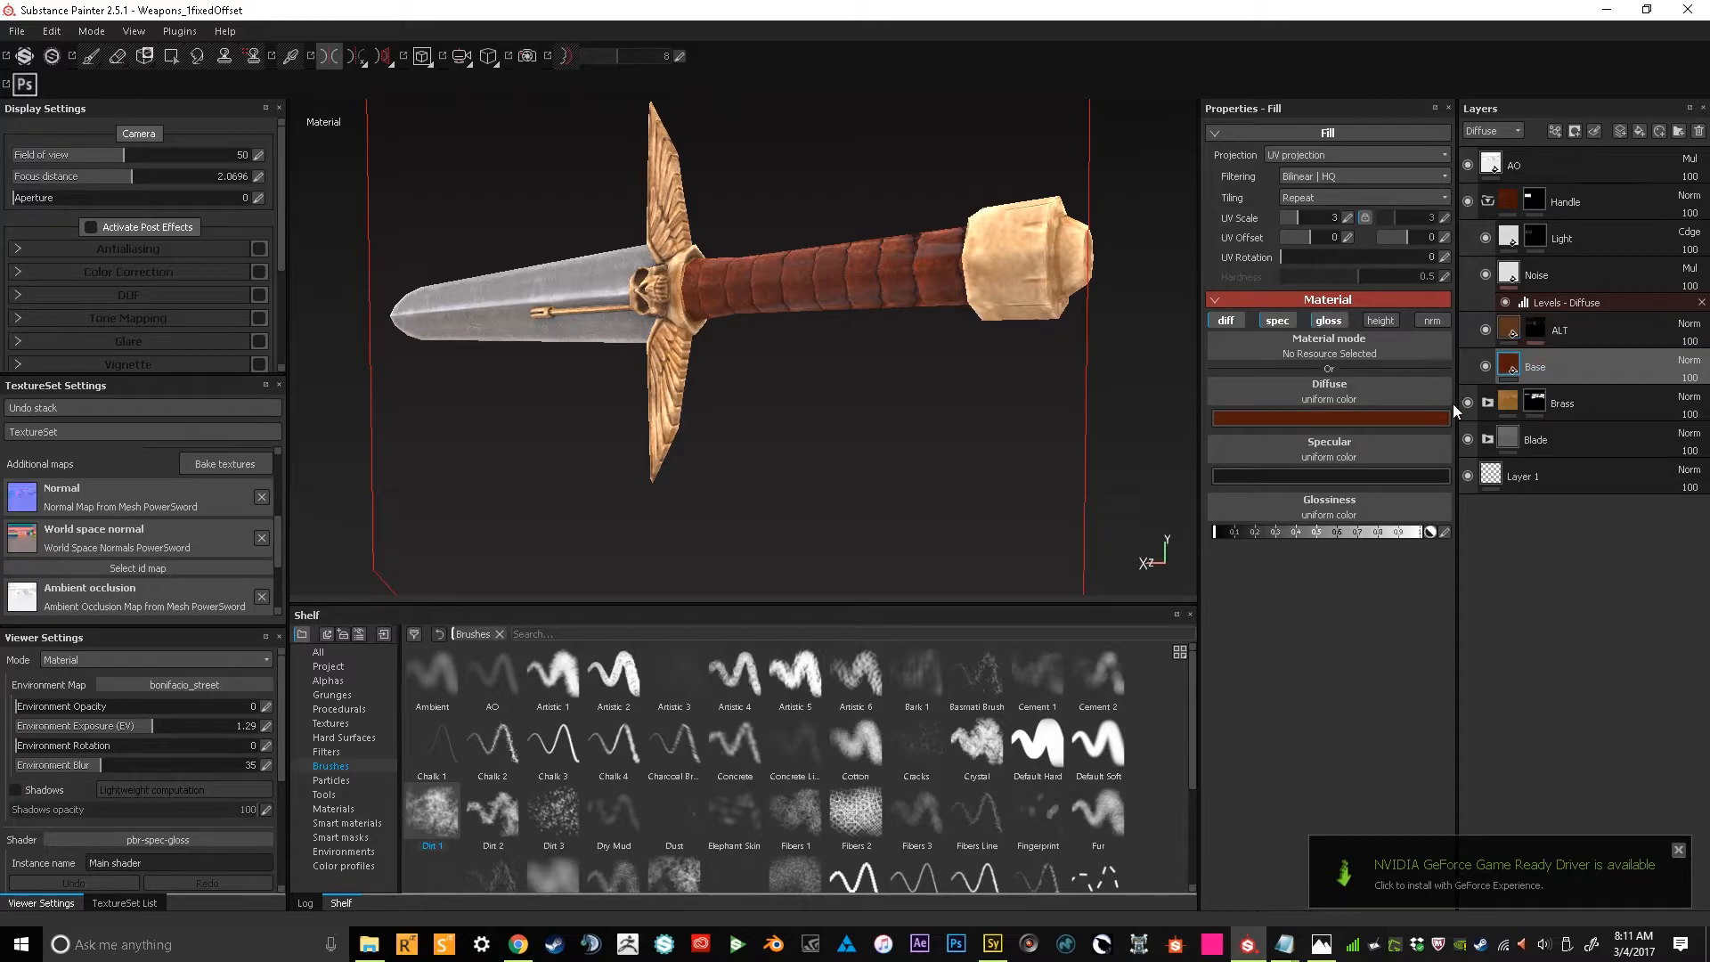
{"action": "left_click", "coordinate": [1515, 331]}
{"action": "scroll", "coordinate": [927, 396], "scroll_direction": "up", "scroll_amount": 5}
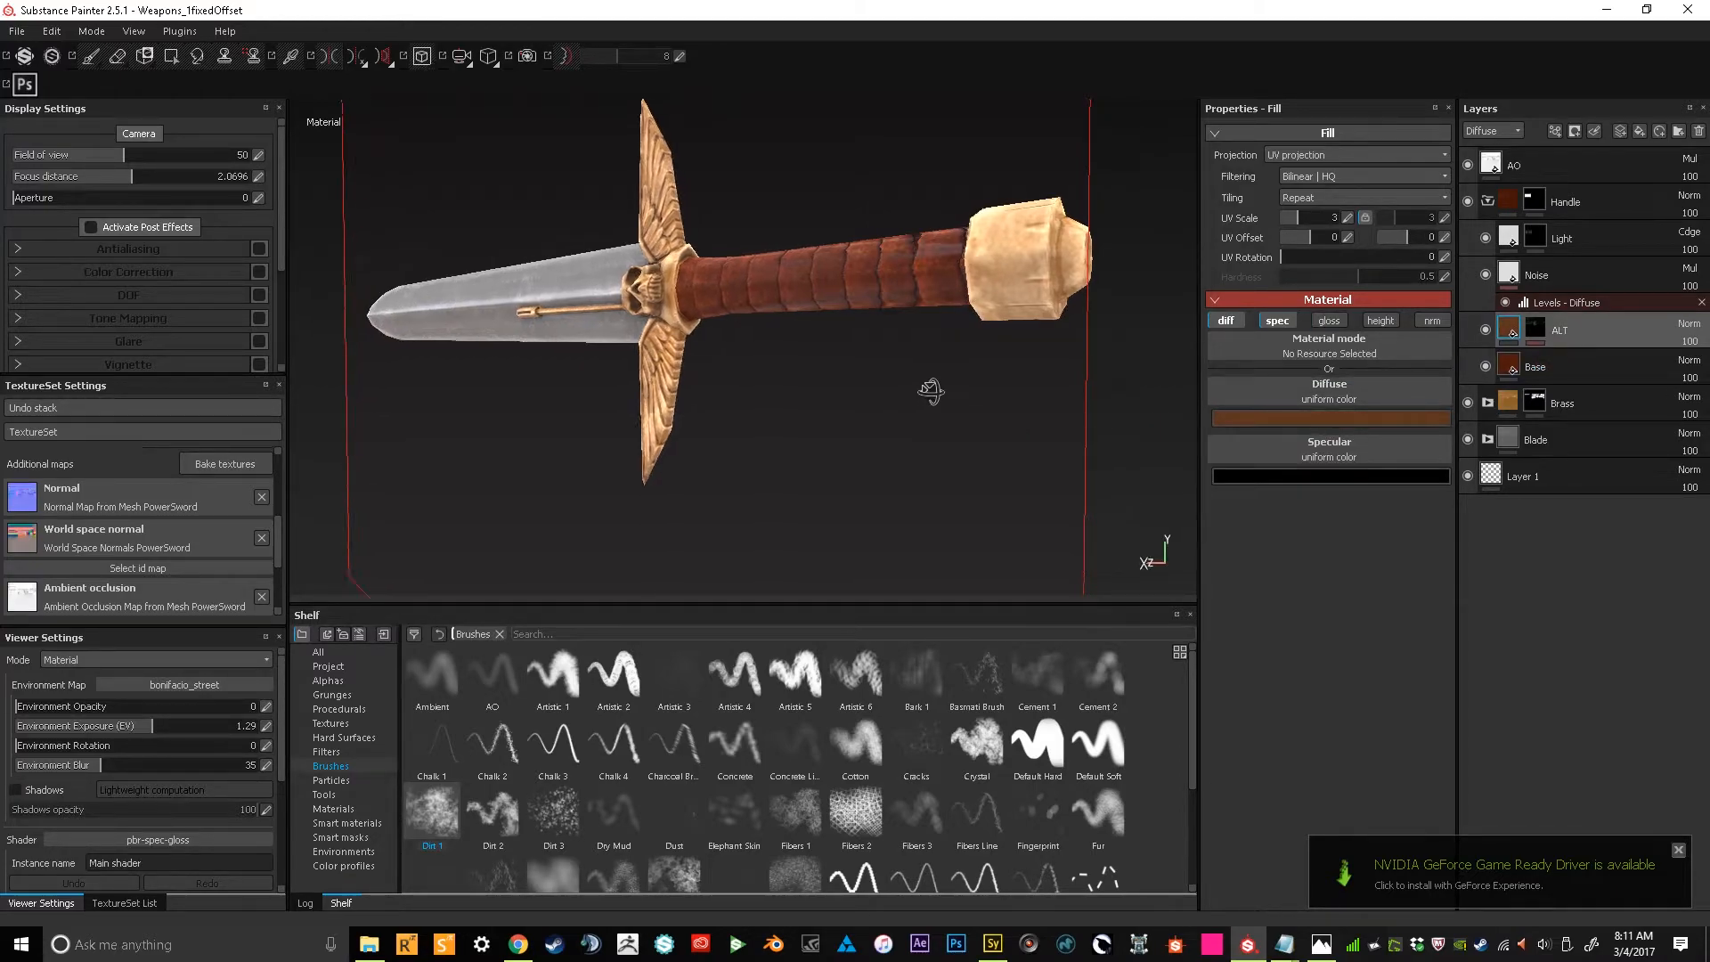
{"action": "left_click", "coordinate": [1553, 370]}
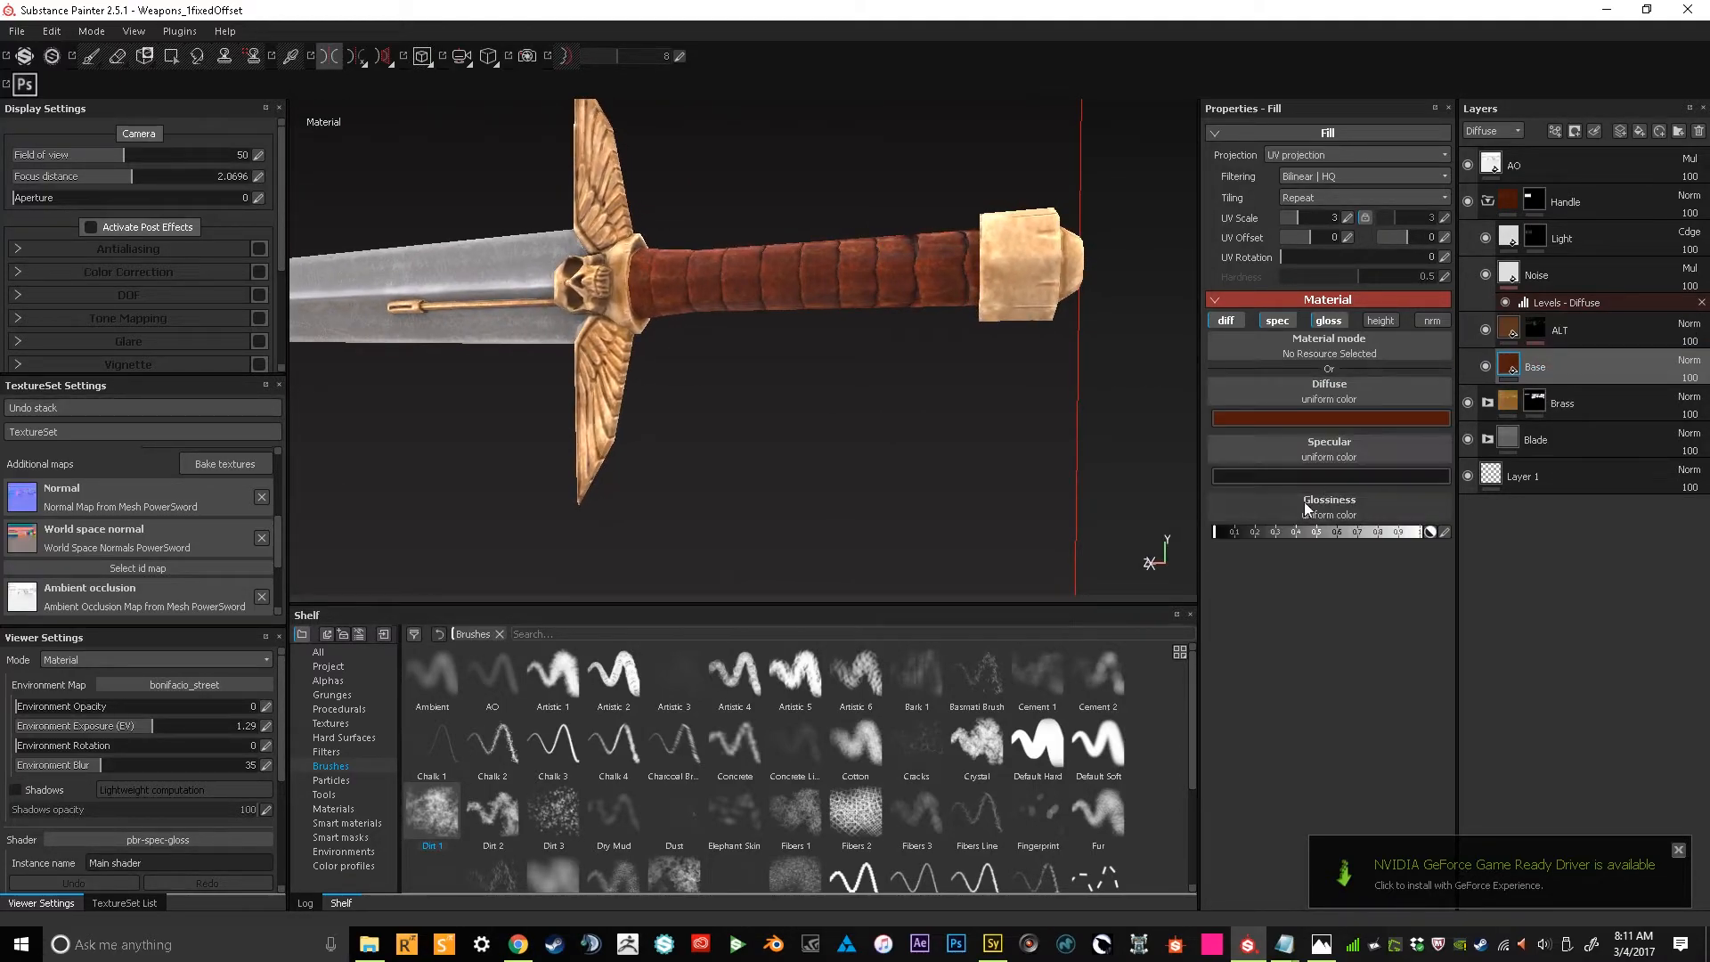
{"action": "left_click", "coordinate": [1359, 474]}
{"action": "left_click_drag", "start_coordinate": [1439, 533], "coordinate": [1437, 540]}
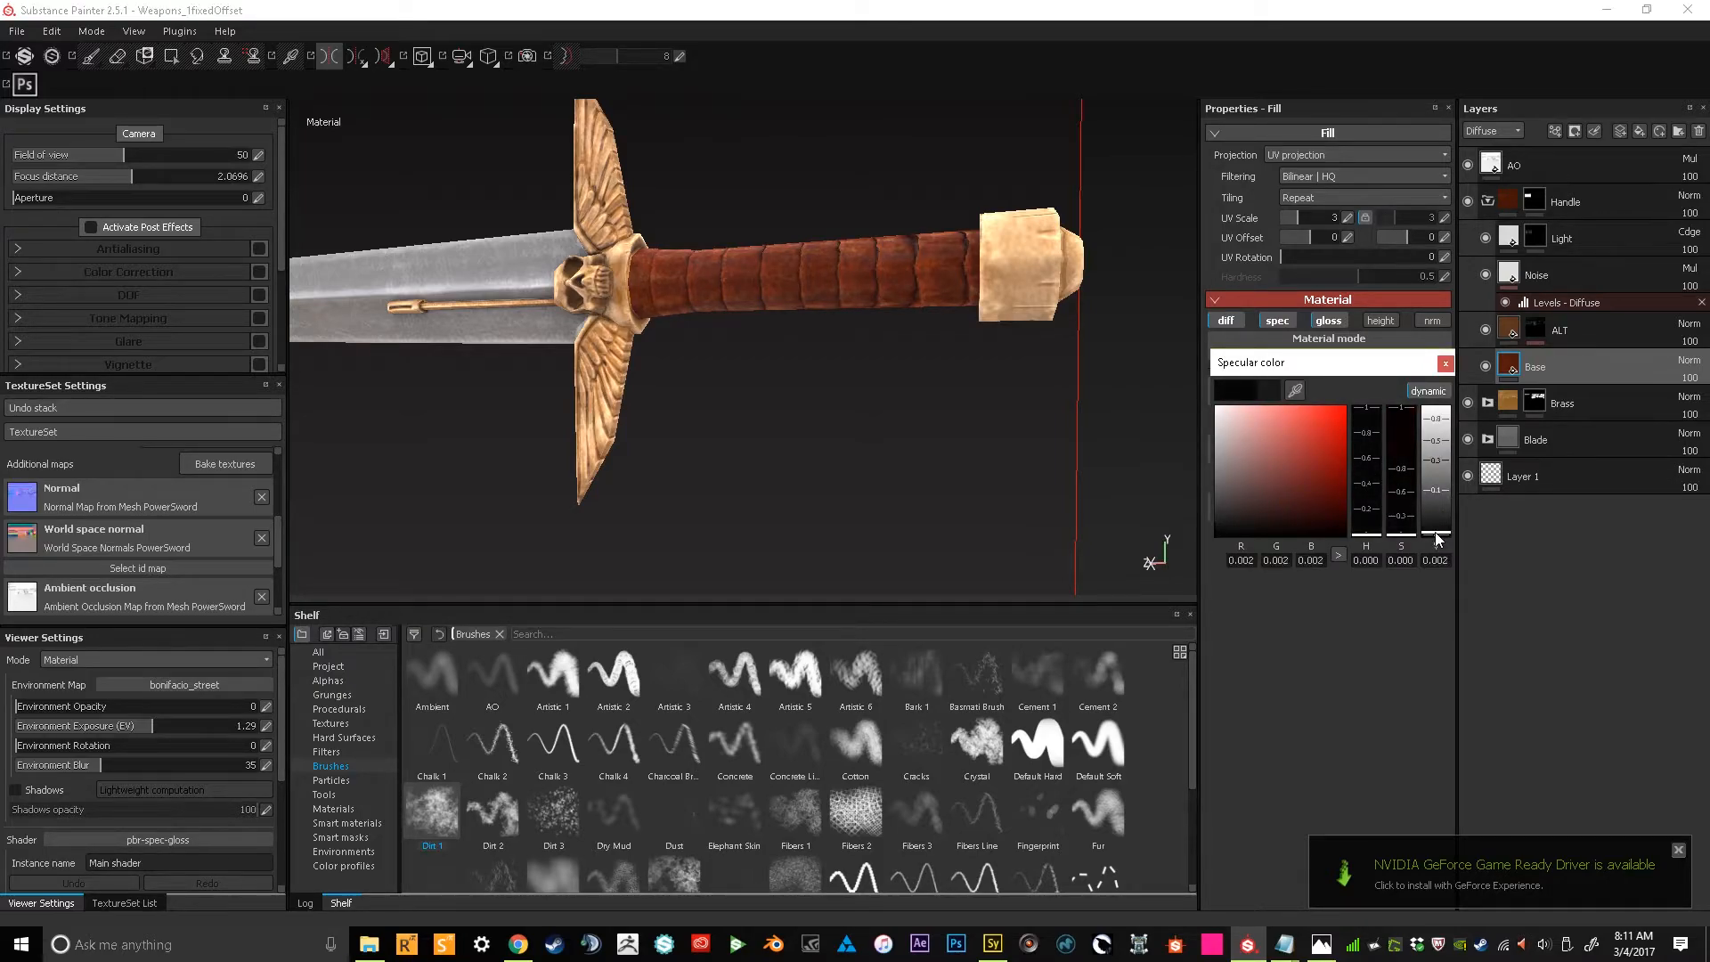
{"action": "left_click", "coordinate": [1446, 364]}
Switch the viewport back to the diffuse channel with the whole hilt in view
{"action": "left_click_drag", "start_coordinate": [1146, 332], "coordinate": [722, 356], "text": "alt"}
{"action": "scroll", "coordinate": [834, 389], "scroll_direction": "down", "scroll_amount": 5}
{"action": "key", "text": "c"}
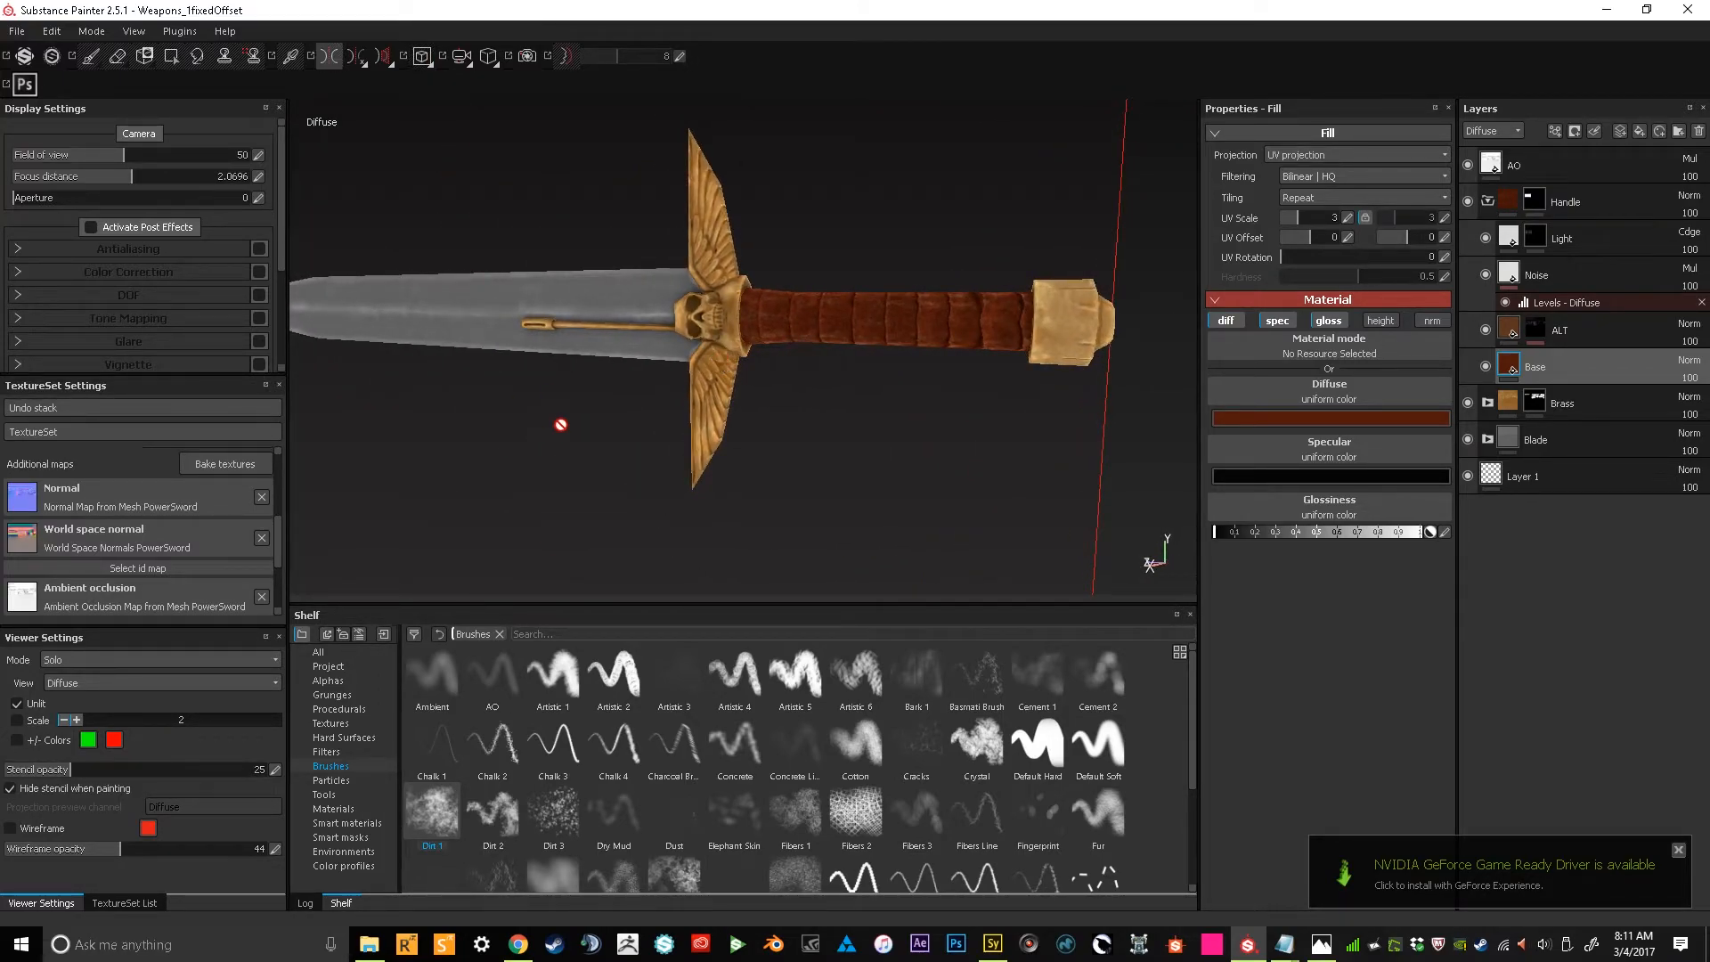
Try a higher Wear Level in the MG Metal Edge Wear generator on the ALT mask, and undo it
{"action": "left_click", "coordinate": [1532, 334]}
{"action": "left_click", "coordinate": [1585, 360]}
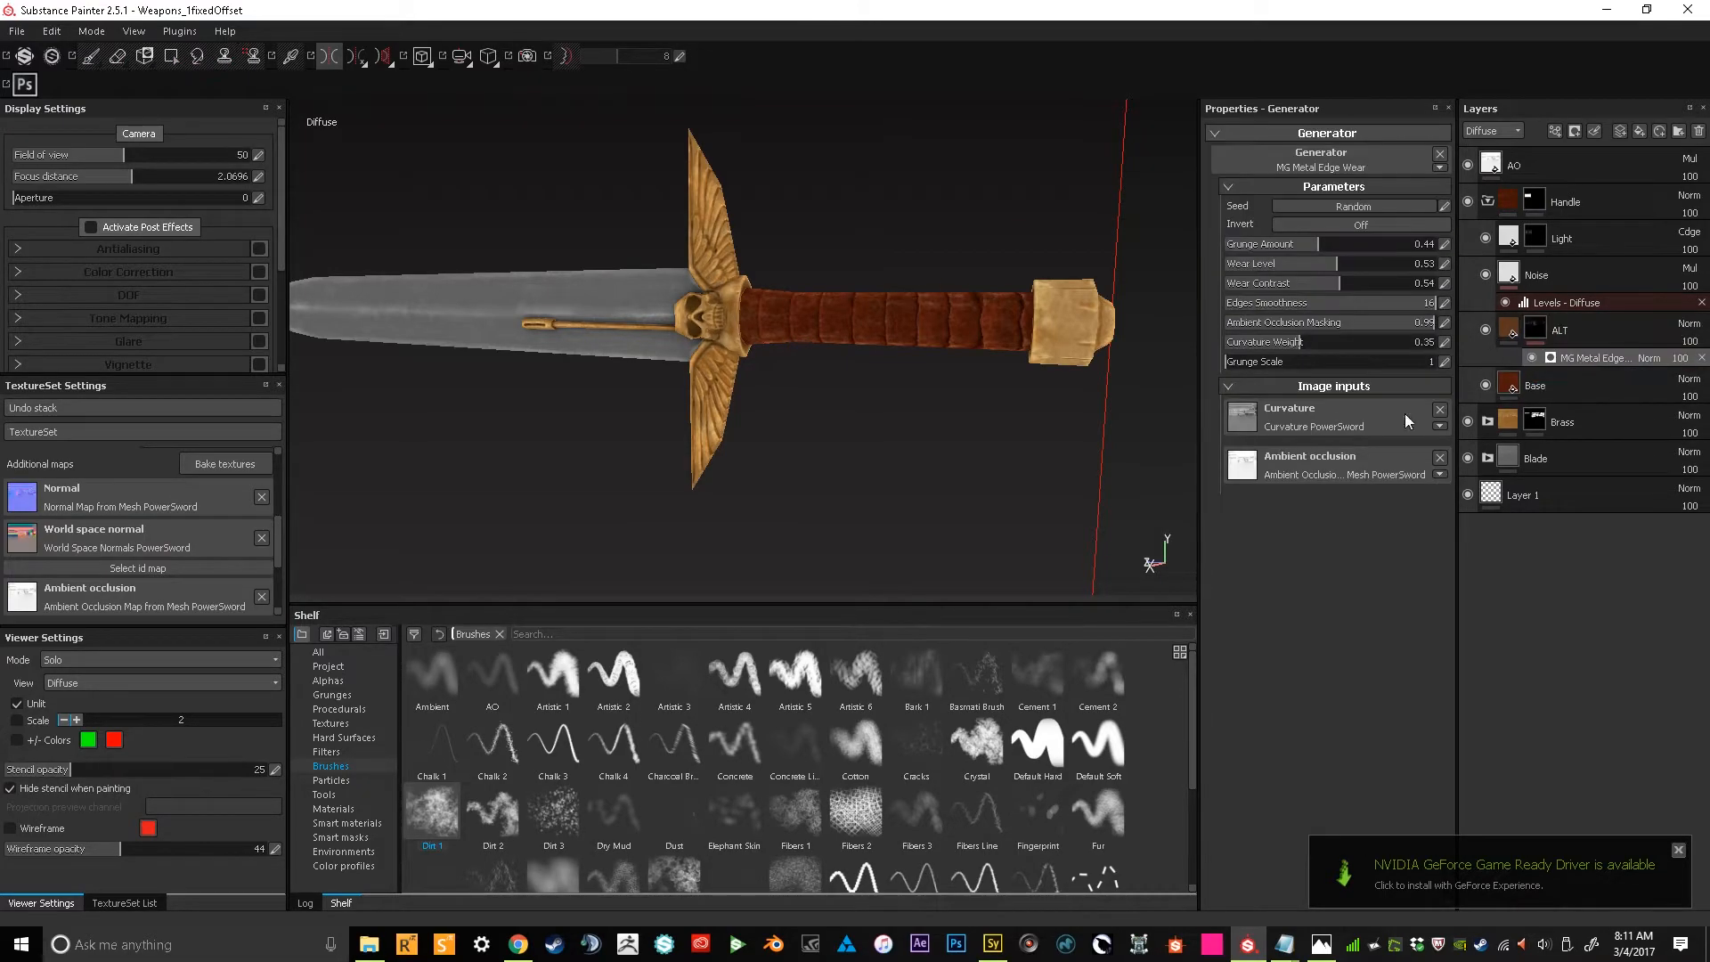
{"action": "mouse_move", "coordinate": [1344, 263]}
{"action": "left_mouse_down"}
{"action": "mouse_move", "coordinate": [1372, 264]}
{"action": "mouse_move", "coordinate": [1345, 282]}
{"action": "mouse_move", "coordinate": [1363, 279]}
{"action": "left_mouse_up"}
{"action": "key", "text": "ctrl+z"}
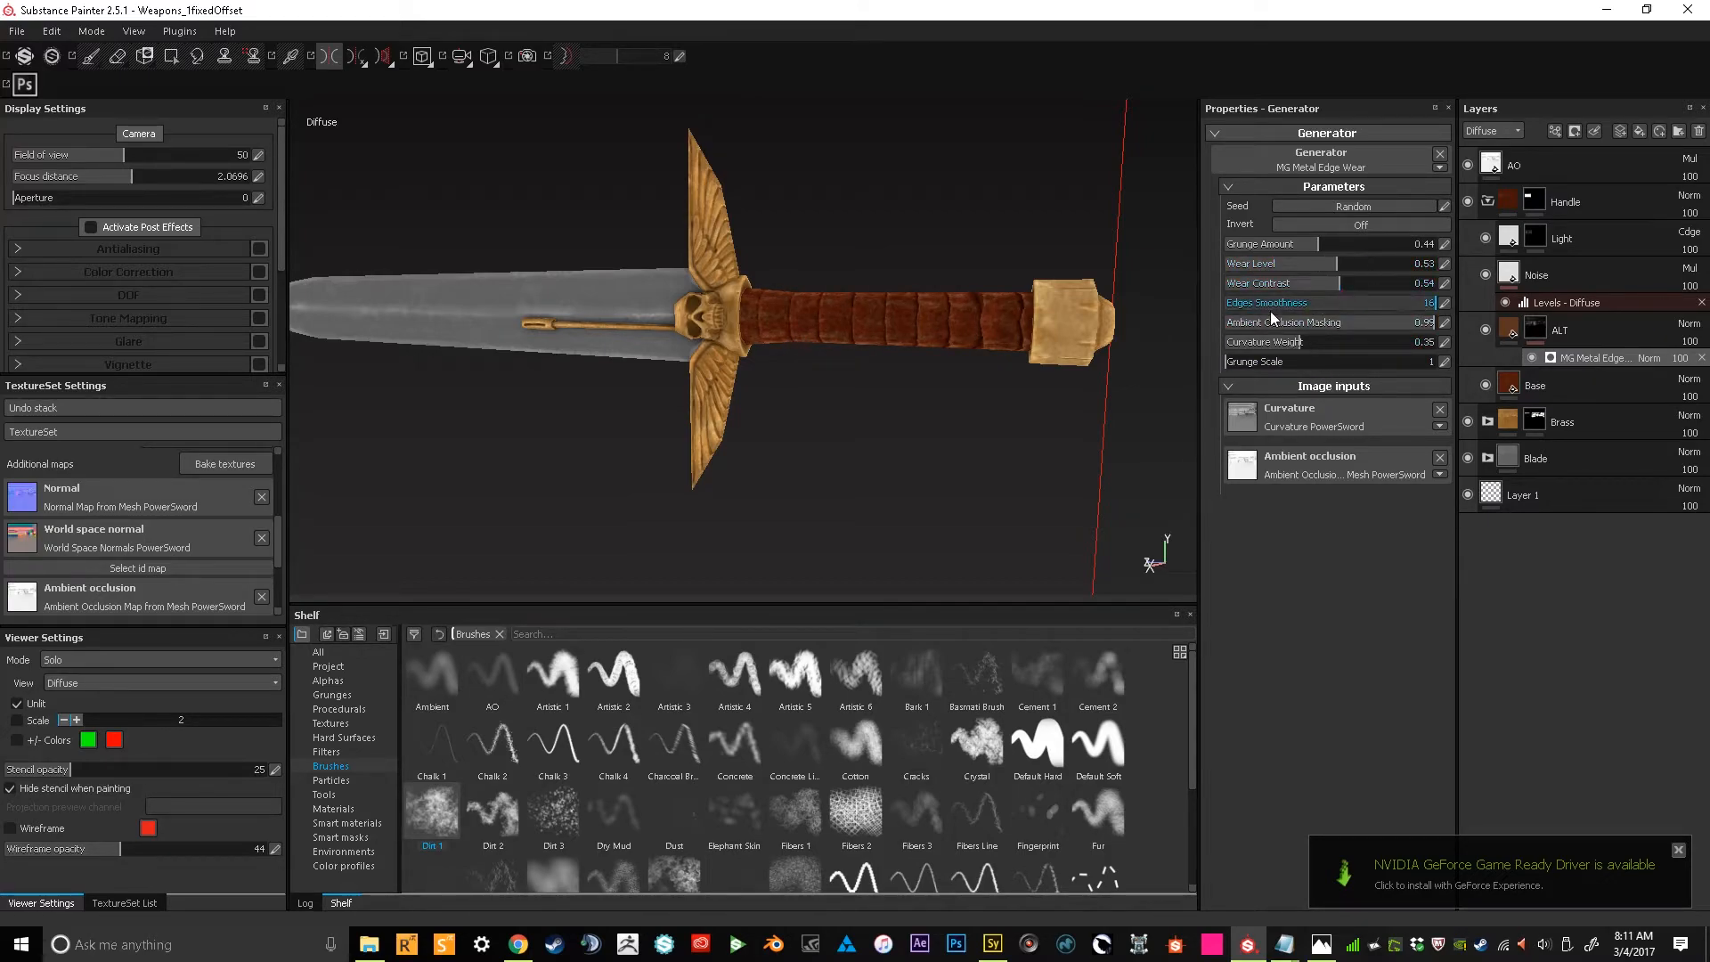
Change the ALT fill's diffuse color to a darker, less saturated brown with RGB 0.046, 0.028, 0.021
{"action": "left_click_drag", "start_coordinate": [837, 400], "coordinate": [827, 420], "text": "alt"}
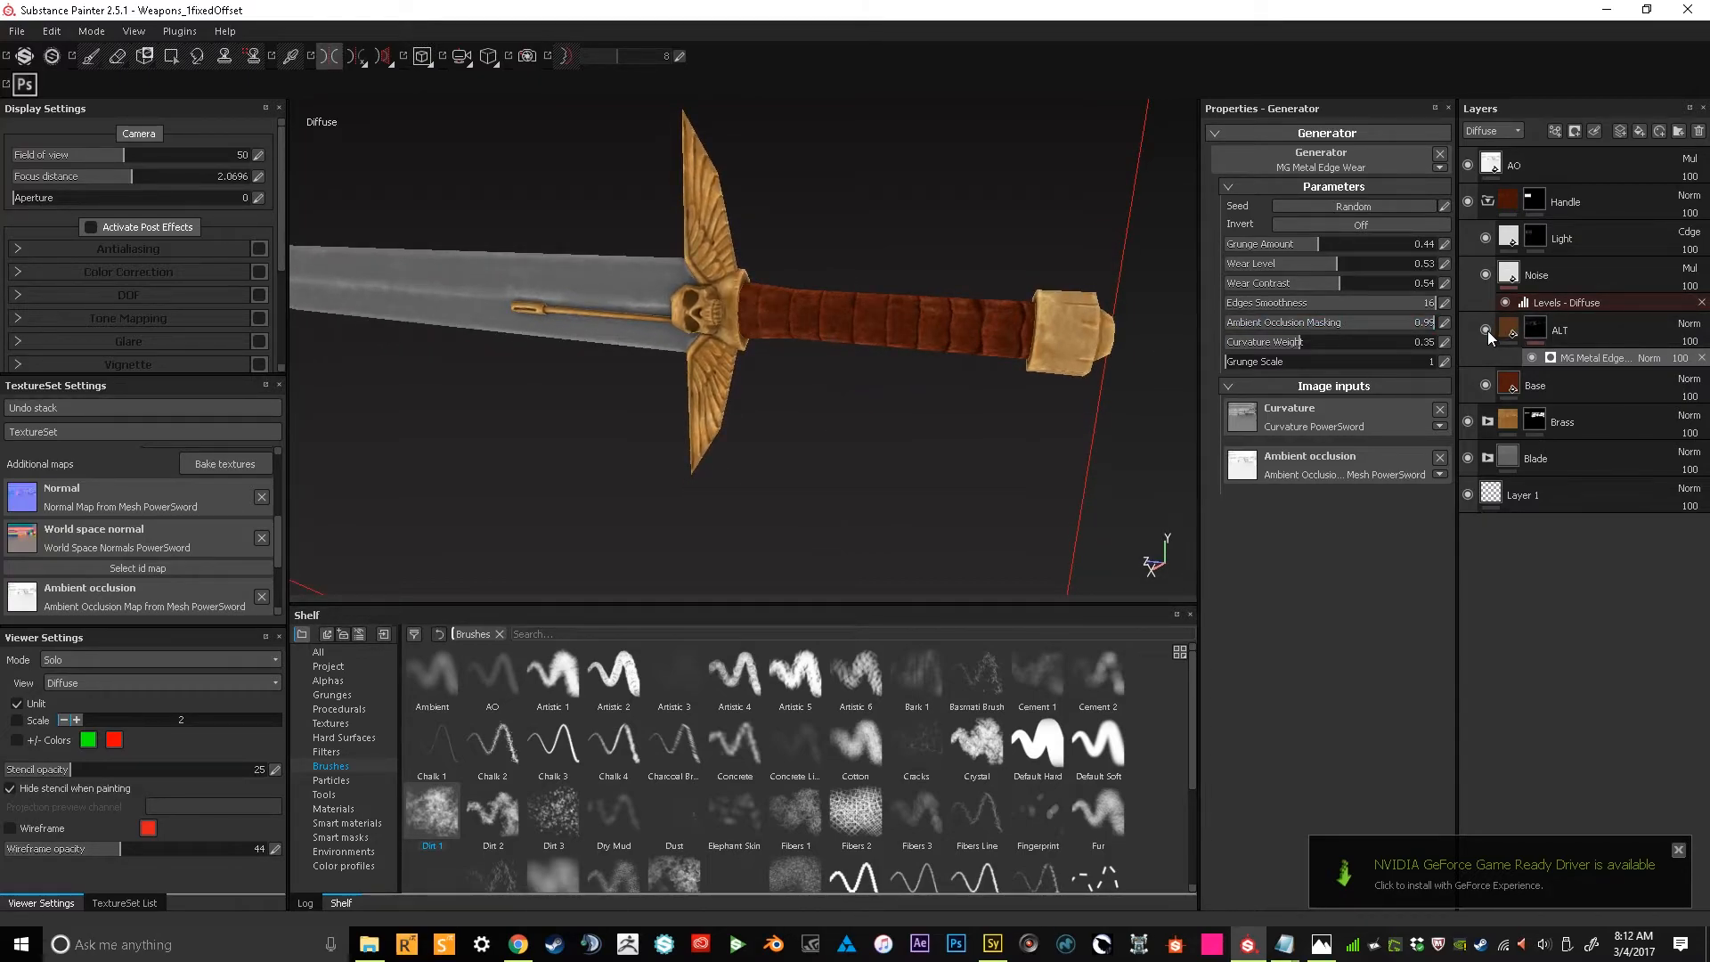
{"action": "left_click", "coordinate": [1496, 337]}
{"action": "left_click", "coordinate": [1282, 445]}
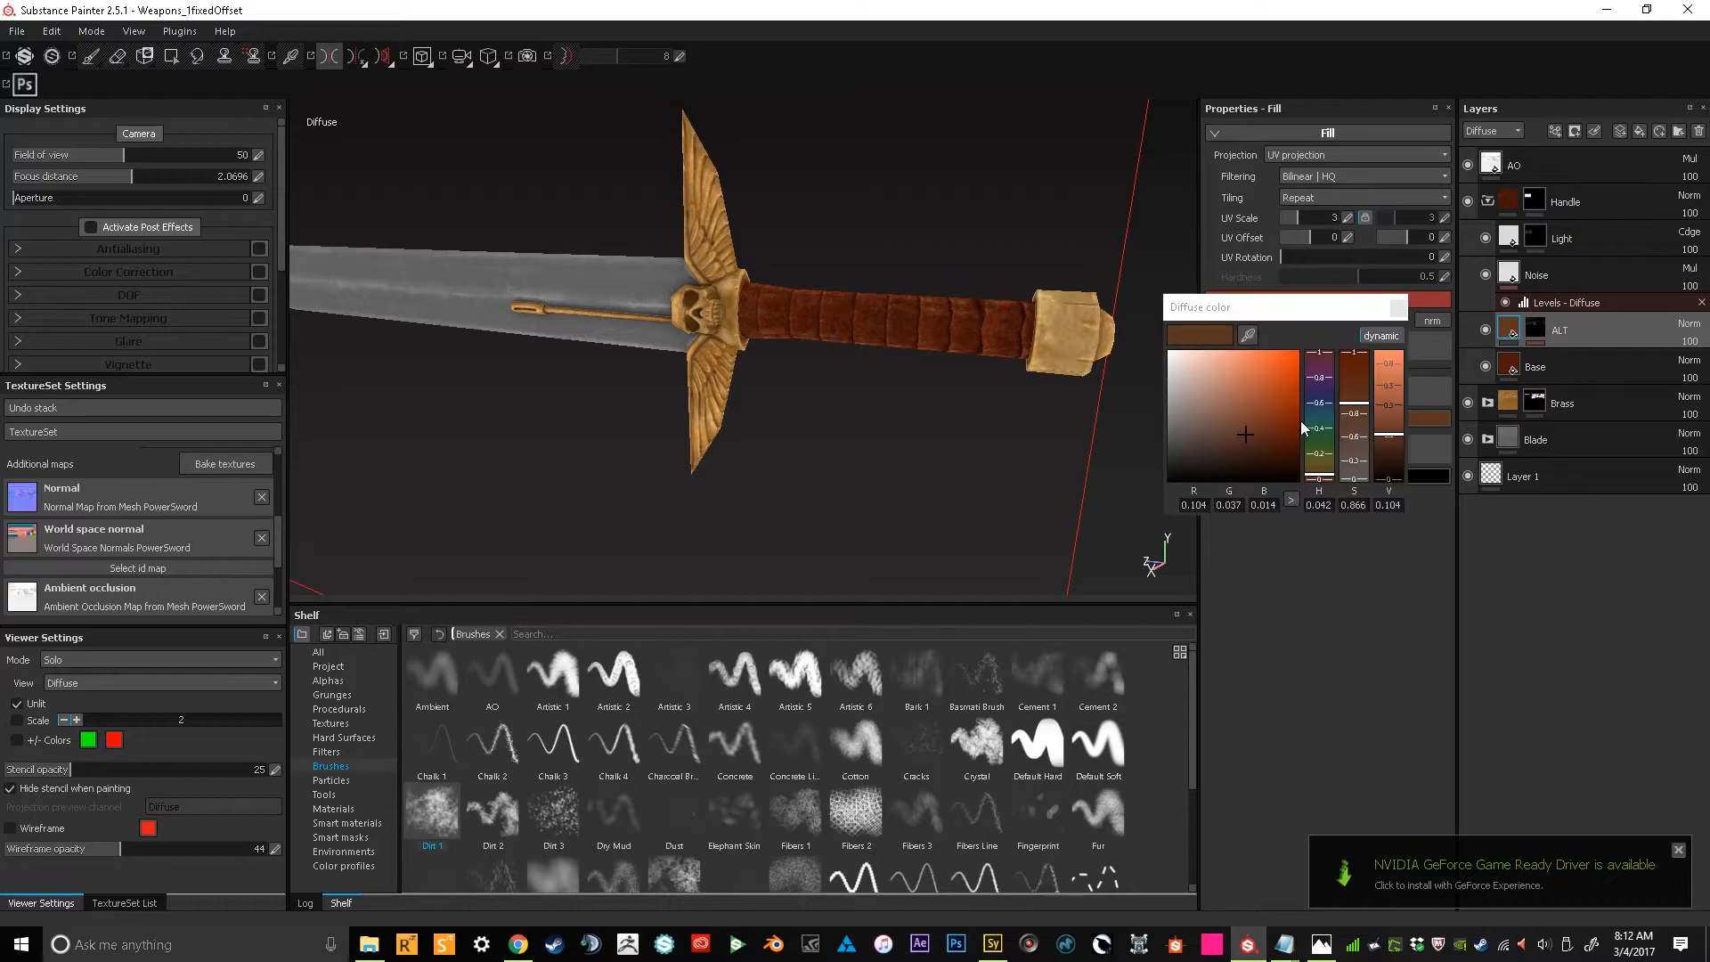
{"action": "mouse_move", "coordinate": [1191, 431]}
{"action": "left_mouse_down"}
{"action": "mouse_move", "coordinate": [1158, 426]}
{"action": "mouse_move", "coordinate": [1143, 478]}
{"action": "mouse_move", "coordinate": [1244, 445]}
{"action": "mouse_move", "coordinate": [1206, 453]}
{"action": "left_mouse_up"}
{"action": "left_click", "coordinate": [1473, 311]}
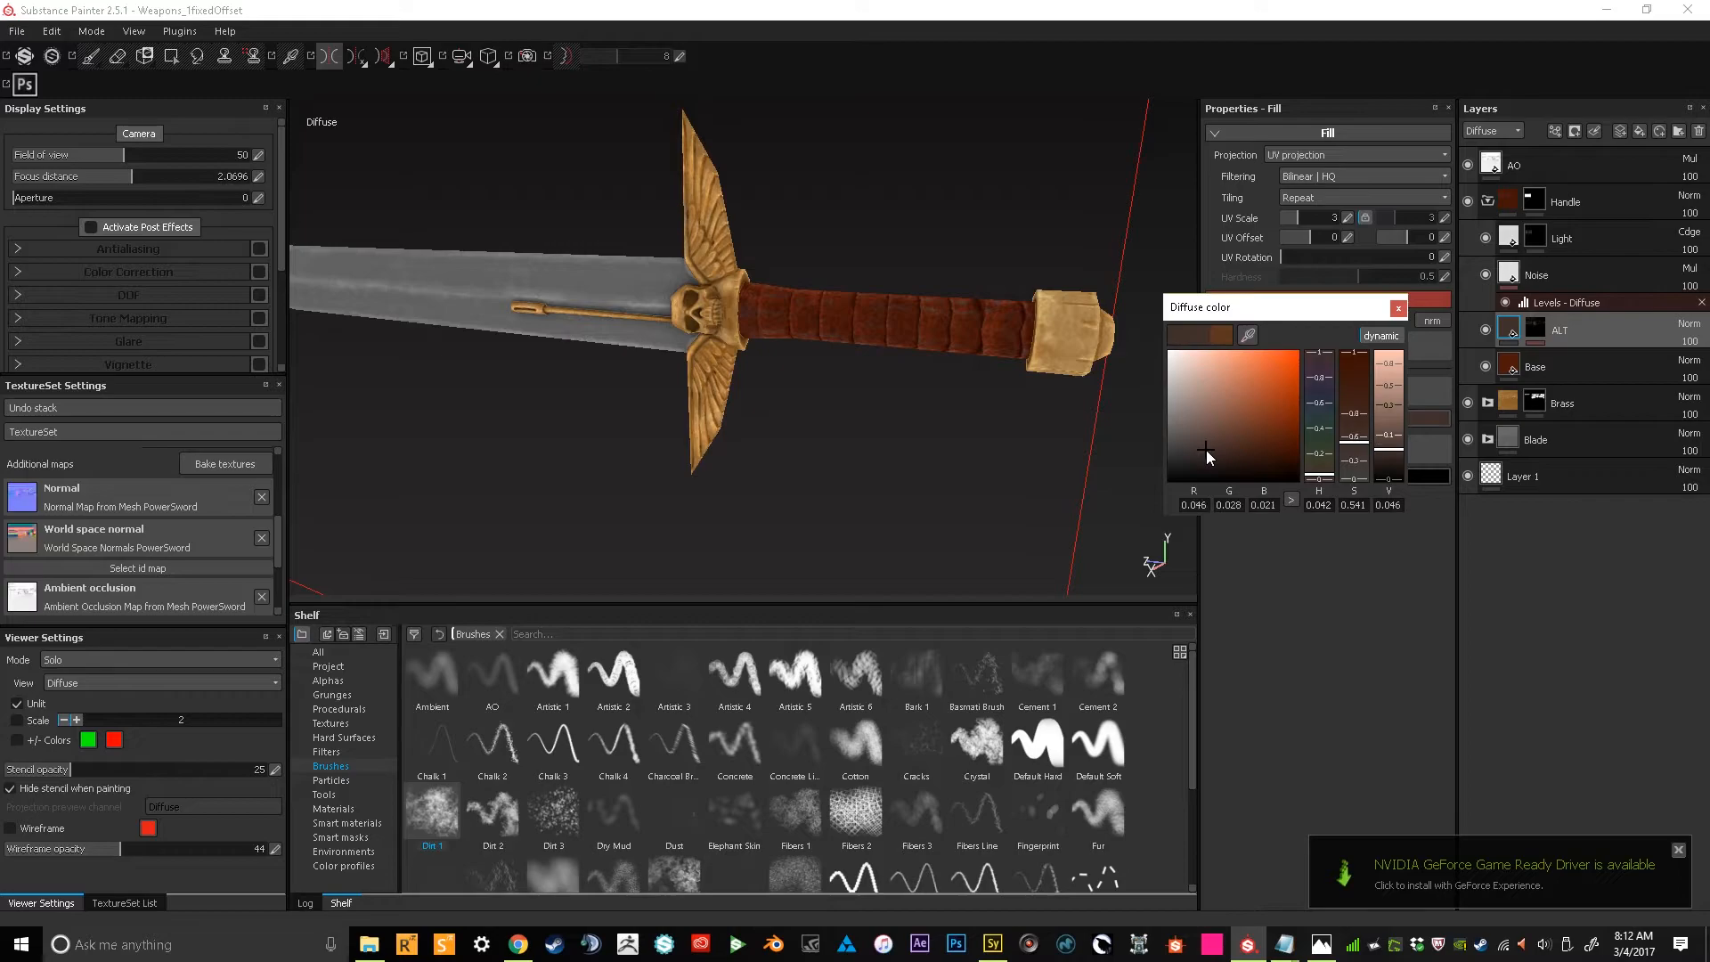
{"action": "left_click", "coordinate": [1398, 308]}
Raise the Wear Level of the ALT mask's MG Metal Edge Wear generator to 0.67
{"action": "scroll", "coordinate": [871, 360], "scroll_direction": "up", "scroll_amount": 5}
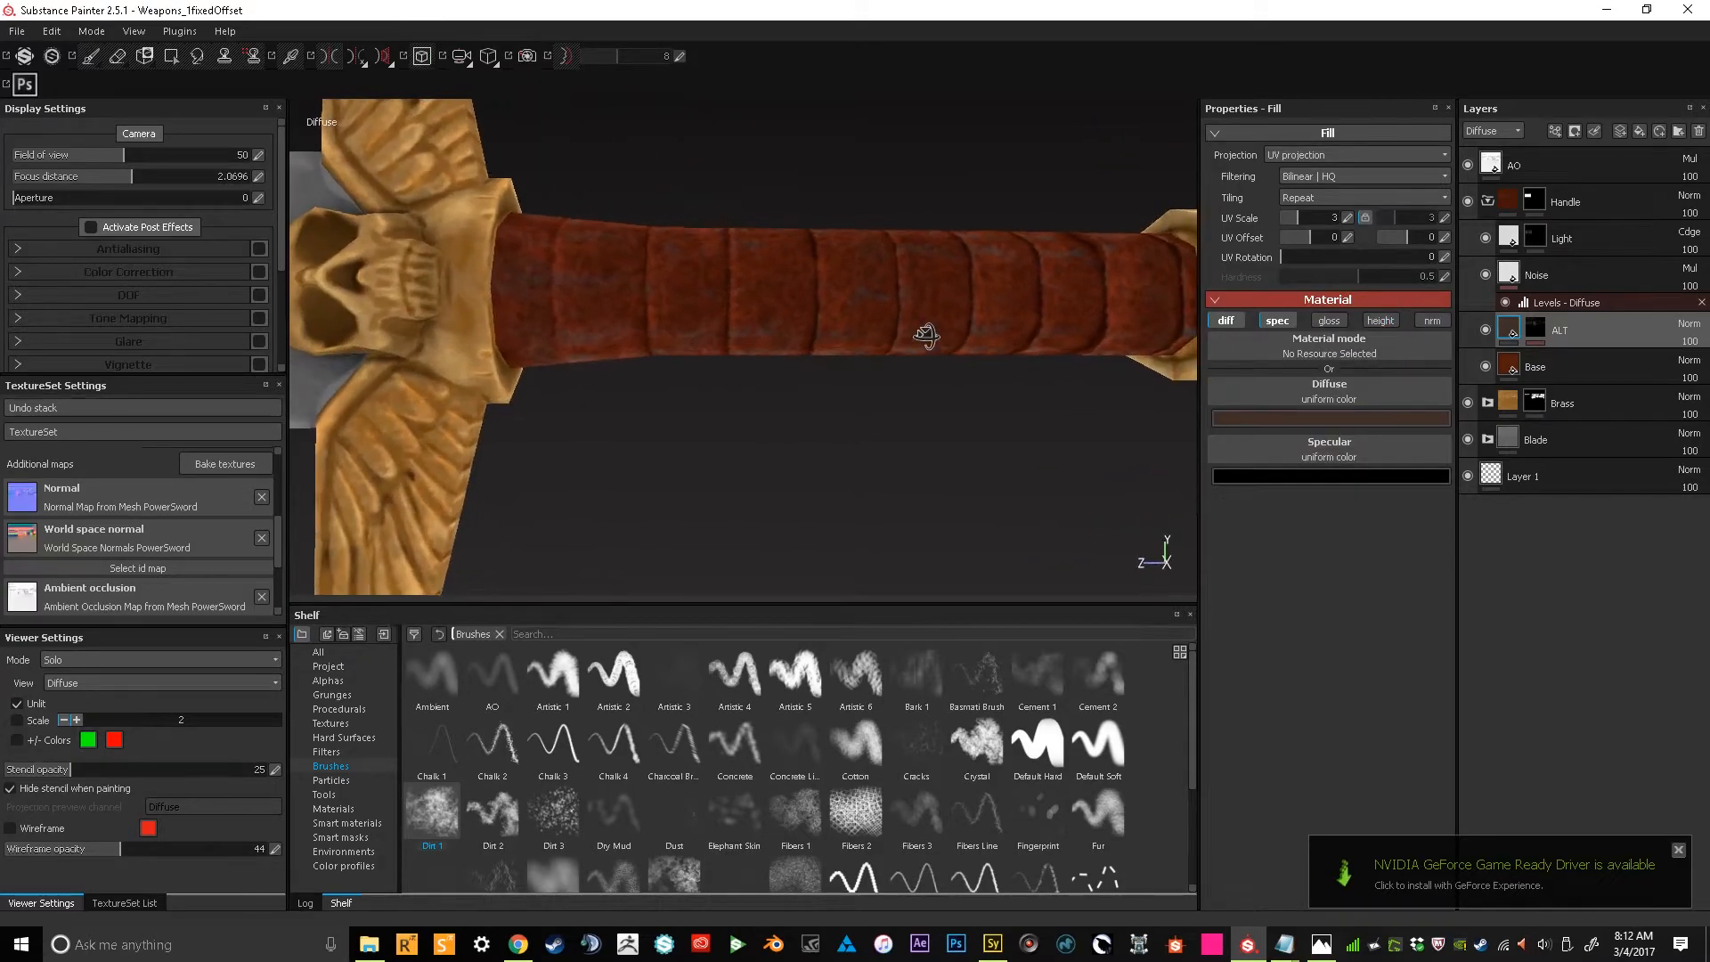
{"action": "left_click", "coordinate": [1531, 332]}
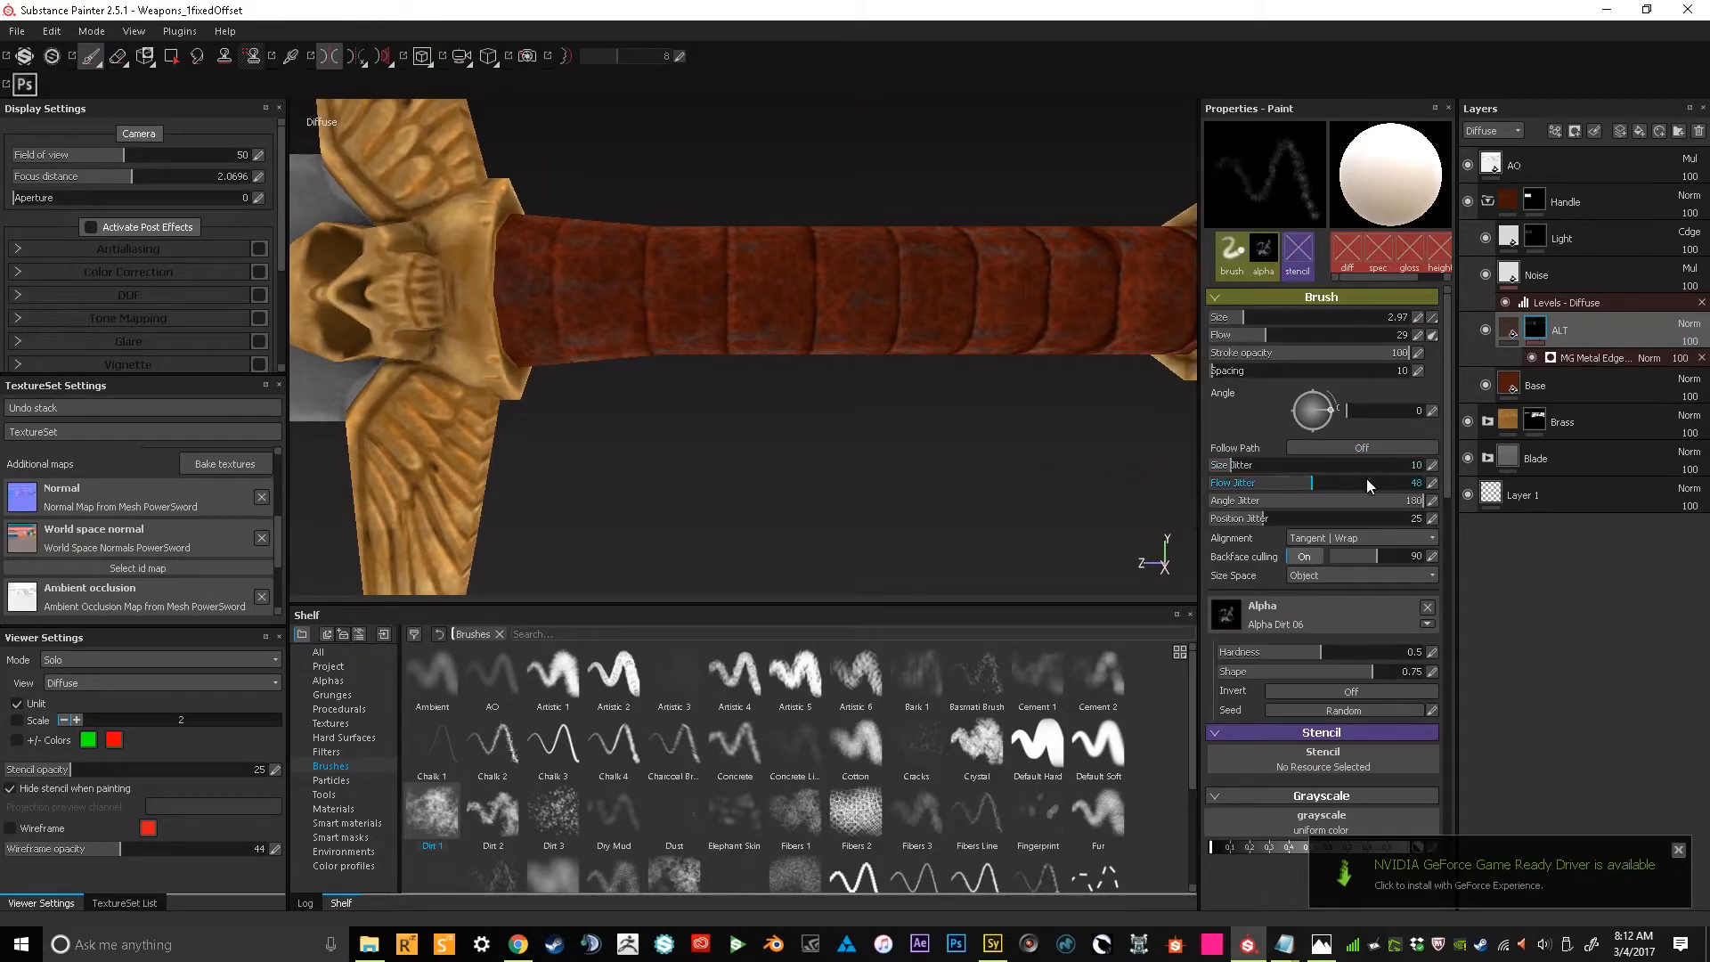
{"action": "left_click", "coordinate": [1567, 360]}
{"action": "left_click_drag", "start_coordinate": [1333, 265], "coordinate": [1379, 278]}
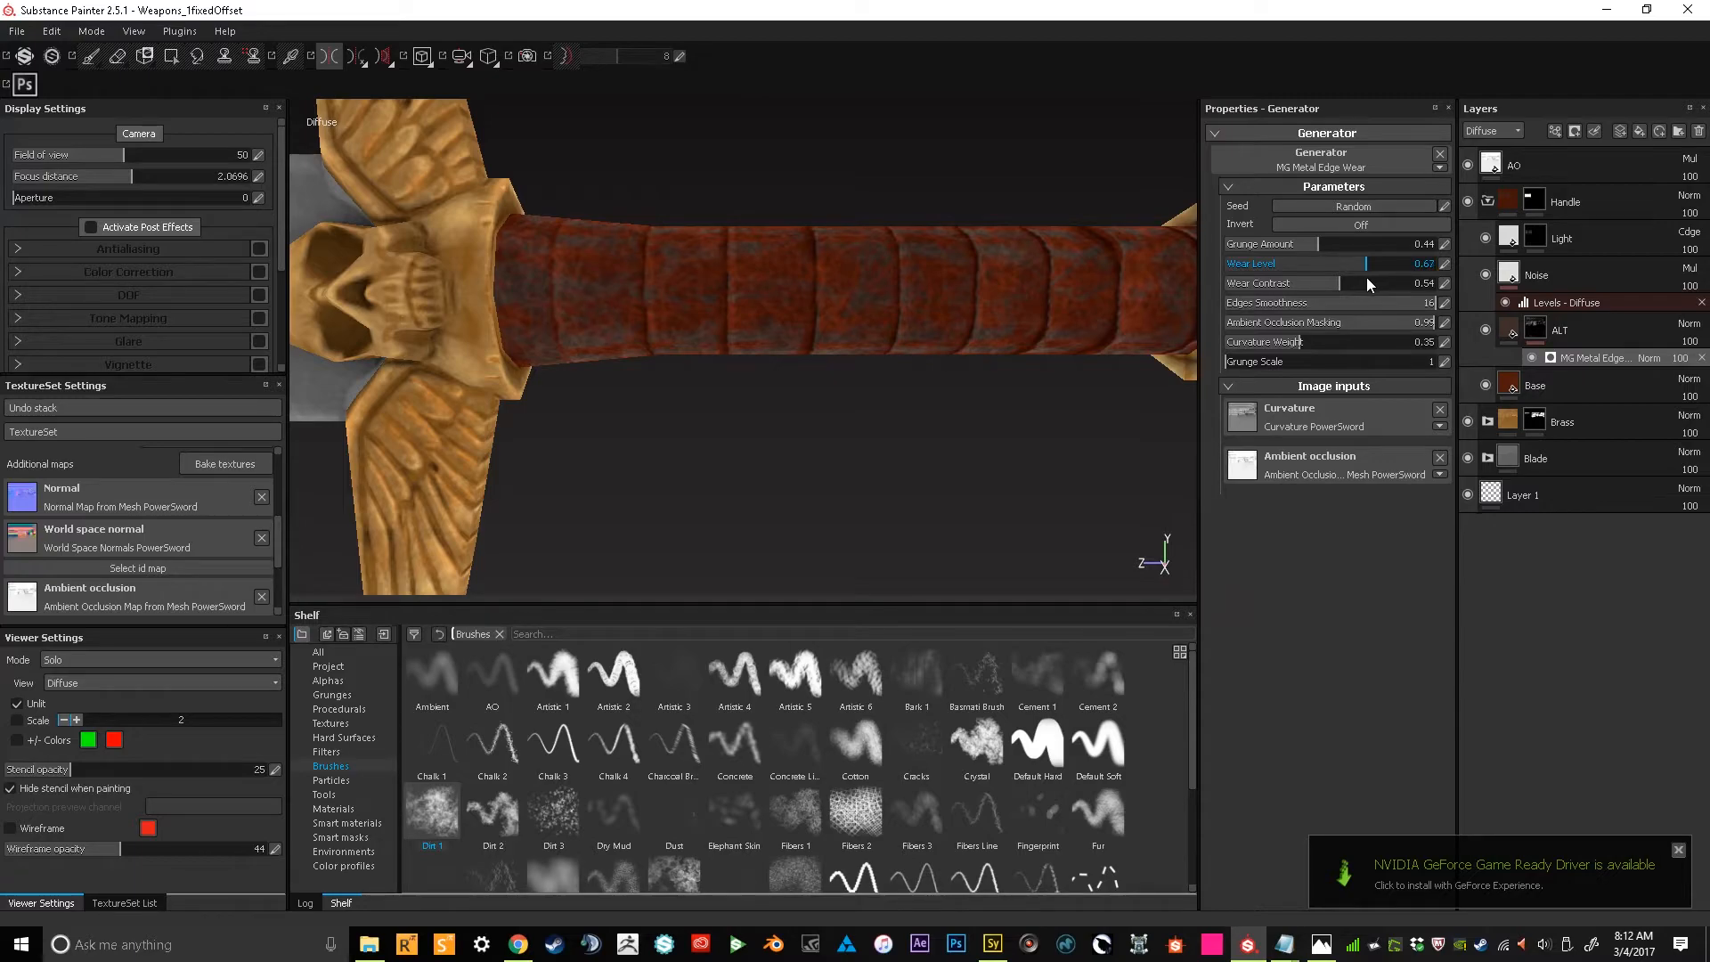
Lower the ALT layer's opacity to 39
{"action": "scroll", "coordinate": [766, 335], "scroll_direction": "down", "scroll_amount": 5}
{"action": "left_click_drag", "start_coordinate": [841, 336], "coordinate": [755, 305], "text": "alt"}
{"action": "left_click_drag", "start_coordinate": [1702, 359], "coordinate": [1670, 365]}
Check the handle's wear in the material view and again in the diffuse view from several angles
{"action": "left_click_drag", "start_coordinate": [1046, 364], "coordinate": [1076, 341], "text": "alt"}
{"action": "scroll", "coordinate": [917, 368], "scroll_direction": "up", "scroll_amount": 5}
{"action": "key", "text": "m"}
{"action": "scroll", "coordinate": [1011, 381], "scroll_direction": "down", "scroll_amount": 4}
{"action": "key", "text": "c"}
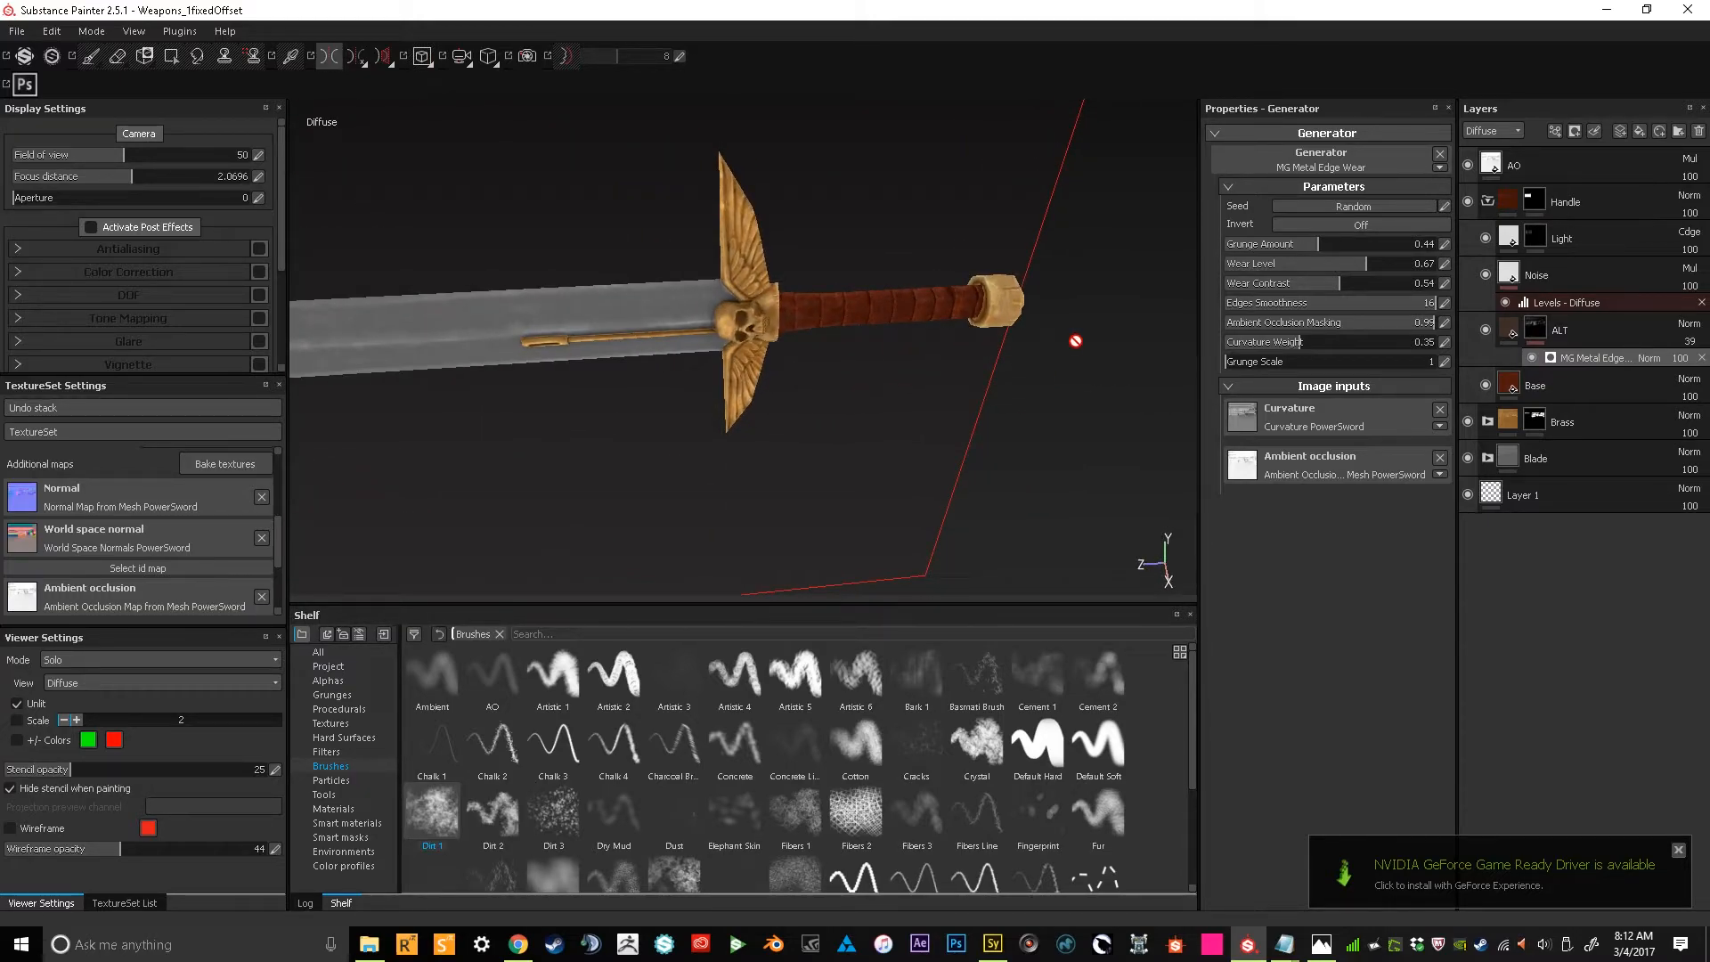
{"action": "left_click_drag", "start_coordinate": [926, 343], "coordinate": [919, 291], "text": "alt"}
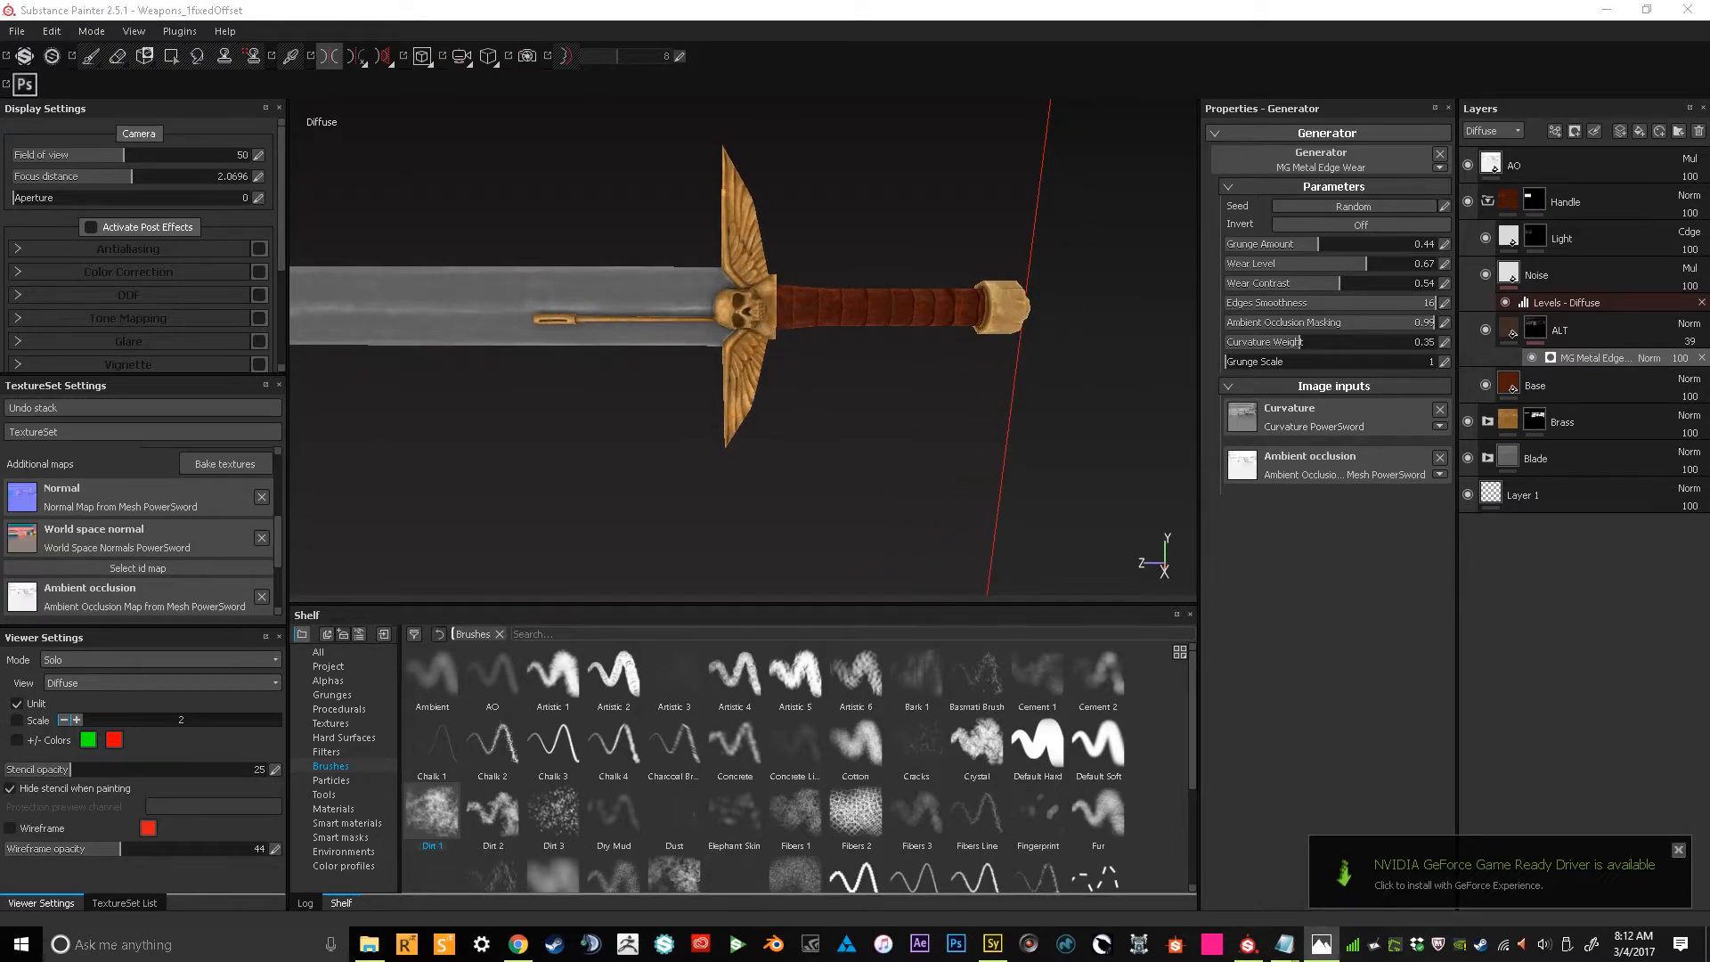
{"action": "left_click_drag", "start_coordinate": [934, 389], "coordinate": [877, 354], "text": "alt"}
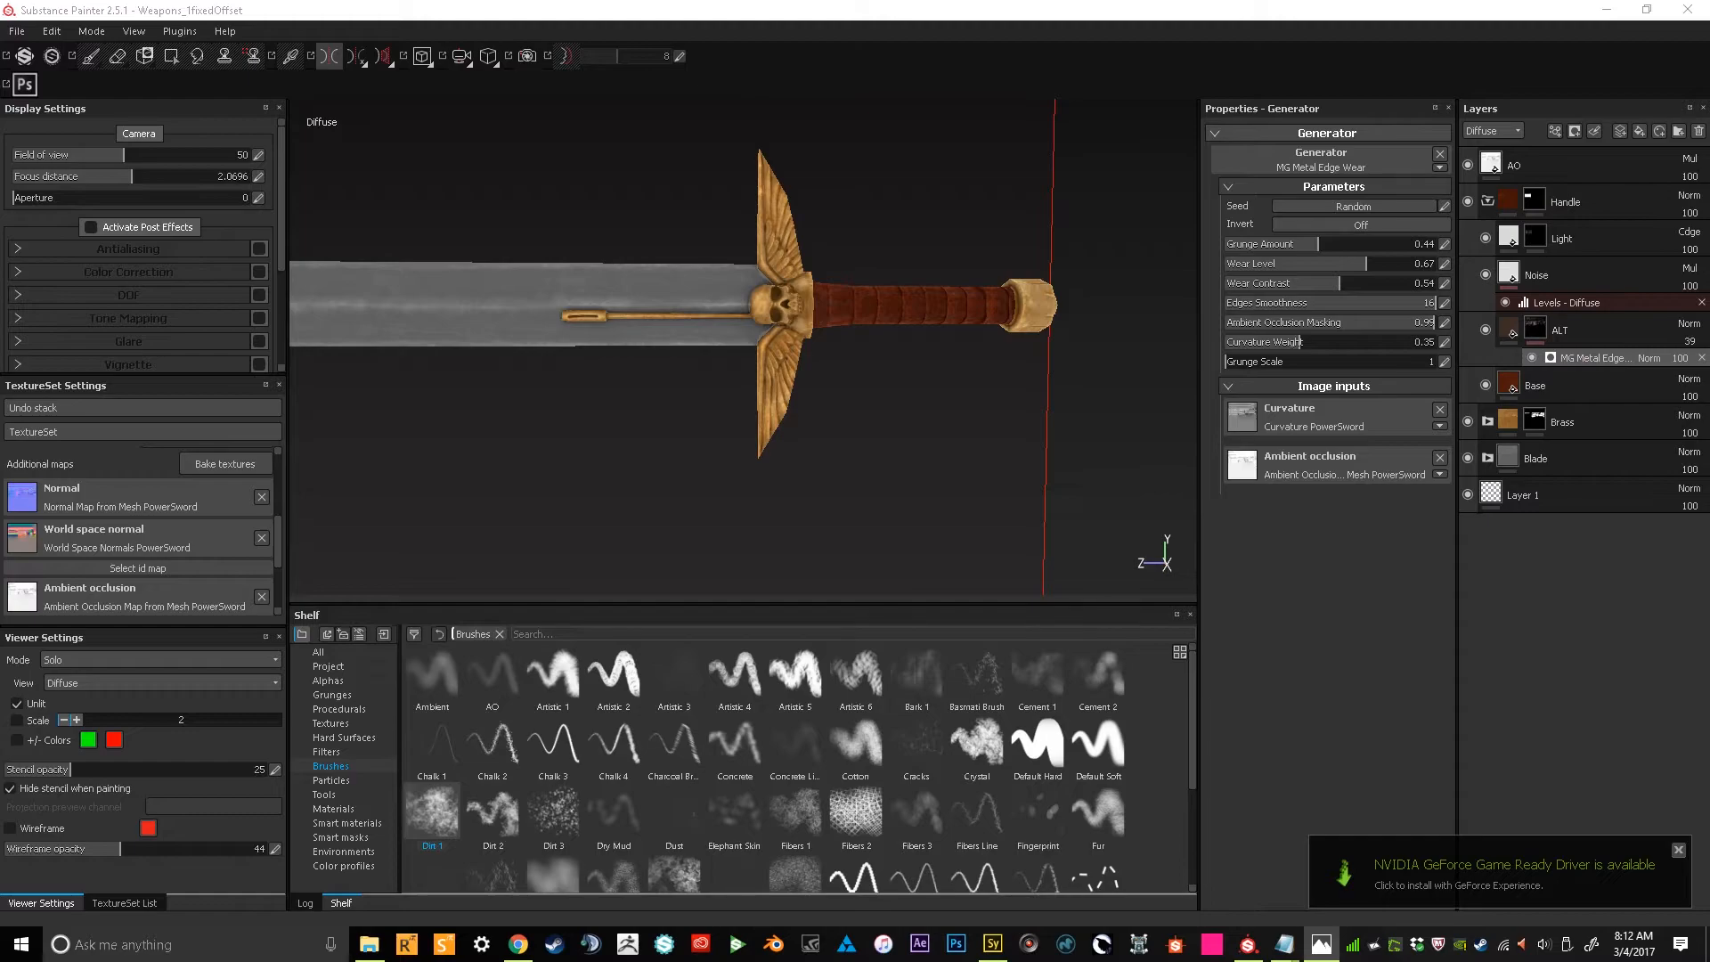
Compare the sword's texture with the Astartes_Power_Sword2.png reference image, viewing the whole model
{"action": "left_click_drag", "start_coordinate": [0, 0], "coordinate": [736, 57]}
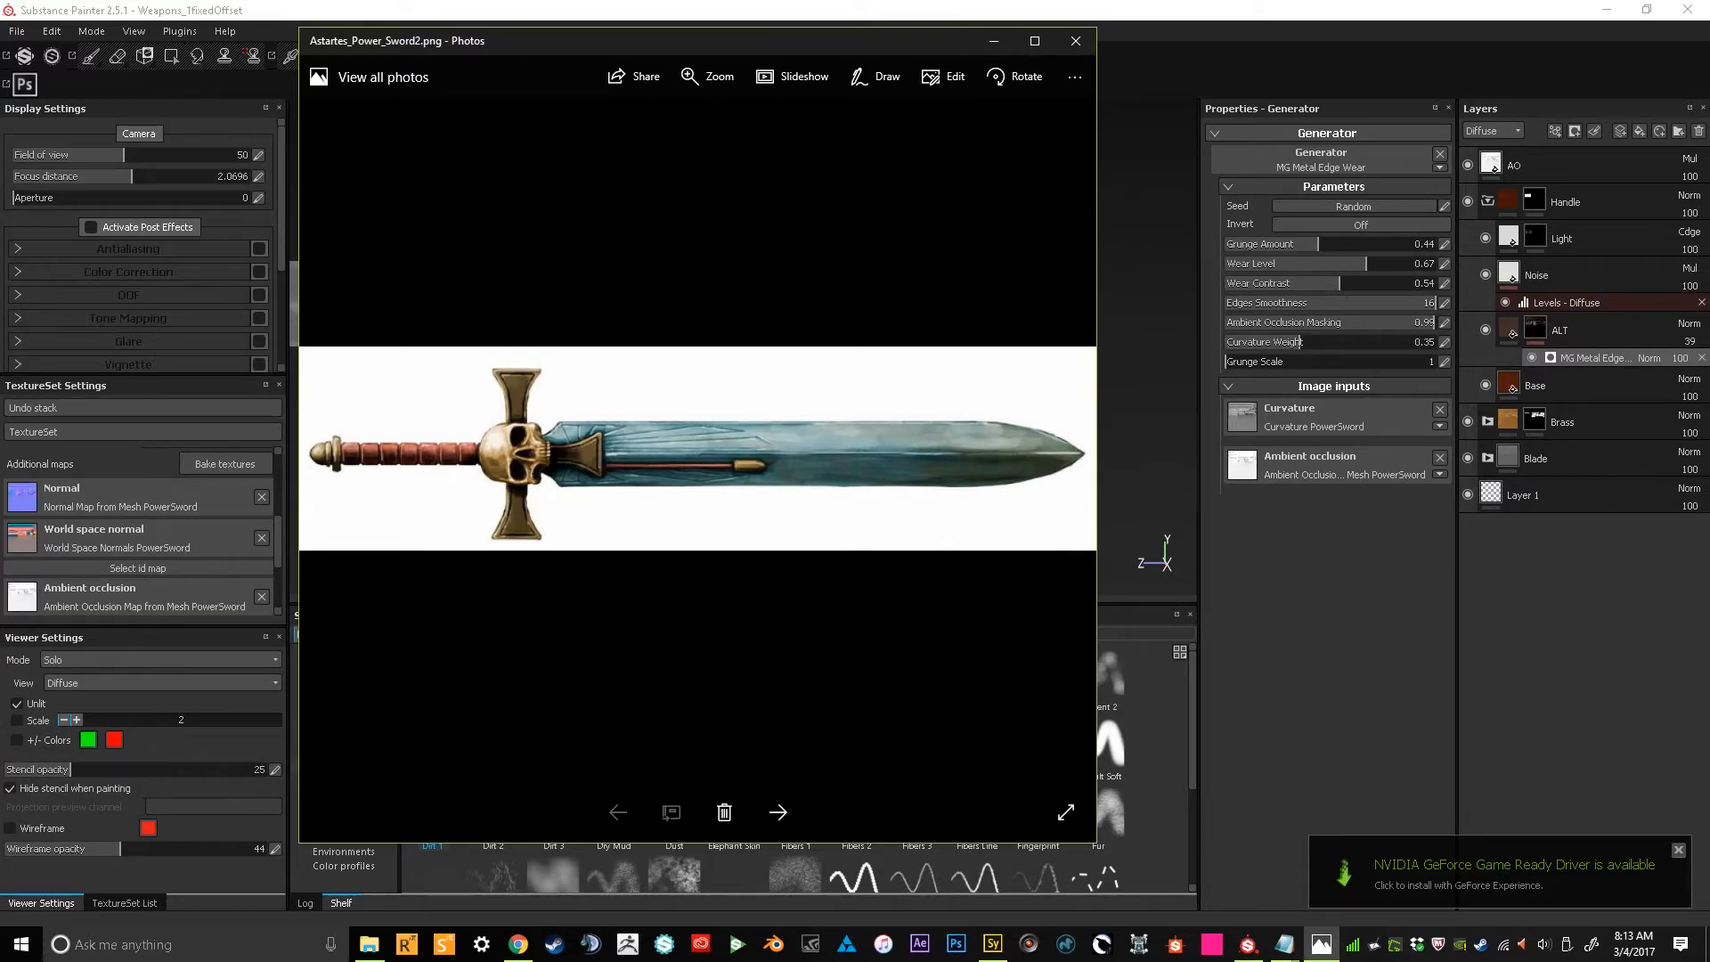
{"action": "left_click", "coordinate": [993, 41]}
{"action": "scroll", "coordinate": [800, 421], "scroll_direction": "down", "scroll_amount": 5}
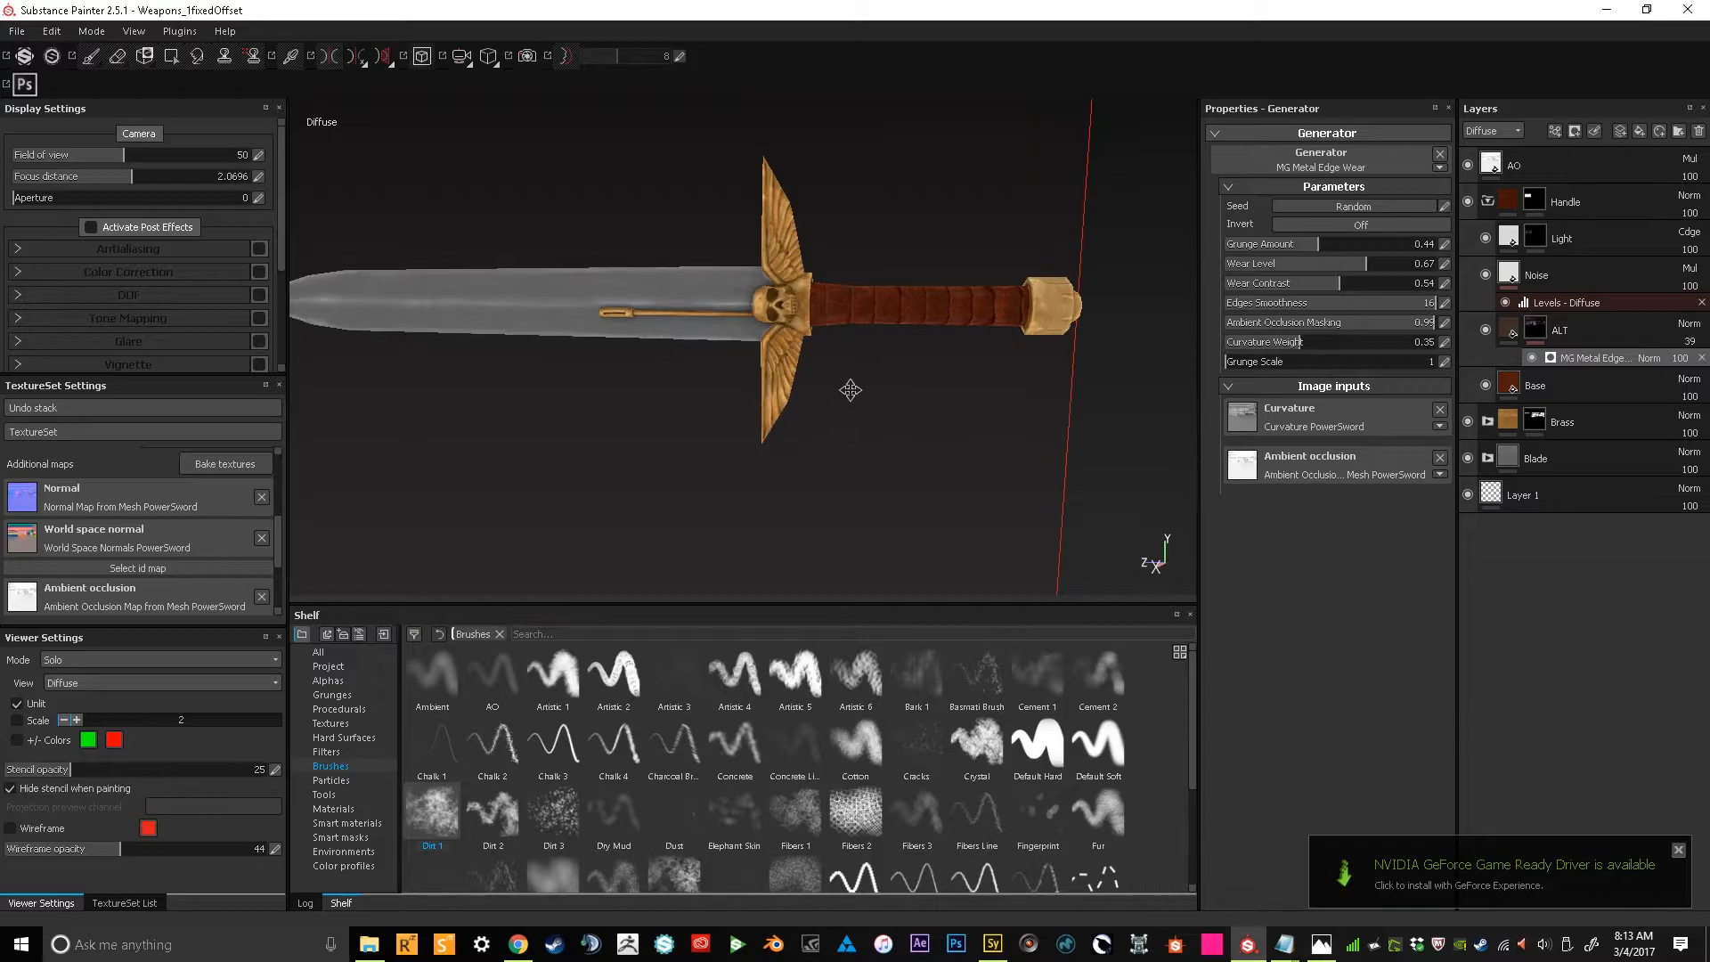
{"action": "left_click_drag", "start_coordinate": [958, 402], "coordinate": [942, 433], "text": "alt"}
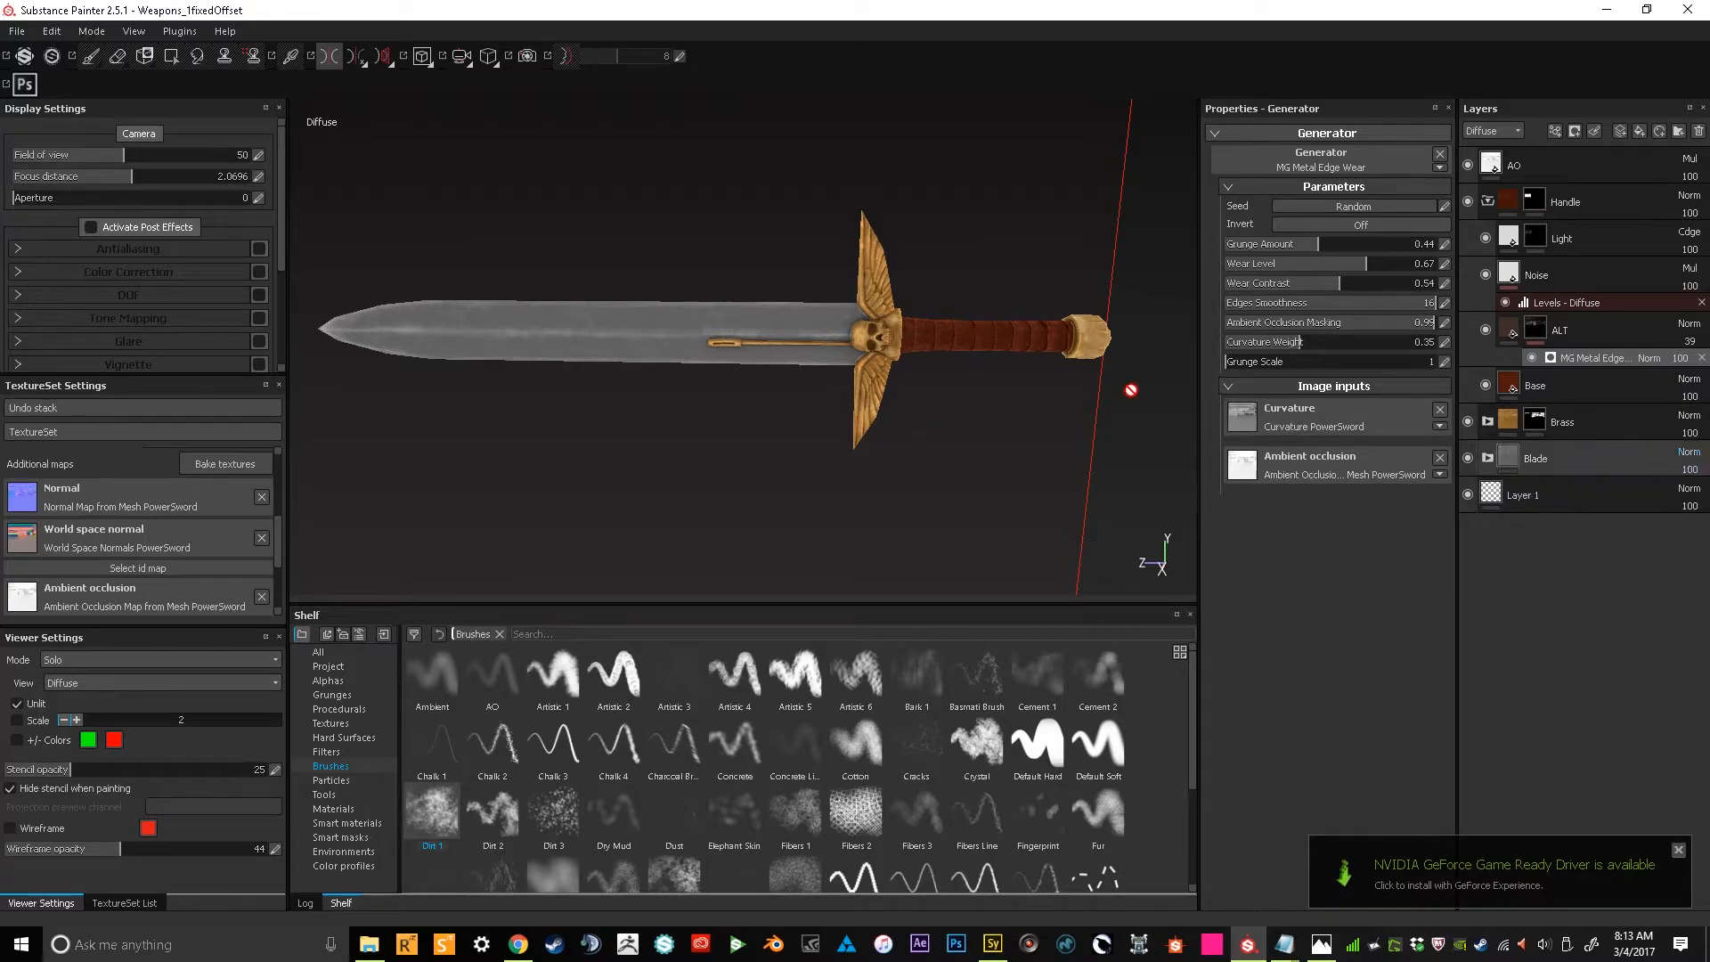
Collapse the Handle folder, add a fill layer above it, and name the layer Grundge
{"action": "left_click", "coordinate": [1487, 203]}
{"action": "left_click", "coordinate": [1600, 201]}
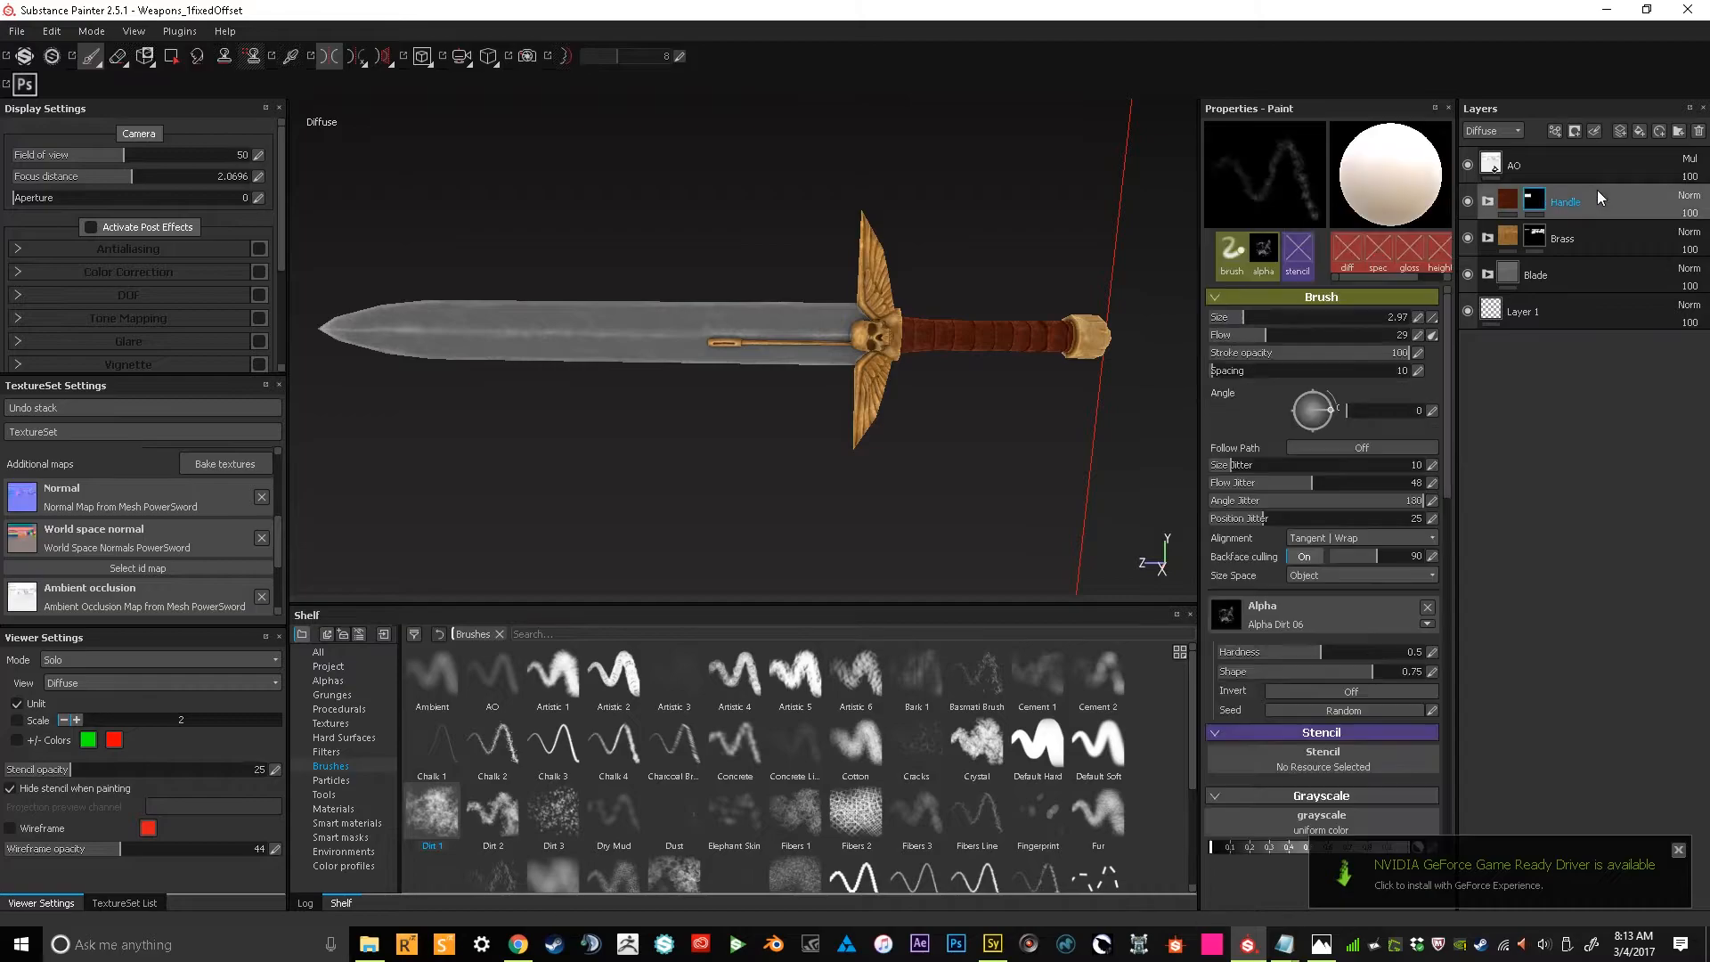
{"action": "left_click", "coordinate": [1639, 131]}
{"action": "double_click", "coordinate": [1546, 200]}
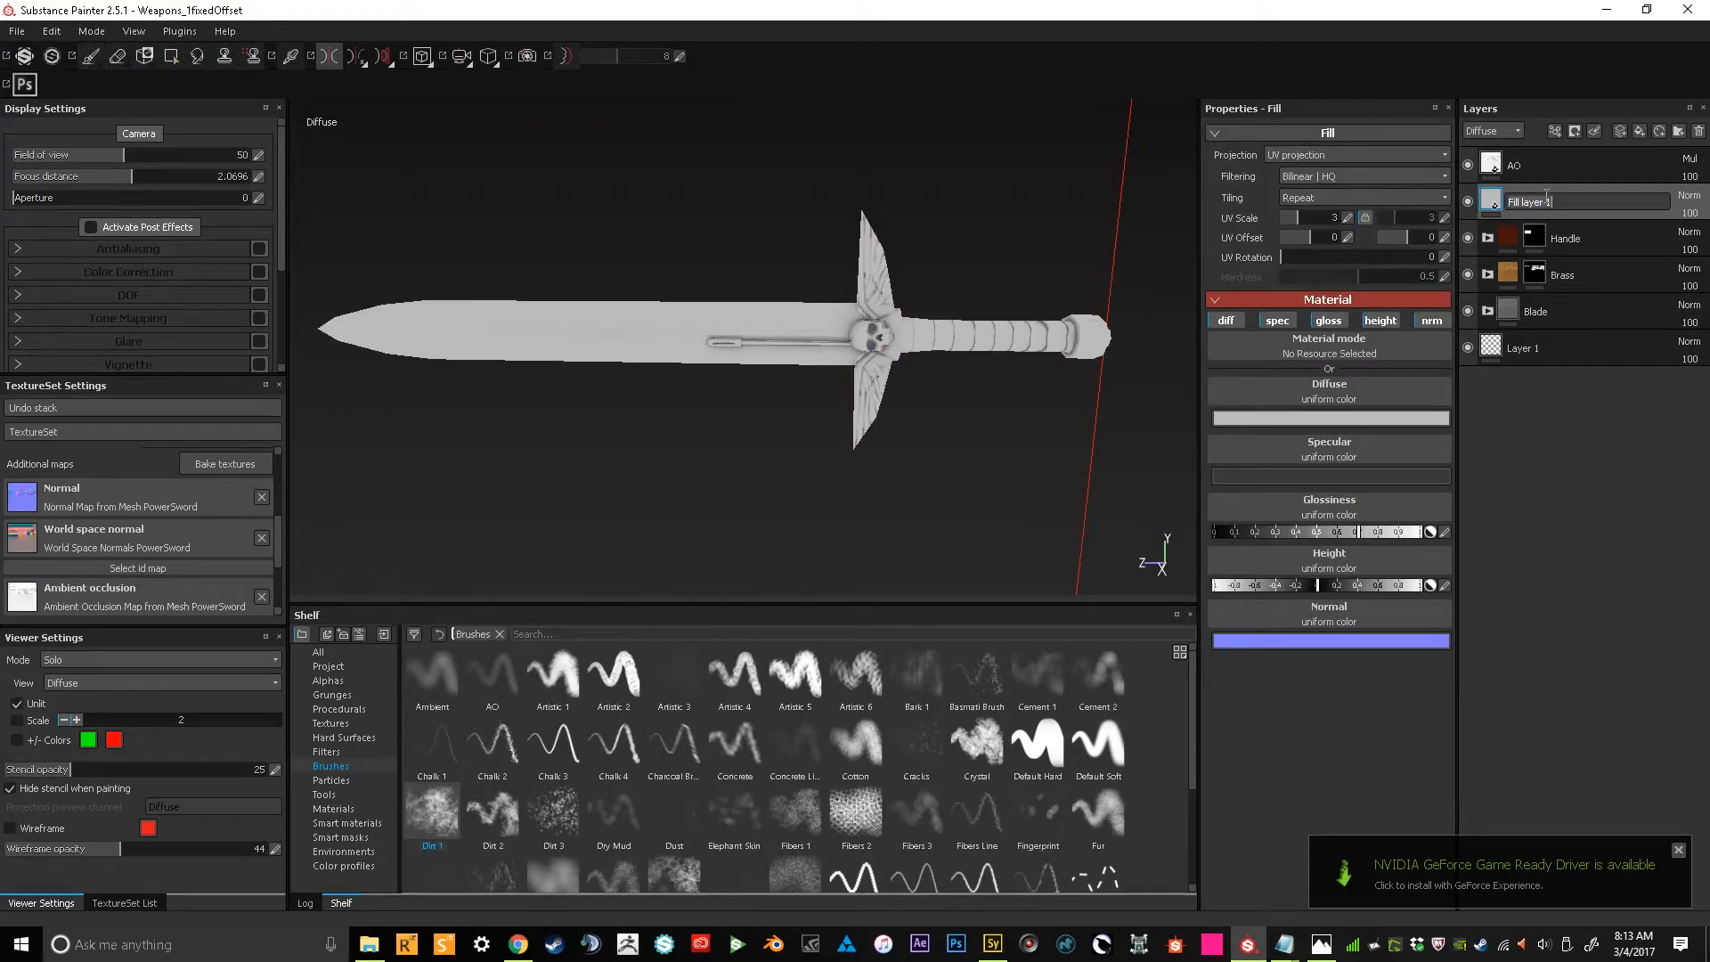
{"action": "type", "text": "G"}
{"action": "key", "text": "Return"}
Disable the Grundge fill's specular, glossiness, height and normal channels, and add a black mask to the layer
{"action": "left_click", "coordinate": [1277, 321]}
{"action": "left_click", "coordinate": [1326, 321]}
{"action": "left_click", "coordinate": [1381, 320]}
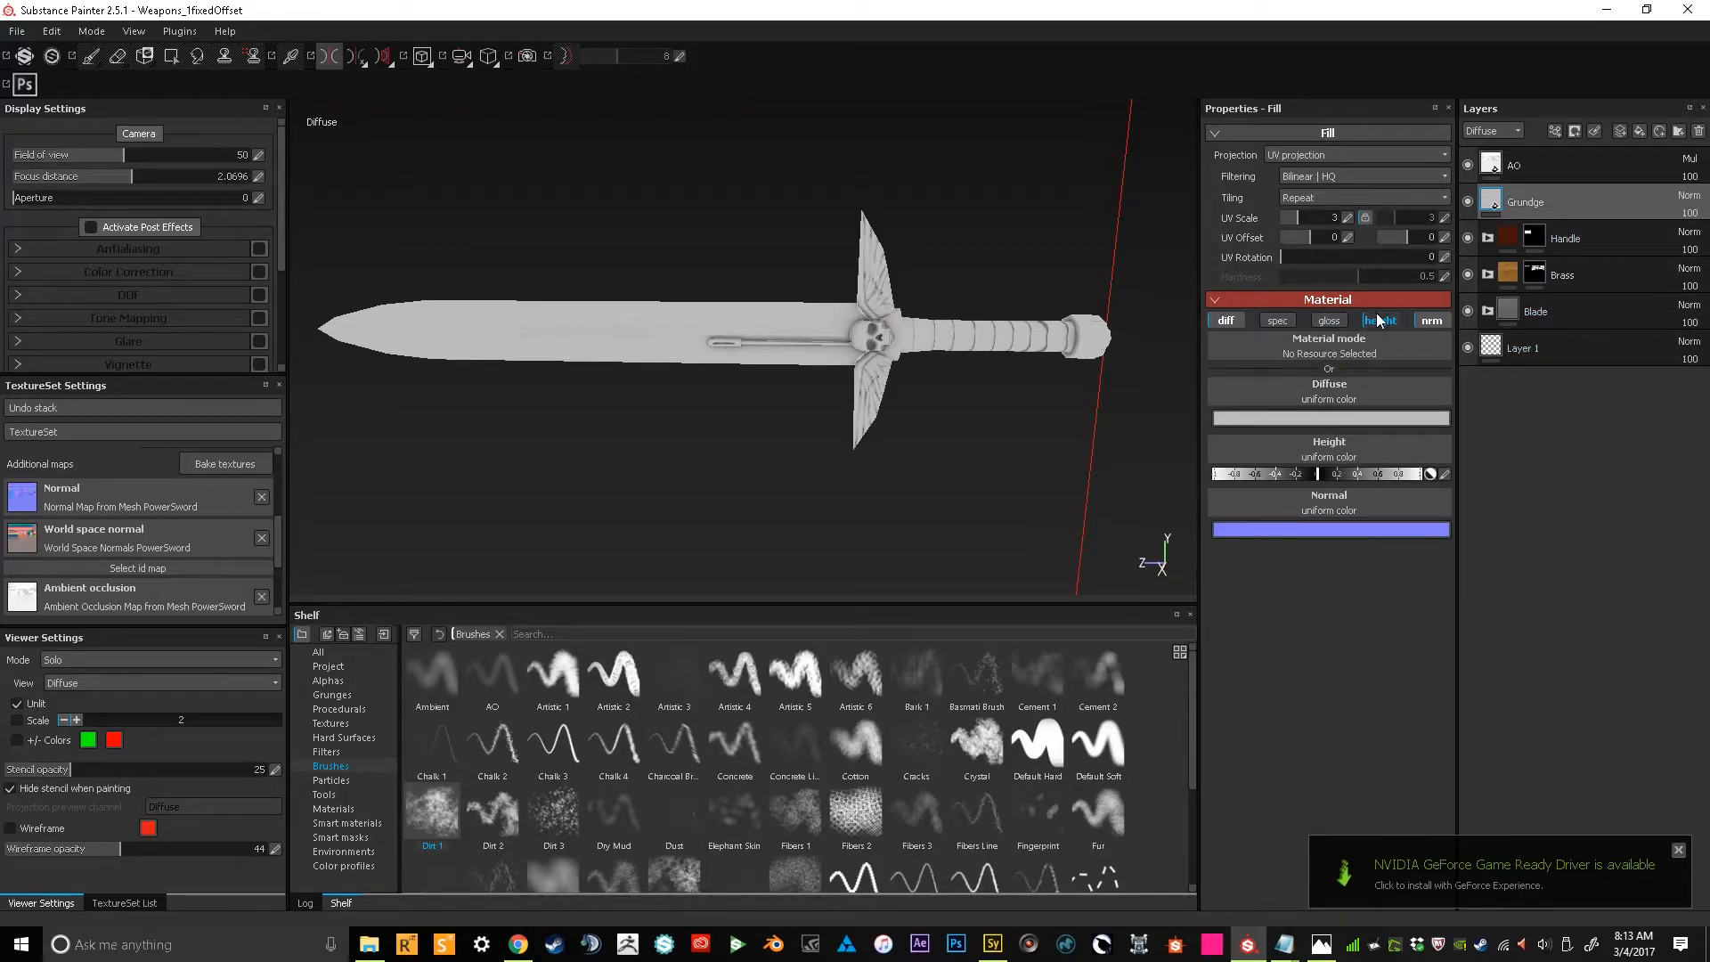
{"action": "left_click", "coordinate": [1431, 320]}
{"action": "right_click", "coordinate": [1480, 198]}
{"action": "left_click", "coordinate": [1539, 240]}
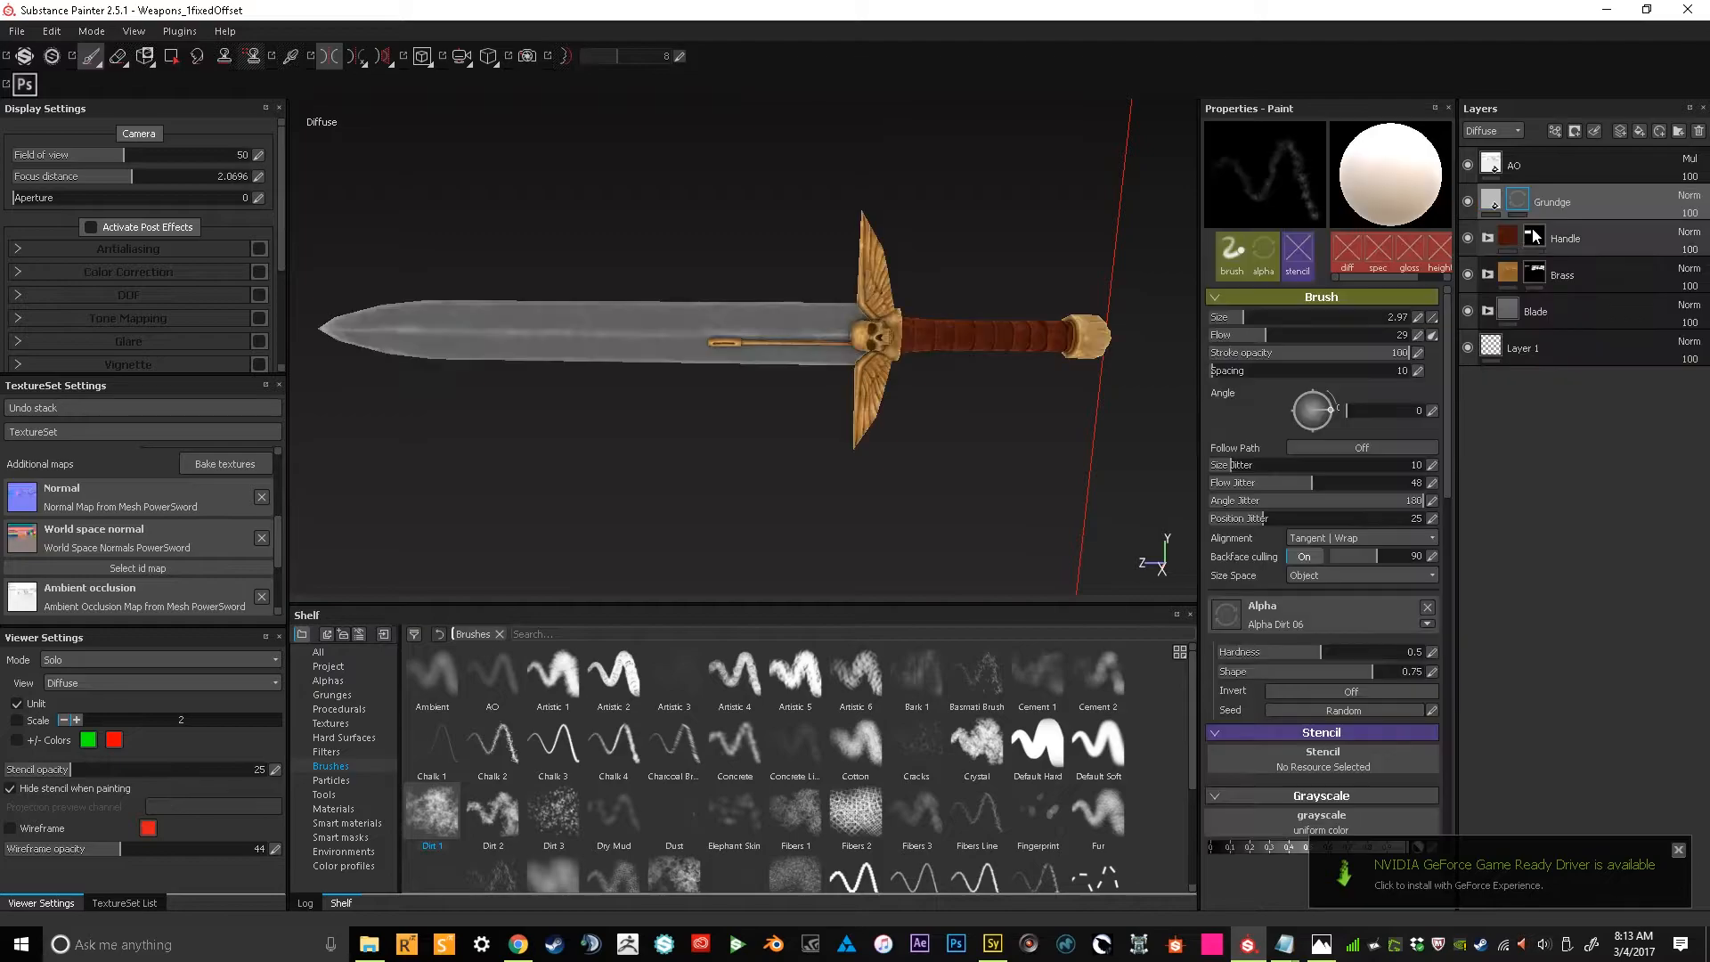
{"action": "middle_click_drag", "start_coordinate": [1033, 443], "coordinate": [1030, 397]}
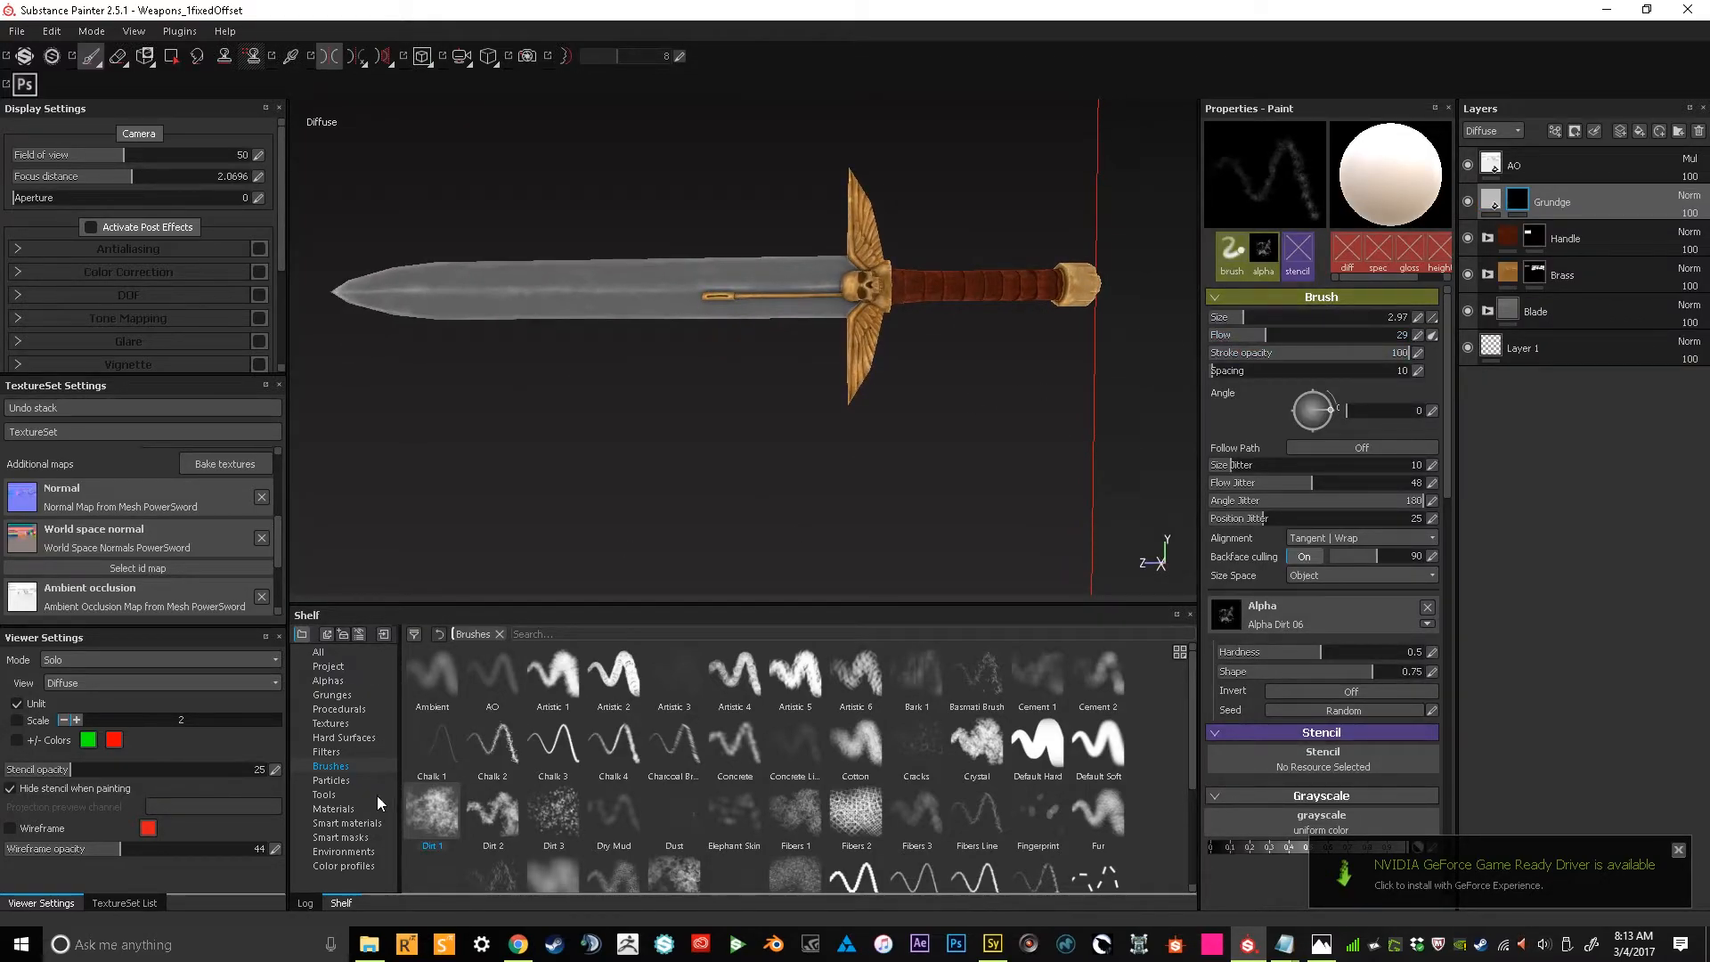
Try the Dust Soft 2 smart mask on the Grundge layer and undo it
{"action": "left_click", "coordinate": [347, 837]}
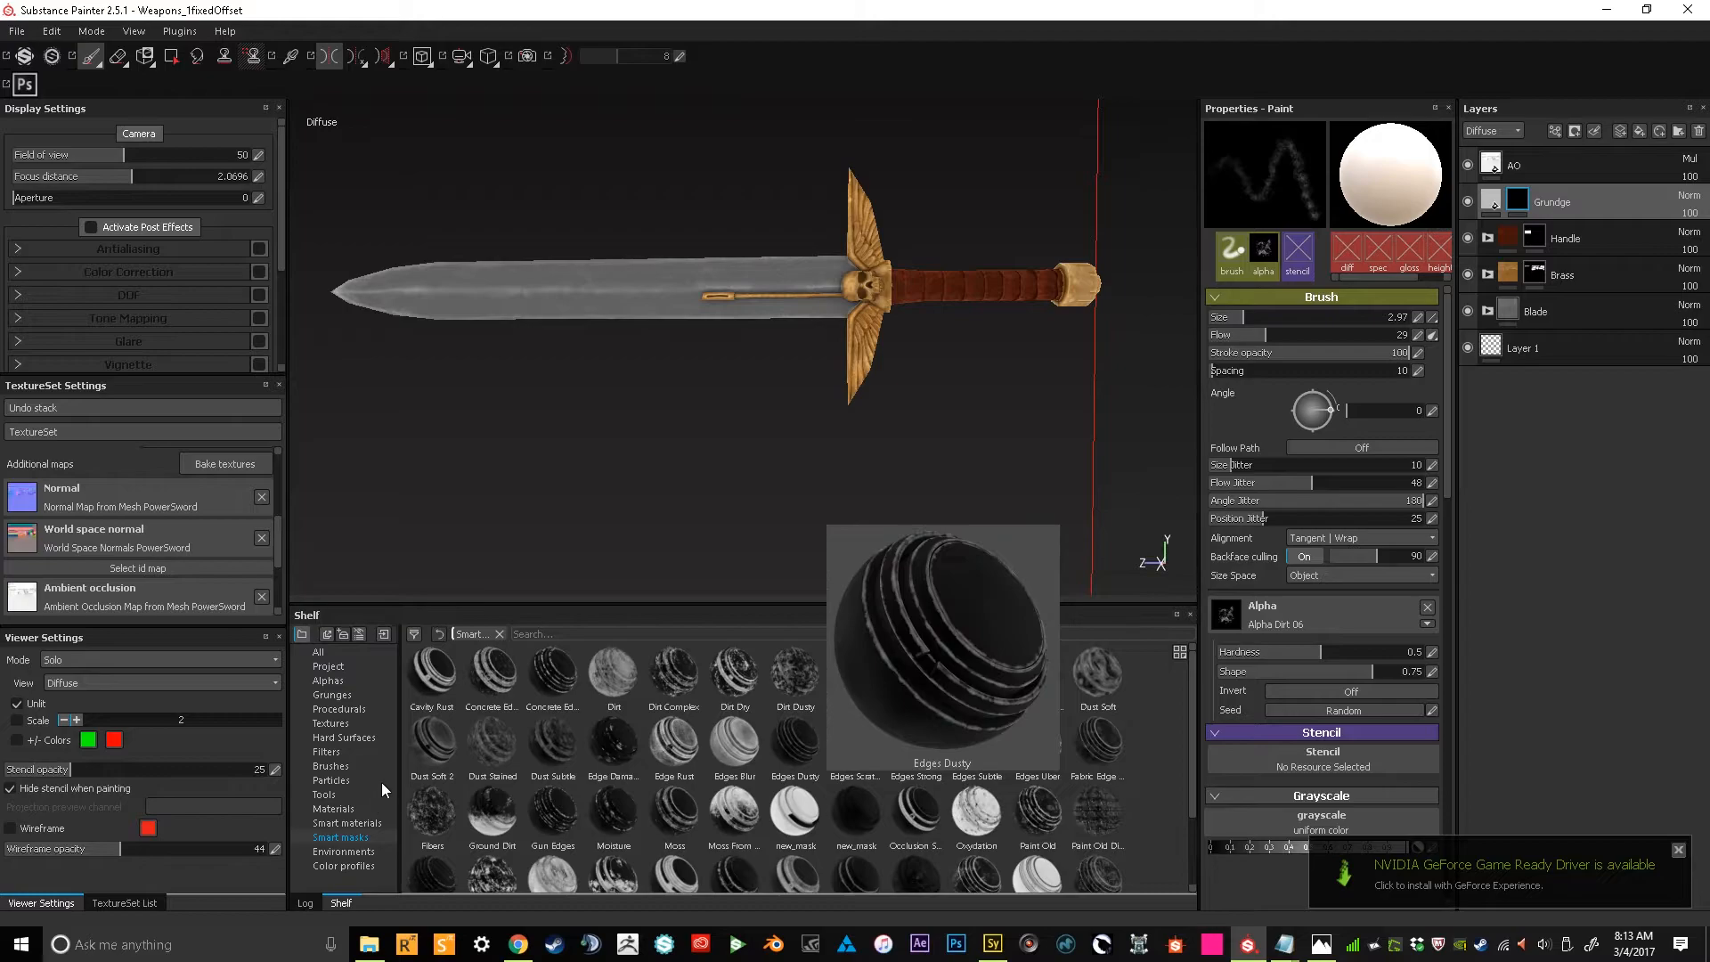
{"action": "left_click", "coordinate": [432, 747]}
{"action": "left_click_drag", "start_coordinate": [497, 681], "coordinate": [1592, 211]}
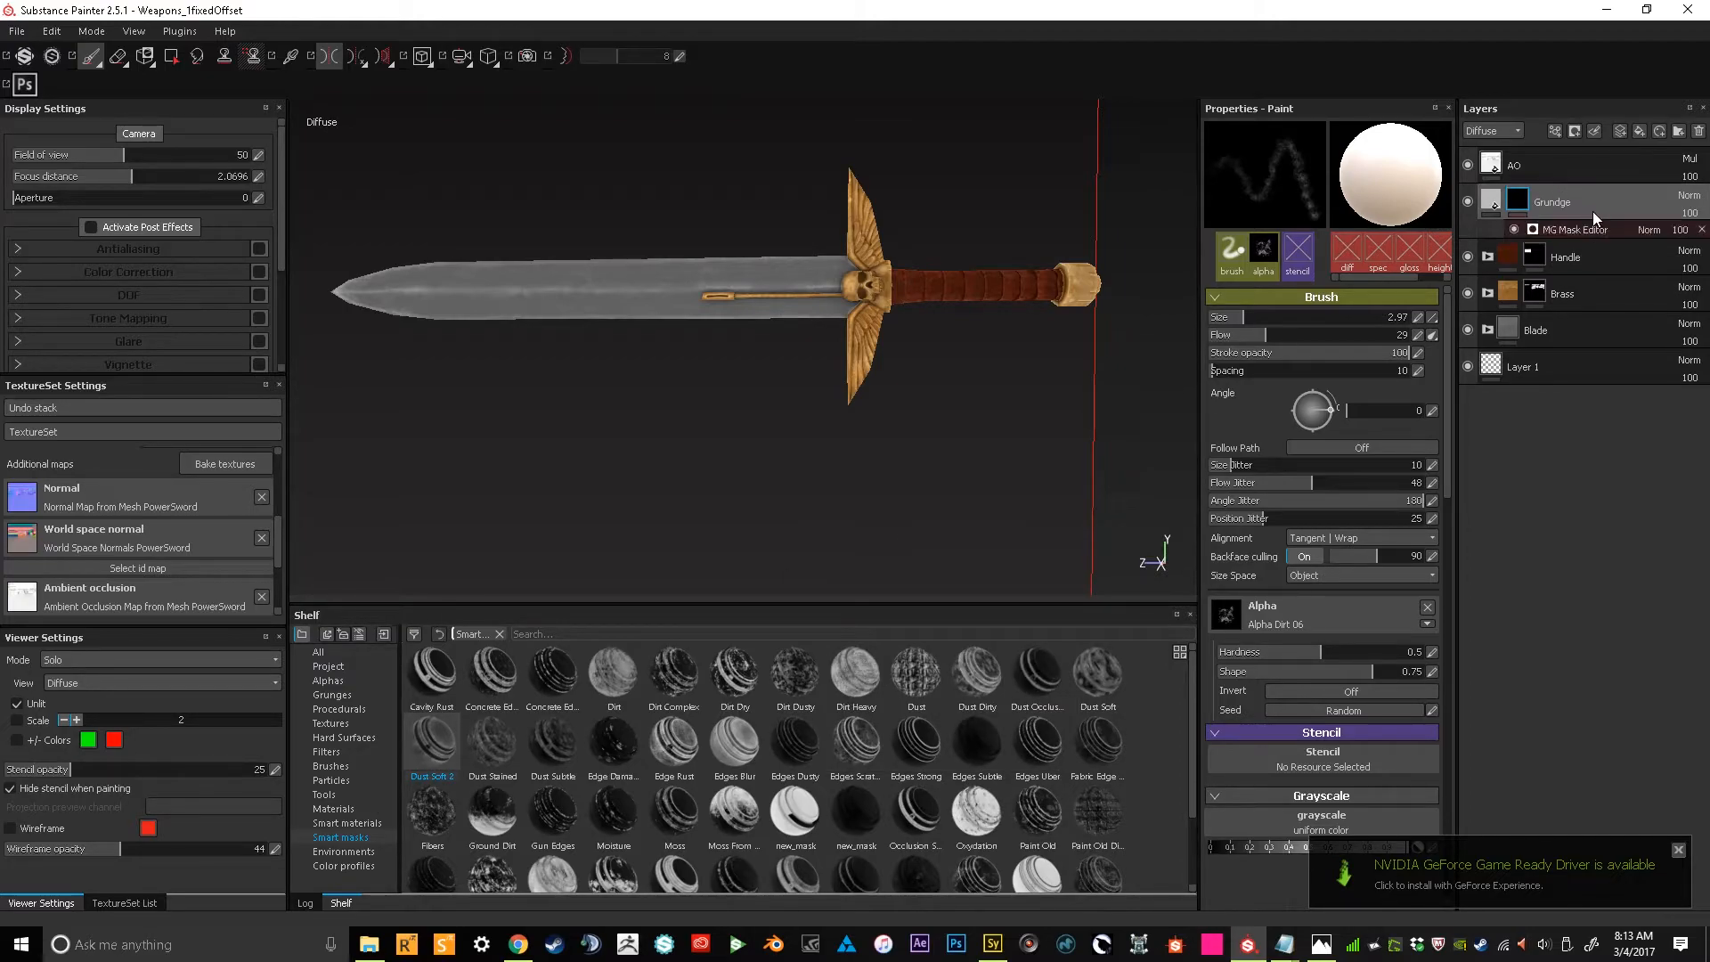
{"action": "key", "text": "ctrl+z"}
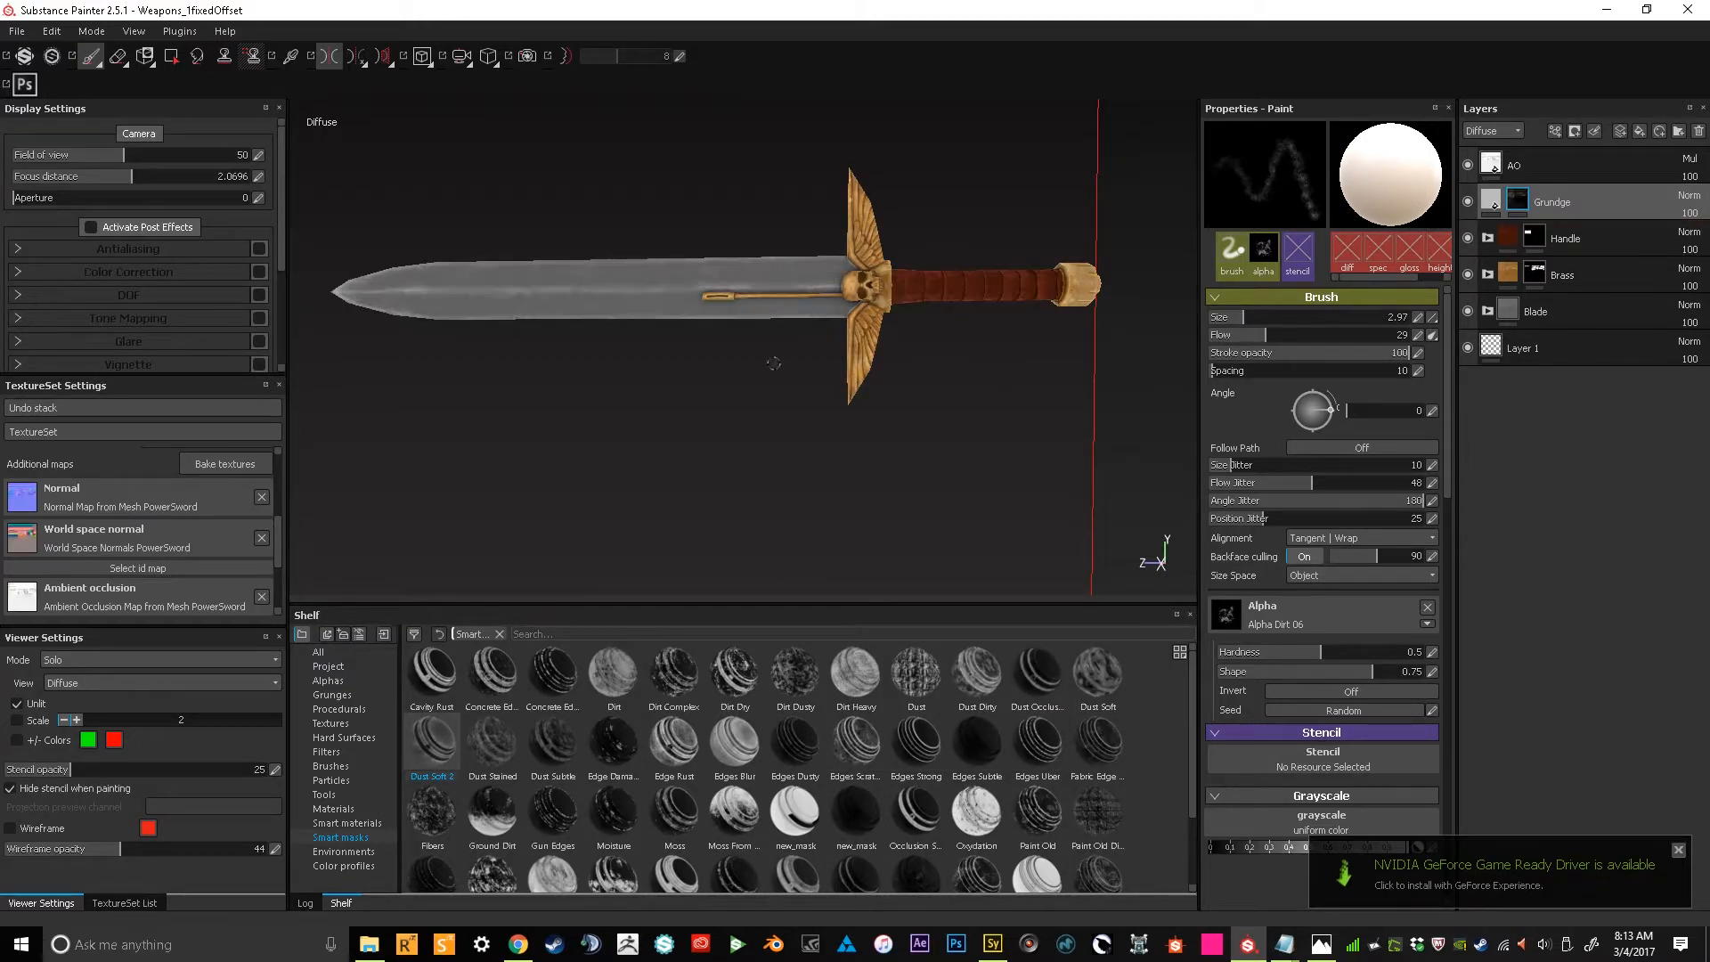
Try Dust Soft 2 on the Grundge layer again with Global Invert on and a raised Global Balance, checking the handle and guard
{"action": "right_click", "coordinate": [1636, 212]}
{"action": "left_click", "coordinate": [473, 723]}
{"action": "left_click_drag", "start_coordinate": [430, 748], "coordinate": [1592, 206]}
{"action": "left_click", "coordinate": [1585, 232]}
{"action": "left_click", "coordinate": [1344, 208]}
{"action": "left_click_drag", "start_coordinate": [1327, 244], "coordinate": [1419, 246]}
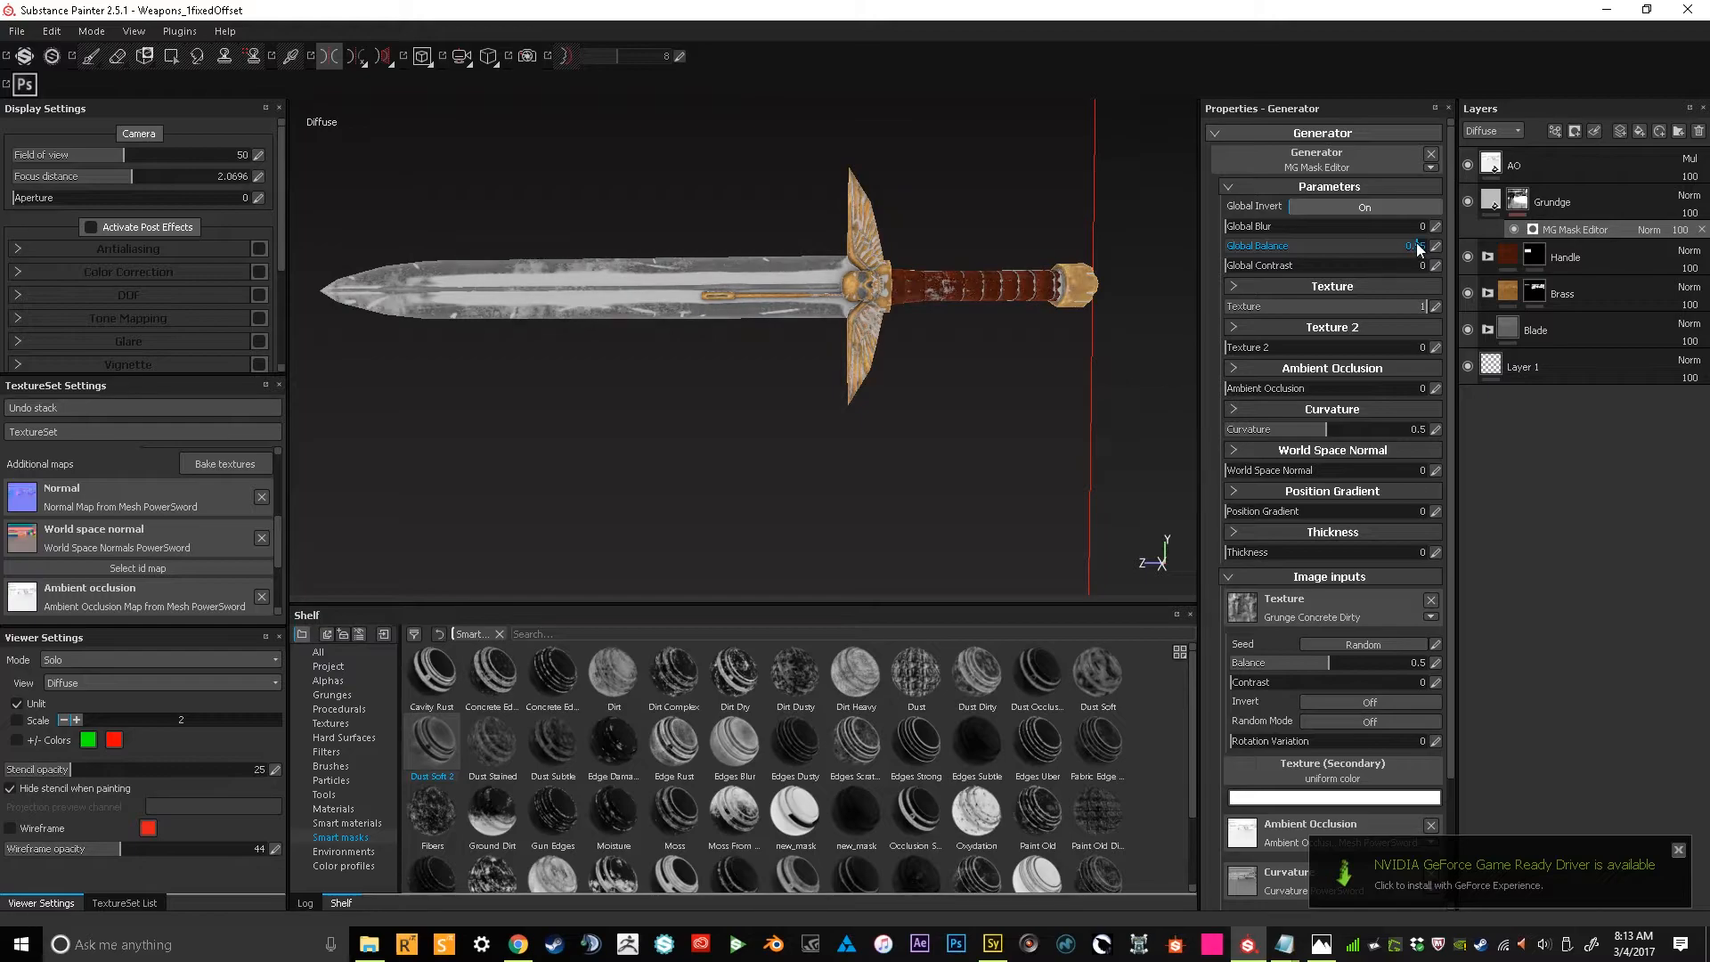
{"action": "left_click_drag", "start_coordinate": [1126, 299], "coordinate": [1056, 309], "text": "alt"}
{"action": "scroll", "coordinate": [1057, 309], "scroll_direction": "down", "scroll_amount": 2}
{"action": "scroll", "coordinate": [1045, 309], "scroll_direction": "up", "scroll_amount": 5}
{"action": "left_click_drag", "start_coordinate": [949, 321], "coordinate": [1033, 335], "text": "alt"}
{"action": "key", "text": "l"}
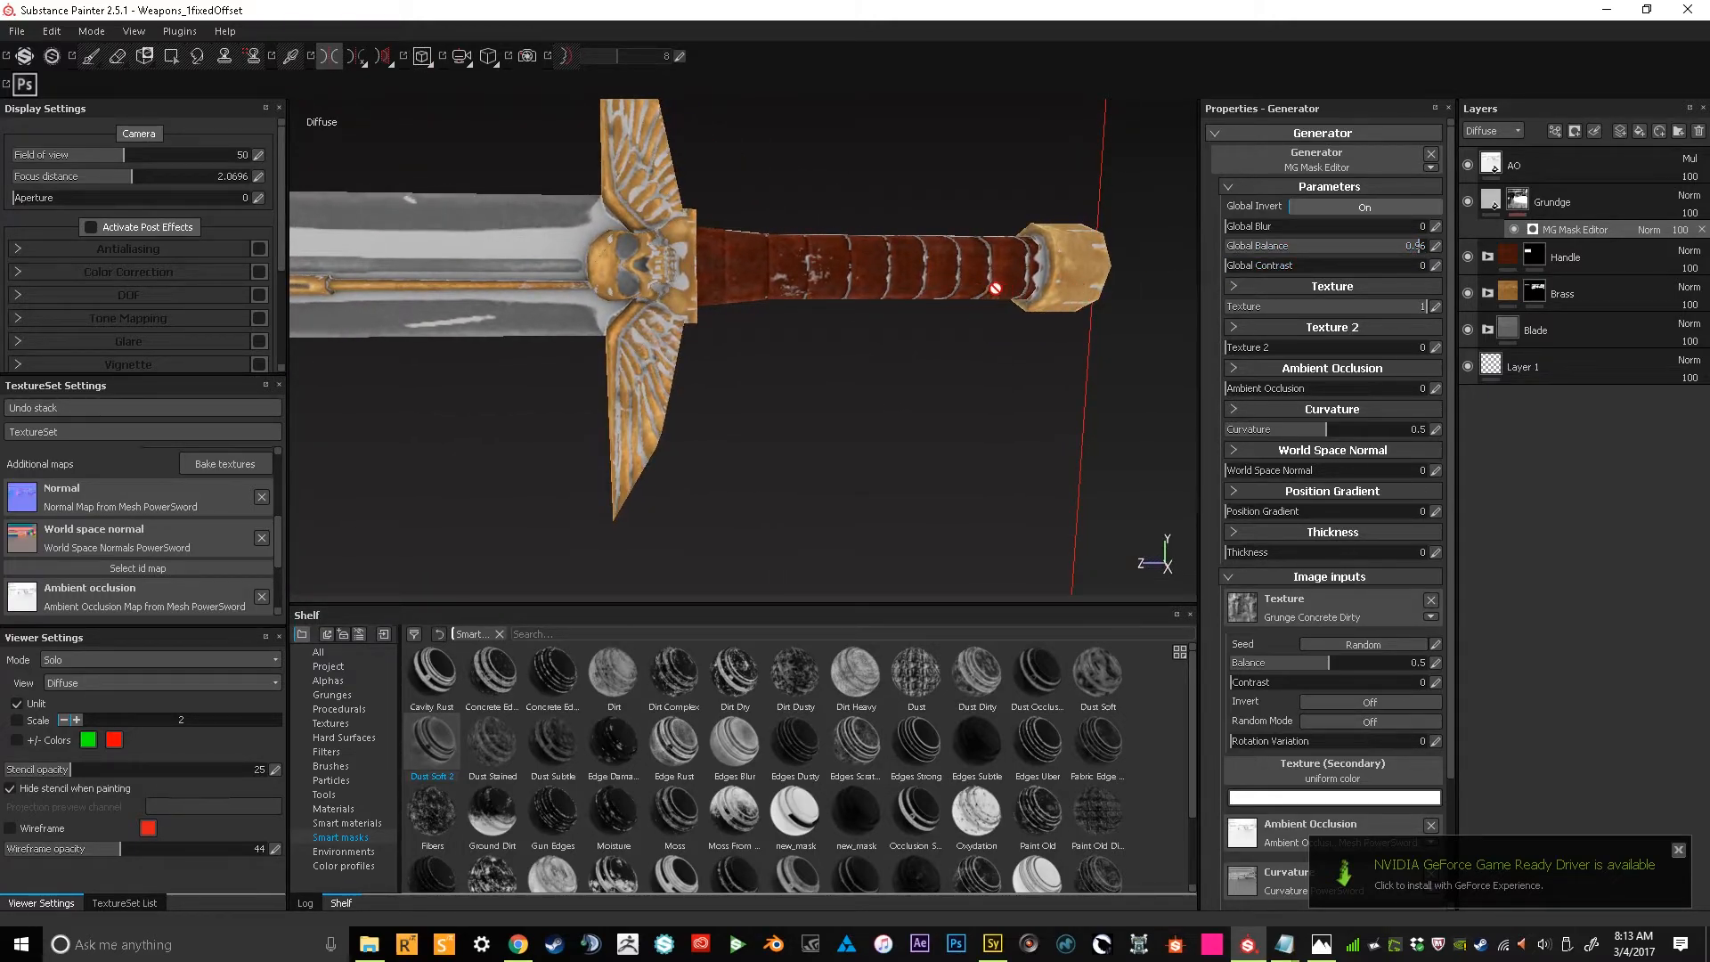
{"action": "middle_click_drag", "start_coordinate": [700, 318], "coordinate": [801, 336], "text": "alt"}
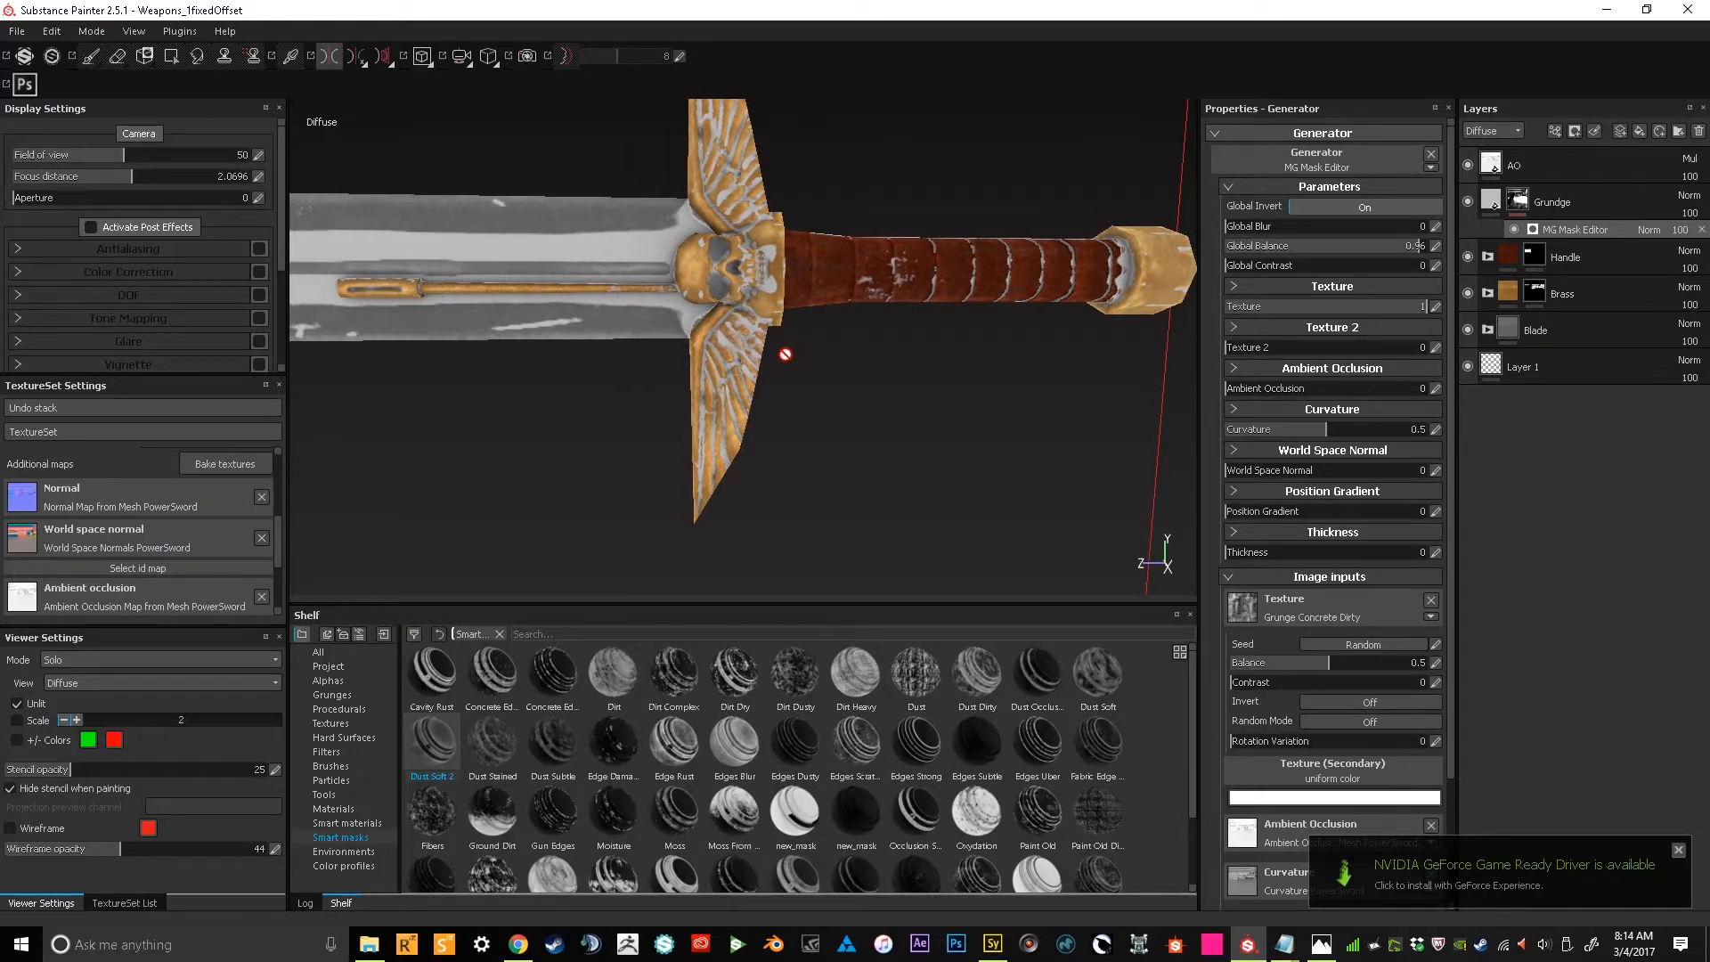
Undo the Global Balance change and reset the Grundge layer to a plain black mask
{"action": "key", "text": "ctrl+z"}
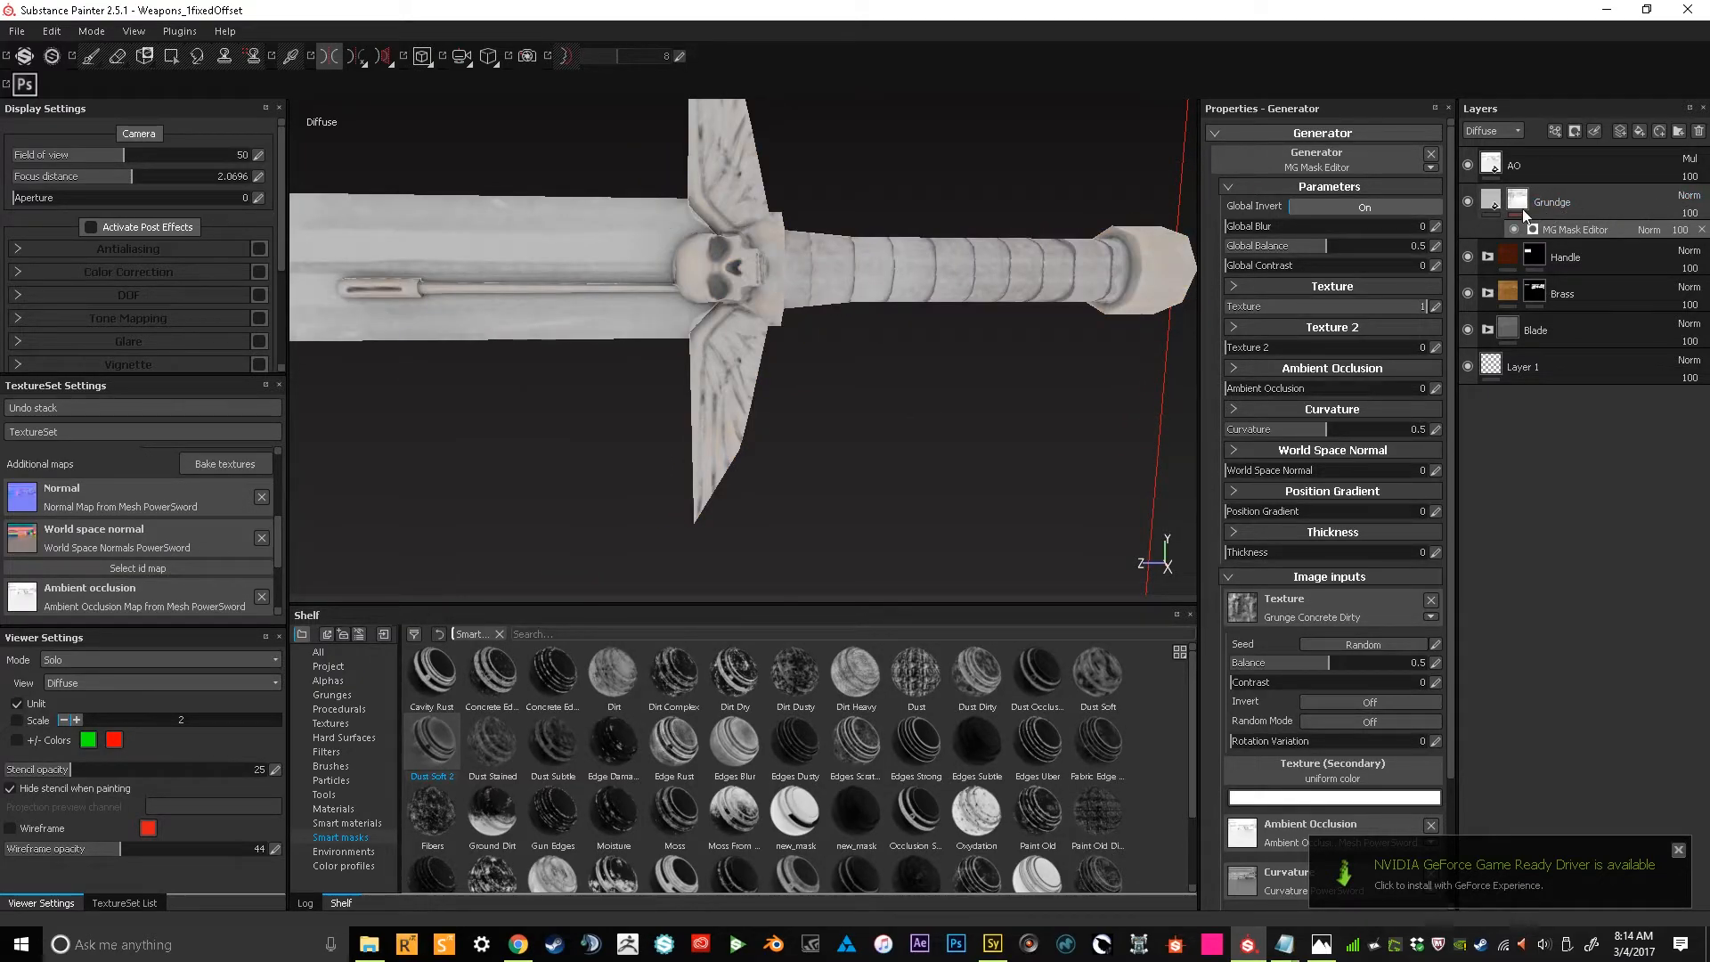
{"action": "right_click", "coordinate": [1521, 206]}
{"action": "left_click", "coordinate": [1525, 227]}
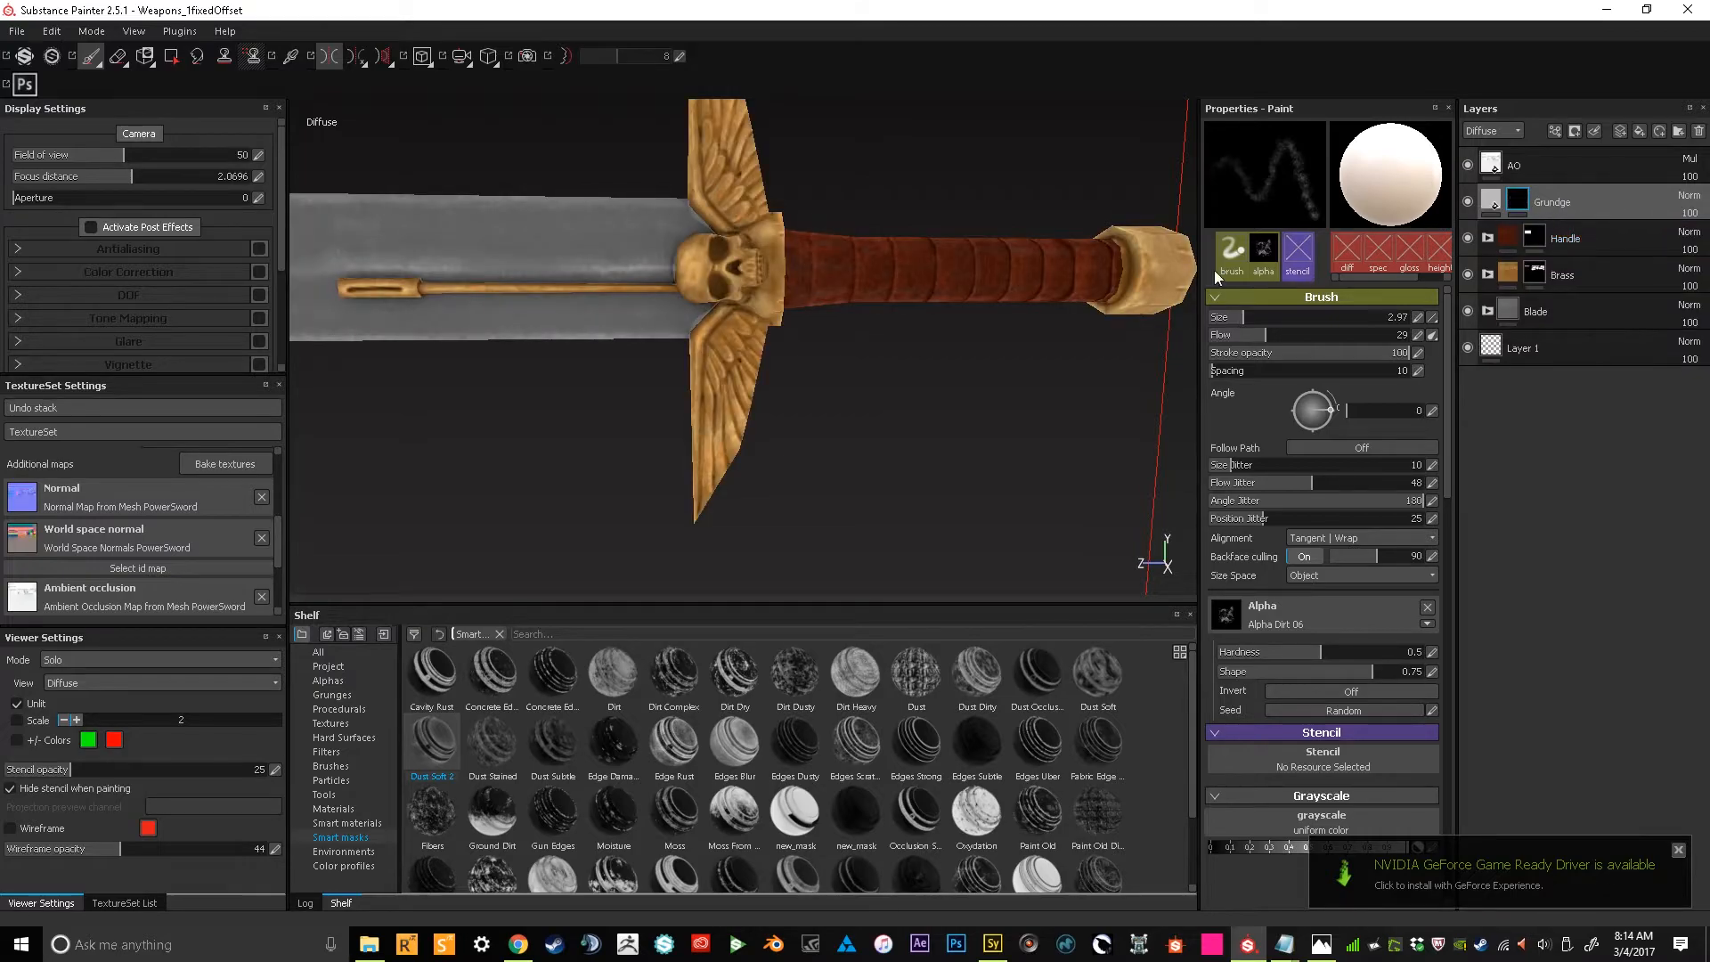
Set the Grundge fill's diffuse color to a very dark, nearly black brown
{"action": "middle_click_drag", "start_coordinate": [911, 429], "coordinate": [977, 432], "text": "alt"}
{"action": "right_click_drag", "start_coordinate": [977, 431], "coordinate": [1051, 409], "text": "alt"}
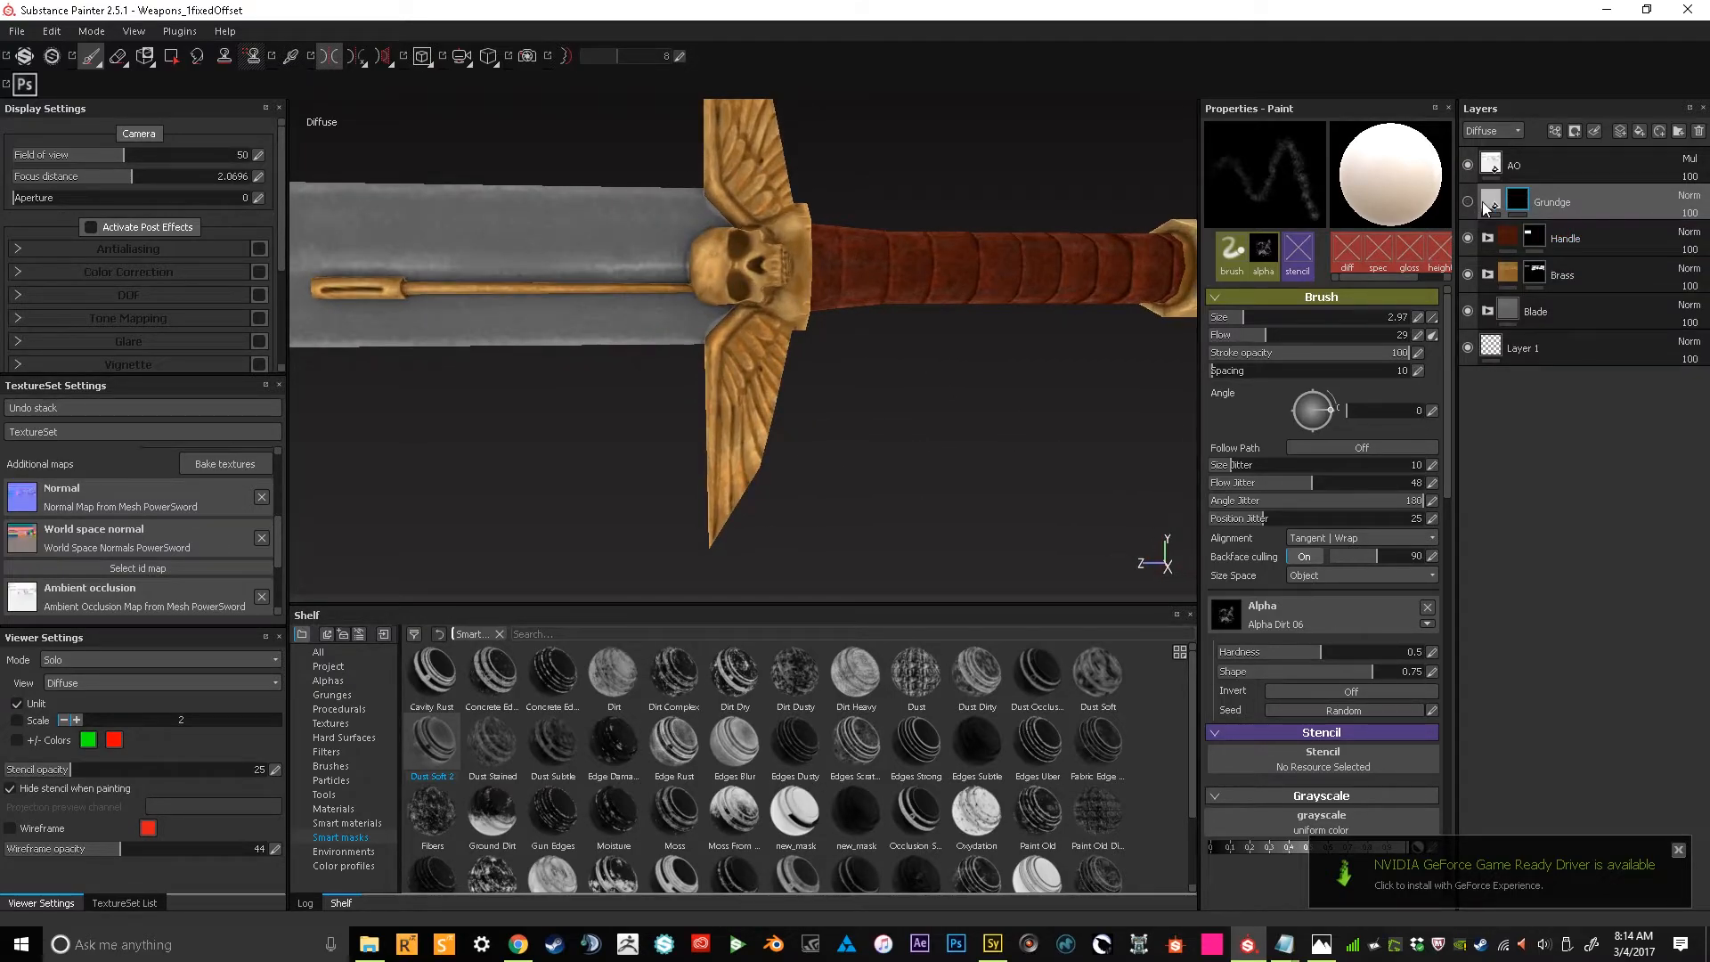
{"action": "left_click", "coordinate": [1485, 206]}
{"action": "left_click", "coordinate": [1317, 425]}
{"action": "left_click_drag", "start_coordinate": [1321, 475], "coordinate": [1280, 479]}
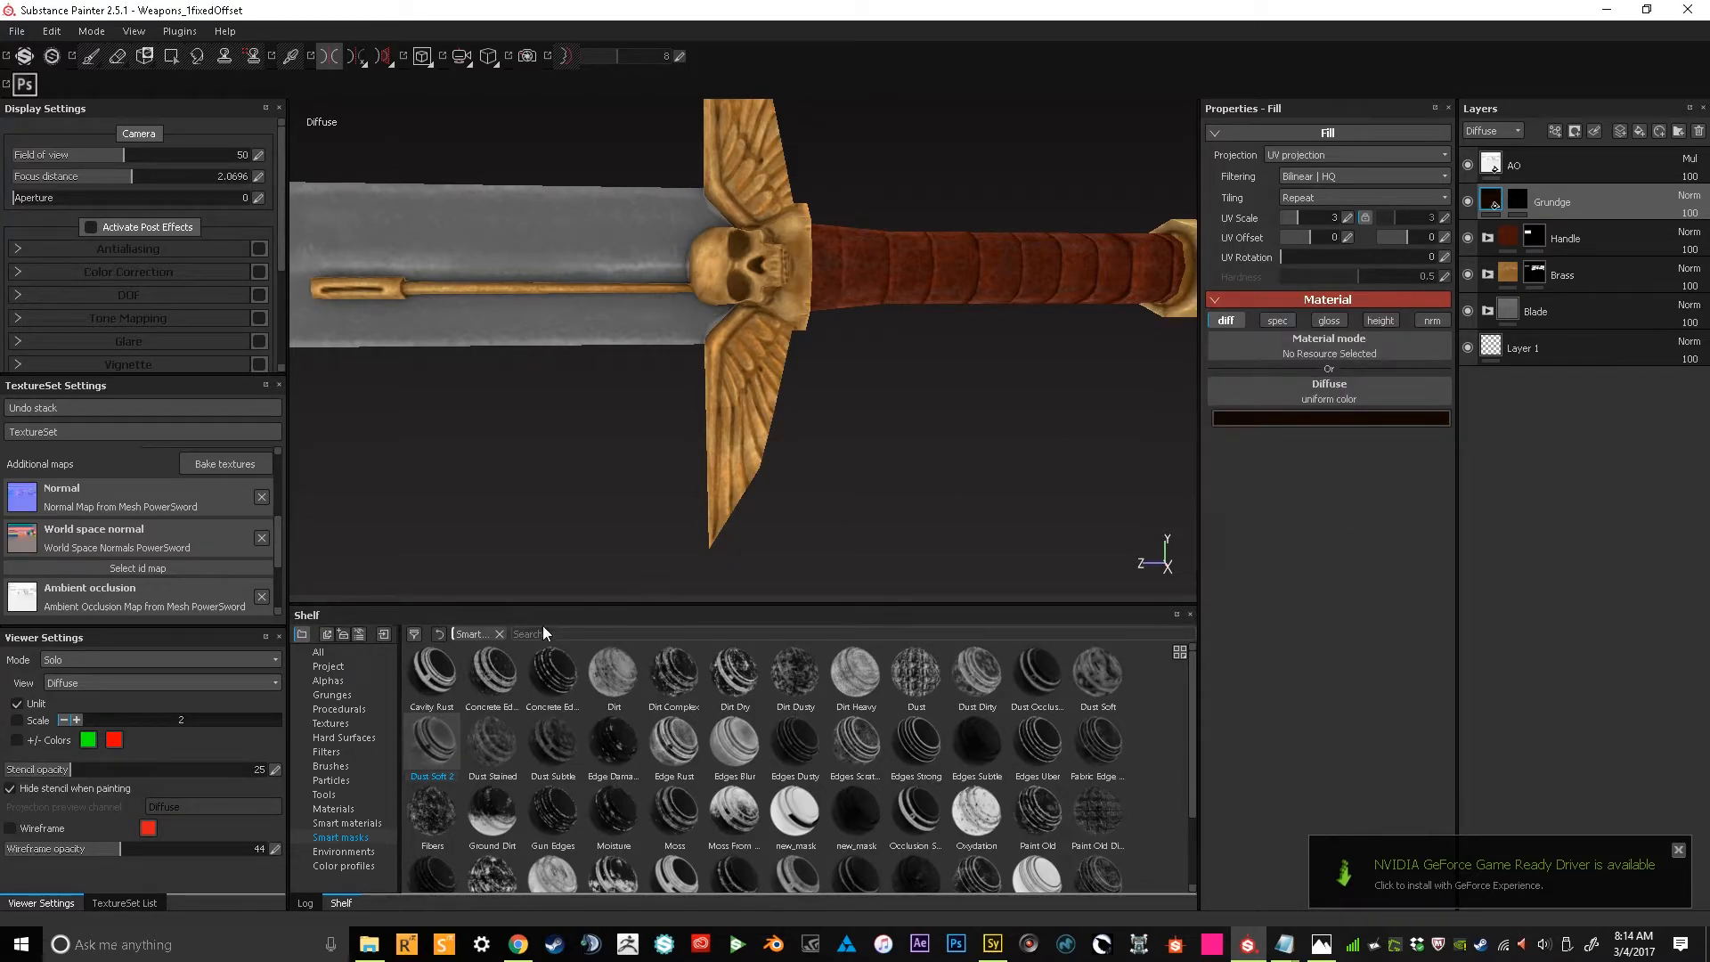
Paint a grime stroke on the blade beside the skull in the Grundge mask with the Dirt 1 brush
{"action": "left_click", "coordinate": [349, 764]}
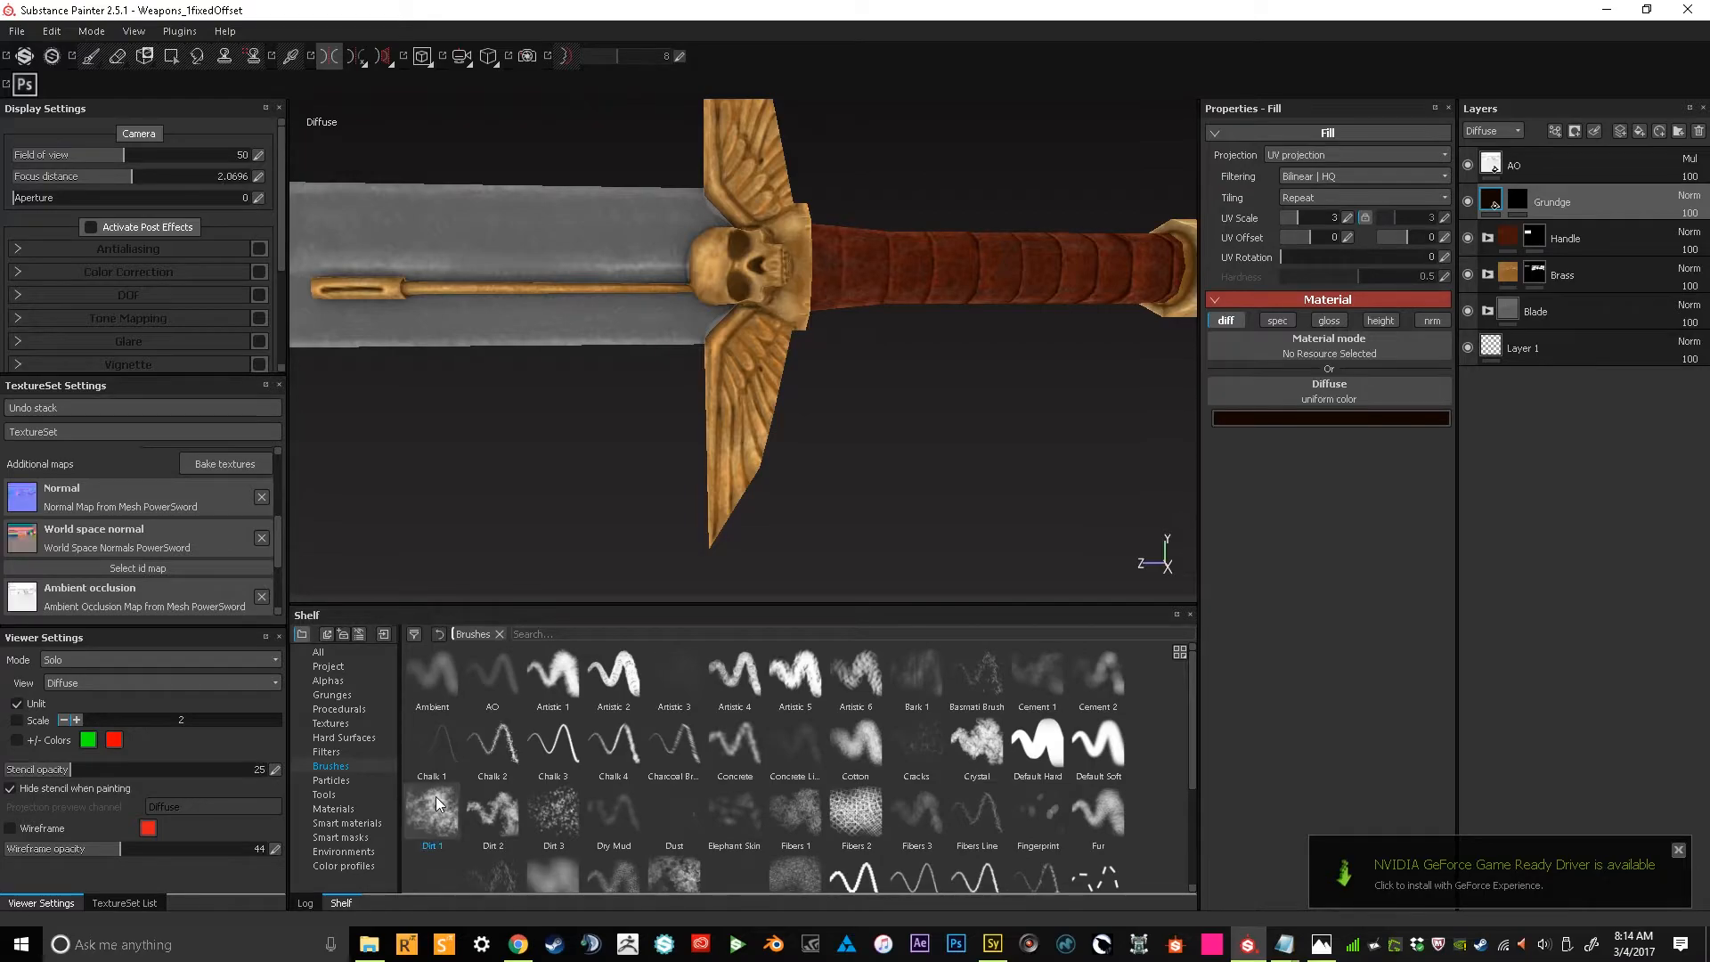
{"action": "middle_click_drag", "start_coordinate": [639, 326], "coordinate": [679, 339]}
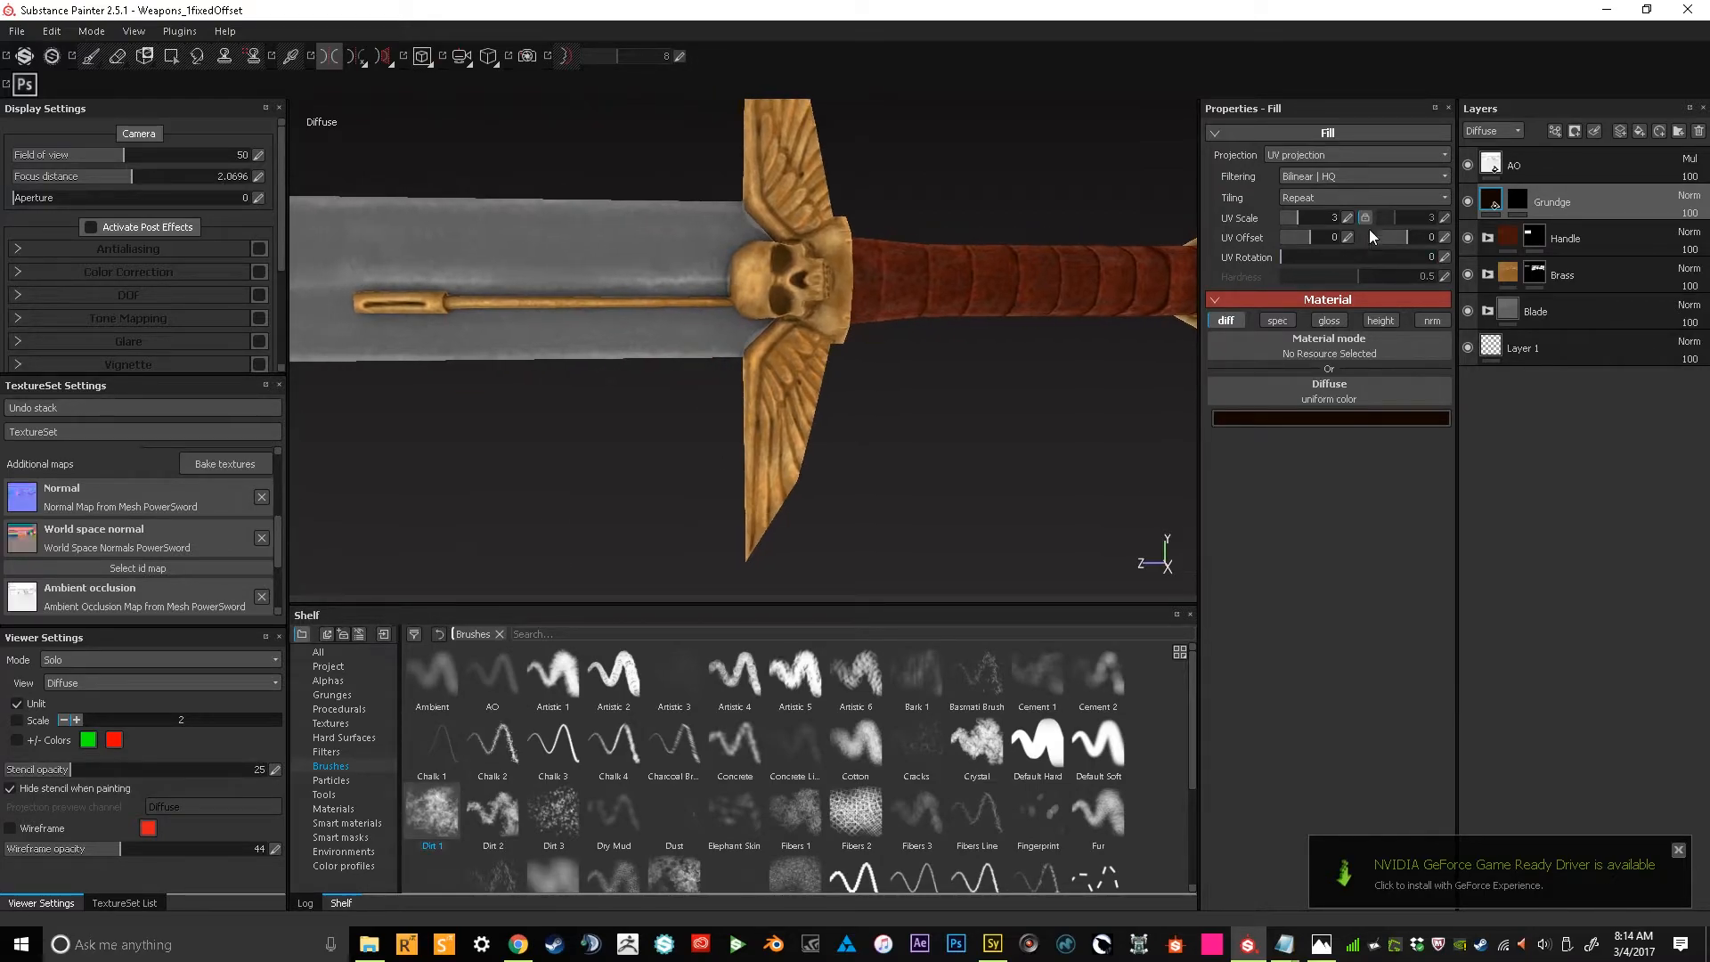
{"action": "left_click", "coordinate": [1522, 201]}
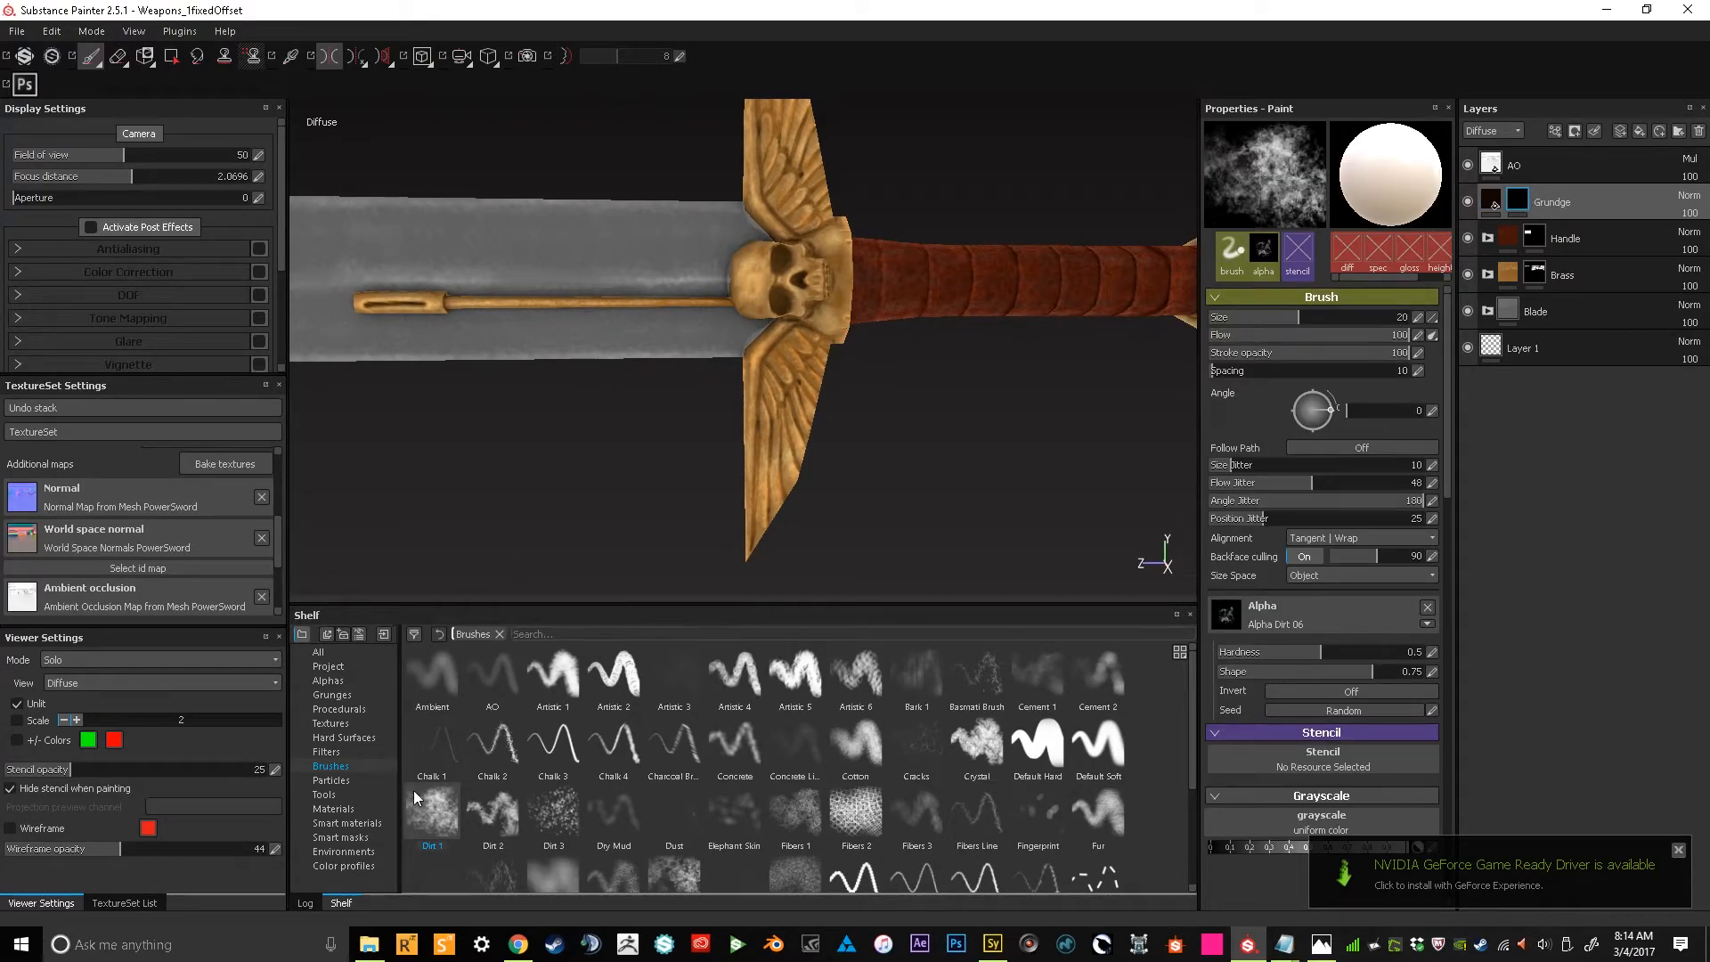
{"action": "left_click_drag", "start_coordinate": [668, 541], "coordinate": [637, 516], "text": "alt"}
{"action": "mouse_move", "coordinate": [659, 341]}
{"action": "left_mouse_down"}
{"action": "mouse_move", "coordinate": [679, 346]}
{"action": "mouse_move", "coordinate": [678, 374]}
{"action": "left_mouse_up"}
Switch to the Mold brush with size 13.53, stroke opacity 47 and flow 21
{"action": "left_click", "coordinate": [676, 862]}
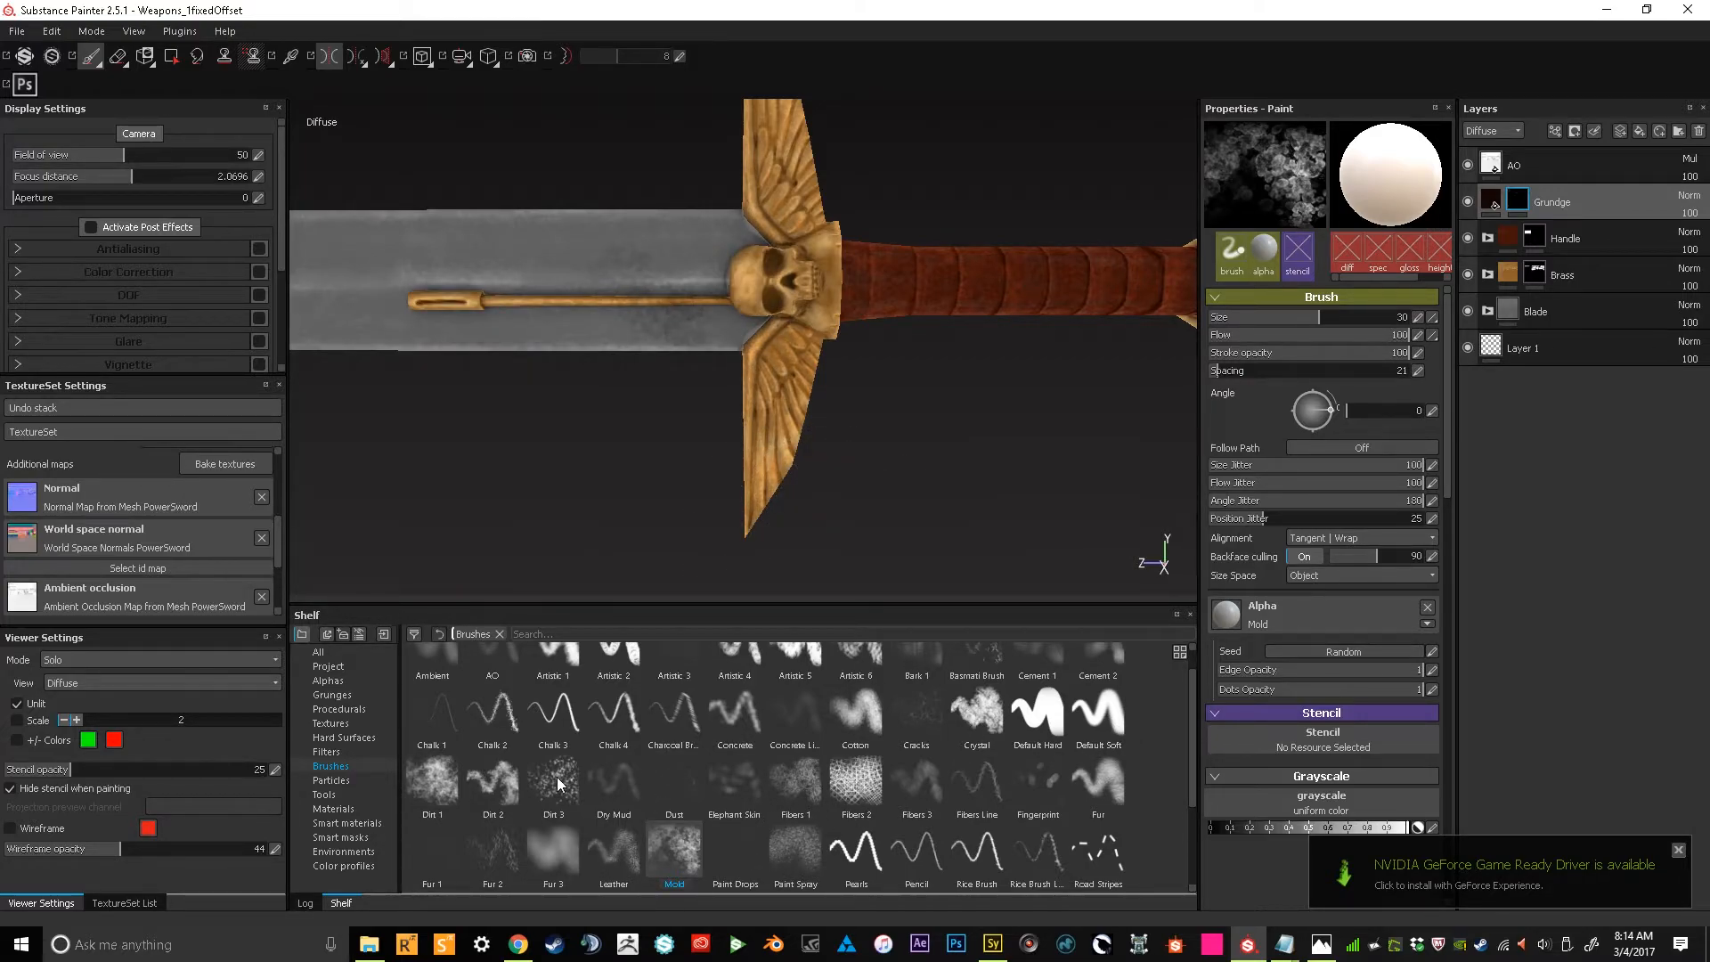
{"action": "right_click_drag", "start_coordinate": [755, 300], "coordinate": [705, 303], "text": "ctrl"}
{"action": "left_click", "coordinate": [1301, 353]}
{"action": "left_click_drag", "start_coordinate": [1323, 337], "coordinate": [1250, 342]}
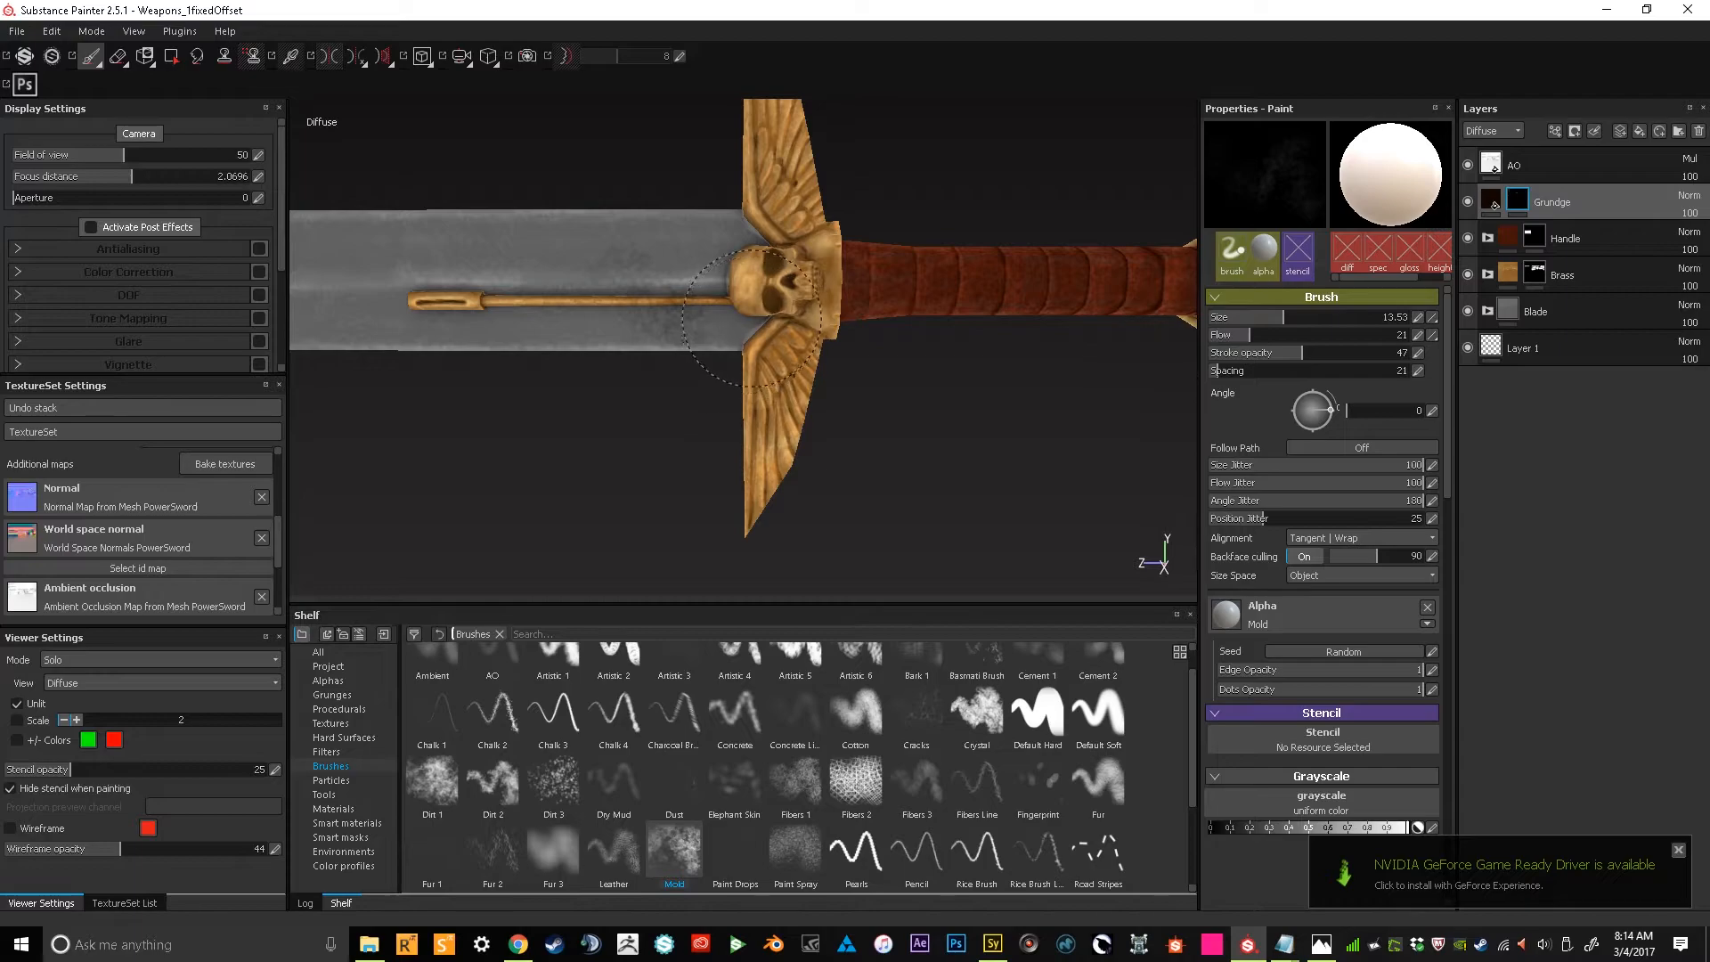
Set the Mold brush's flow to 41 and its stroke opacity to 100
{"action": "key", "text": "l"}
{"action": "mouse_move", "coordinate": [935, 420]}
{"action": "left_mouse_down", "text": "alt"}
{"action": "mouse_move", "coordinate": [1145, 439]}
{"action": "mouse_move", "coordinate": [992, 439]}
{"action": "mouse_move", "coordinate": [1006, 307]}
{"action": "mouse_move", "coordinate": [1001, 336]}
{"action": "left_mouse_up", "text": "alt"}
{"action": "middle_click_drag", "start_coordinate": [1002, 337], "coordinate": [873, 361], "text": "alt"}
{"action": "left_click_drag", "start_coordinate": [1249, 335], "coordinate": [1290, 335]}
{"action": "key", "text": "l"}
{"action": "key", "text": "l"}
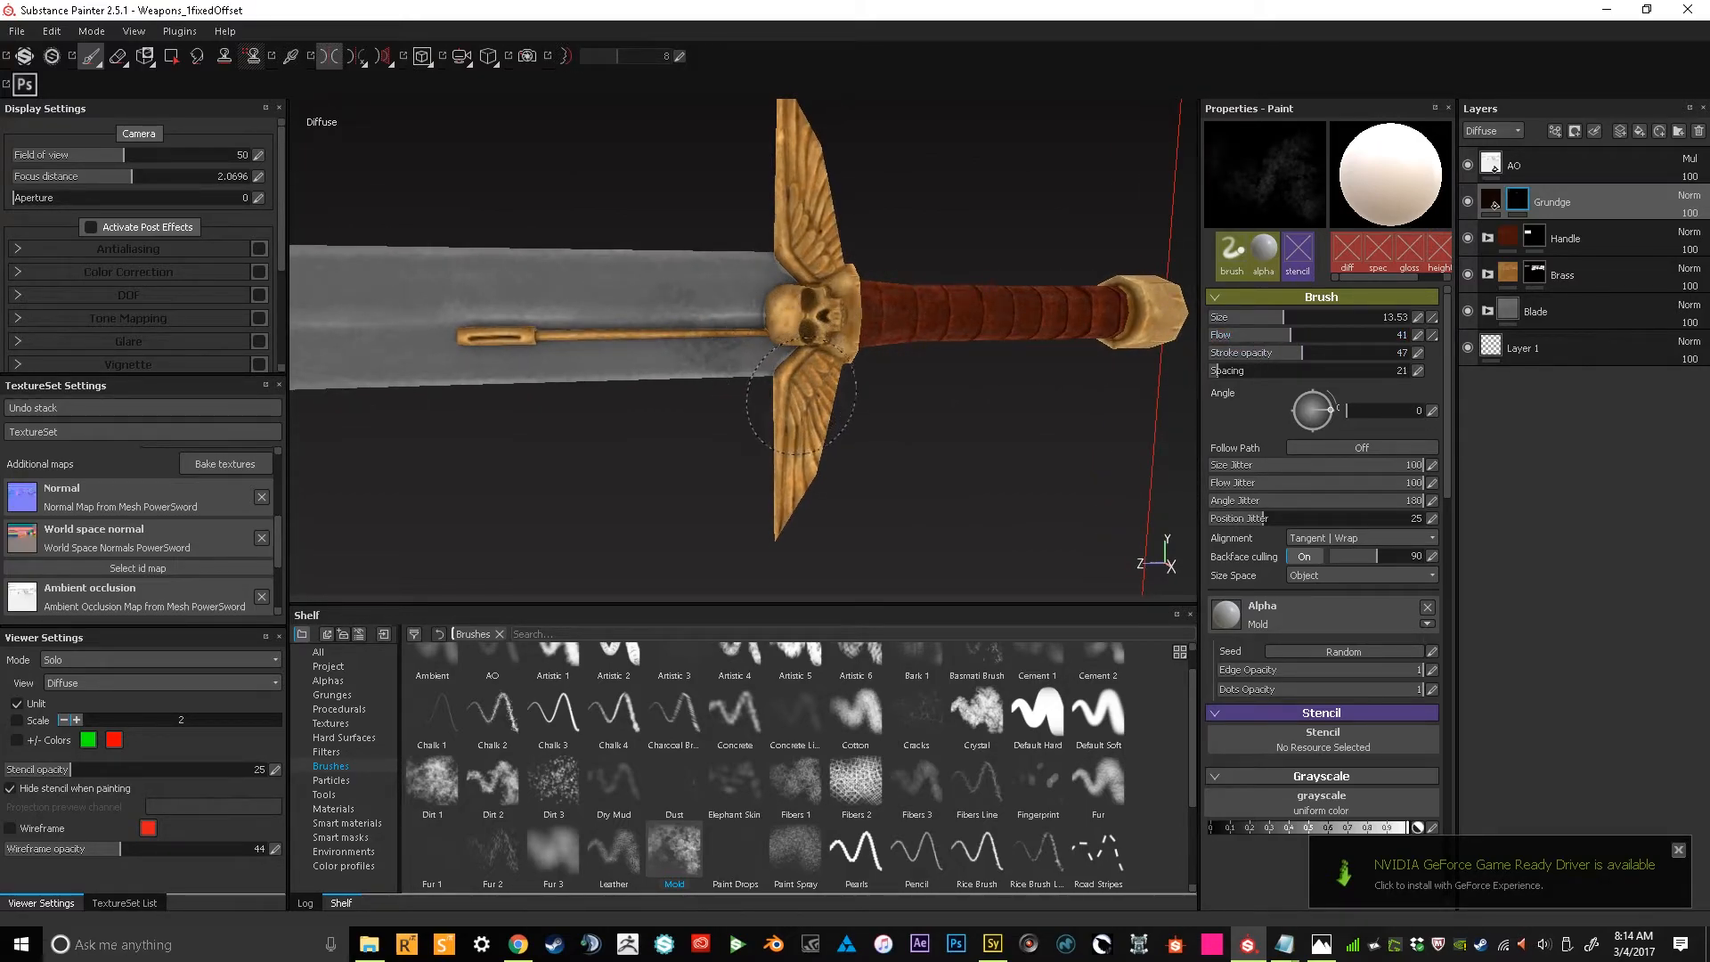
{"action": "left_click_drag", "start_coordinate": [1322, 359], "coordinate": [1425, 355]}
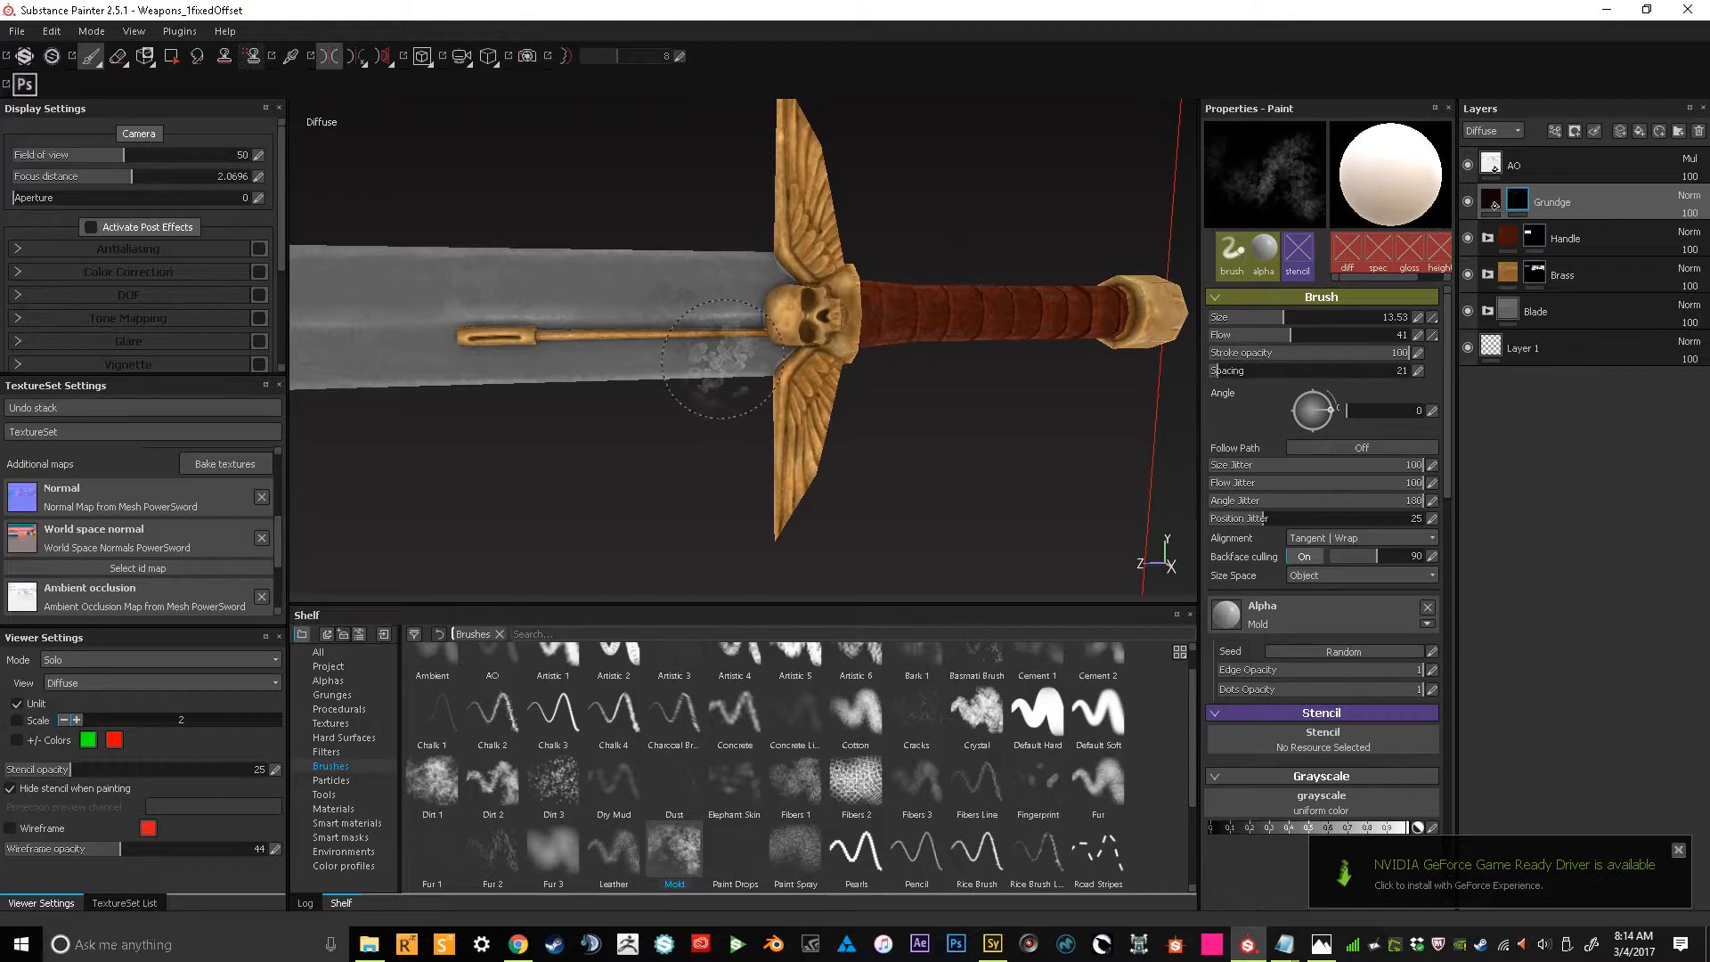
Reduce the Mold brush to size 2.83 and paint grime on the blade's base around the skull and guard
{"action": "key", "text": "bracketleft"}
{"action": "key", "text": "bracketleft"}
{"action": "key", "text": "bracketleft"}
{"action": "key", "text": "bracketleft"}
{"action": "key", "text": "bracketleft"}
{"action": "key", "text": "bracketleft"}
{"action": "key", "text": "bracketleft"}
{"action": "key", "text": "bracketleft"}
{"action": "key", "text": "bracketleft"}
{"action": "key", "text": "bracketleft"}
{"action": "key", "text": "bracketleft"}
{"action": "key", "text": "bracketleft"}
{"action": "key", "text": "bracketleft"}
{"action": "key", "text": "bracketleft"}
{"action": "key", "text": "bracketleft"}
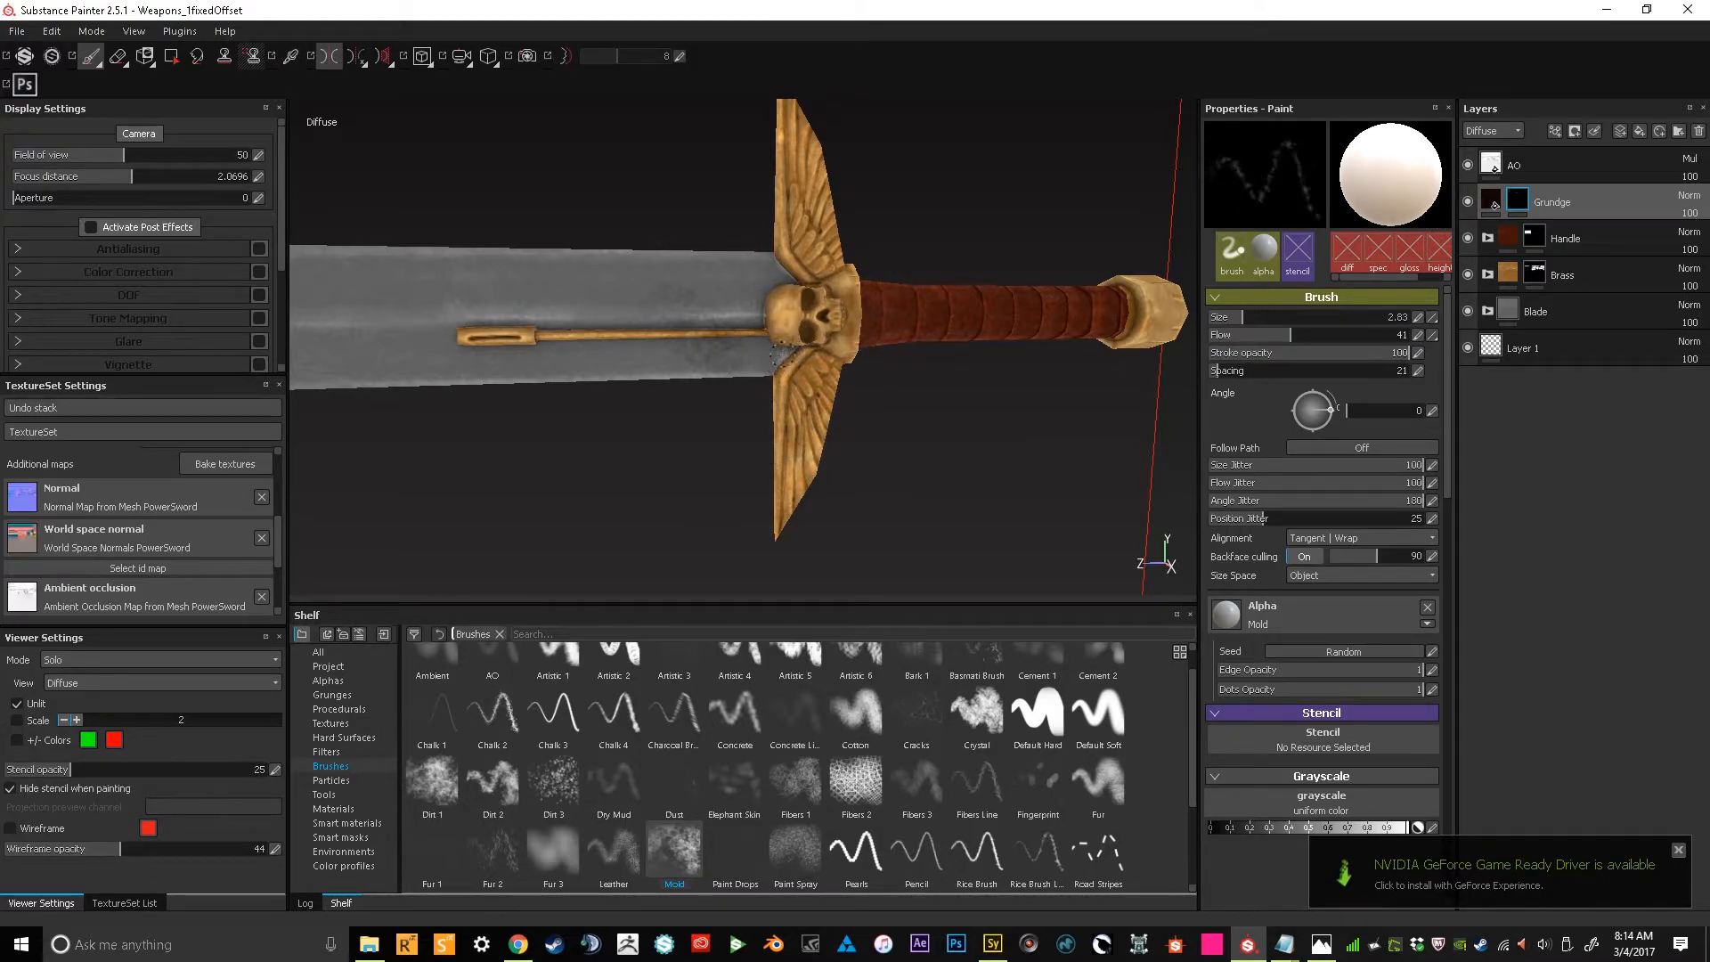
{"action": "mouse_move", "coordinate": [767, 372]}
{"action": "left_mouse_down", "text": "alt"}
{"action": "mouse_move", "coordinate": [781, 361]}
{"action": "mouse_move", "coordinate": [766, 439]}
{"action": "mouse_move", "coordinate": [772, 402]}
{"action": "left_mouse_up", "text": "alt"}
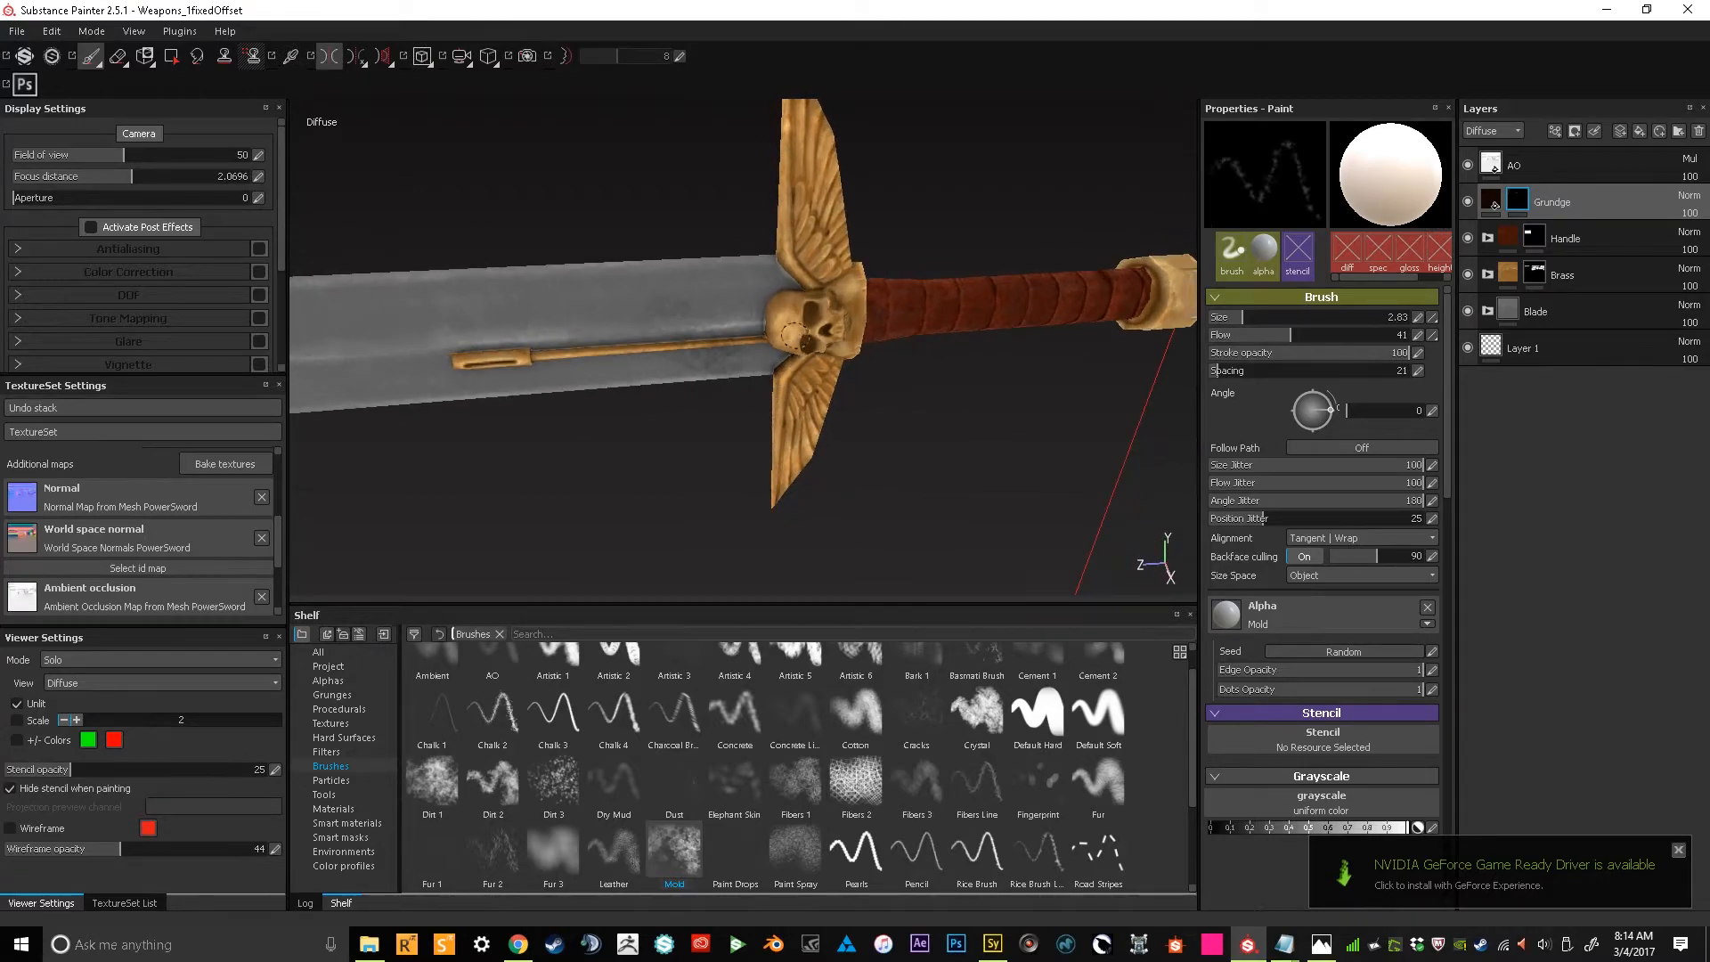
{"action": "left_click_drag", "start_coordinate": [791, 279], "coordinate": [891, 287], "text": "alt"}
{"action": "left_click_drag", "start_coordinate": [874, 384], "coordinate": [843, 338], "text": "alt"}
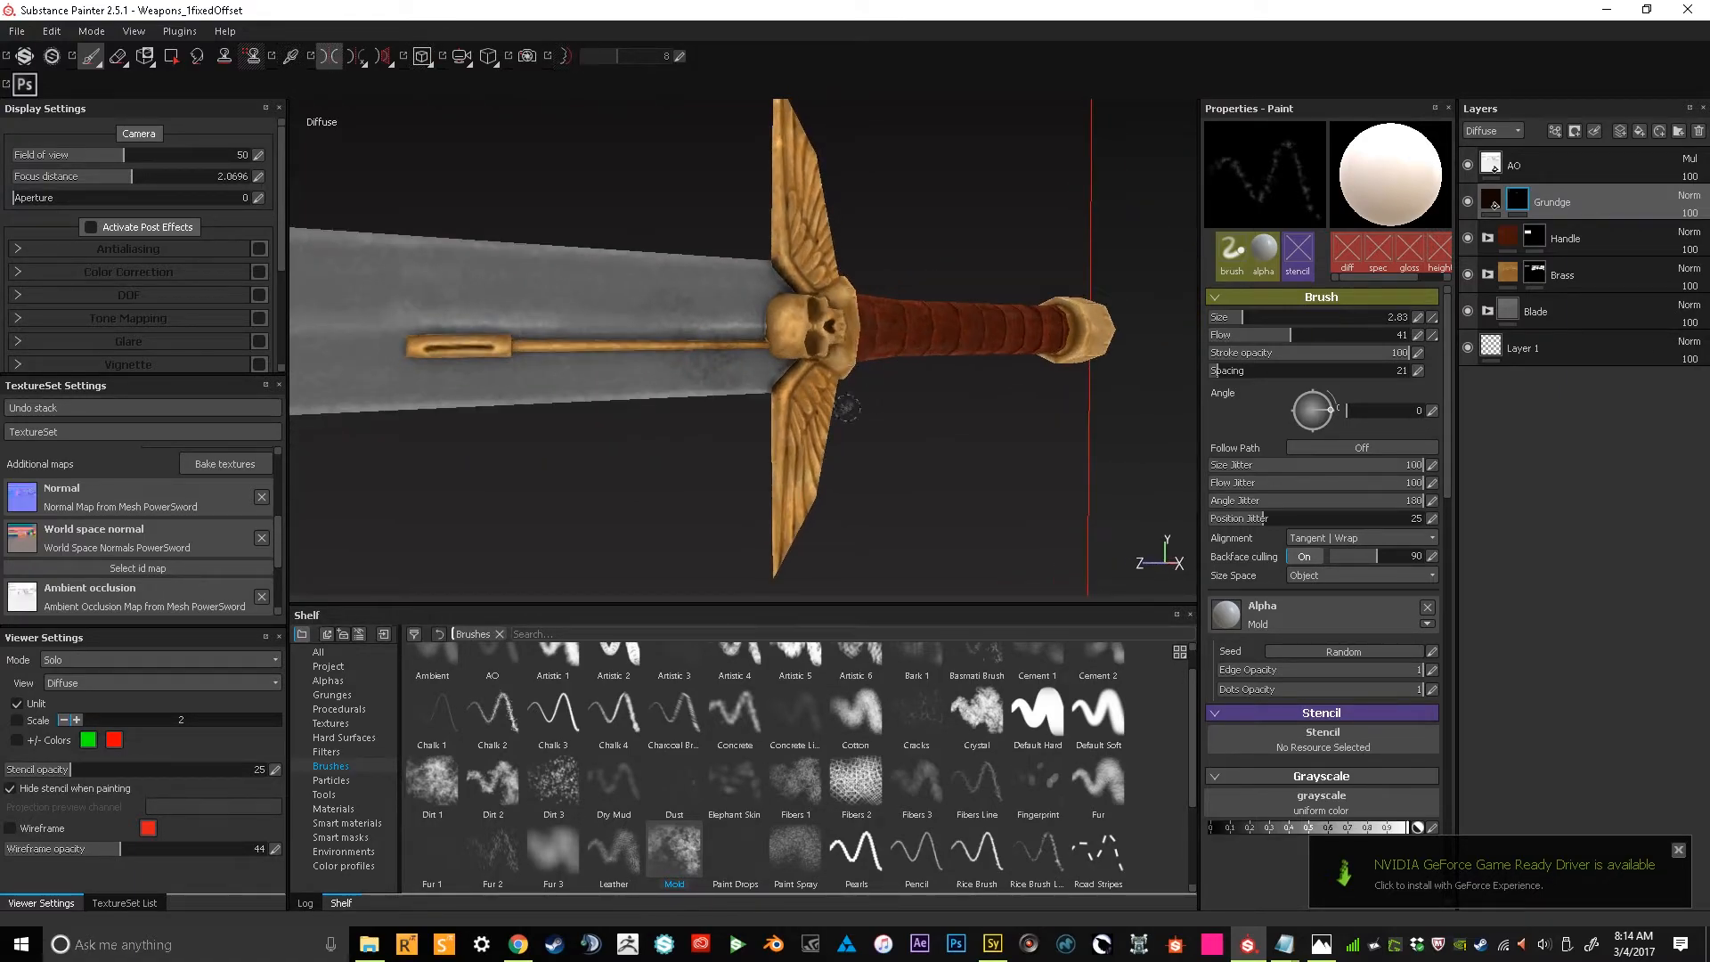
Paint more grime into the joints between the blade, the skull and the winged guard from several angles
{"action": "key", "text": "l"}
{"action": "left_click_drag", "start_coordinate": [780, 278], "coordinate": [792, 290]}
{"action": "left_click_drag", "start_coordinate": [768, 328], "coordinate": [769, 310]}
{"action": "left_click_drag", "start_coordinate": [796, 372], "coordinate": [767, 356], "text": "alt"}
{"action": "left_click_drag", "start_coordinate": [773, 353], "coordinate": [787, 363]}
{"action": "mouse_move", "coordinate": [788, 363]}
{"action": "left_mouse_down", "text": "alt"}
{"action": "mouse_move", "coordinate": [798, 343]}
{"action": "mouse_move", "coordinate": [747, 228]}
{"action": "left_mouse_up", "text": "alt"}
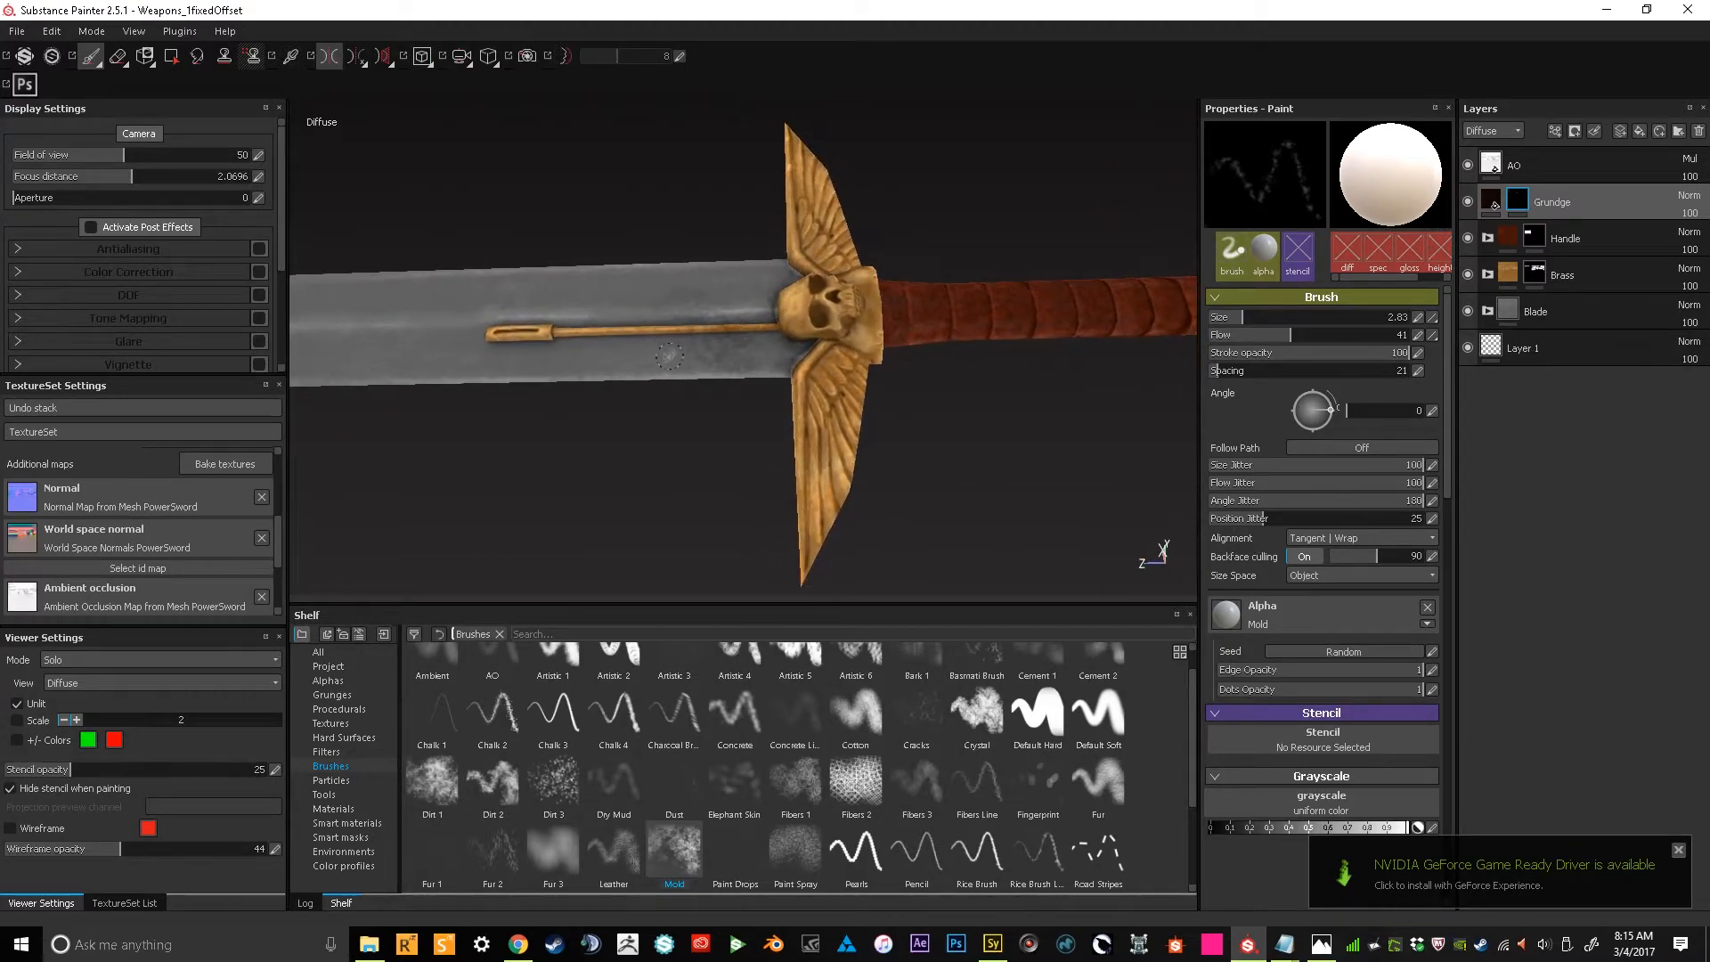
{"action": "left_click_drag", "start_coordinate": [666, 355], "coordinate": [727, 356], "text": "alt"}
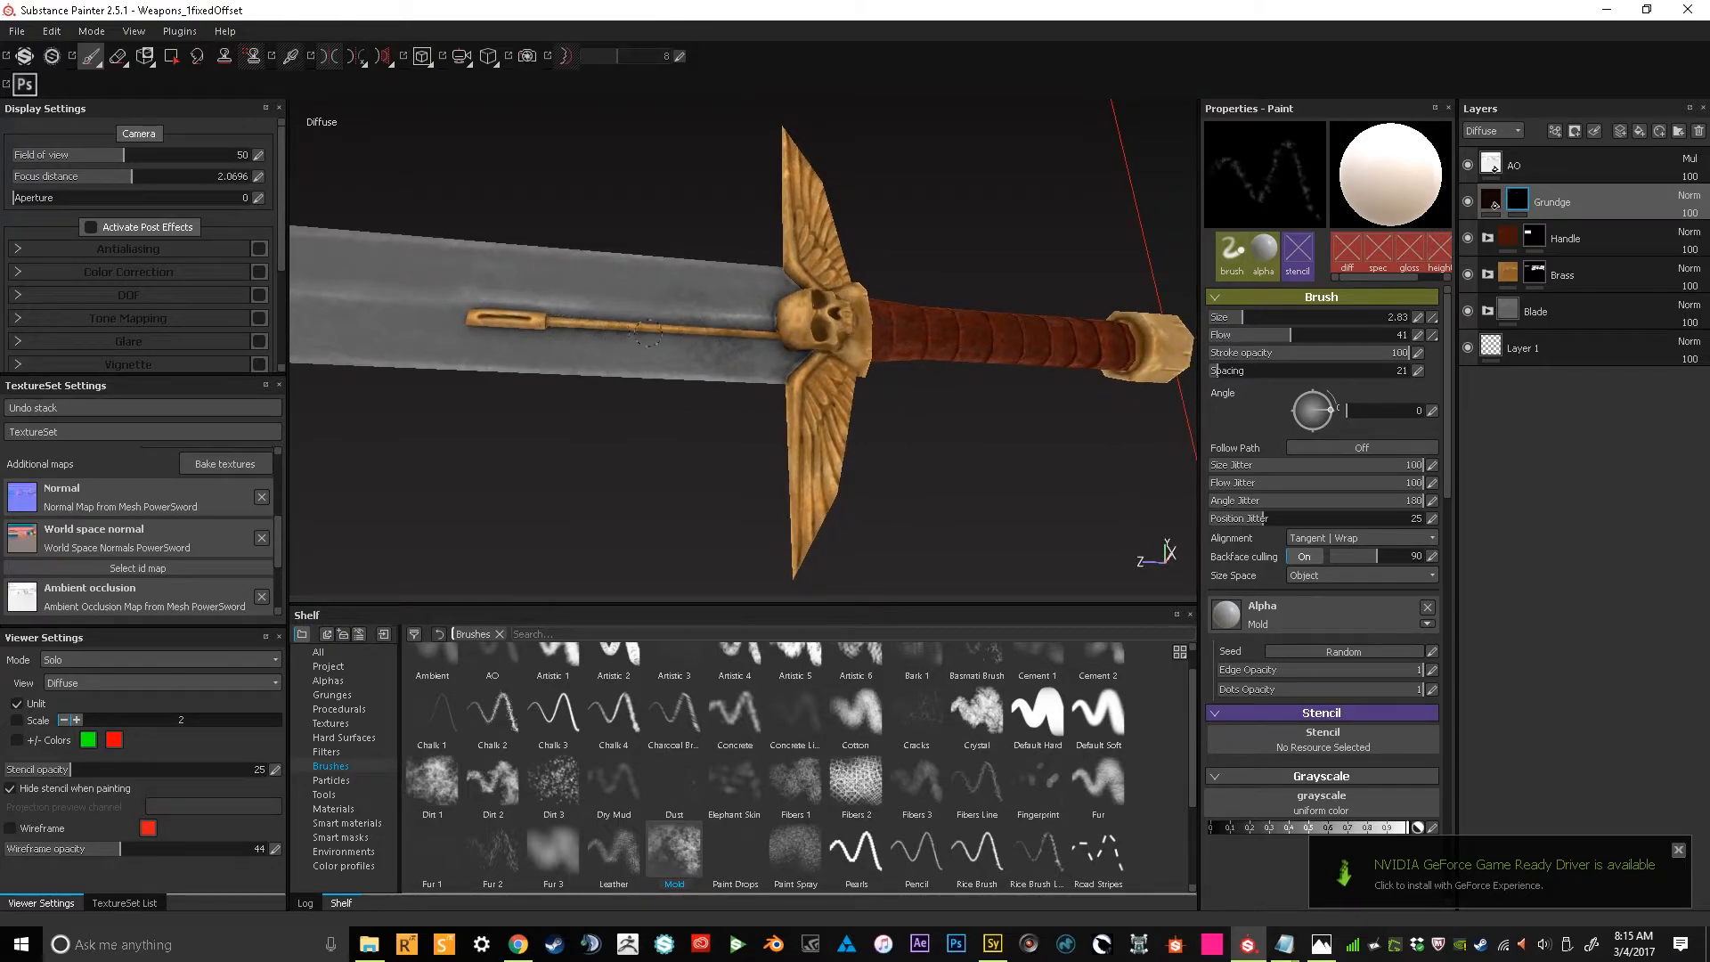
{"action": "left_click_drag", "start_coordinate": [757, 259], "coordinate": [672, 264], "text": "alt+shift"}
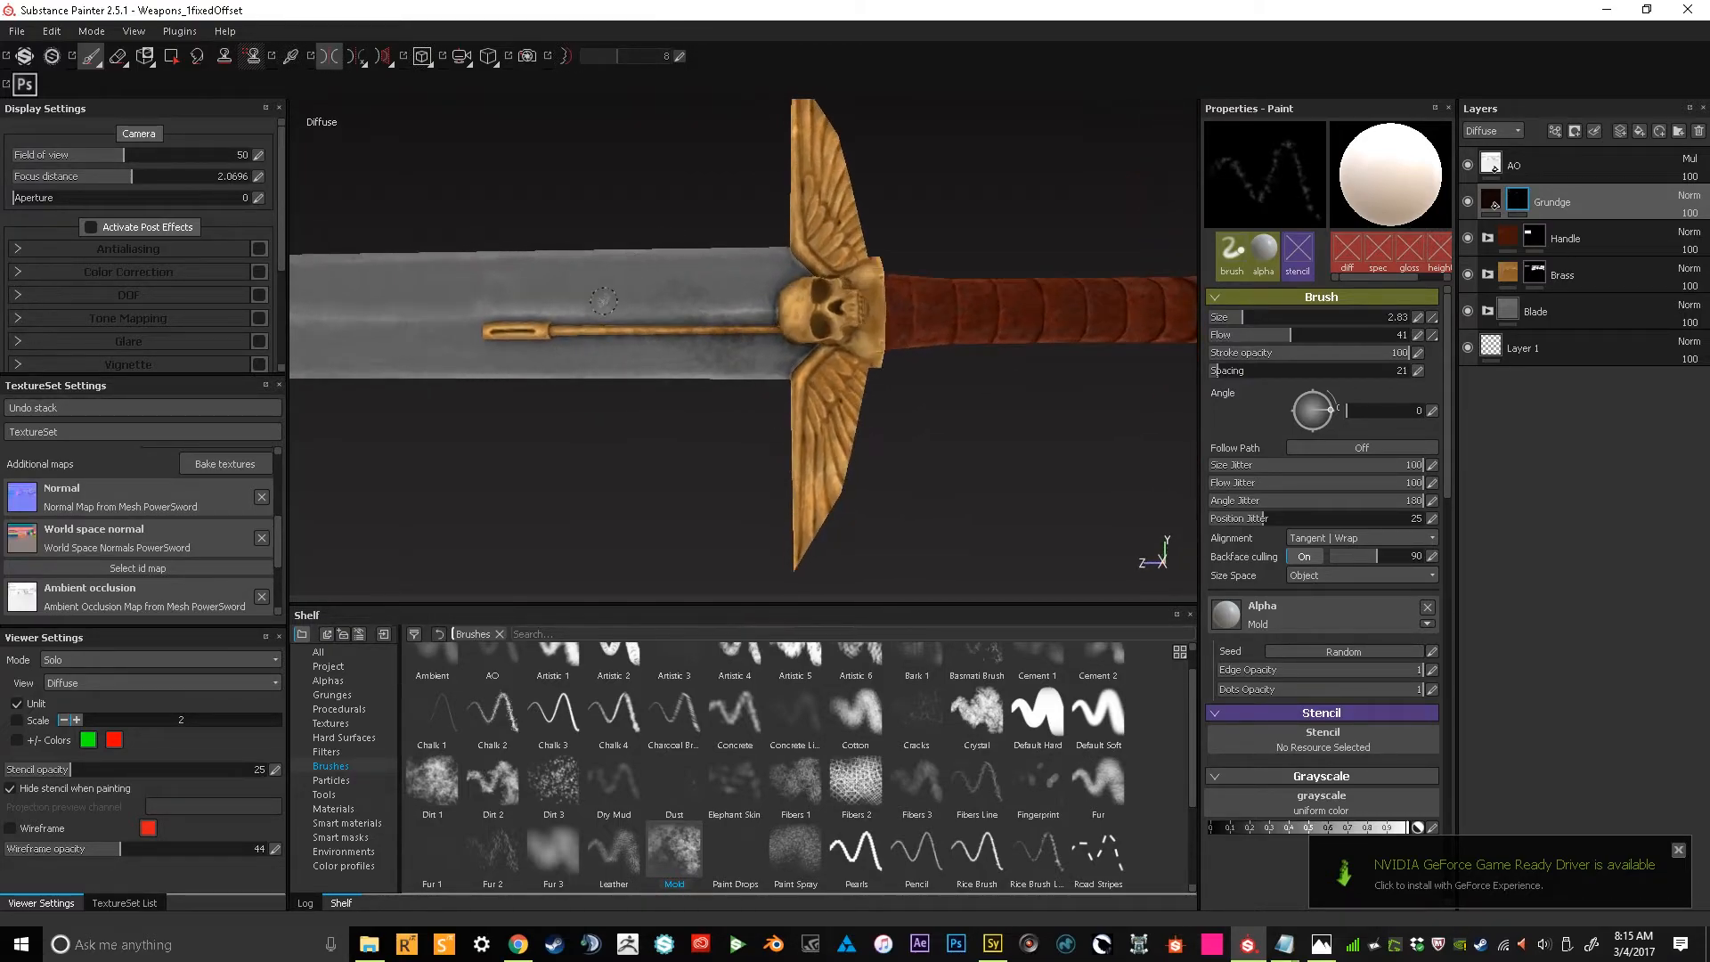
Paint grime on the blade along the gold rod and around its slotted end, and undo the last stroke
{"action": "left_click_drag", "start_coordinate": [617, 318], "coordinate": [574, 319]}
{"action": "mouse_move", "coordinate": [552, 316]}
{"action": "left_mouse_down"}
{"action": "mouse_move", "coordinate": [494, 316]}
{"action": "mouse_move", "coordinate": [552, 307]}
{"action": "mouse_move", "coordinate": [528, 336]}
{"action": "left_mouse_up"}
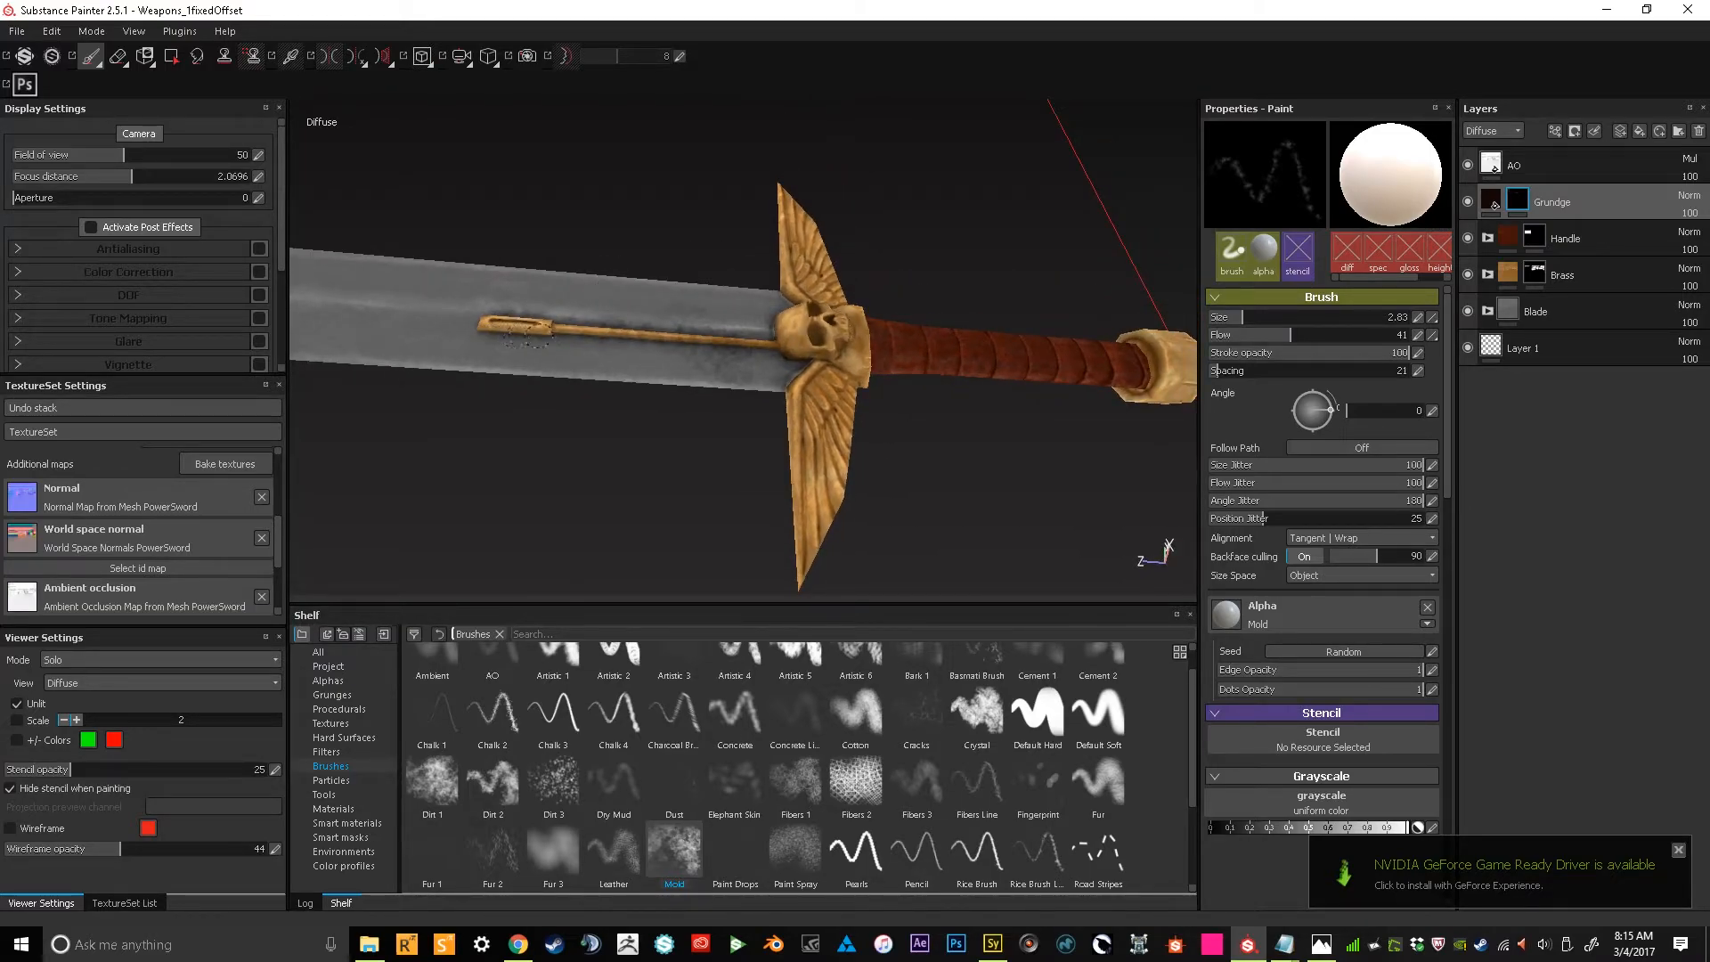
{"action": "mouse_move", "coordinate": [766, 410]}
{"action": "left_mouse_down", "text": "alt"}
{"action": "mouse_move", "coordinate": [812, 414]}
{"action": "mouse_move", "coordinate": [748, 457]}
{"action": "mouse_move", "coordinate": [774, 408]}
{"action": "mouse_move", "coordinate": [839, 366]}
{"action": "mouse_move", "coordinate": [782, 338]}
{"action": "mouse_move", "coordinate": [795, 329]}
{"action": "left_mouse_up", "text": "alt"}
{"action": "key", "text": "ctrl+z"}
Paint grime where the leather handle meets the pommel and the guard, using brush size 3.54
{"action": "key", "text": "d"}
{"action": "left_click_drag", "start_coordinate": [797, 276], "coordinate": [920, 281], "text": "alt"}
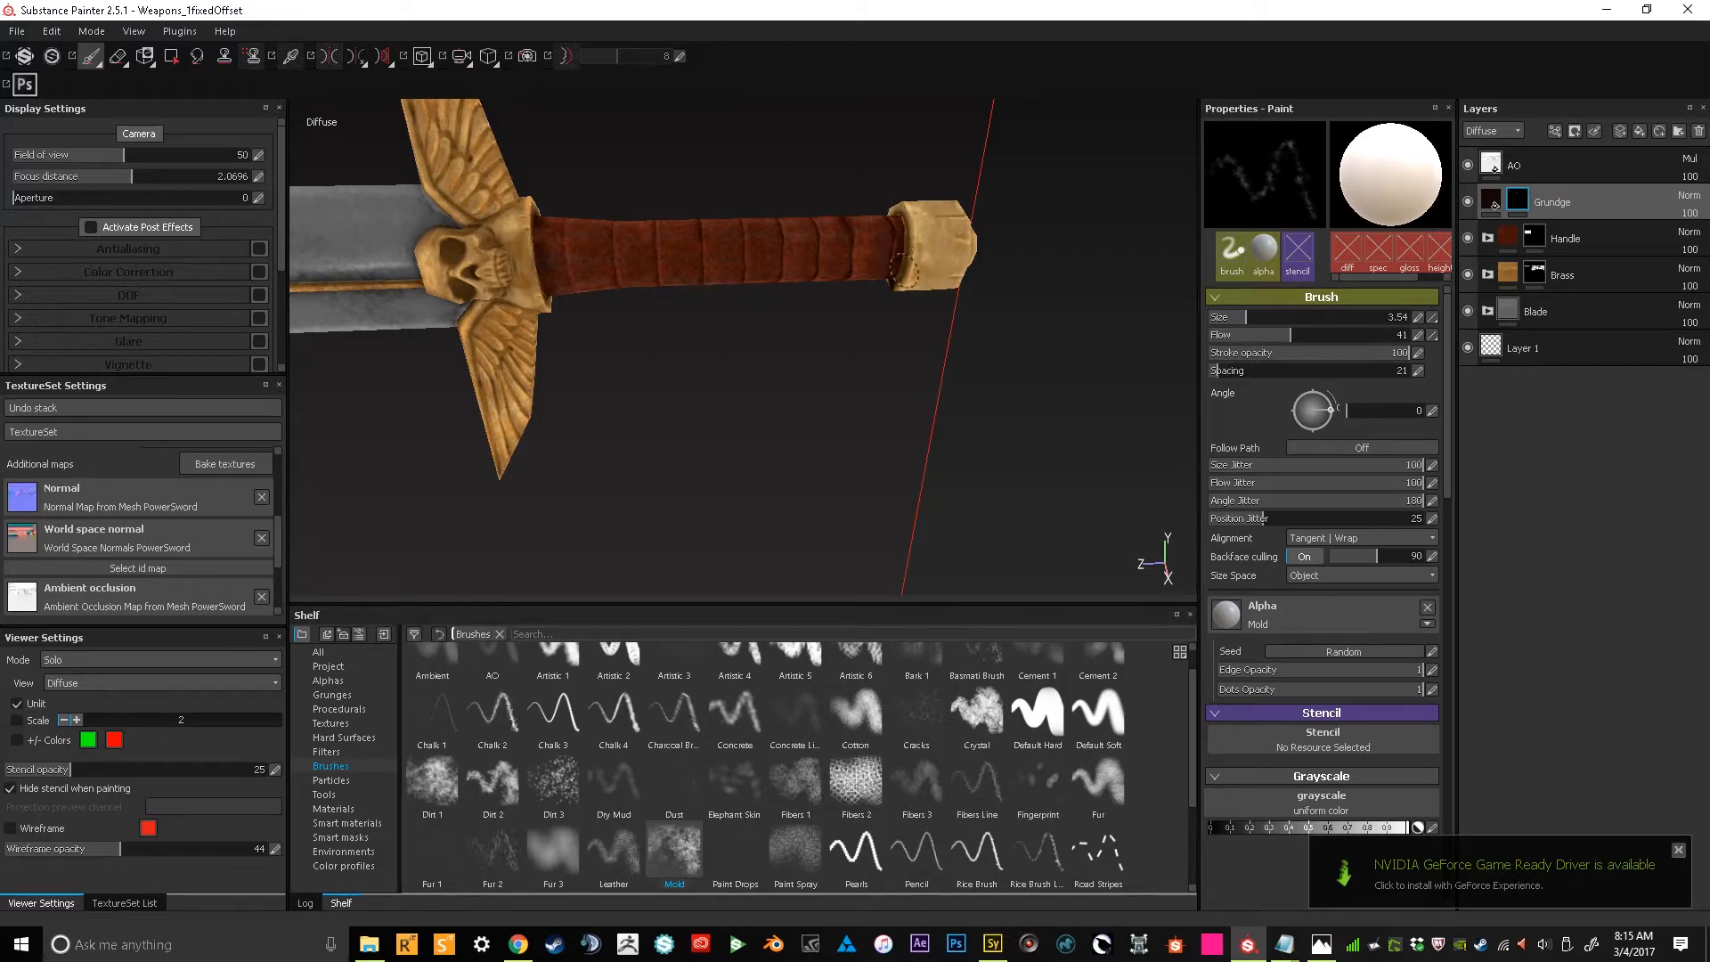
{"action": "left_click_drag", "start_coordinate": [904, 258], "coordinate": [924, 260], "text": "alt"}
{"action": "mouse_move", "coordinate": [801, 401]}
{"action": "left_mouse_down", "text": "alt"}
{"action": "mouse_move", "coordinate": [896, 420]}
{"action": "mouse_move", "coordinate": [904, 294]}
{"action": "mouse_move", "coordinate": [911, 309]}
{"action": "mouse_move", "coordinate": [894, 259]}
{"action": "mouse_move", "coordinate": [950, 214]}
{"action": "mouse_move", "coordinate": [853, 326]}
{"action": "mouse_move", "coordinate": [846, 259]}
{"action": "mouse_move", "coordinate": [807, 246]}
{"action": "mouse_move", "coordinate": [721, 262]}
{"action": "mouse_move", "coordinate": [722, 292]}
{"action": "left_mouse_up", "text": "alt"}
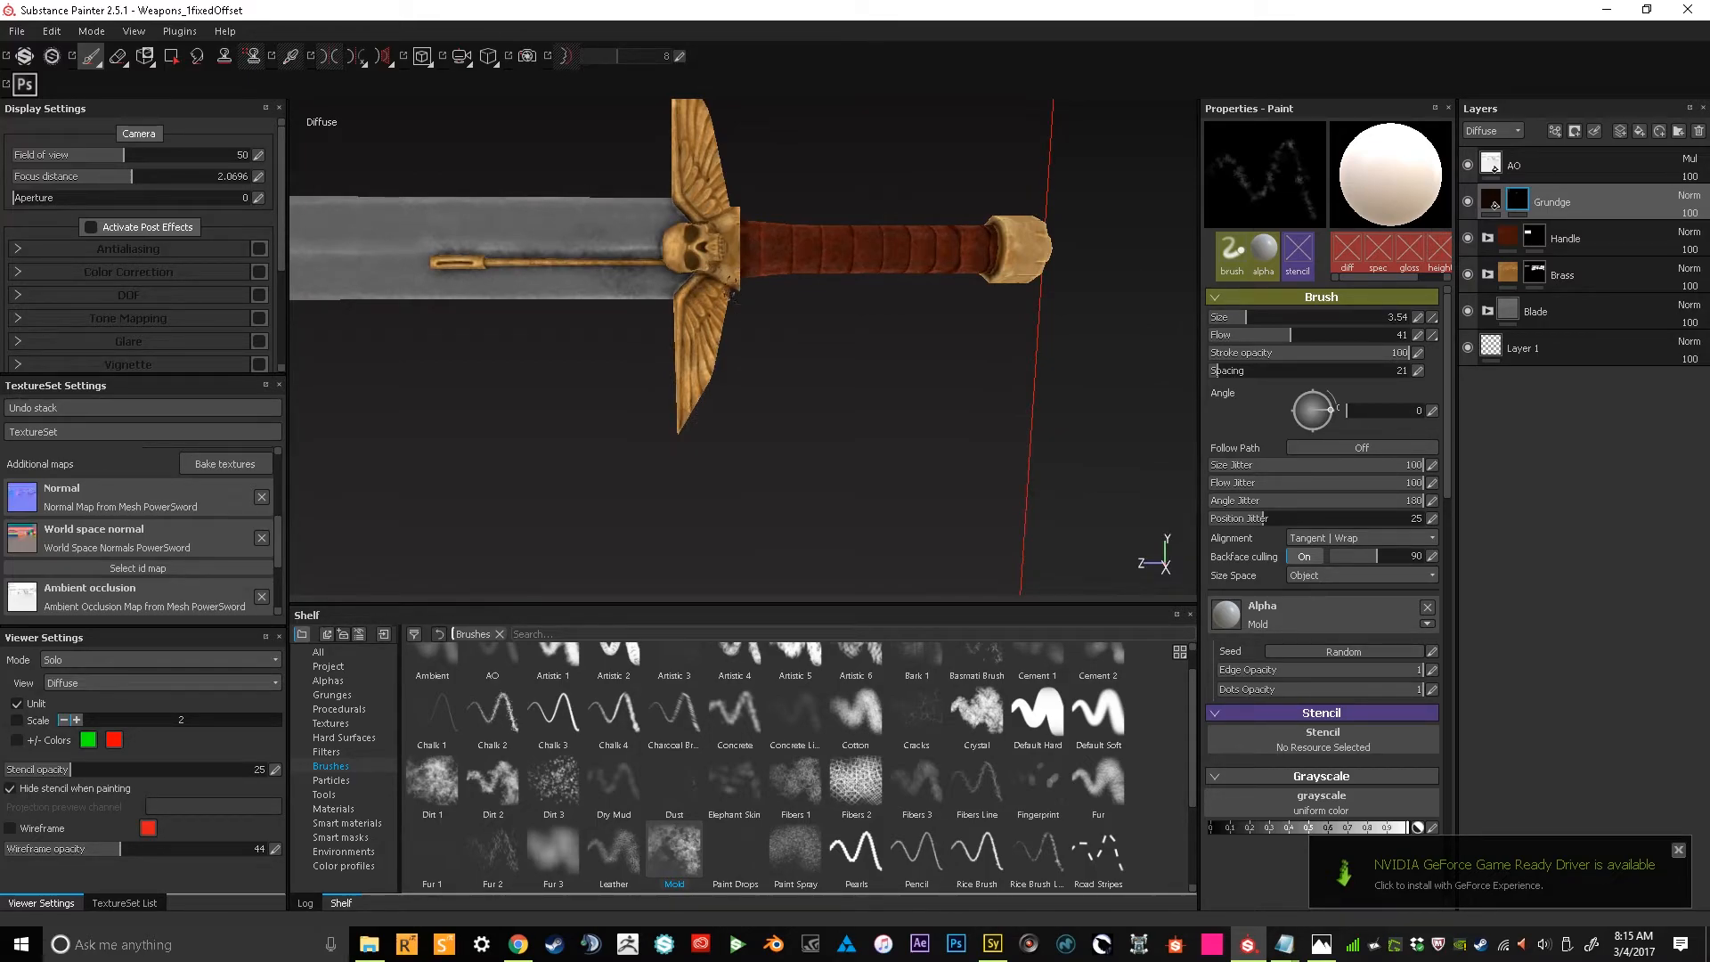
{"action": "left_click_drag", "start_coordinate": [677, 201], "coordinate": [623, 390], "text": "alt"}
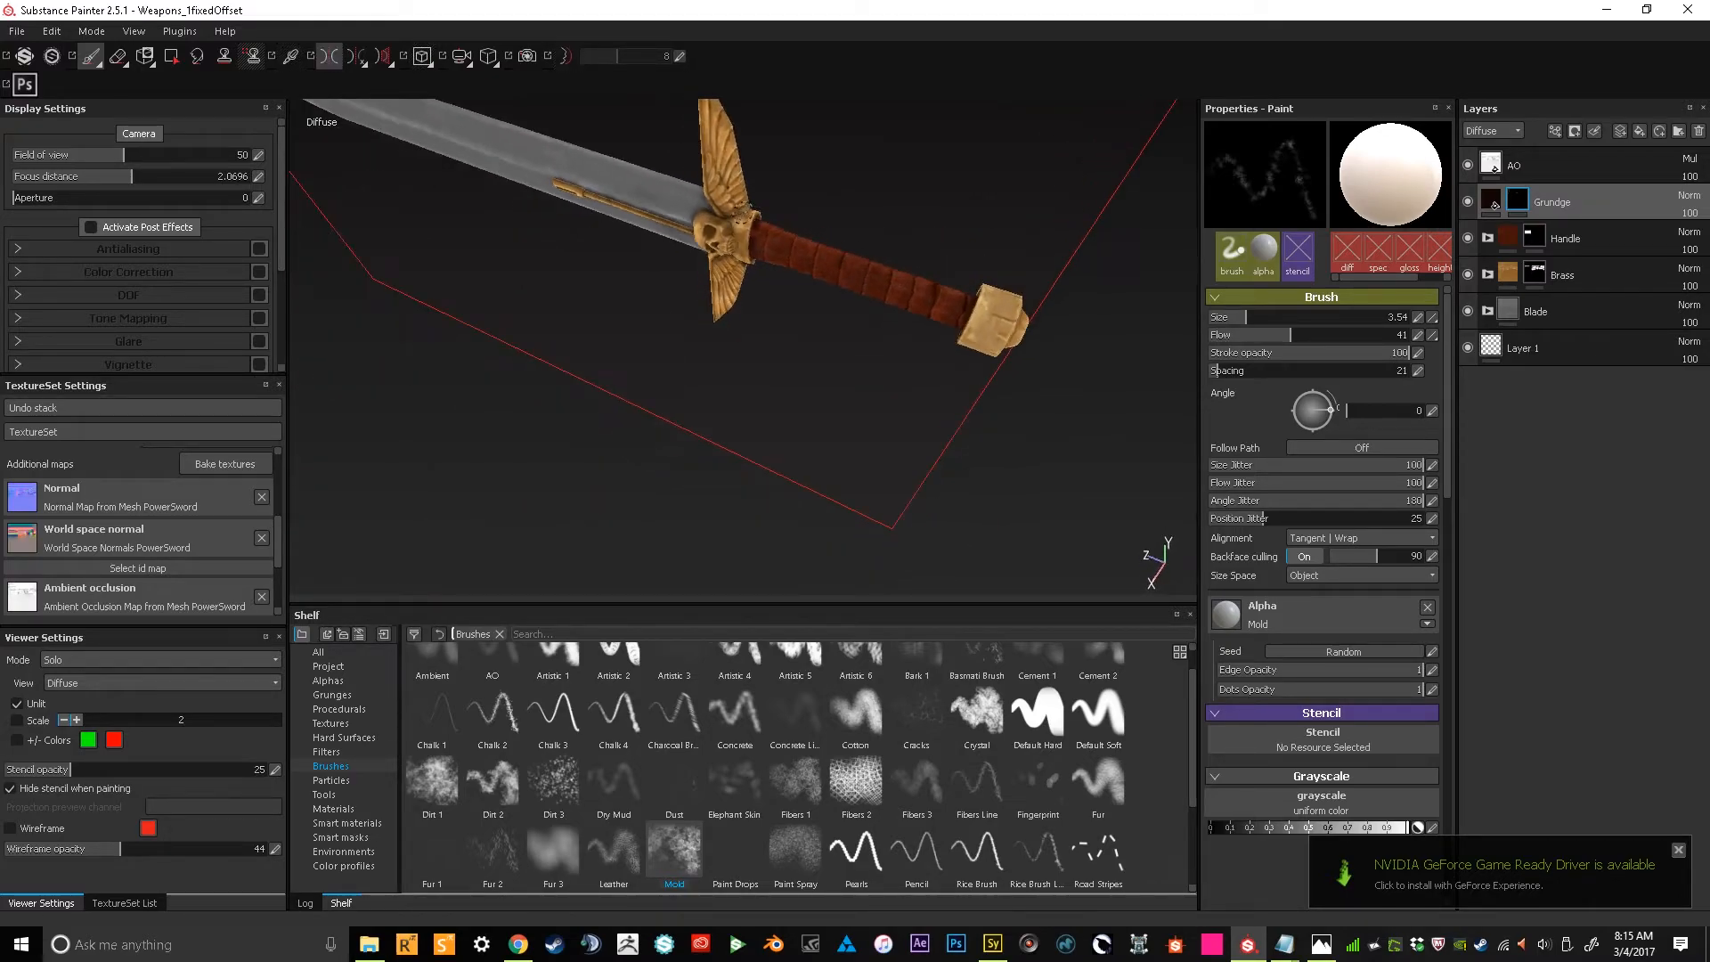
Lighten the Grundge layer's diffuse colour to brown (0.044, 0.011, 0.000), and reselect its mask for painting
{"action": "left_click", "coordinate": [1494, 203]}
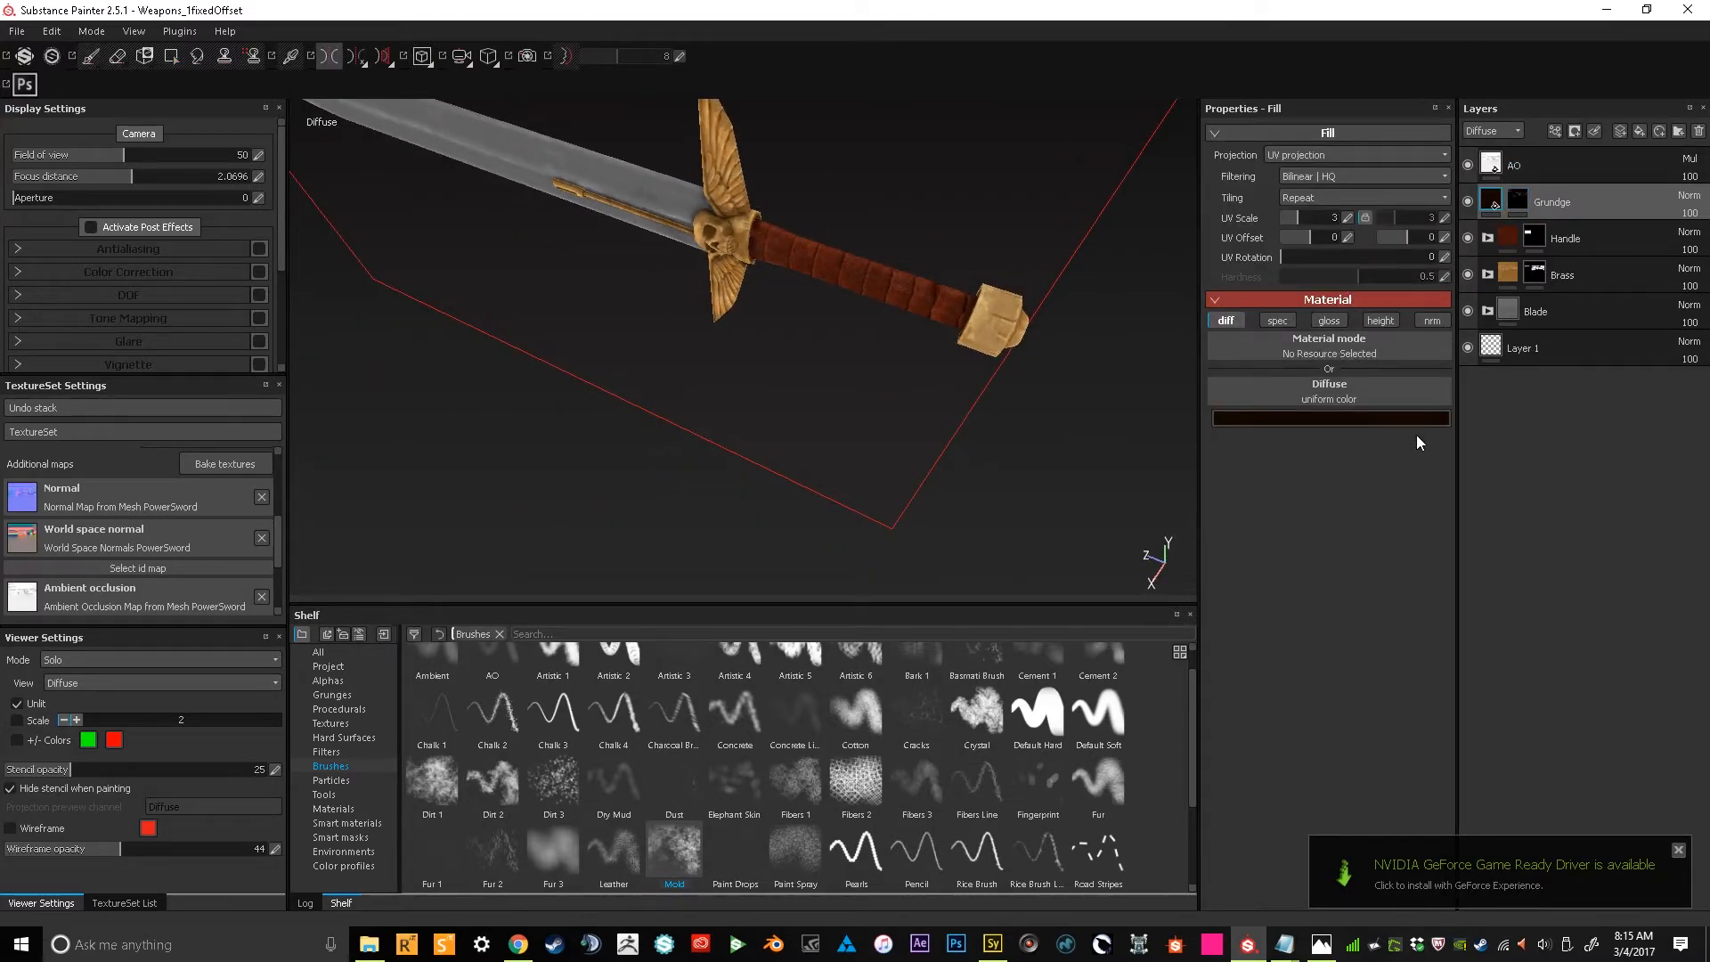
{"action": "left_click", "coordinate": [1415, 418]}
{"action": "mouse_move", "coordinate": [1396, 469]}
{"action": "left_mouse_down"}
{"action": "mouse_move", "coordinate": [1390, 437]}
{"action": "mouse_move", "coordinate": [1392, 458]}
{"action": "left_mouse_up"}
{"action": "left_click", "coordinate": [1496, 314]}
{"action": "left_click_drag", "start_coordinate": [1042, 320], "coordinate": [784, 294], "text": "alt"}
{"action": "middle_click_drag", "start_coordinate": [783, 294], "coordinate": [539, 350], "text": "alt"}
{"action": "left_click_drag", "start_coordinate": [1006, 313], "coordinate": [921, 283], "text": "alt"}
{"action": "left_click", "coordinate": [1517, 201]}
{"action": "left_click_drag", "start_coordinate": [940, 350], "coordinate": [914, 350], "text": "alt"}
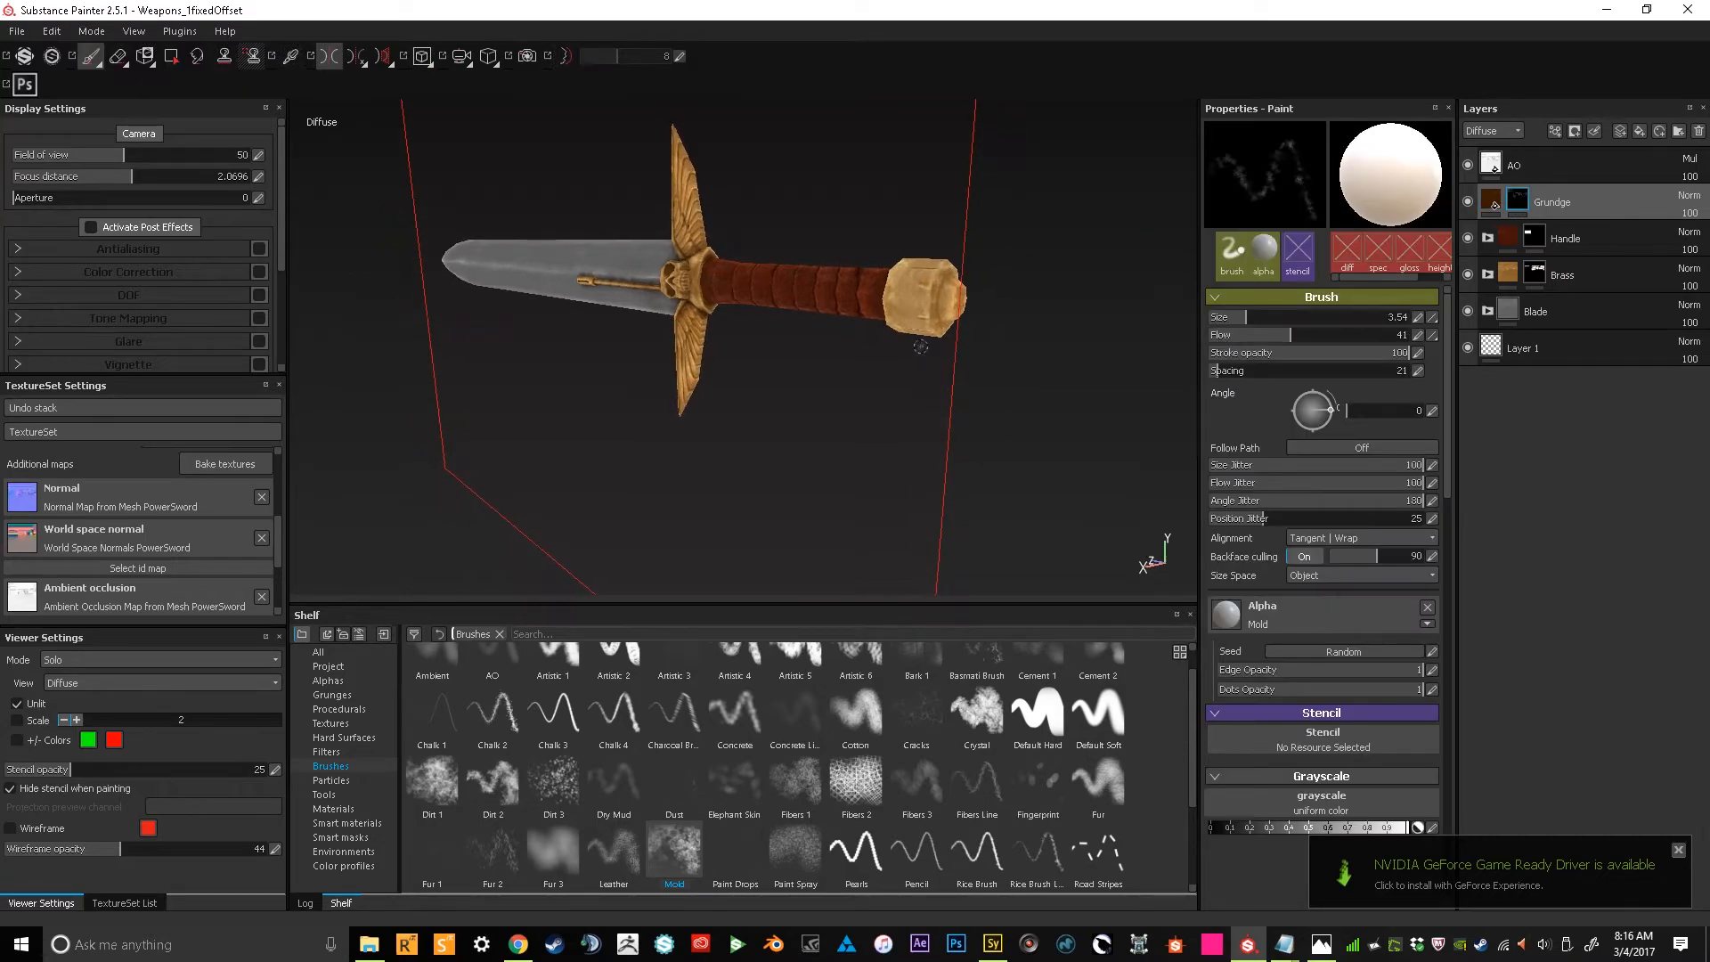
Reduce the Mold brush to size 1.65 and paint grime into the skull's face, eye socket and forehead on the guard
{"action": "mouse_move", "coordinate": [948, 278]}
{"action": "left_mouse_down", "text": "alt"}
{"action": "mouse_move", "coordinate": [941, 355]}
{"action": "mouse_move", "coordinate": [969, 273]}
{"action": "mouse_move", "coordinate": [975, 354]}
{"action": "mouse_move", "coordinate": [1014, 337]}
{"action": "mouse_move", "coordinate": [858, 427]}
{"action": "mouse_move", "coordinate": [893, 392]}
{"action": "mouse_move", "coordinate": [818, 397]}
{"action": "left_mouse_up", "text": "alt"}
{"action": "middle_click_drag", "start_coordinate": [818, 397], "coordinate": [860, 388], "text": "alt"}
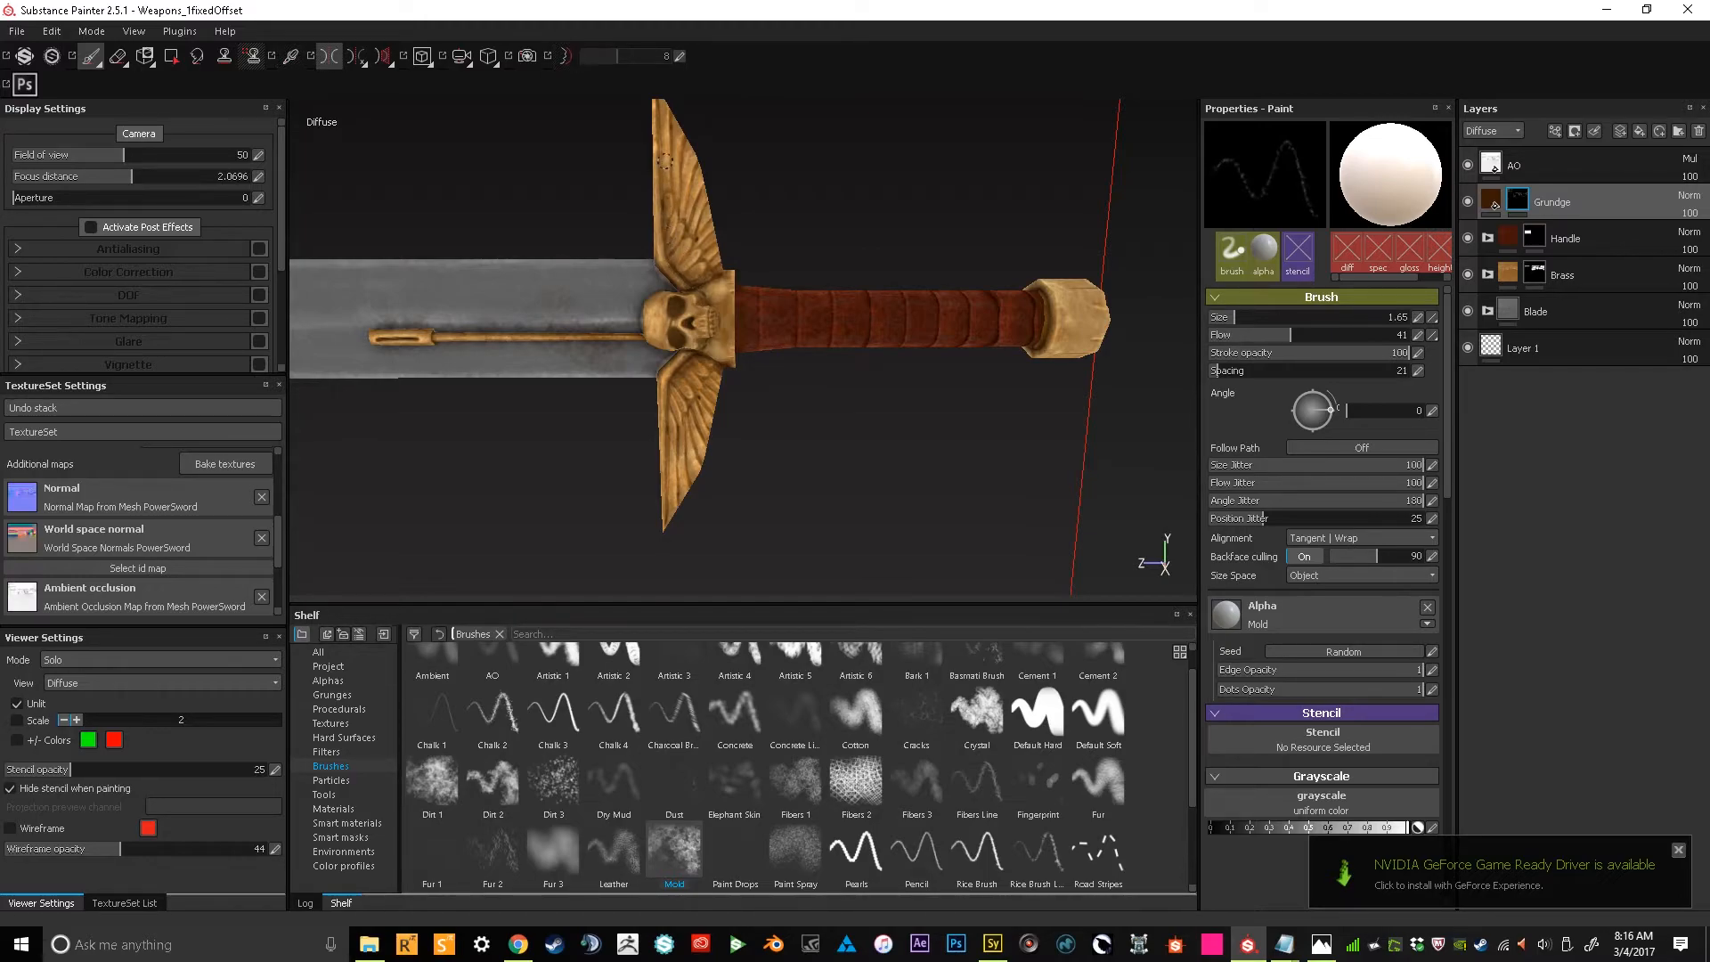
{"action": "mouse_move", "coordinate": [659, 111]}
{"action": "middle_mouse_down", "text": "alt"}
{"action": "mouse_move", "coordinate": [668, 198]}
{"action": "mouse_move", "coordinate": [645, 142]}
{"action": "middle_mouse_up", "text": "alt"}
{"action": "left_click_drag", "start_coordinate": [688, 305], "coordinate": [702, 321]}
{"action": "left_click_drag", "start_coordinate": [756, 424], "coordinate": [754, 404], "text": "alt"}
{"action": "left_click_drag", "start_coordinate": [660, 314], "coordinate": [661, 321]}
{"action": "left_click_drag", "start_coordinate": [723, 410], "coordinate": [725, 420], "text": "alt"}
{"action": "right_click_drag", "start_coordinate": [724, 420], "coordinate": [776, 424], "text": "alt"}
{"action": "left_click_drag", "start_coordinate": [641, 336], "coordinate": [645, 331]}
{"action": "left_click_drag", "start_coordinate": [649, 331], "coordinate": [644, 330]}
{"action": "left_click_drag", "start_coordinate": [645, 291], "coordinate": [648, 336]}
Paint finer grime details around the skull's teeth and cheek using brush size 0.79
{"action": "mouse_move", "coordinate": [775, 371]}
{"action": "right_mouse_down", "text": "alt"}
{"action": "mouse_move", "coordinate": [717, 424]}
{"action": "mouse_move", "coordinate": [718, 489]}
{"action": "right_mouse_up", "text": "alt"}
{"action": "mouse_move", "coordinate": [718, 489]}
{"action": "left_mouse_down", "text": "alt"}
{"action": "mouse_move", "coordinate": [695, 307]}
{"action": "mouse_move", "coordinate": [676, 326]}
{"action": "left_mouse_up", "text": "alt"}
{"action": "left_click_drag", "start_coordinate": [682, 317], "coordinate": [807, 201]}
{"action": "right_click_drag", "start_coordinate": [808, 202], "coordinate": [786, 232], "text": "alt"}
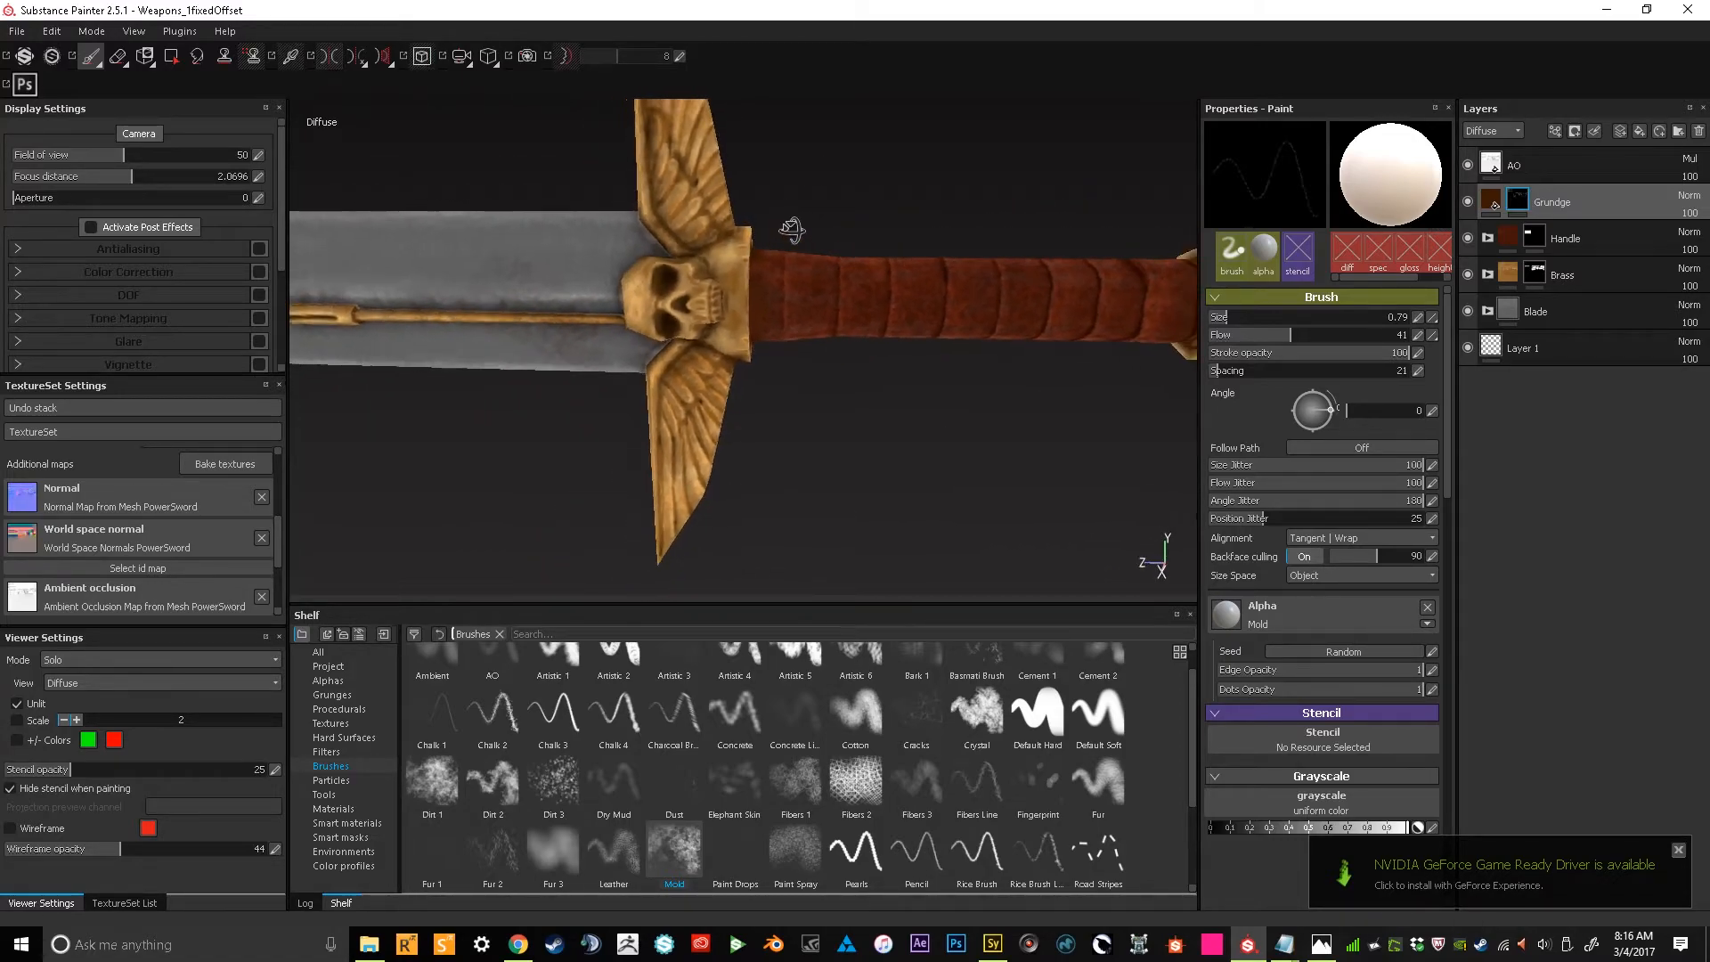
{"action": "left_click_drag", "start_coordinate": [787, 232], "coordinate": [772, 200], "text": "alt"}
{"action": "right_click_drag", "start_coordinate": [773, 201], "coordinate": [768, 458], "text": "alt"}
{"action": "left_click_drag", "start_coordinate": [768, 458], "coordinate": [697, 315], "text": "alt"}
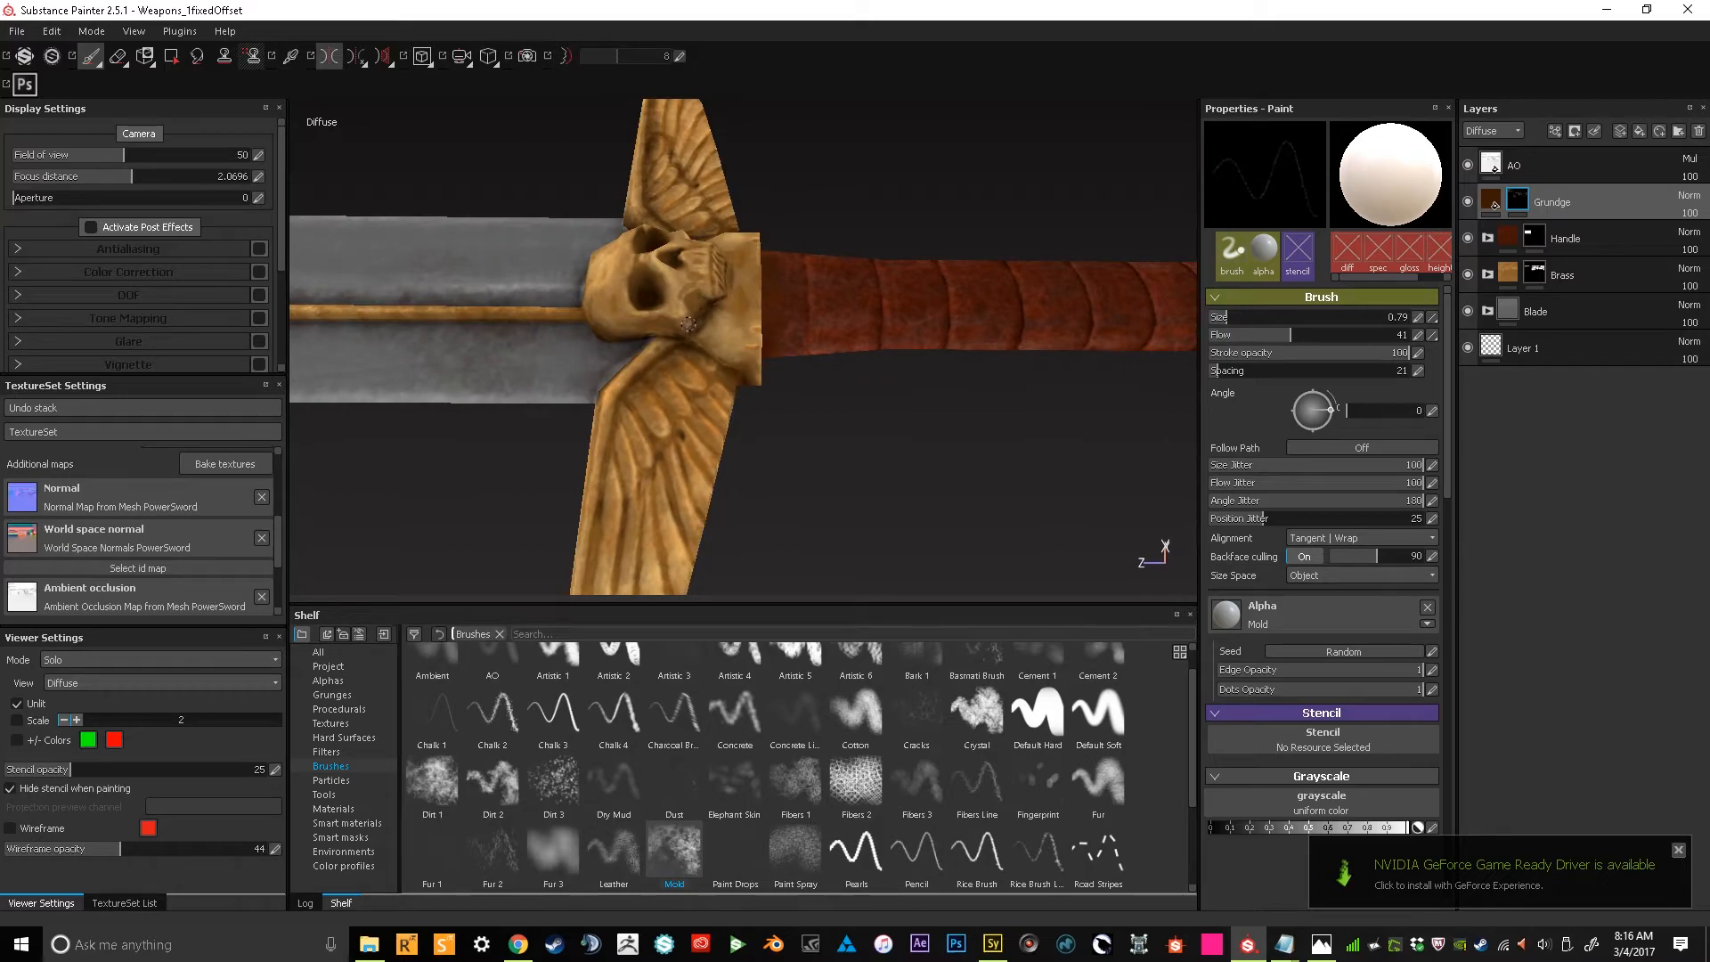
Paint the skull's eye sockets with brush size 1.67 and its crown next to the blade with size 3.59
{"action": "left_click_drag", "start_coordinate": [696, 312], "coordinate": [634, 241], "text": "alt"}
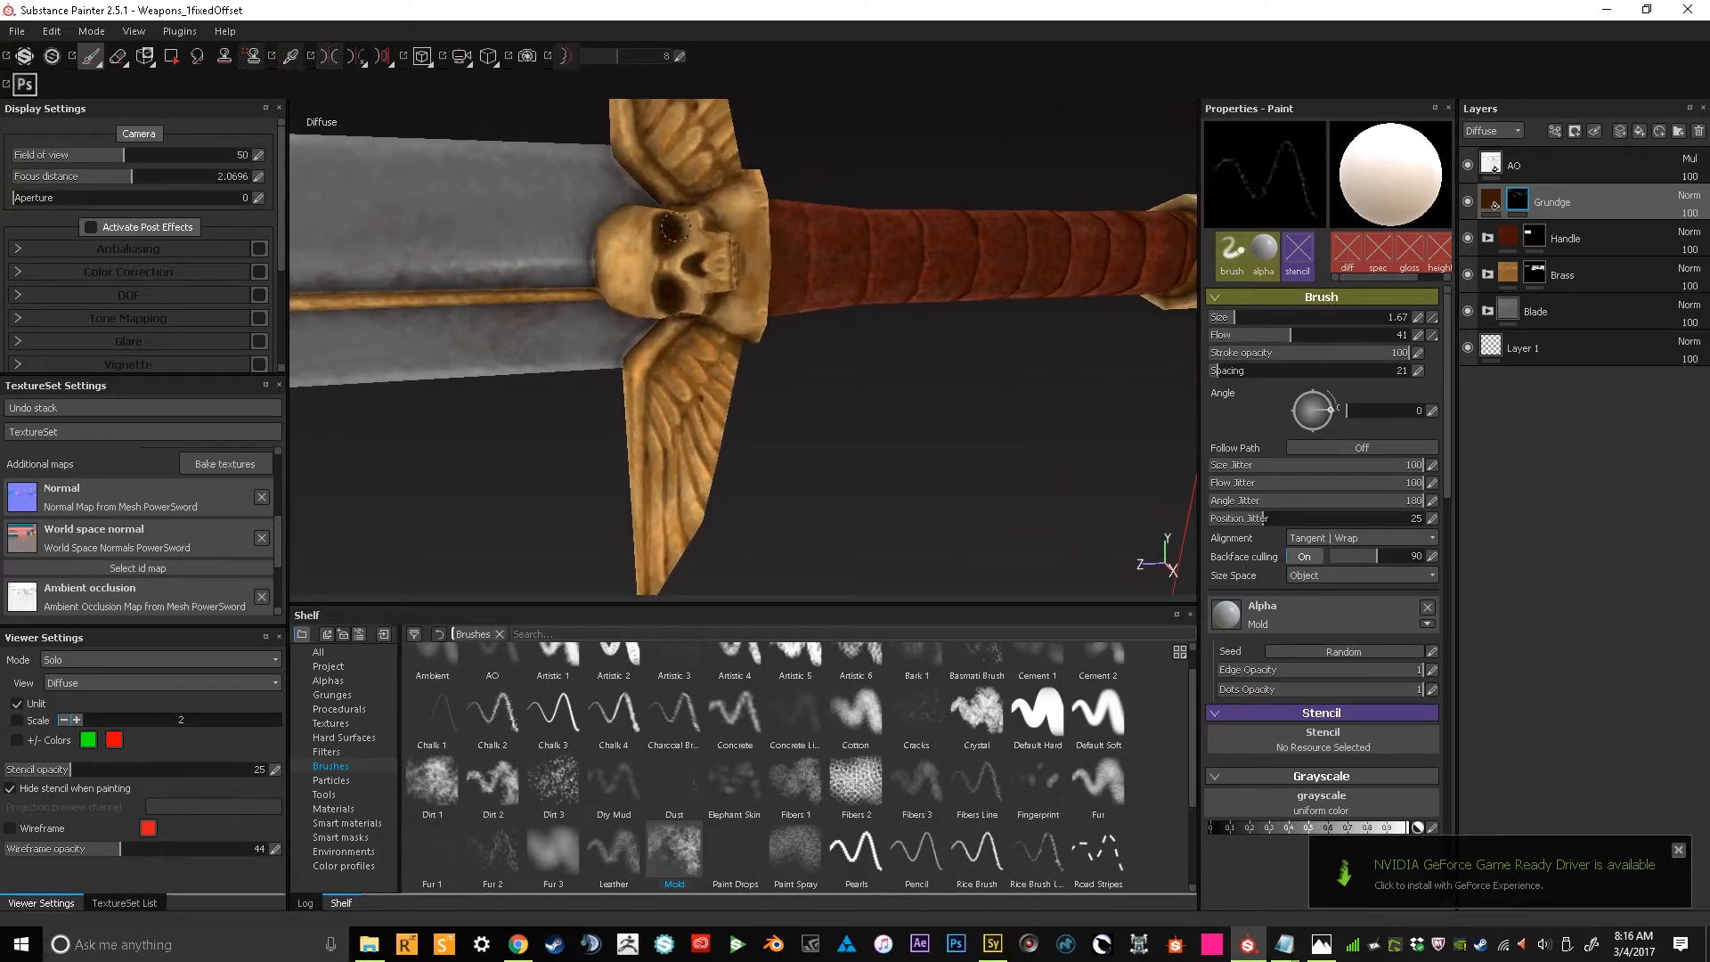
{"action": "left_click_drag", "start_coordinate": [670, 299], "coordinate": [634, 297], "text": "alt"}
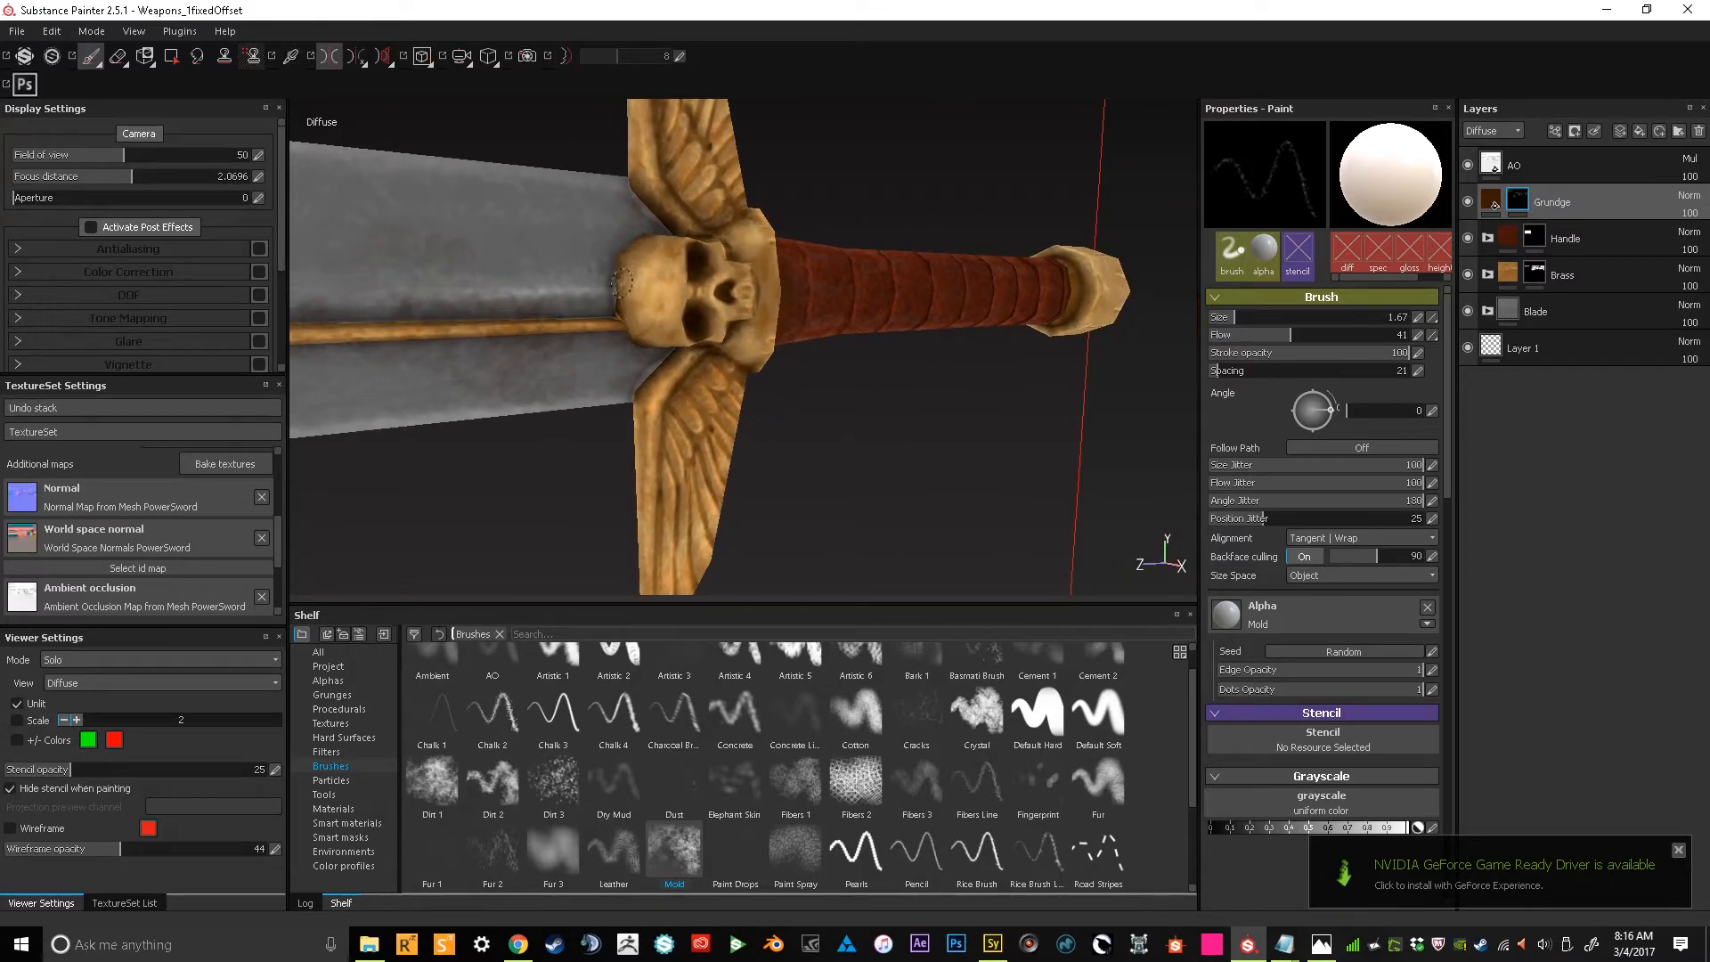
{"action": "key", "text": "]"}
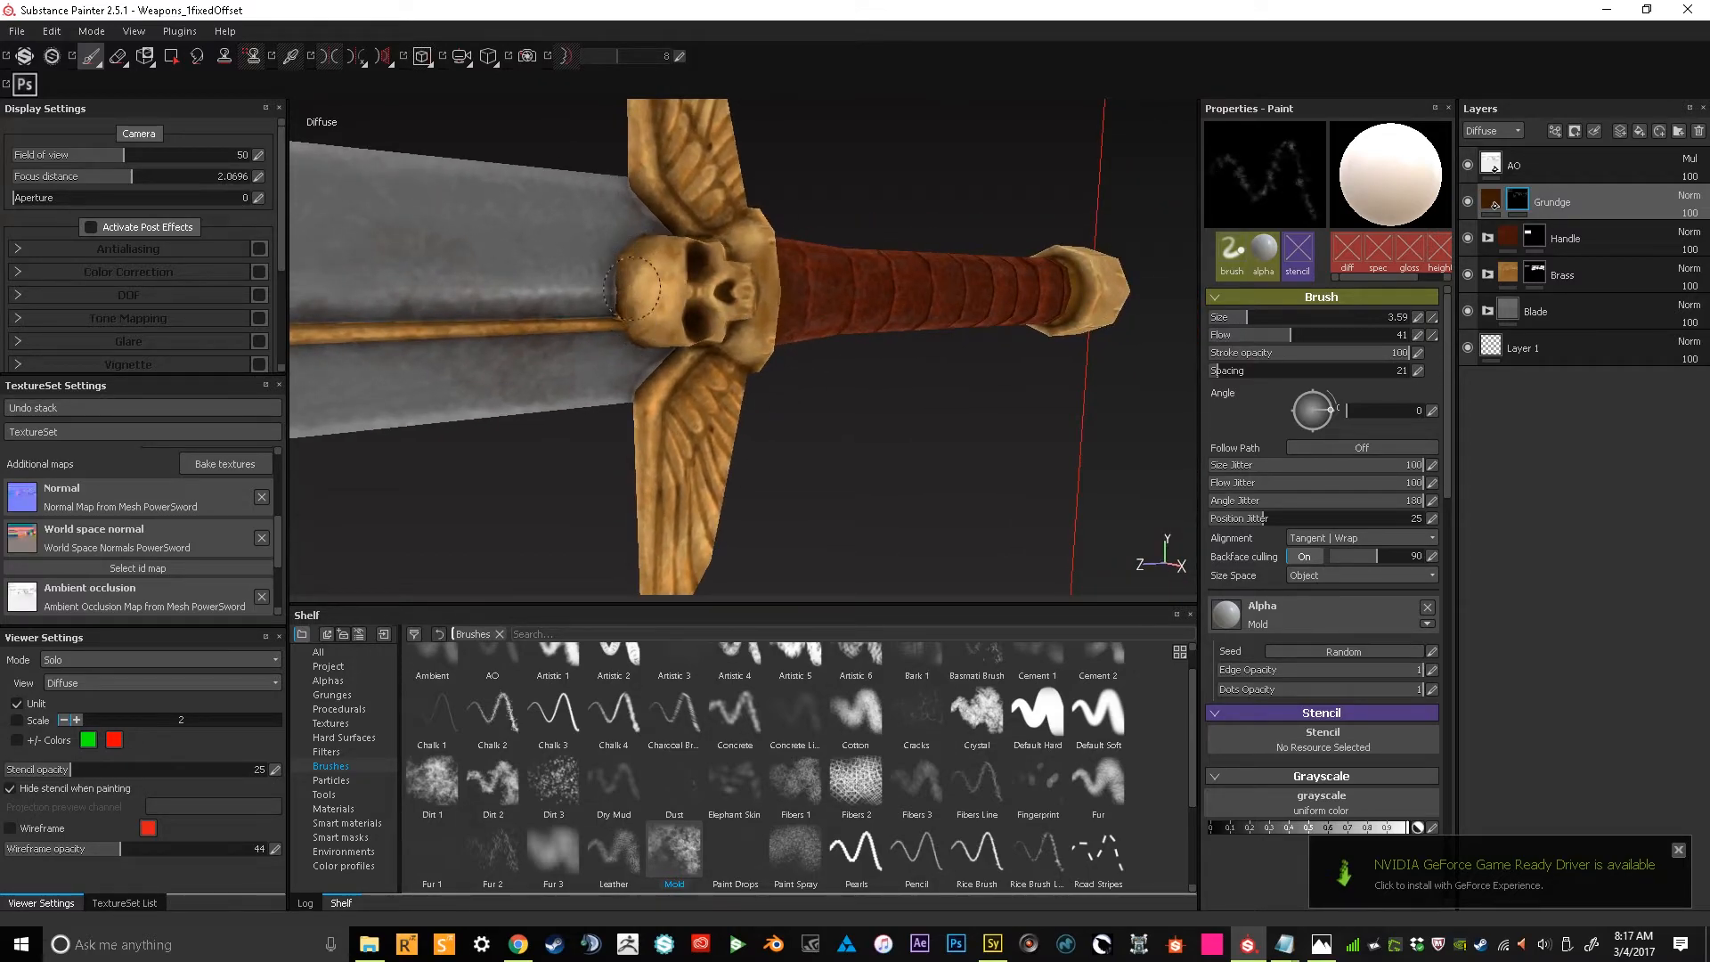
Reduce the brush to size 1.67 and paint grime on the lower wing and the guard's edge beside the leather handle
{"action": "mouse_move", "coordinate": [634, 301]}
{"action": "left_mouse_down", "text": "alt"}
{"action": "mouse_move", "coordinate": [689, 378]}
{"action": "mouse_move", "coordinate": [709, 260]}
{"action": "mouse_move", "coordinate": [751, 245]}
{"action": "left_mouse_up", "text": "alt"}
{"action": "middle_click_drag", "start_coordinate": [751, 245], "coordinate": [715, 305], "text": "alt"}
{"action": "mouse_move", "coordinate": [715, 304]}
{"action": "left_mouse_down", "text": "alt"}
{"action": "mouse_move", "coordinate": [681, 349]}
{"action": "mouse_move", "coordinate": [696, 356]}
{"action": "left_mouse_up", "text": "alt"}
{"action": "middle_click_drag", "start_coordinate": [696, 396], "coordinate": [698, 356], "text": "alt"}
{"action": "mouse_move", "coordinate": [698, 356]}
{"action": "right_mouse_down", "text": "alt"}
{"action": "mouse_move", "coordinate": [699, 449]}
{"action": "mouse_move", "coordinate": [697, 382]}
{"action": "right_mouse_up", "text": "alt"}
{"action": "key", "text": "bracketleft"}
{"action": "key", "text": "bracketleft"}
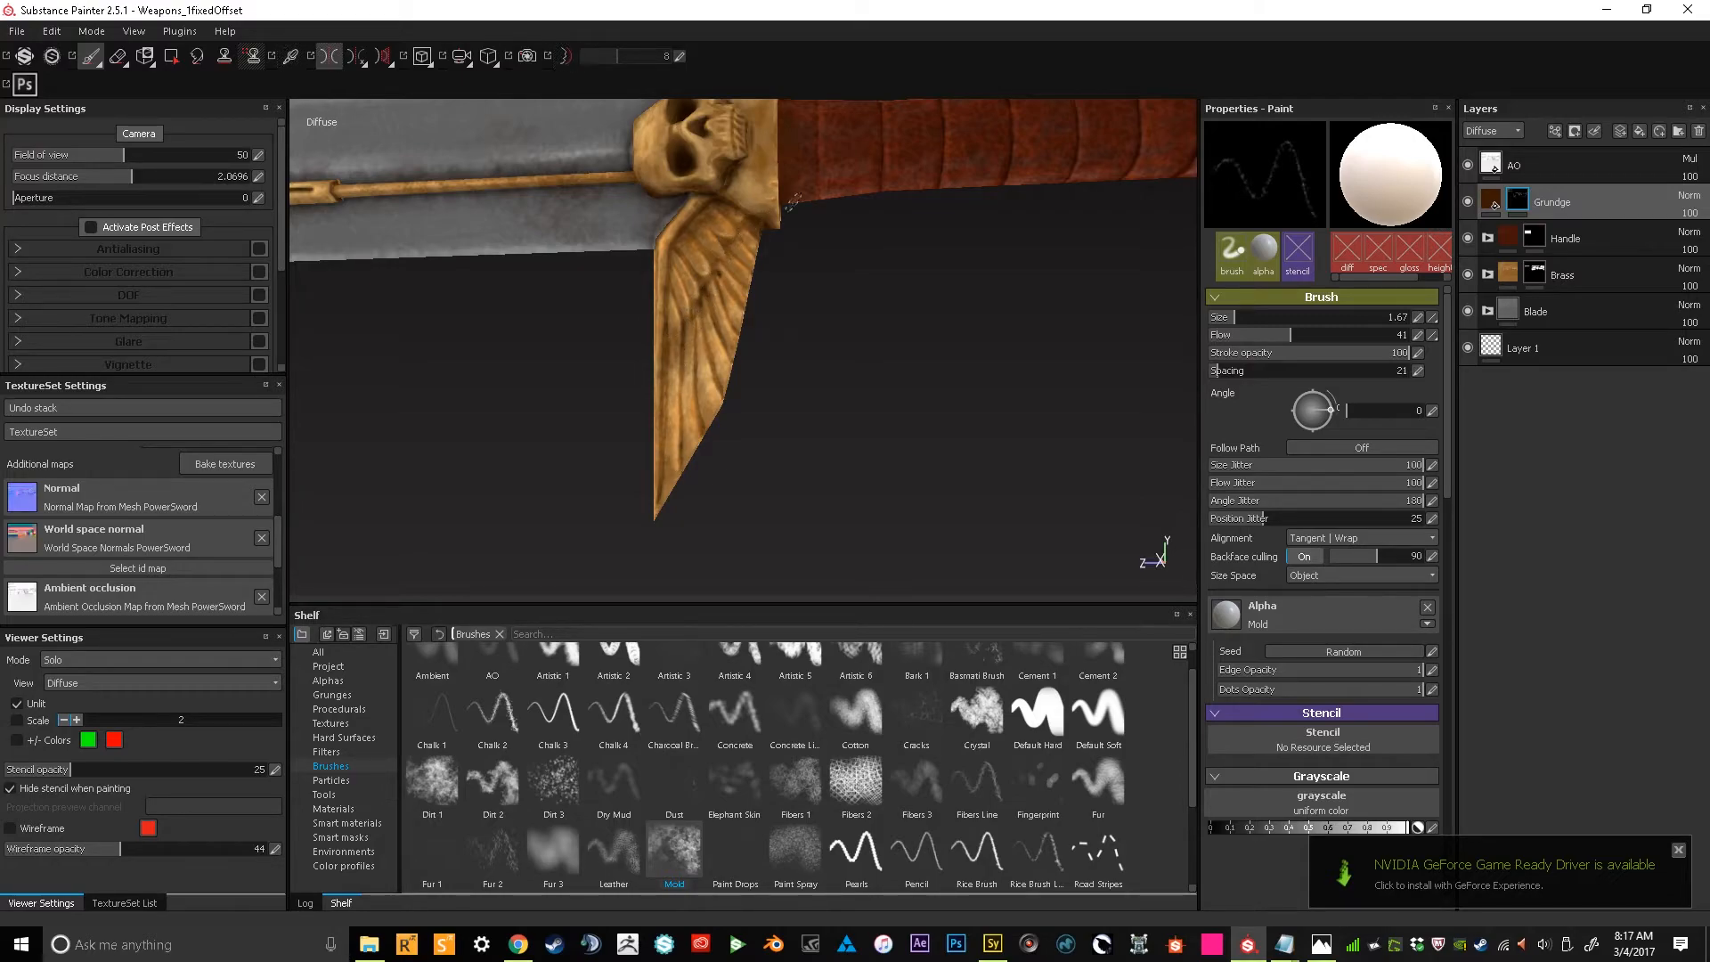
Reduce the brush to size 0.78 and paint grime between the feathers of the upper wing
{"action": "left_click_drag", "start_coordinate": [730, 243], "coordinate": [725, 374], "text": "alt"}
{"action": "right_click_drag", "start_coordinate": [726, 374], "coordinate": [892, 132], "text": "alt"}
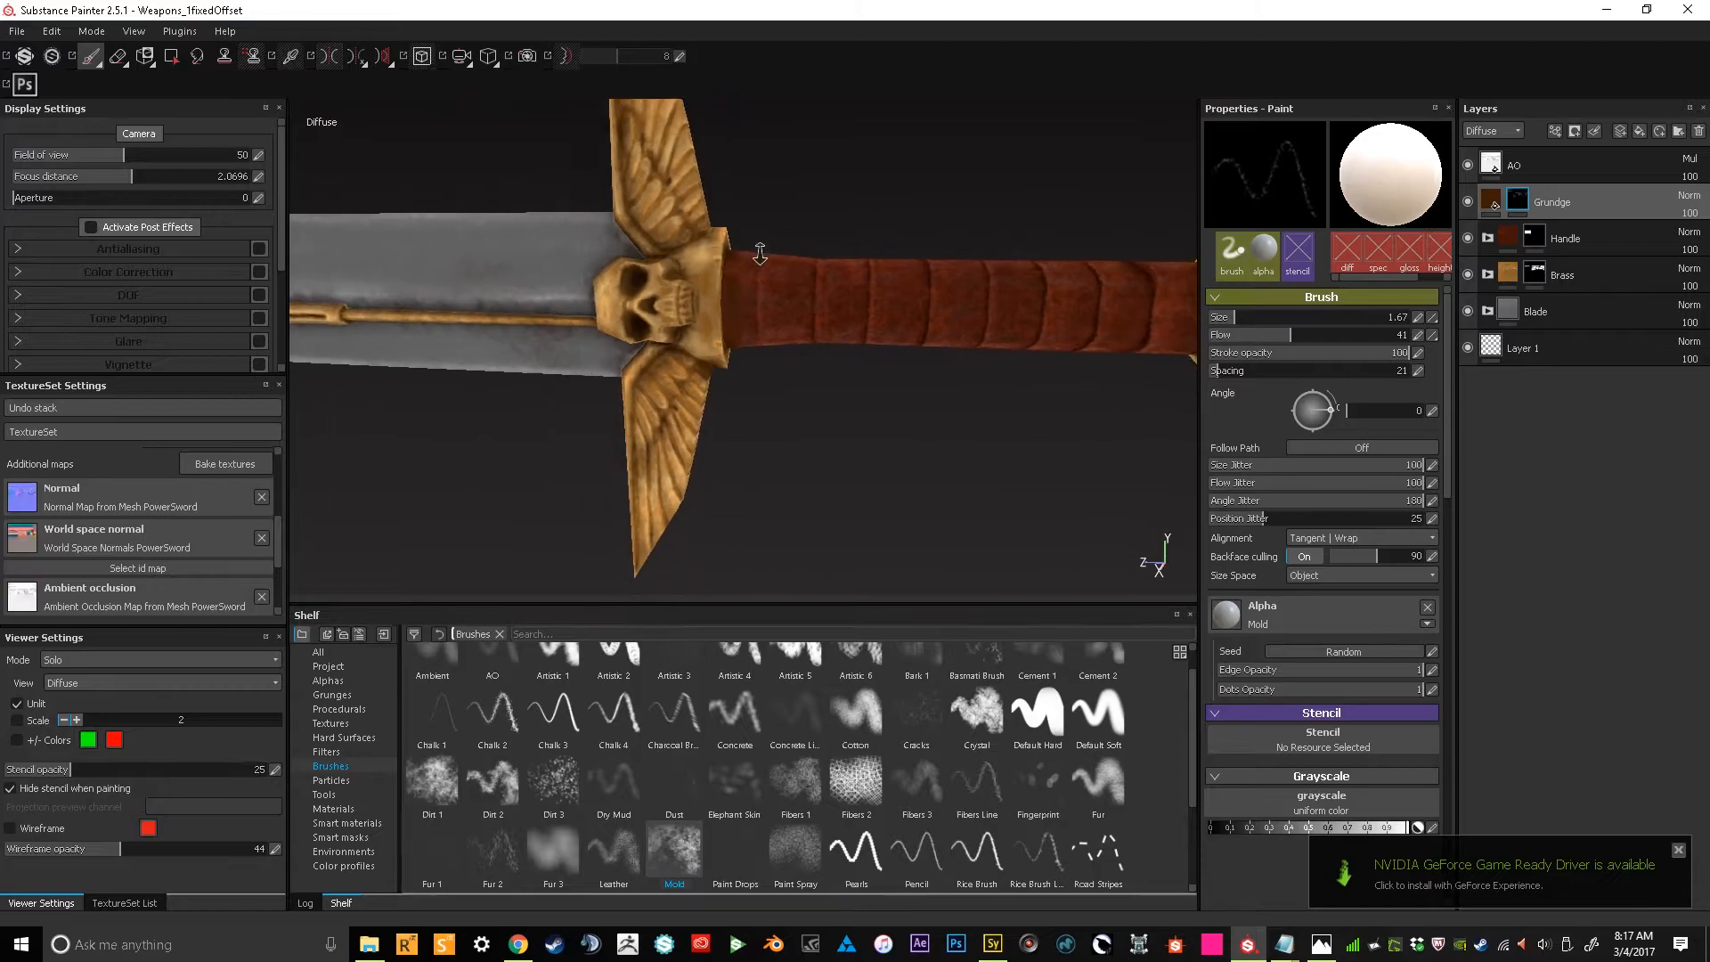
{"action": "mouse_move", "coordinate": [892, 133]}
{"action": "left_mouse_down", "text": "alt"}
{"action": "mouse_move", "coordinate": [802, 174]}
{"action": "mouse_move", "coordinate": [774, 259]}
{"action": "left_mouse_up", "text": "alt"}
{"action": "mouse_move", "coordinate": [775, 259]}
{"action": "right_mouse_down", "text": "alt"}
{"action": "mouse_move", "coordinate": [718, 398]}
{"action": "mouse_move", "coordinate": [693, 416]}
{"action": "right_mouse_up", "text": "alt"}
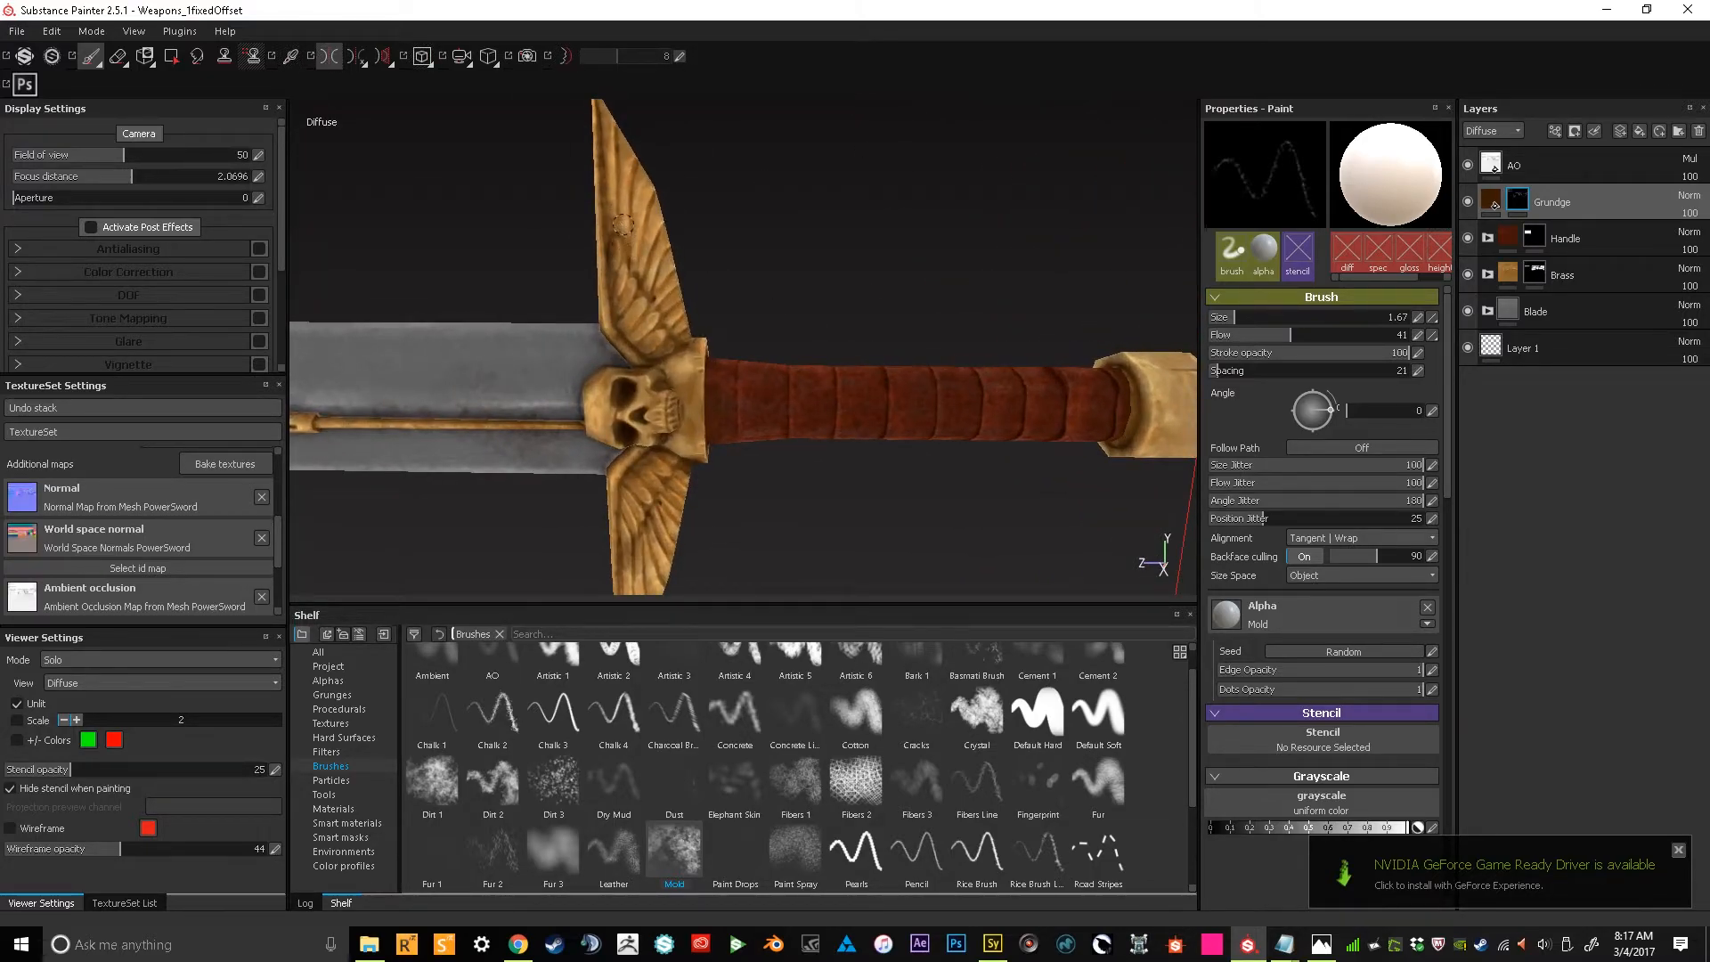
{"action": "key", "text": "bracketleft"}
{"action": "mouse_move", "coordinate": [626, 223]}
{"action": "left_mouse_down"}
{"action": "mouse_move", "coordinate": [636, 249]}
{"action": "mouse_move", "coordinate": [644, 223]}
{"action": "mouse_move", "coordinate": [640, 254]}
{"action": "mouse_move", "coordinate": [668, 235]}
{"action": "mouse_move", "coordinate": [666, 314]}
{"action": "left_mouse_up"}
{"action": "left_click_drag", "start_coordinate": [666, 287], "coordinate": [668, 295]}
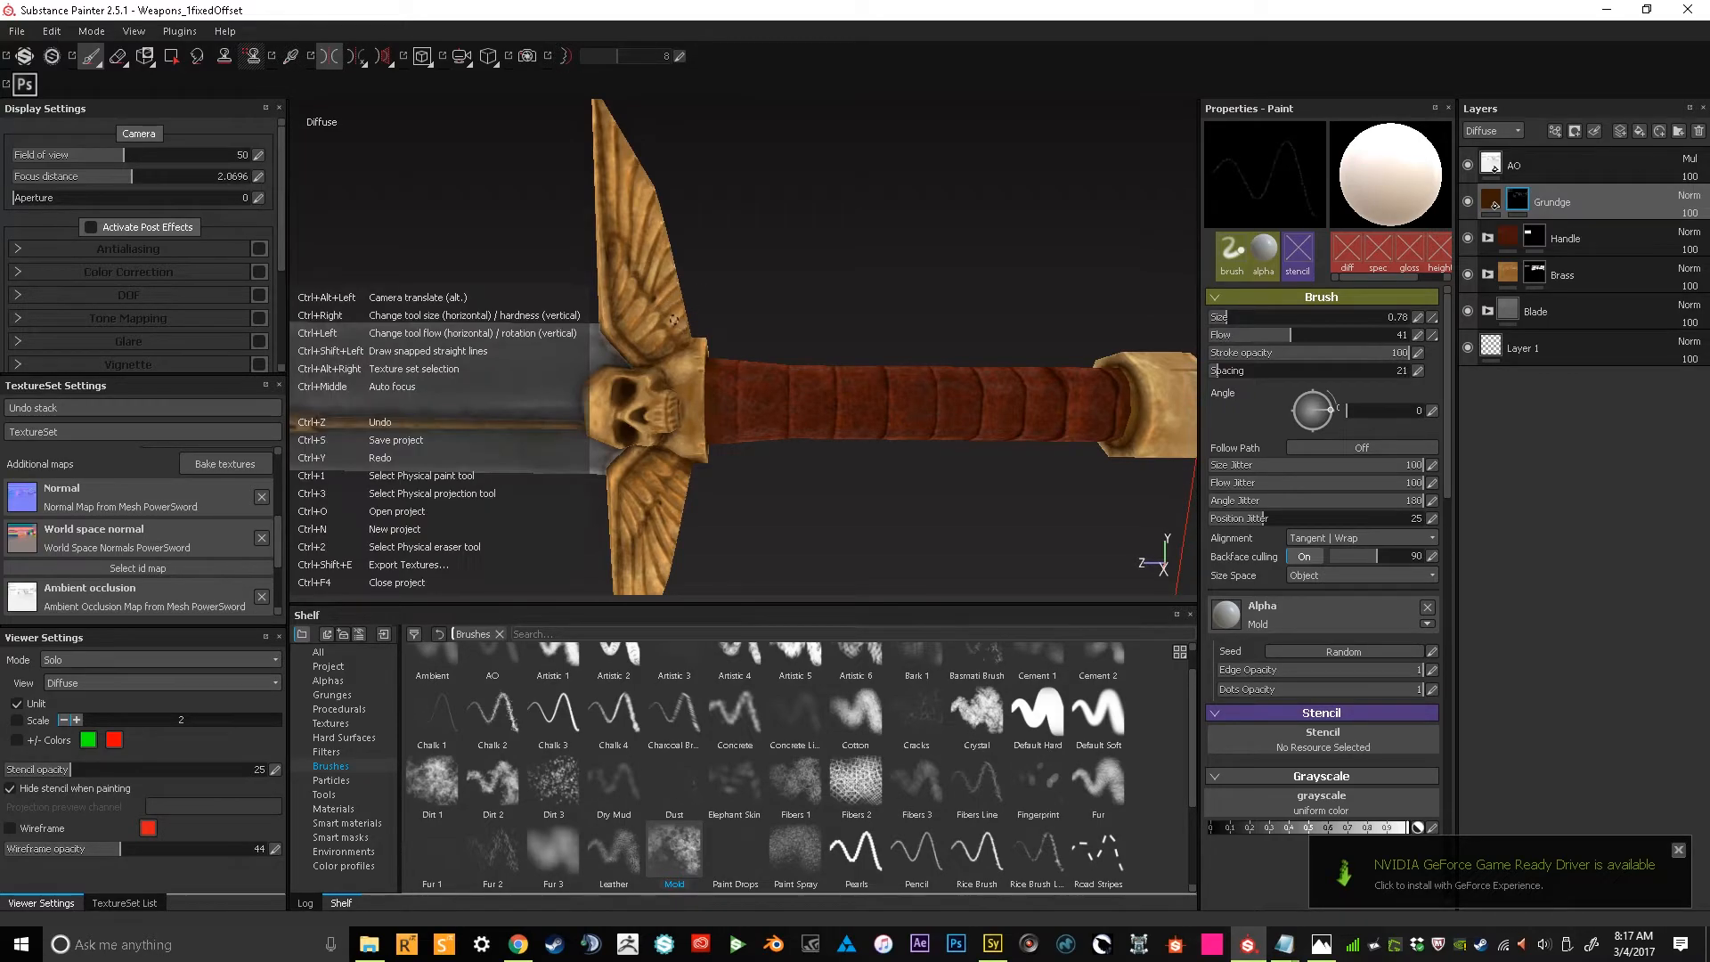
{"action": "left_click_drag", "start_coordinate": [644, 347], "coordinate": [659, 326]}
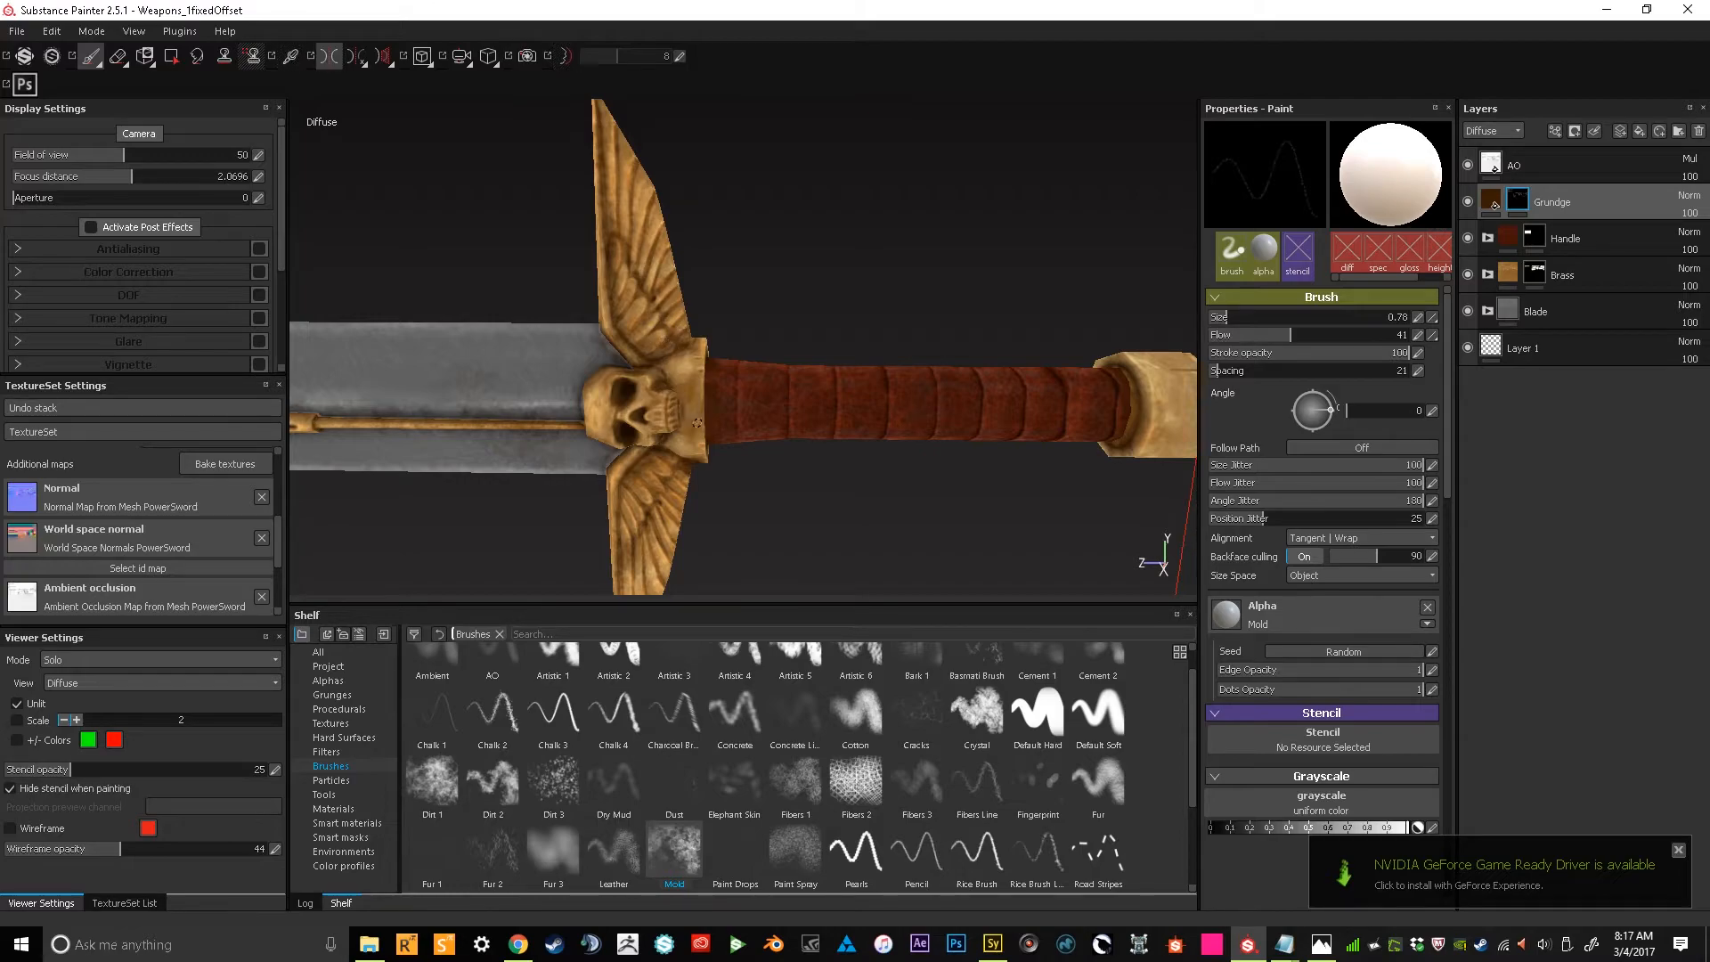
Paint grime between the lower wing's feathers and add more strokes where the upper wing meets the guard
{"action": "middle_click_drag", "start_coordinate": [695, 421], "coordinate": [685, 285], "text": "alt"}
{"action": "left_click_drag", "start_coordinate": [652, 414], "coordinate": [646, 430]}
{"action": "mouse_move", "coordinate": [649, 405]}
{"action": "left_mouse_down"}
{"action": "mouse_move", "coordinate": [639, 436]}
{"action": "mouse_move", "coordinate": [625, 430]}
{"action": "mouse_move", "coordinate": [626, 464]}
{"action": "left_mouse_up"}
{"action": "mouse_move", "coordinate": [643, 369]}
{"action": "left_mouse_down"}
{"action": "mouse_move", "coordinate": [653, 383]}
{"action": "mouse_move", "coordinate": [668, 346]}
{"action": "left_mouse_up"}
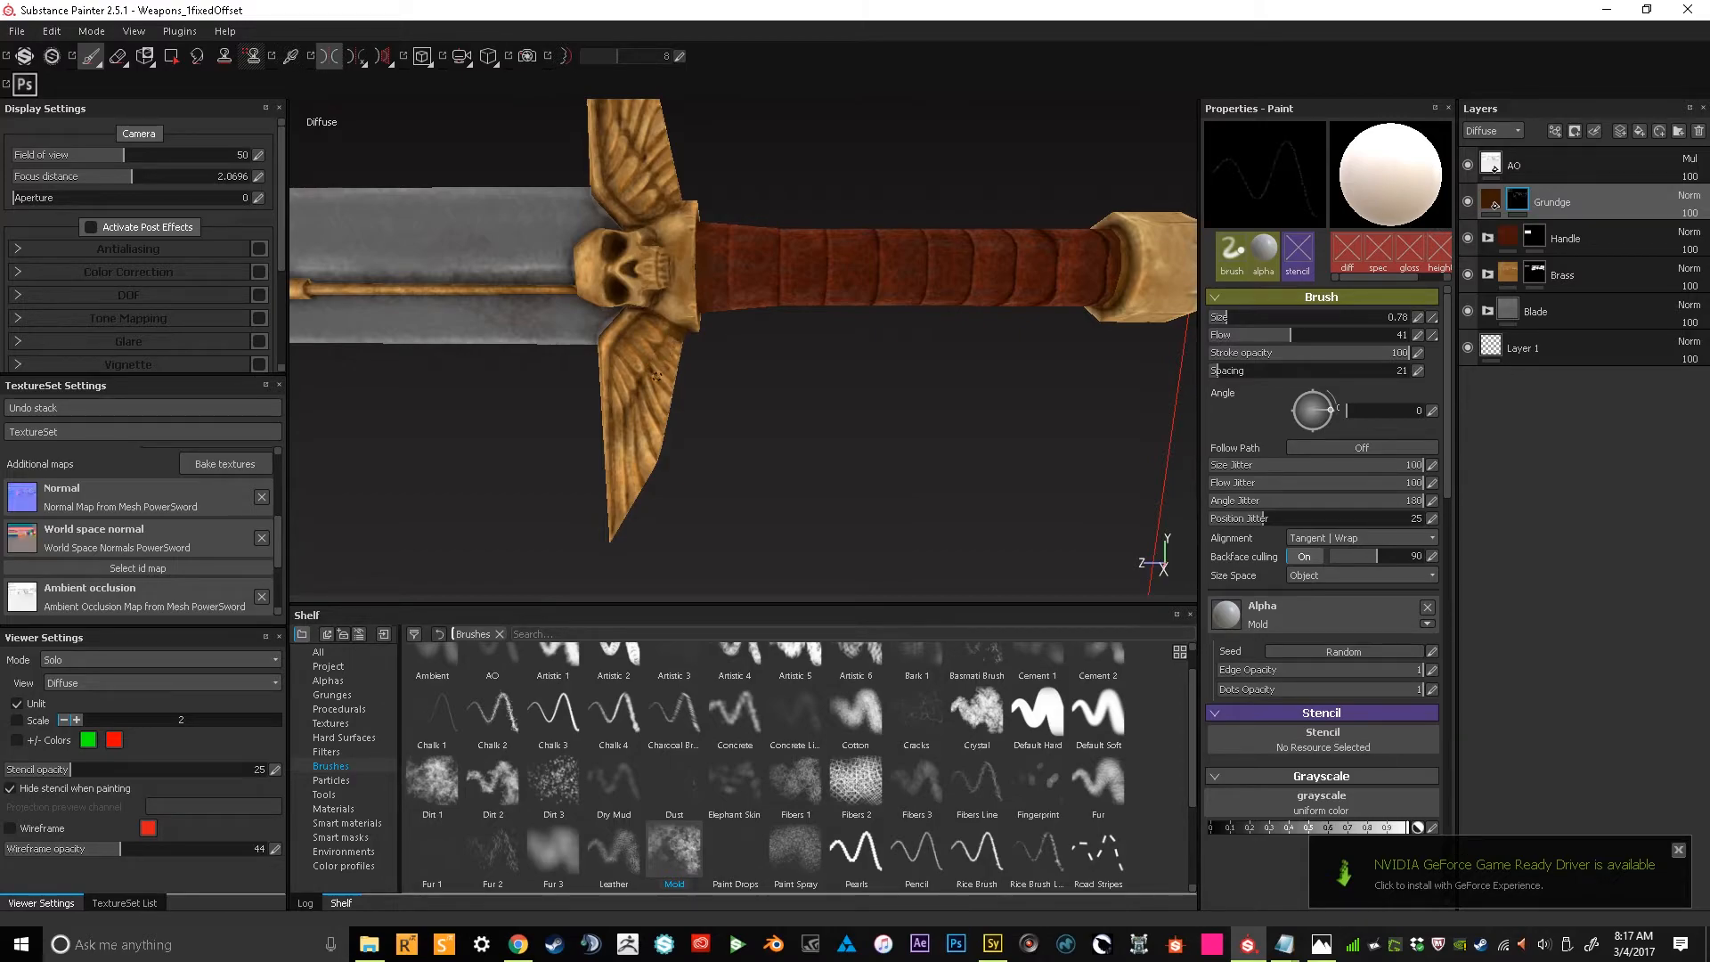
{"action": "mouse_move", "coordinate": [639, 435]}
{"action": "left_mouse_down"}
{"action": "mouse_move", "coordinate": [618, 431]}
{"action": "mouse_move", "coordinate": [631, 447]}
{"action": "mouse_move", "coordinate": [642, 412]}
{"action": "left_mouse_up"}
{"action": "left_click_drag", "start_coordinate": [631, 351], "coordinate": [660, 336]}
{"action": "mouse_move", "coordinate": [631, 181]}
{"action": "left_mouse_down"}
{"action": "mouse_move", "coordinate": [662, 177]}
{"action": "mouse_move", "coordinate": [616, 134]}
{"action": "left_mouse_up"}
{"action": "middle_click_drag", "start_coordinate": [614, 129], "coordinate": [600, 206], "text": "alt"}
{"action": "mouse_move", "coordinate": [592, 183]}
{"action": "left_mouse_down"}
{"action": "mouse_move", "coordinate": [614, 154]}
{"action": "mouse_move", "coordinate": [633, 167]}
{"action": "mouse_move", "coordinate": [648, 233]}
{"action": "left_mouse_up"}
Turn off symmetry and brush over the grime on the blade beside the gold rod, using size 3.6 and flow raised to 100
{"action": "right_click_drag", "start_coordinate": [680, 252], "coordinate": [805, 136], "text": "alt"}
{"action": "left_click_drag", "start_coordinate": [805, 136], "coordinate": [955, 166], "text": "alt"}
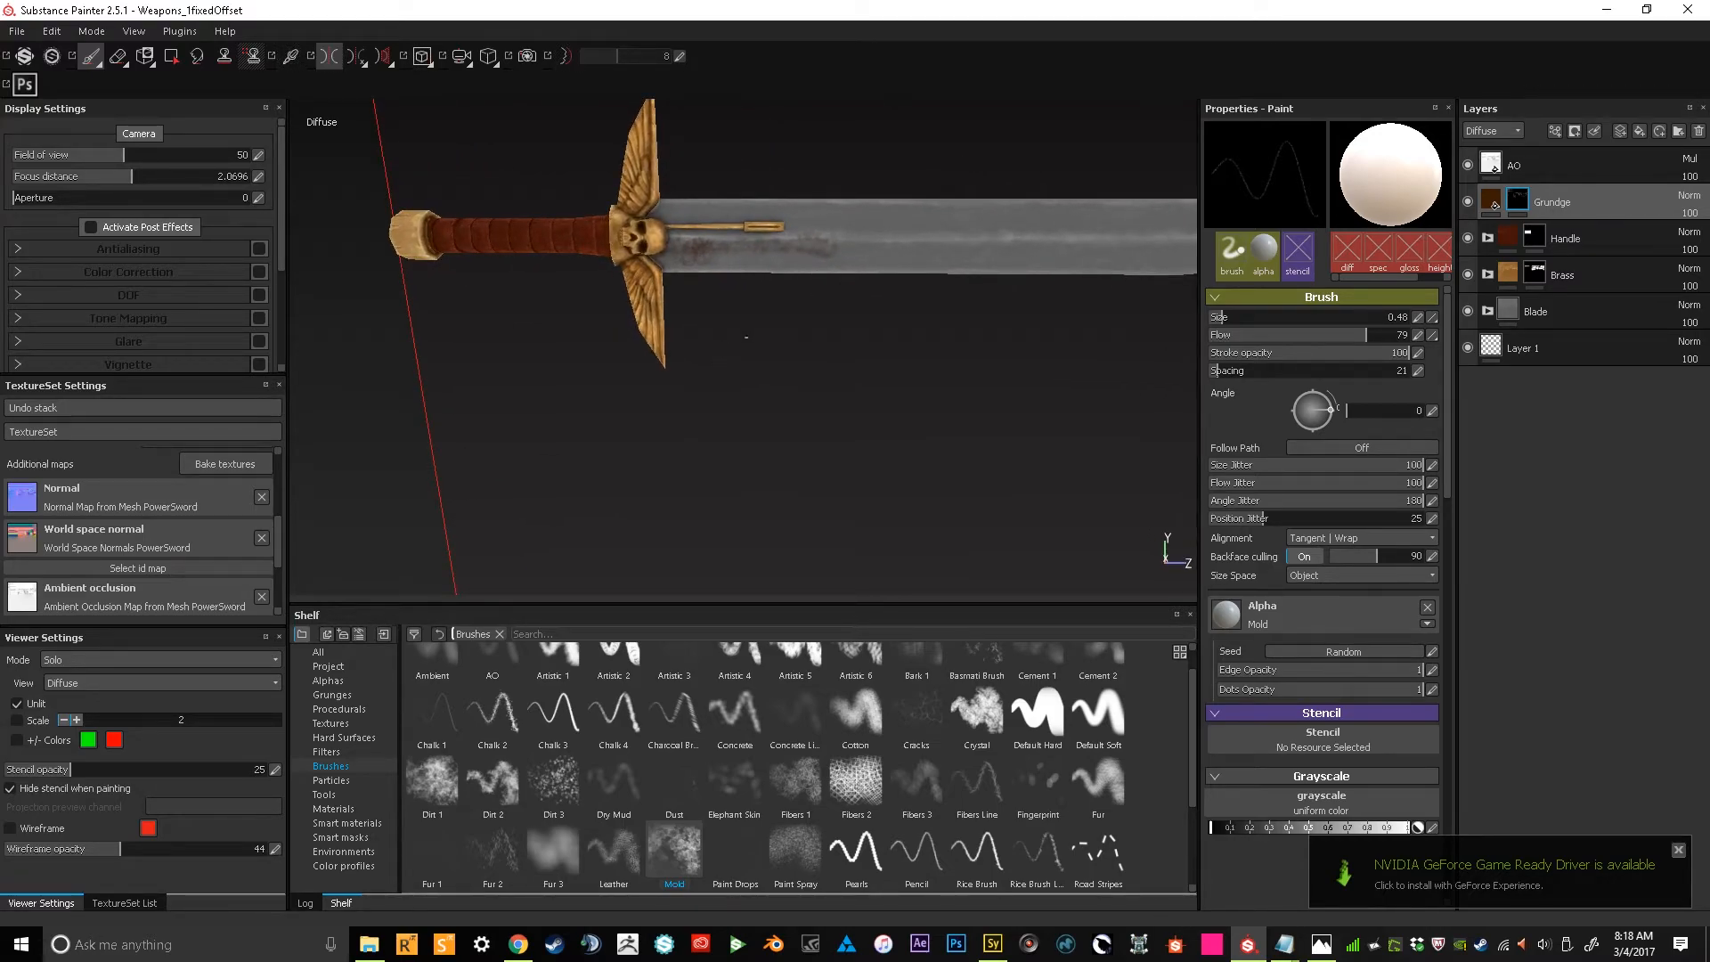
{"action": "key", "text": "l"}
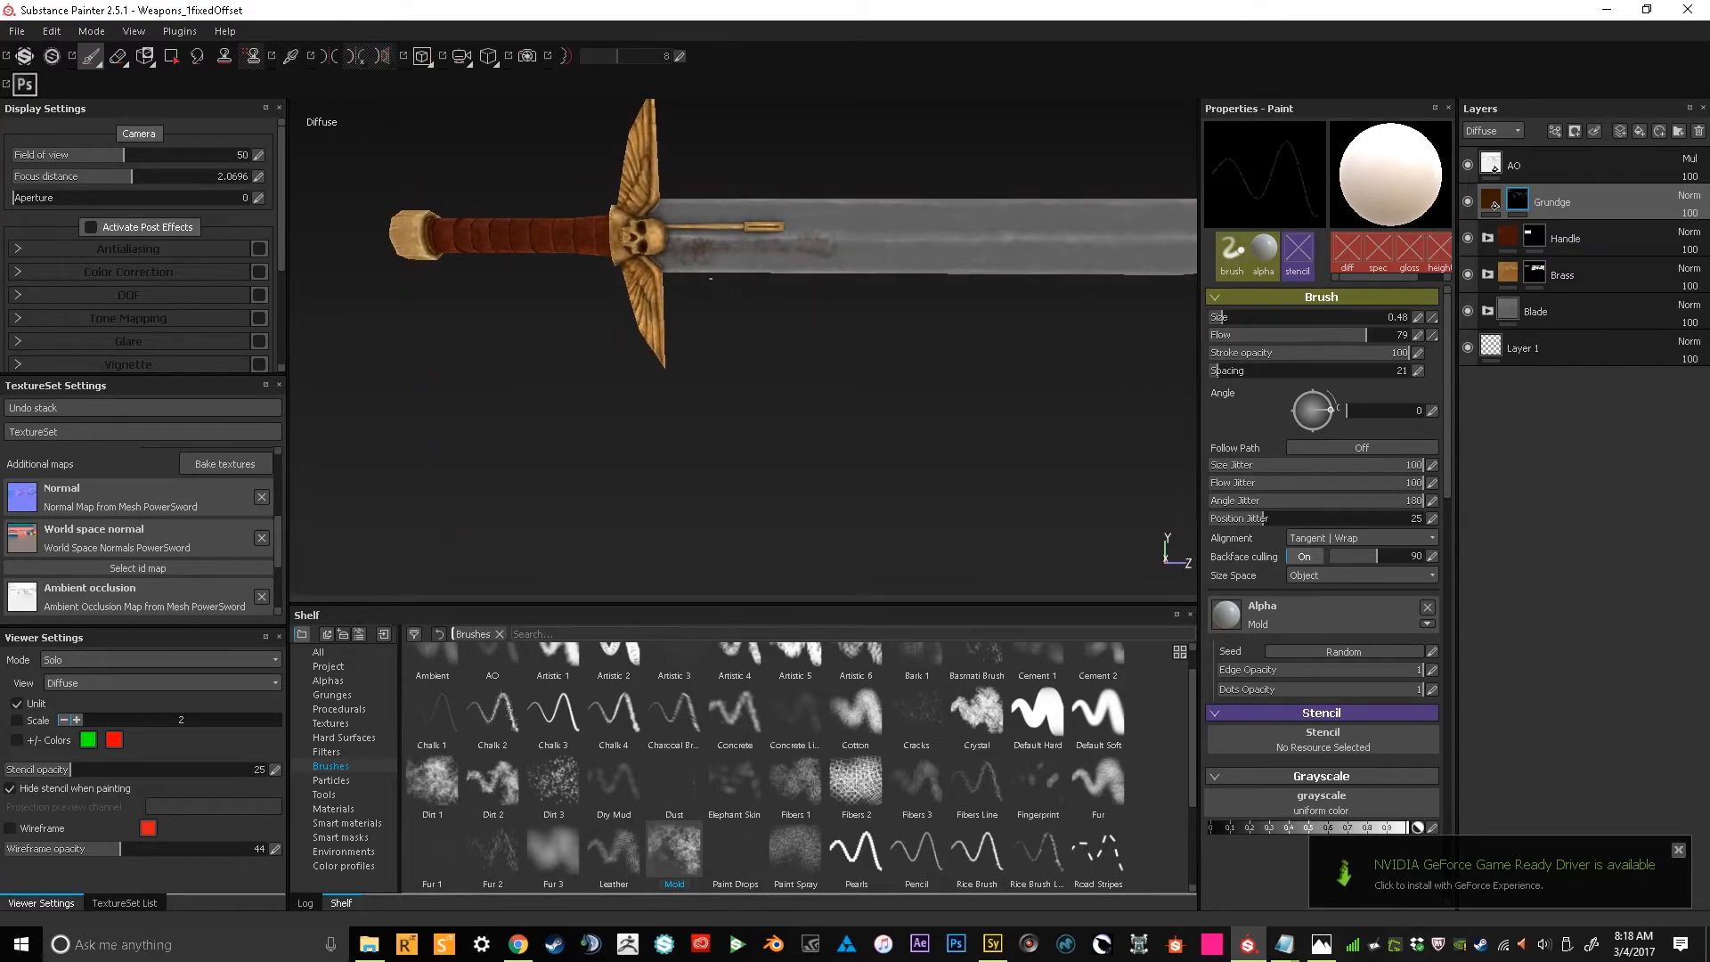
{"action": "right_click_drag", "start_coordinate": [735, 252], "coordinate": [744, 252], "text": "ctrl"}
{"action": "left_click_drag", "start_coordinate": [742, 252], "coordinate": [804, 249]}
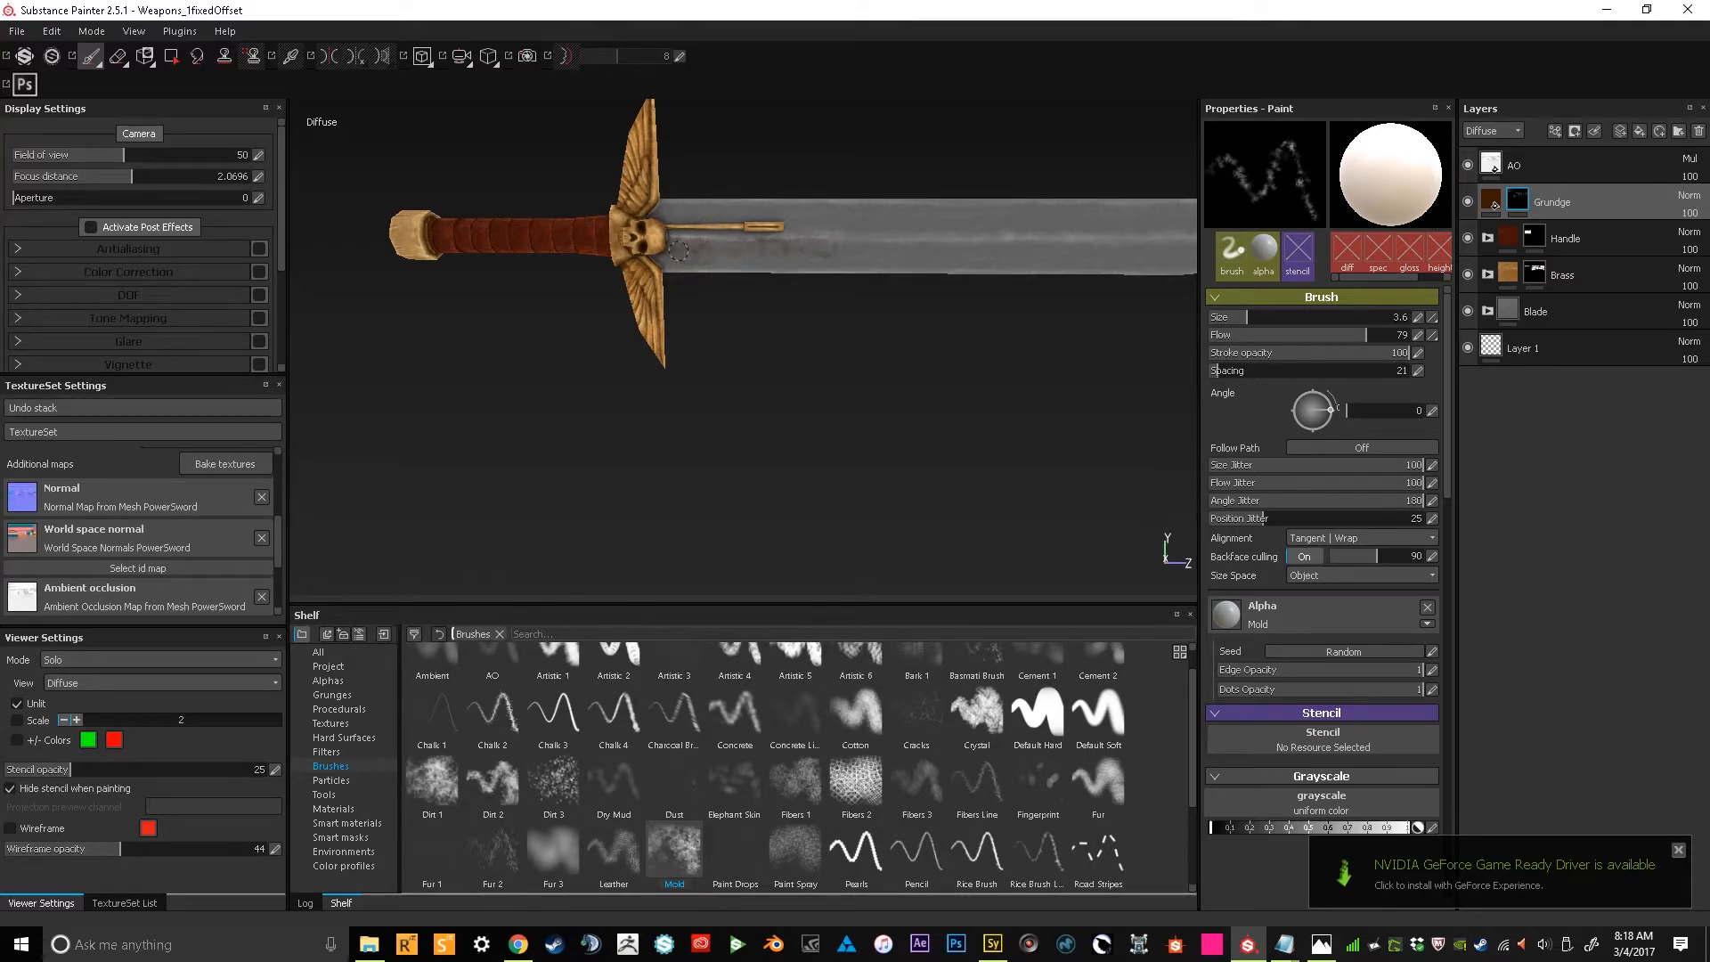
{"action": "left_click_drag", "start_coordinate": [675, 255], "coordinate": [712, 245], "text": "ctrl"}
{"action": "left_click_drag", "start_coordinate": [756, 332], "coordinate": [1369, 341], "text": "alt"}
{"action": "left_click_drag", "start_coordinate": [1051, 322], "coordinate": [866, 264], "text": "alt"}
{"action": "right_click_drag", "start_coordinate": [867, 263], "coordinate": [789, 533], "text": "alt"}
{"action": "middle_click_drag", "start_coordinate": [788, 532], "coordinate": [859, 509], "text": "alt"}
{"action": "mouse_move", "coordinate": [858, 509]}
{"action": "right_mouse_down", "text": "alt"}
{"action": "mouse_move", "coordinate": [798, 339]}
{"action": "mouse_move", "coordinate": [787, 353]}
{"action": "right_mouse_up", "text": "alt"}
{"action": "left_click_drag", "start_coordinate": [1138, 353], "coordinate": [754, 277], "text": "alt"}
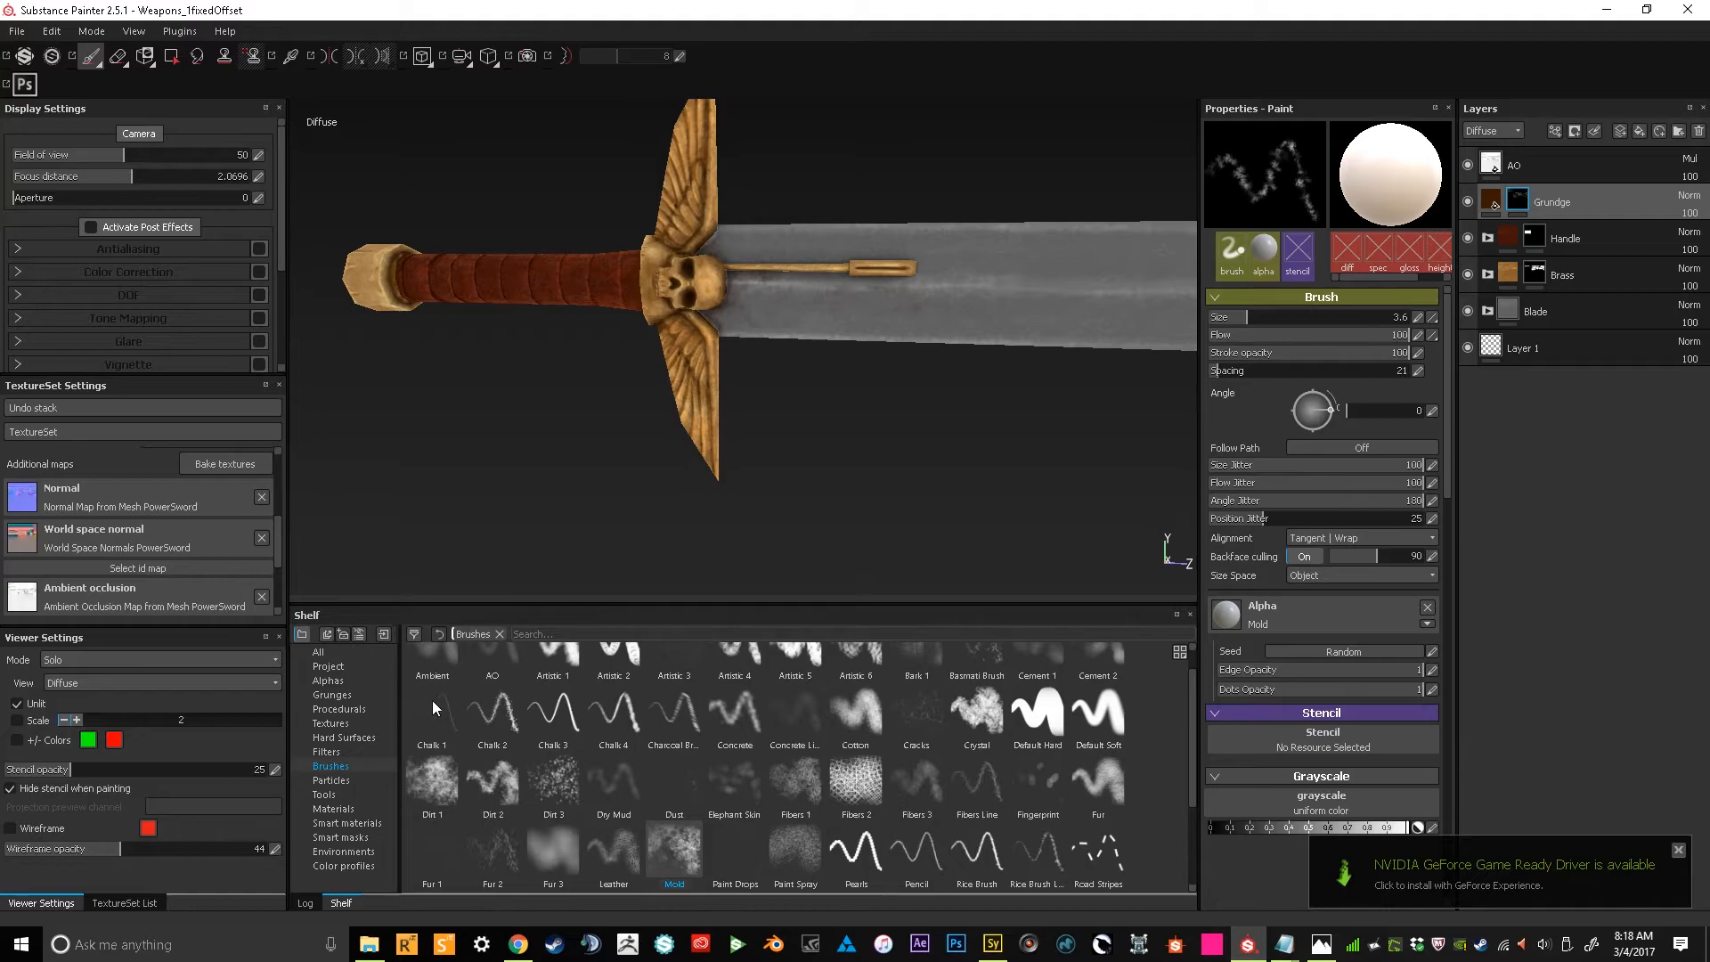
Switch to the Ambient brush at size 1.86 and paint soft grime on the blade along the gold rod on both sides
{"action": "left_click", "coordinate": [433, 657]}
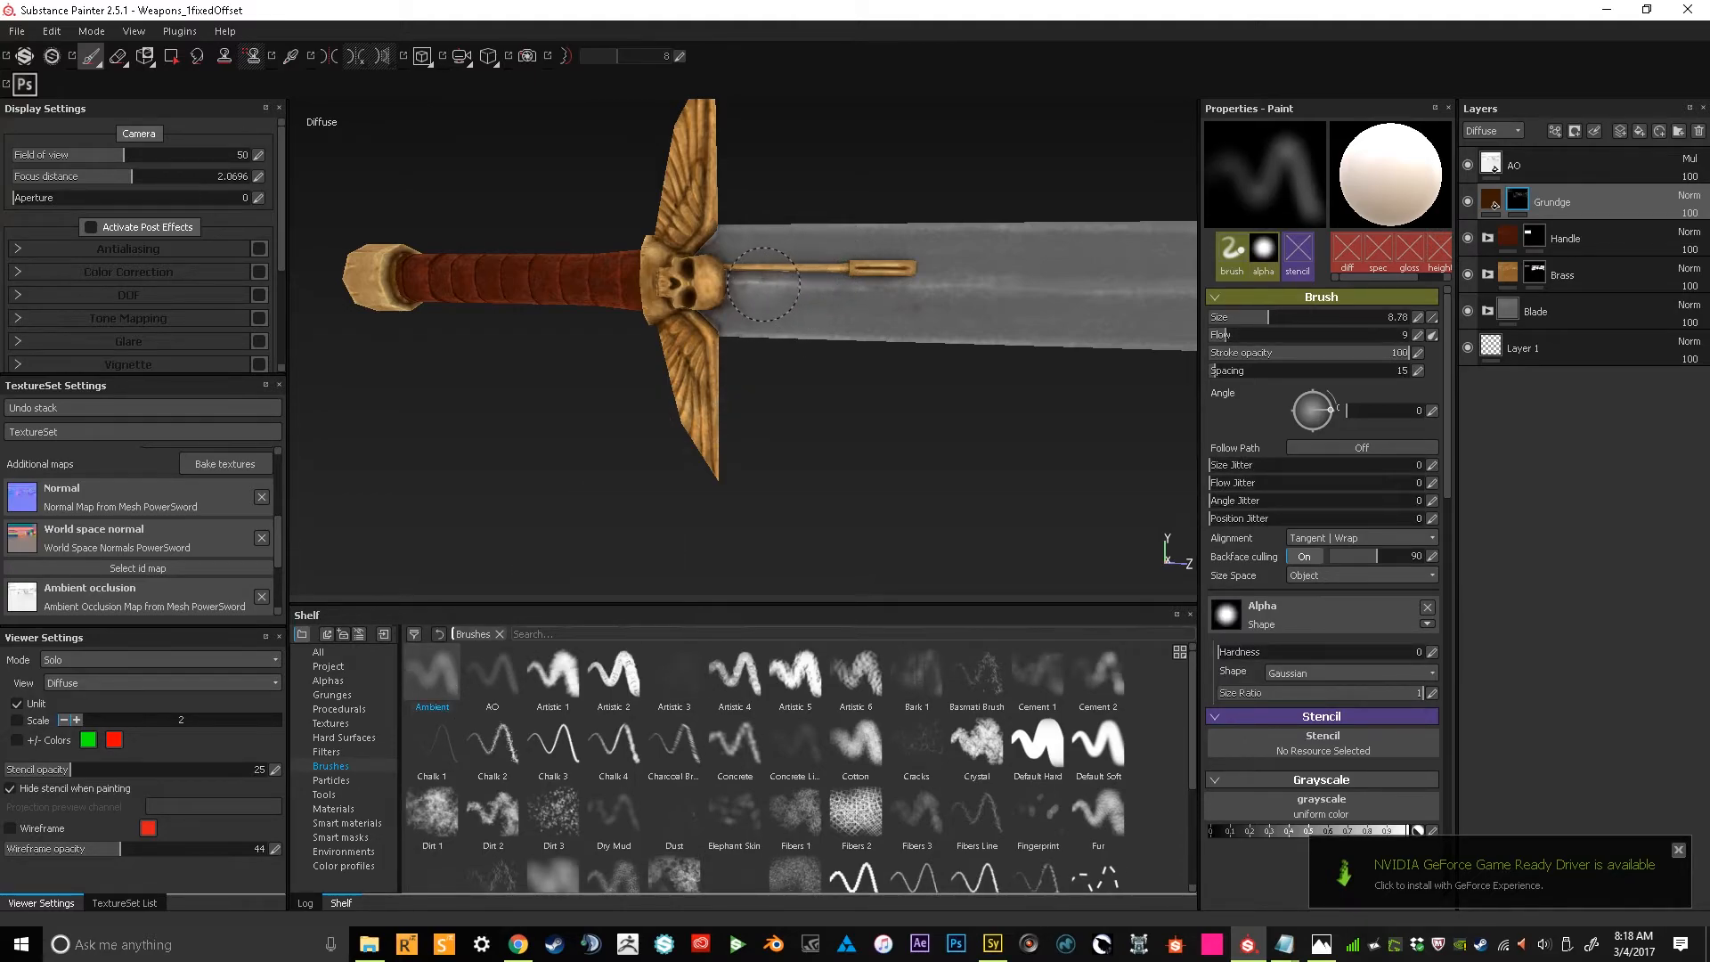
{"action": "right_click_drag", "start_coordinate": [765, 285], "coordinate": [712, 284], "text": "ctrl"}
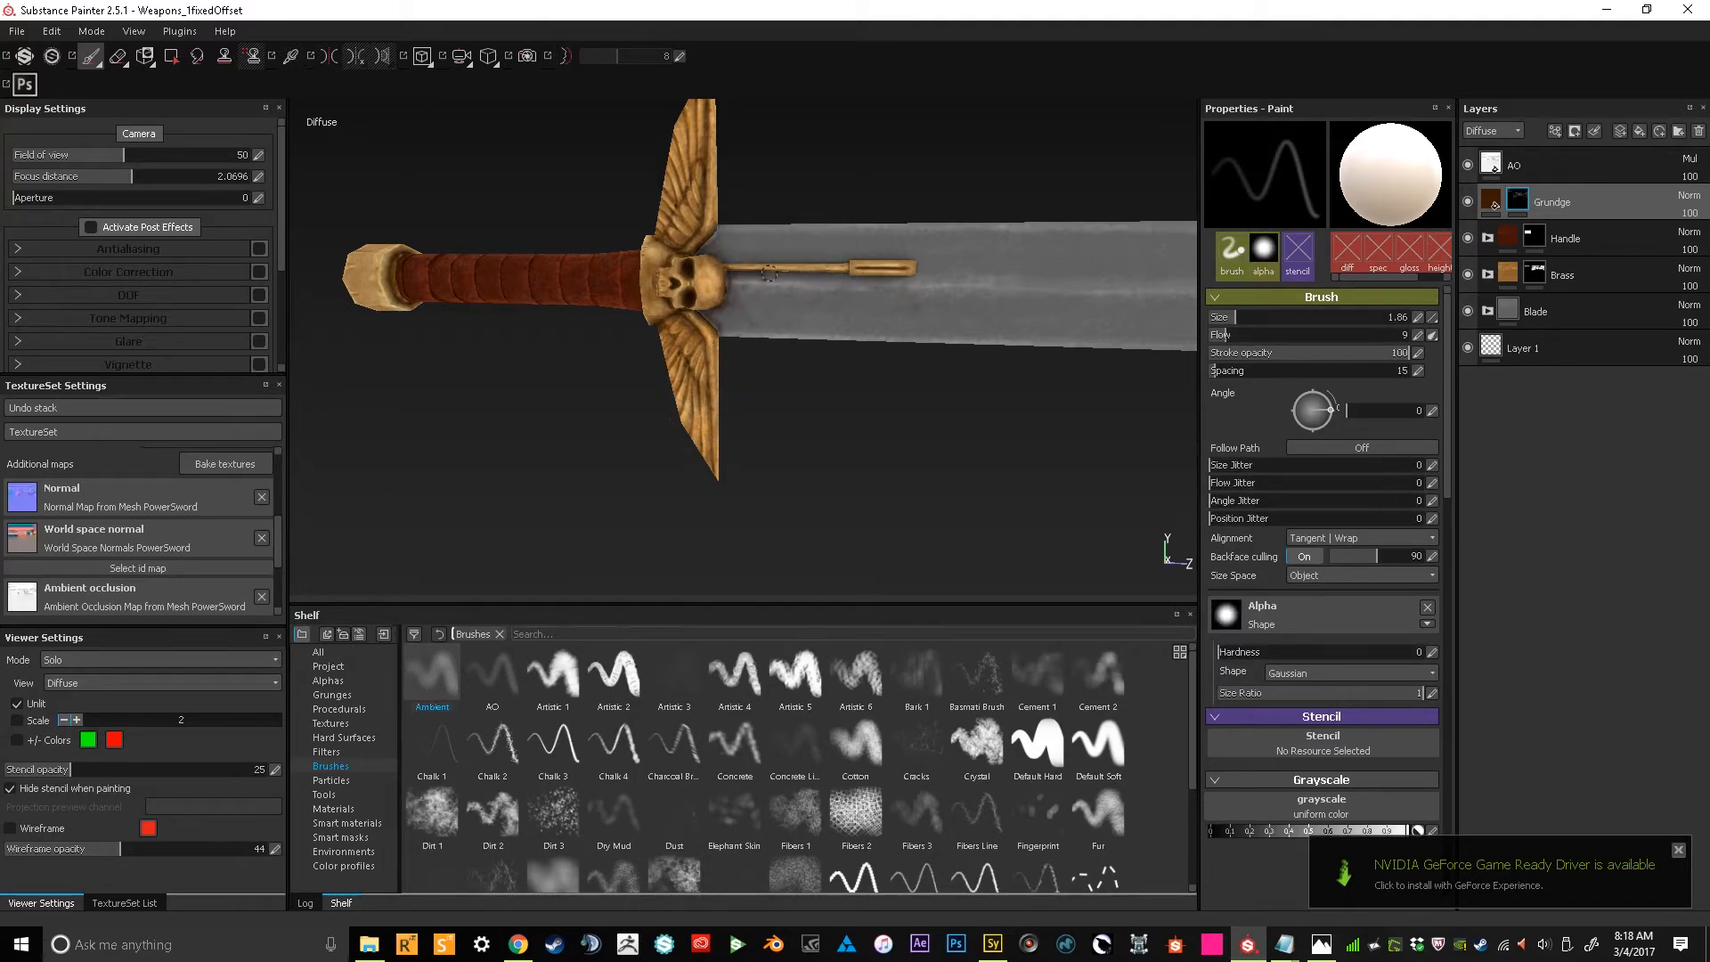
{"action": "mouse_move", "coordinate": [771, 272]}
{"action": "left_mouse_down", "text": "alt"}
{"action": "mouse_move", "coordinate": [908, 268]}
{"action": "mouse_move", "coordinate": [847, 370]}
{"action": "mouse_move", "coordinate": [1376, 391]}
{"action": "mouse_move", "coordinate": [1478, 369]}
{"action": "mouse_move", "coordinate": [1442, 334]}
{"action": "left_mouse_up", "text": "alt"}
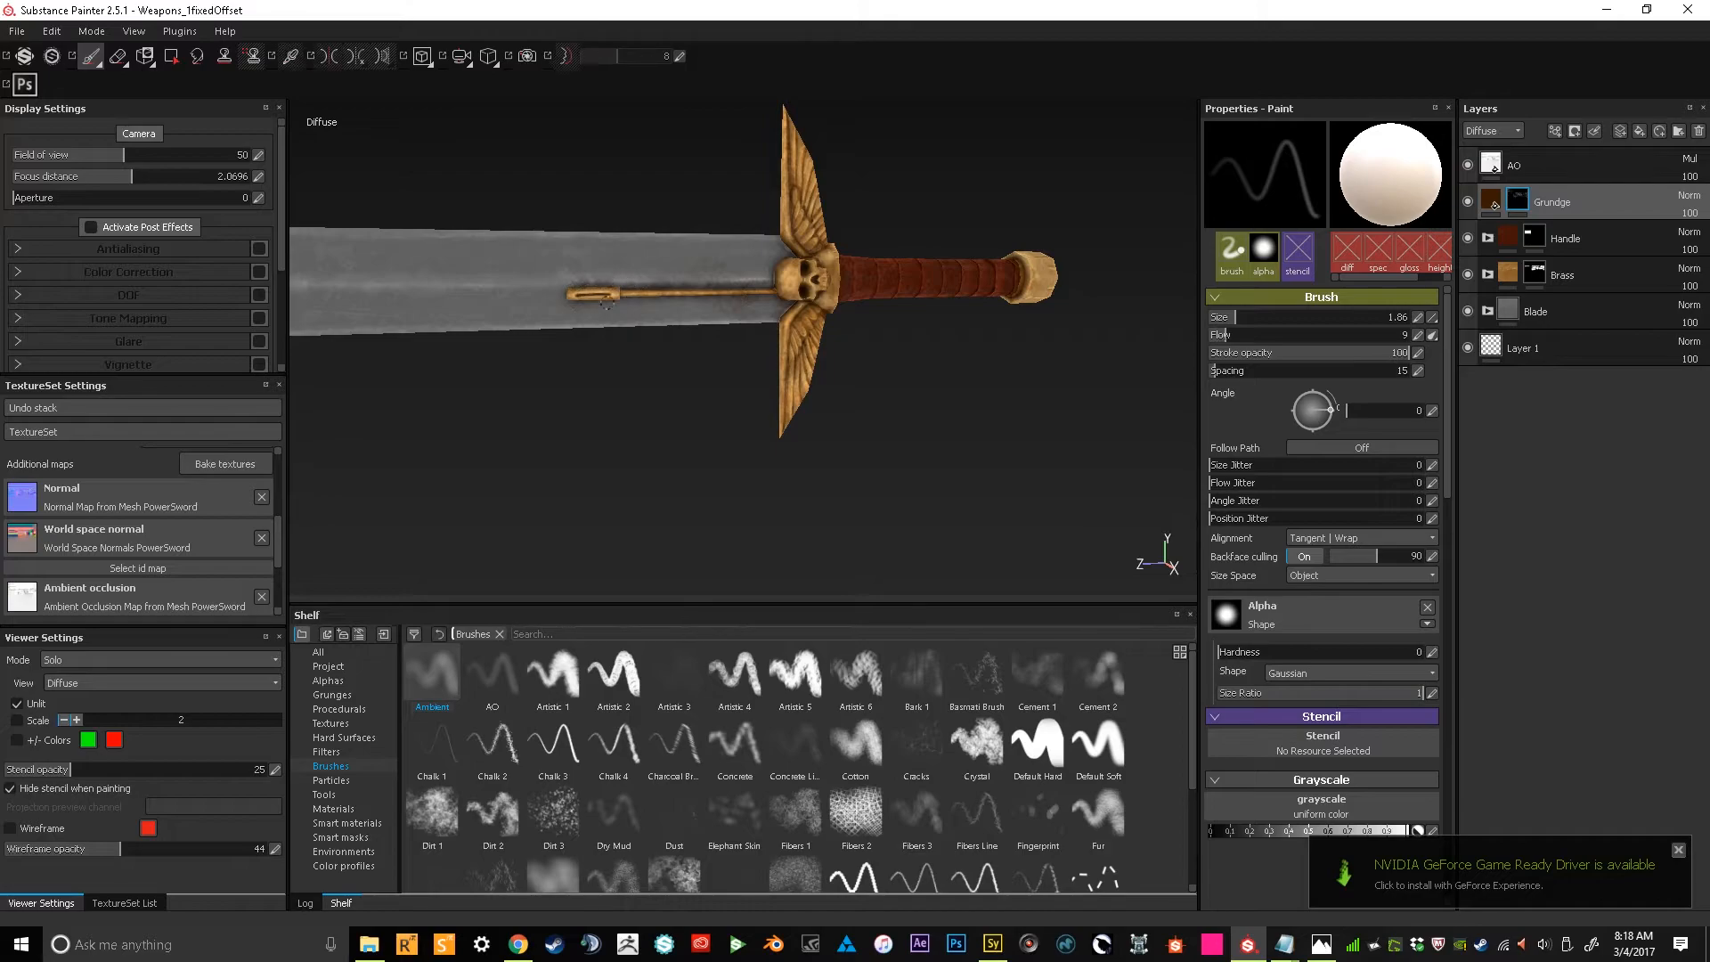
{"action": "mouse_move", "coordinate": [840, 357]}
{"action": "left_mouse_down", "text": "alt"}
{"action": "mouse_move", "coordinate": [815, 306]}
{"action": "mouse_move", "coordinate": [832, 347]}
{"action": "left_mouse_up", "text": "alt"}
{"action": "left_click_drag", "start_coordinate": [780, 287], "coordinate": [870, 251], "text": "alt"}
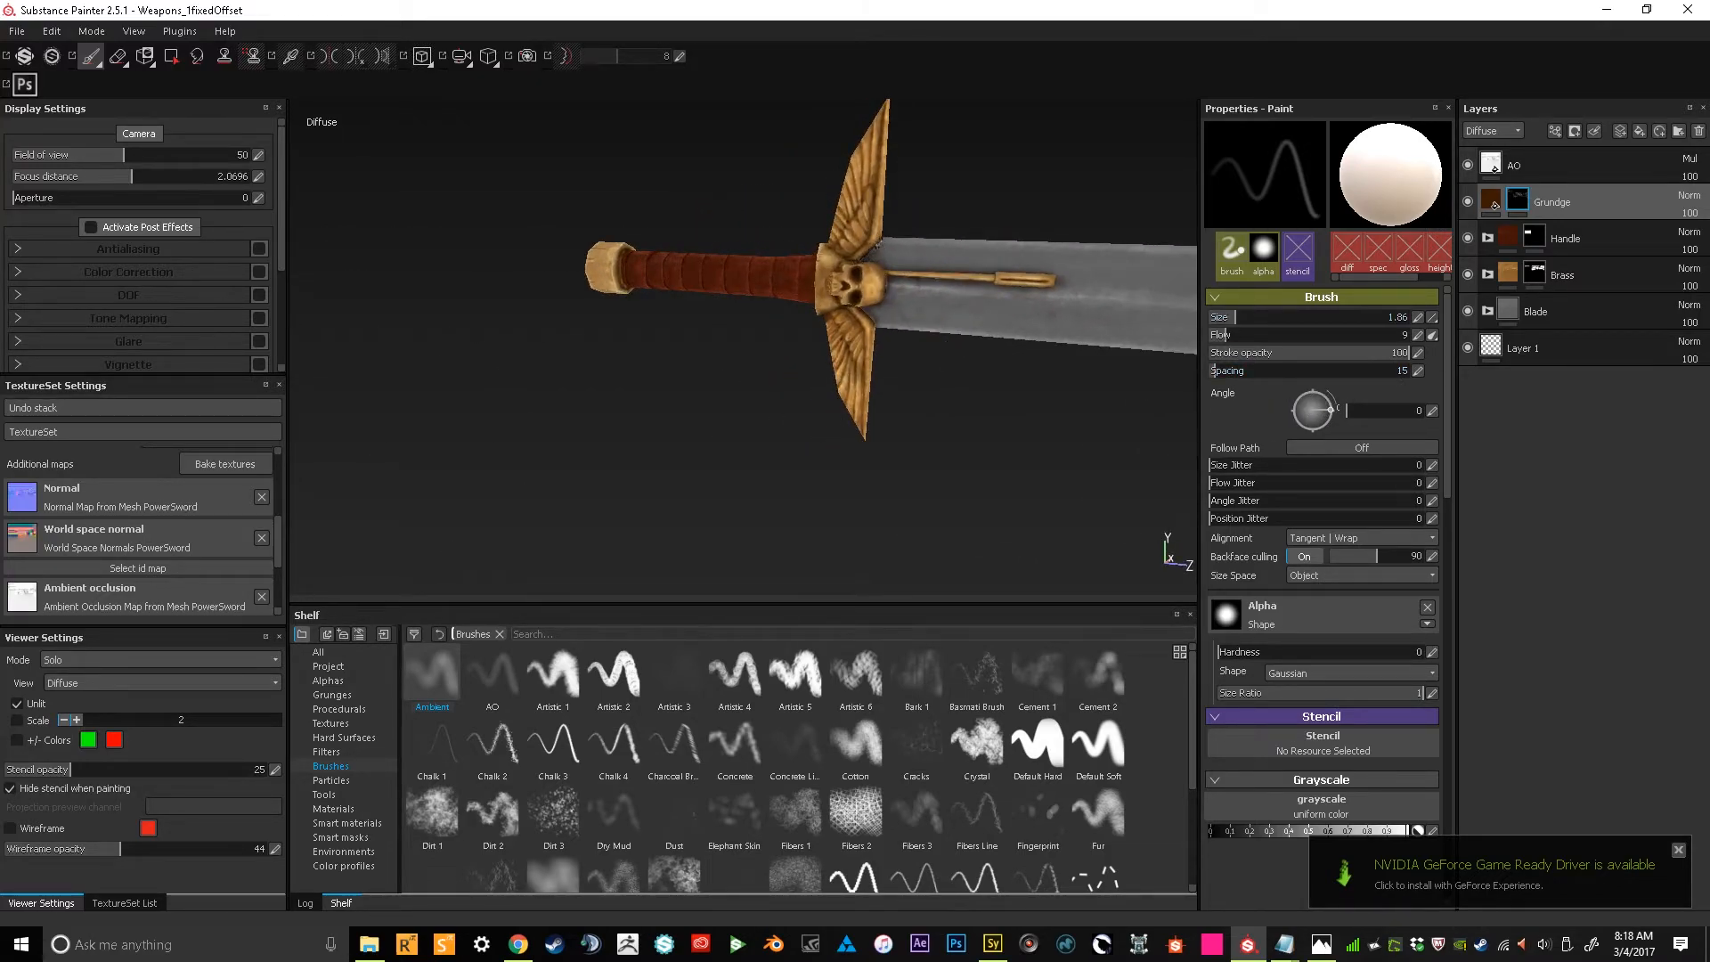
Set the Ambient brush to size 1.36 and paint soft grime along the wrap seams of the leather handle
{"action": "left_click_drag", "start_coordinate": [873, 315], "coordinate": [767, 503], "text": "alt"}
{"action": "right_click_drag", "start_coordinate": [767, 503], "coordinate": [649, 428], "text": "alt"}
{"action": "left_click_drag", "start_coordinate": [649, 428], "coordinate": [659, 309], "text": "alt"}
{"action": "key", "text": "bracketleft"}
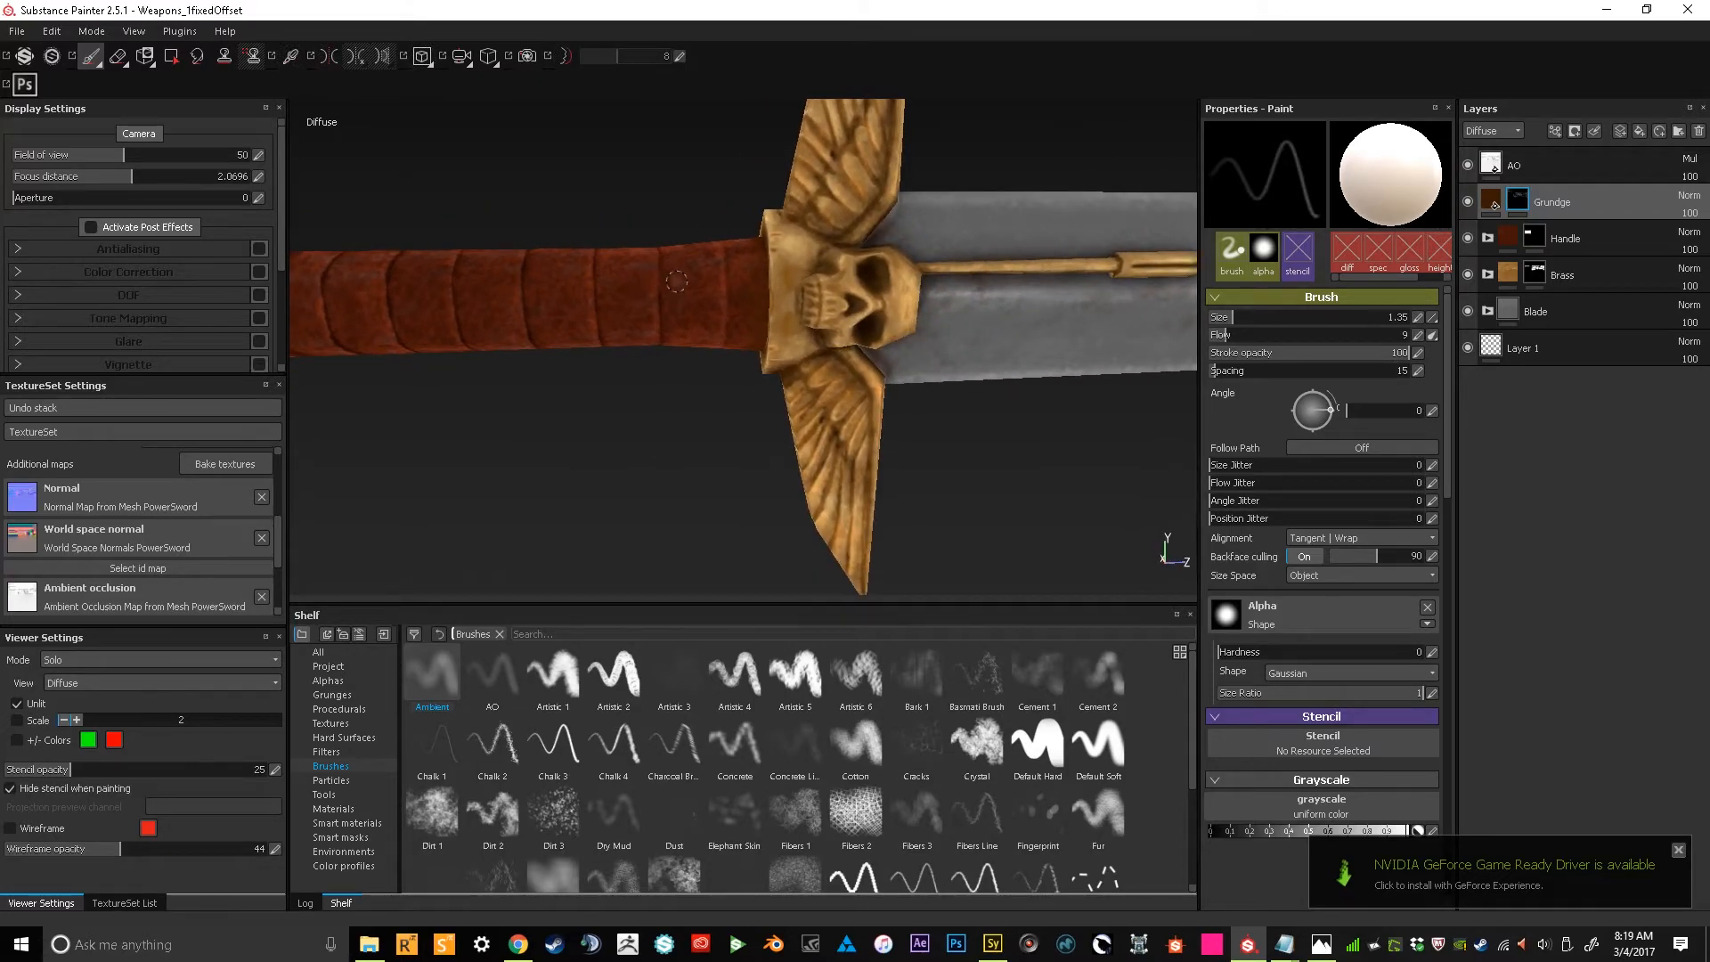
{"action": "key", "text": "bracketright"}
{"action": "mouse_move", "coordinate": [682, 325]}
{"action": "left_mouse_down", "text": "alt"}
{"action": "mouse_move", "coordinate": [710, 491]}
{"action": "mouse_move", "coordinate": [658, 265]}
{"action": "mouse_move", "coordinate": [623, 332]}
{"action": "mouse_move", "coordinate": [602, 257]}
{"action": "left_mouse_up", "text": "alt"}
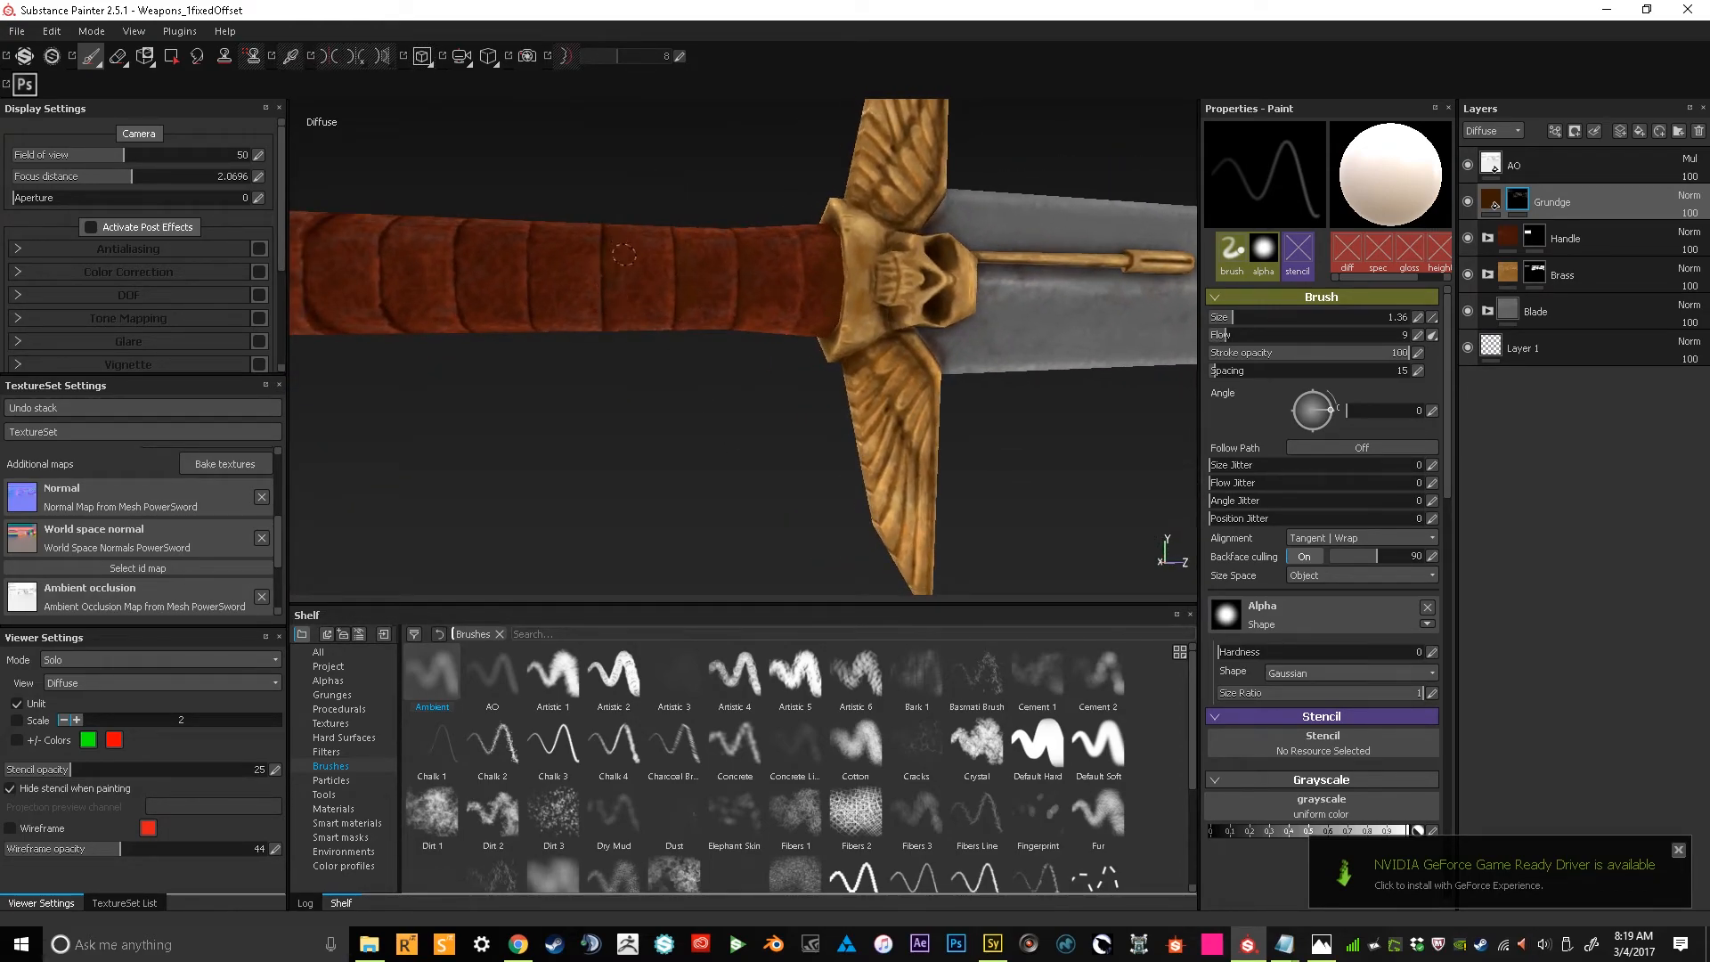
{"action": "middle_click_drag", "start_coordinate": [516, 281], "coordinate": [589, 341], "text": "alt"}
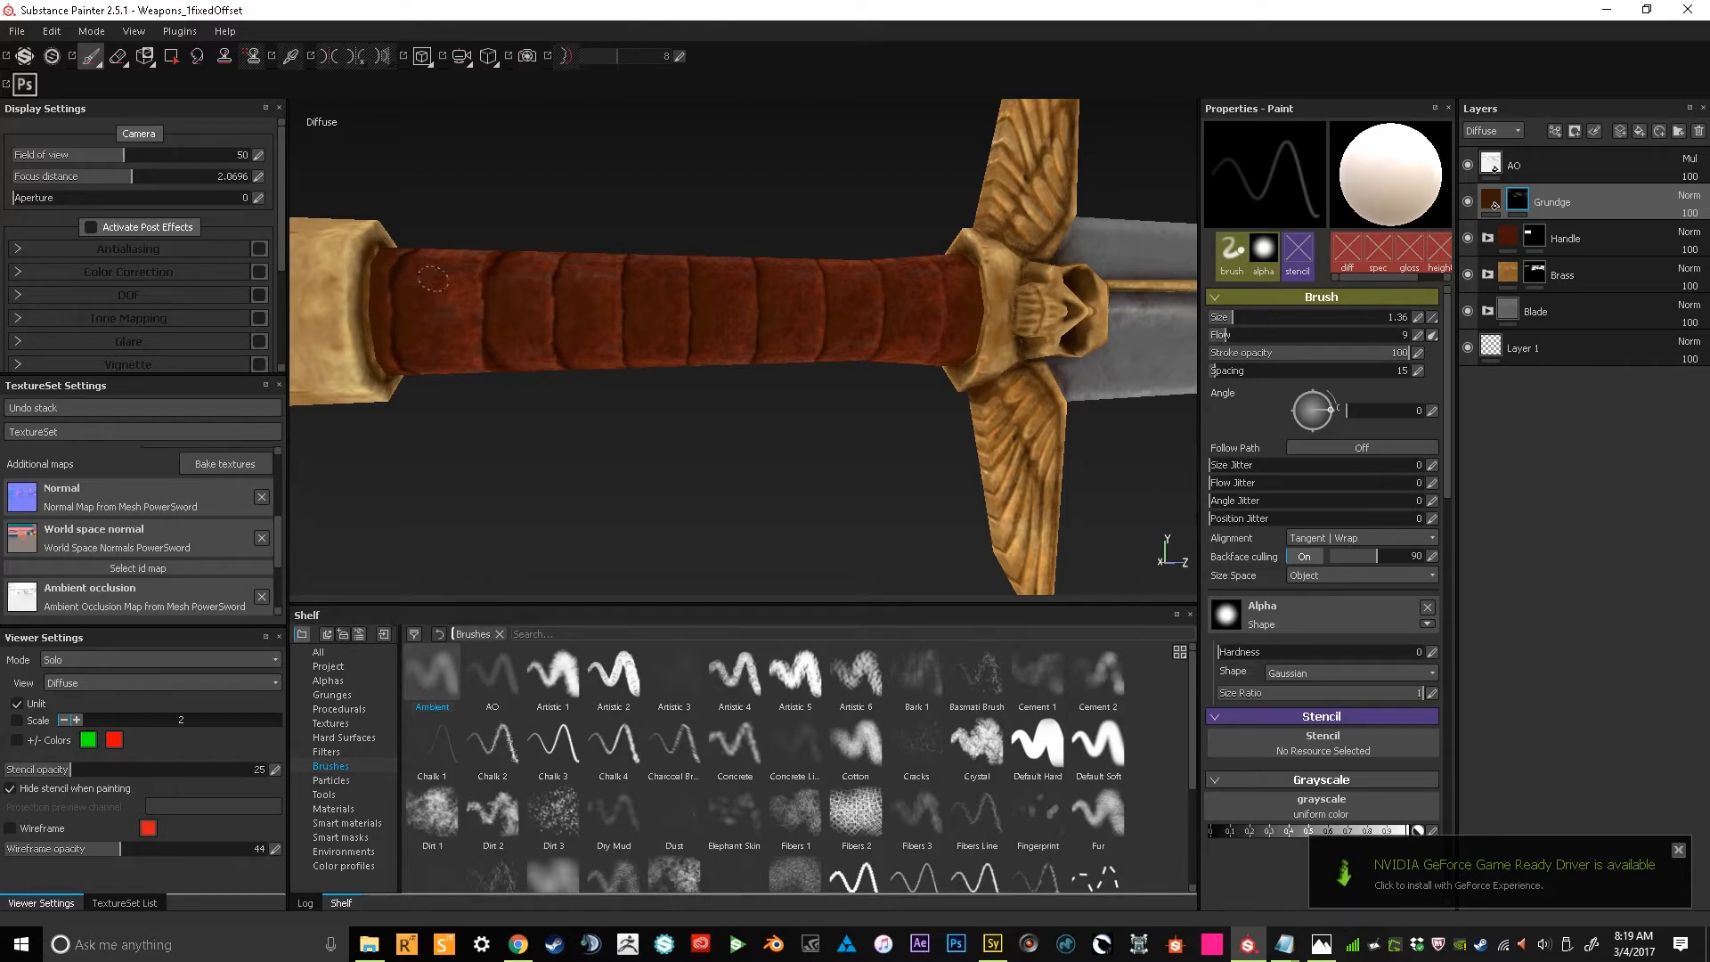
Inspect the grime on the handle, pommel and guard from all sides of the sword
{"action": "left_click_drag", "start_coordinate": [615, 383], "coordinate": [1144, 410], "text": "alt"}
{"action": "middle_click_drag", "start_coordinate": [1144, 410], "coordinate": [734, 400], "text": "alt"}
{"action": "left_click_drag", "start_coordinate": [966, 382], "coordinate": [854, 390], "text": "alt"}
{"action": "middle_click_drag", "start_coordinate": [855, 390], "coordinate": [570, 405], "text": "alt"}
{"action": "left_click_drag", "start_coordinate": [806, 417], "coordinate": [358, 378], "text": "alt"}
{"action": "middle_click_drag", "start_coordinate": [615, 361], "coordinate": [335, 301], "text": "alt"}
{"action": "left_click_drag", "start_coordinate": [535, 400], "coordinate": [382, 404], "text": "alt"}
{"action": "middle_click_drag", "start_coordinate": [707, 429], "coordinate": [374, 424], "text": "alt"}
{"action": "right_click_drag", "start_coordinate": [766, 412], "coordinate": [614, 410], "text": "alt"}
{"action": "middle_click_drag", "start_coordinate": [757, 392], "coordinate": [654, 397], "text": "alt"}
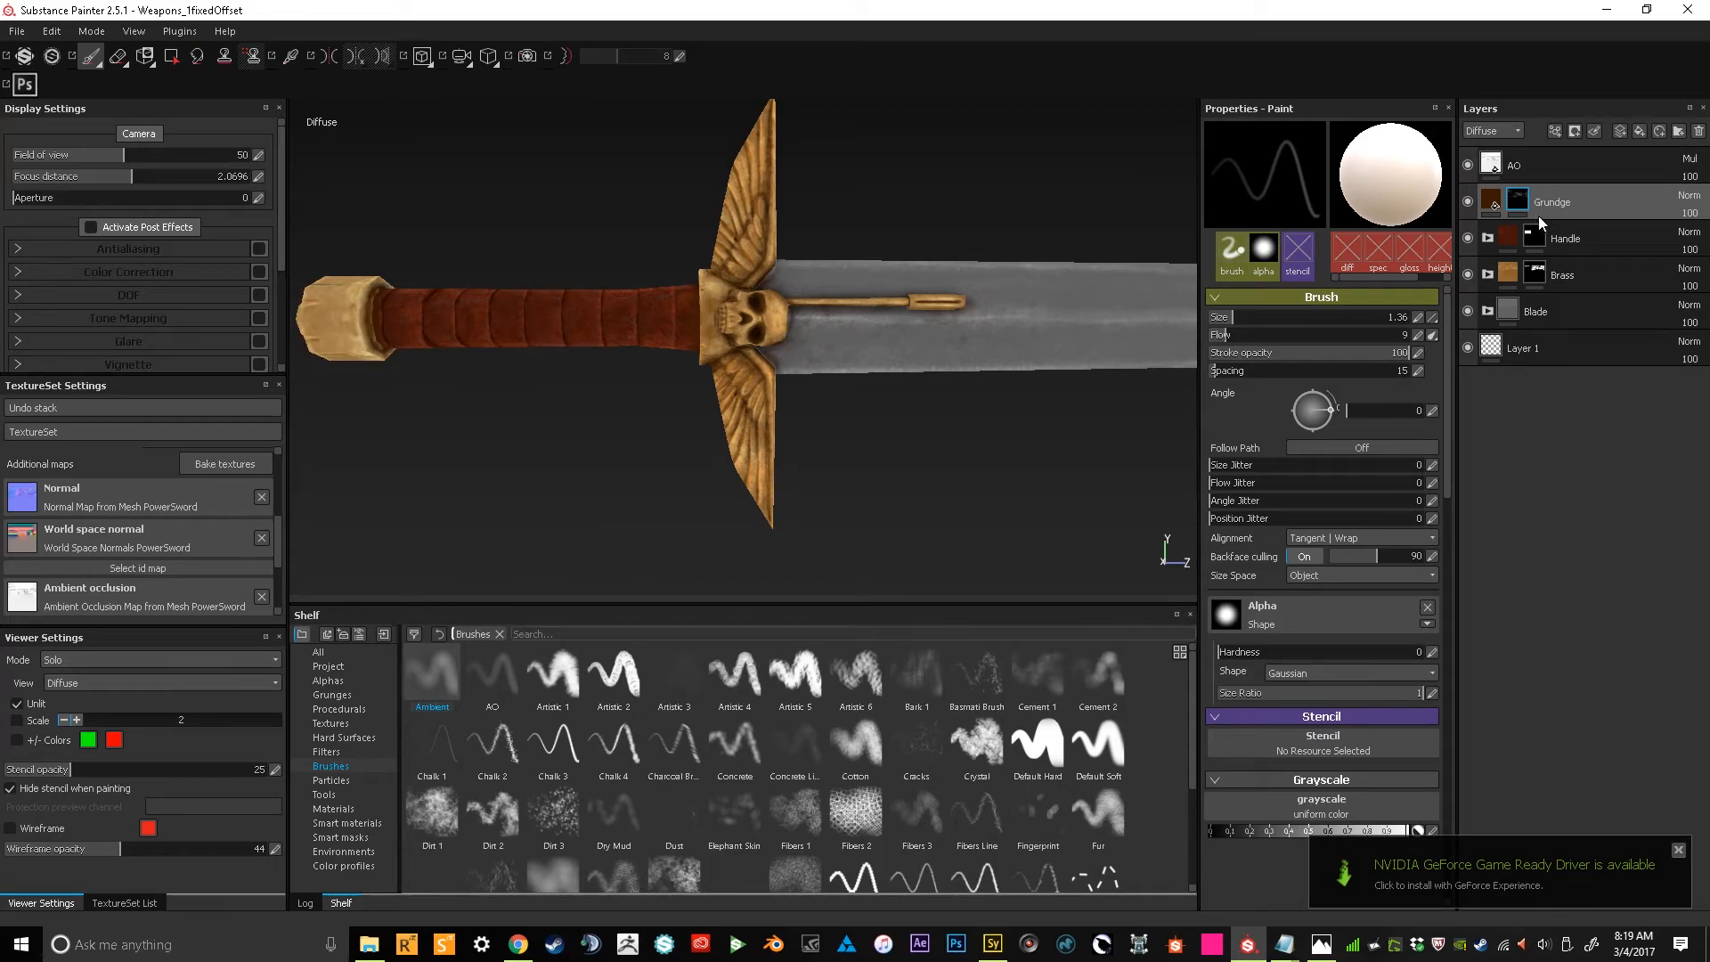
Darken the Grundge layer's diffuse colour to 0.024, 0.006, 0.000, and reselect its mask for painting
{"action": "left_click", "coordinate": [1495, 208]}
{"action": "left_click", "coordinate": [1296, 398]}
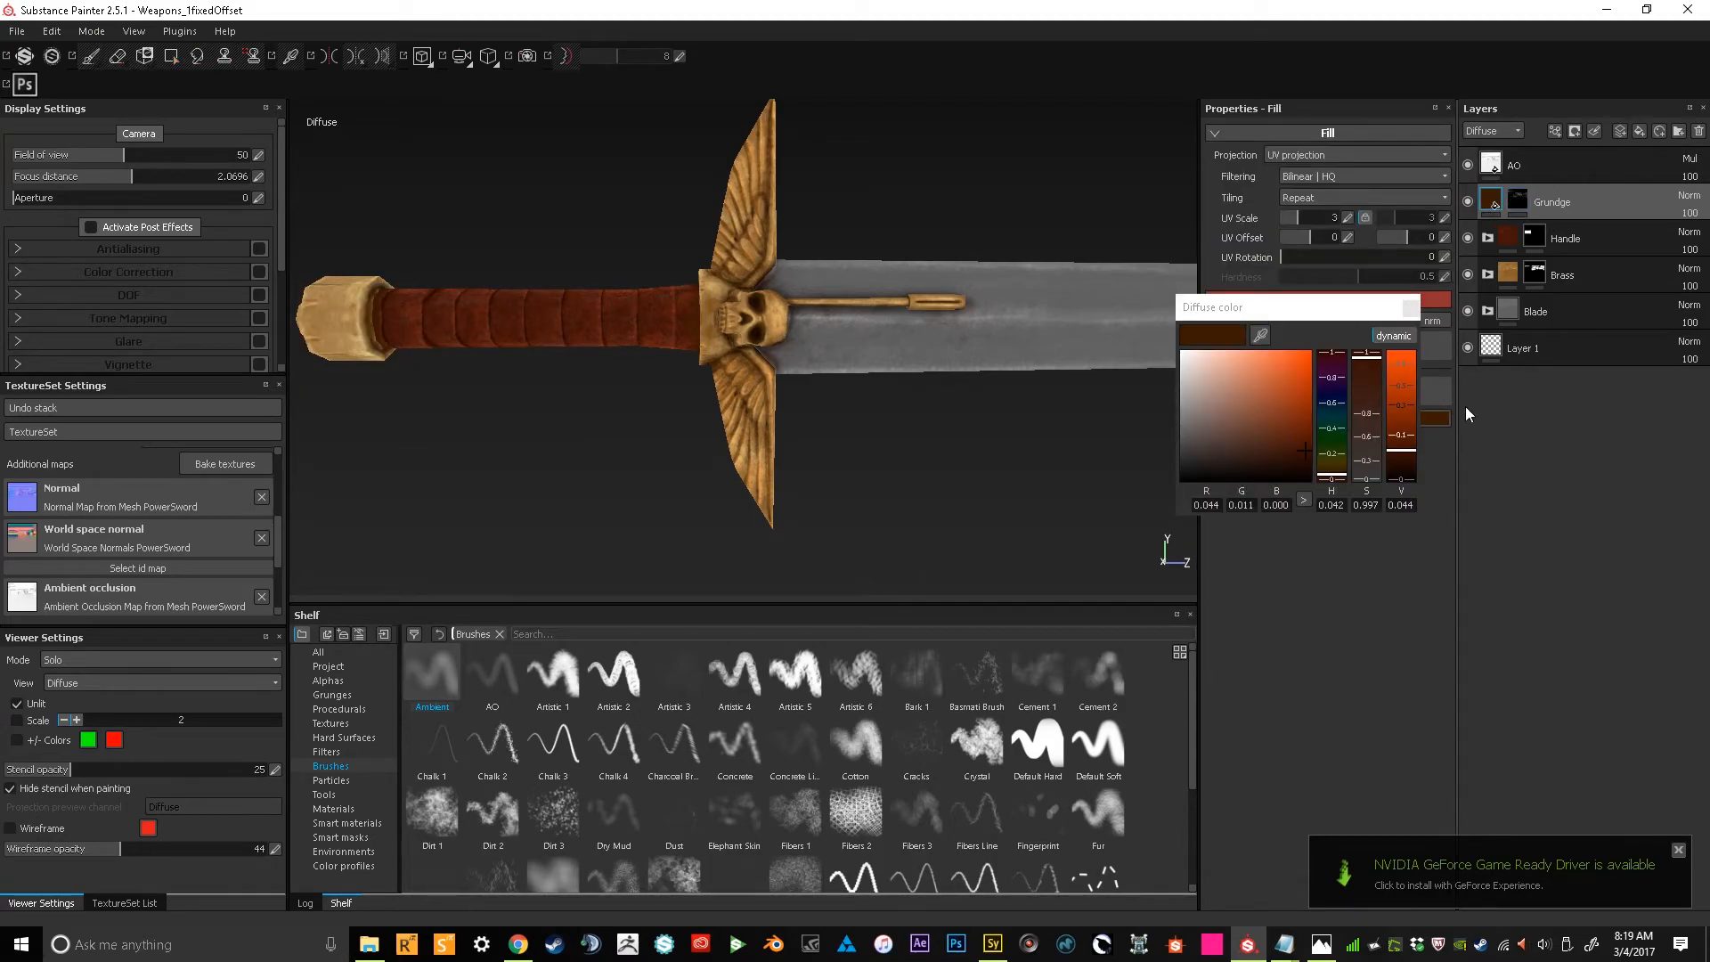
{"action": "left_click", "coordinate": [1406, 474]}
{"action": "left_click_drag", "start_coordinate": [1406, 475], "coordinate": [1406, 464]}
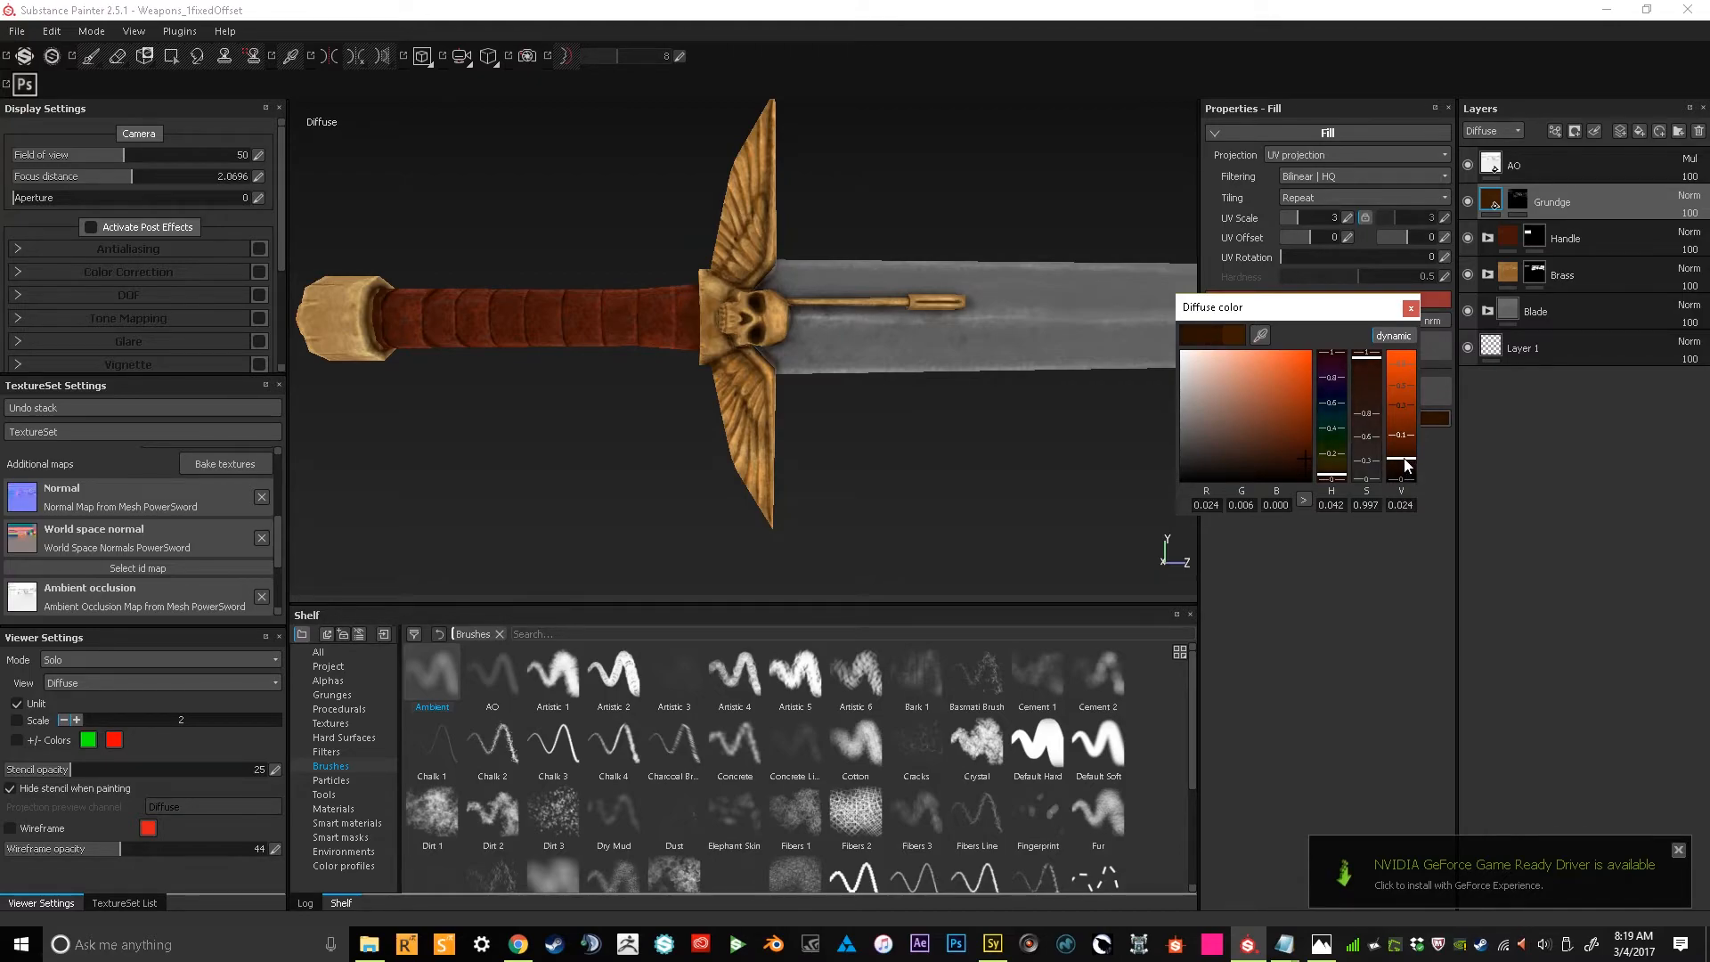
{"action": "left_click_drag", "start_coordinate": [648, 297], "coordinate": [691, 305], "text": "ctrl+alt"}
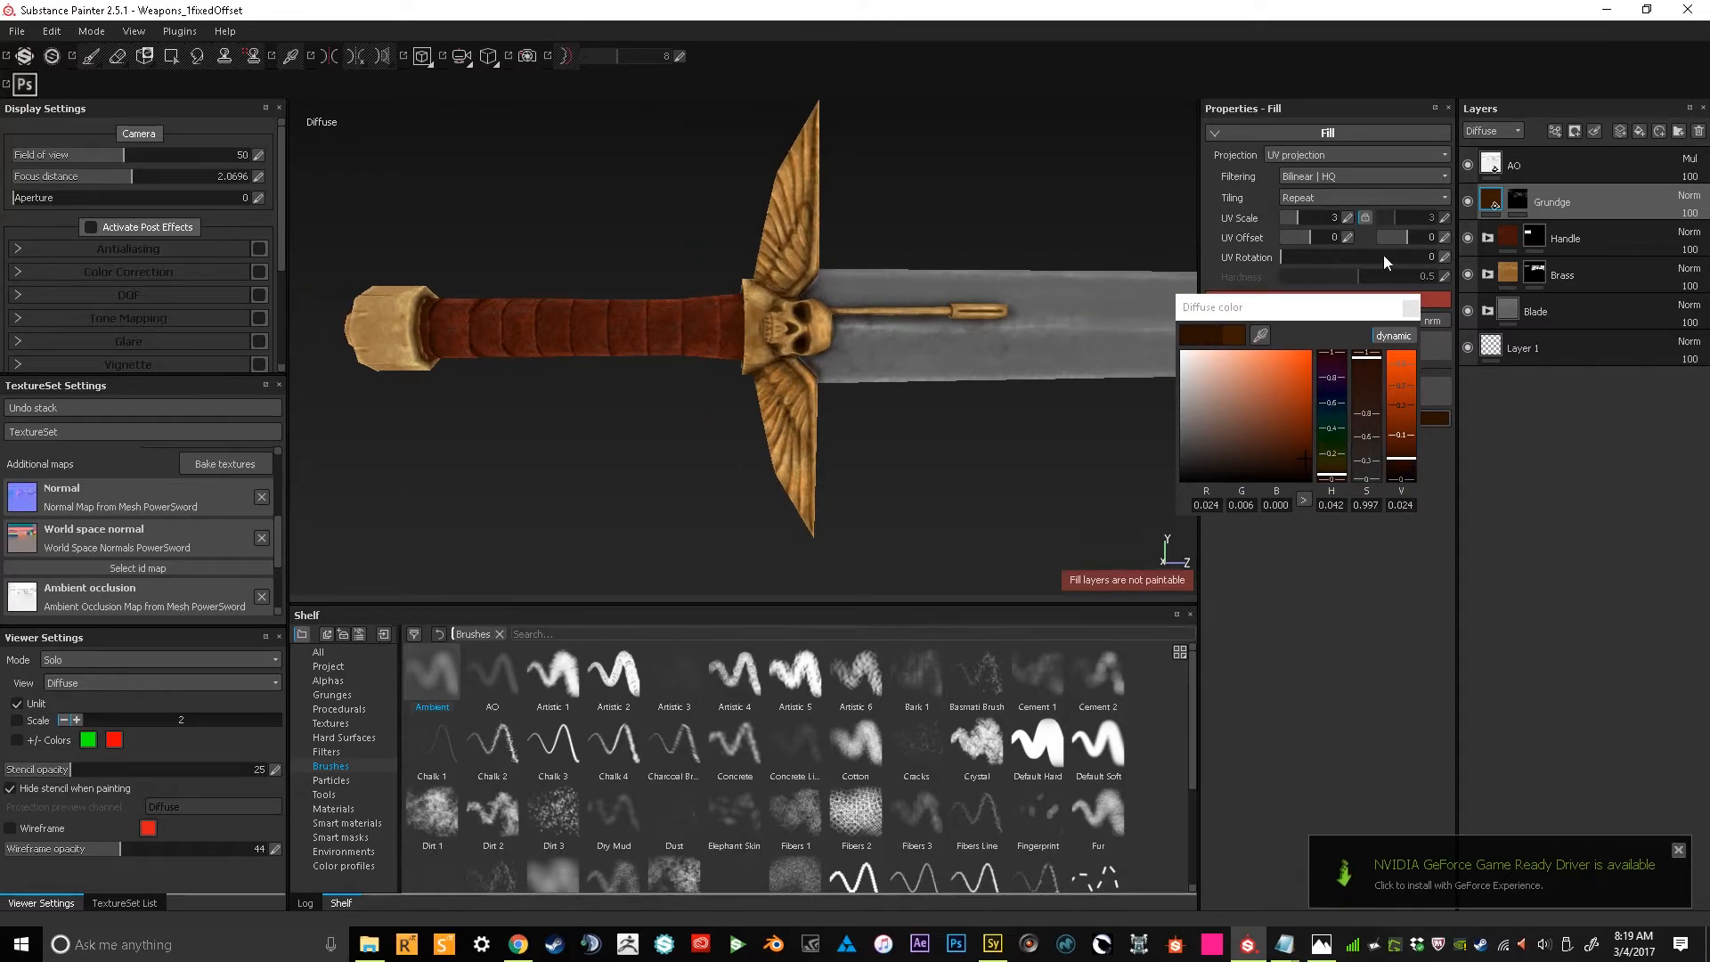
{"action": "left_click", "coordinate": [1517, 202]}
Turn symmetry back on and paint soft grime over the leather handle's wraps with the Ambient brush at size 1.36
{"action": "right_click_drag", "start_coordinate": [689, 422], "coordinate": [757, 503], "text": "alt"}
{"action": "mouse_move", "coordinate": [752, 412]}
{"action": "left_mouse_down", "text": "ctrl+alt"}
{"action": "mouse_move", "coordinate": [621, 423]}
{"action": "mouse_move", "coordinate": [703, 414]}
{"action": "left_mouse_up", "text": "ctrl+alt"}
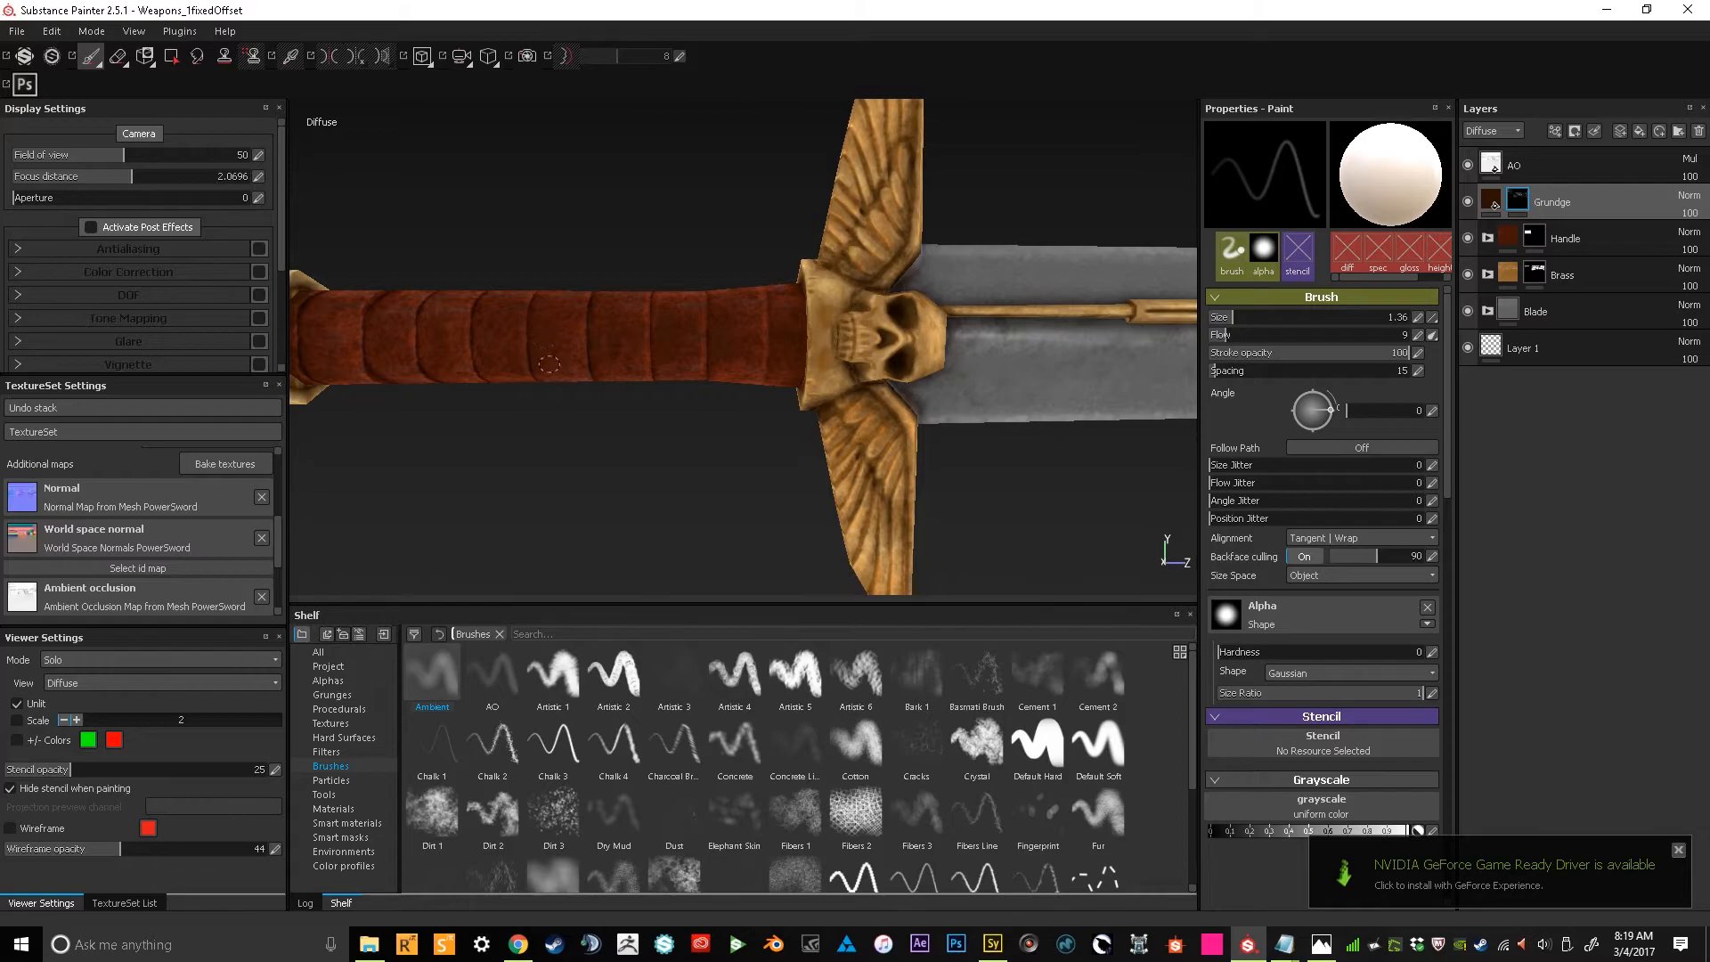
{"action": "mouse_move", "coordinate": [571, 316]}
{"action": "left_mouse_down", "text": "alt"}
{"action": "mouse_move", "coordinate": [539, 357]}
{"action": "mouse_move", "coordinate": [554, 323]}
{"action": "mouse_move", "coordinate": [545, 359]}
{"action": "mouse_move", "coordinate": [730, 330]}
{"action": "mouse_move", "coordinate": [912, 342]}
{"action": "left_mouse_up", "text": "alt"}
{"action": "key", "text": "ctrl"}
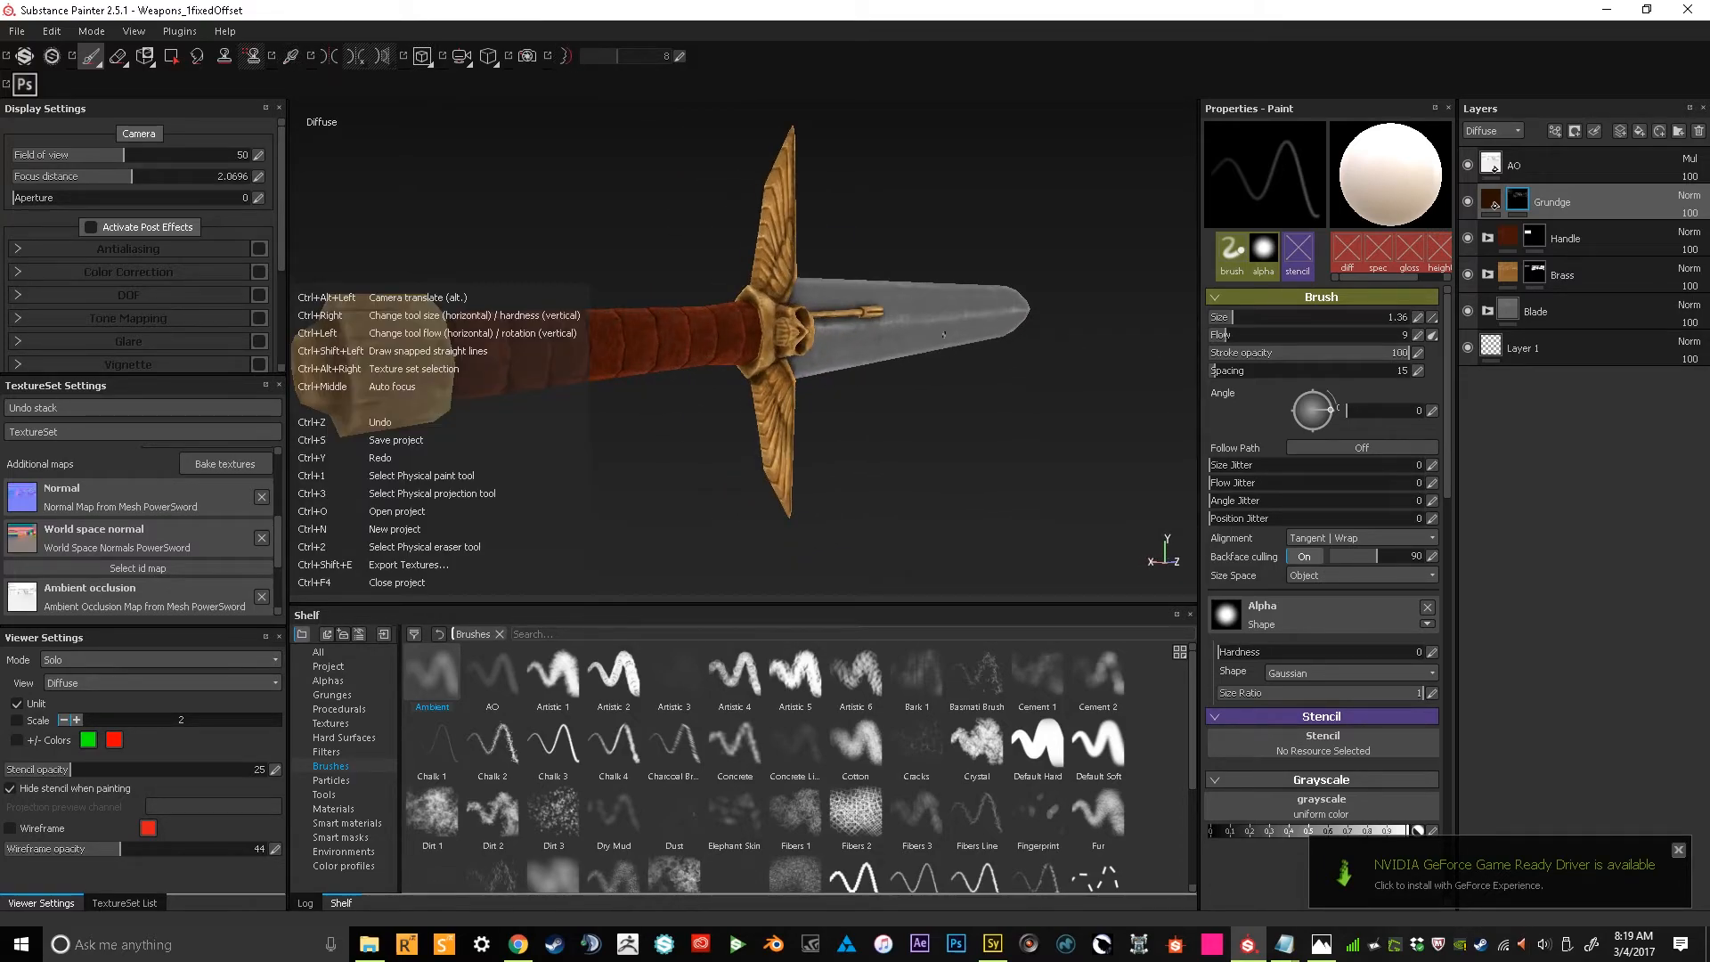
{"action": "key", "text": "l"}
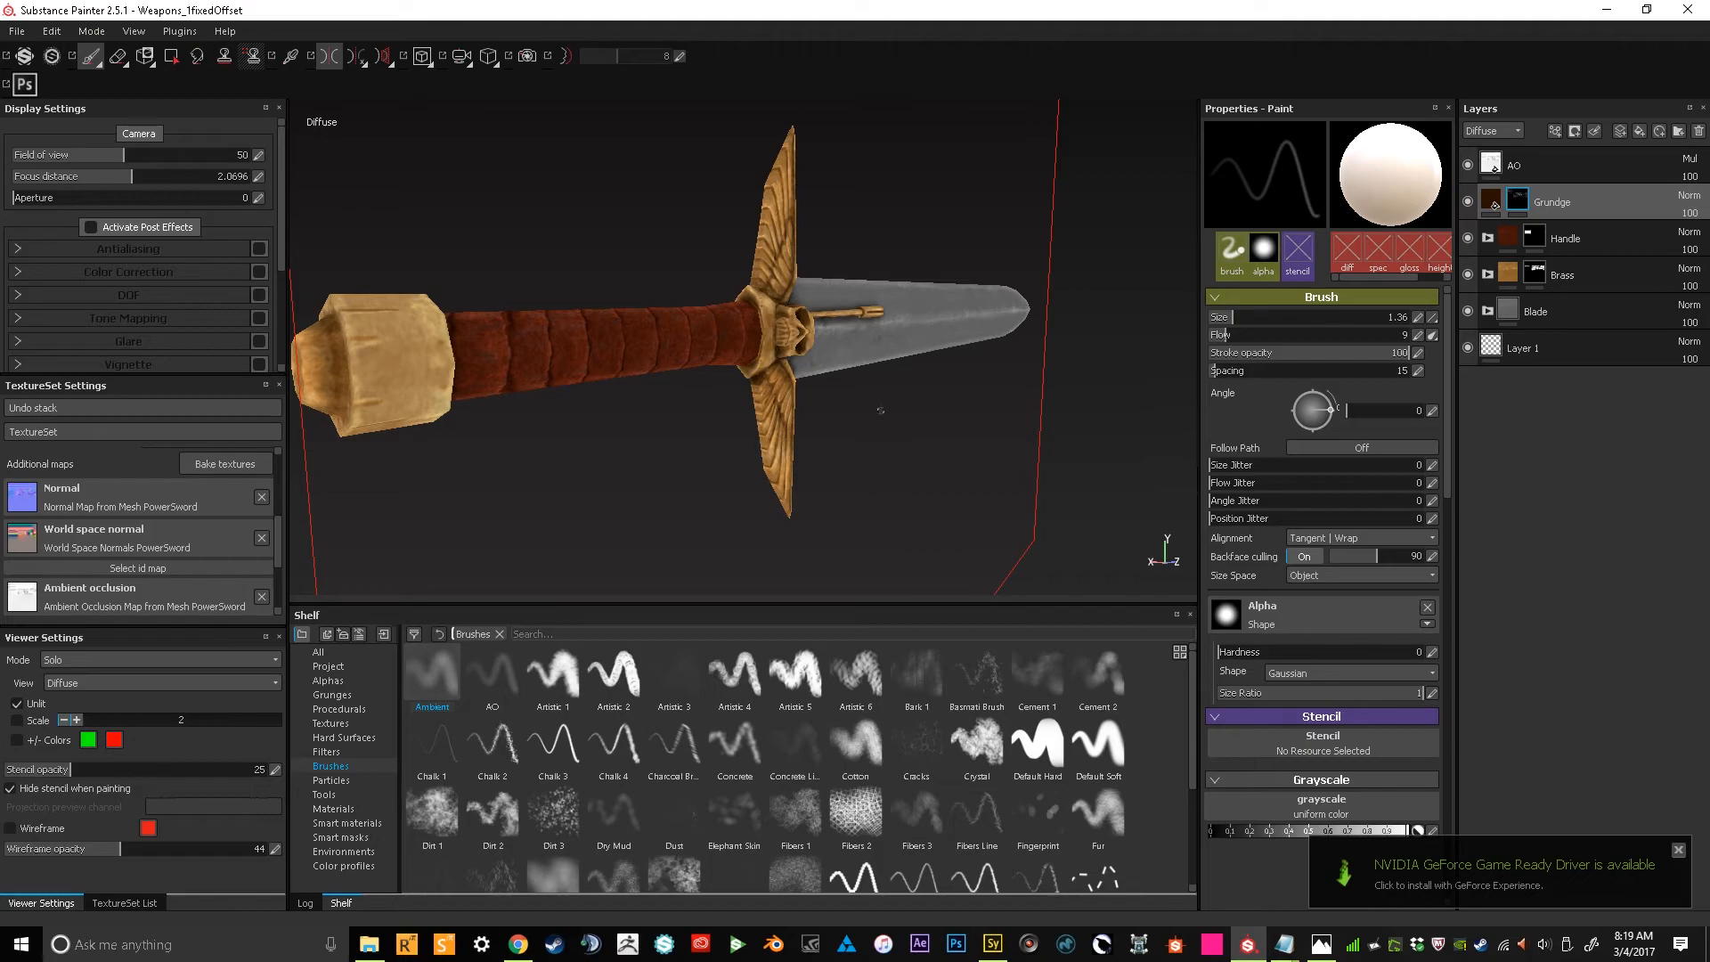
{"action": "scroll", "coordinate": [875, 410], "scroll_direction": "up", "scroll_amount": 6}
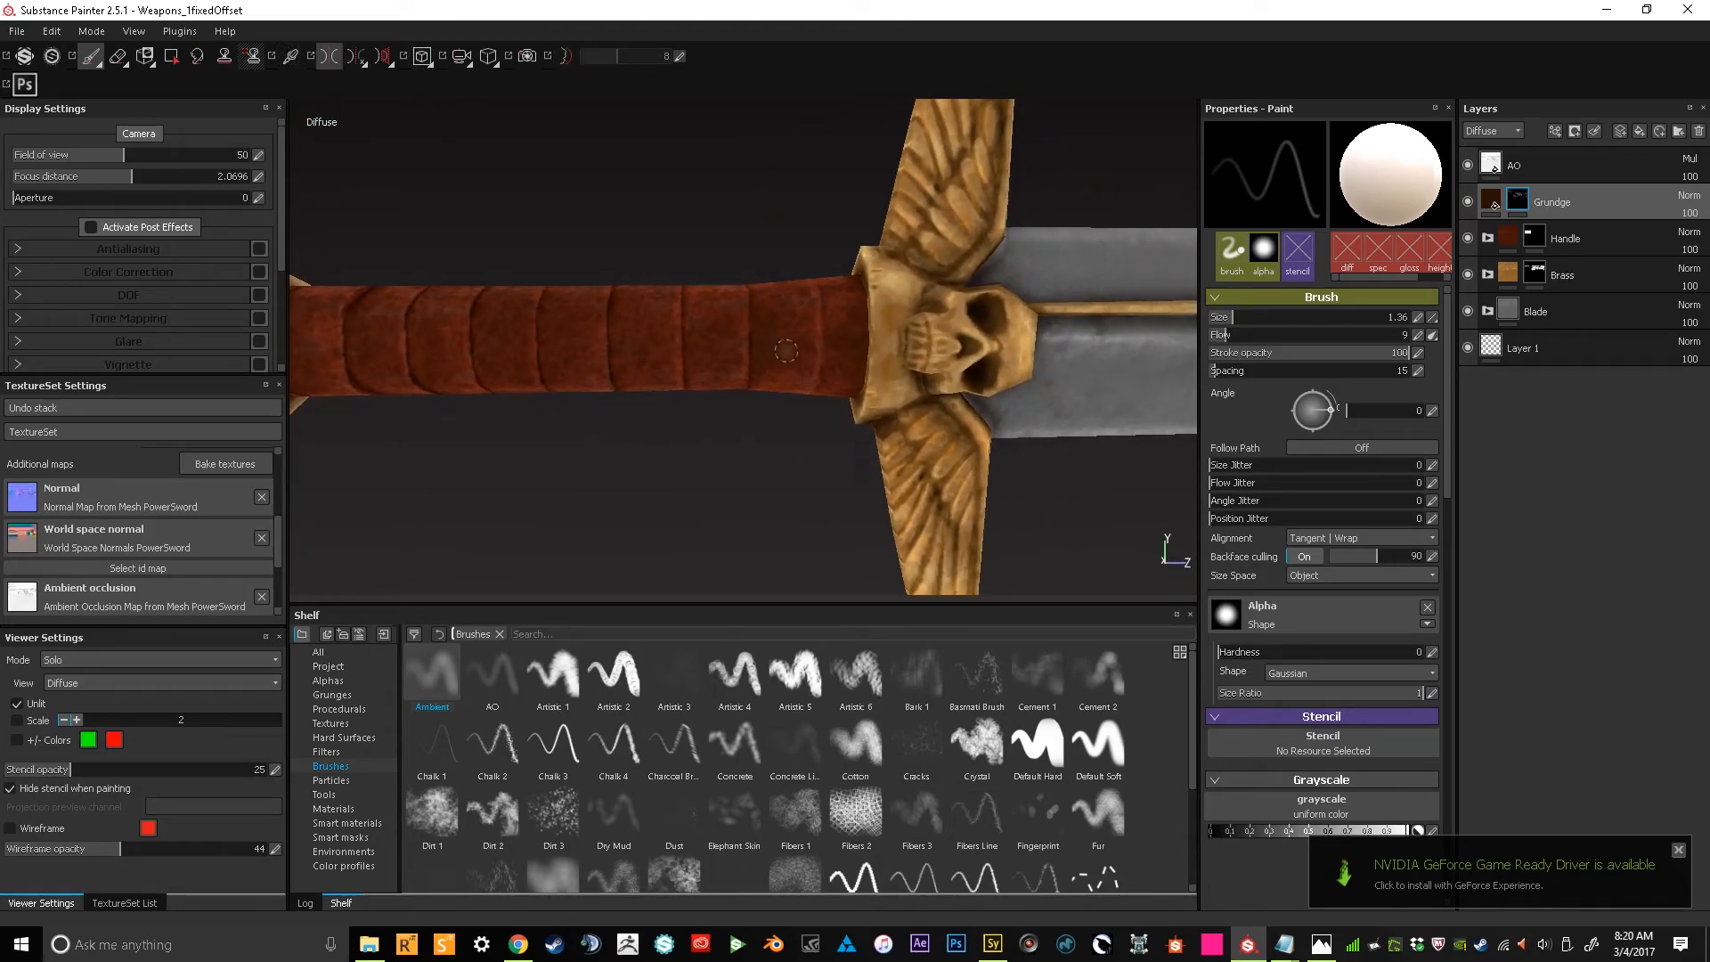
{"action": "mouse_move", "coordinate": [840, 435]}
{"action": "left_mouse_down", "text": "alt"}
{"action": "mouse_move", "coordinate": [984, 399]}
{"action": "mouse_move", "coordinate": [818, 340]}
{"action": "left_mouse_up", "text": "alt"}
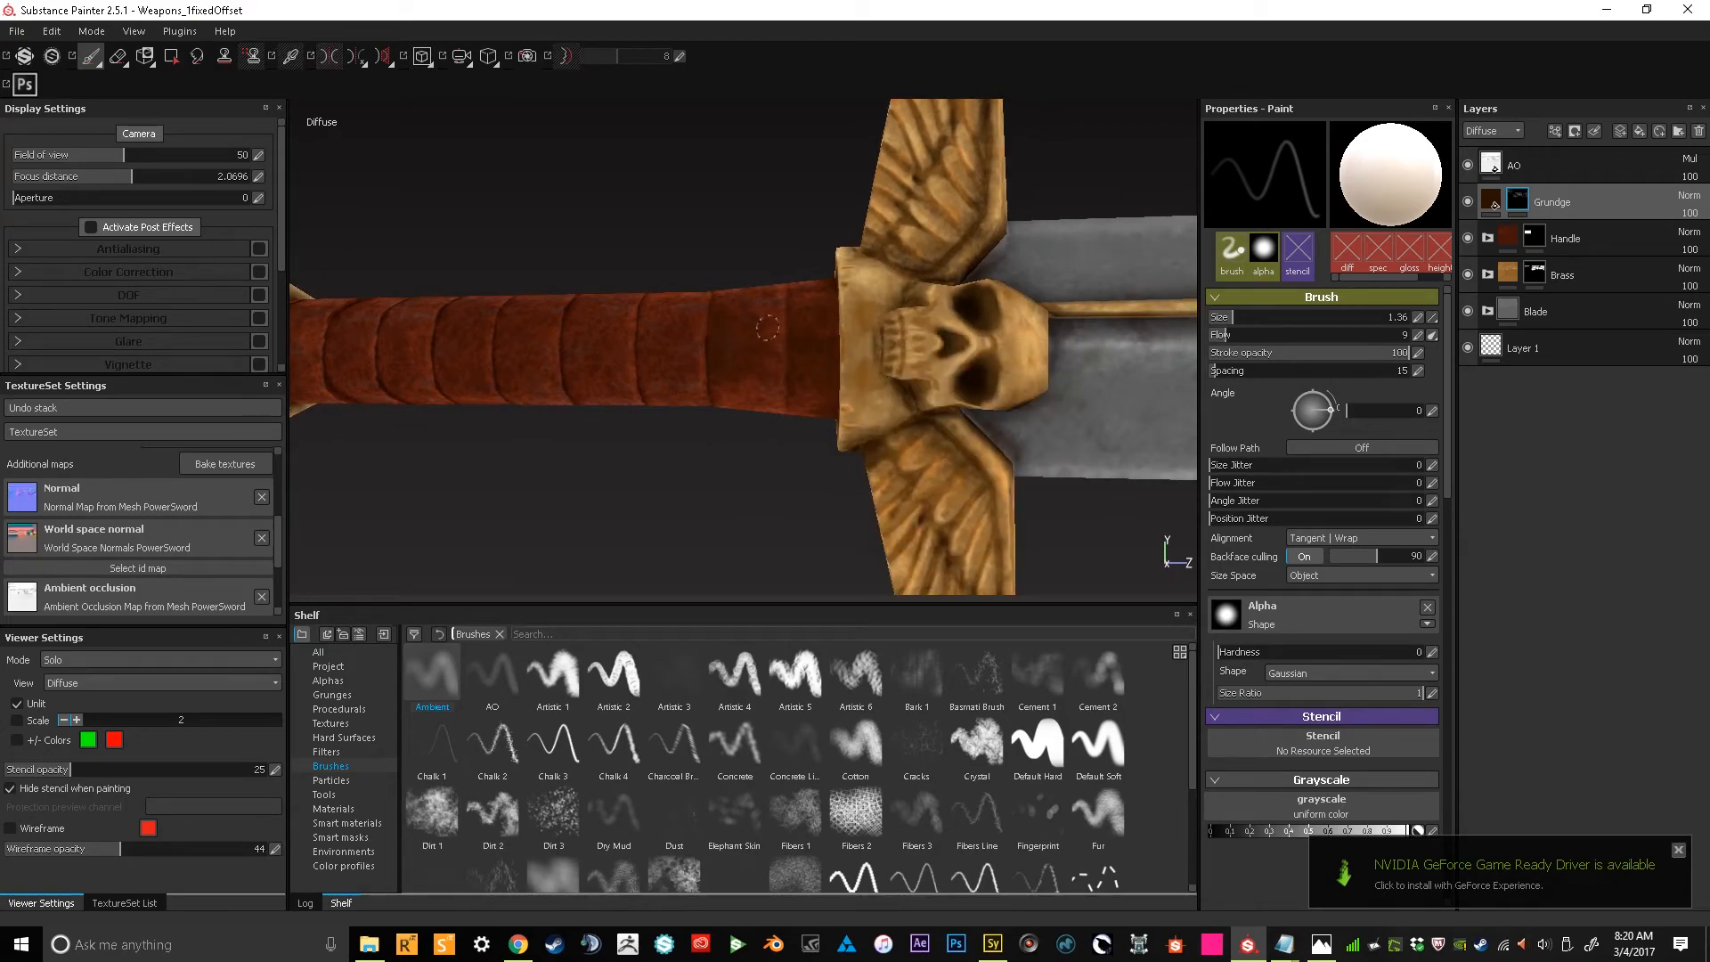
{"action": "mouse_move", "coordinate": [676, 338]}
{"action": "left_mouse_down", "text": "alt"}
{"action": "mouse_move", "coordinate": [775, 467]}
{"action": "mouse_move", "coordinate": [788, 450]}
{"action": "mouse_move", "coordinate": [863, 457]}
{"action": "mouse_move", "coordinate": [689, 386]}
{"action": "mouse_move", "coordinate": [711, 355]}
{"action": "left_mouse_up", "text": "alt"}
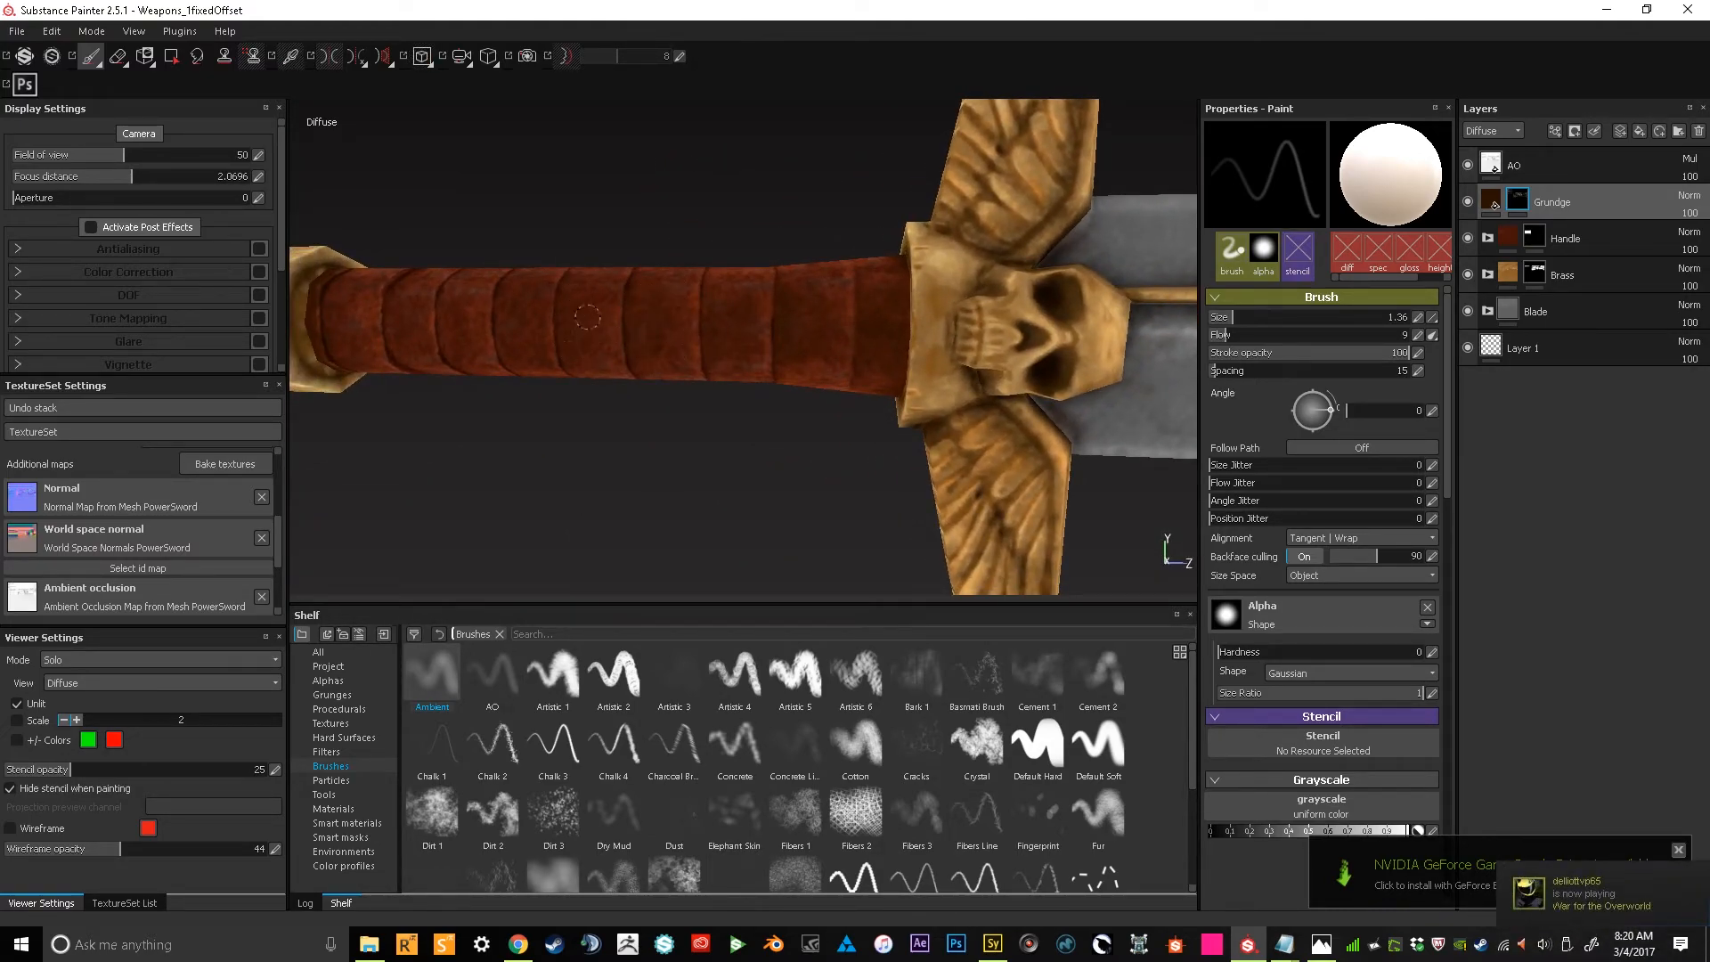
Paint soft grime on the leather handle's wraps nearest the pommel with the Ambient brush at size 1.36
{"action": "mouse_move", "coordinate": [587, 339]}
{"action": "left_mouse_down", "text": "alt"}
{"action": "mouse_move", "coordinate": [687, 344]}
{"action": "mouse_move", "coordinate": [589, 251]}
{"action": "left_mouse_up", "text": "alt"}
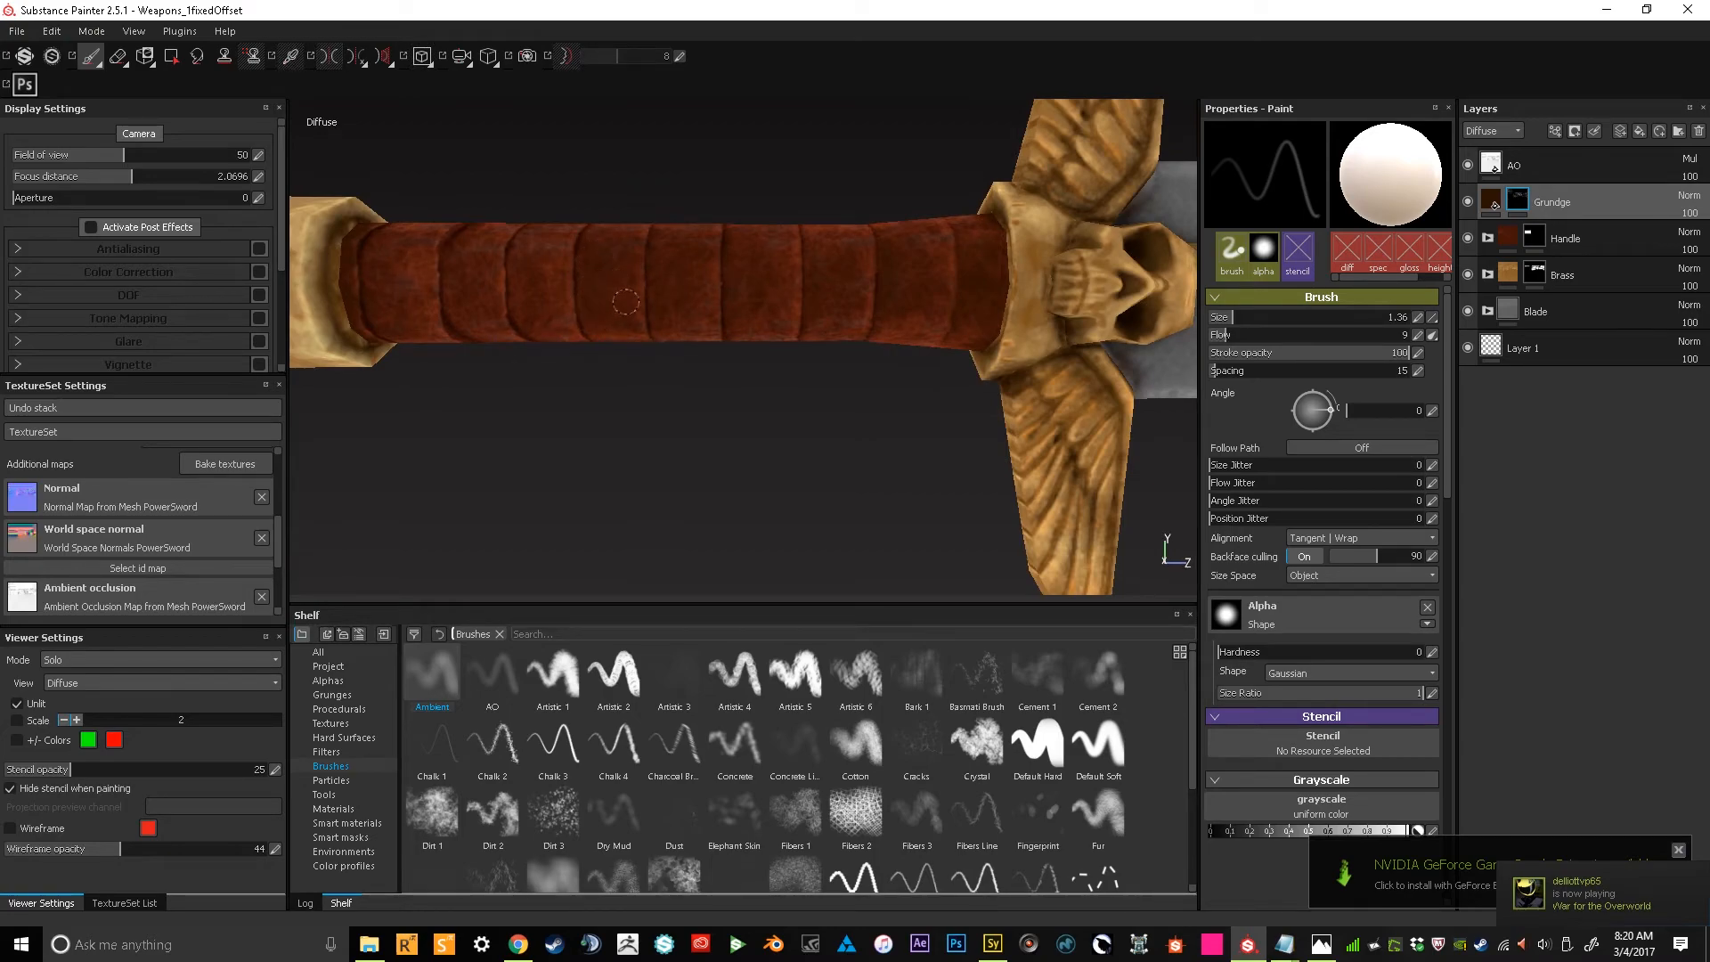
{"action": "mouse_move", "coordinate": [622, 307]}
{"action": "left_mouse_down", "text": "alt"}
{"action": "mouse_move", "coordinate": [599, 324]}
{"action": "mouse_move", "coordinate": [582, 261]}
{"action": "mouse_move", "coordinate": [590, 302]}
{"action": "mouse_move", "coordinate": [527, 263]}
{"action": "mouse_move", "coordinate": [574, 294]}
{"action": "left_mouse_up", "text": "alt"}
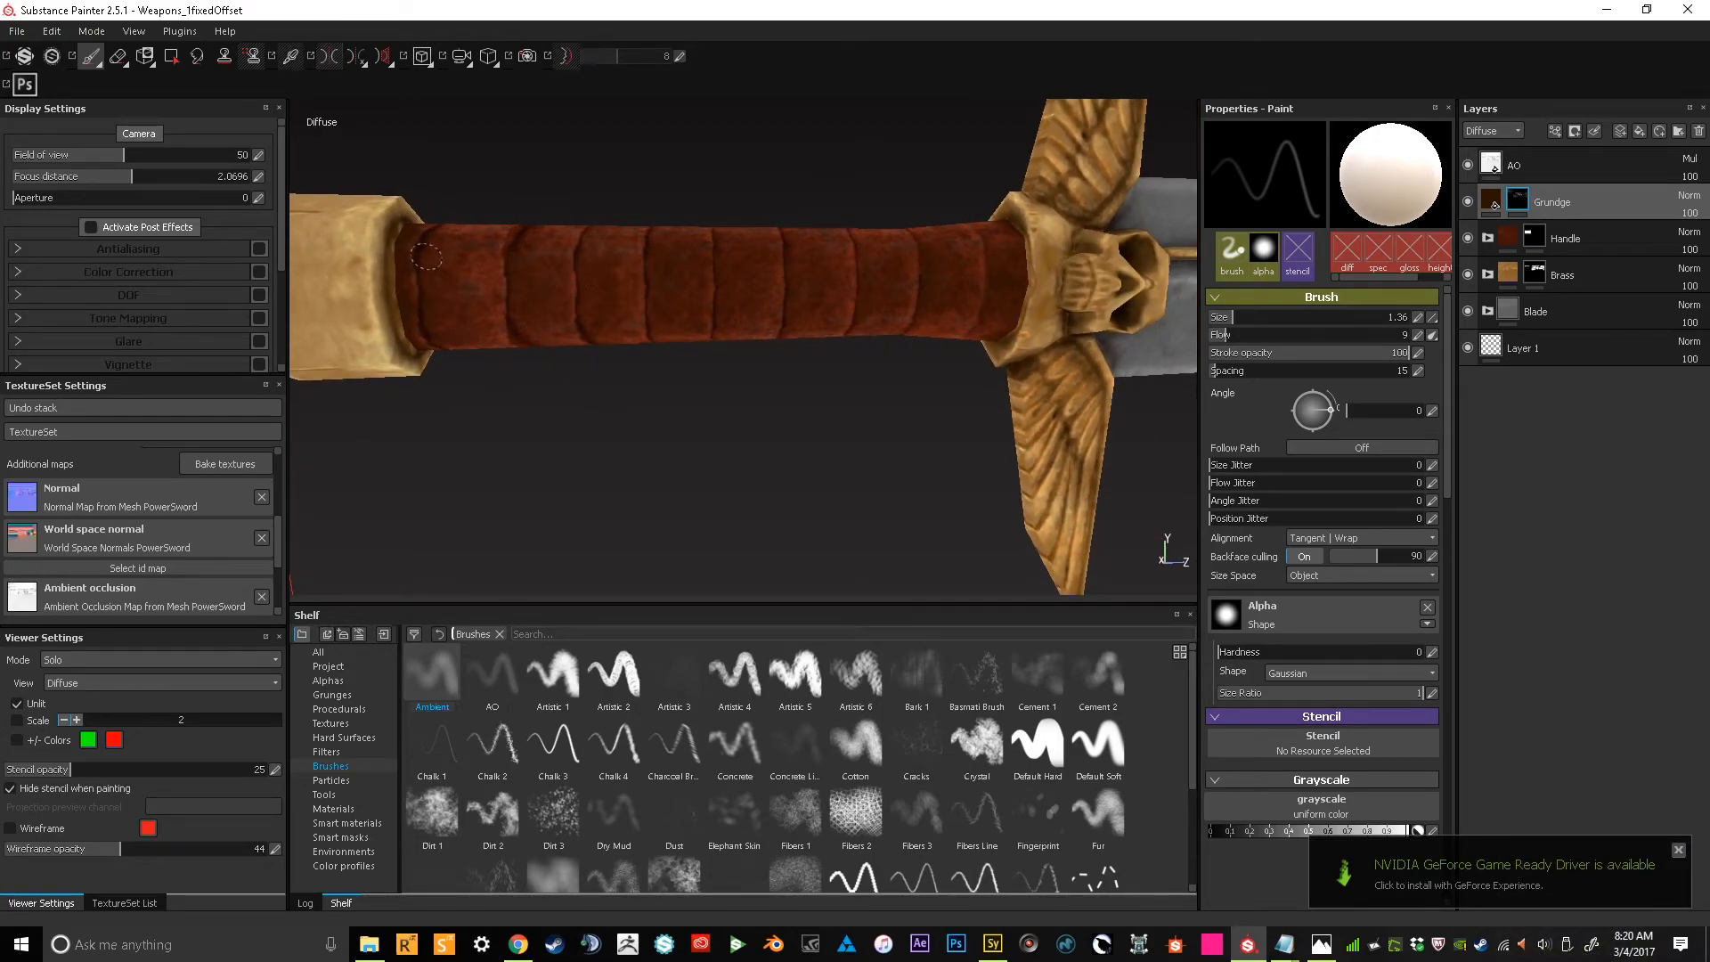
{"action": "mouse_move", "coordinate": [704, 294]}
{"action": "left_mouse_down", "text": "alt"}
{"action": "mouse_move", "coordinate": [698, 371]}
{"action": "mouse_move", "coordinate": [661, 415]}
{"action": "left_mouse_up", "text": "alt"}
{"action": "mouse_move", "coordinate": [414, 261]}
{"action": "left_mouse_down"}
{"action": "mouse_move", "coordinate": [421, 289]}
{"action": "mouse_move", "coordinate": [495, 326]}
{"action": "left_mouse_up"}
Set the Ambient brush to size 3.88 and paint soft grime over the blade towards its tip
{"action": "mouse_move", "coordinate": [698, 412]}
{"action": "left_mouse_down", "text": "alt"}
{"action": "mouse_move", "coordinate": [739, 356]}
{"action": "mouse_move", "coordinate": [849, 447]}
{"action": "mouse_move", "coordinate": [1003, 317]}
{"action": "mouse_move", "coordinate": [1011, 382]}
{"action": "mouse_move", "coordinate": [783, 362]}
{"action": "mouse_move", "coordinate": [820, 362]}
{"action": "mouse_move", "coordinate": [813, 392]}
{"action": "mouse_move", "coordinate": [785, 383]}
{"action": "mouse_move", "coordinate": [909, 329]}
{"action": "left_mouse_up", "text": "alt"}
{"action": "key", "text": "]"}
{"action": "key", "text": "]"}
{"action": "key", "text": "]"}
{"action": "key", "text": "]"}
{"action": "key", "text": "]"}
{"action": "key", "text": "]"}
{"action": "key", "text": "]"}
{"action": "key", "text": "]"}
{"action": "key", "text": "]"}
{"action": "key", "text": "]"}
{"action": "key", "text": "]"}
{"action": "key", "text": "]"}
{"action": "key", "text": "]"}
{"action": "key", "text": "]"}
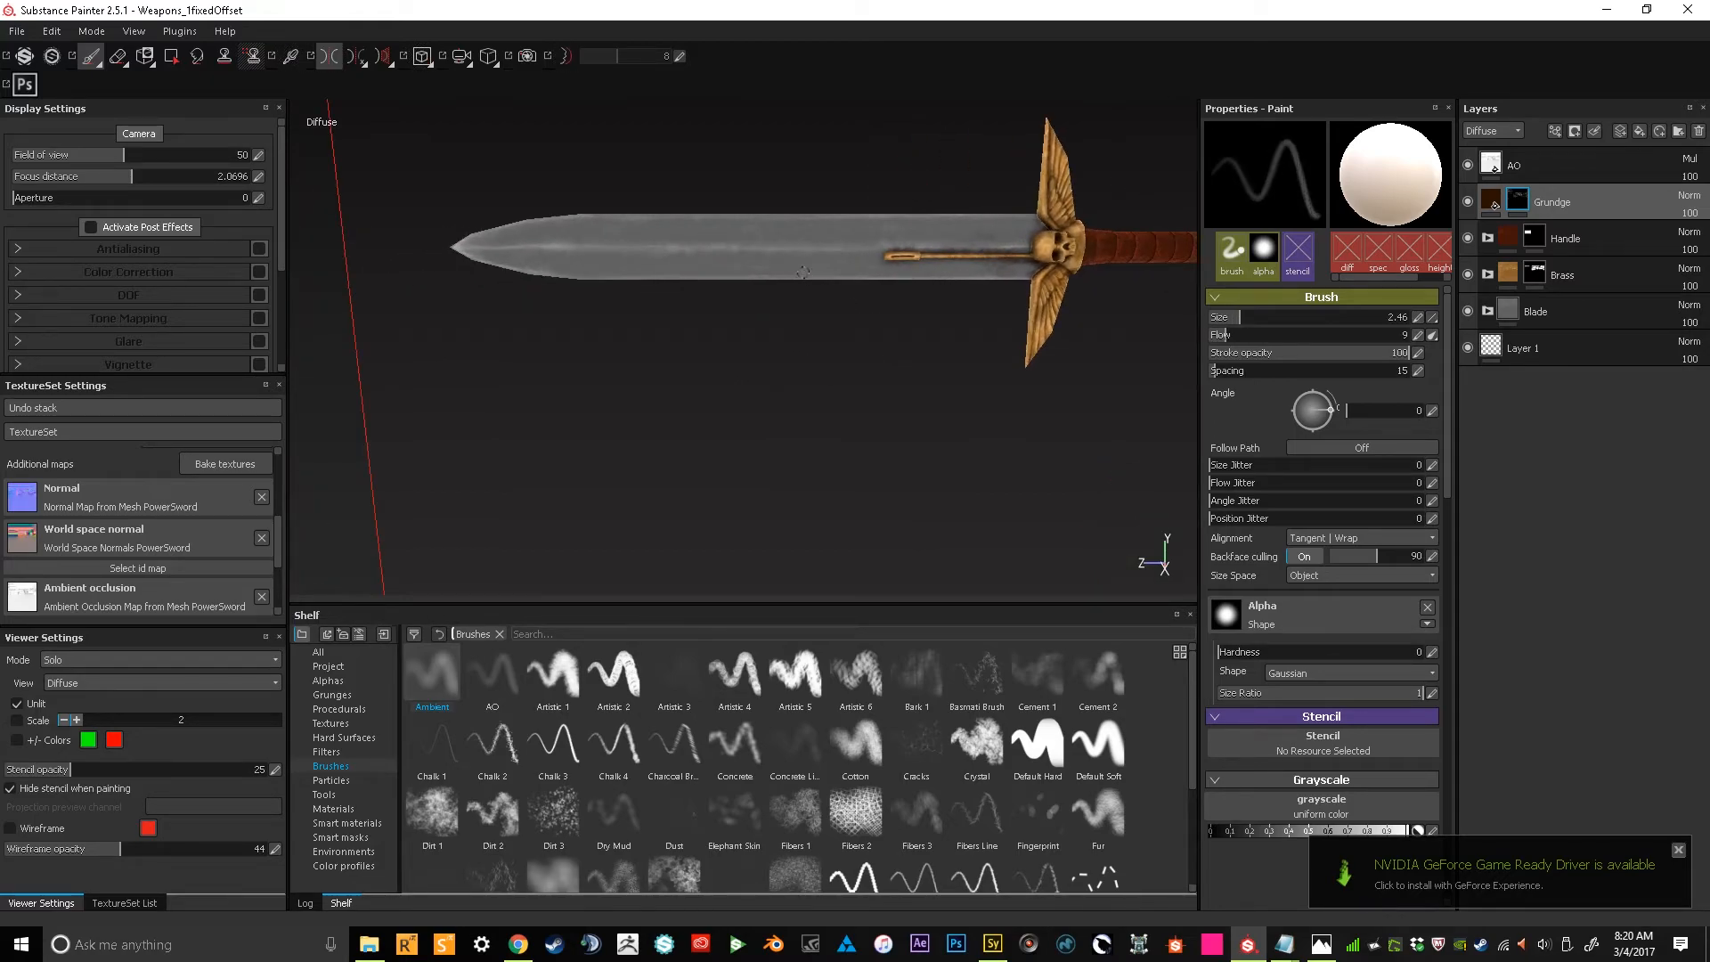
{"action": "key", "text": "d"}
{"action": "key", "text": "l"}
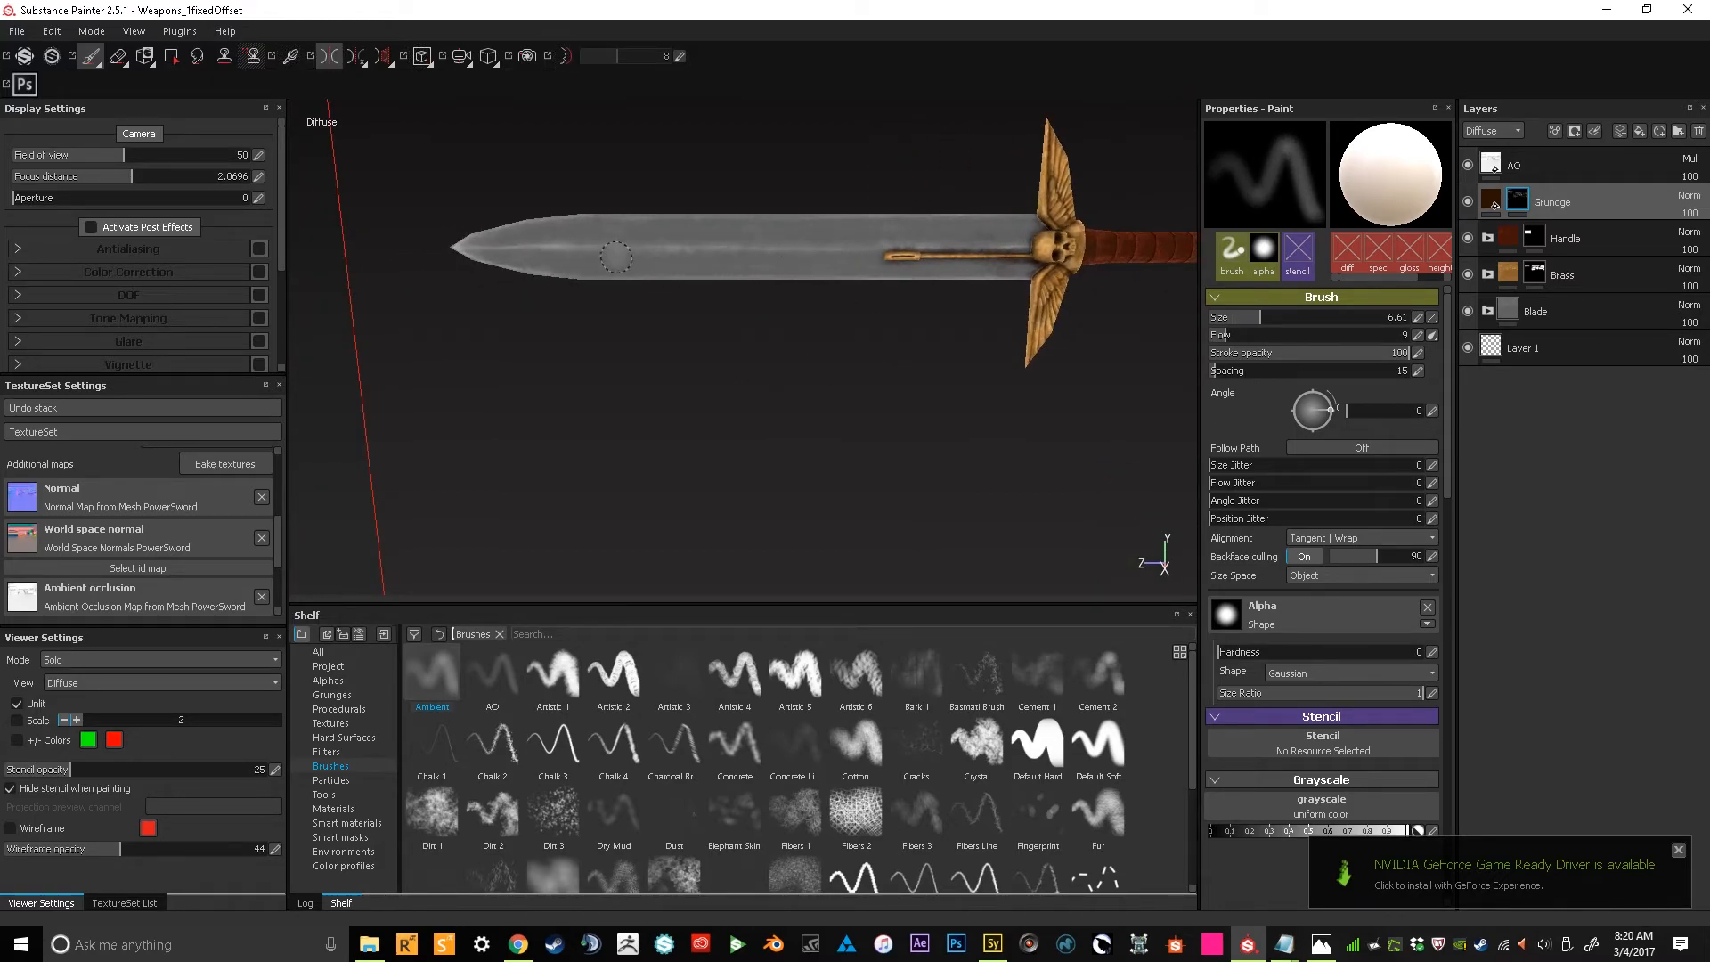
{"action": "key", "text": "["}
{"action": "key", "text": "["}
{"action": "key", "text": "["}
{"action": "key", "text": "["}
{"action": "key", "text": "["}
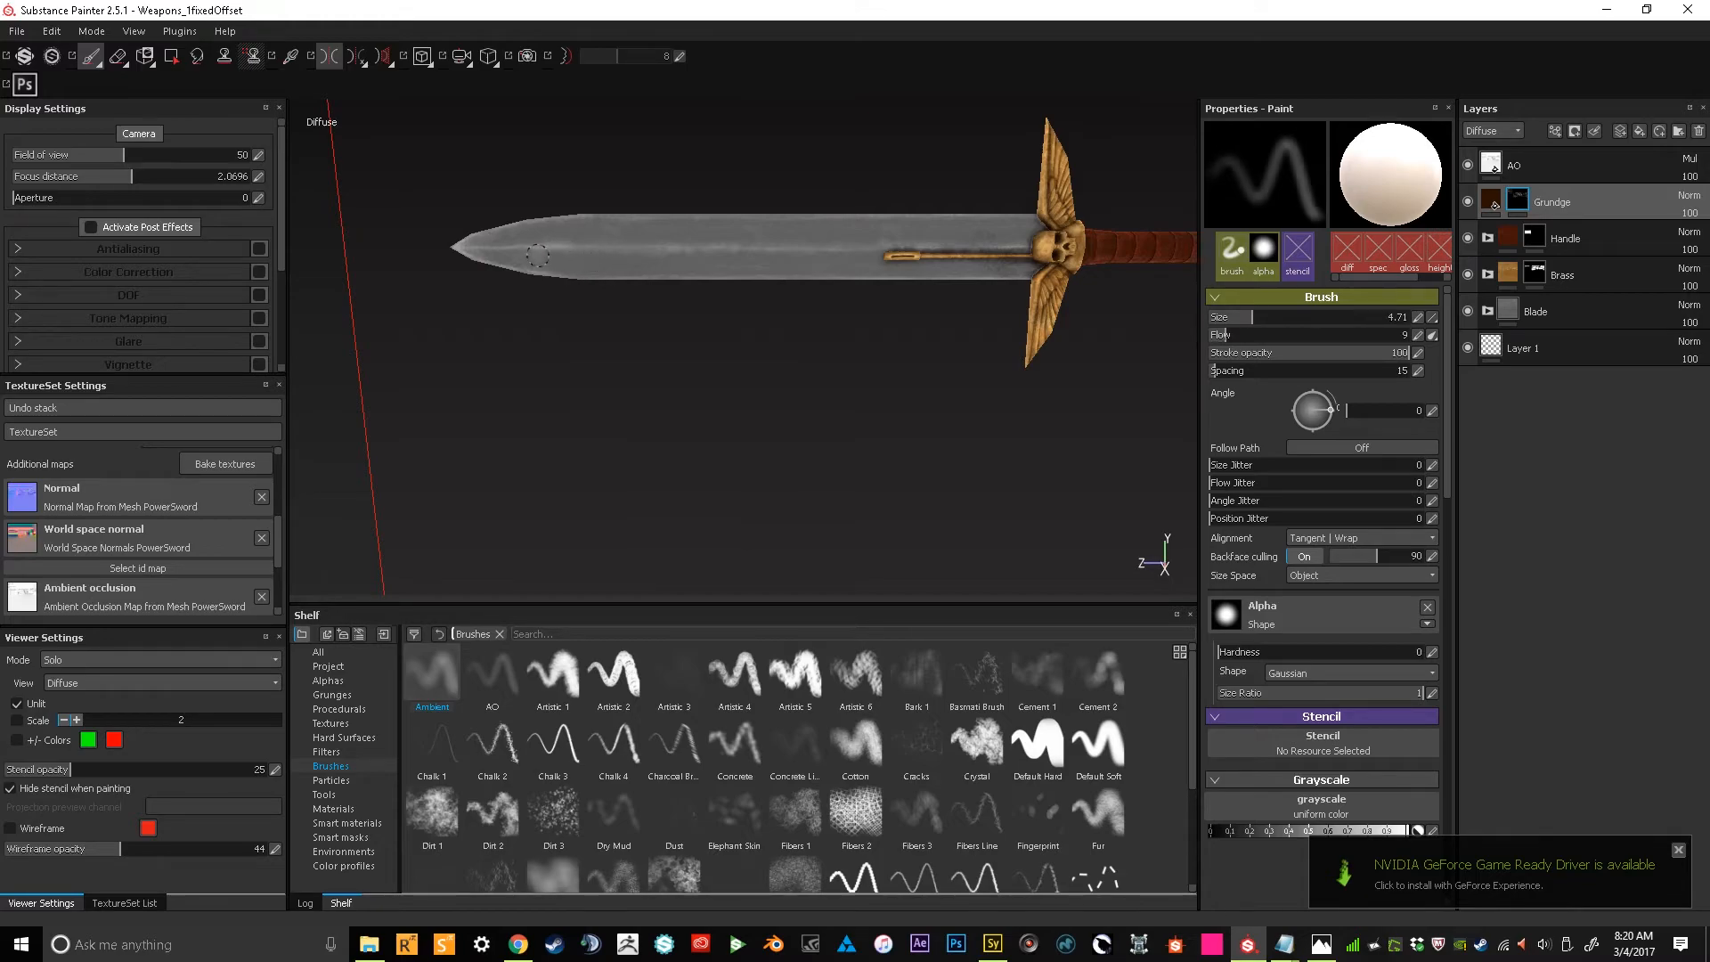
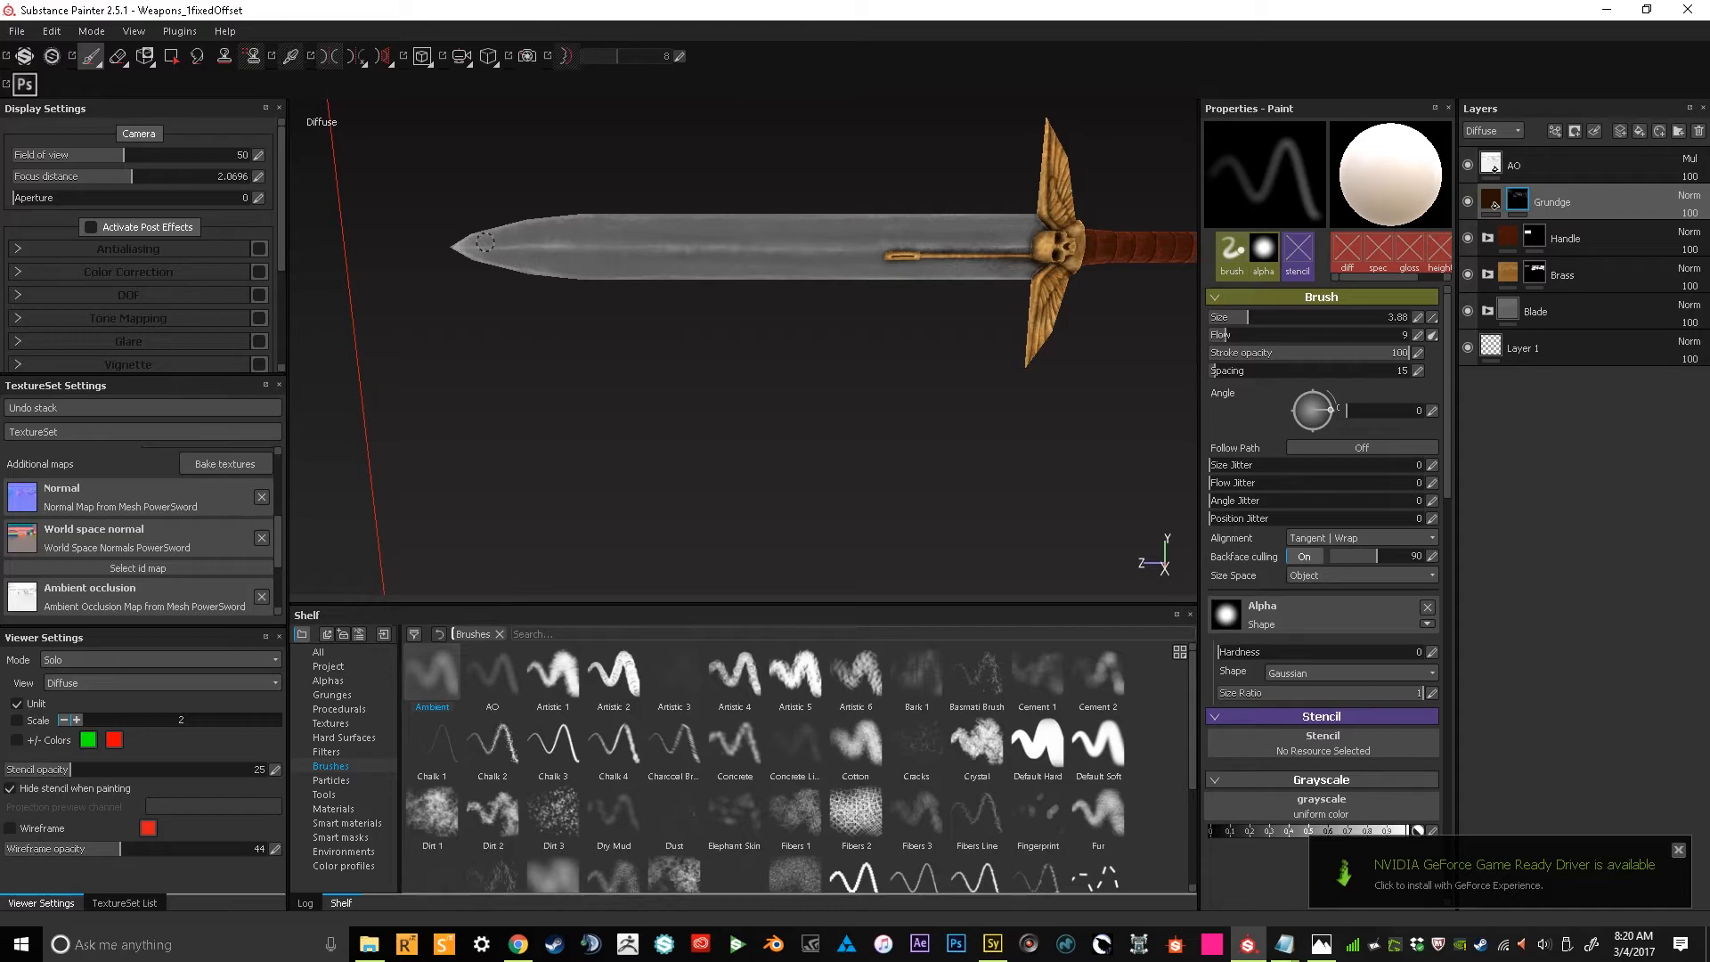
Reduce the brush size to 1.36 and paint finer grime along the middle of the blade
{"action": "left_click_drag", "start_coordinate": [792, 334], "coordinate": [884, 343], "text": "alt"}
{"action": "mouse_move", "coordinate": [795, 294]}
{"action": "left_mouse_down", "text": "alt"}
{"action": "mouse_move", "coordinate": [1183, 545]}
{"action": "mouse_move", "coordinate": [1012, 259]}
{"action": "mouse_move", "coordinate": [834, 265]}
{"action": "mouse_move", "coordinate": [956, 259]}
{"action": "left_mouse_up", "text": "alt"}
{"action": "key", "text": "bracketleft"}
{"action": "key", "text": "bracketleft"}
{"action": "key", "text": "bracketleft"}
{"action": "key", "text": "bracketleft"}
{"action": "key", "text": "bracketleft"}
{"action": "key", "text": "bracketleft"}
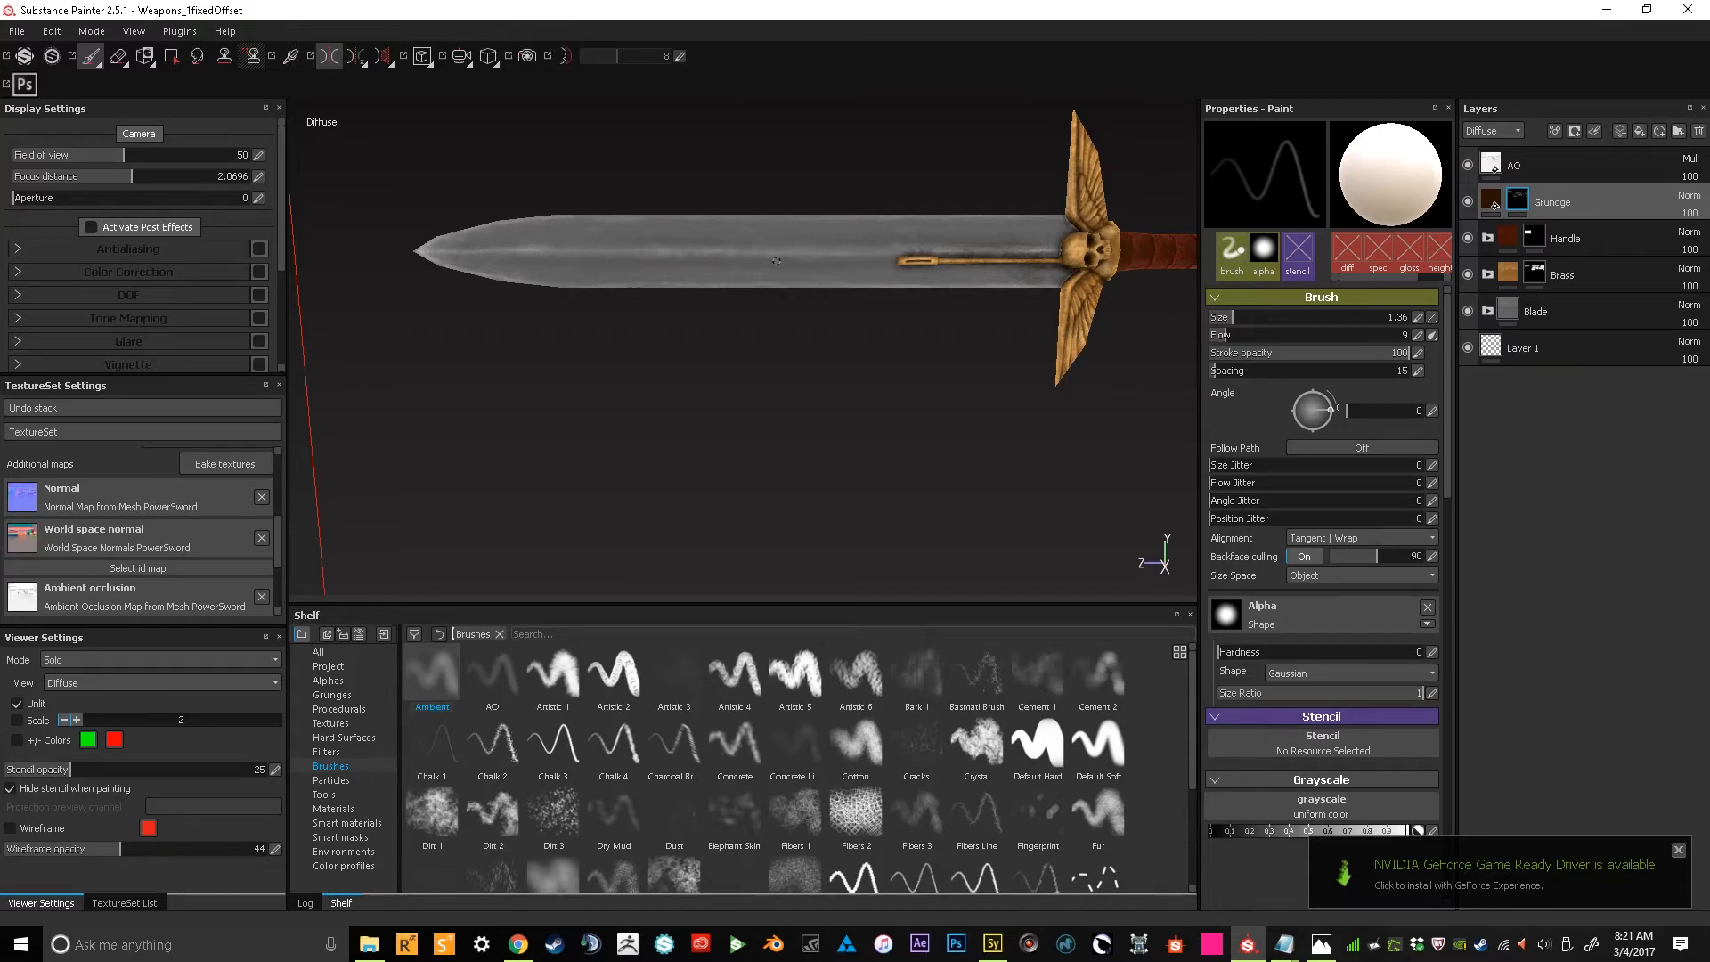
Inspect the grime on the blade, guard, handle and pommel from several angles and distances
{"action": "left_click_drag", "start_coordinate": [1000, 265], "coordinate": [1123, 303], "text": "alt"}
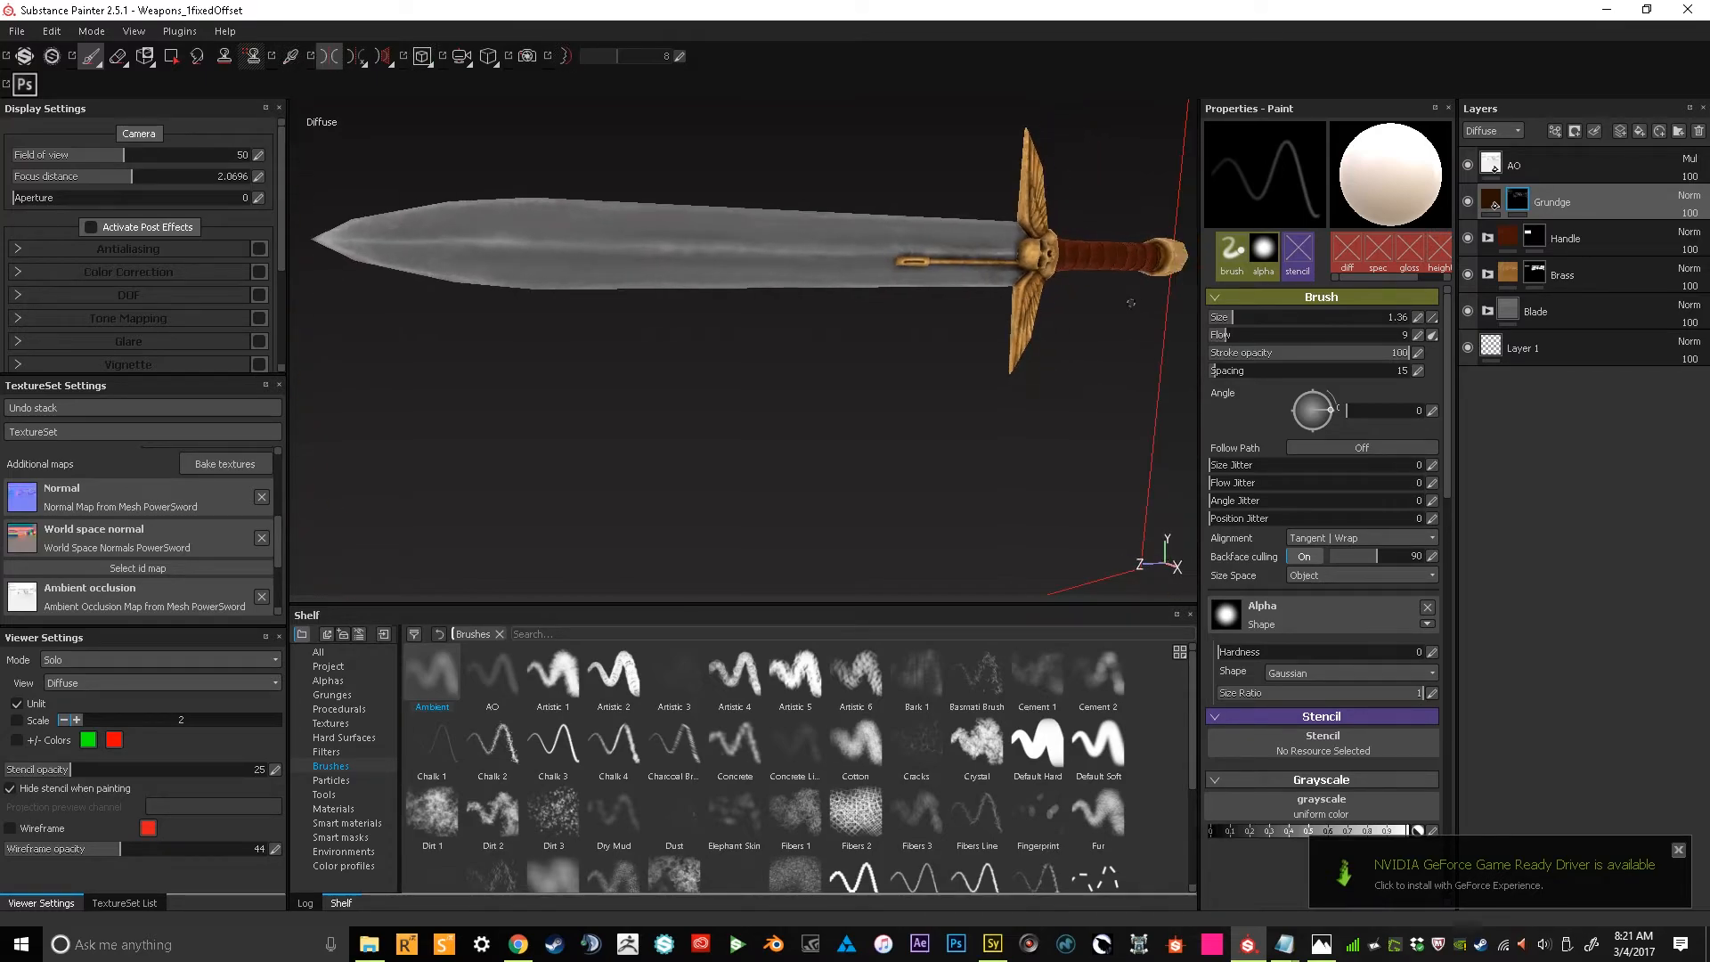
{"action": "left_click_drag", "start_coordinate": [1035, 343], "coordinate": [1024, 210], "text": "alt"}
{"action": "right_click_drag", "start_coordinate": [980, 351], "coordinate": [990, 411], "text": "alt"}
{"action": "middle_click_drag", "start_coordinate": [990, 392], "coordinate": [912, 409], "text": "alt"}
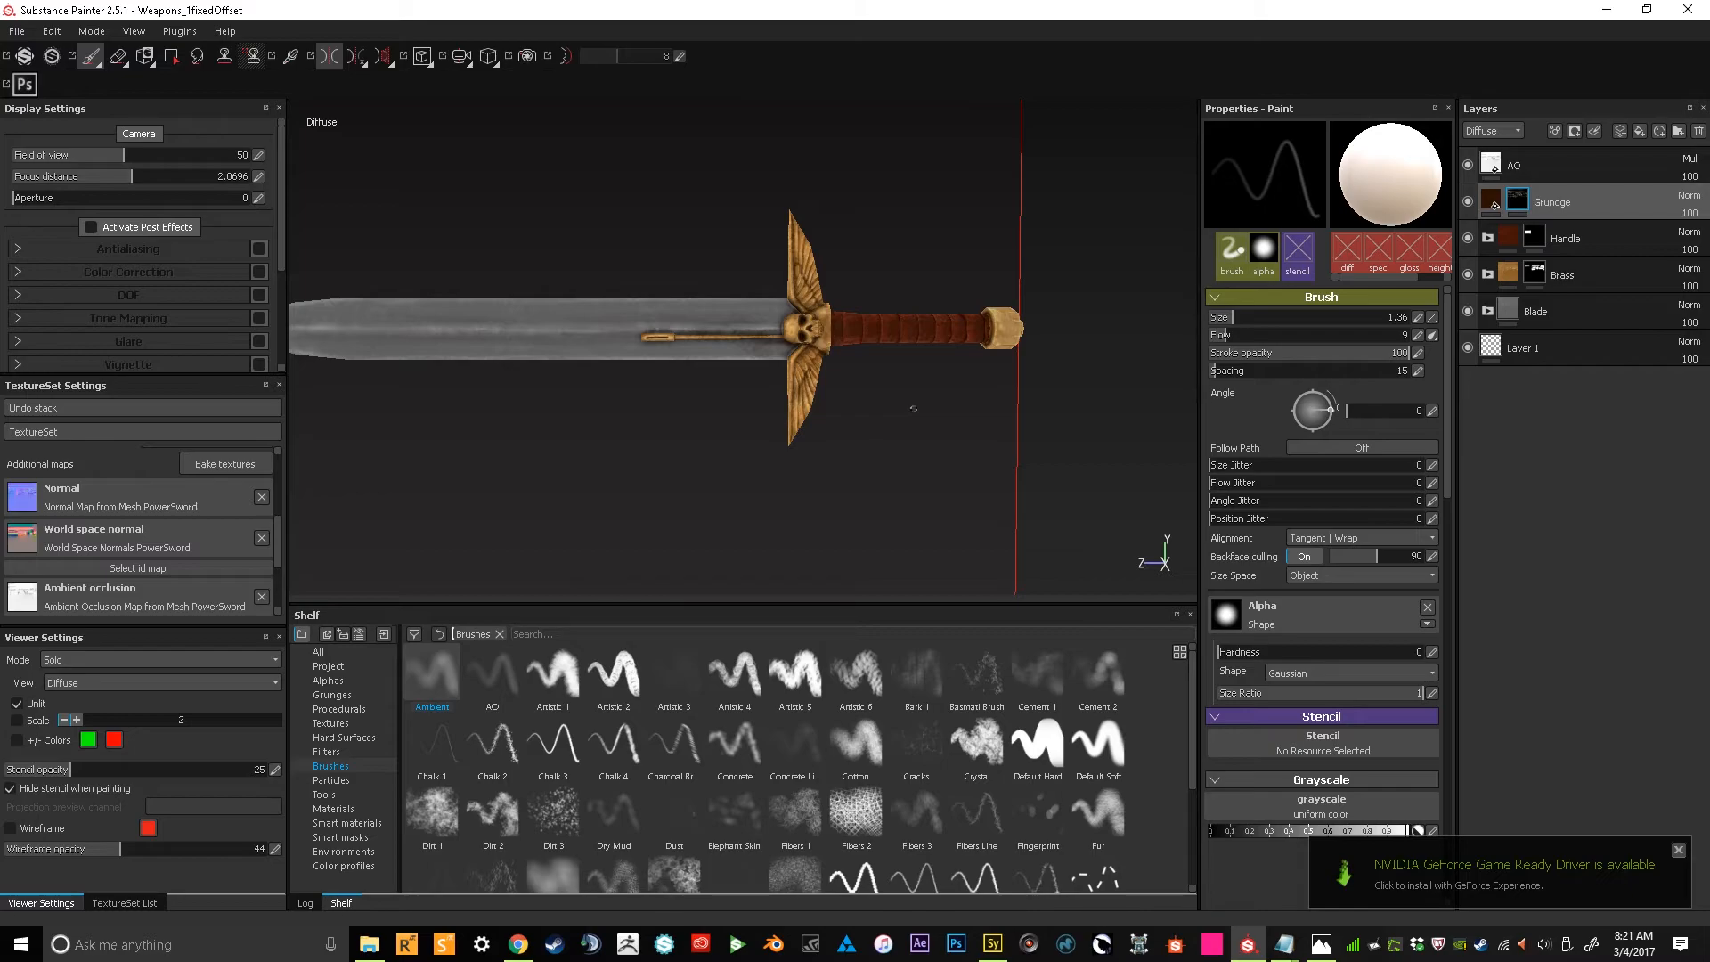
{"action": "middle_click_drag", "start_coordinate": [1085, 521], "coordinate": [887, 374], "text": "alt"}
{"action": "right_click_drag", "start_coordinate": [795, 355], "coordinate": [828, 410], "text": "alt"}
{"action": "middle_click_drag", "start_coordinate": [828, 409], "coordinate": [745, 363], "text": "alt"}
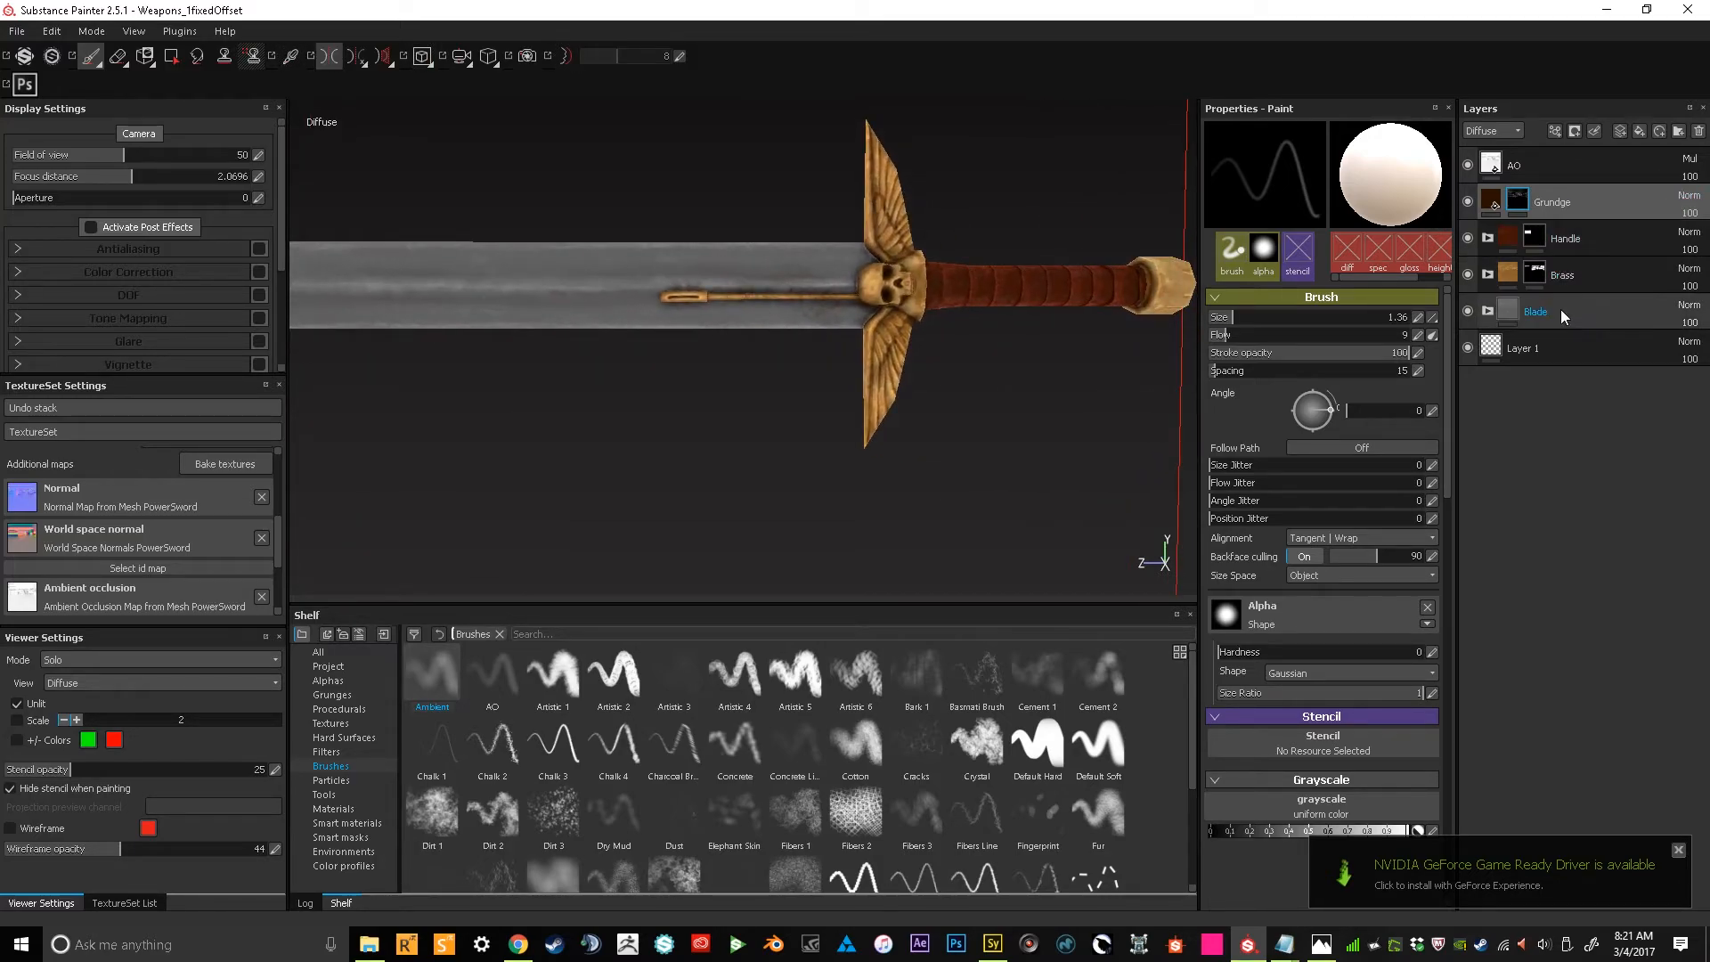
Add a fill layer above Base in the Brass folder and name it ALT BRASS
{"action": "left_click", "coordinate": [1468, 274]}
{"action": "left_click", "coordinate": [1486, 274]}
{"action": "left_click", "coordinate": [1465, 275]}
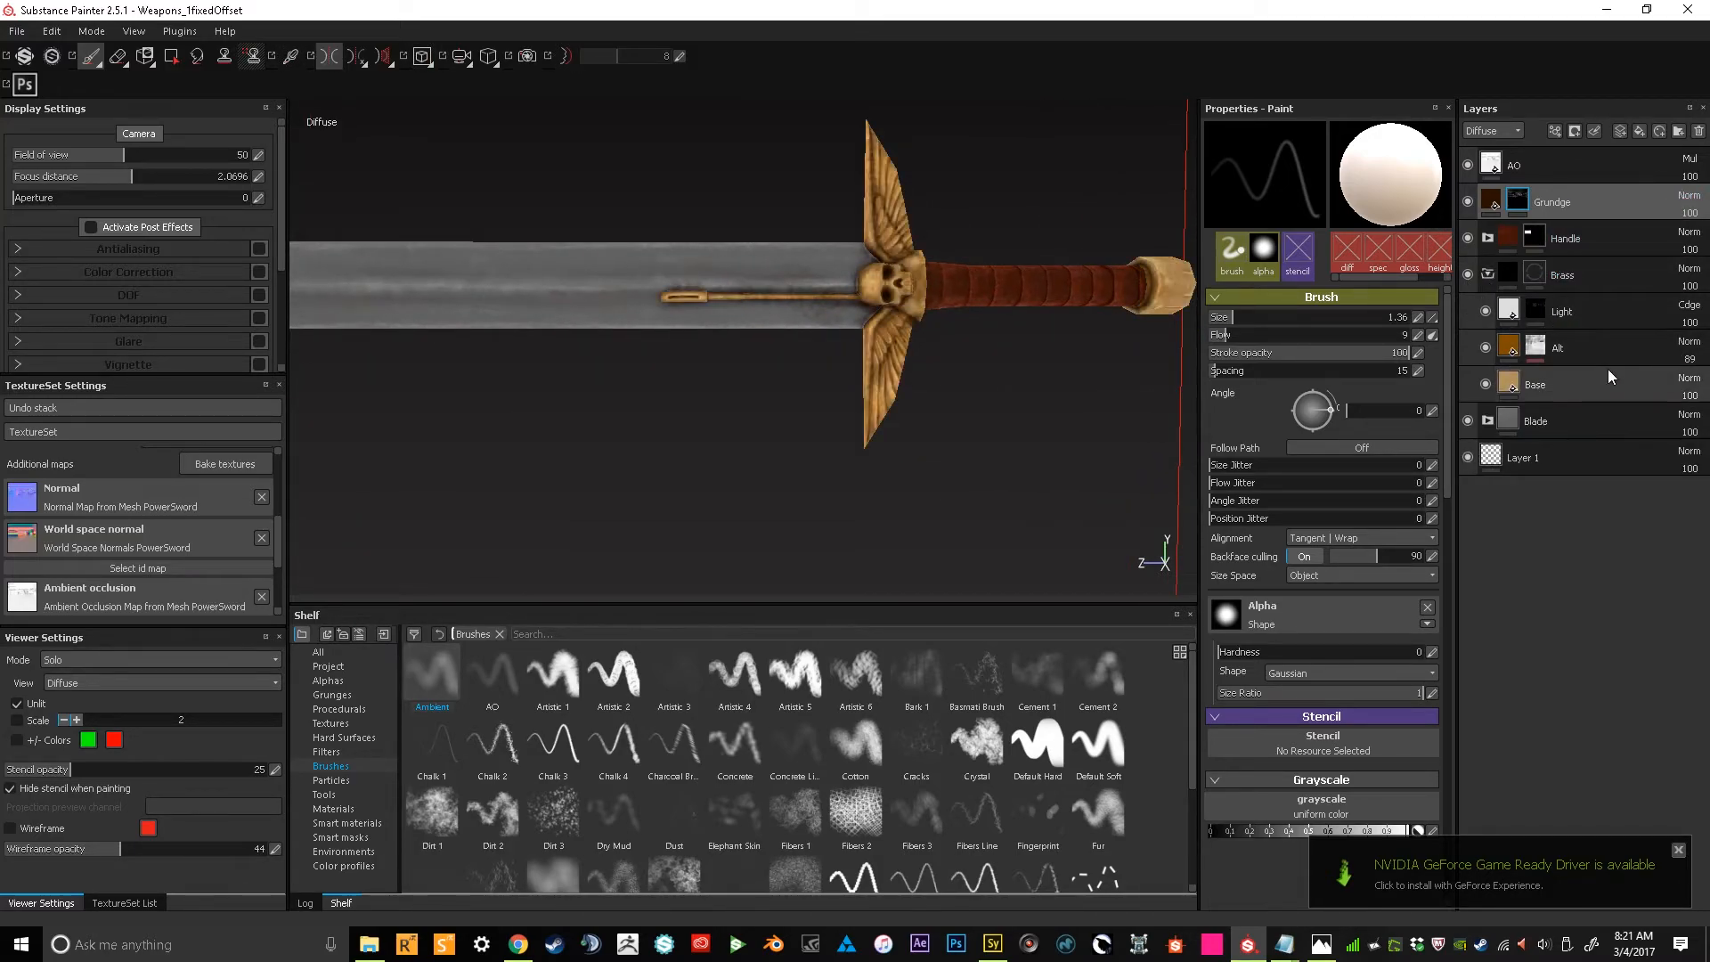
{"action": "left_click", "coordinate": [1601, 381]}
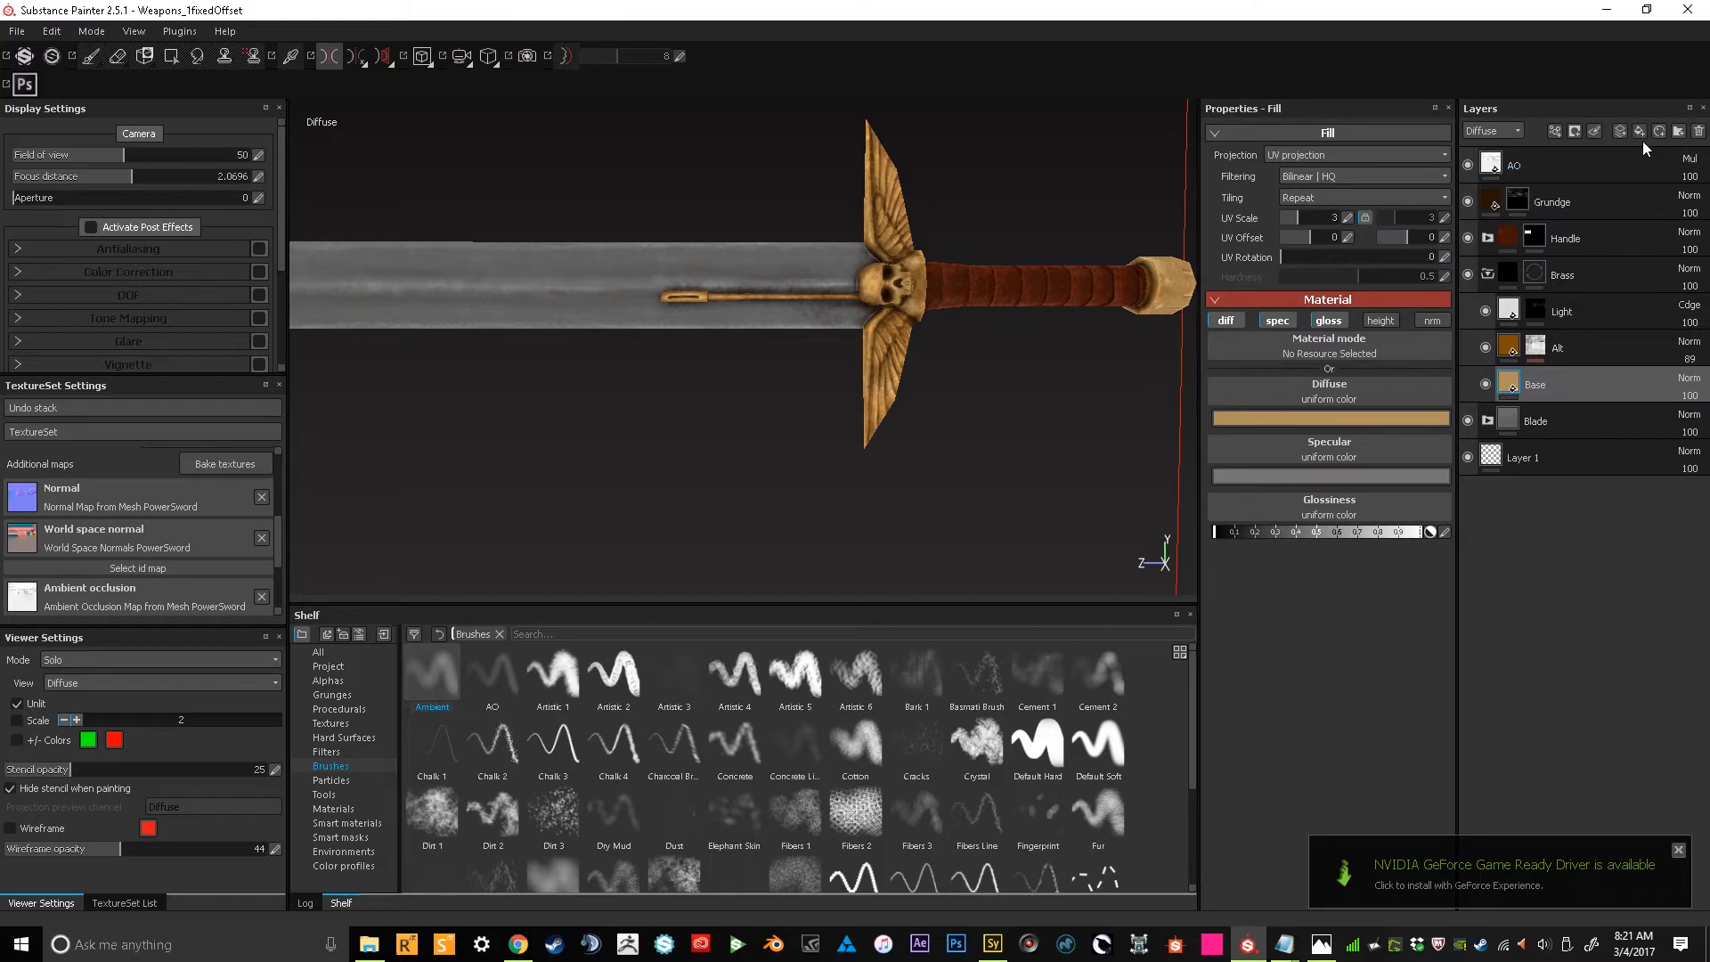
{"action": "left_click", "coordinate": [1638, 132]}
{"action": "double_click", "coordinate": [1564, 386]}
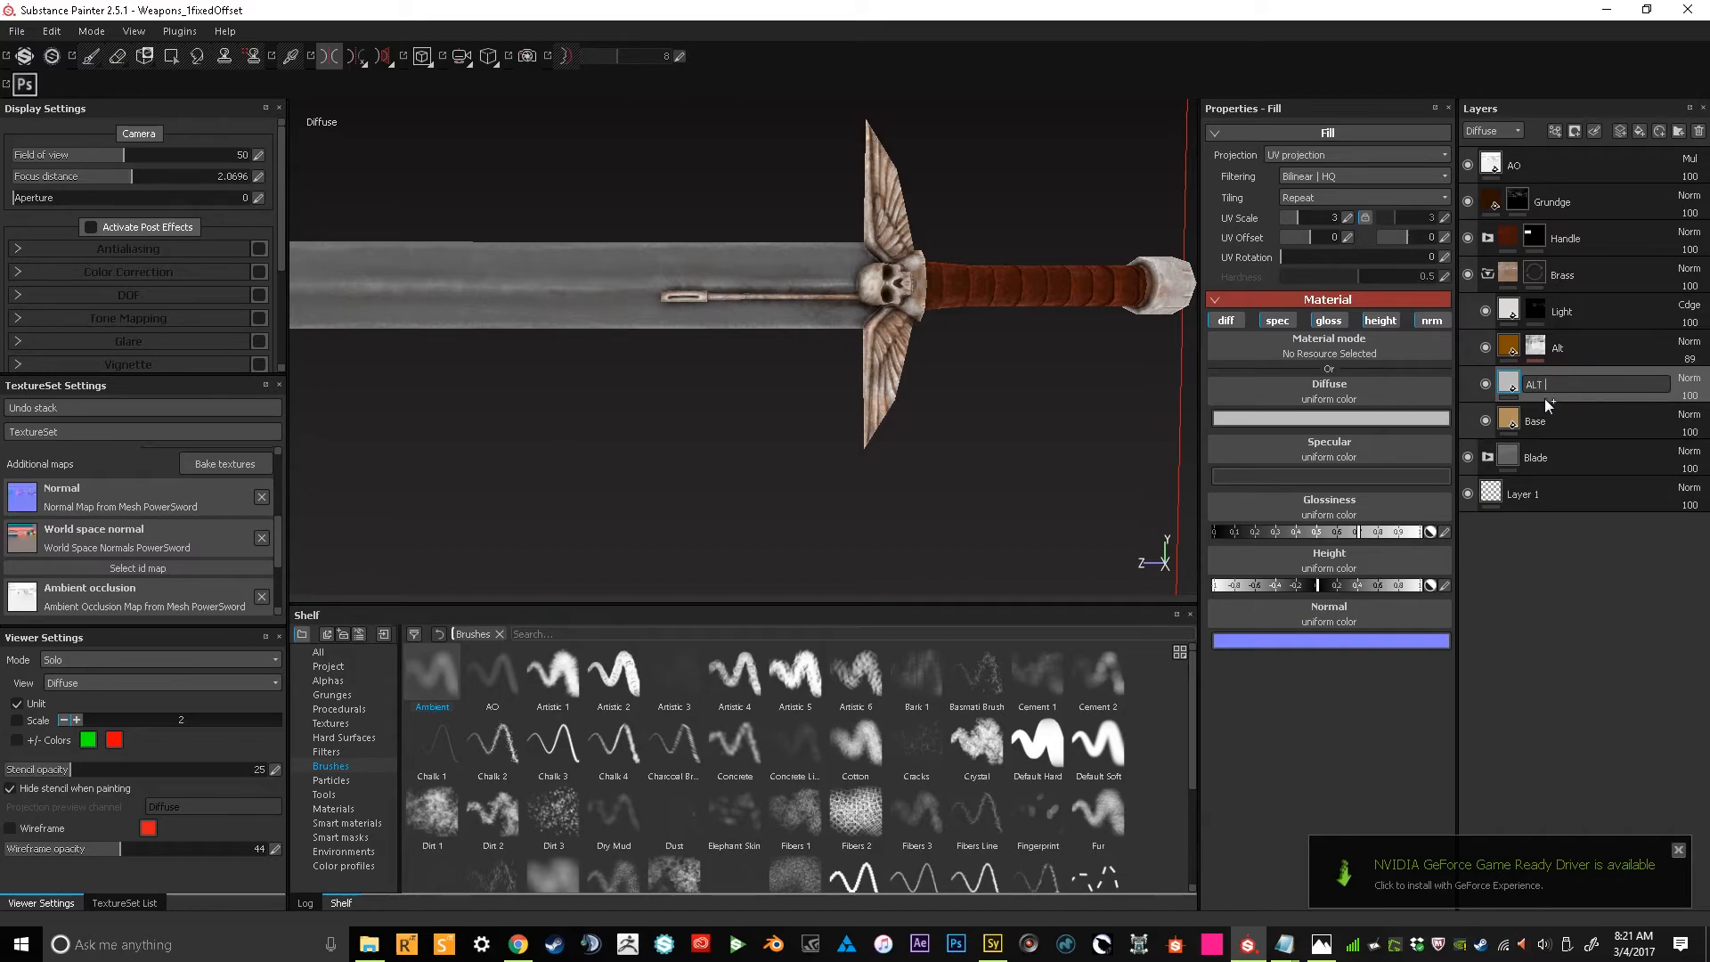
{"action": "type", "text": "ALT BRASS"}
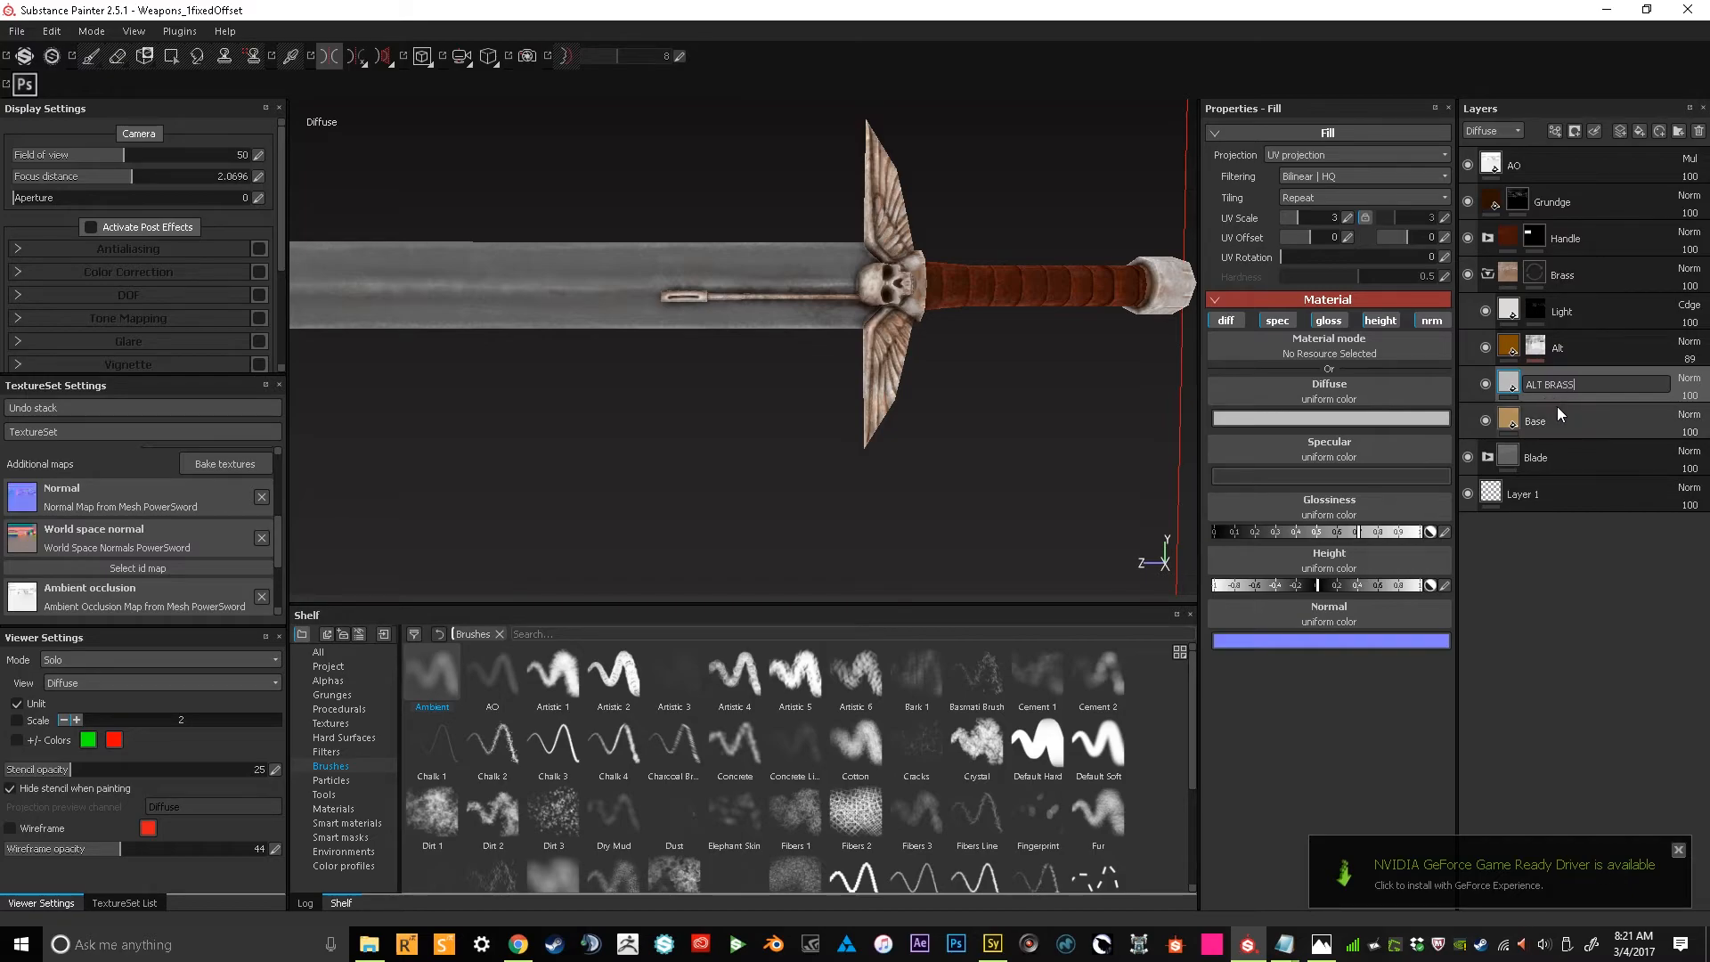
{"action": "key", "text": "Return"}
Limit the ALT BRASS layer to the diffuse channel by disabling specular, glossiness, height and normal
{"action": "left_click", "coordinate": [1277, 320]}
{"action": "left_click", "coordinate": [1327, 321]}
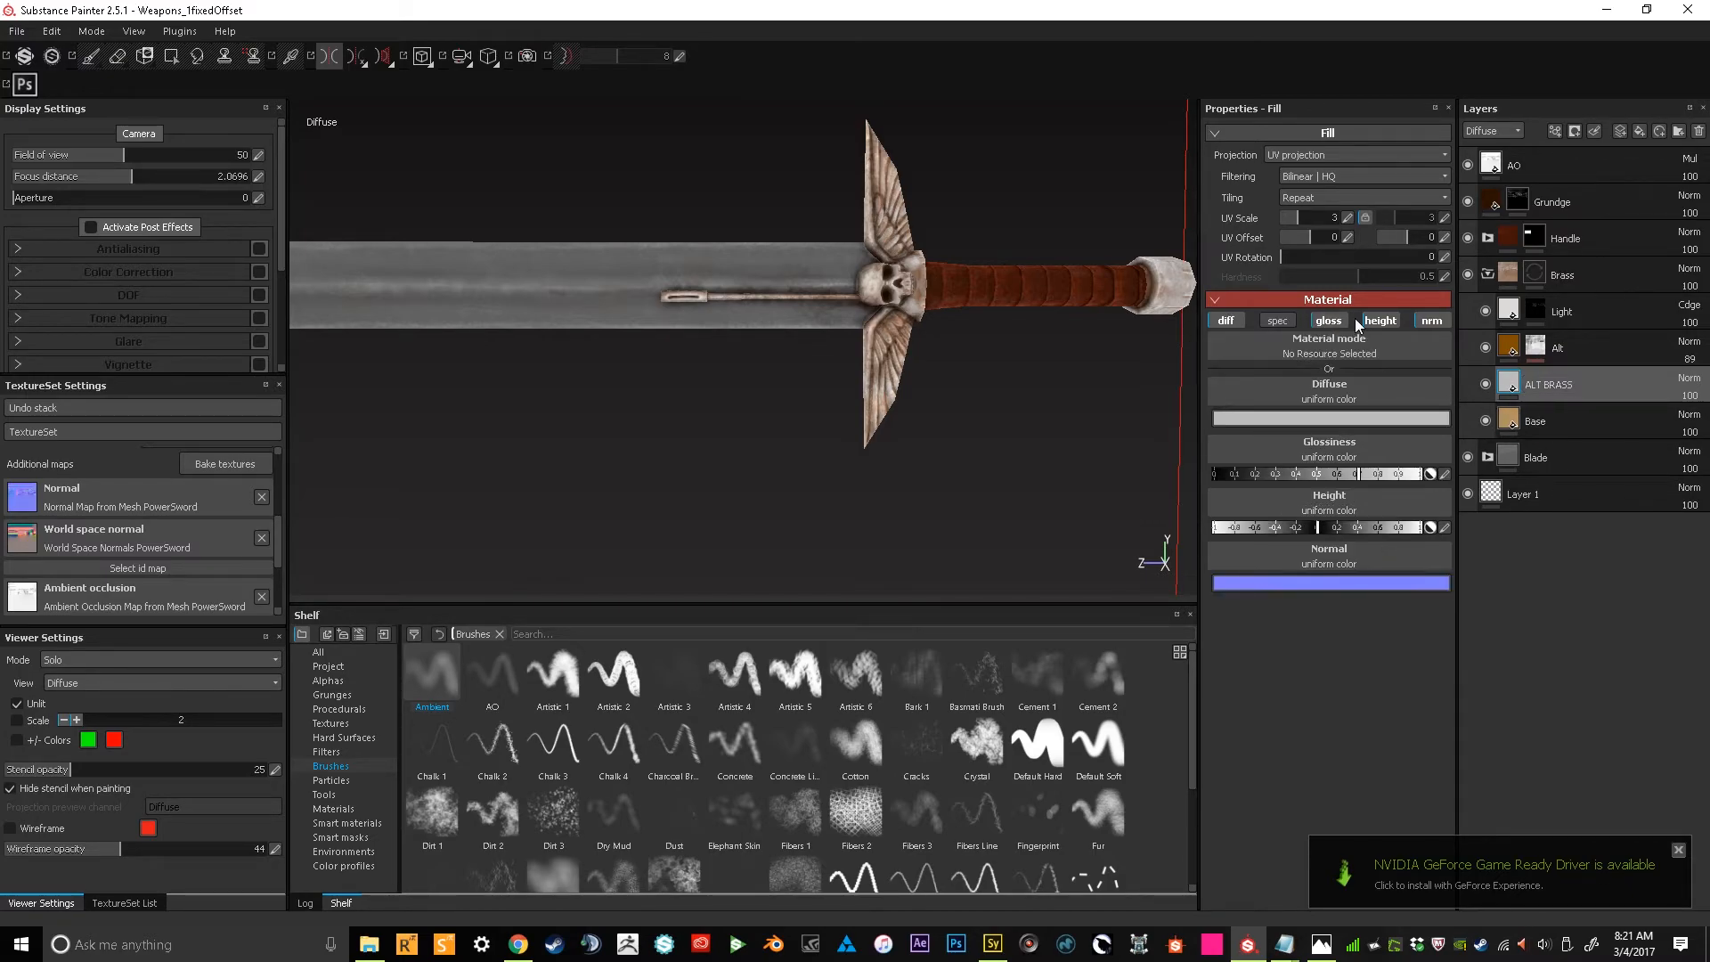
{"action": "left_click", "coordinate": [1423, 321]}
{"action": "left_click", "coordinate": [1379, 320]}
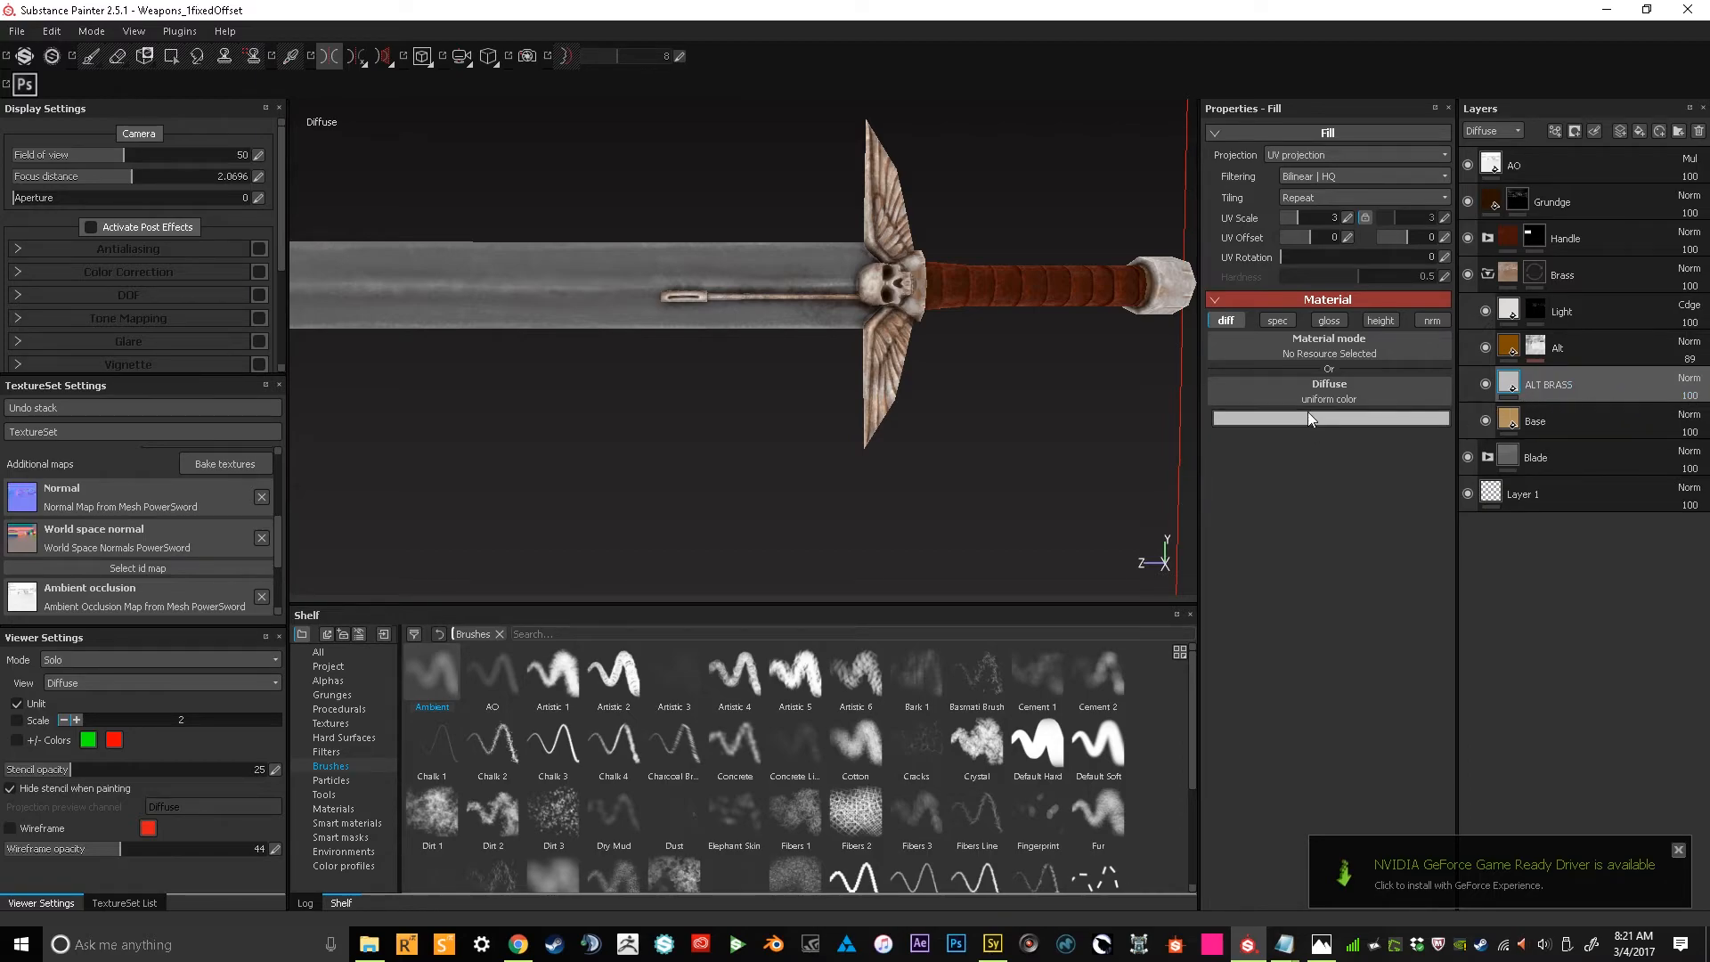
Set the ALT BRASS layer's blending mode to Color burn and its diffuse colour to black
{"action": "left_click", "coordinate": [1694, 388]}
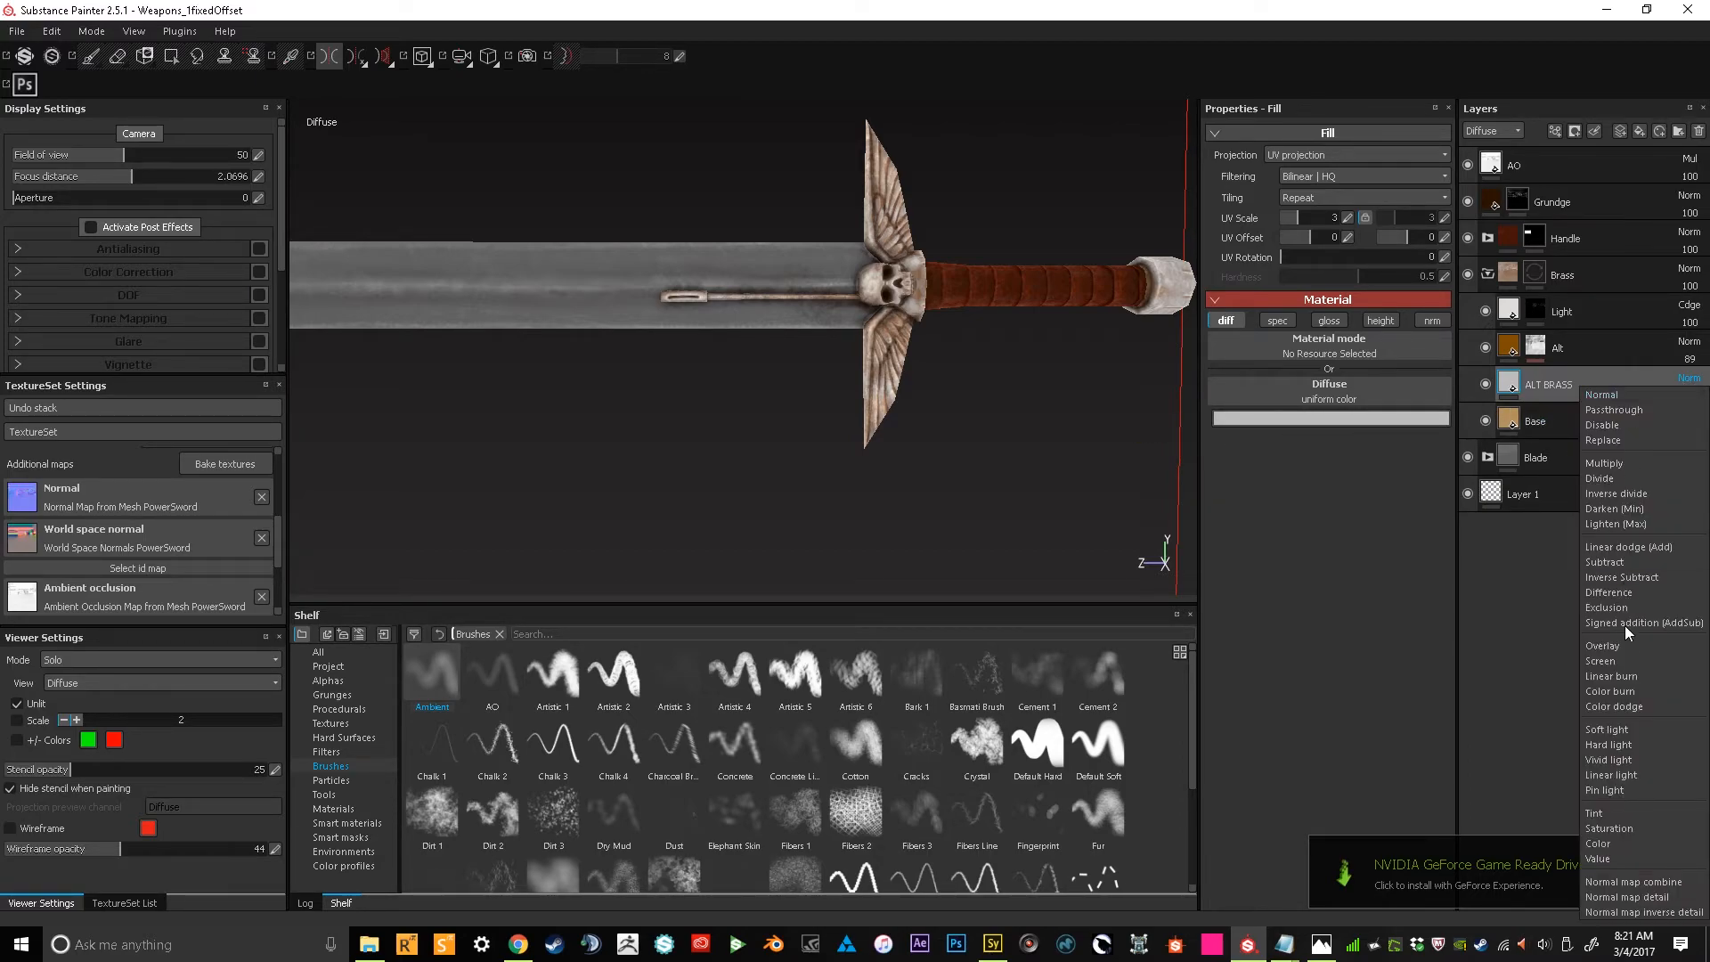
{"action": "left_click", "coordinate": [1633, 693]}
{"action": "left_click", "coordinate": [1320, 418]}
{"action": "left_click_drag", "start_coordinate": [1394, 433], "coordinate": [1404, 494]}
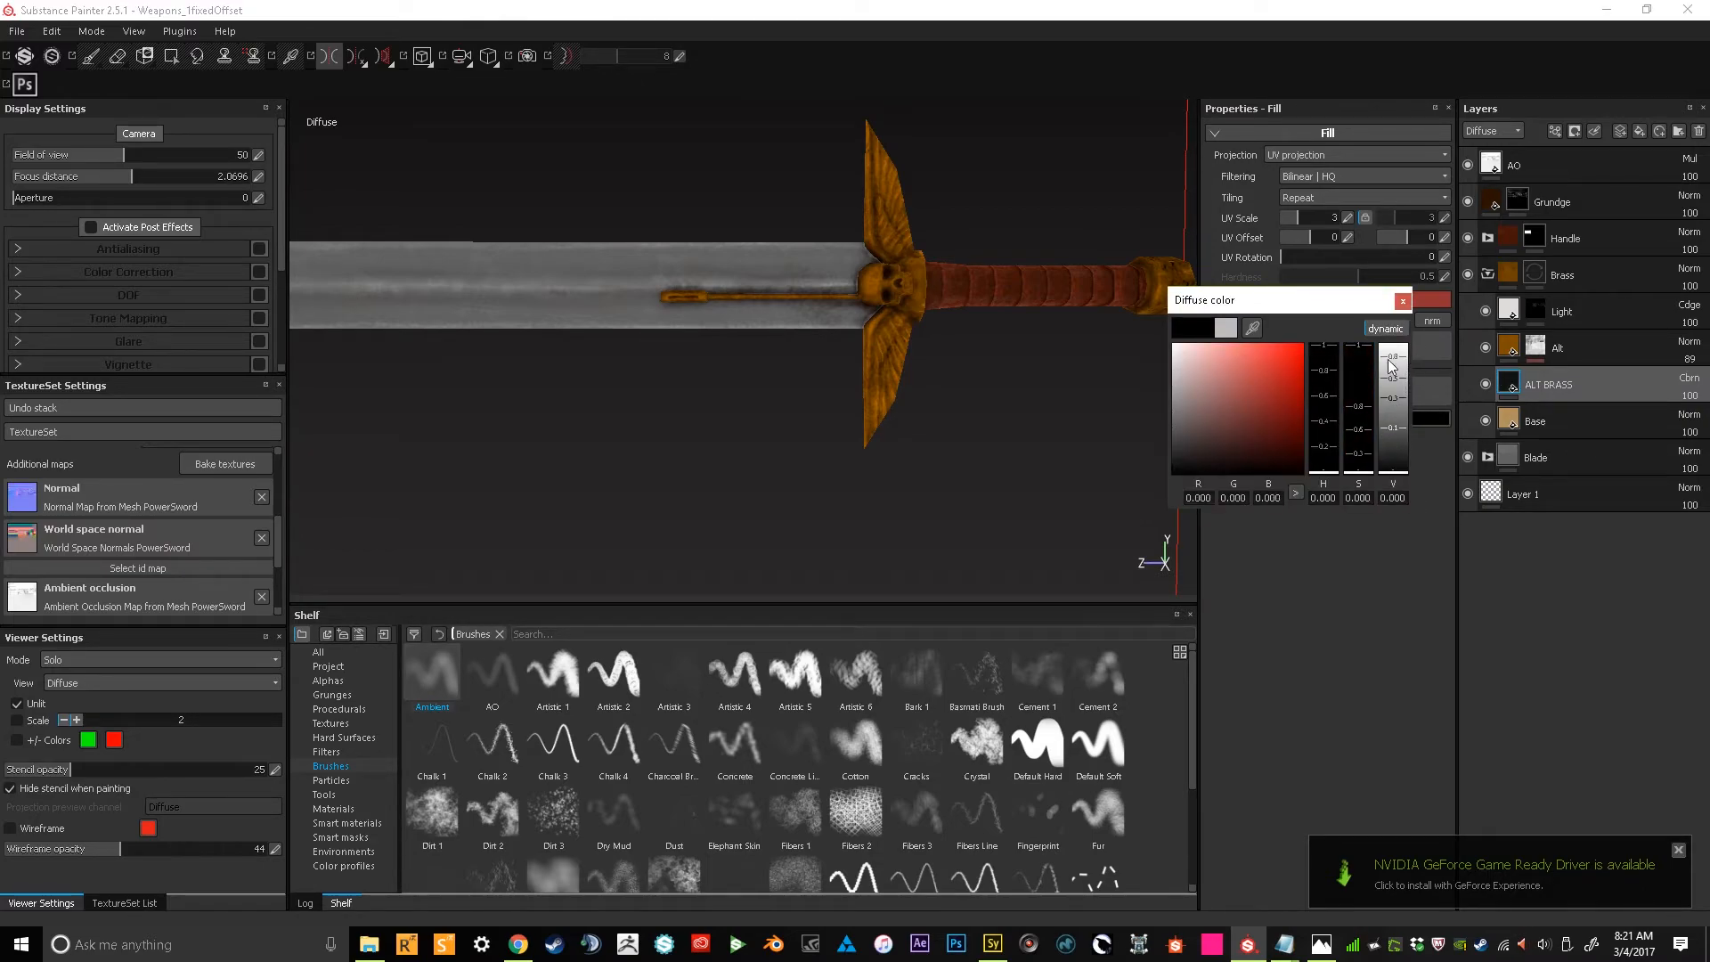
Add a black mask to ALT BRASS and reveal the brass rod ornament on both sides of the blade with Polygon Fill
{"action": "right_click", "coordinate": [1582, 380]}
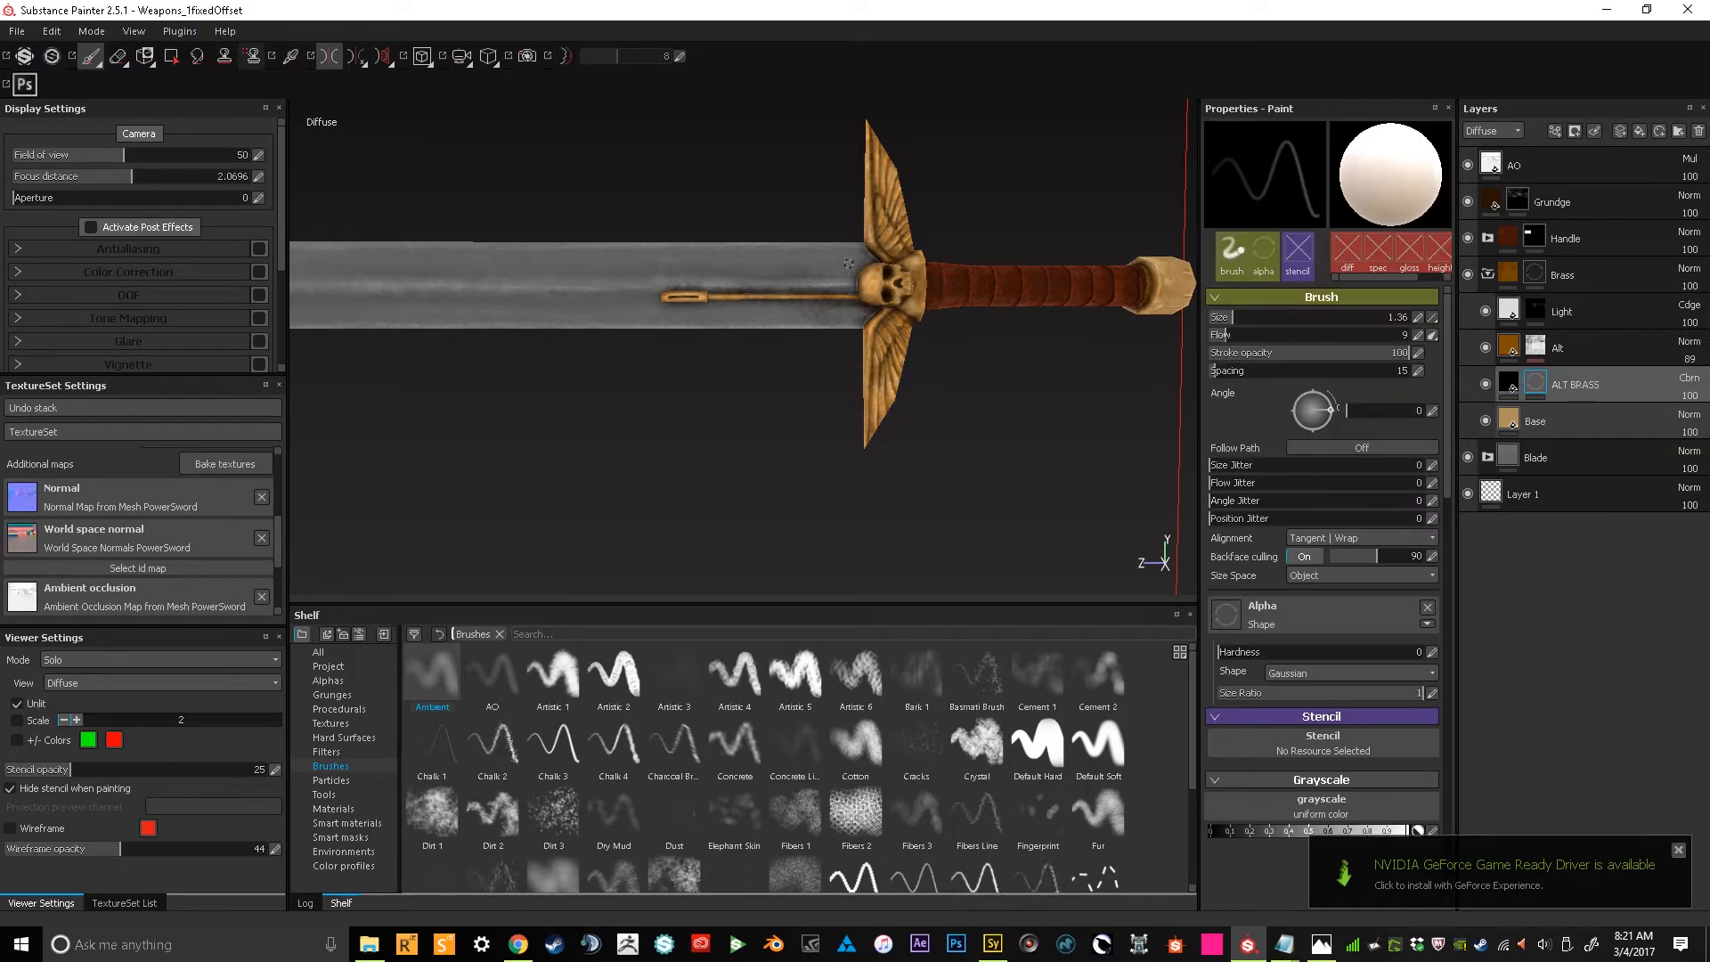
{"action": "left_click", "coordinate": [171, 55]}
{"action": "mouse_move", "coordinate": [712, 321]}
{"action": "left_mouse_down", "text": "alt"}
{"action": "mouse_move", "coordinate": [802, 343]}
{"action": "mouse_move", "coordinate": [707, 296]}
{"action": "left_mouse_up", "text": "alt"}
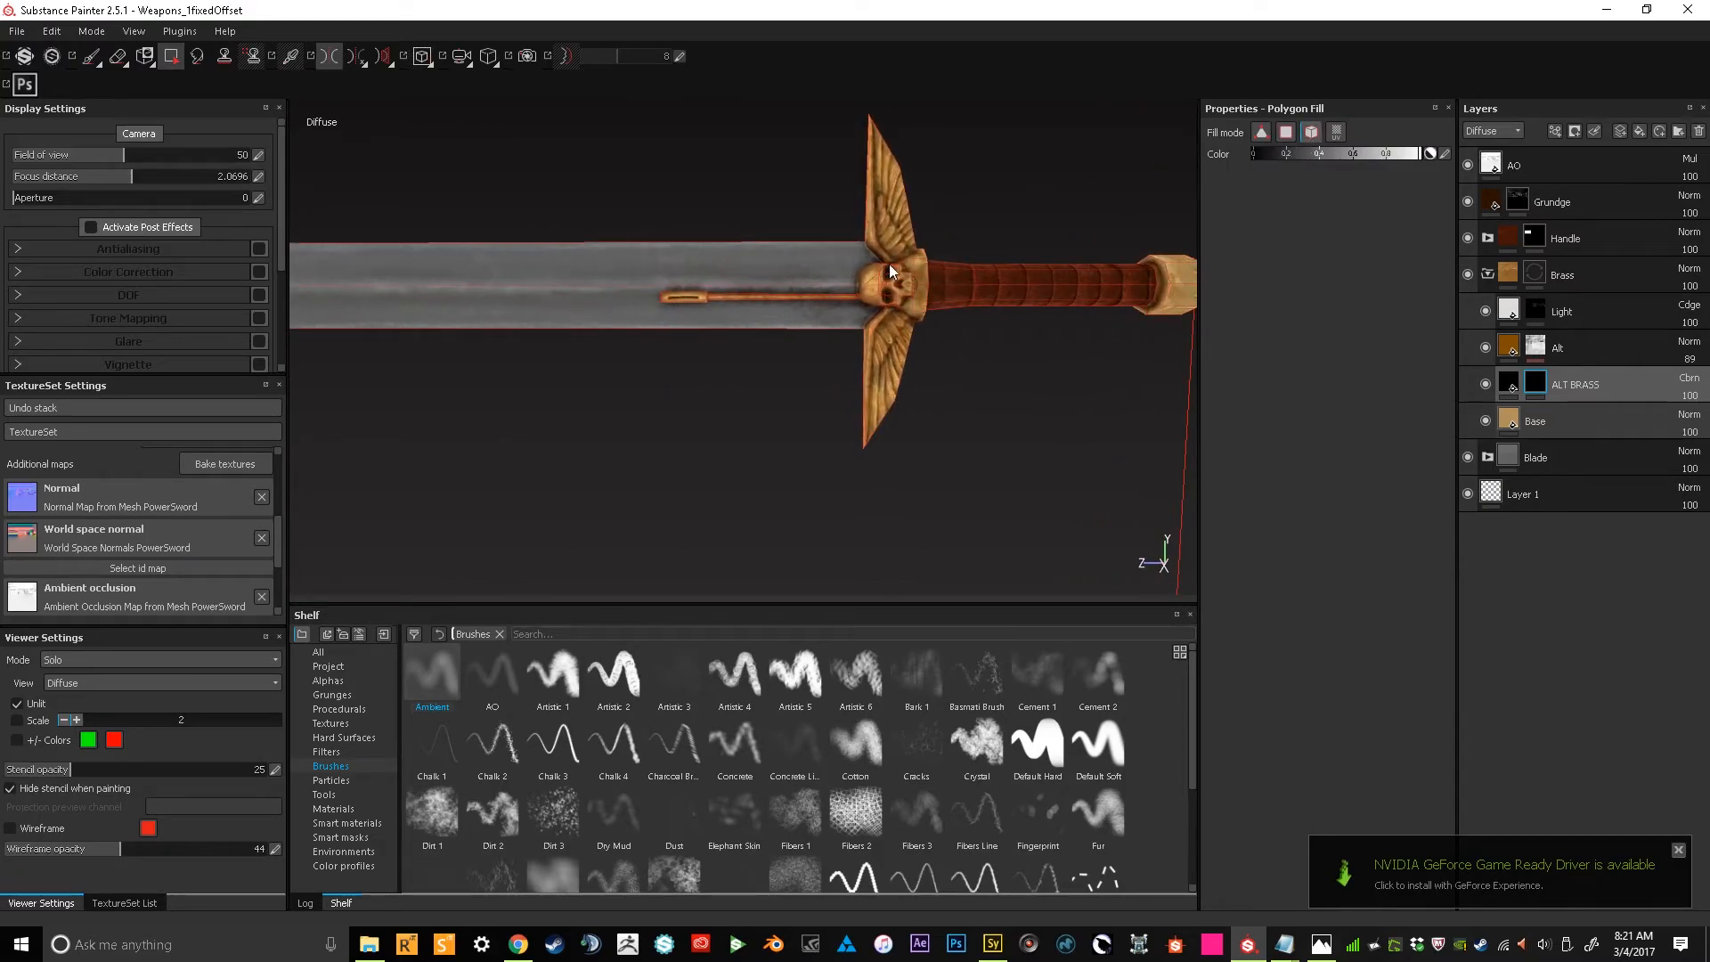
{"action": "scroll", "coordinate": [747, 358], "scroll_direction": "up", "scroll_amount": 3}
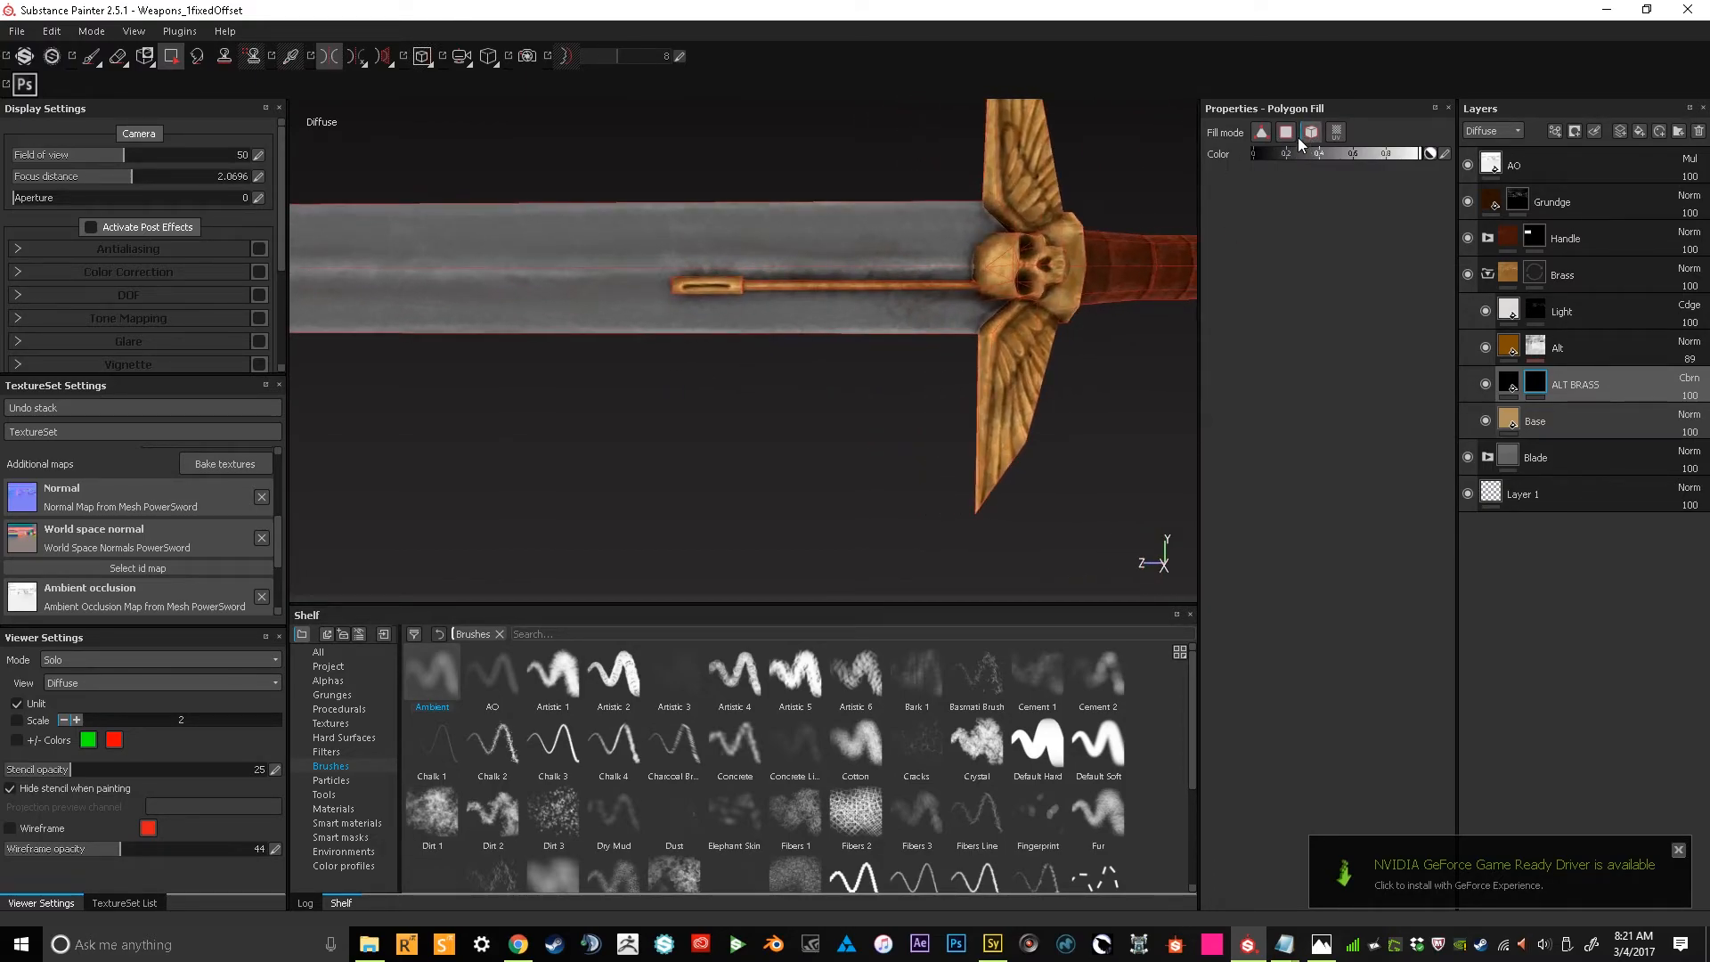
{"action": "left_click_drag", "start_coordinate": [713, 339], "coordinate": [638, 282], "text": "alt"}
{"action": "left_click_drag", "start_coordinate": [755, 323], "coordinate": [606, 310], "text": "alt"}
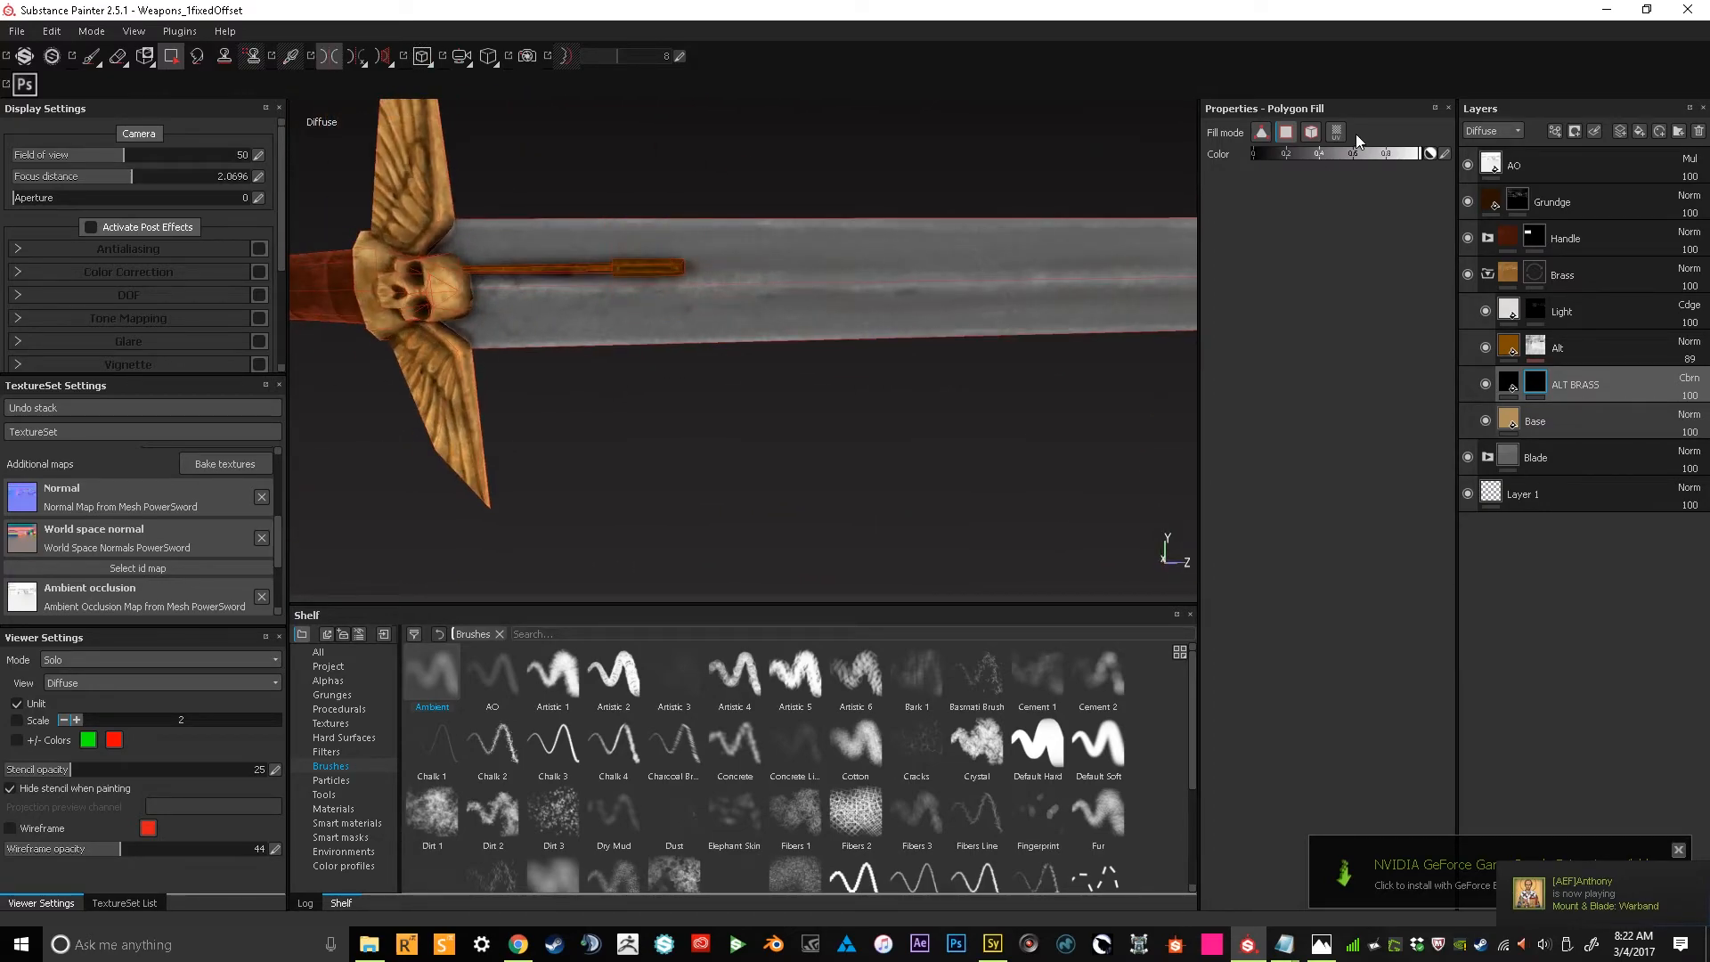
{"action": "left_click_drag", "start_coordinate": [501, 259], "coordinate": [847, 313], "text": "alt"}
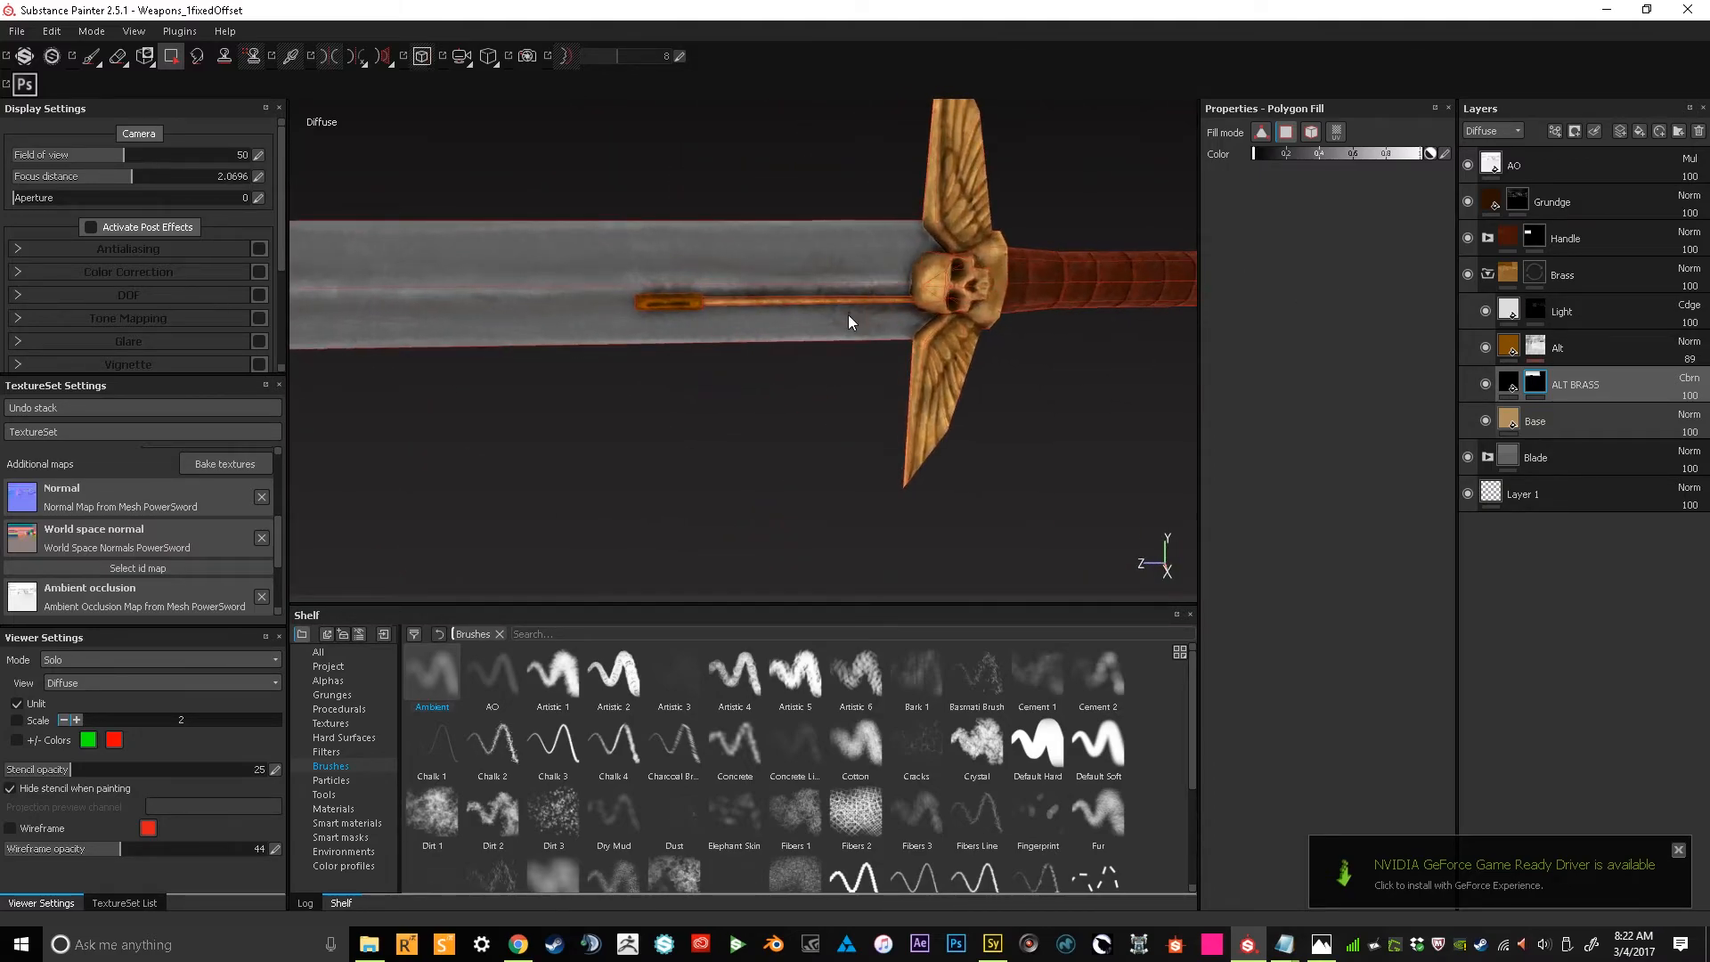
Lower the ALT BRASS layer's opacity to 56, checking its tint on the brass from both sides
{"action": "left_click", "coordinate": [1655, 378]}
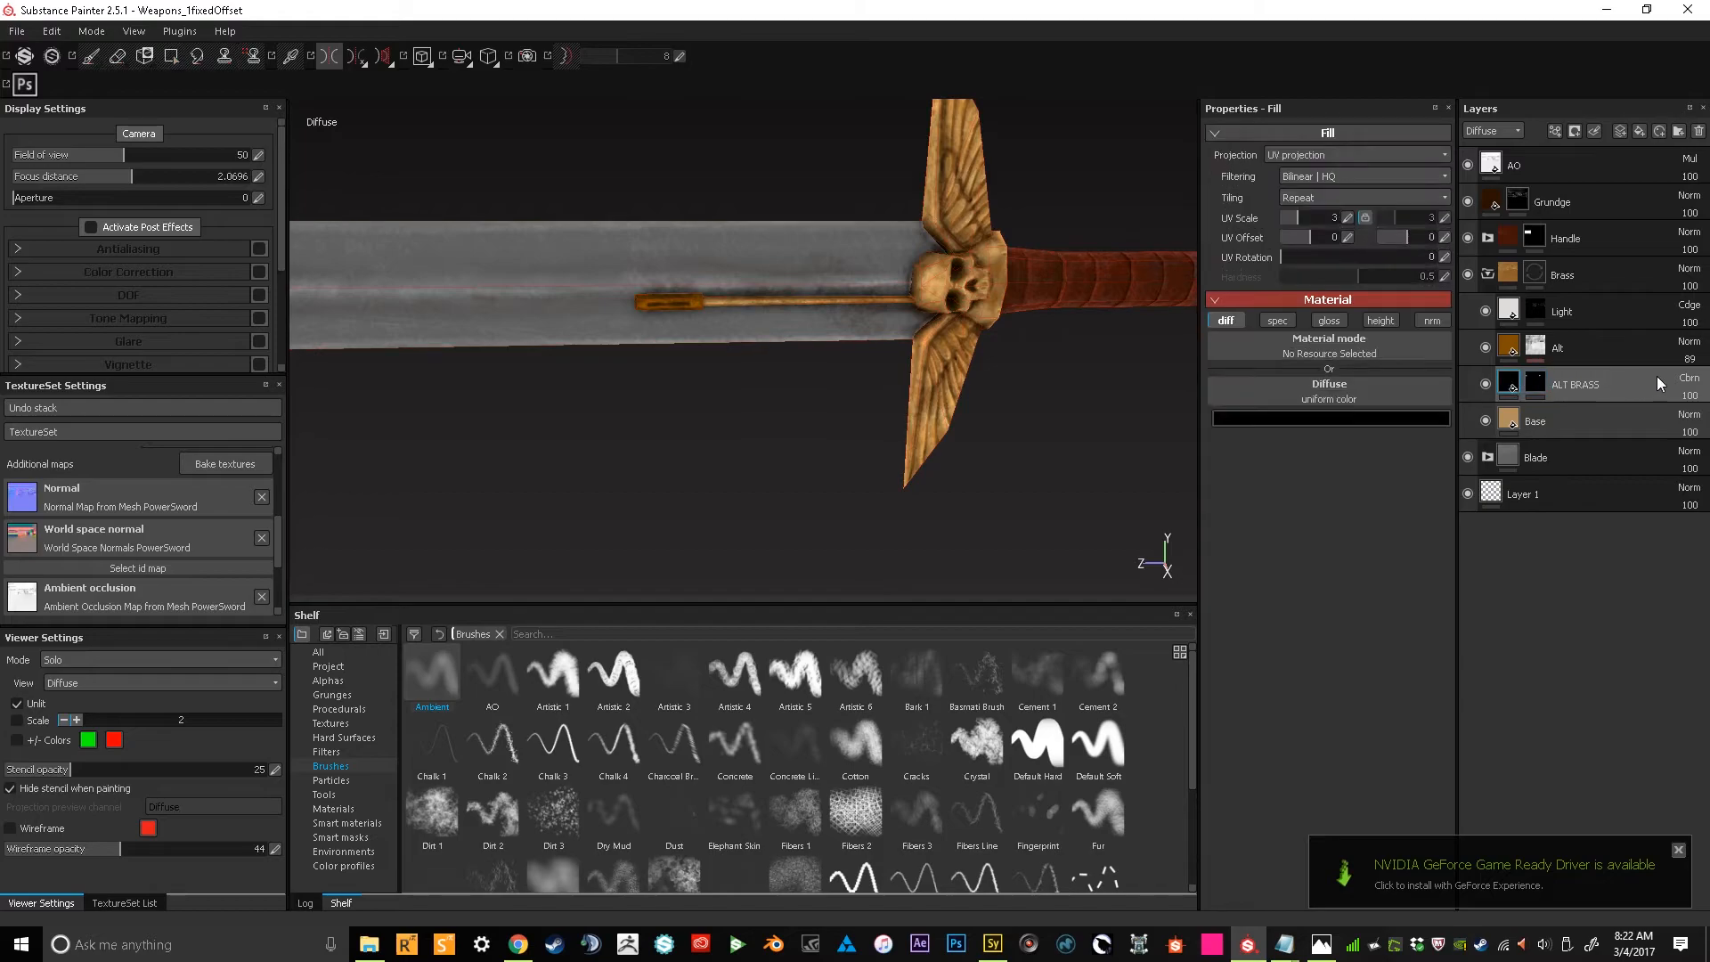
{"action": "left_click", "coordinate": [1697, 395]}
{"action": "mouse_move", "coordinate": [1681, 415]}
{"action": "left_mouse_down"}
{"action": "mouse_move", "coordinate": [1655, 415]}
{"action": "mouse_move", "coordinate": [1673, 420]}
{"action": "left_mouse_up"}
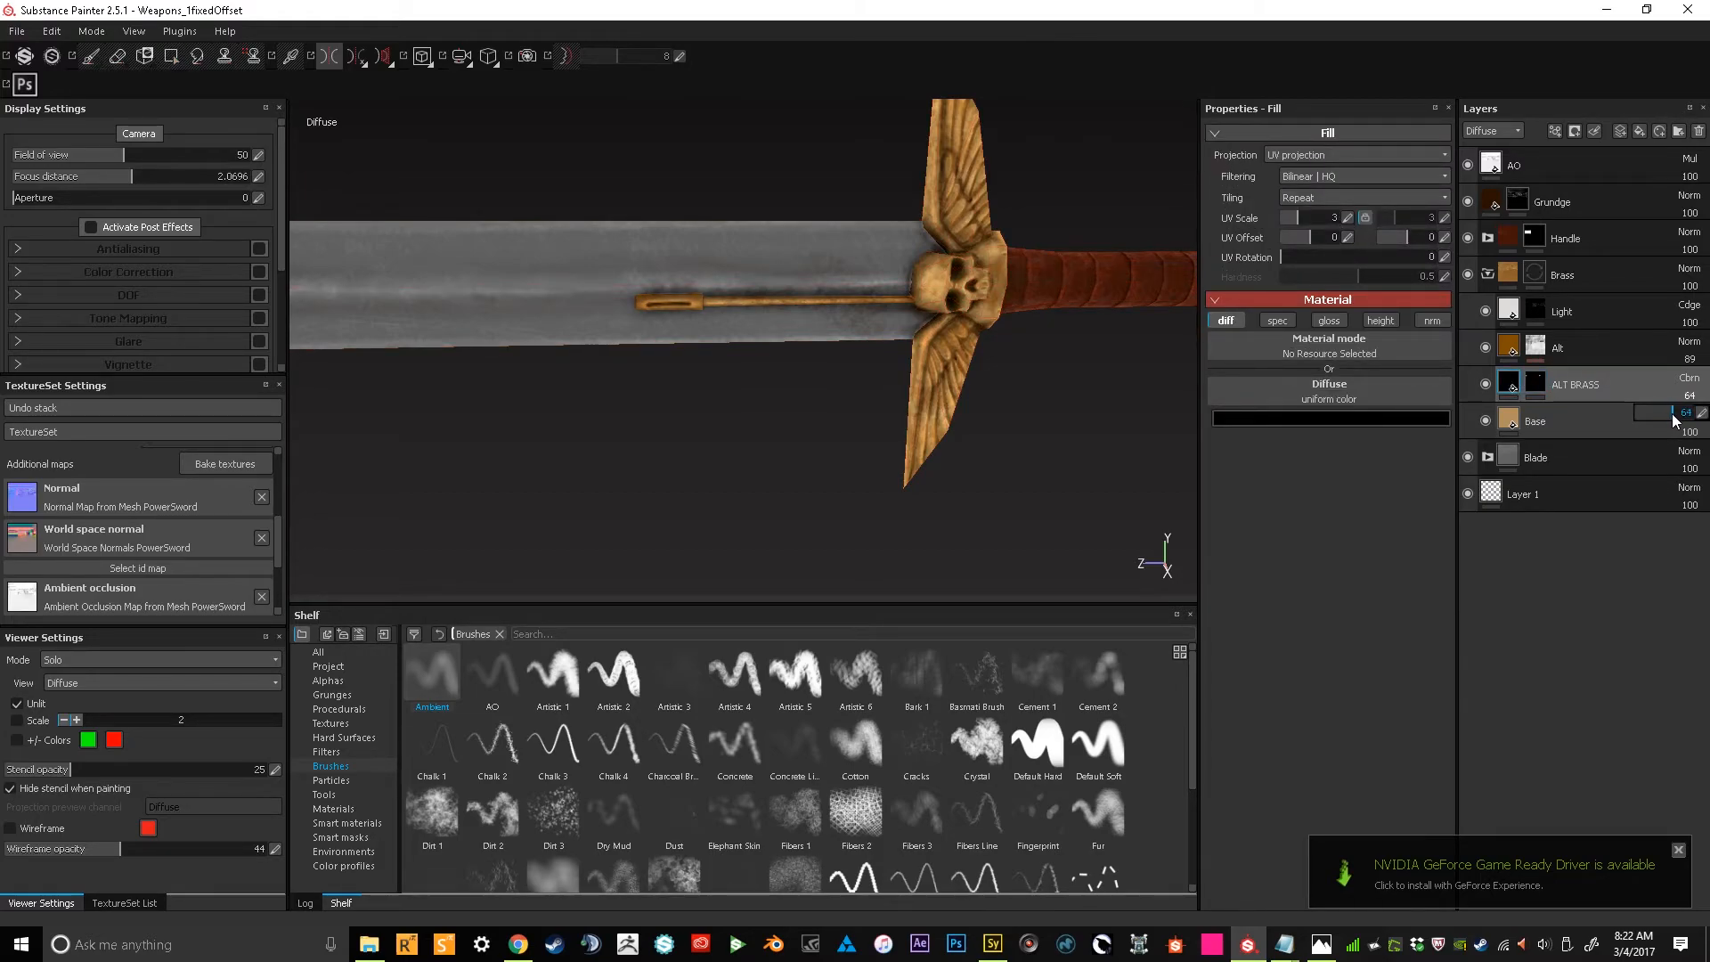
{"action": "left_click_drag", "start_coordinate": [897, 374], "coordinate": [715, 349], "text": "alt"}
{"action": "scroll", "coordinate": [748, 317], "scroll_direction": "down", "scroll_amount": 4}
{"action": "middle_click_drag", "start_coordinate": [716, 349], "coordinate": [792, 347], "text": "alt"}
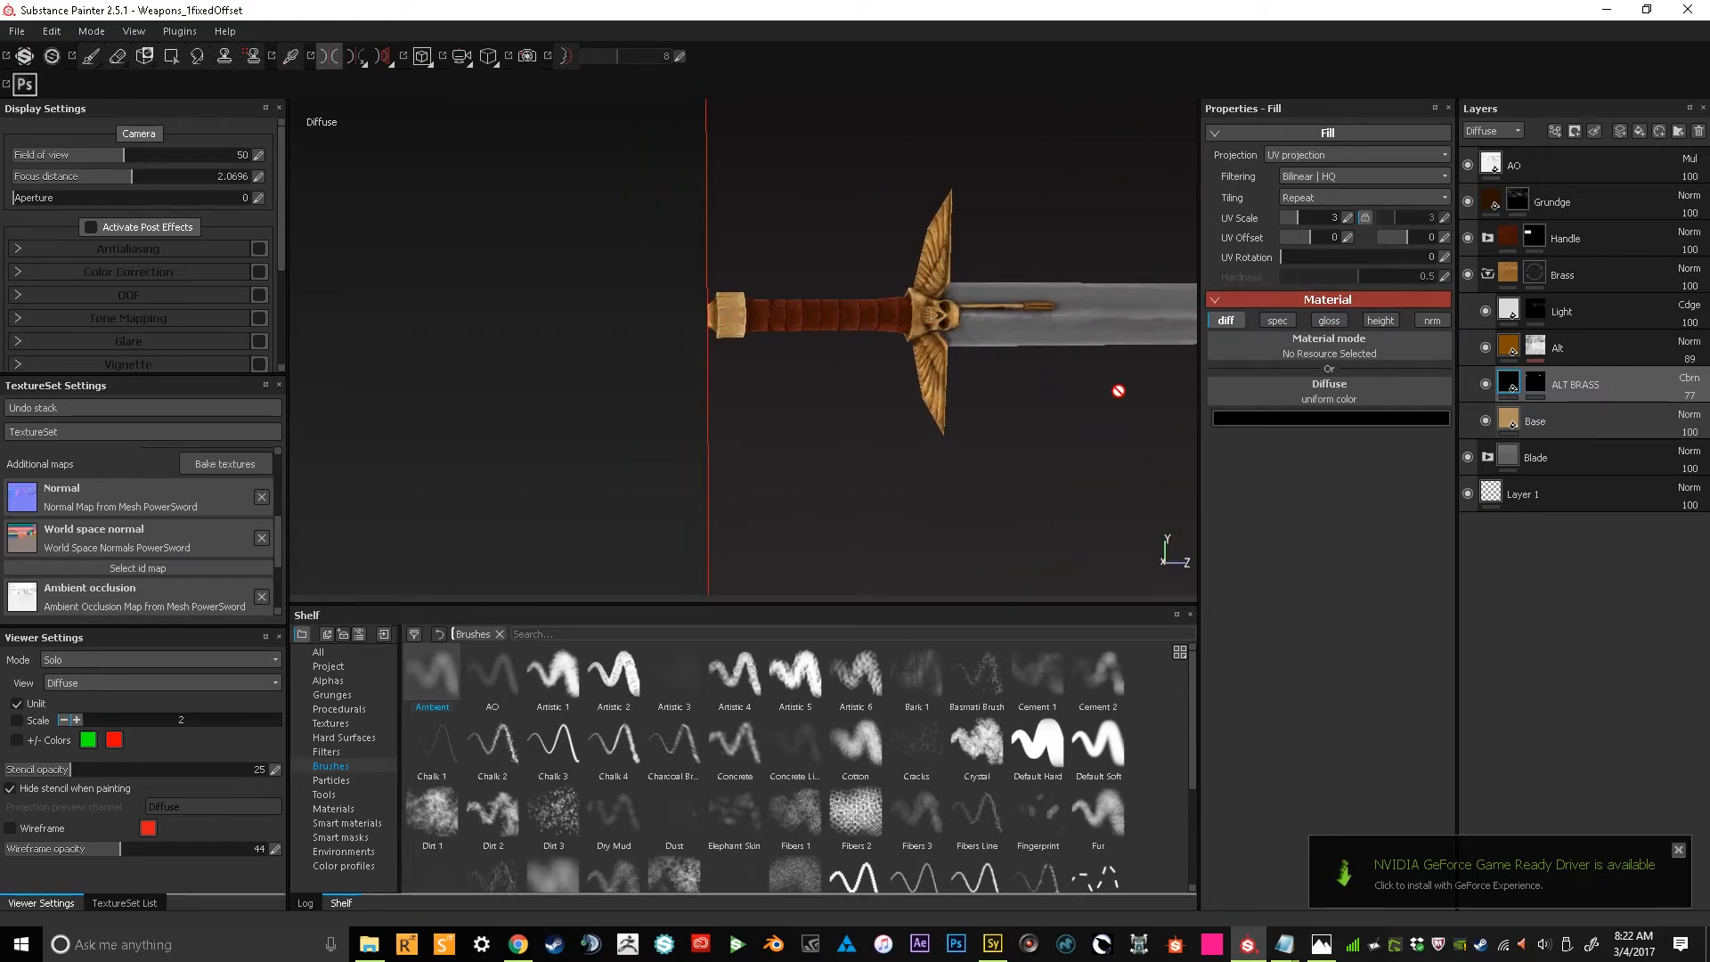
{"action": "left_click", "coordinate": [1689, 396]}
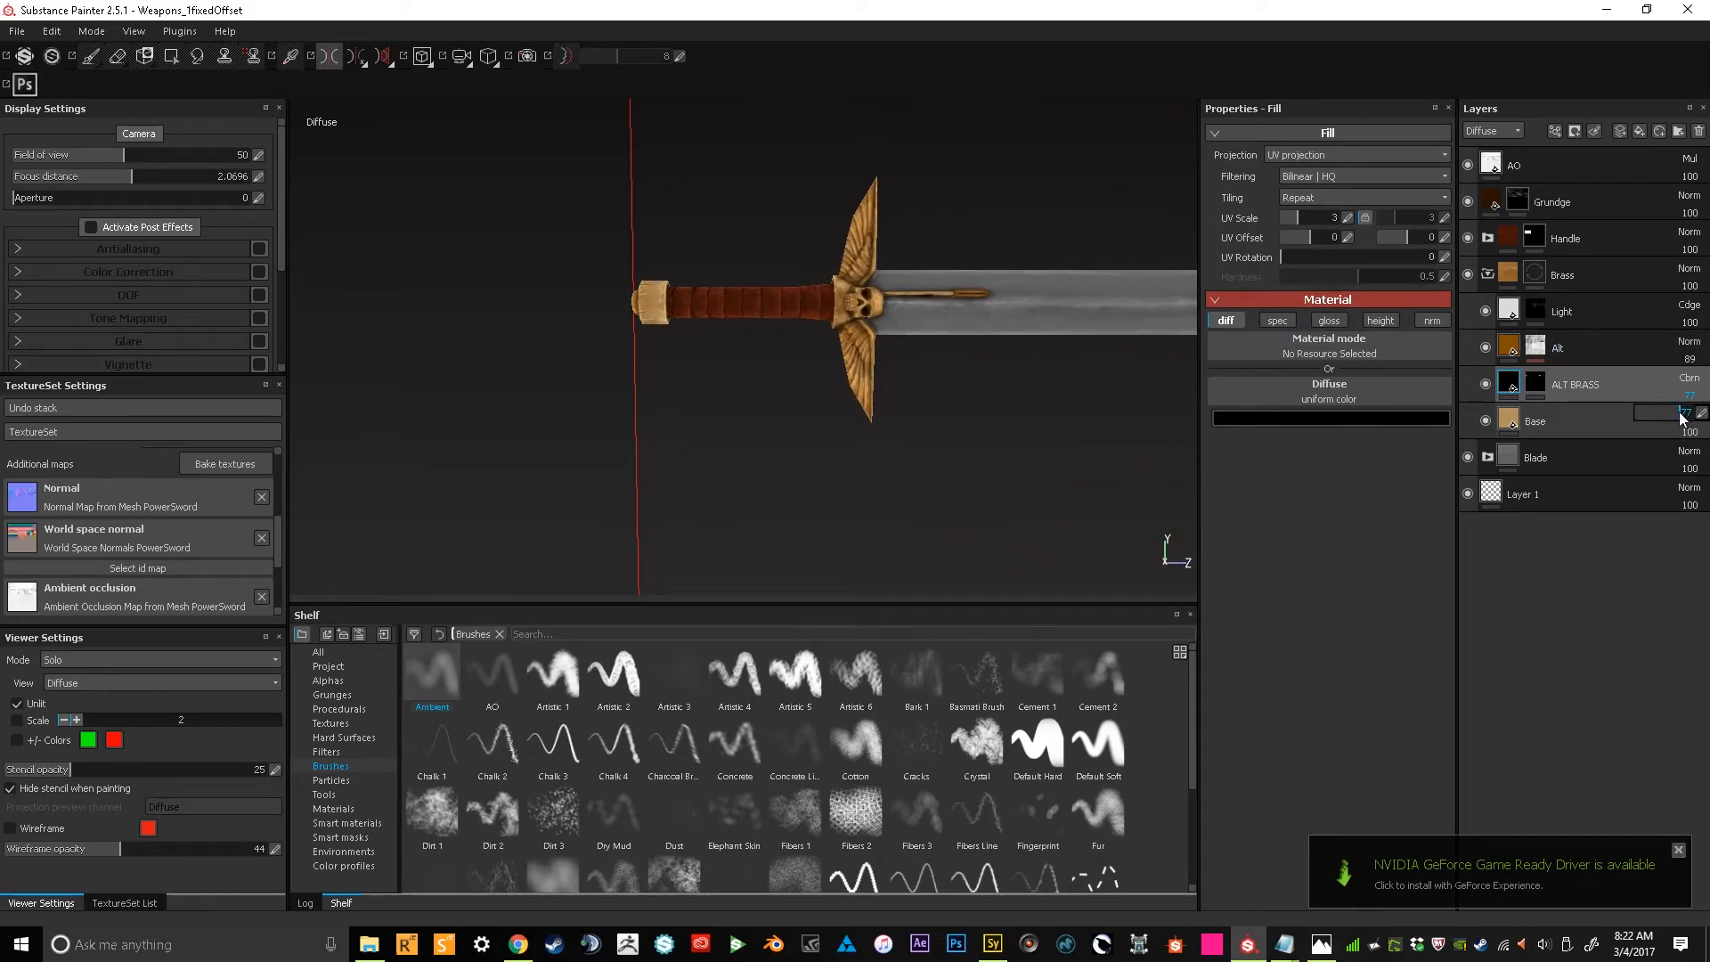
{"action": "middle_click_drag", "start_coordinate": [841, 368], "coordinate": [886, 358], "text": "alt"}
{"action": "right_click_drag", "start_coordinate": [612, 278], "coordinate": [683, 245], "text": "alt"}
{"action": "middle_click_drag", "start_coordinate": [683, 245], "coordinate": [717, 287], "text": "alt"}
{"action": "left_click_drag", "start_coordinate": [717, 286], "coordinate": [734, 287], "text": "alt"}
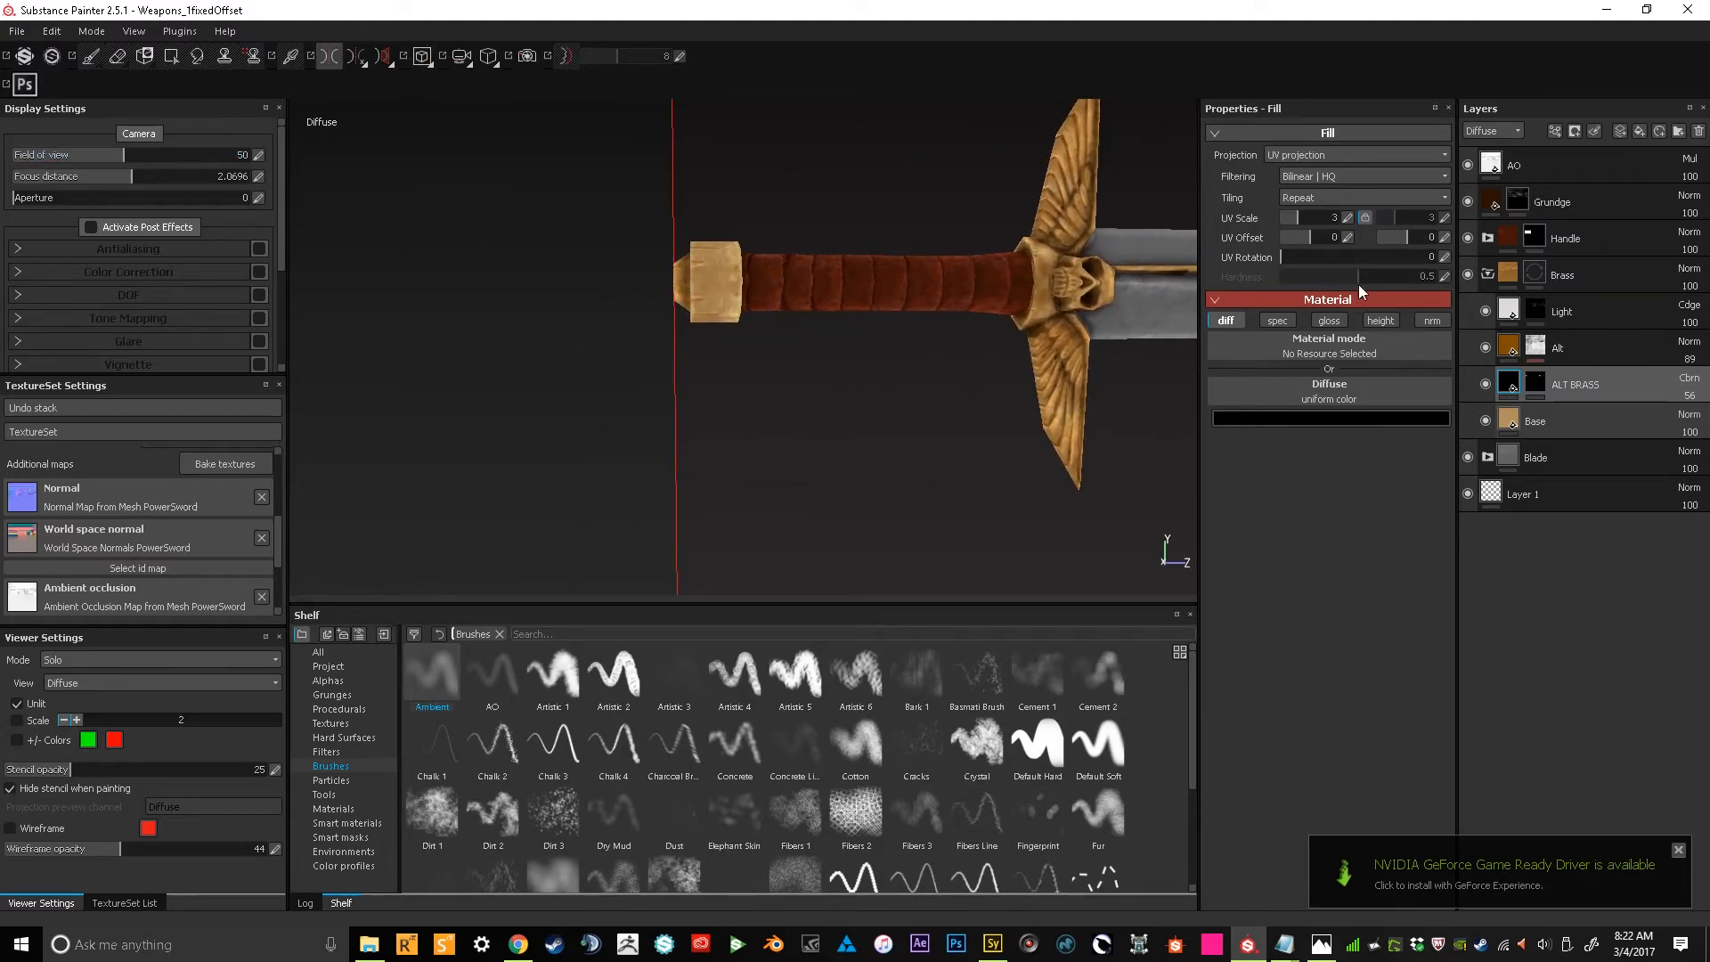
Reselect the ALT BRASS mask and fill additional brass faces of the hilt with Polygon Fill
{"action": "left_click", "coordinate": [1535, 384]}
{"action": "key", "text": "4"}
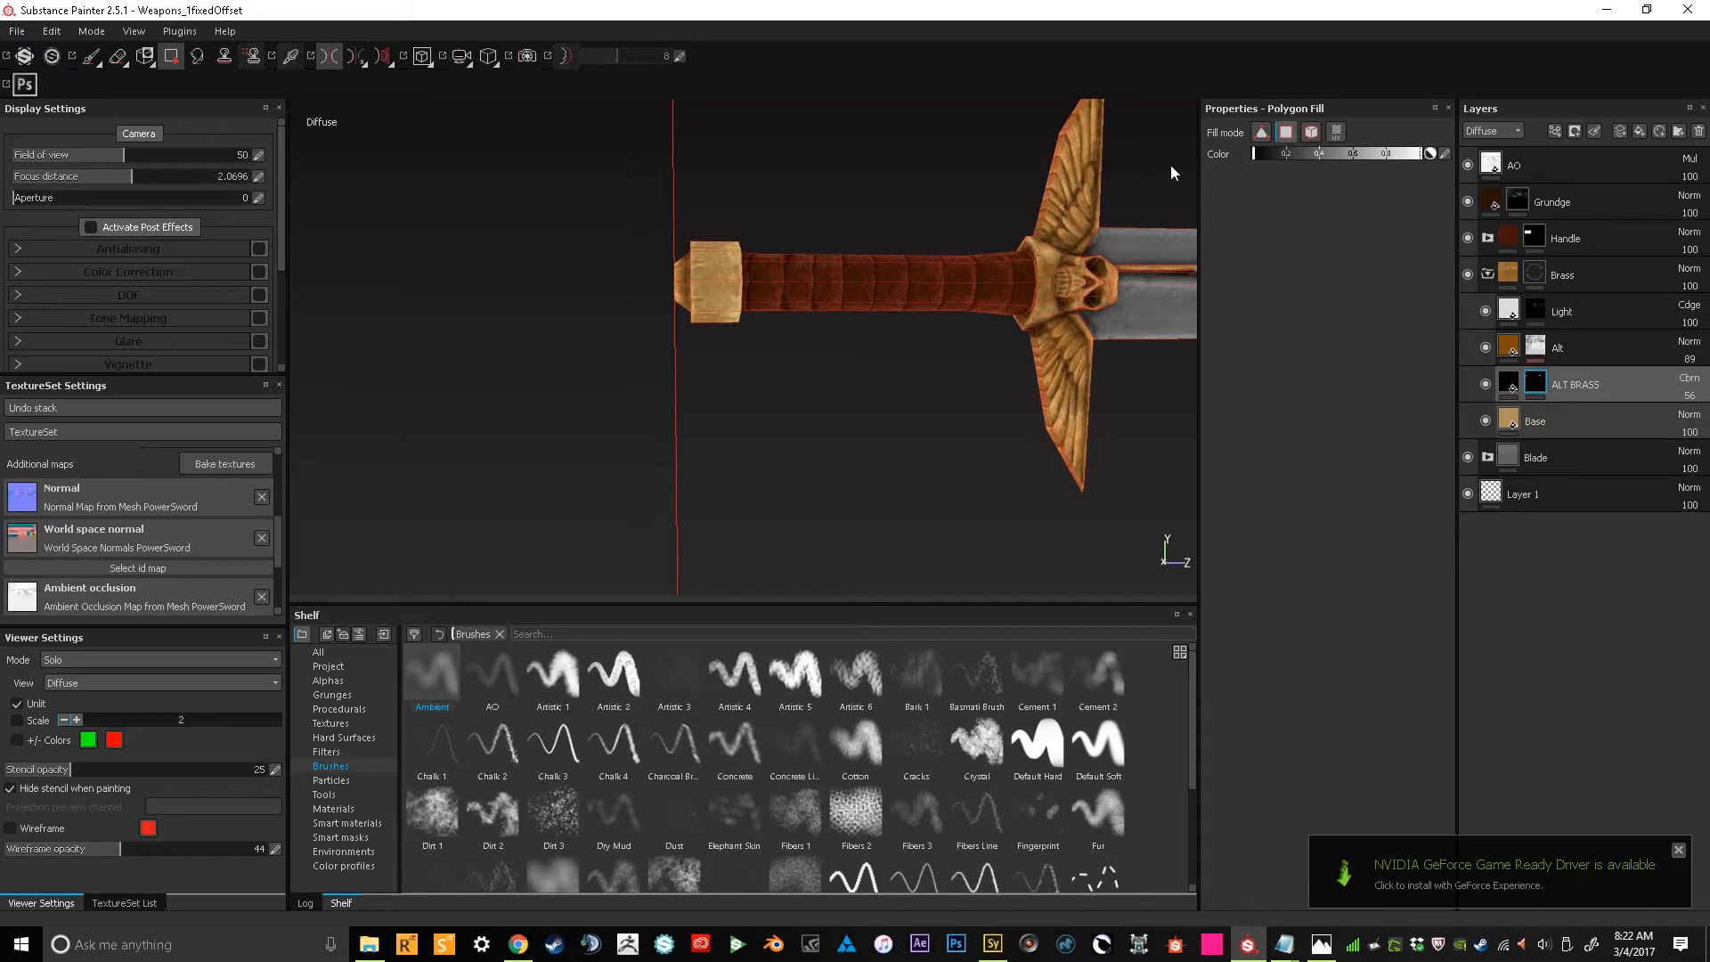
{"action": "left_click_drag", "start_coordinate": [678, 302], "coordinate": [836, 312], "text": "alt"}
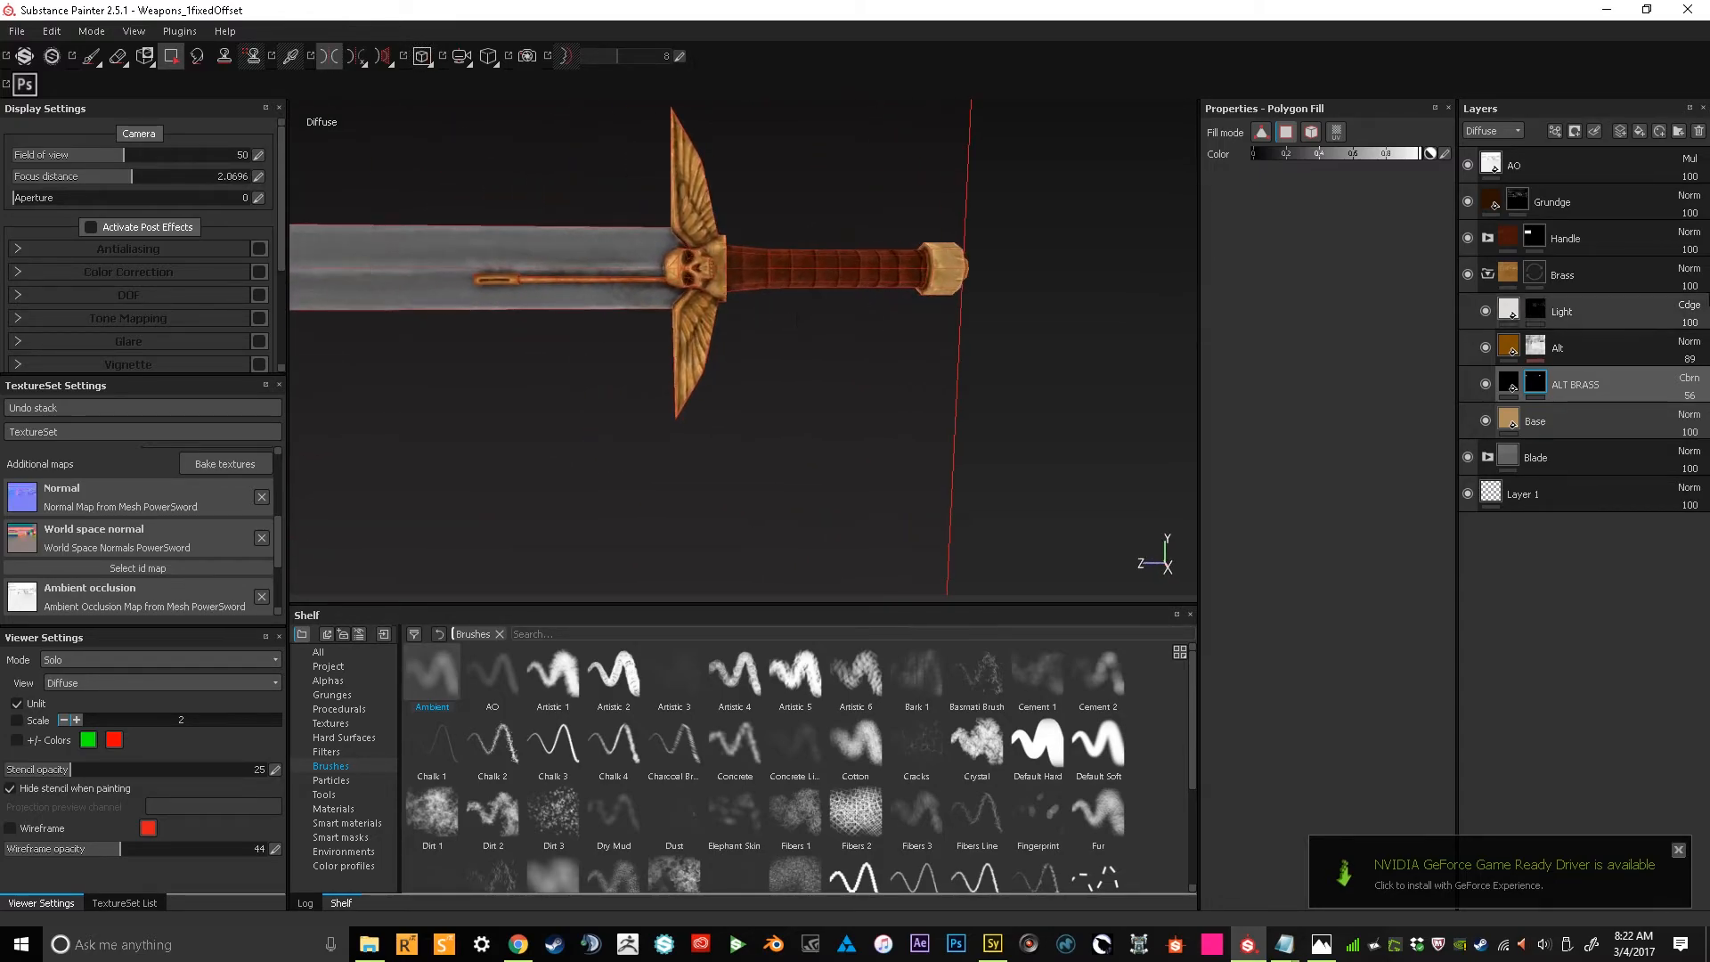
{"action": "left_click_drag", "start_coordinate": [1117, 349], "coordinate": [938, 335], "text": "alt"}
{"action": "middle_click_drag", "start_coordinate": [939, 335], "coordinate": [959, 365], "text": "alt"}
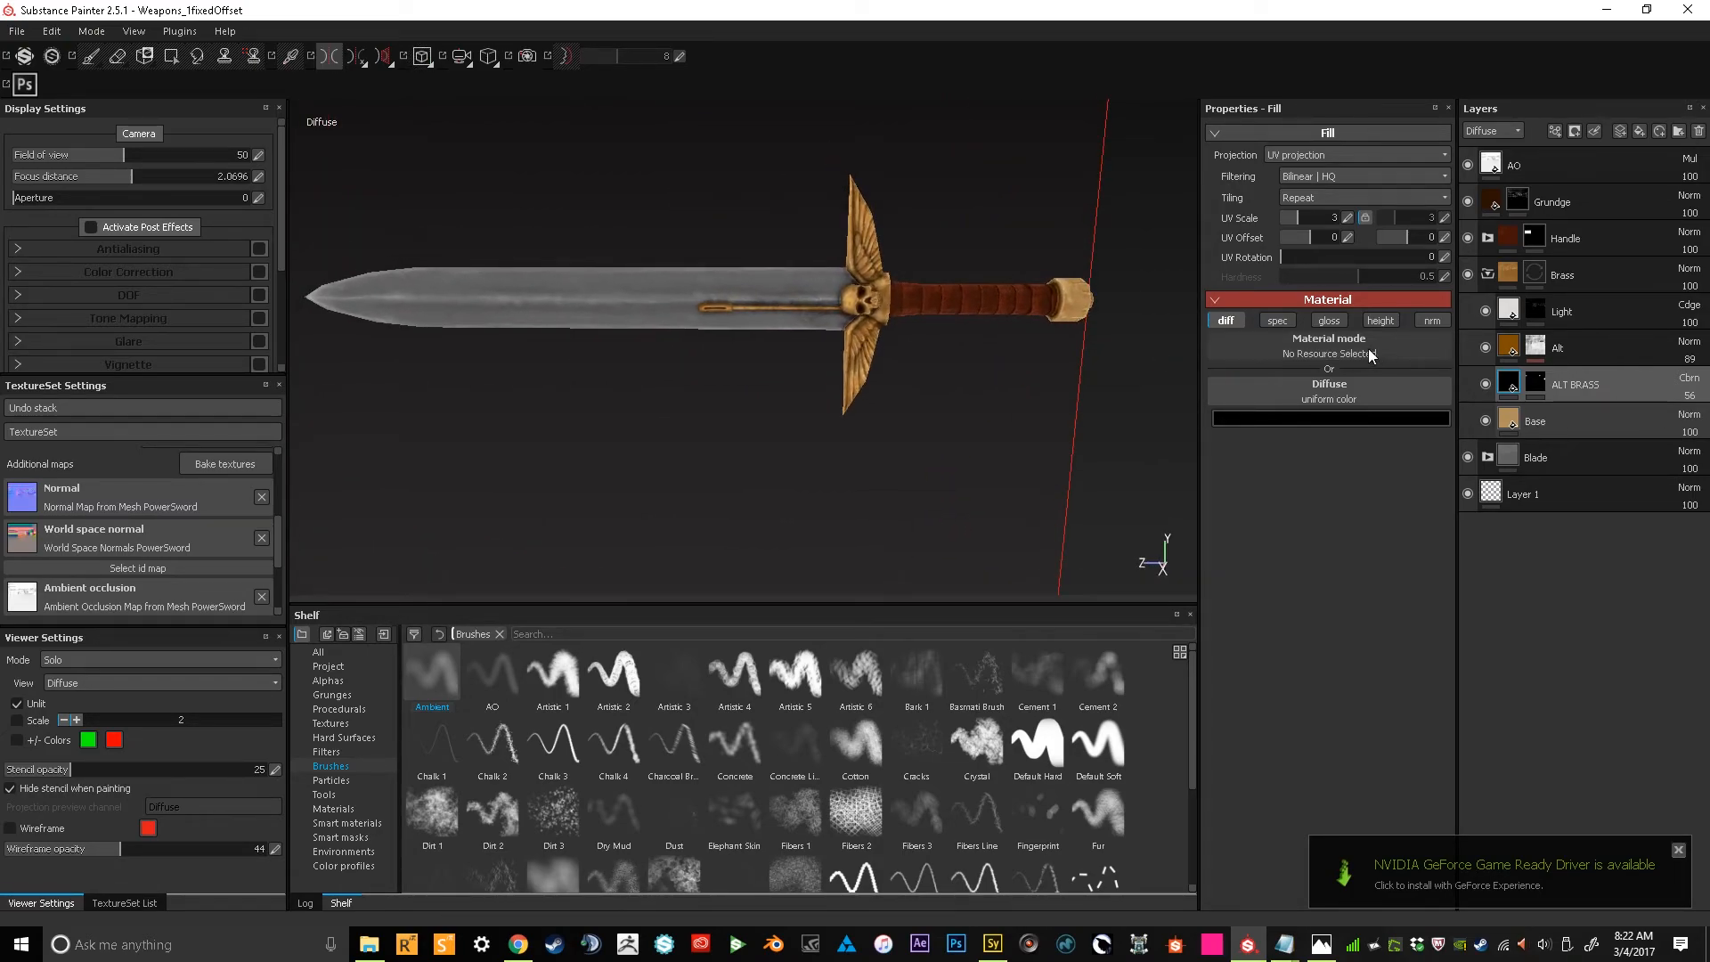
Compare the sword with and without the ALT BRASS layer, and view it with full material shading
{"action": "left_click", "coordinate": [1484, 384]}
{"action": "left_click_drag", "start_coordinate": [1122, 370], "coordinate": [1109, 300], "text": "alt"}
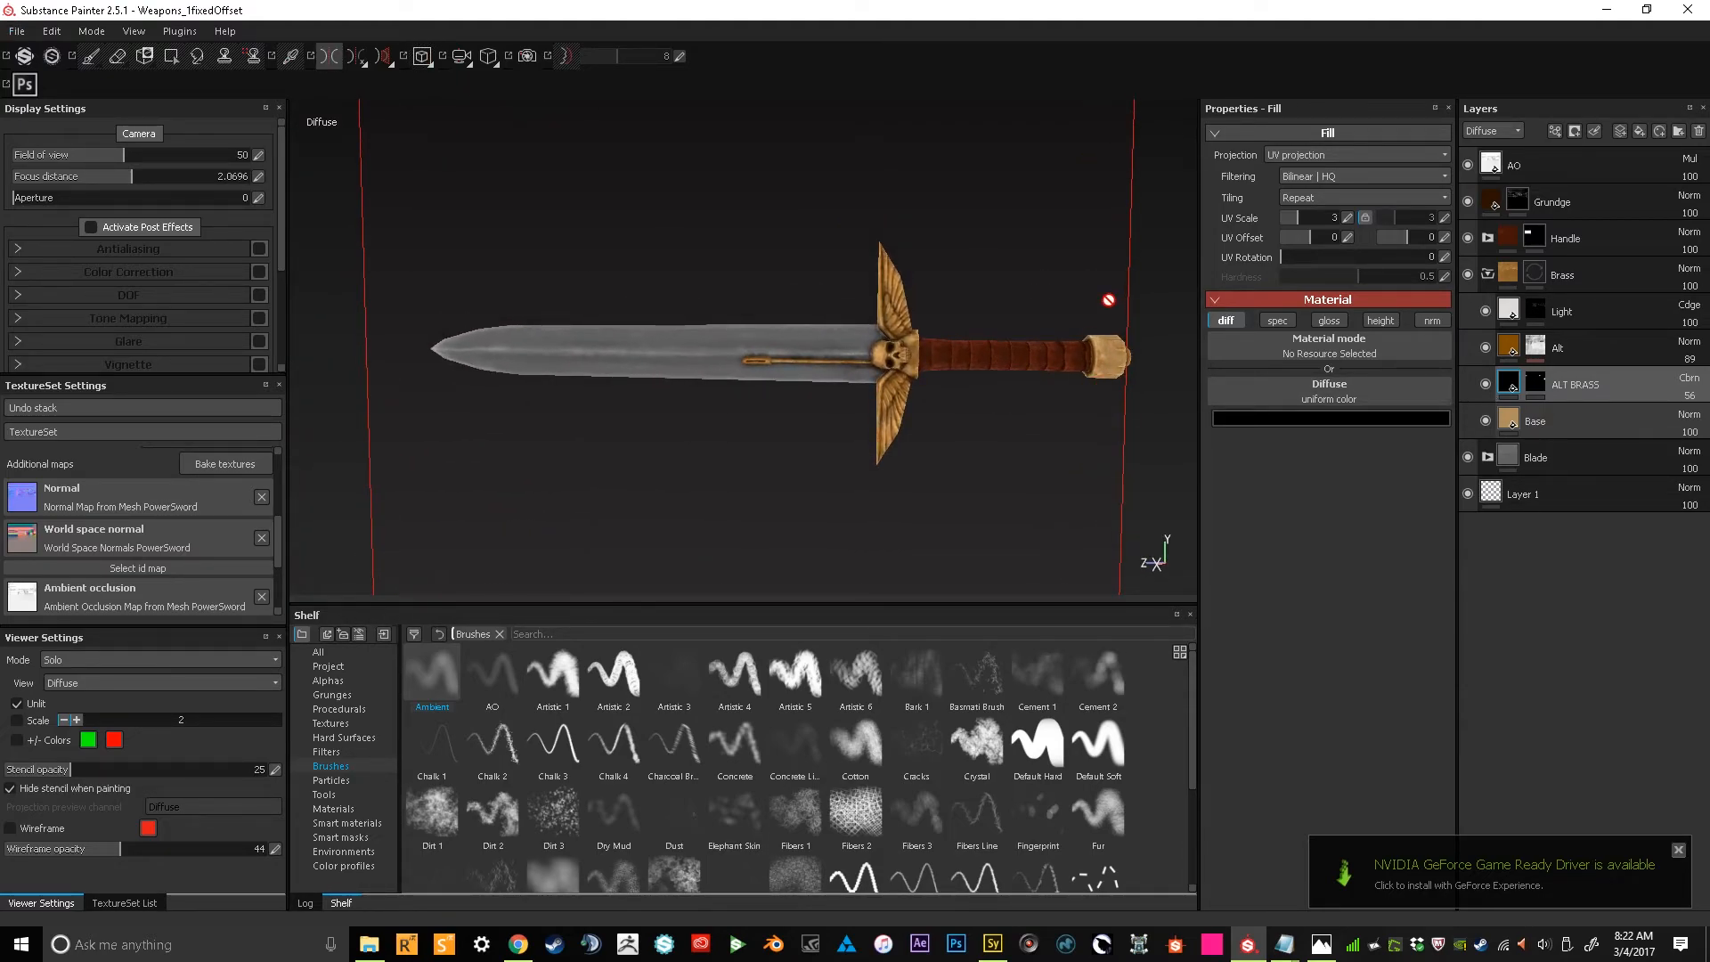
{"action": "key", "text": "m"}
{"action": "mouse_move", "coordinate": [926, 352]}
{"action": "left_mouse_down", "text": "alt"}
{"action": "mouse_move", "coordinate": [1198, 349]}
{"action": "mouse_move", "coordinate": [921, 360]}
{"action": "left_mouse_up", "text": "alt"}
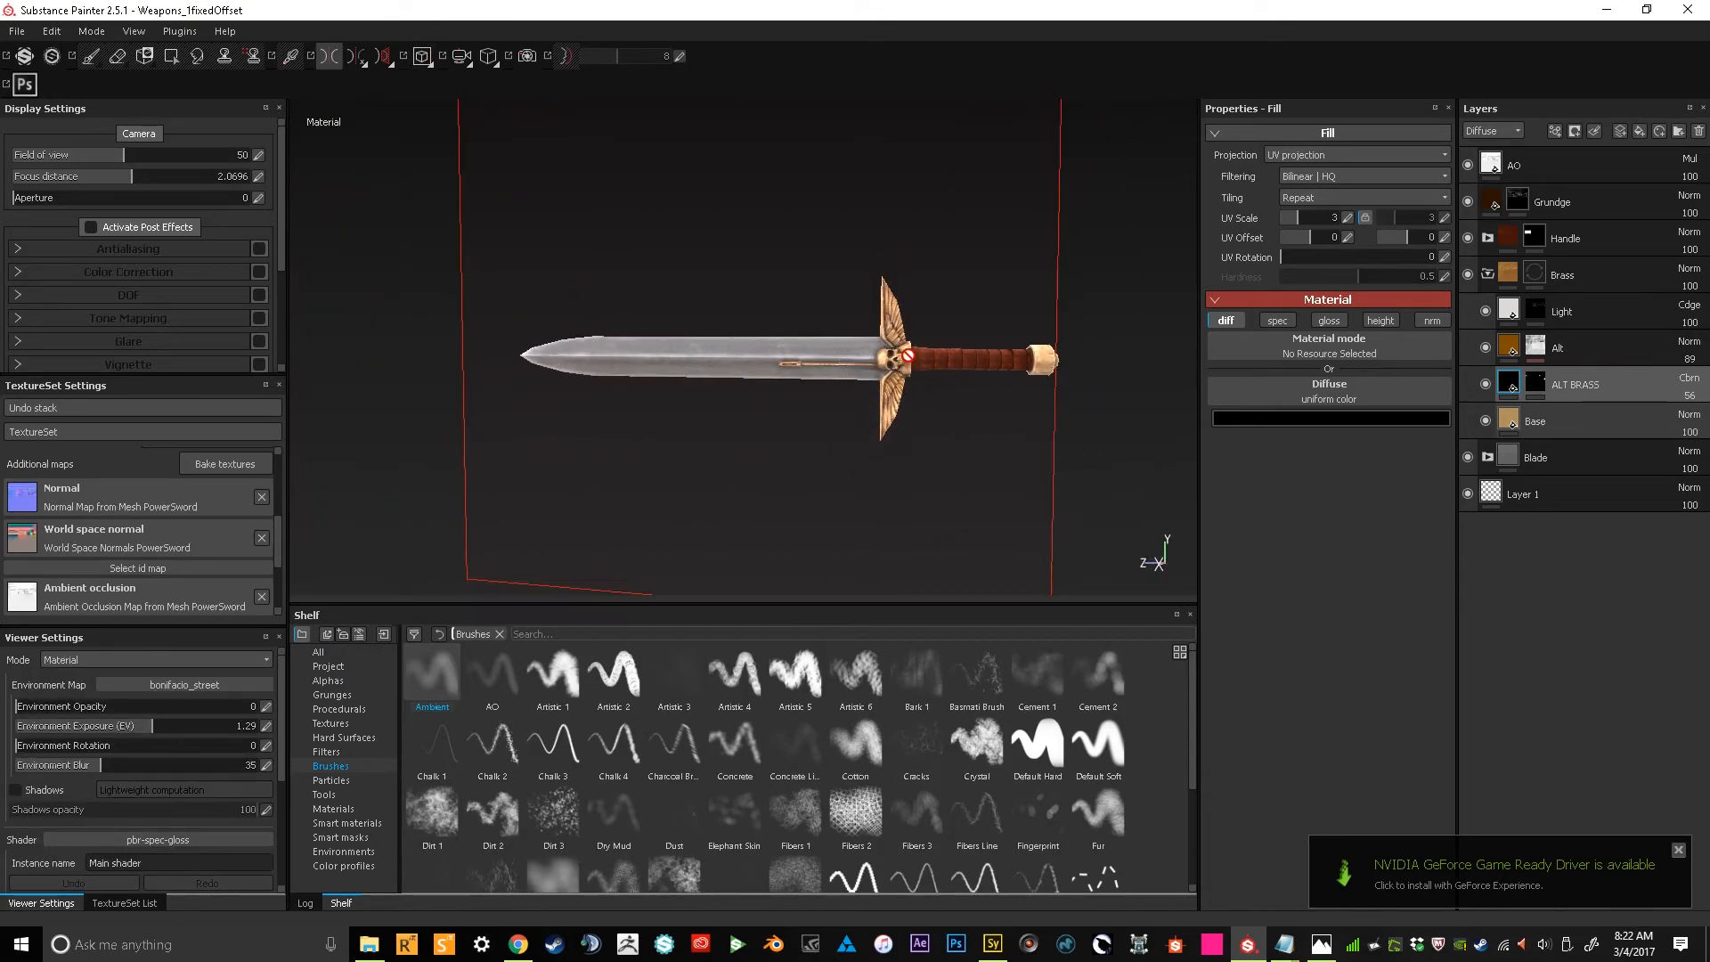
{"action": "scroll", "coordinate": [922, 361], "scroll_direction": "up", "scroll_amount": 5}
Enable the Grundge layer's specular channel, set its specular colour to black, and check the sword in diffuse and material views
{"action": "left_click", "coordinate": [1489, 208]}
{"action": "left_click", "coordinate": [1278, 321]}
{"action": "left_click", "coordinate": [1316, 472]}
{"action": "left_click_drag", "start_coordinate": [1258, 496], "coordinate": [1253, 557]}
{"action": "left_click_drag", "start_coordinate": [908, 361], "coordinate": [951, 351], "text": "alt"}
{"action": "scroll", "coordinate": [908, 363], "scroll_direction": "down", "scroll_amount": 4}
{"action": "scroll", "coordinate": [931, 347], "scroll_direction": "up", "scroll_amount": 2}
{"action": "key", "text": "b"}
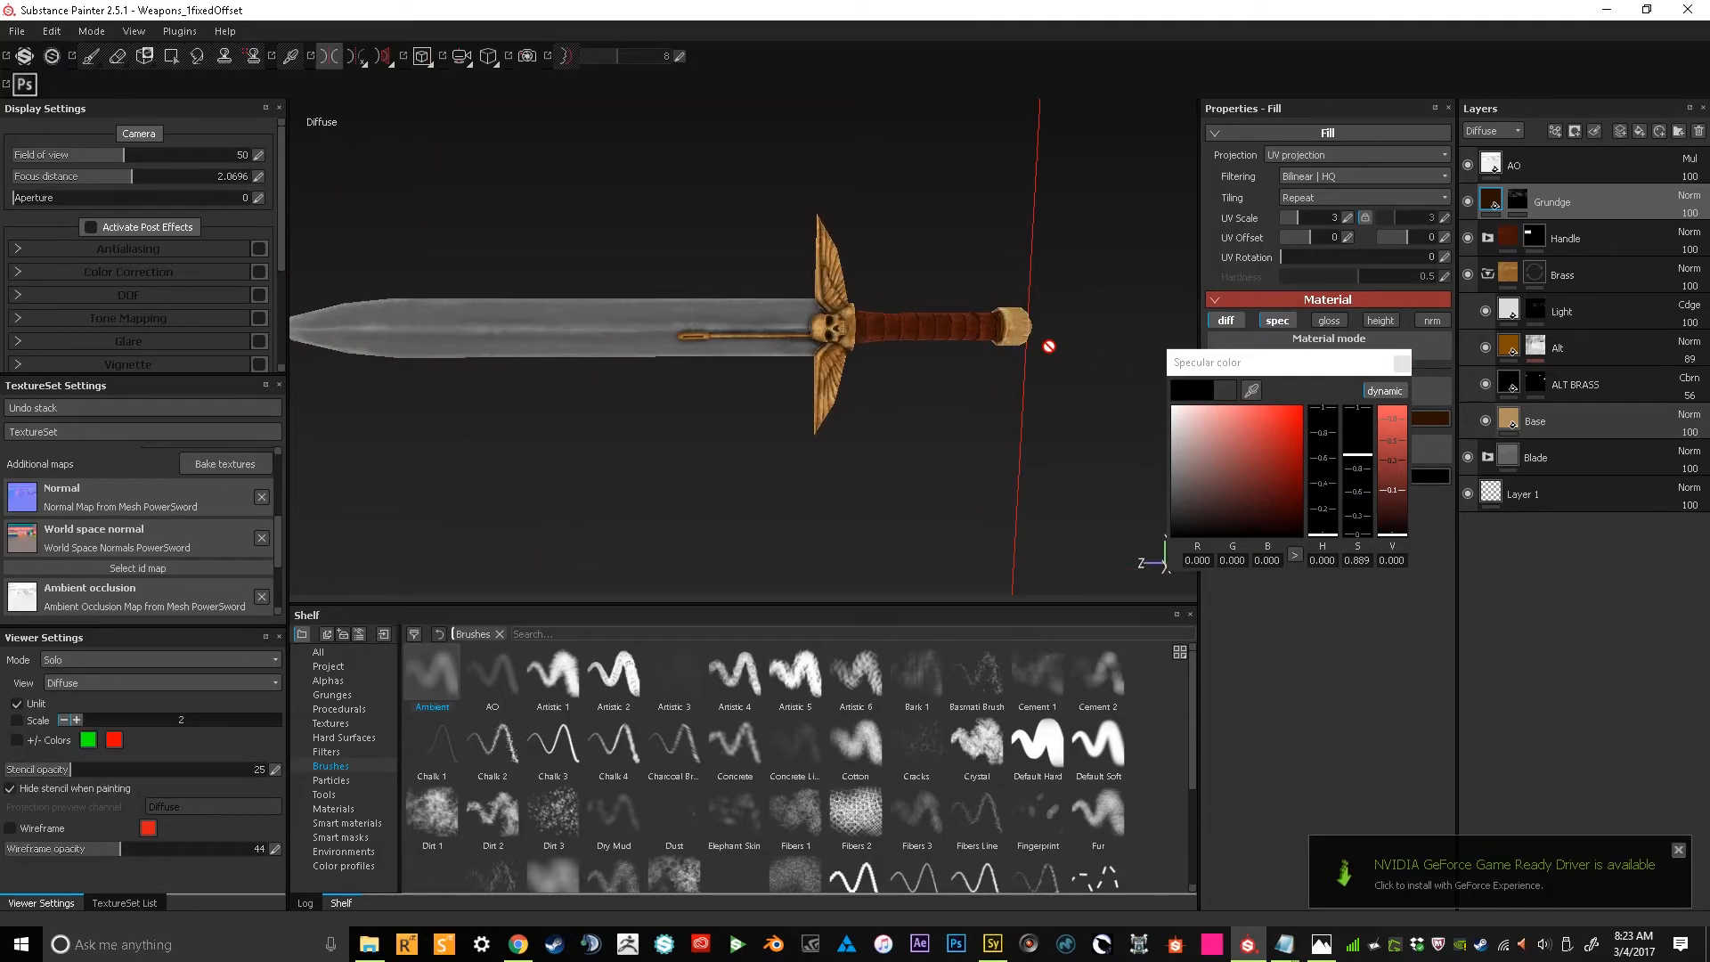
{"action": "key", "text": "m"}
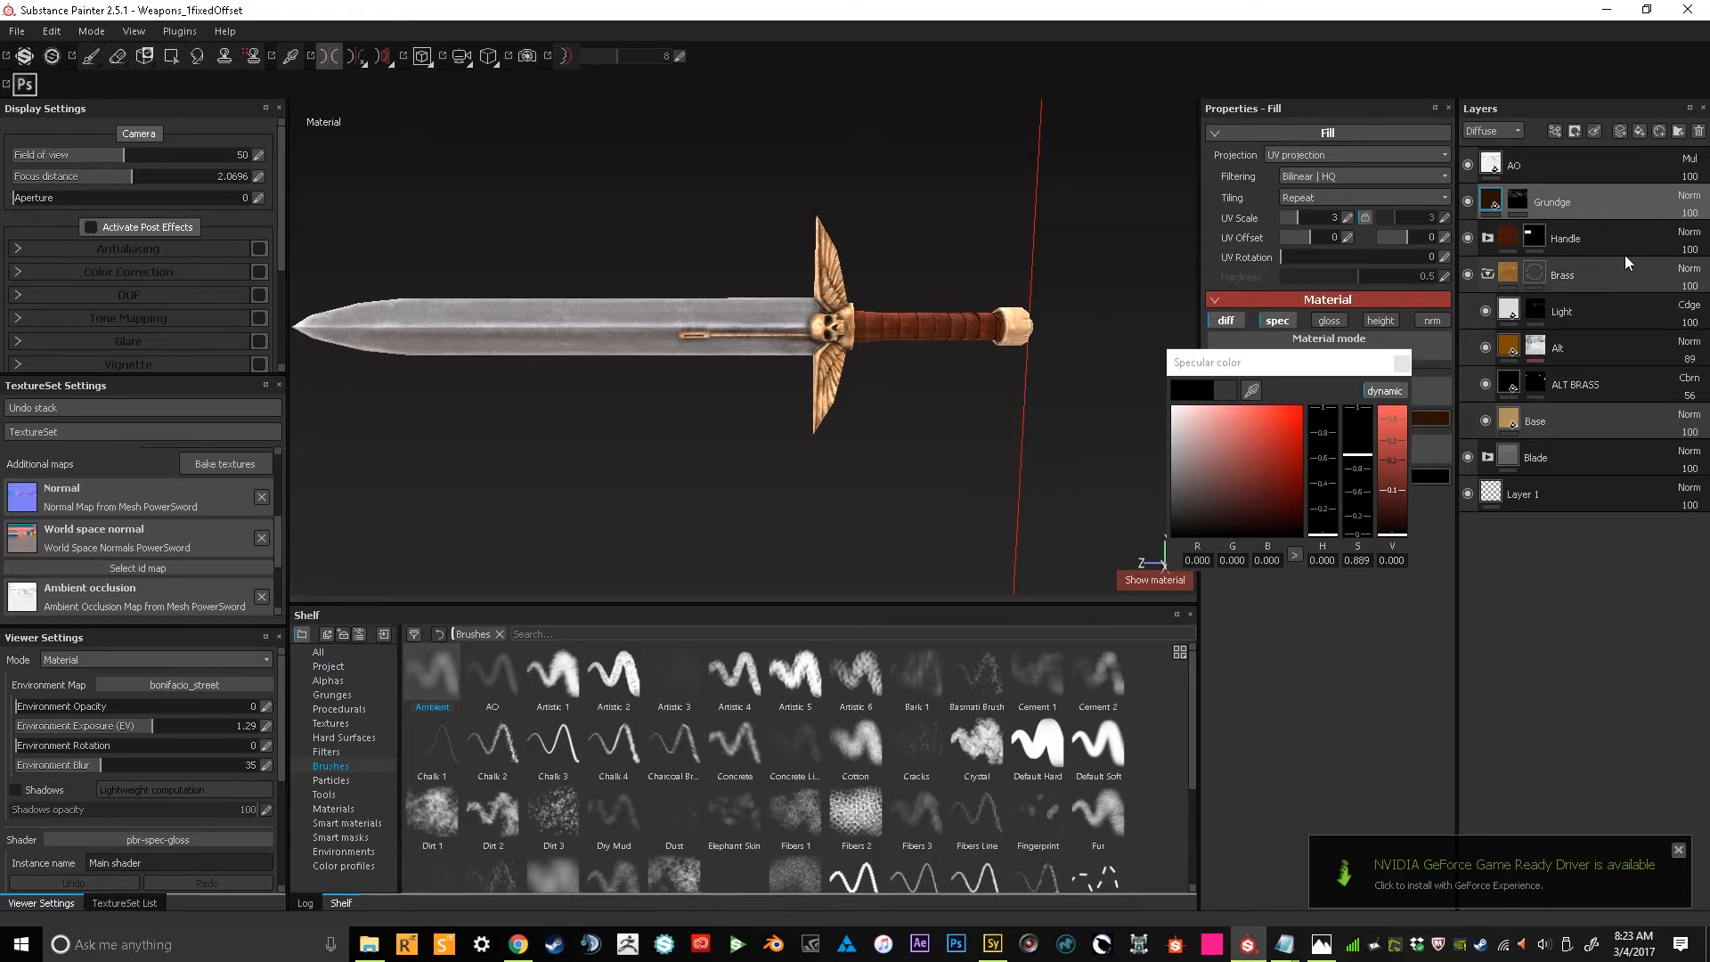
Try the Grundge layer at reduced opacity, restore it to 100, and inspect the sword in the diffuse view
{"action": "left_click", "coordinate": [1681, 224]}
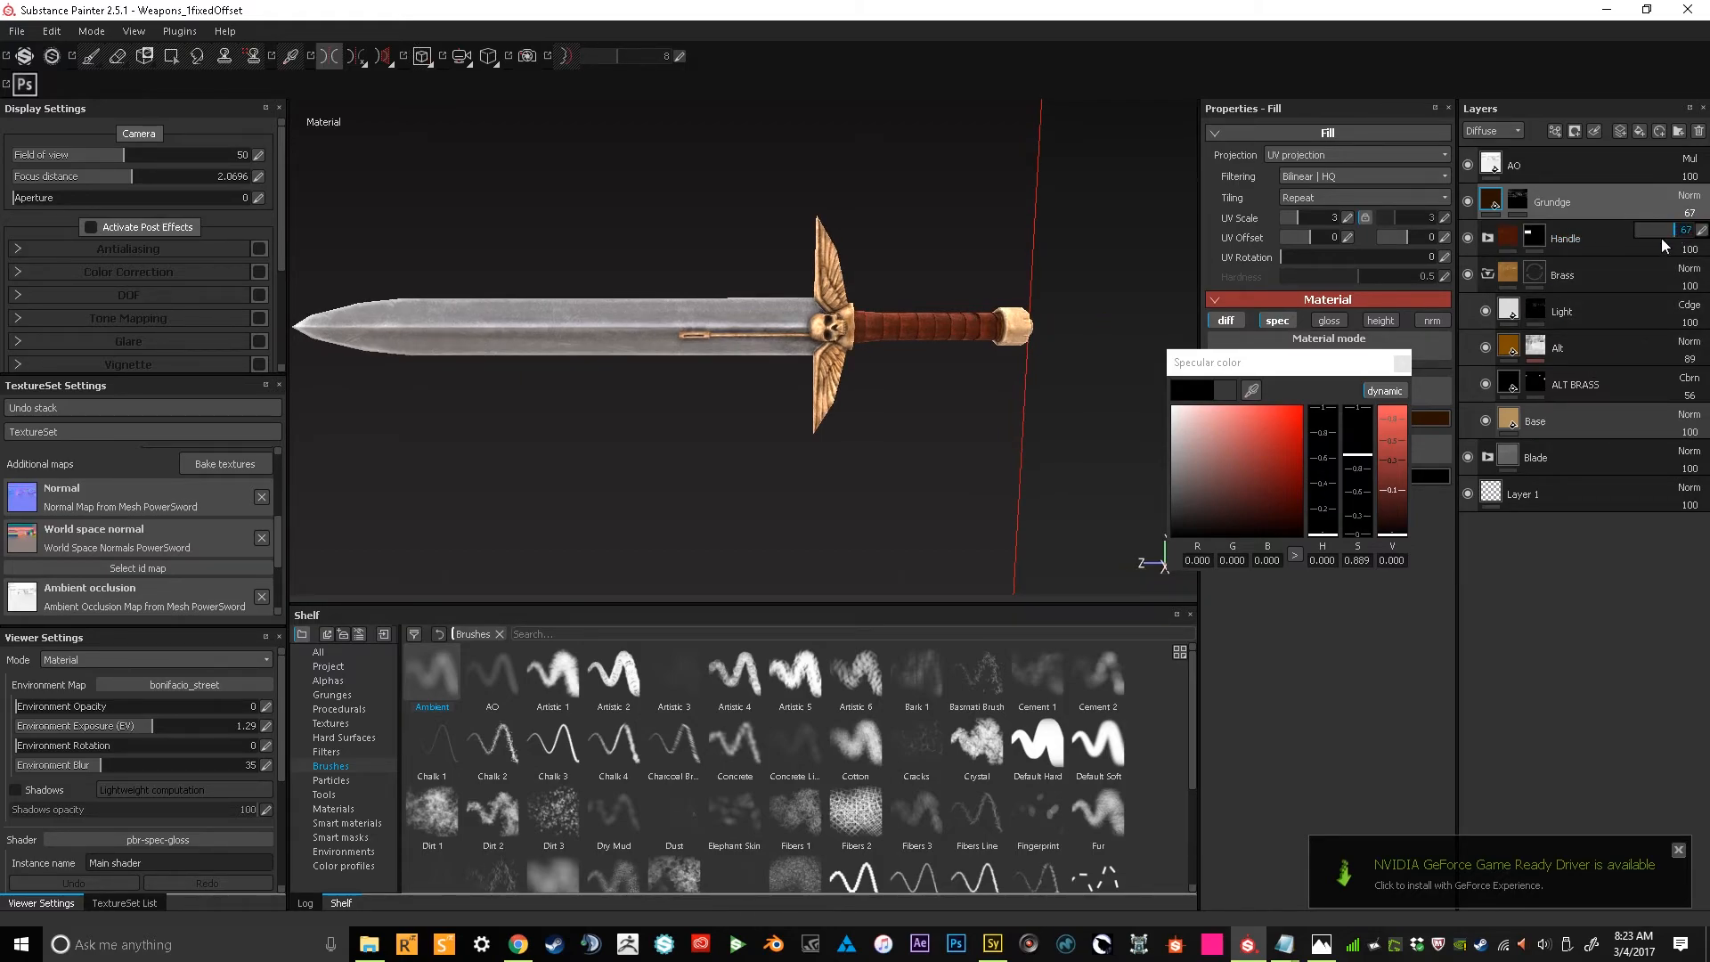
{"action": "key", "text": "b"}
{"action": "middle_click_drag", "start_coordinate": [932, 352], "coordinate": [946, 354], "text": "alt"}
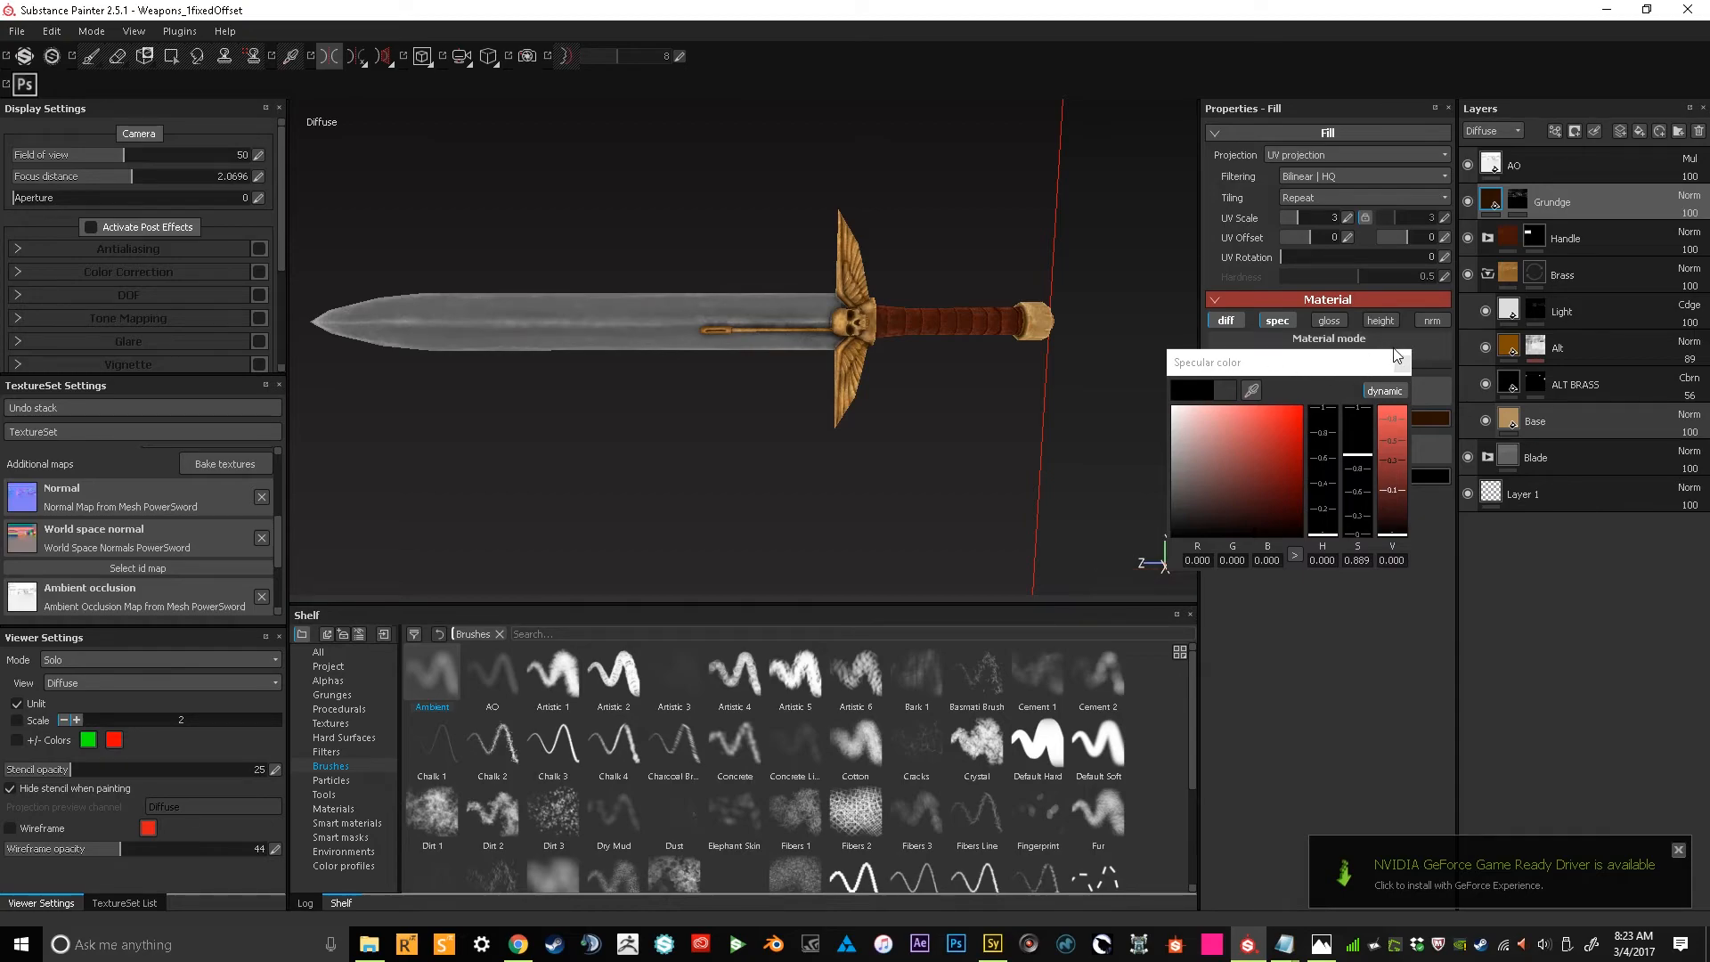
{"action": "left_click", "coordinate": [1393, 367]}
{"action": "left_click", "coordinate": [1400, 365]}
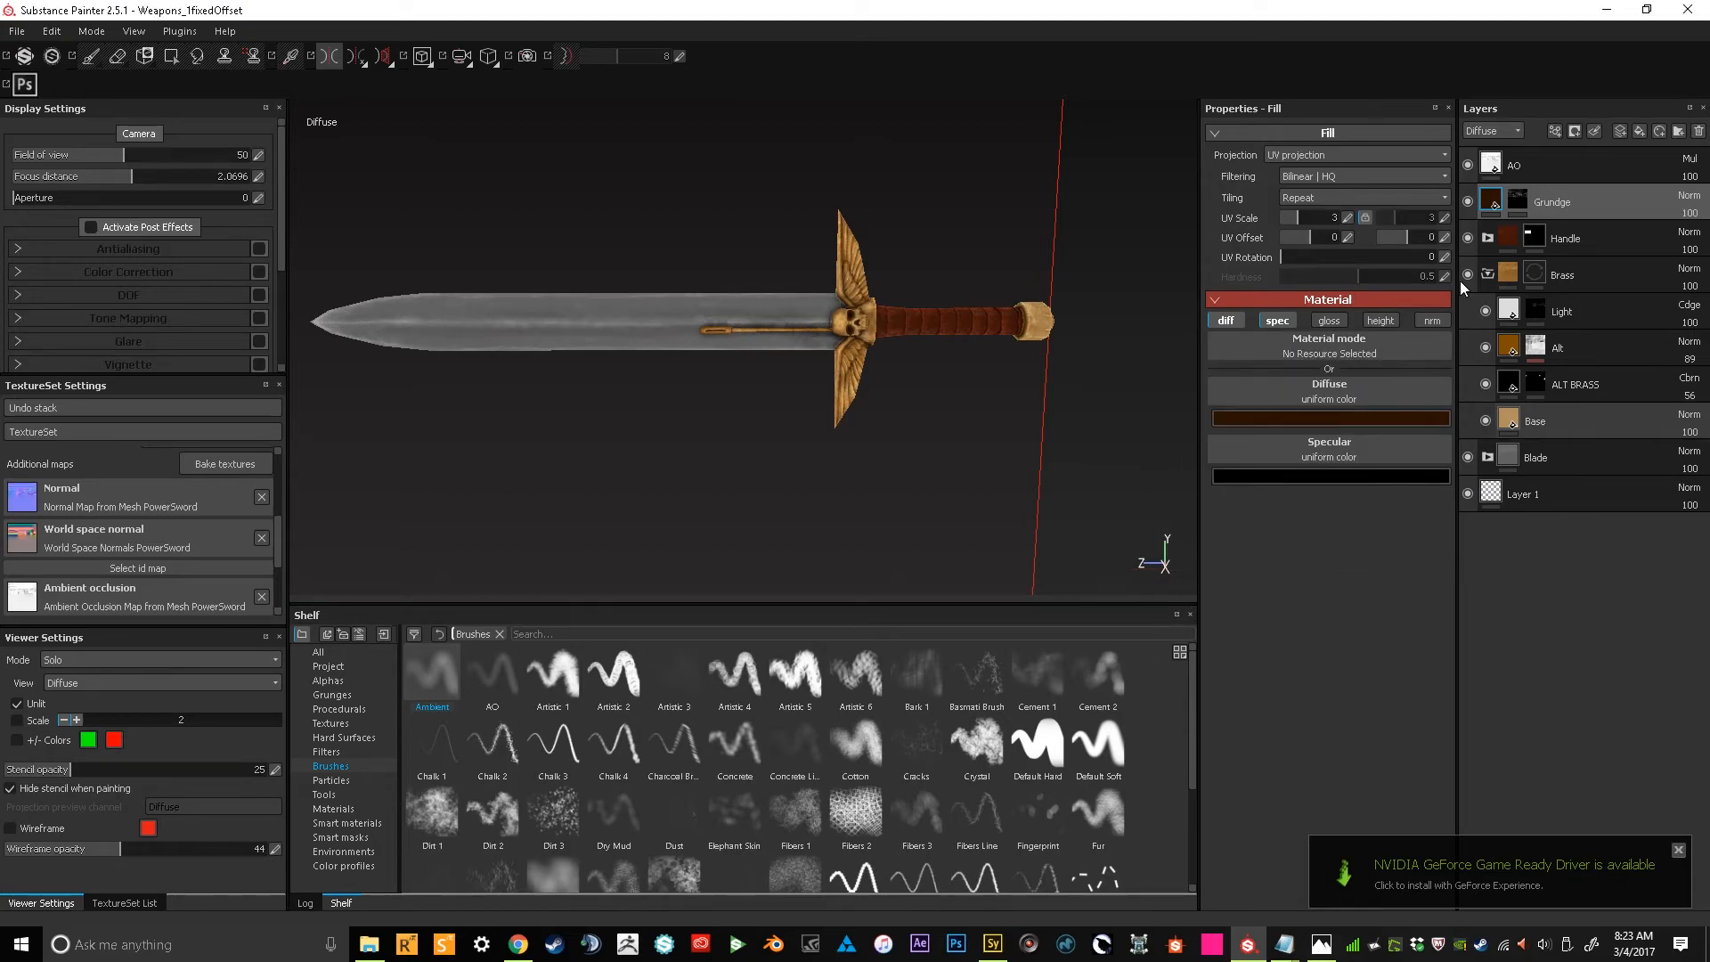
{"action": "left_click_drag", "start_coordinate": [623, 330], "coordinate": [957, 318], "text": "alt"}
{"action": "middle_click_drag", "start_coordinate": [957, 318], "coordinate": [946, 342], "text": "alt"}
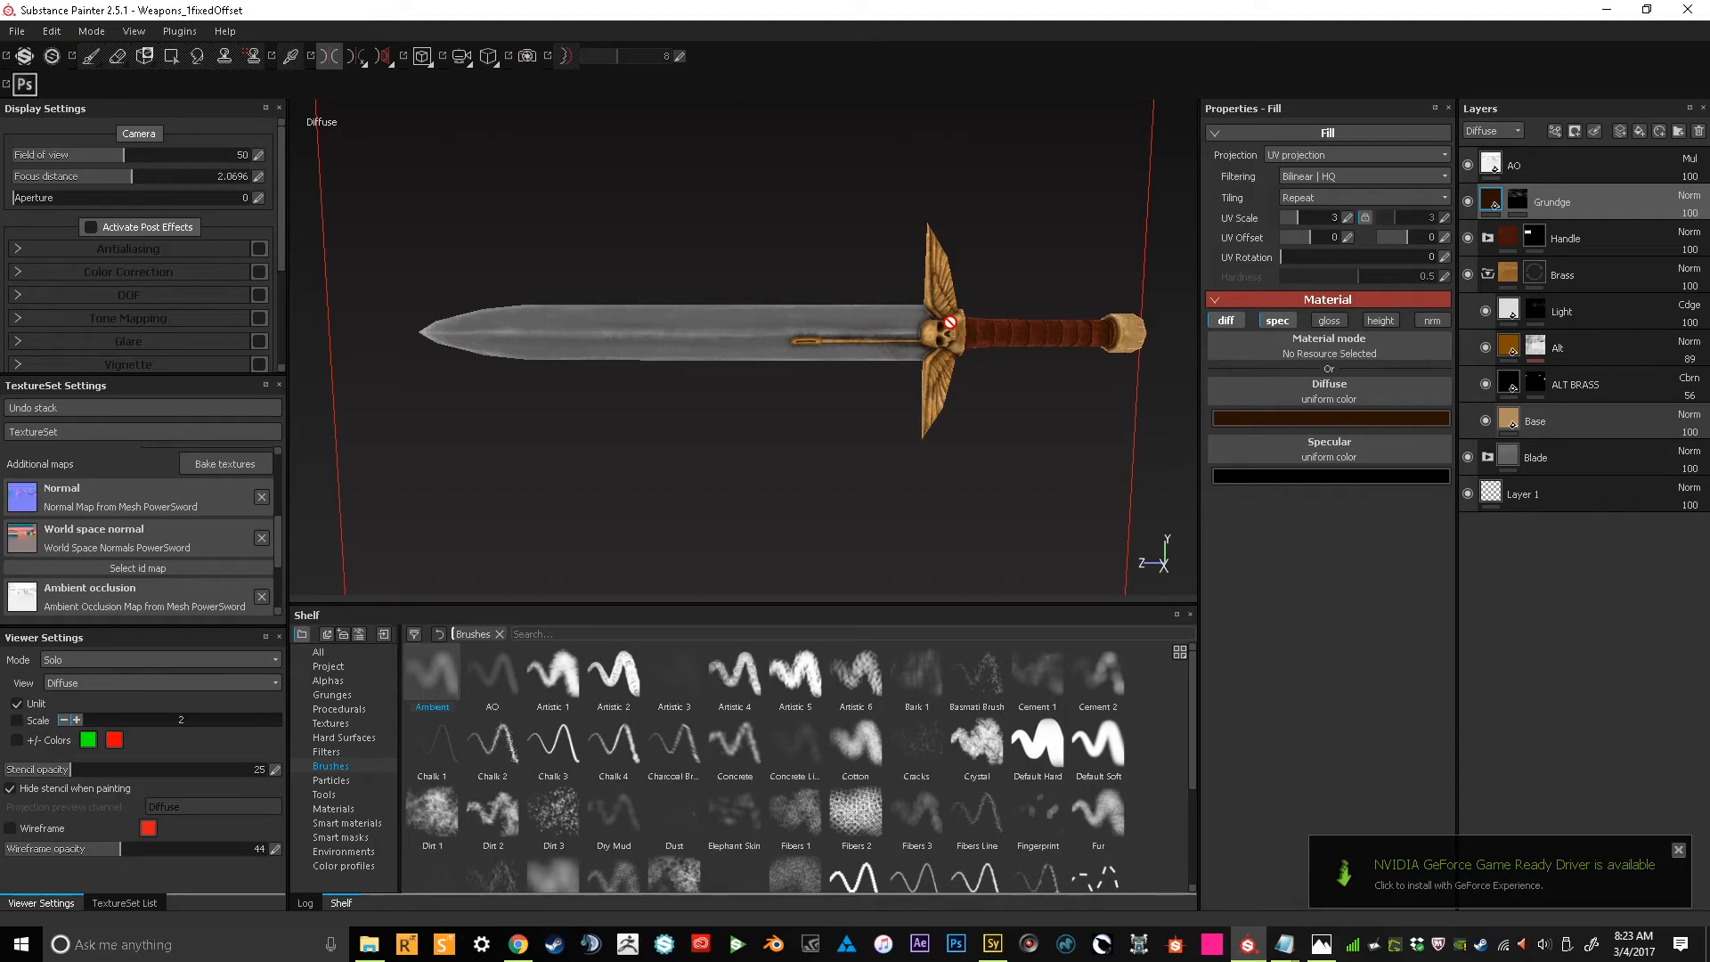
Add a fill layer above Grundge, place it in a new folder, and name the folder Bladecolor
{"action": "left_click", "coordinate": [1643, 130]}
{"action": "double_click", "coordinate": [1549, 201]}
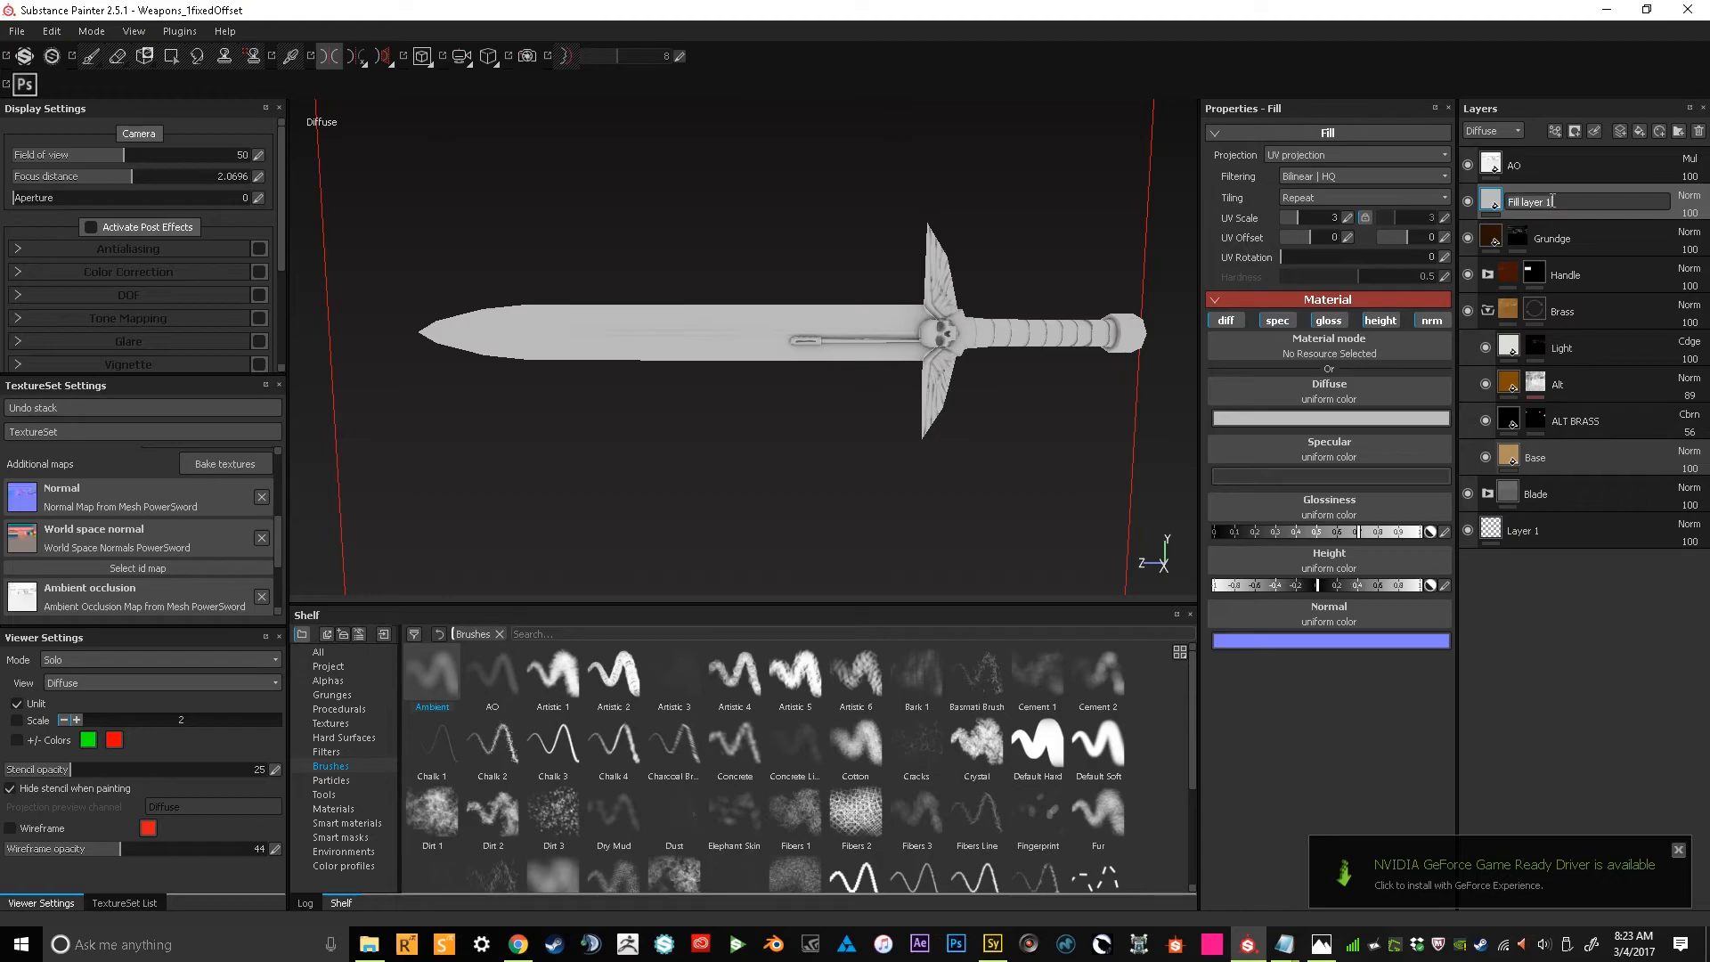
{"action": "left_click", "coordinate": [1679, 130]}
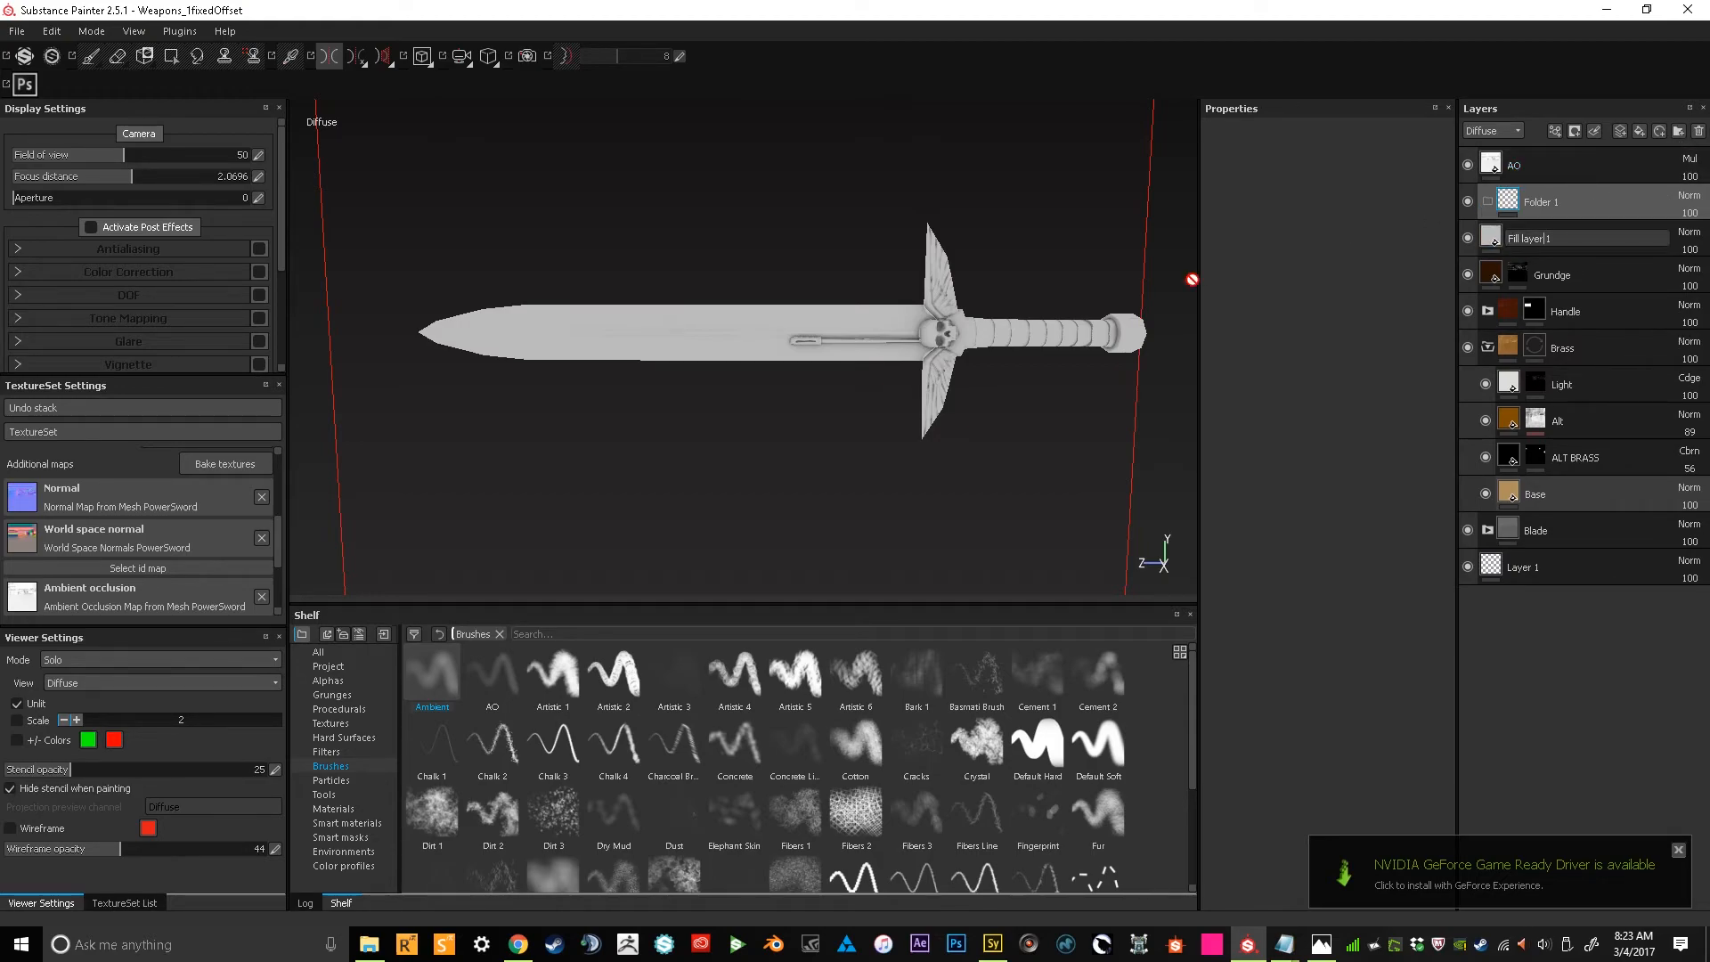
{"action": "key", "text": "Return"}
{"action": "left_click_drag", "start_coordinate": [1567, 238], "coordinate": [1546, 198]}
{"action": "double_click", "coordinate": [1543, 201]}
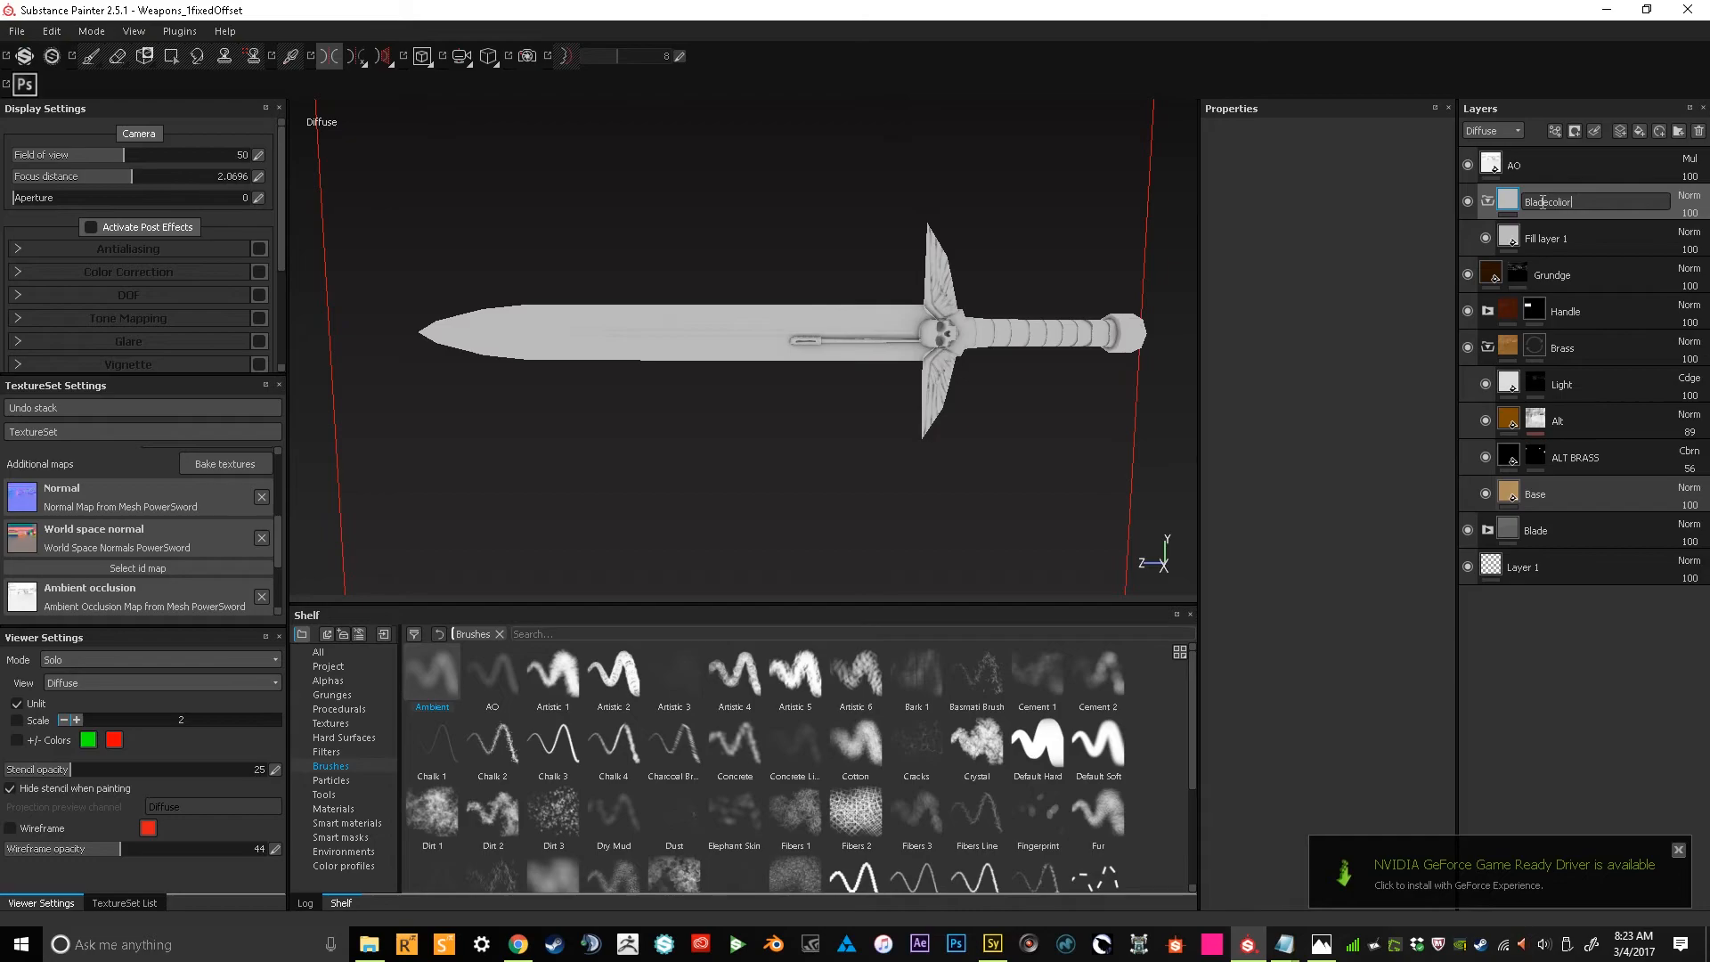
{"action": "key", "text": "Return"}
Rename the fill layer inside the Bladecolor folder as Blue
{"action": "left_click", "coordinate": [1554, 241]}
{"action": "double_click", "coordinate": [1559, 242]}
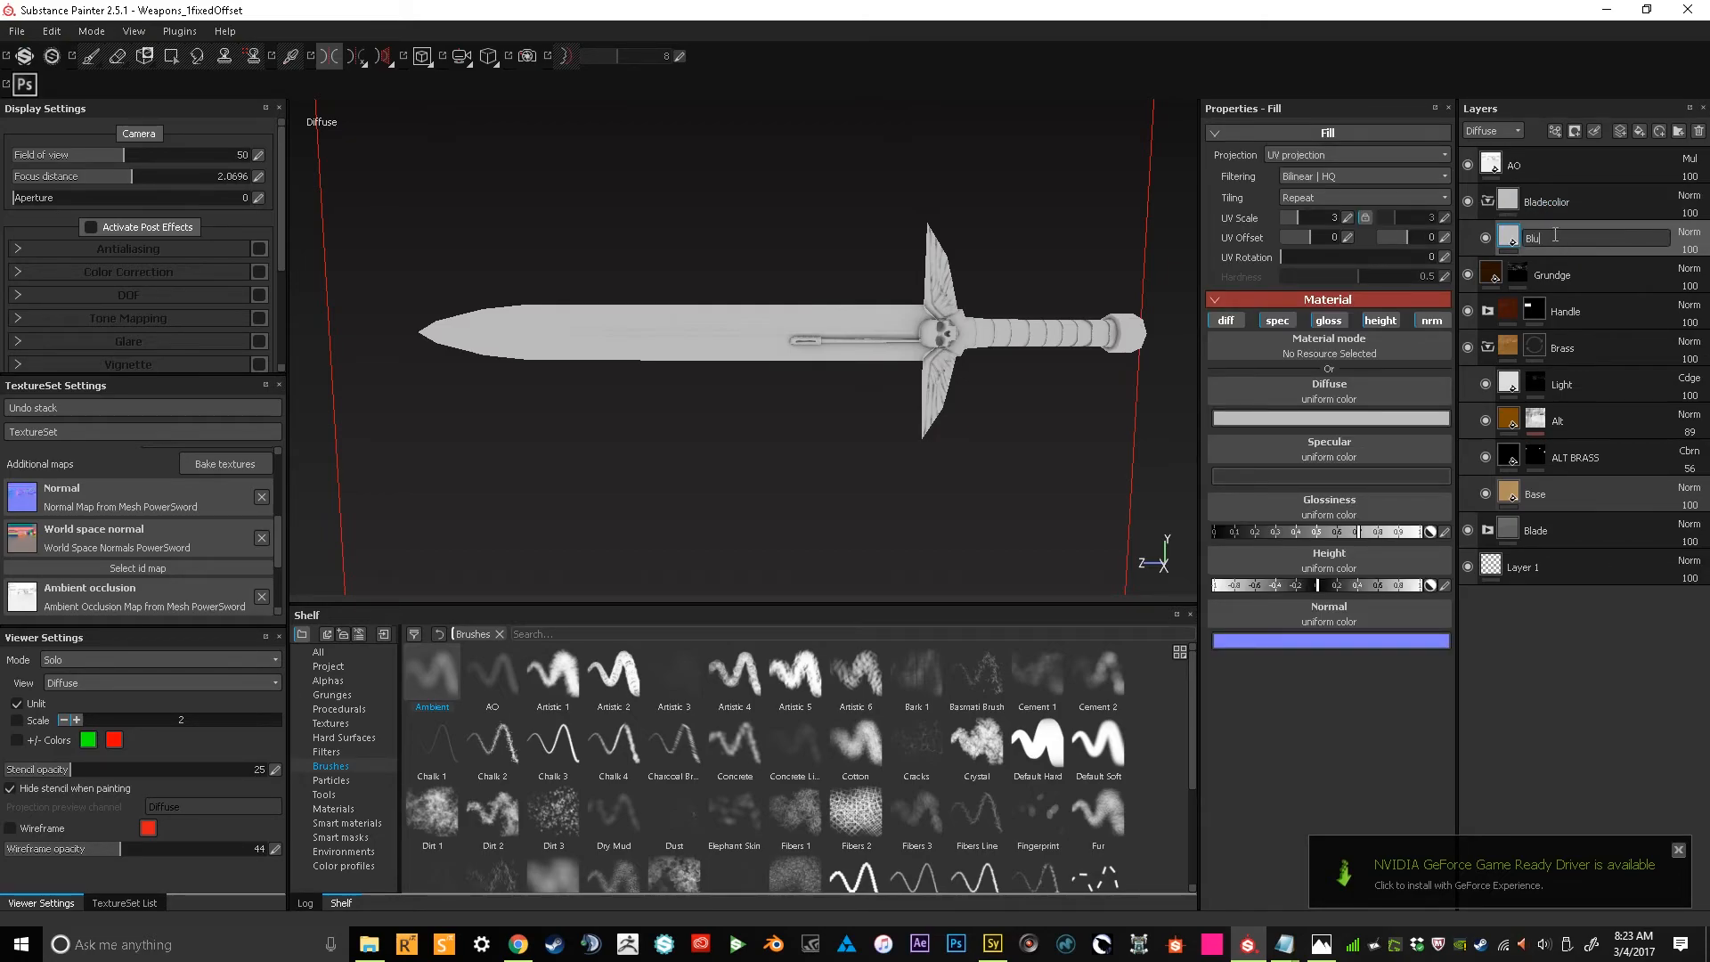
{"action": "key", "text": "Return"}
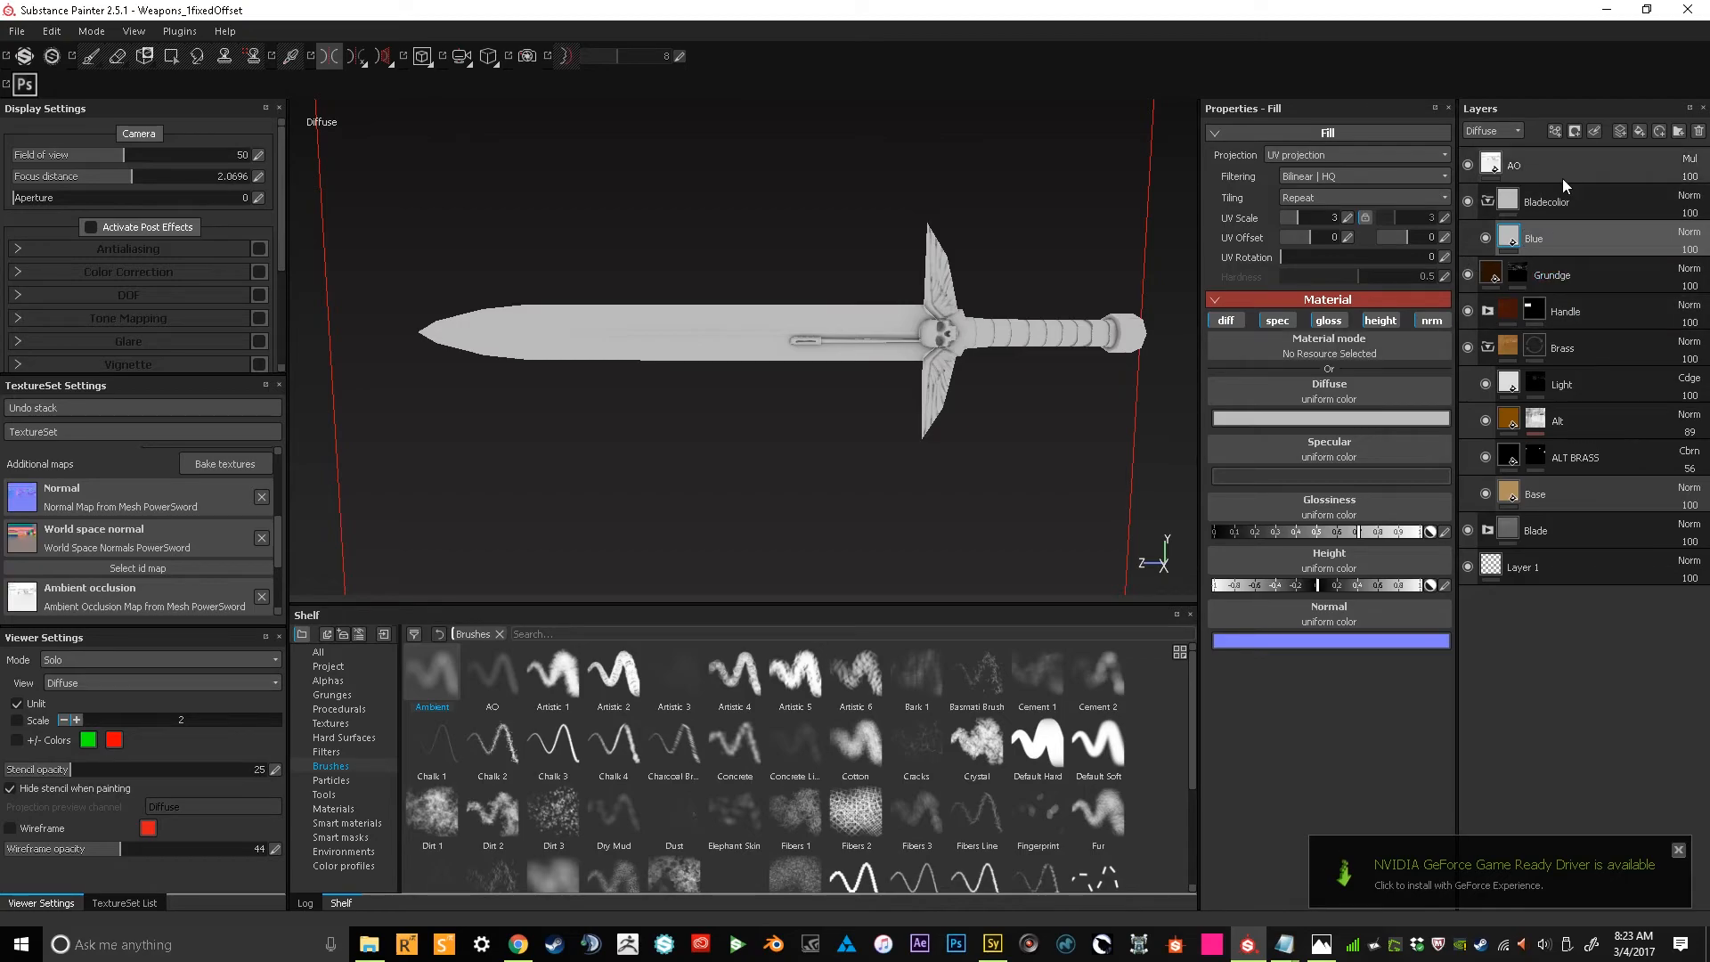
Rename the folder BladeColor and restrict it to the blade using a black mask and Polygon Fill in mesh mode
{"action": "right_click", "coordinate": [1560, 206]}
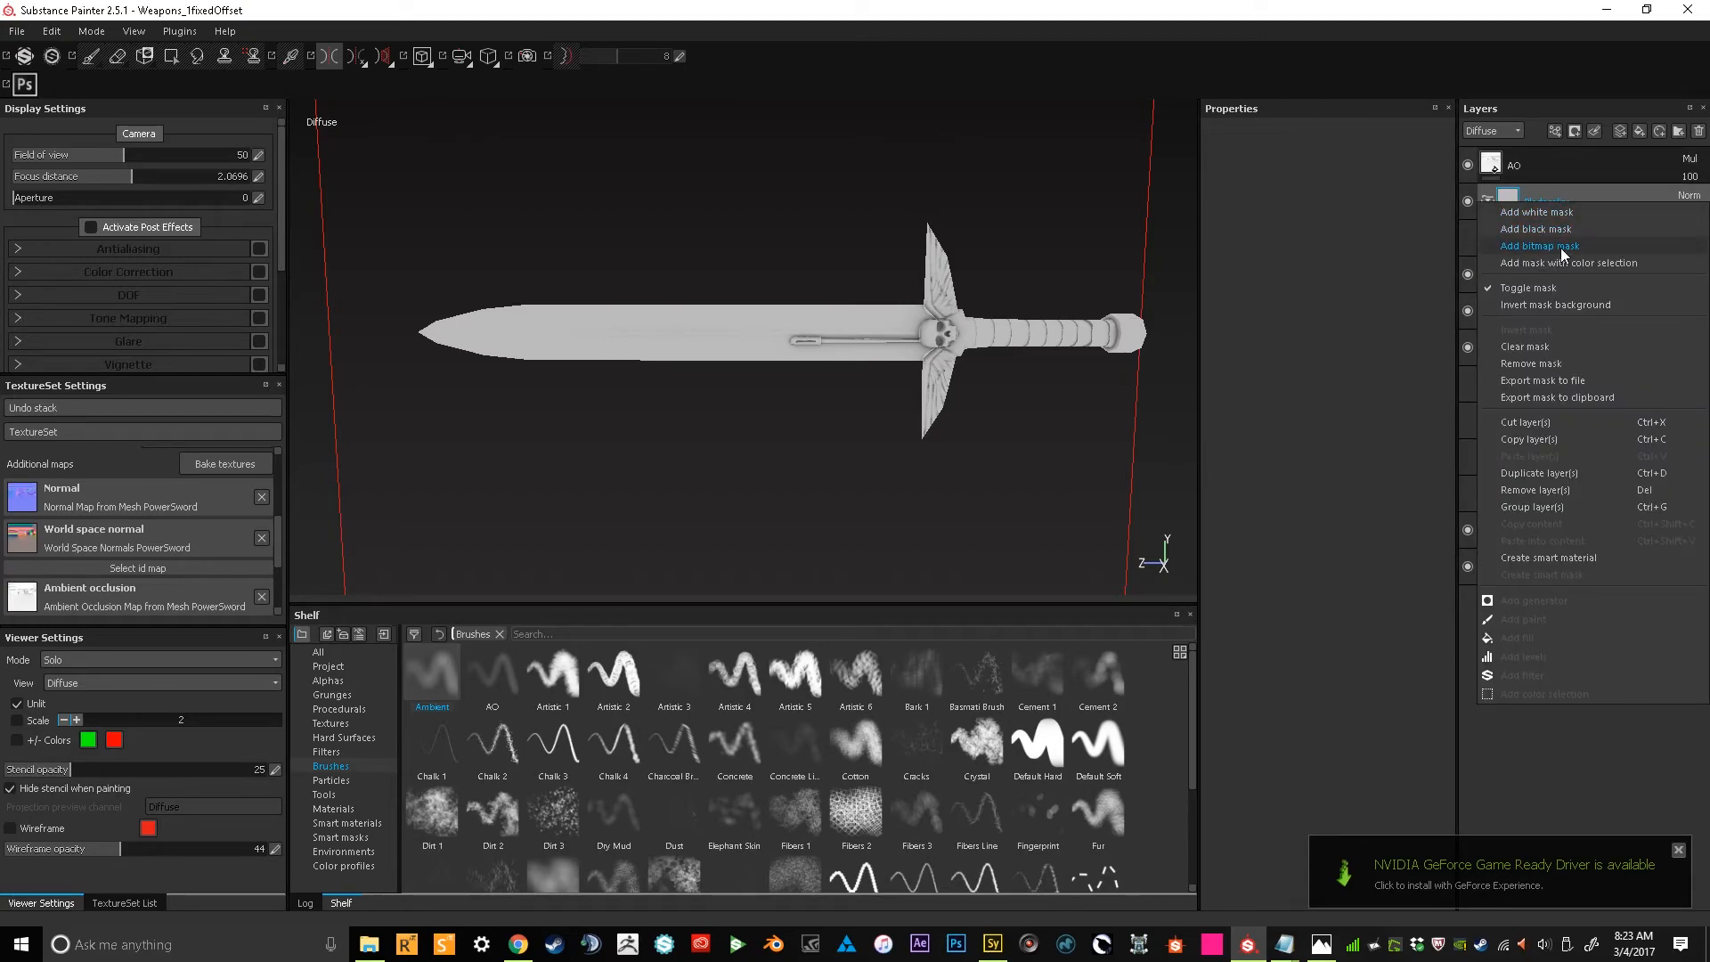
{"action": "left_click", "coordinate": [1560, 246]}
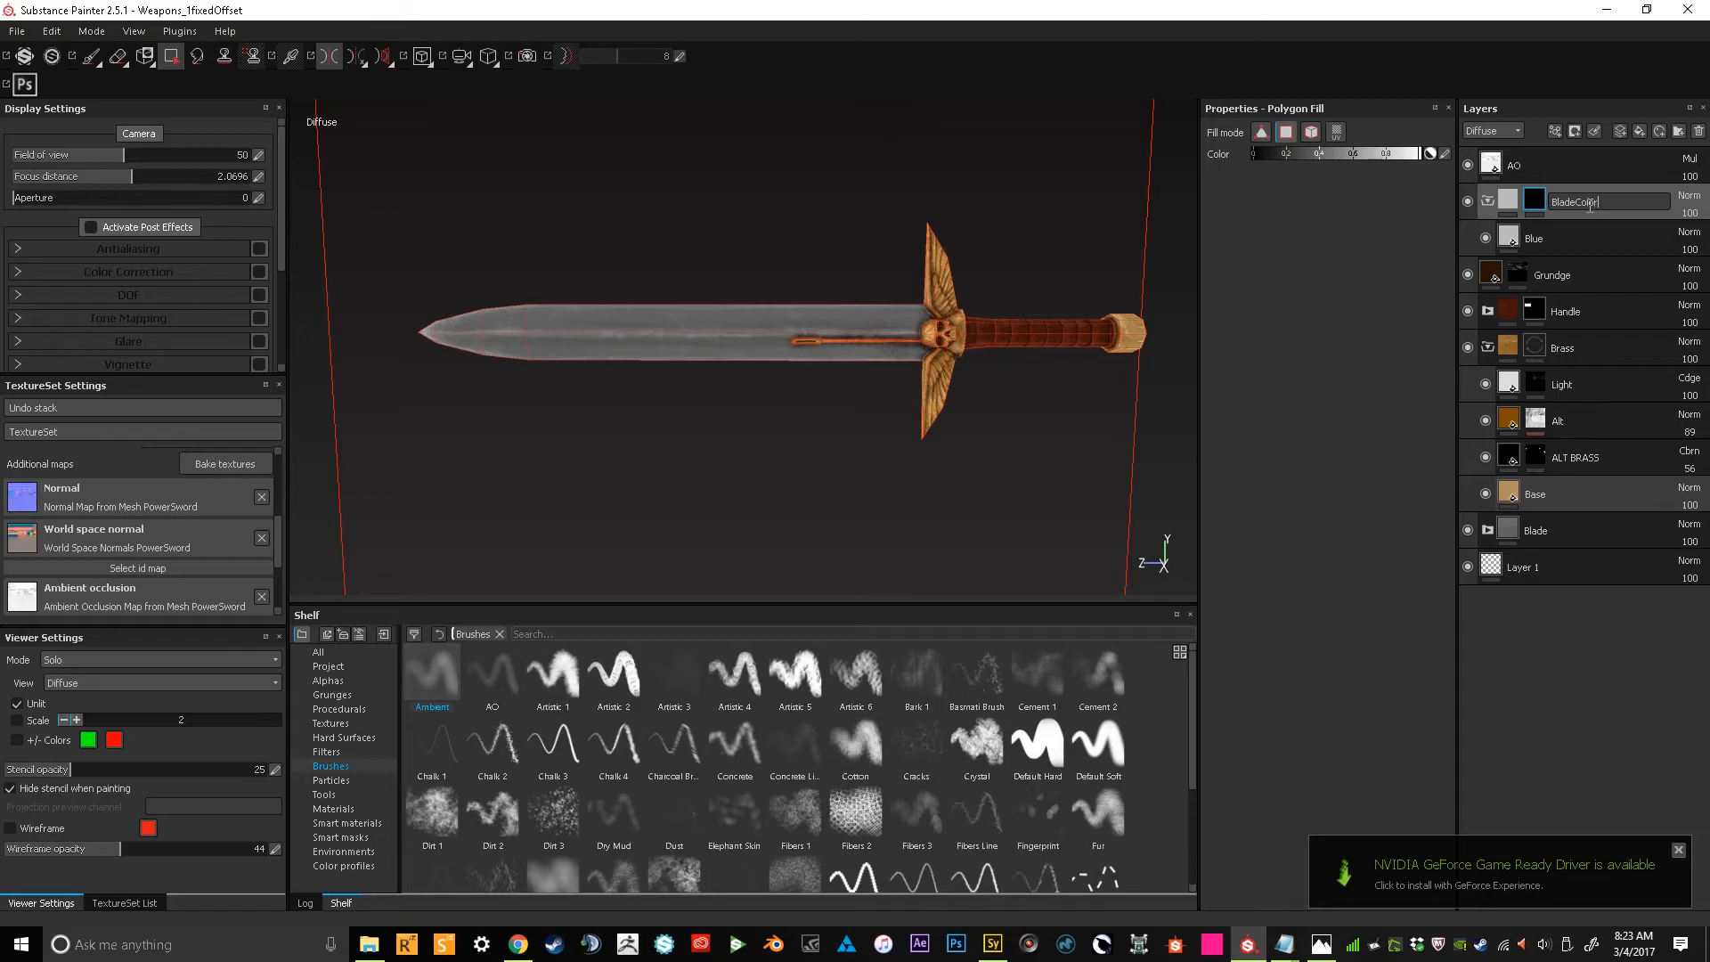
{"action": "key", "text": "Return"}
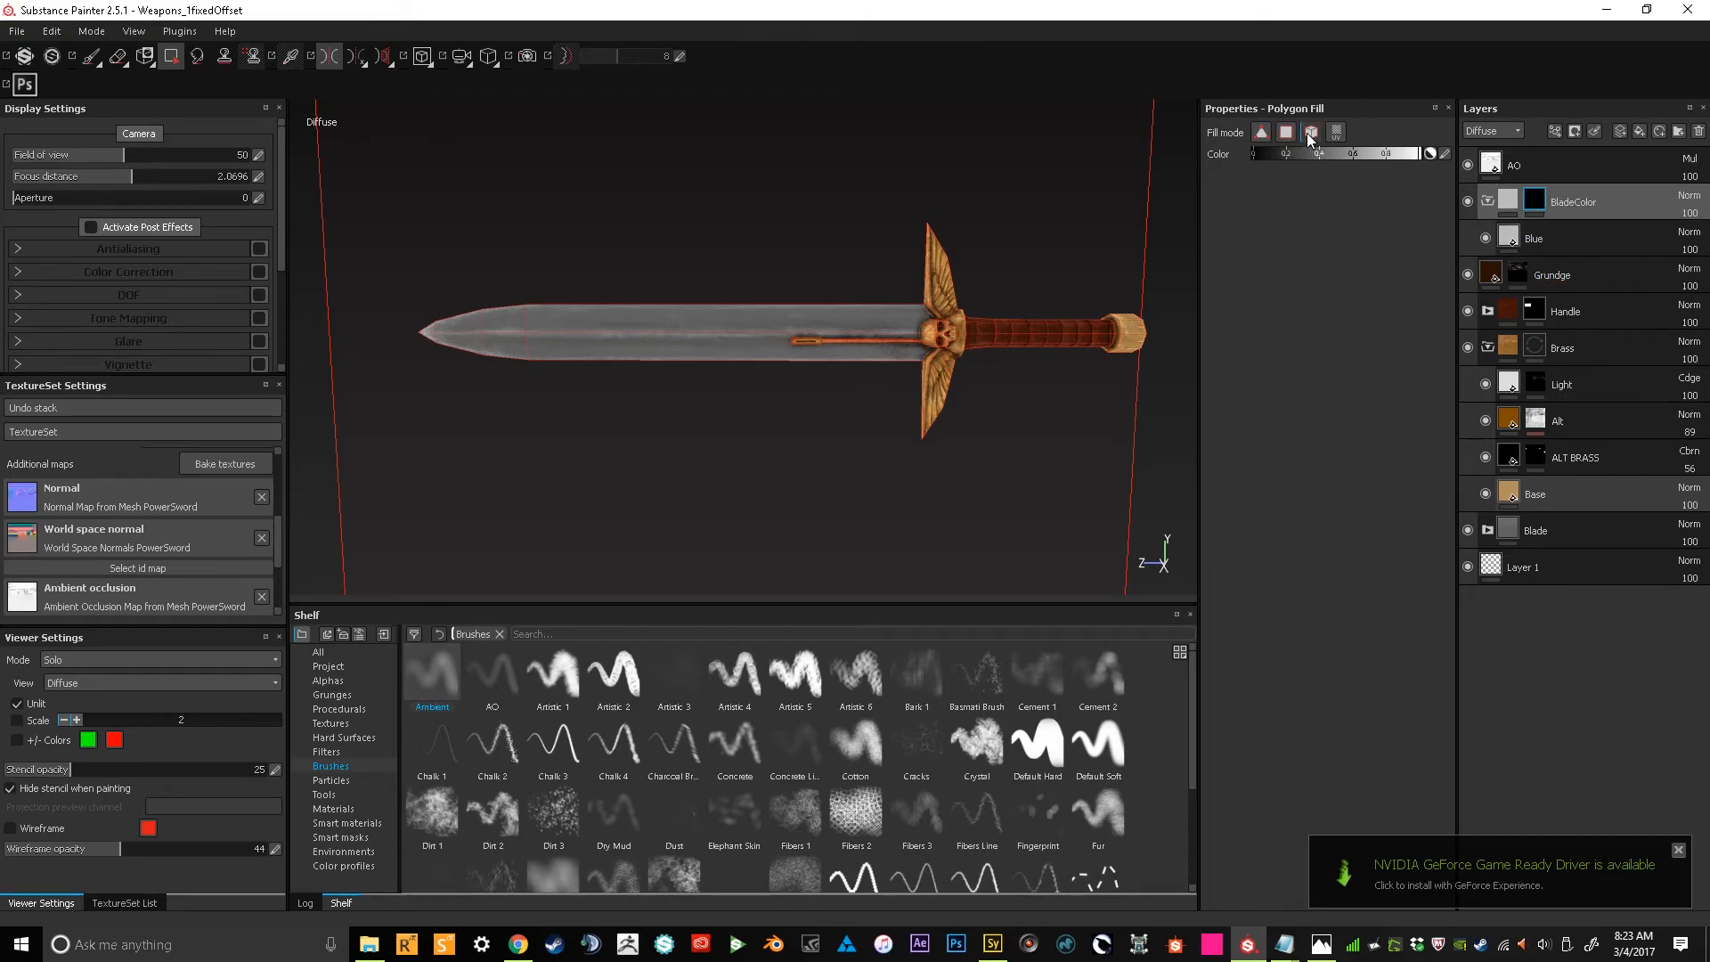
{"action": "left_click", "coordinate": [704, 331]}
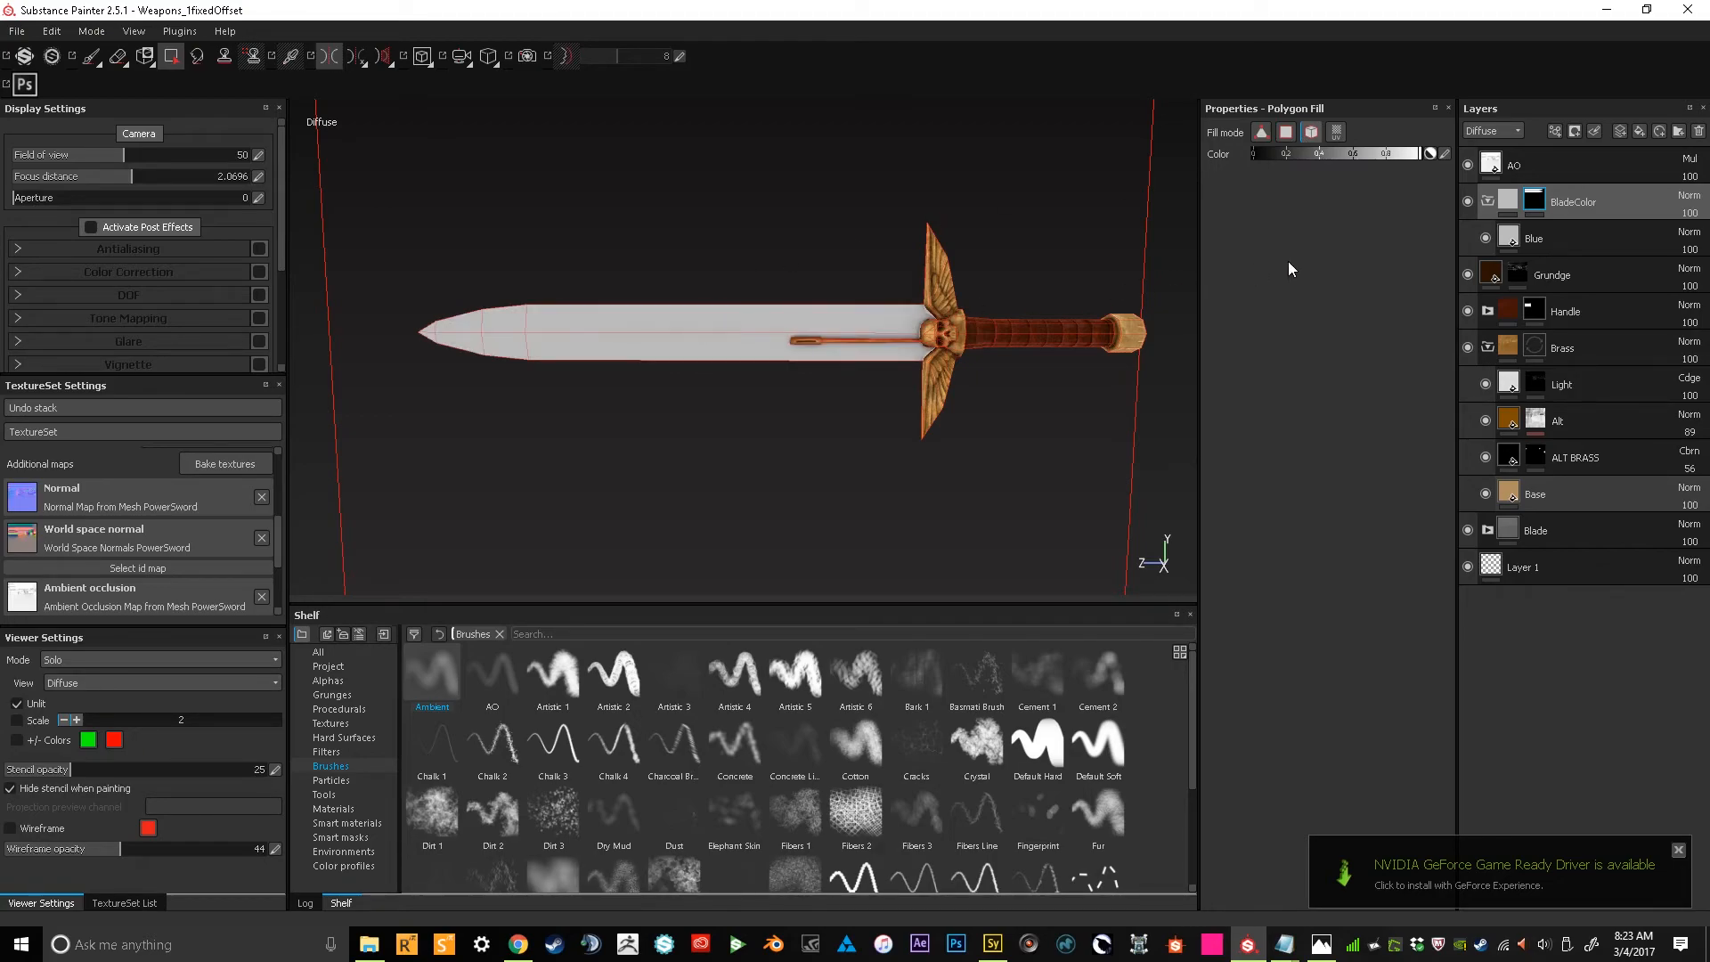
Add a black mask to the Blue fill layer
{"action": "left_click", "coordinate": [1539, 237]}
{"action": "right_click", "coordinate": [1539, 236]}
{"action": "key", "text": "Escape"}
{"action": "left_click_drag", "start_coordinate": [851, 379], "coordinate": [822, 327], "text": "alt"}
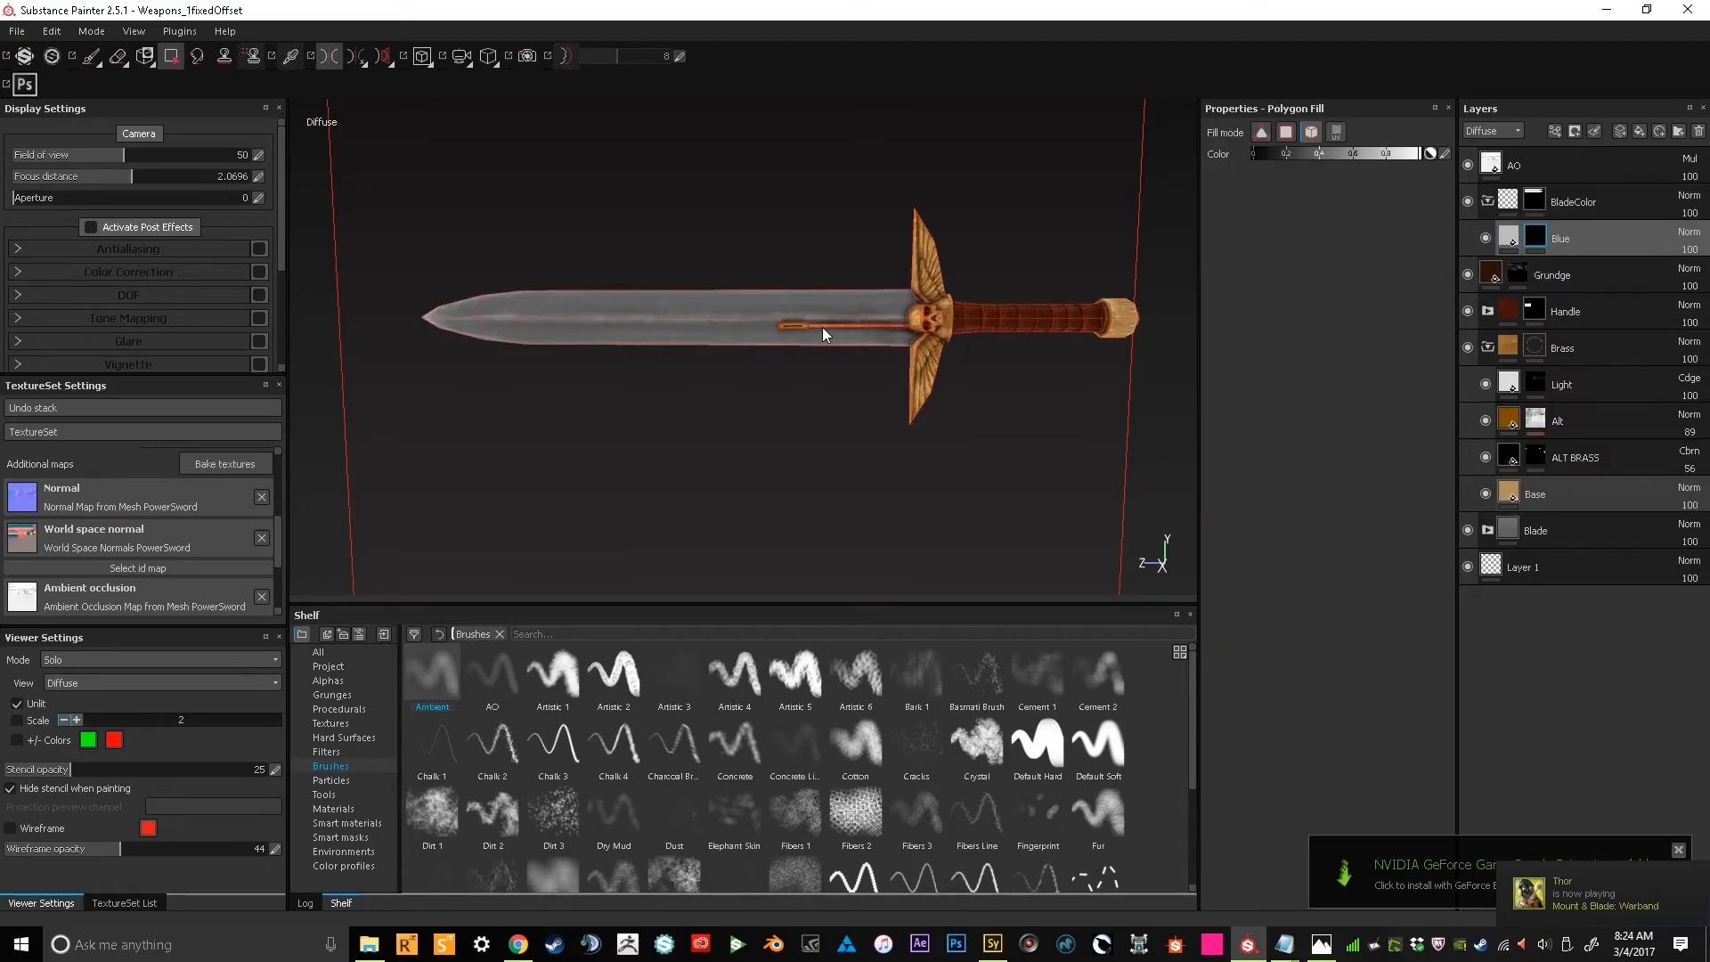
Disable the Blue layer's specular, glossiness, height and normal channels, leaving only diffuse
{"action": "left_click", "coordinate": [1508, 237]}
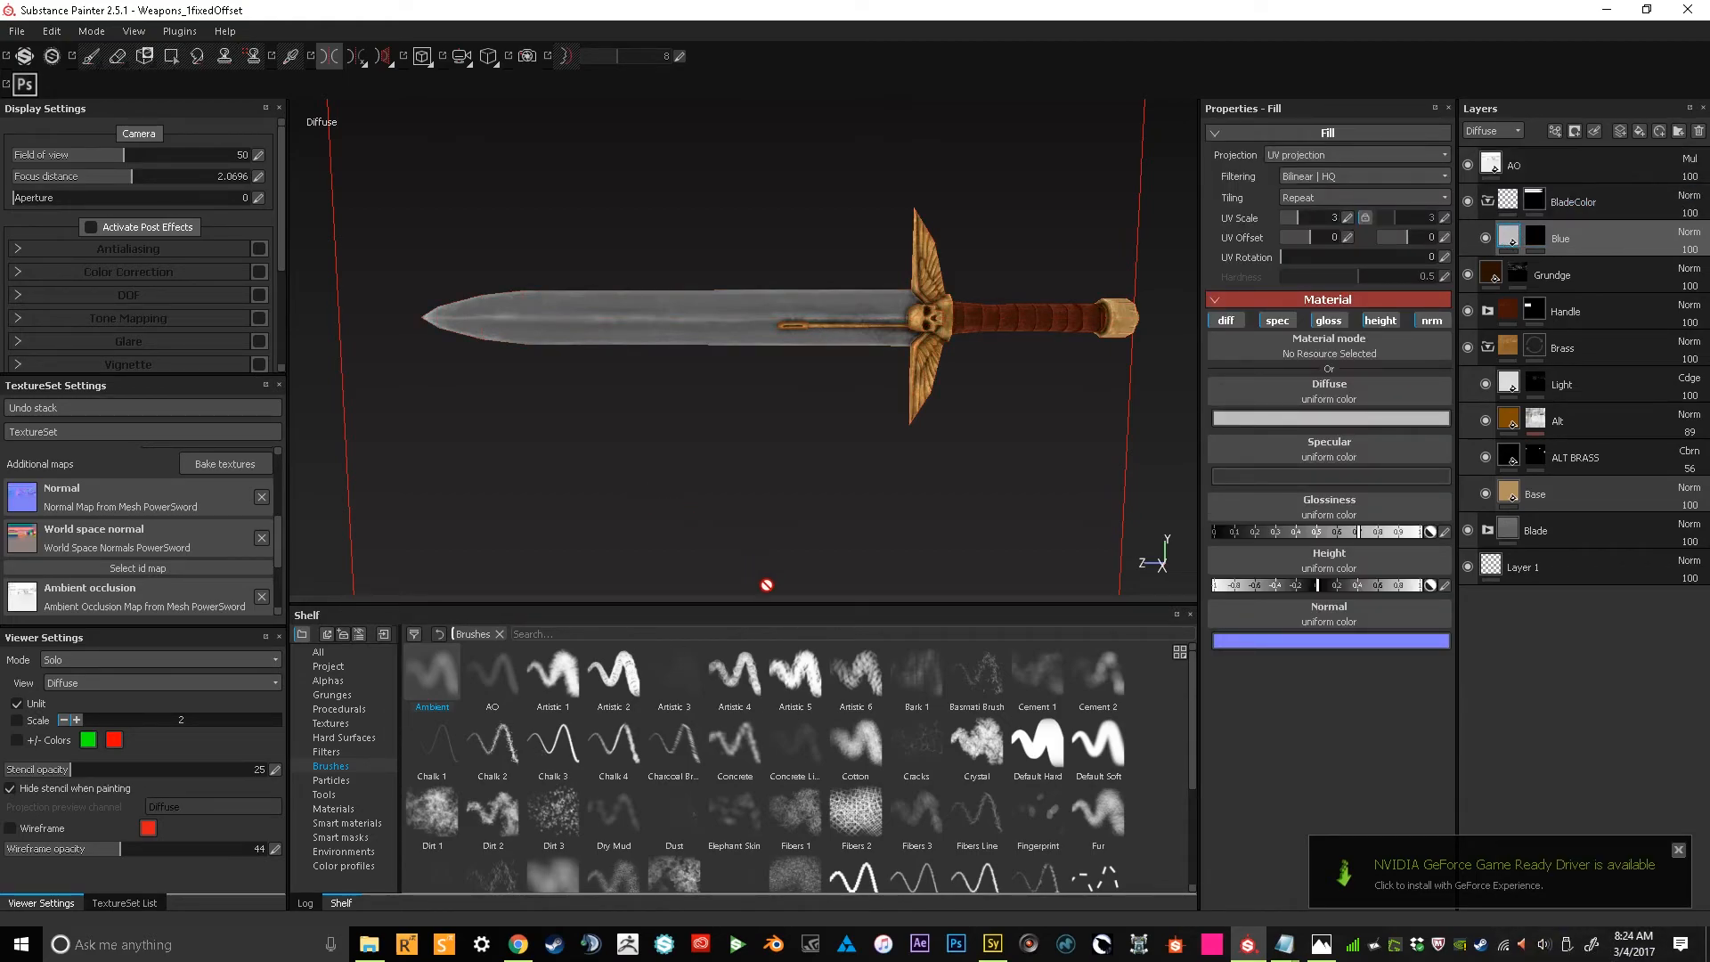
{"action": "left_click", "coordinate": [1353, 419]}
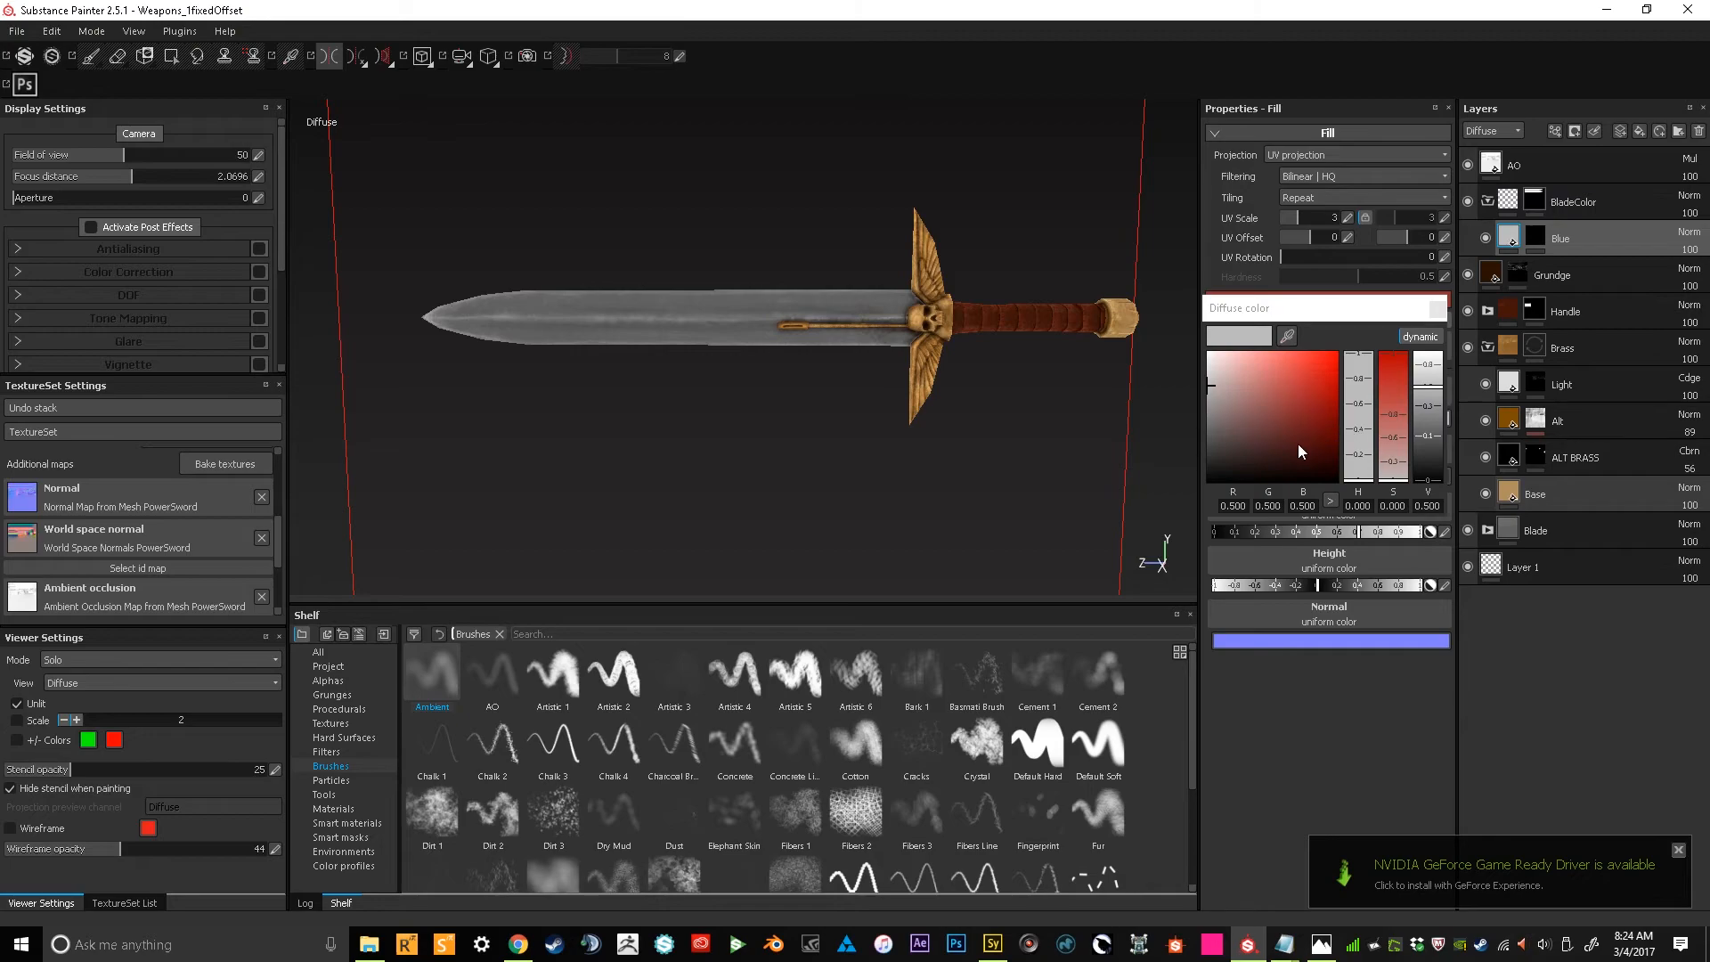
{"action": "left_click", "coordinate": [1437, 309]}
{"action": "left_click", "coordinate": [1278, 321]}
{"action": "left_click", "coordinate": [1329, 321]}
{"action": "left_click", "coordinate": [1380, 321]}
{"action": "left_click", "coordinate": [1430, 321]}
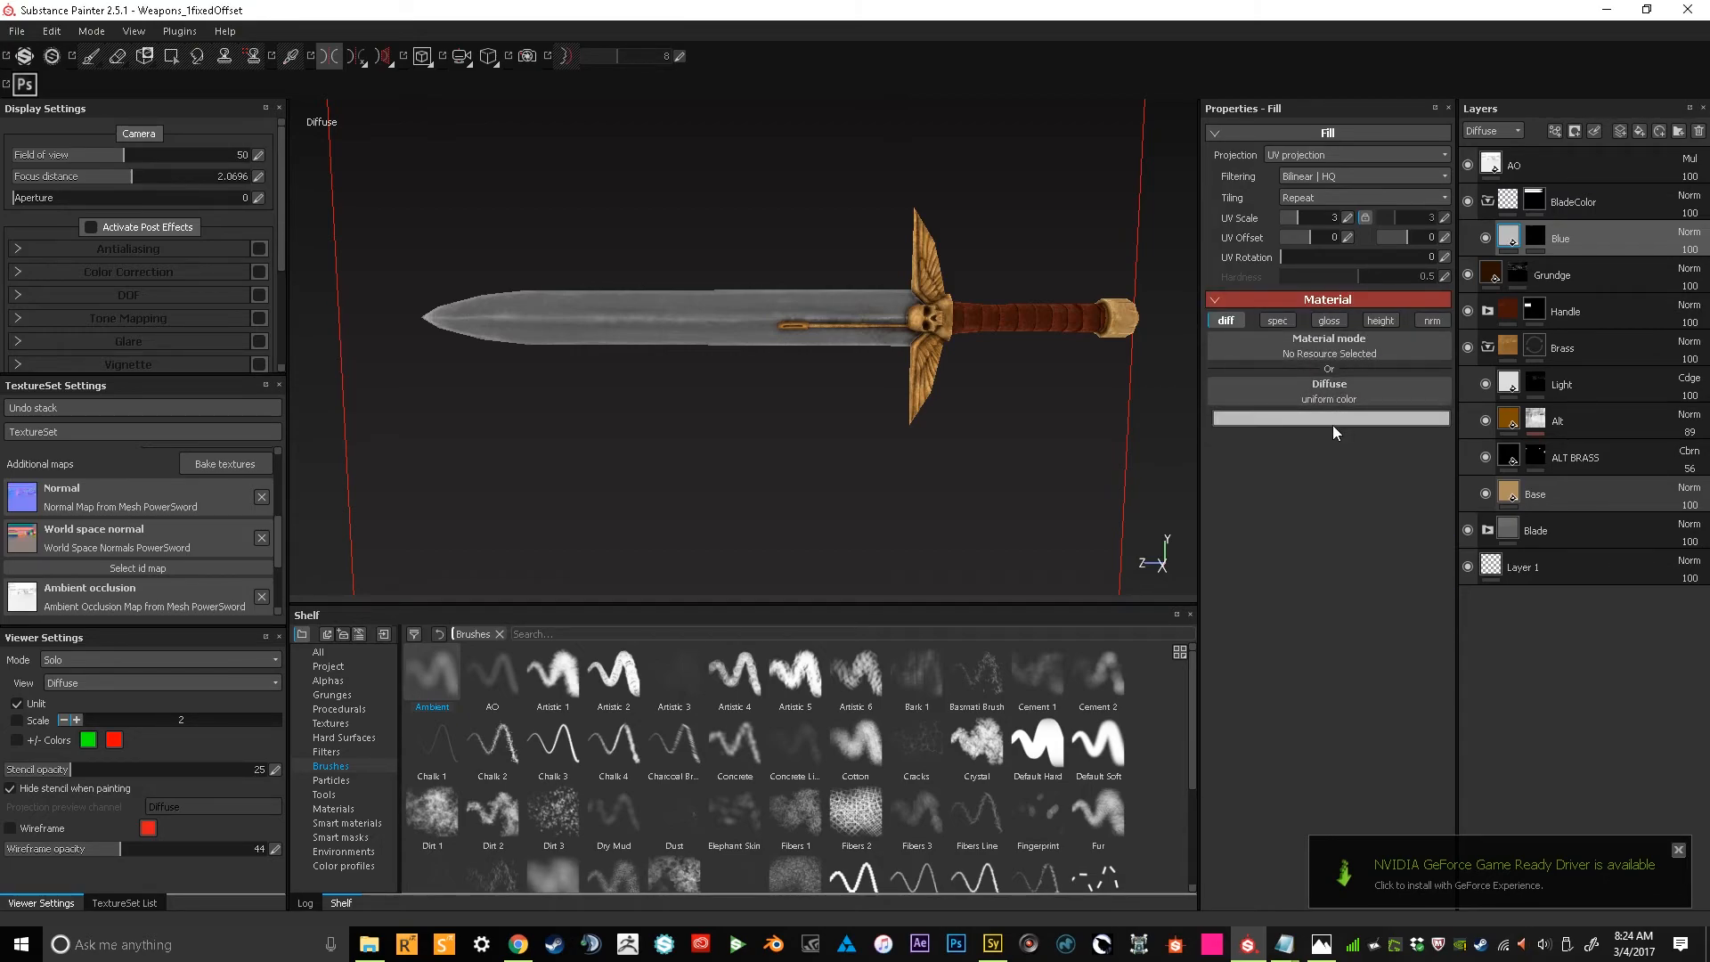
Set the Blue layer's diffuse colour to a saturated blue of RGB 0.002, 0.226, 0.402
{"action": "left_click", "coordinate": [1333, 420]}
{"action": "left_click", "coordinate": [1360, 413]}
{"action": "left_click", "coordinate": [1314, 386]}
{"action": "mouse_move", "coordinate": [1313, 387]}
{"action": "left_mouse_down"}
{"action": "mouse_move", "coordinate": [1338, 433]}
{"action": "mouse_move", "coordinate": [1336, 408]}
{"action": "left_mouse_up"}
{"action": "left_click", "coordinate": [1360, 411]}
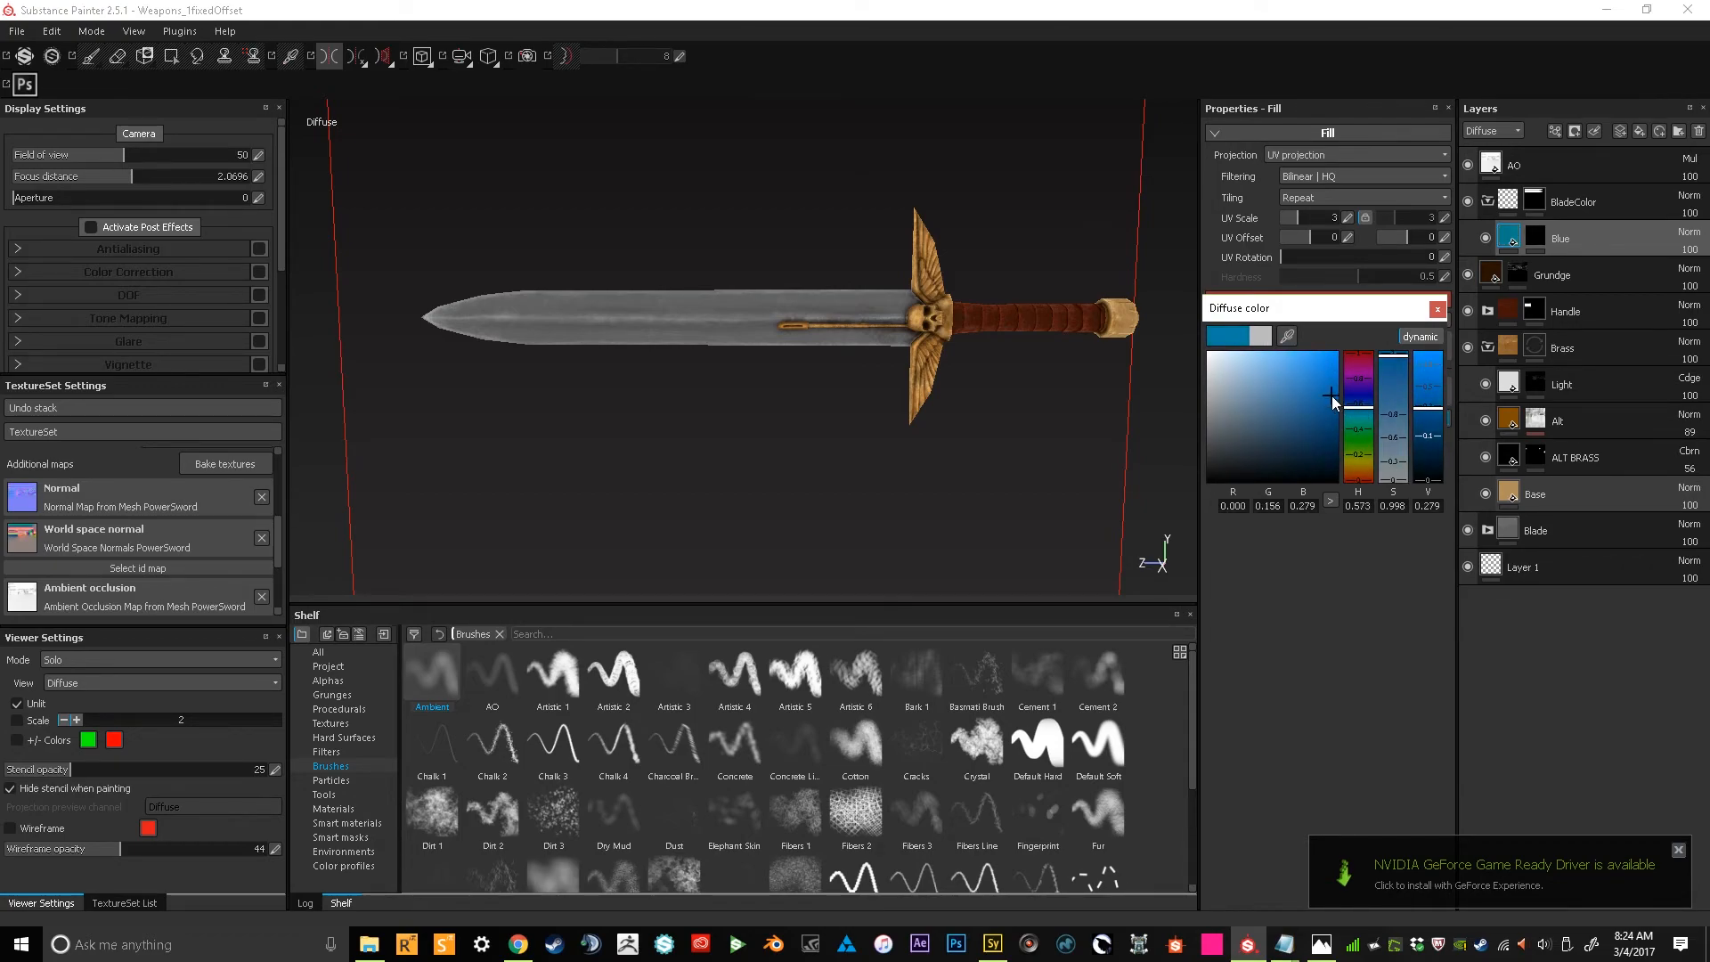
{"action": "left_click", "coordinate": [1331, 394]}
{"action": "left_click", "coordinate": [1365, 411]}
{"action": "left_click", "coordinate": [1365, 408]}
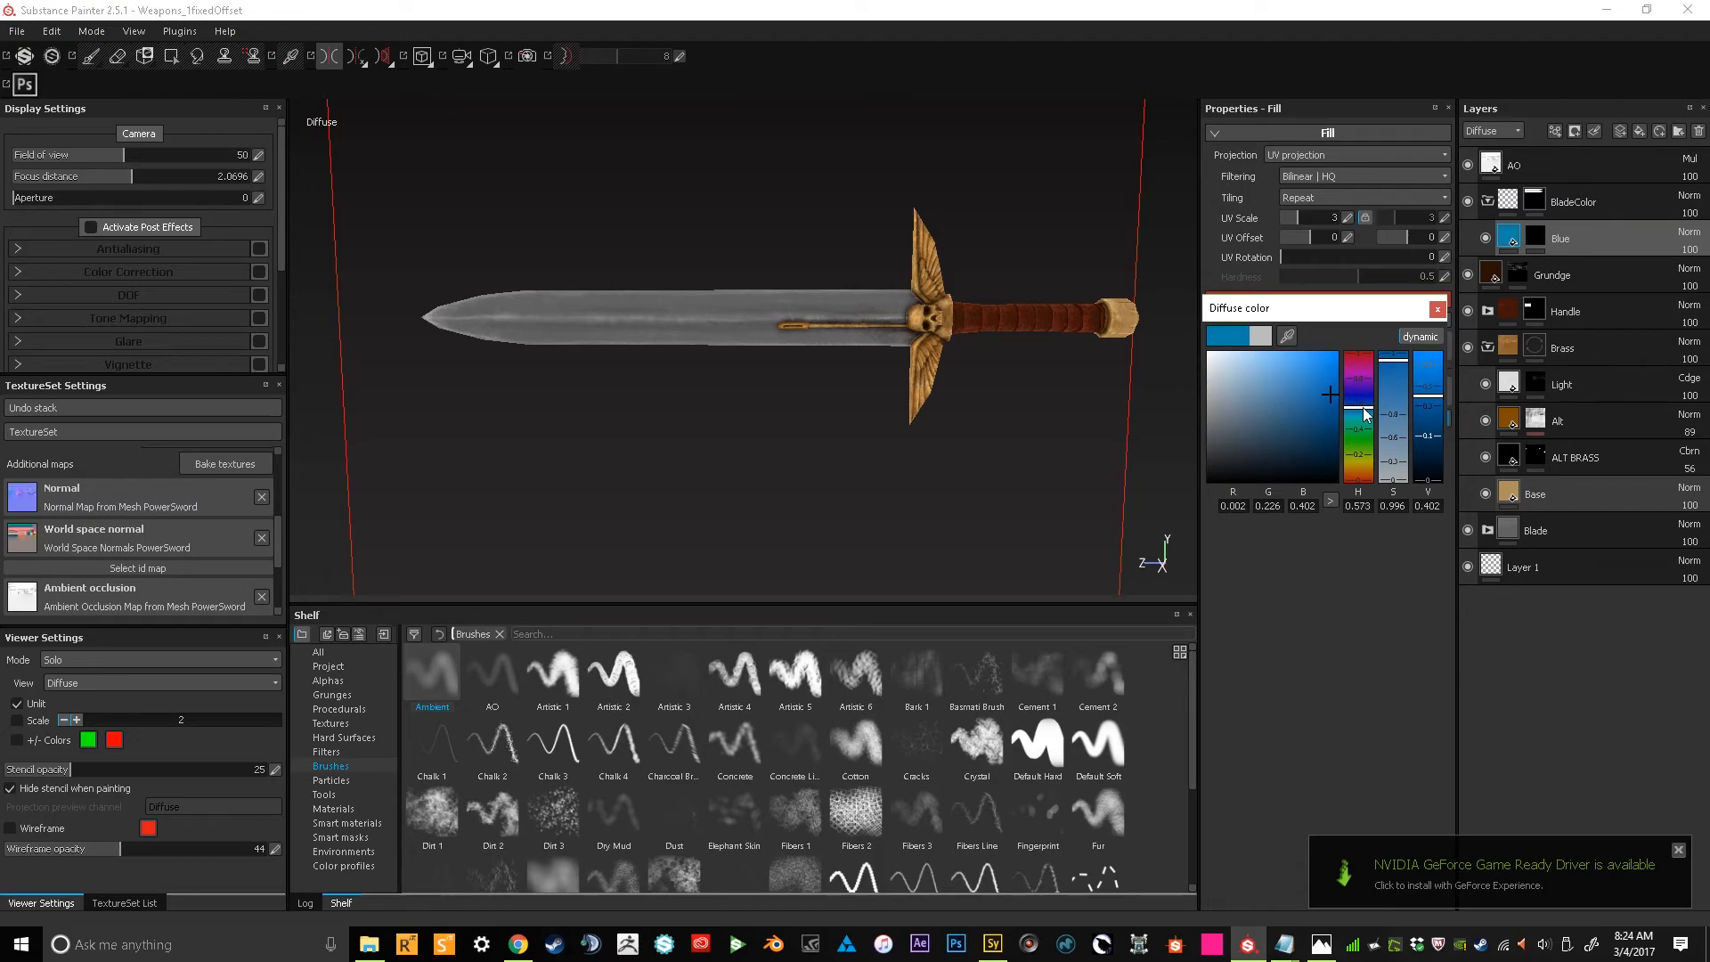
{"action": "left_click", "coordinate": [1436, 310]}
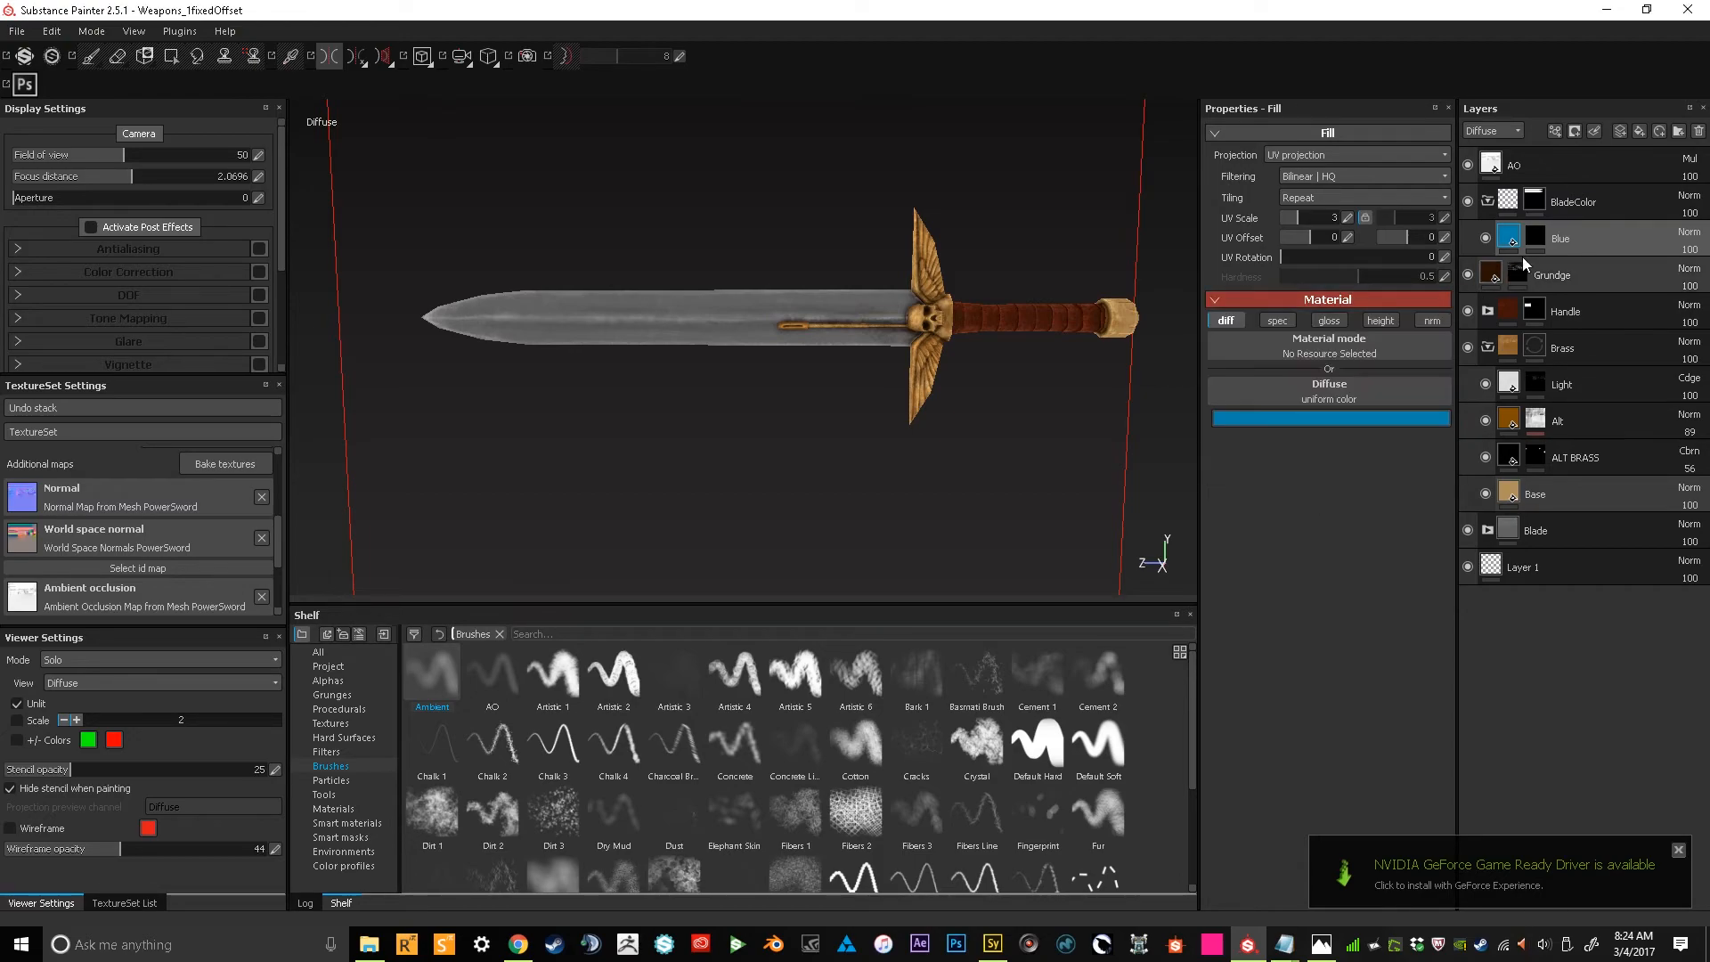
Paint the Blue layer's mask along the blade with a soft size 35.68 brush, building the tint strongest near the guard
{"action": "key", "text": "4"}
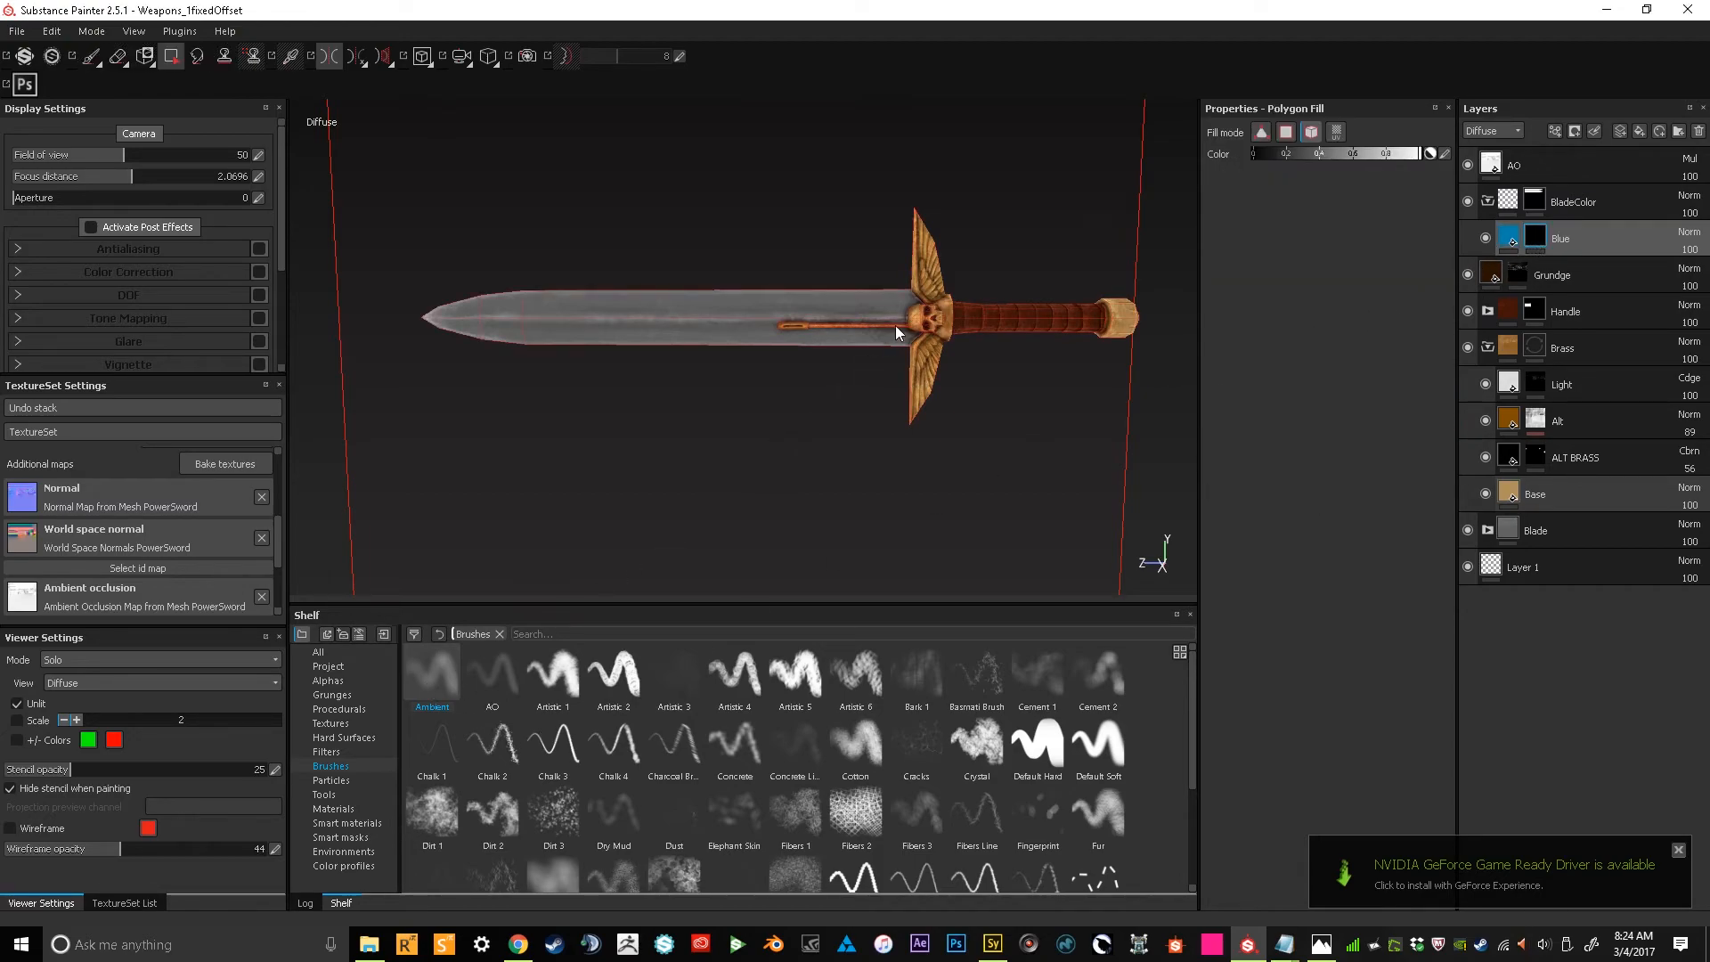
{"action": "key", "text": "1"}
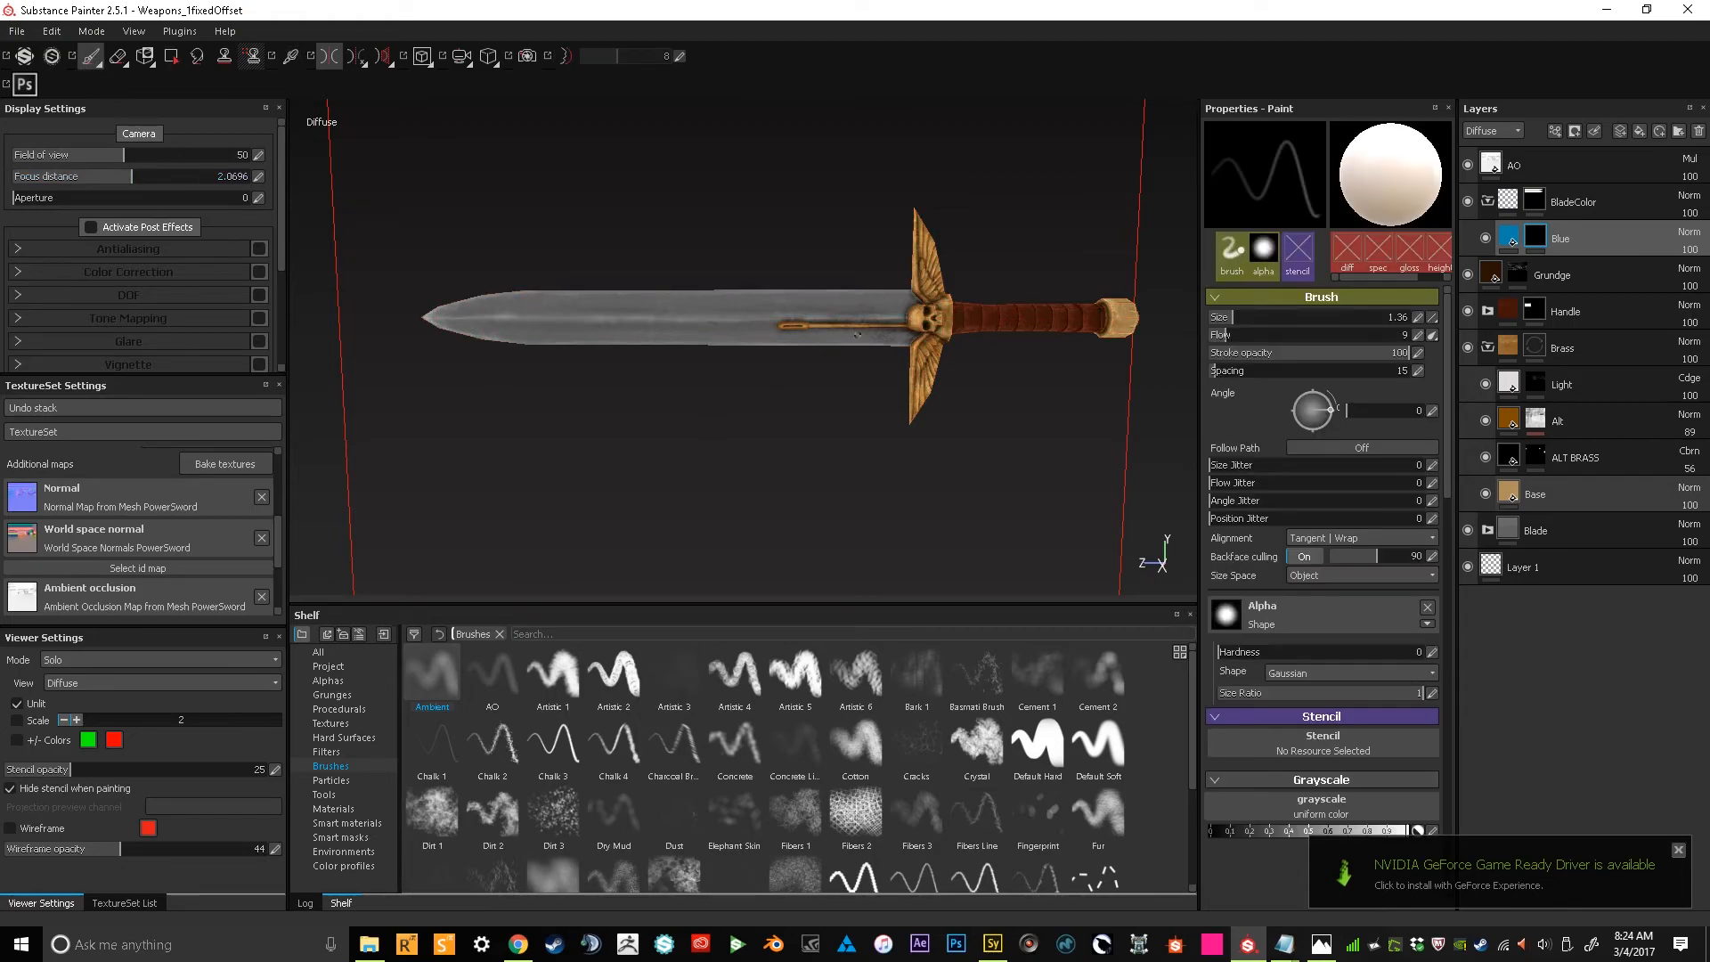
{"action": "key", "text": "bracketright"}
{"action": "key", "text": "bracketright"}
{"action": "key", "text": "bracketright"}
{"action": "key", "text": "bracketright"}
{"action": "key", "text": "bracketright"}
{"action": "key", "text": "bracketright"}
{"action": "key", "text": "bracketright"}
{"action": "key", "text": "bracketright"}
{"action": "key", "text": "bracketright"}
{"action": "key", "text": "bracketright"}
{"action": "key", "text": "bracketright"}
{"action": "key", "text": "bracketright"}
{"action": "key", "text": "bracketright"}
{"action": "key", "text": "bracketright"}
{"action": "key", "text": "bracketright"}
{"action": "key", "text": "bracketright"}
{"action": "key", "text": "bracketright"}
{"action": "key", "text": "bracketright"}
{"action": "key", "text": "bracketright"}
{"action": "key", "text": "bracketright"}
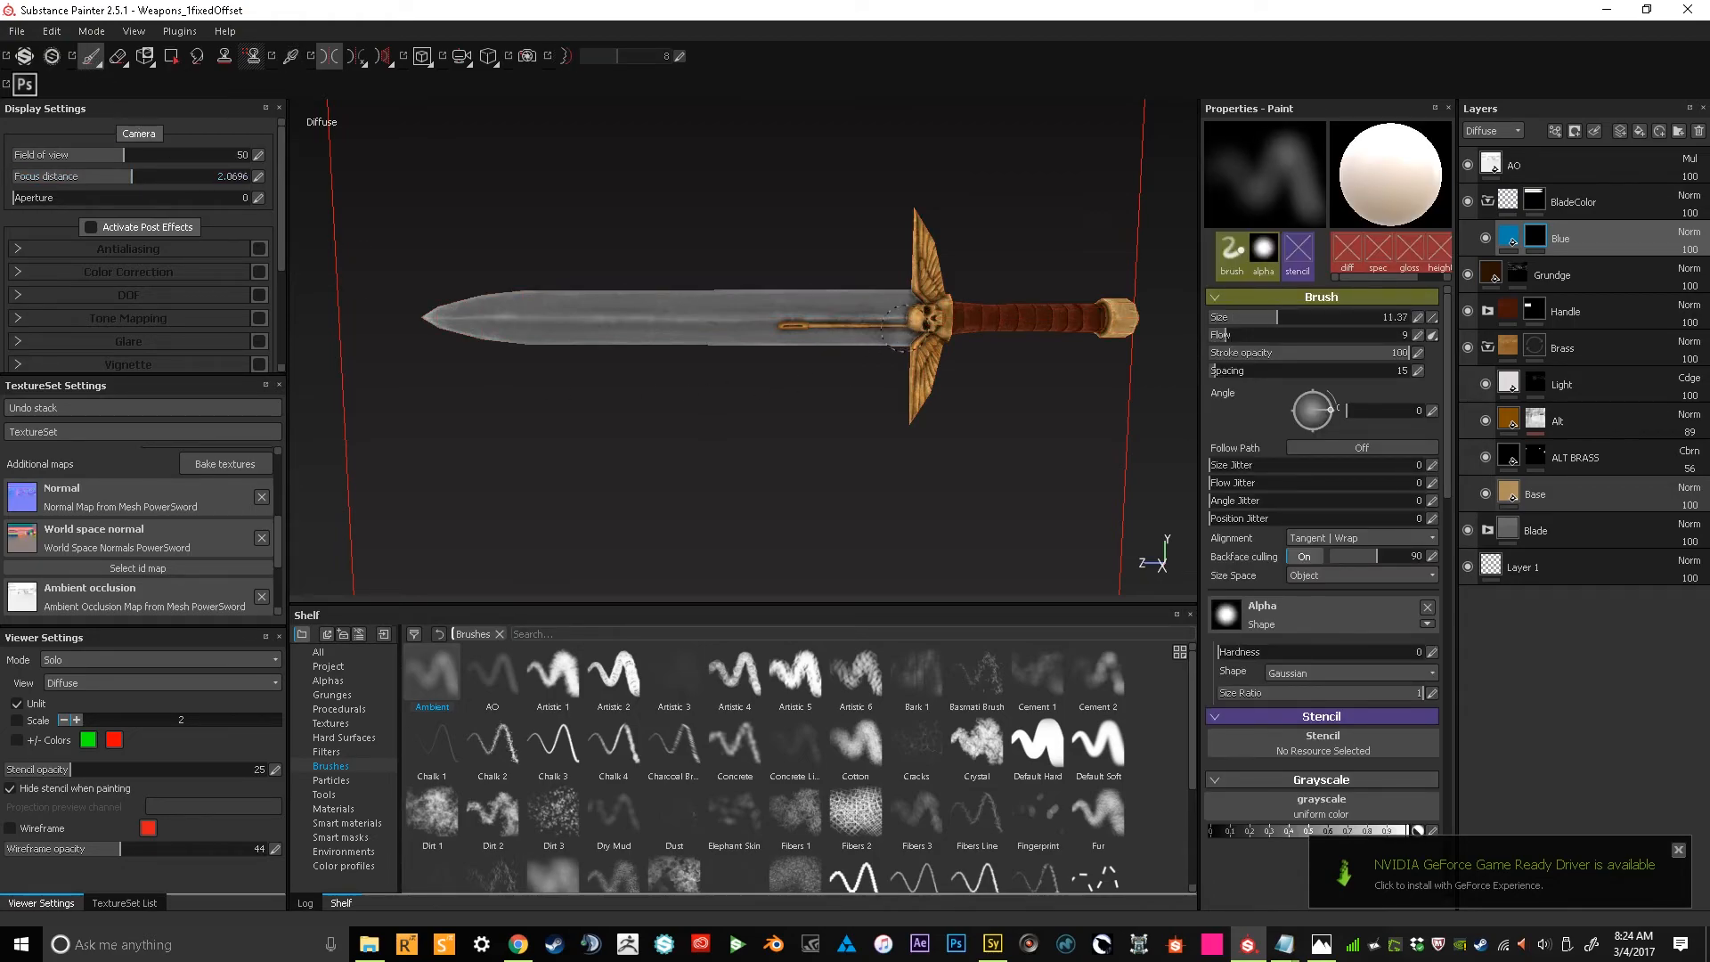
{"action": "key", "text": "bracketright"}
{"action": "key", "text": "bracketright"}
{"action": "key", "text": "bracketright"}
{"action": "key", "text": "bracketright"}
{"action": "key", "text": "bracketright"}
{"action": "key", "text": "bracketright"}
{"action": "mouse_move", "coordinate": [920, 314]}
{"action": "left_mouse_down"}
{"action": "mouse_move", "coordinate": [903, 340]}
{"action": "mouse_move", "coordinate": [599, 382]}
{"action": "left_mouse_up"}
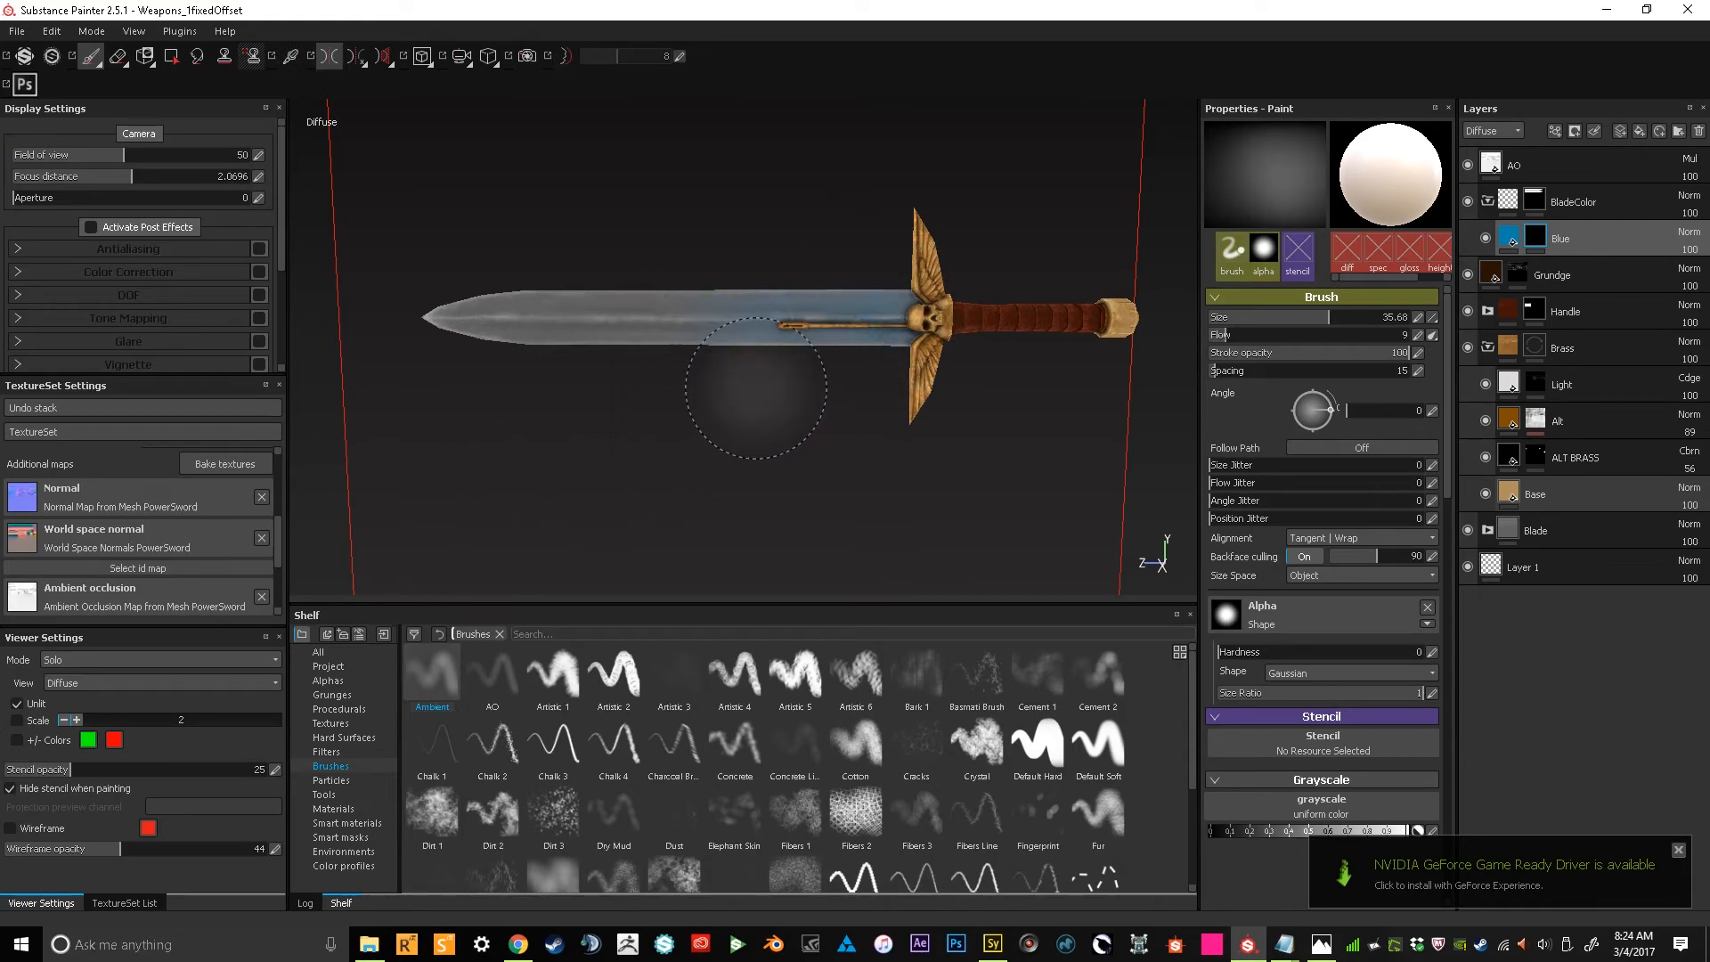
{"action": "middle_click_drag", "start_coordinate": [744, 392], "coordinate": [757, 403]}
{"action": "left_click_drag", "start_coordinate": [947, 314], "coordinate": [721, 427]}
{"action": "left_click_drag", "start_coordinate": [890, 339], "coordinate": [852, 351]}
{"action": "key", "text": "l"}
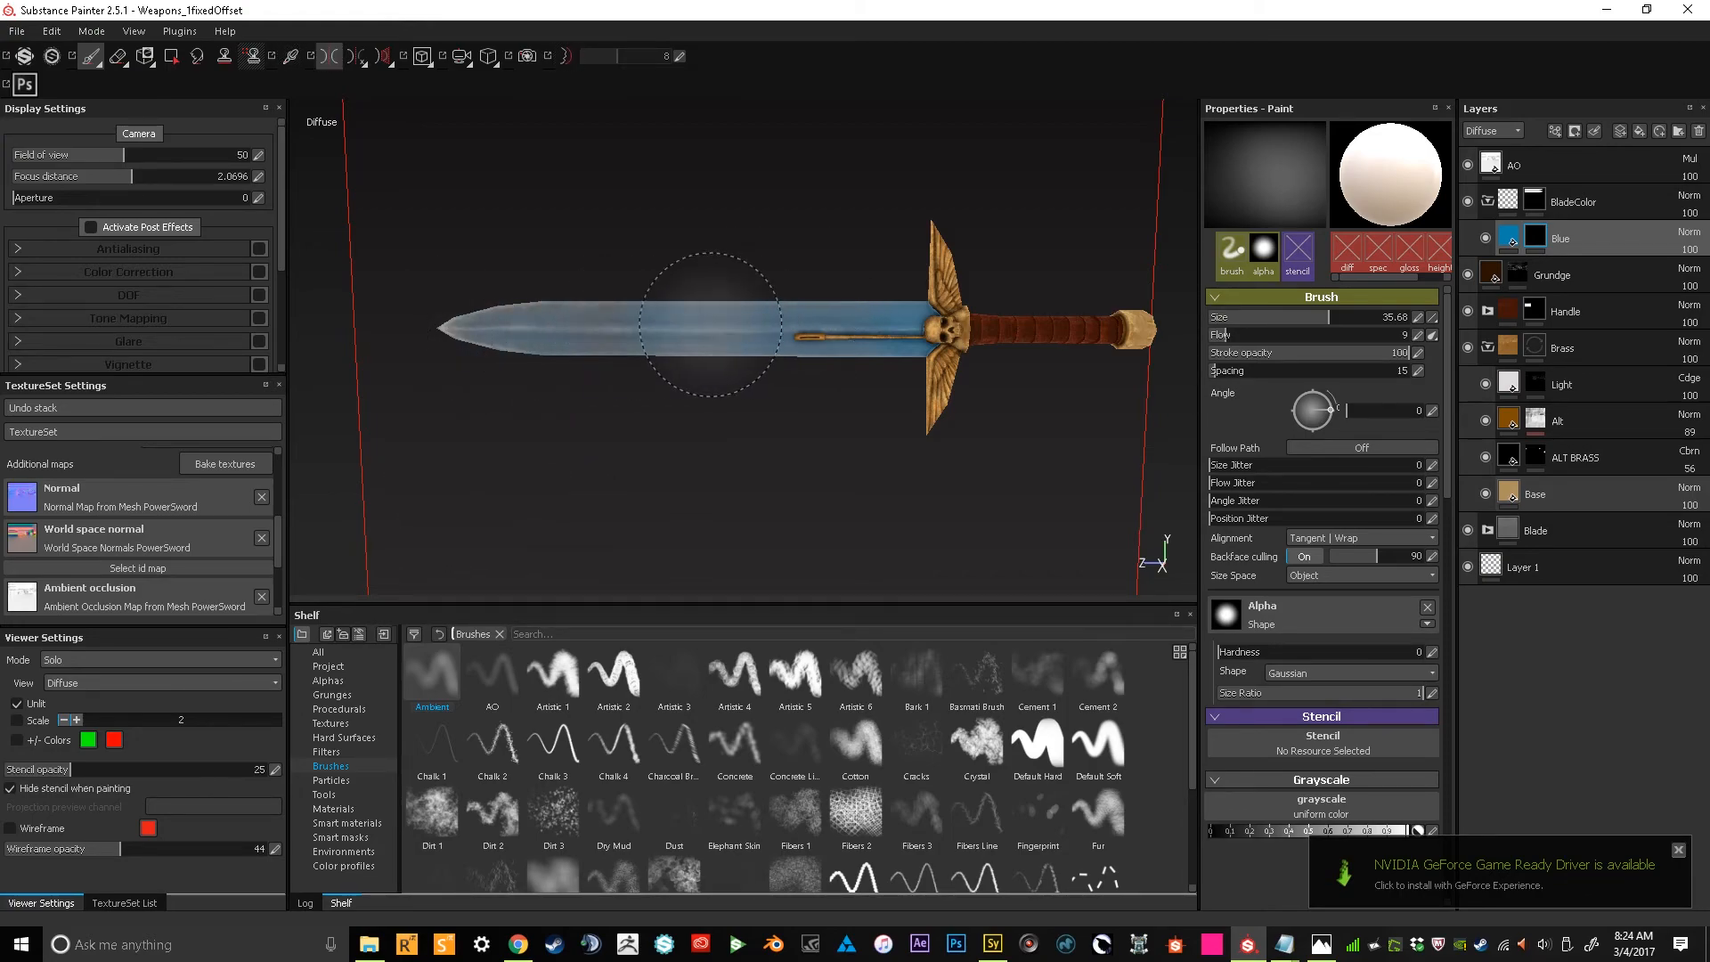
Add a fill layer named Green above Blue in the BladeColor folder
{"action": "middle_click_drag", "start_coordinate": [1087, 190], "coordinate": [1011, 194], "text": "alt"}
{"action": "mouse_move", "coordinate": [1011, 194]}
{"action": "left_mouse_down", "text": "alt"}
{"action": "mouse_move", "coordinate": [916, 179]}
{"action": "mouse_move", "coordinate": [1339, 258]}
{"action": "mouse_move", "coordinate": [1470, 258]}
{"action": "mouse_move", "coordinate": [989, 219]}
{"action": "left_mouse_up", "text": "alt"}
{"action": "scroll", "coordinate": [877, 374], "scroll_direction": "up", "scroll_amount": 2}
{"action": "scroll", "coordinate": [852, 460], "scroll_direction": "up", "scroll_amount": 2}
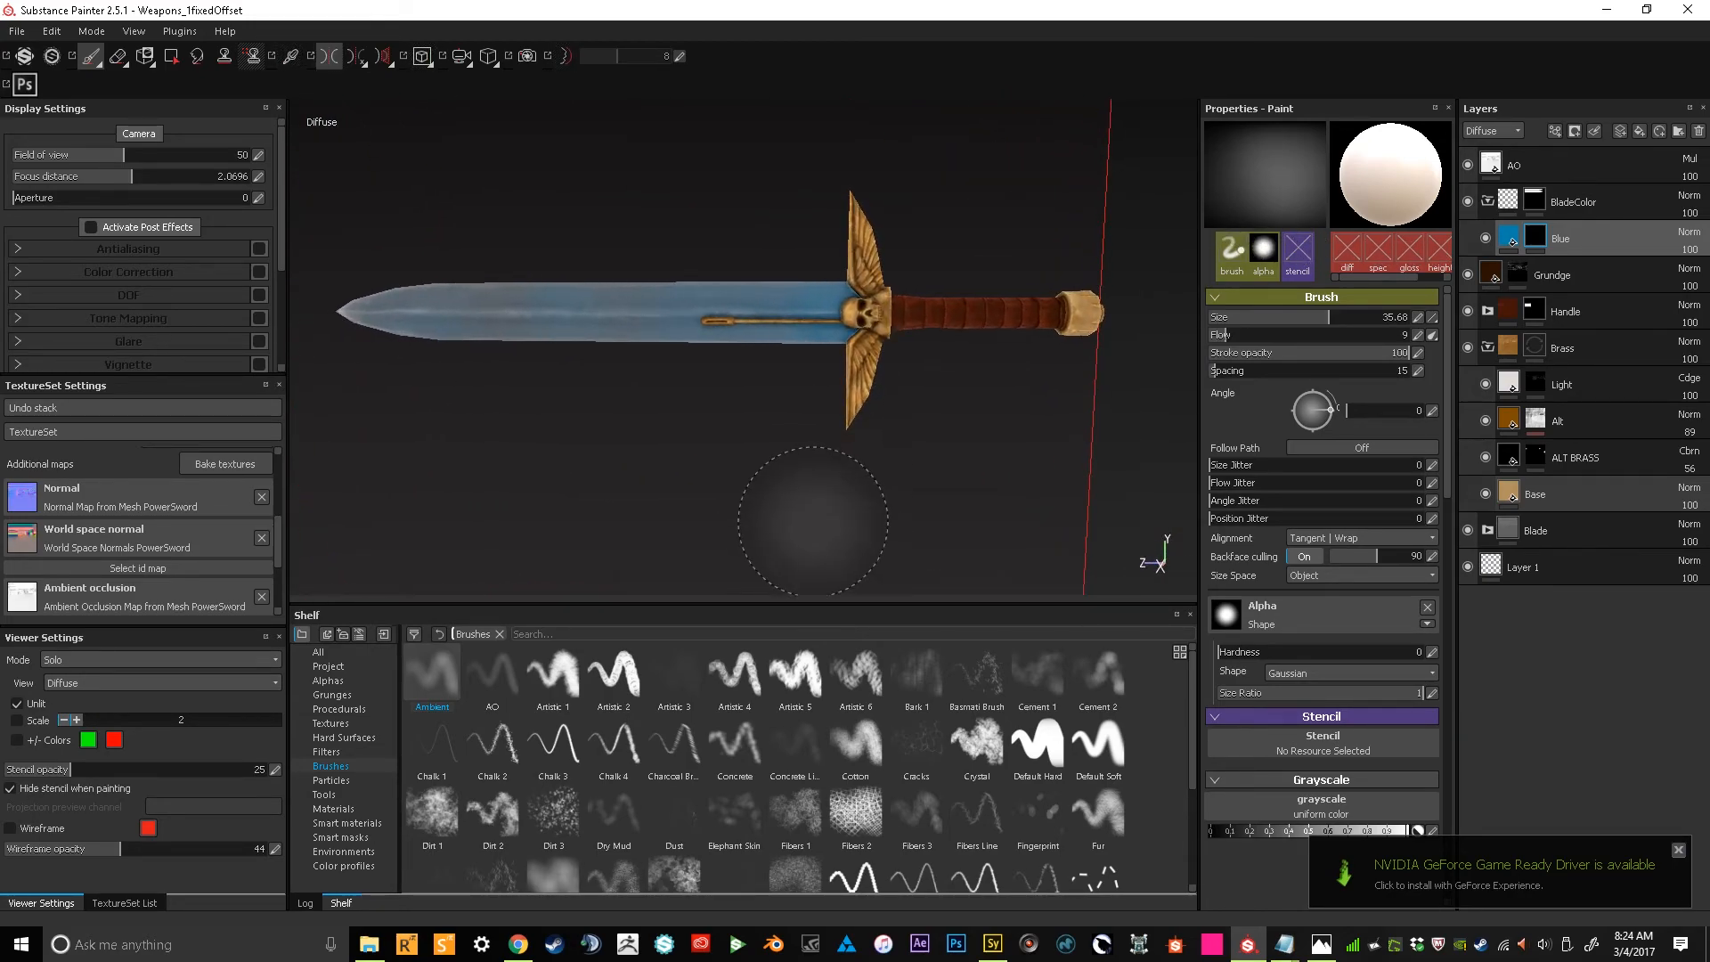
{"action": "left_click", "coordinate": [1640, 130]}
{"action": "double_click", "coordinate": [1558, 237]}
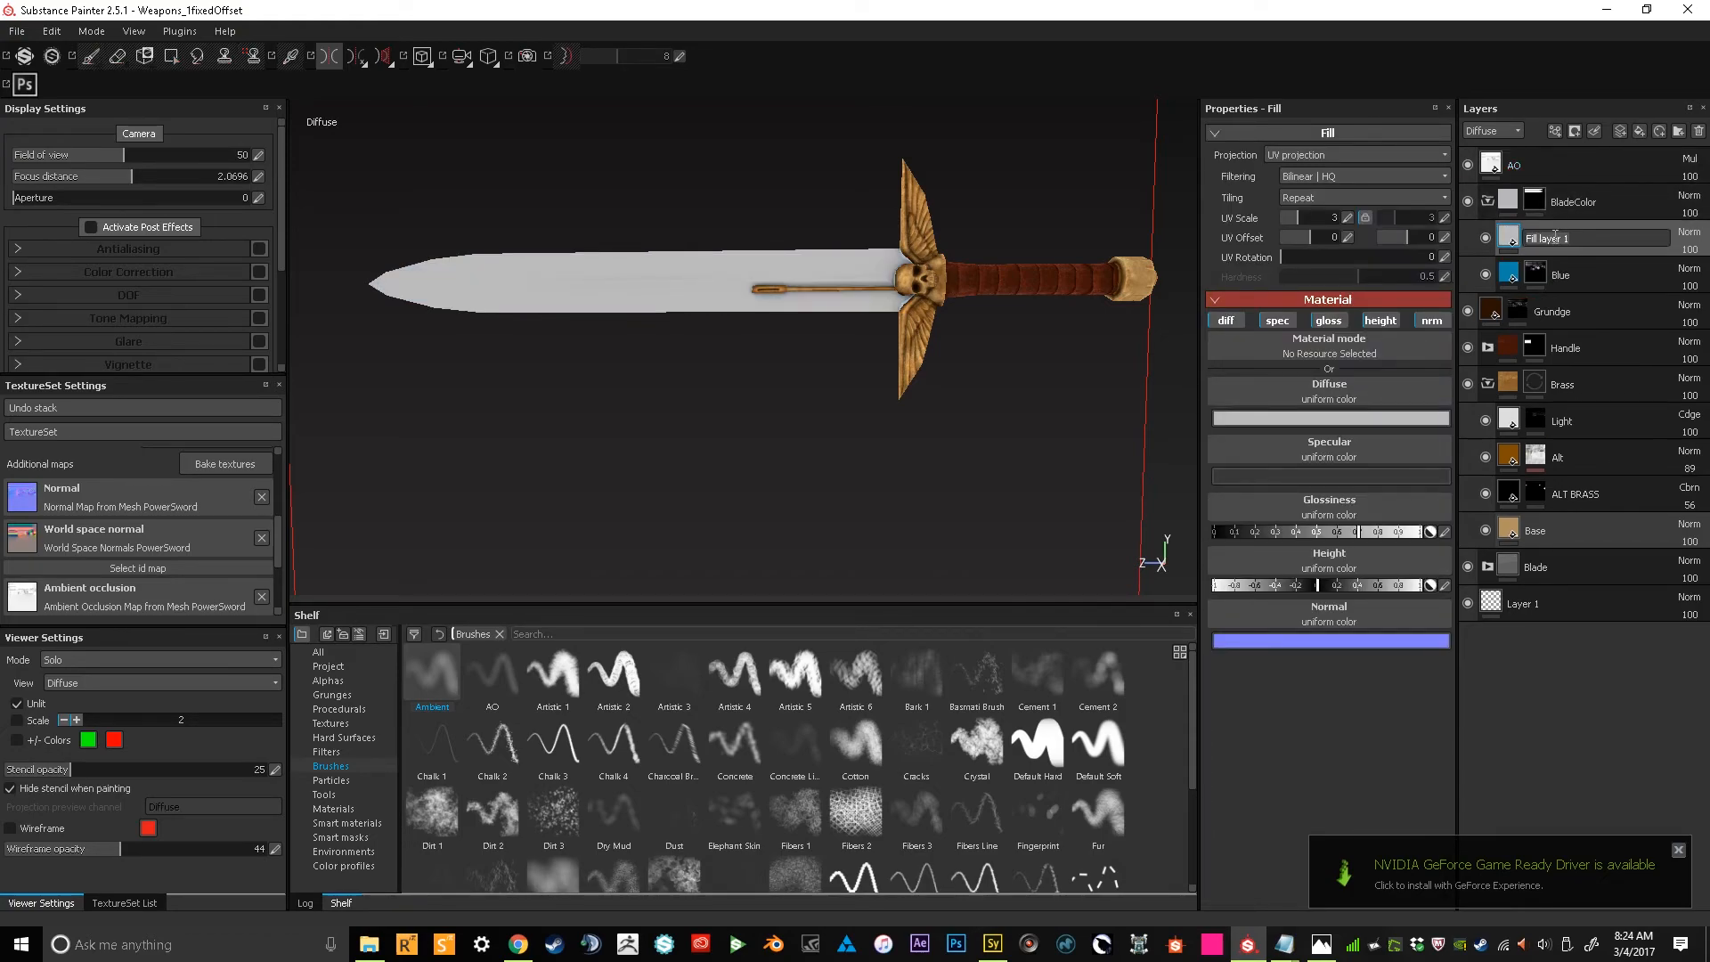
{"action": "key", "text": "Return"}
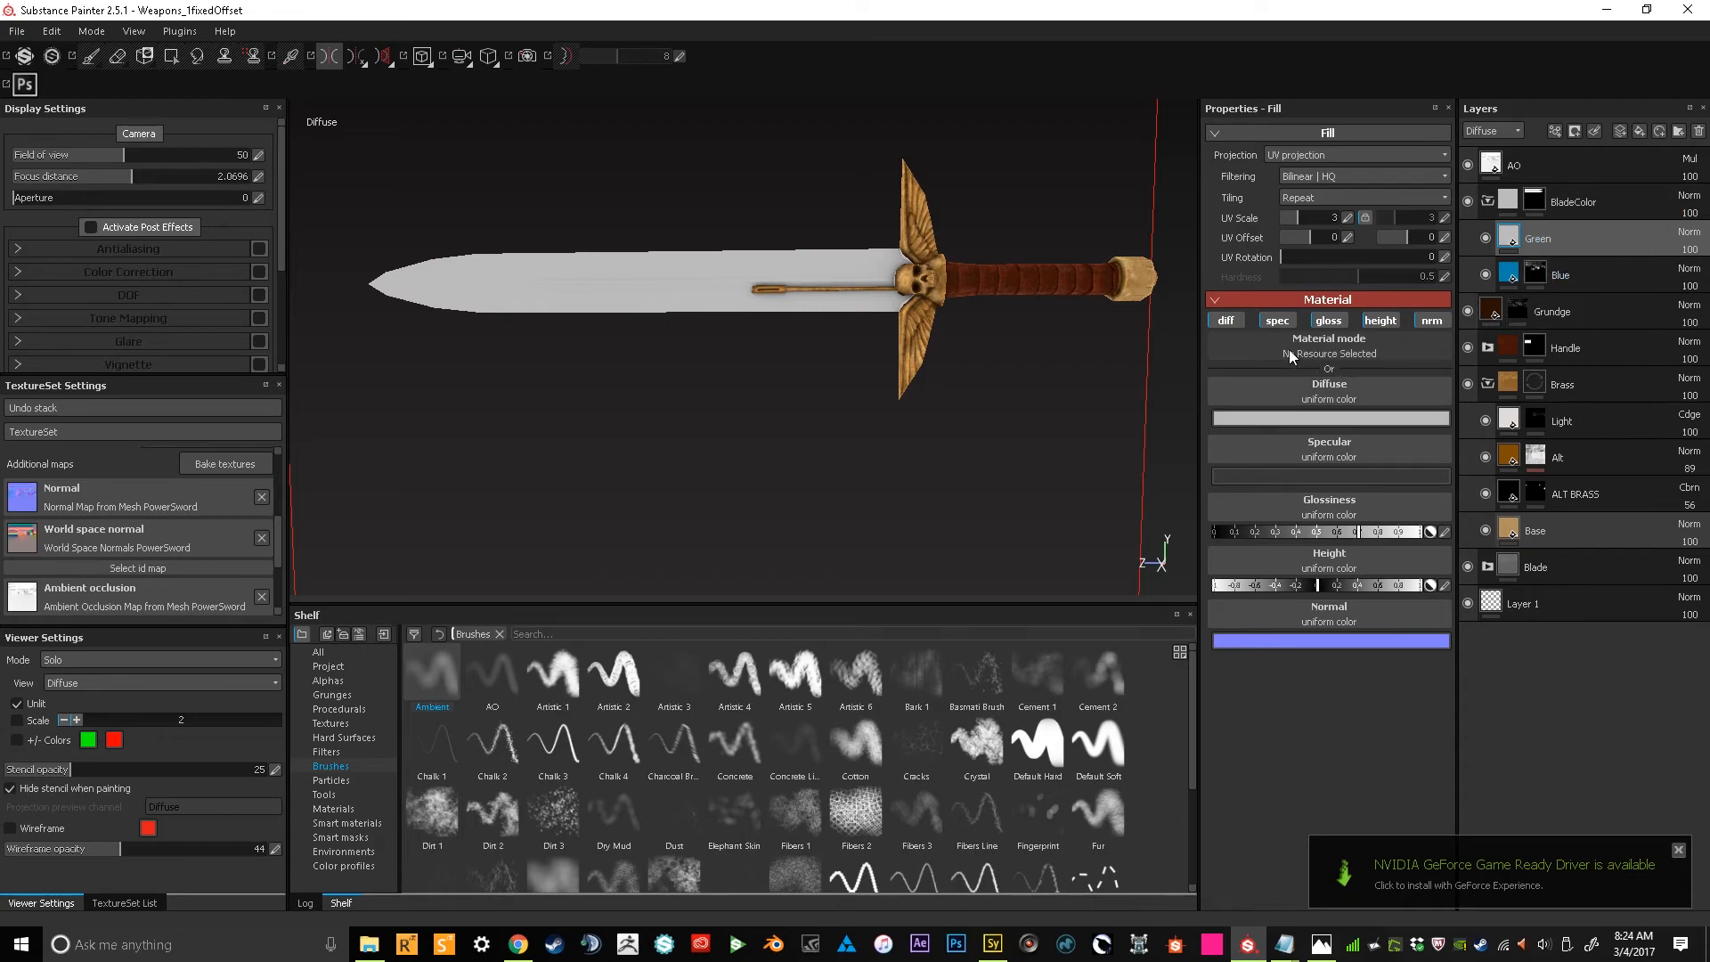
Limit the Green layer to its diffuse channel and set its diffuse colour to a teal green
{"action": "left_click", "coordinate": [1277, 320]}
{"action": "left_click", "coordinate": [1327, 320]}
{"action": "left_click", "coordinate": [1379, 320]}
{"action": "left_click", "coordinate": [1431, 320]}
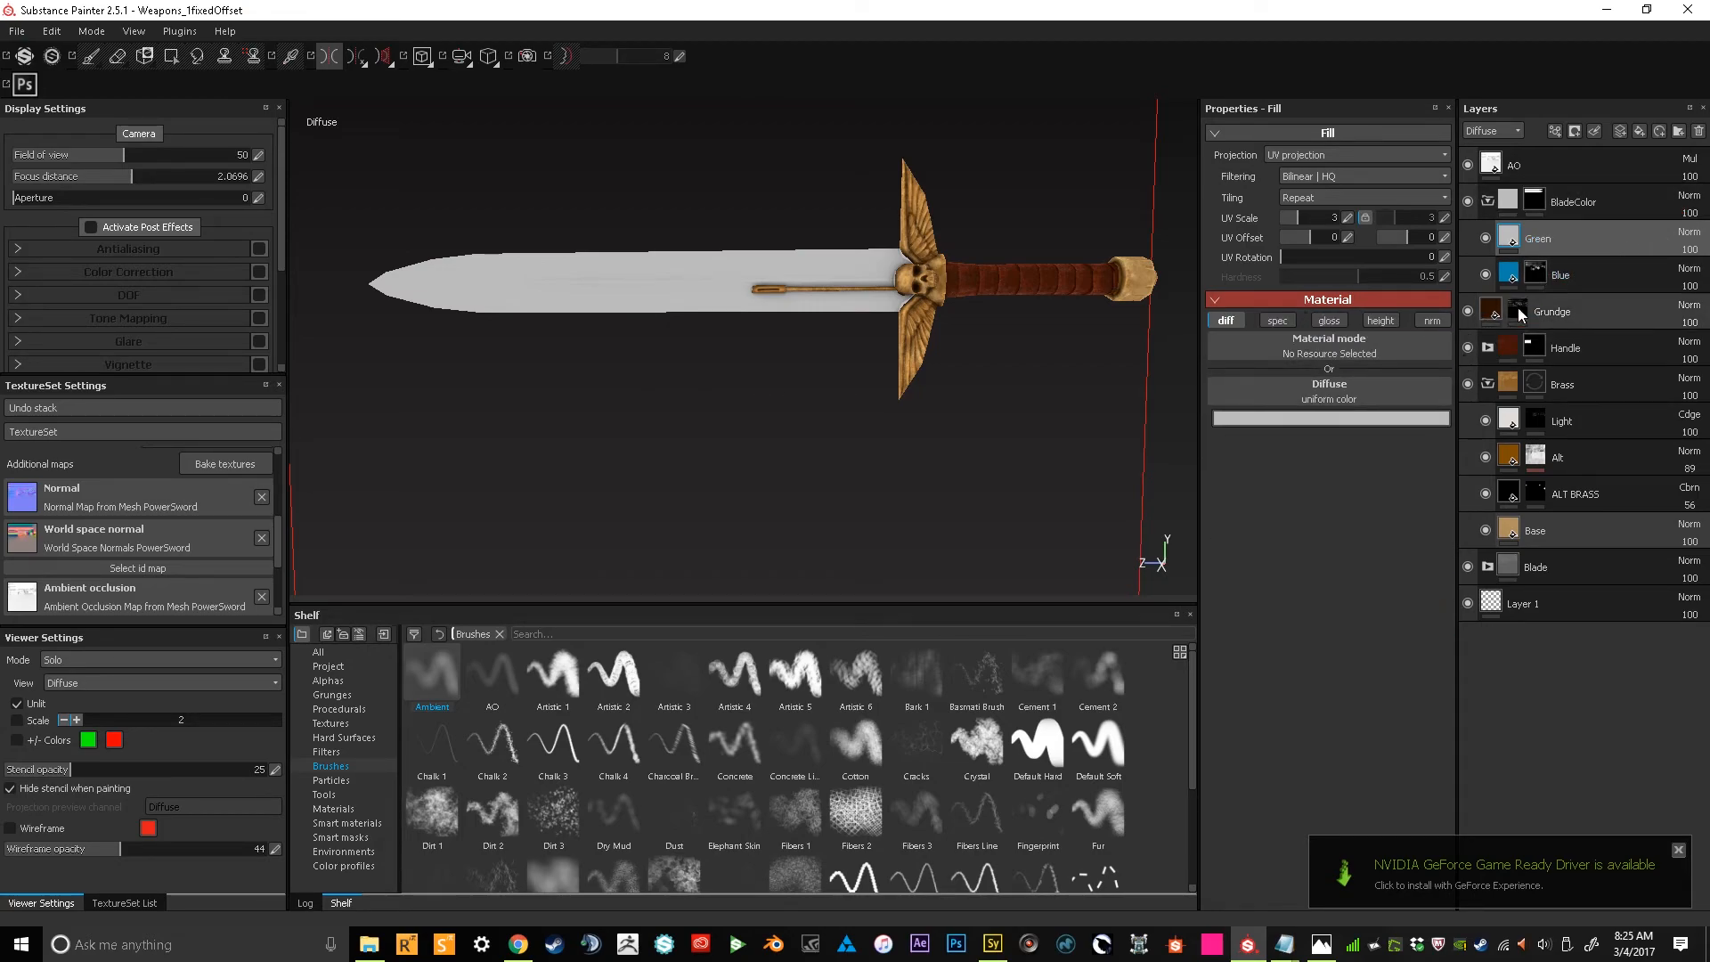
{"action": "left_click", "coordinate": [1342, 418]}
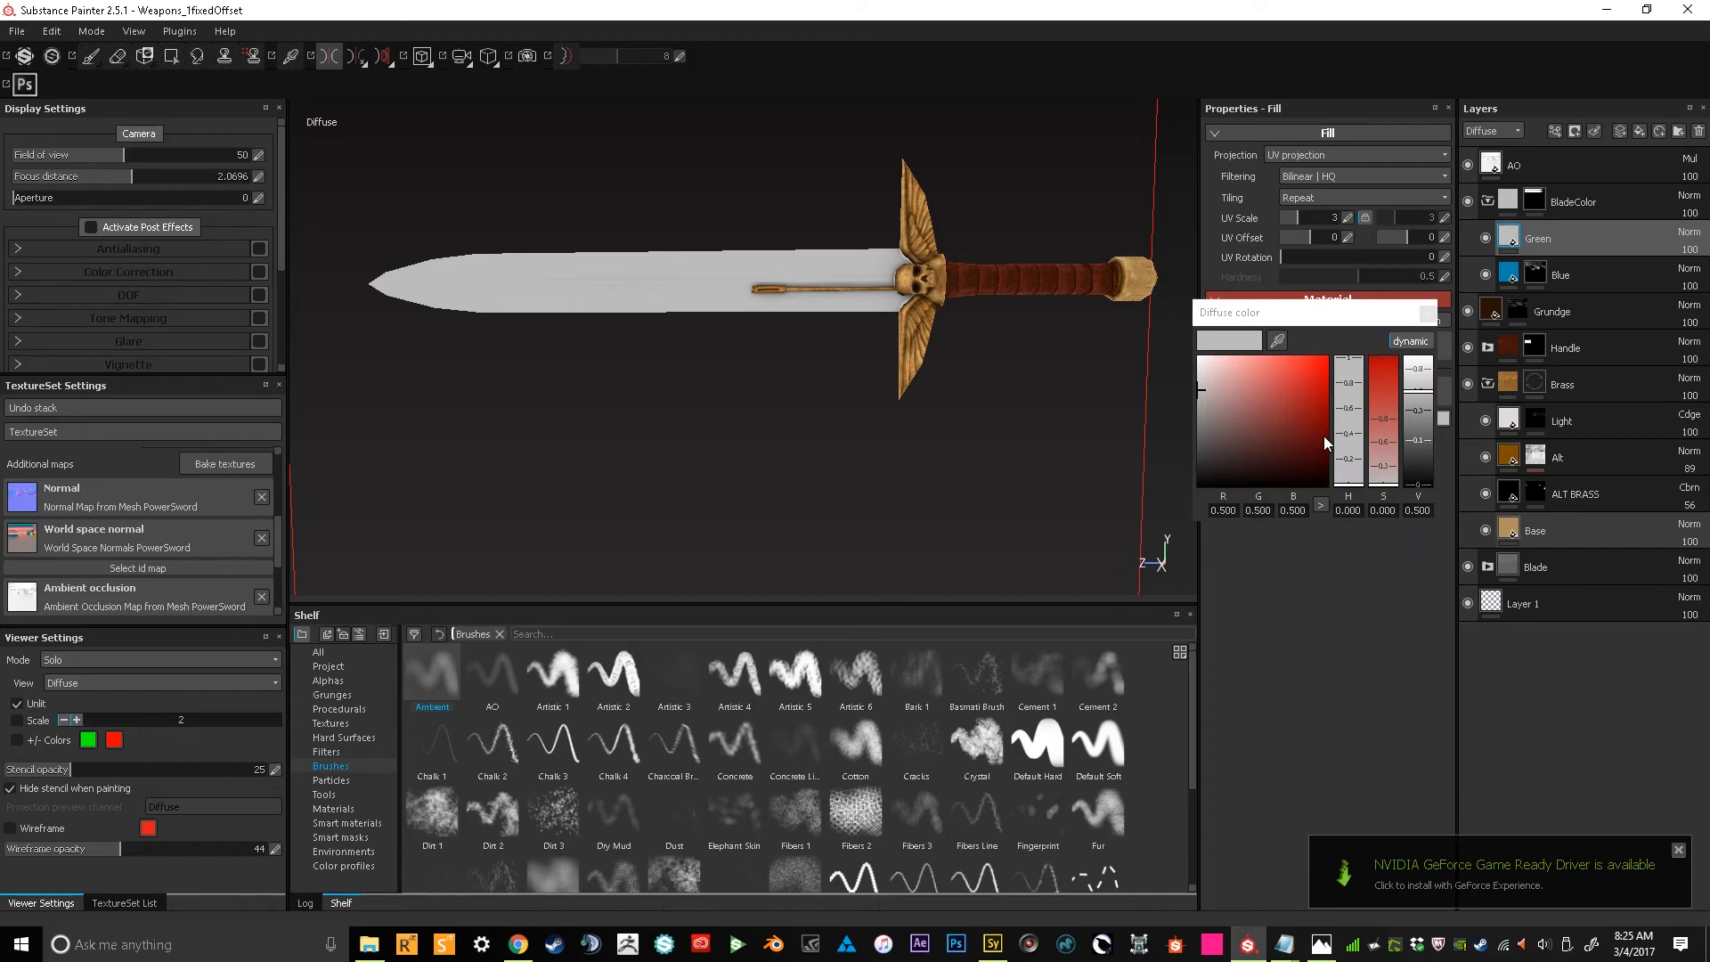
{"action": "left_click", "coordinate": [1311, 410]}
{"action": "left_click_drag", "start_coordinate": [1348, 460], "coordinate": [1350, 440]}
{"action": "left_click", "coordinate": [1427, 314]}
Add a black mask to the Green layer and paint green over the tip half of the blade at brush size 35.68
{"action": "right_click", "coordinate": [1545, 236]}
{"action": "left_click", "coordinate": [1546, 262]}
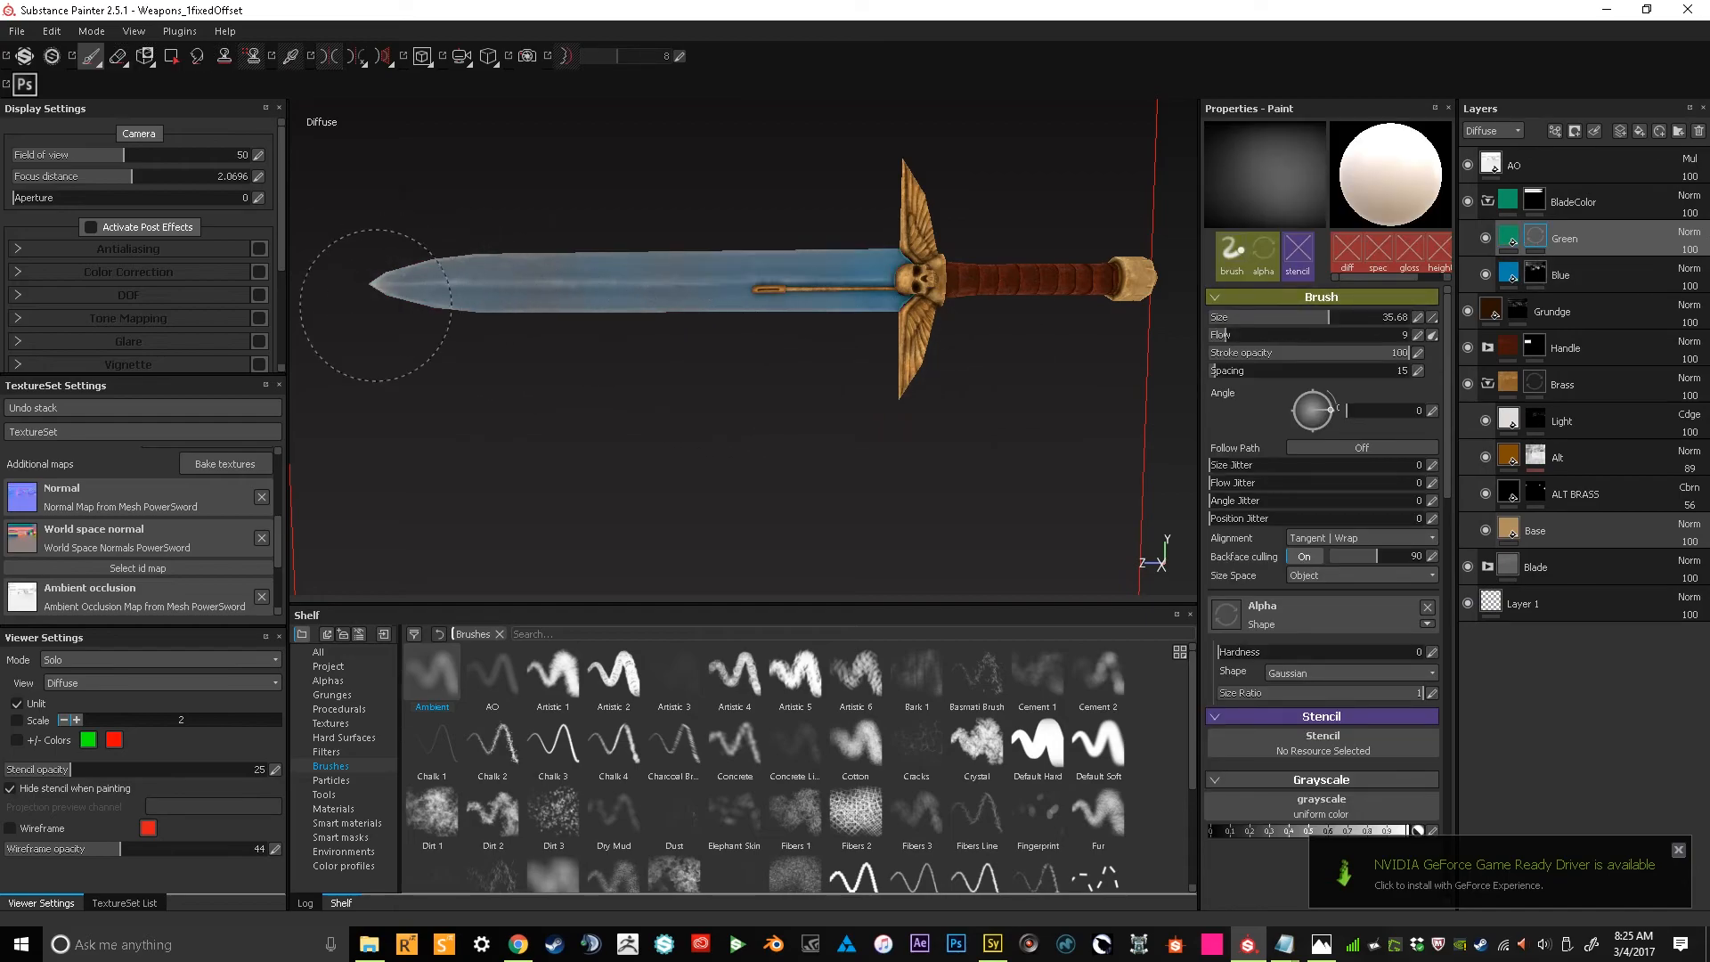
{"action": "left_click_drag", "start_coordinate": [612, 318], "coordinate": [670, 412]}
Reduce the brush size to 6.61 and paint more green into the Green layer's mask along the tip half of the blade
{"action": "key", "text": "["}
{"action": "key", "text": "["}
{"action": "key", "text": "["}
{"action": "key", "text": "["}
{"action": "key", "text": "["}
{"action": "key", "text": "["}
{"action": "key", "text": "["}
{"action": "key", "text": "["}
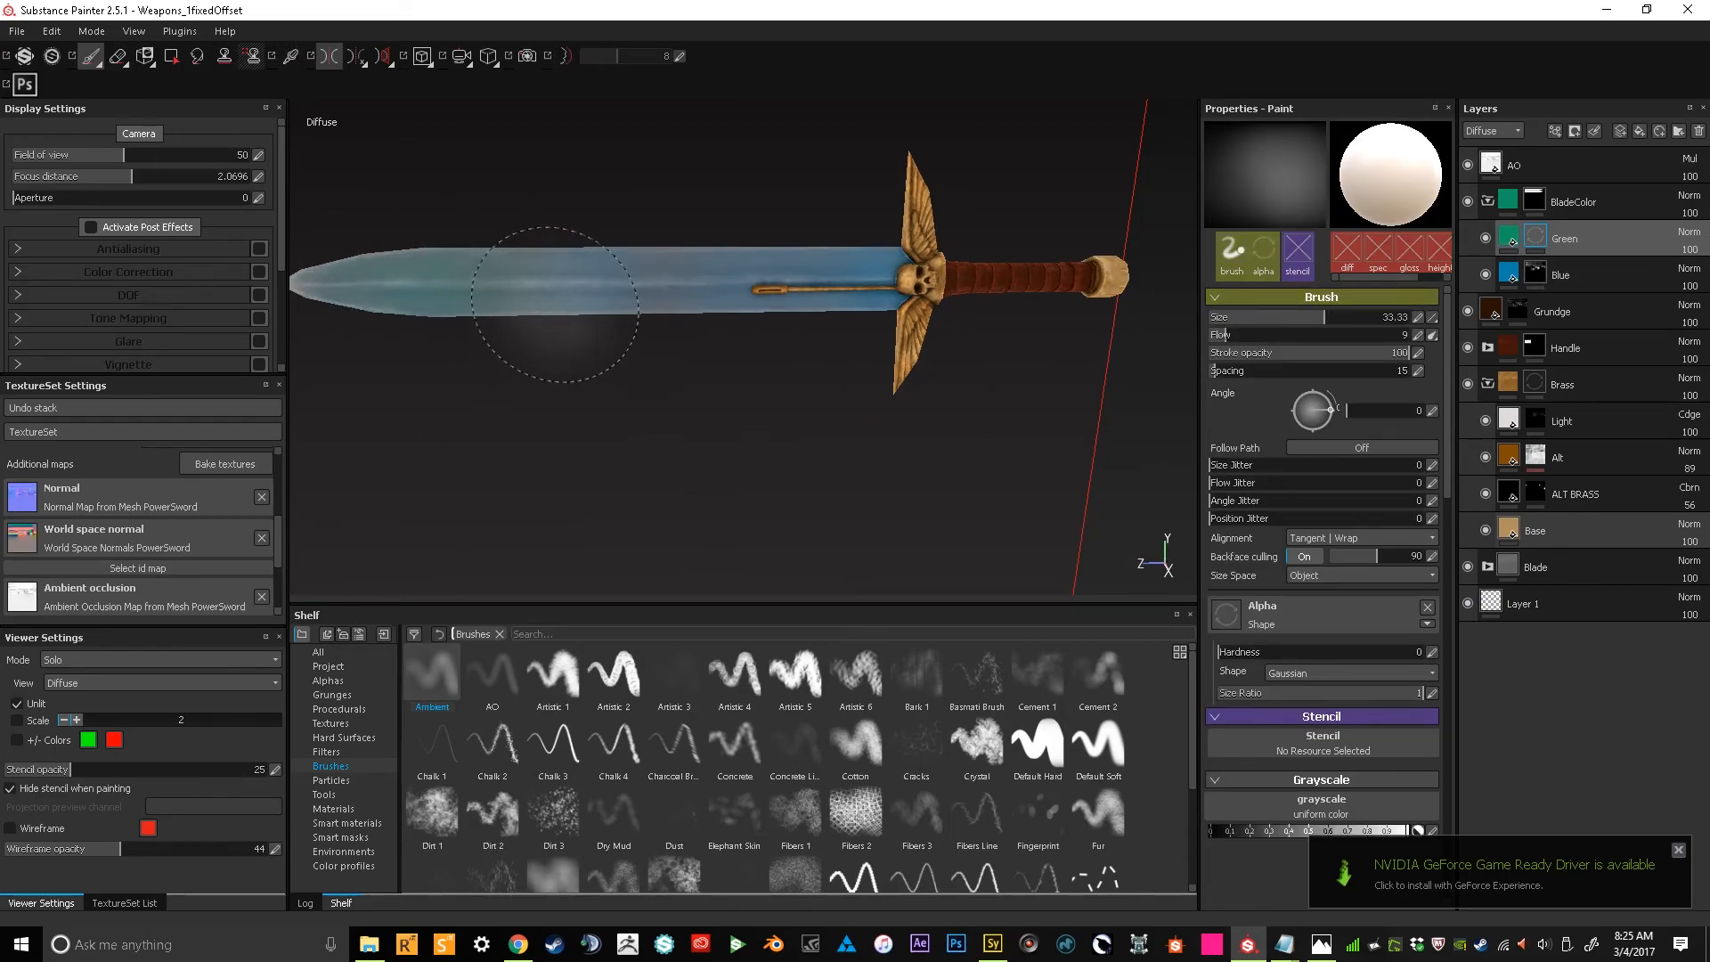
{"action": "key", "text": "["}
{"action": "key", "text": "["}
{"action": "key", "text": "["}
{"action": "key", "text": "["}
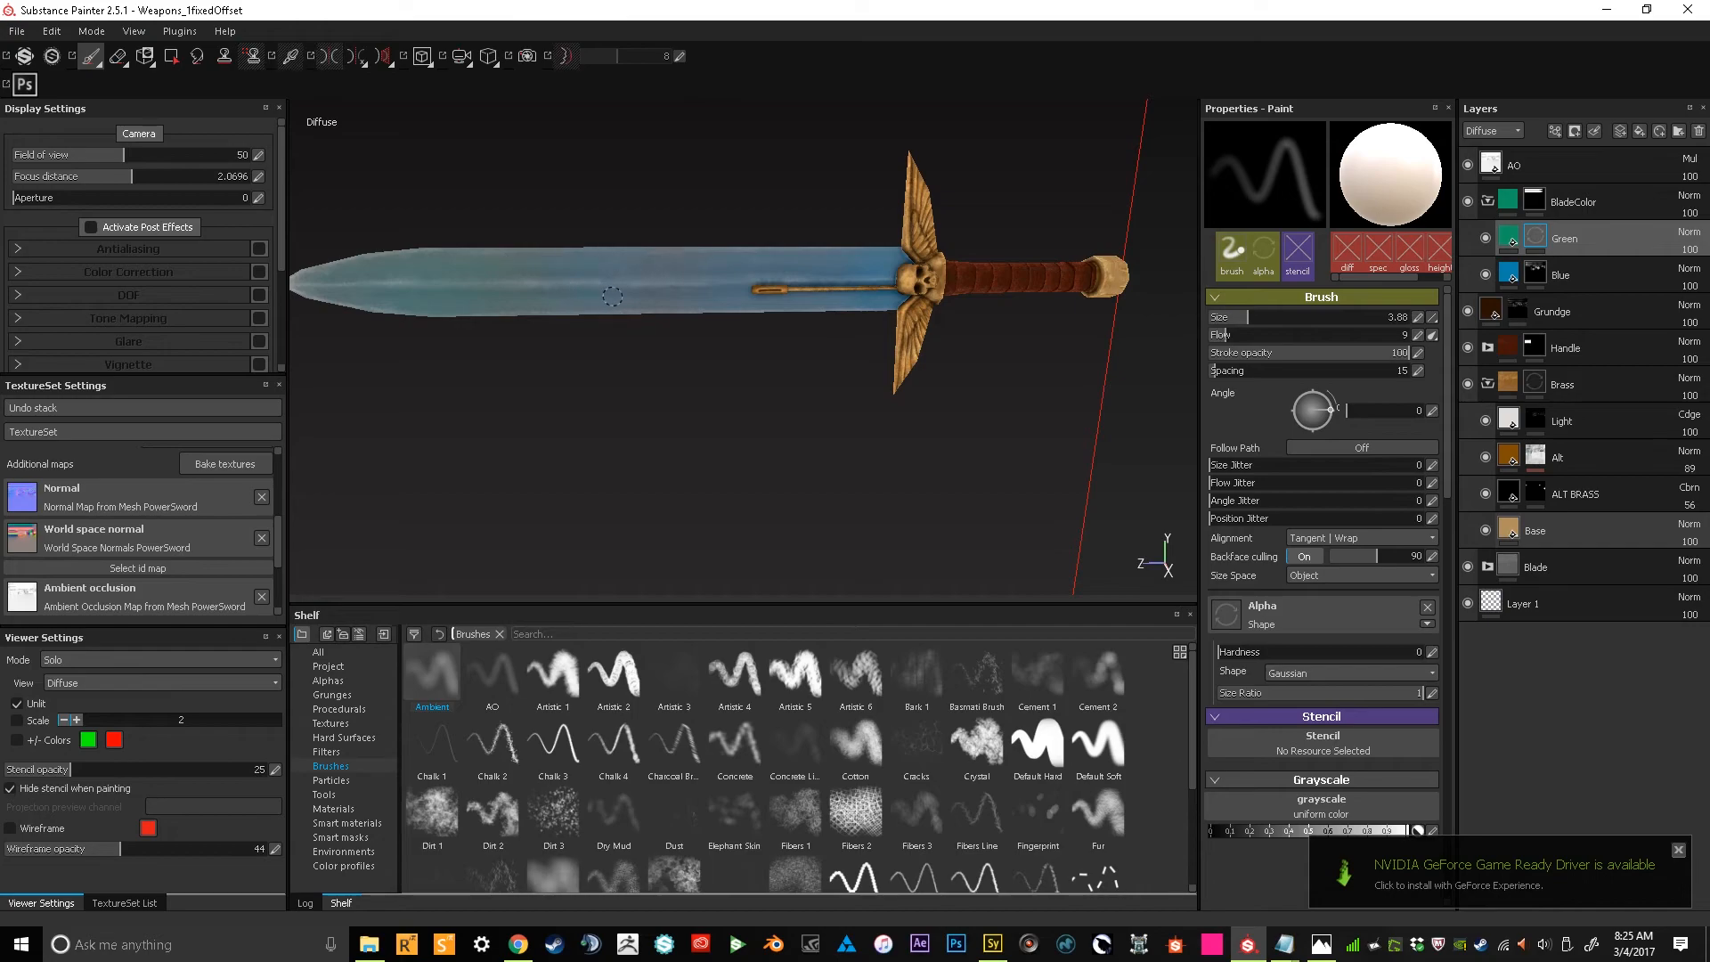
{"action": "key", "text": "l"}
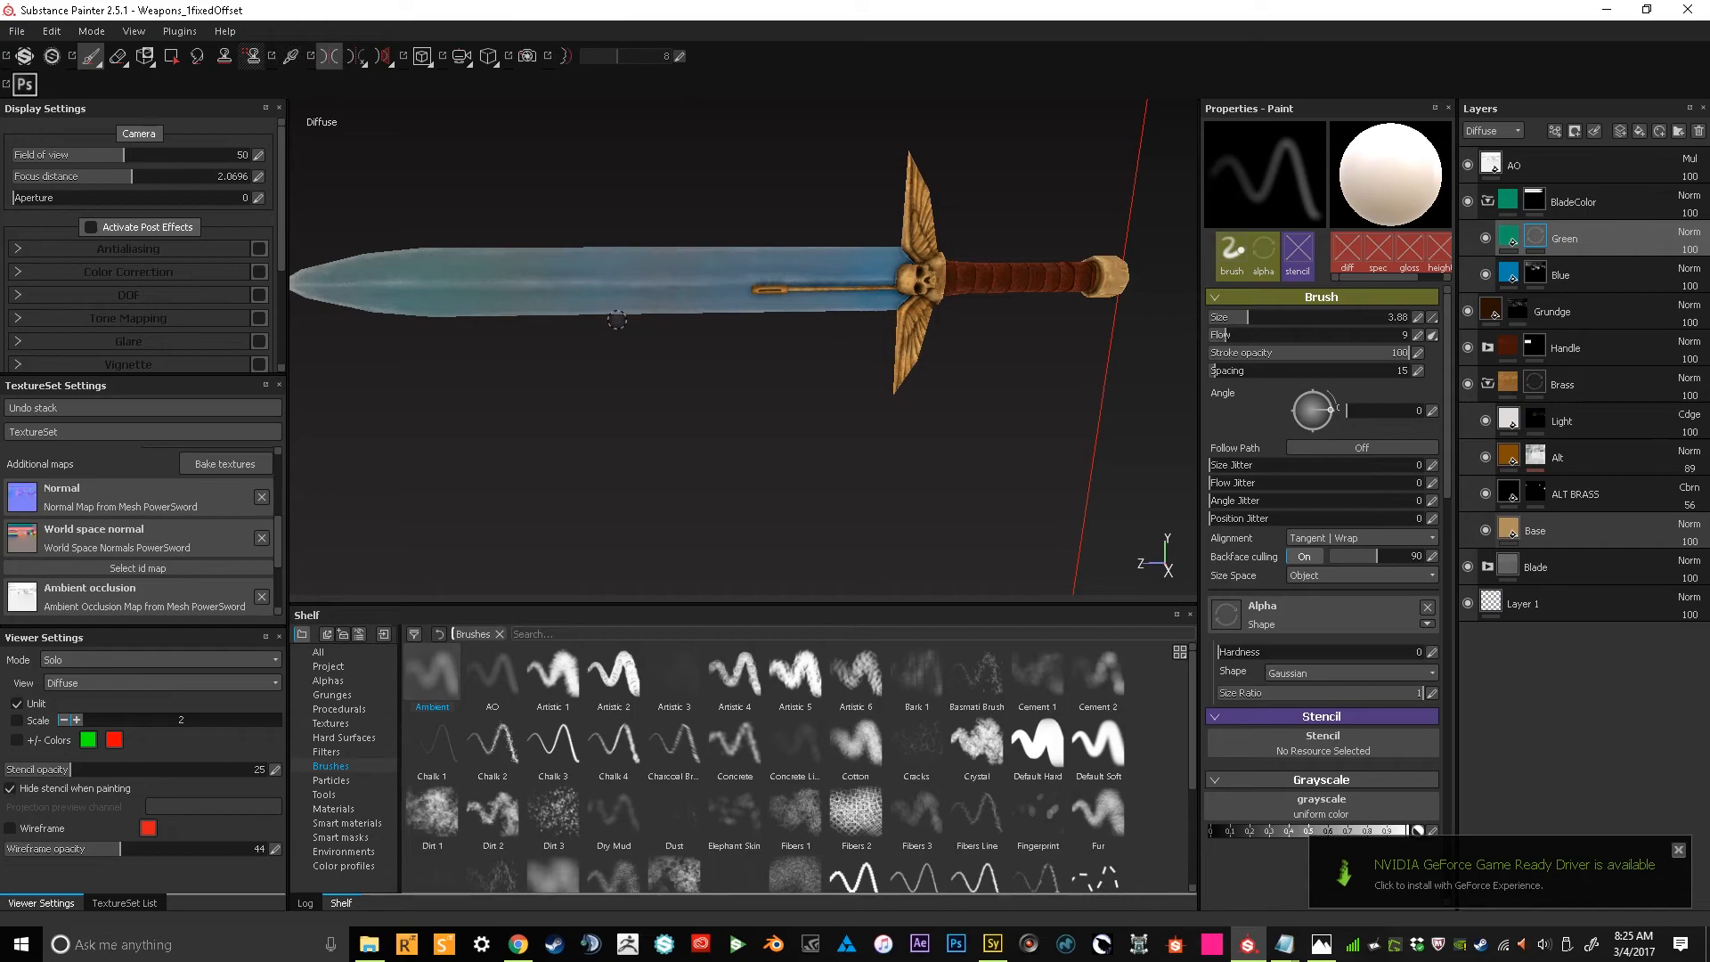
{"action": "key", "text": "]"}
{"action": "key", "text": "]"}
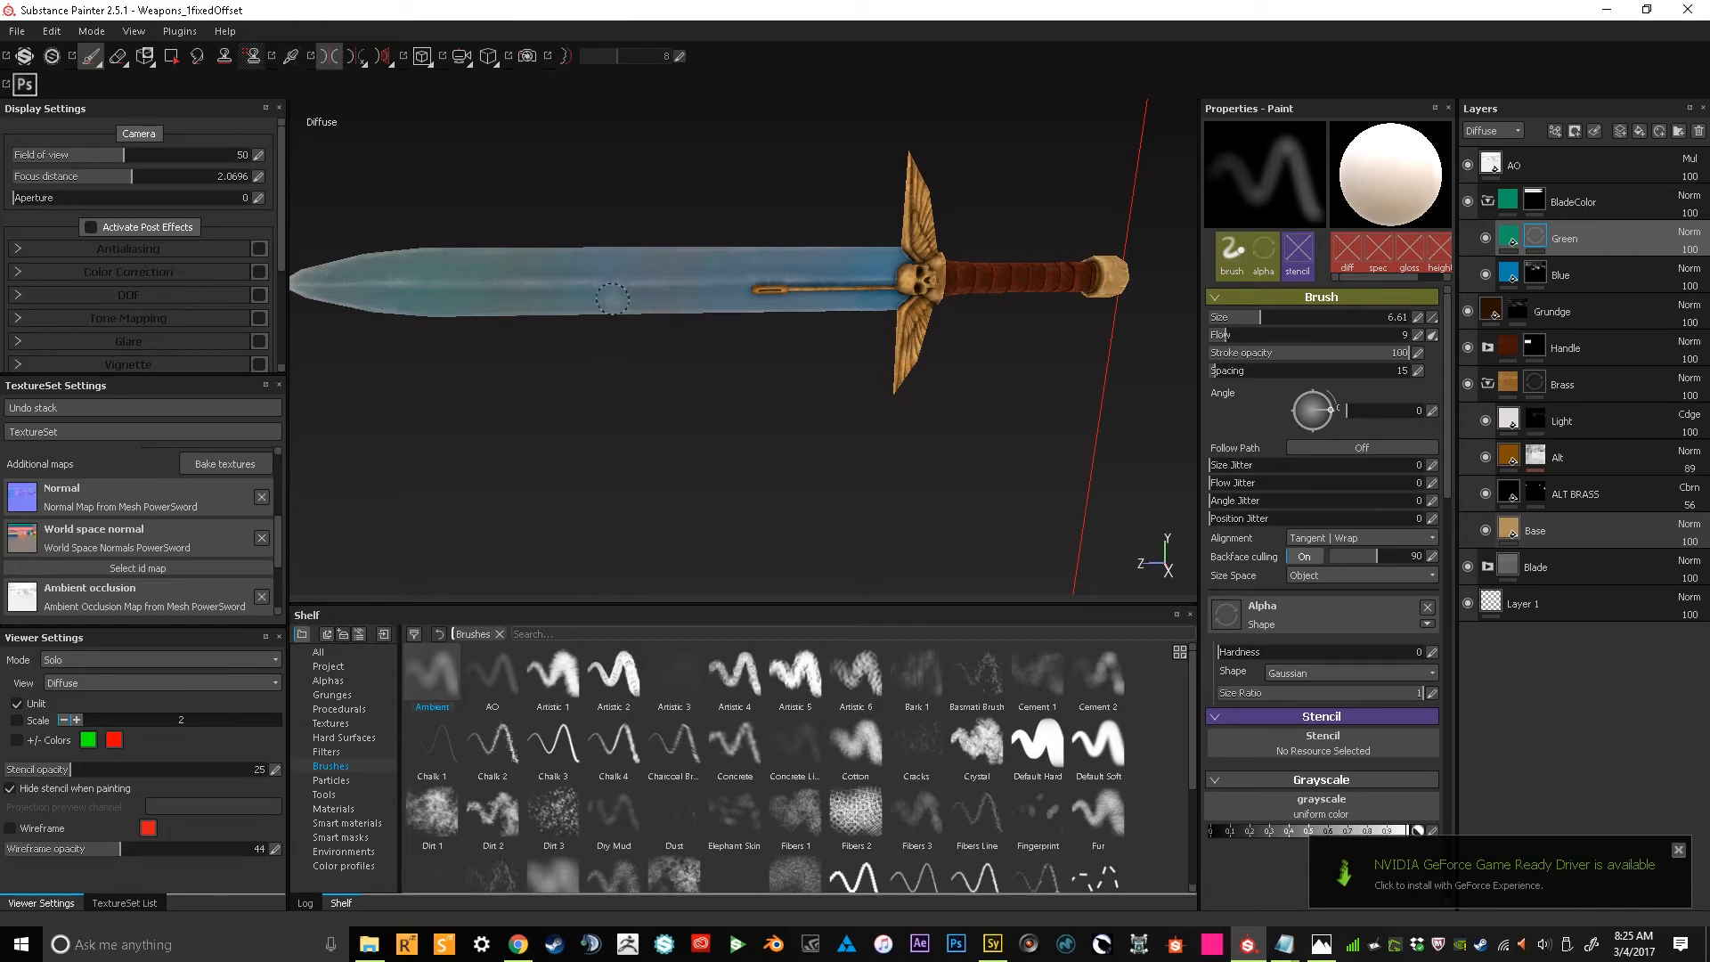
{"action": "left_click_drag", "start_coordinate": [549, 267], "coordinate": [299, 275]}
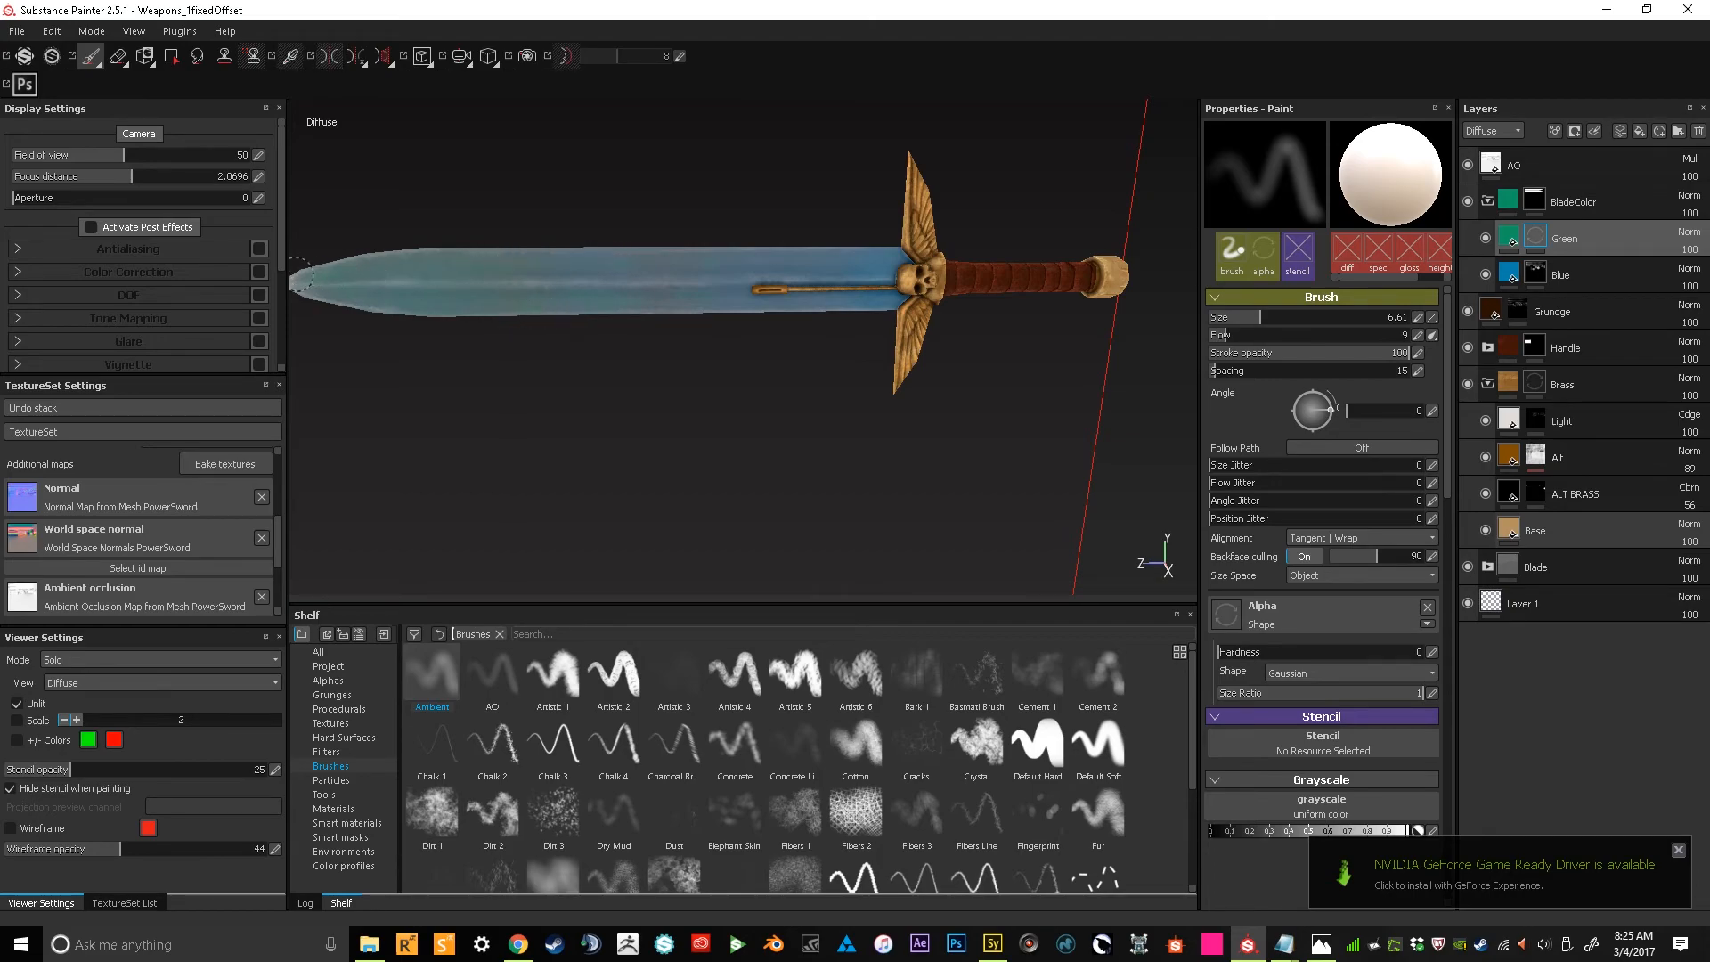
Lower the Green layer's opacity to 53
{"action": "mouse_move", "coordinate": [649, 423]}
{"action": "right_mouse_down", "text": "alt"}
{"action": "mouse_move", "coordinate": [837, 311]}
{"action": "mouse_move", "coordinate": [960, 272]}
{"action": "right_mouse_up", "text": "alt"}
{"action": "left_click_drag", "start_coordinate": [958, 271], "coordinate": [928, 307], "text": "alt"}
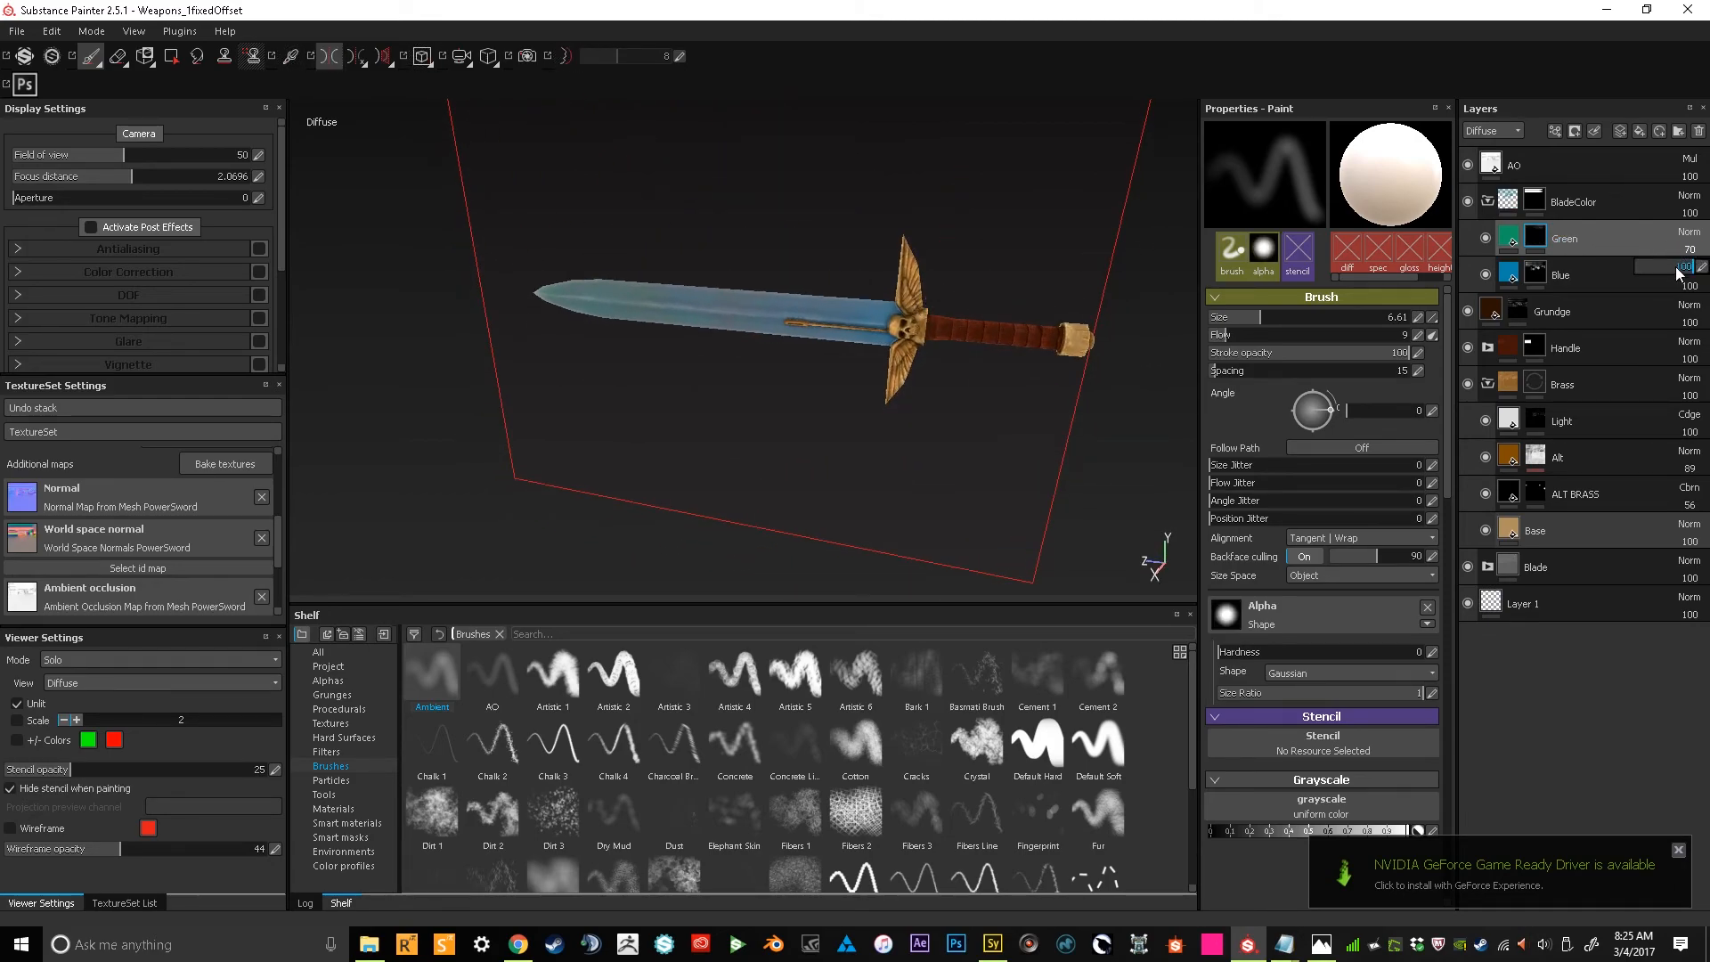
{"action": "left_click_drag", "start_coordinate": [1665, 265], "coordinate": [1664, 265]}
{"action": "left_click_drag", "start_coordinate": [805, 452], "coordinate": [838, 368], "text": "alt"}
{"action": "mouse_move", "coordinate": [808, 409]}
{"action": "right_mouse_down", "text": "alt"}
{"action": "mouse_move", "coordinate": [792, 482]}
{"action": "mouse_move", "coordinate": [770, 426]}
{"action": "right_mouse_up", "text": "alt"}
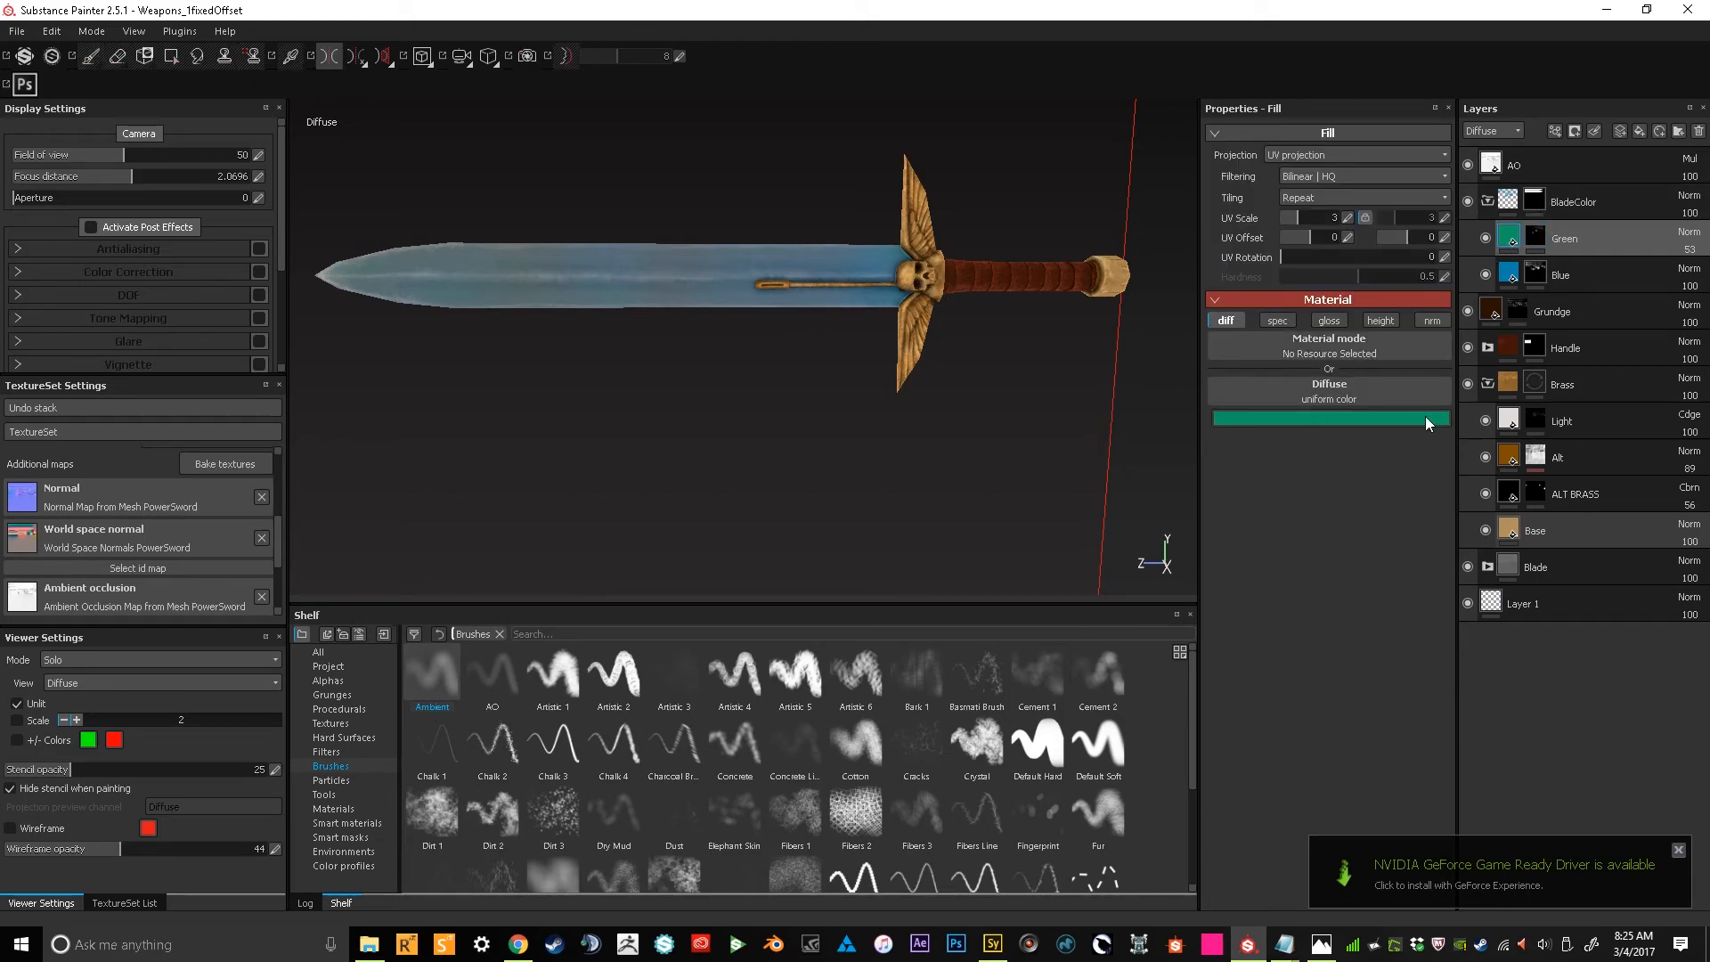
Darken the Green layer's diffuse colour to RGB 0.002, 0.163, 0.065 and set its opacity to 95
{"action": "left_click", "coordinate": [1425, 415]}
{"action": "left_click_drag", "start_coordinate": [1496, 425], "coordinate": [1493, 443]}
{"action": "left_click", "coordinate": [1688, 250]}
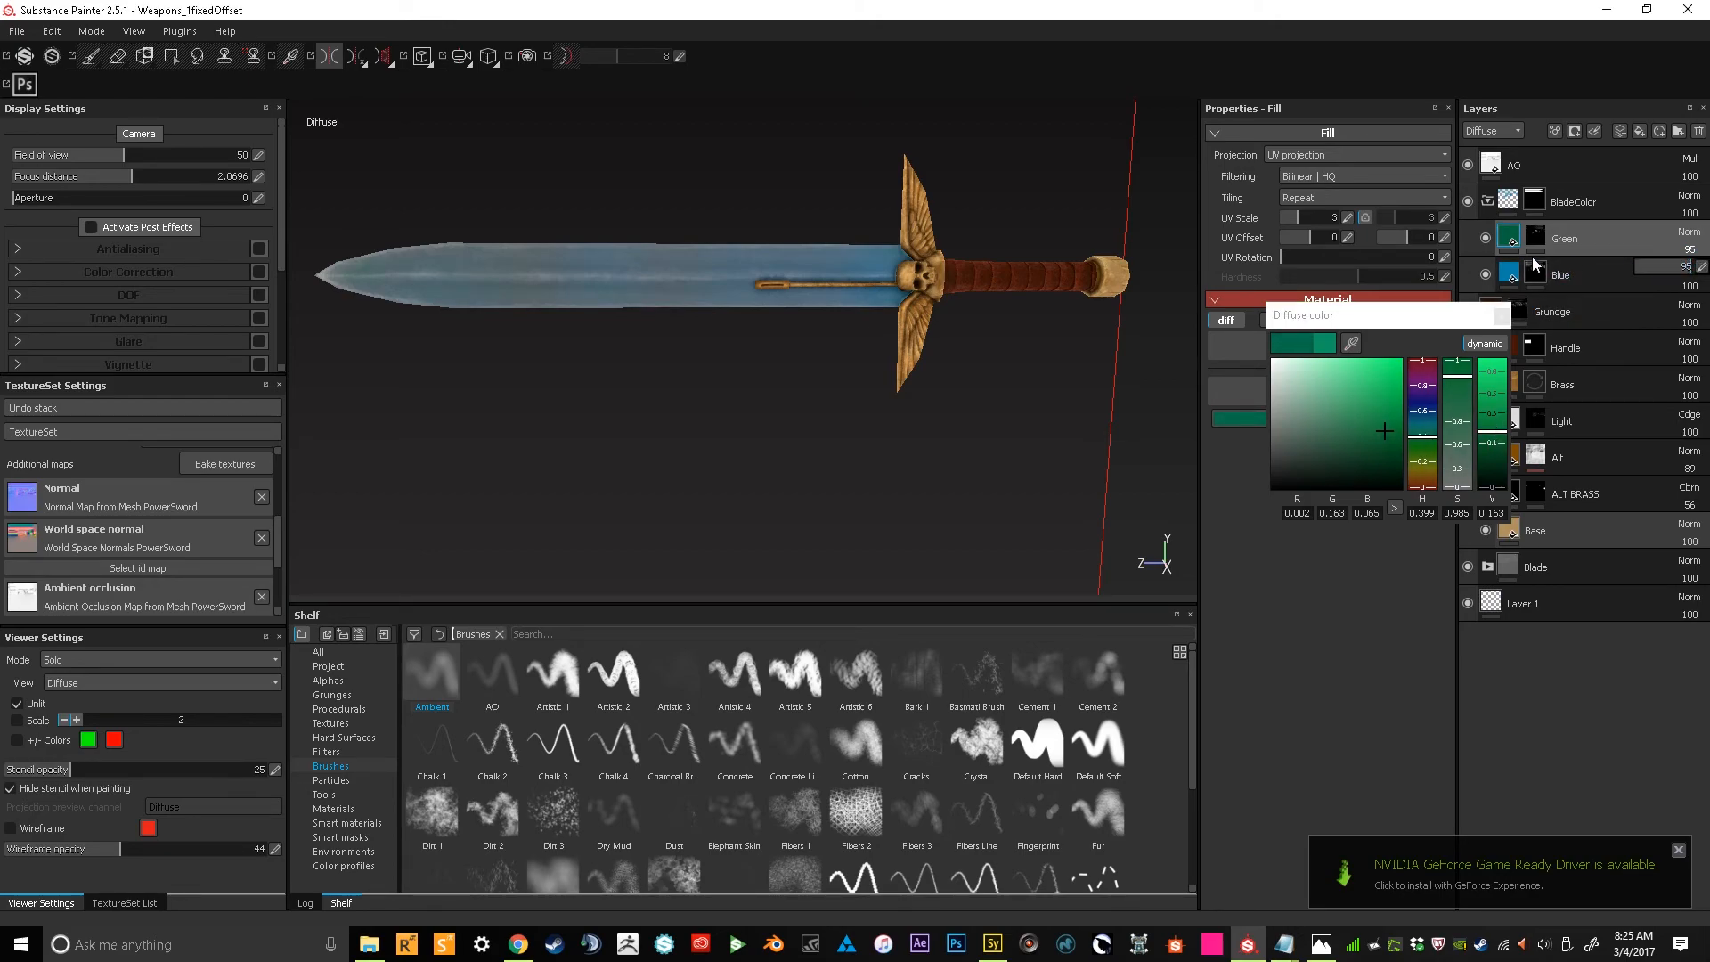
{"action": "left_click", "coordinate": [1501, 317]}
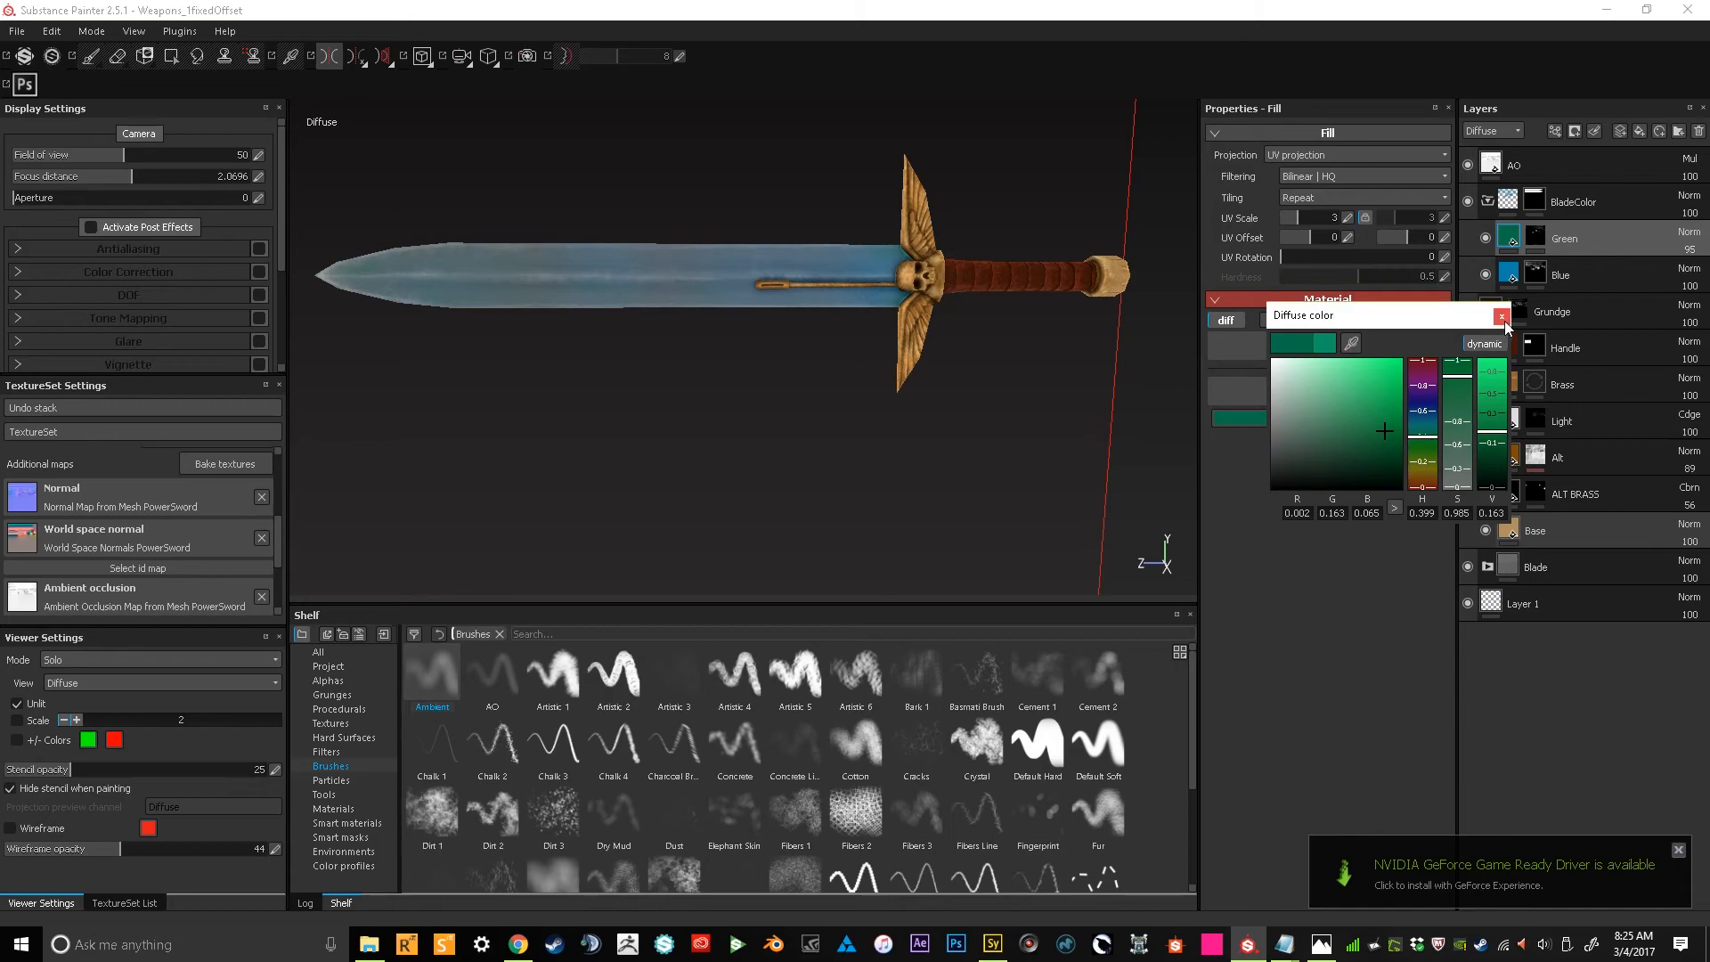
{"action": "mouse_move", "coordinate": [946, 427]}
{"action": "left_mouse_down", "text": "alt"}
{"action": "mouse_move", "coordinate": [656, 527]}
{"action": "mouse_move", "coordinate": [792, 352]}
{"action": "mouse_move", "coordinate": [904, 285]}
{"action": "left_mouse_up", "text": "alt"}
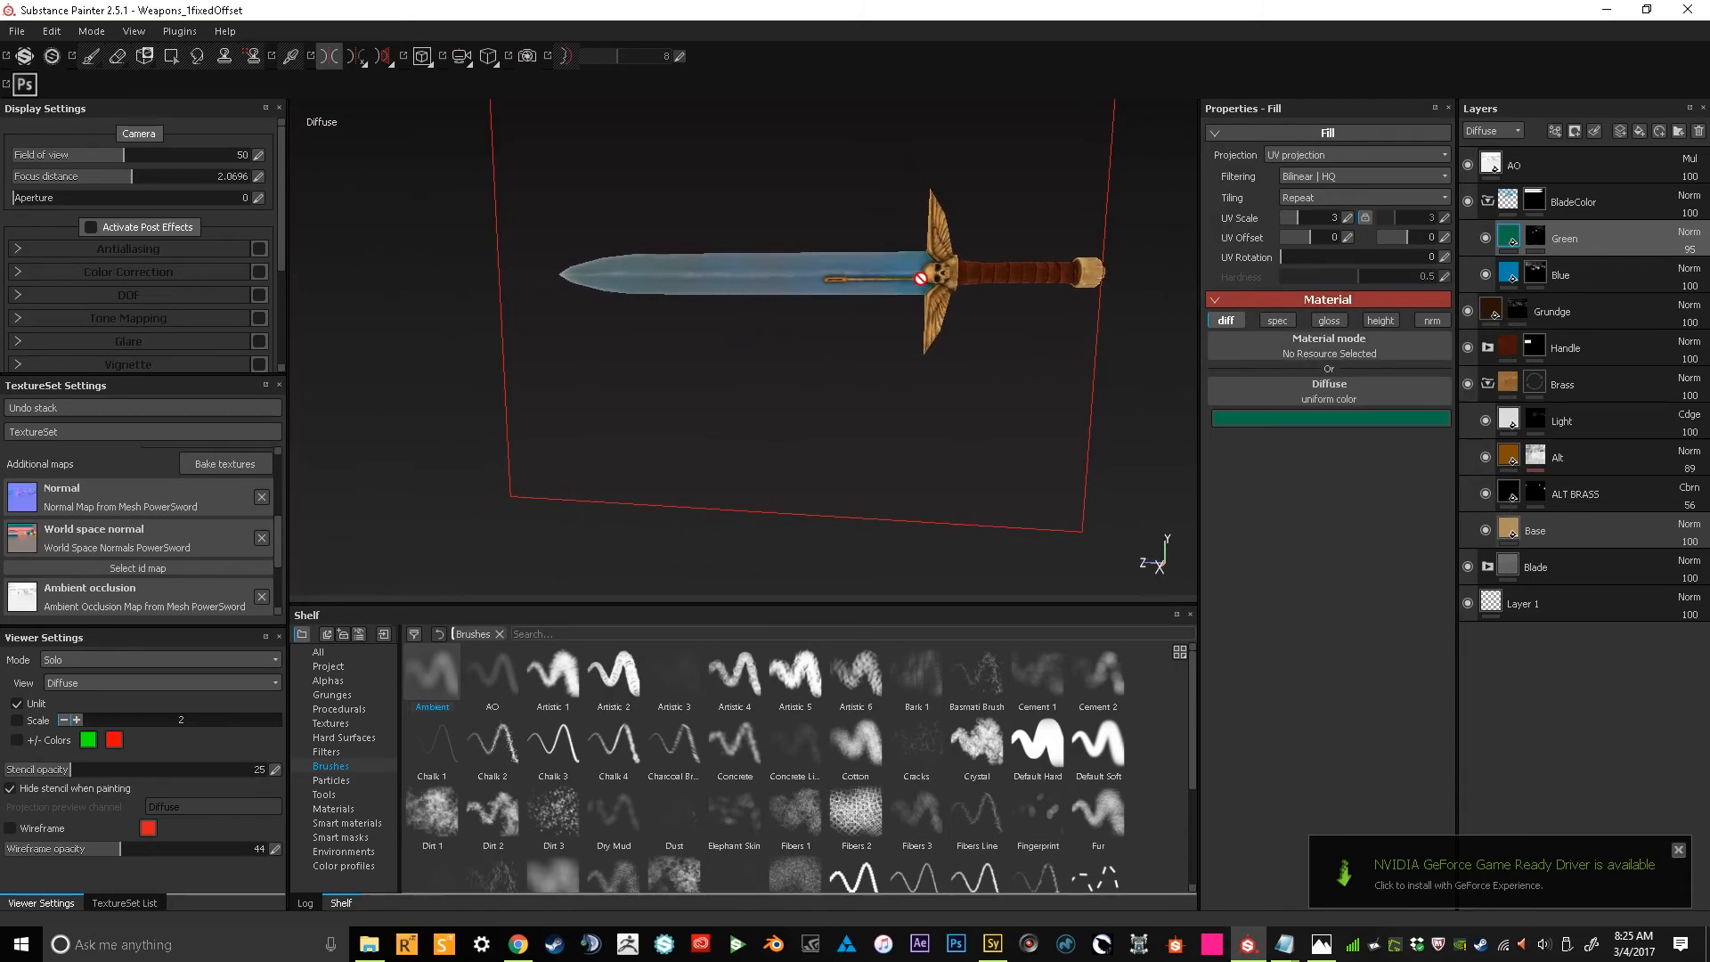
{"action": "left_click", "coordinate": [926, 288]}
Select the BladeColor folder and collapse it
{"action": "left_click", "coordinate": [1536, 238]}
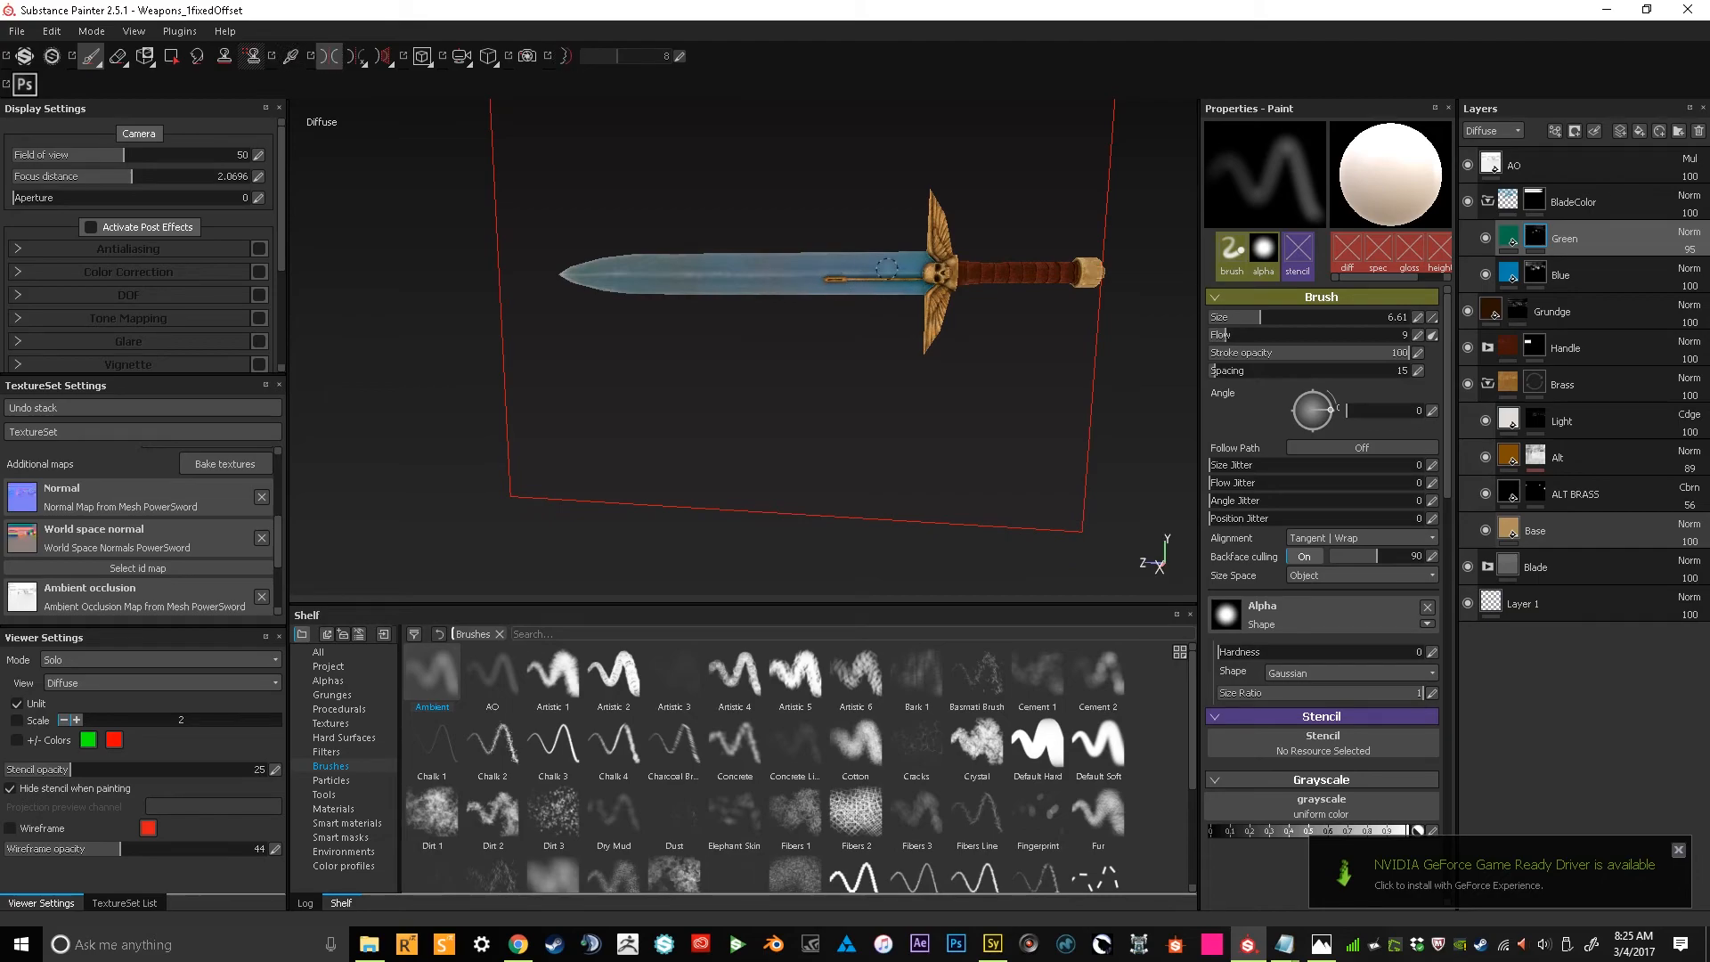
{"action": "left_click_drag", "start_coordinate": [788, 334], "coordinate": [618, 386], "text": "alt"}
{"action": "left_click", "coordinate": [1594, 203]}
{"action": "left_click", "coordinate": [1486, 202]}
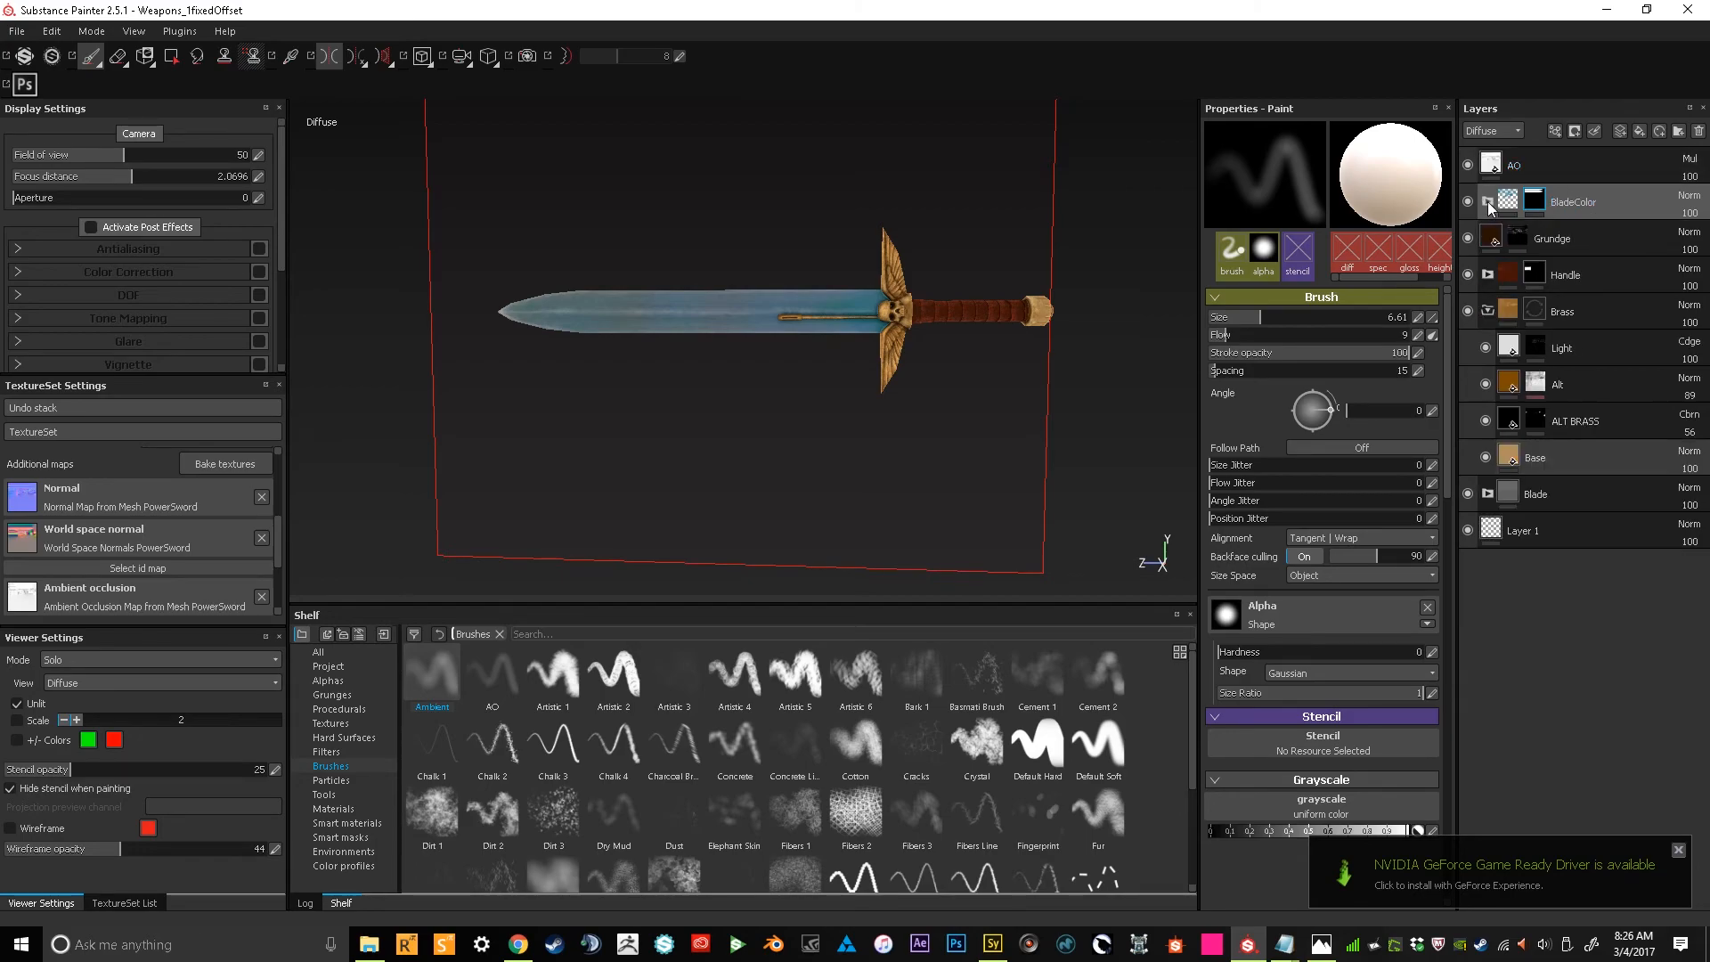
Try the BladeColor folder inside the Blade folder, first below and above its Base layer, then above its Light layer
{"action": "mouse_move", "coordinate": [1591, 211]}
{"action": "left_mouse_down"}
{"action": "mouse_move", "coordinate": [1592, 419]}
{"action": "mouse_move", "coordinate": [1611, 377]}
{"action": "mouse_move", "coordinate": [1606, 194]}
{"action": "left_mouse_up"}
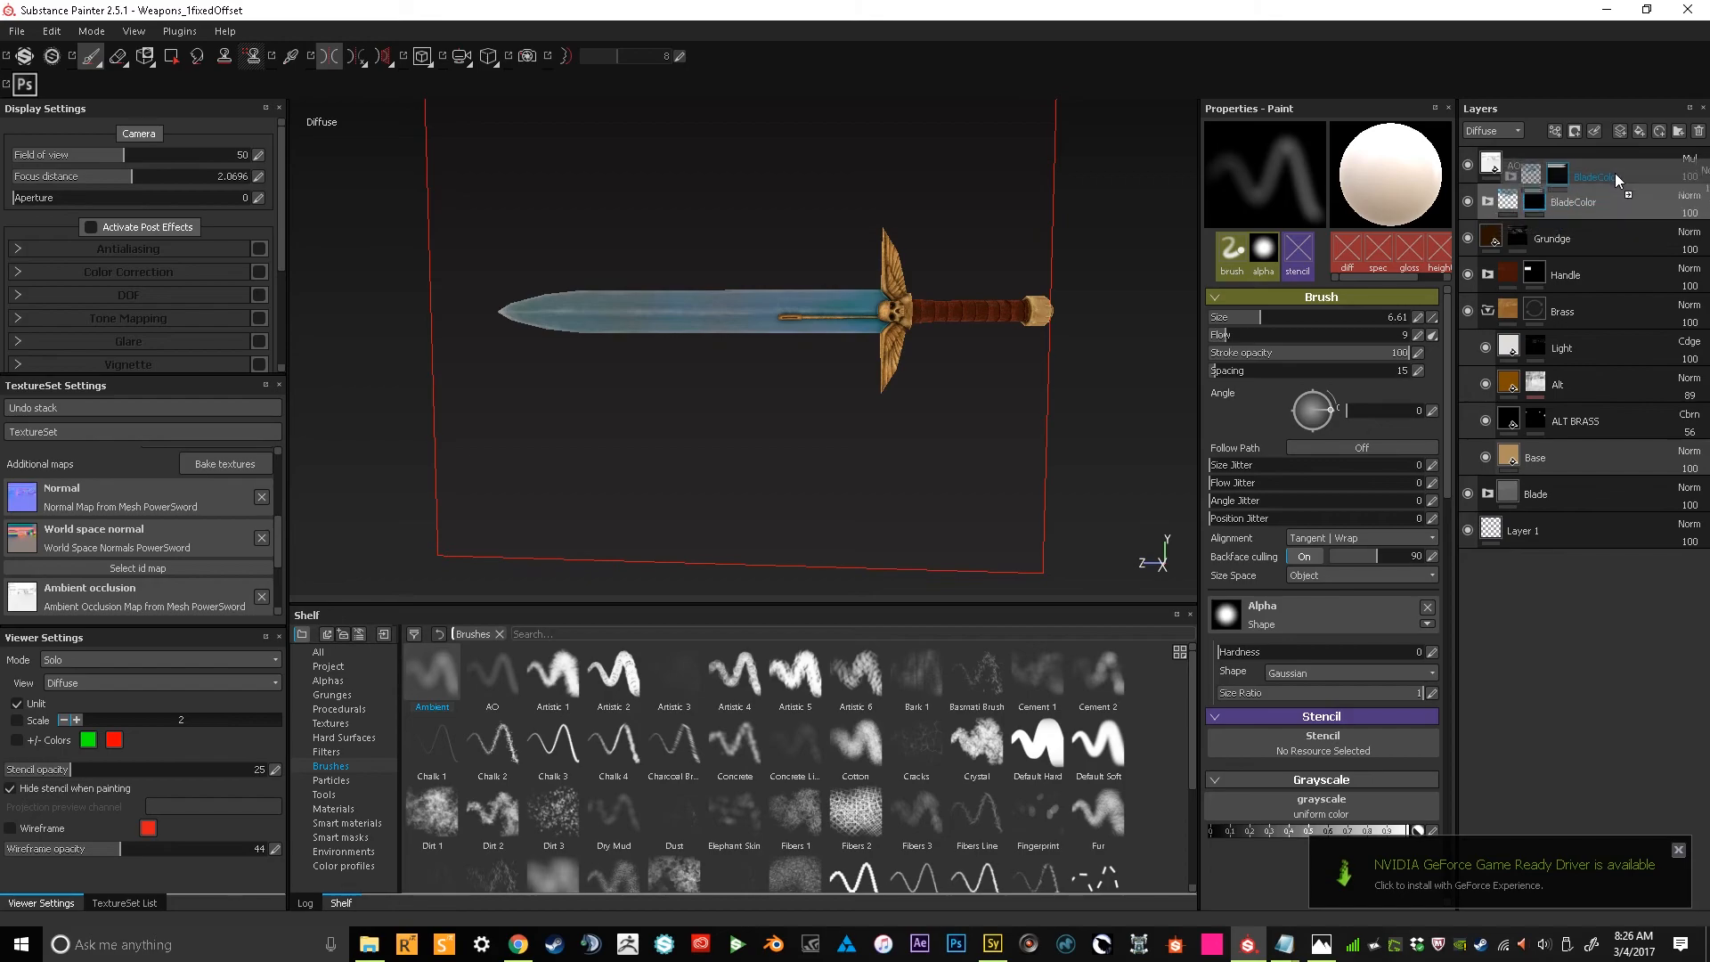
{"action": "left_click_drag", "start_coordinate": [1542, 527], "coordinate": [1544, 521]}
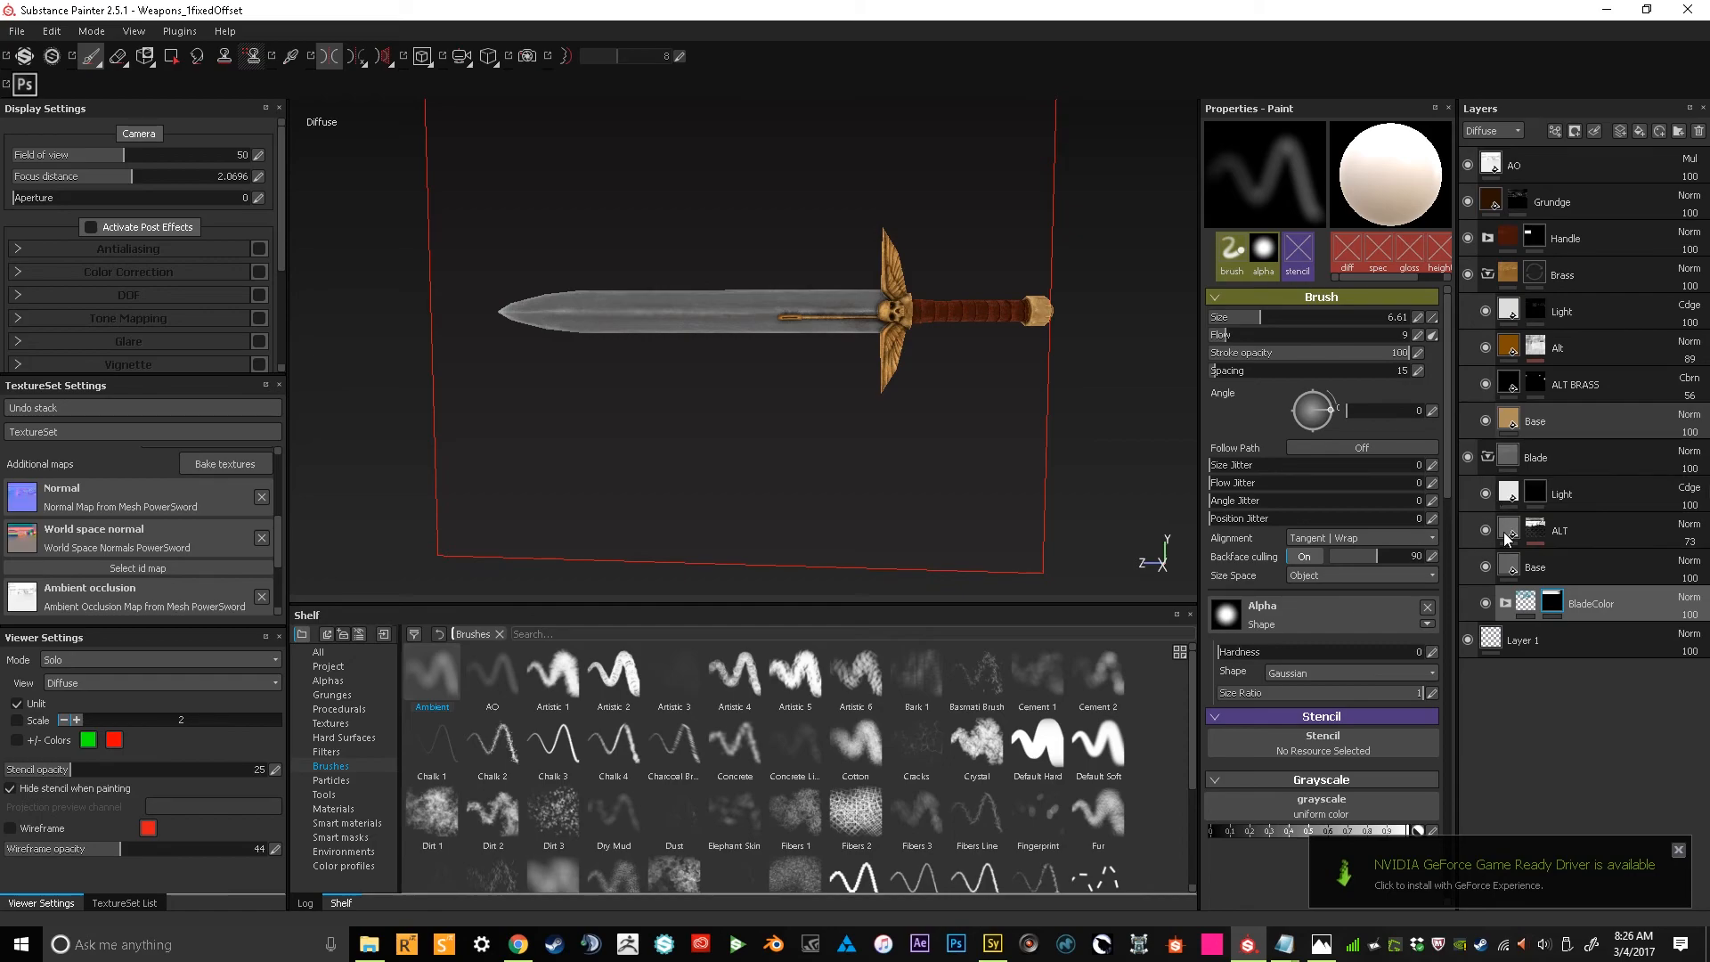
{"action": "left_click_drag", "start_coordinate": [1507, 535], "coordinate": [1591, 552]}
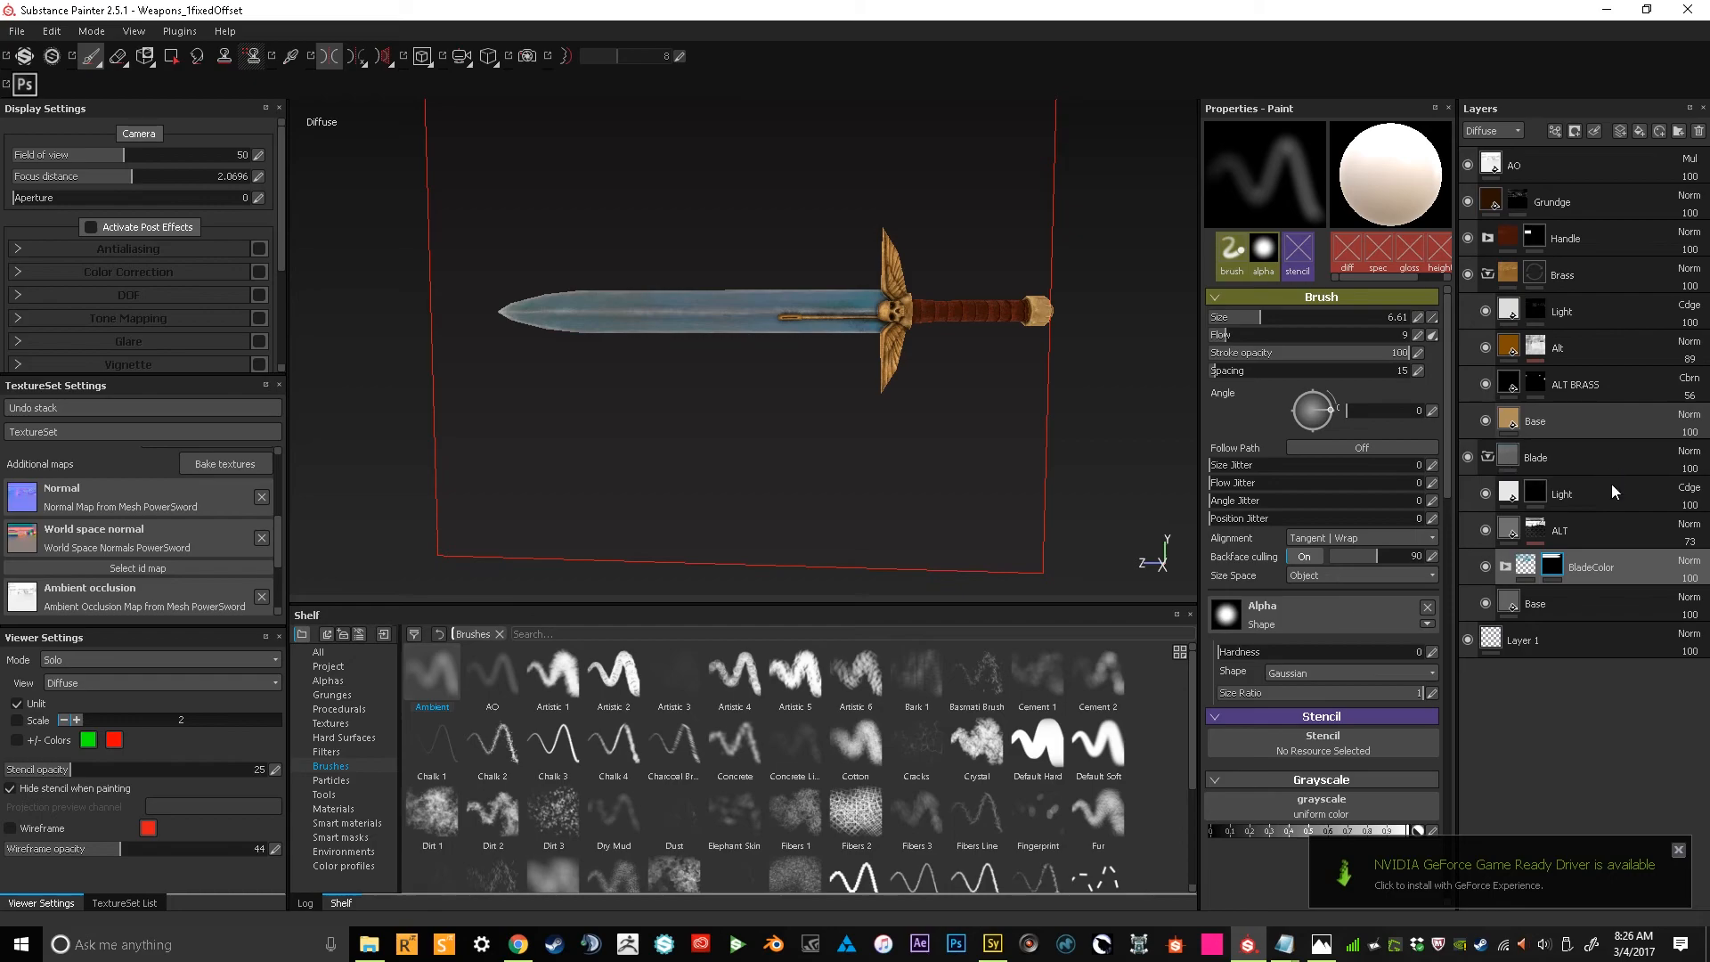
{"action": "left_click_drag", "start_coordinate": [1612, 481], "coordinate": [1614, 483]}
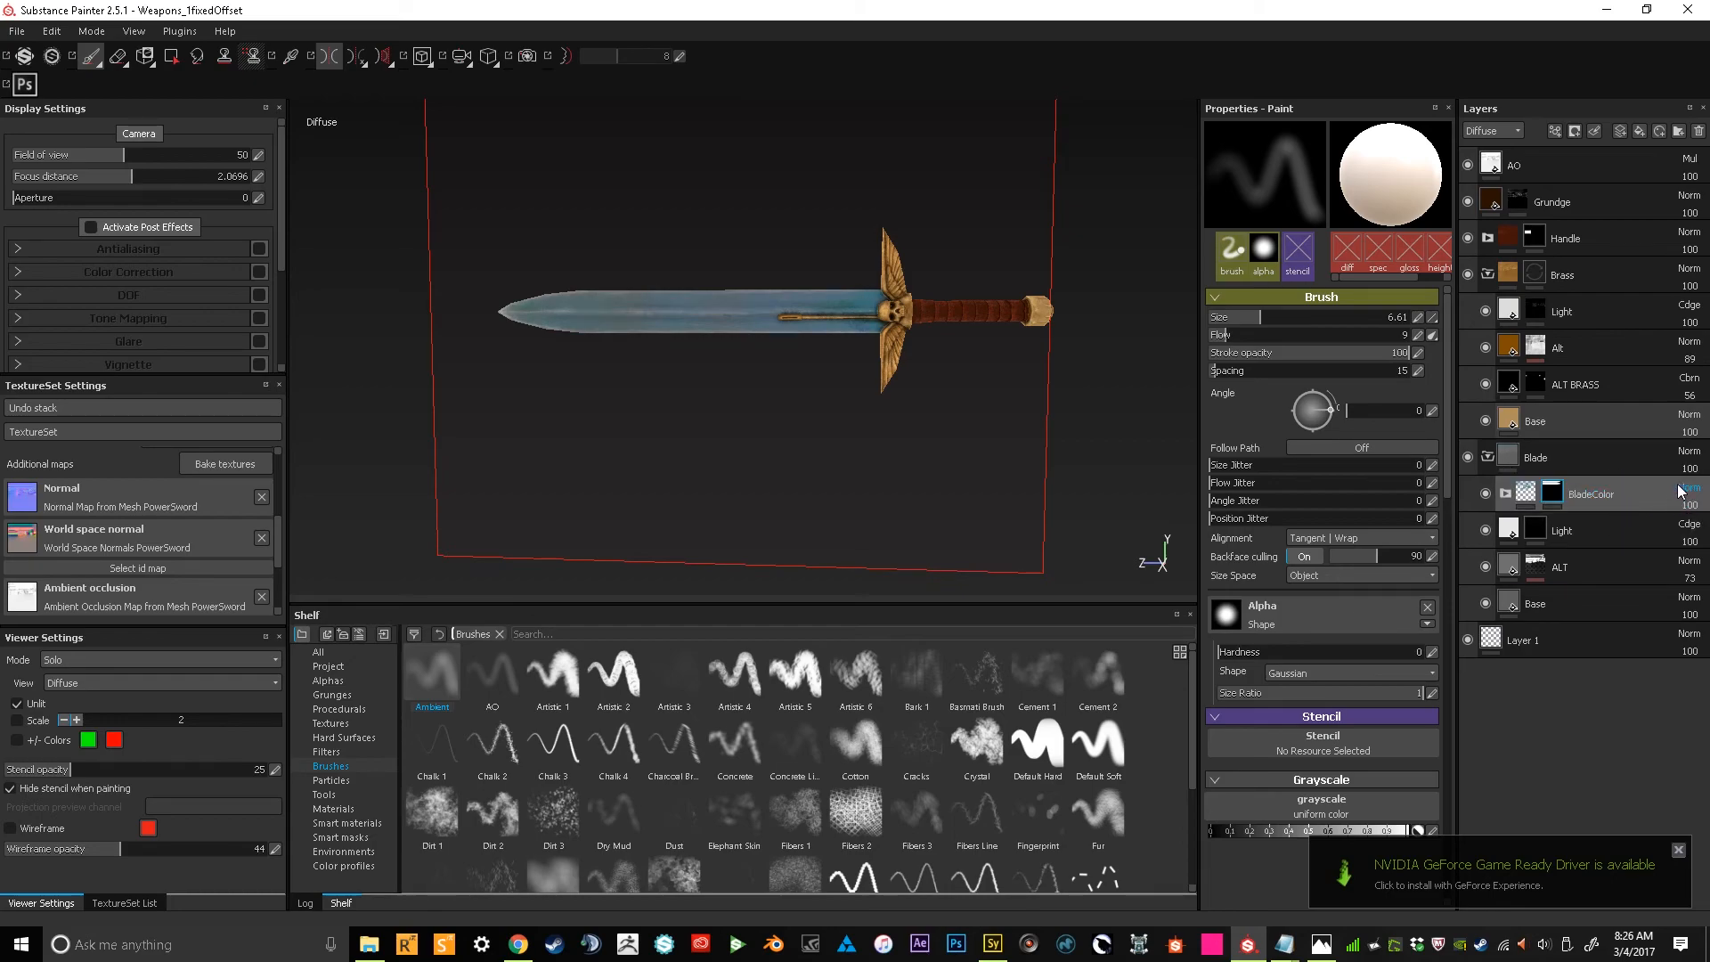
{"action": "scroll", "coordinate": [918, 412], "scroll_direction": "up", "scroll_amount": 5}
{"action": "middle_click_drag", "start_coordinate": [915, 403], "coordinate": [932, 409], "text": "alt"}
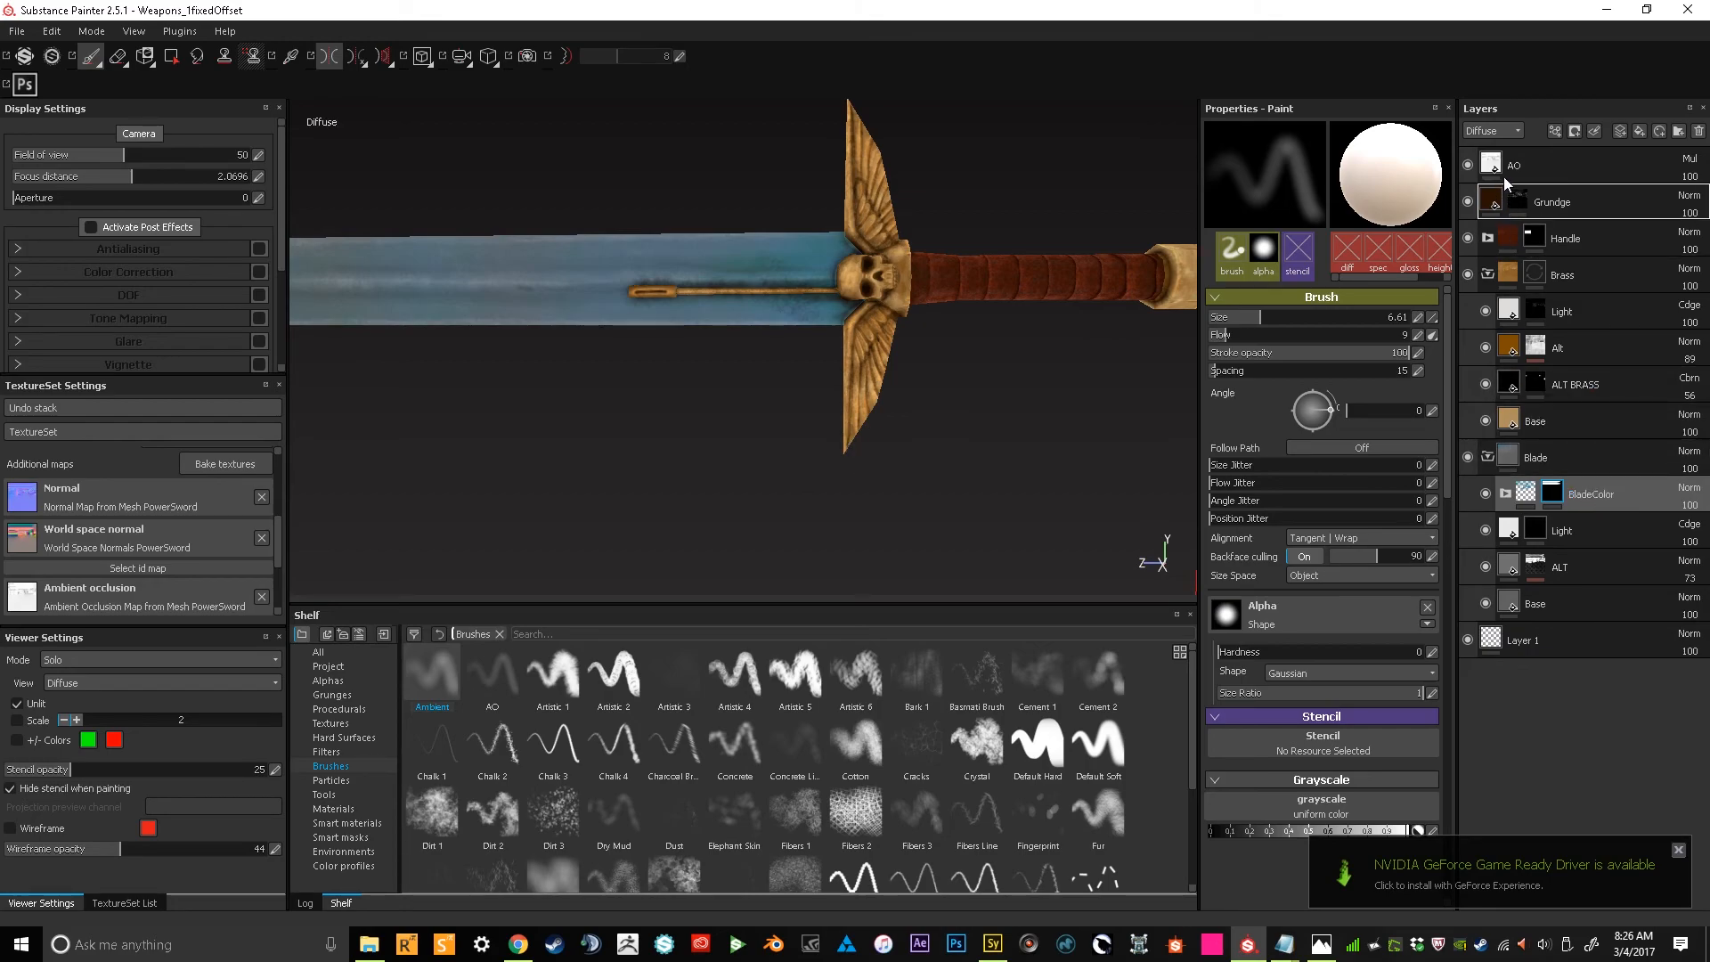
{"action": "middle_click_drag", "start_coordinate": [877, 497], "coordinate": [909, 450], "text": "alt"}
{"action": "right_click_drag", "start_coordinate": [869, 446], "coordinate": [920, 389], "text": "alt"}
Set the BladeColor folder's blend mode to Screen and its opacity to 63, comparing the blade with the folder hidden and shown
{"action": "left_click", "coordinate": [1690, 197]}
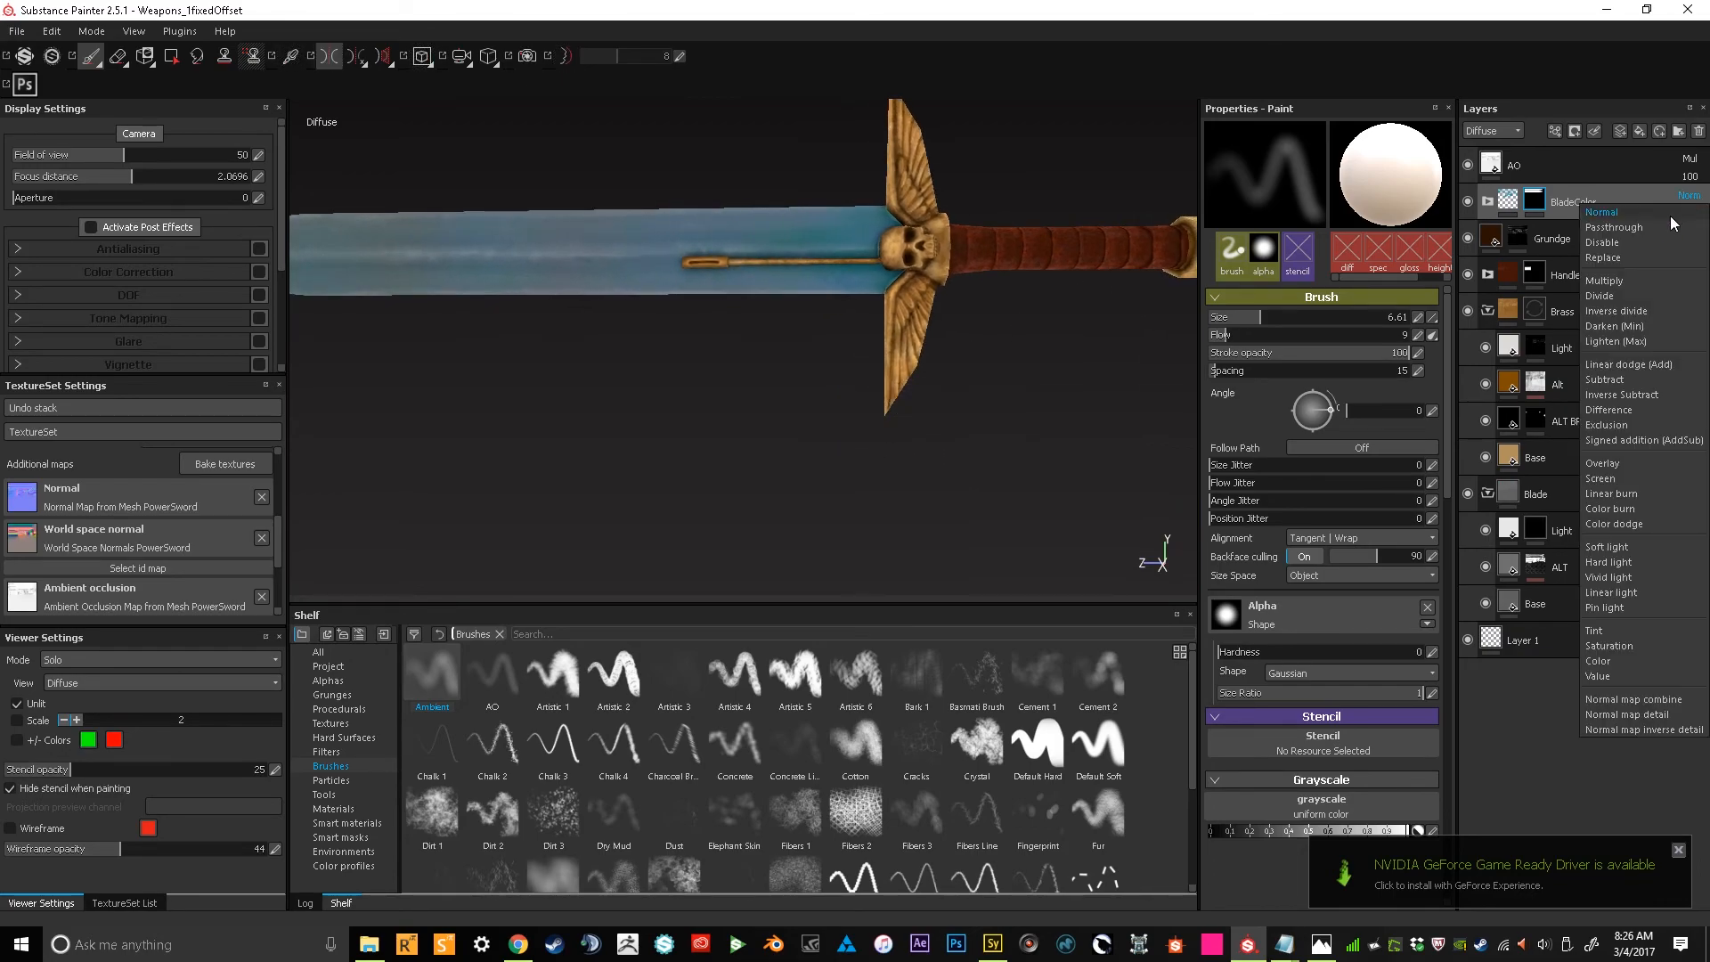
{"action": "left_click", "coordinate": [1624, 476]}
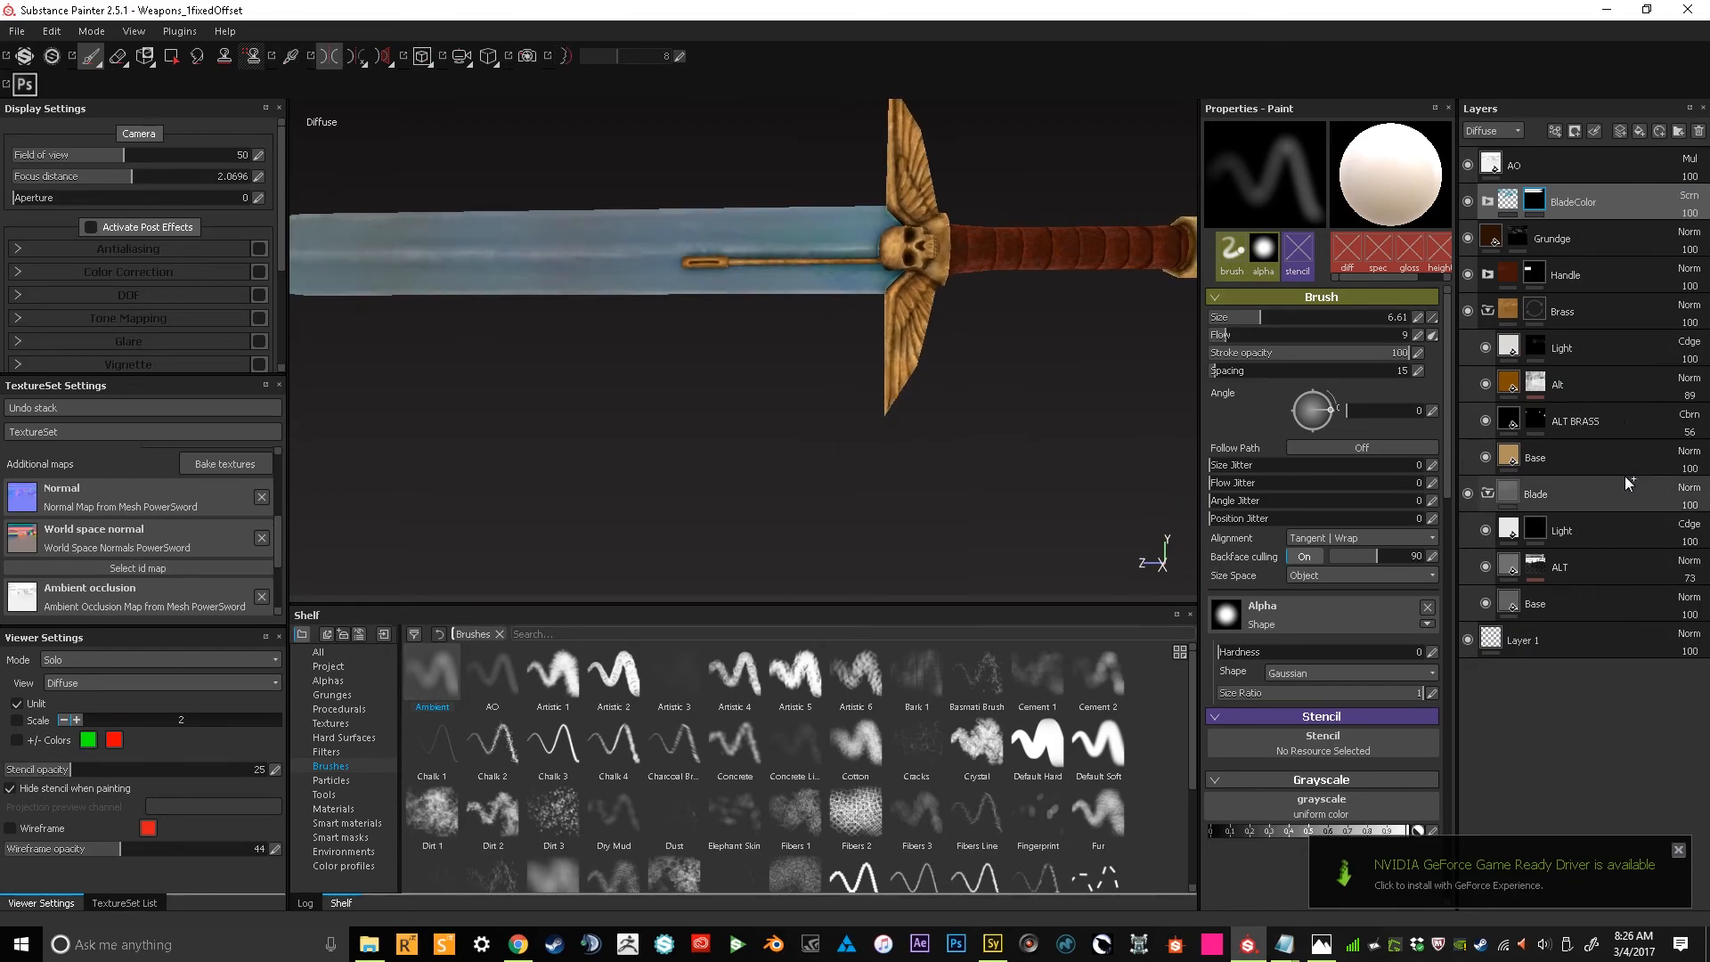
{"action": "left_click_drag", "start_coordinate": [762, 463], "coordinate": [828, 378], "text": "alt"}
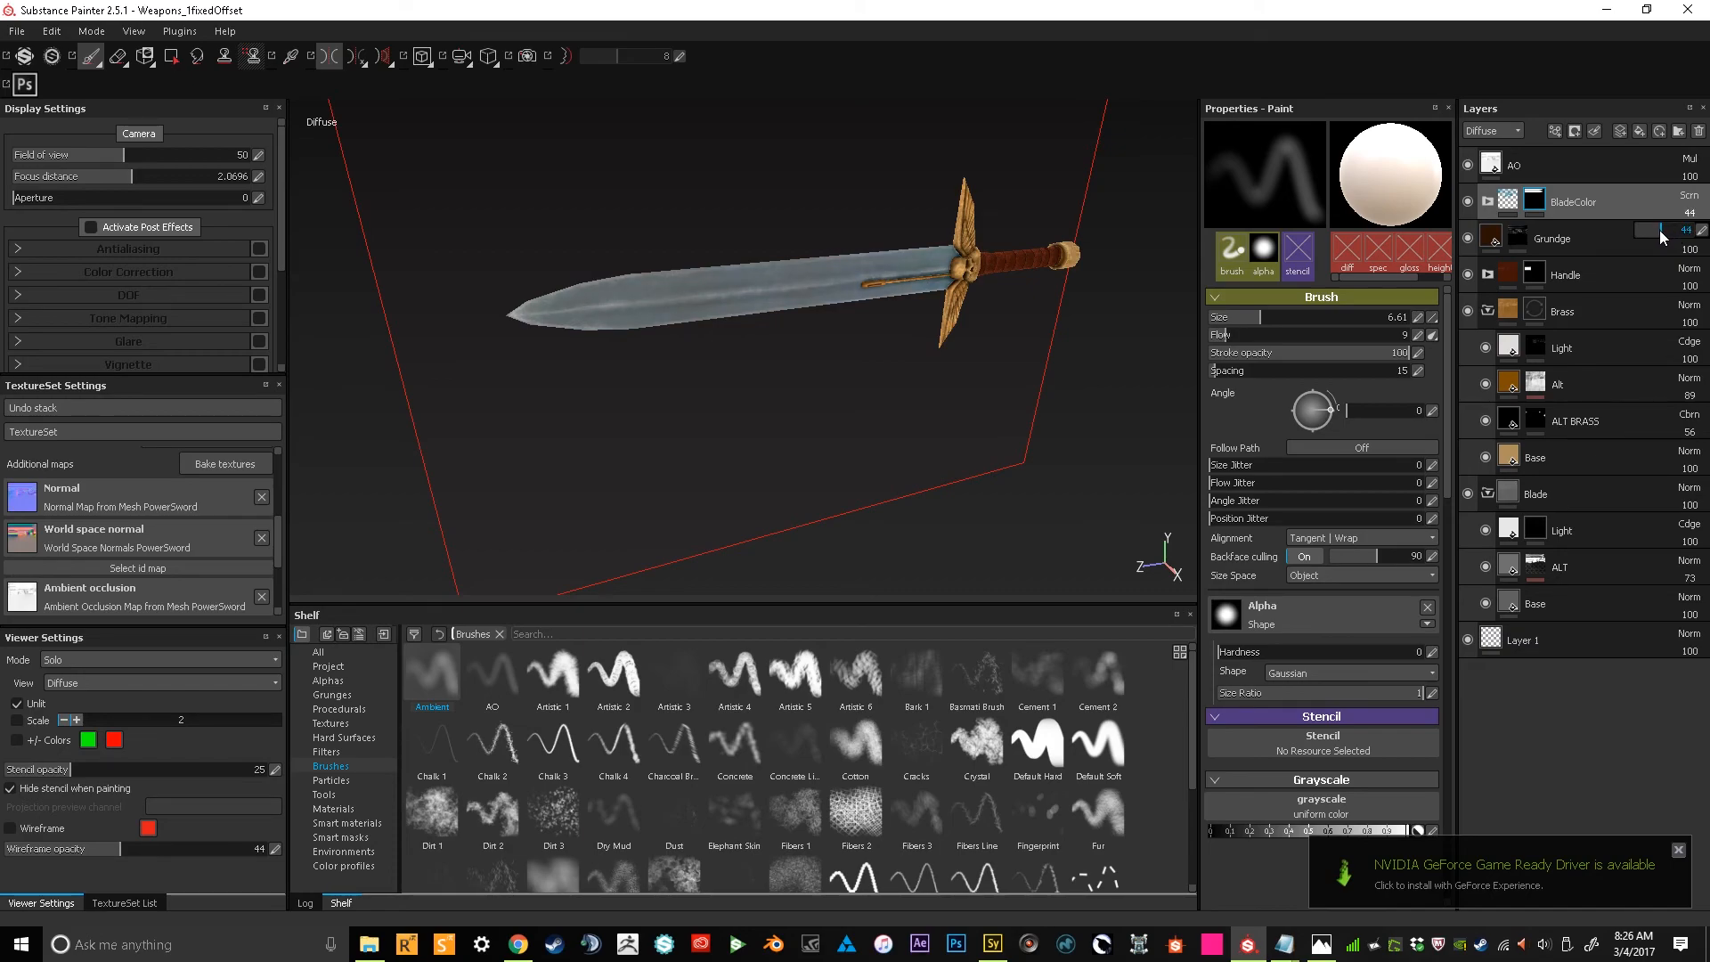
{"action": "left_click_drag", "start_coordinate": [971, 397], "coordinate": [659, 499], "text": "alt"}
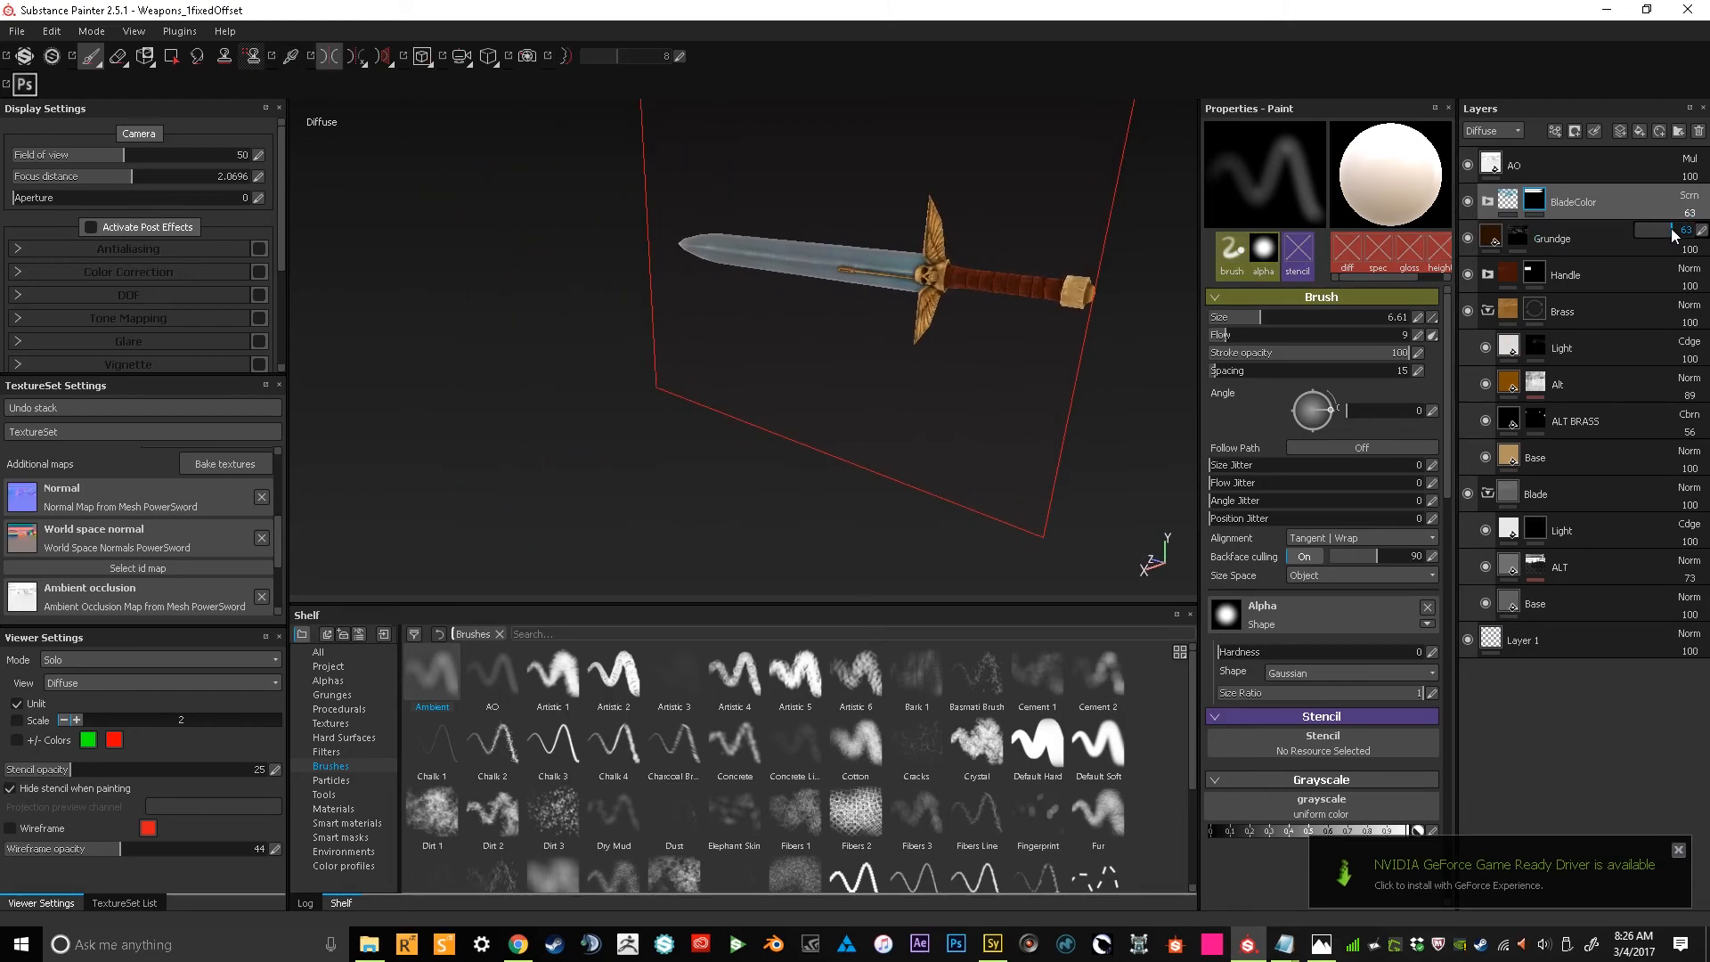
{"action": "mouse_move", "coordinate": [1051, 392]}
{"action": "left_mouse_down", "text": "alt"}
{"action": "mouse_move", "coordinate": [992, 400]}
{"action": "mouse_move", "coordinate": [1111, 424]}
{"action": "mouse_move", "coordinate": [1004, 409]}
{"action": "mouse_move", "coordinate": [752, 446]}
{"action": "mouse_move", "coordinate": [802, 484]}
{"action": "mouse_move", "coordinate": [1034, 398]}
{"action": "left_mouse_up", "text": "alt"}
{"action": "left_click", "coordinate": [1471, 200]}
{"action": "left_click", "coordinate": [1472, 201]}
{"action": "left_click_drag", "start_coordinate": [919, 425], "coordinate": [861, 484], "text": "alt"}
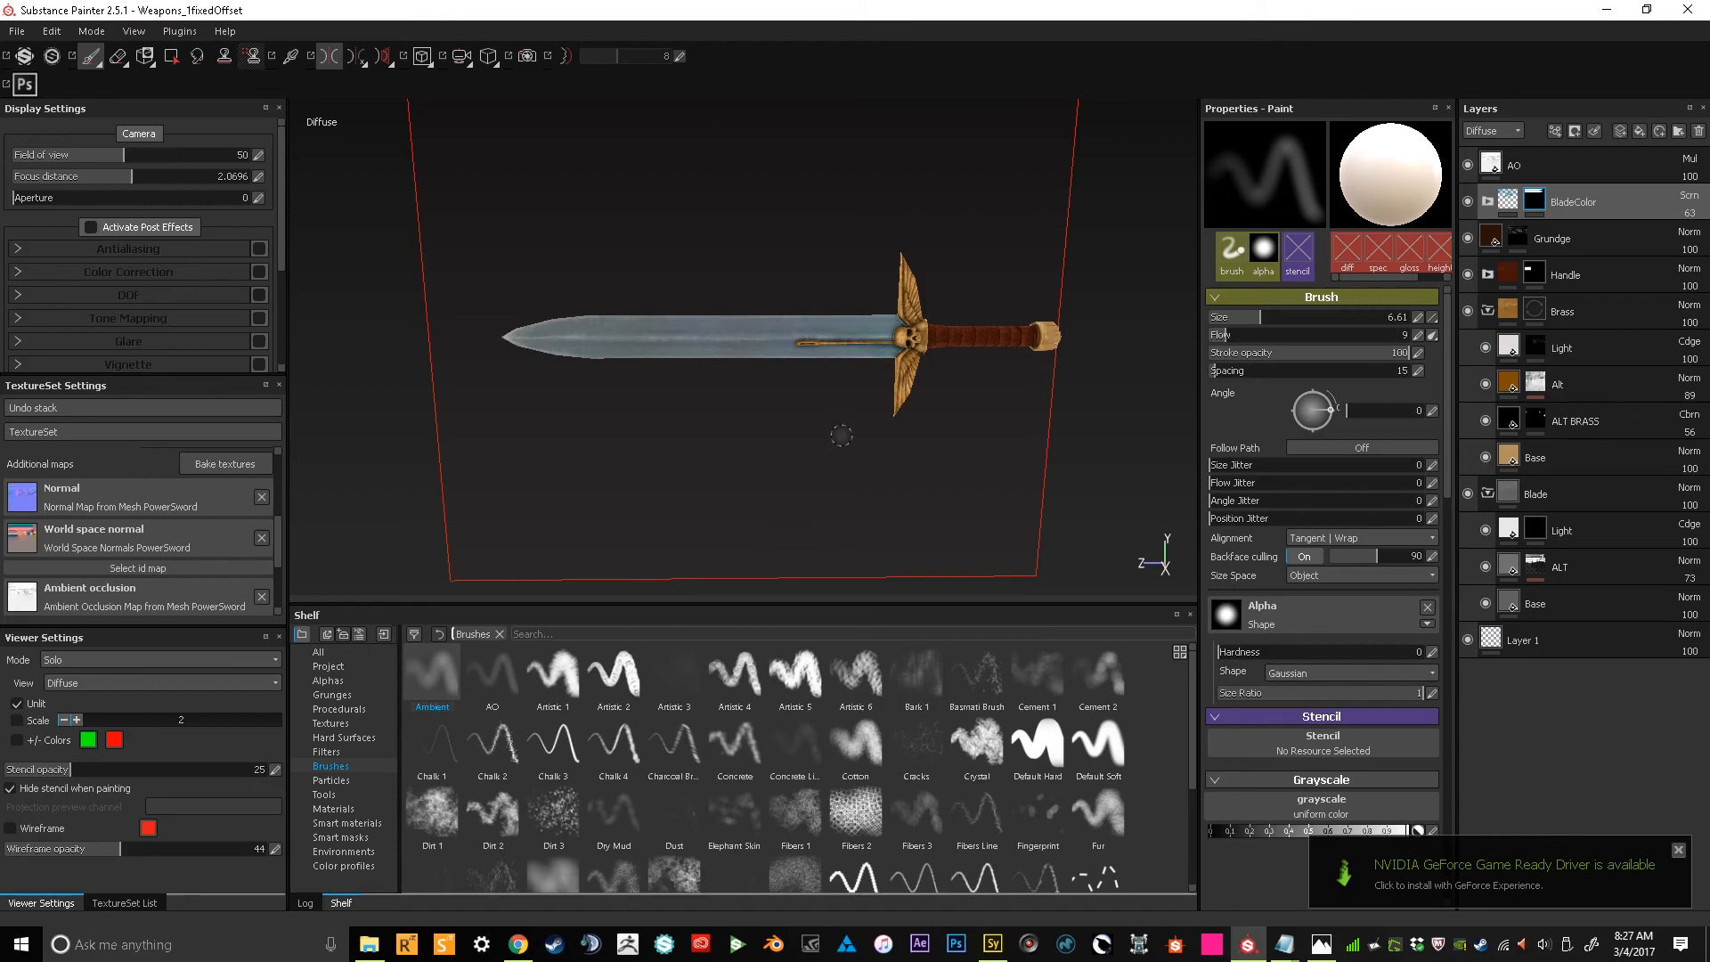
Review the sword in the material view and in its separate channels, including Diffuse and Specular, from several angles
{"action": "key", "text": "m"}
{"action": "left_click_drag", "start_coordinate": [777, 344], "coordinate": [842, 382], "text": "alt"}
{"action": "key", "text": "c"}
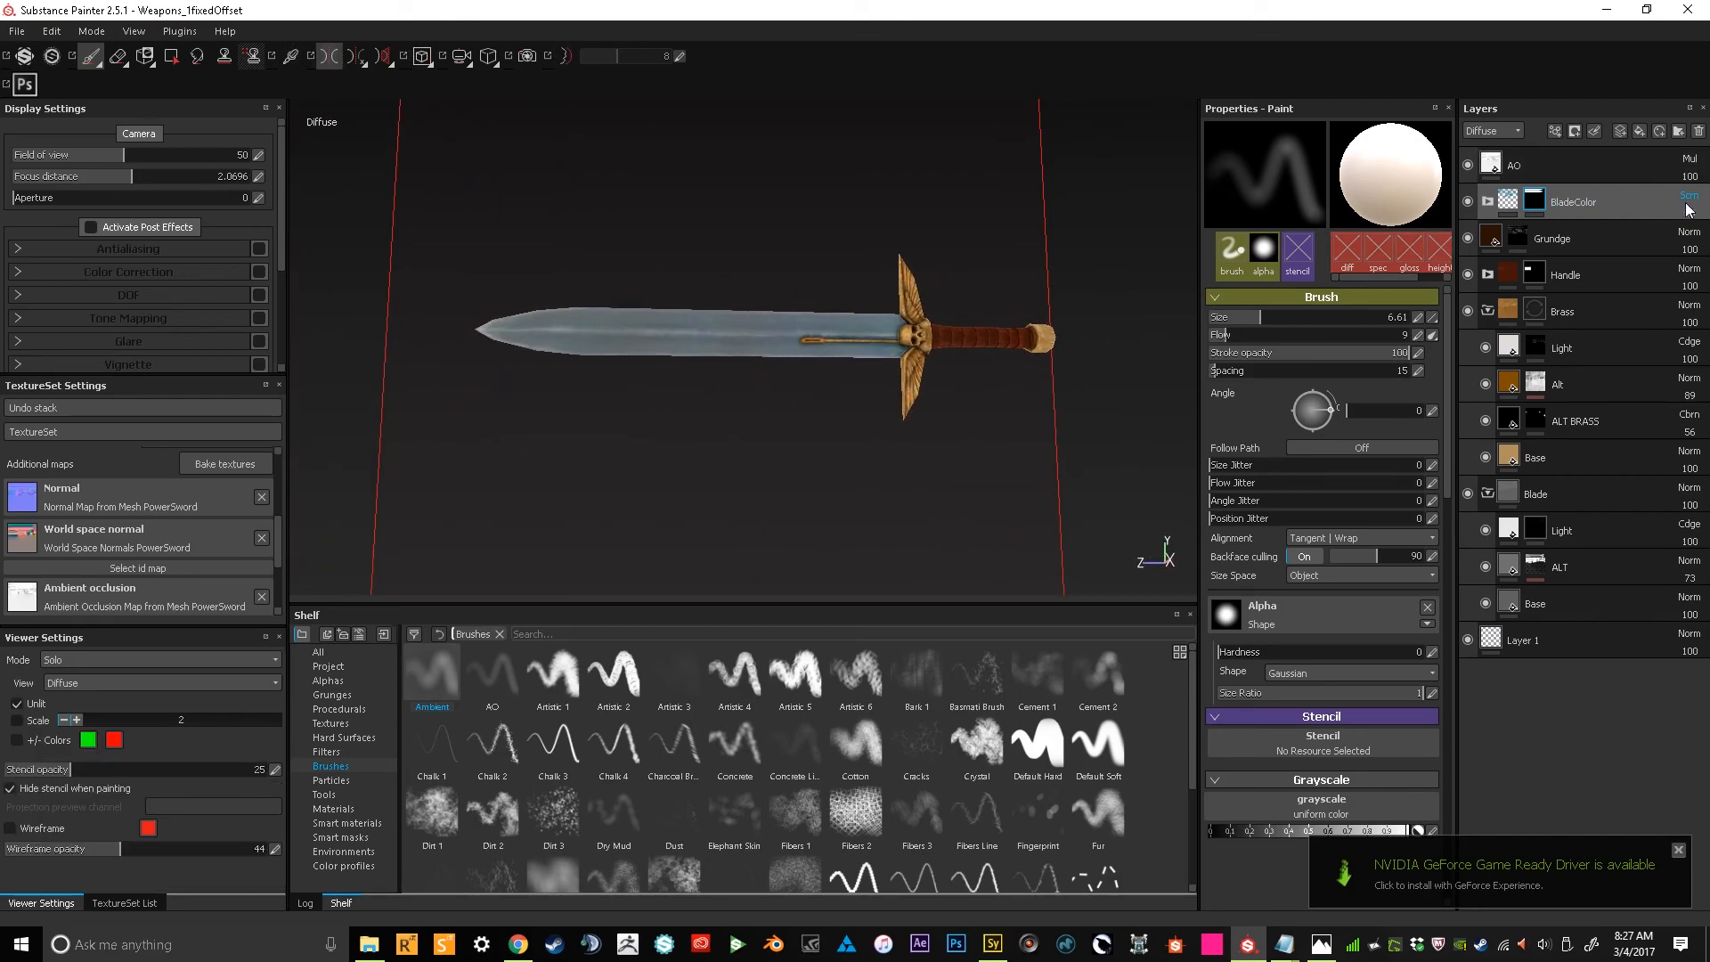
{"action": "key", "text": "c"}
{"action": "left_click_drag", "start_coordinate": [989, 374], "coordinate": [931, 372], "text": "alt"}
{"action": "right_click_drag", "start_coordinate": [930, 372], "coordinate": [966, 374], "text": "alt"}
{"action": "left_click_drag", "start_coordinate": [966, 374], "coordinate": [841, 368], "text": "alt"}
{"action": "left_click_drag", "start_coordinate": [805, 280], "coordinate": [748, 411], "text": "alt"}
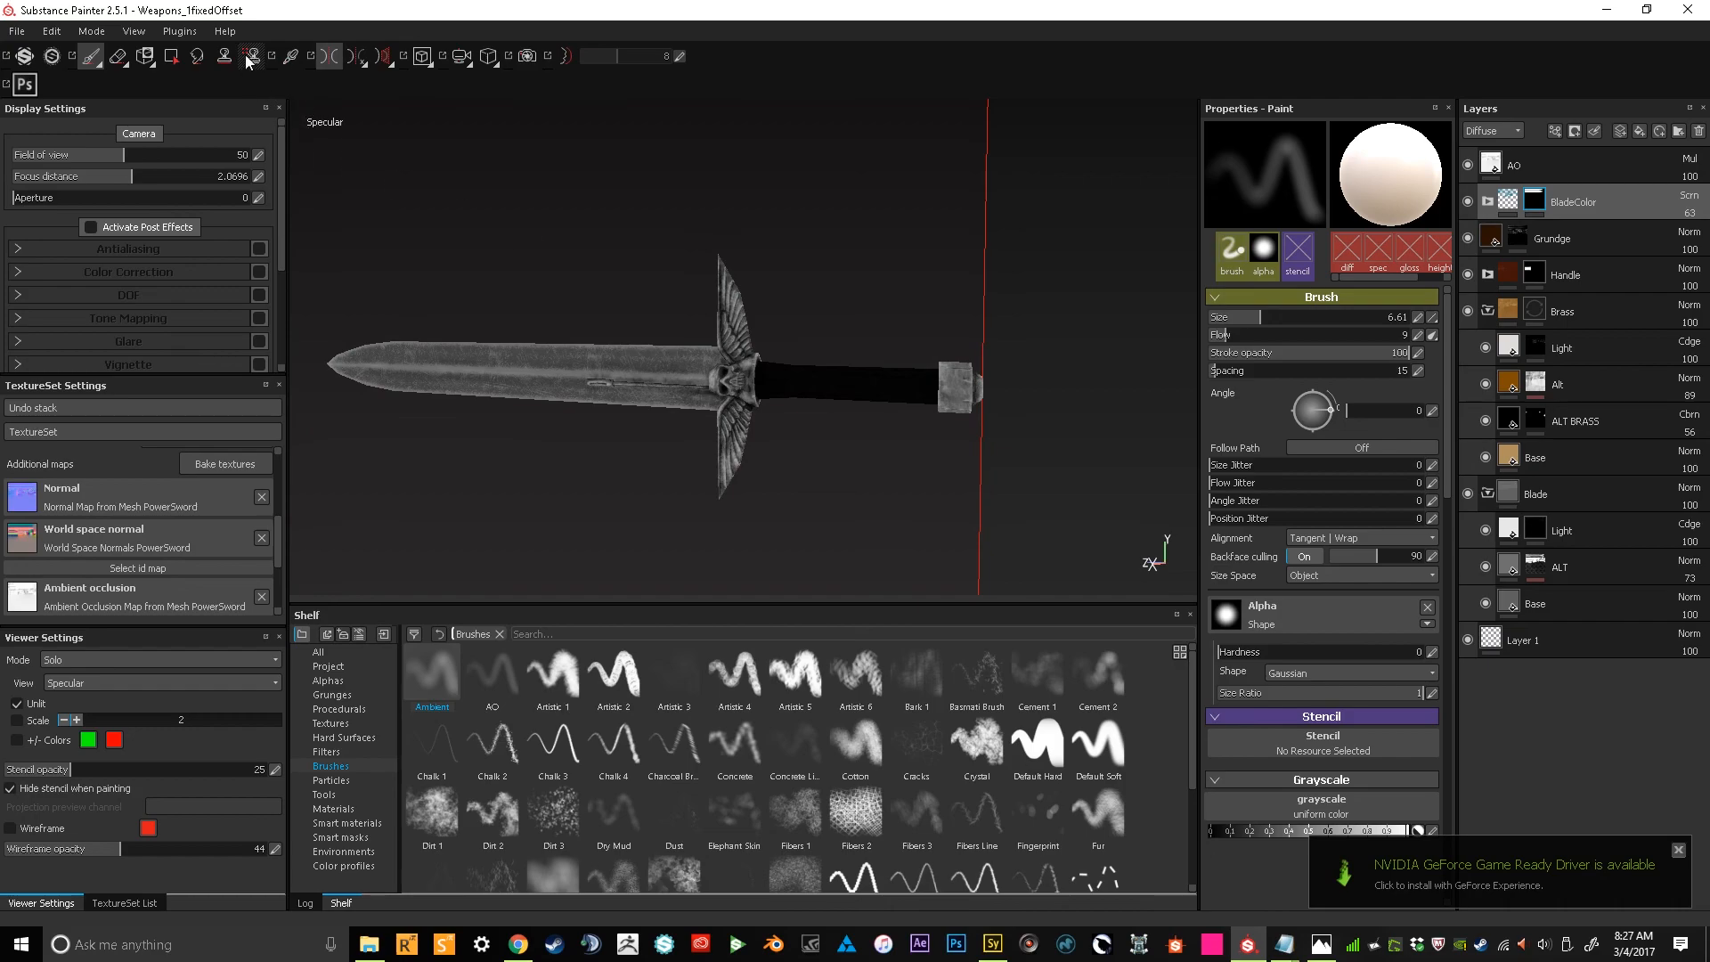
{"action": "mouse_move", "coordinate": [675, 345]}
{"action": "left_mouse_down", "text": "alt"}
{"action": "mouse_move", "coordinate": [677, 310]}
{"action": "mouse_move", "coordinate": [655, 360]}
{"action": "left_mouse_up", "text": "alt"}
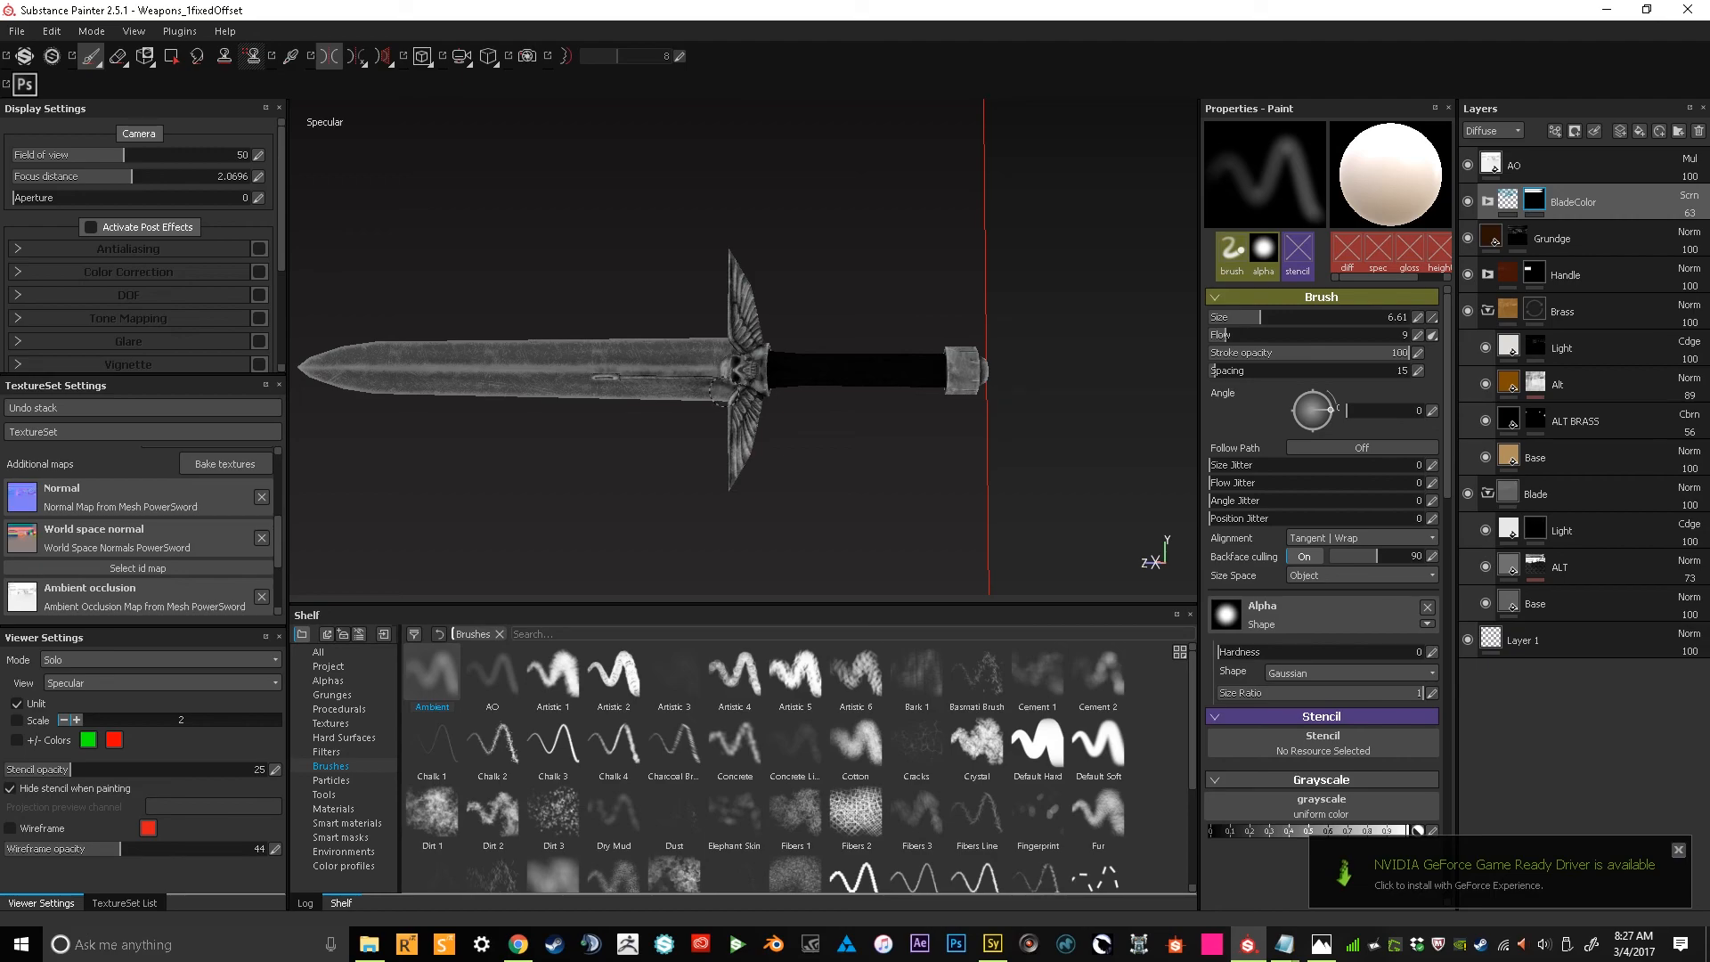
{"action": "key", "text": "c"}
{"action": "key", "text": "c"}
{"action": "mouse_move", "coordinate": [725, 367]}
{"action": "left_mouse_down", "text": "alt"}
{"action": "mouse_move", "coordinate": [855, 405]}
{"action": "mouse_move", "coordinate": [757, 403]}
{"action": "mouse_move", "coordinate": [935, 398]}
{"action": "mouse_move", "coordinate": [735, 401]}
{"action": "mouse_move", "coordinate": [835, 412]}
{"action": "mouse_move", "coordinate": [860, 443]}
{"action": "mouse_move", "coordinate": [1123, 449]}
{"action": "mouse_move", "coordinate": [786, 451]}
{"action": "mouse_move", "coordinate": [1007, 455]}
{"action": "mouse_move", "coordinate": [942, 448]}
{"action": "left_mouse_up", "text": "alt"}
{"action": "scroll", "coordinate": [713, 393], "scroll_direction": "up", "scroll_amount": 8}
{"action": "scroll", "coordinate": [735, 402], "scroll_direction": "down", "scroll_amount": 9}
{"action": "scroll", "coordinate": [704, 409], "scroll_direction": "up", "scroll_amount": 3}
{"action": "key", "text": "c"}
{"action": "scroll", "coordinate": [823, 426], "scroll_direction": "down", "scroll_amount": 3}
Turn off painting symmetry and cycle through the texture channels back to Diffuse
{"action": "left_click", "coordinate": [321, 59]}
{"action": "left_click_drag", "start_coordinate": [722, 358], "coordinate": [757, 362], "text": "alt"}
{"action": "middle_click_drag", "start_coordinate": [757, 361], "coordinate": [813, 345], "text": "alt"}
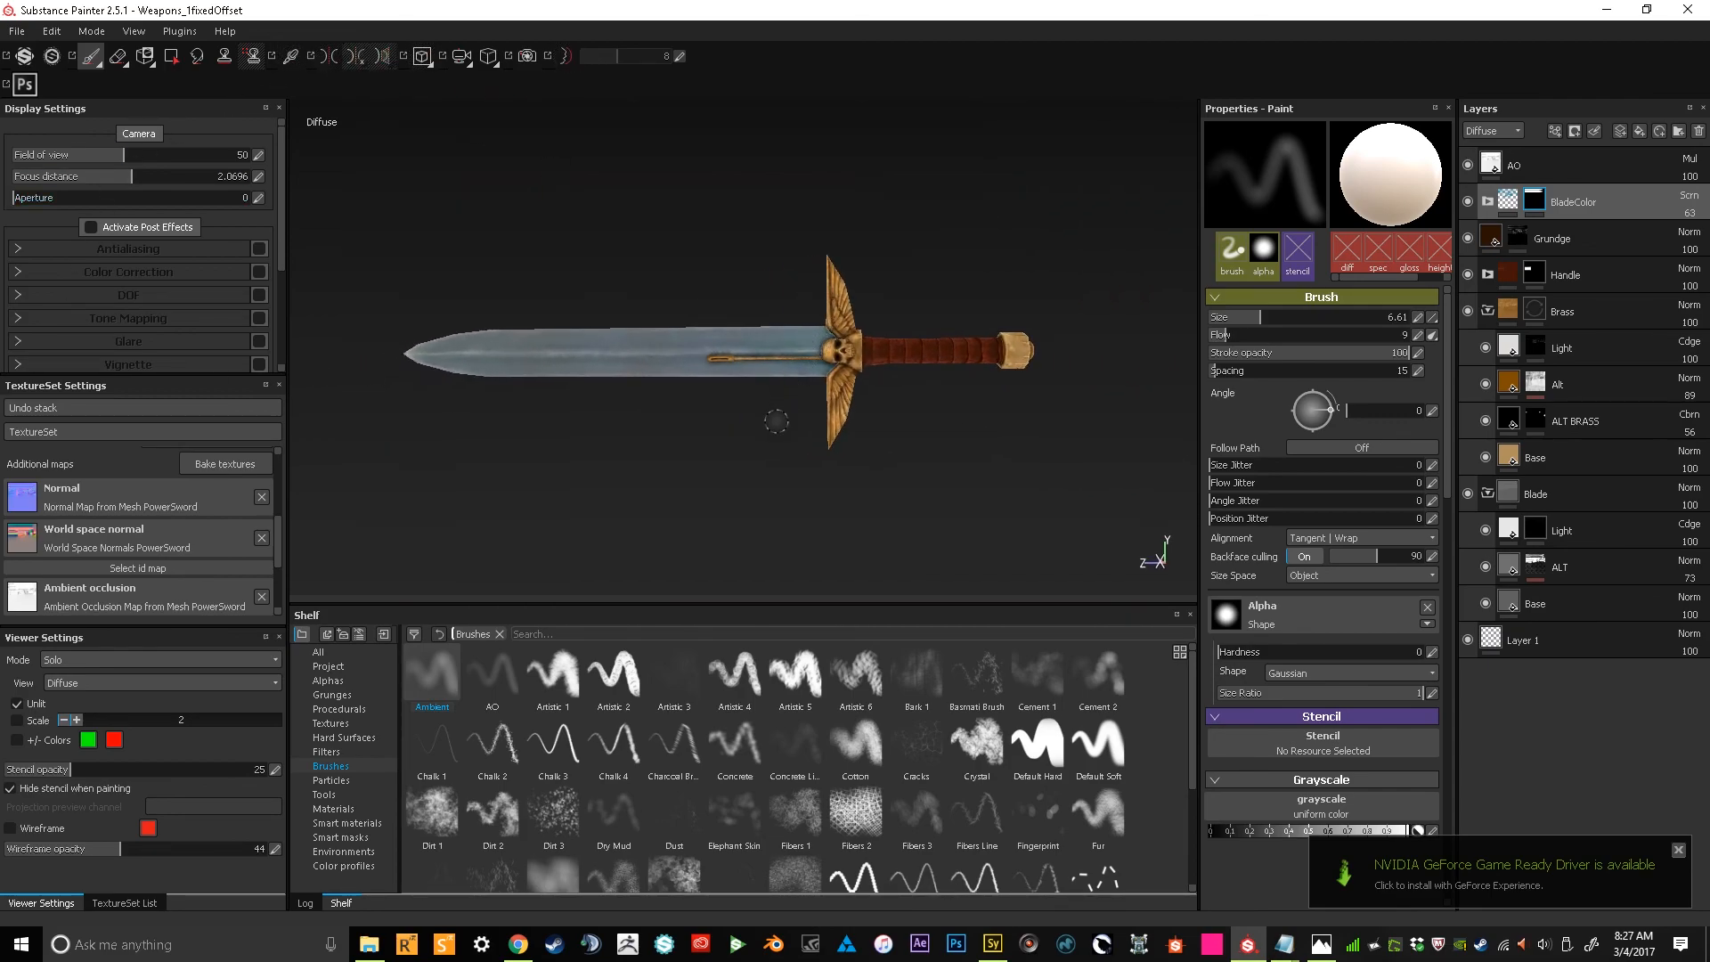
{"action": "key", "text": "c"}
{"action": "key", "text": "c"}
{"action": "key", "text": "c"}
{"action": "key", "text": "c"}
{"action": "key", "text": "c"}
{"action": "key", "text": "c"}
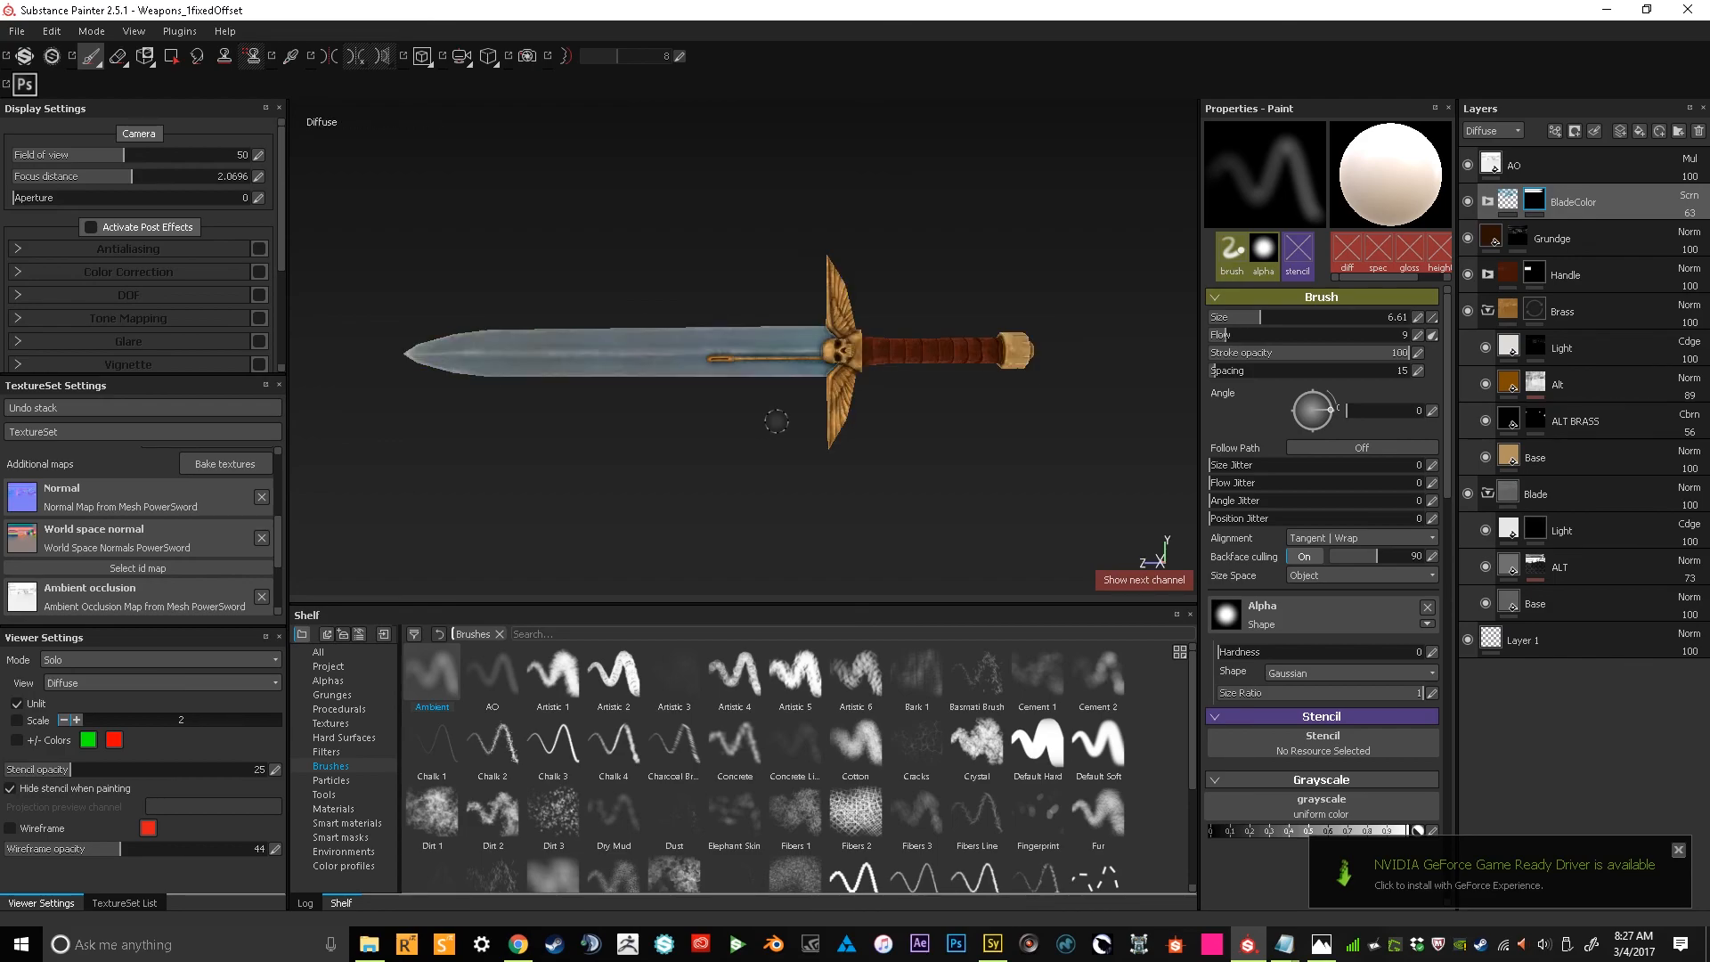
Show the sword in the material view with all side panels hidden, and dismiss the graphics driver notification
{"action": "key", "text": "m"}
{"action": "mouse_move", "coordinate": [850, 418]}
{"action": "left_mouse_down", "text": "alt"}
{"action": "mouse_move", "coordinate": [985, 431]}
{"action": "mouse_move", "coordinate": [863, 431]}
{"action": "left_mouse_up", "text": "alt"}
{"action": "middle_click_drag", "start_coordinate": [906, 452], "coordinate": [1022, 465], "text": "alt"}
{"action": "mouse_move", "coordinate": [1009, 463]}
{"action": "left_mouse_down", "text": "alt"}
{"action": "mouse_move", "coordinate": [637, 443]}
{"action": "mouse_move", "coordinate": [614, 508]}
{"action": "mouse_move", "coordinate": [824, 412]}
{"action": "mouse_move", "coordinate": [761, 332]}
{"action": "mouse_move", "coordinate": [783, 356]}
{"action": "mouse_move", "coordinate": [807, 249]}
{"action": "mouse_move", "coordinate": [833, 394]}
{"action": "mouse_move", "coordinate": [816, 221]}
{"action": "mouse_move", "coordinate": [702, 252]}
{"action": "mouse_move", "coordinate": [1073, 312]}
{"action": "mouse_move", "coordinate": [1033, 307]}
{"action": "mouse_move", "coordinate": [1023, 386]}
{"action": "mouse_move", "coordinate": [976, 453]}
{"action": "mouse_move", "coordinate": [1015, 428]}
{"action": "mouse_move", "coordinate": [989, 445]}
{"action": "left_mouse_up", "text": "alt"}
{"action": "key", "text": "Tab"}
{"action": "mouse_move", "coordinate": [1076, 473]}
{"action": "middle_mouse_down", "text": "alt"}
{"action": "mouse_move", "coordinate": [1027, 449]}
{"action": "mouse_move", "coordinate": [1069, 479]}
{"action": "mouse_move", "coordinate": [1089, 469]}
{"action": "middle_mouse_up", "text": "alt"}
{"action": "scroll", "coordinate": [1040, 491], "scroll_direction": "down", "scroll_amount": 1}
{"action": "scroll", "coordinate": [1041, 490], "scroll_direction": "up", "scroll_amount": 3}
{"action": "left_click_drag", "start_coordinate": [1088, 469], "coordinate": [1055, 495], "text": "alt"}
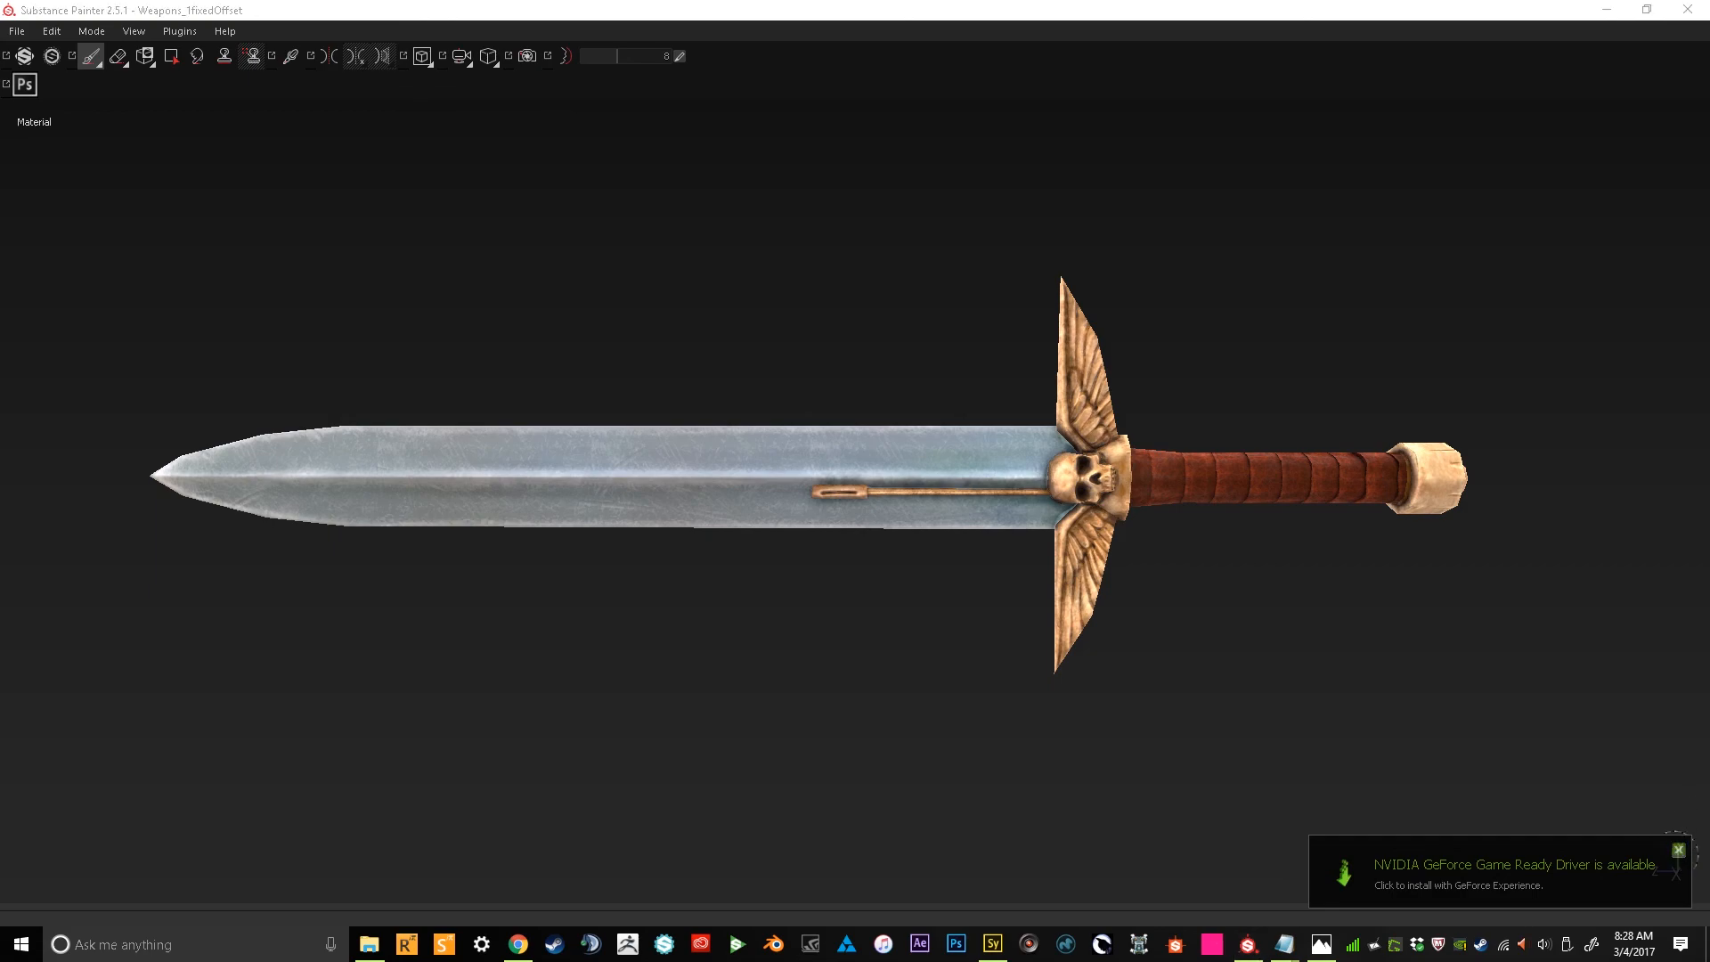
{"action": "left_click", "coordinate": [1678, 849]}
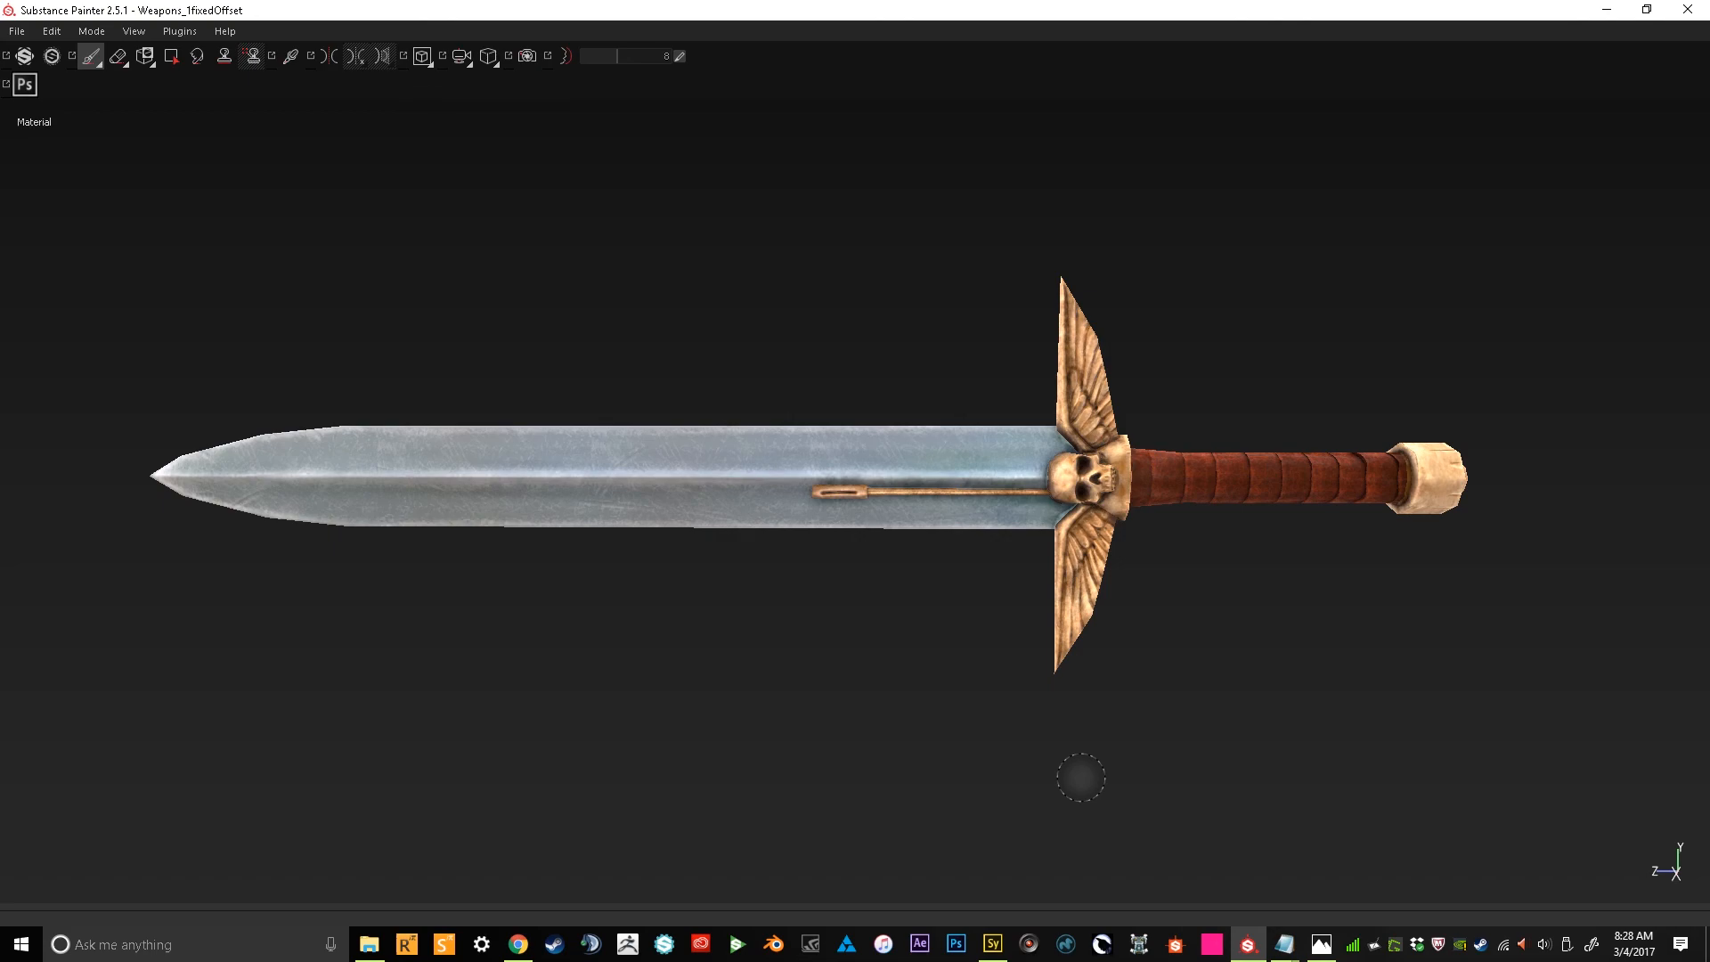
Examine the blade, skull guard and handle on both sides of the sword in the material view
{"action": "left_click_drag", "start_coordinate": [990, 687], "coordinate": [1297, 687], "text": "alt"}
{"action": "scroll", "coordinate": [1214, 721], "scroll_direction": "up", "scroll_amount": 2}
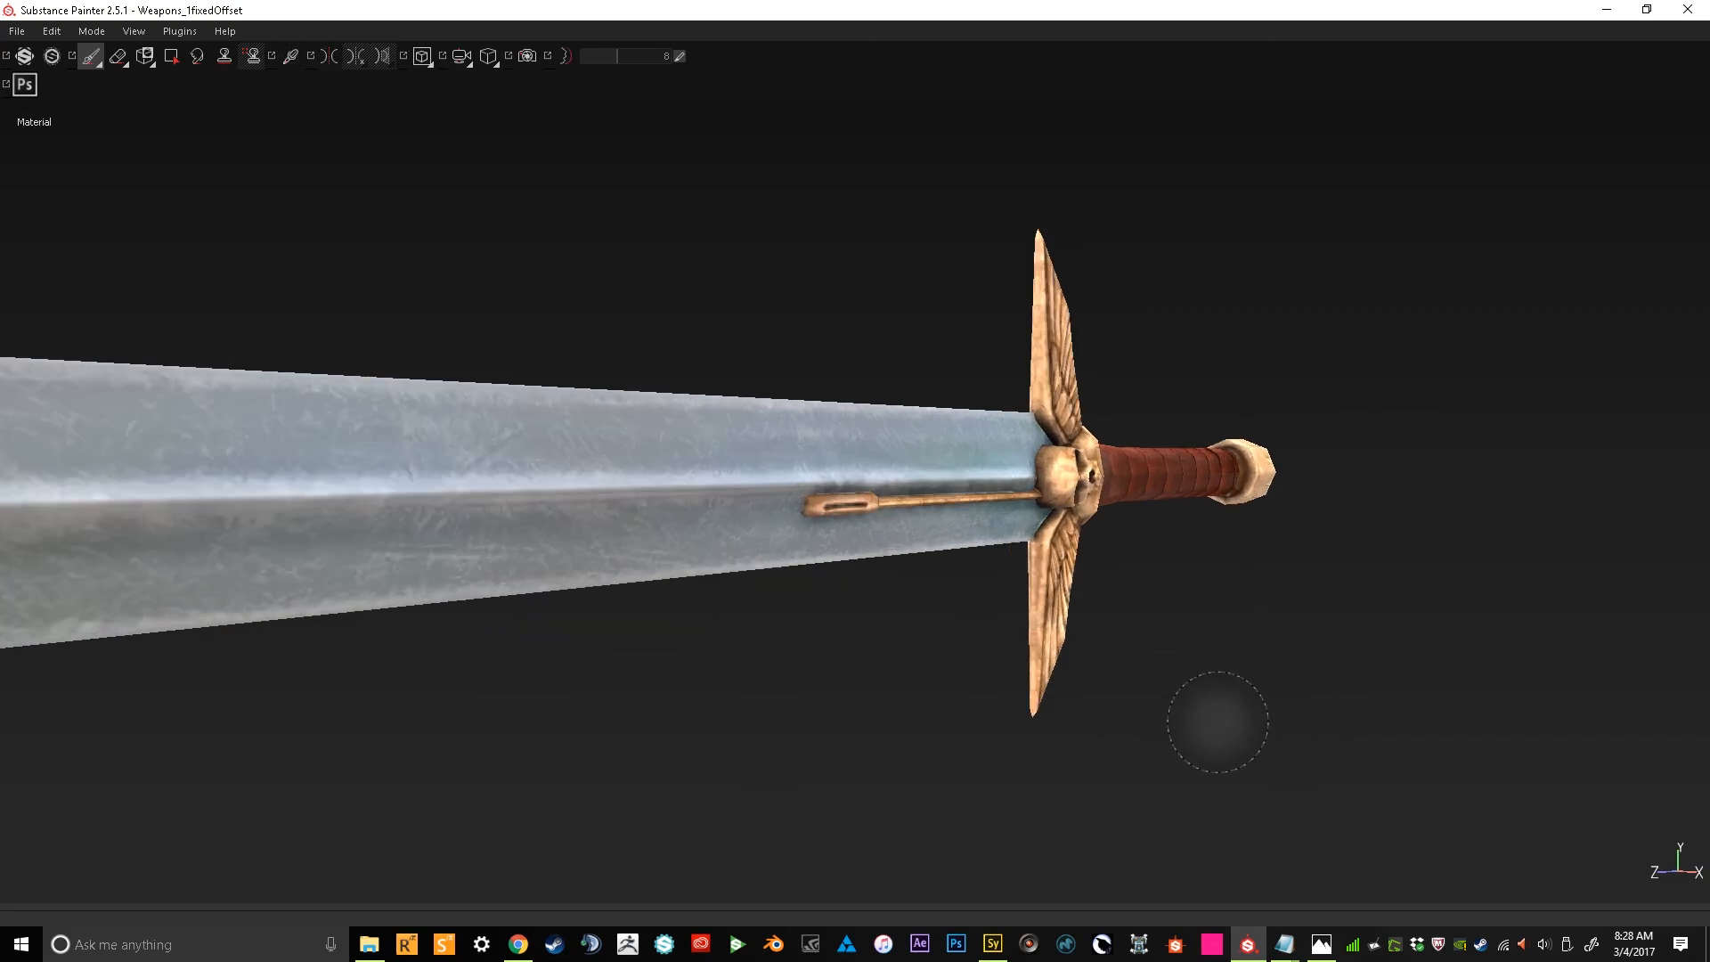
{"action": "scroll", "coordinate": [1180, 670], "scroll_direction": "down", "scroll_amount": 5}
{"action": "left_click_drag", "start_coordinate": [1179, 670], "coordinate": [1140, 679], "text": "alt"}
{"action": "left_click_drag", "start_coordinate": [890, 652], "coordinate": [1327, 649], "text": "alt"}
{"action": "middle_click_drag", "start_coordinate": [1328, 649], "coordinate": [1166, 624], "text": "alt"}
{"action": "left_click_drag", "start_coordinate": [1166, 625], "coordinate": [1339, 618], "text": "alt"}
{"action": "scroll", "coordinate": [804, 463], "scroll_direction": "up", "scroll_amount": 6}
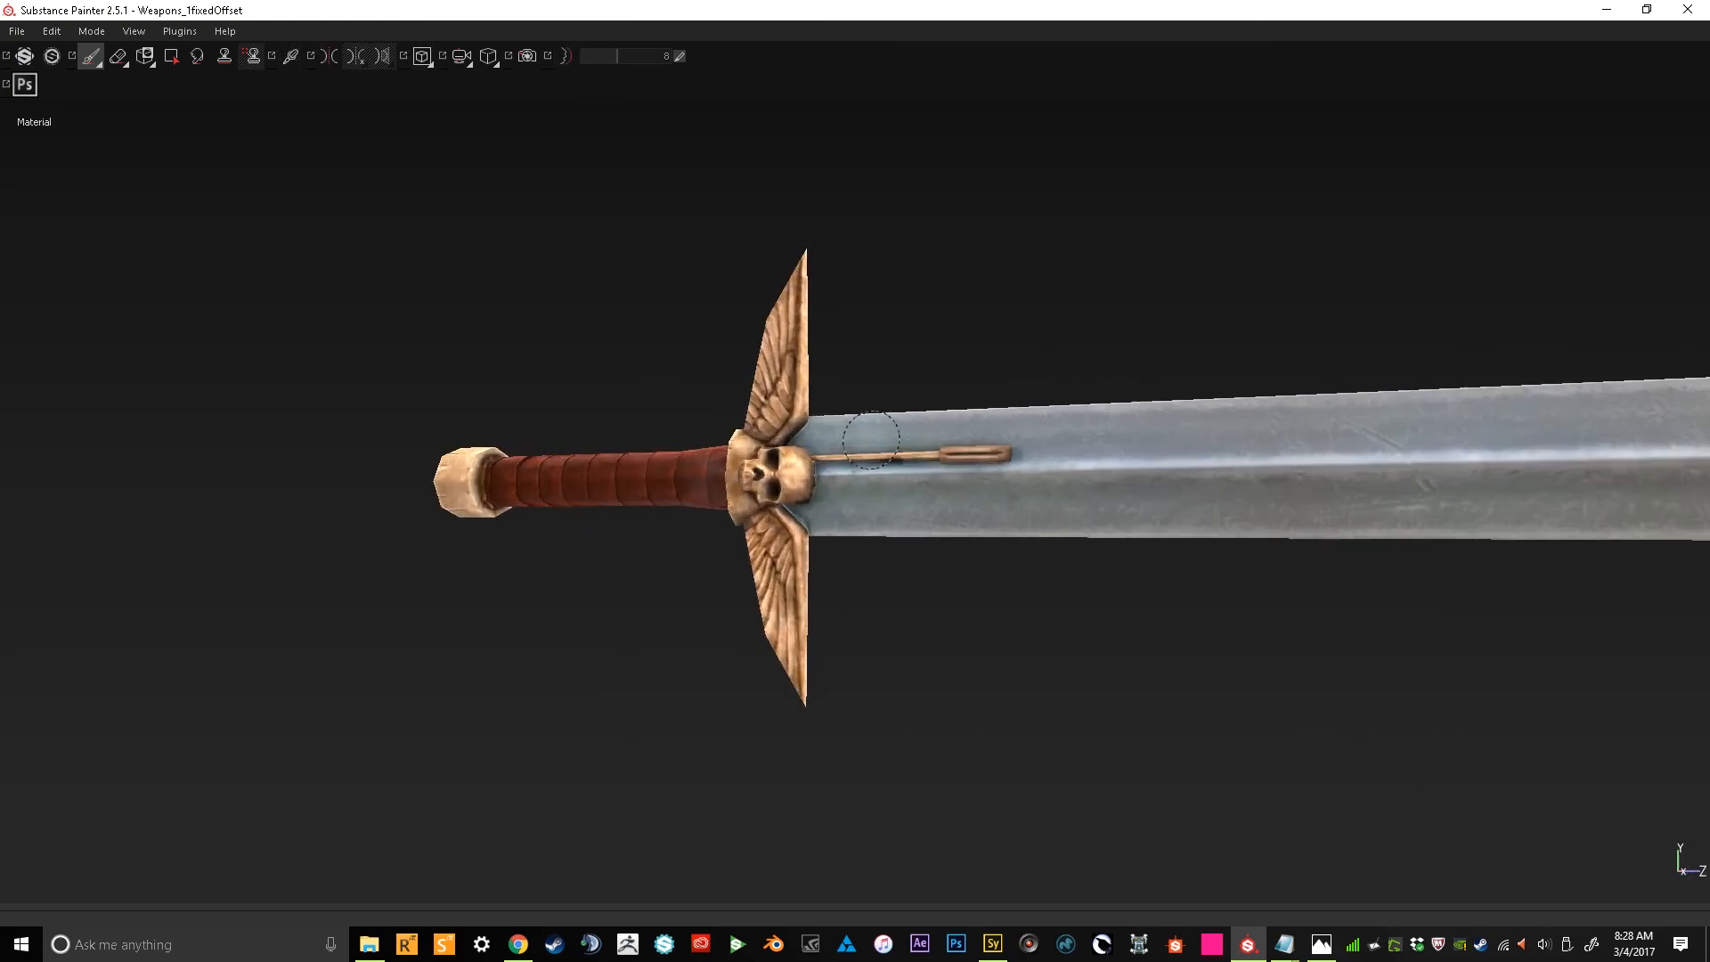
{"action": "mouse_move", "coordinate": [804, 464]}
{"action": "left_mouse_down", "text": "alt"}
{"action": "mouse_move", "coordinate": [713, 431]}
{"action": "mouse_move", "coordinate": [668, 313]}
{"action": "mouse_move", "coordinate": [712, 357]}
{"action": "mouse_move", "coordinate": [846, 412]}
{"action": "mouse_move", "coordinate": [805, 259]}
{"action": "mouse_move", "coordinate": [487, 455]}
{"action": "mouse_move", "coordinate": [442, 523]}
{"action": "mouse_move", "coordinate": [237, 554]}
{"action": "mouse_move", "coordinate": [569, 553]}
{"action": "mouse_move", "coordinate": [656, 580]}
{"action": "mouse_move", "coordinate": [934, 471]}
{"action": "mouse_move", "coordinate": [789, 516]}
{"action": "mouse_move", "coordinate": [803, 298]}
{"action": "left_mouse_up", "text": "alt"}
{"action": "left_click_drag", "start_coordinate": [775, 434], "coordinate": [1228, 578], "text": "alt"}
{"action": "right_click_drag", "start_coordinate": [1229, 578], "coordinate": [935, 623], "text": "alt"}
{"action": "middle_click_drag", "start_coordinate": [935, 623], "coordinate": [1007, 584], "text": "alt"}
Show only the Diffuse channel and examine the whole sword from the side
{"action": "key", "text": "c"}
{"action": "left_click_drag", "start_coordinate": [1006, 584], "coordinate": [988, 552], "text": "alt"}
{"action": "right_click_drag", "start_coordinate": [988, 552], "coordinate": [757, 499], "text": "alt"}
{"action": "middle_click_drag", "start_coordinate": [757, 499], "coordinate": [944, 466], "text": "alt"}
{"action": "right_click_drag", "start_coordinate": [944, 466], "coordinate": [1004, 545], "text": "alt"}
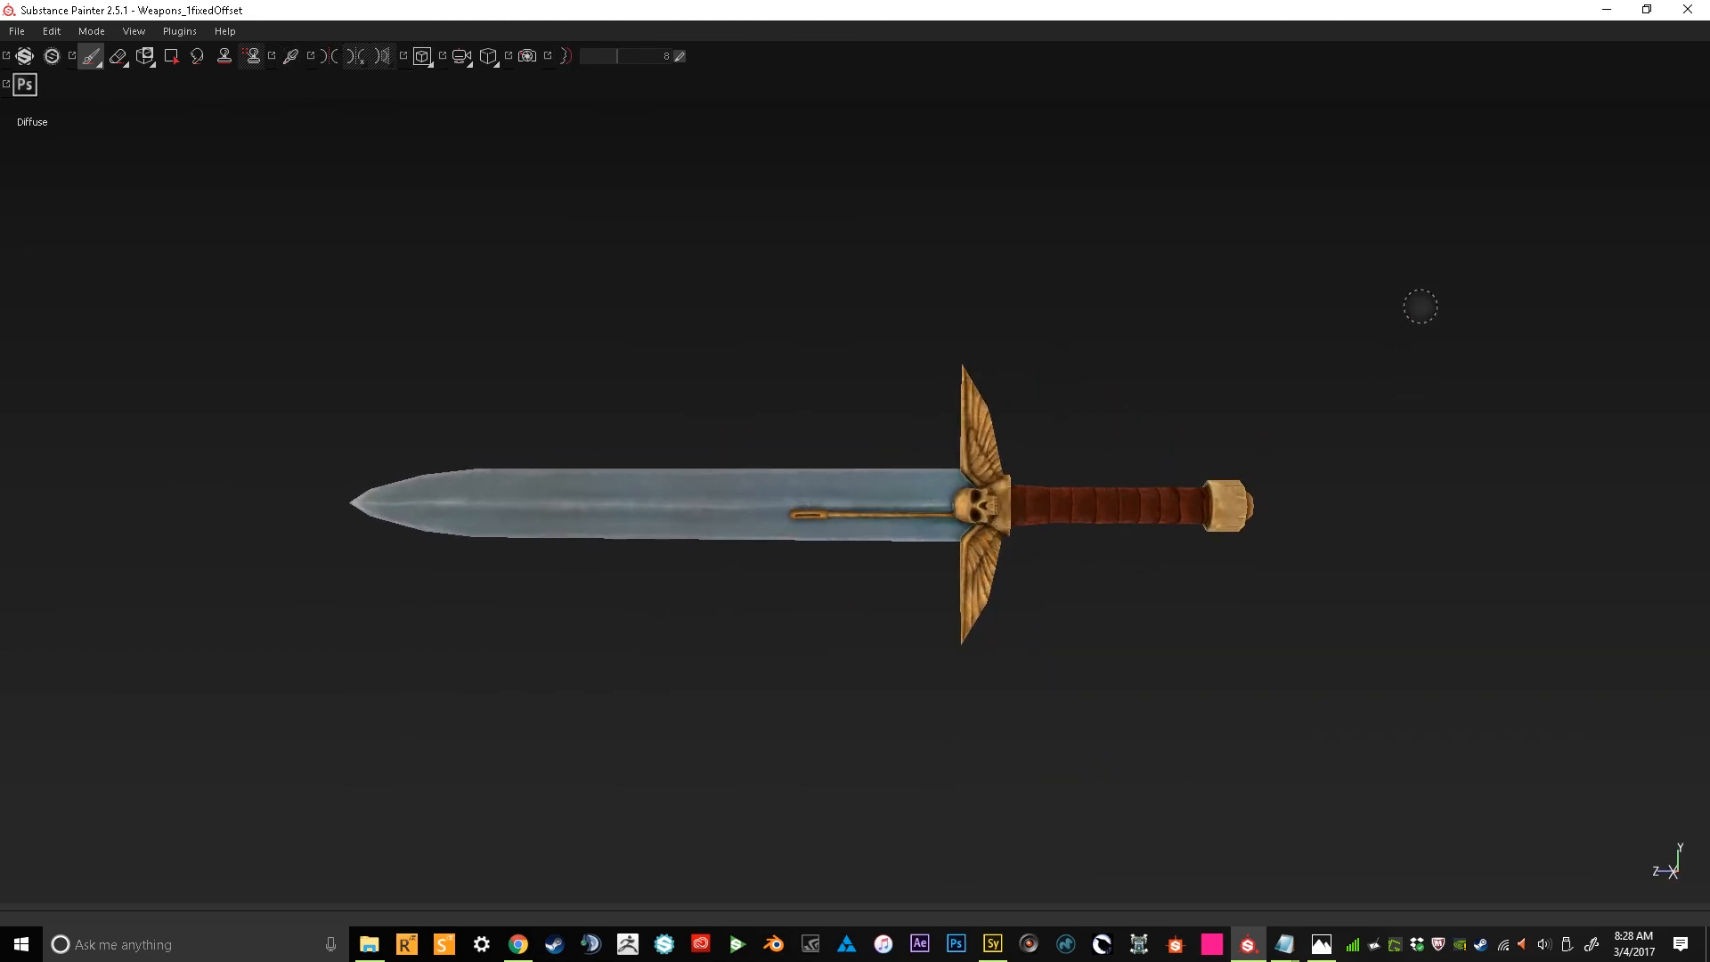